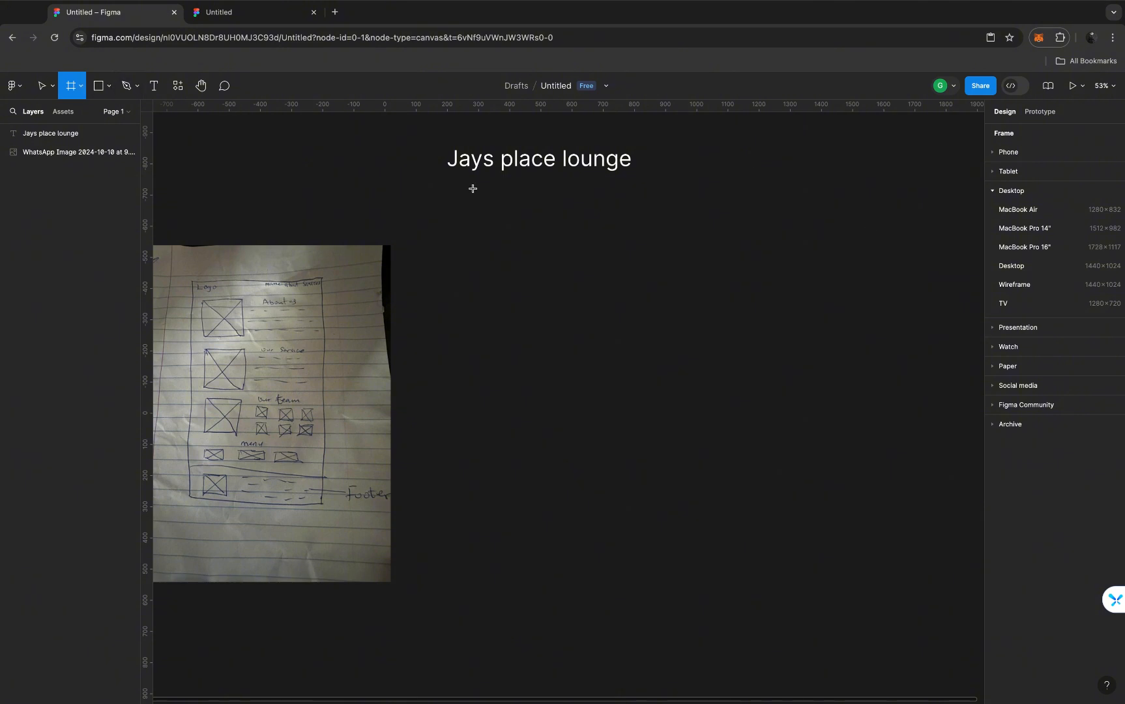
Add a 1440 × 1024 Desktop frame beside the hand-drawn wireframe sketch
left_click(1023, 266)
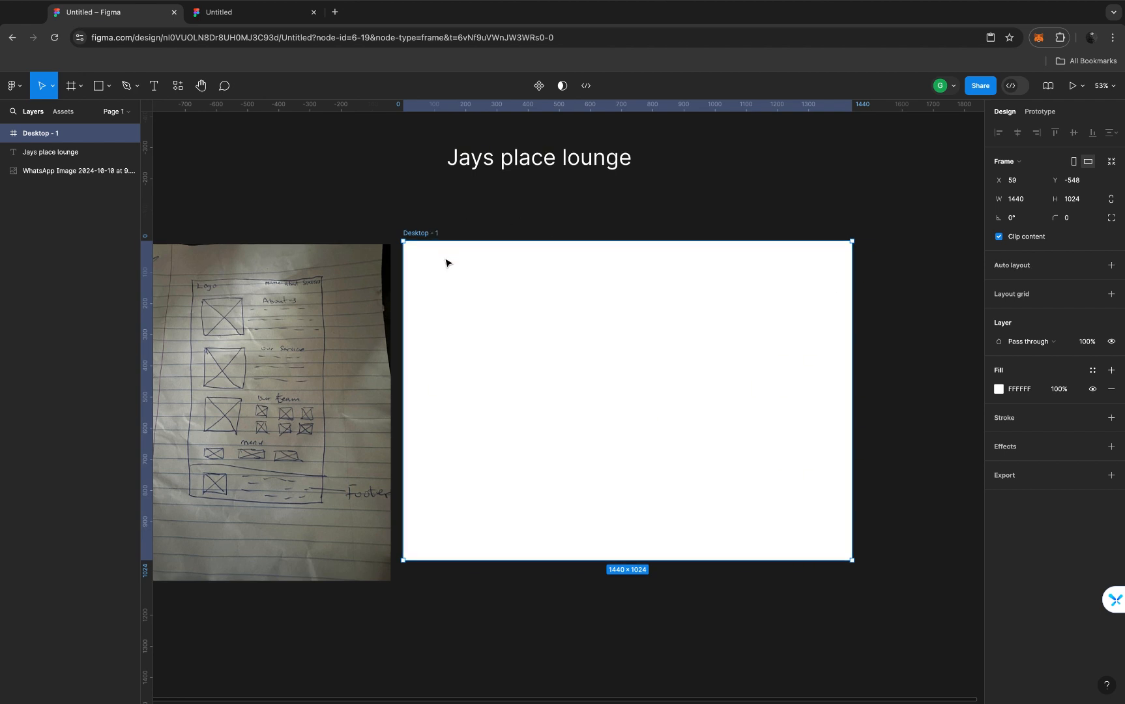
scroll(445, 262, "down", 1)
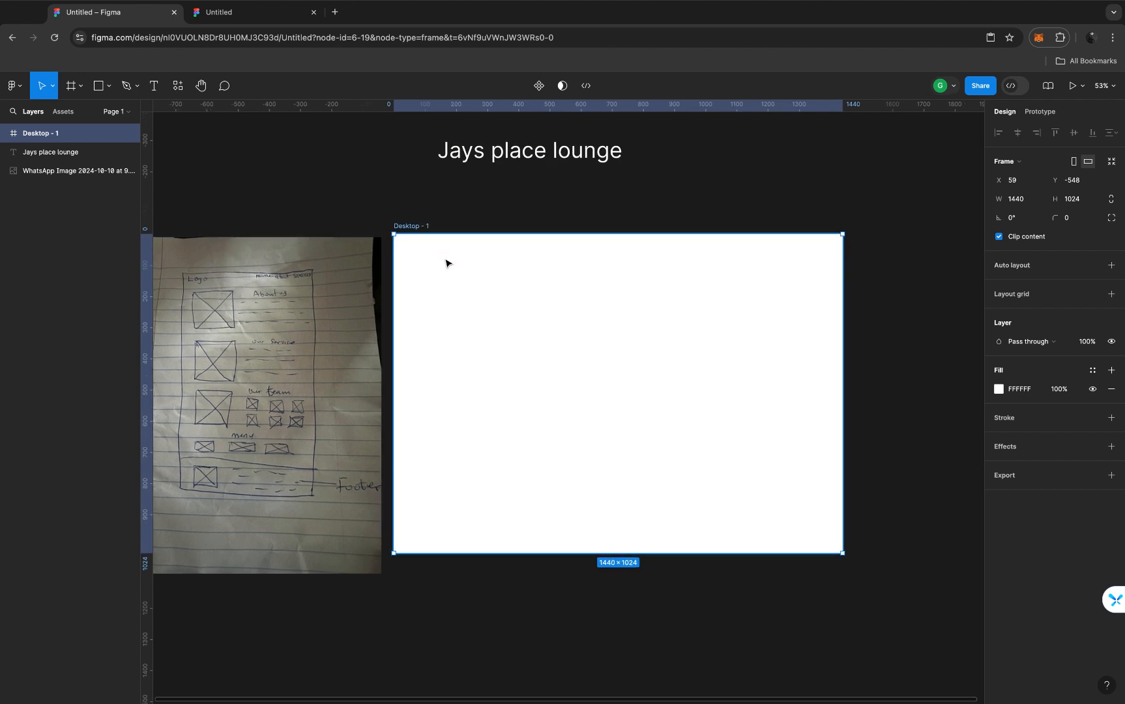
scroll(445, 262, "down", 3)
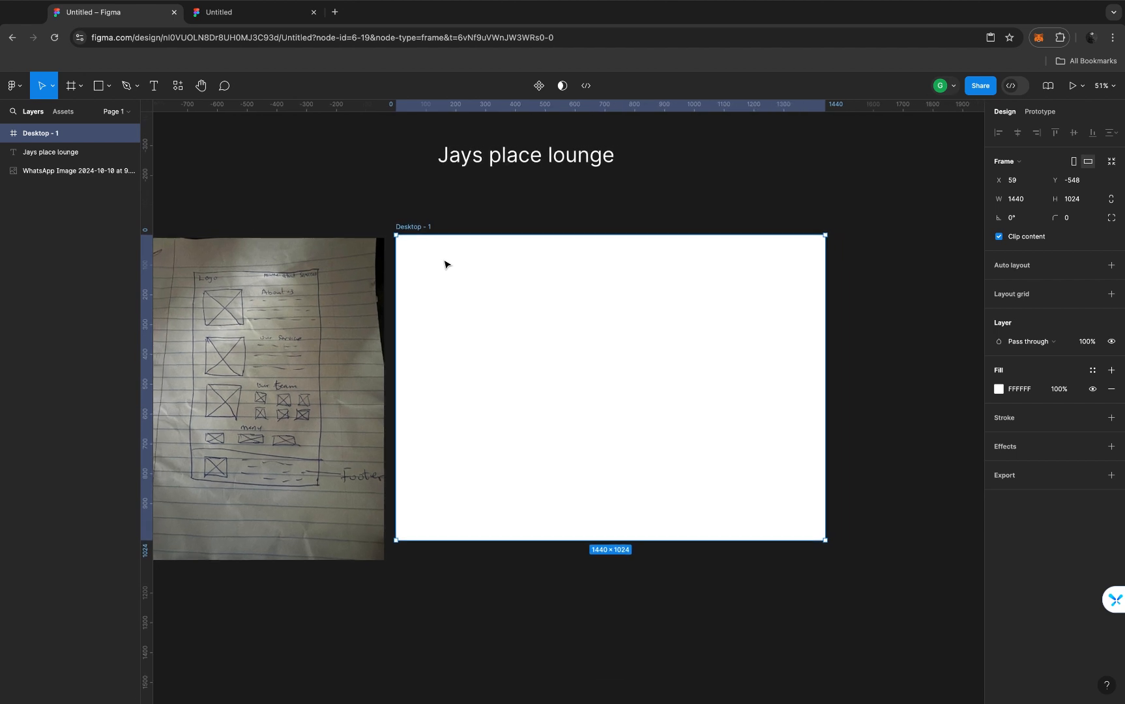
Run the Unsplash plugin and search its photos for "CLUB"
left_click(179, 85)
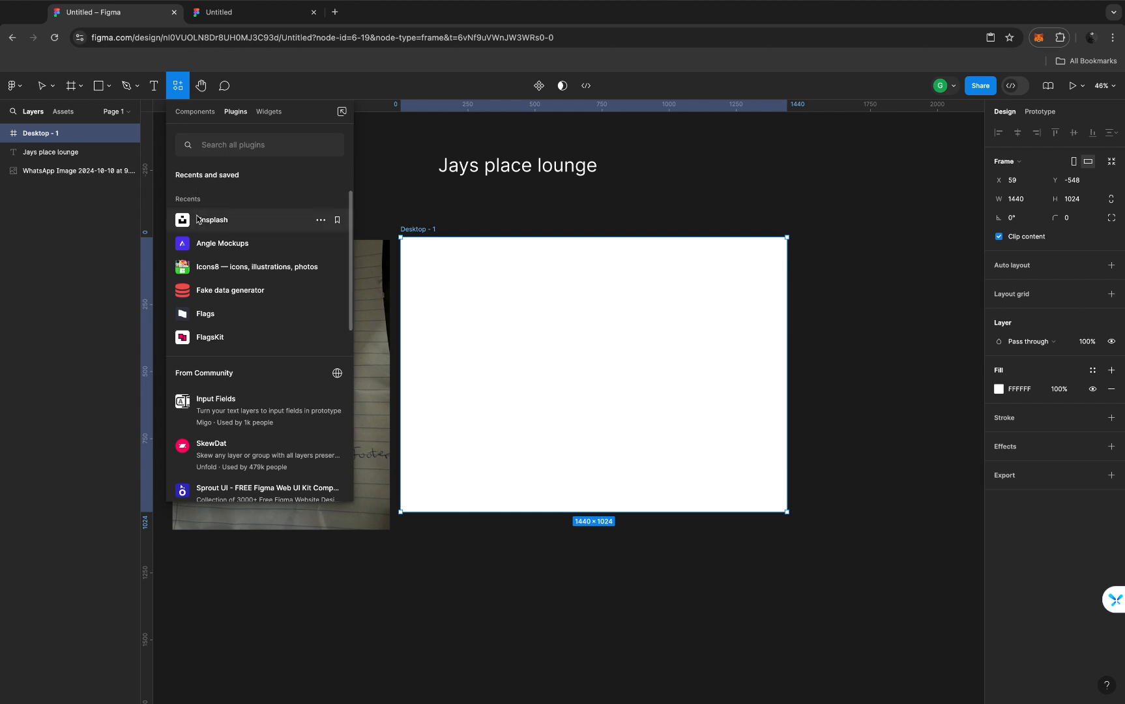
left_click(197, 220)
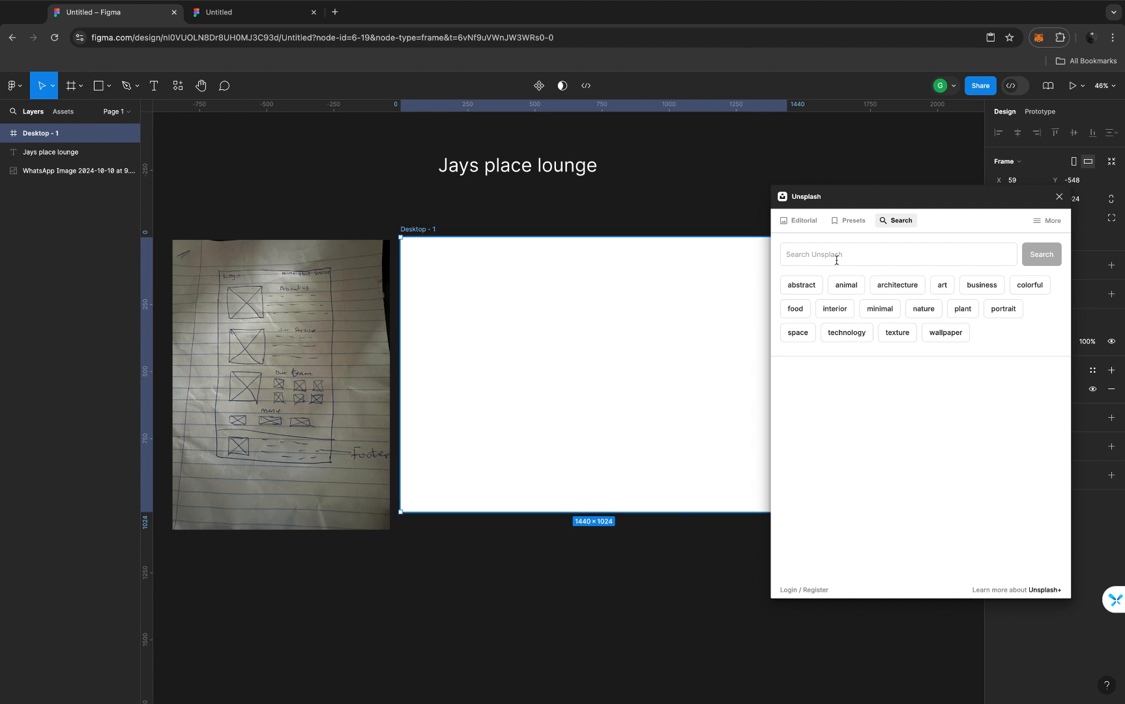
left_click(836, 260)
type("CLUB")
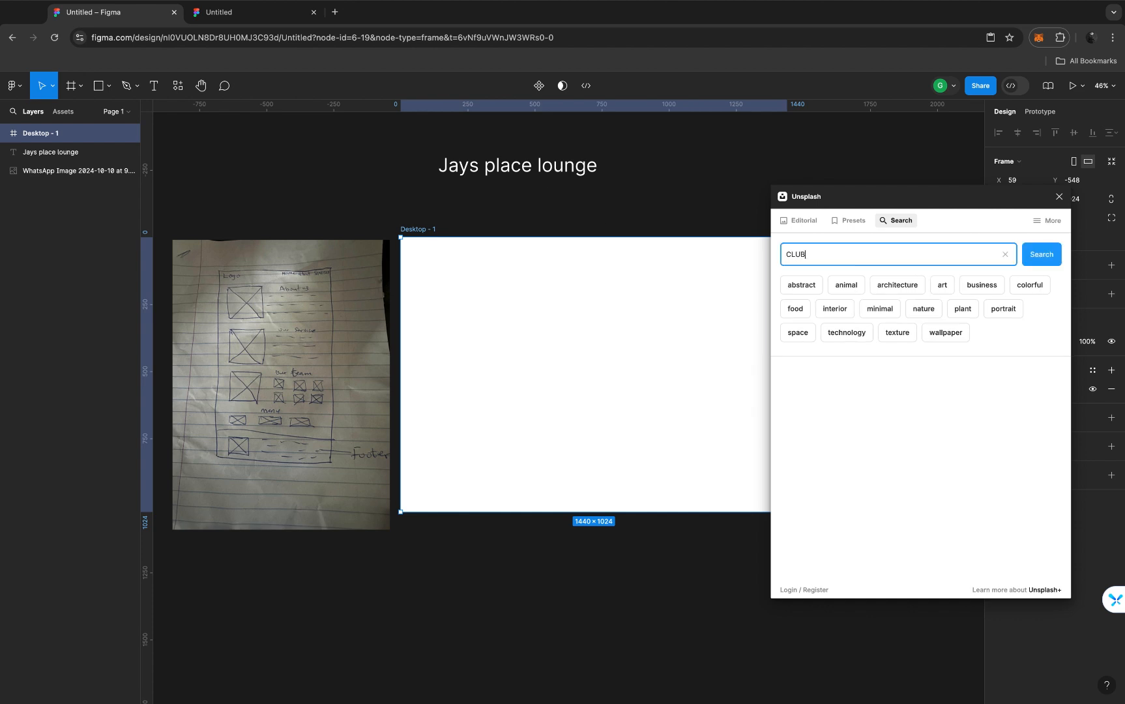
key("Return")
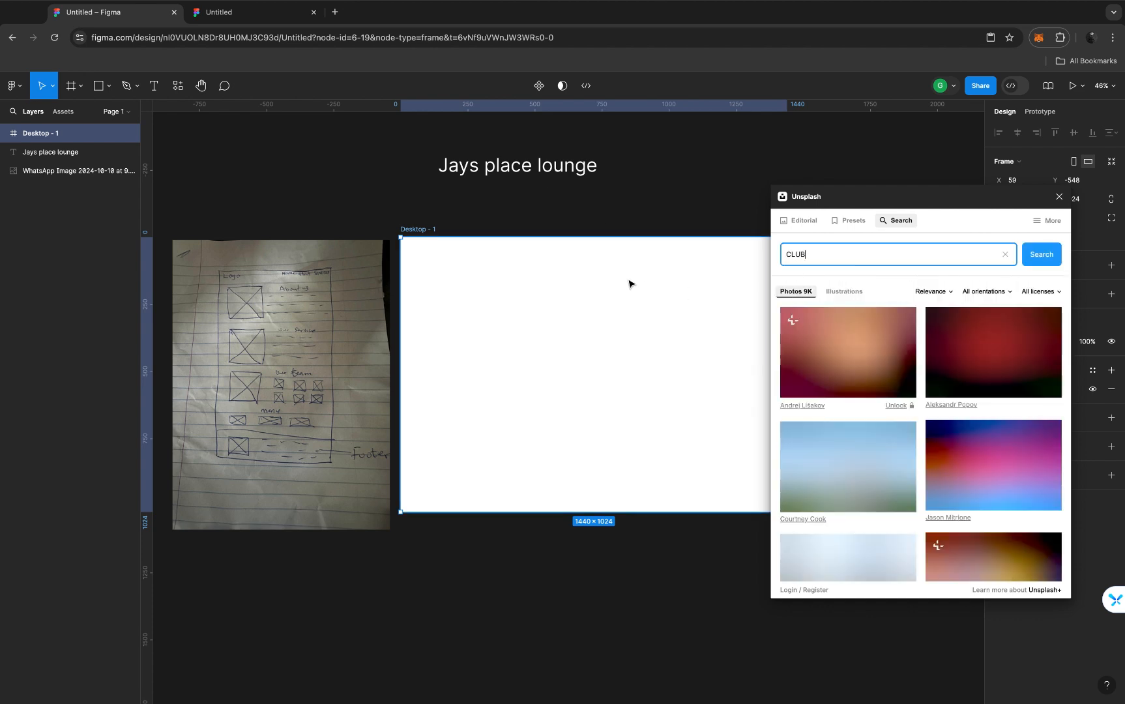
Insert the photo of silhouetted people in a red-lit club outside any frame, and close the Unsplash plugin
scroll(629, 282, "right", 1)
scroll(630, 283, "right", 3)
scroll(629, 282, "down", 1)
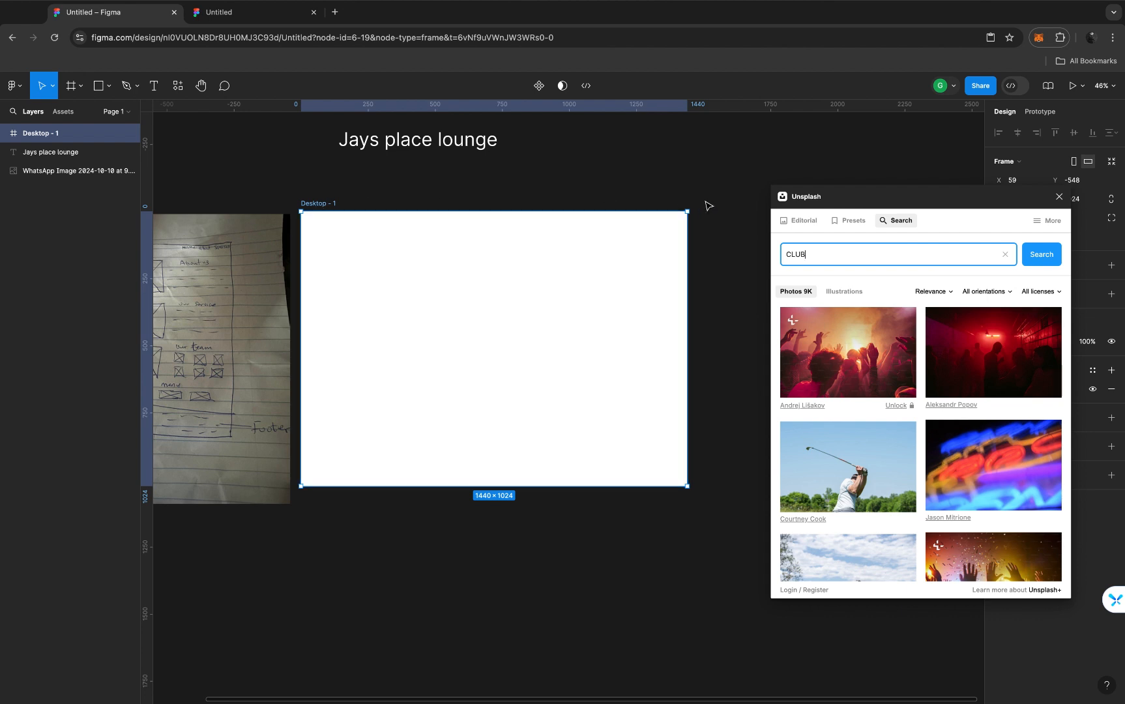
left_click(708, 205)
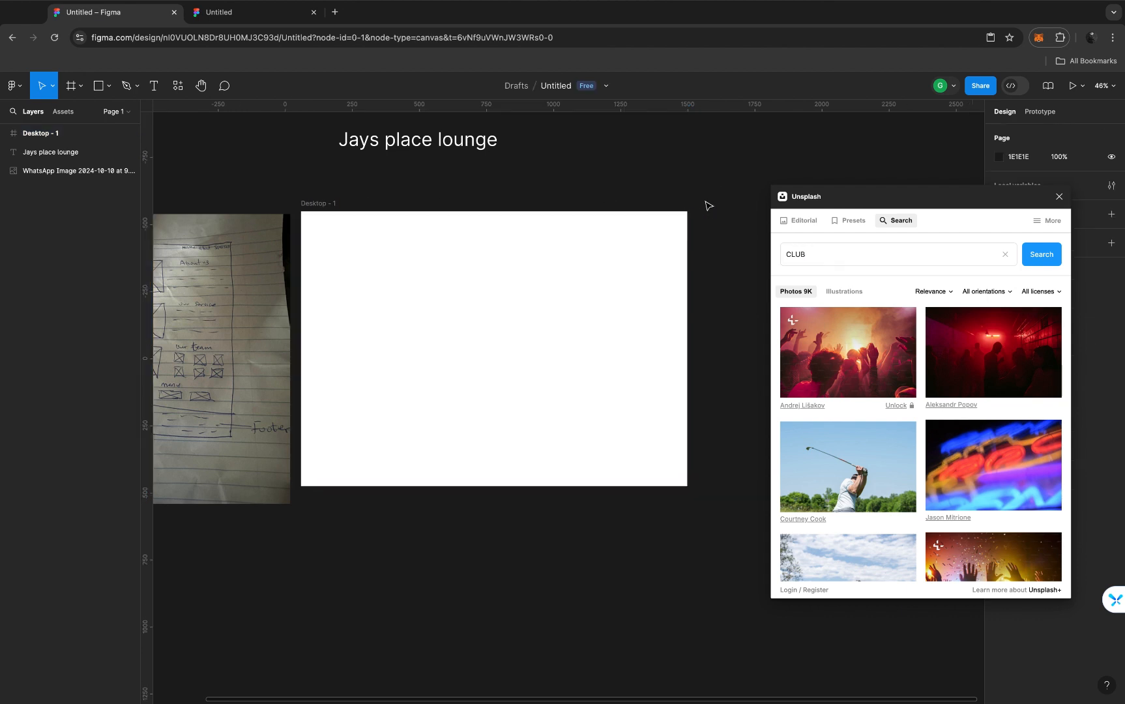
left_click(995, 357)
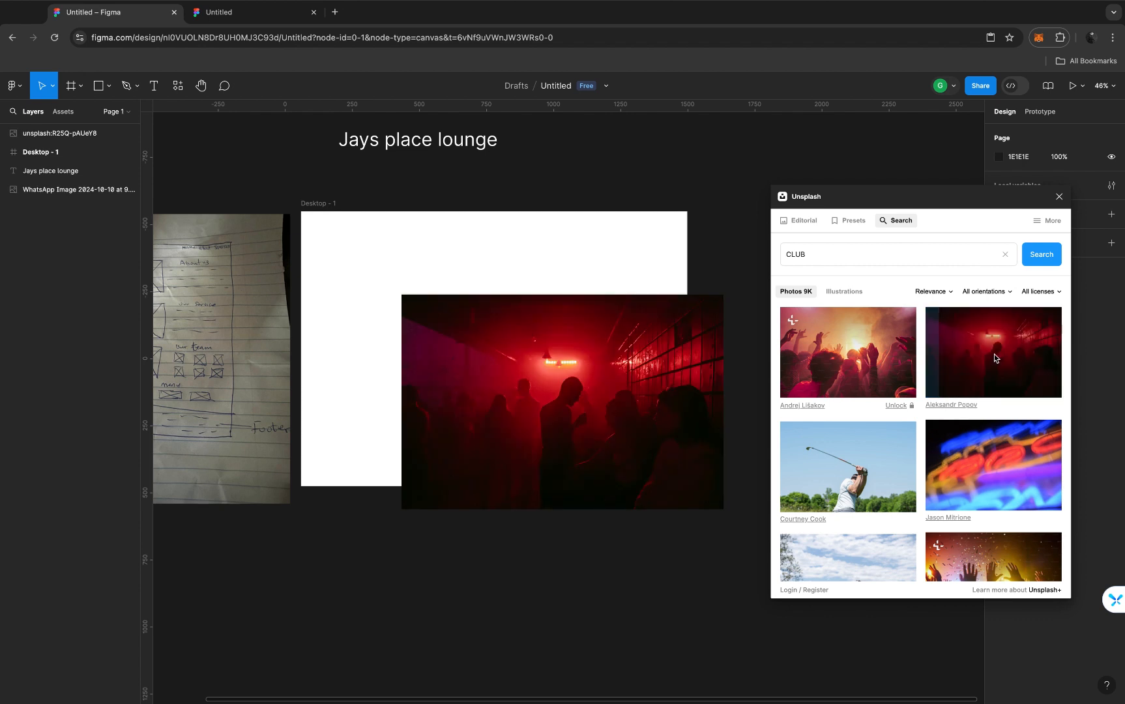
left_click(1059, 198)
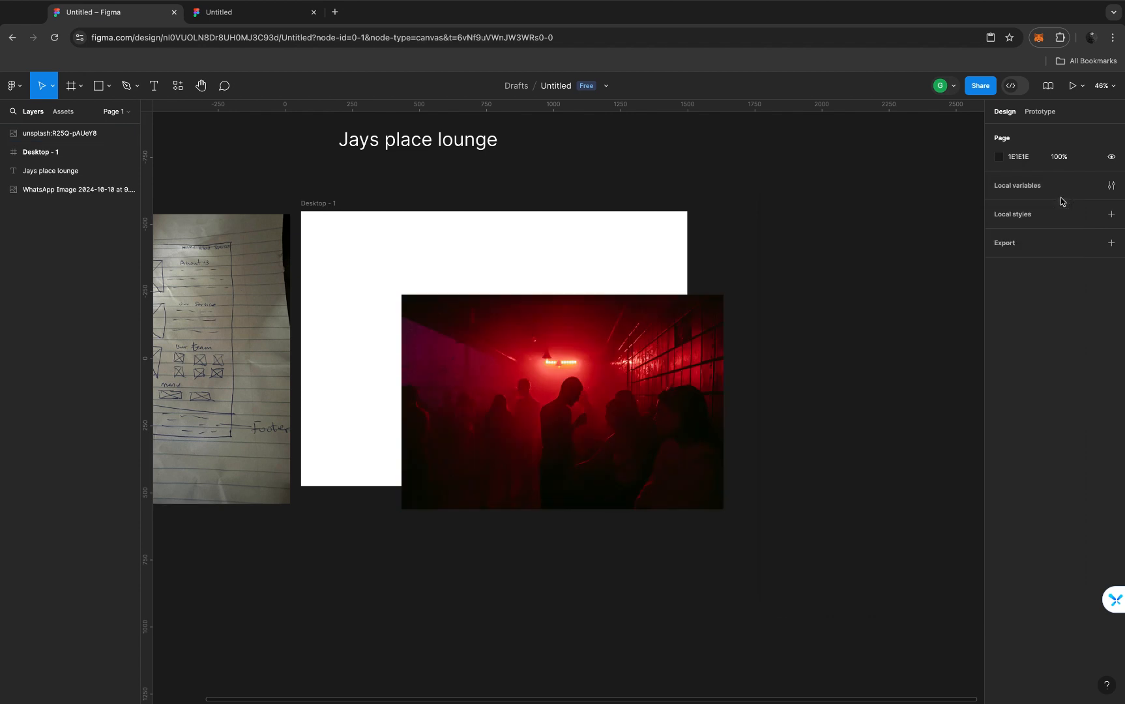
left_click(540, 340)
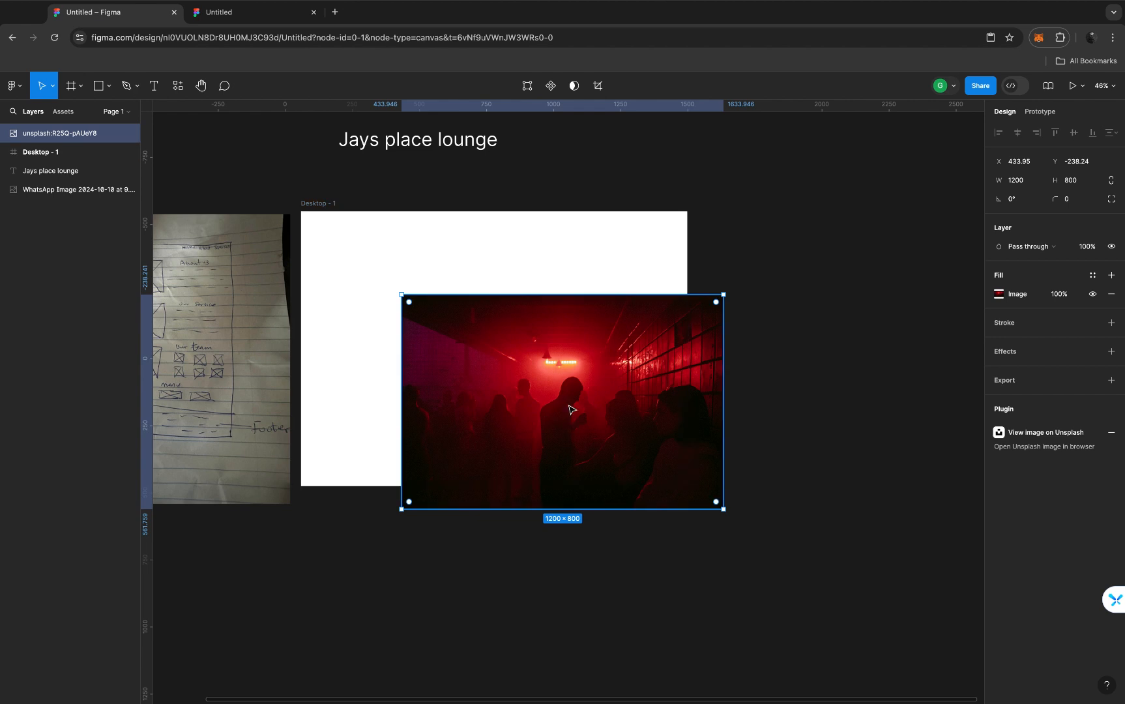
right_click(568, 409)
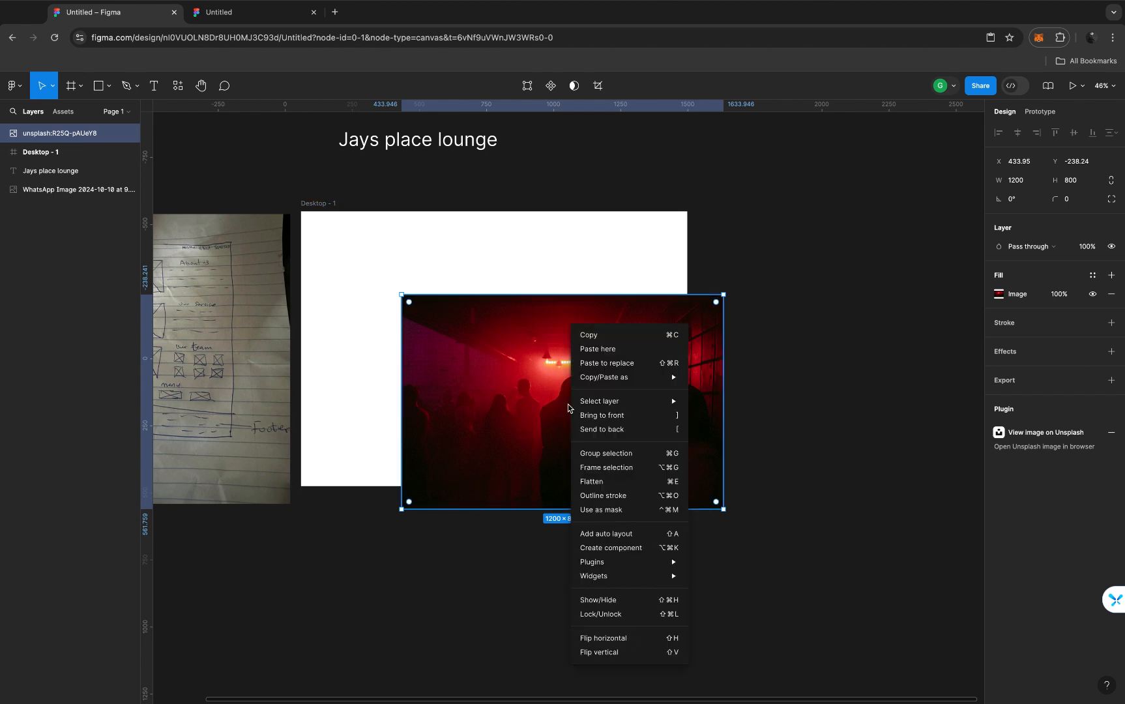
left_click(598, 344)
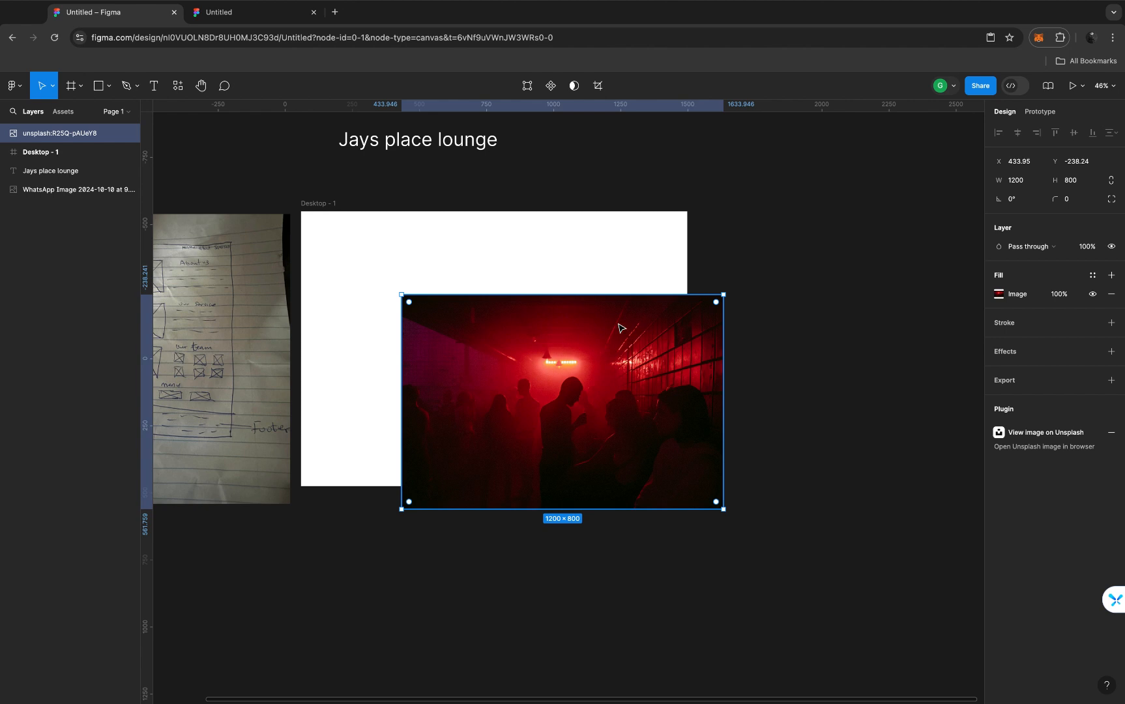
Add a text note reading "CNTRL + X" on the empty canvas beside the Desktop frame
key("t")
left_click(760, 250)
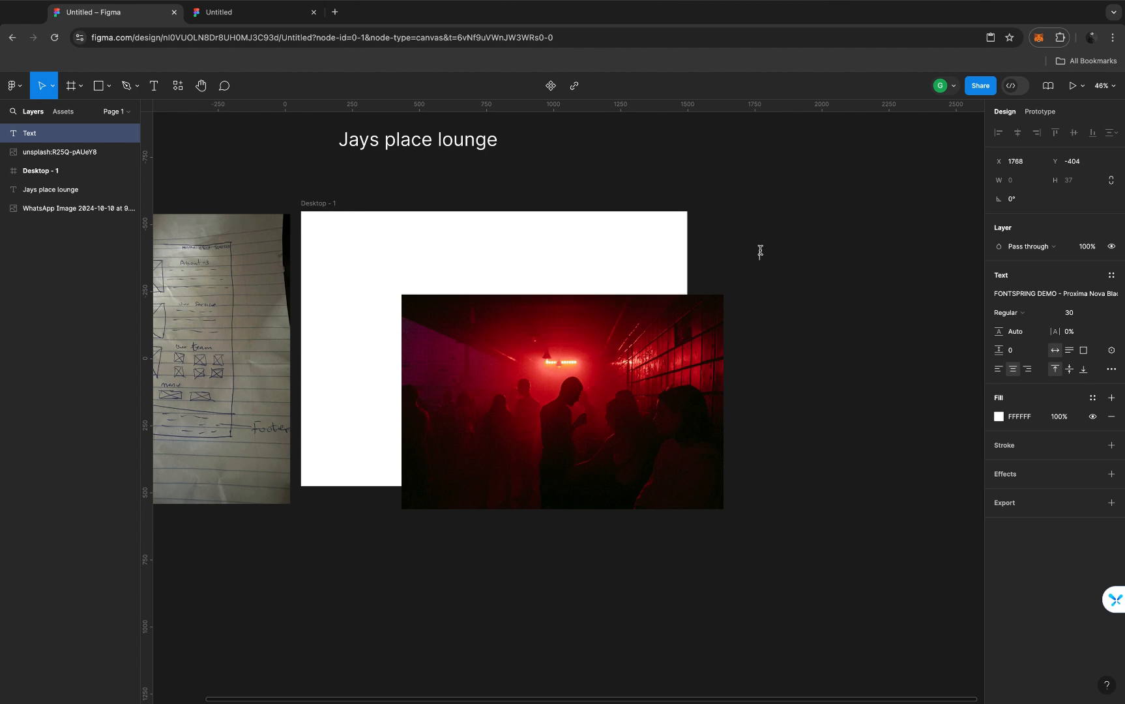
type("CNTRL+")
key("BackSpace")
type("+ X")
key("ctrl+a")
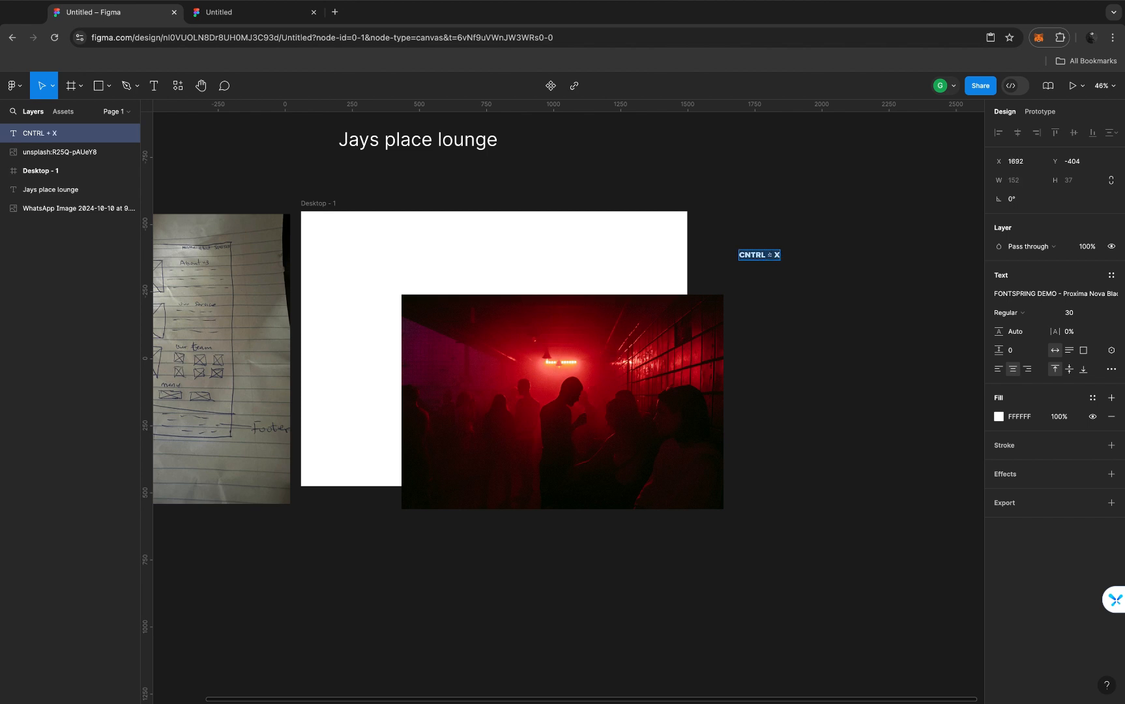
Set the font of the "CNTRL + X" text note to Inter
left_click(1021, 294)
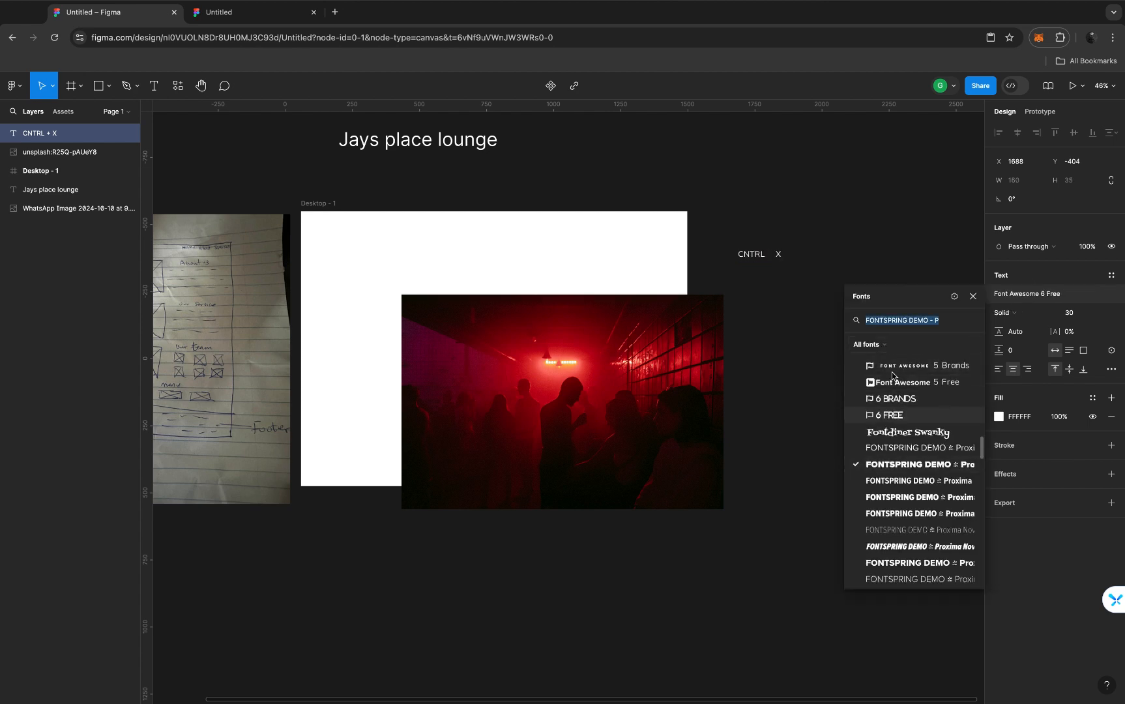
type("Inter")
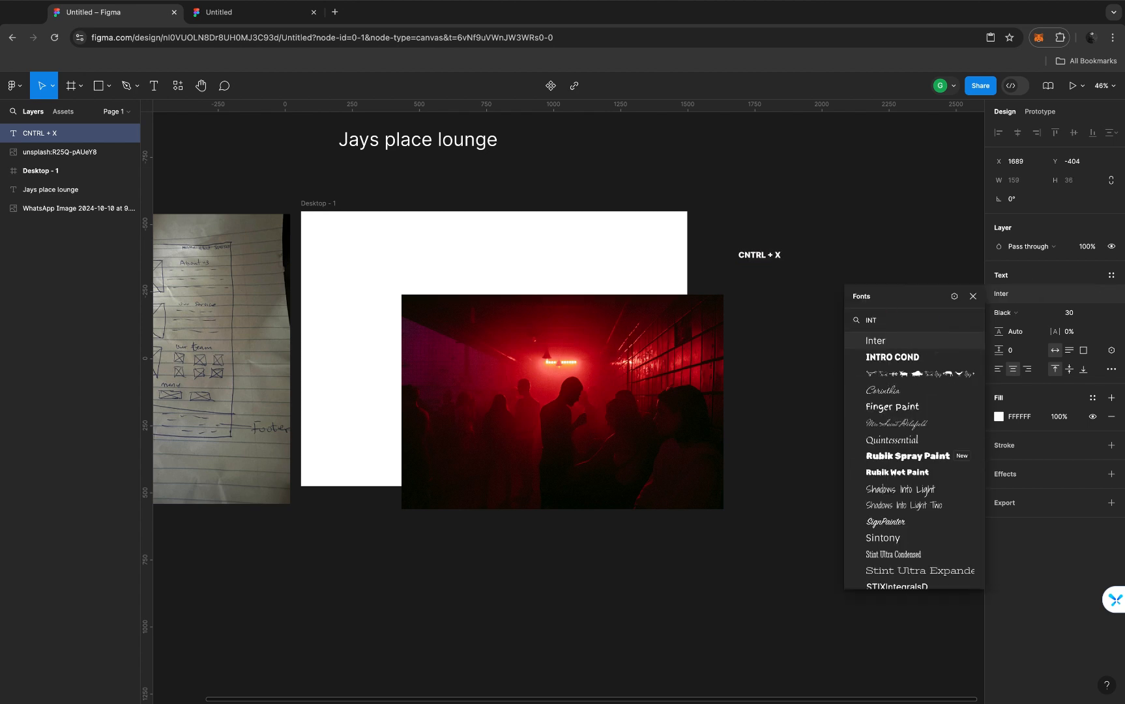
key("Return")
Finish editing the "CNTRL + X" text note and remove it from the canvas
scroll(779, 253, "up", 10)
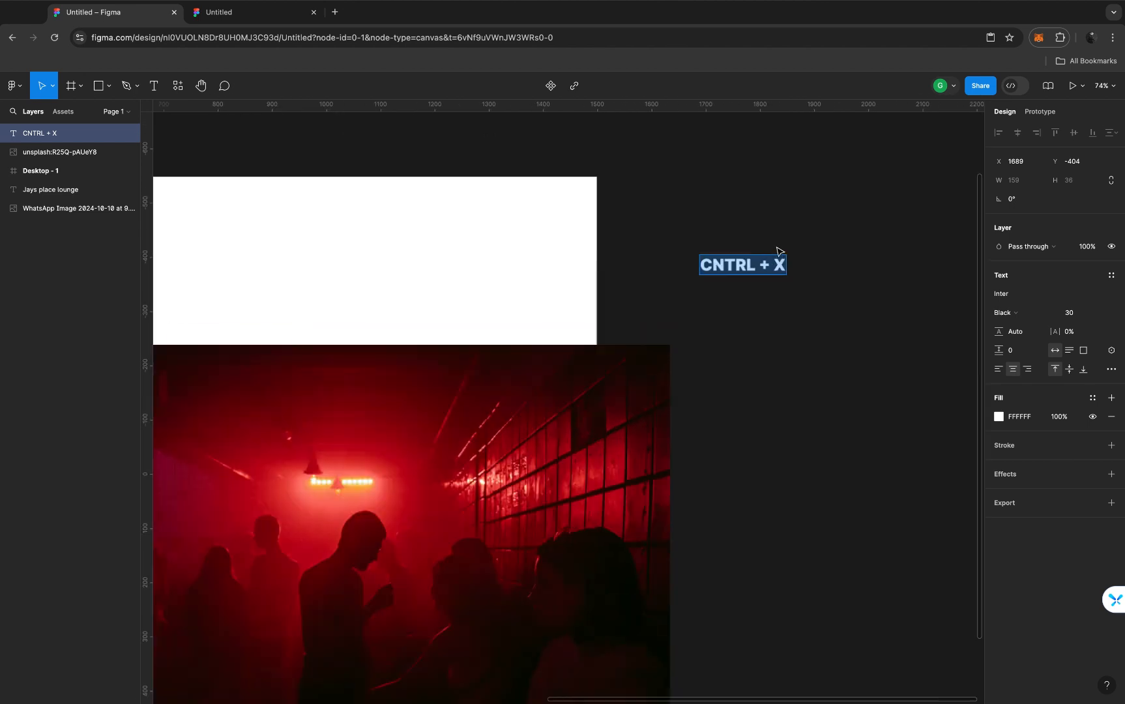
scroll(779, 252, "down", 5)
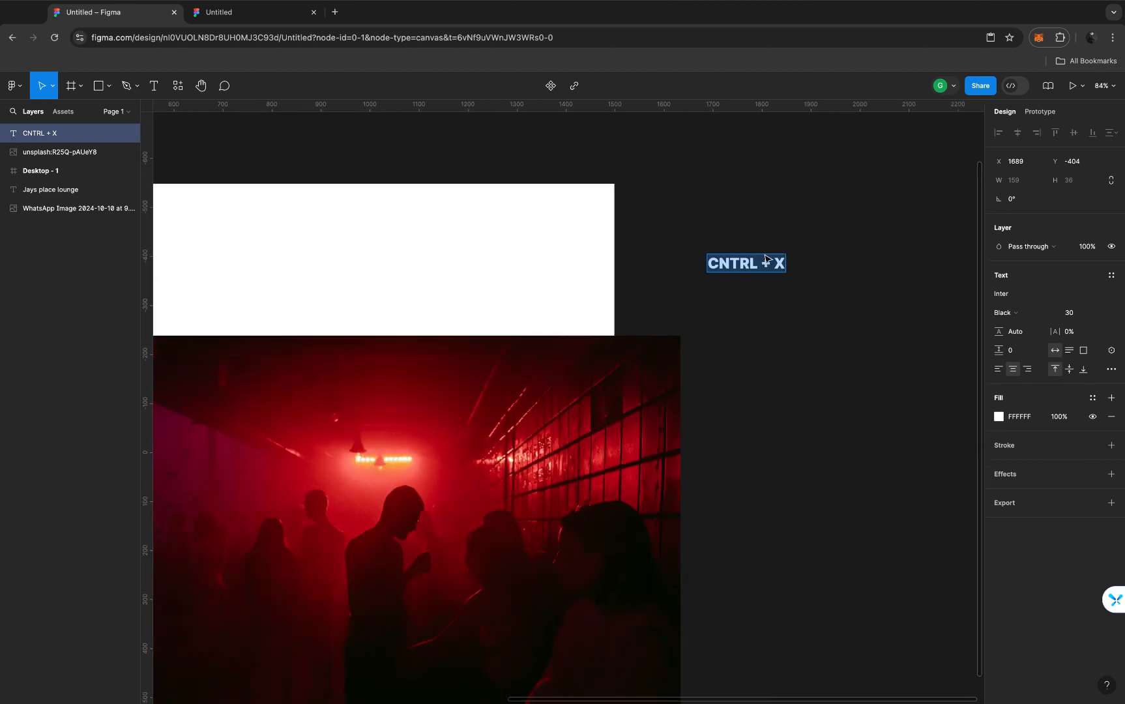
left_click(758, 262)
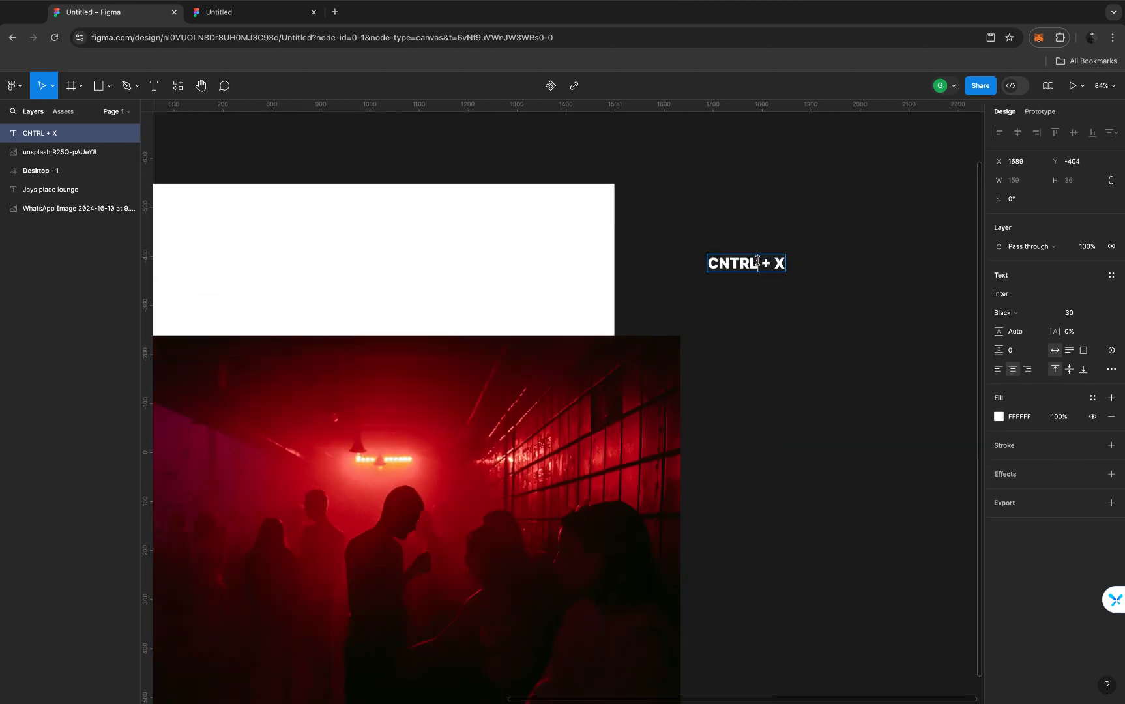
scroll(757, 262, "down", 3)
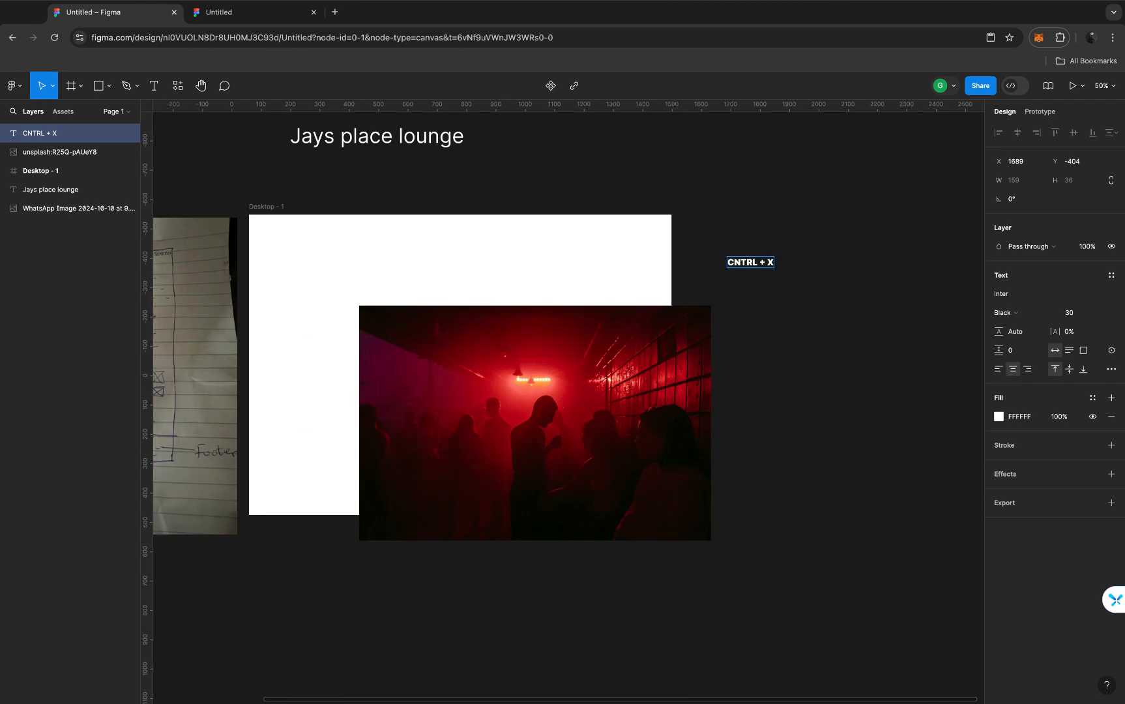
key("Escape")
key("Escape")
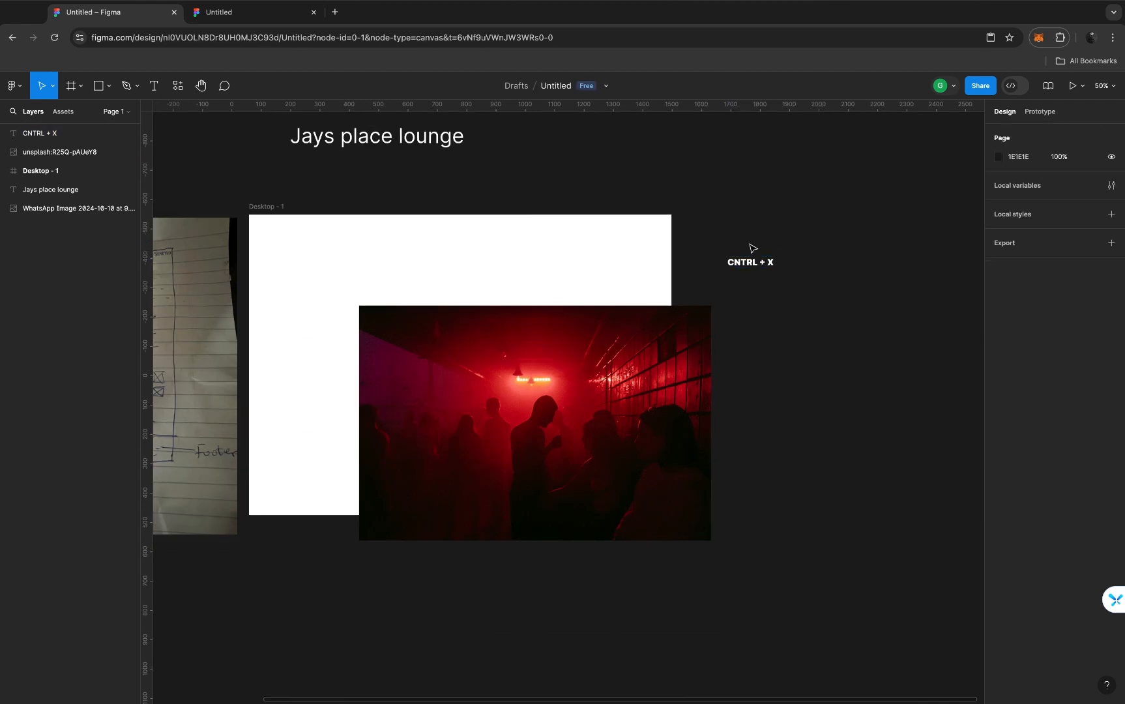
left_click(751, 270)
key("ctrl+x")
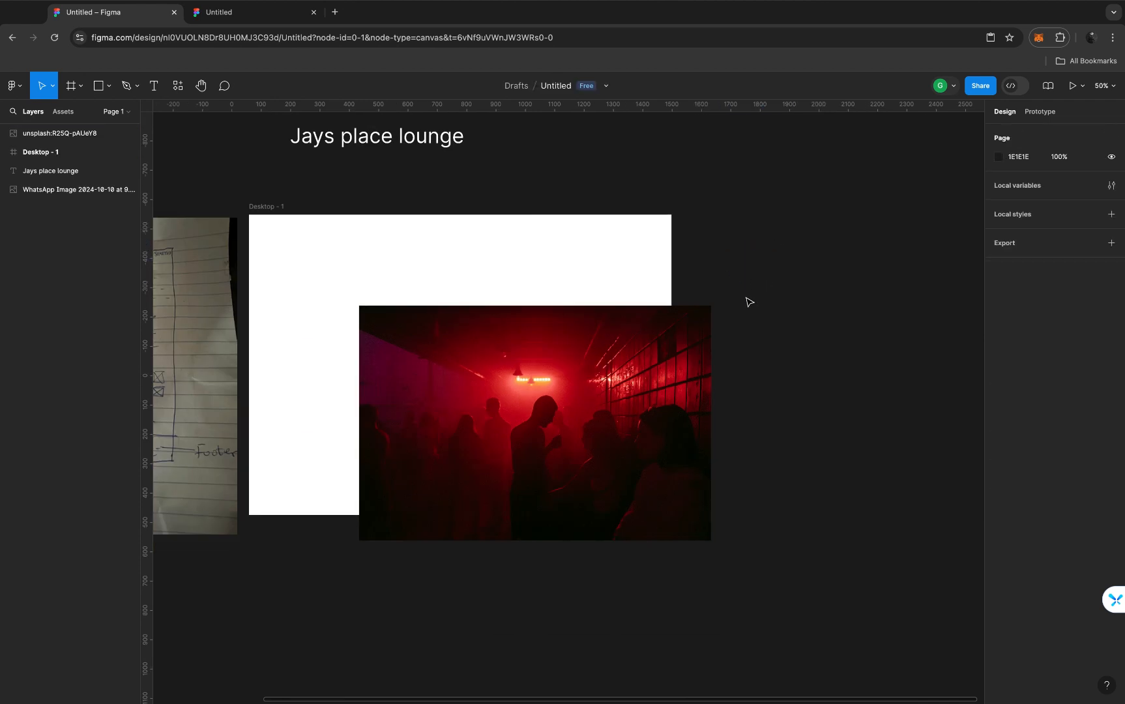
Cut the red club photo from the canvas and paste it inside the Desktop - 1 frame
left_click(663, 369)
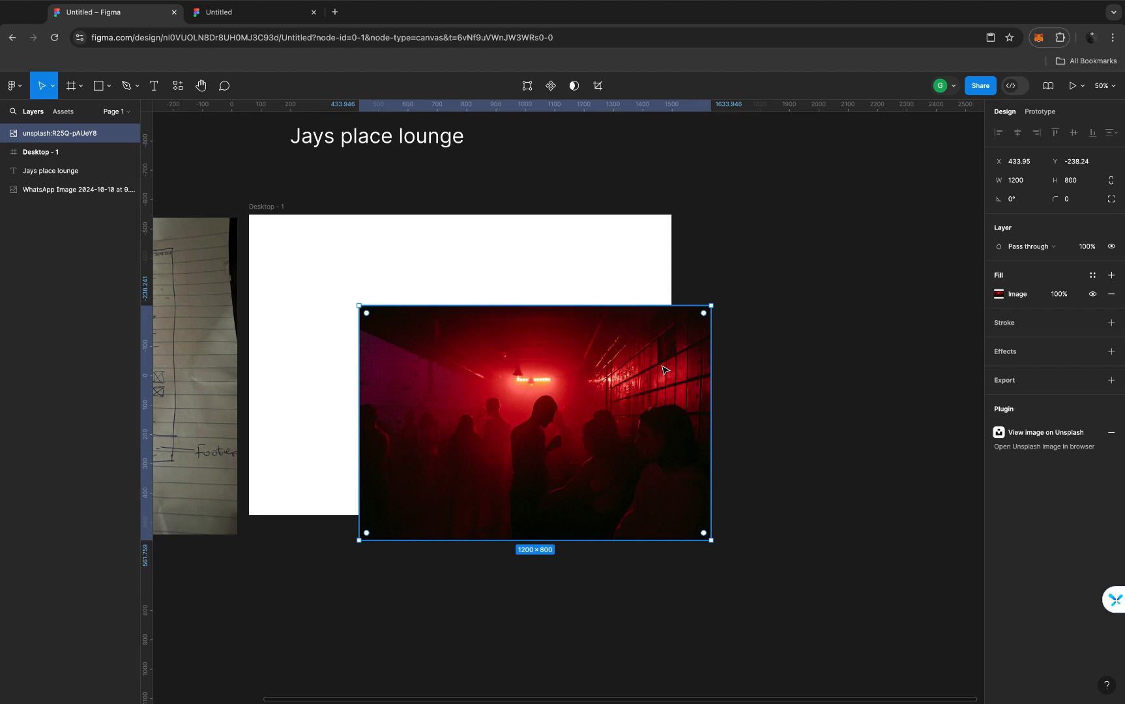
key("Delete")
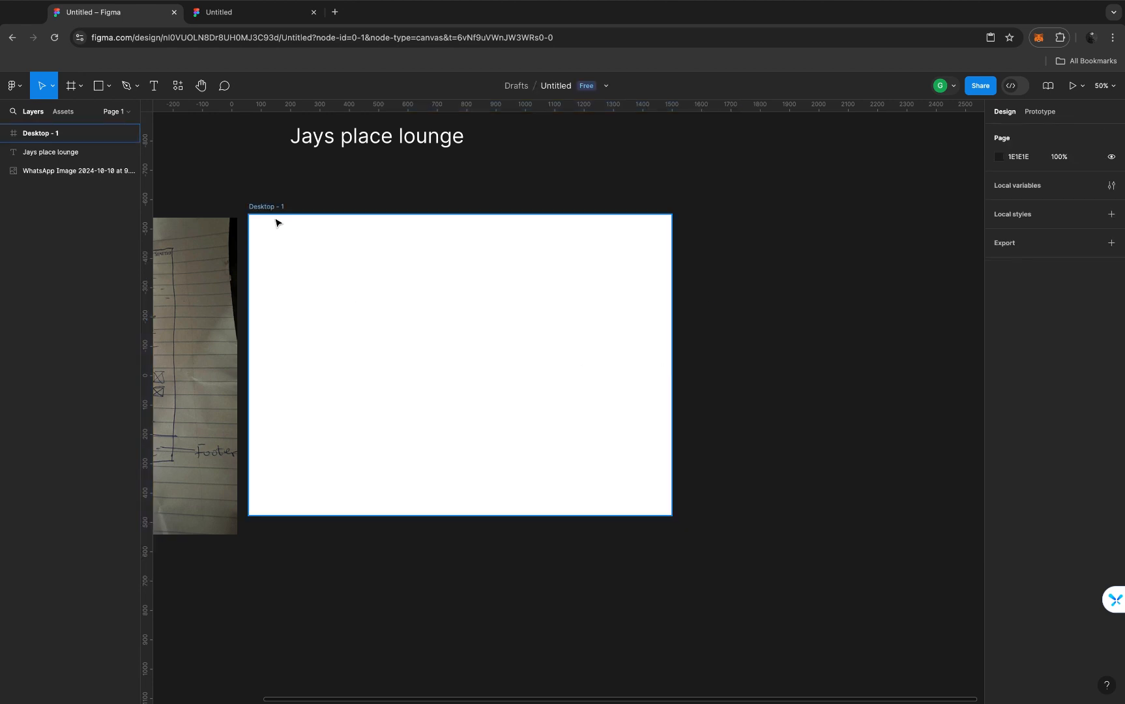
scroll(270, 213, "left", 2)
scroll(270, 214, "left", 1)
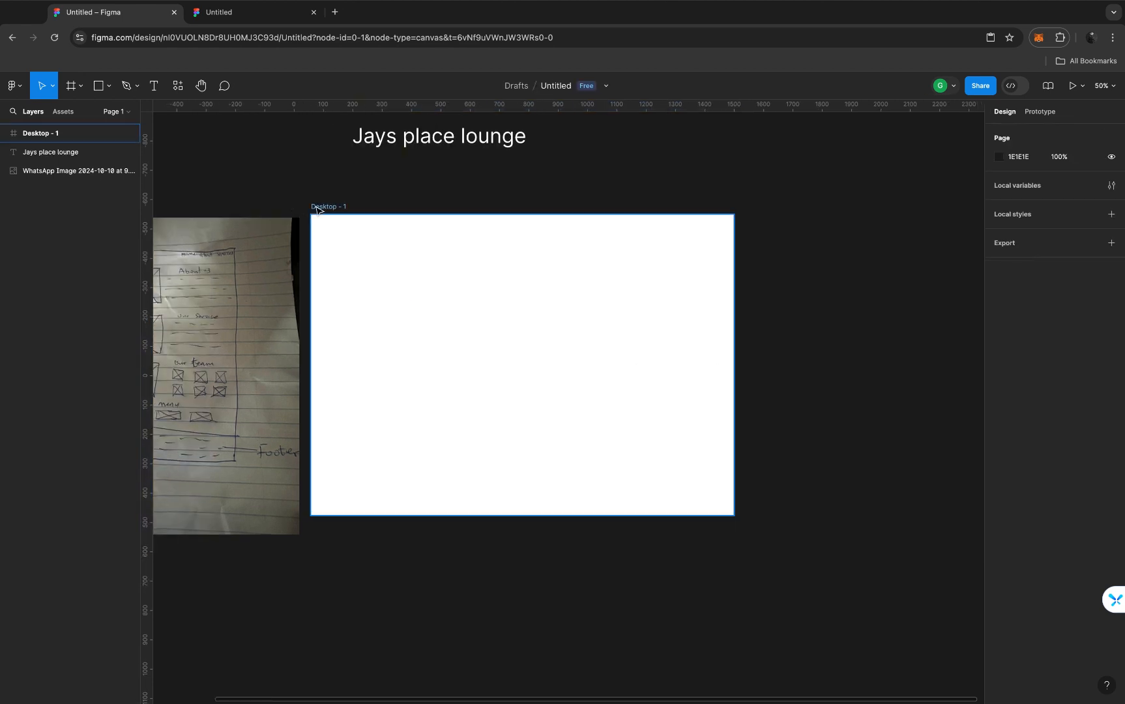
left_click(317, 210)
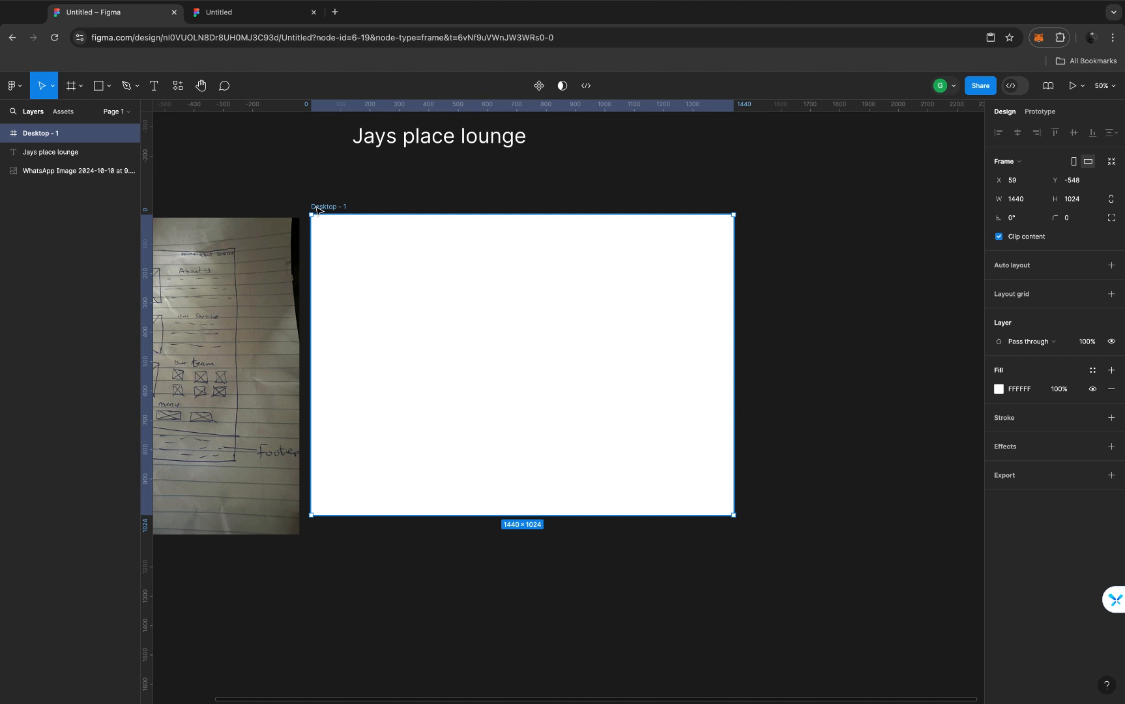
key("super+v")
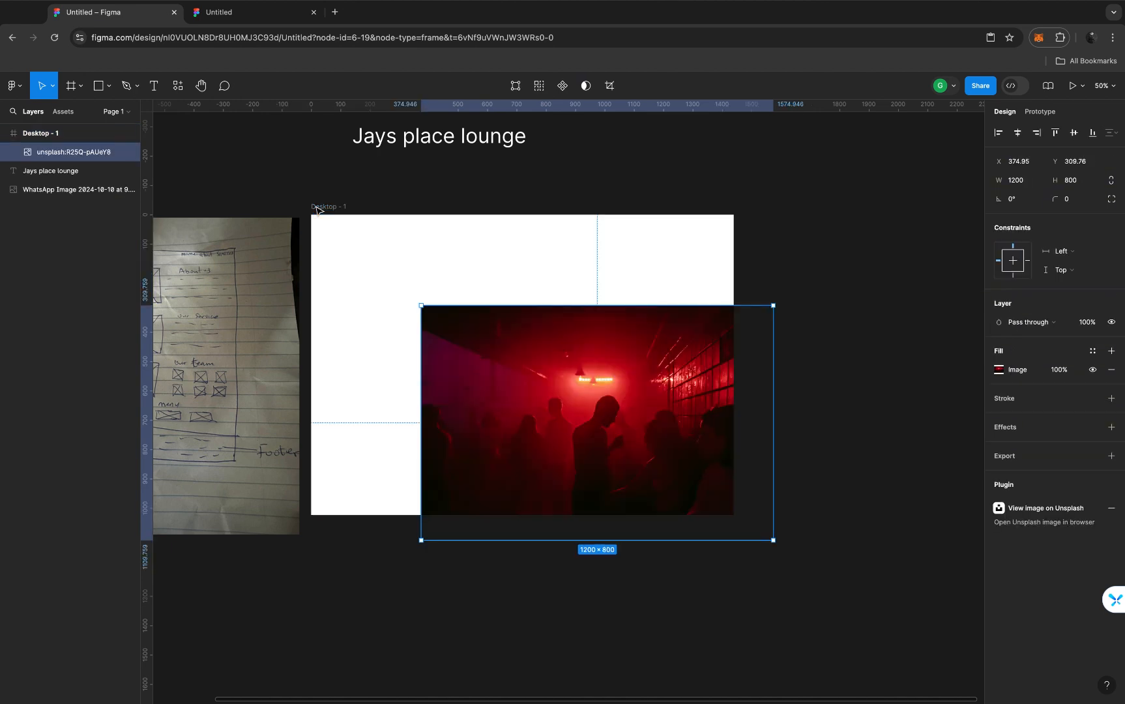
Enlarge the club photo to about 1479 × 1046 and align it to the frame's origin so it covers the whole frame
left_click_drag(497, 359, 382, 265)
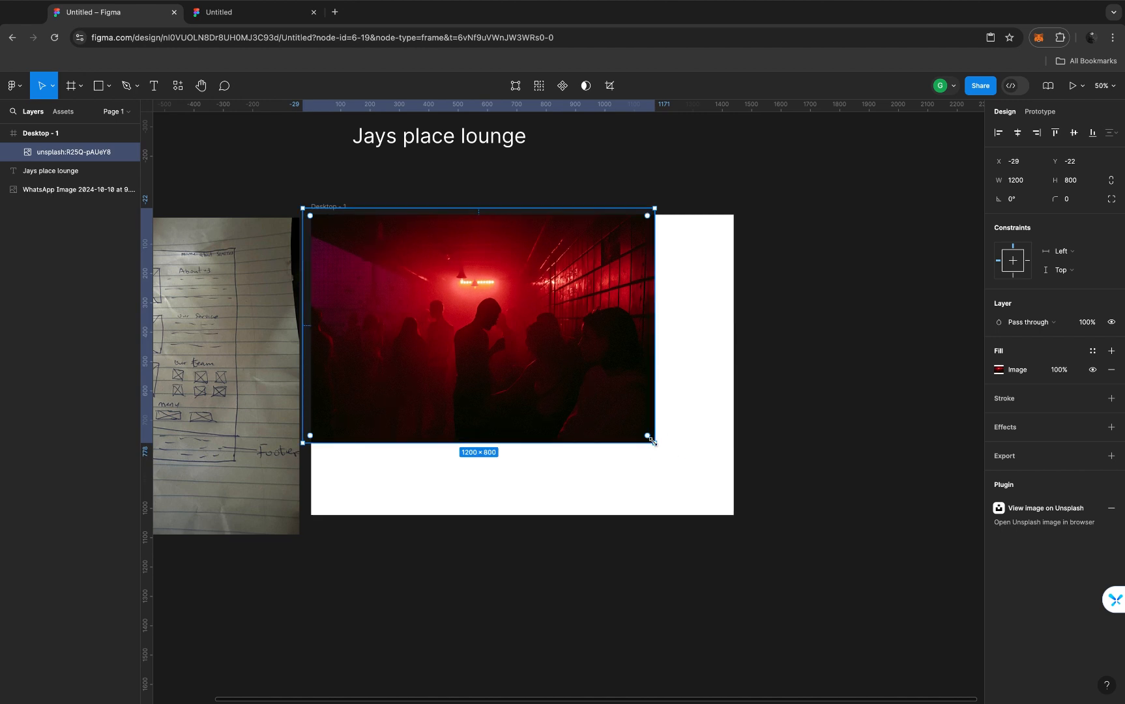
left_click_drag(652, 441, 736, 515)
left_click_drag(569, 381, 577, 389)
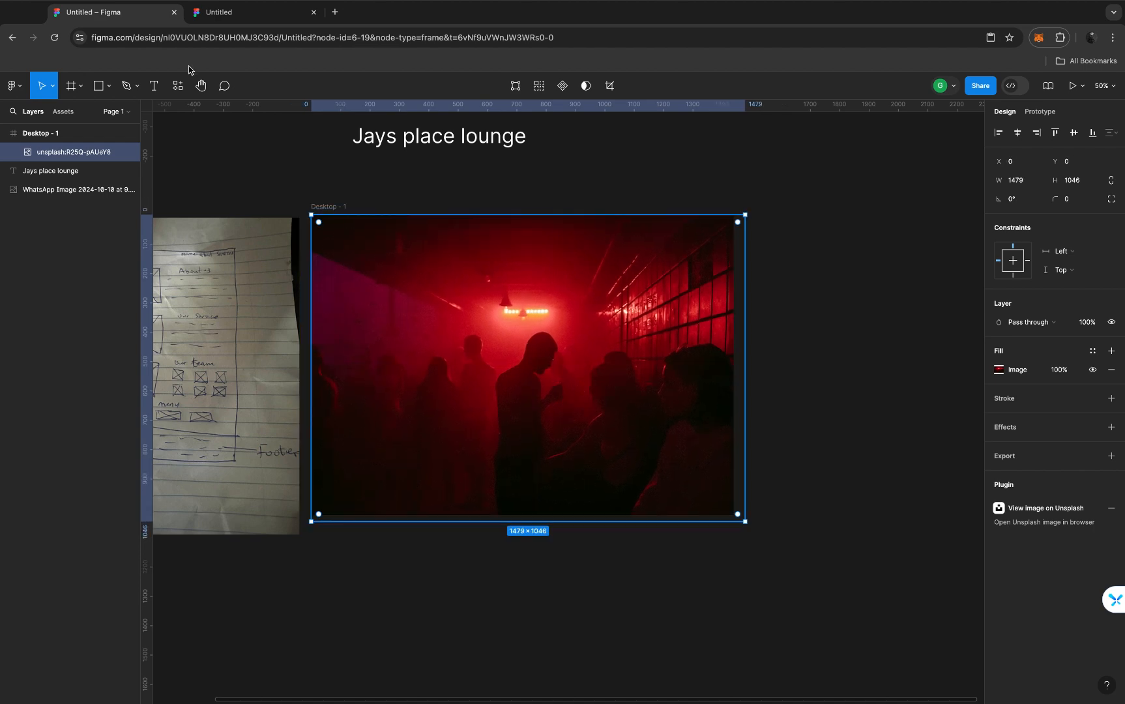
Try a 50% opacity on the club photo's image fill, and undo the change
scroll(498, 270, "left", 1)
scroll(502, 273, "left", 4)
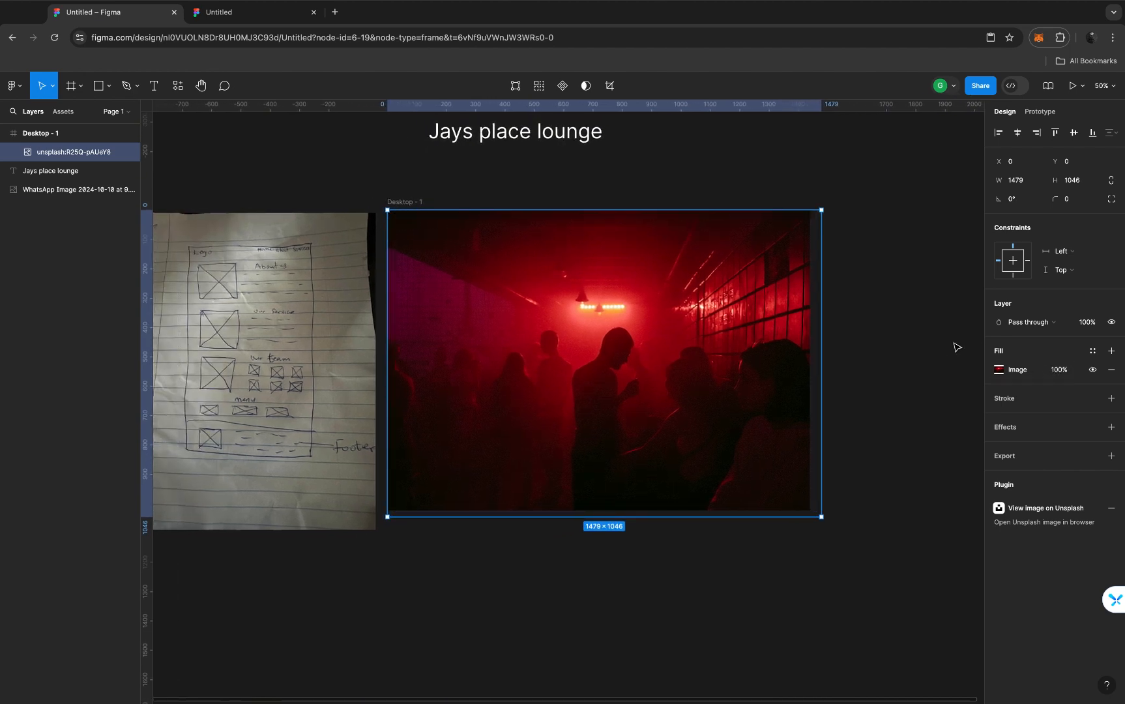
left_click(1057, 371)
type("50")
key("Return")
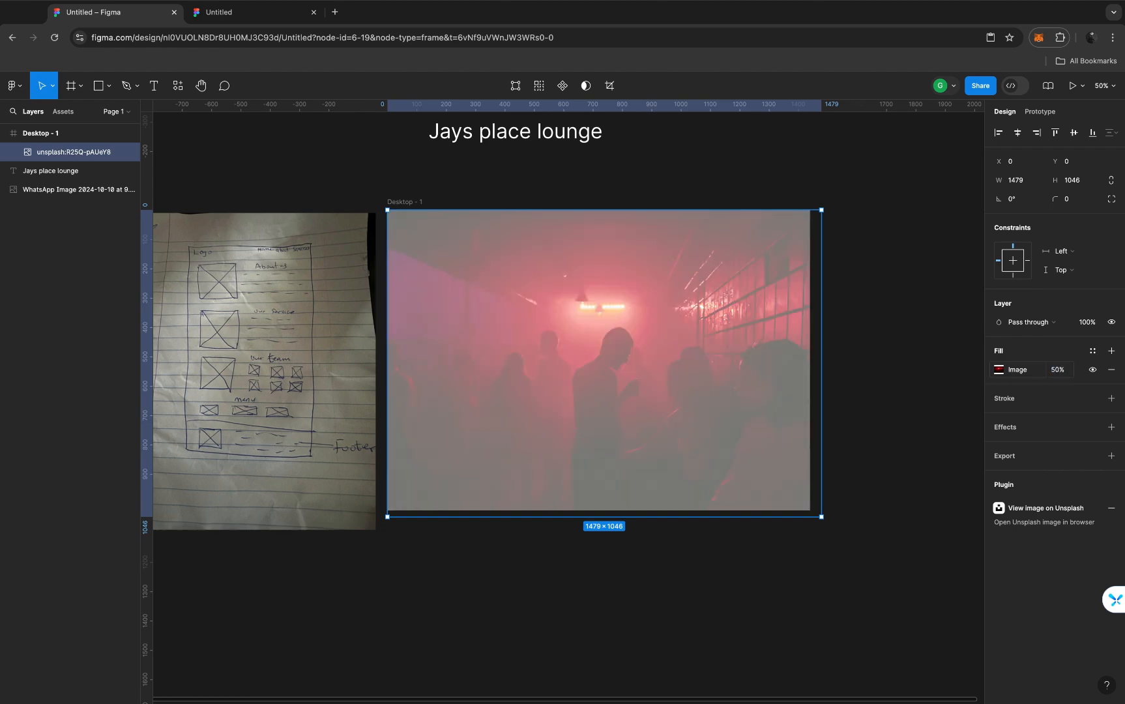
key("super+z")
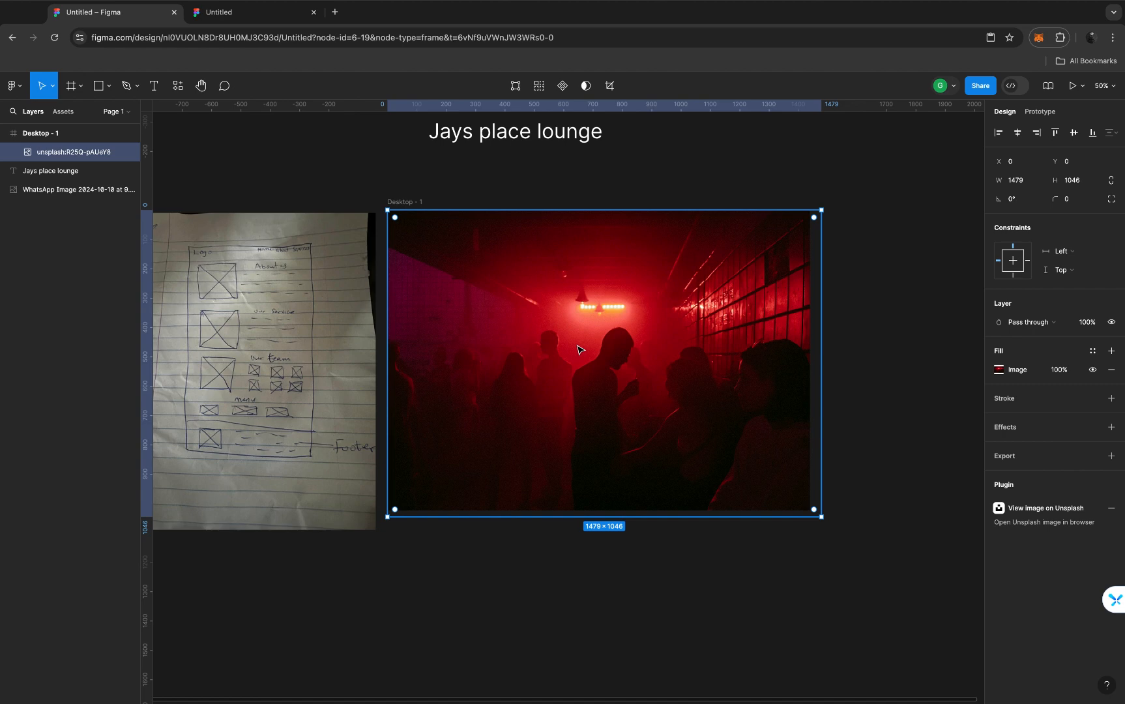
Set the club photo's layer opacity to 50%
key("5")
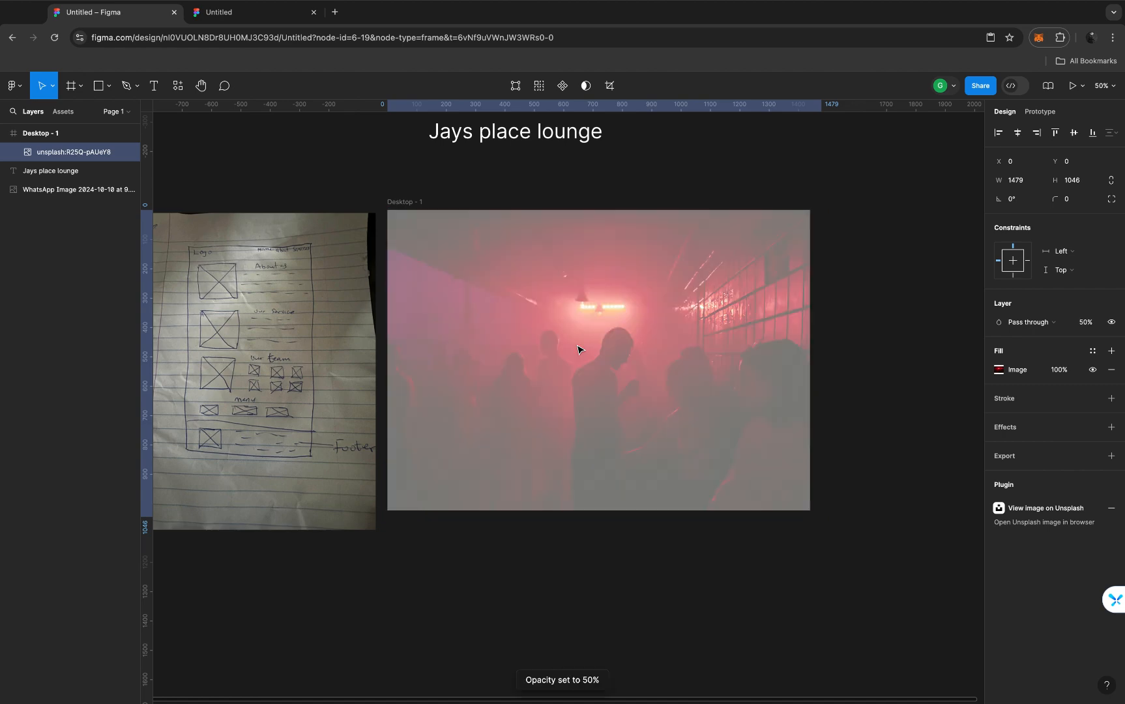
Undo the club photo's 50% layer opacity, try 20% and 90%, and set it back to 100%
key("super+z")
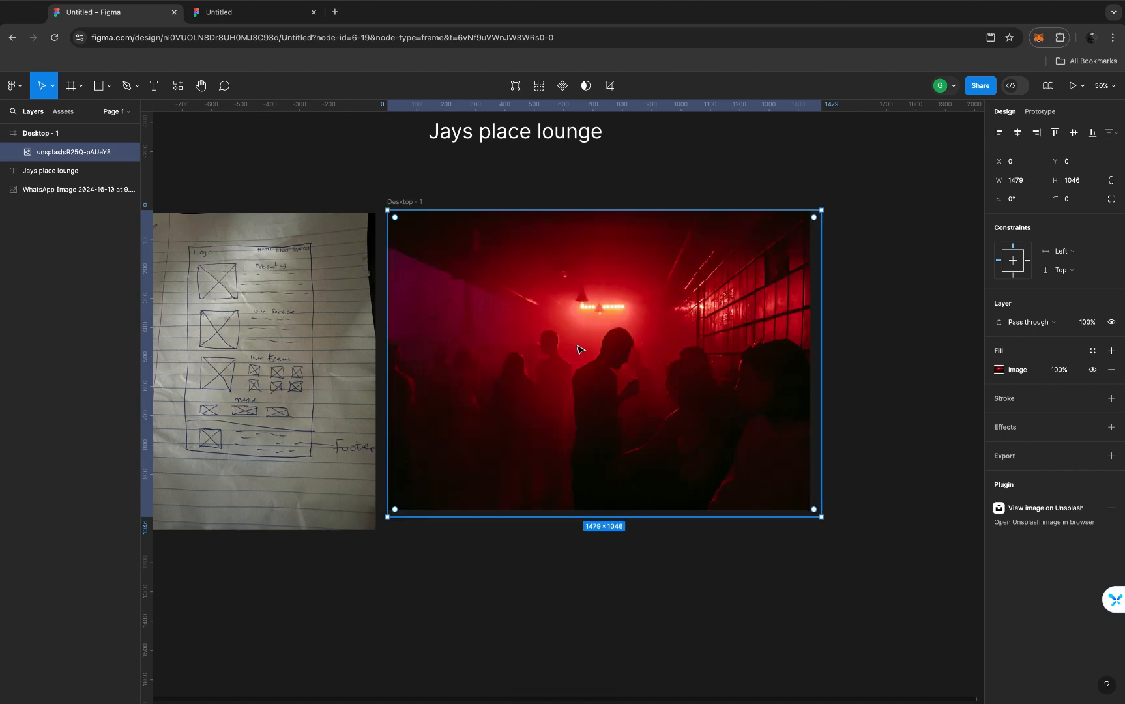
key("2")
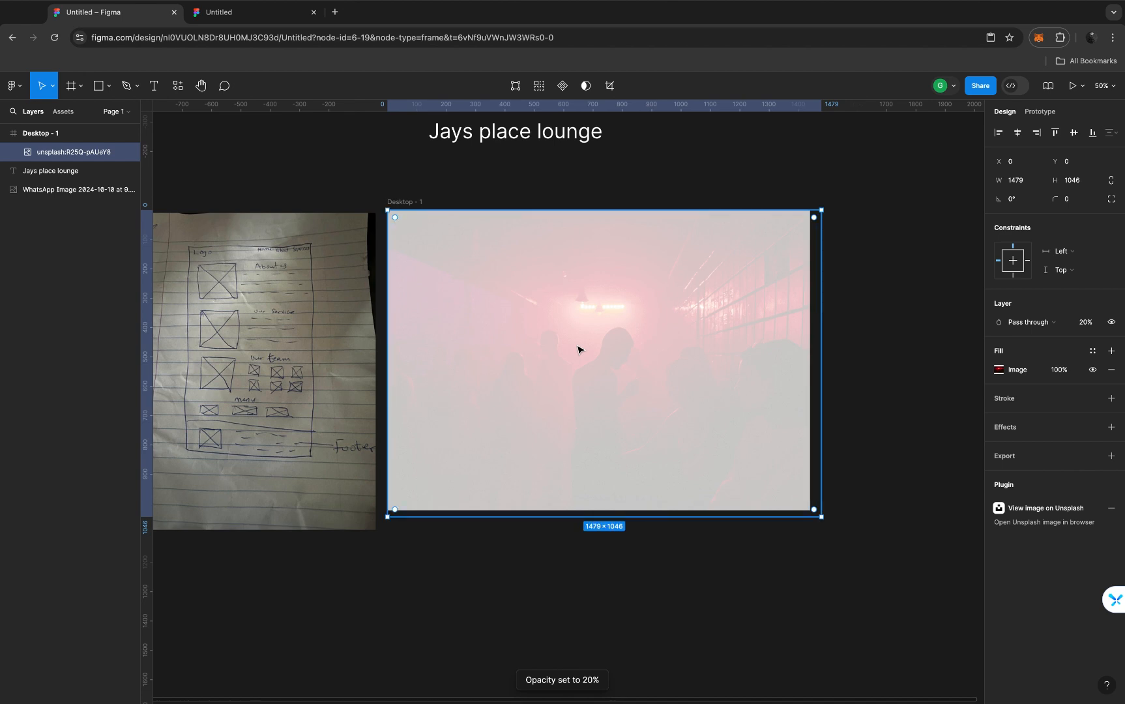
key("super+z")
key("9")
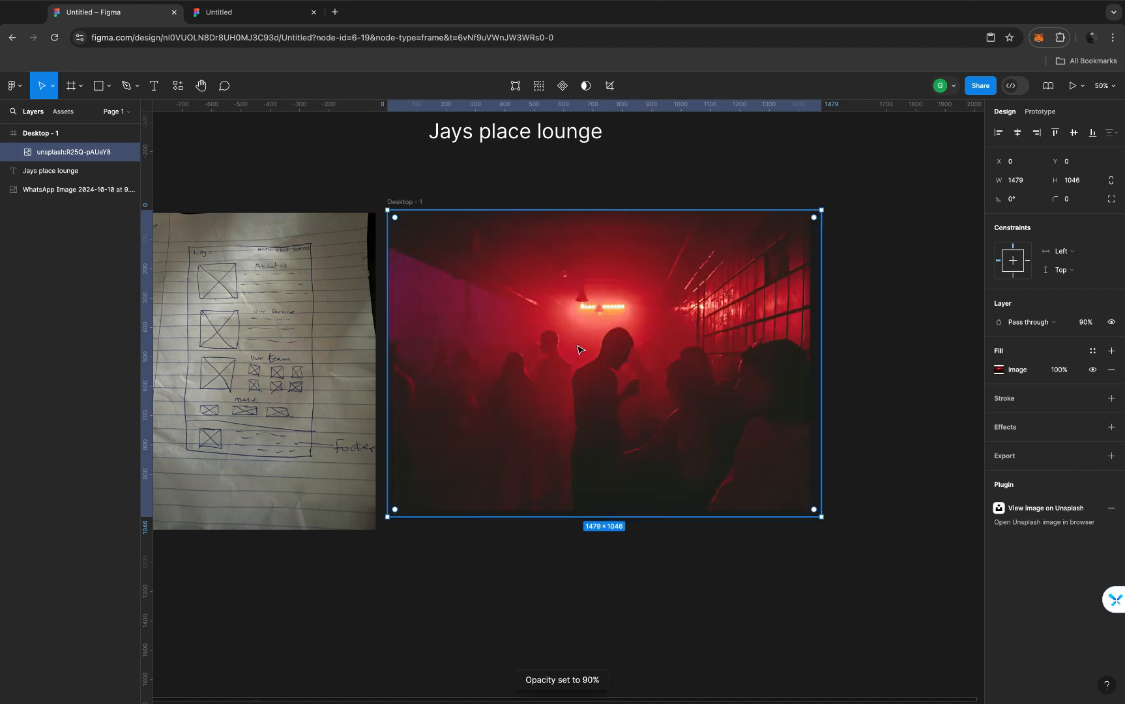
key("0")
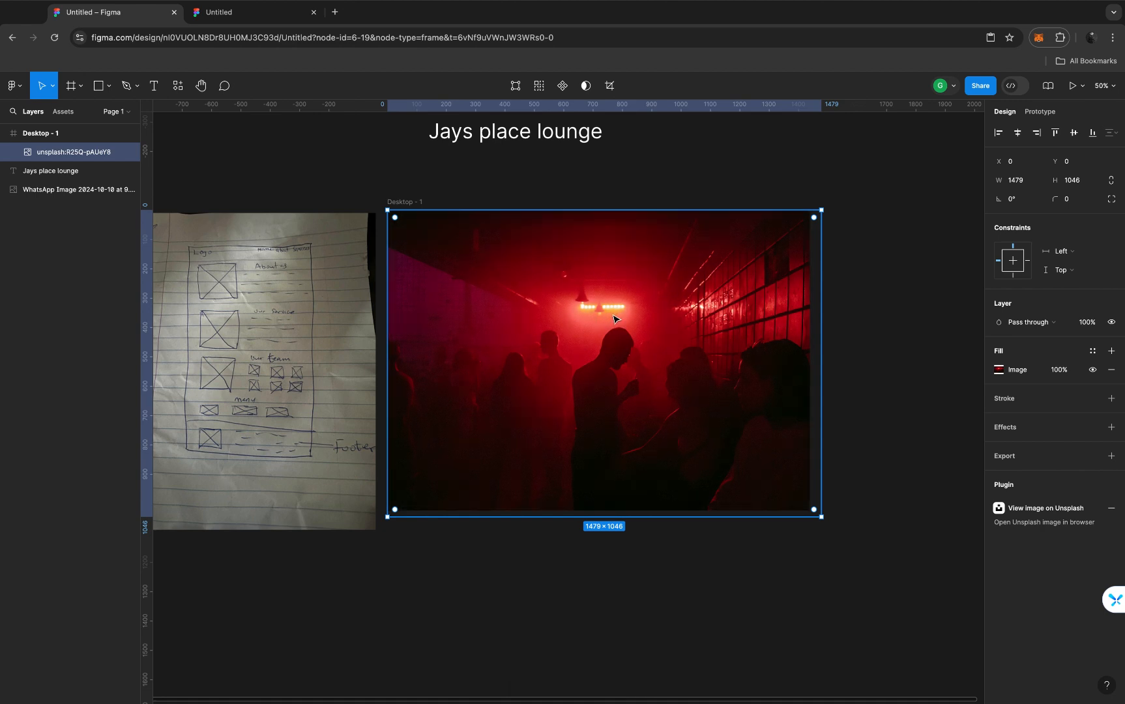
Duplicate the club photo in place and replace the copy's image fill with a solid fill
scroll(598, 360, "up", 3)
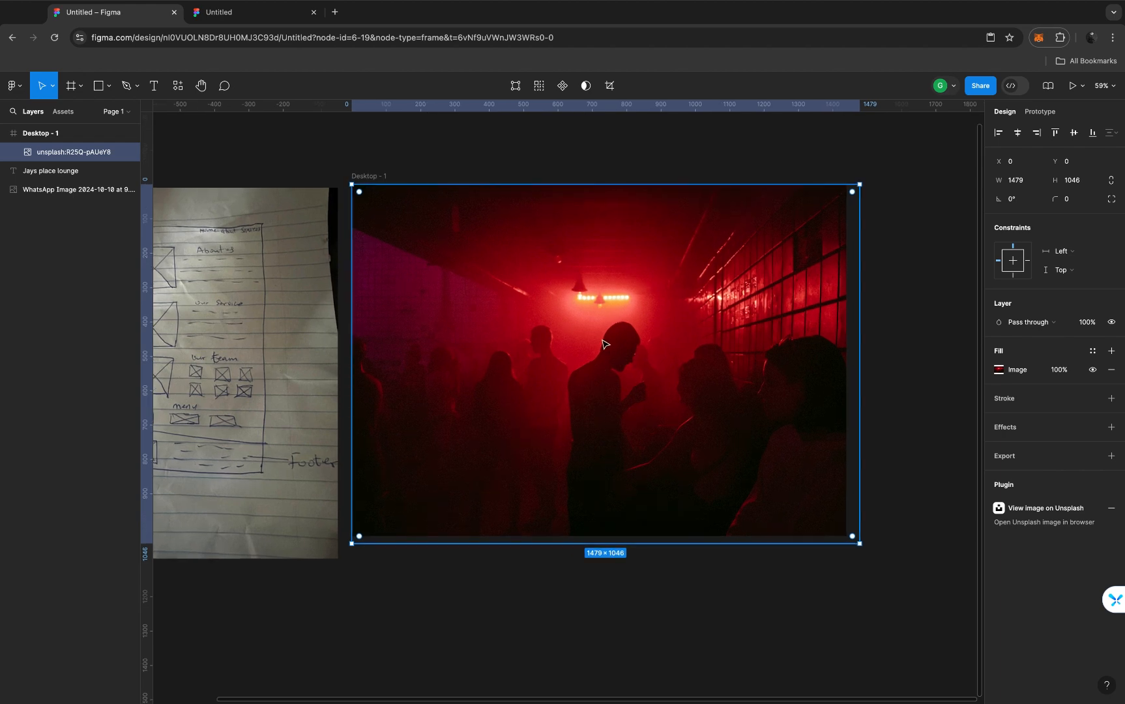
key("super+d")
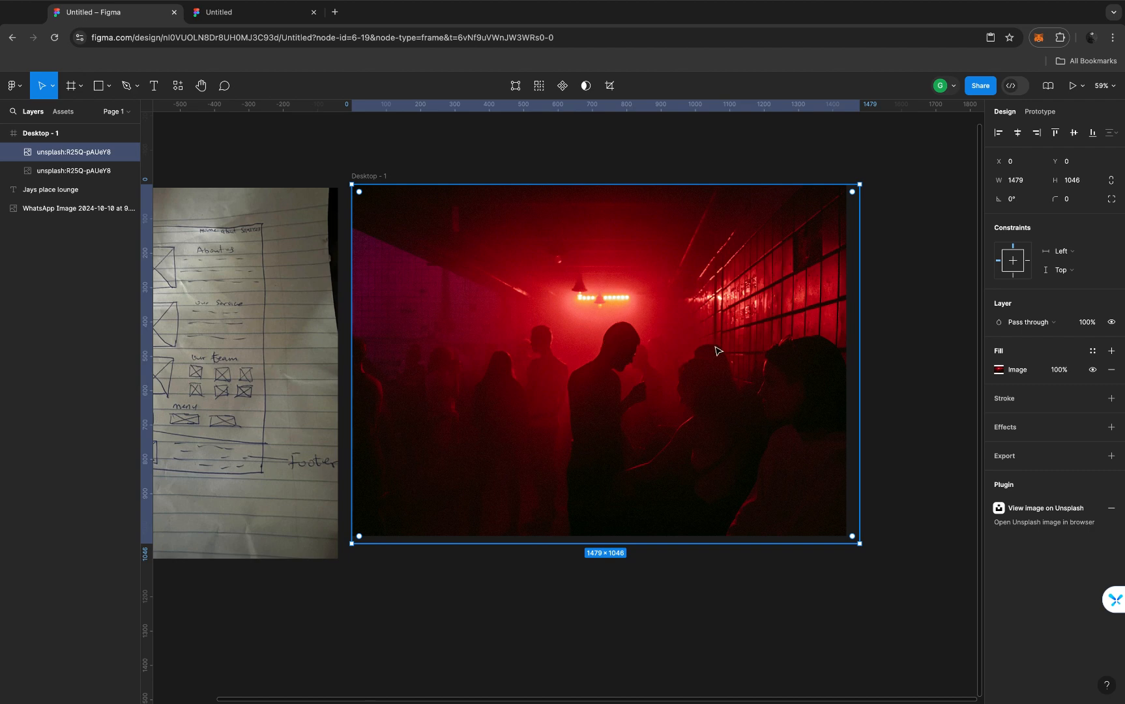
left_click(1112, 371)
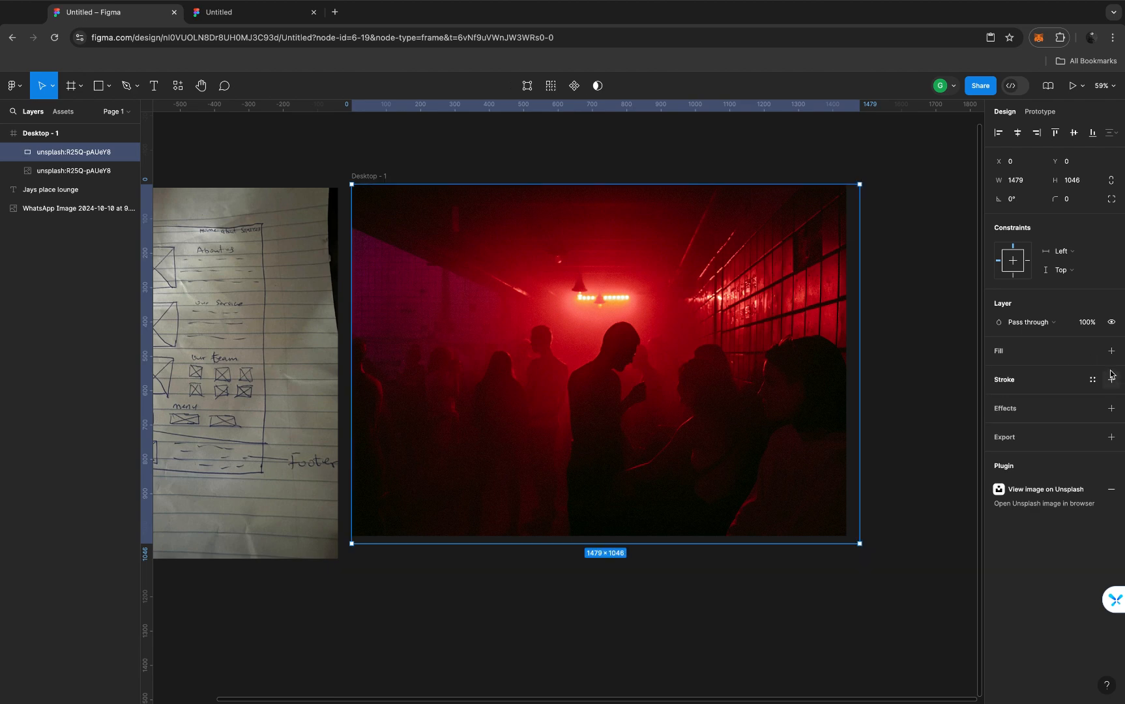
left_click(999, 353)
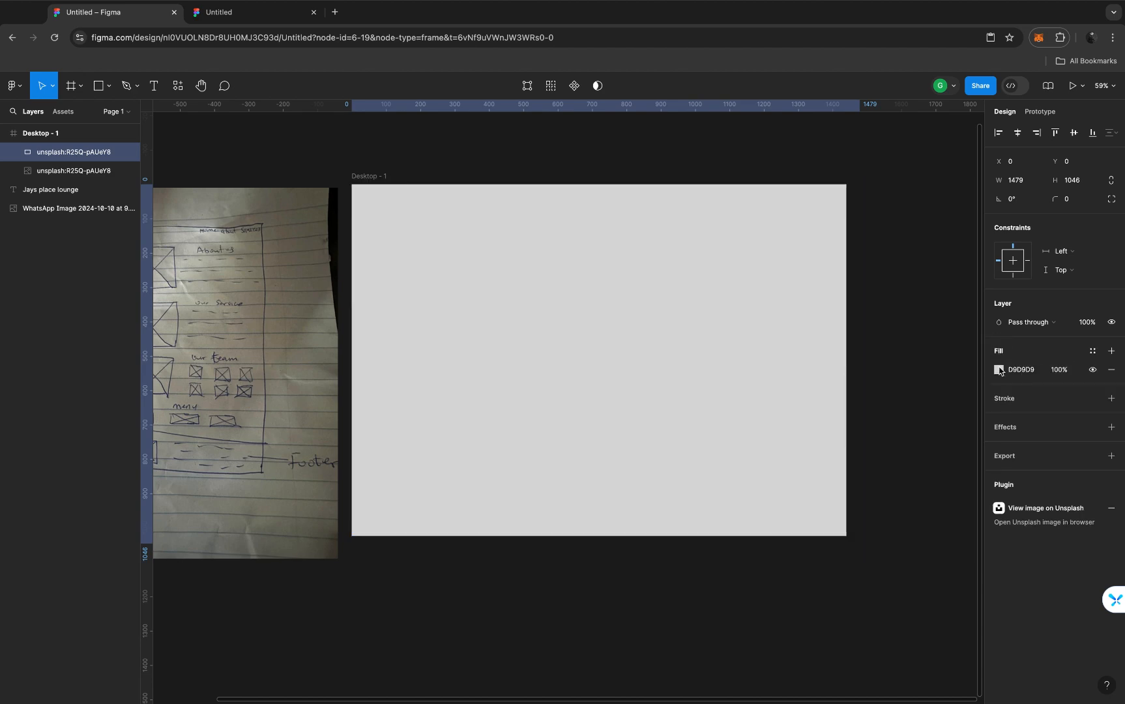
Change the overlay copy's fill to a linear gradient running from 1E1D1D at 0% to 000000 at 100%
left_click(998, 370)
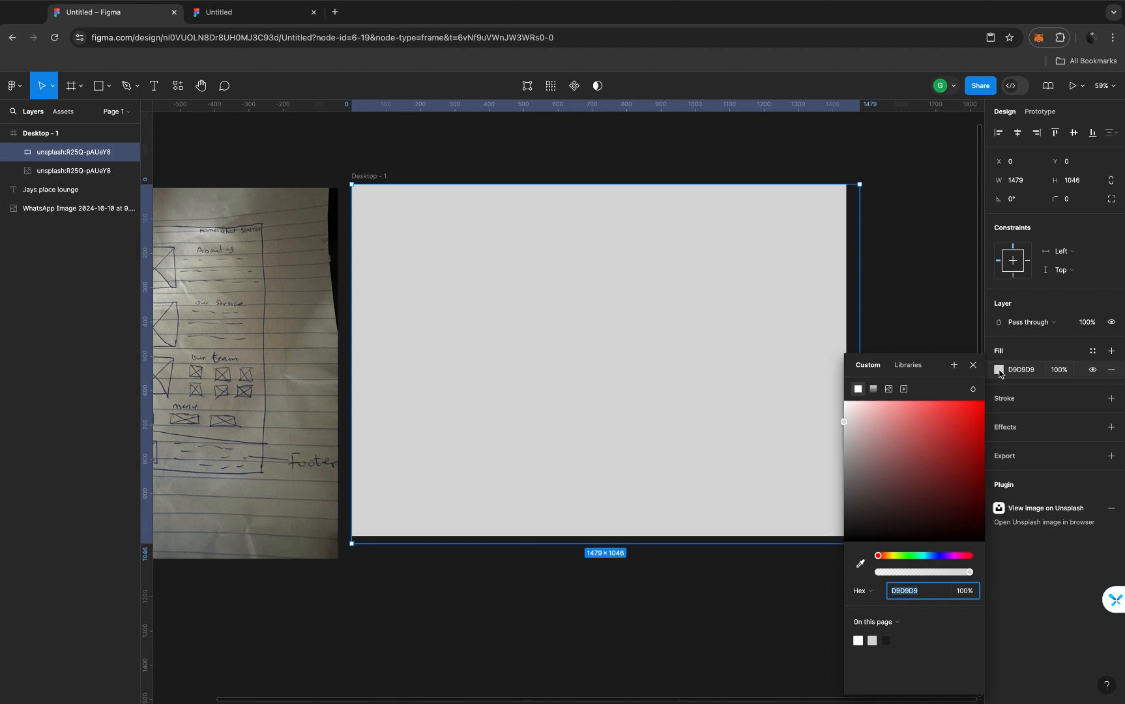
left_click(873, 389)
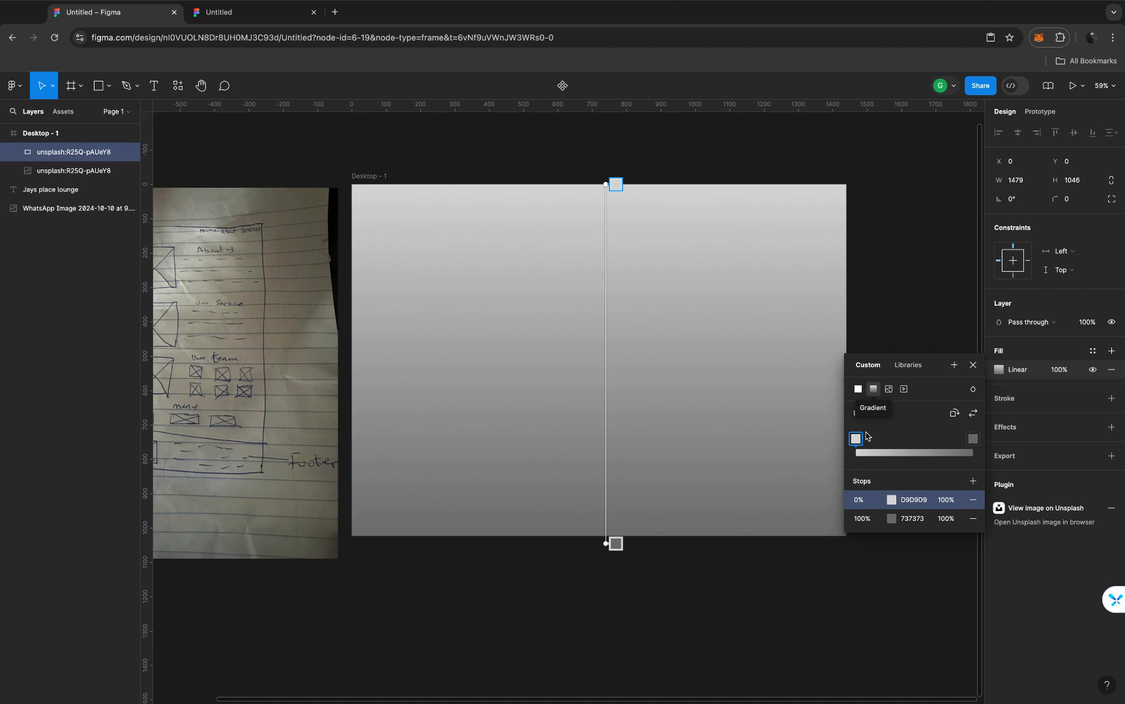
left_click(891, 519)
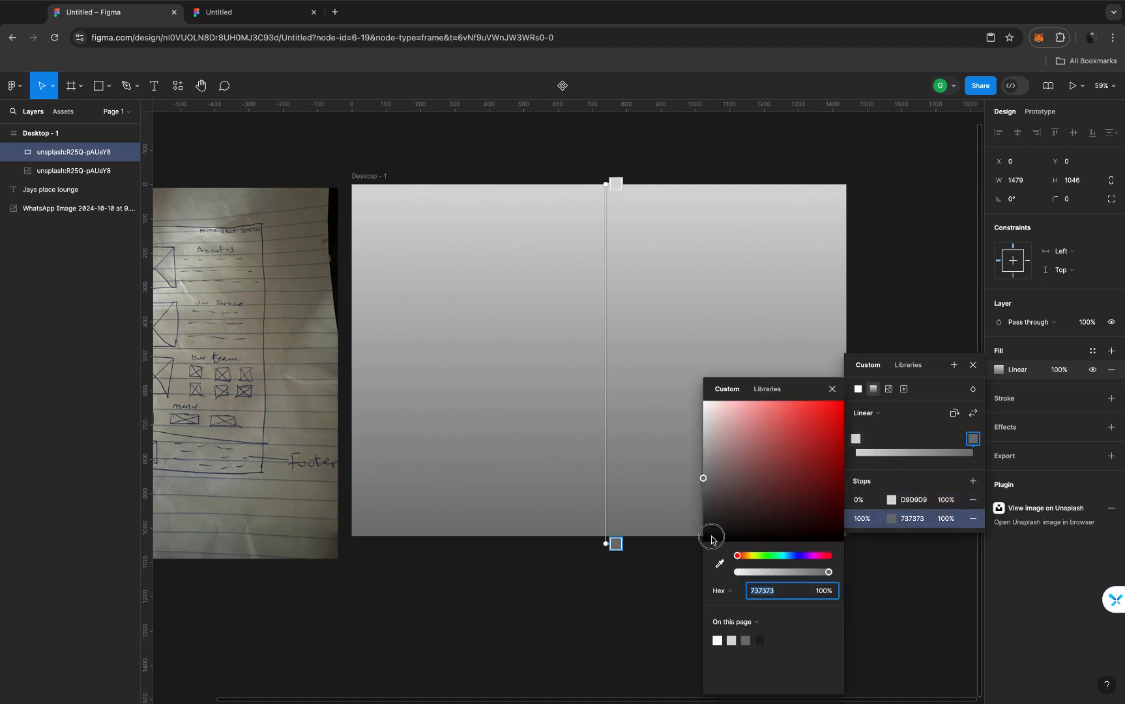
left_click_drag(712, 538, 704, 587)
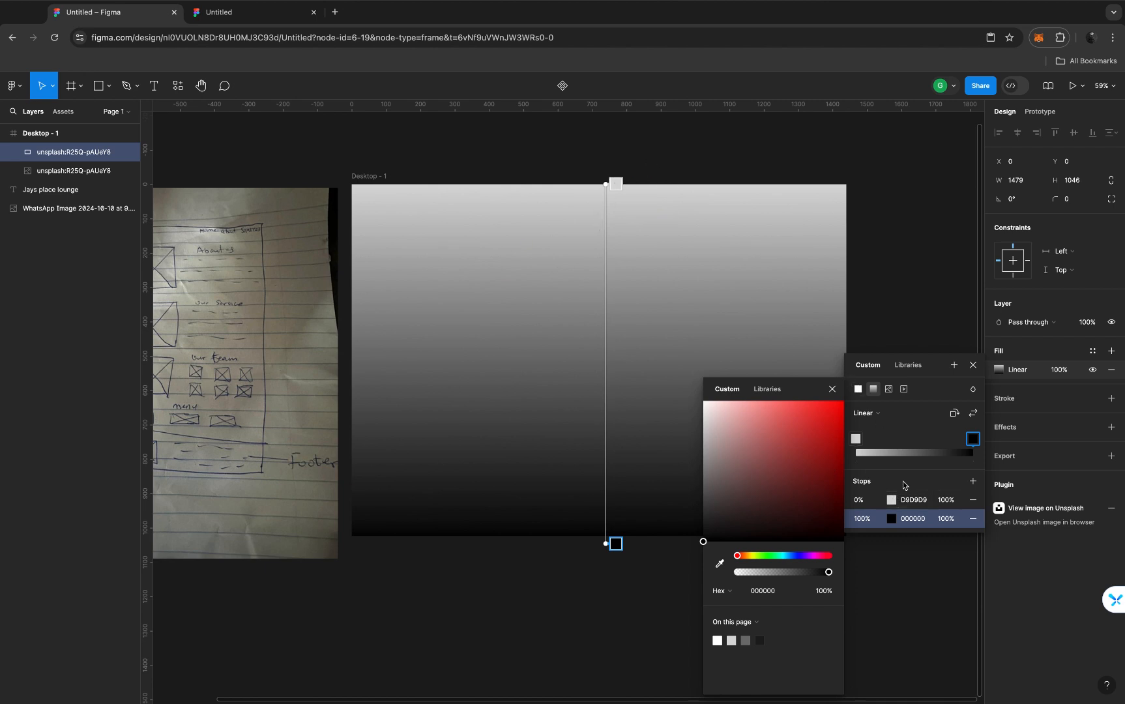
left_click(893, 501)
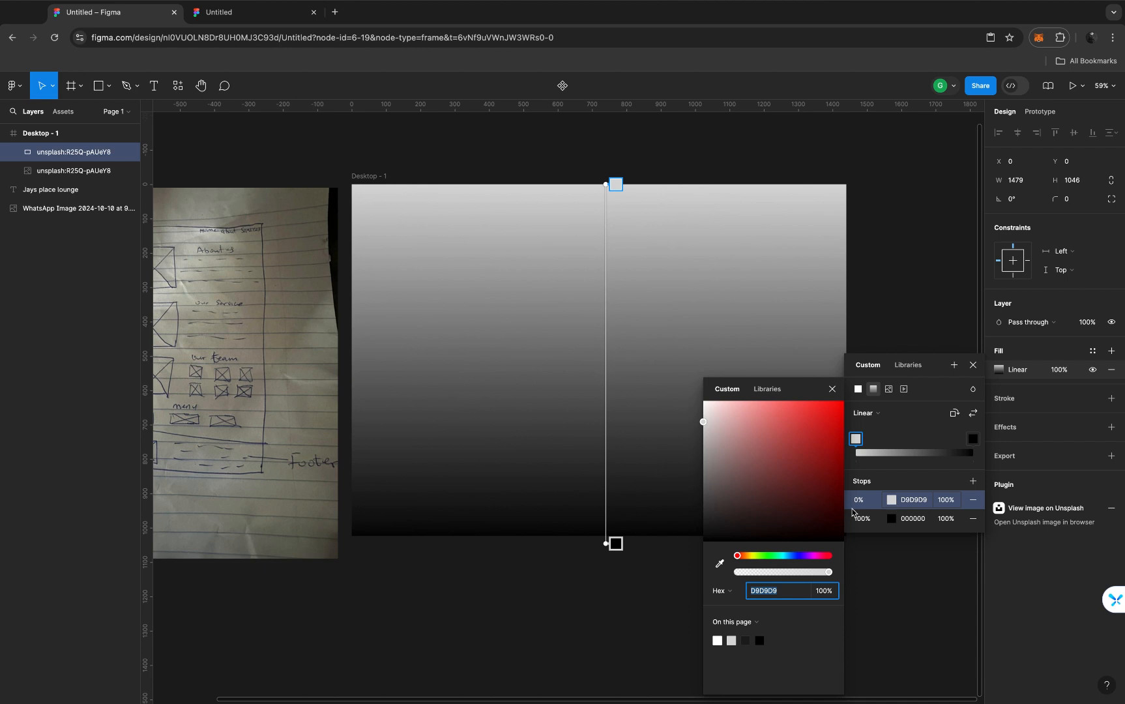
left_click_drag(718, 526, 706, 525)
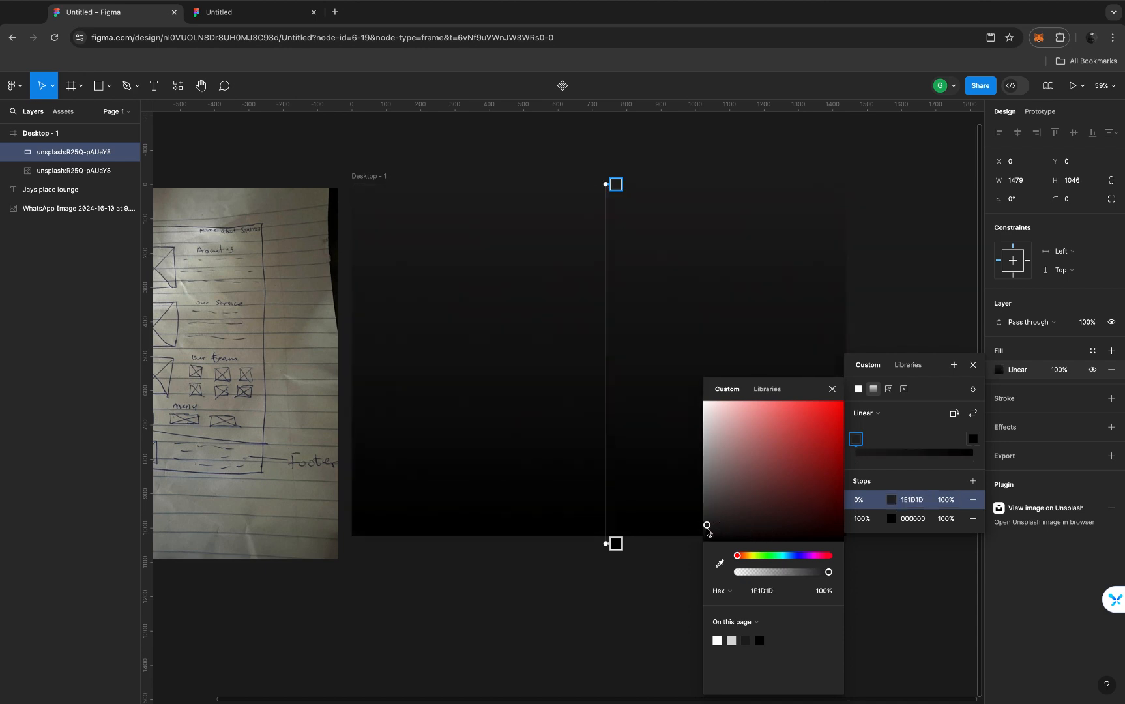
left_click(831, 388)
left_click(973, 365)
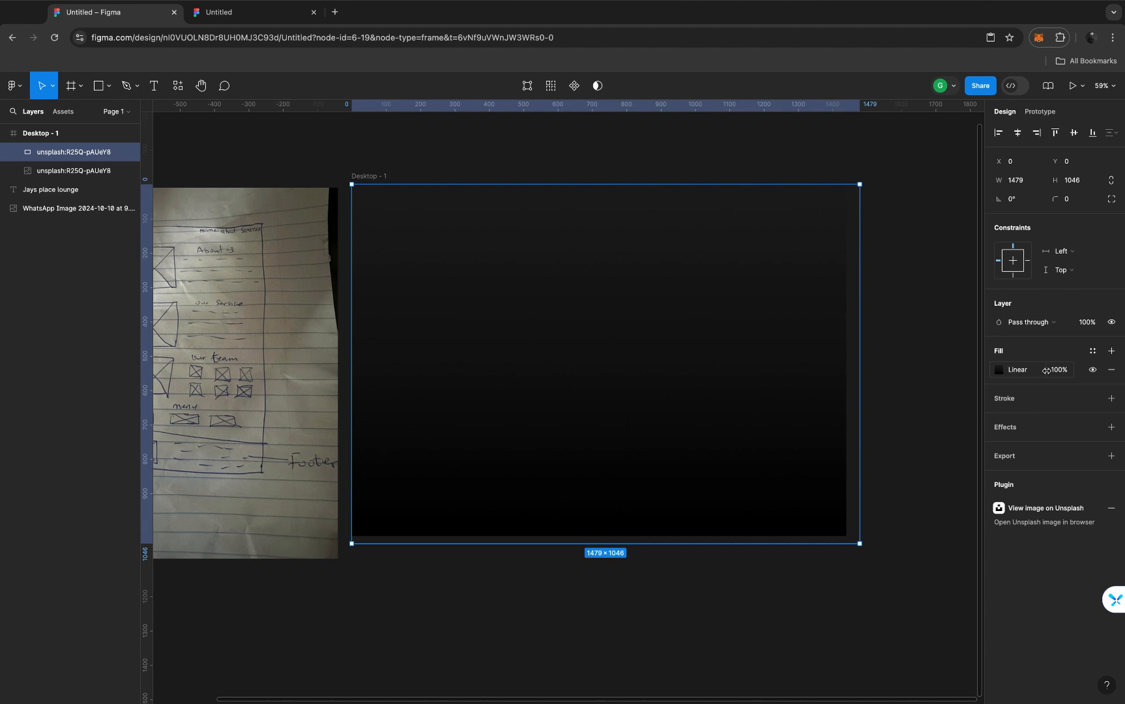
Set the gradient overlay's fill opacity to 70%, discarding the first attempt at lowering it
left_click_drag(1058, 369, 1011, 369)
key("super+z")
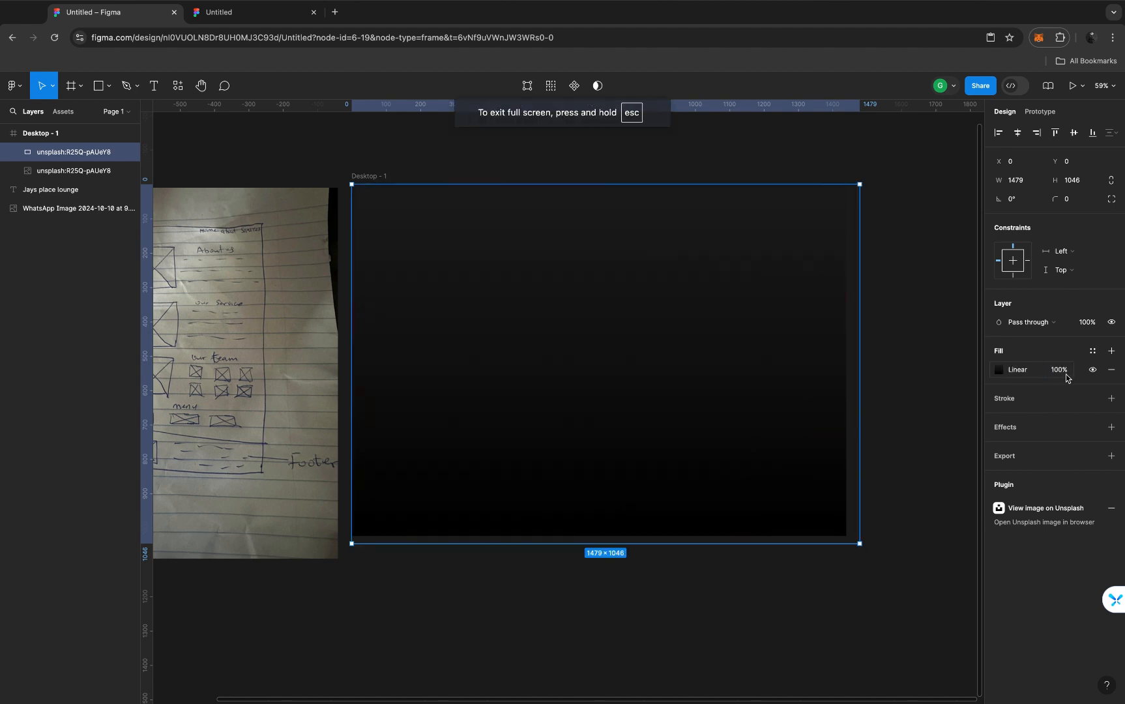
left_click(1065, 374)
type("7")
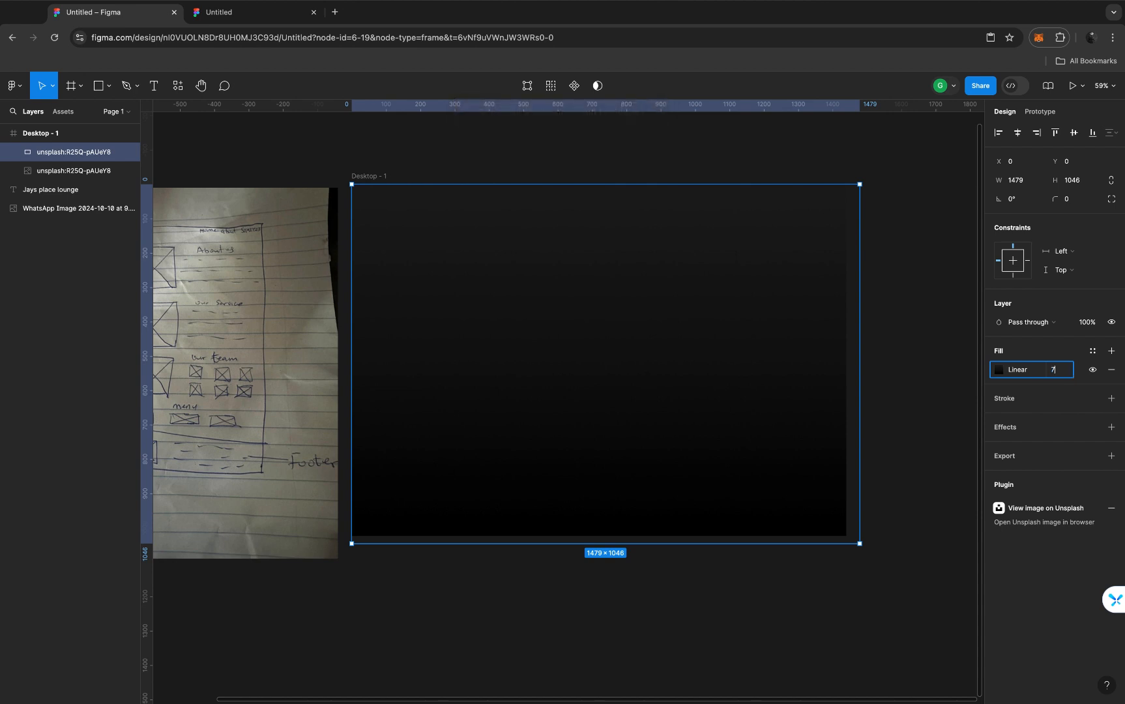
type("0")
key("Return")
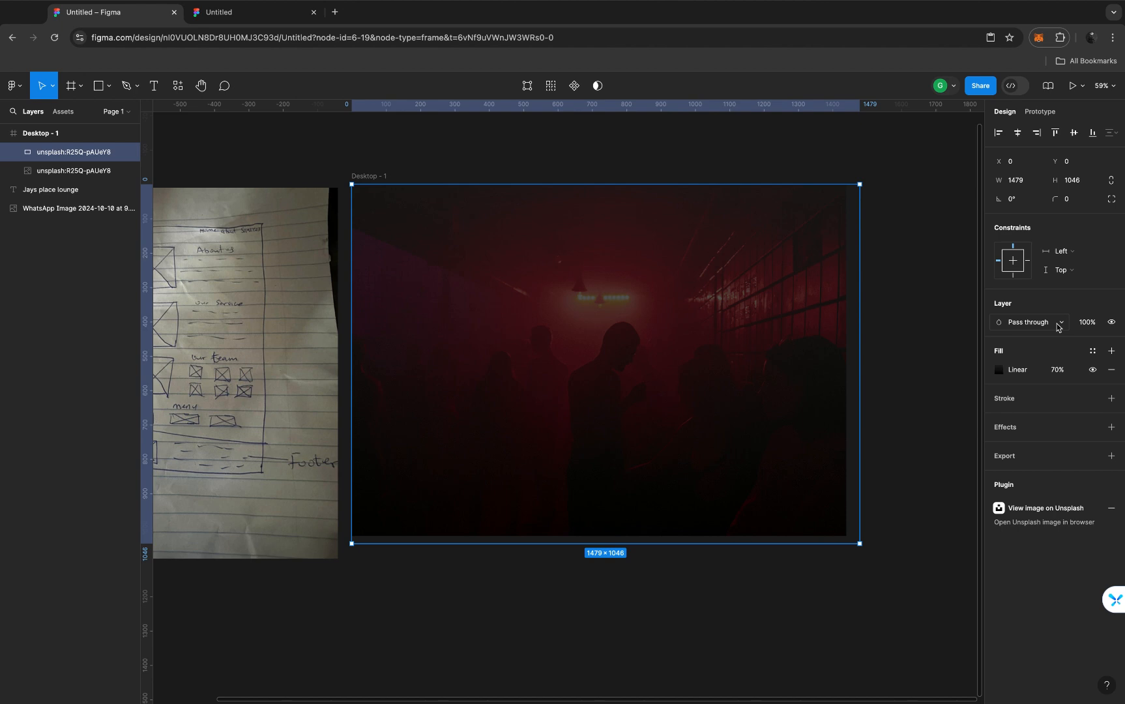
Try the Color burn blend mode on the overlay, test a fill opacity of about 31%, and cancel the opacity change
left_click(1057, 326)
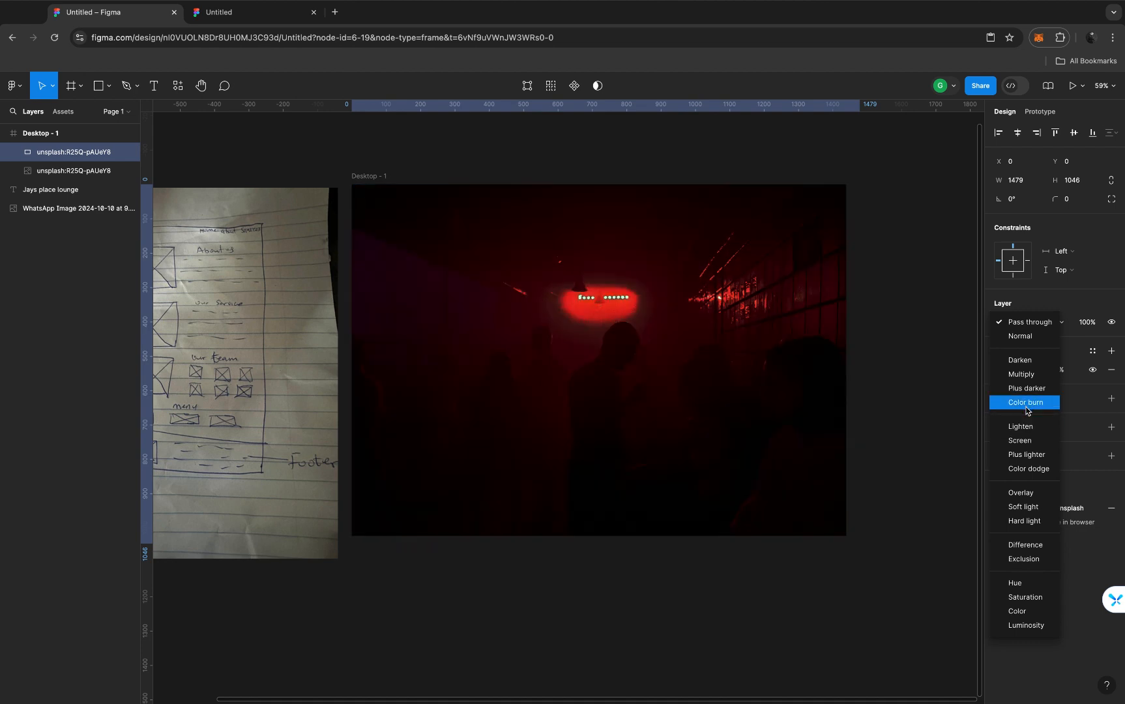
left_click(1026, 407)
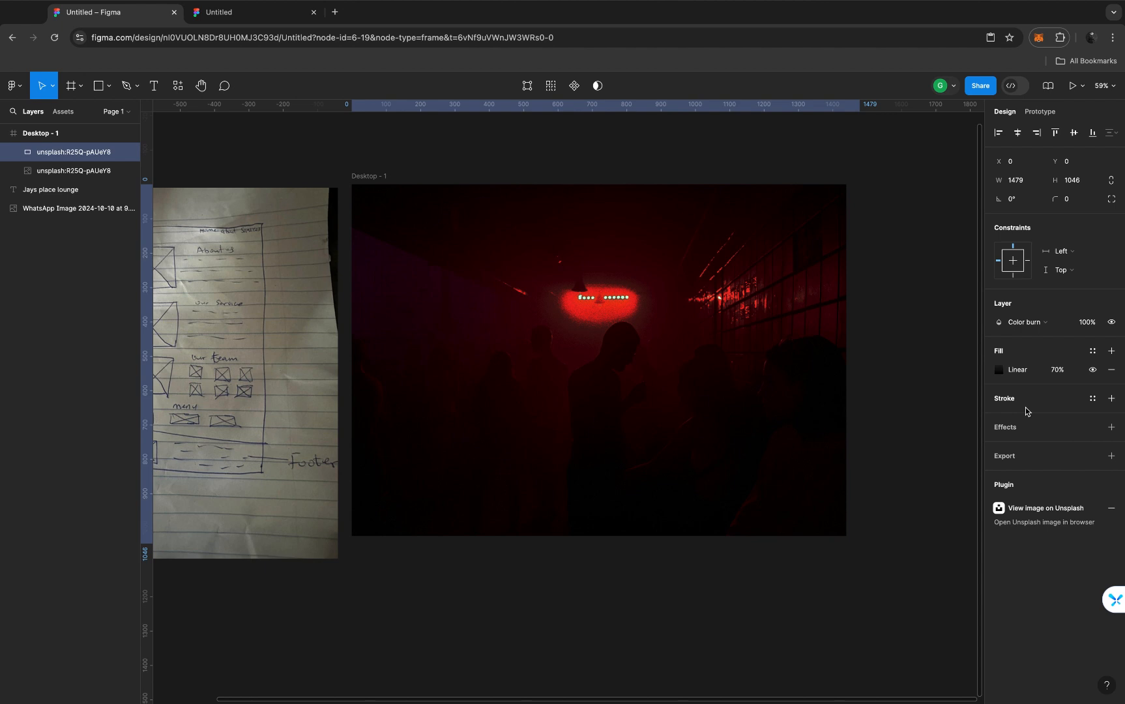
left_click_drag(1047, 371, 990, 367)
key("Escape")
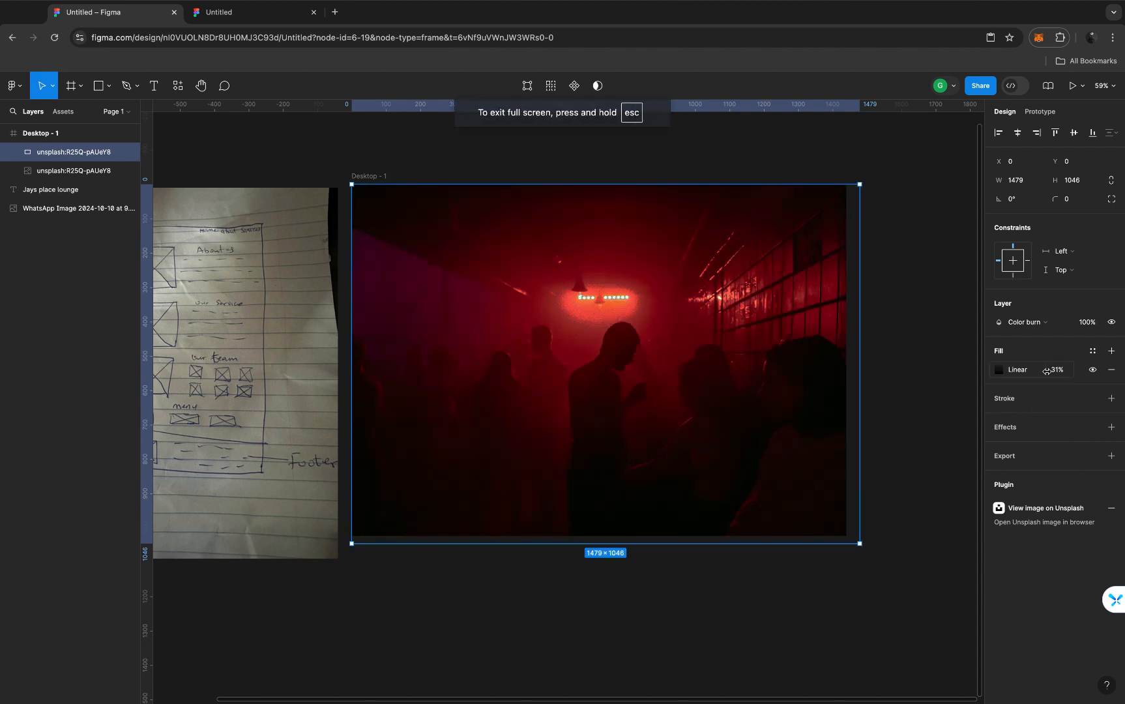
scroll(577, 301, "up", 5)
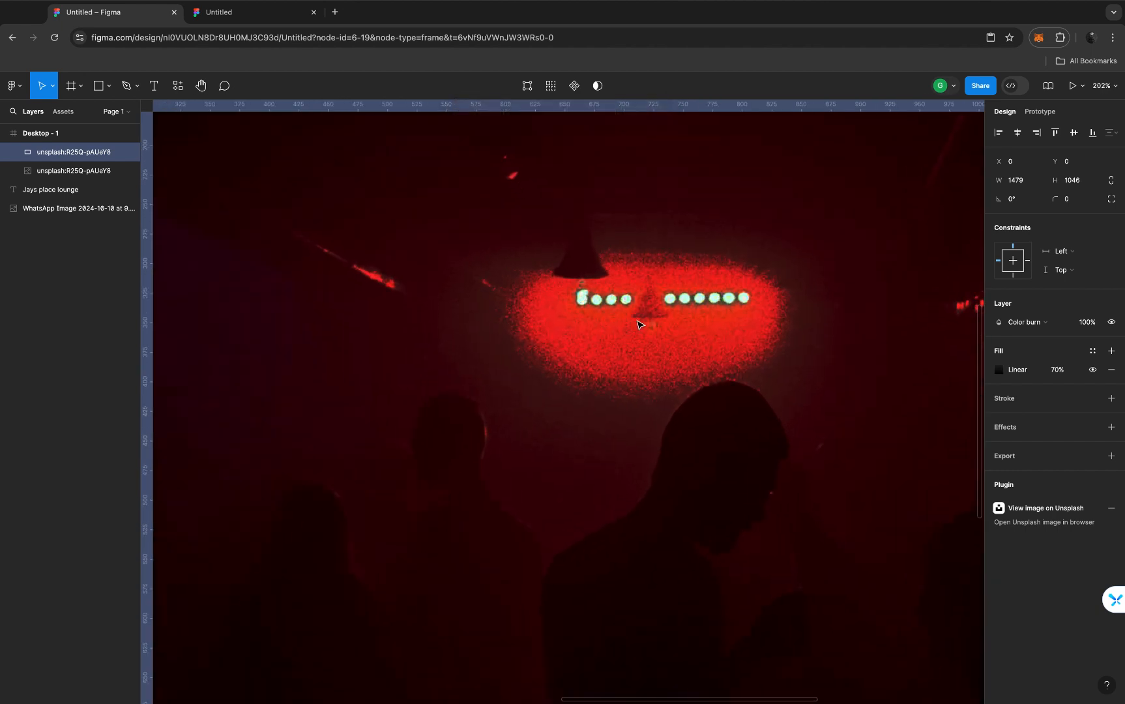
scroll(645, 316, "down", 6)
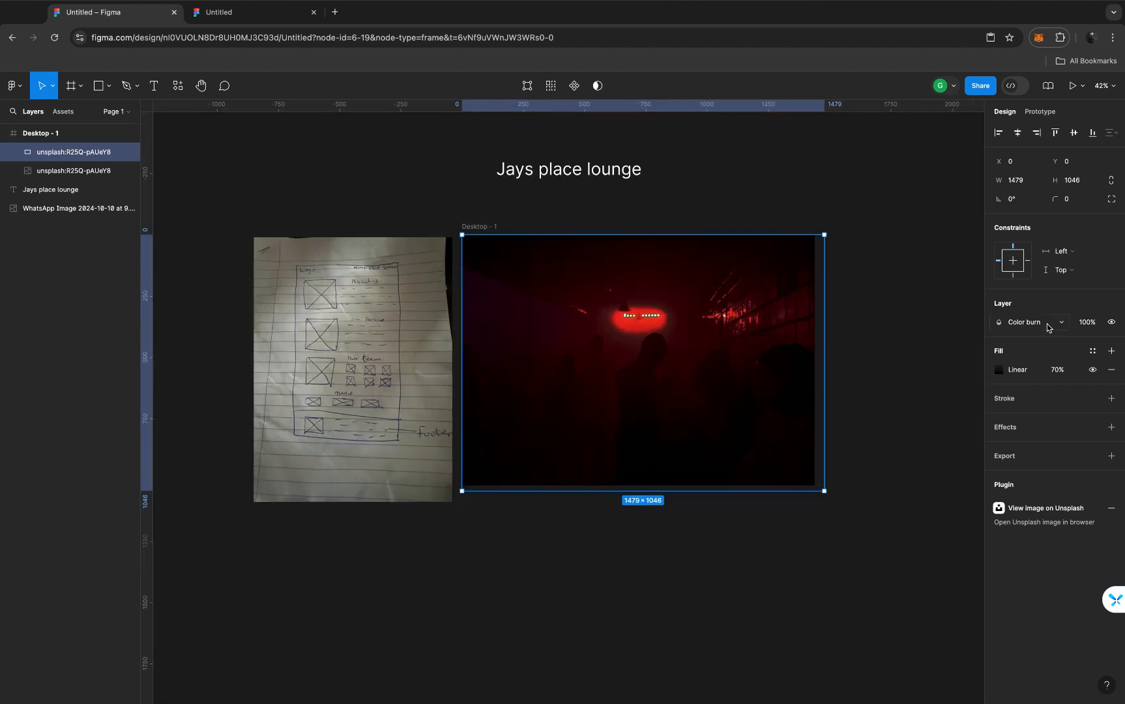
Set the overlay's blend mode to Multiply and compare the photo with the overlay hidden and shown
left_click(1047, 325)
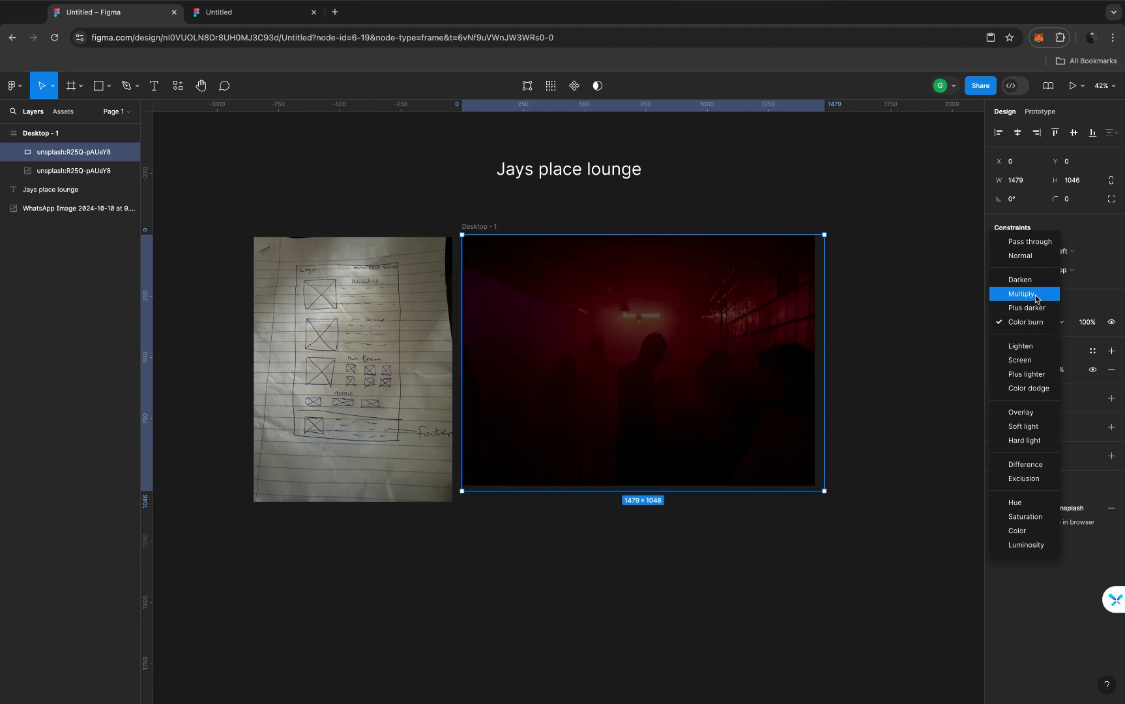
left_click(1036, 295)
scroll(736, 315, "up", 3)
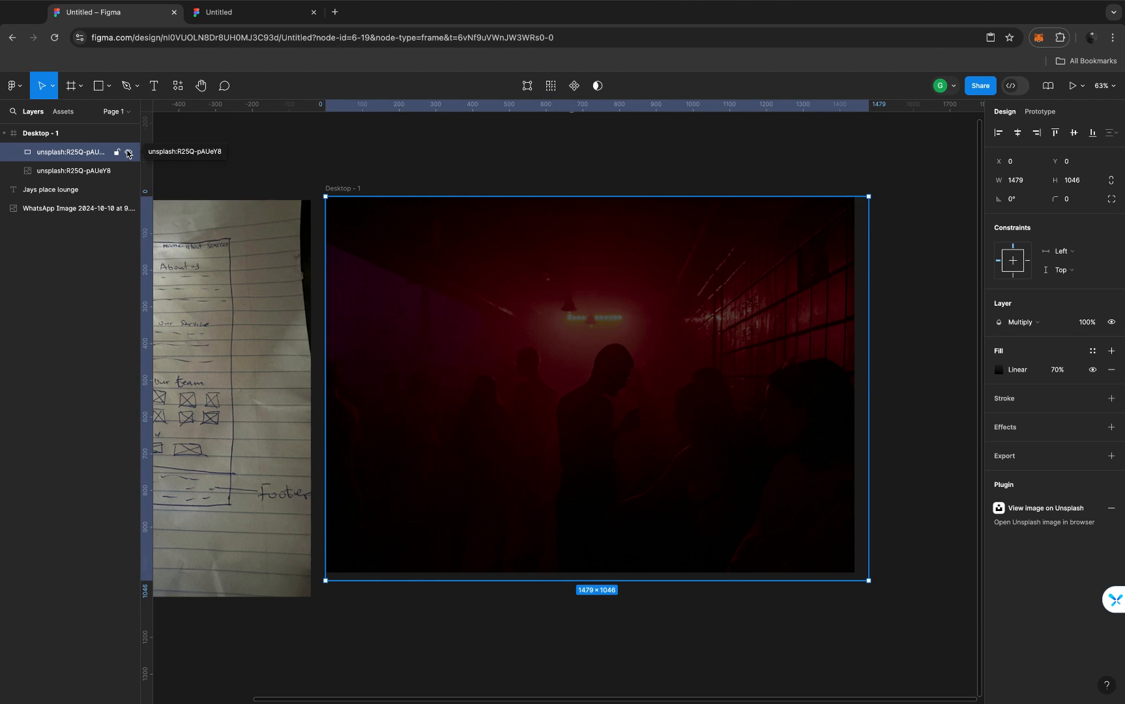
left_click(128, 153)
left_click(129, 153)
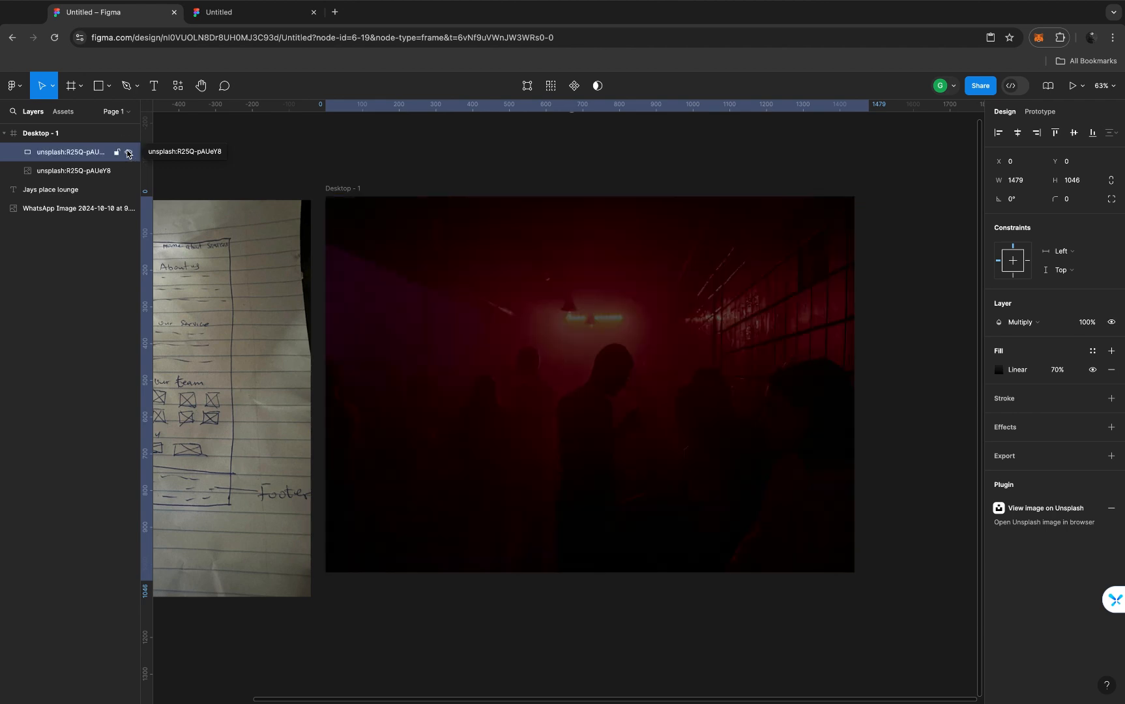
left_click(528, 354)
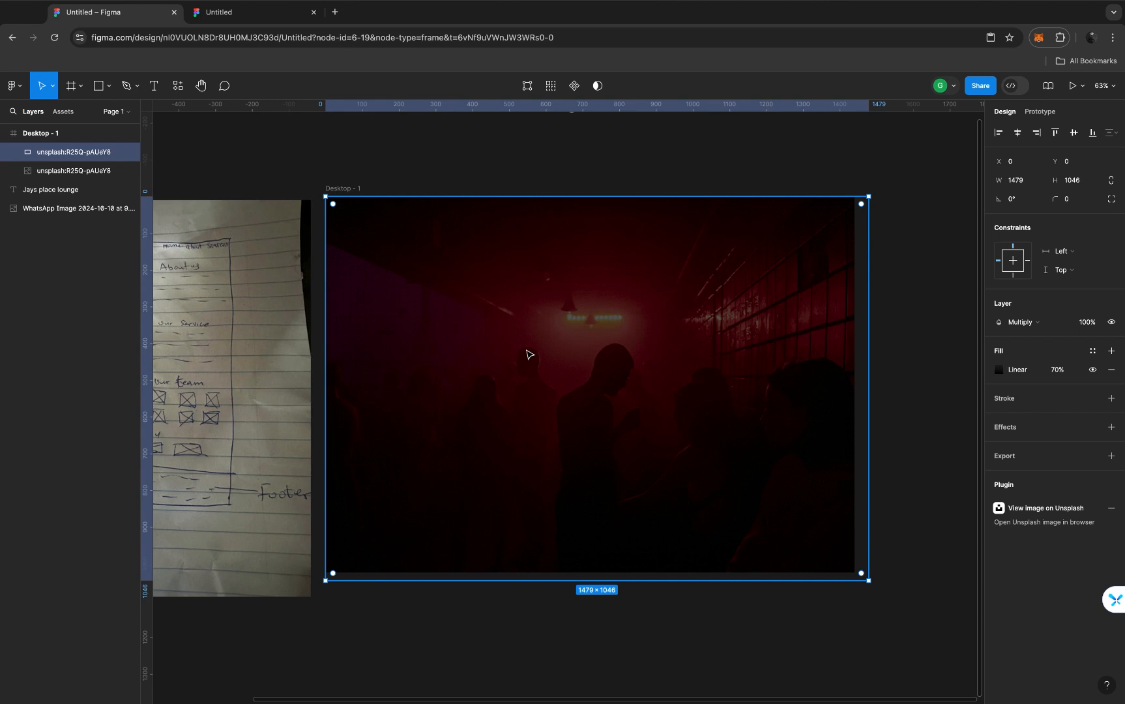
Try a 50% fill opacity on the Multiply overlay and return it to 70%
left_click(1052, 372)
type("50")
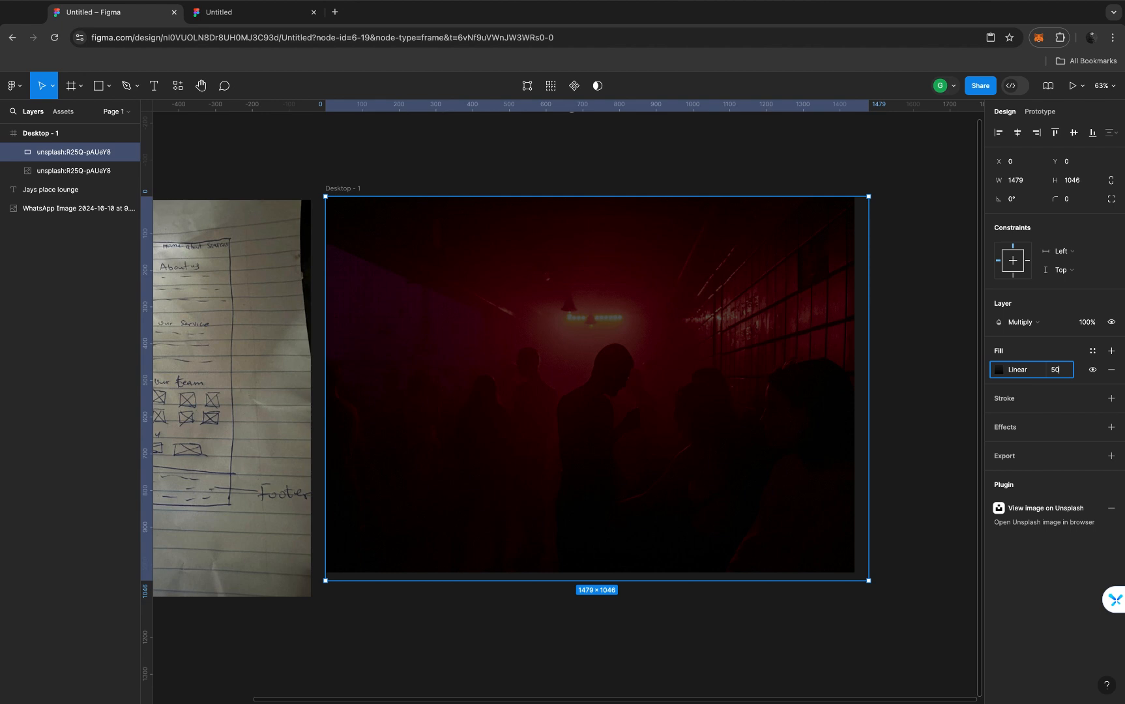
key("Return")
left_click(1052, 372)
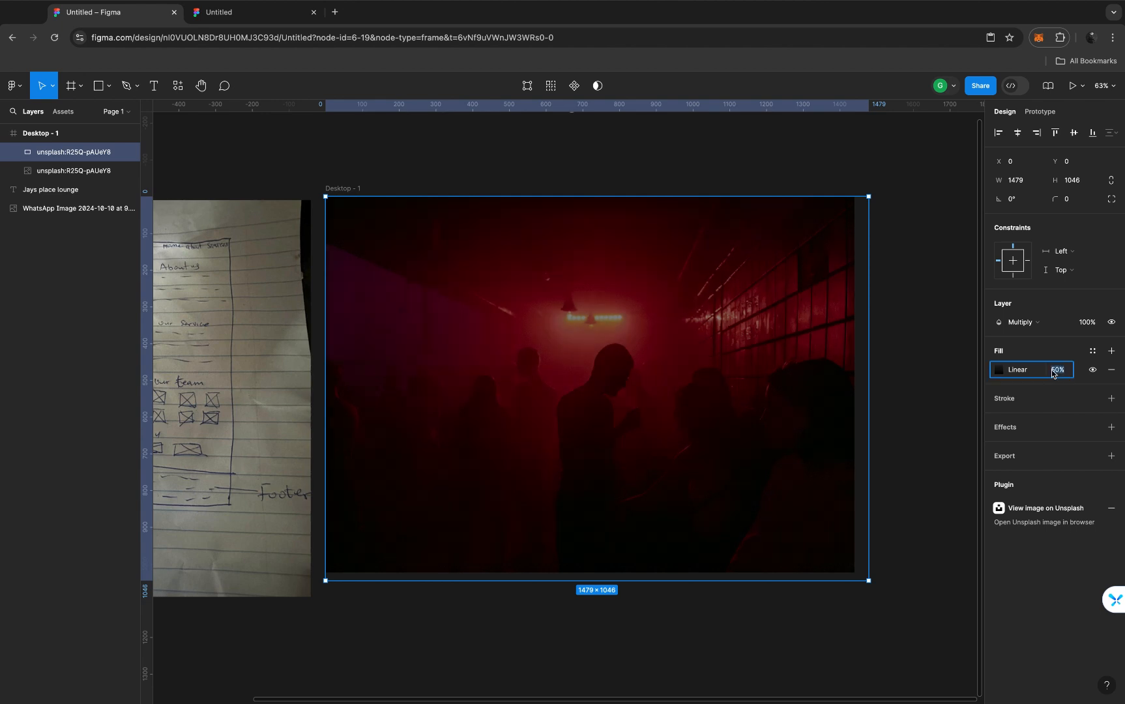
type("70")
key("Return")
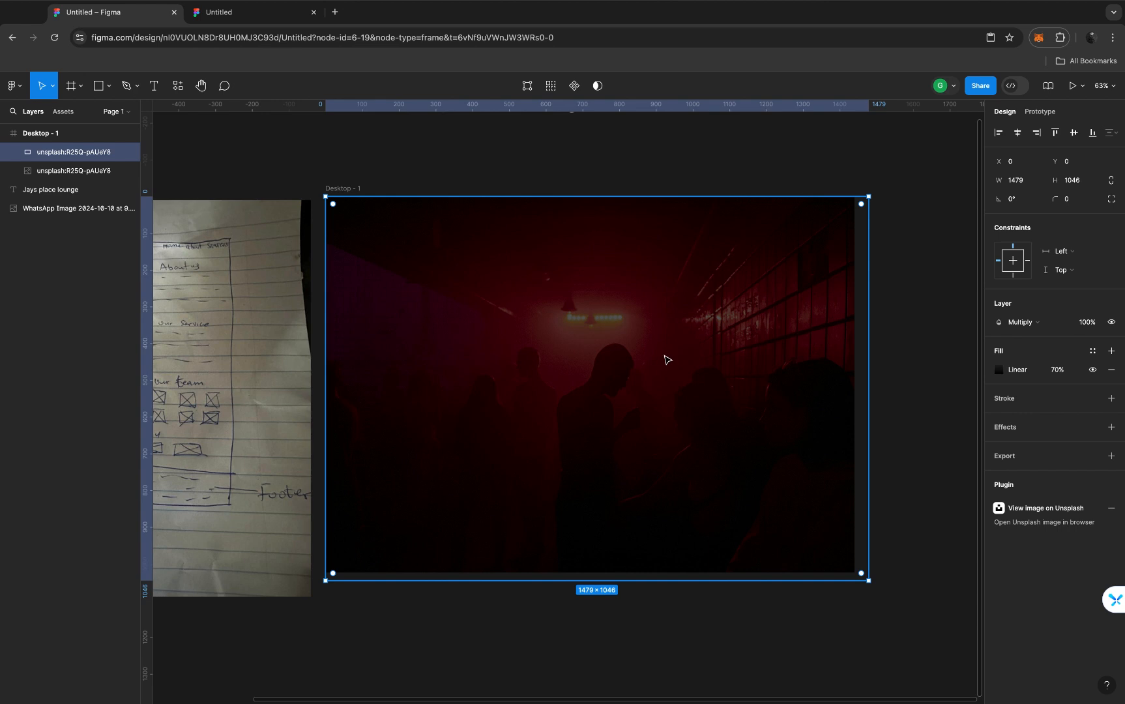
Draw a 200 × 200 circle with the Ellipse tool in the upper-left area of the Desktop - 1 frame, at about X 271, Y 82
scroll(666, 359, "down", 5)
scroll(666, 359, "up", 4)
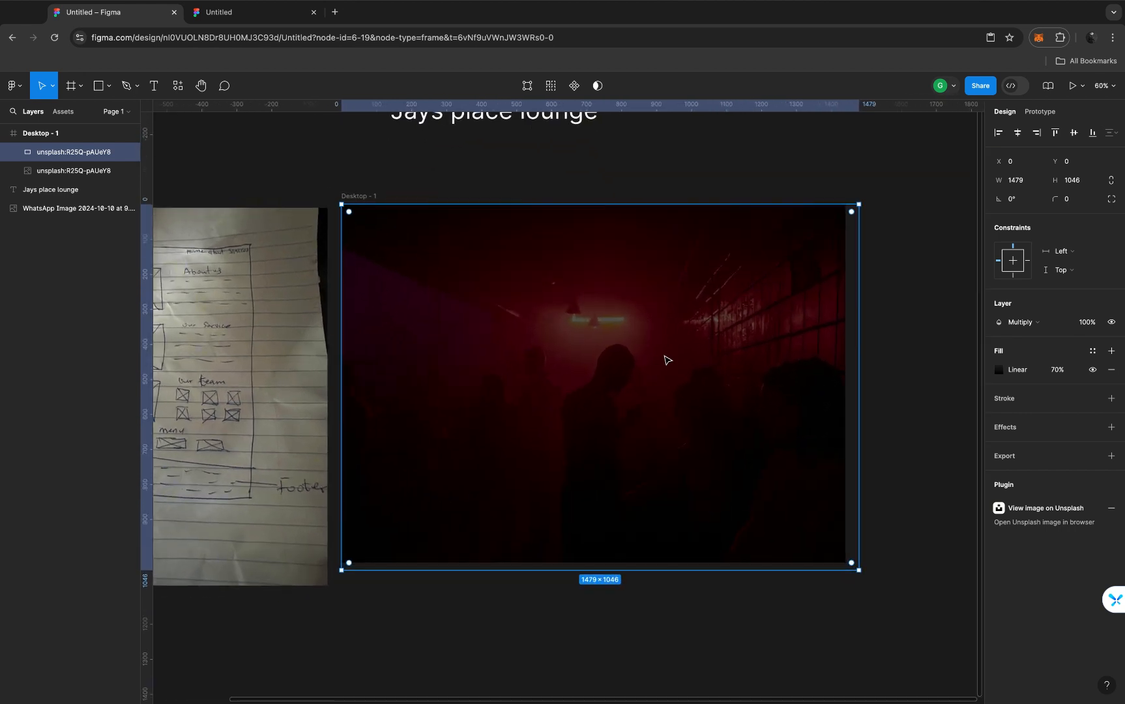
left_click(557, 184)
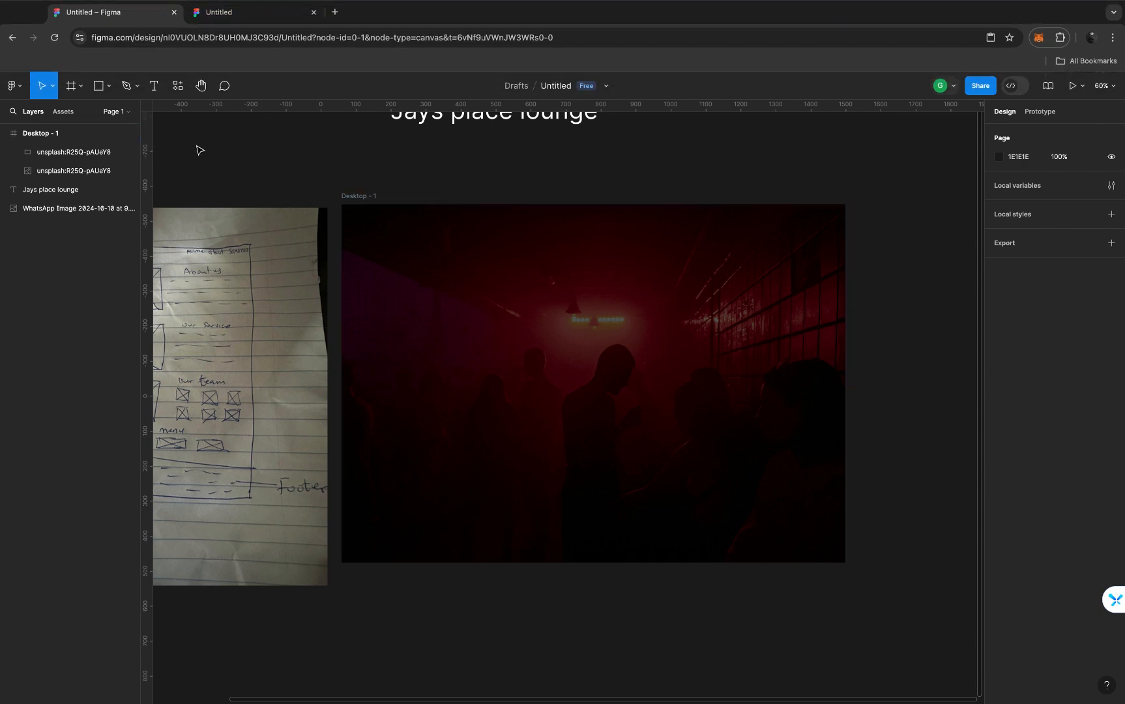
left_click(108, 86)
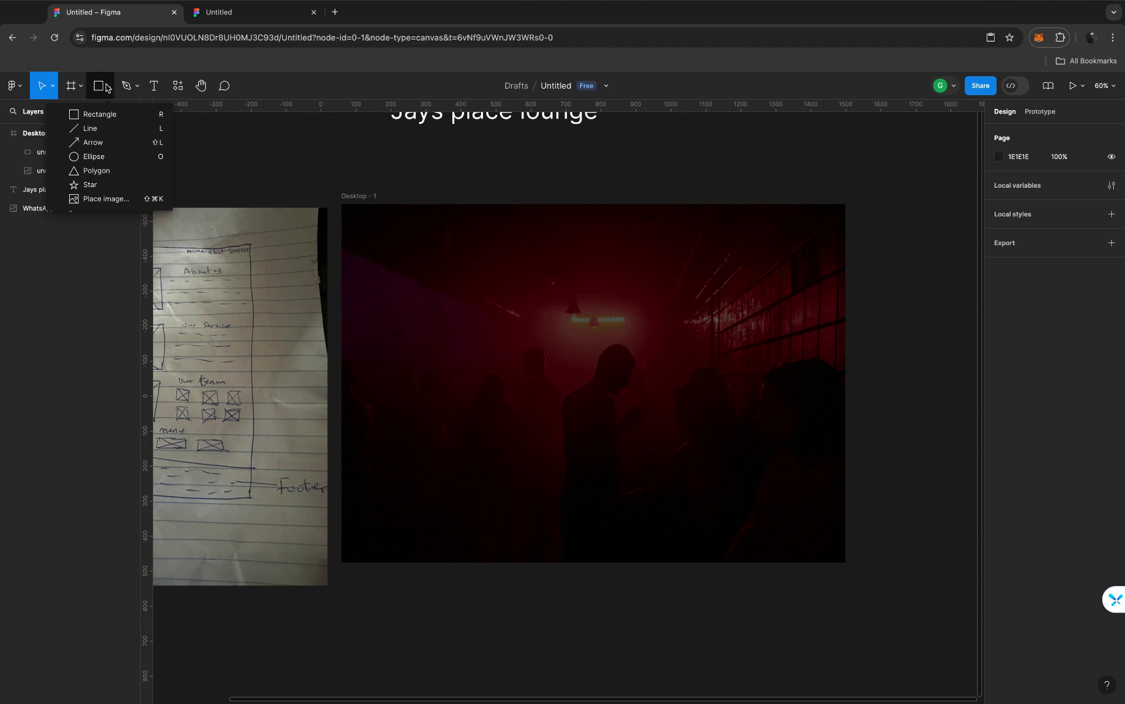
left_click(95, 157)
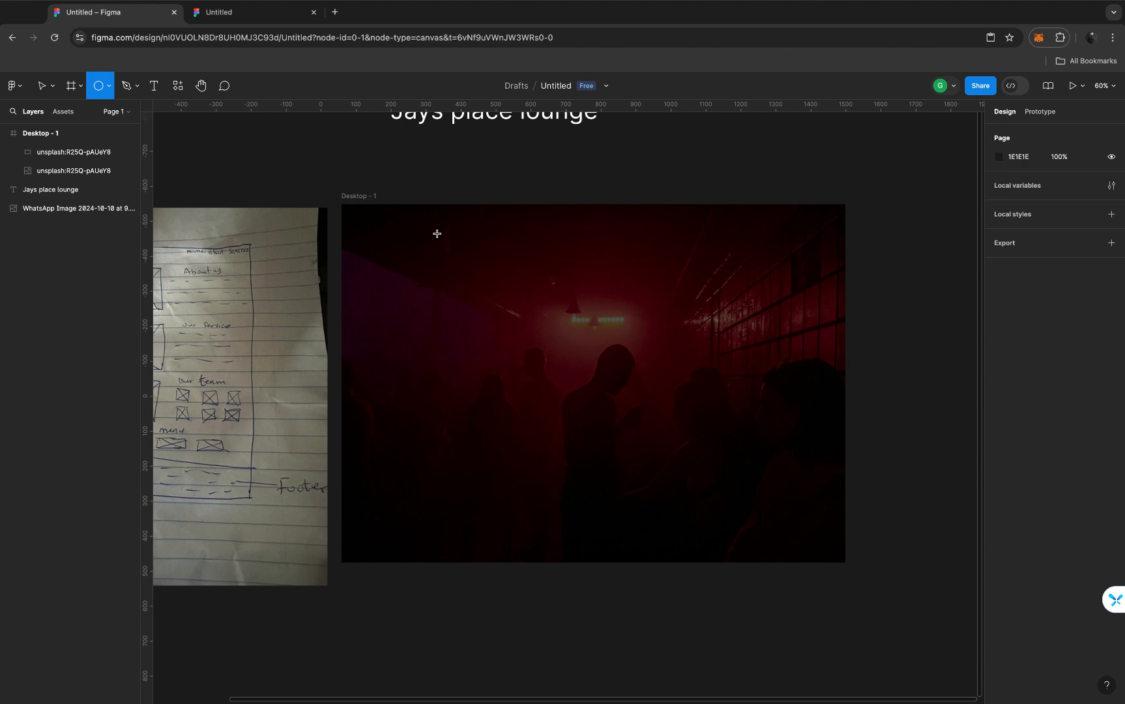
left_click_drag(437, 233, 505, 302)
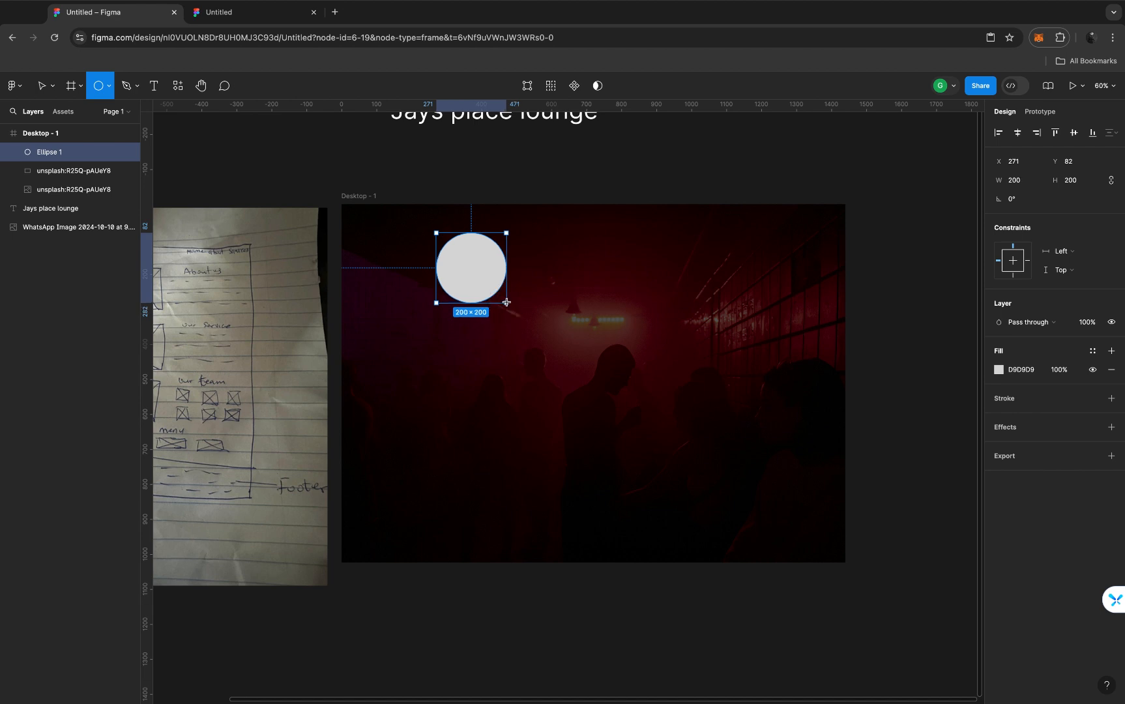
Replace the 200 × 200 circle with a freehand ellipse of about 156 × 208 at about X 301, Y 166
key("Delete")
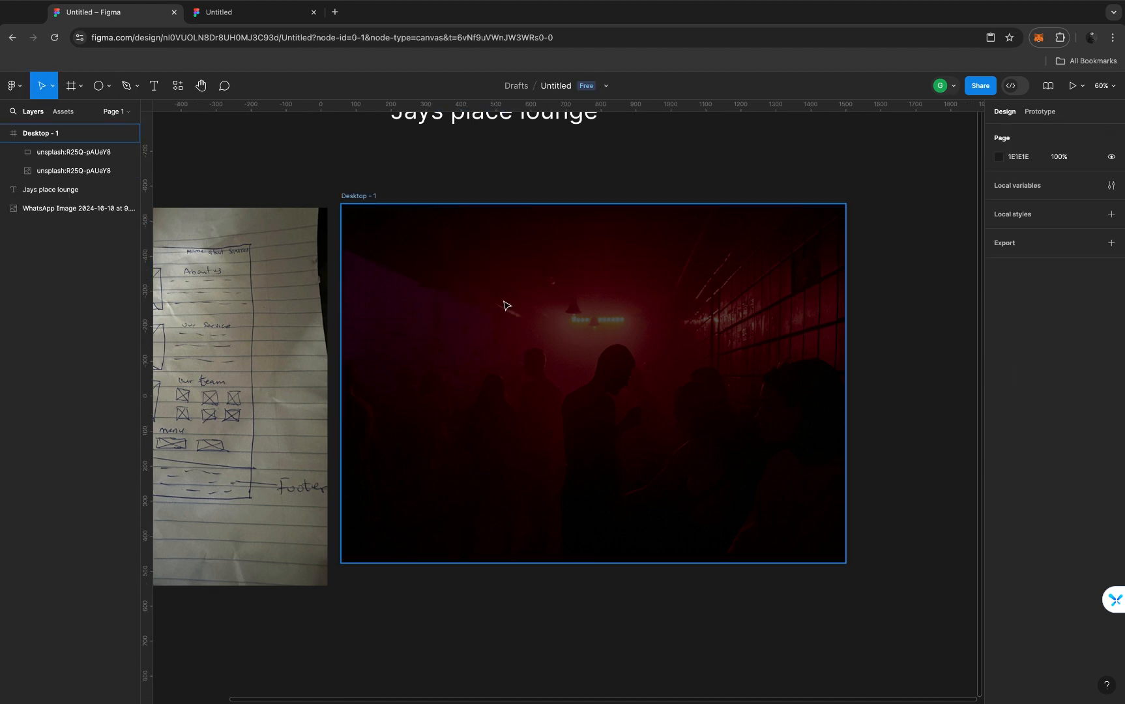
key("o")
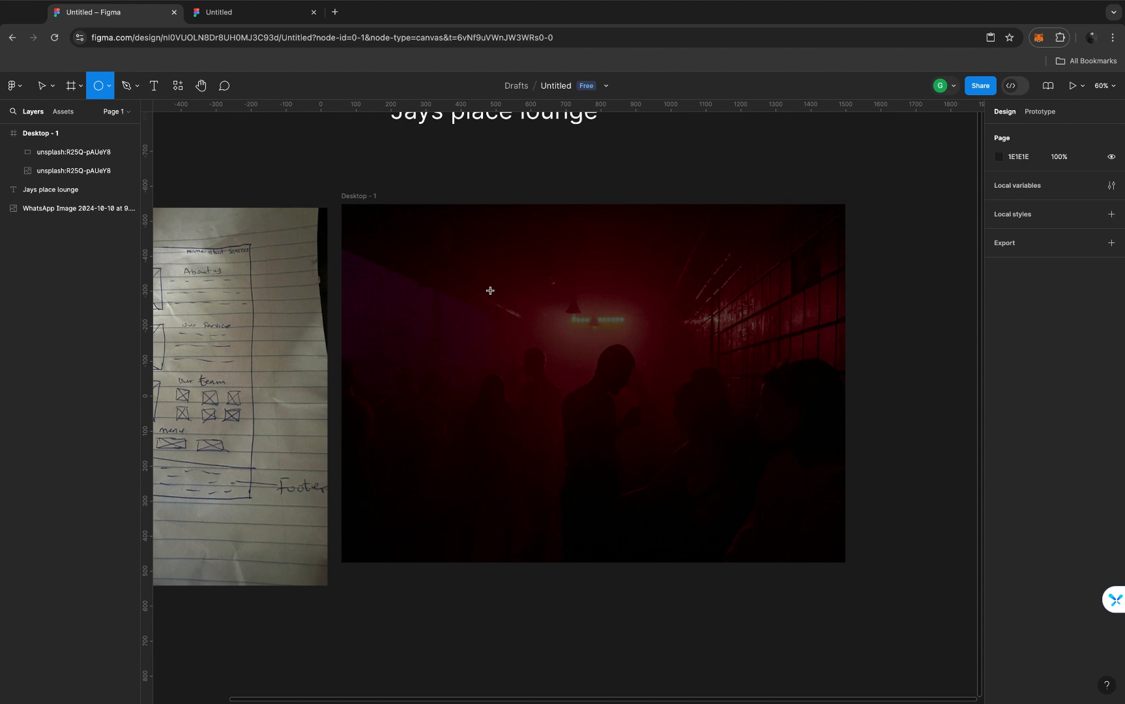
mouse_move(447, 262)
left_mouse_down()
mouse_move(545, 305)
mouse_move(502, 333)
left_mouse_up()
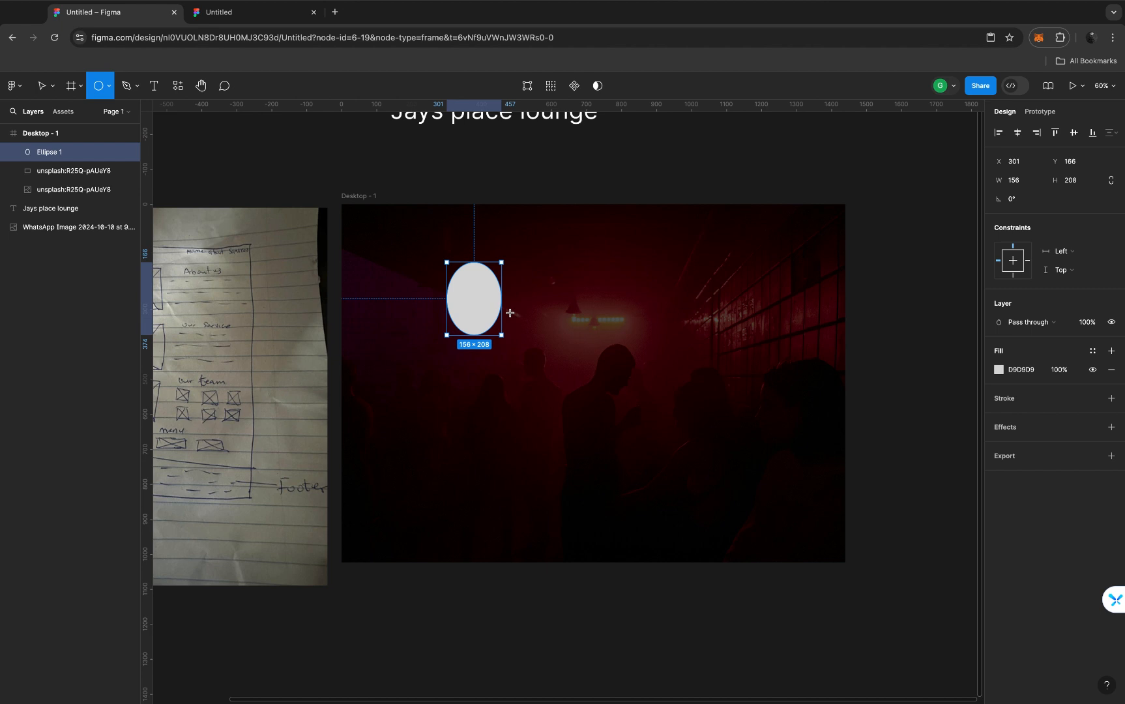
Replace the ellipse with a perfect circle of about 243 × 243 at about X 355, Y 208
key("Delete")
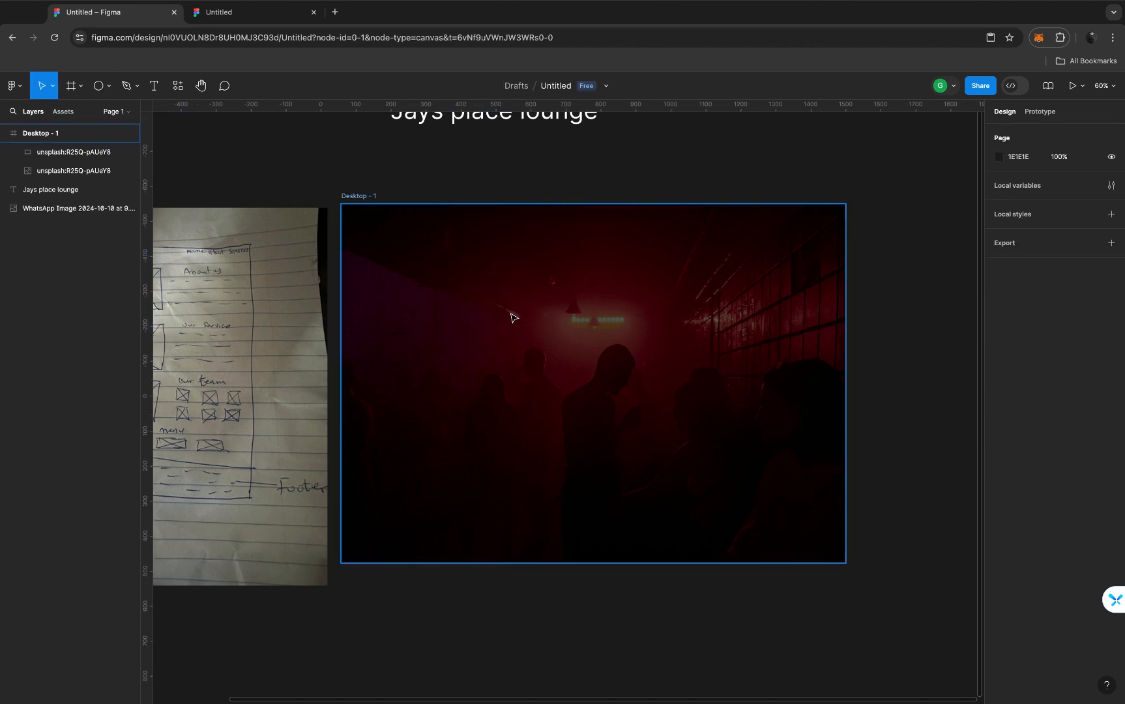
key("o")
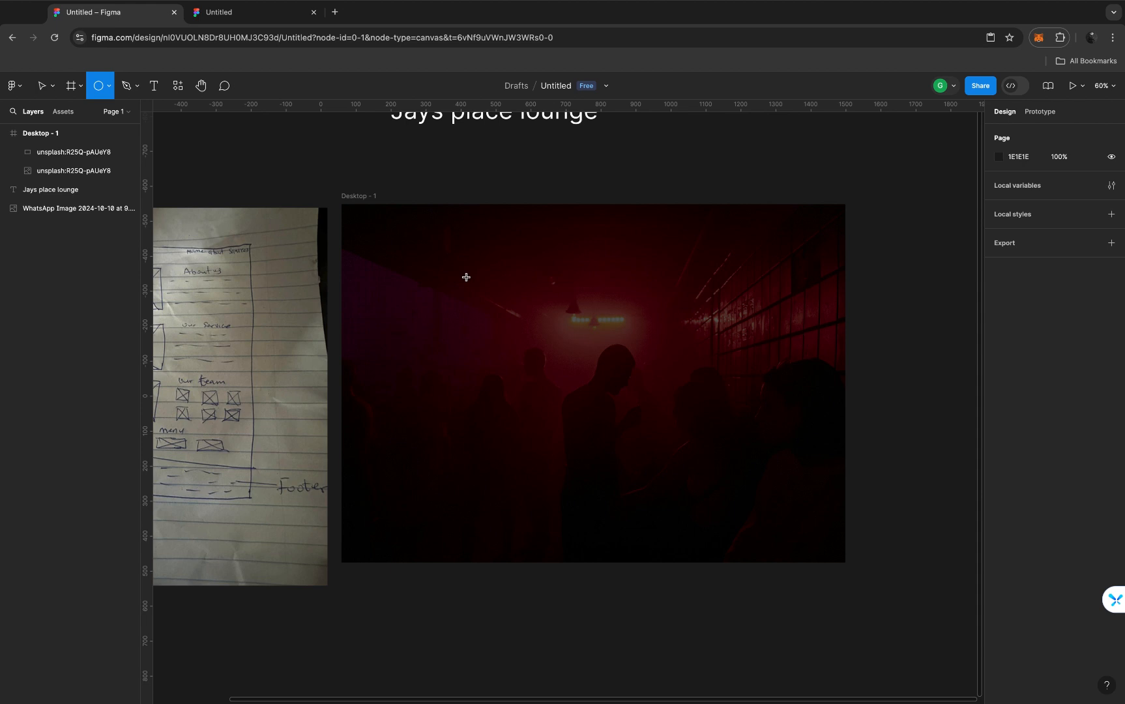
left_click_drag(466, 277, 549, 362)
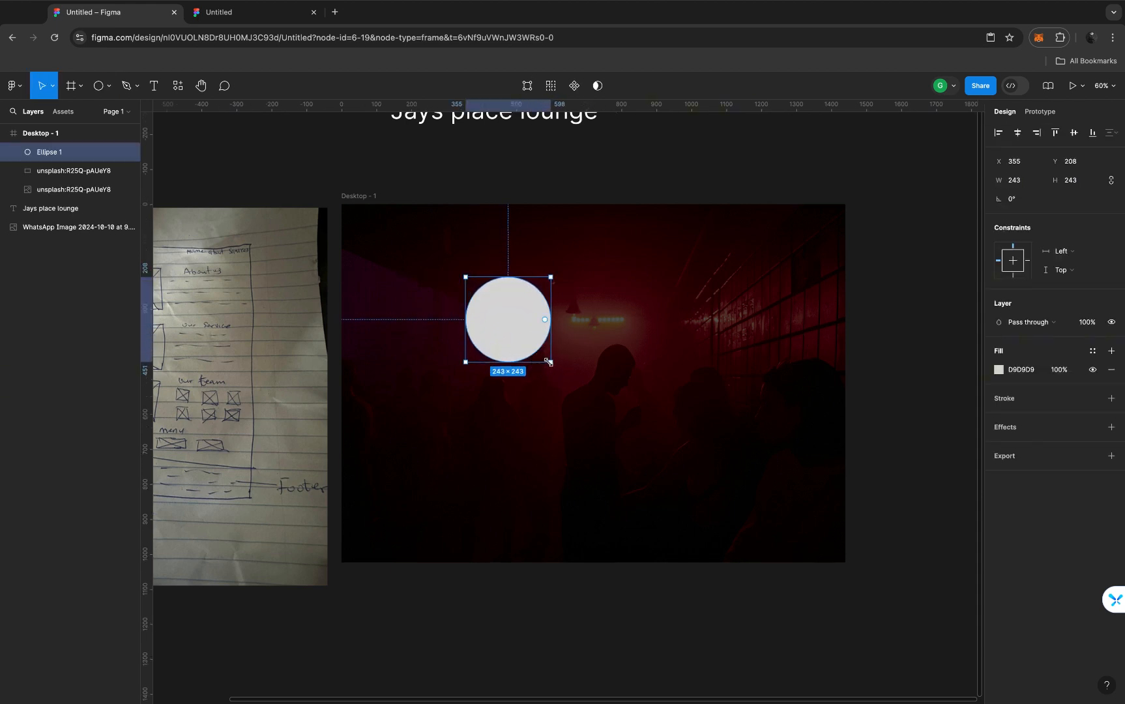
Edit the circle's vector points, keeping No mirroring, and pull the right point's lower handle inward to about X 462, Y 329.5
double_click(520, 331)
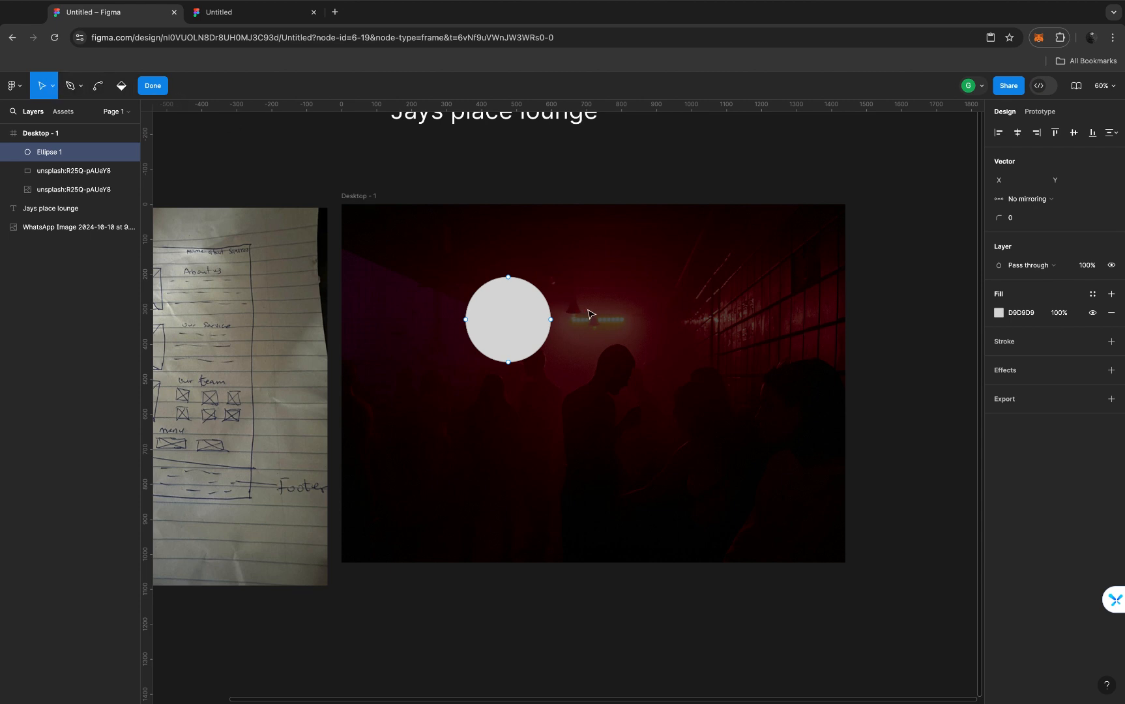
scroll(592, 314, "up", 3)
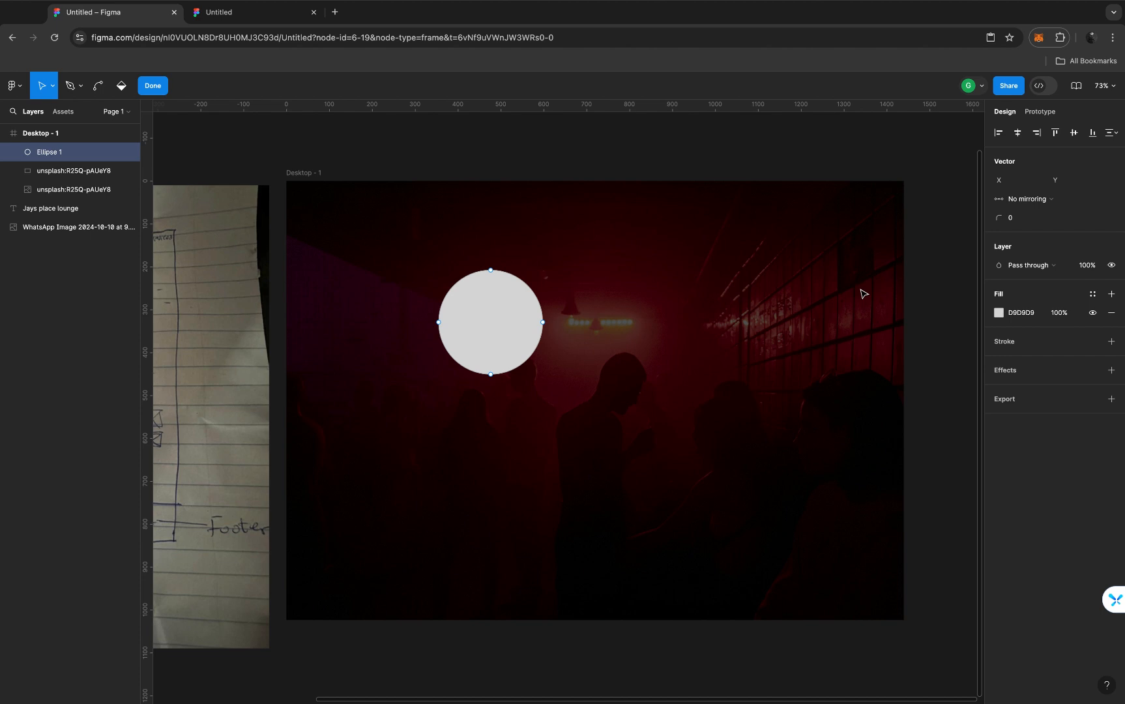
left_click(1053, 201)
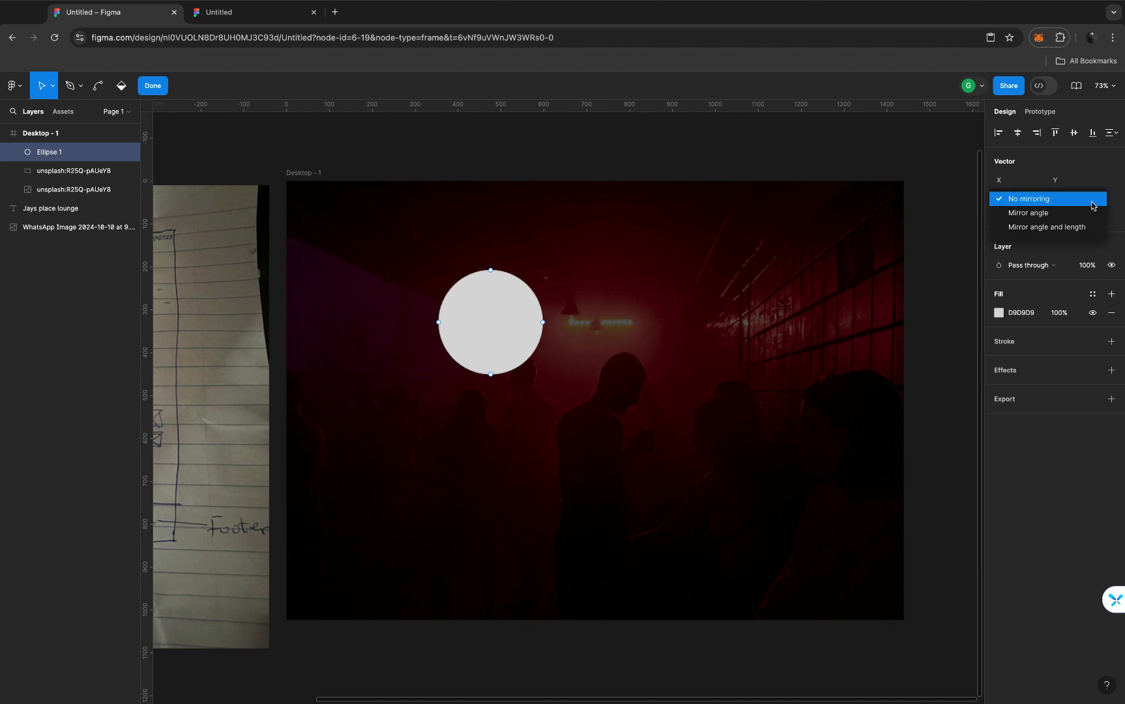
left_click(1043, 201)
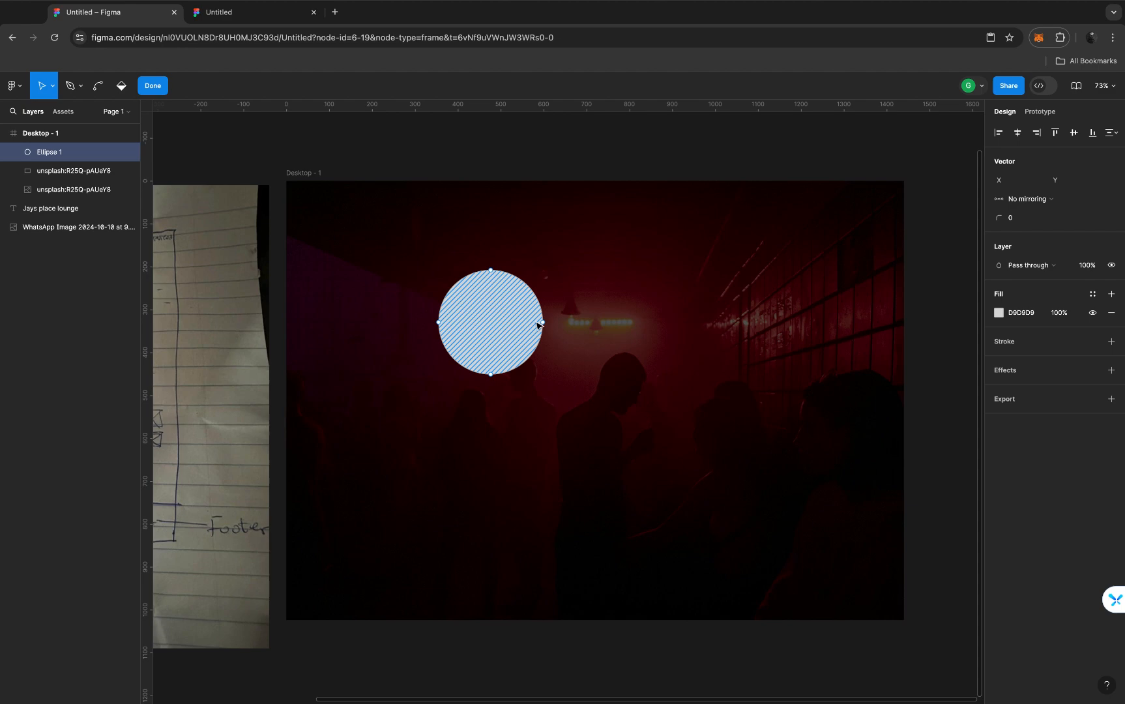
scroll(545, 324, "up", 10)
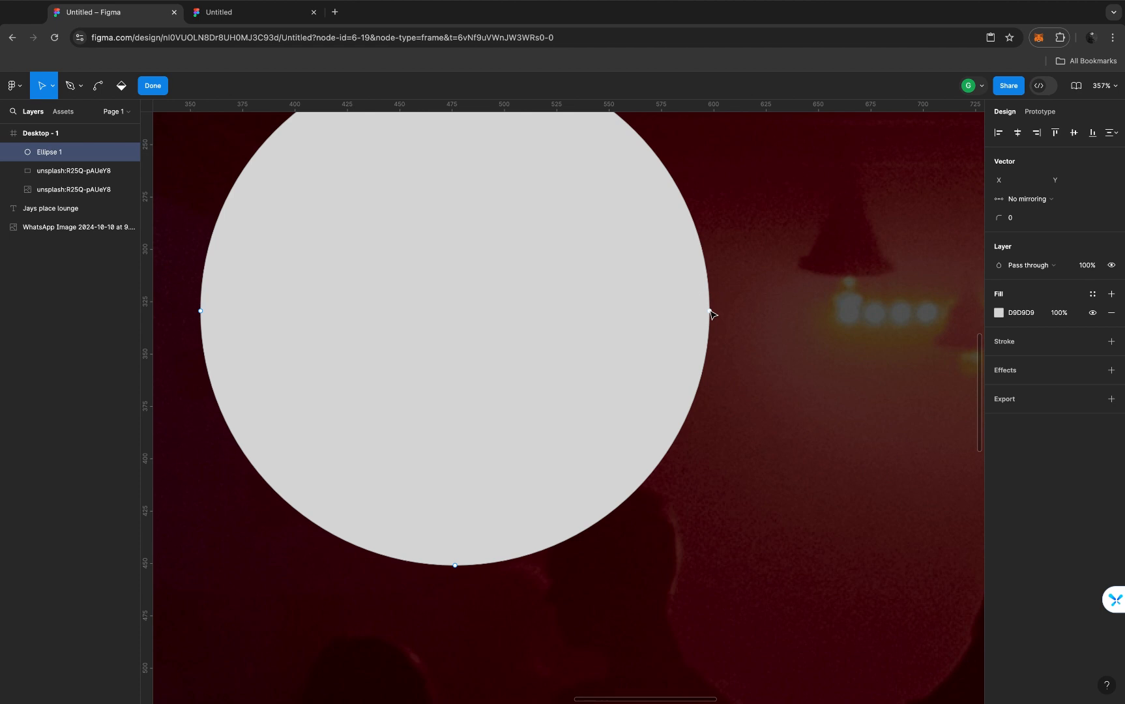
left_click(709, 311)
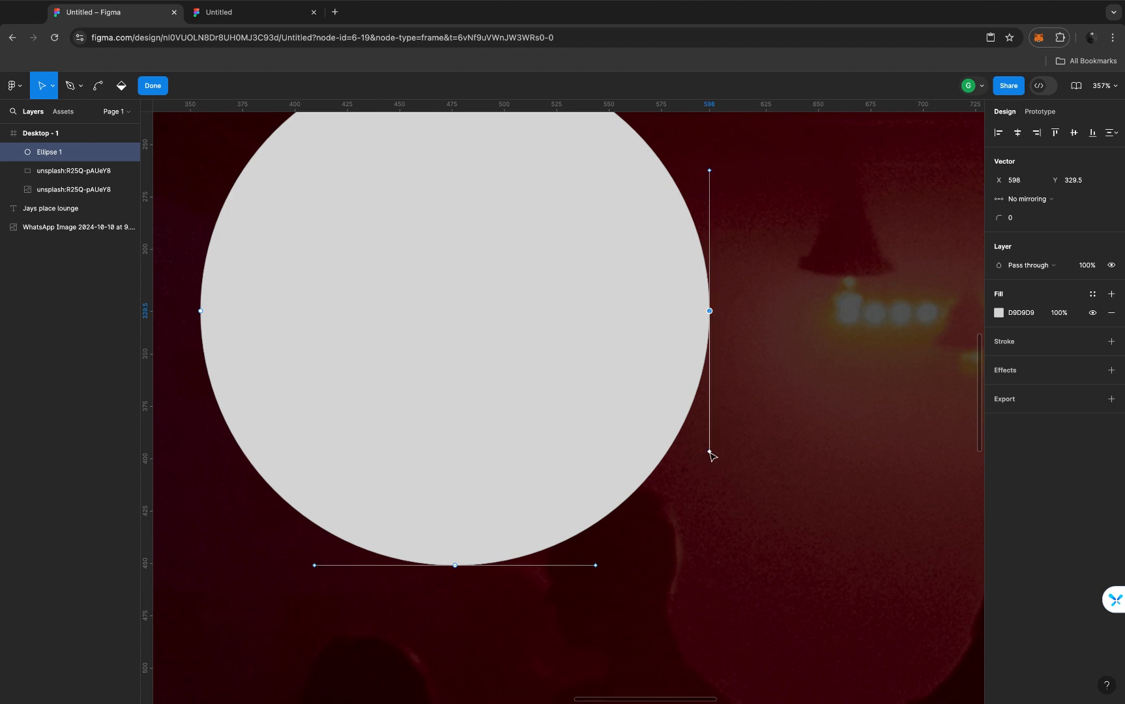
left_click(709, 451)
left_click_drag(649, 424, 425, 313)
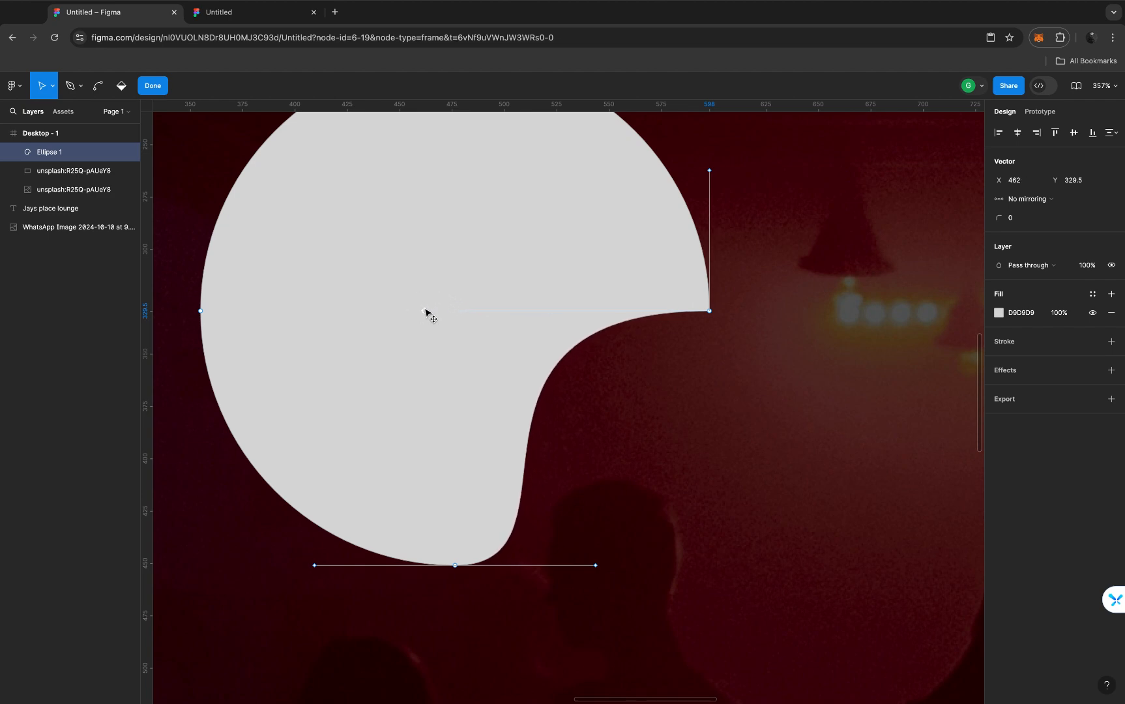
Fine-tune the right point's lower handle to about X 464, Y 335.5, level with the left and right points
scroll(413, 333, "down", 5)
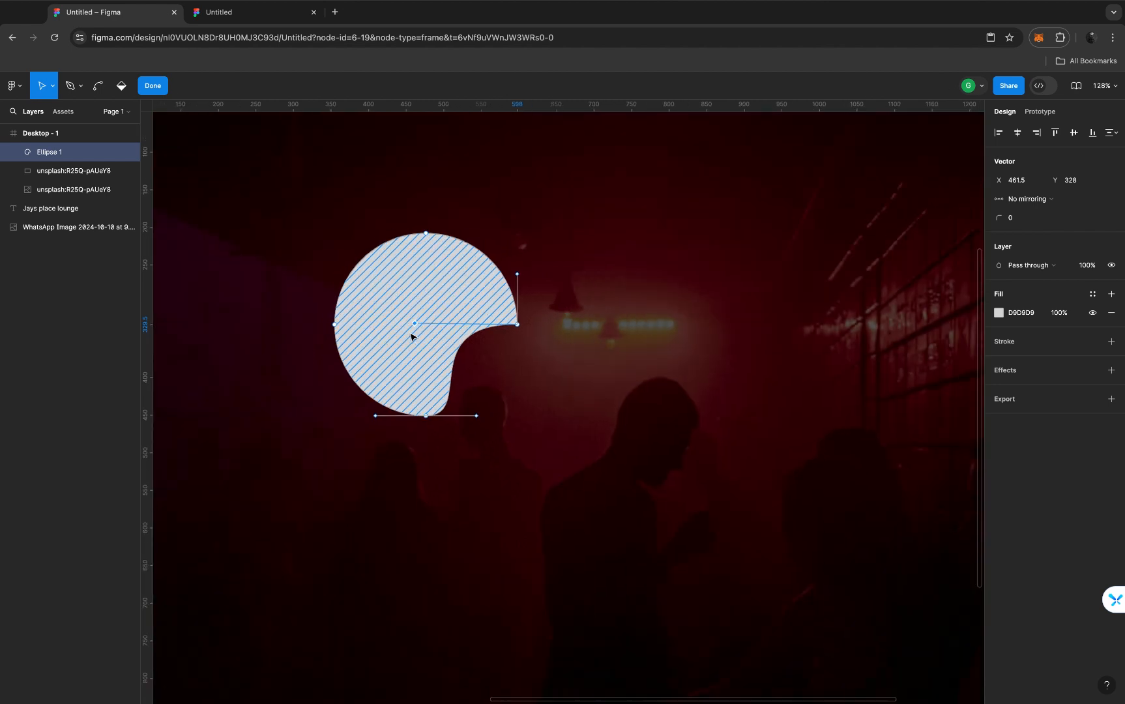
left_click_drag(415, 325, 418, 330)
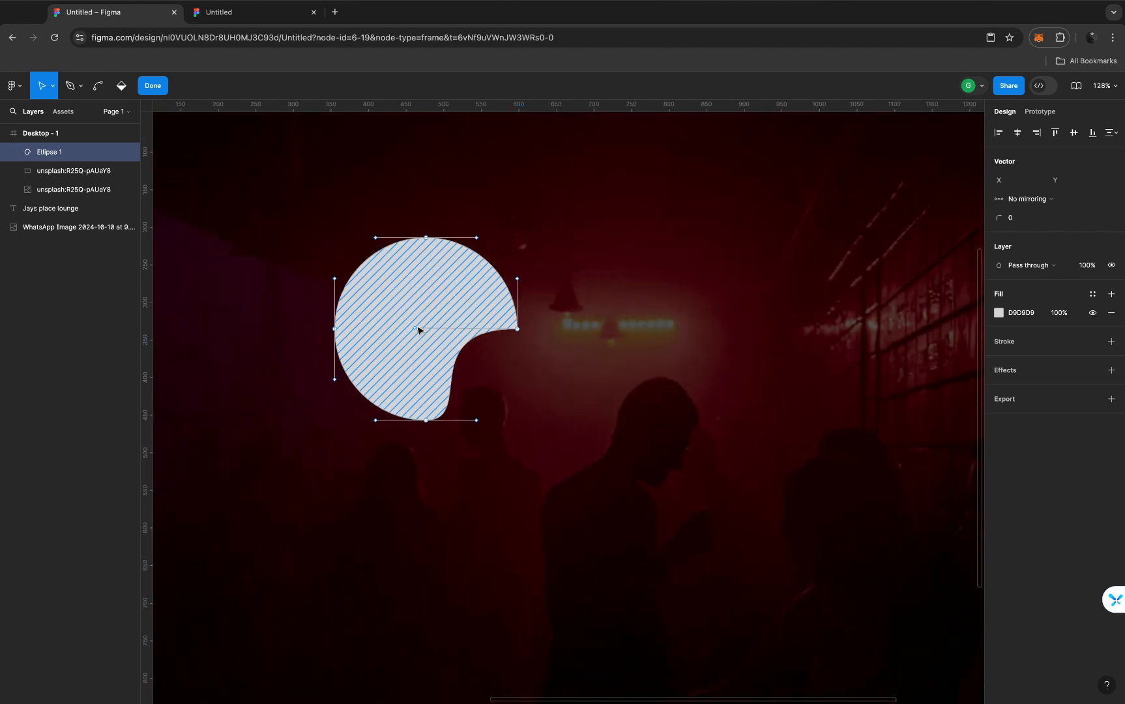
left_click(480, 371)
key("super+z")
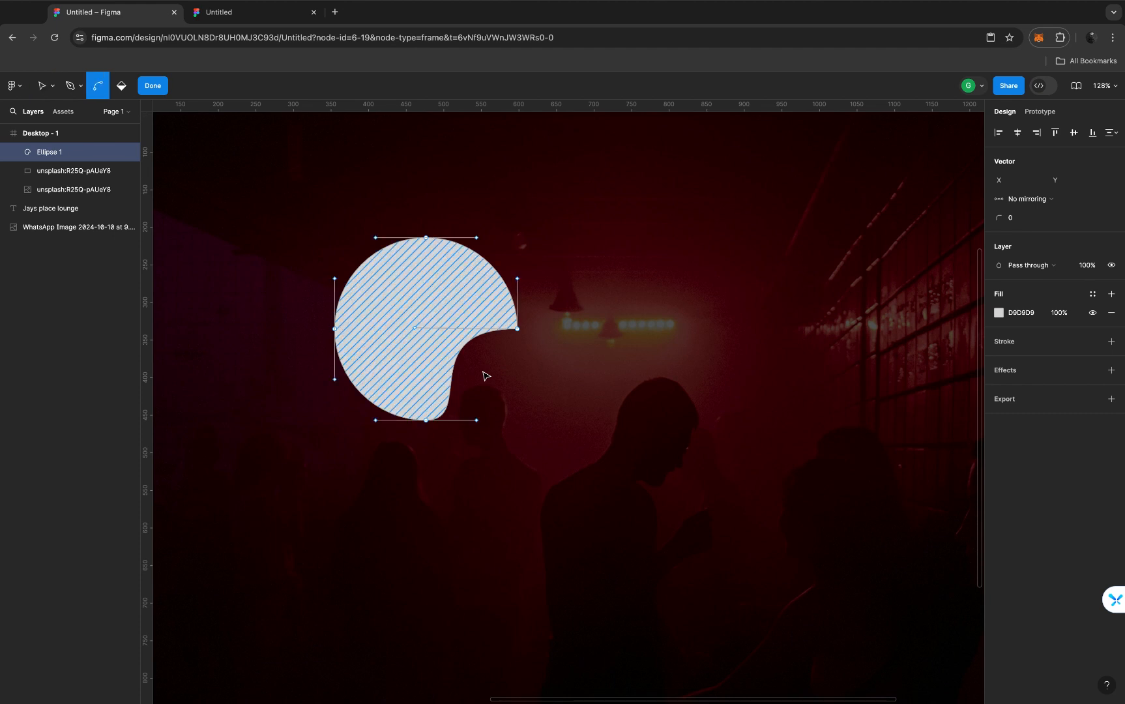
left_click(415, 329)
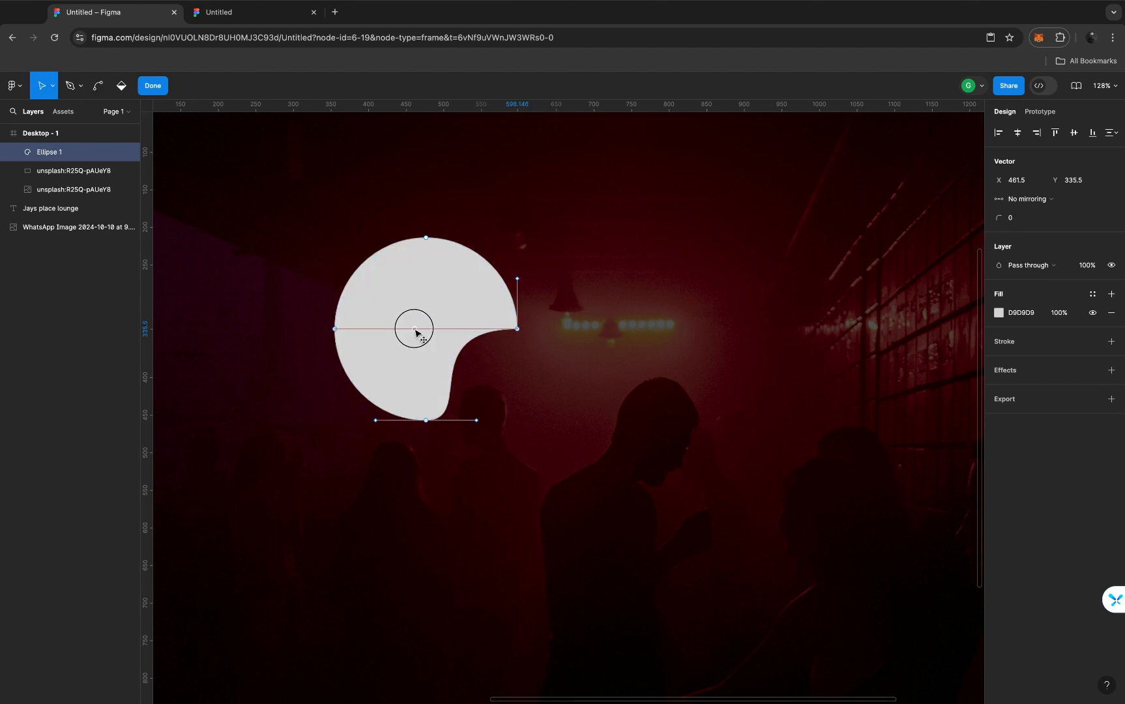
left_click_drag(416, 329, 417, 328)
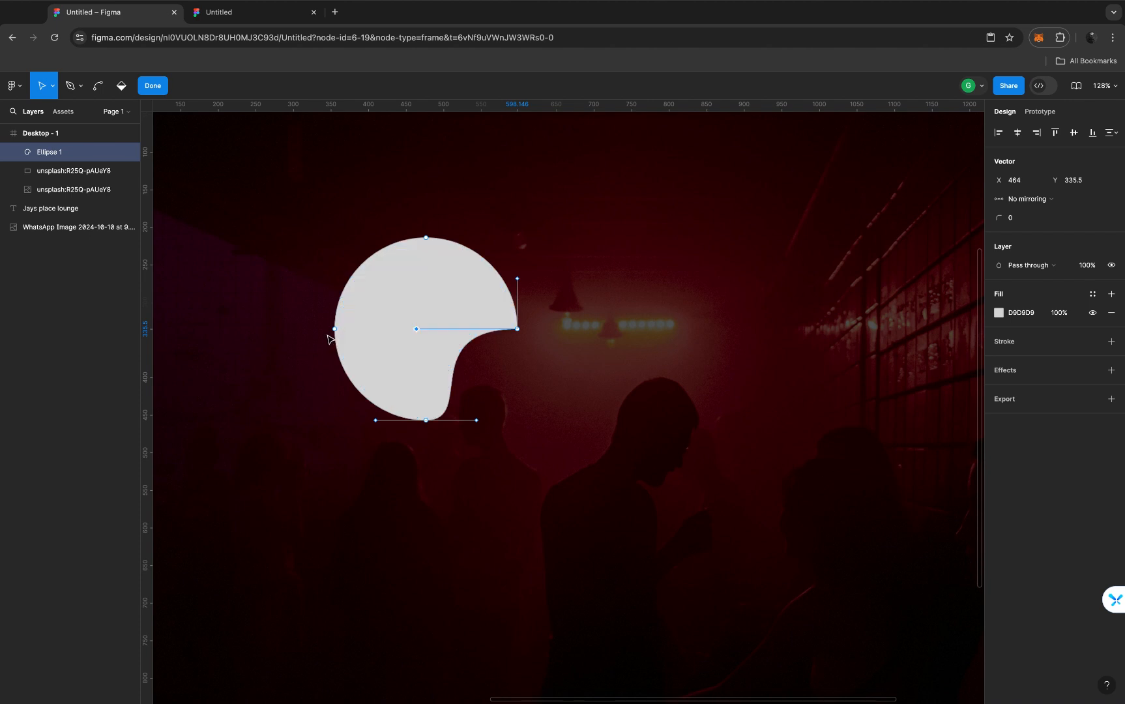
Pull the left point's lower handle inward to about X 472, Y 335.5 to form a mushroom shape, and finish vector editing
left_click(335, 329)
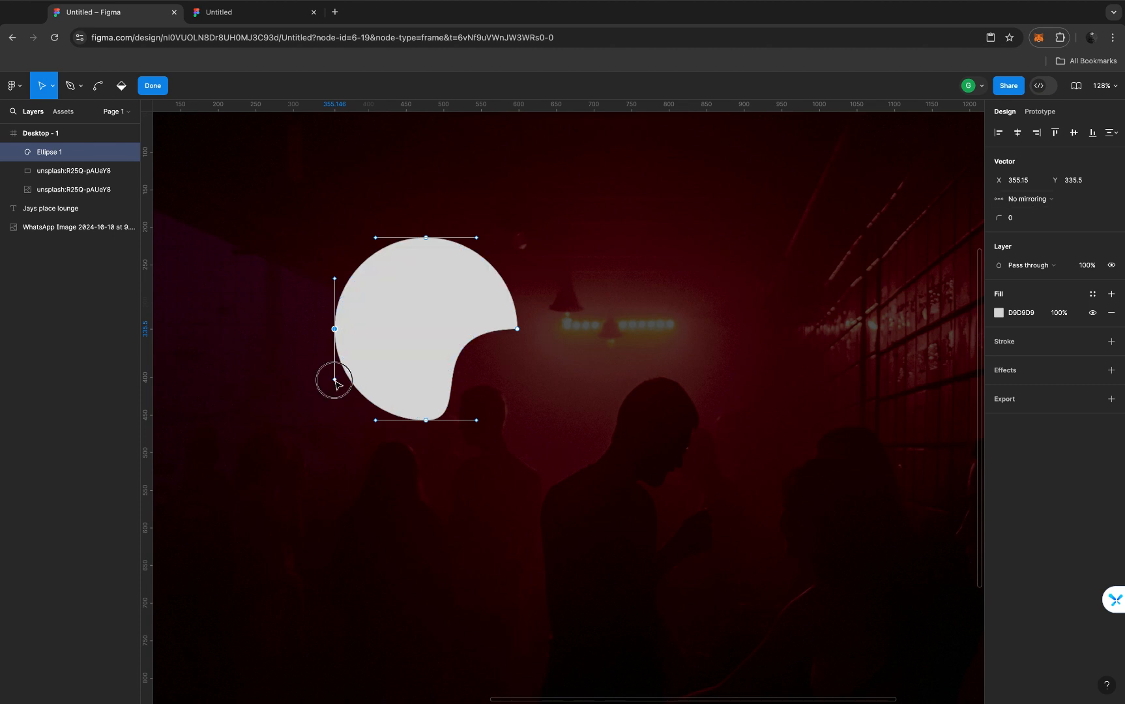
left_click_drag(334, 378, 423, 333)
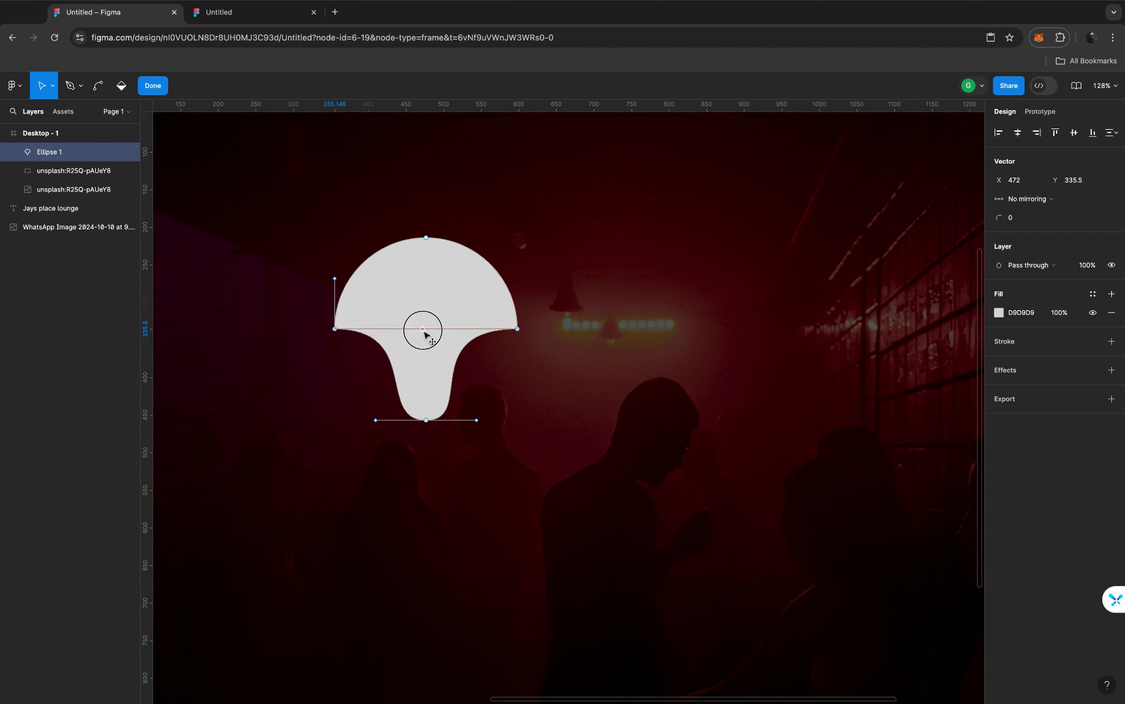
left_click_drag(424, 332, 424, 331)
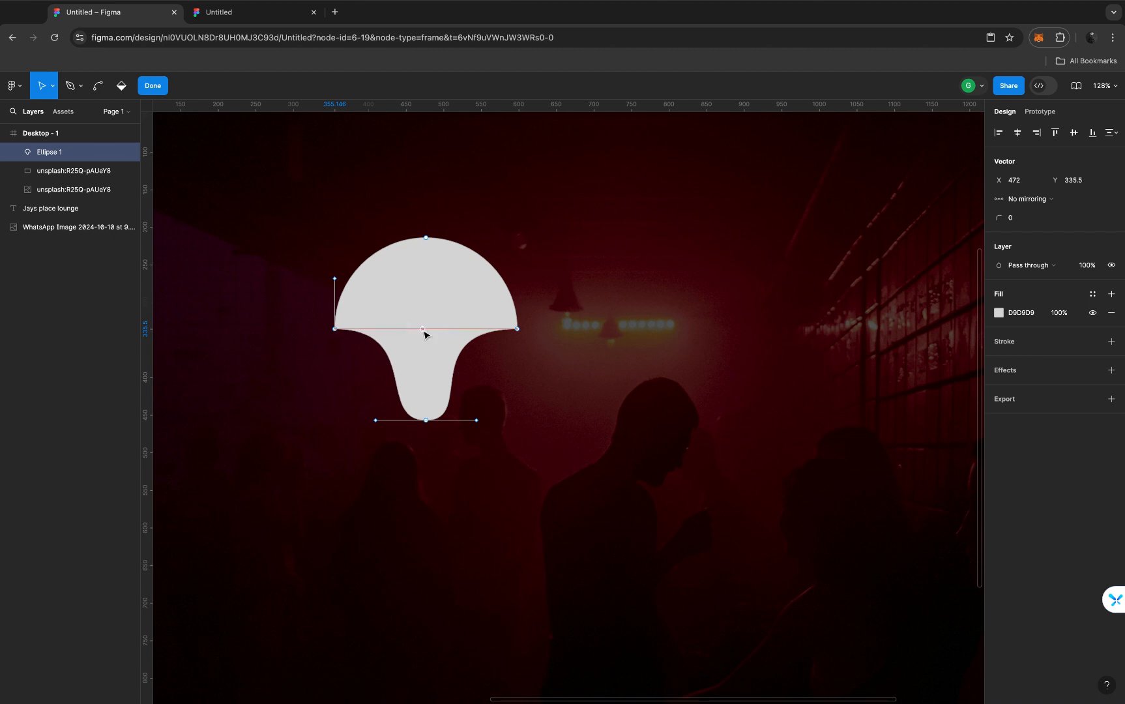
left_click(153, 91)
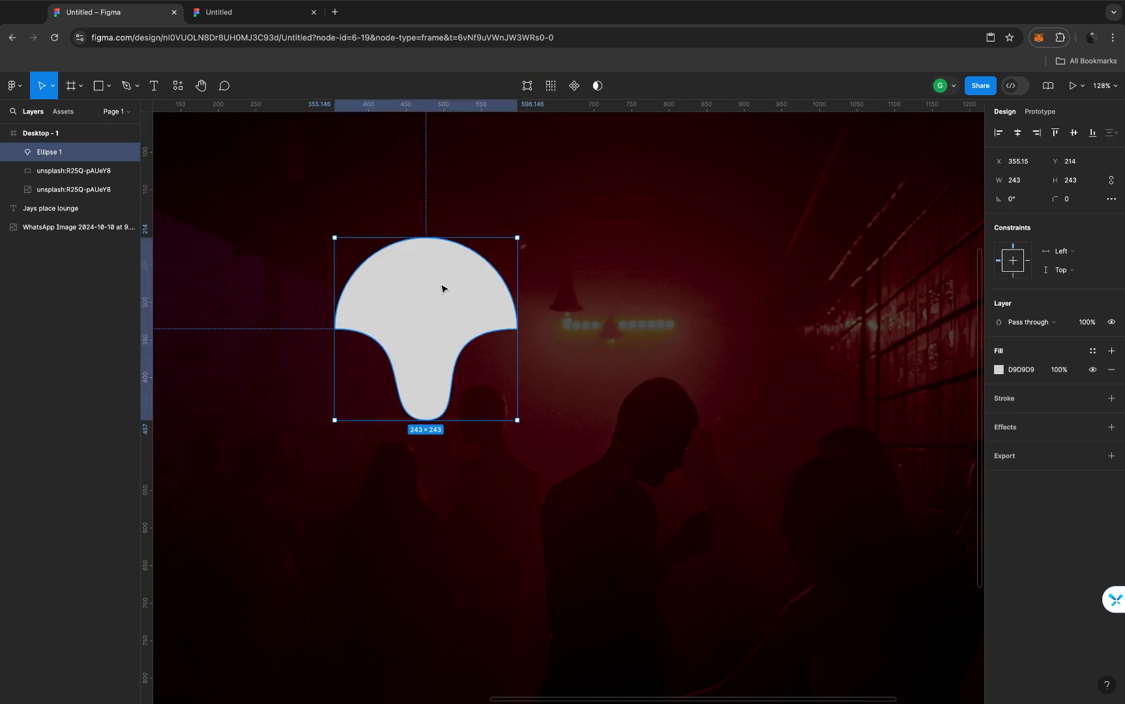
Duplicate the mushroom shape in place and rotate the copy 180°
scroll(442, 294, "down", 1)
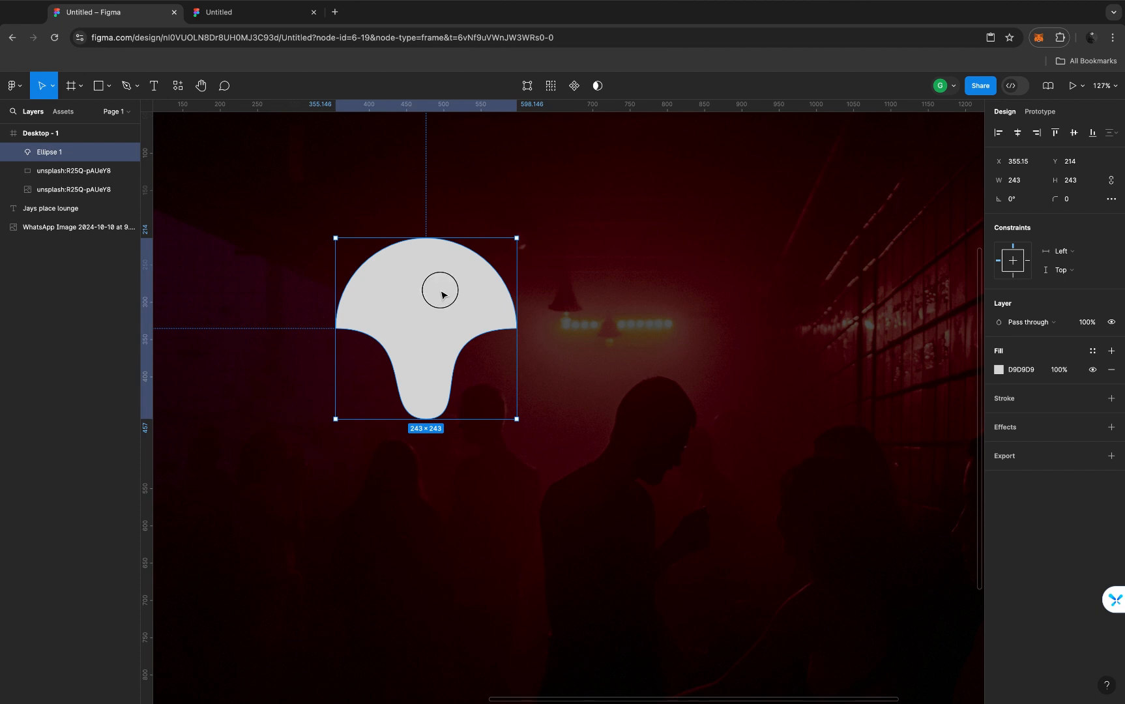
left_click_drag(435, 376, 437, 404)
key("ctrl+z")
key("ctrl+d")
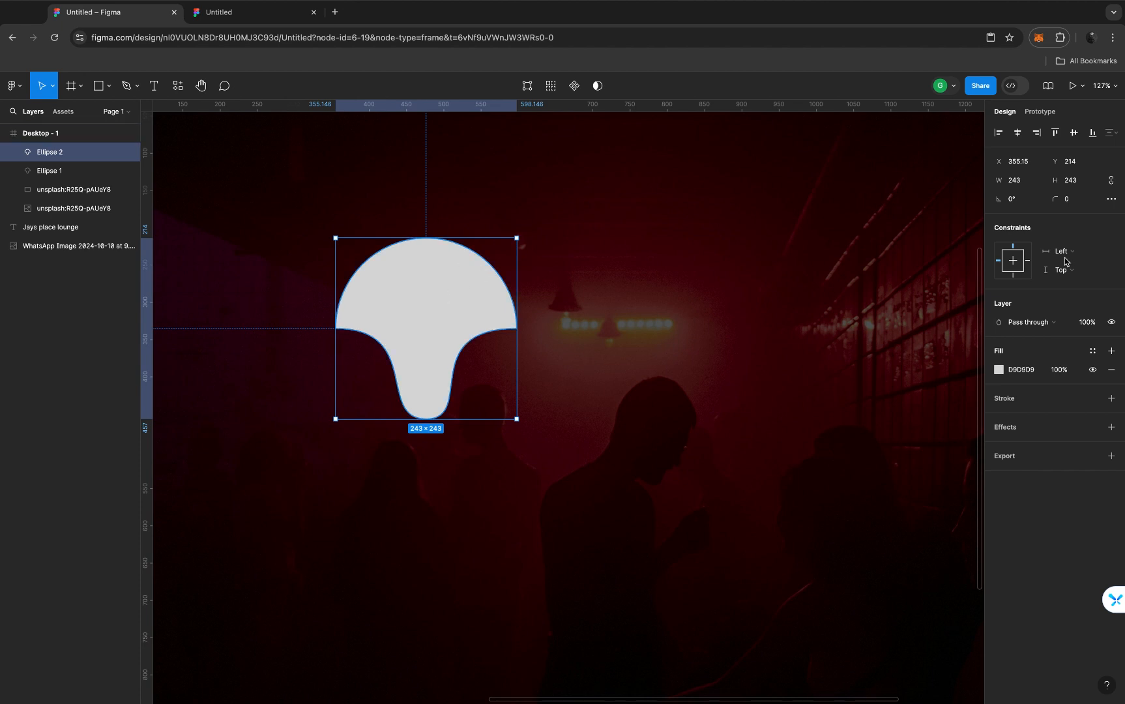
left_click(1020, 201)
type("180")
key("Return")
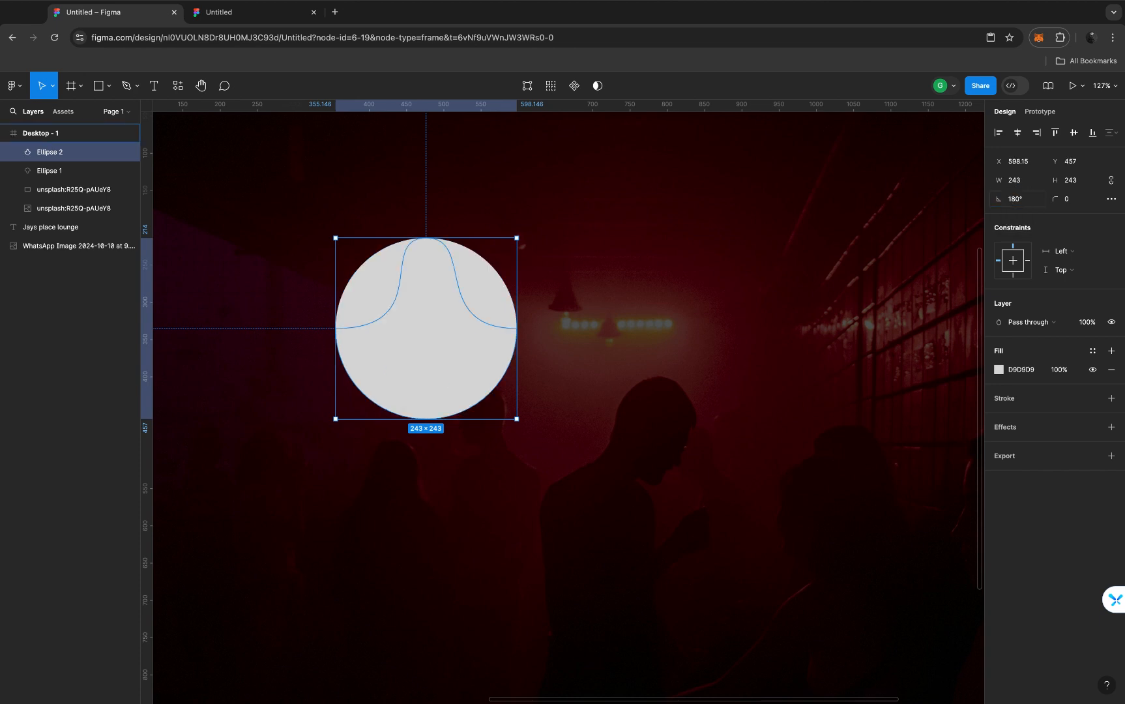
Move the rotated copy straight down to about Y 538 and combine both mushroom shapes with Exclude selection
left_click_drag(436, 317, 436, 382)
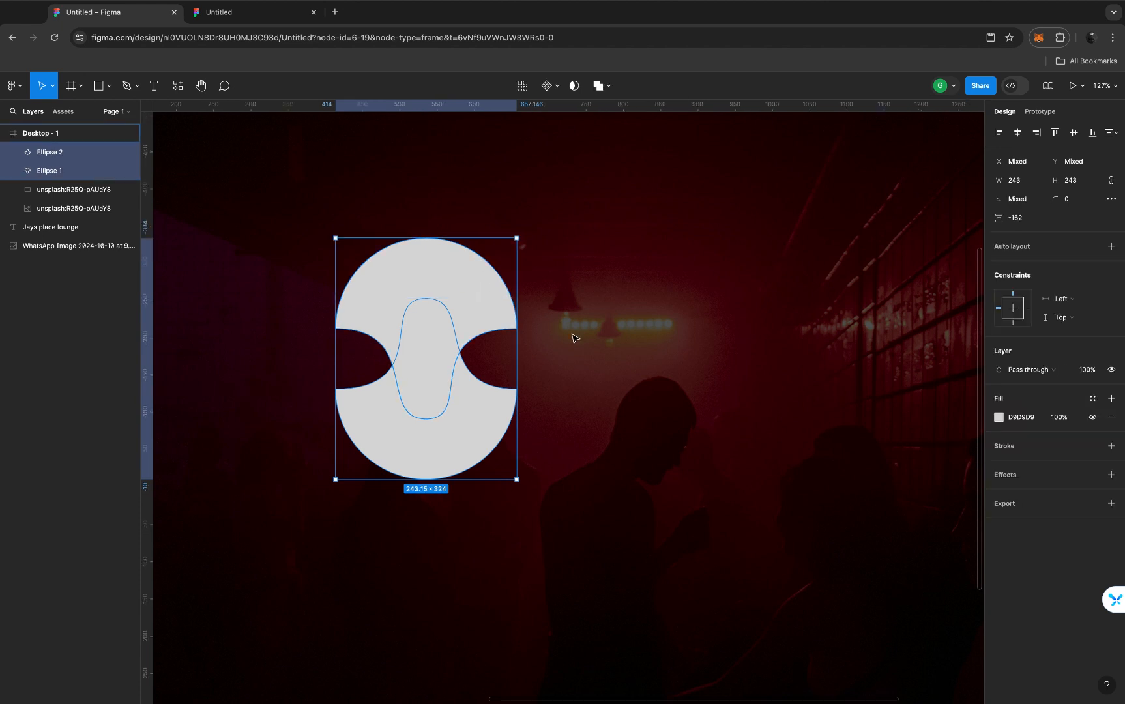
key("Escape")
left_click(459, 430)
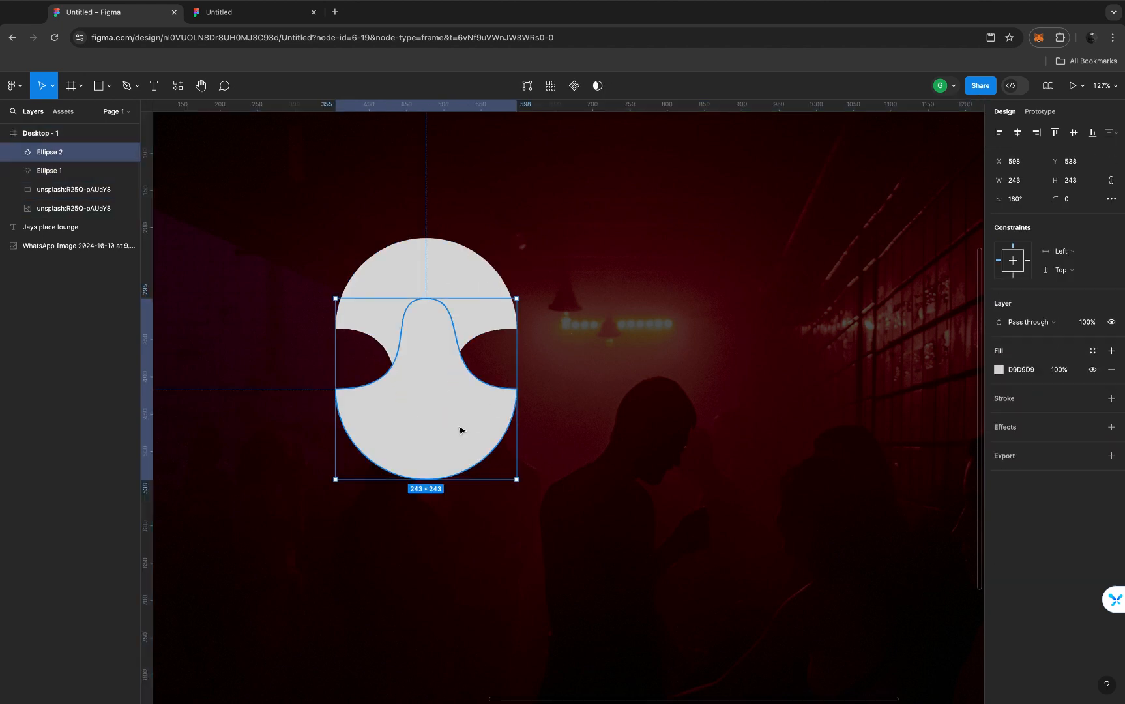
left_click(466, 285, "shift")
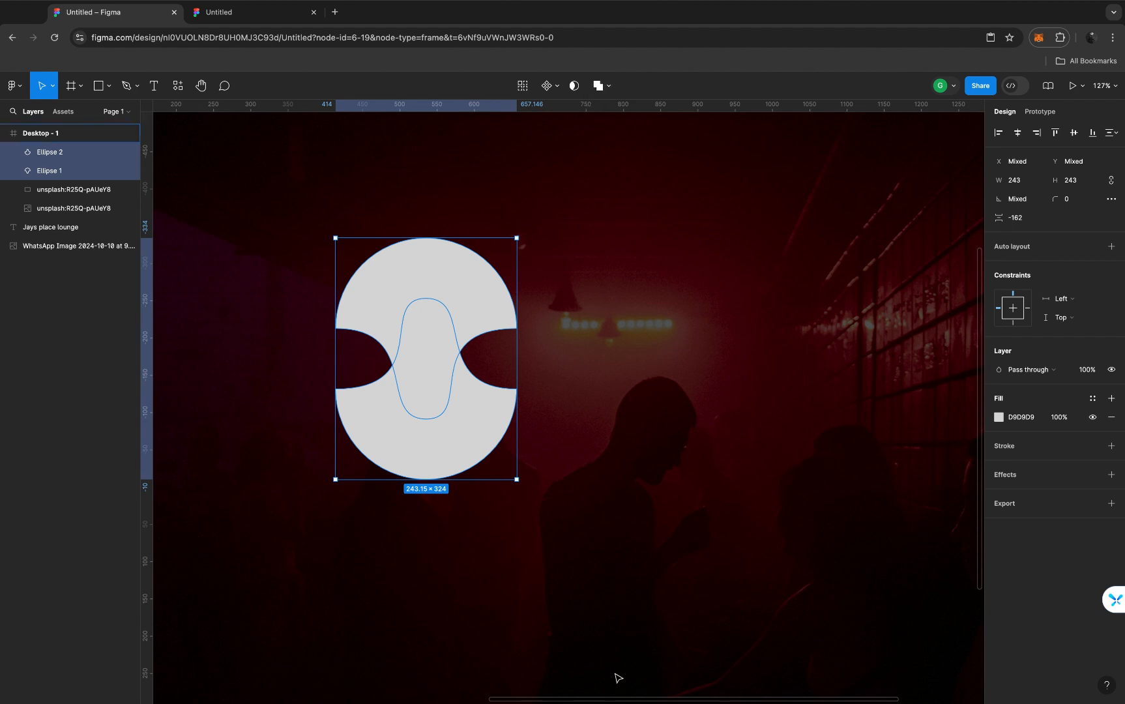
left_click(606, 87)
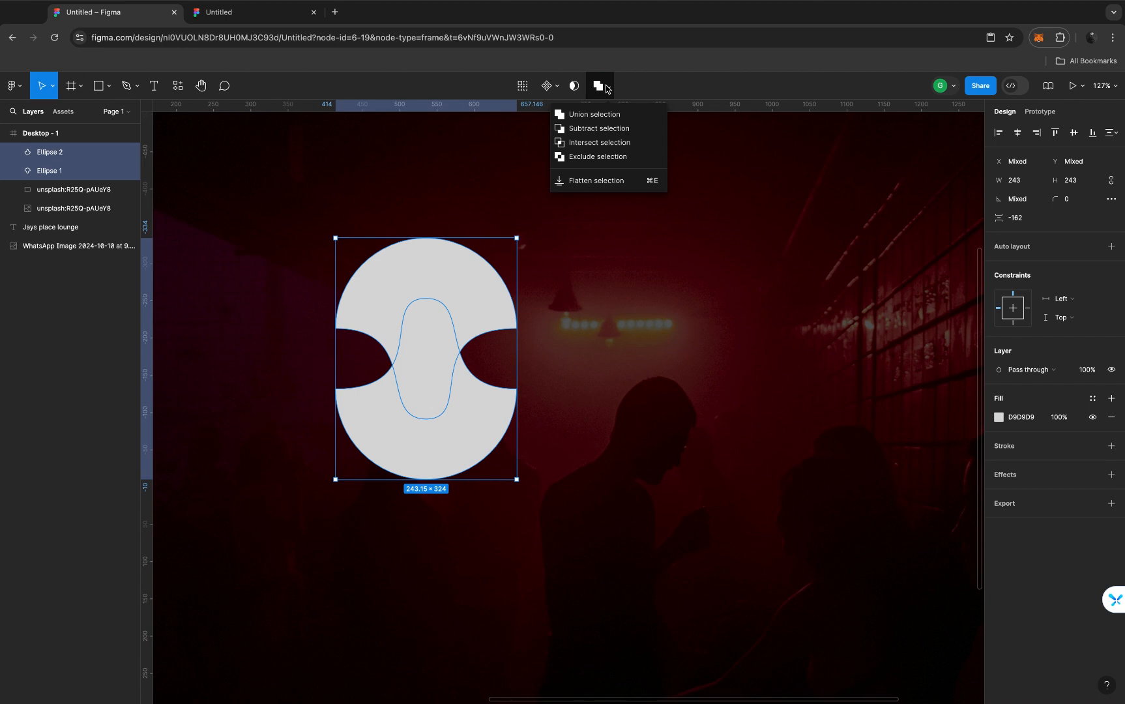
left_click(585, 157)
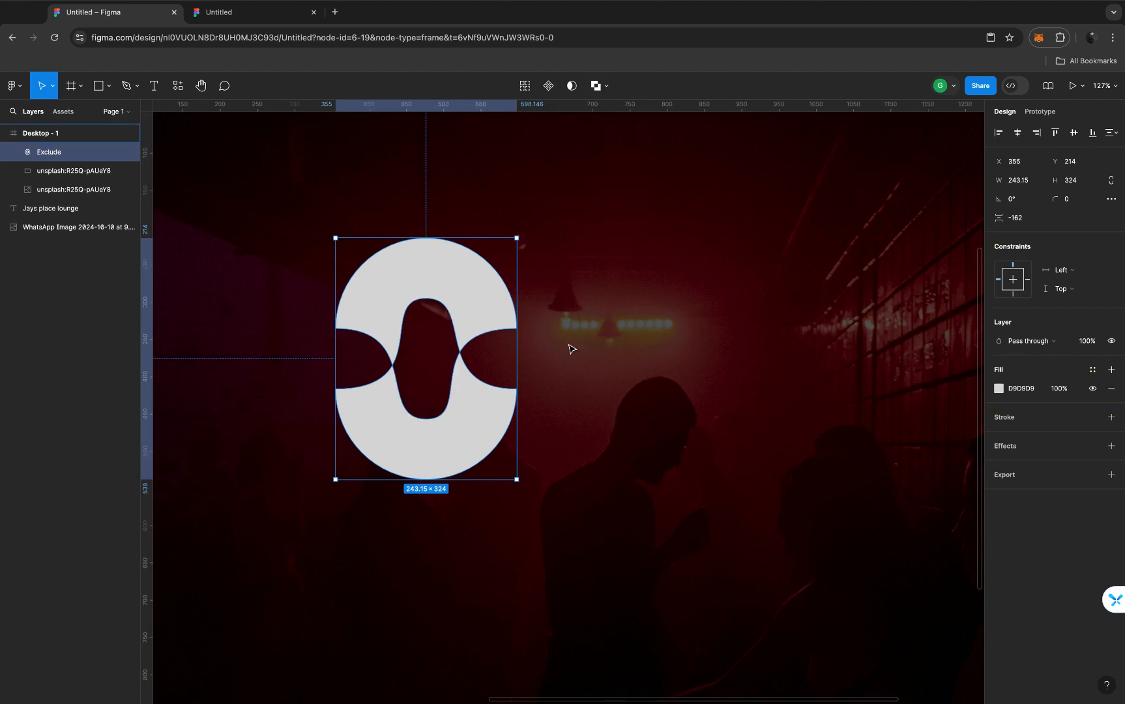
scroll(539, 346, "down", 5)
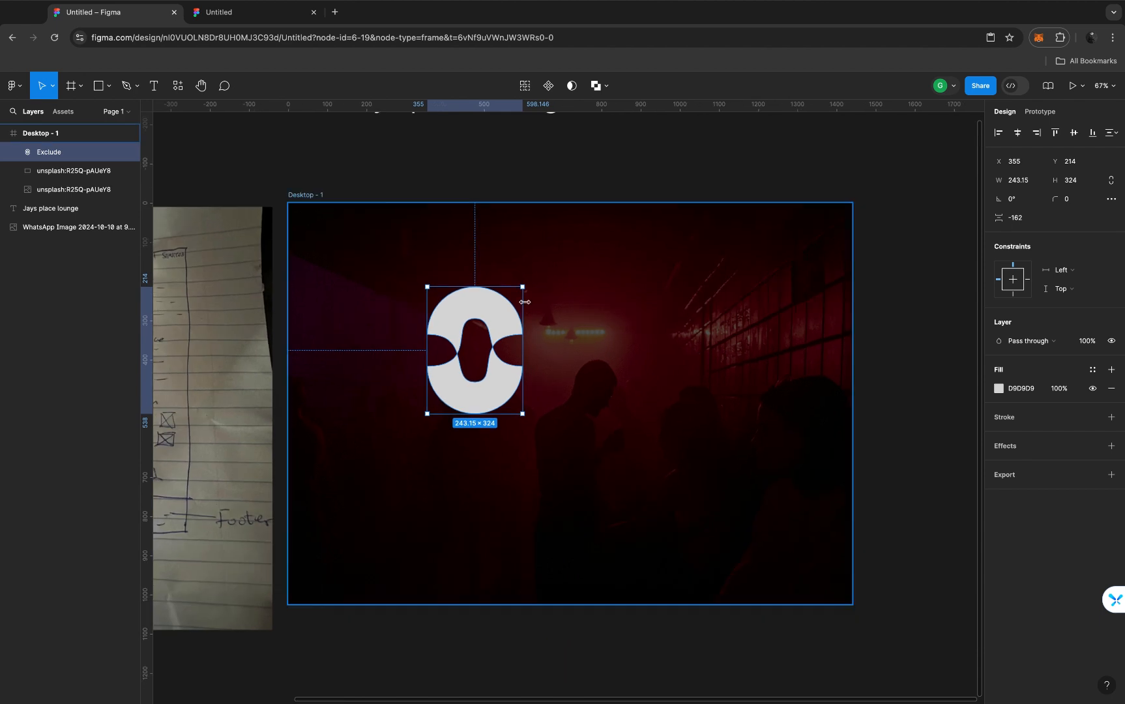
left_click(524, 286)
left_click_drag(524, 286, 500, 323)
key("ctrl+z")
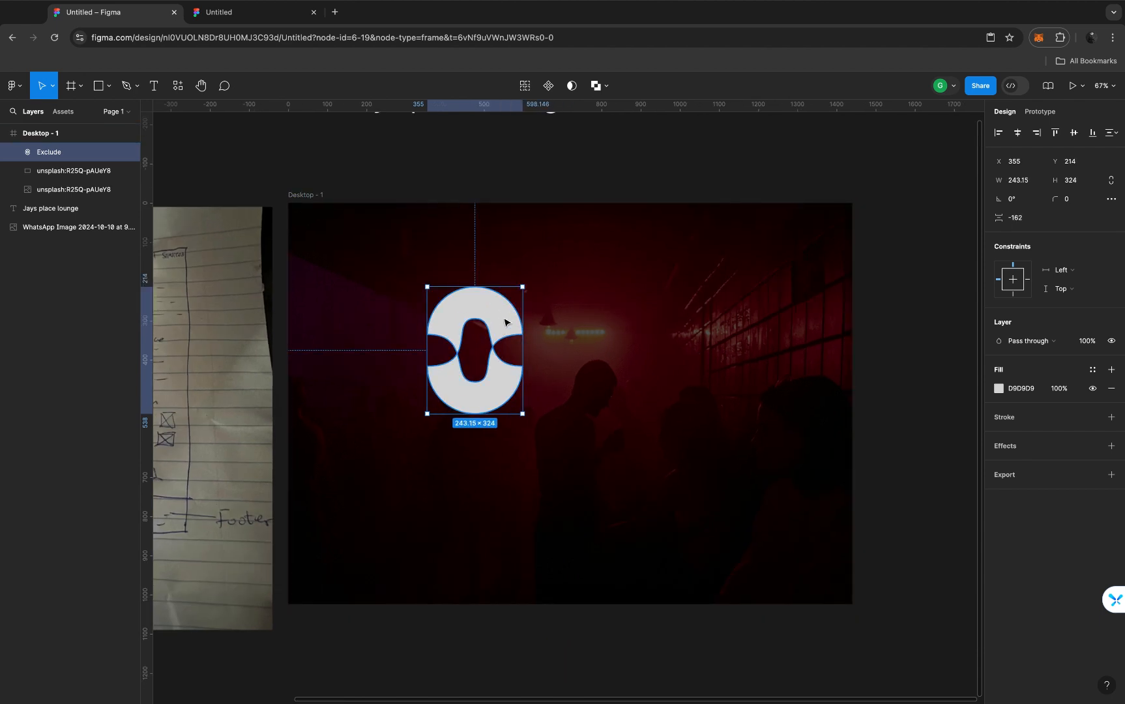
Scale the combined logo shape down proportionally to about 73 × 97, keeping its lower-left corner in place
left_click(522, 285)
left_click_drag(522, 285, 452, 386)
scroll(443, 387, "left", 5)
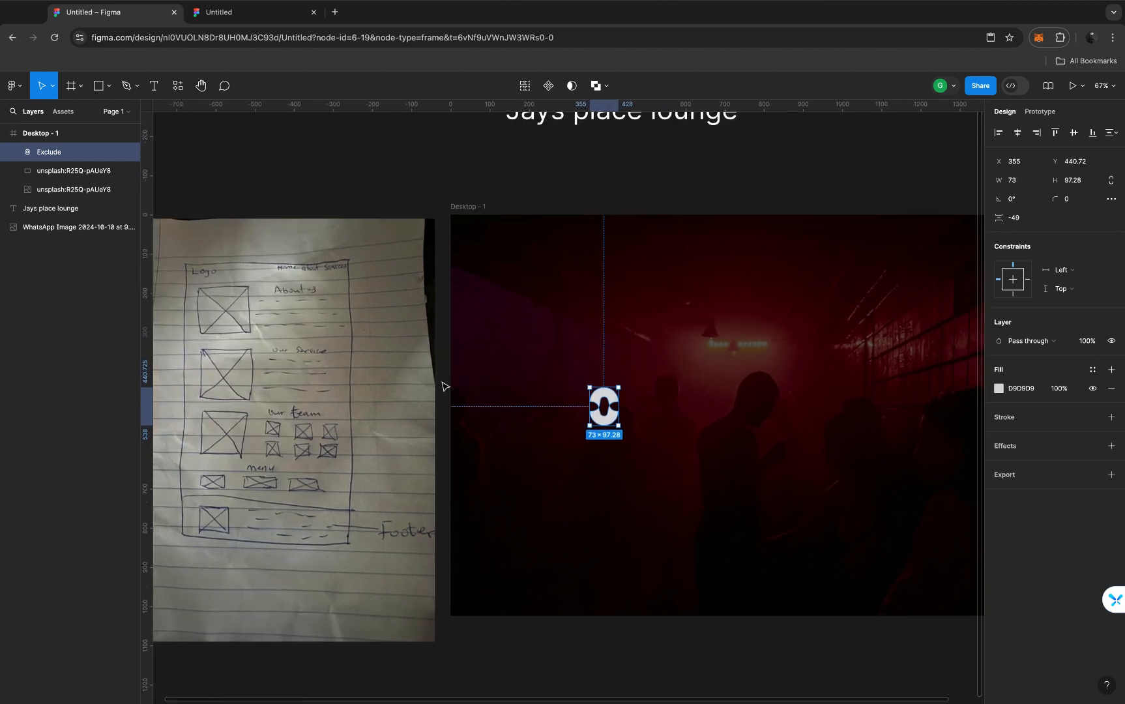
scroll(236, 298, "up", 1)
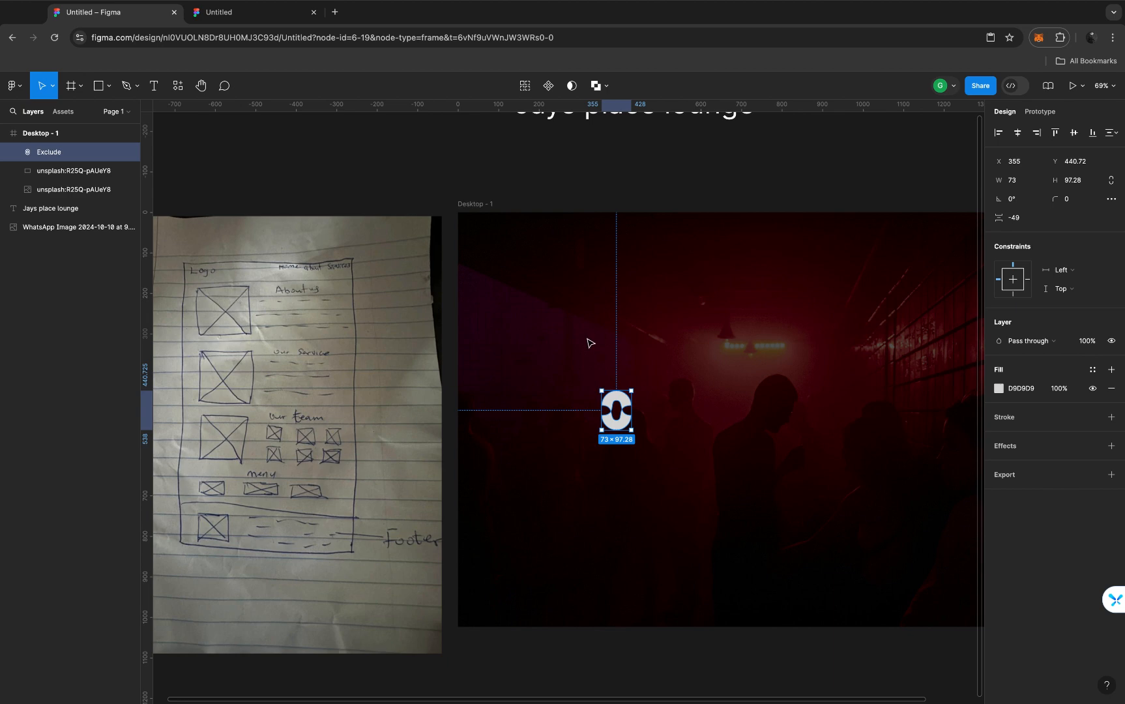
scroll(773, 387, "up", 5)
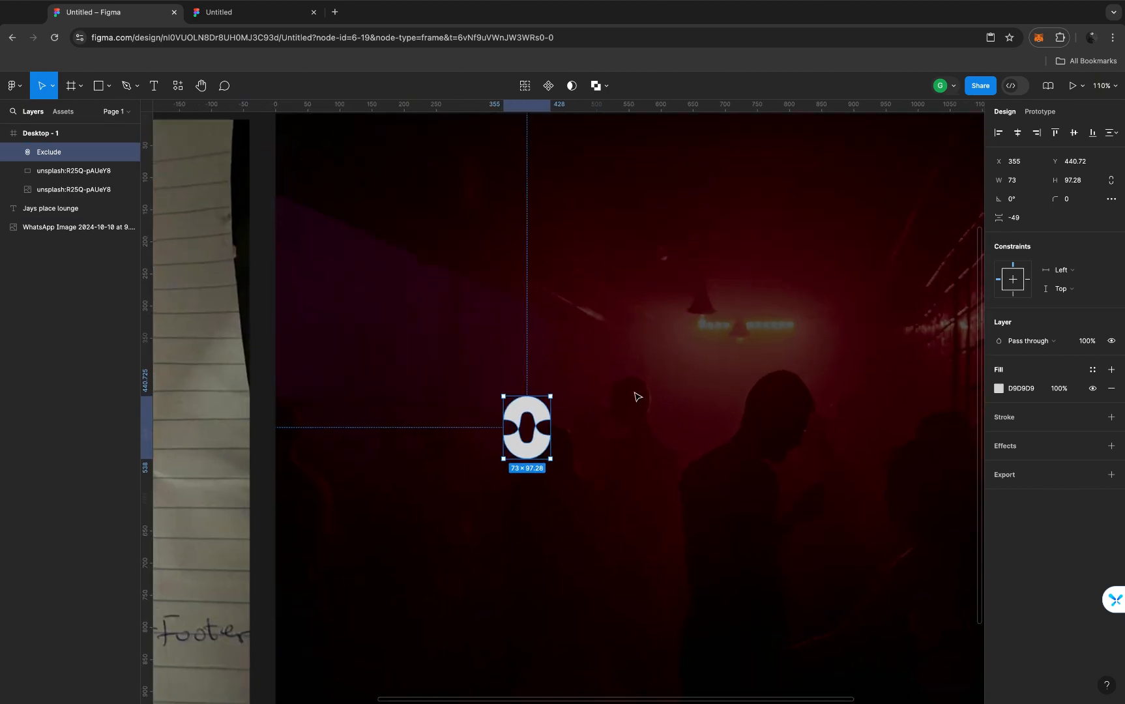
Move the logo into the upper-left area of the Desktop - 1 frame, at about X 92, Y 92
scroll(634, 391, "down", 5)
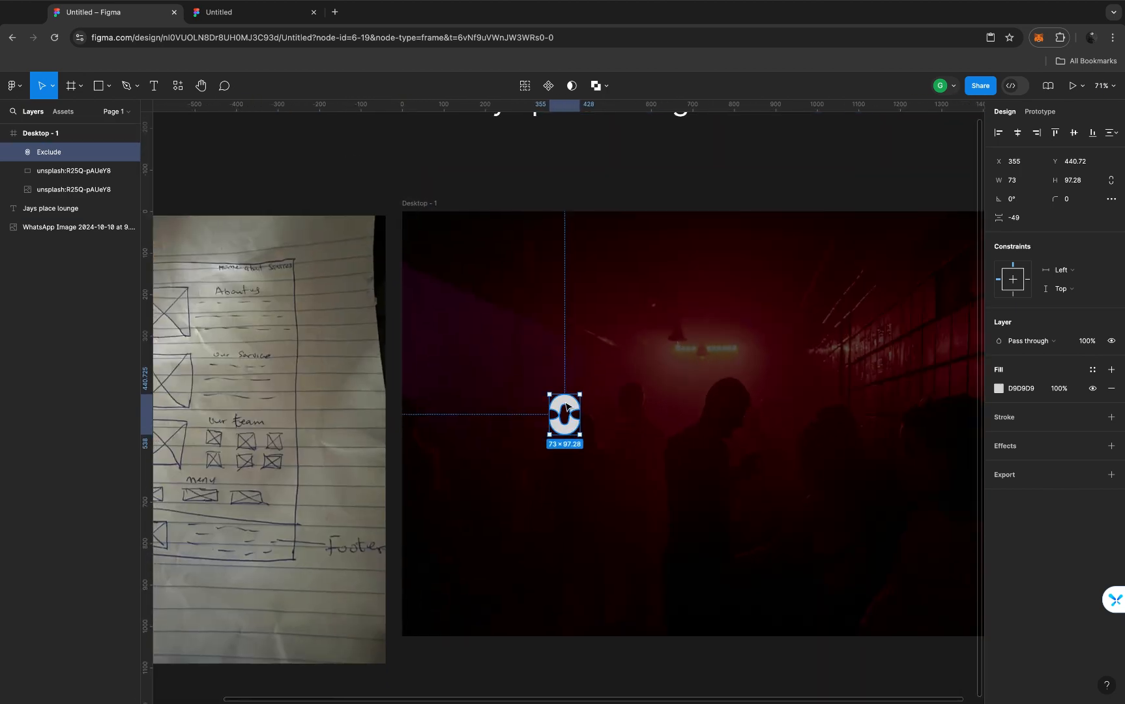
left_click_drag(478, 287, 450, 246)
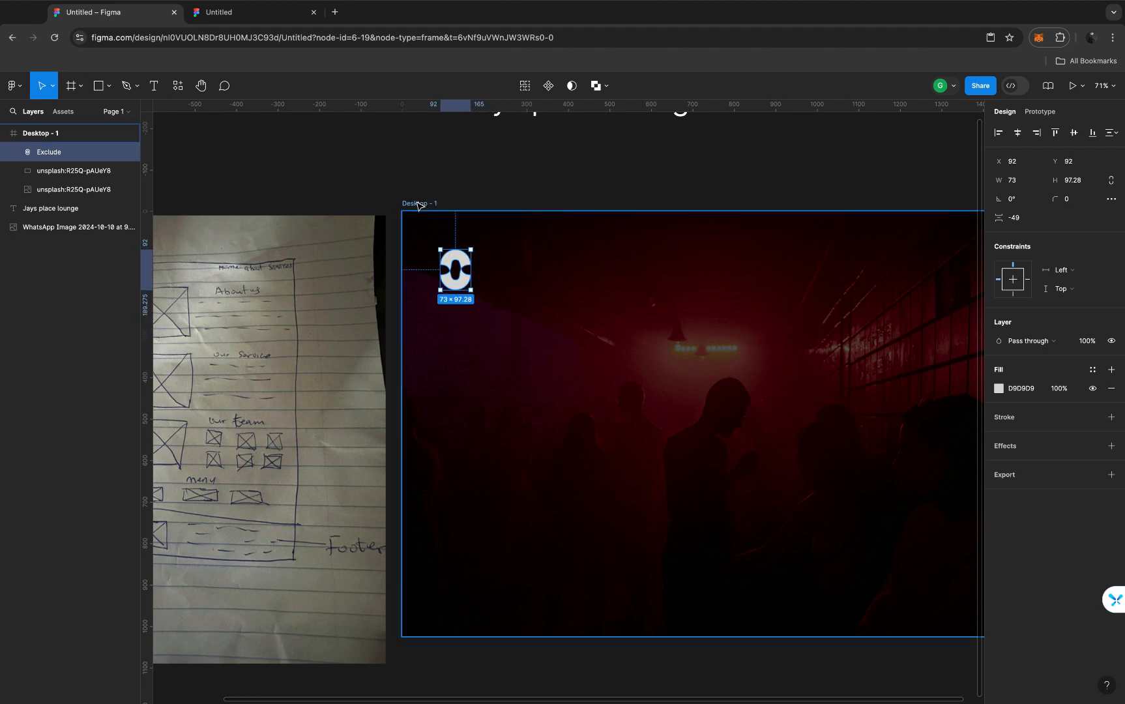
Add a layout grid to the Desktop - 1 frame and change it to 12 columns
left_click(418, 204)
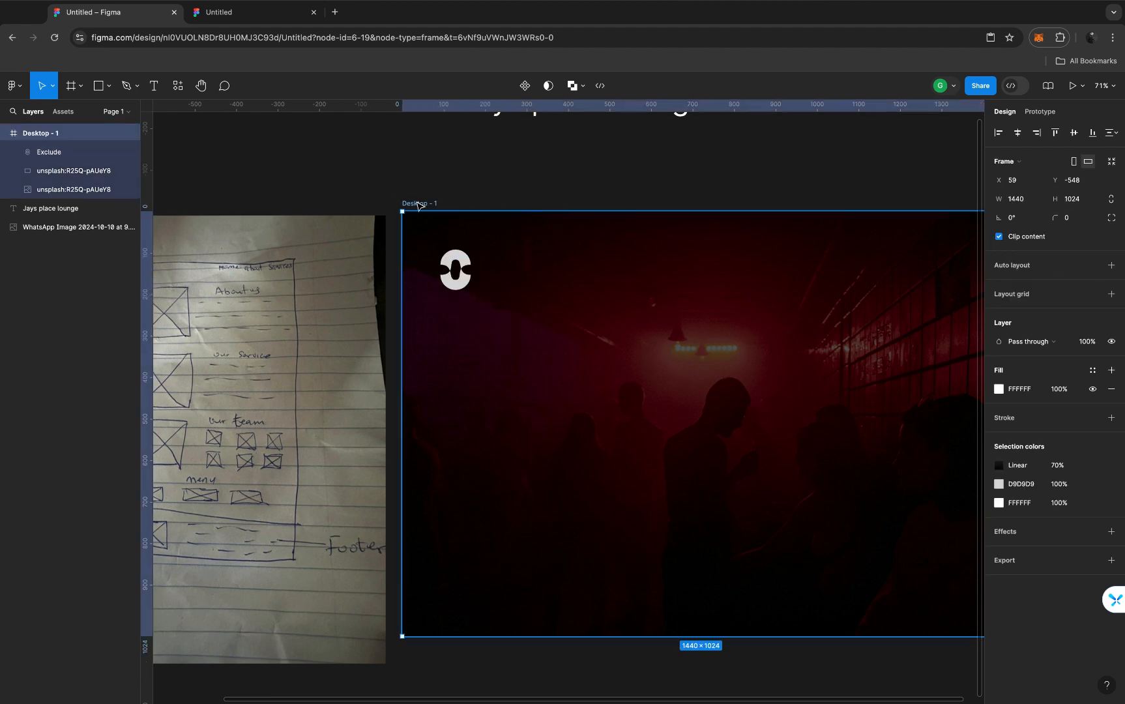
left_click(1009, 297)
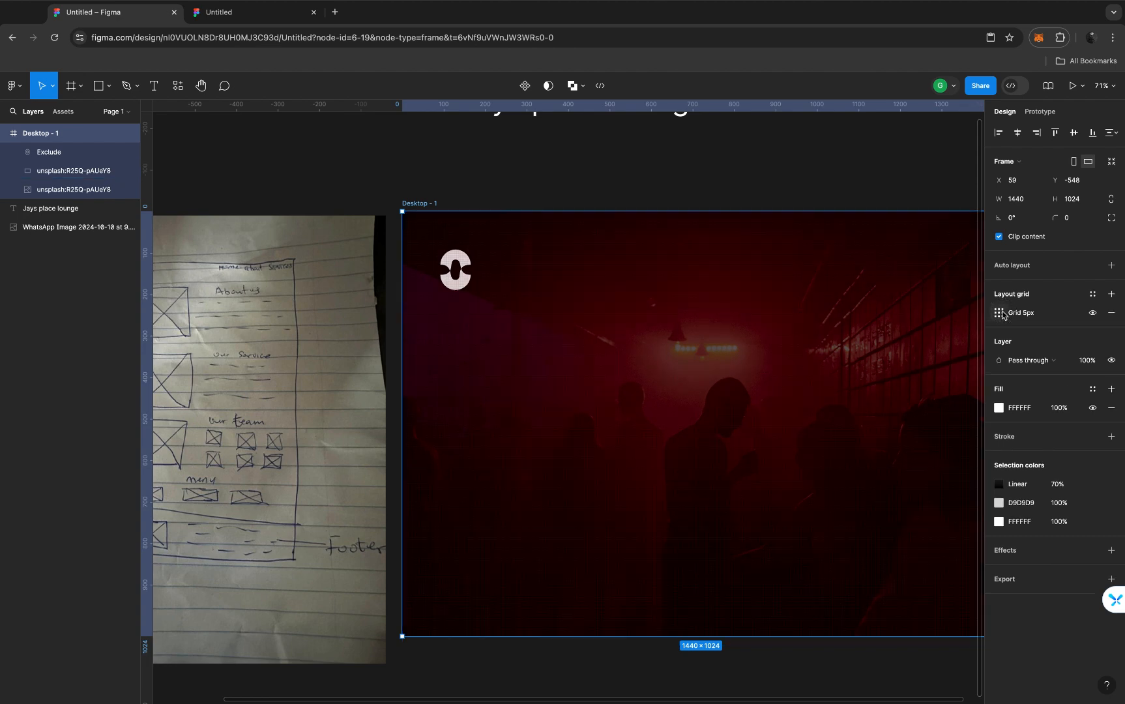
left_click(999, 314)
left_click(871, 318)
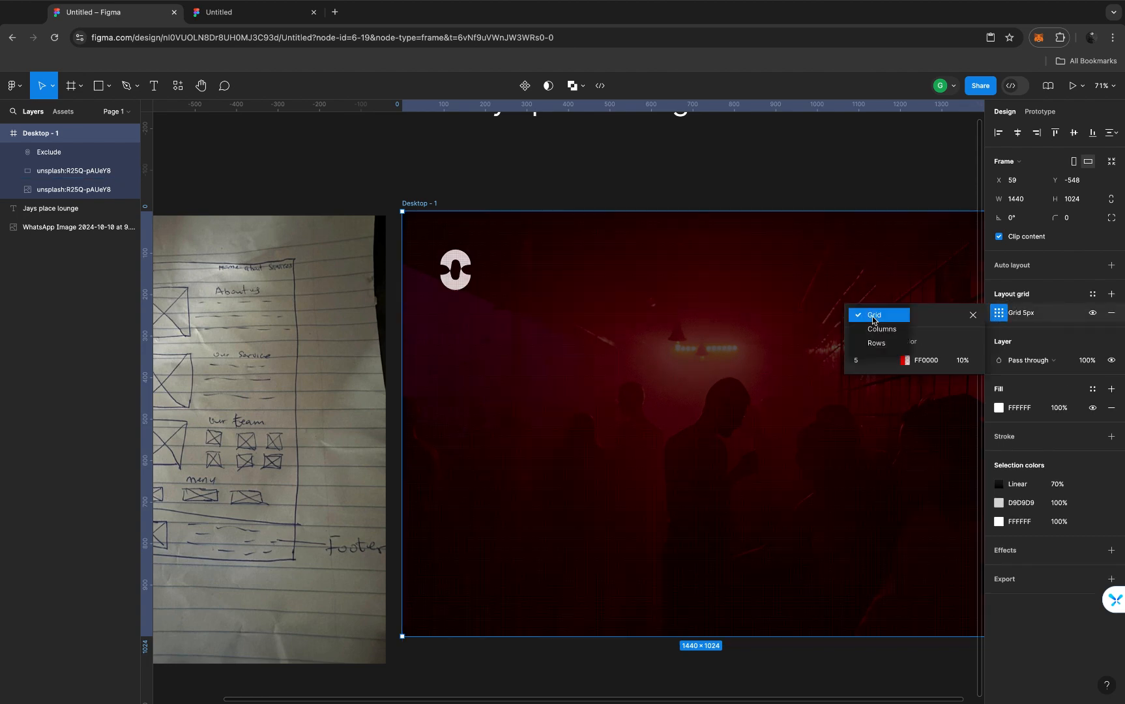
left_click(882, 330)
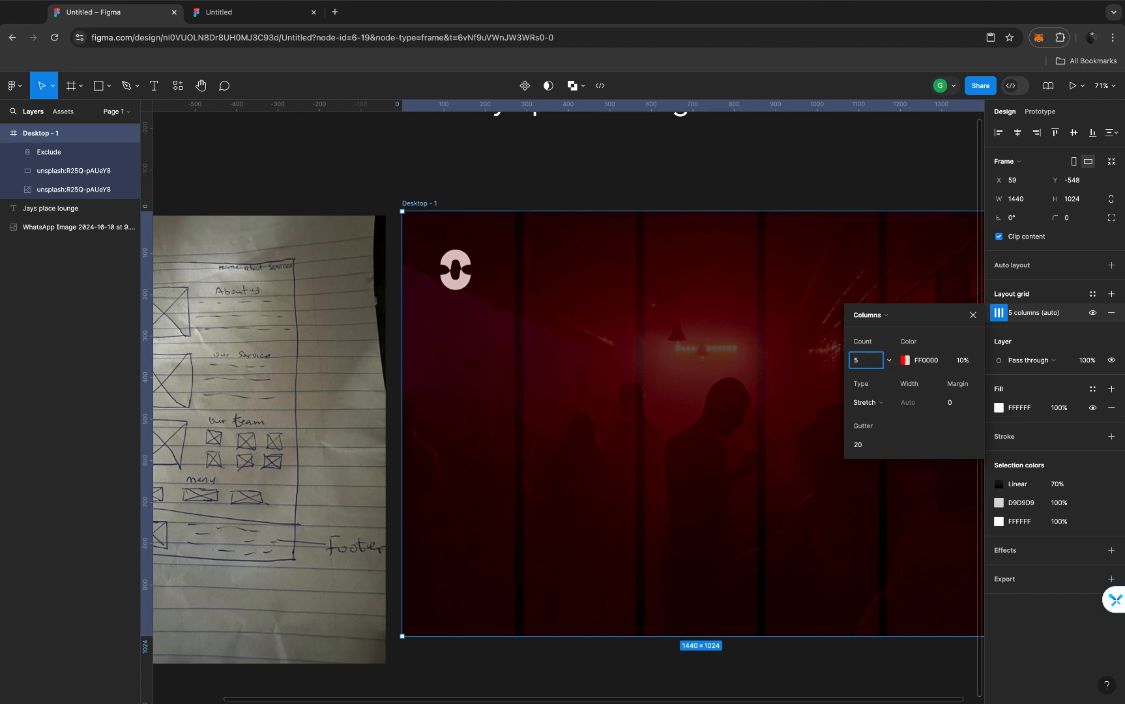
type("12")
key("Return")
Set the column grid's margin to 12 and its gutter to 15
left_click(953, 404)
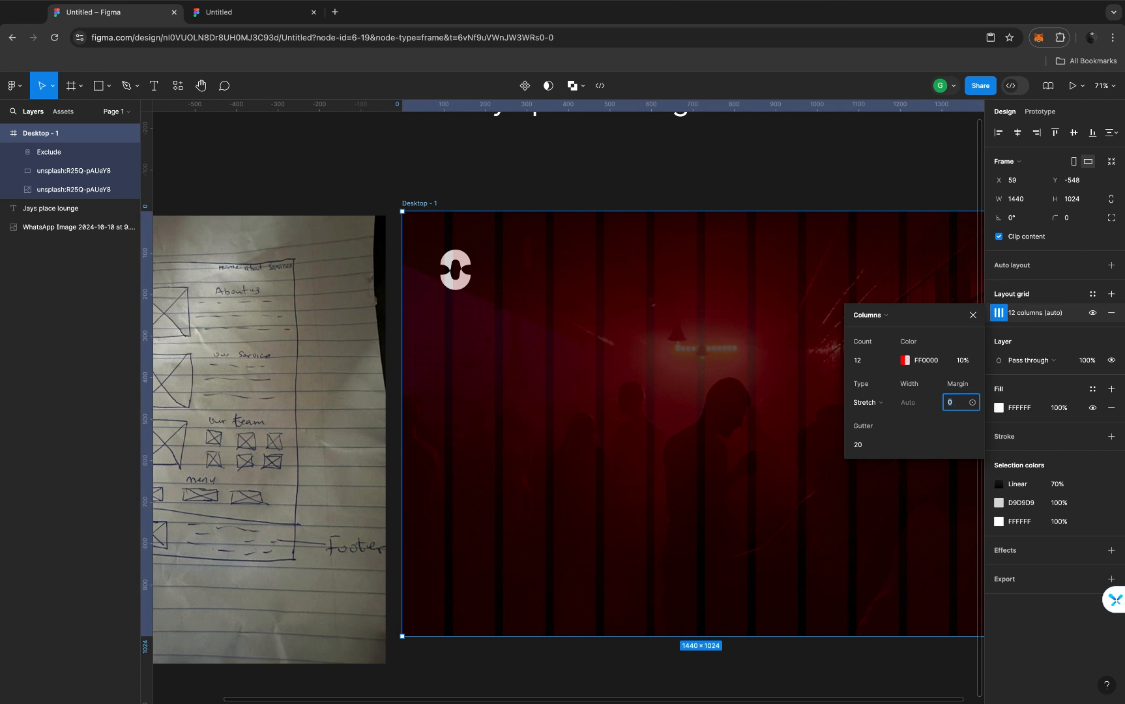
type("12")
key("Return")
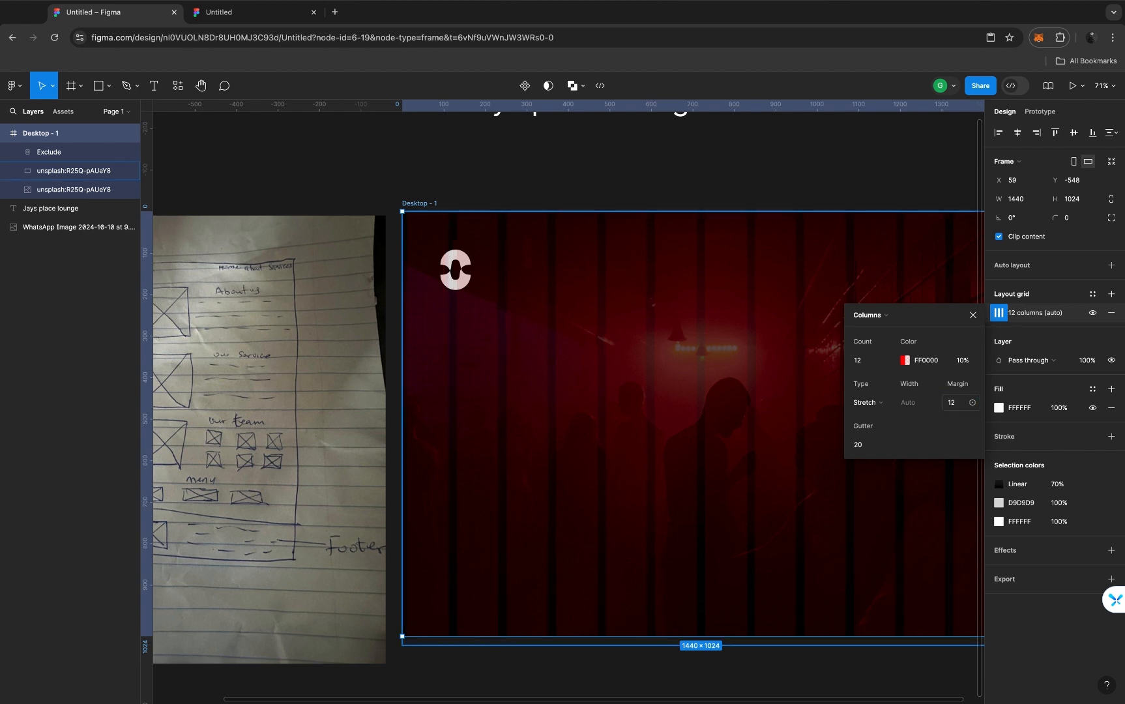
left_click(952, 402)
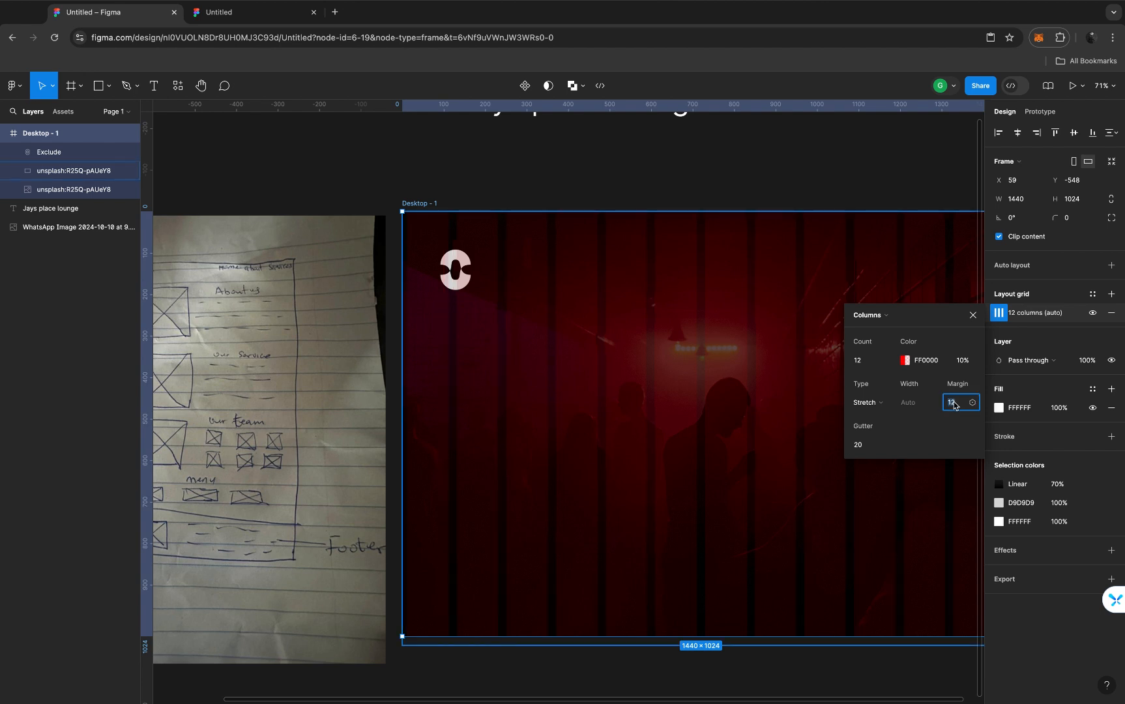
left_click(868, 450)
type("15")
key("Return")
Try a column grid margin of 20 and settle on a margin of 30
left_click(958, 404)
key("BackSpace")
type("20")
key("Return")
left_click(957, 403)
type("30")
key("Return")
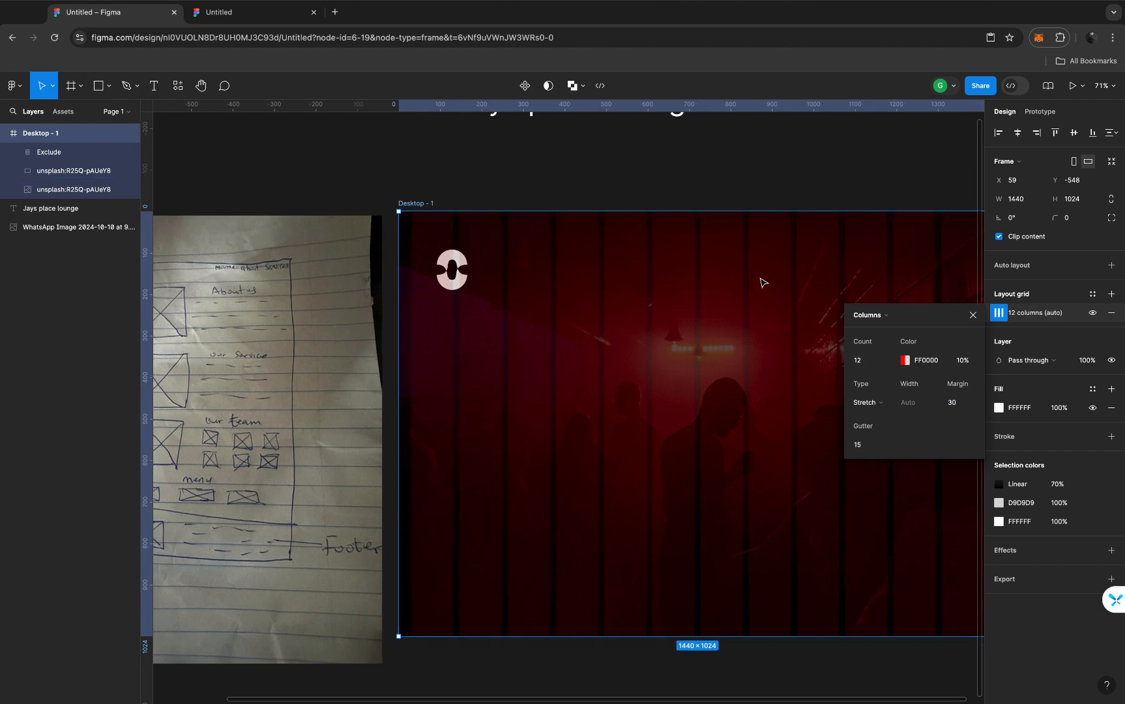
Shift the Desktop - 1 frame slightly to about X 94, Y -538 and close the column grid settings
scroll(763, 282, "right", 3)
scroll(762, 282, "down", 1)
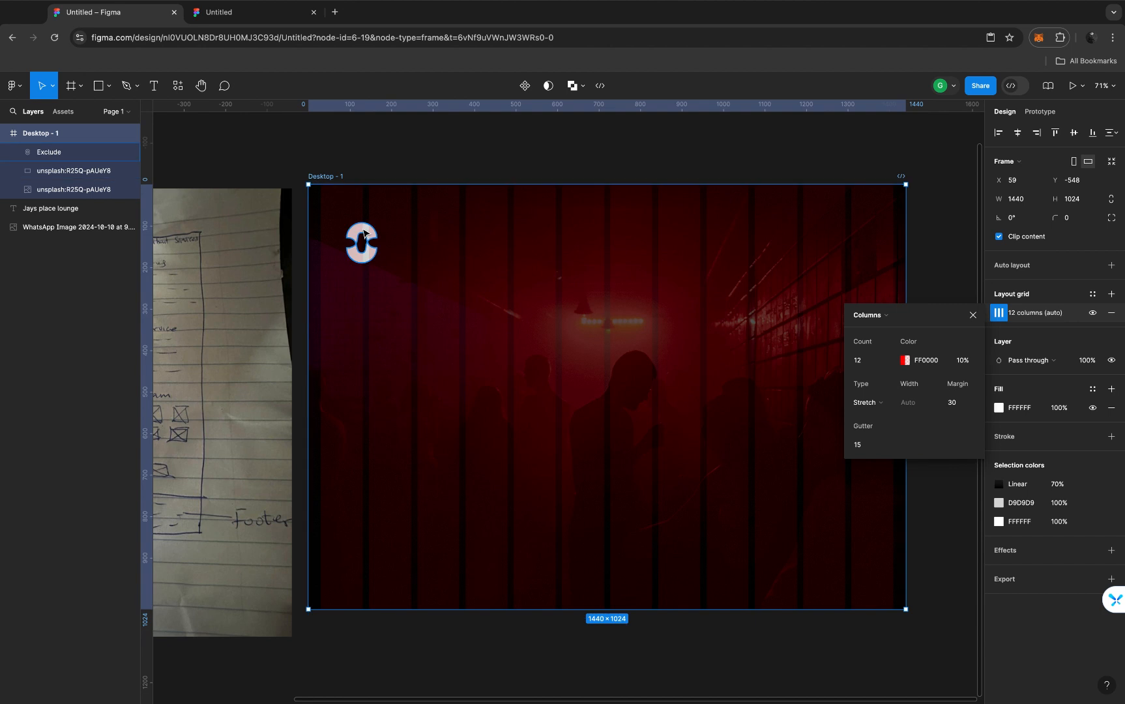
mouse_move(365, 232)
left_mouse_down()
mouse_move(339, 221)
mouse_move(368, 228)
left_mouse_up()
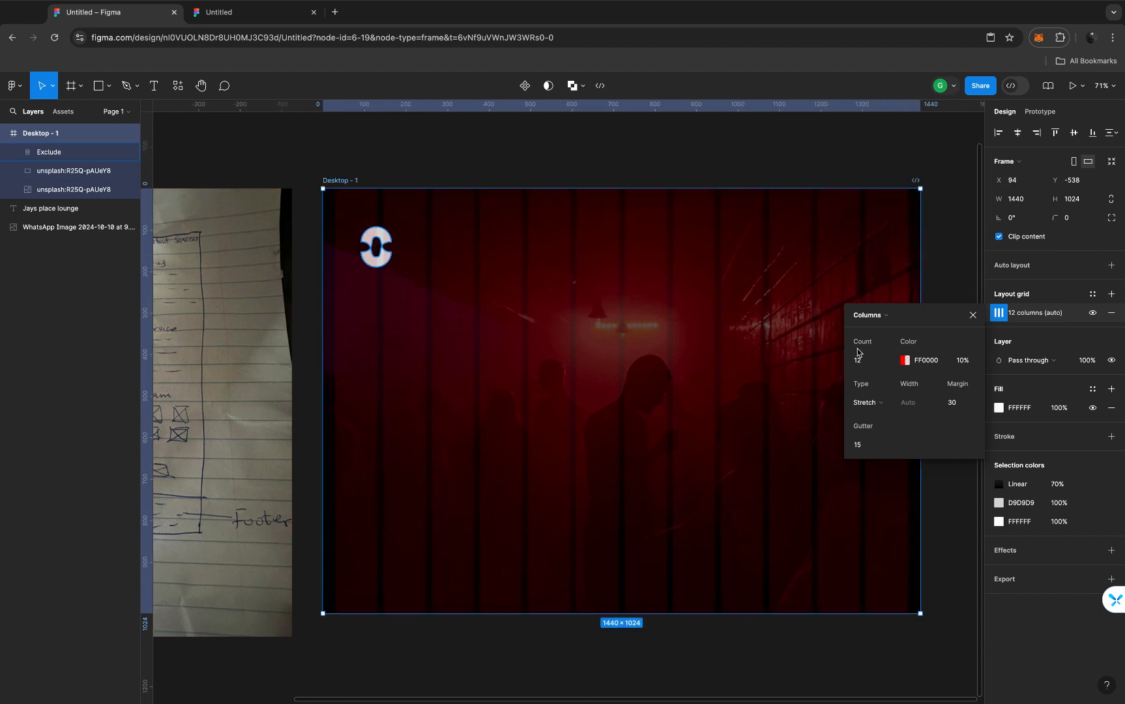
left_click(974, 314)
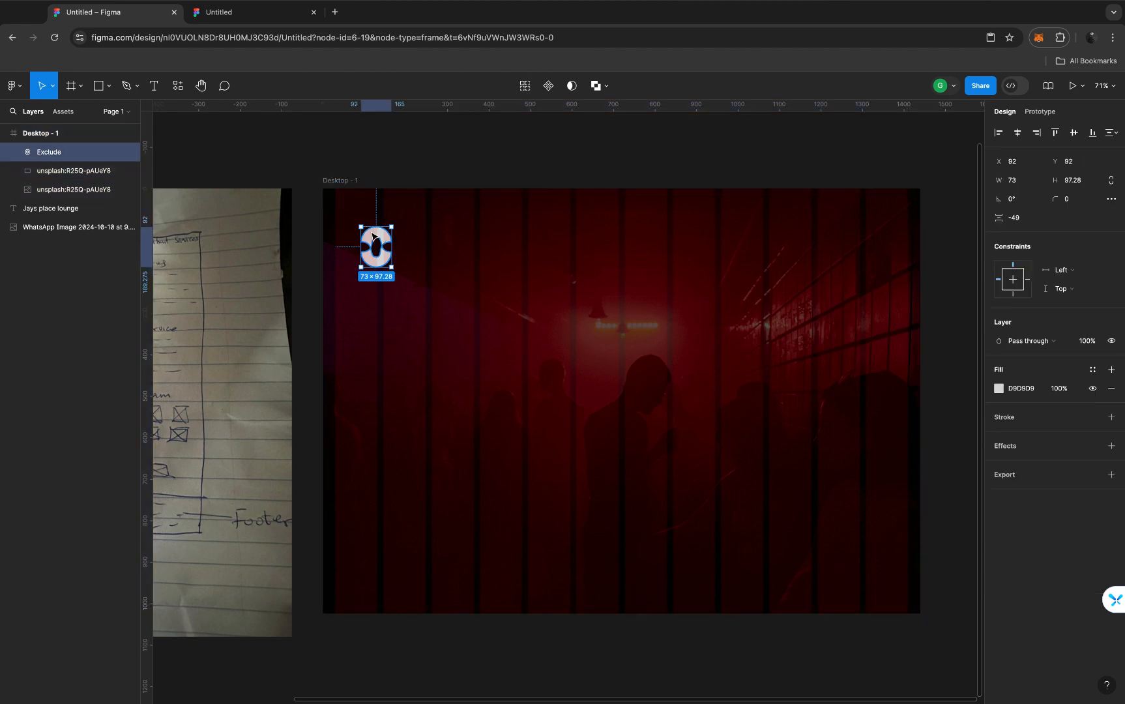
Move the logo into the first grid column at about X 43, Y 51 and clear the selection
left_click_drag(373, 236, 352, 219)
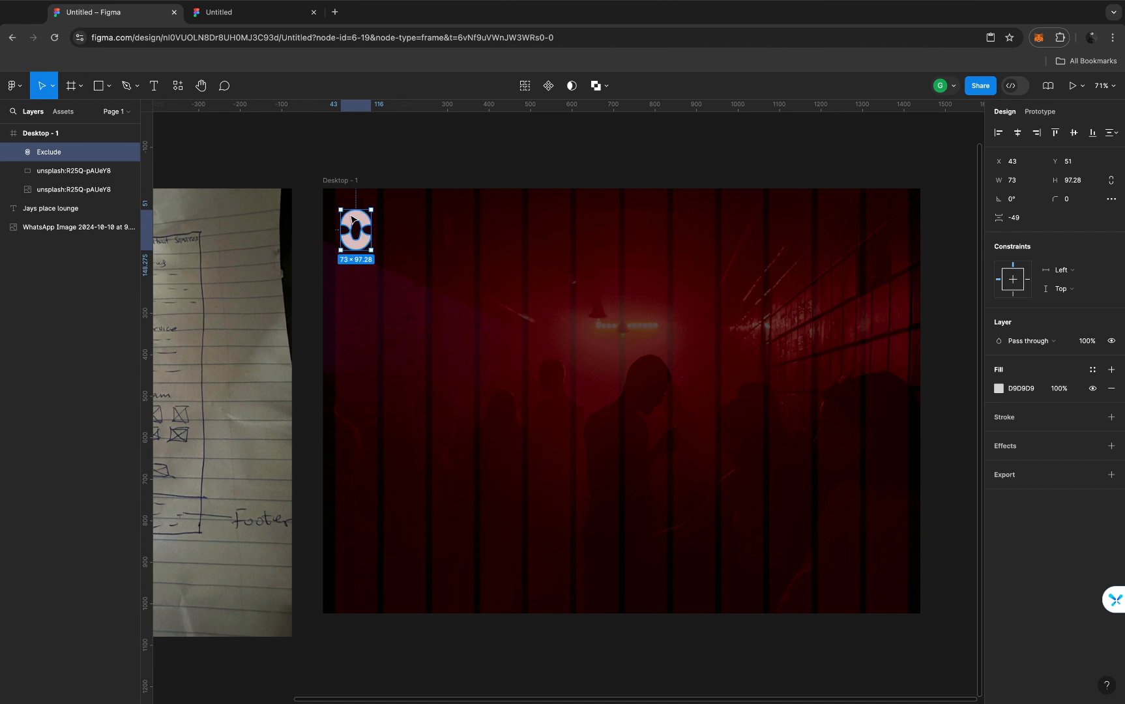
left_click(335, 182)
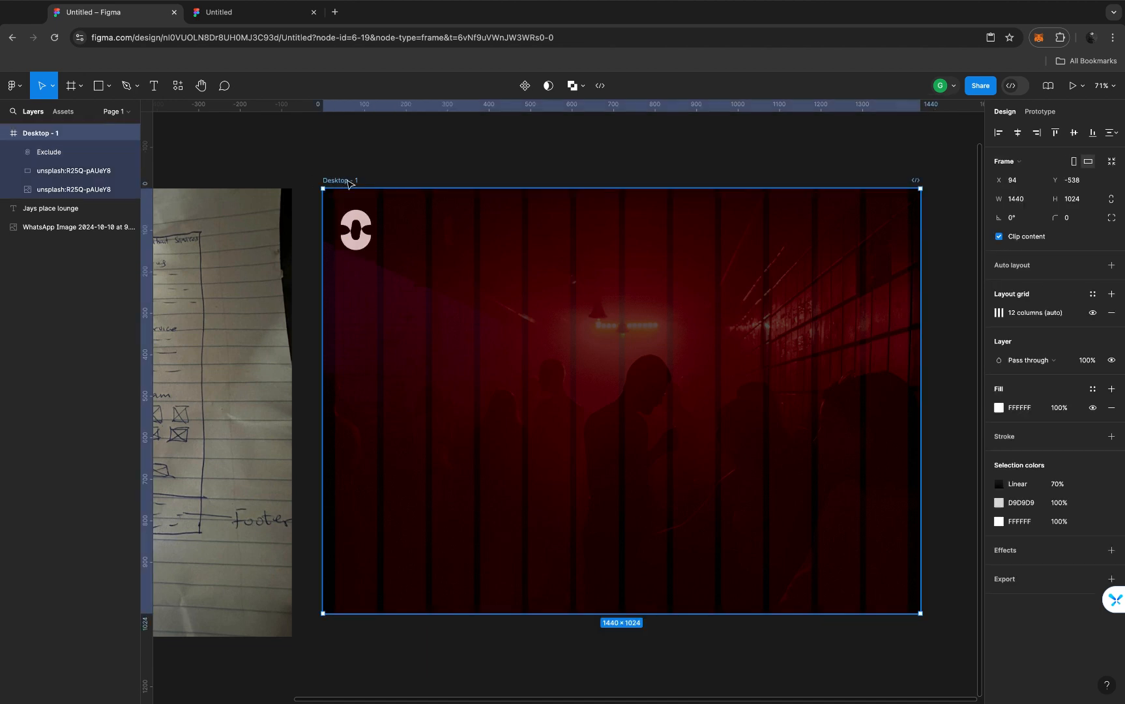
left_click(394, 177)
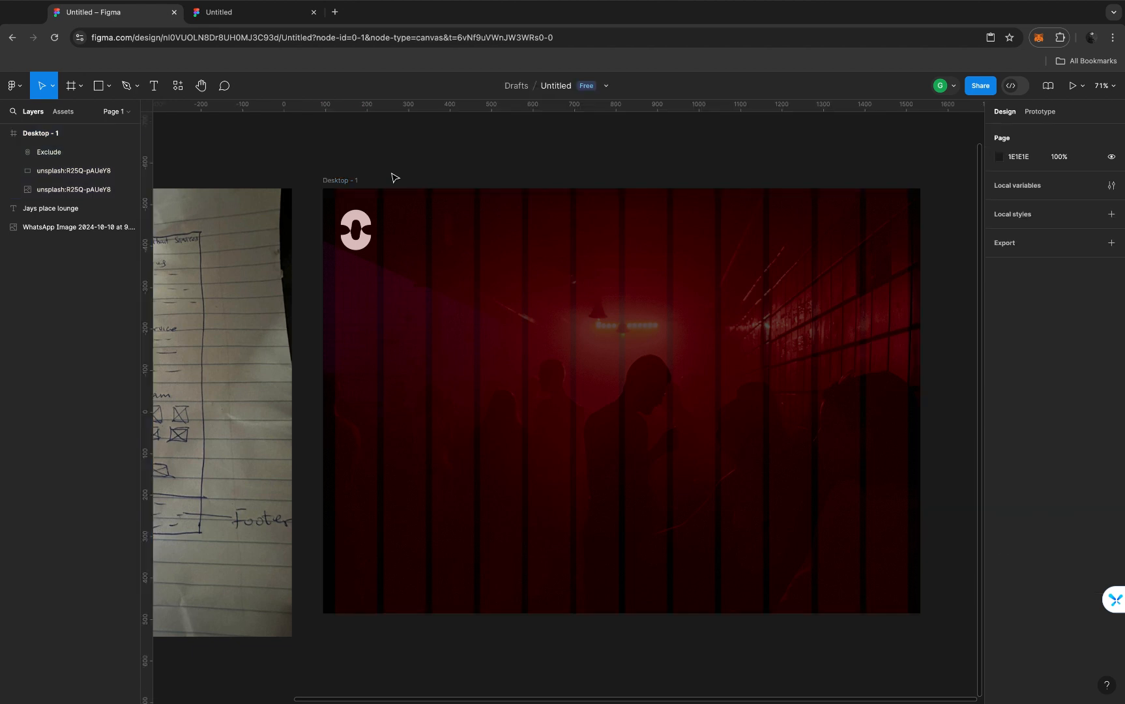
key("shift+r")
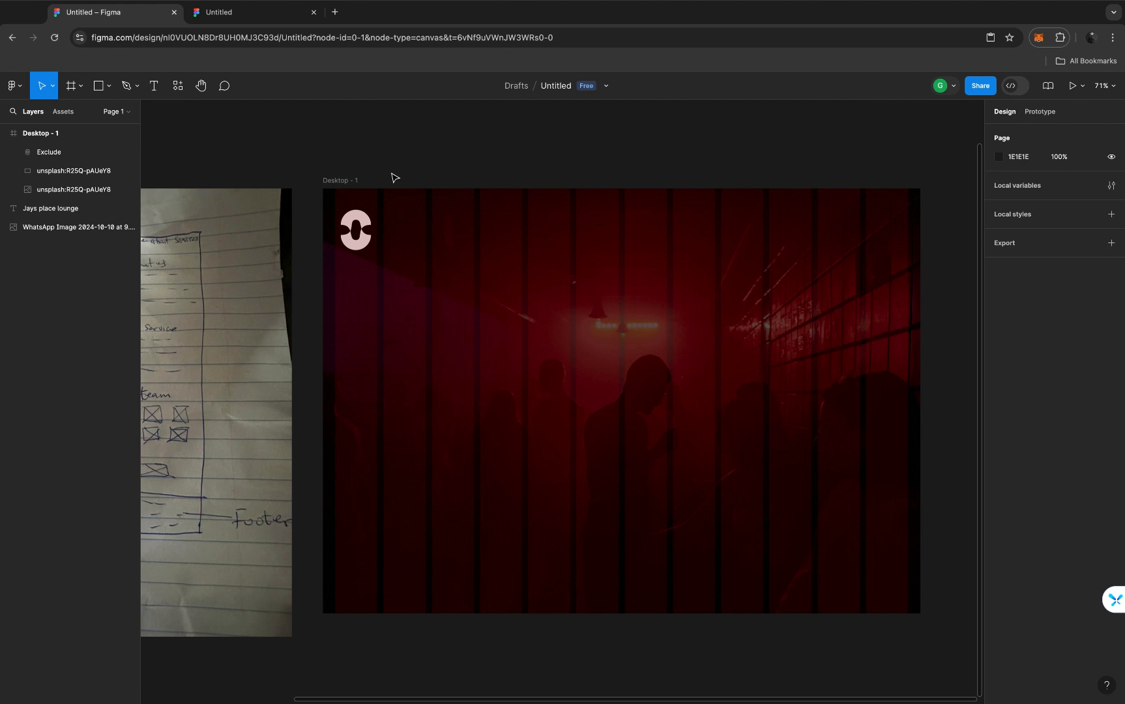
key("t")
left_click(417, 159)
type("SH")
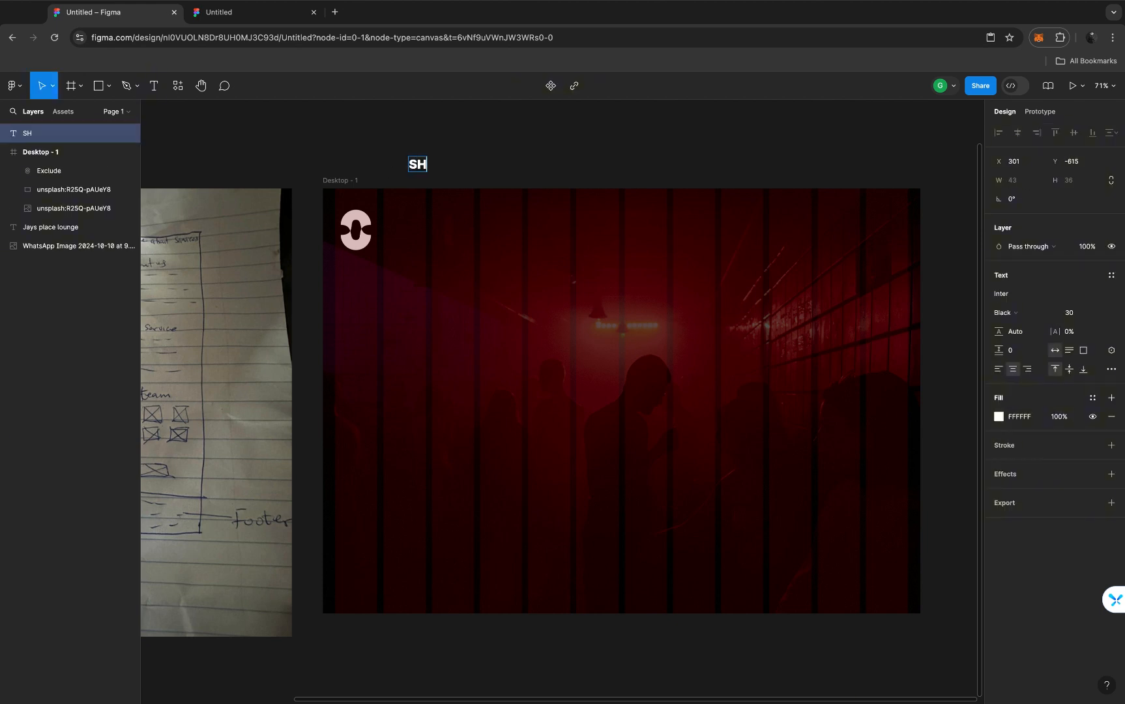
type("IFT + R")
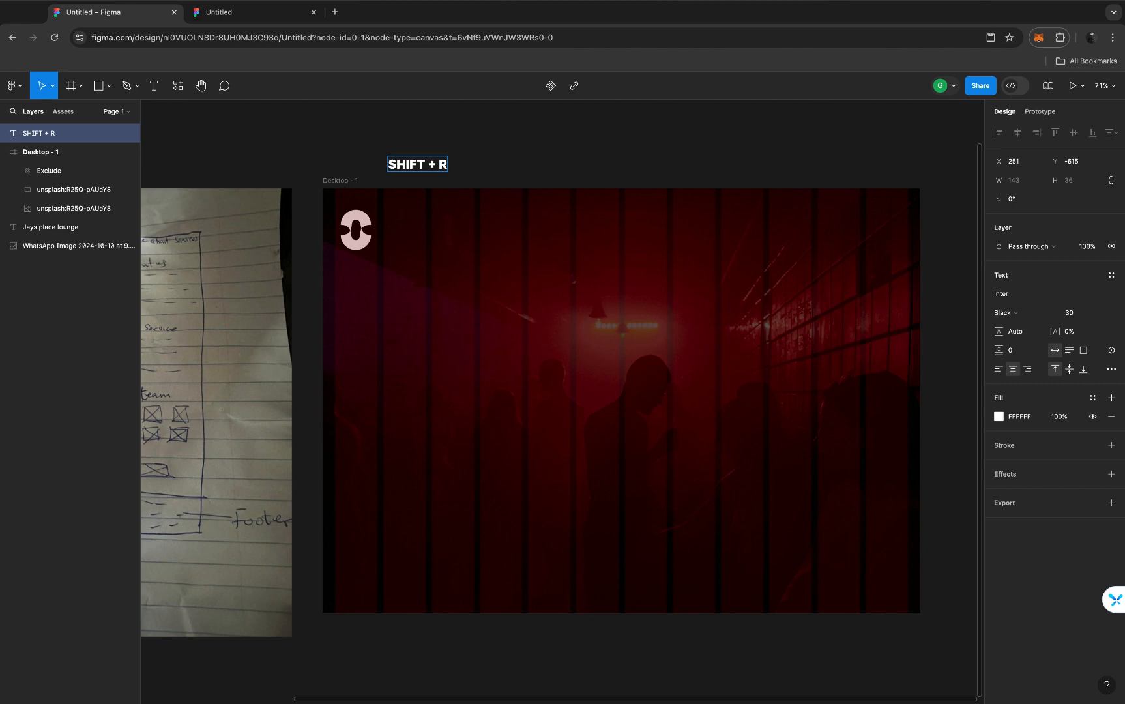
key("BackSpace")
key("BackSpace")
key("BackSpace")
key("BackSpace")
key("BackSpace")
key("BackSpace")
key("BackSpace")
key("BackSpace")
key("BackSpace")
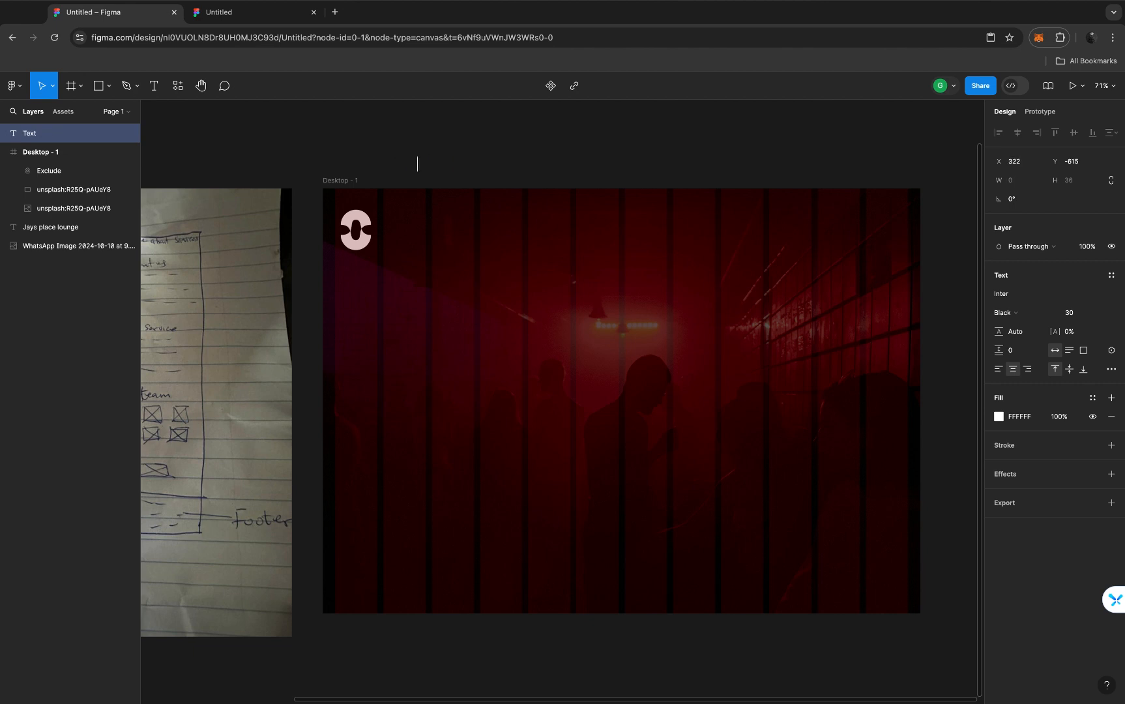
key("Escape")
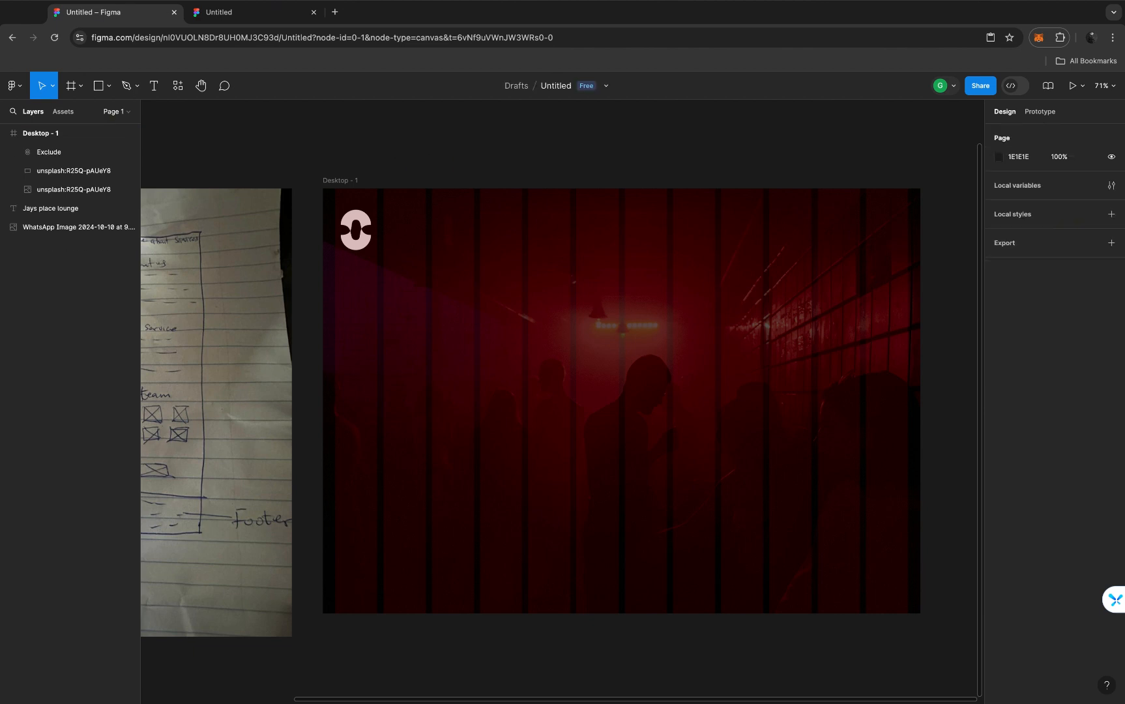
key("shift+r")
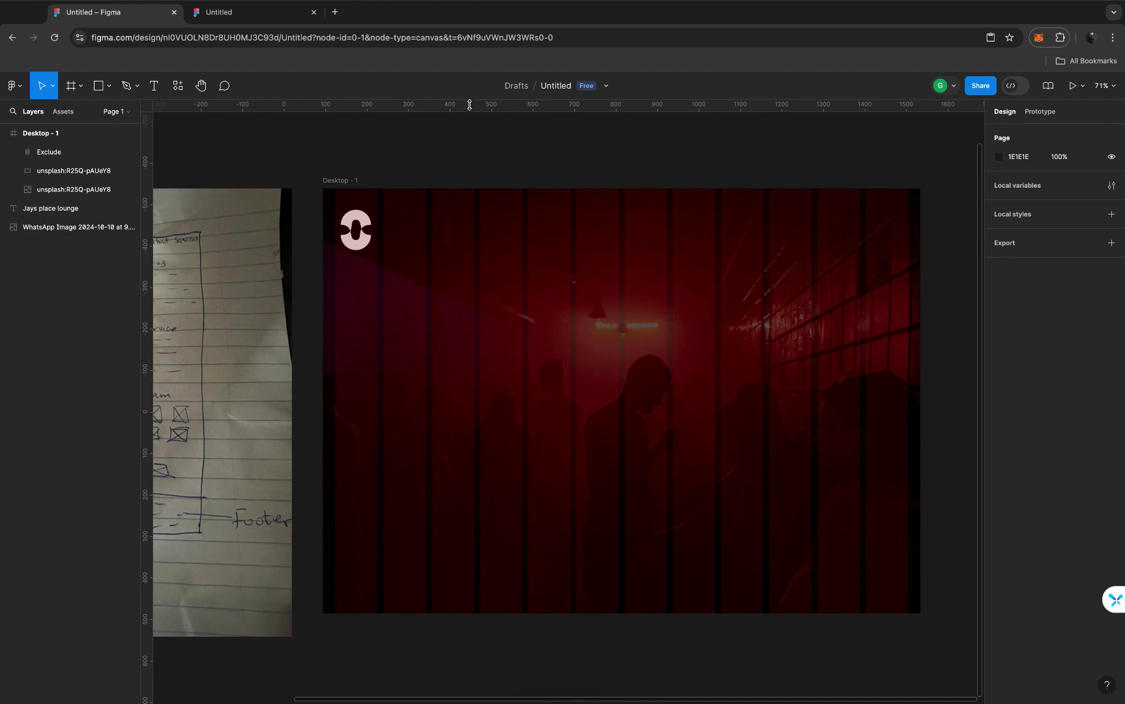
Place a horizontal ruler guide at Y 32 in the frame and align the logo's top edge to it
left_click_drag(471, 106, 470, 203)
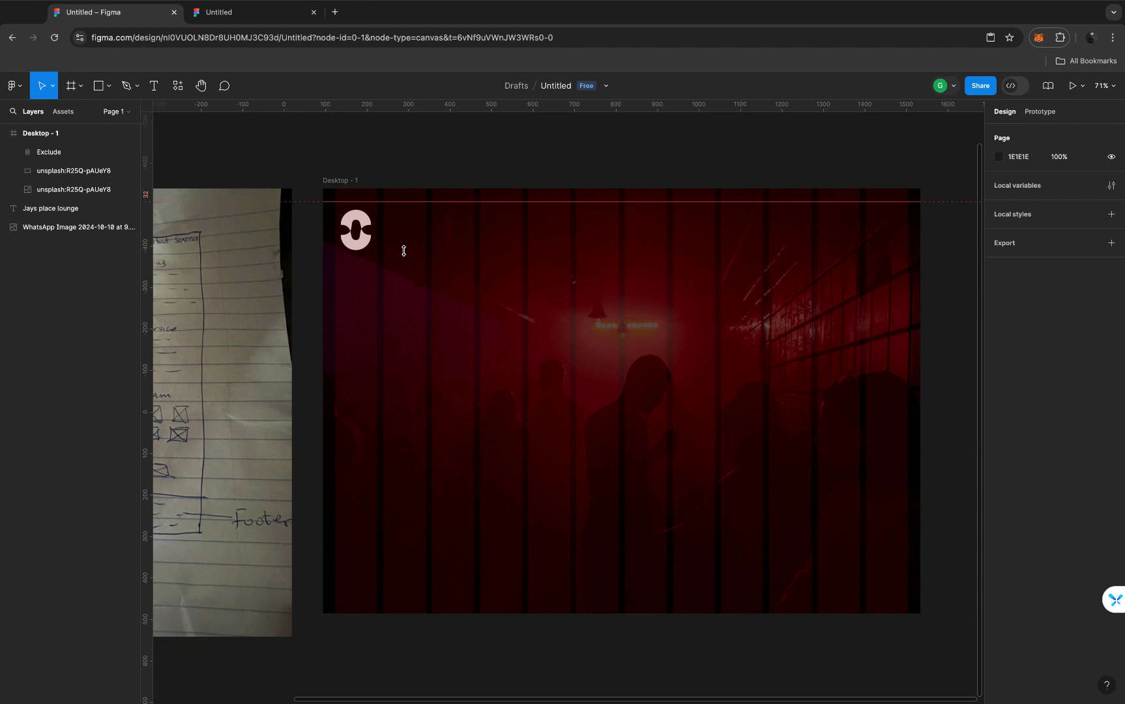
left_click_drag(363, 253, 361, 243)
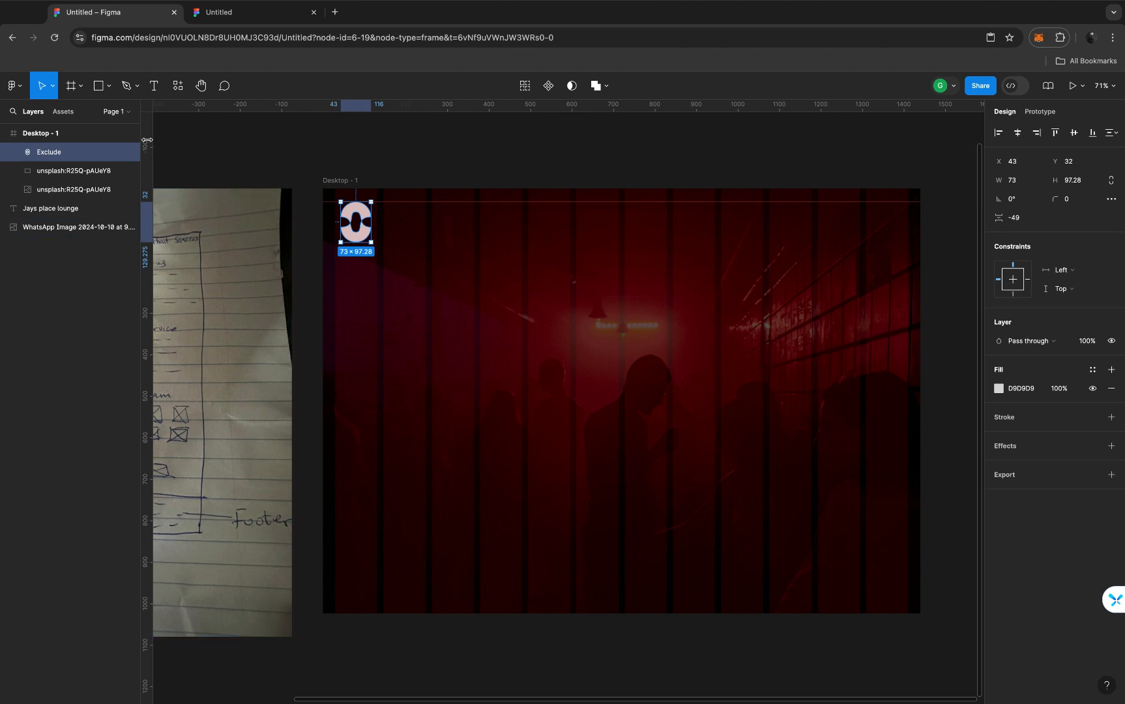
Rename the Exclude layer to LOGO and clear the selection
double_click(53, 156)
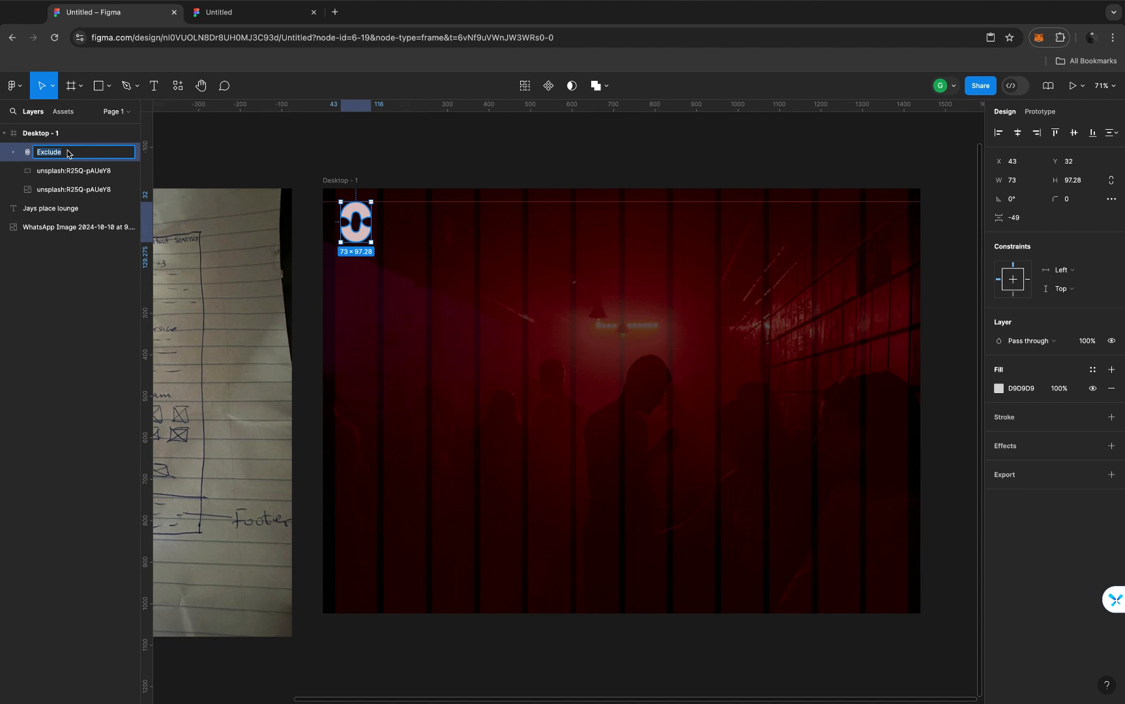
type("LOGO")
key("Return")
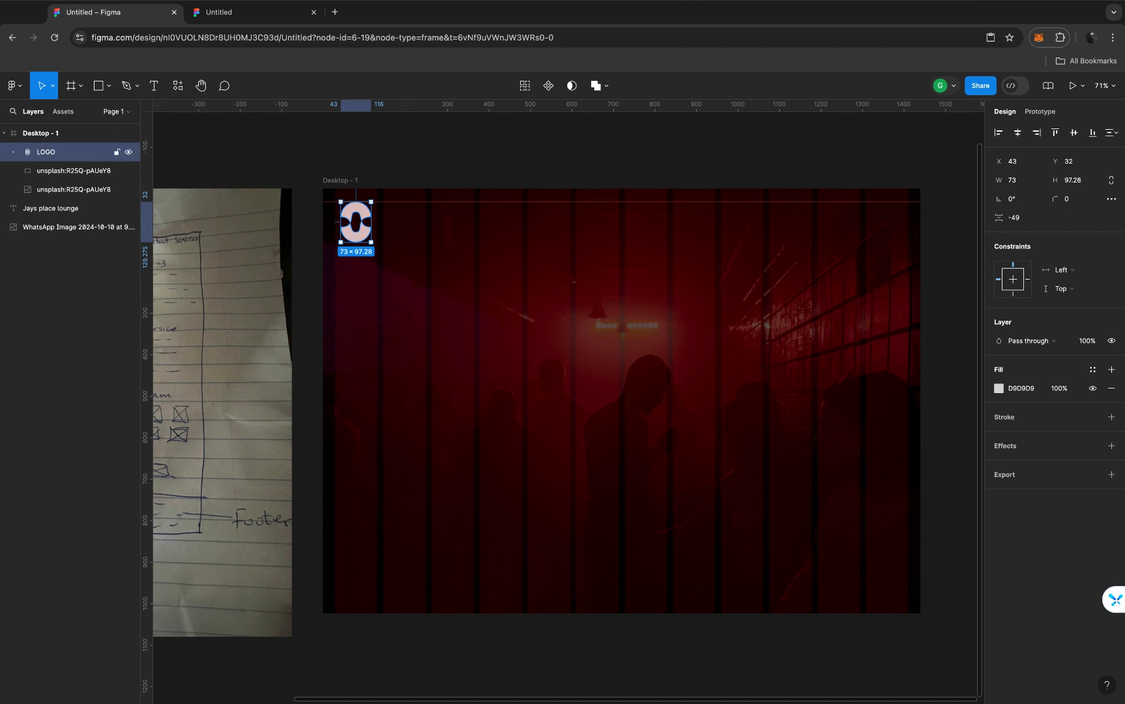
left_click(348, 159)
Check the wireframe's header and add the navigation text HOME near the frame's top at about X 719, Y 77
scroll(306, 233, "left", 7)
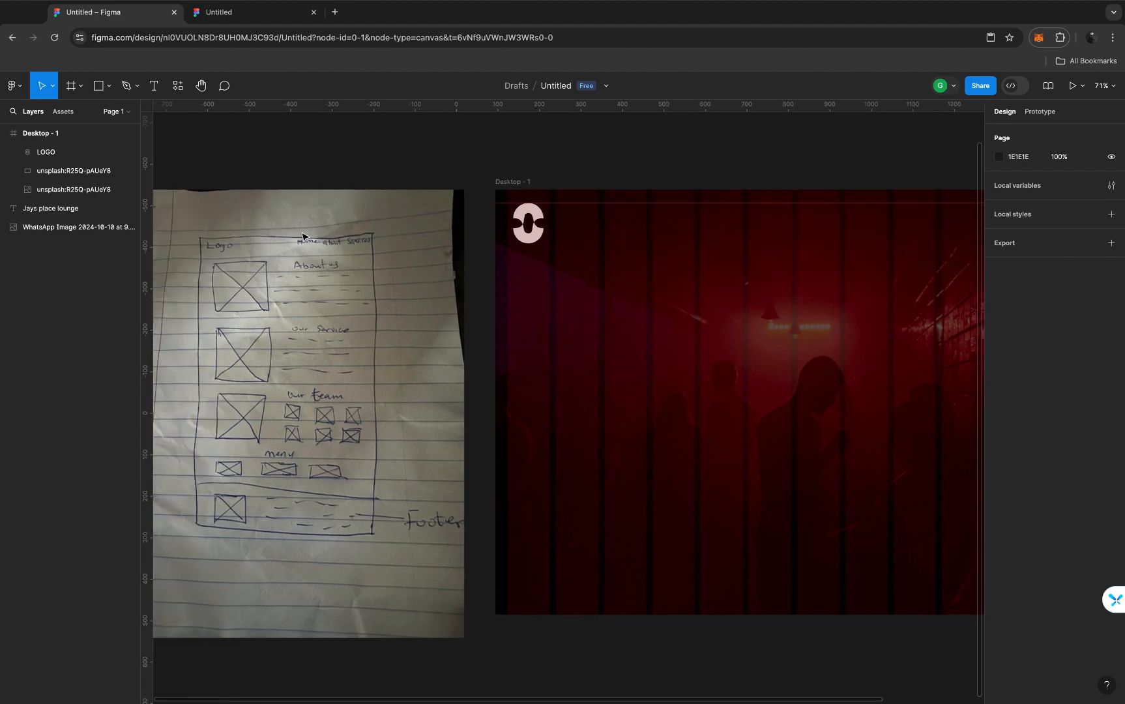
scroll(393, 246, "up", 5)
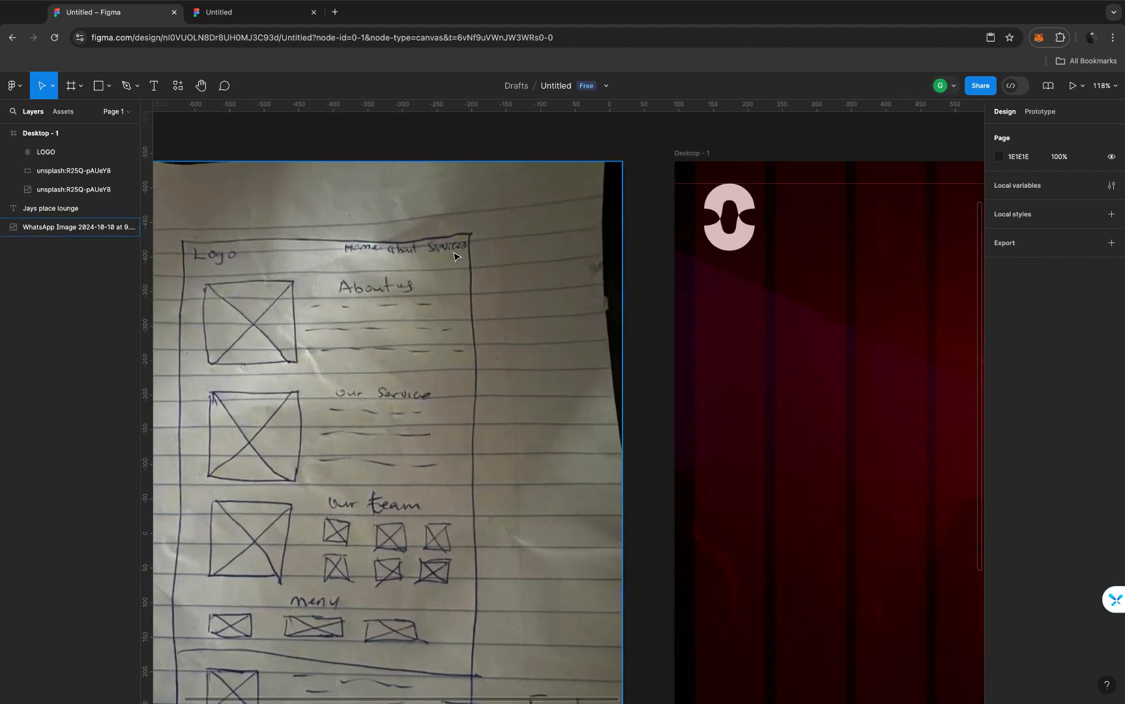
scroll(455, 254, "down", 5)
scroll(595, 250, "right", 5)
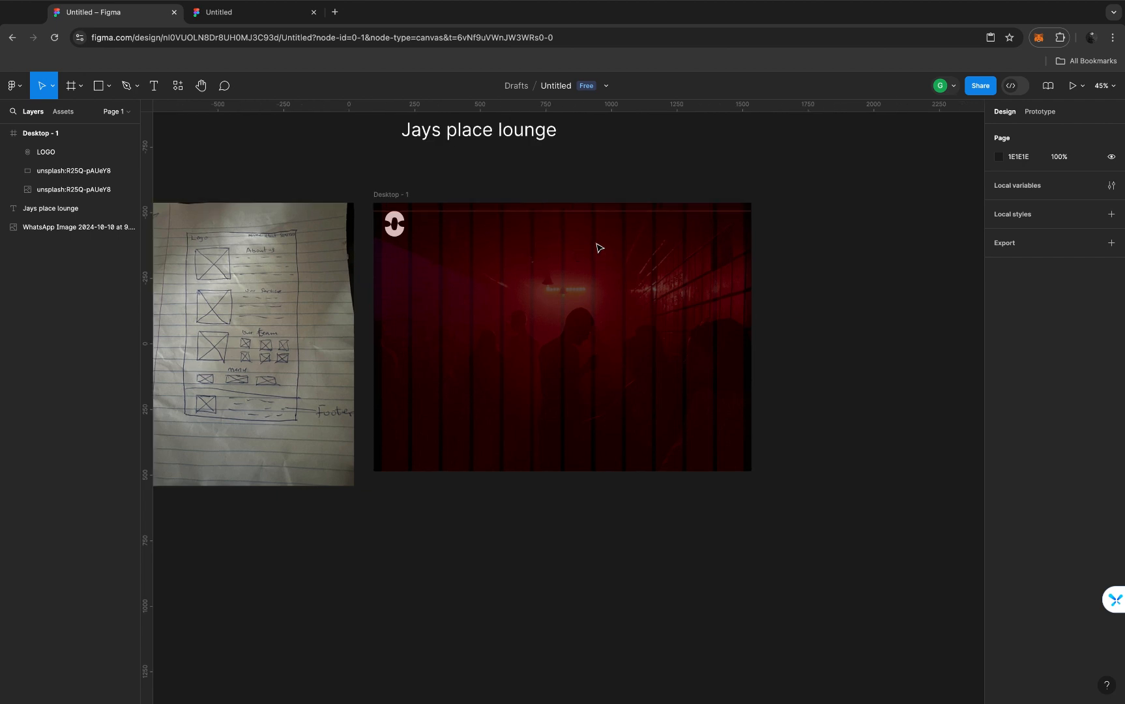
key("t")
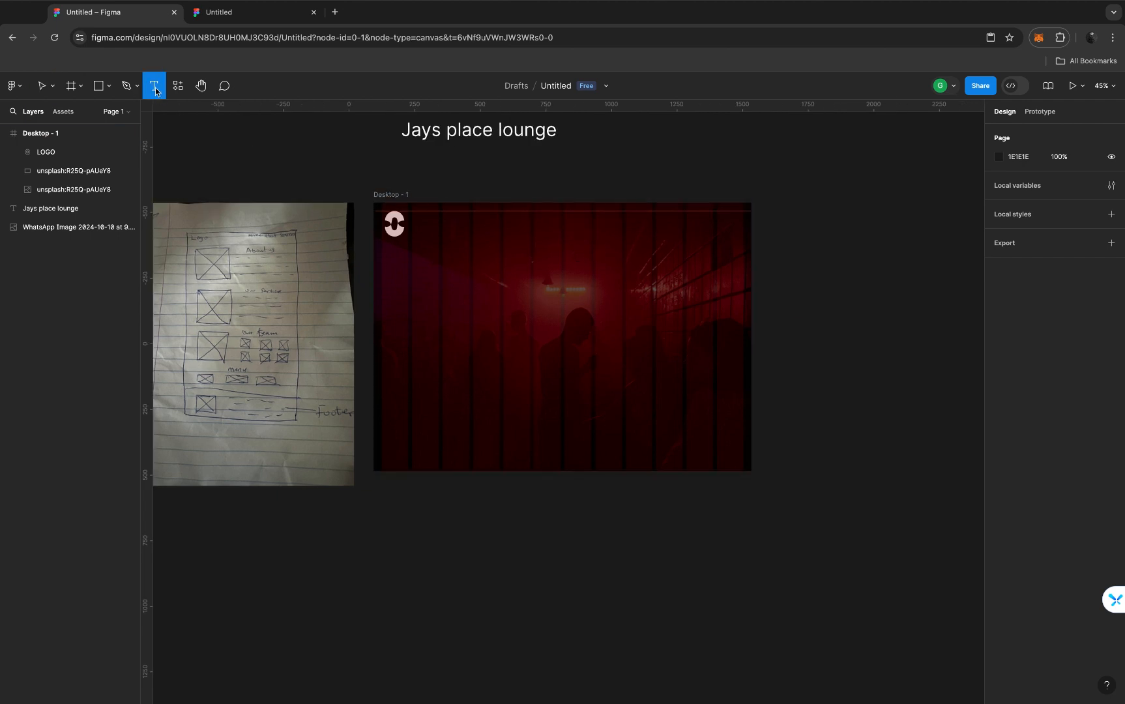
left_click(575, 223)
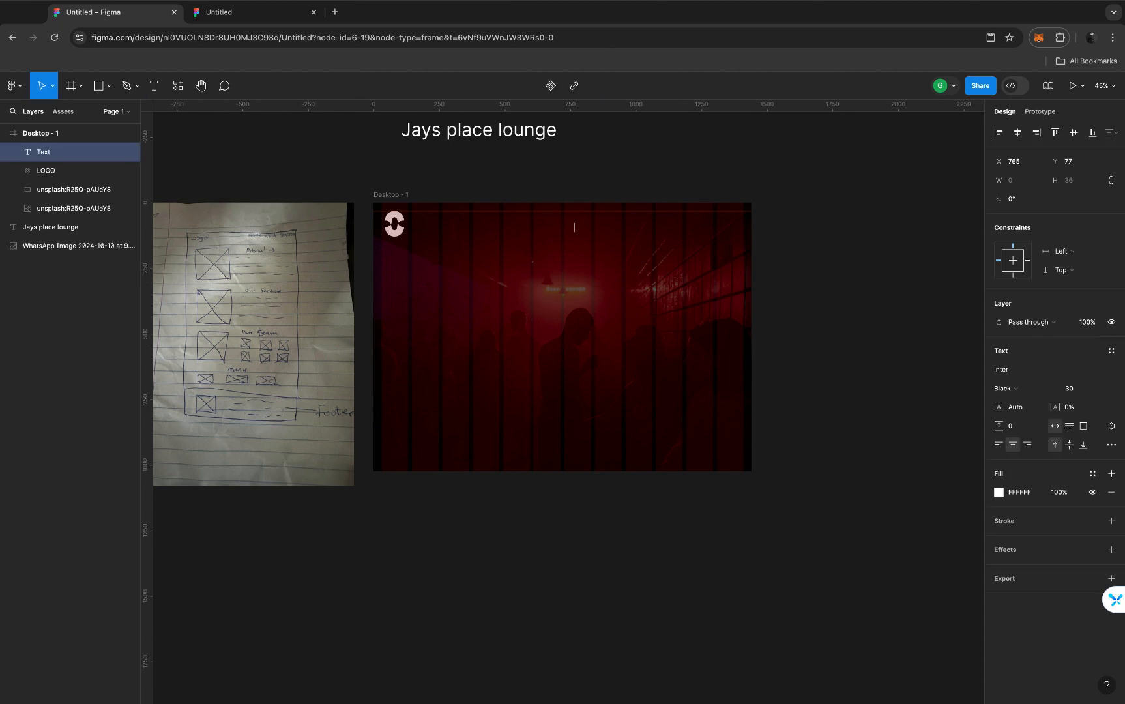
type("HOME")
key("Escape")
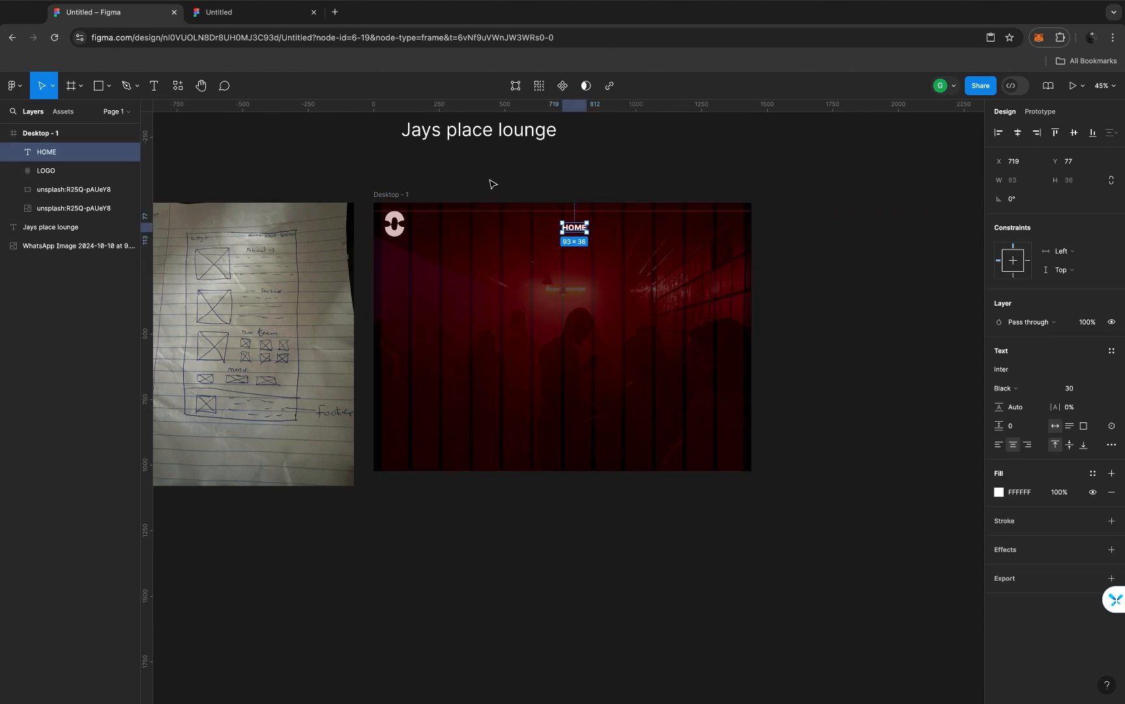
key("Escape")
Duplicate the HOME text to its right at about X 856, Y 77 and change the copy's wording to SERVICES
scroll(576, 230, "up", 5)
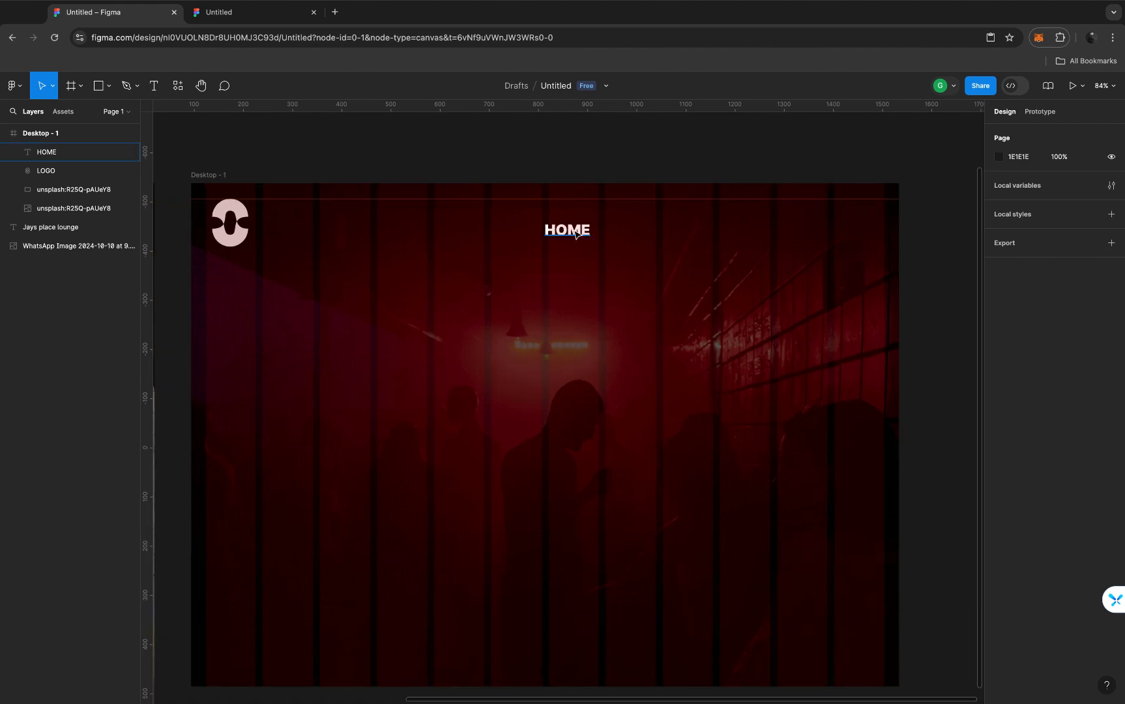
left_click(573, 232)
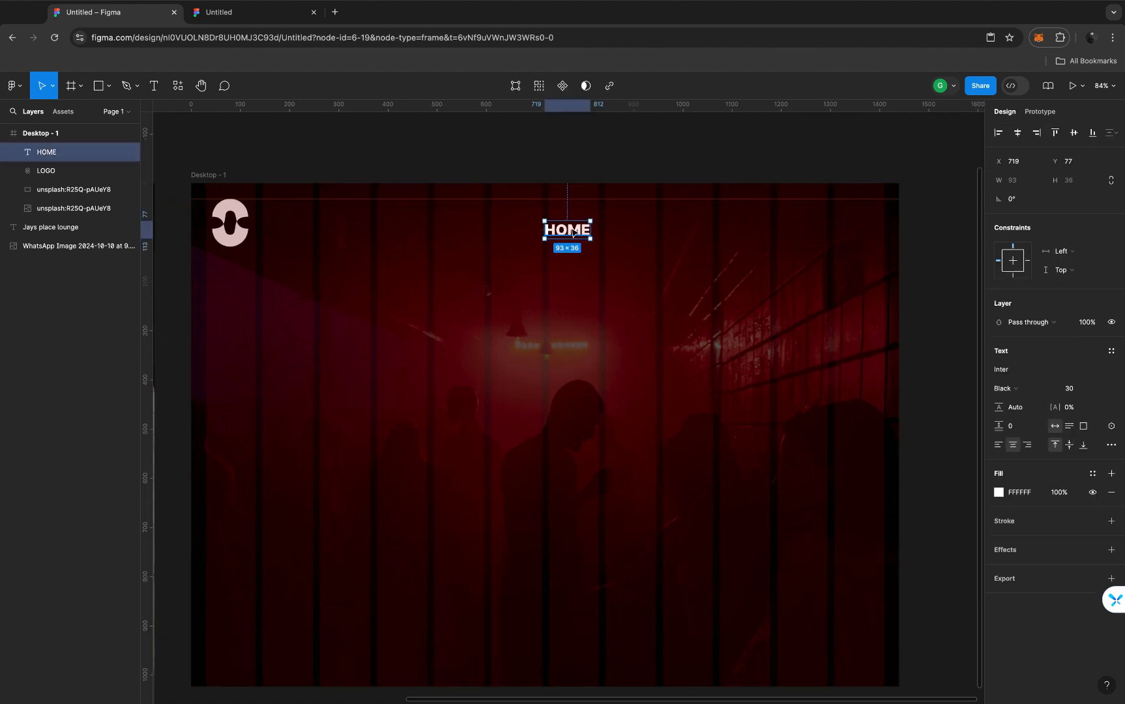
left_click_drag(572, 232, 640, 231)
double_click(639, 230)
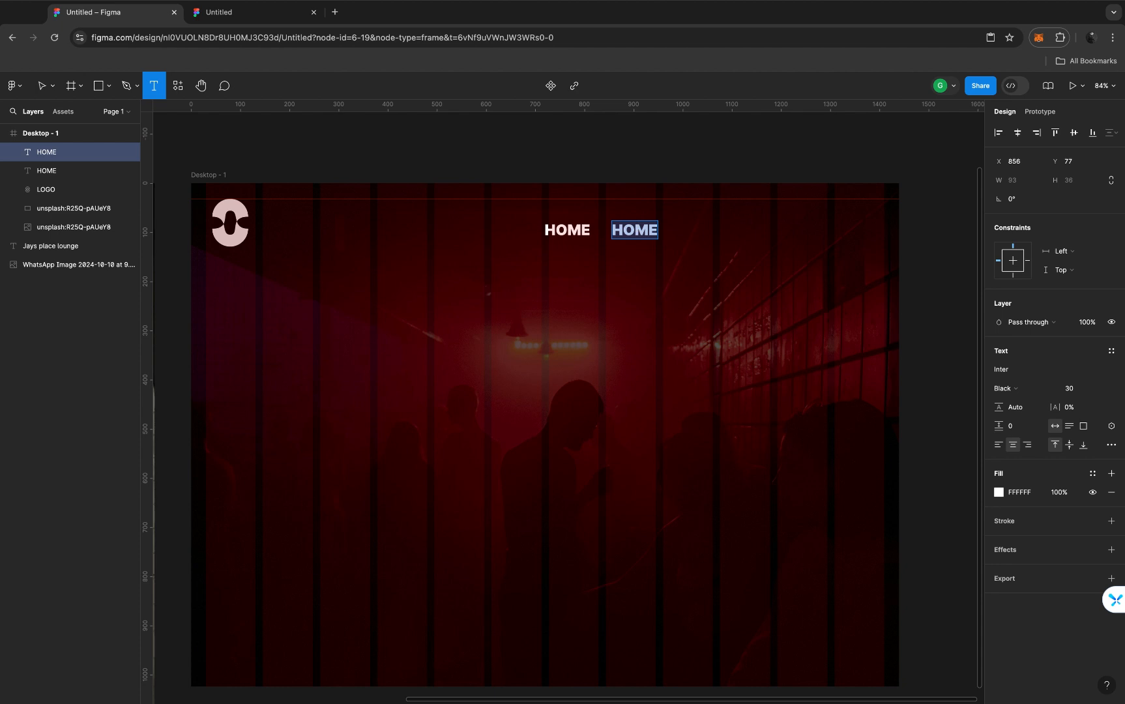
type("SERVICES")
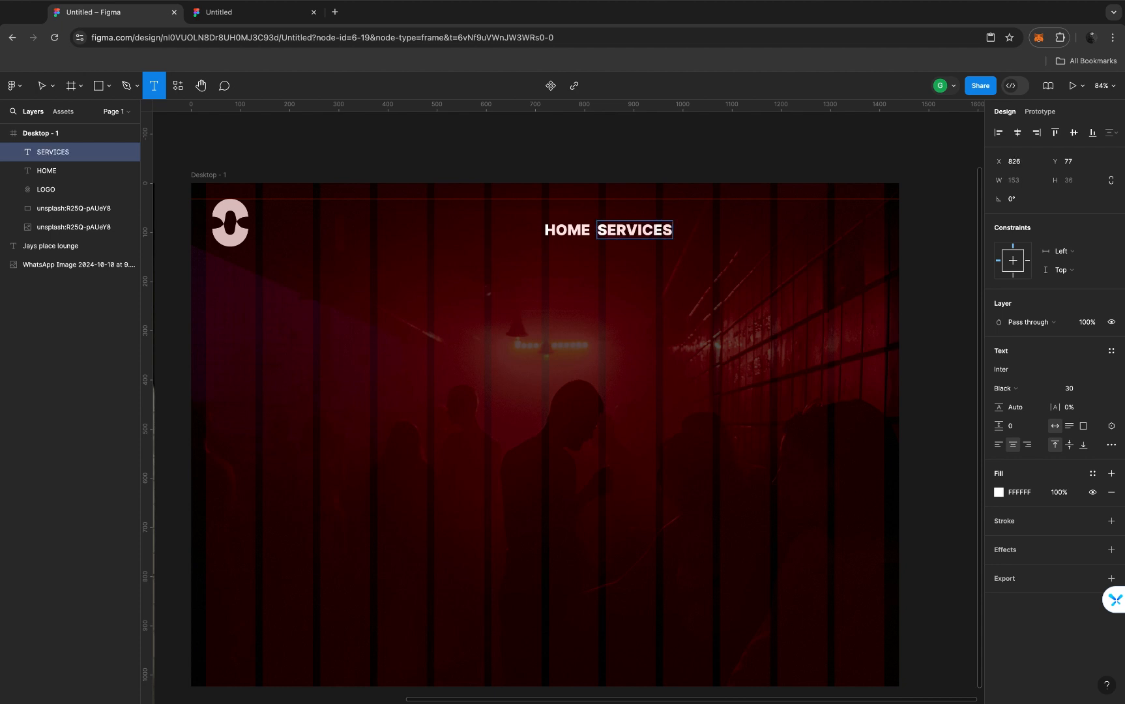
key("Escape")
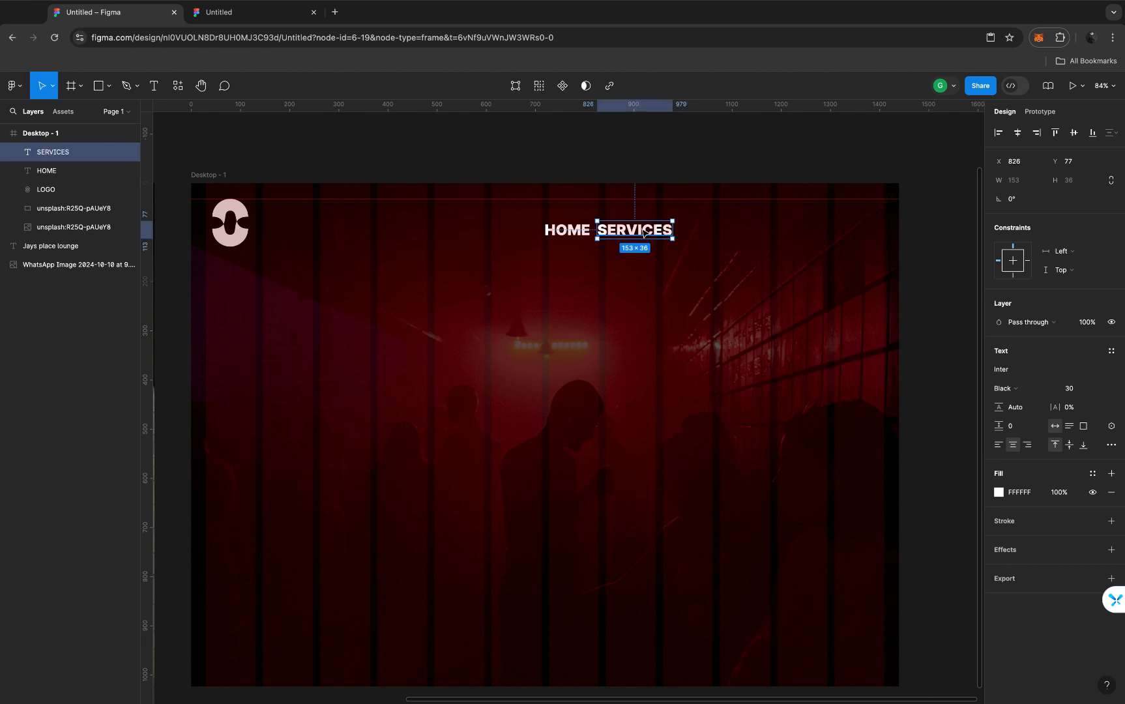
Duplicate the SERVICES text to its right at about X 1006, Y 77 and check the wireframe's header items
left_click_drag(644, 234, 733, 233)
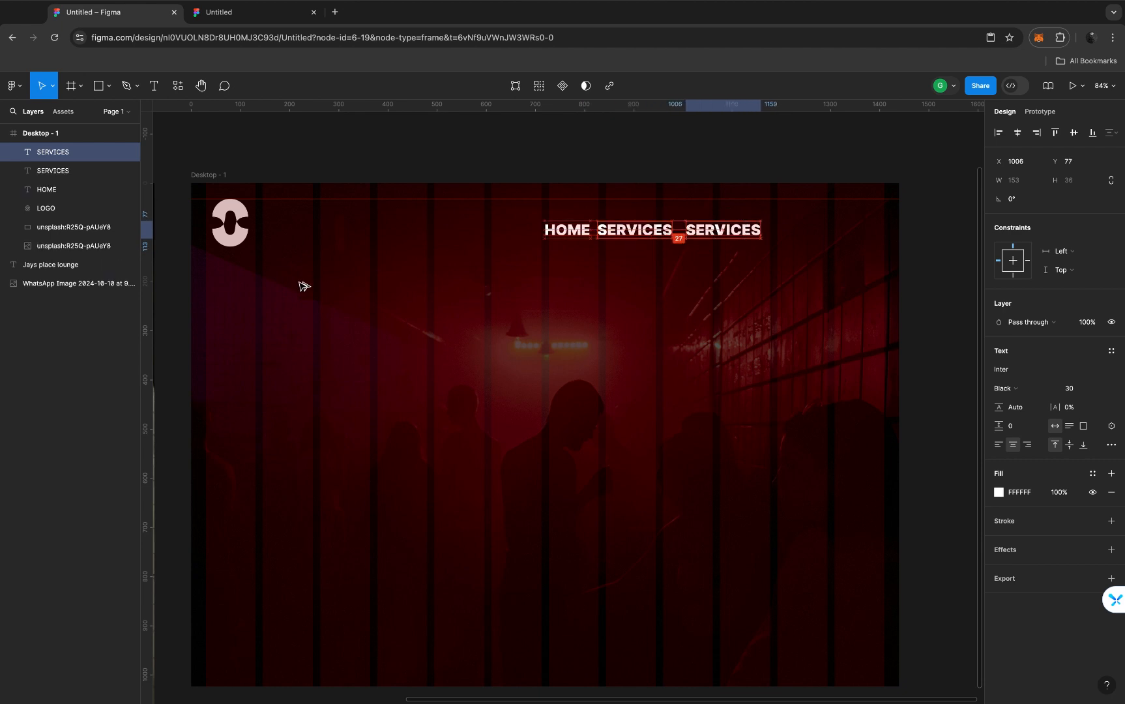
scroll(301, 285, "left", 5)
scroll(301, 285, "left", 3)
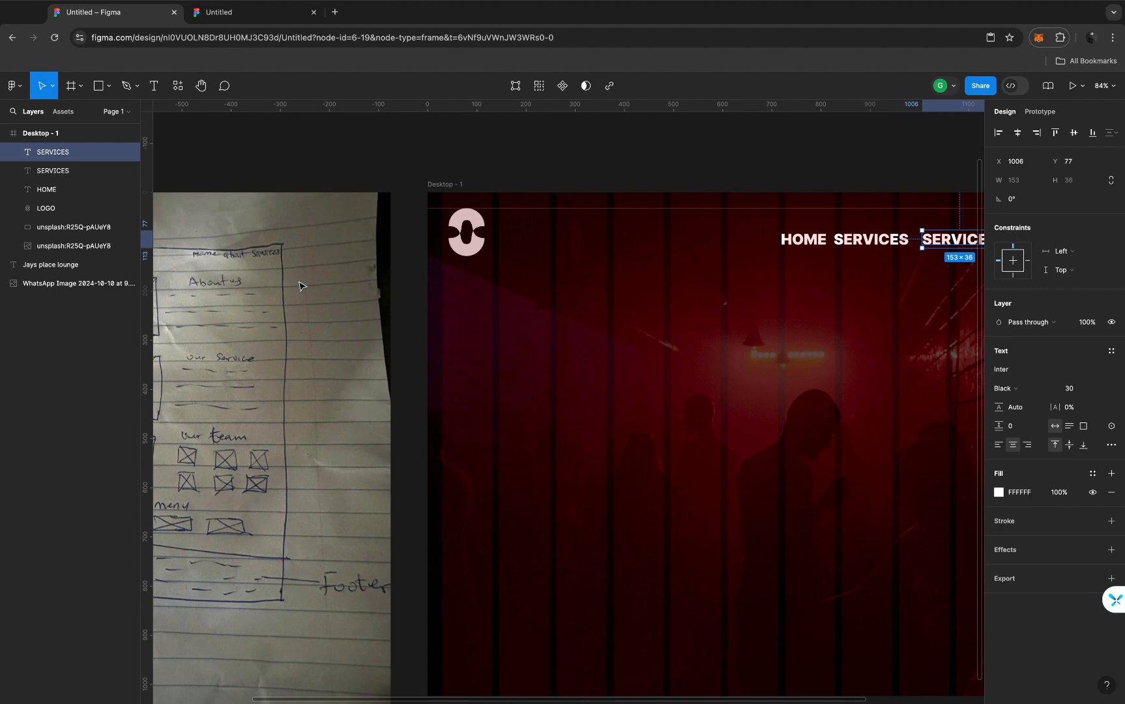
scroll(301, 285, "right", 10)
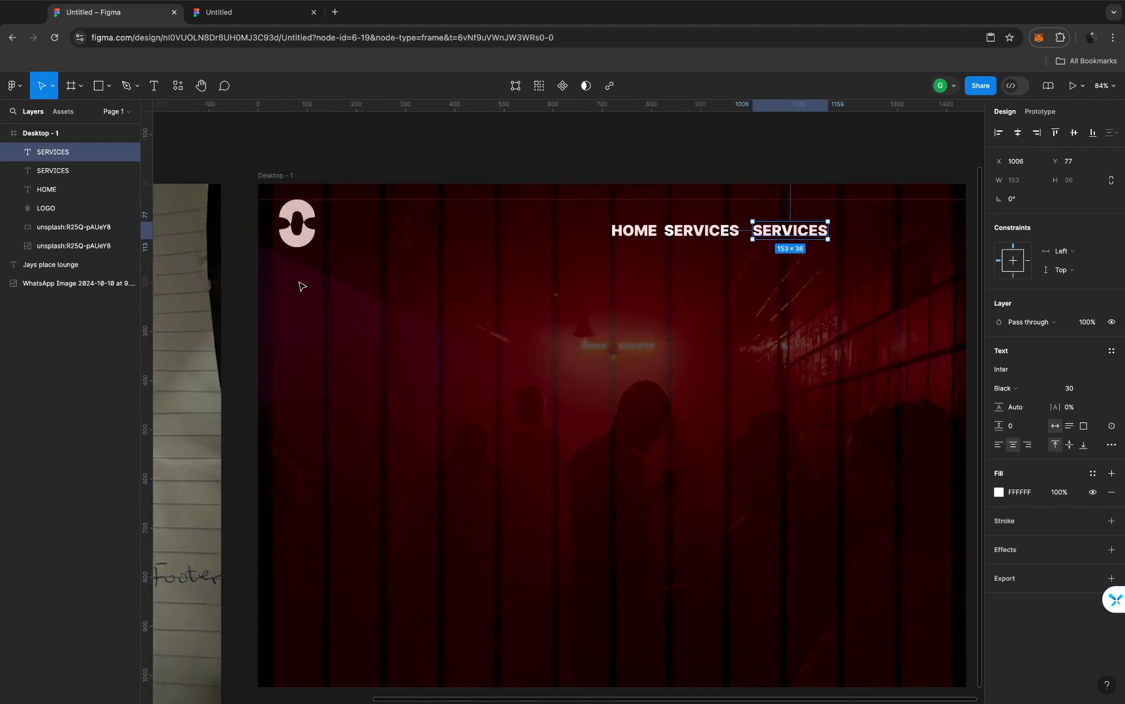
Replace the wording of the middle navigation text, next to HOME, with ABOUT US
double_click(644, 219)
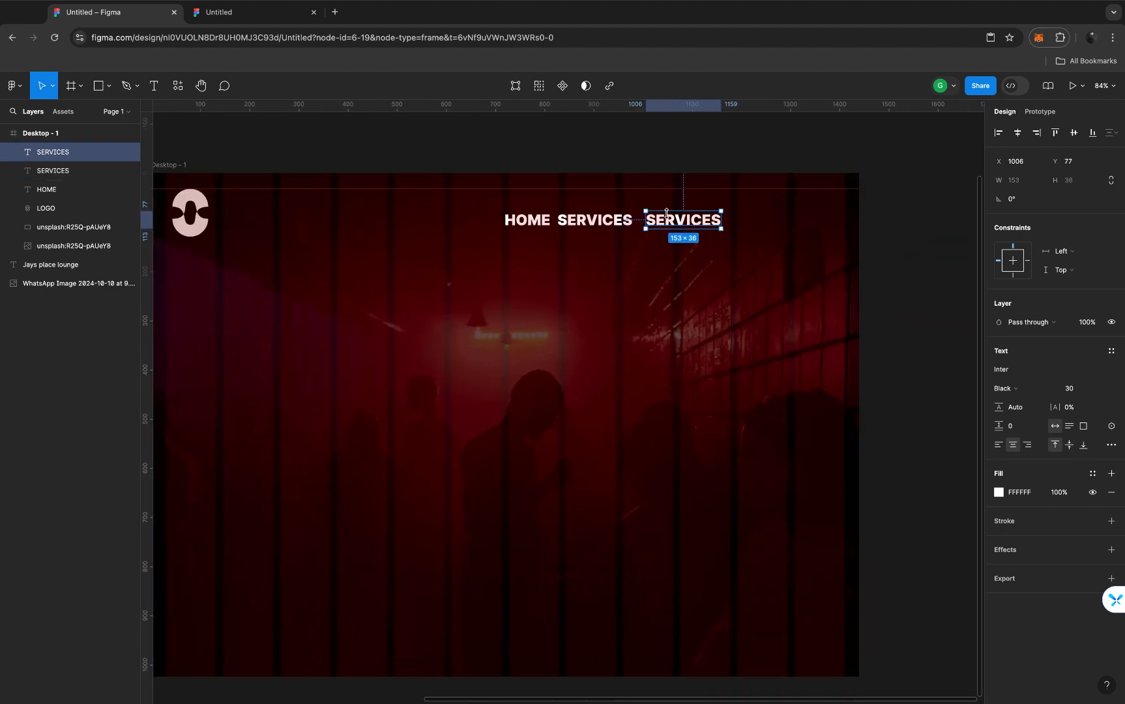
left_click(604, 224)
double_click(604, 223)
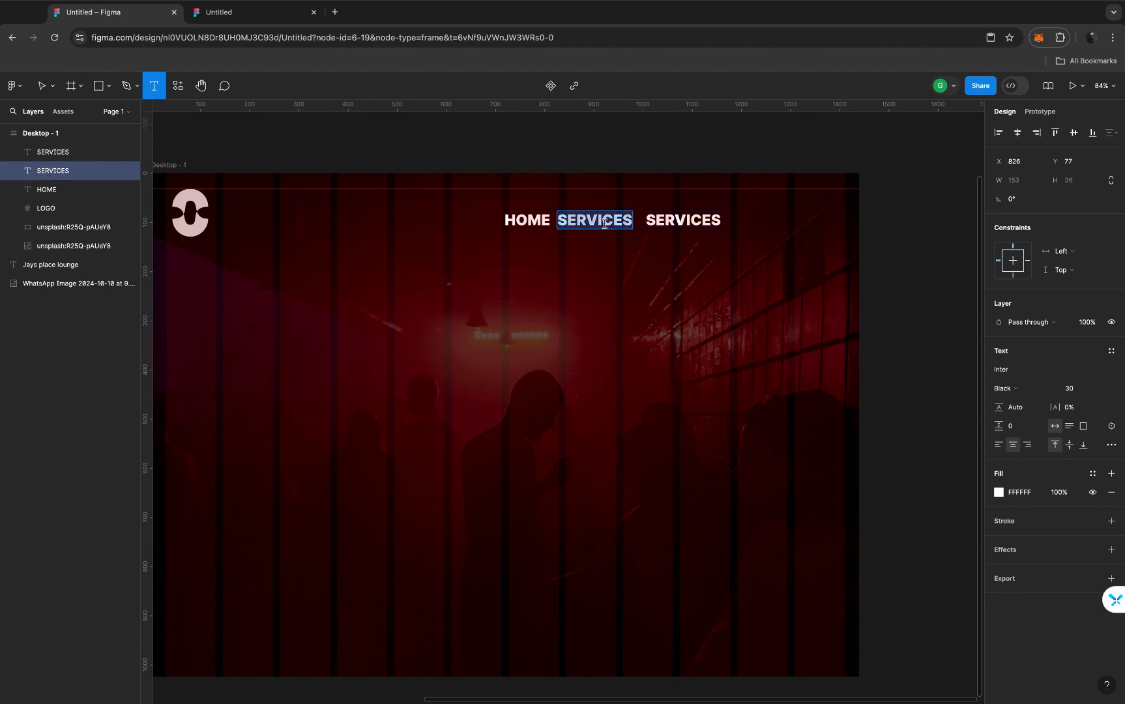
type("AB")
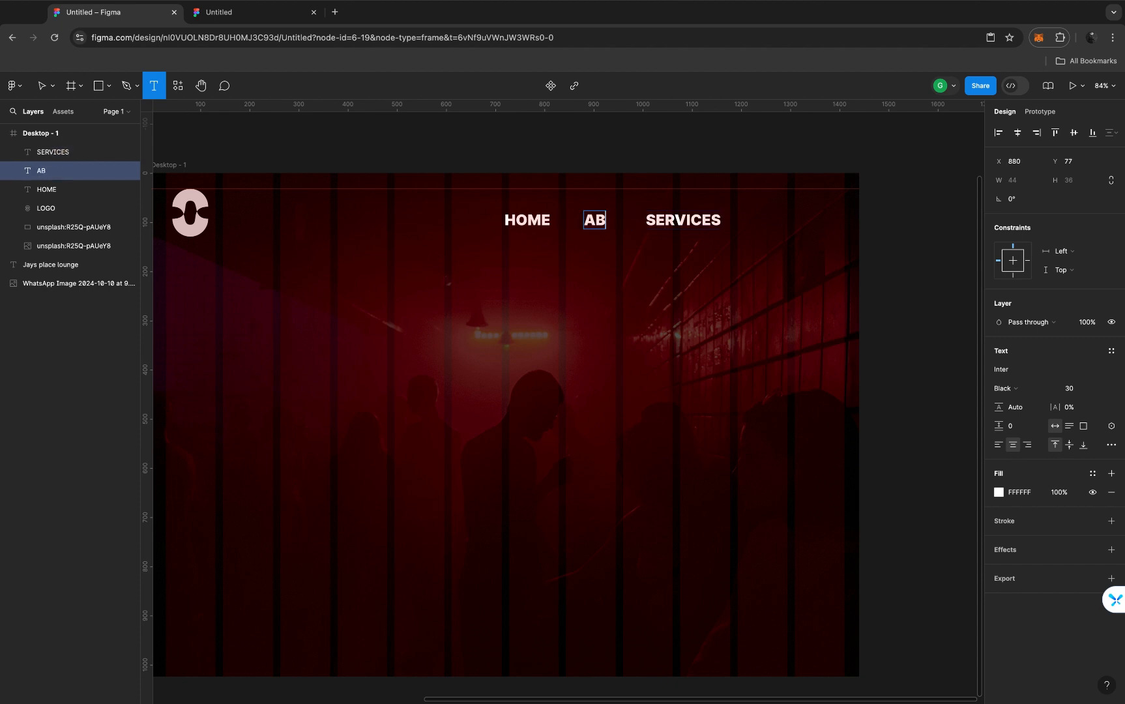
type("OUT")
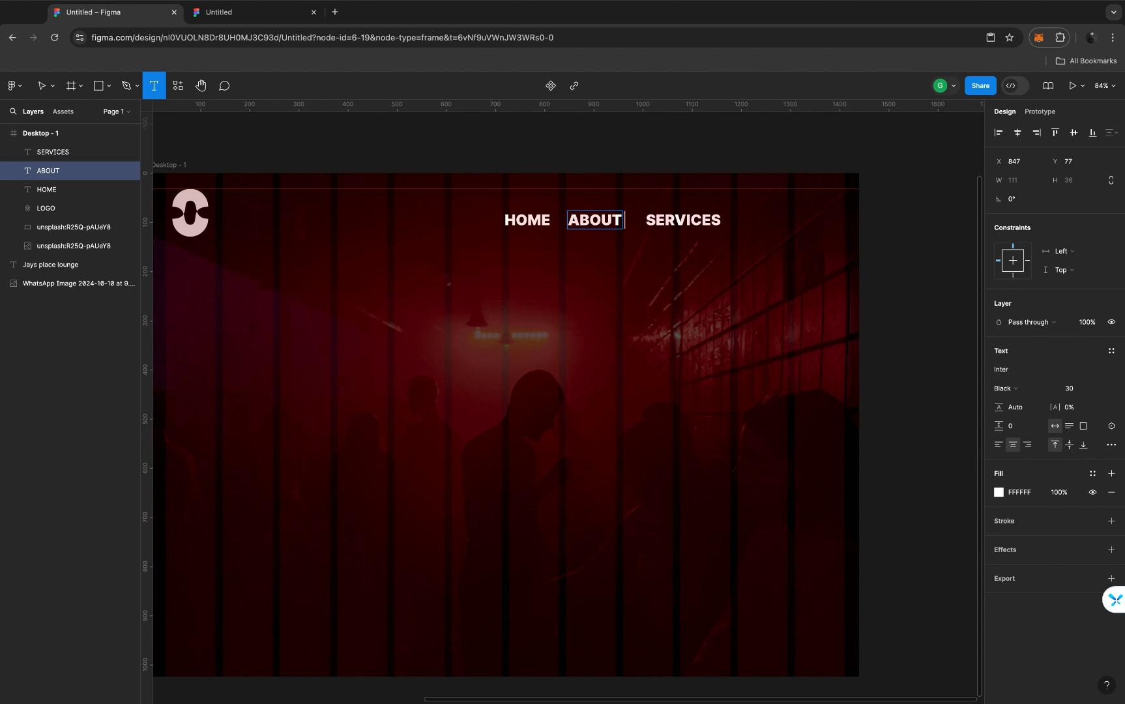
type(" US")
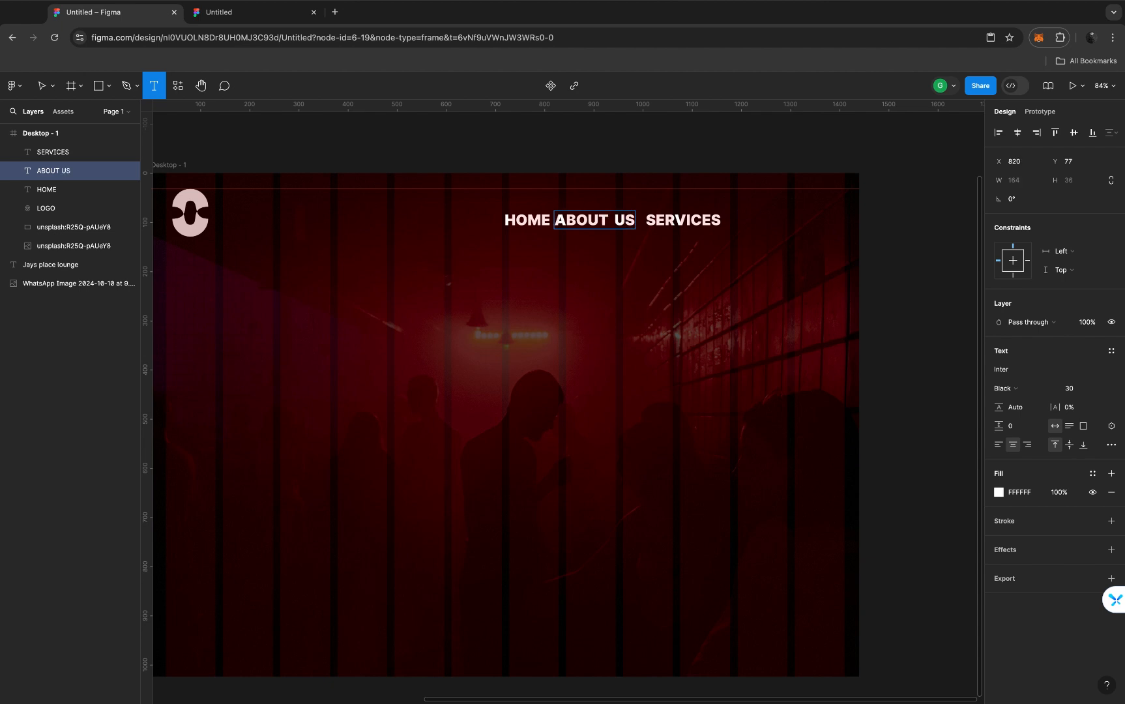
key("Escape")
Select the HOME, ABOUT US and SERVICES texts together and set their font size to 20
scroll(641, 233, "down", 5)
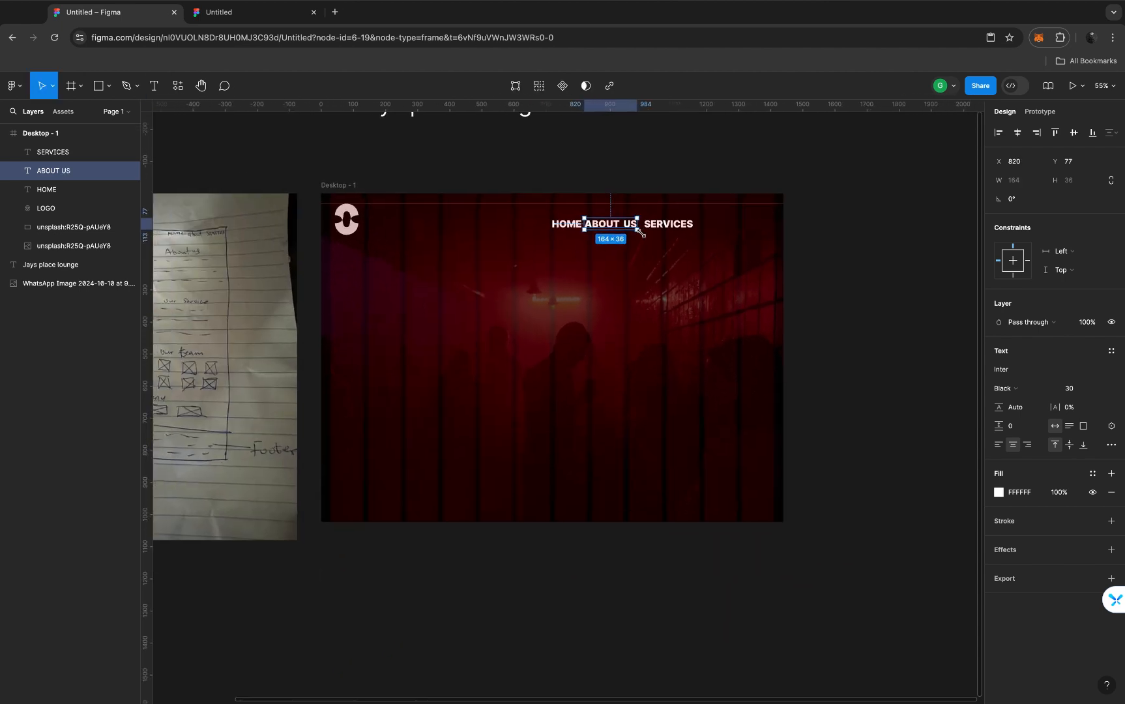
scroll(642, 232, "down", 3)
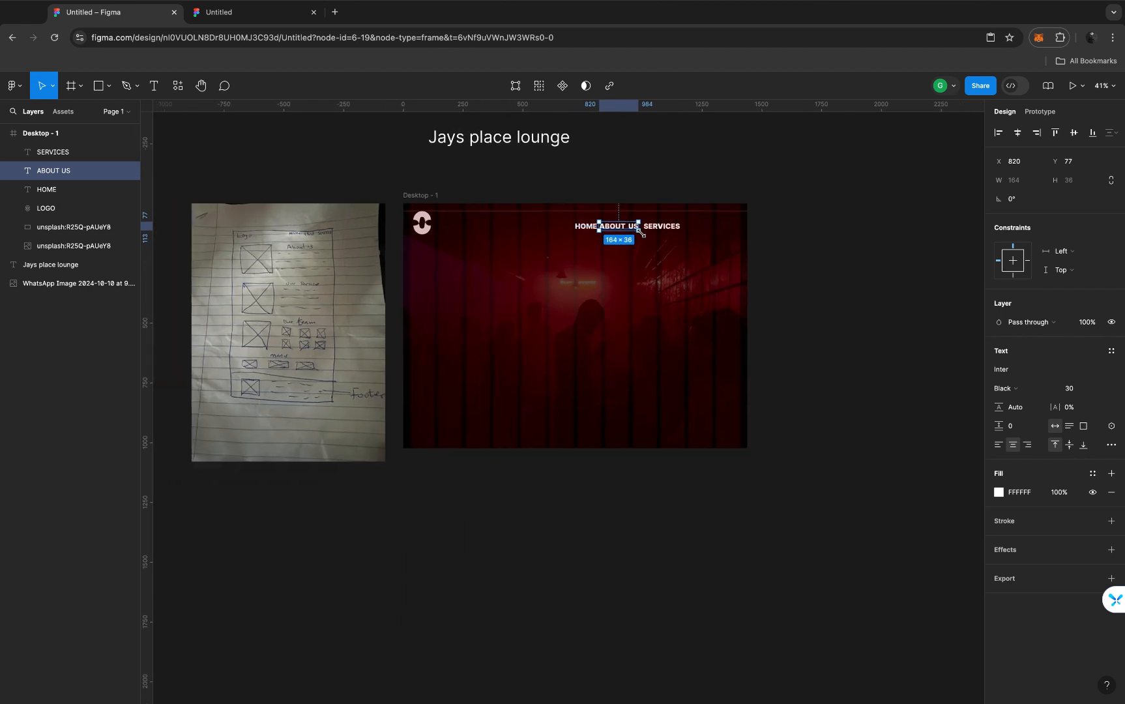
scroll(642, 232, "up", 5)
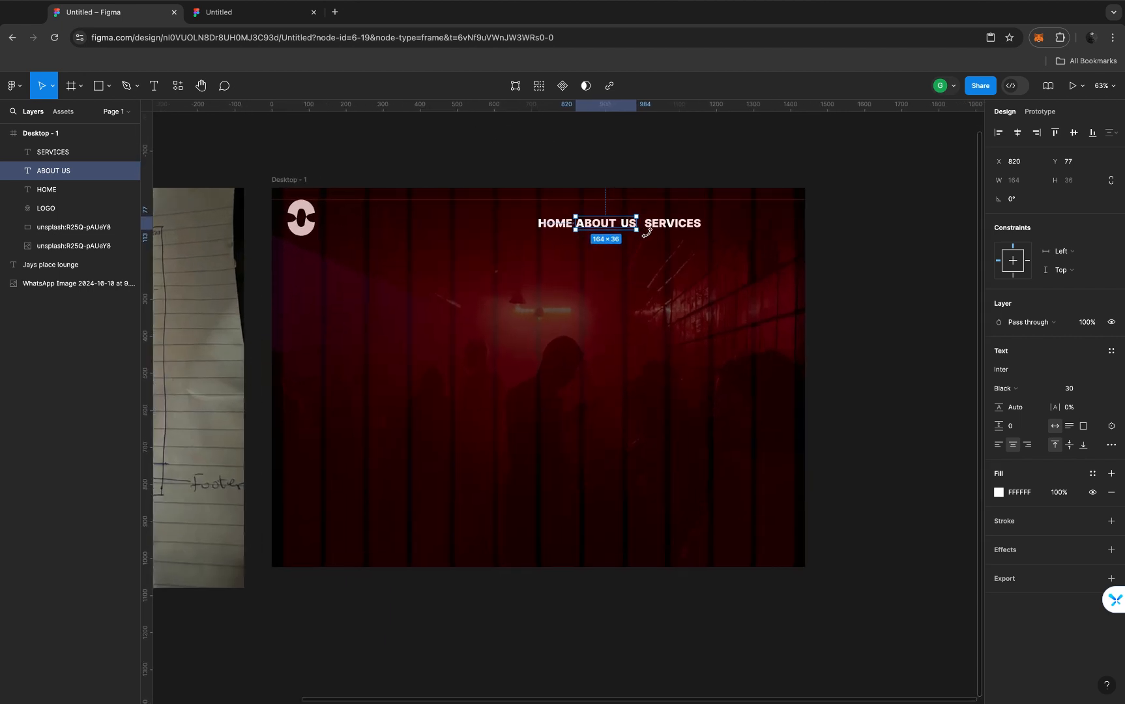
left_click(667, 226)
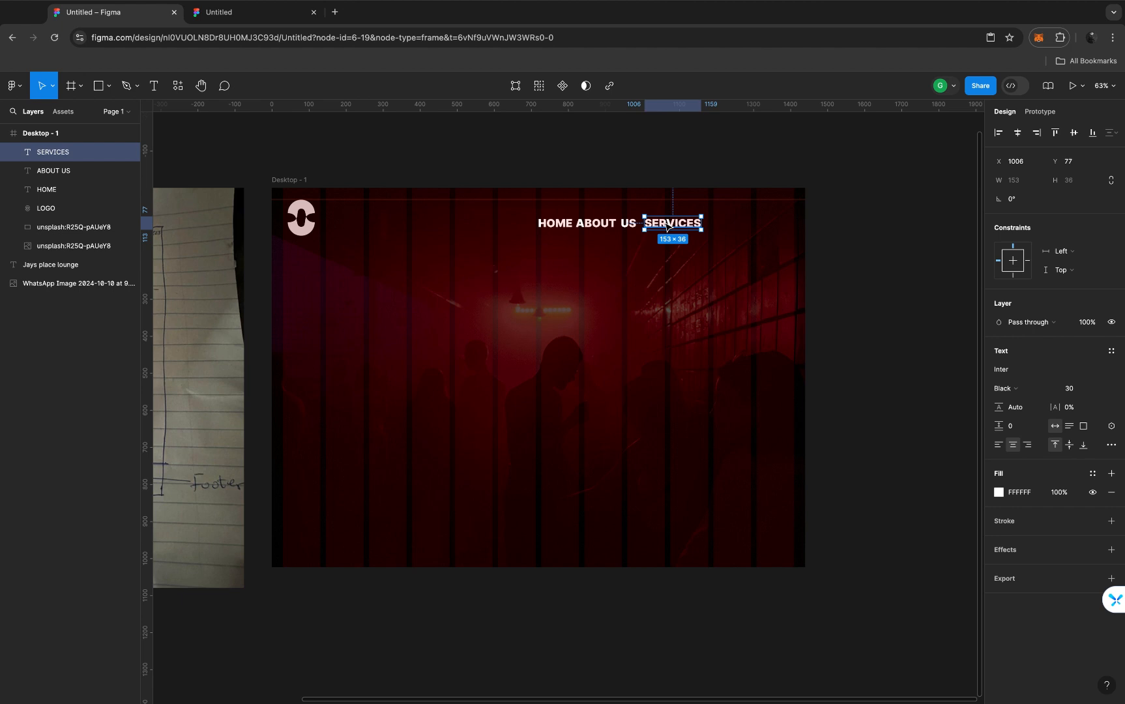
left_click(609, 226, "shift")
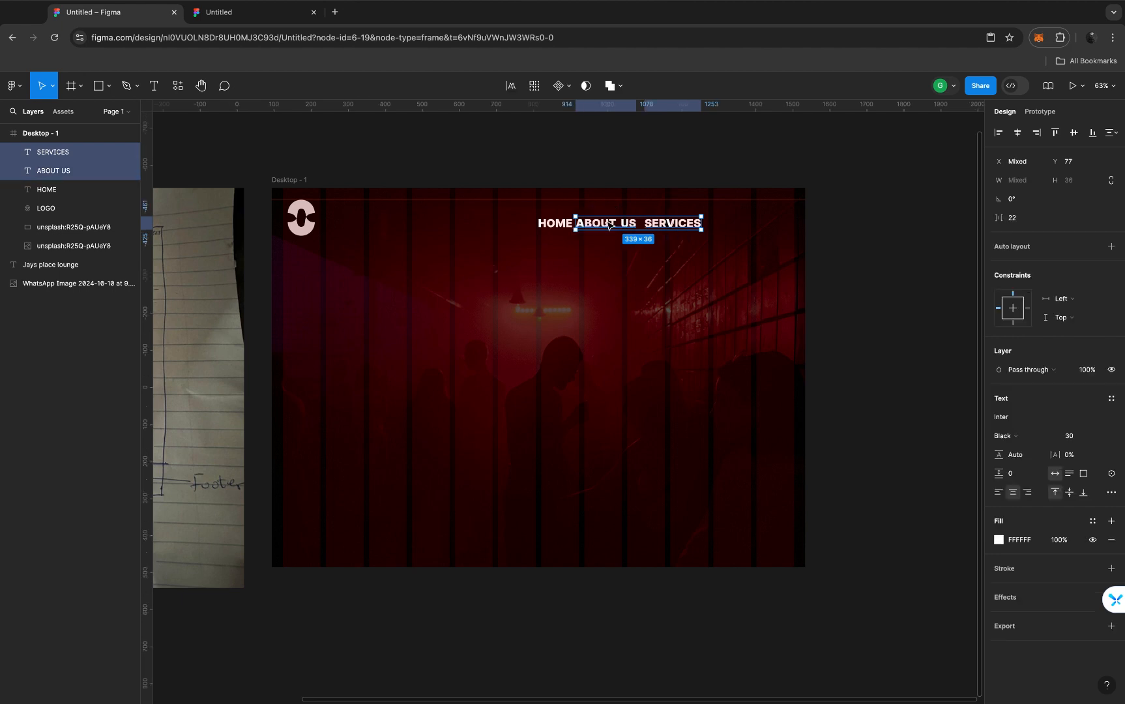
left_click(561, 226, "shift")
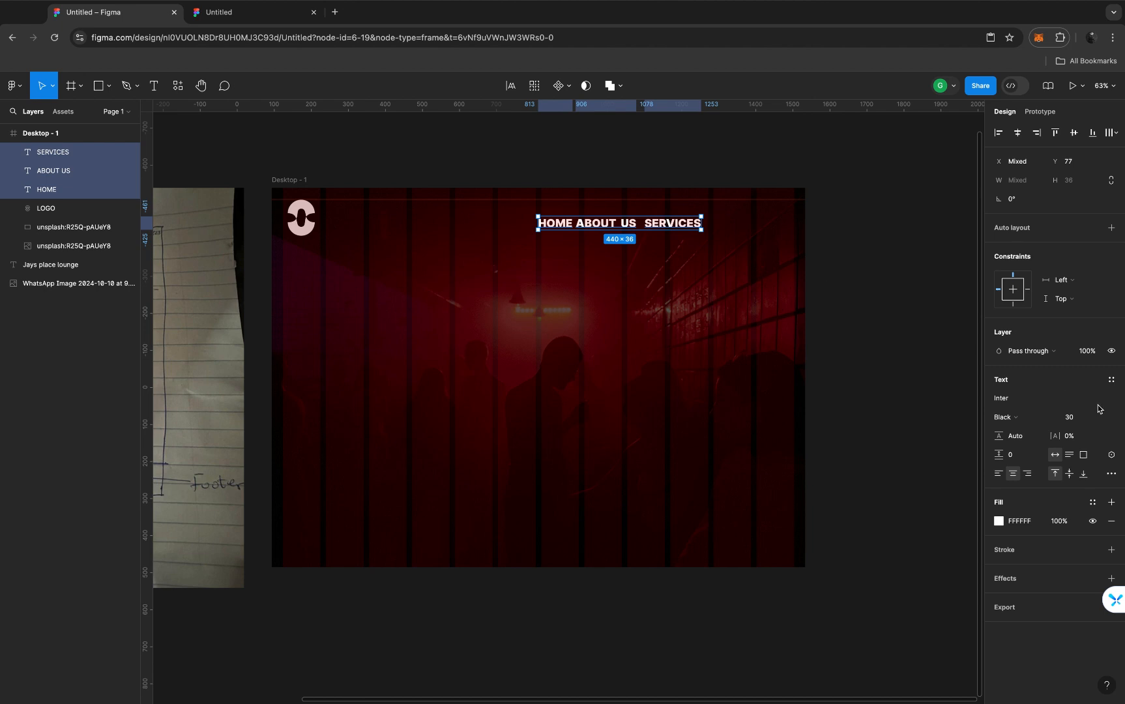
left_click(1078, 420)
type("20")
key("Return")
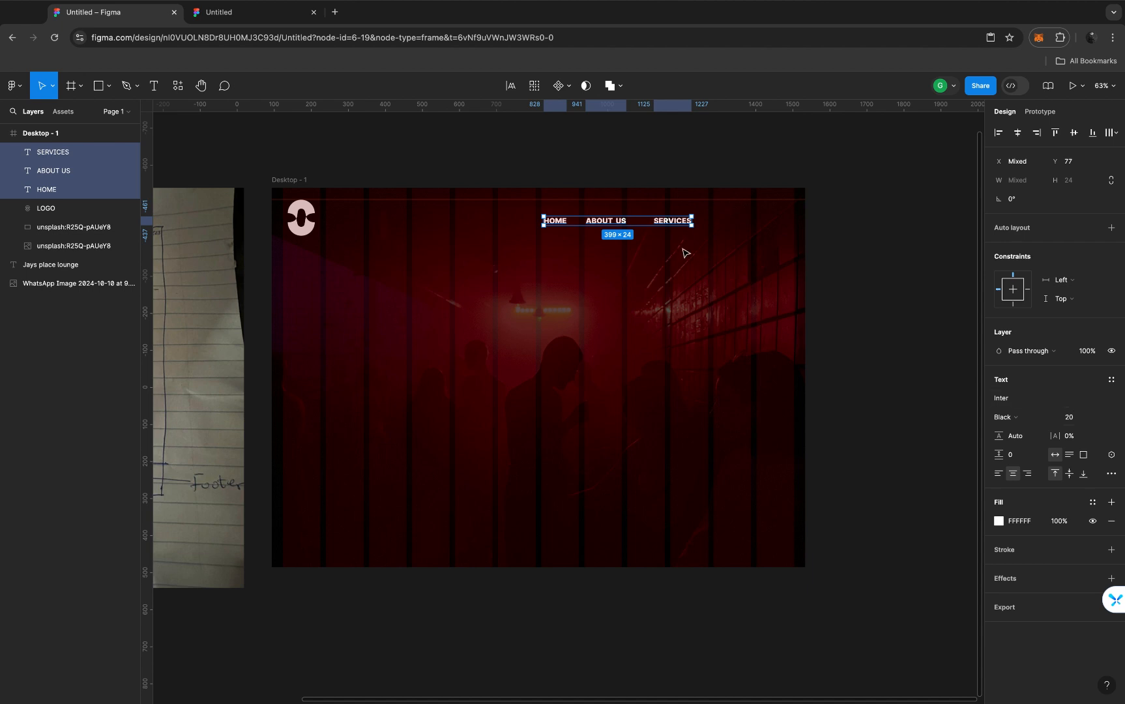
Try to even out the three selected navigation texts with Distribute vertical spacing
scroll(566, 218, "up", 10)
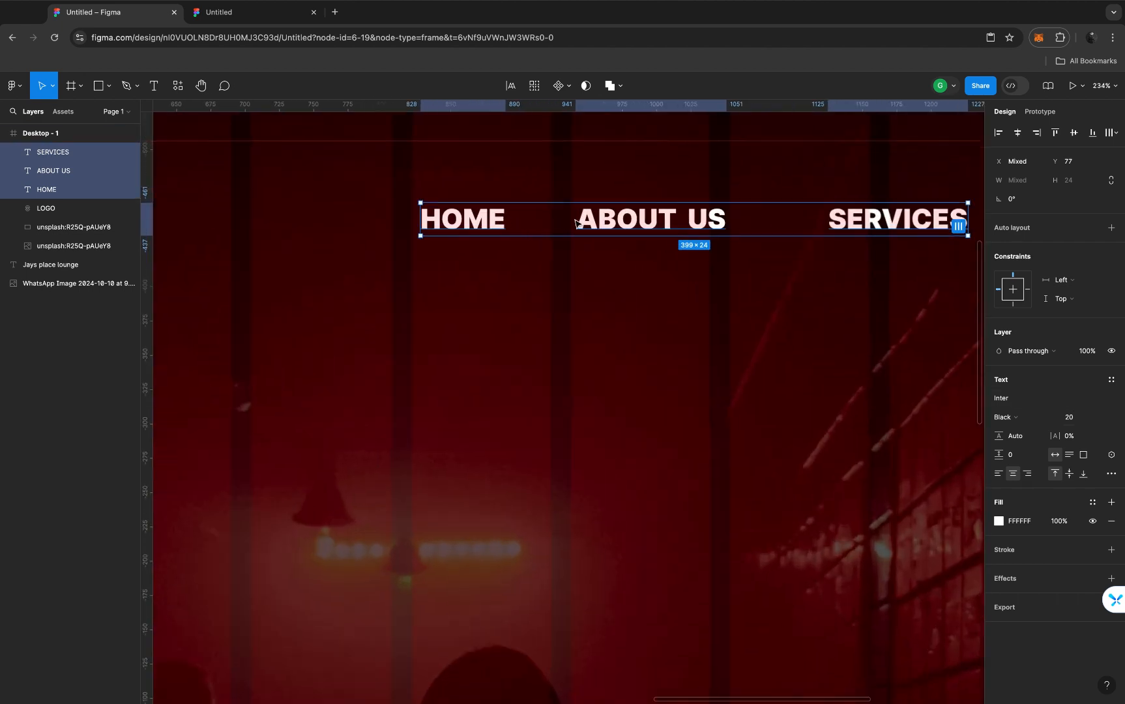
scroll(575, 223, "up", 3)
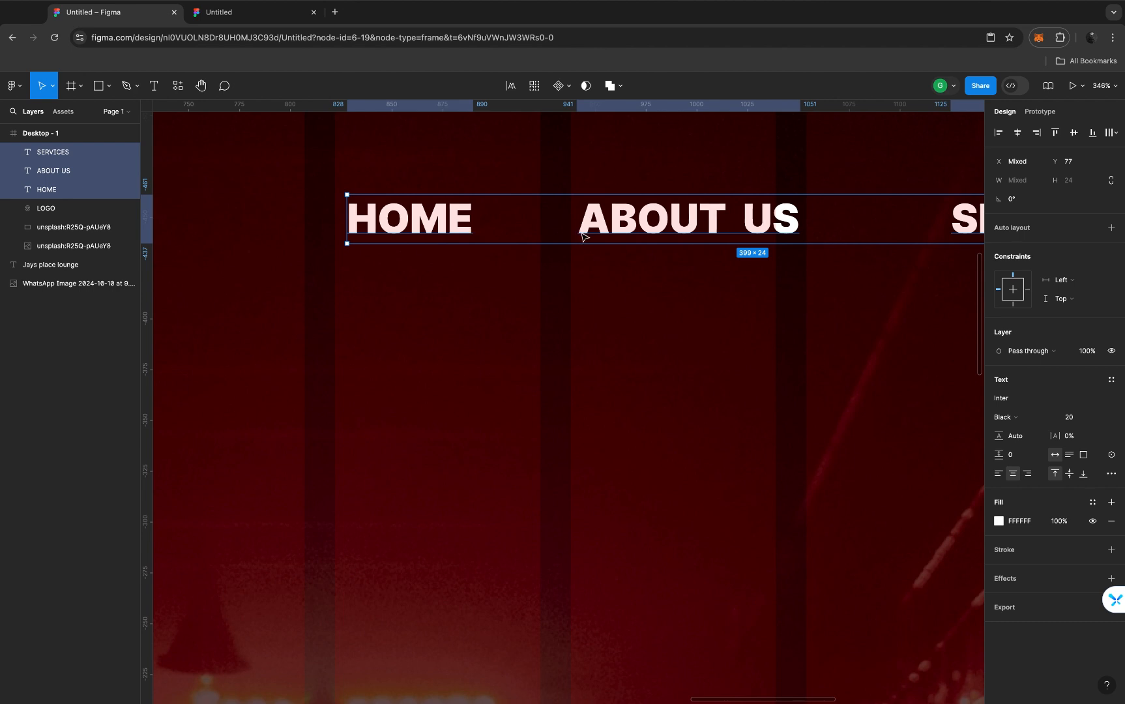
scroll(583, 237, "right", 5)
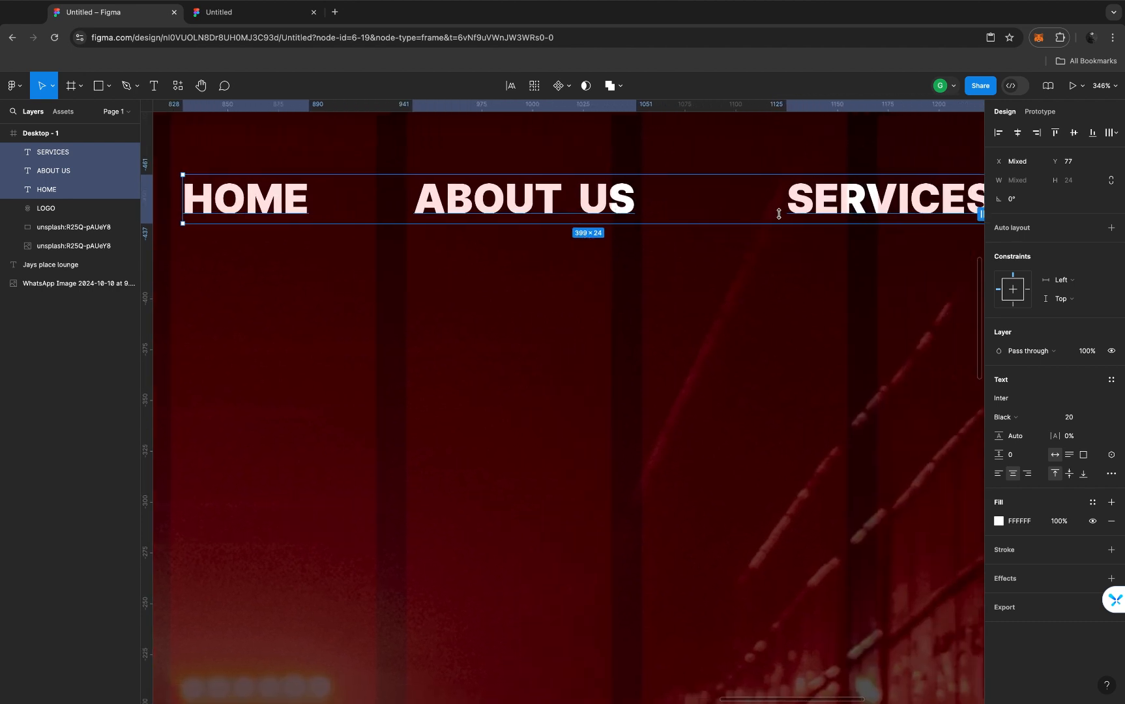
scroll(779, 215, "down", 5)
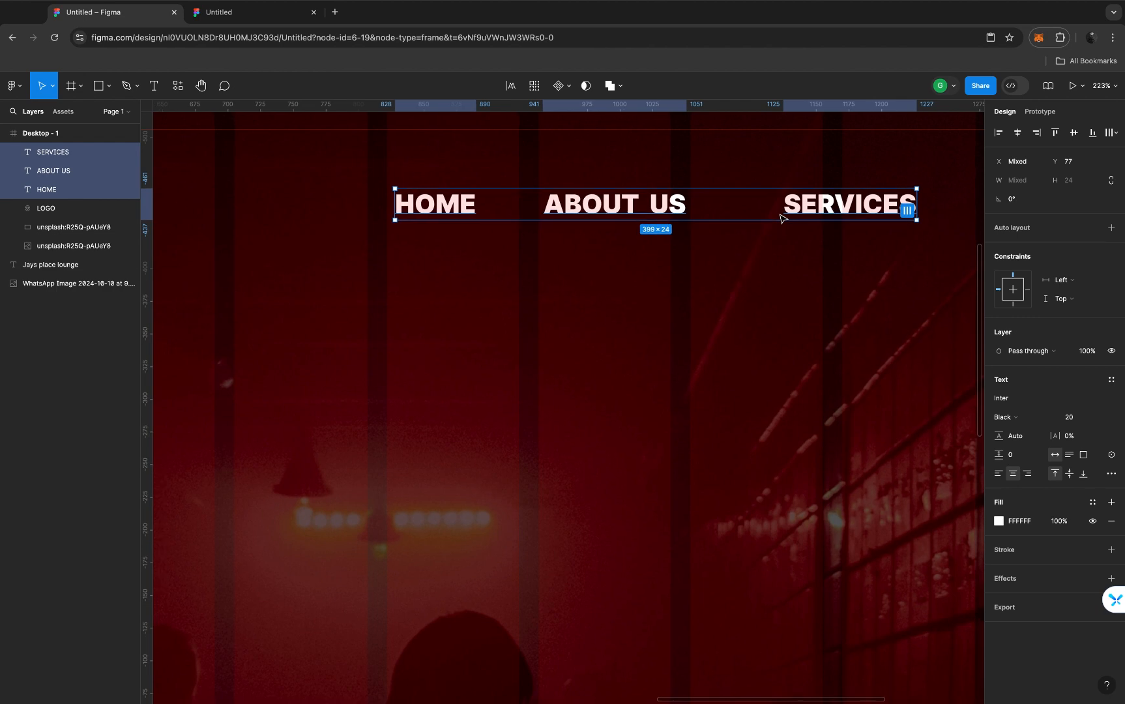
scroll(779, 215, "down", 3)
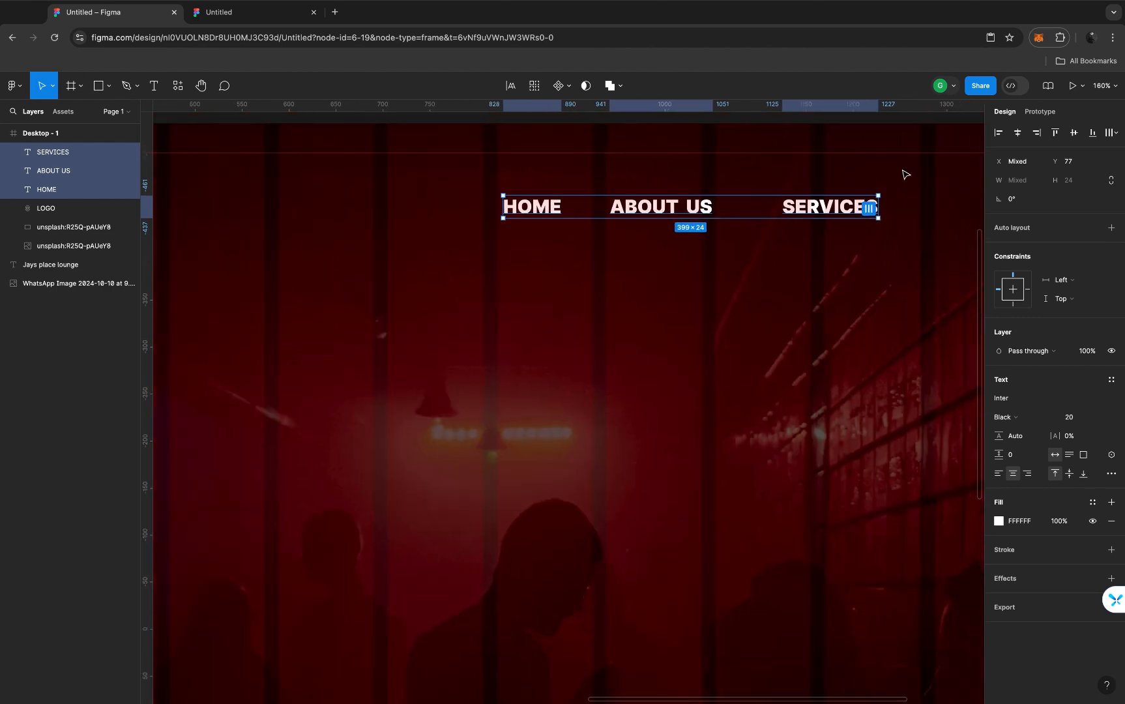
left_click(1117, 134)
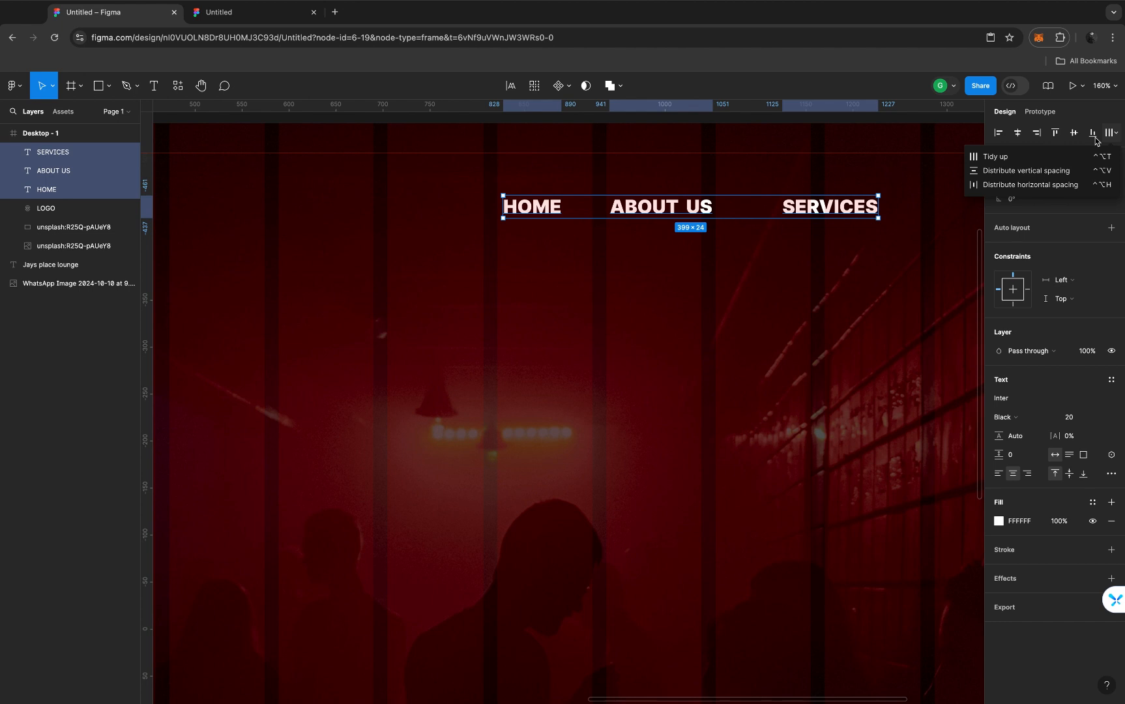
left_click(1007, 171)
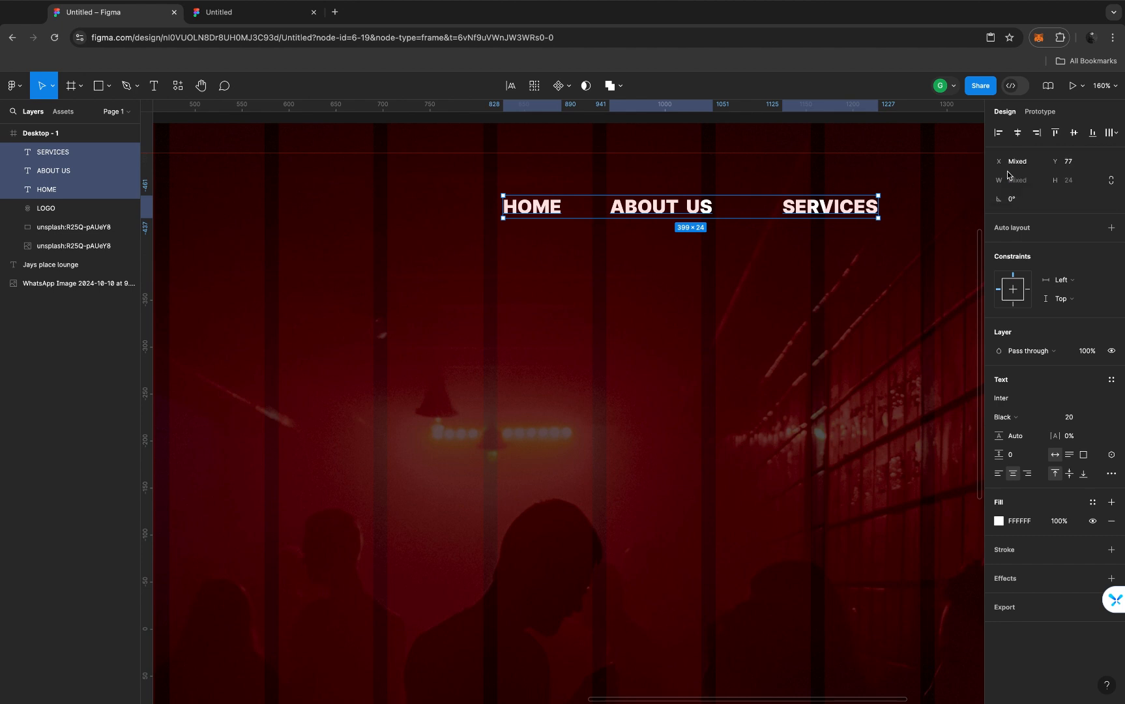
left_click(1111, 135)
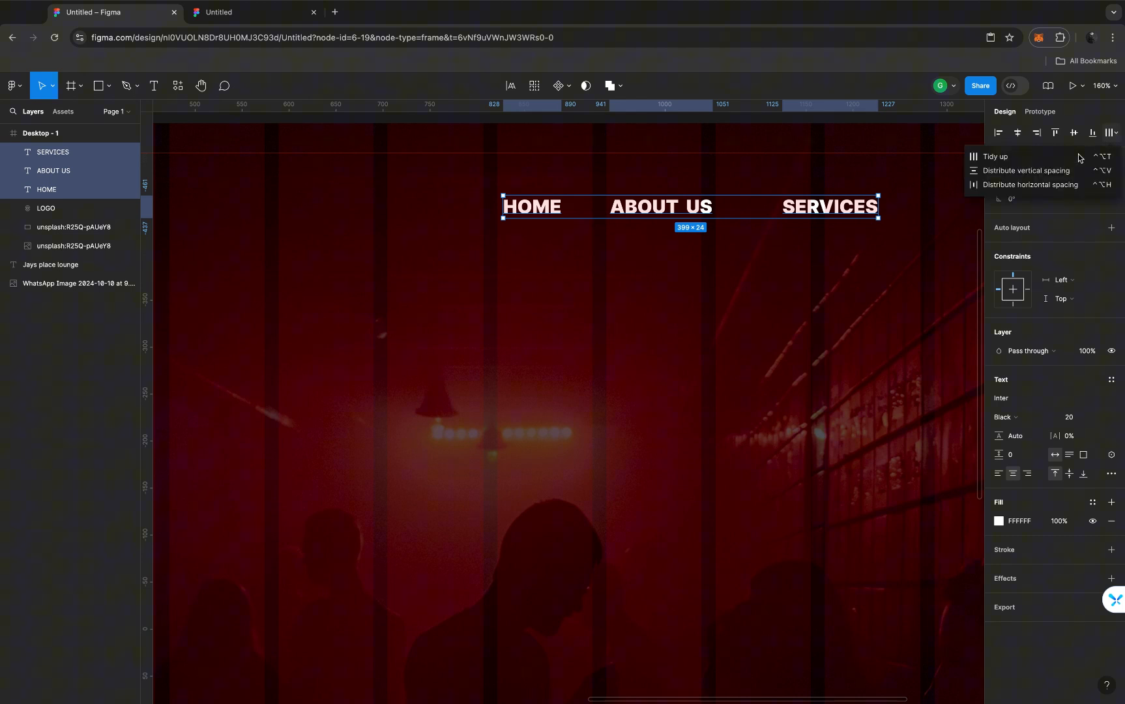
left_click(1041, 171)
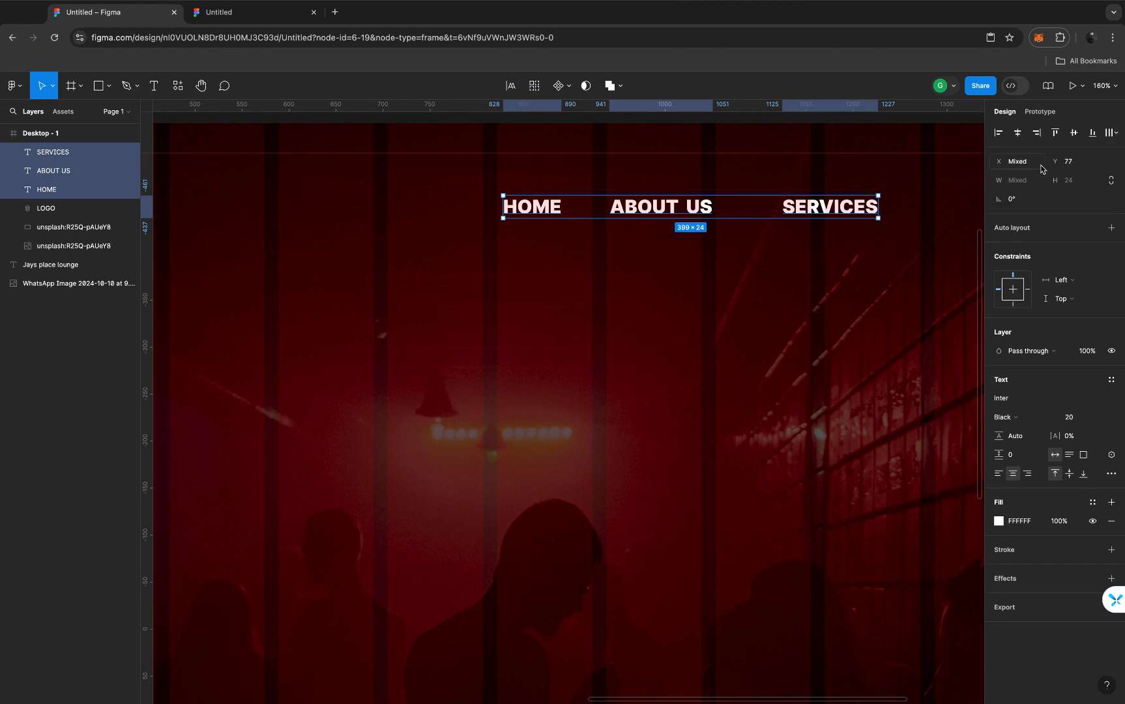
Space the HOME, ABOUT US and SERVICES texts evenly with Distribute horizontal spacing
left_click(1116, 134)
left_click(1025, 186)
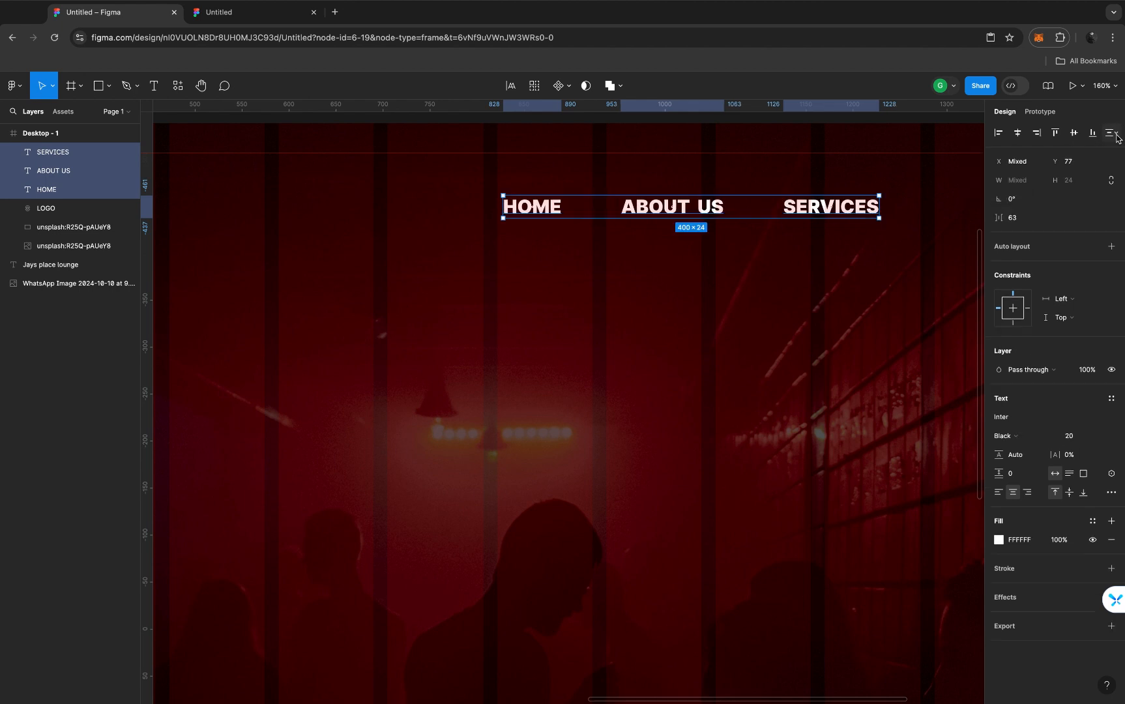
left_click(1115, 134)
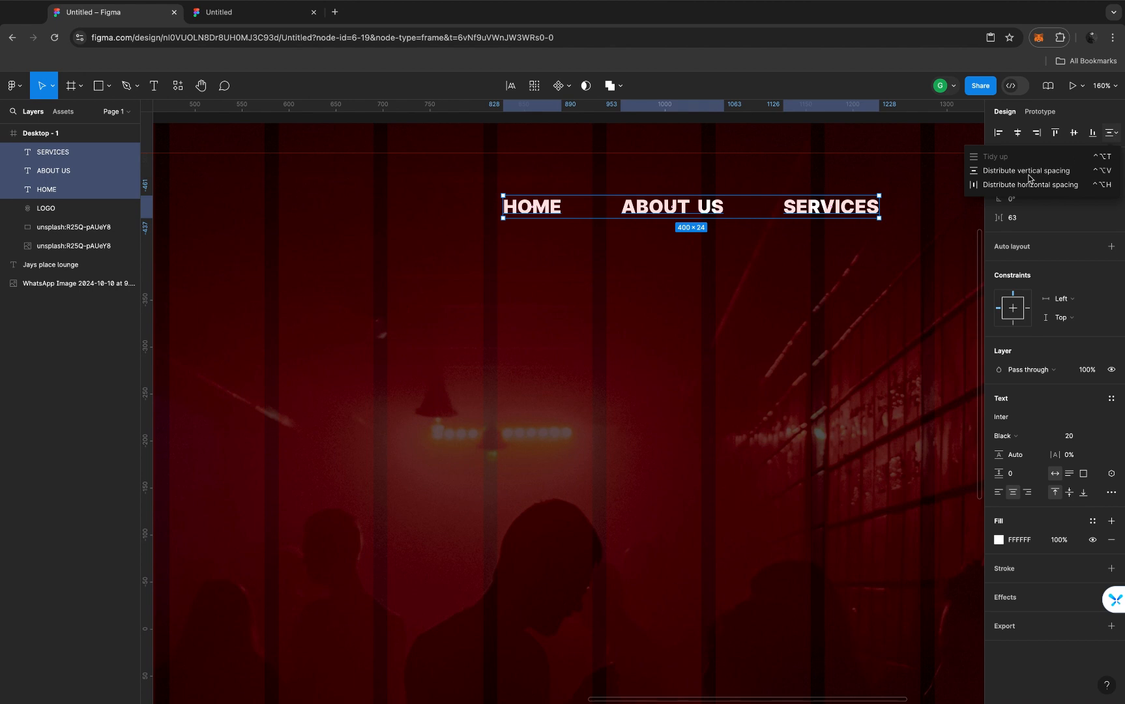
left_click(996, 185)
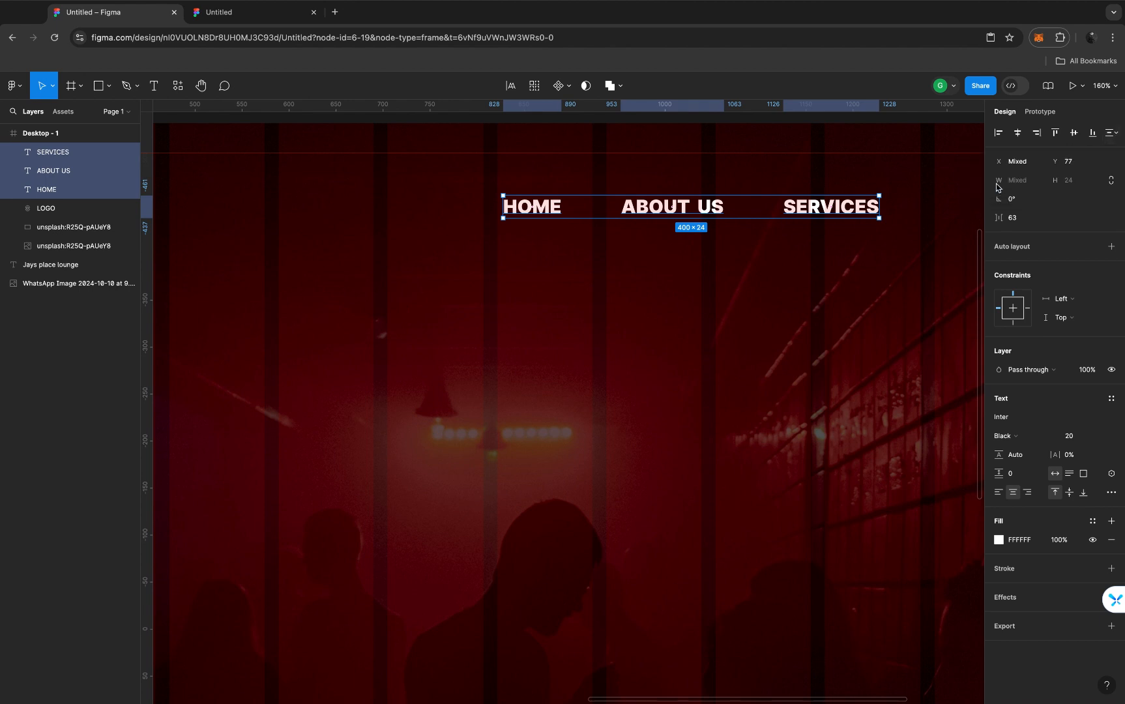
Move the three navigation texts together to about X 822, Y 69, vertically centred on the logo
scroll(769, 246, "down", 5)
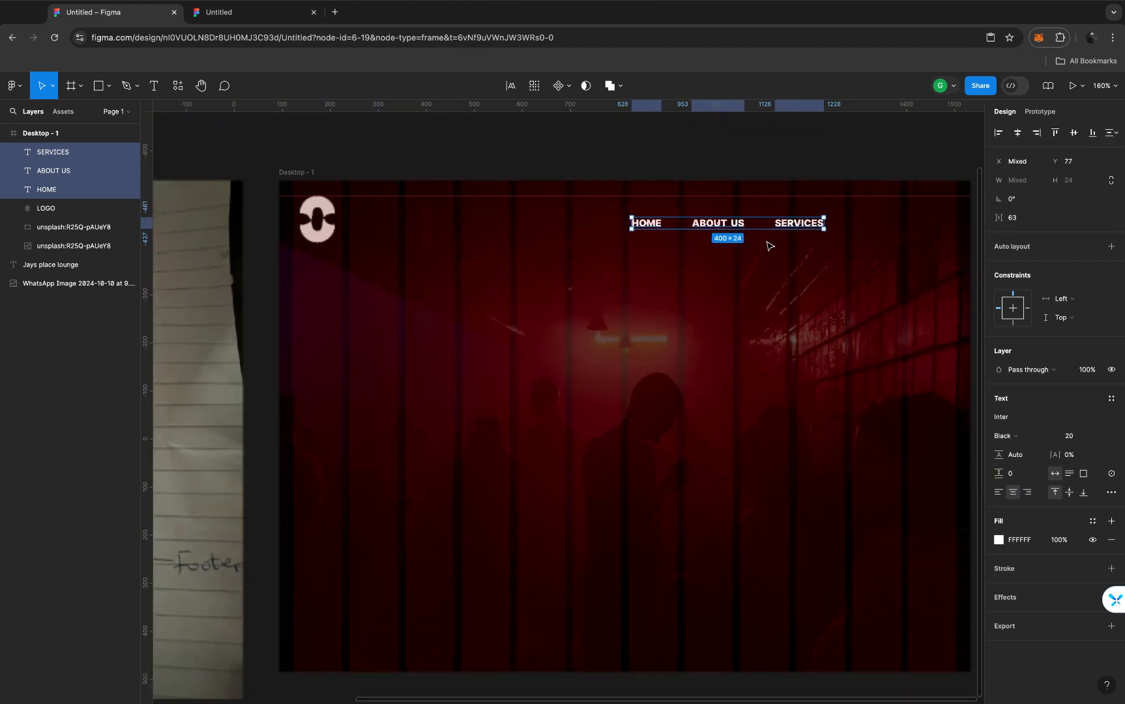
scroll(769, 245, "up", 2)
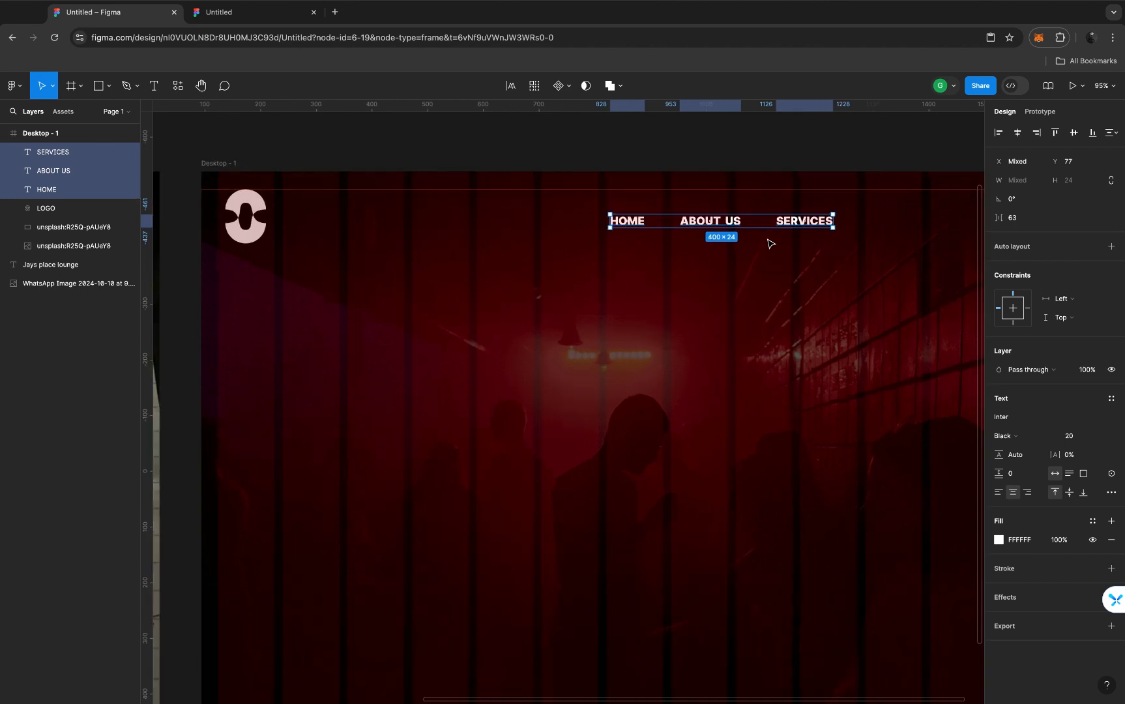
left_click(694, 225)
left_click_drag(694, 225, 691, 222)
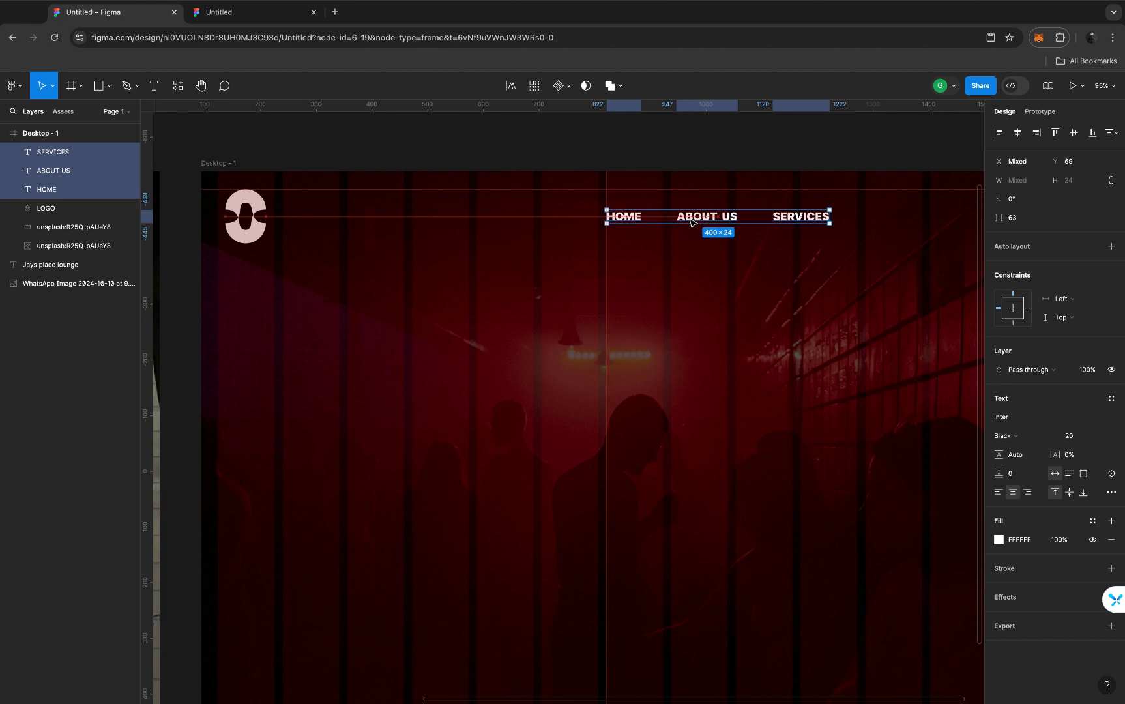
Add the text JAYS PLACE LOUNGE in the Desktop - 1 frame, just below and beside the logo
scroll(691, 222, "down", 5)
scroll(691, 221, "down", 3)
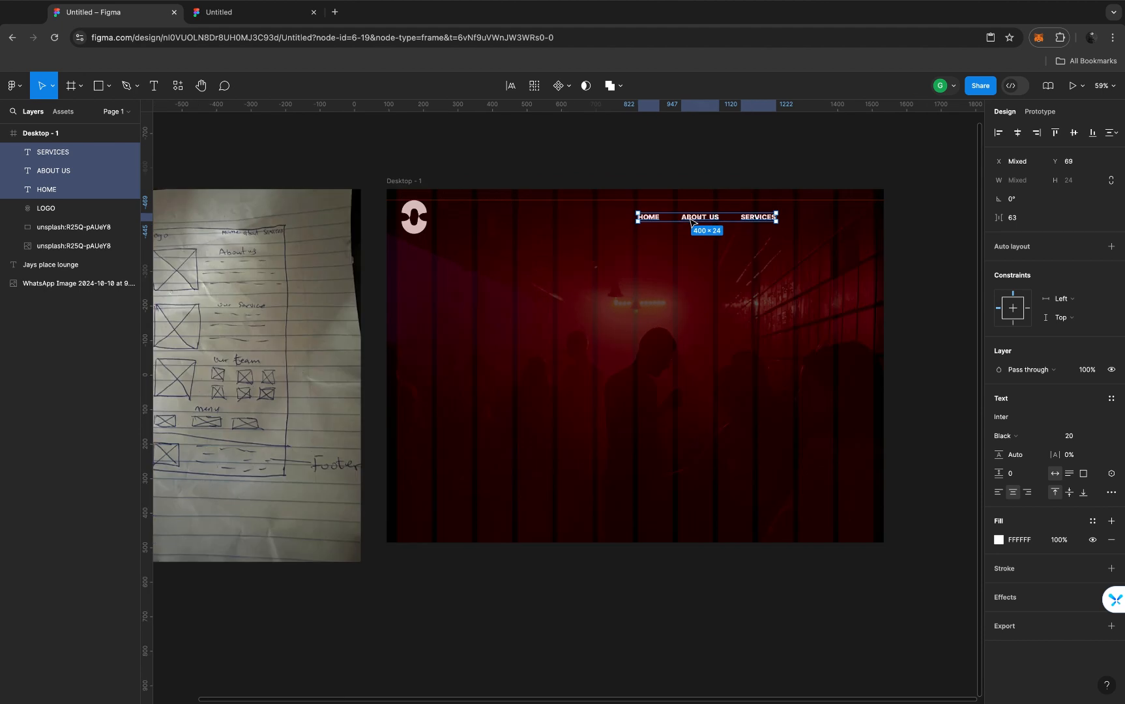
scroll(691, 222, "up", 3)
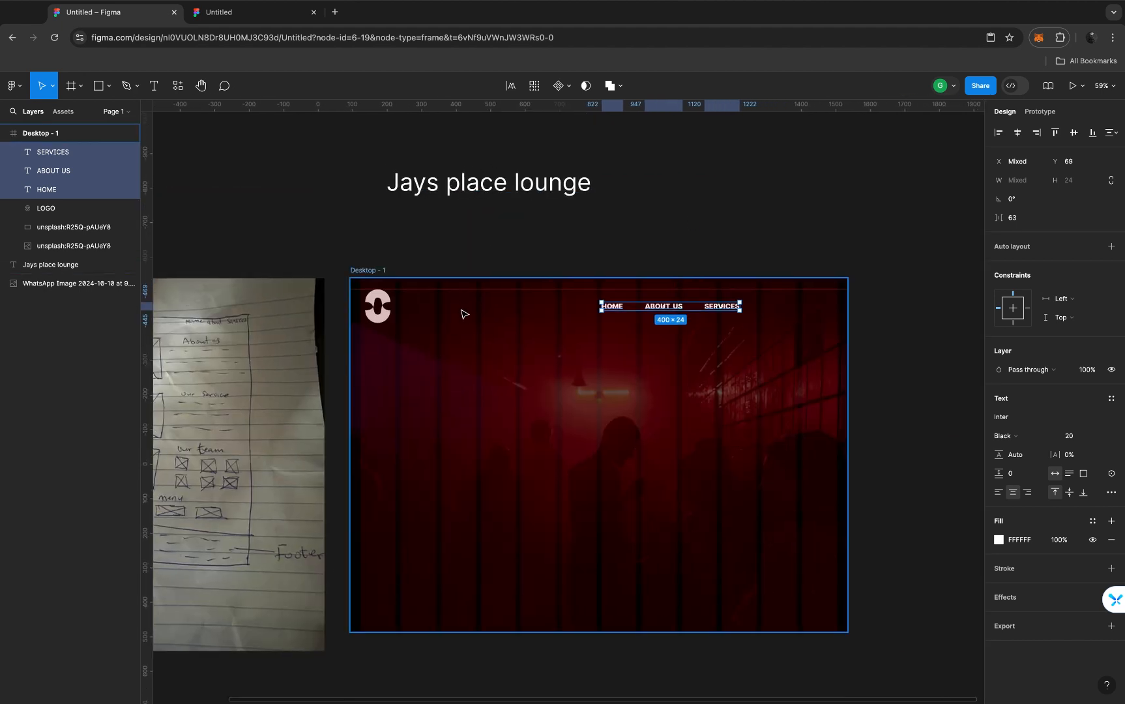
key("Escape")
key("t")
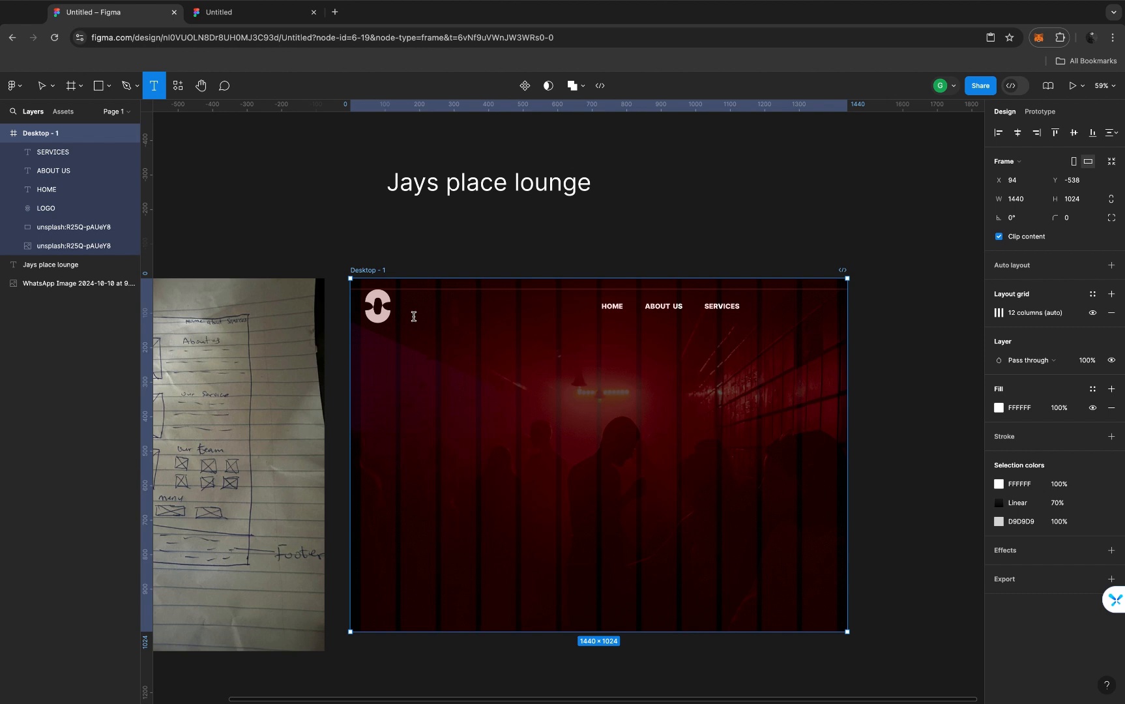
left_click(414, 316)
type("J")
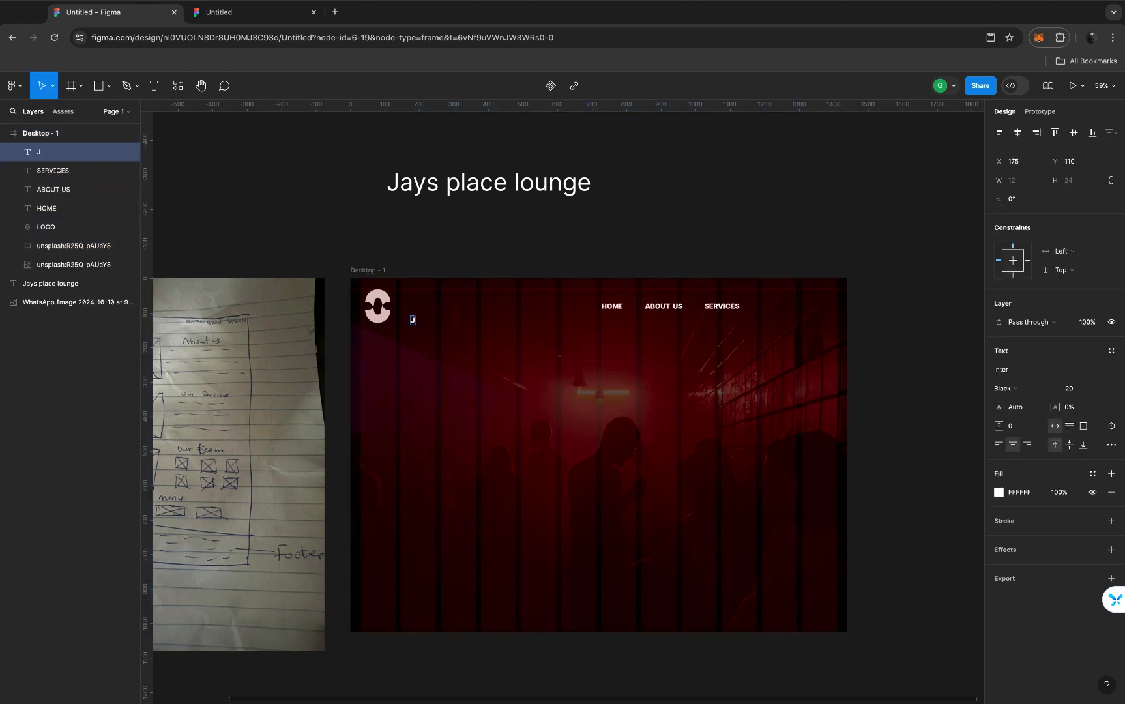
type("AYS PLACE LO")
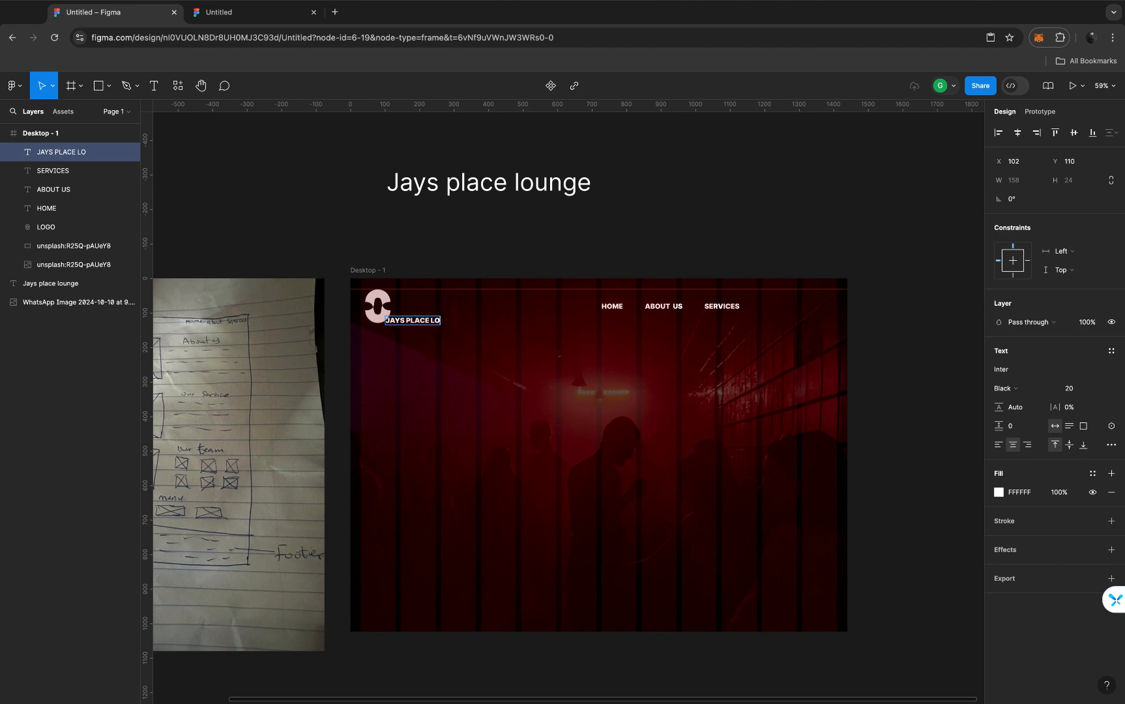
type("UNGE")
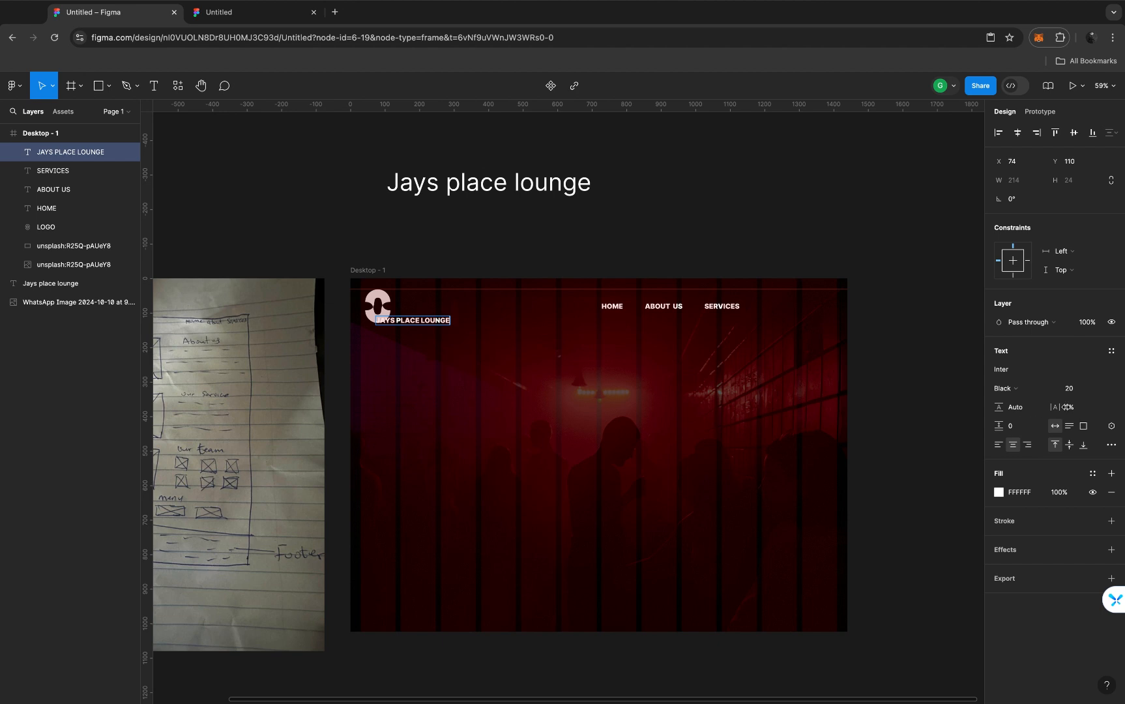
Break the JAYS PLACE LOUNGE text into two lines, with LOUNGE on the second line
left_click(1074, 389)
left_click(440, 320)
triple_click(440, 321)
left_click(421, 321)
key("Return")
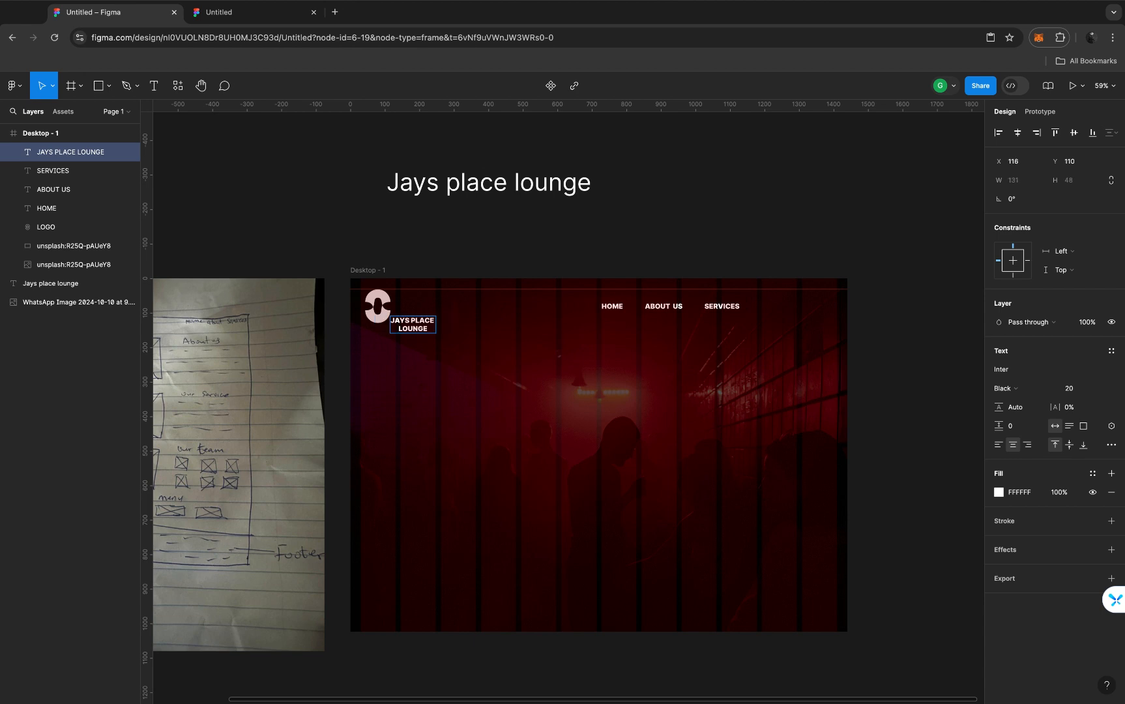
Try left alignment on the JAYS PLACE LOUNGE text and return it to centre alignment
left_click(999, 445)
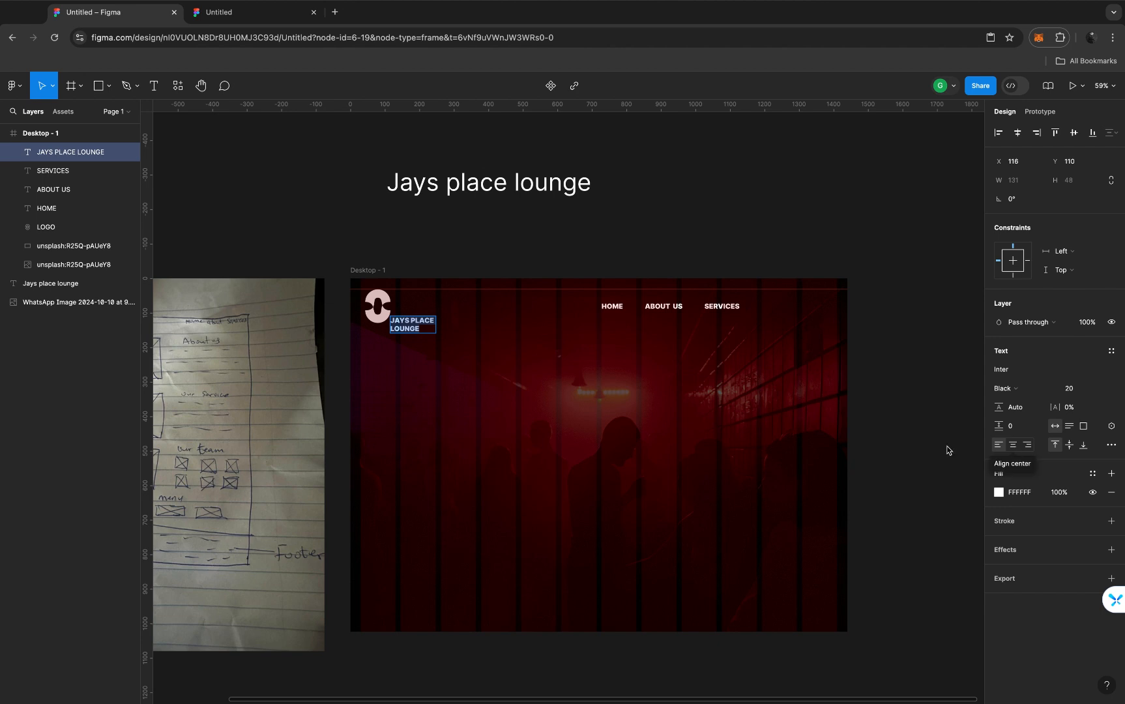
scroll(385, 326, "up", 10)
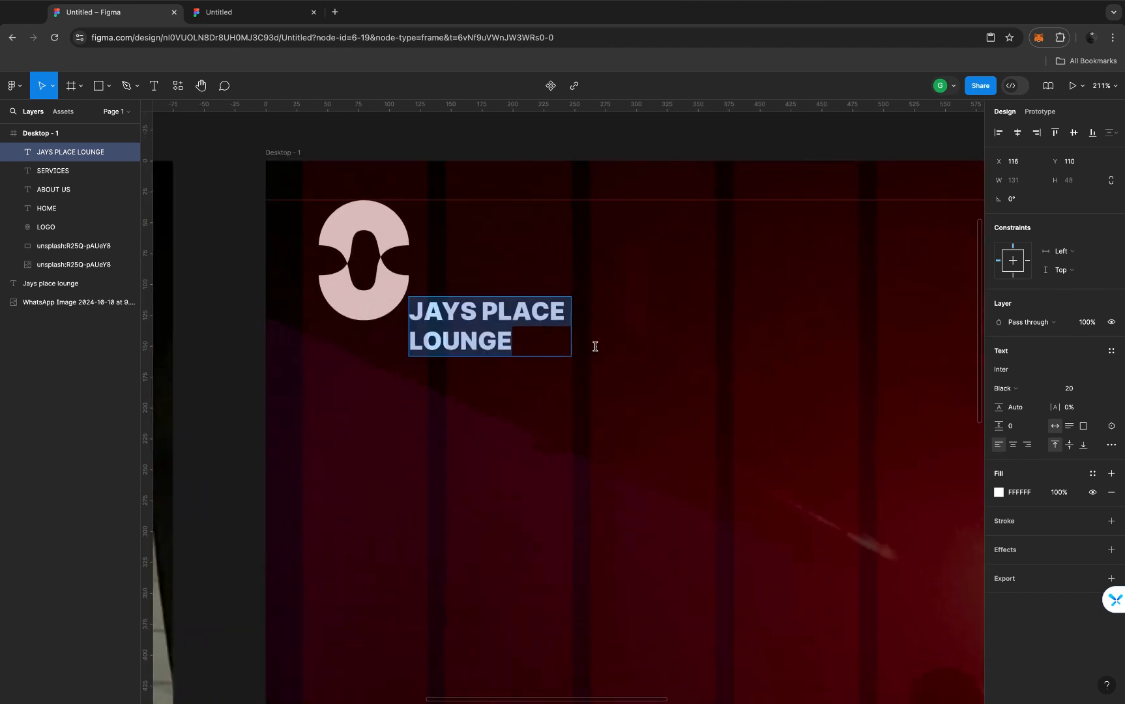
left_click(1013, 446)
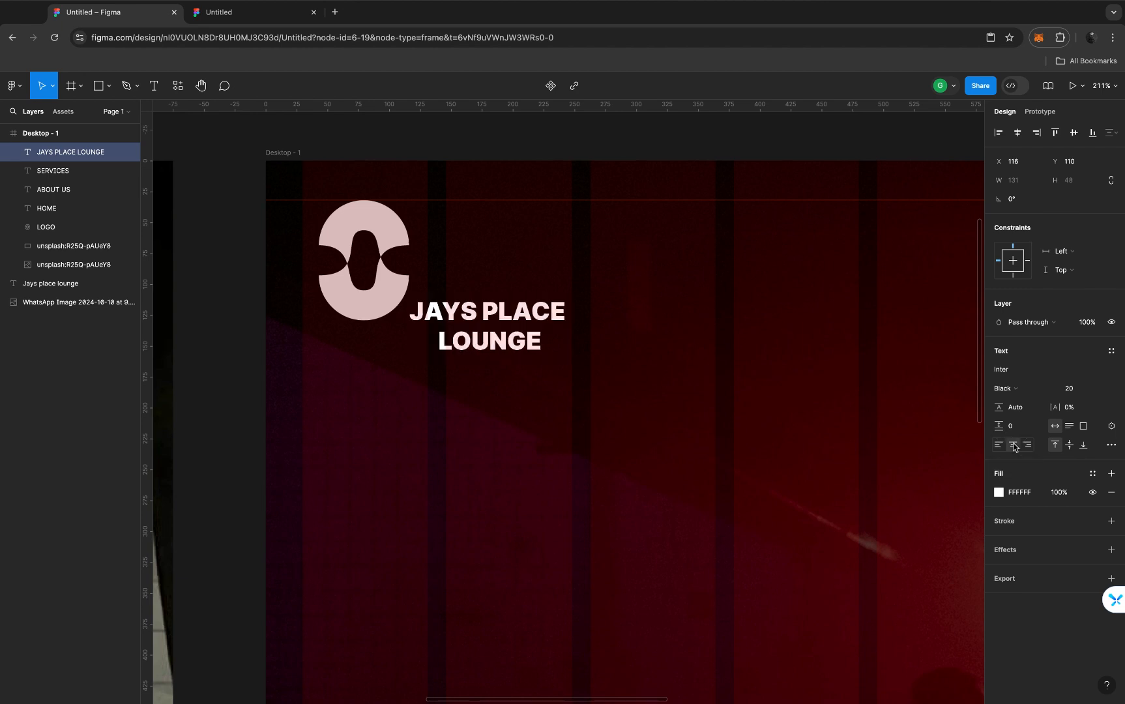
scroll(512, 336, "down", 5)
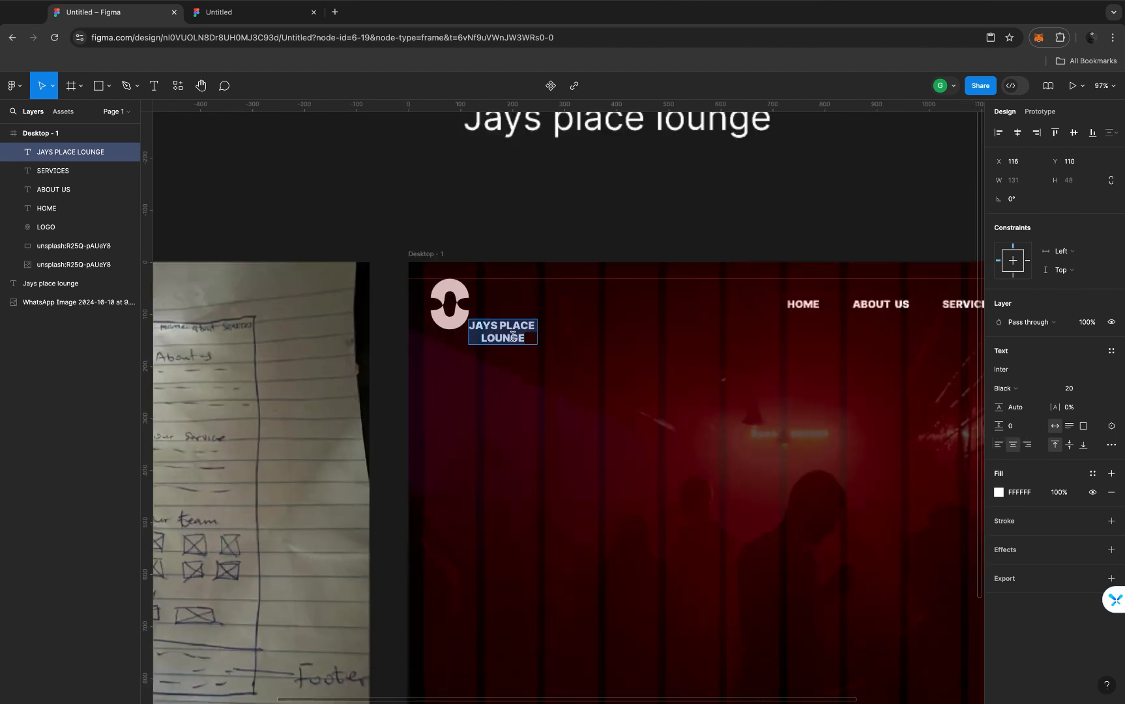
Try font size 40 and then 30 on the JAYS PLACE LOUNGE text
left_click(1076, 392)
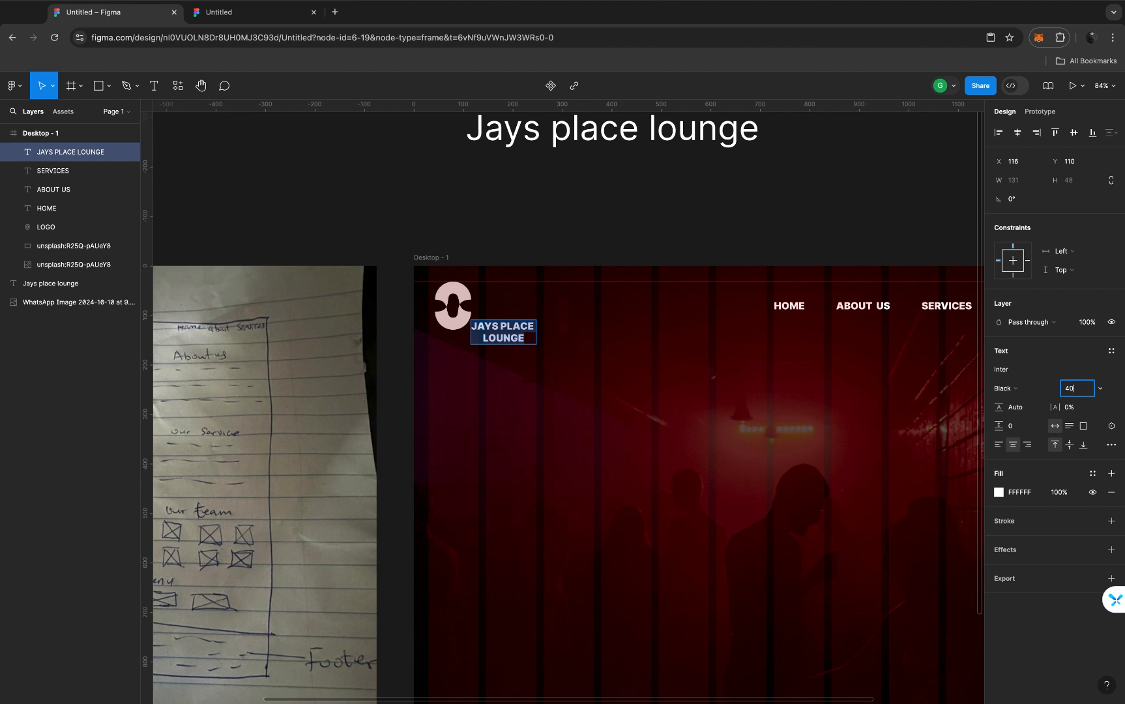
key("Return")
left_click(1076, 386)
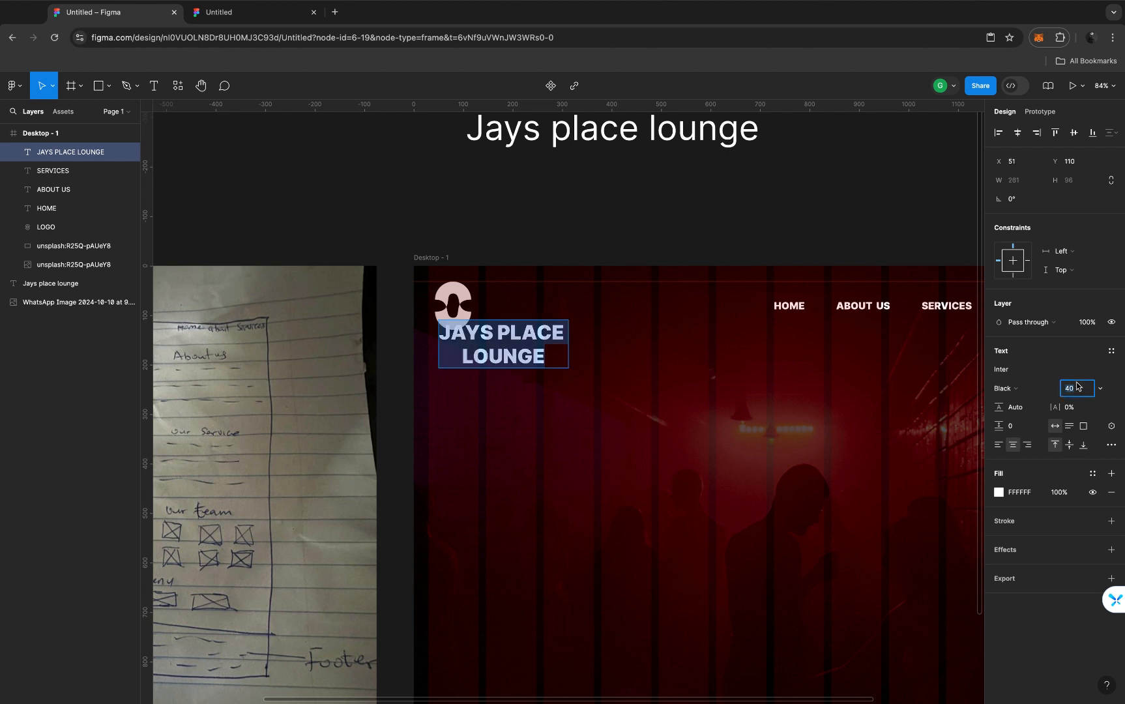
type("30")
key("Return")
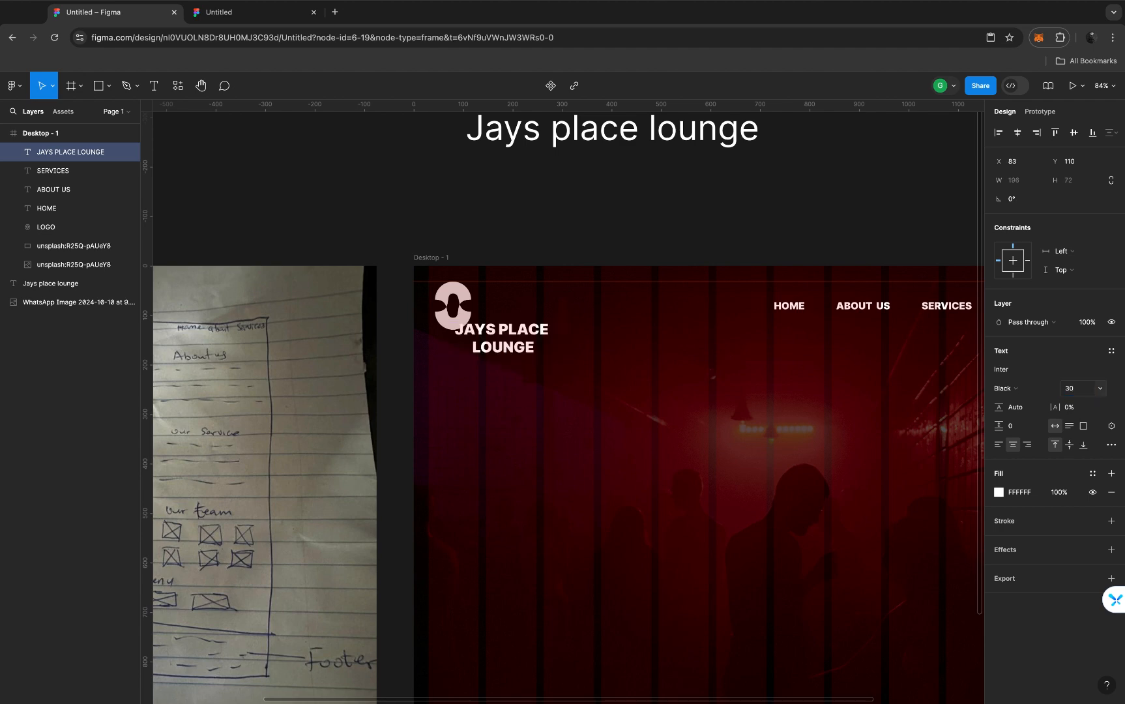
Move the JAYS PLACE LOUNGE text up beside the logo, to about X 131, Y 52
scroll(889, 442, "down", 5)
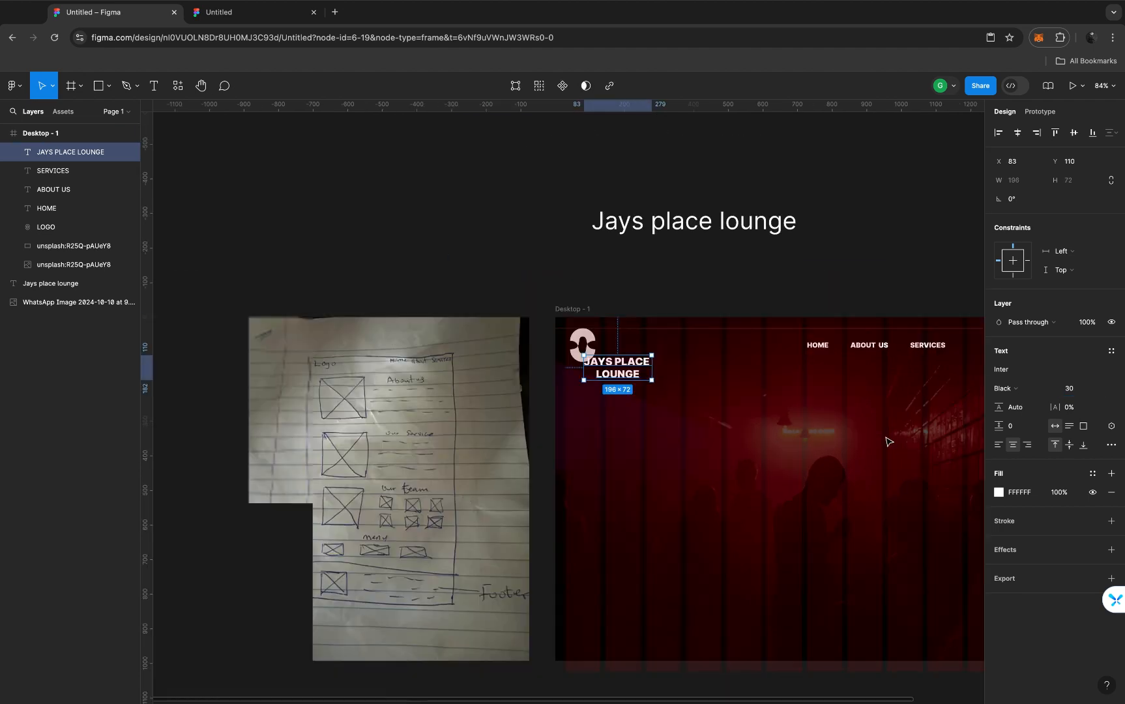
scroll(657, 394, "up", 2)
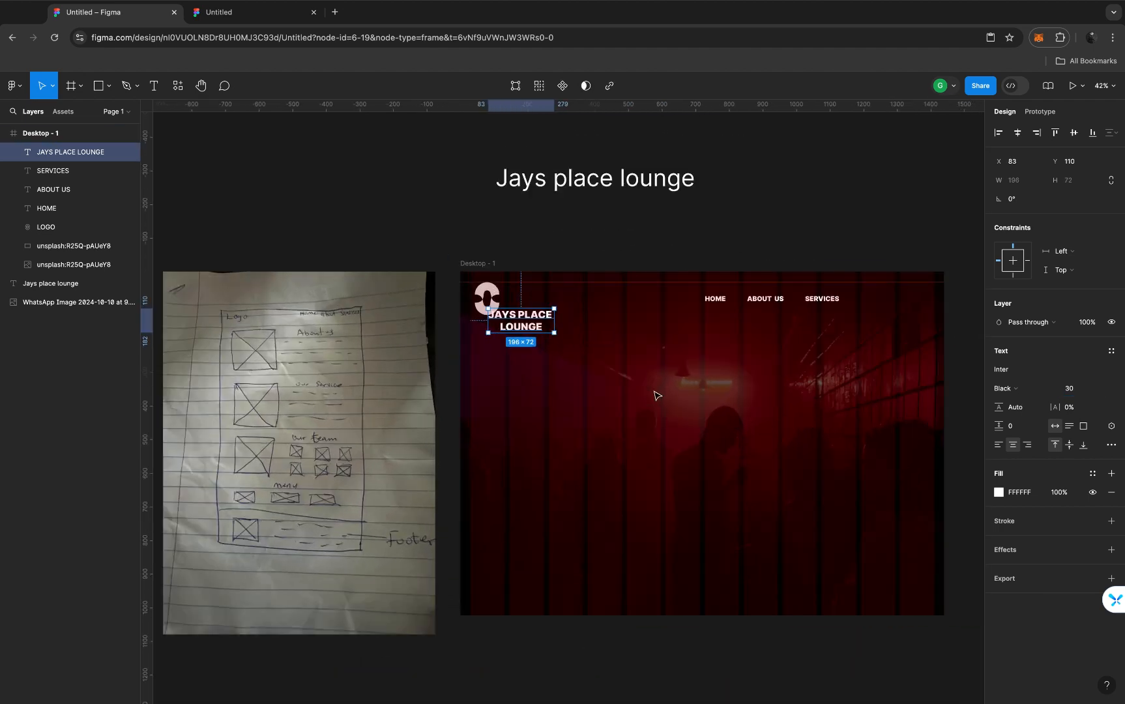
scroll(657, 394, "up", 1)
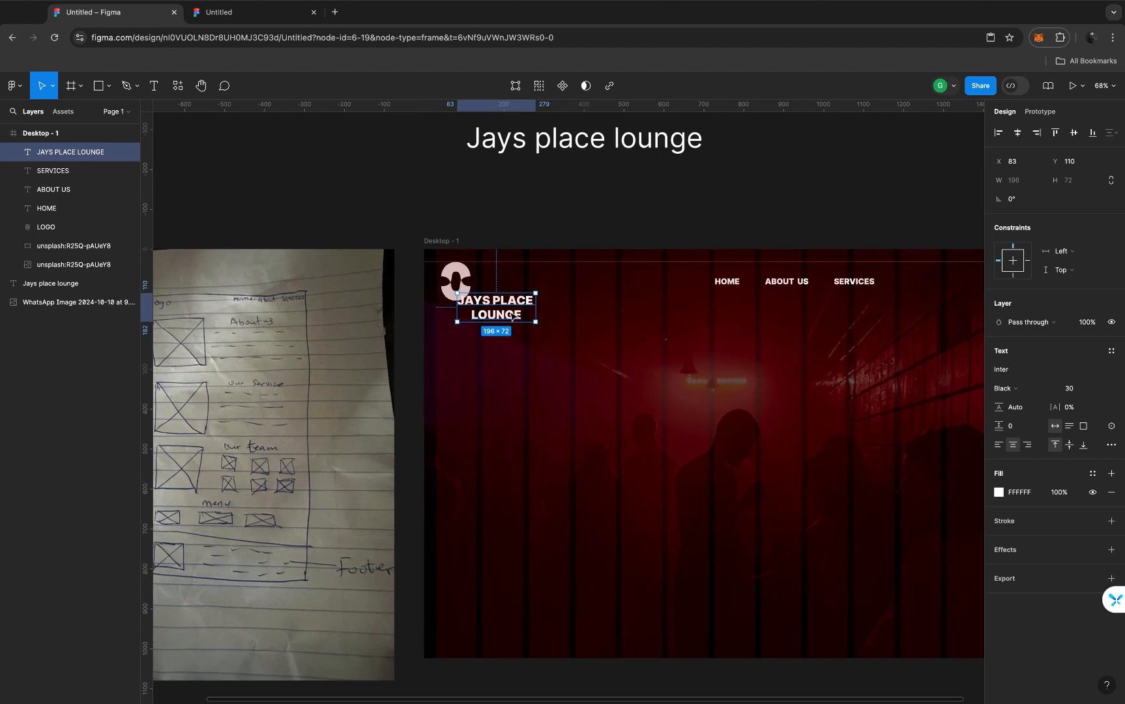
left_click_drag(496, 303, 515, 280)
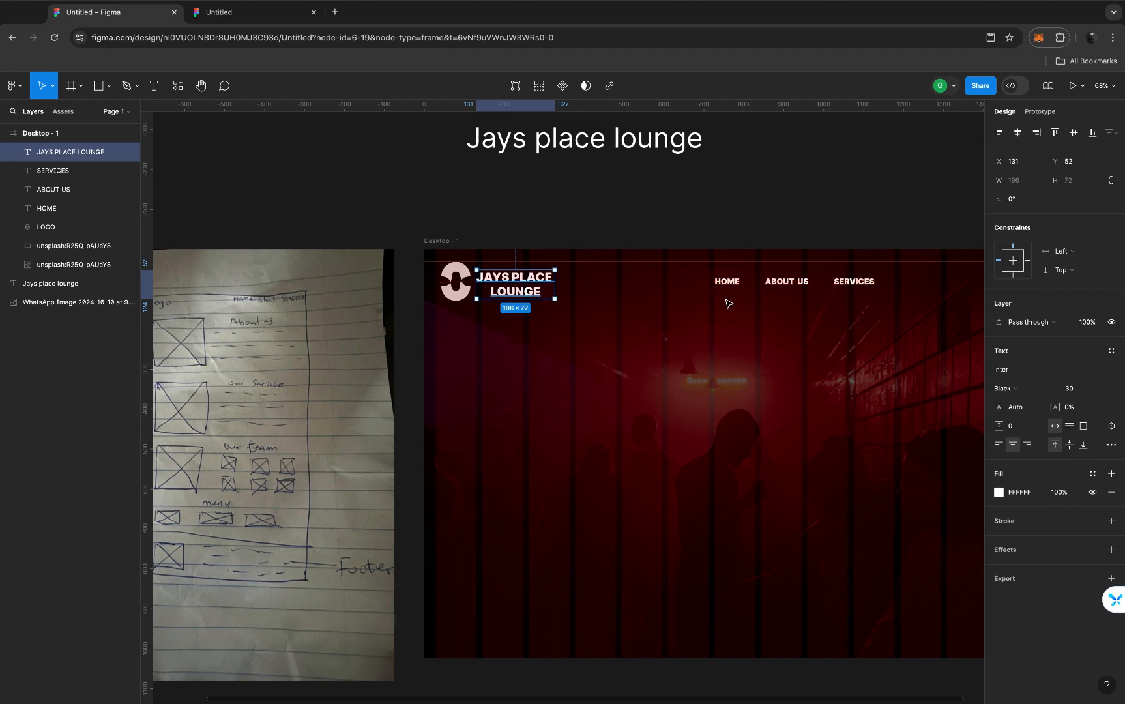
Set the JAYS PLACE LOUNGE text's font size to 20 and move it closer to the logo, at about X 146, Y 50
scroll(782, 289, "down", 3)
scroll(782, 289, "right", 4)
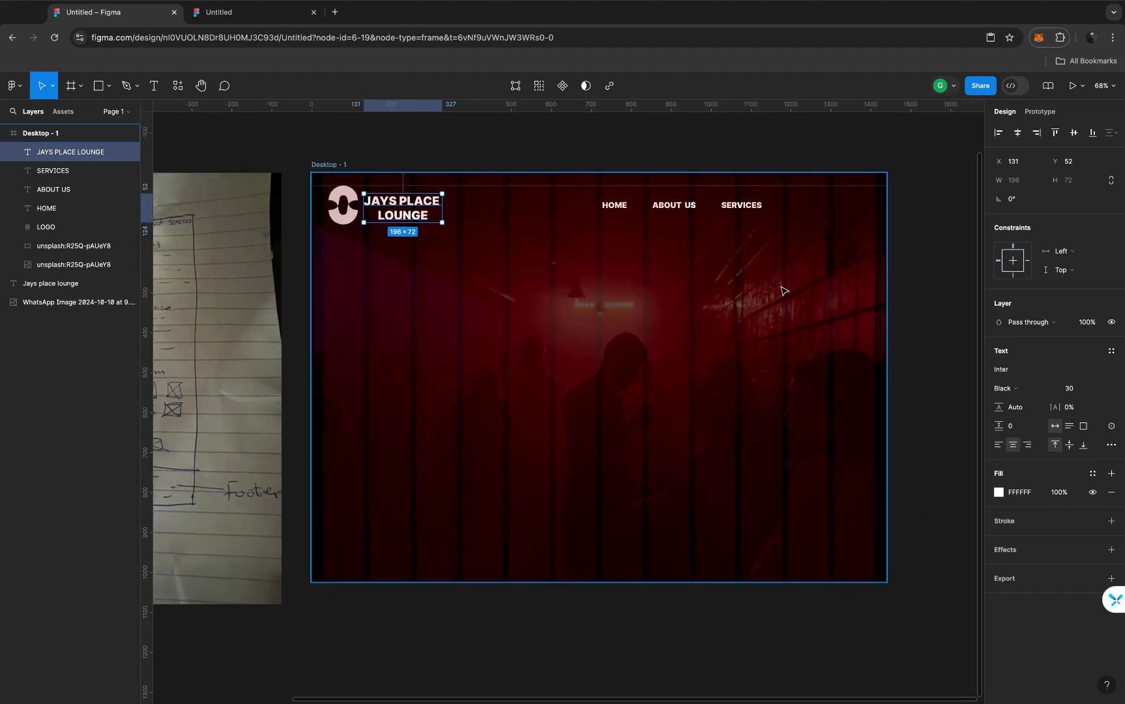
left_click(1079, 387)
type("2")
key("Return")
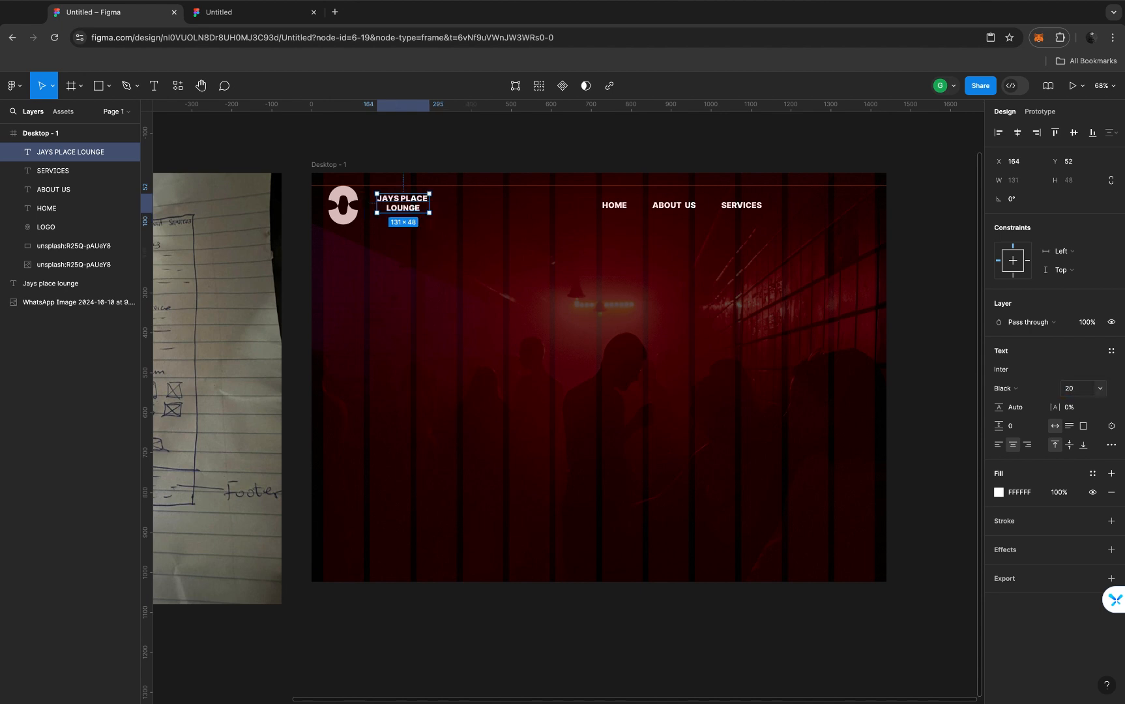
left_click_drag(412, 210, 404, 209)
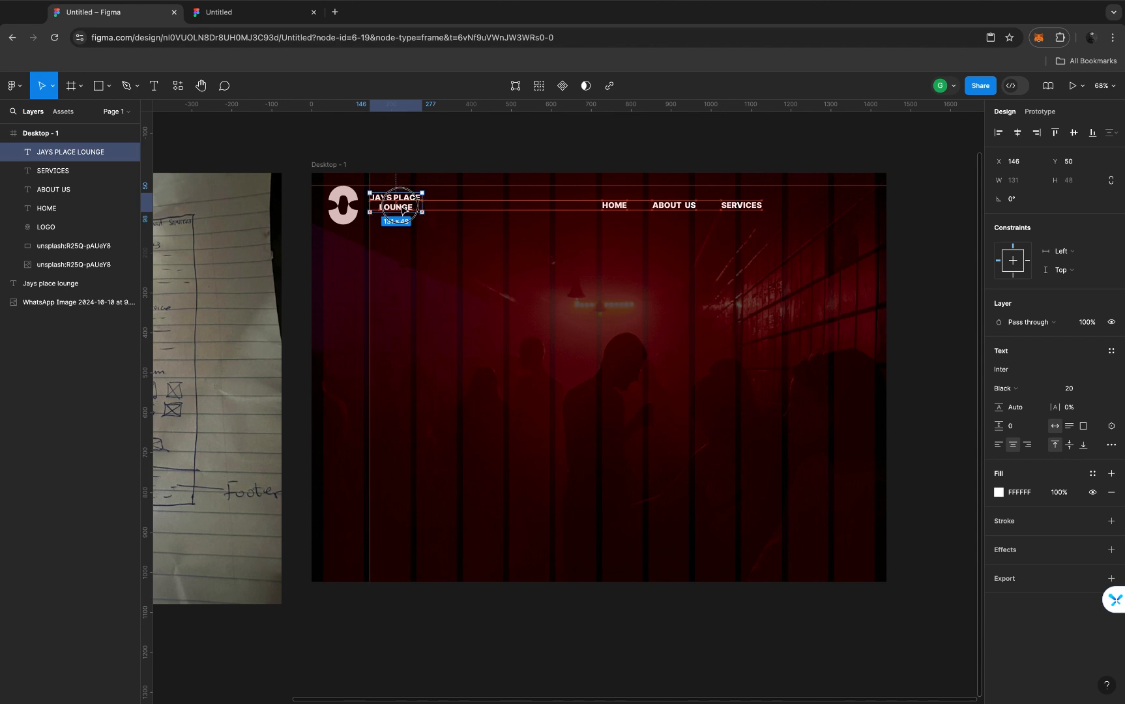
left_click(460, 159)
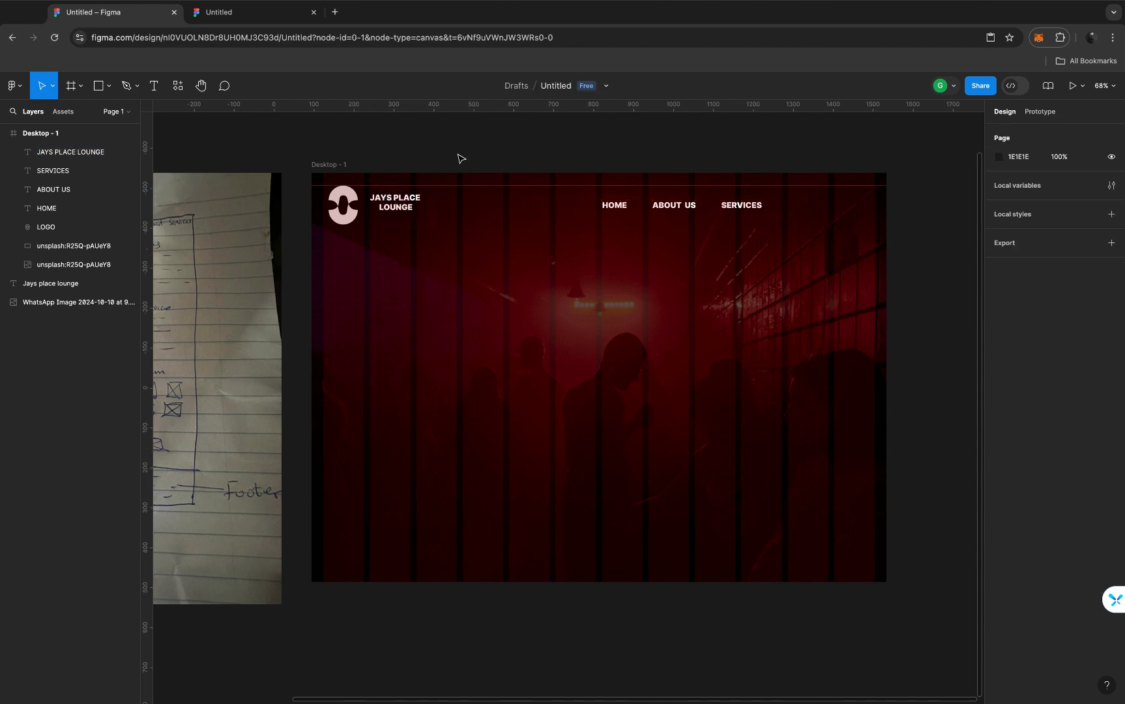
Select the HOME, ABOUT US and SERVICES texts together and set their font weight to Medium
scroll(577, 233, "left", 3)
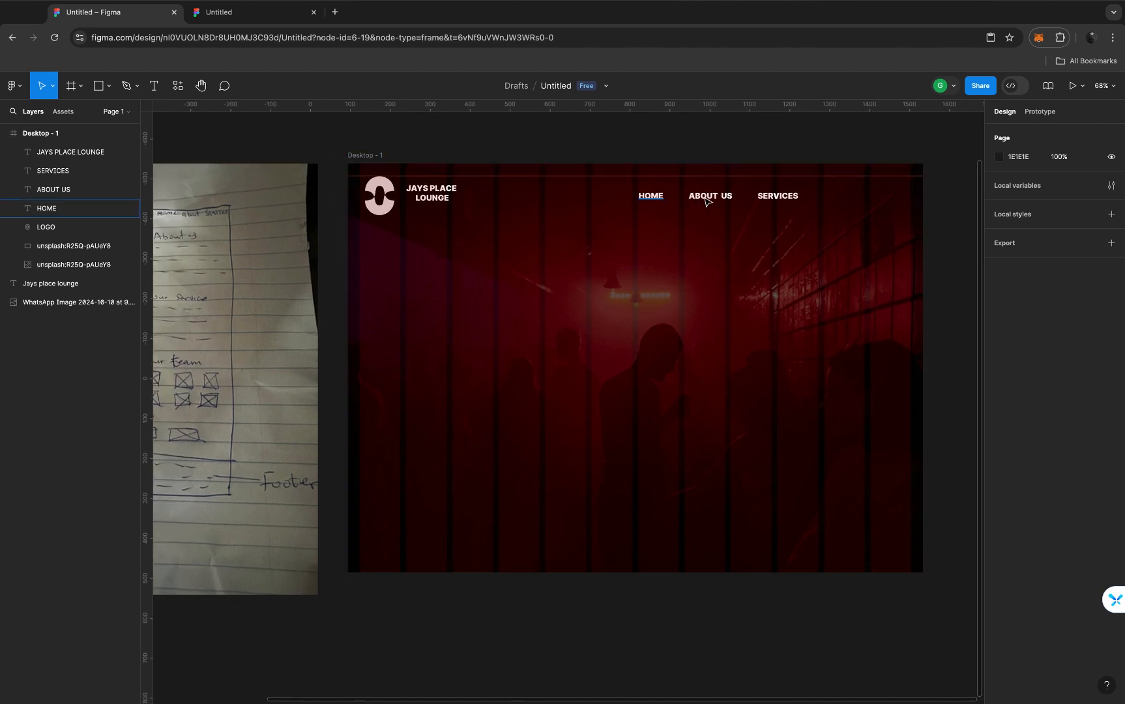
left_click(651, 196)
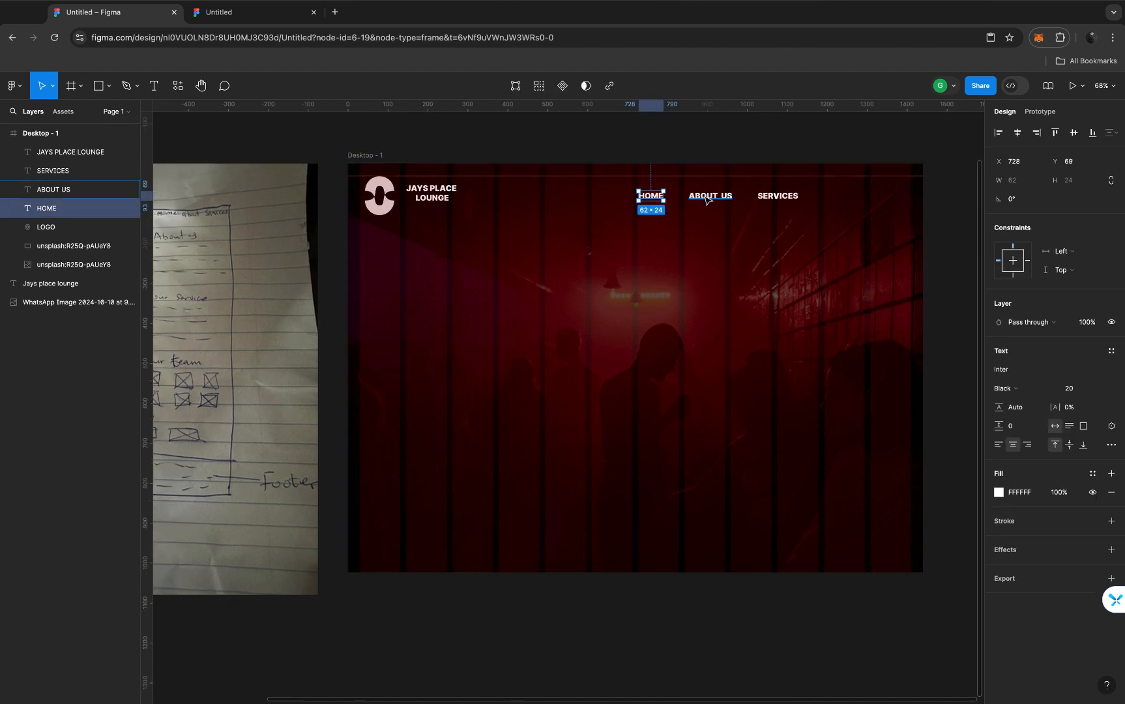
left_click(706, 199, "shift")
left_click(771, 198, "shift")
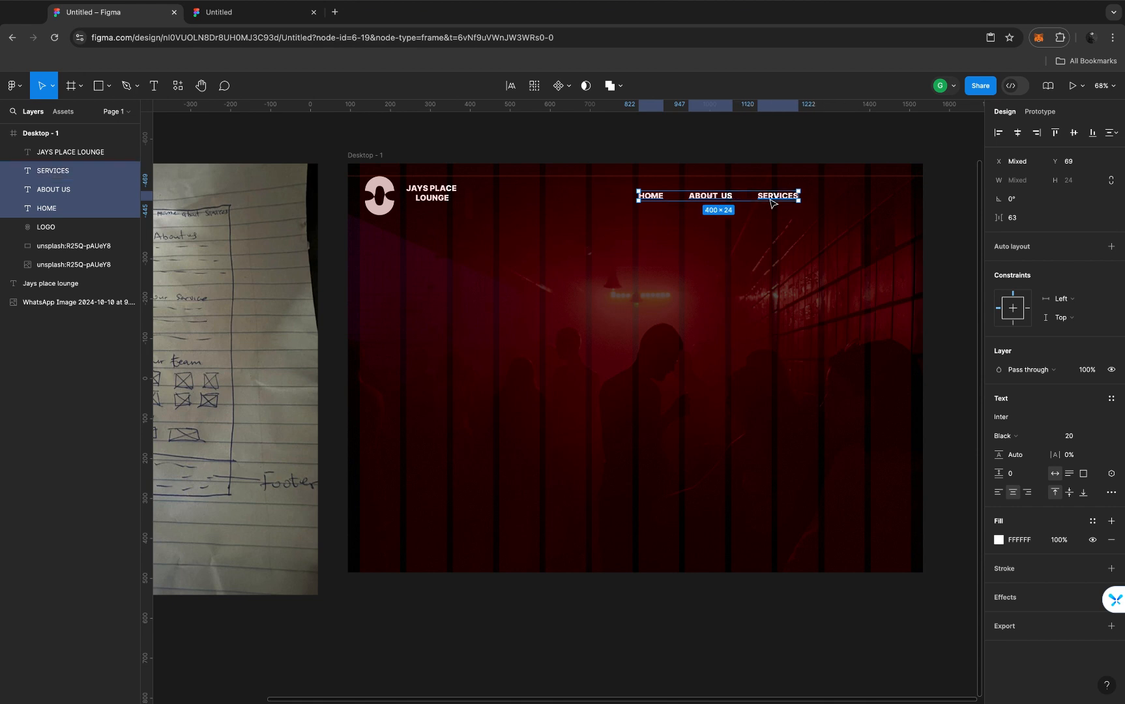
left_click(1022, 437)
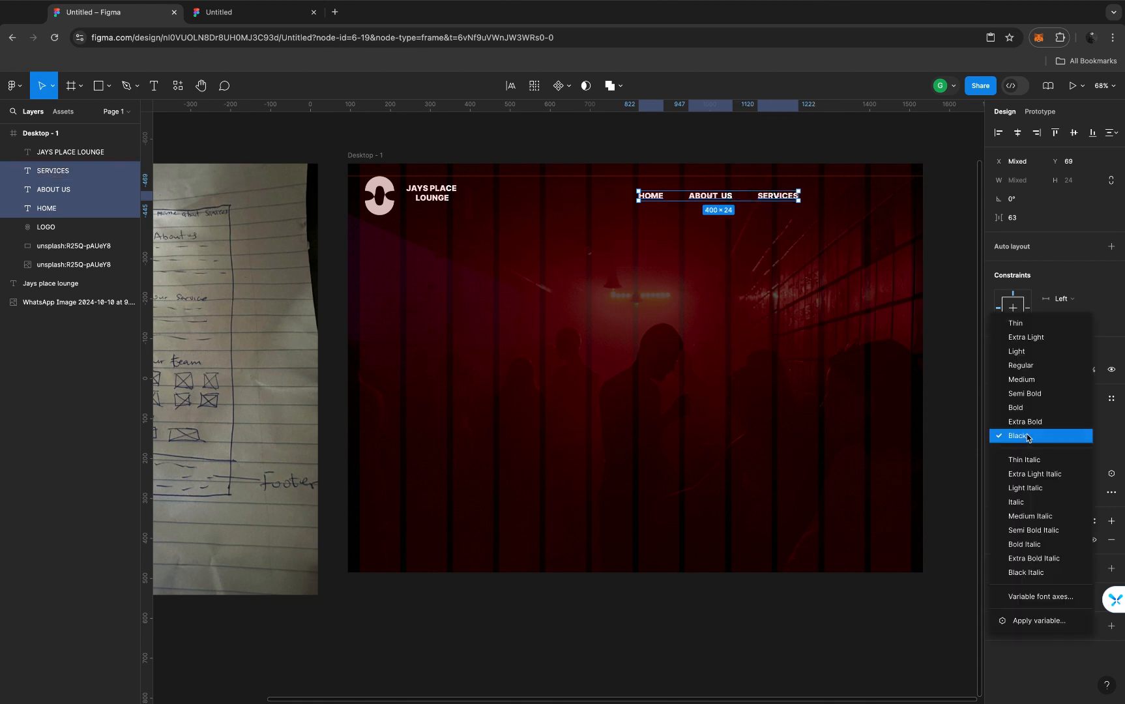
left_click(1031, 383)
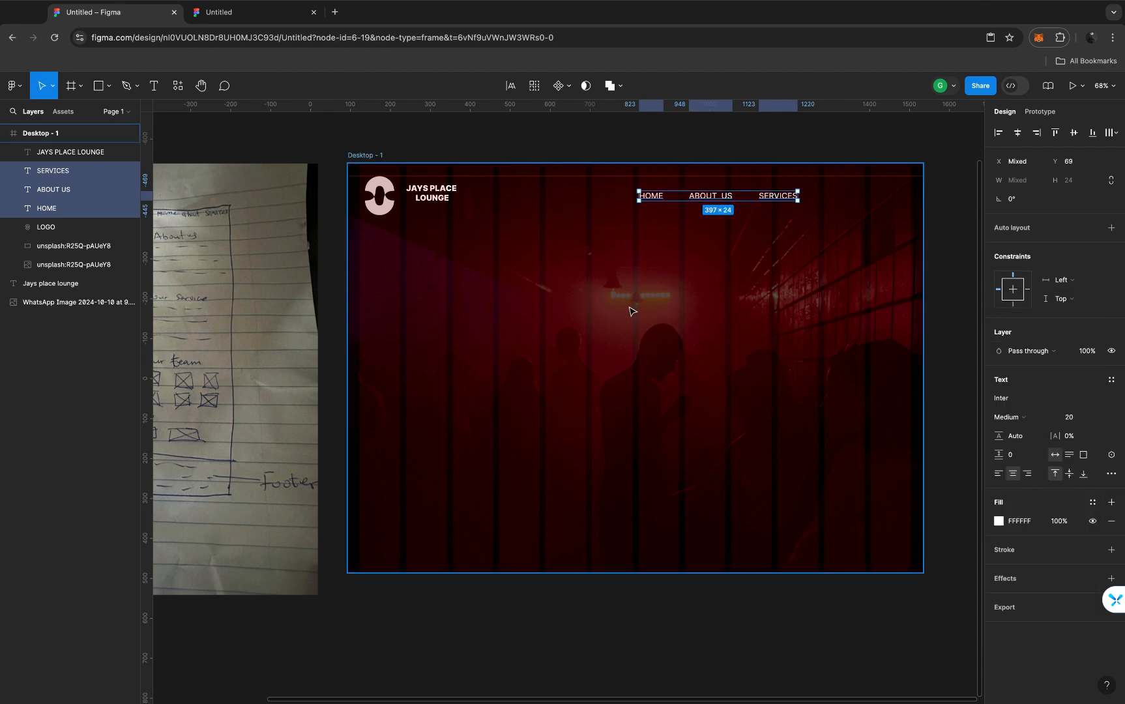
Draw a rectangle about 542 × 645 below the header in the Desktop - 1 frame, starting at about X 146, Y 157
scroll(630, 311, "down", 5)
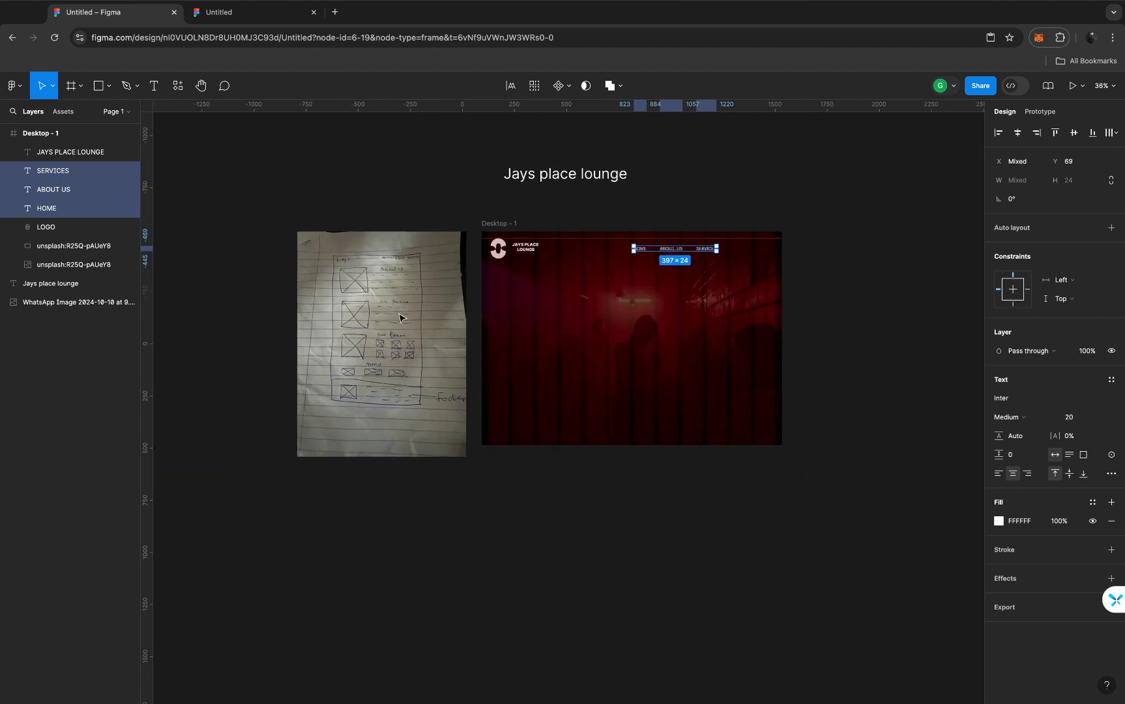
scroll(368, 302, "up", 5)
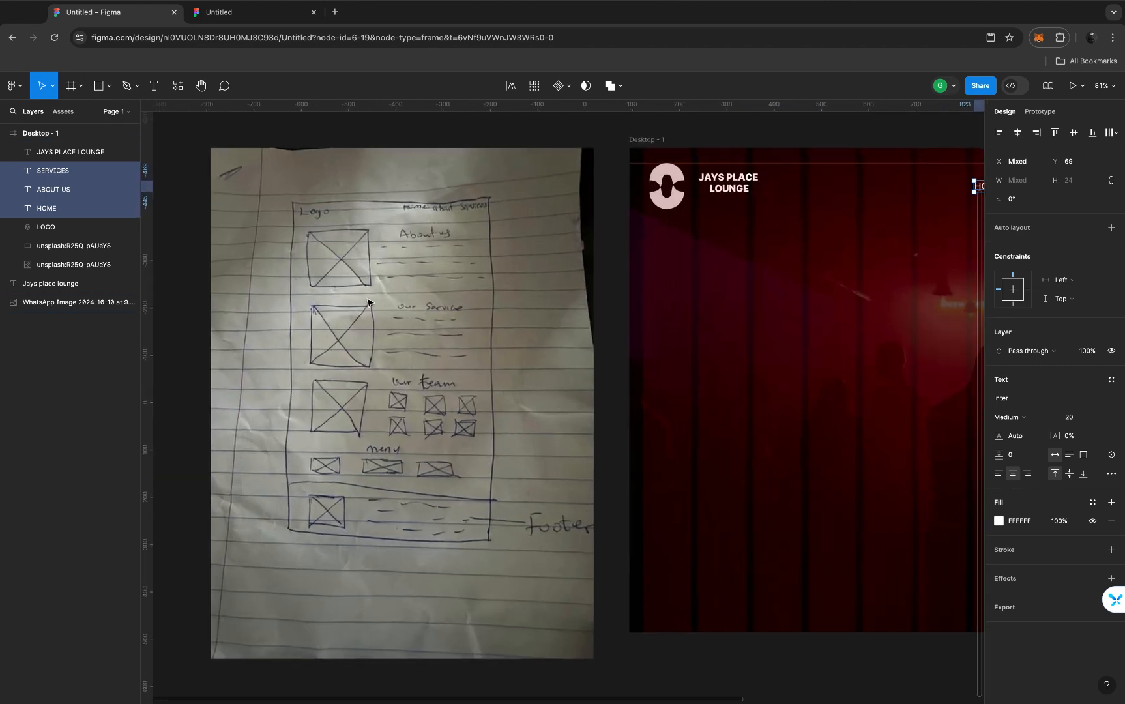
scroll(368, 302, "right", 2)
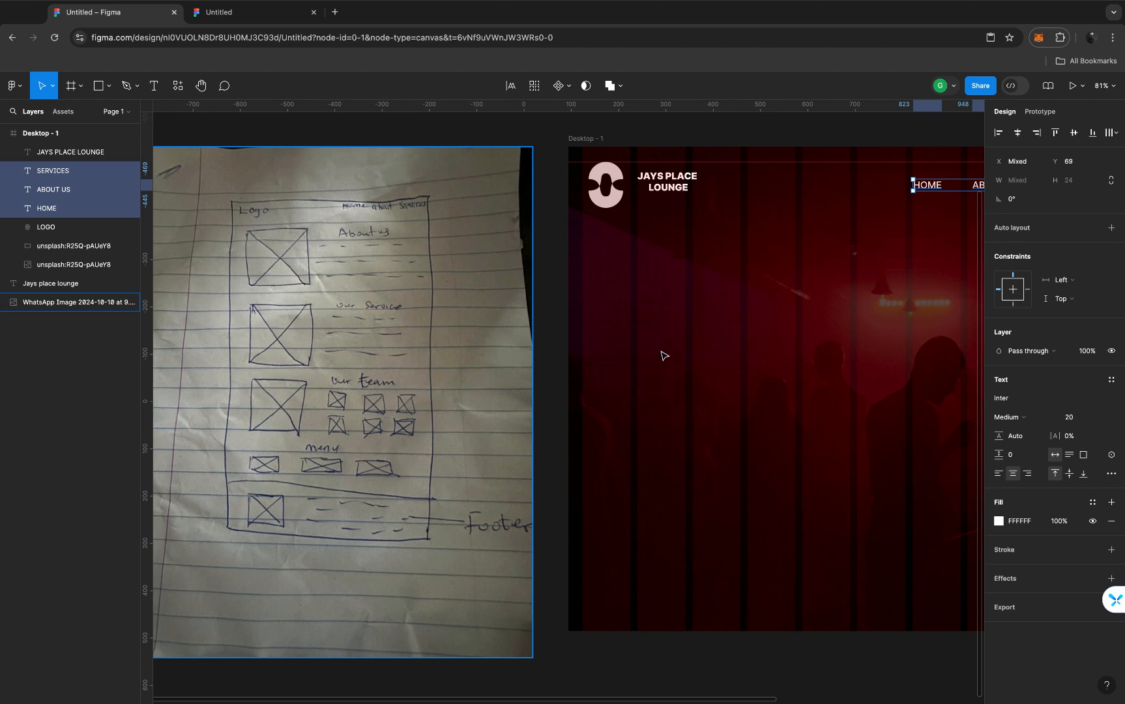
scroll(664, 356, "down", 4)
scroll(664, 356, "right", 3)
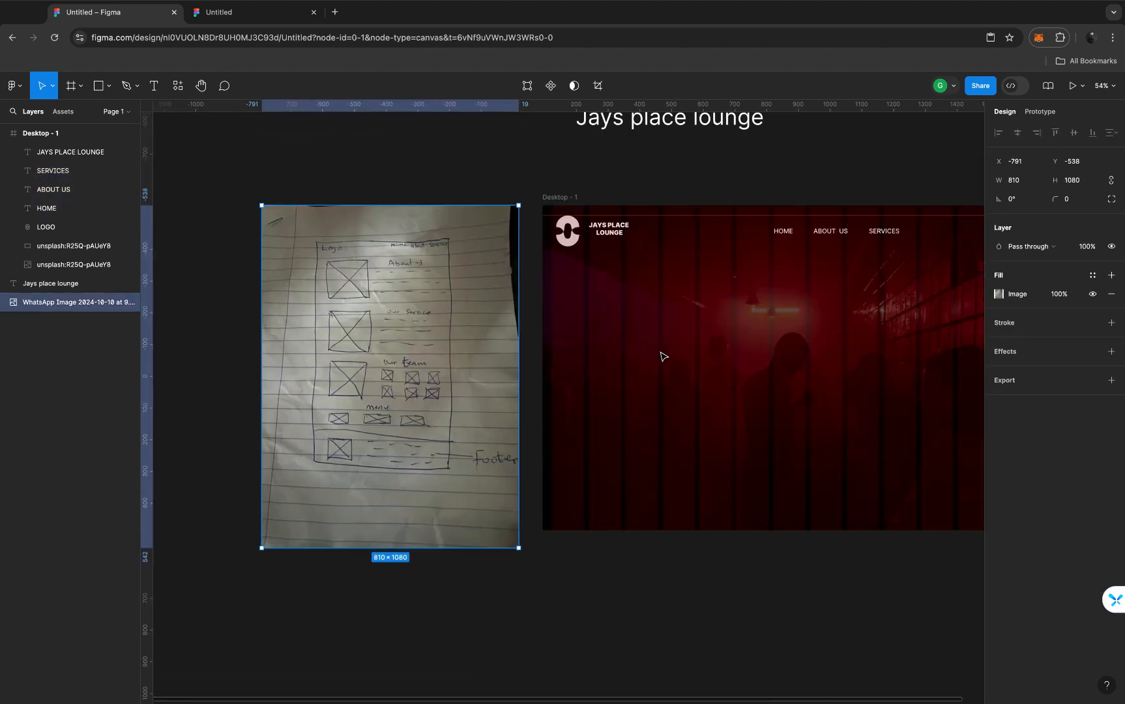
key("r")
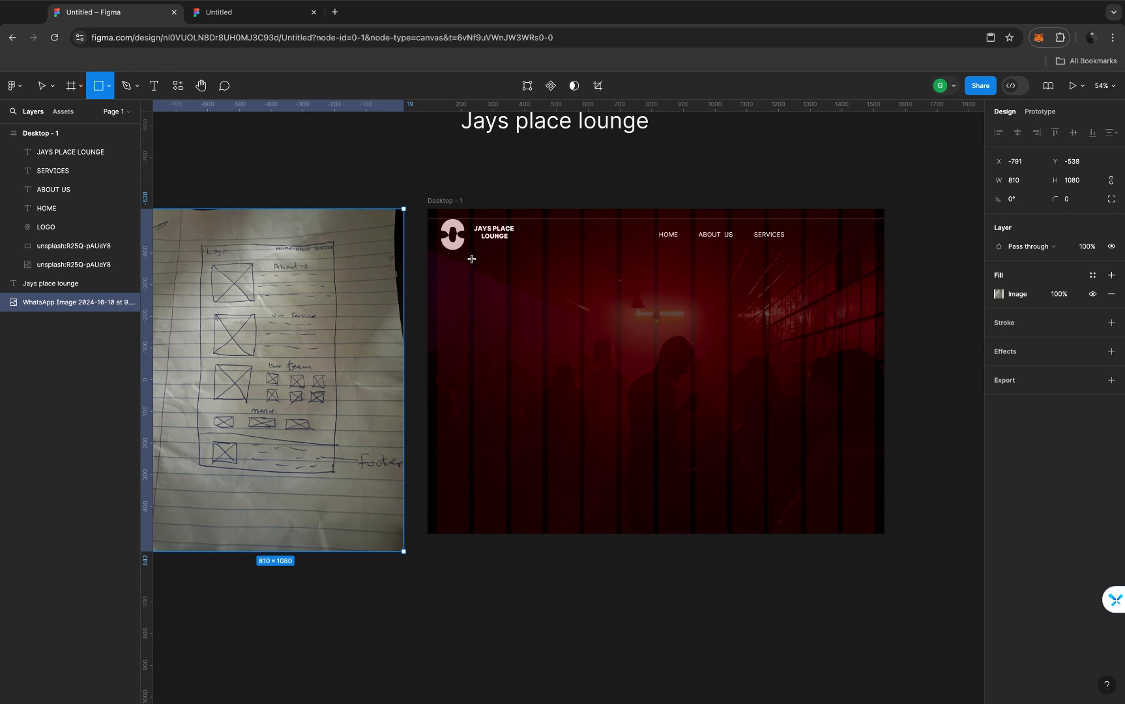
left_click_drag(473, 259, 582, 367)
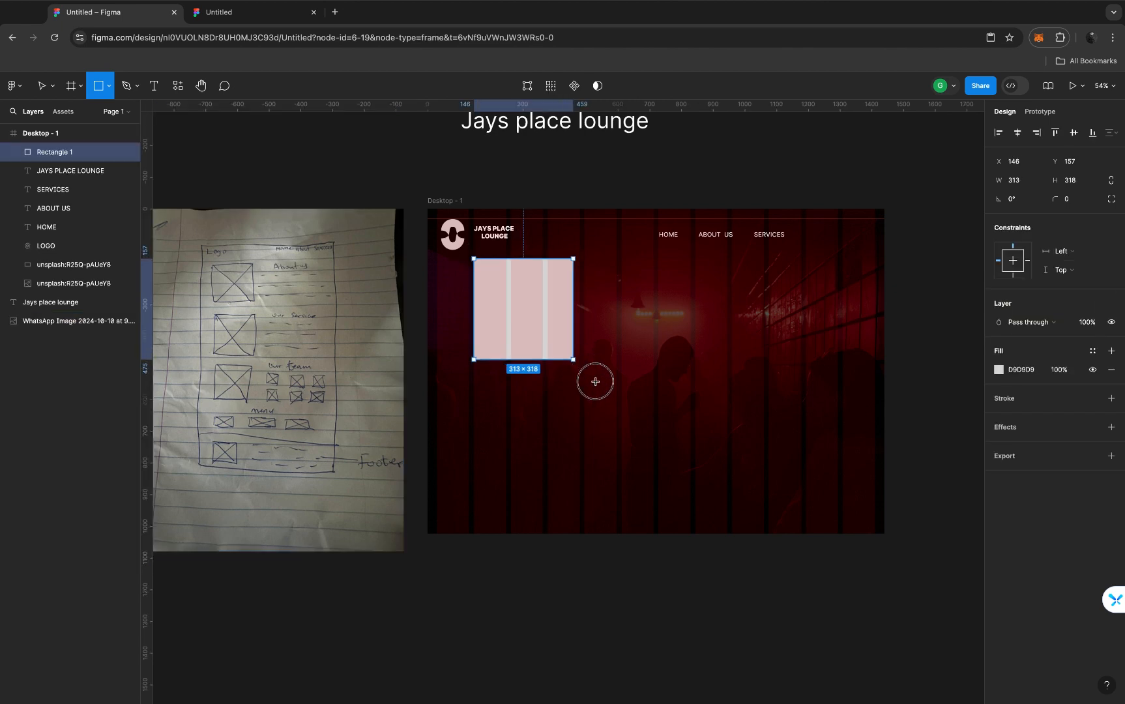
left_click_drag(591, 420, 645, 463)
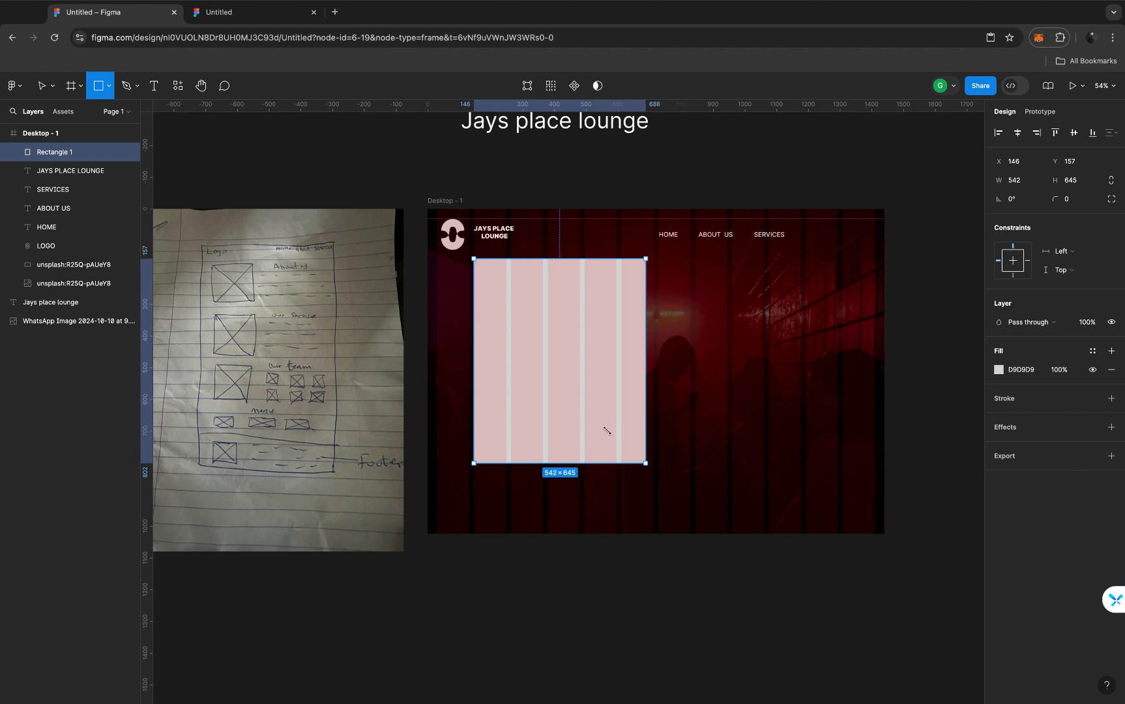
left_click(556, 381)
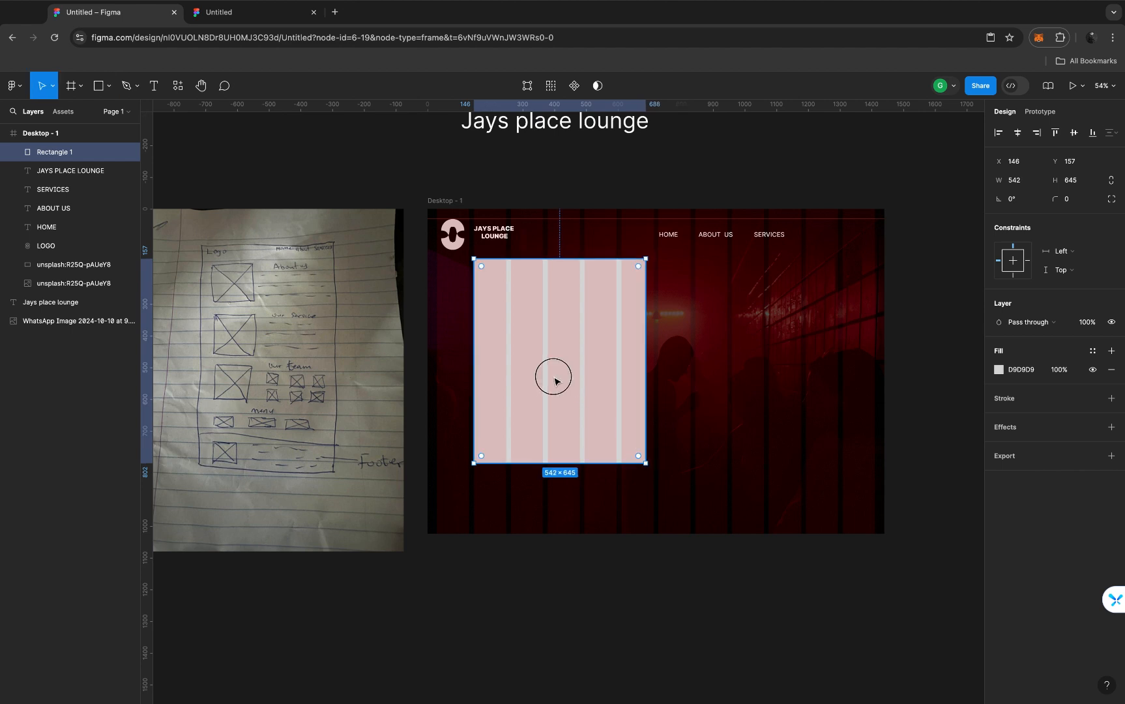
Open the Unsplash plugin for the rectangle, search for "ARTIST SINGNING" and browse the photo results
left_click(176, 95)
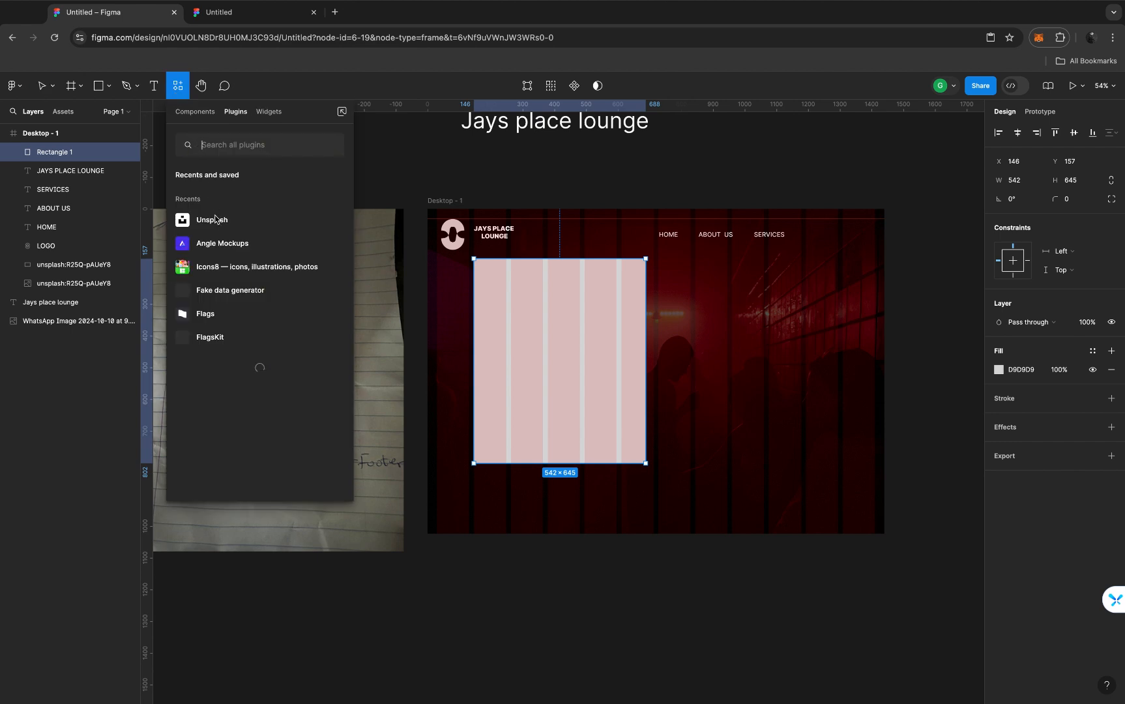
key("Escape")
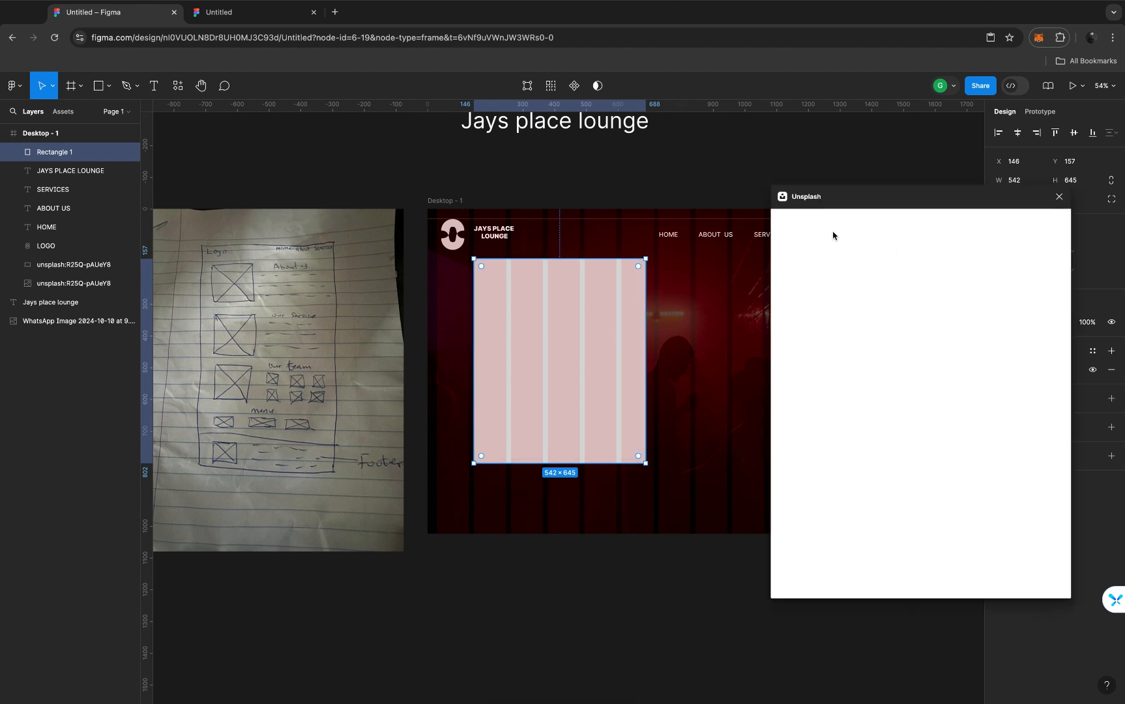
left_click(820, 259)
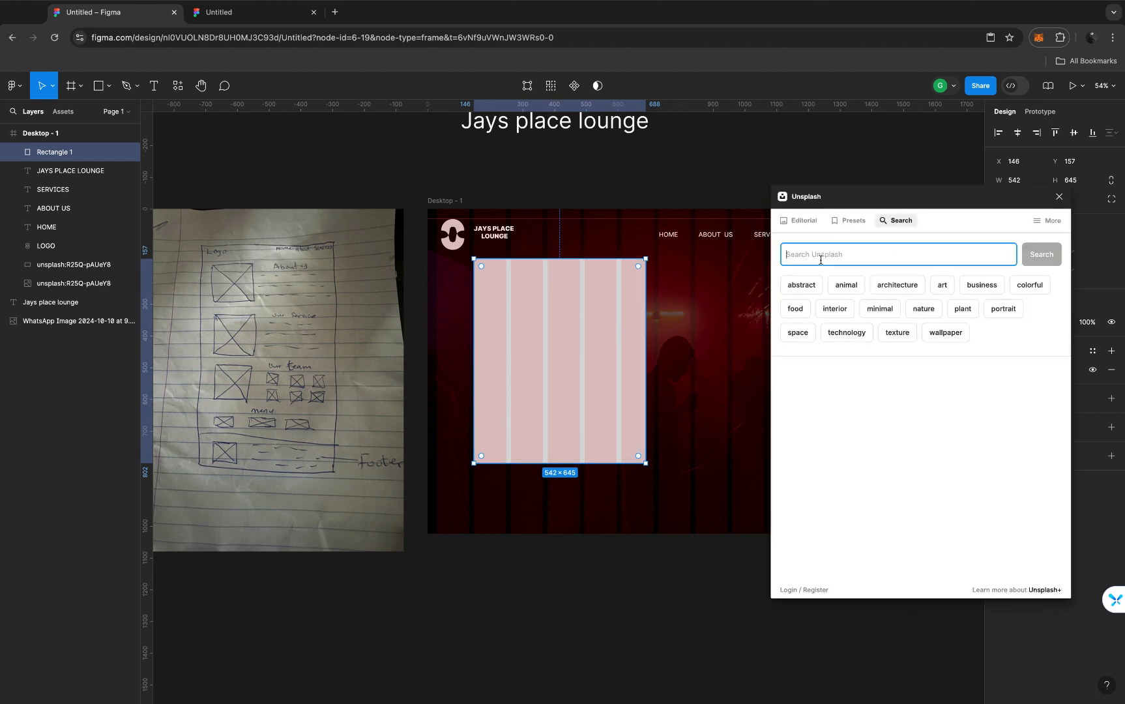
type("ARTIST SINGNING")
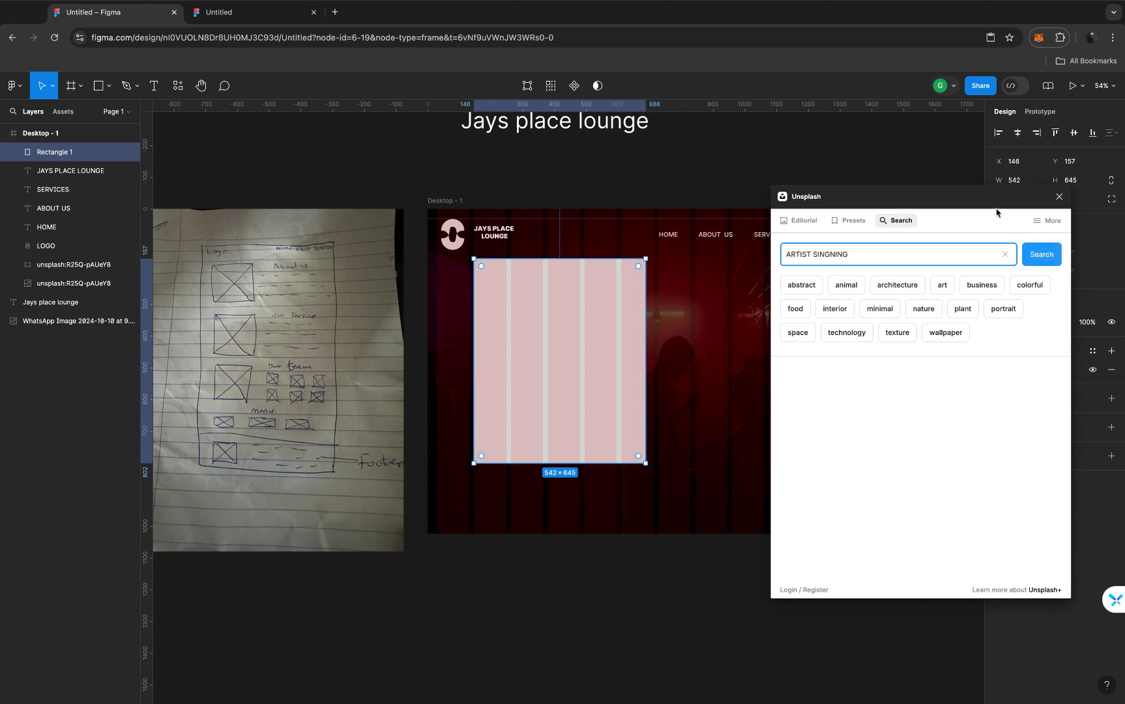
left_click(1033, 257)
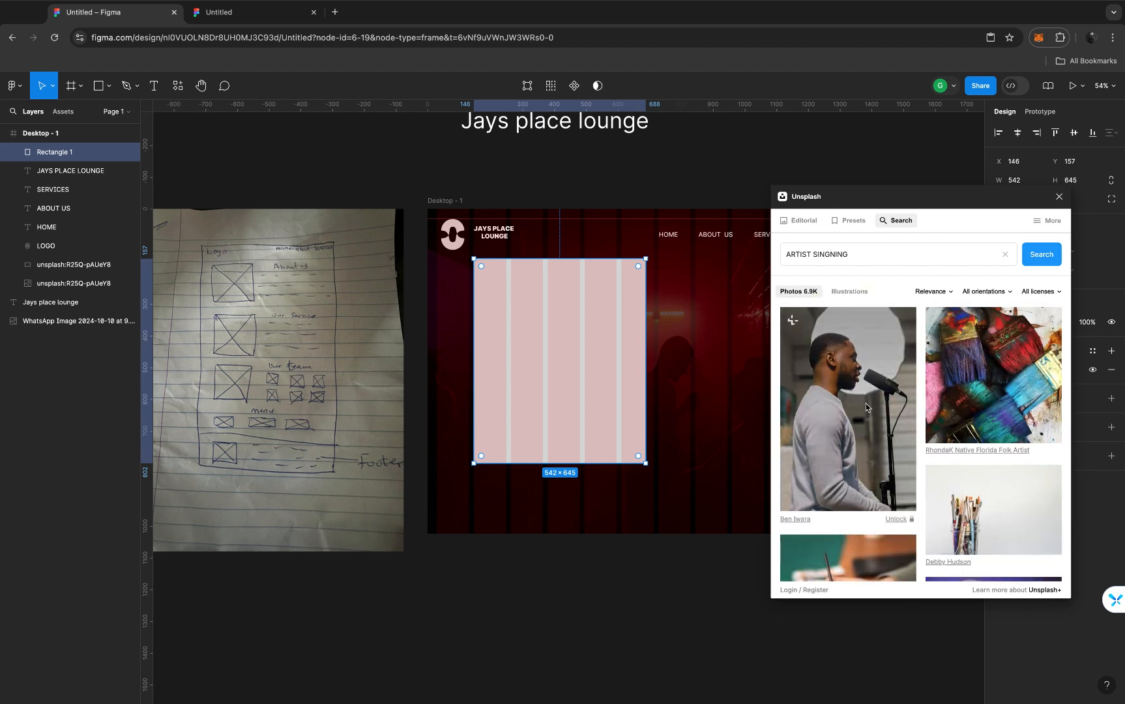
scroll(865, 403, "down", 3)
scroll(865, 407, "down", 6)
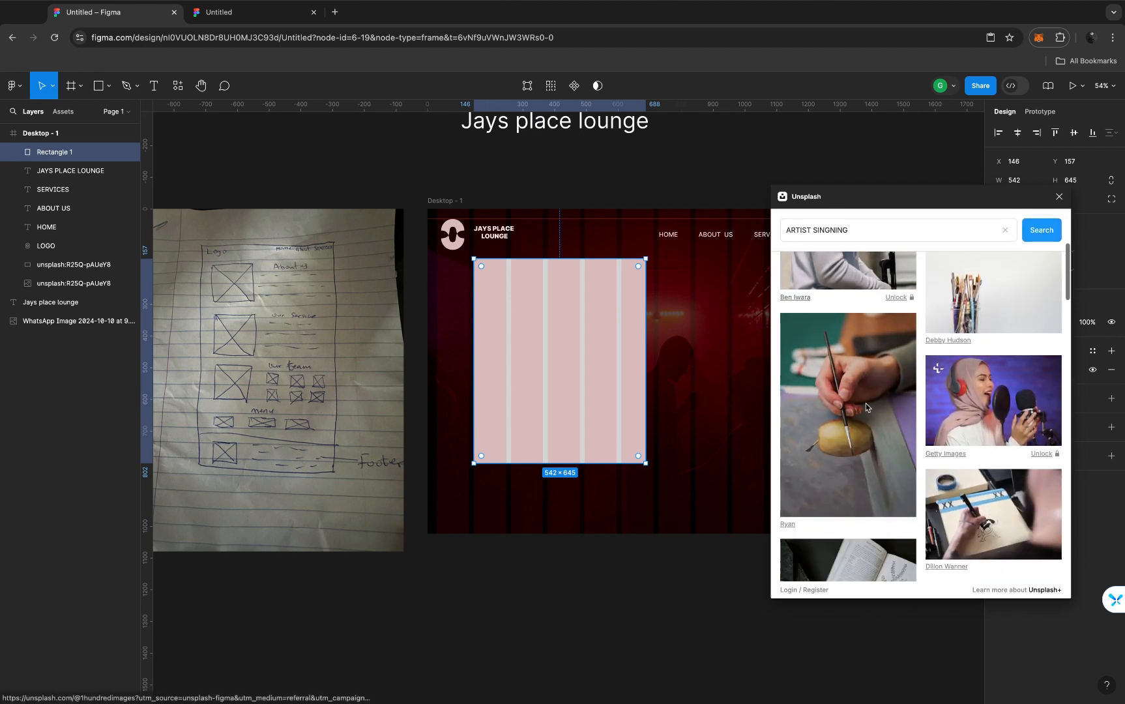
scroll(866, 407, "down", 5)
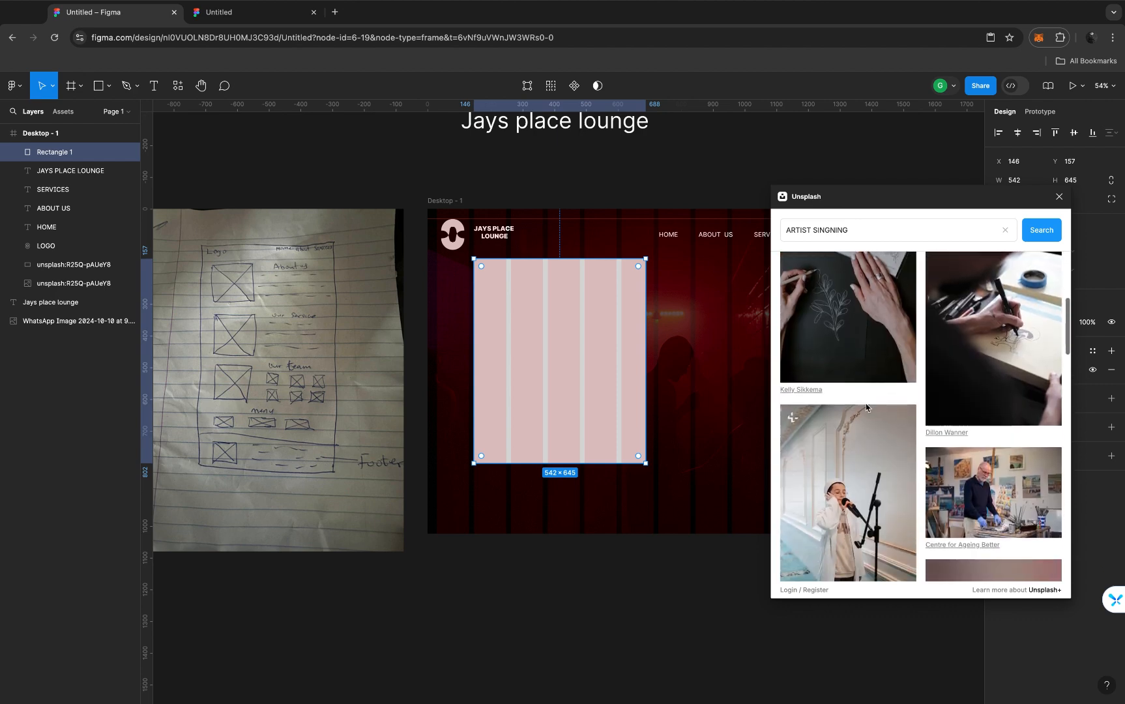
scroll(864, 508, "down", 5)
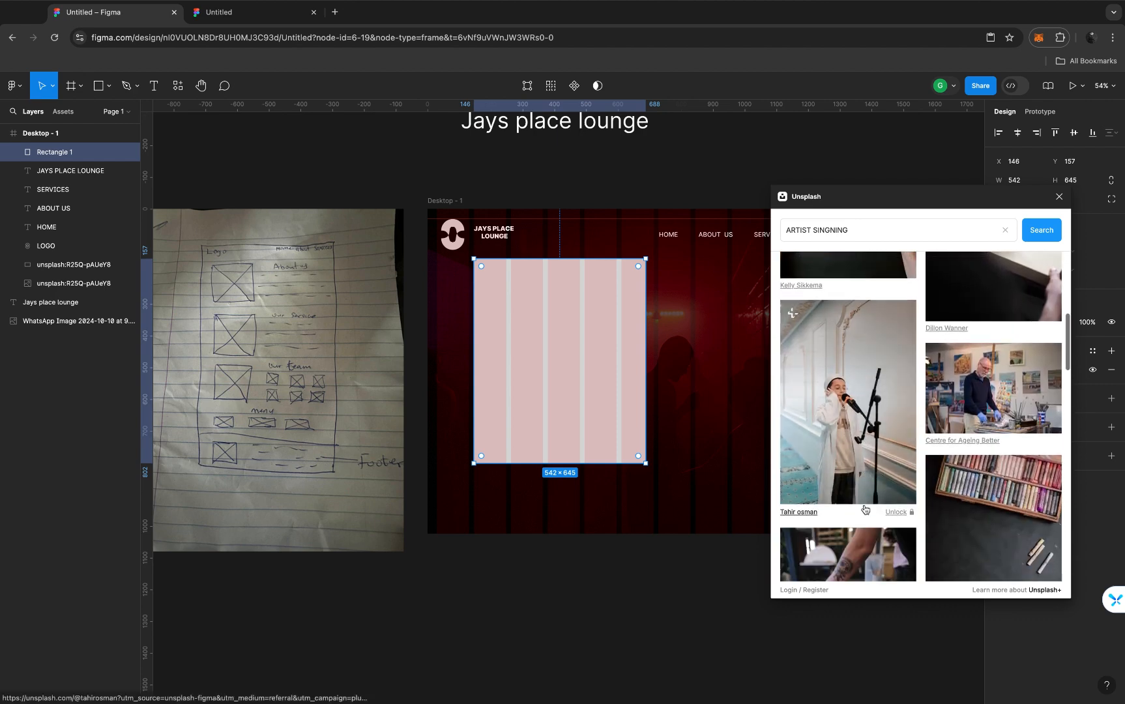
scroll(864, 506, "down", 6)
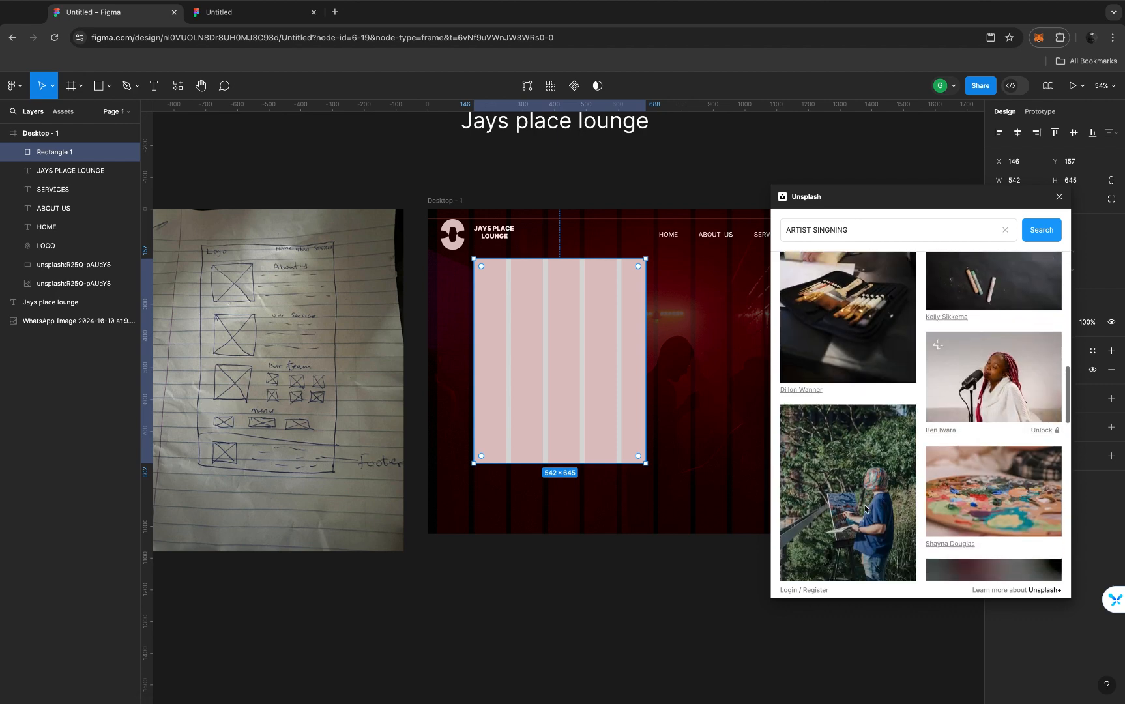
Search Unsplash for "ARTIST SINGING IN THE CLUB" and fill the rectangle with the photo of a singer standing under a disco ball
scroll(865, 509, "up", 6)
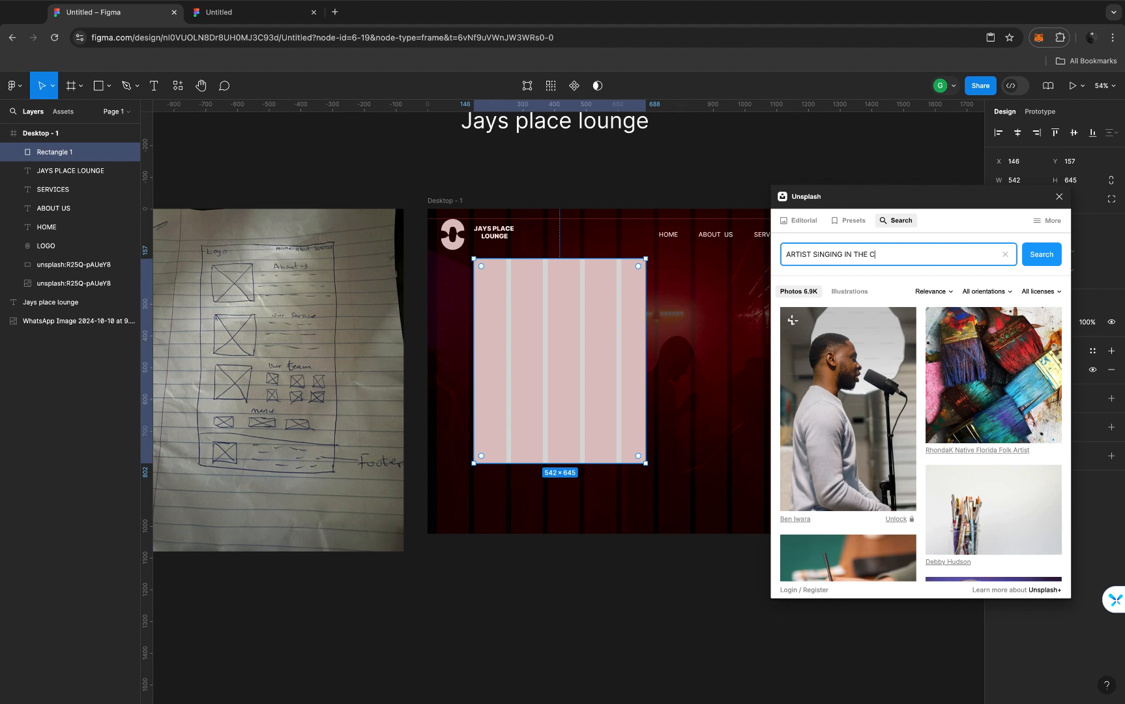
key("Return")
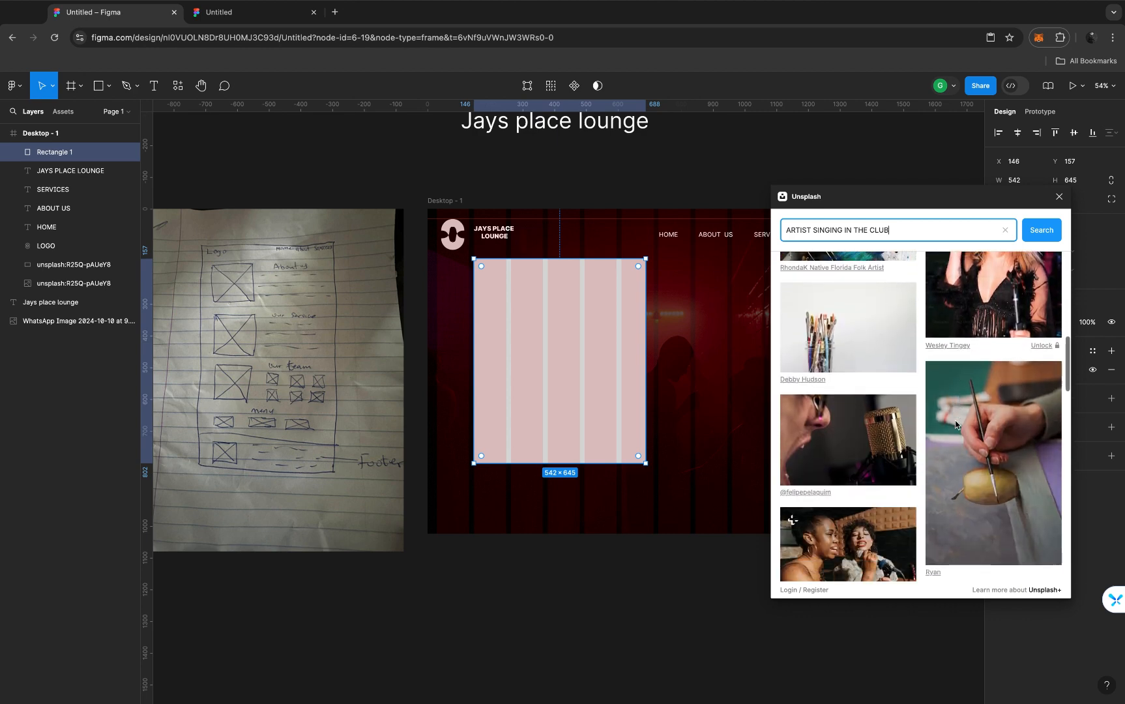
scroll(956, 424, "down", 5)
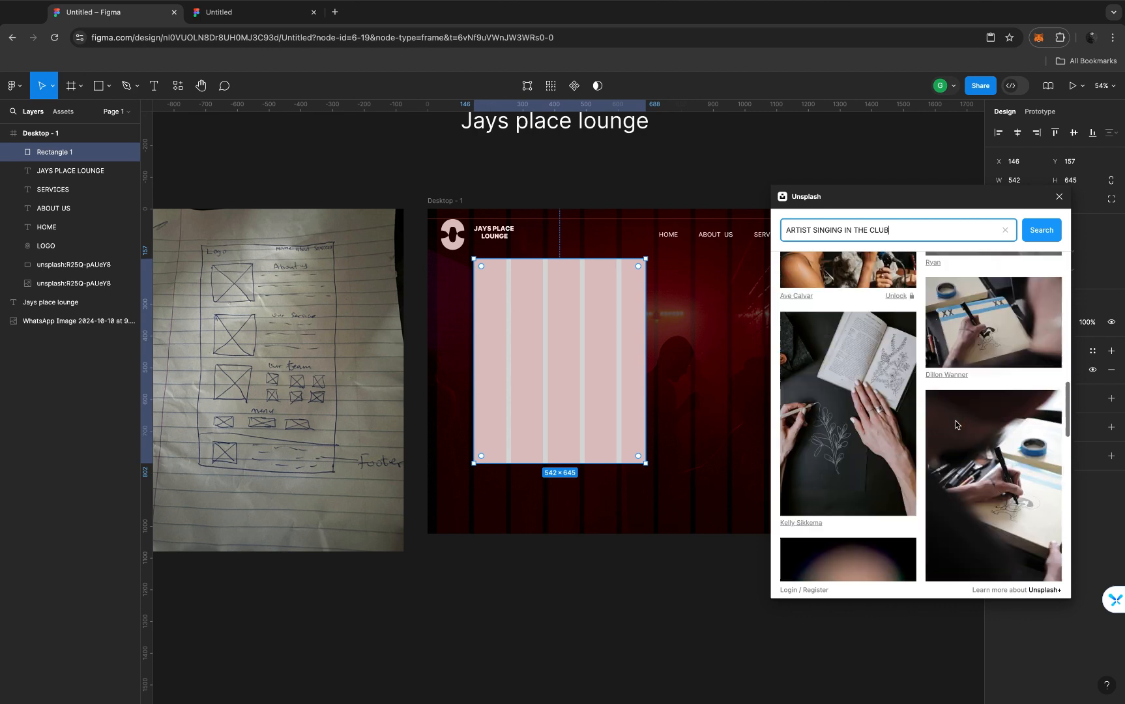
scroll(956, 423, "down", 5)
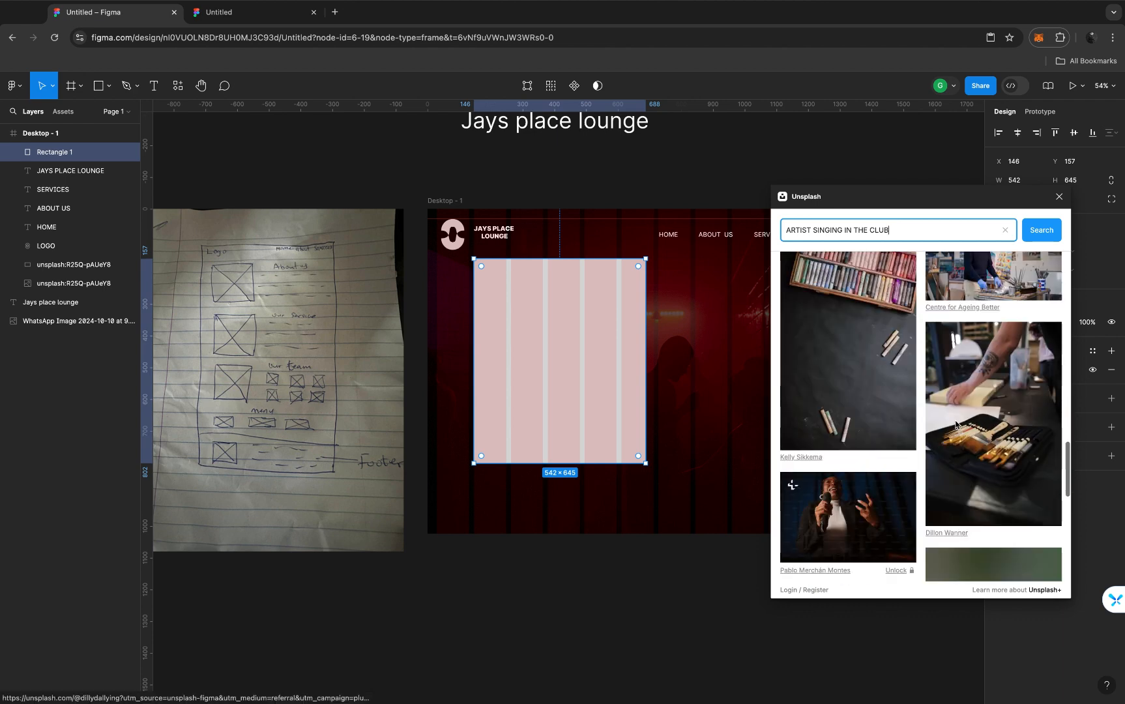
scroll(955, 423, "down", 2)
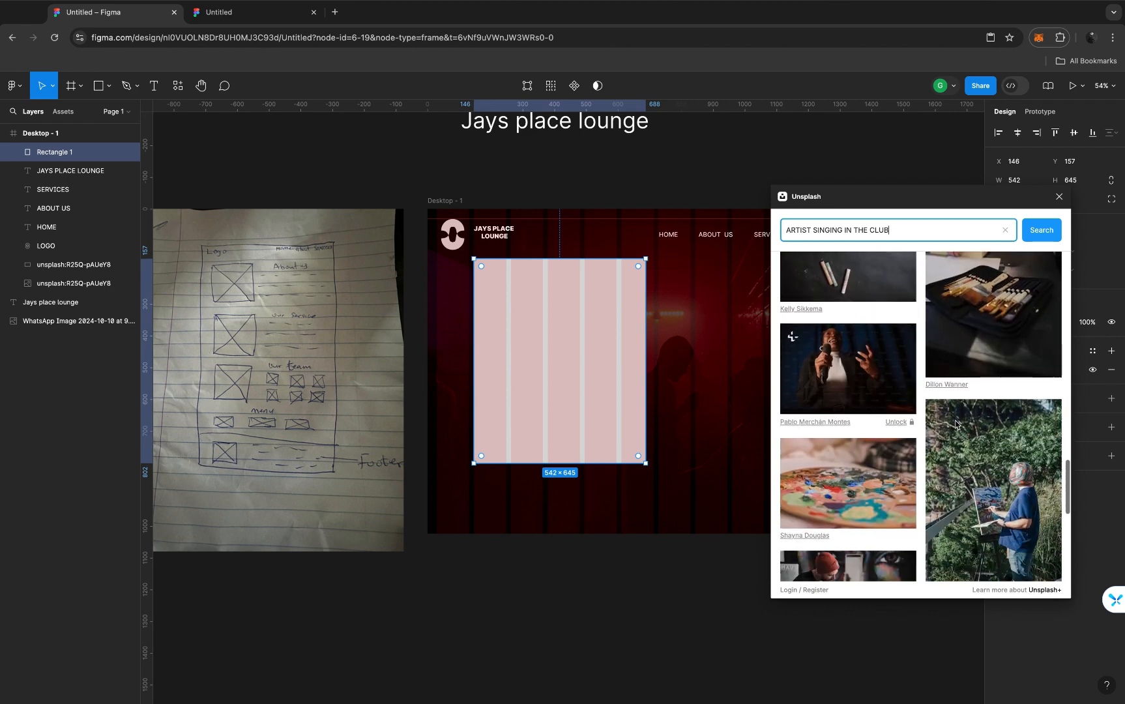
key("Return")
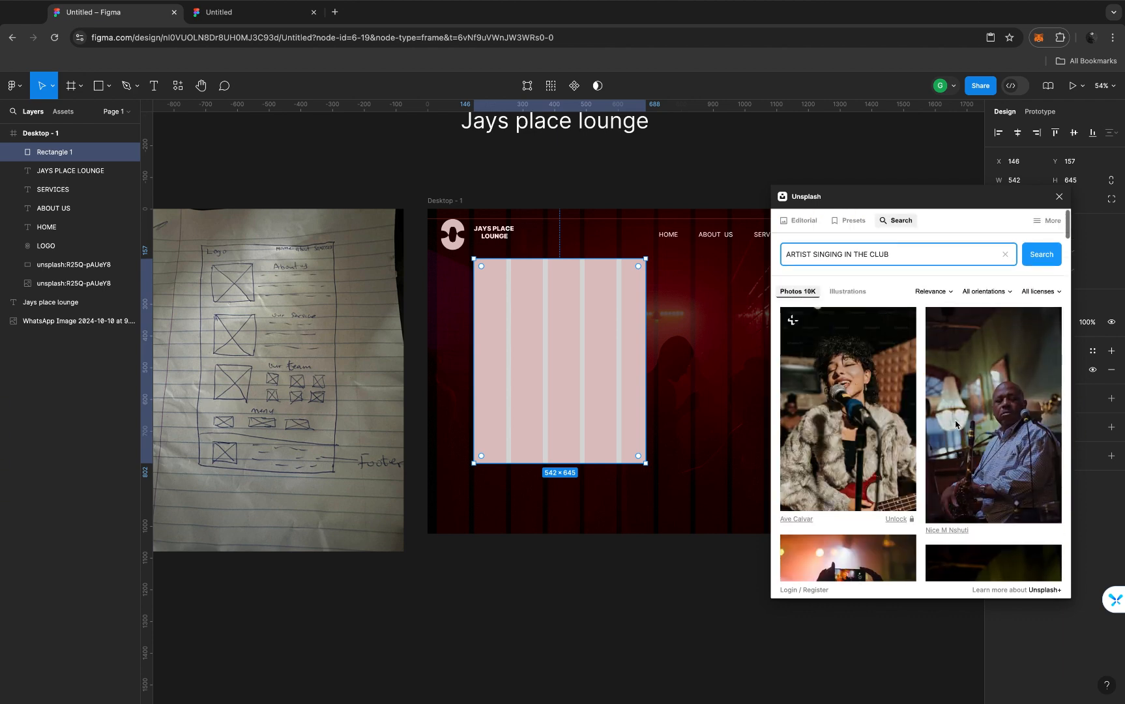
scroll(956, 424, "down", 3)
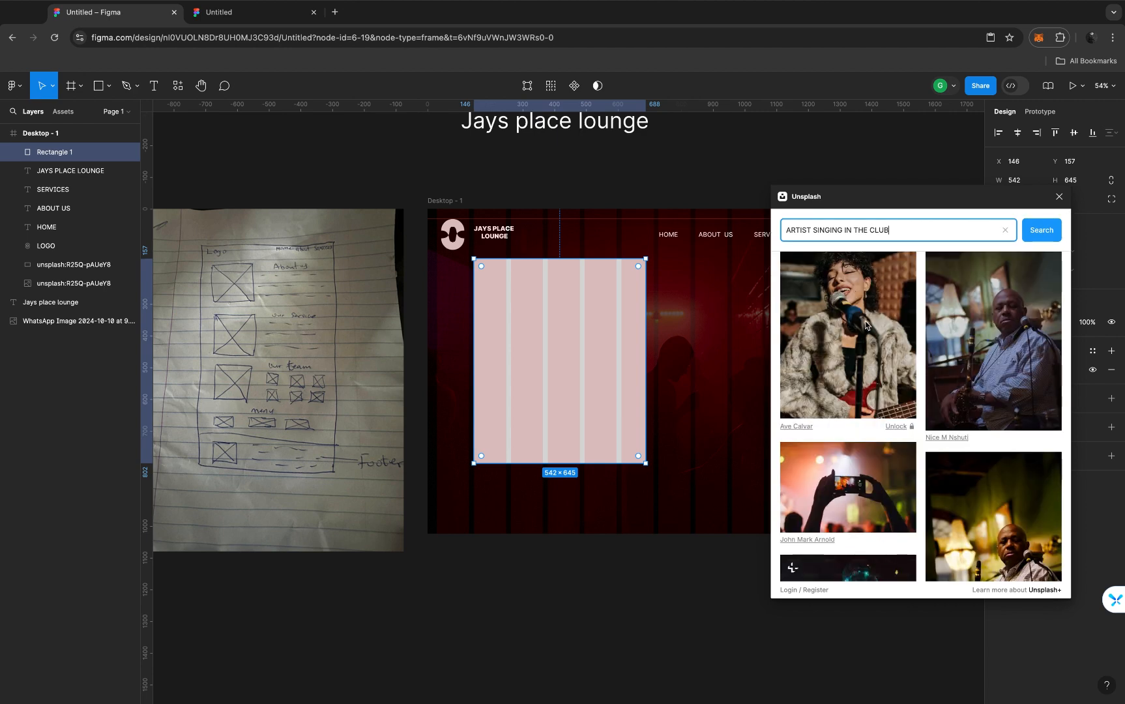
scroll(872, 443, "down", 3)
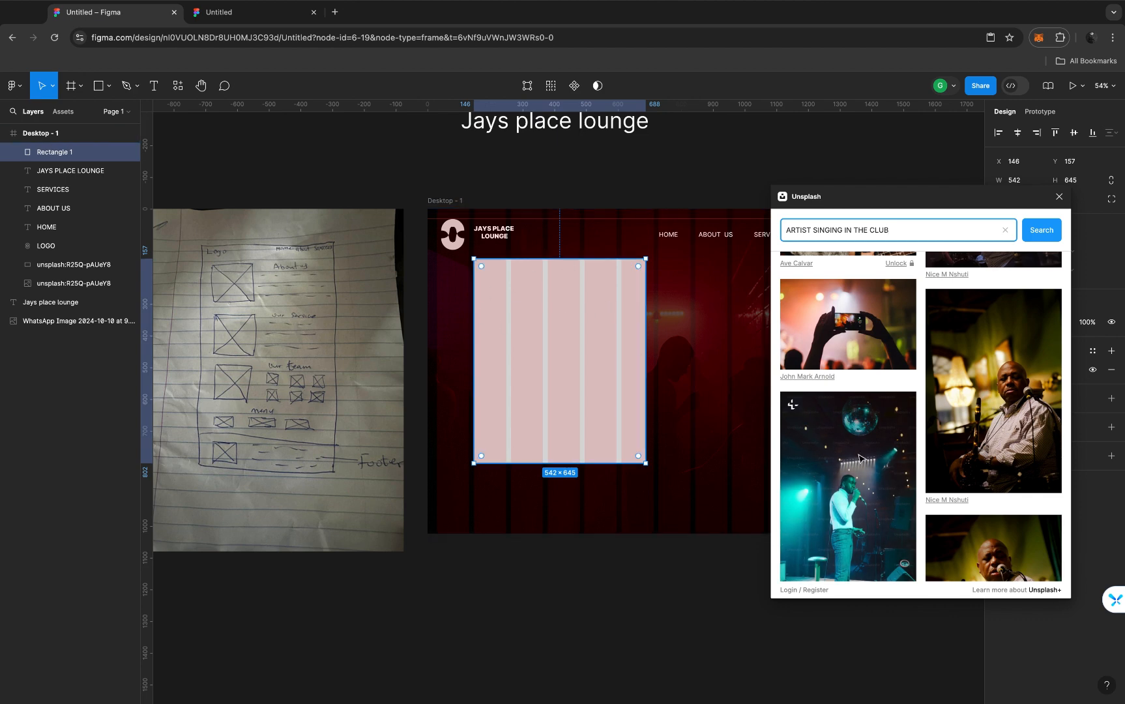
scroll(859, 458, "down", 1)
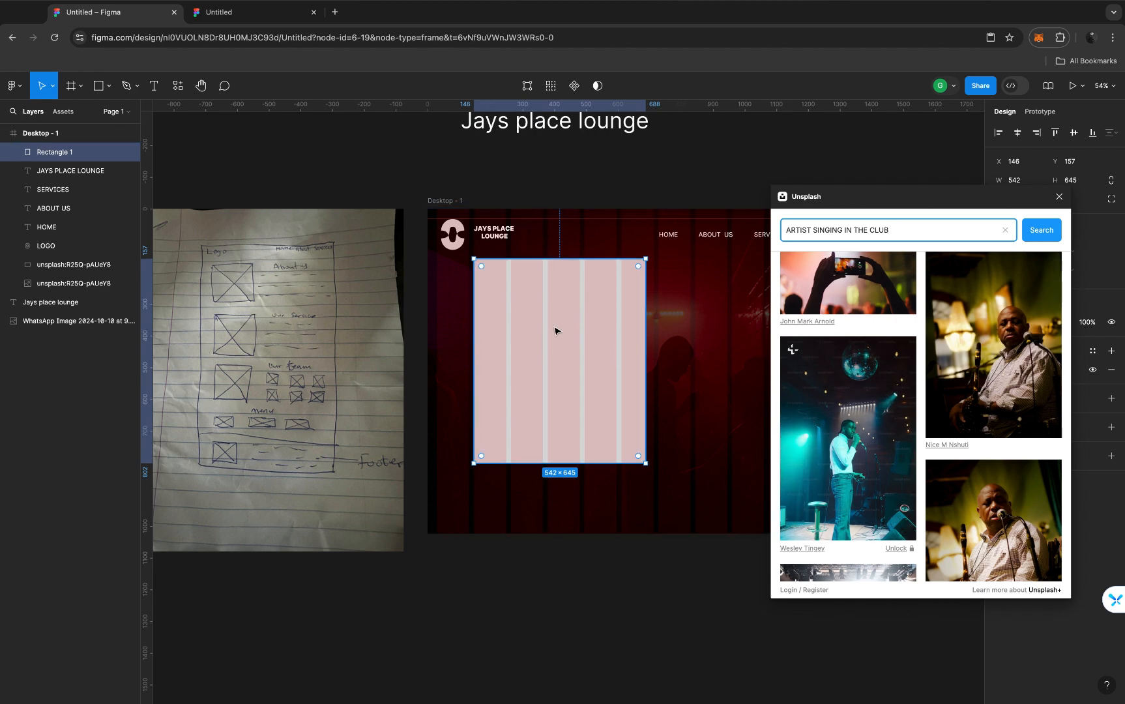
left_click(843, 454)
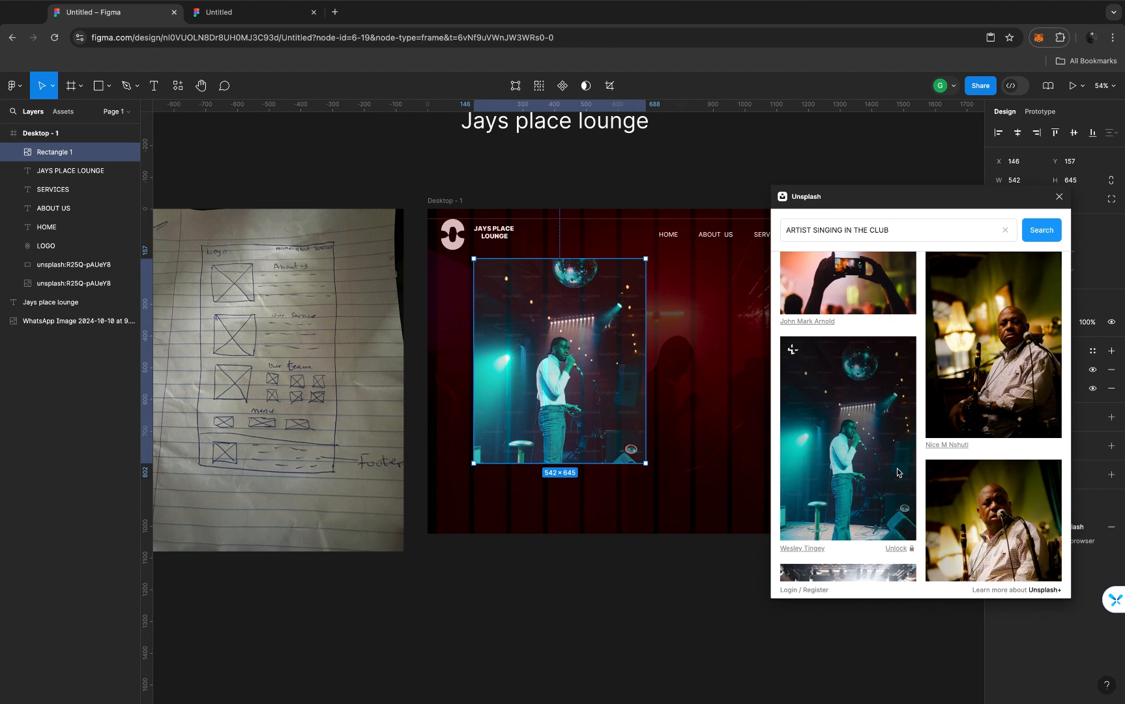
scroll(896, 470, "down", 3)
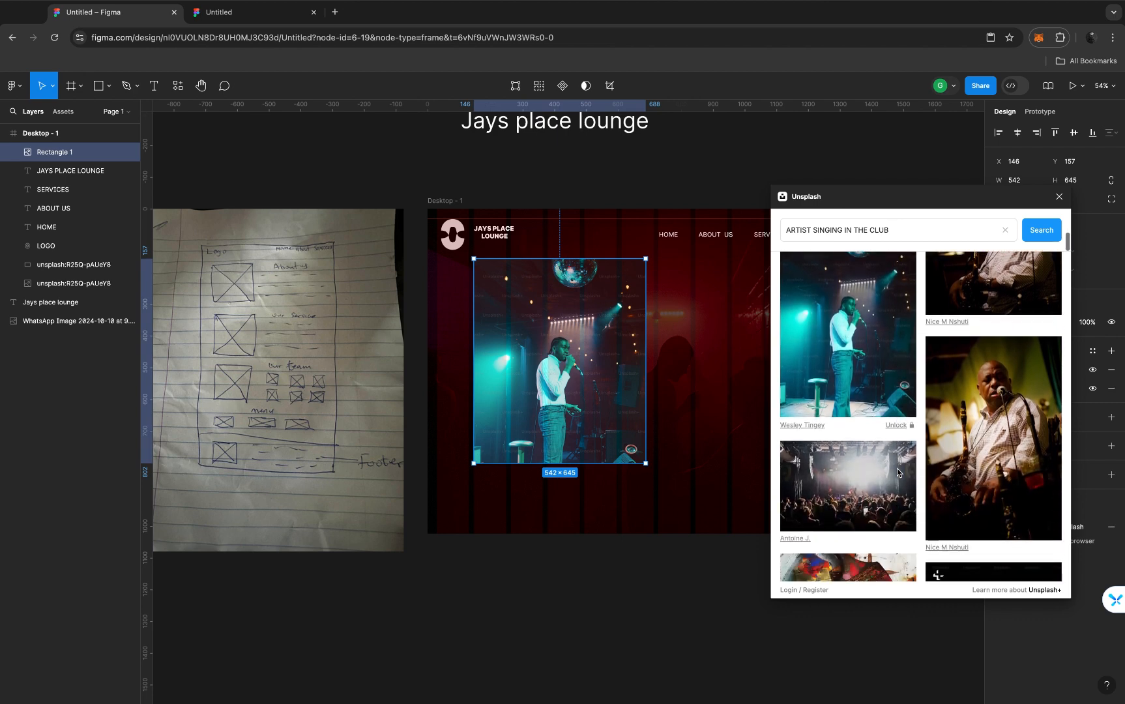
scroll(897, 470, "down", 1)
scroll(897, 471, "down", 4)
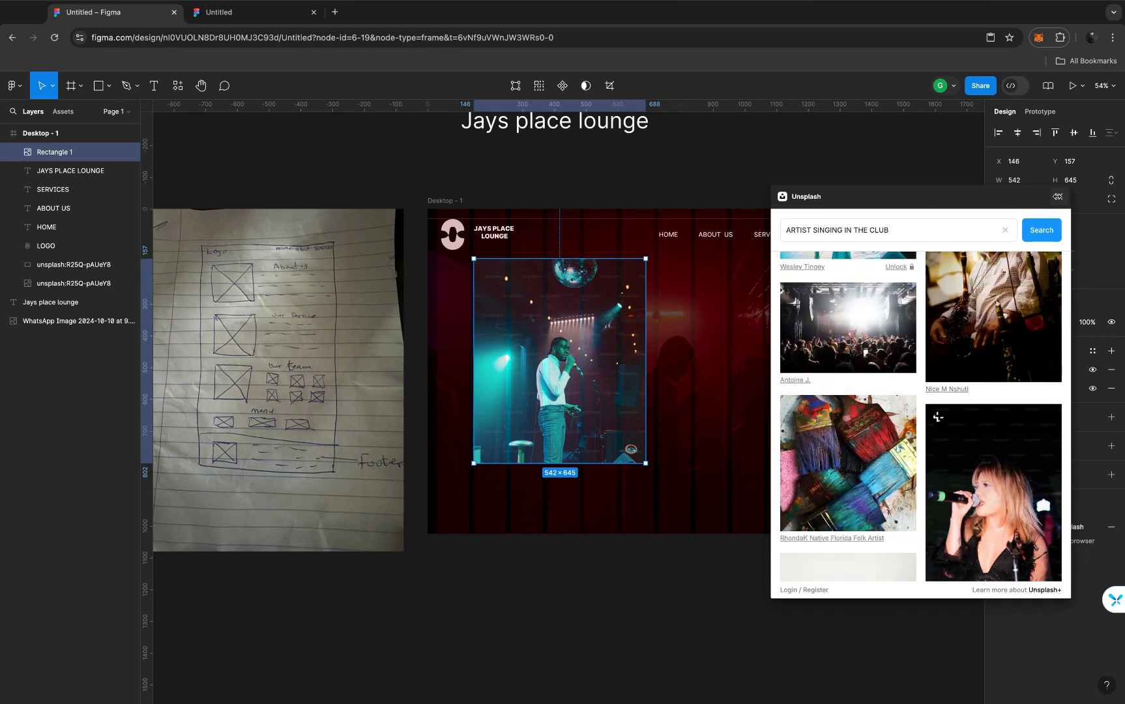
left_click(1058, 198)
Examine the wireframe's About us section and the singer photo up close, comparing the sketch with the Desktop - 1 frame
scroll(264, 294, "up", 5)
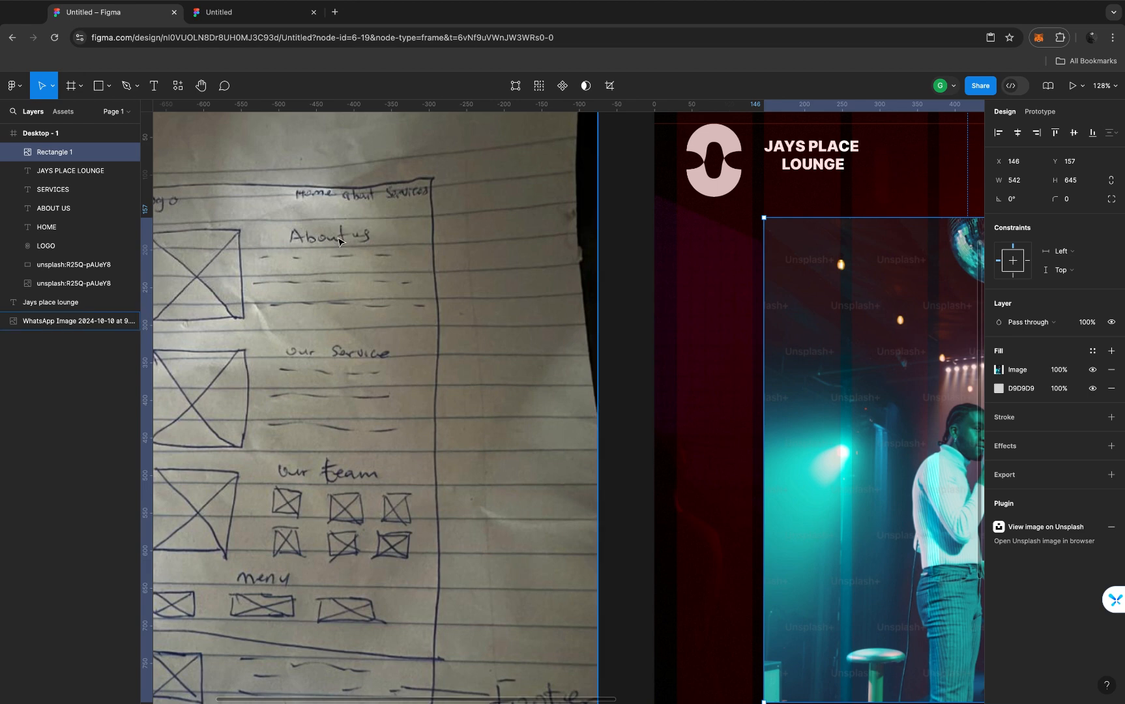
scroll(338, 242, "down", 5)
scroll(338, 242, "up", 4)
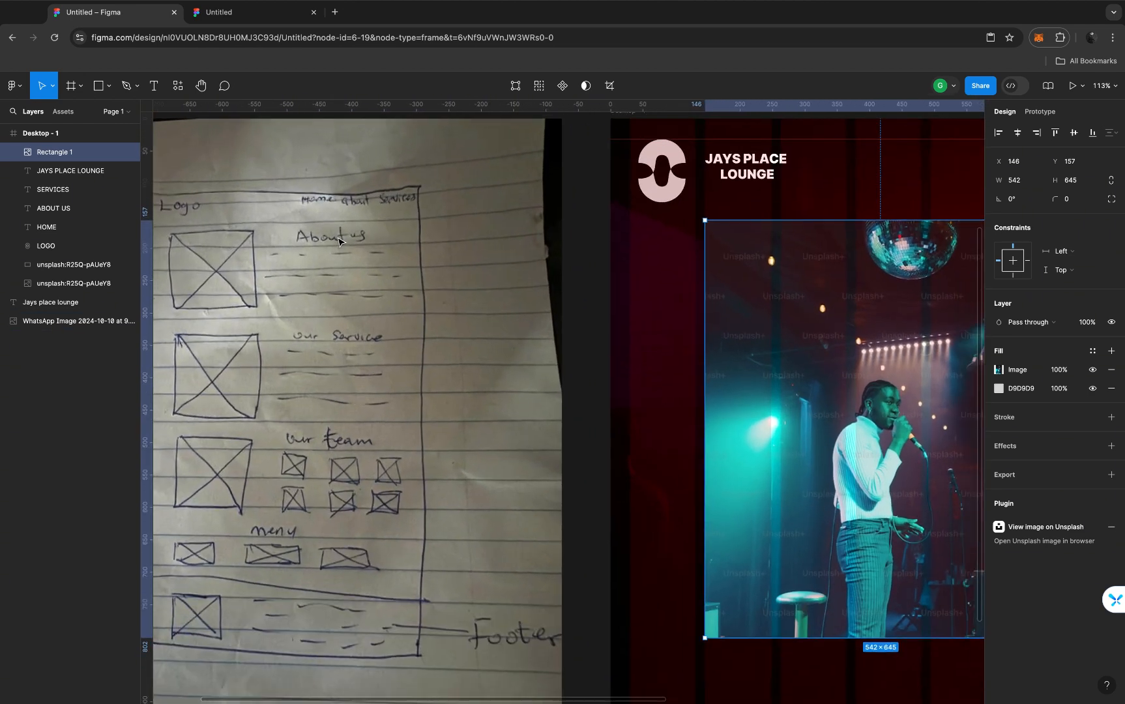
scroll(339, 242, "down", 3)
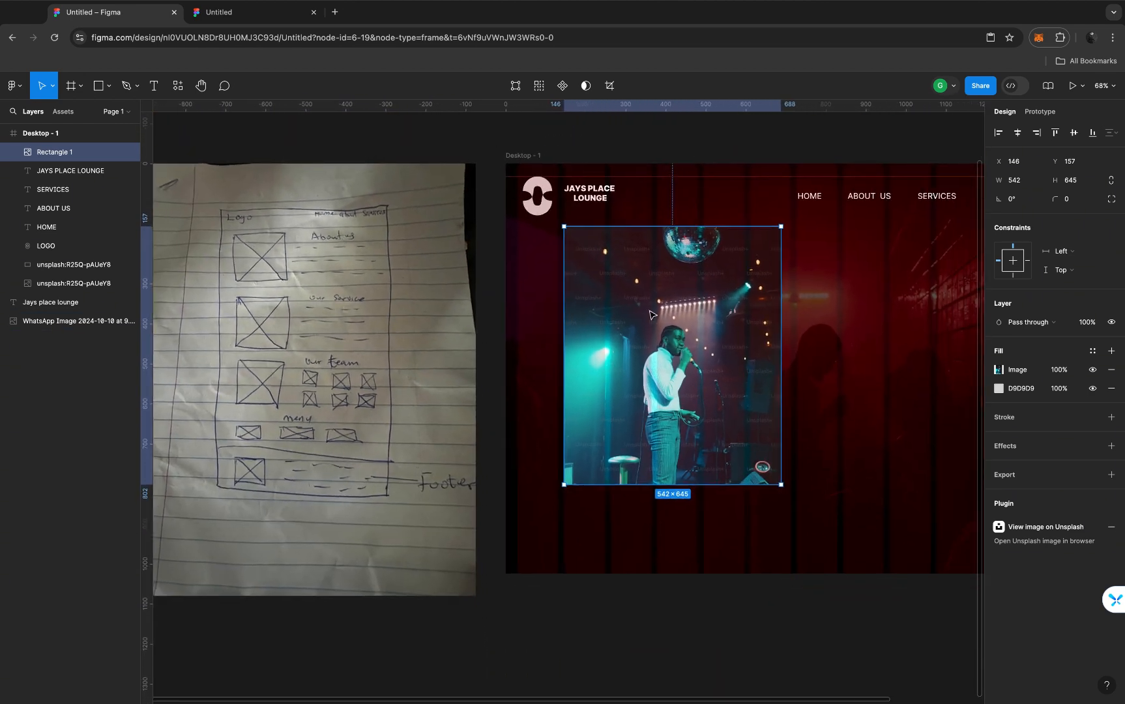
scroll(652, 314, "right", 5)
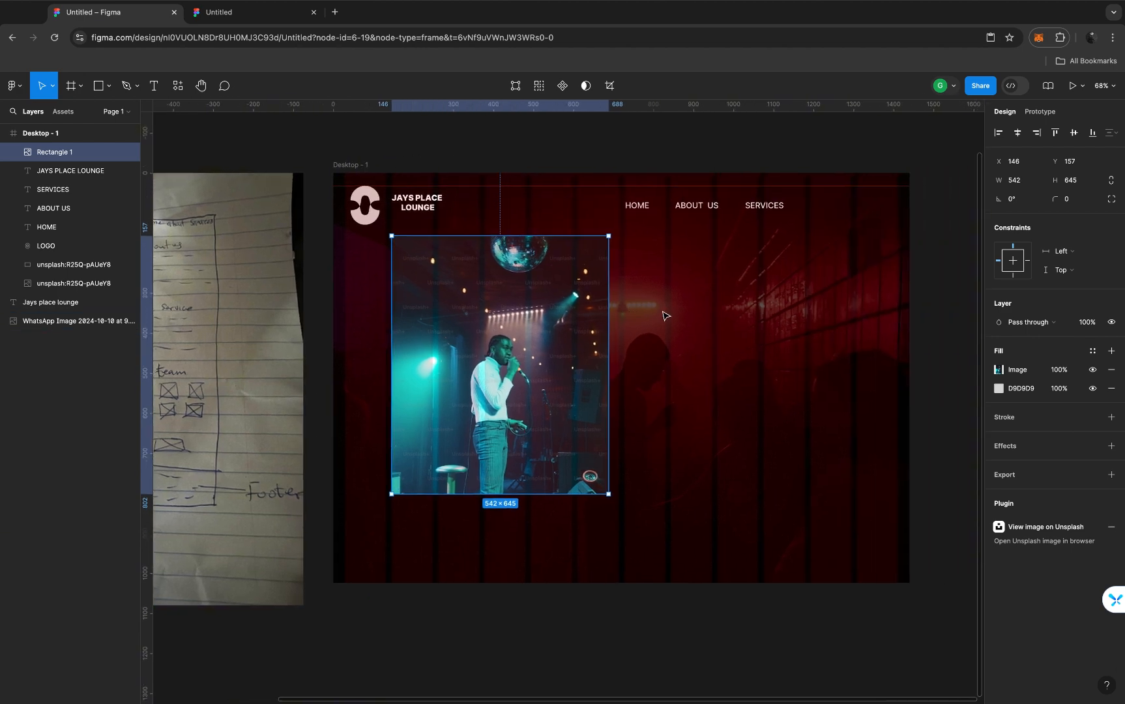
scroll(662, 315, "left", 3)
scroll(663, 315, "down", 2)
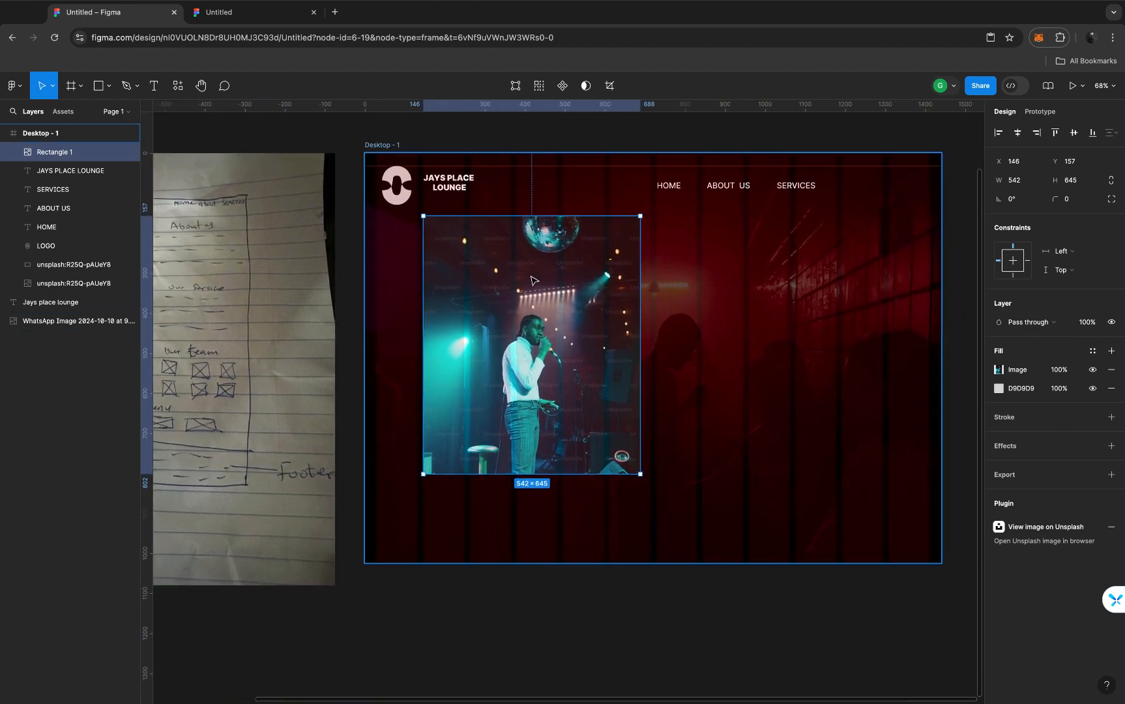
scroll(533, 280, "up", 5)
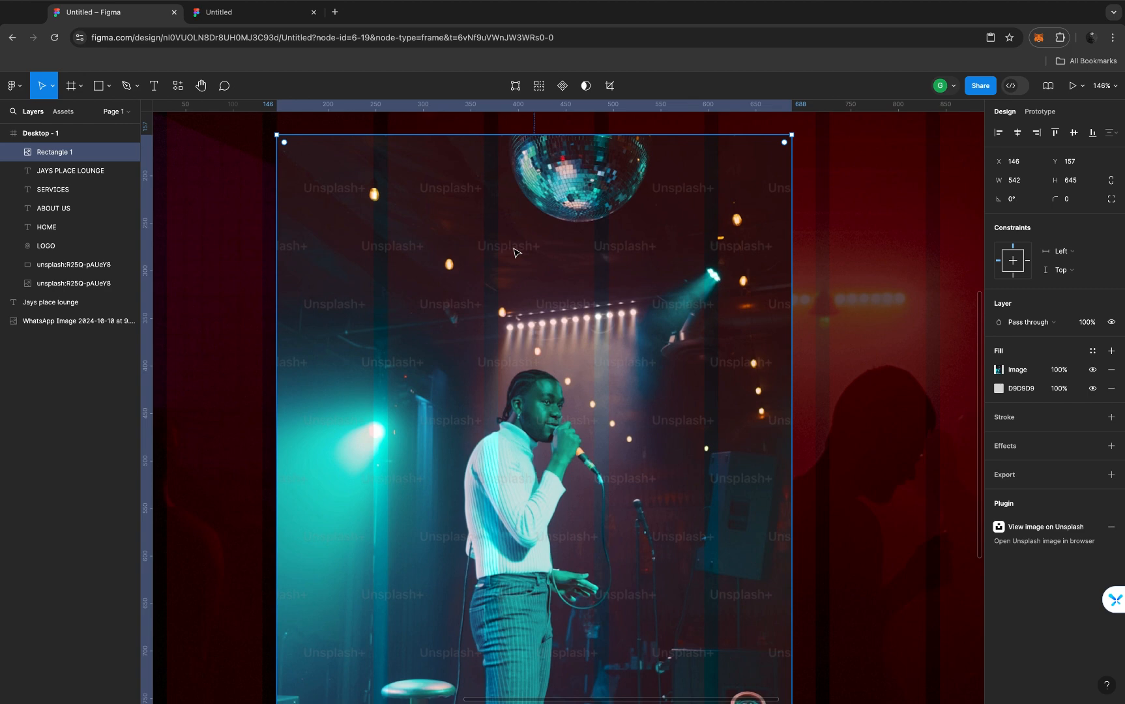
scroll(514, 252, "down", 5)
scroll(514, 252, "up", 1)
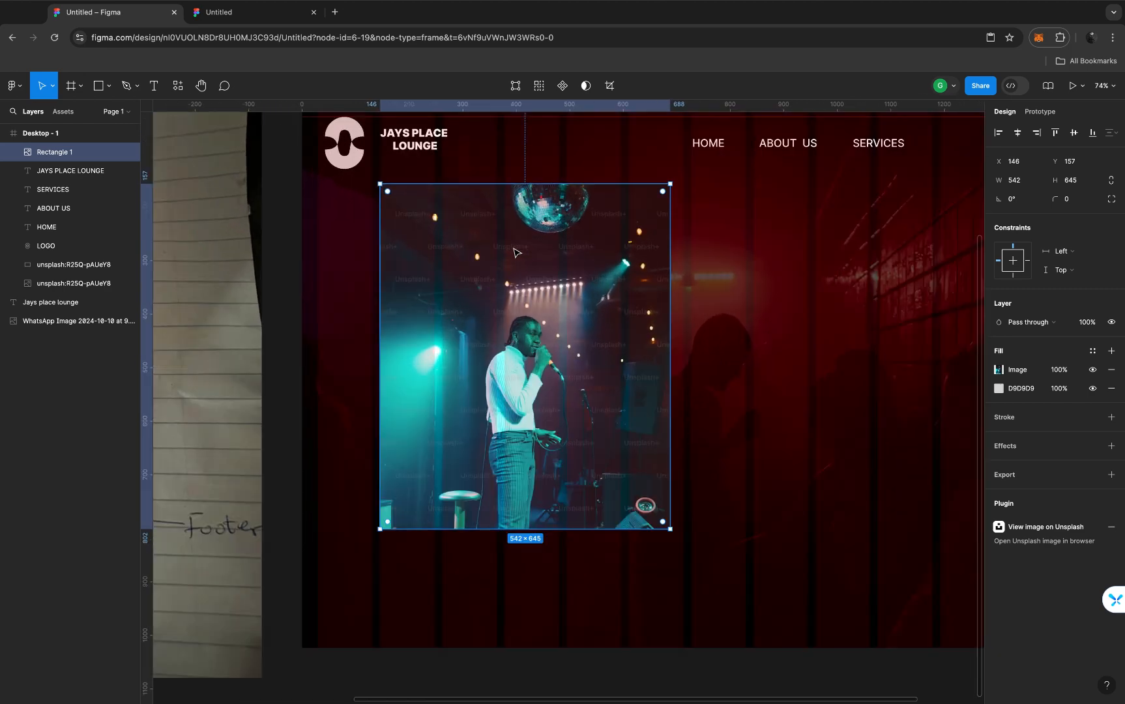
scroll(516, 252, "up", 8)
scroll(514, 248, "down", 10)
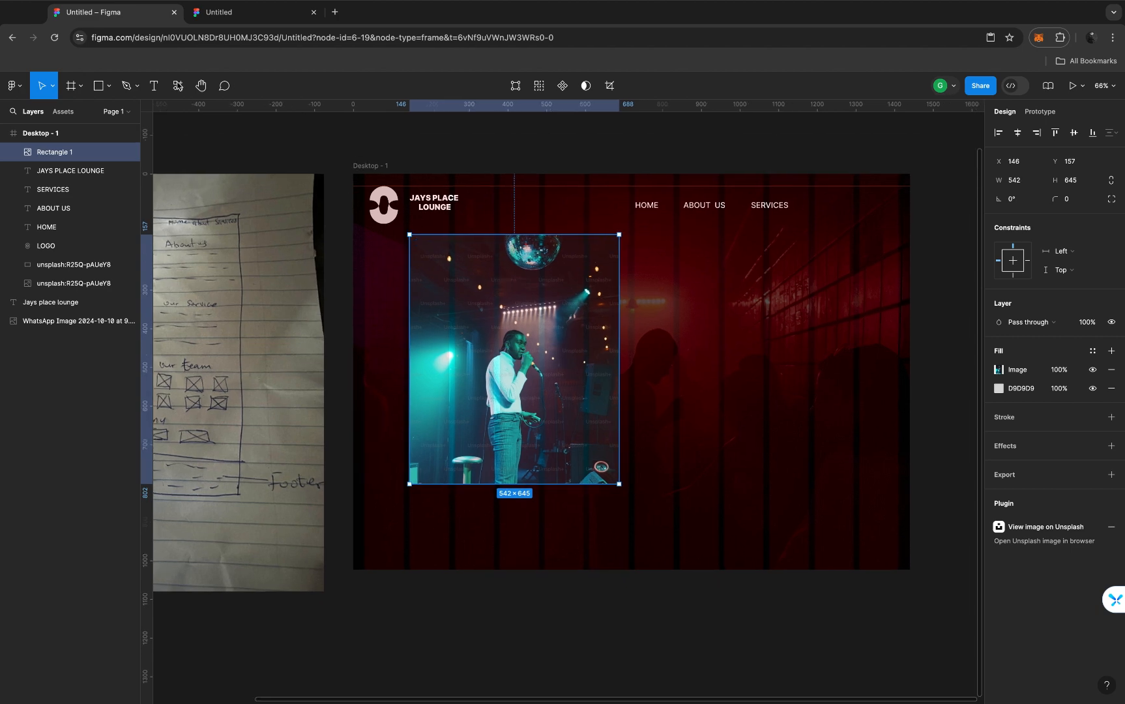
Search Unsplash for "ARTIST SINGING" and replace the rectangle's photo with the long-haired singer in front of glowing stage lights
key("shift+i")
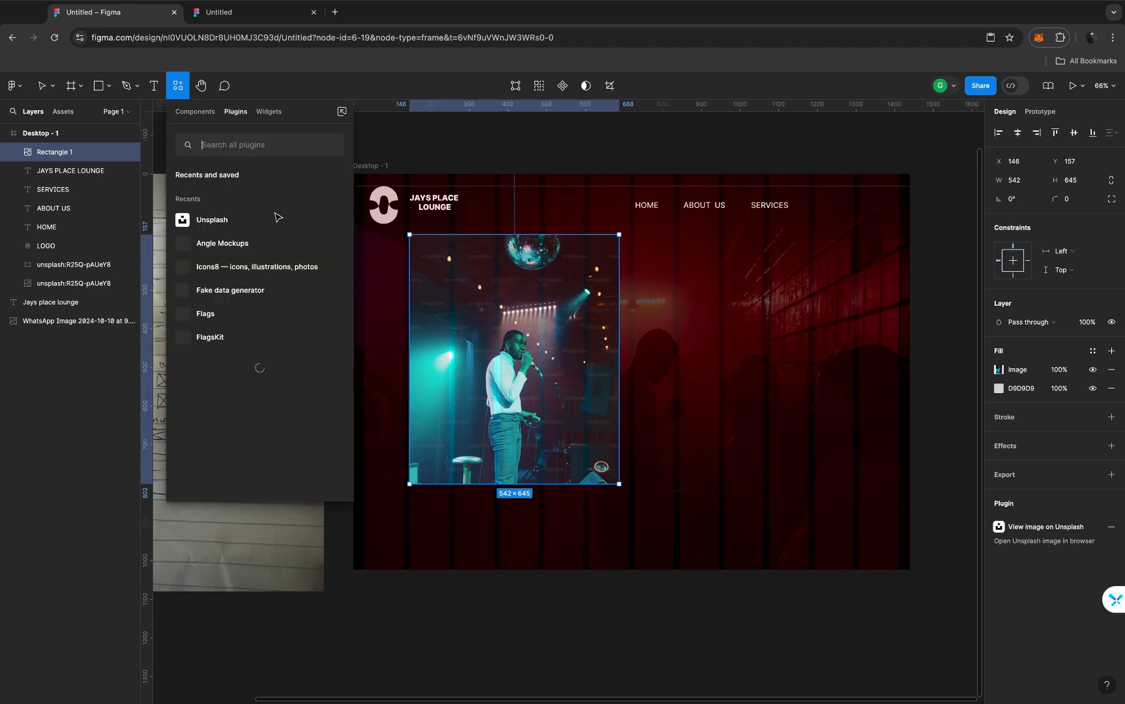
key("Escape")
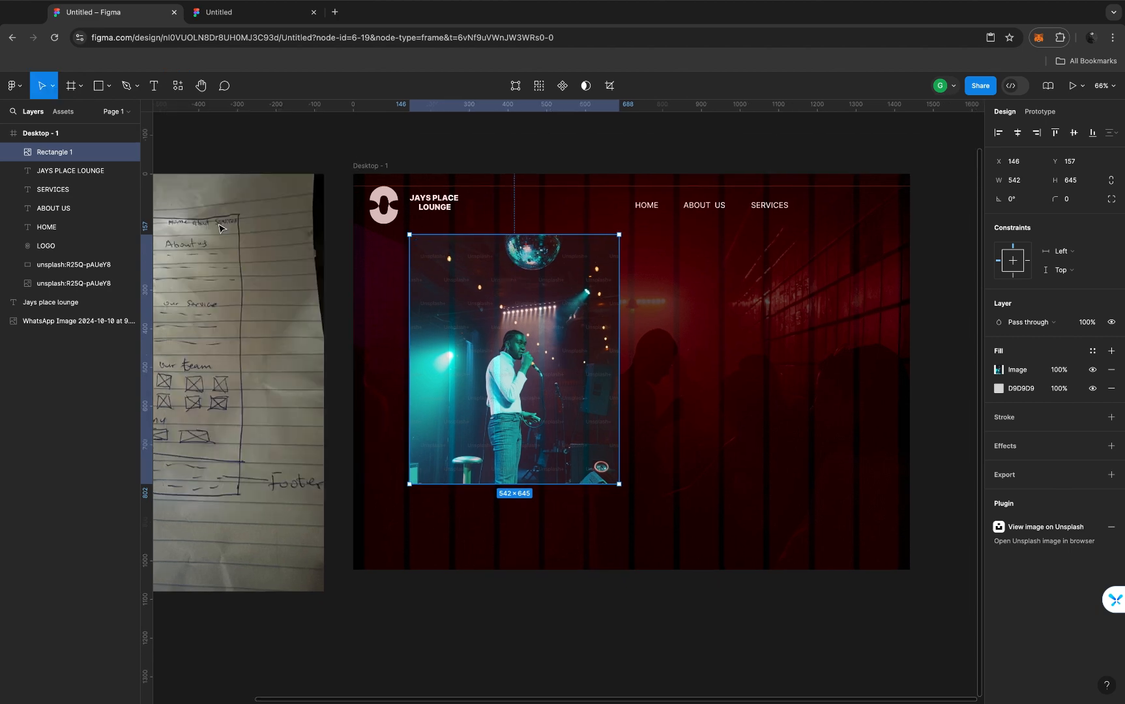
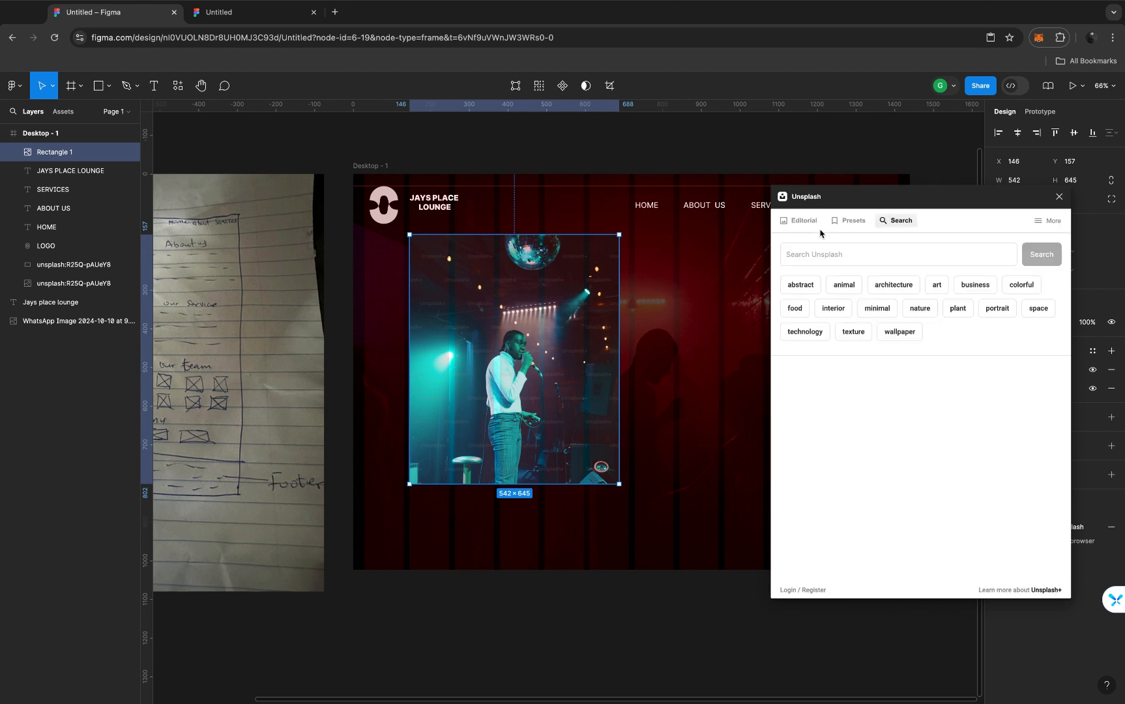
left_click(811, 250)
type("ARTIST SINGING")
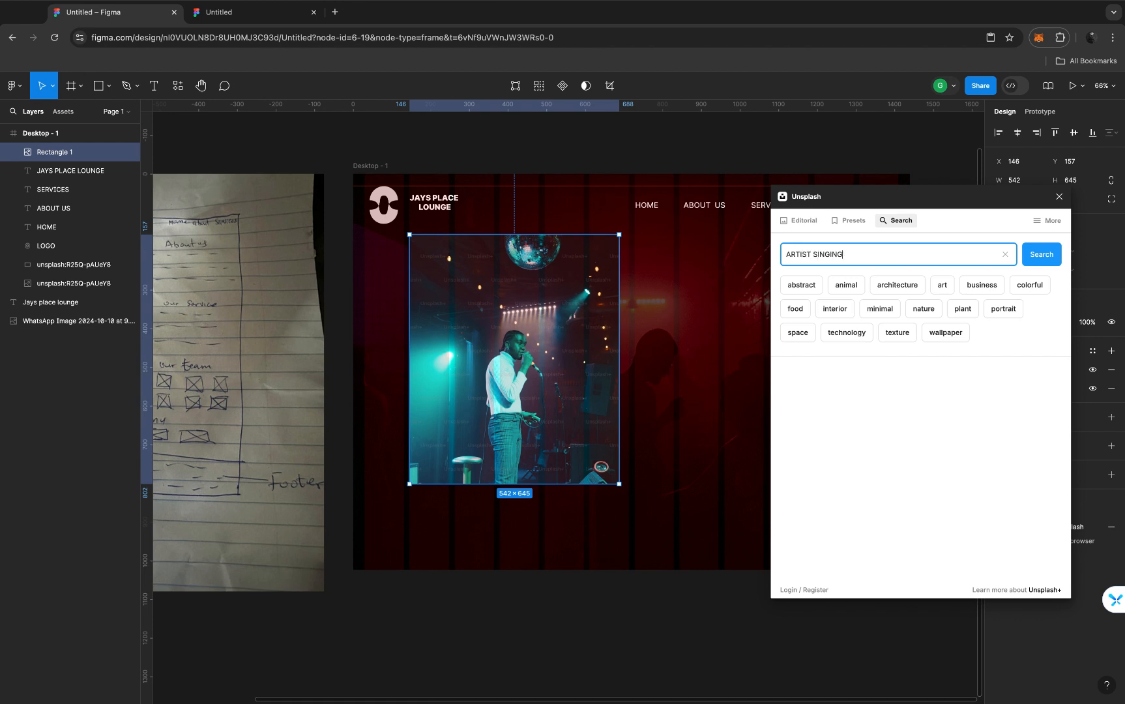
key("Return")
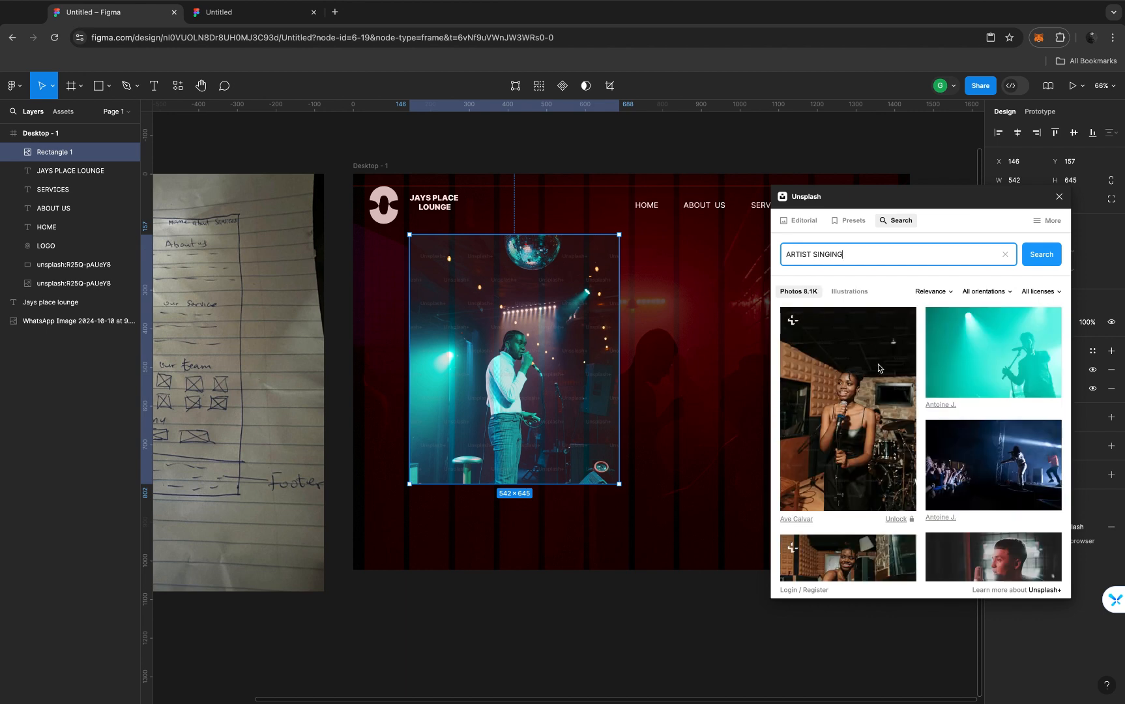
scroll(932, 435, "down", 3)
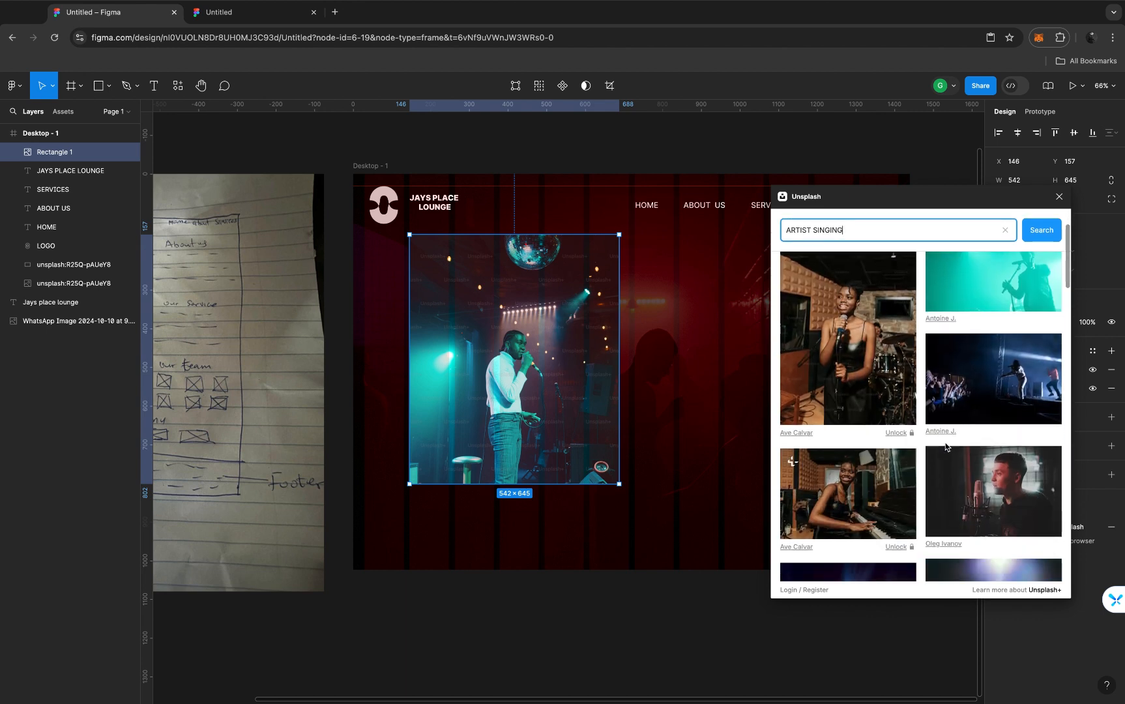
scroll(945, 447, "down", 5)
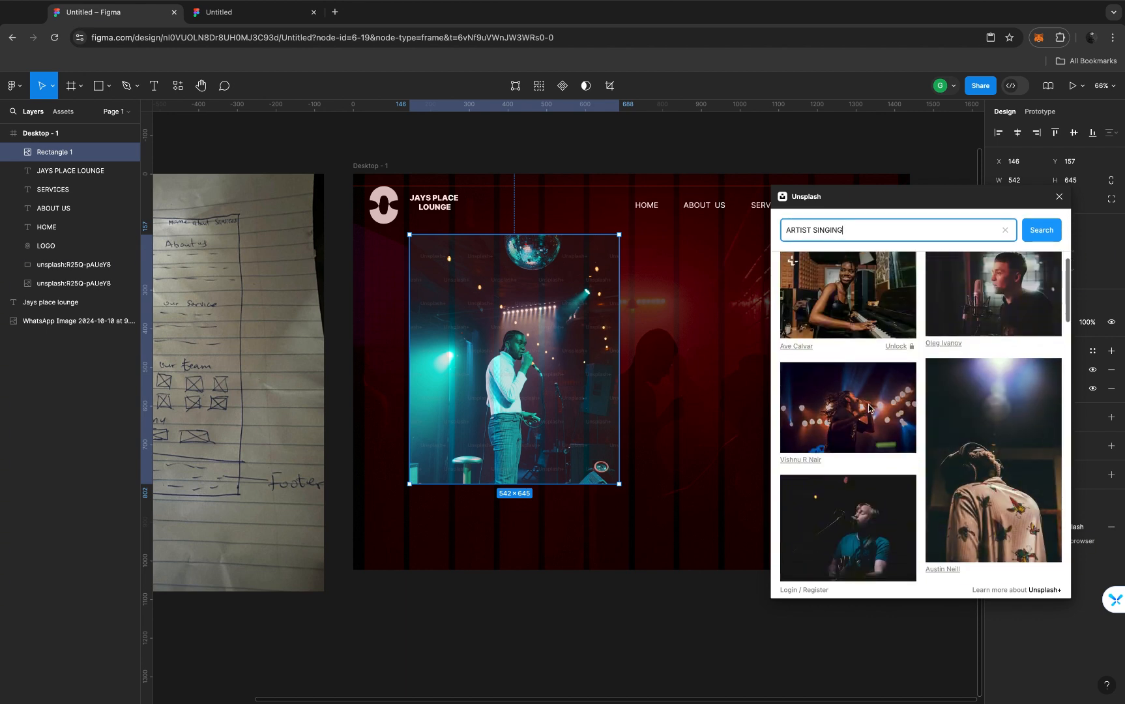
scroll(869, 405, "down", 1)
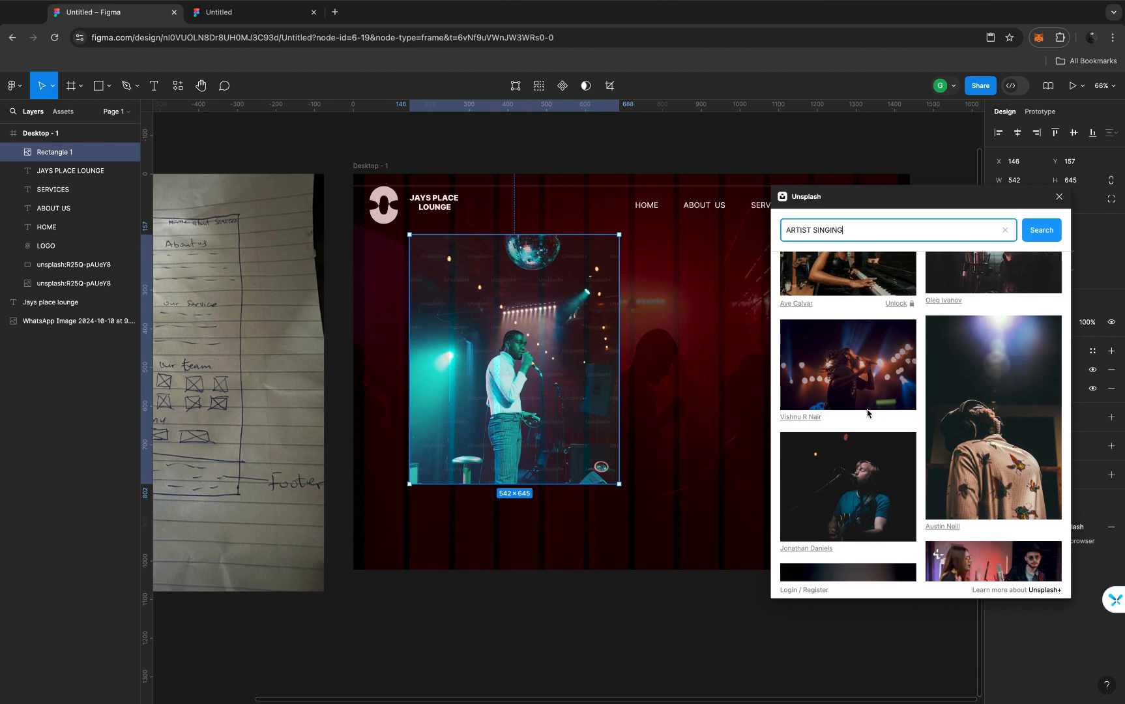
left_click(861, 365)
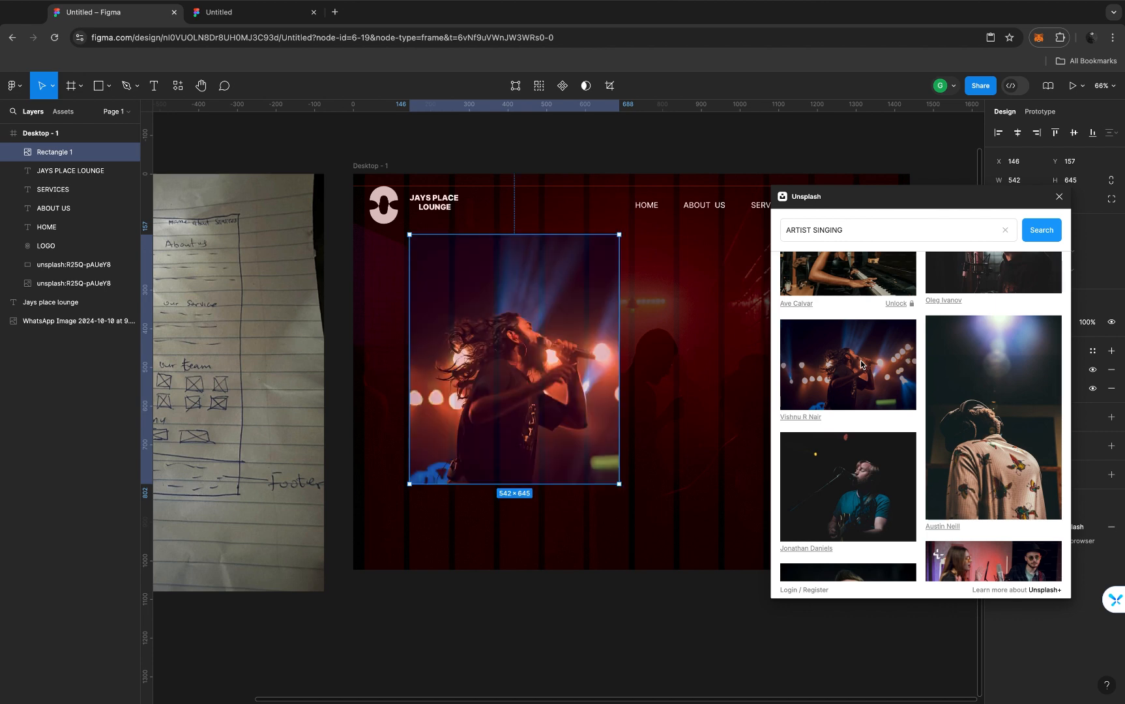
left_click(1060, 196)
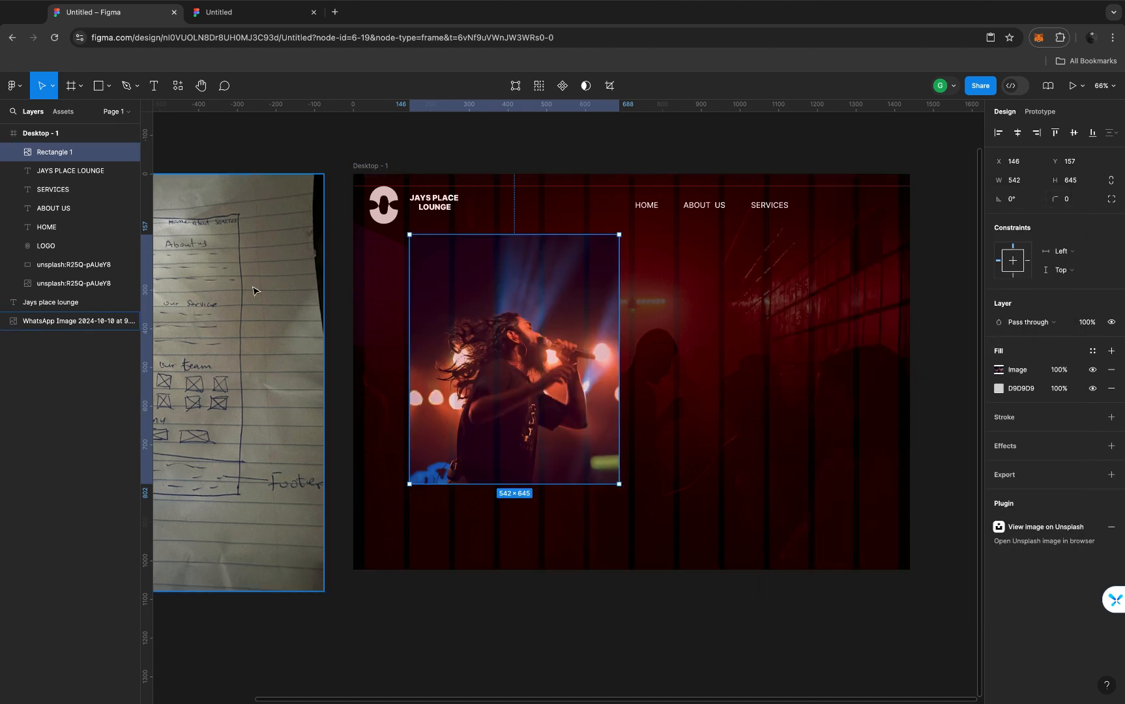
Check the wireframe's About us heading and text lines against the empty area beside the singer photo in Desktop - 1
scroll(253, 290, "left", 4)
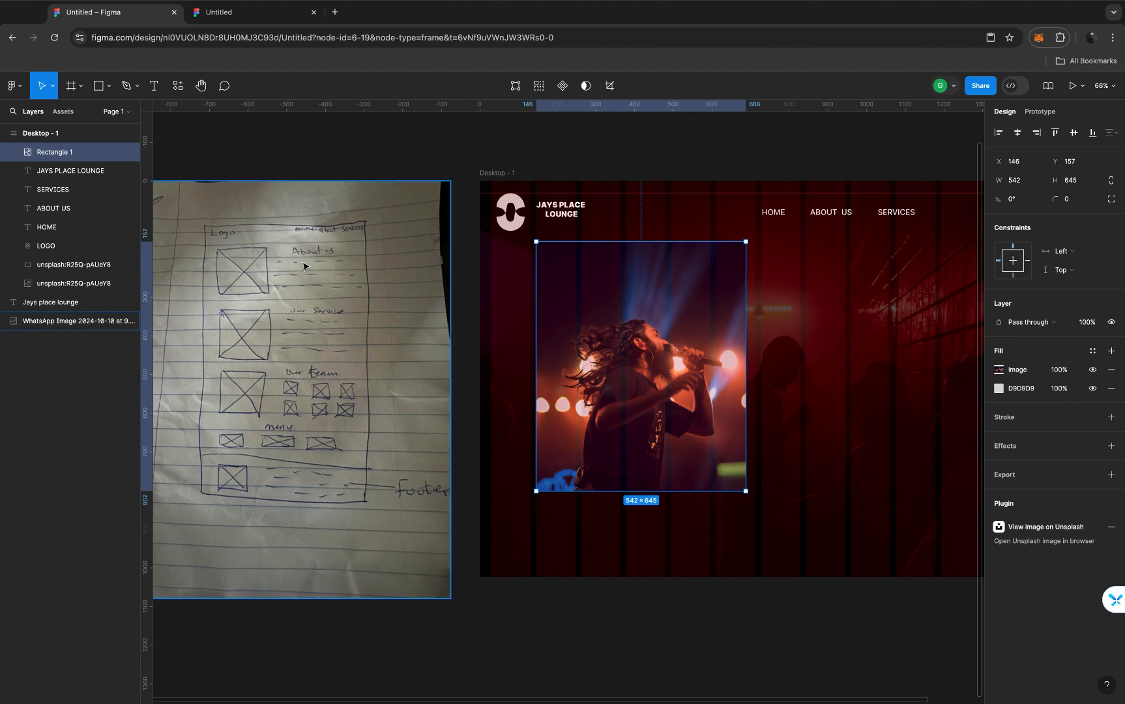
scroll(304, 266, "up", 5)
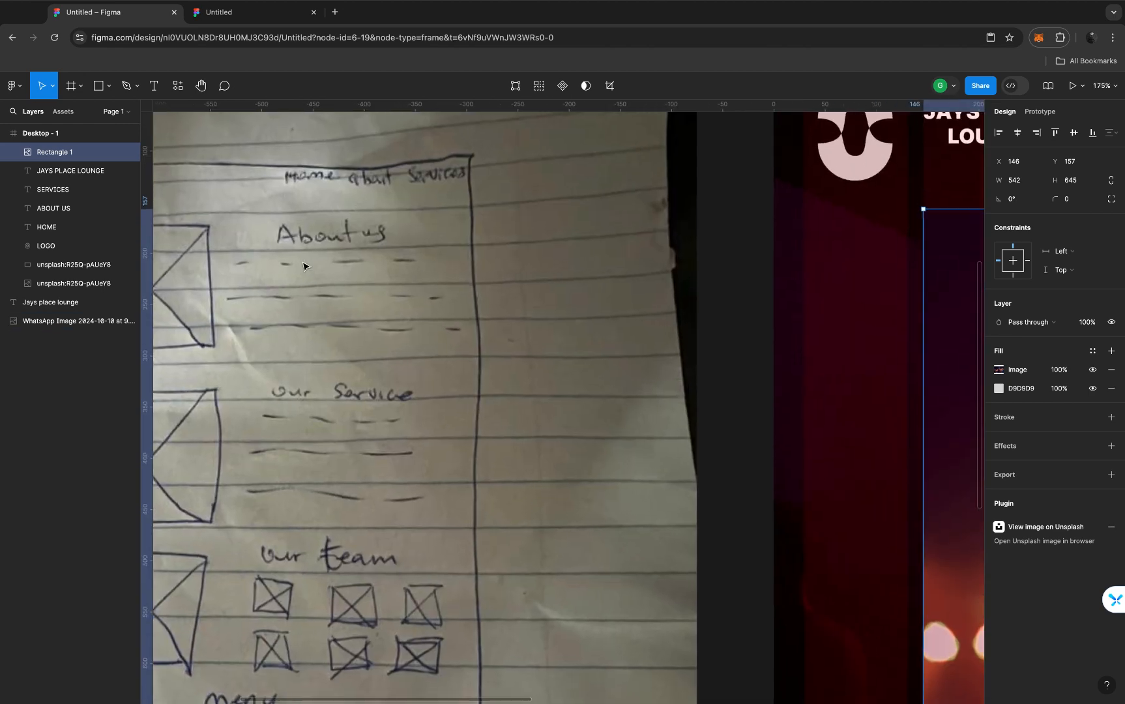
scroll(305, 239, "down", 5)
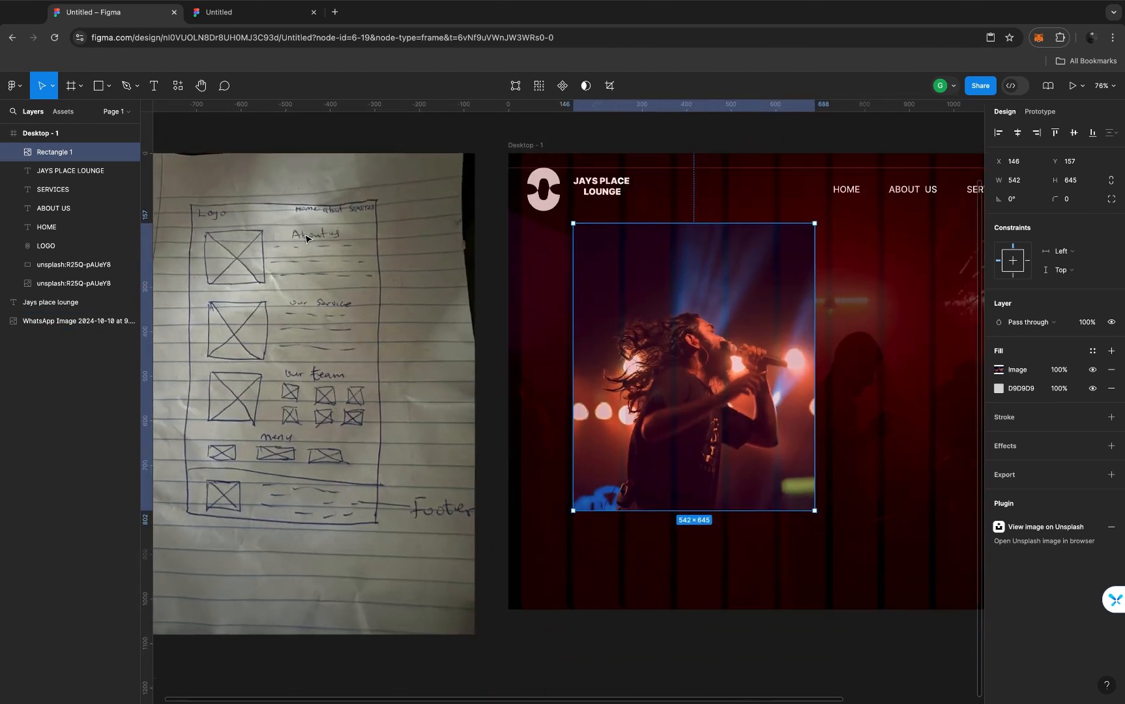
scroll(646, 355, "right", 3)
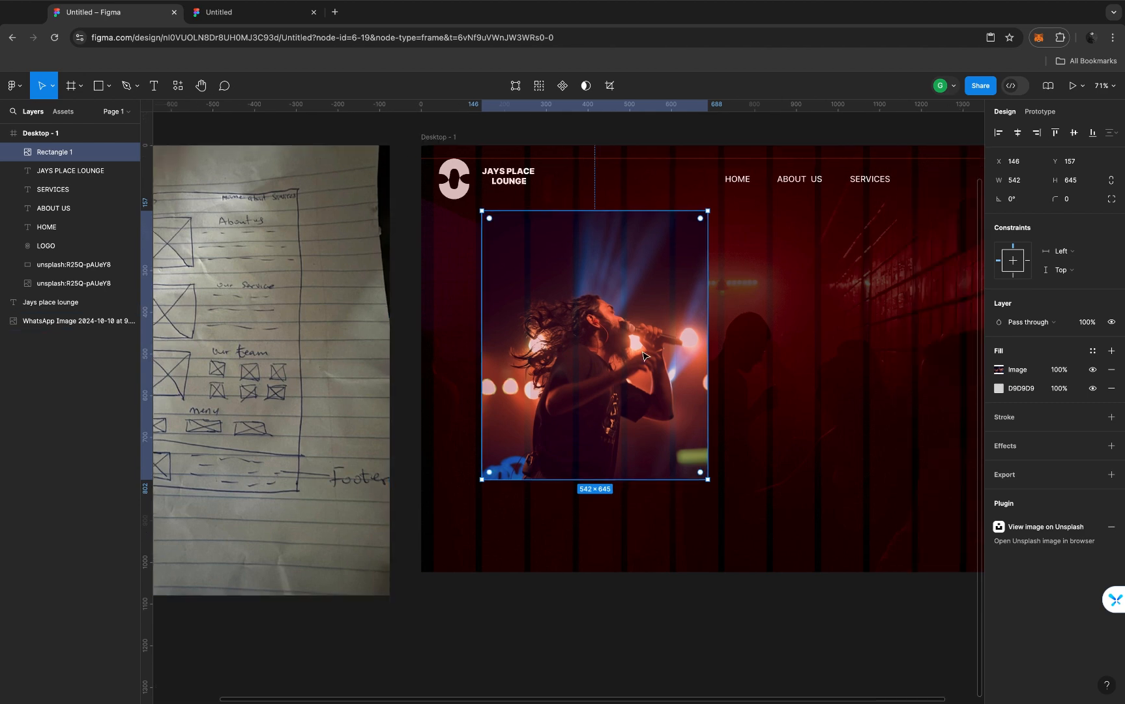
scroll(646, 356, "down", 3)
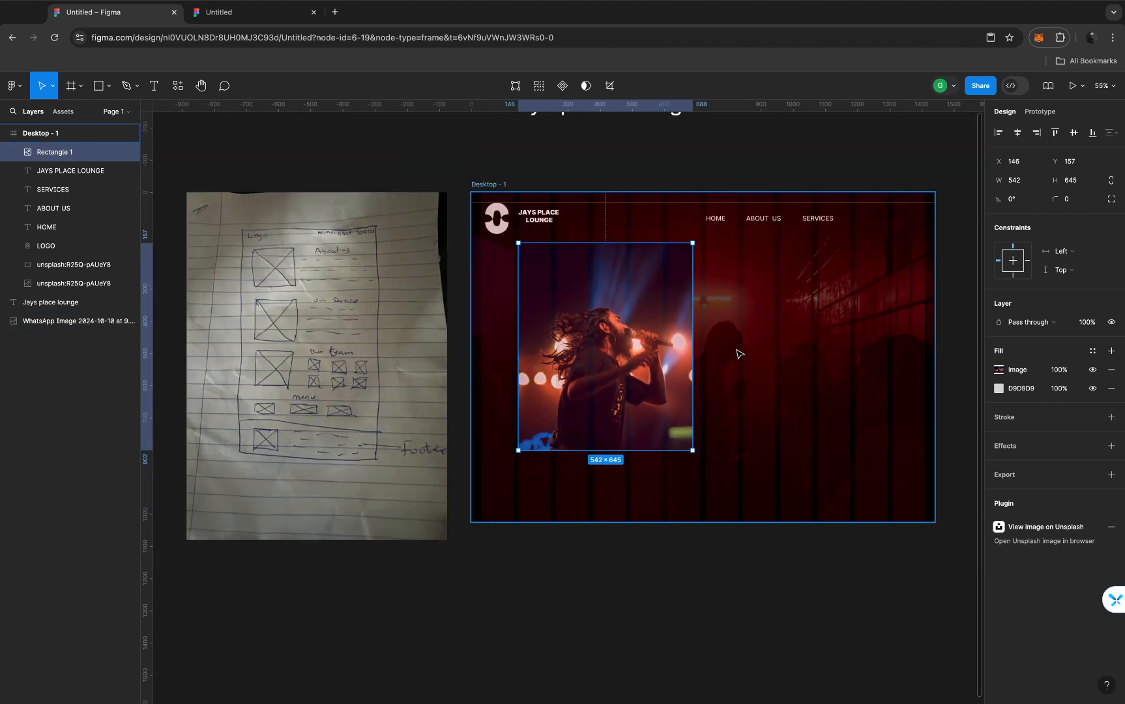
left_click(739, 354)
scroll(739, 354, "right", 3)
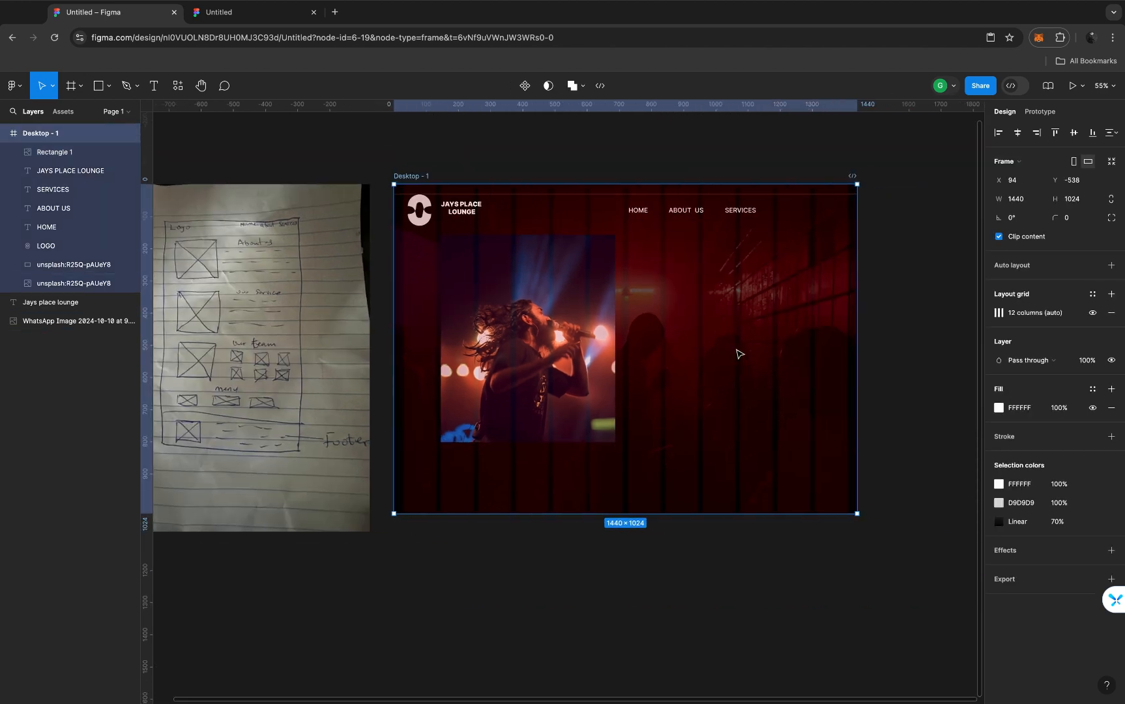
Open ChatGPT in a new browser tab and send the prompt "GENERATE A WELCOME MESAASGE FOR A CLUB WEBSIYTE"
left_click(335, 11)
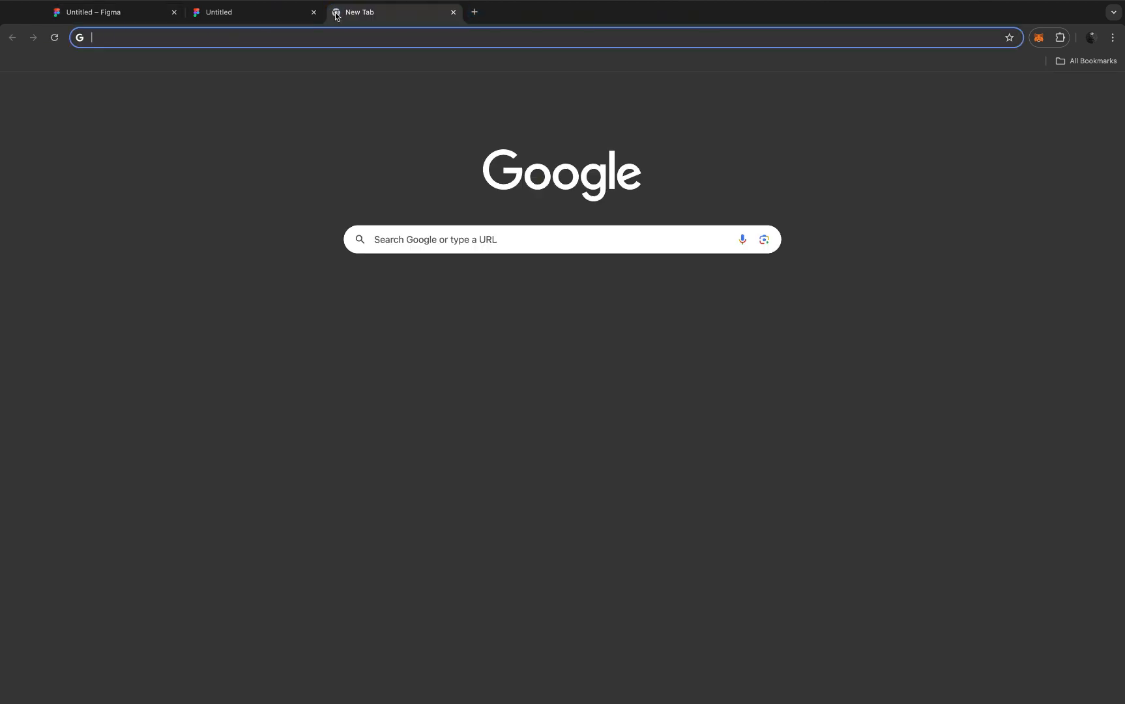
type("chat")
key("Return")
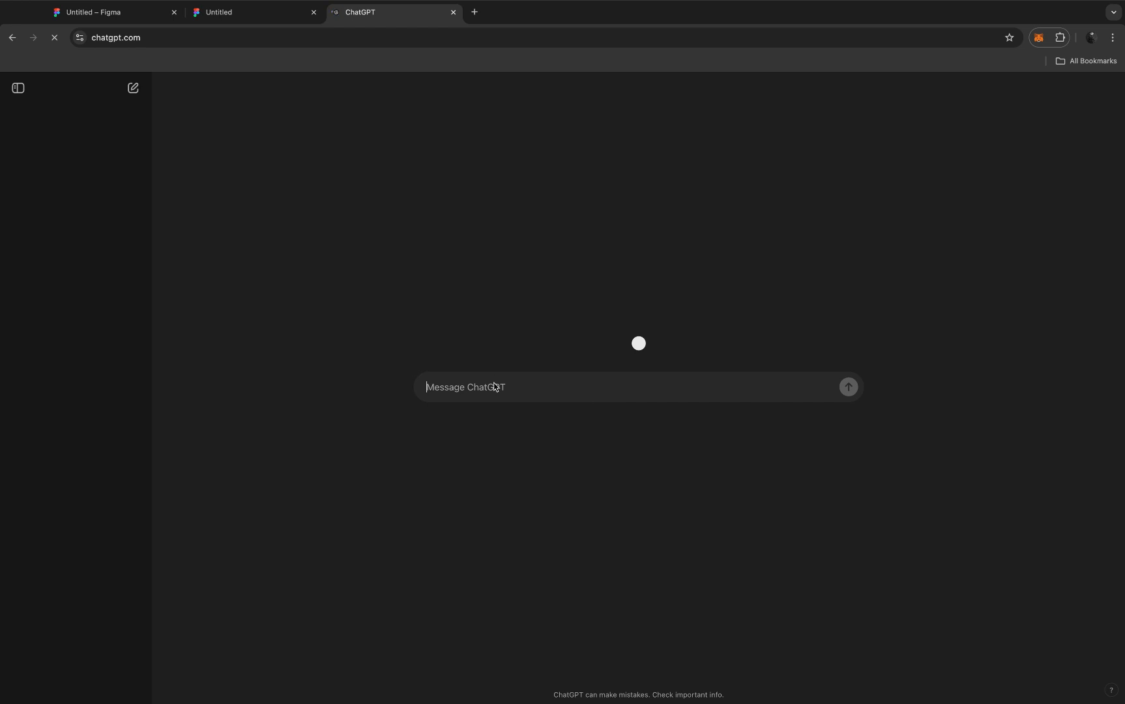
type("GENERATE")
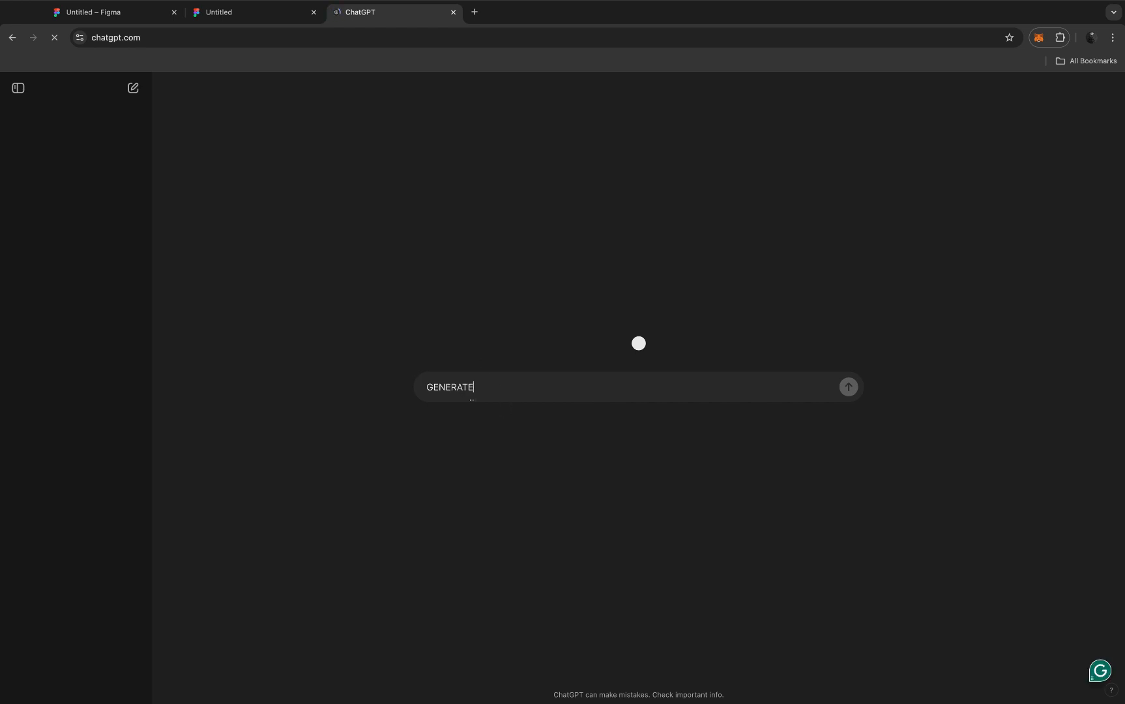
type(" A WELCOE")
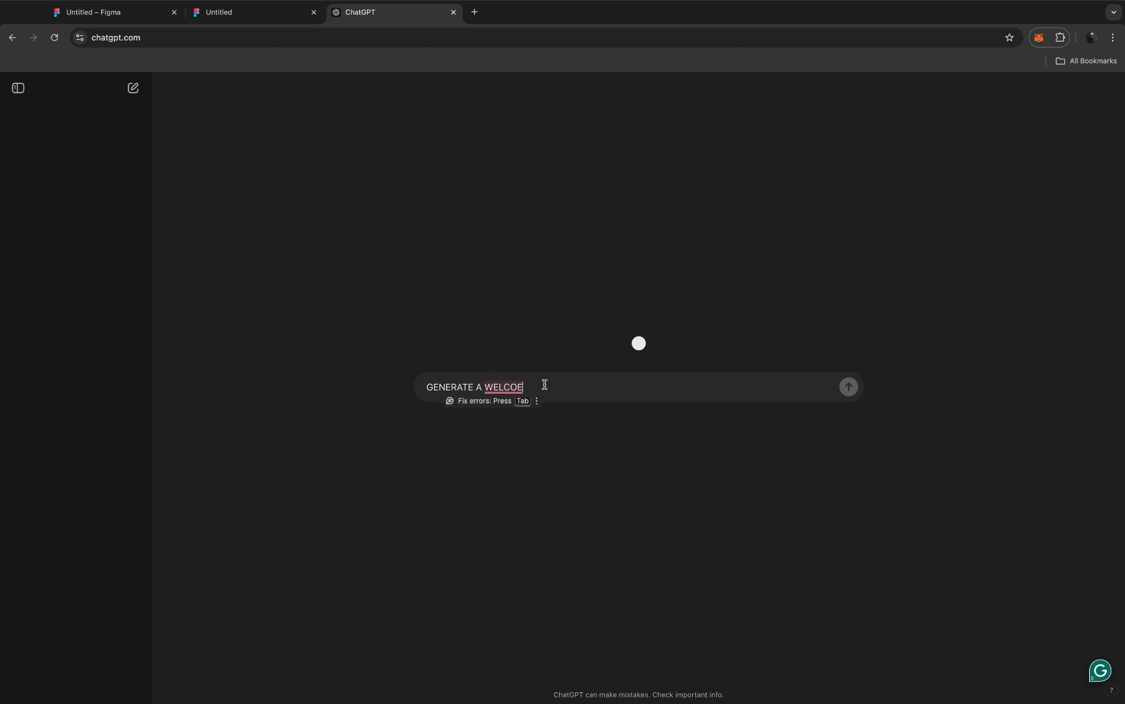
key("BackSpace")
type("ME")
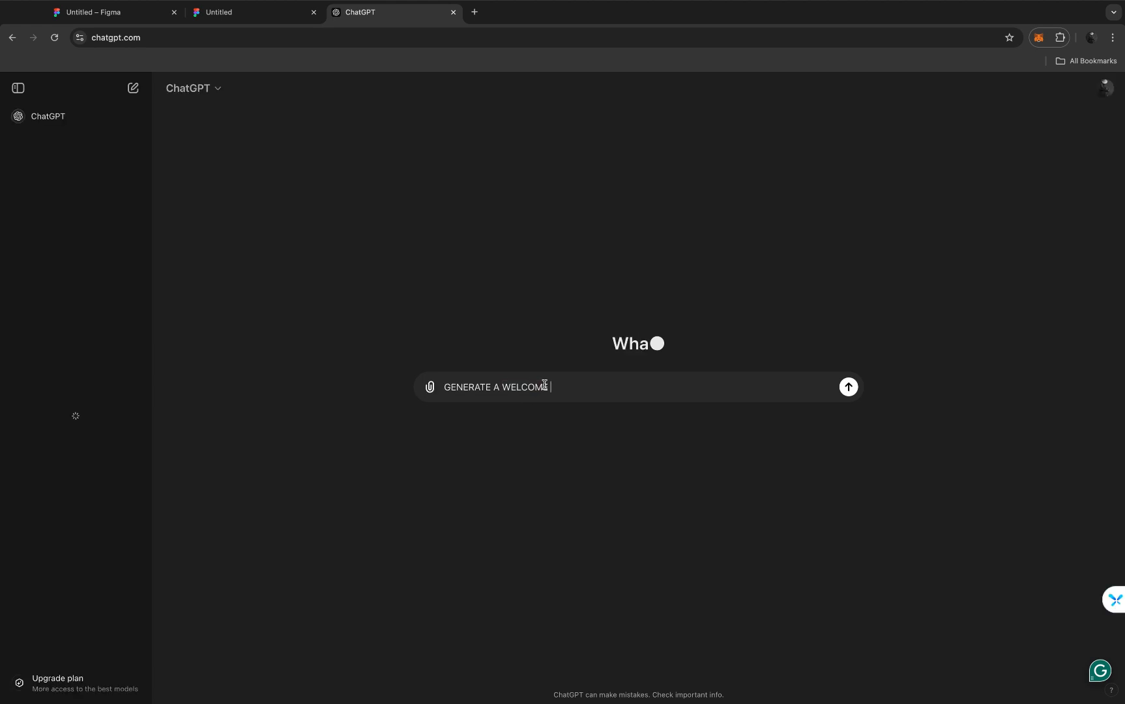
type(" ME")
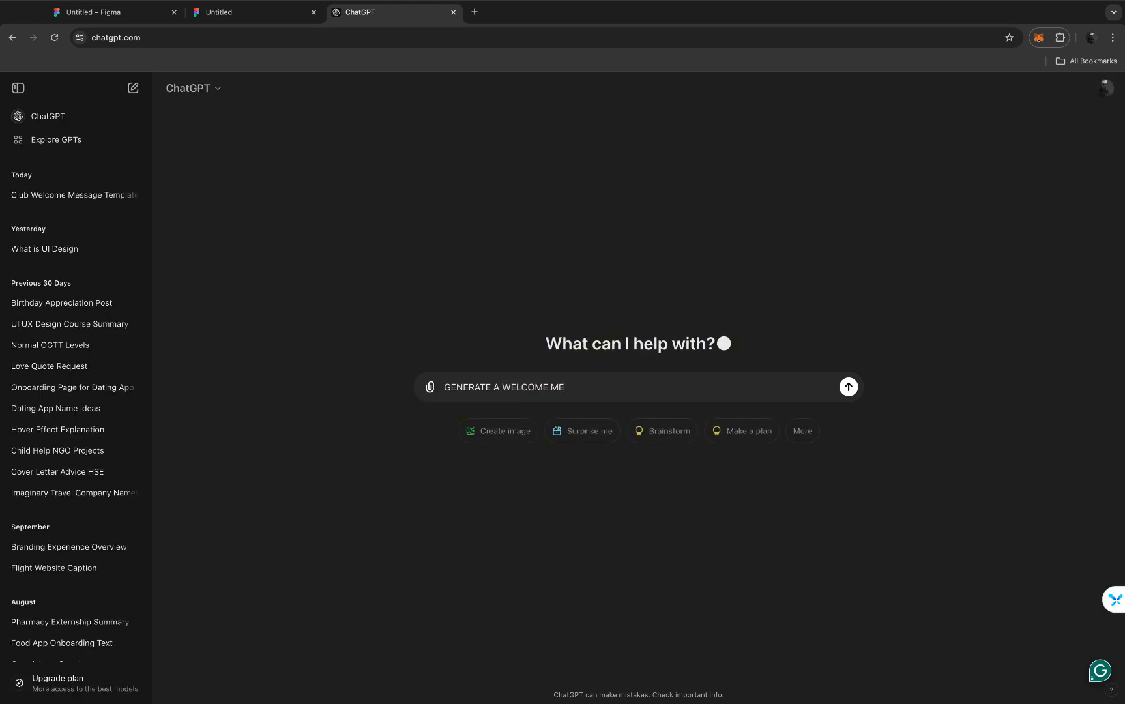
type("SAASGE FOR ")
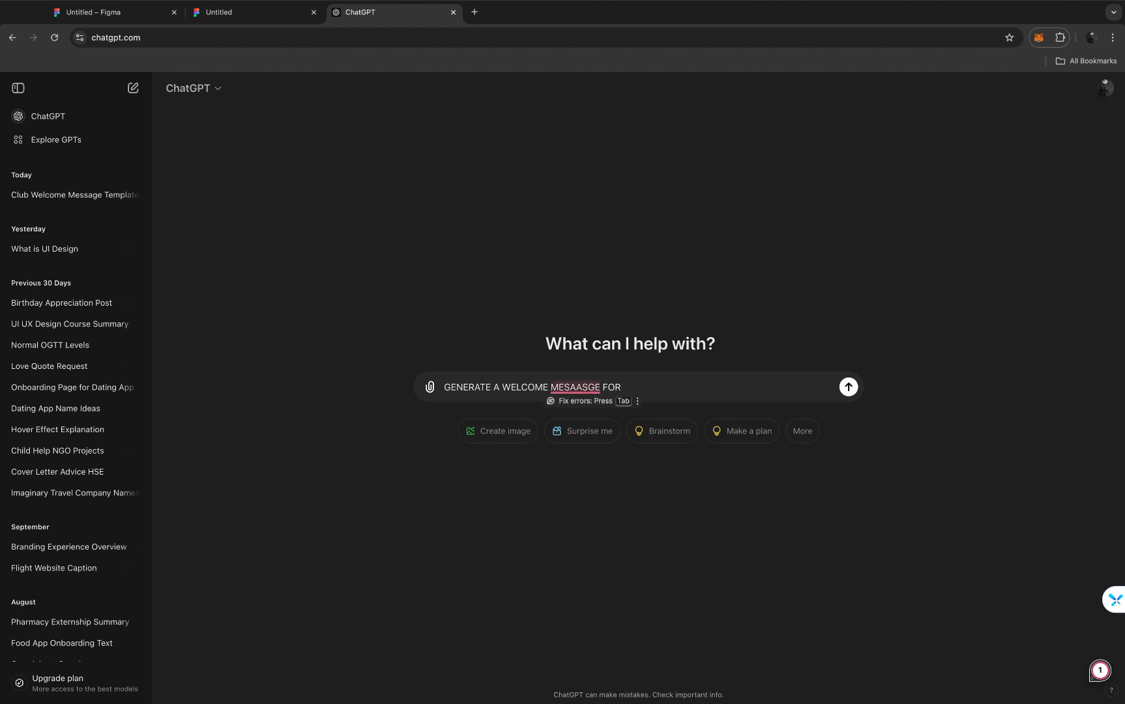
type("A CLUB WE")
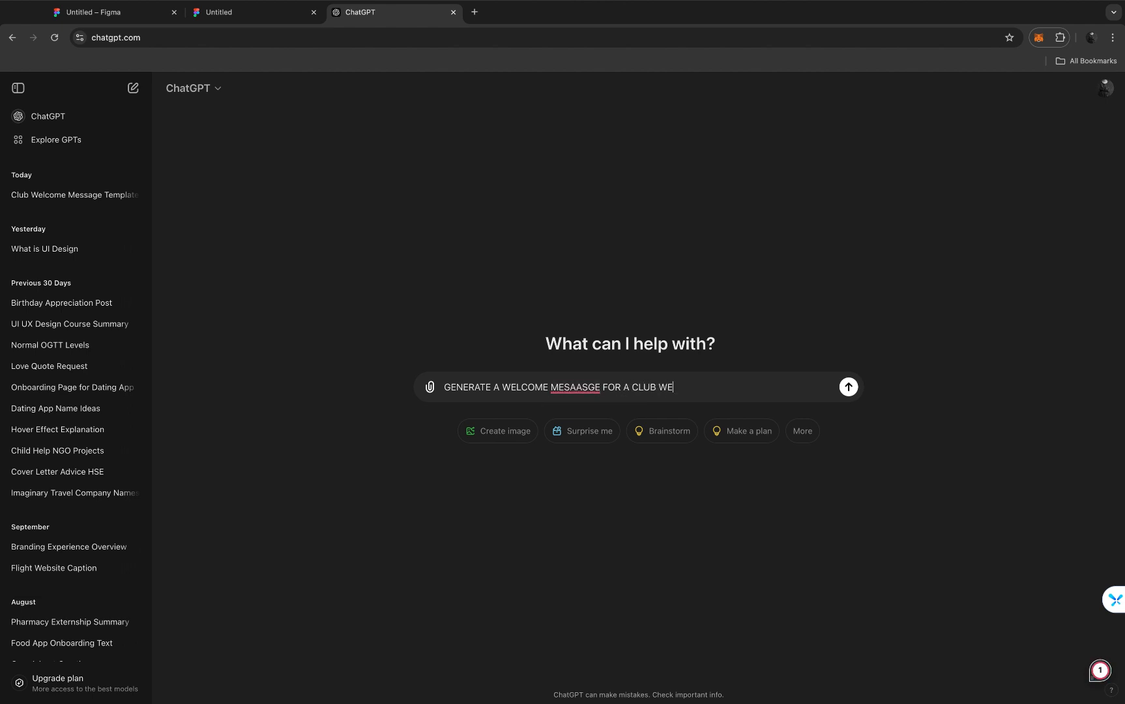
type("BSIYTE")
key("Return")
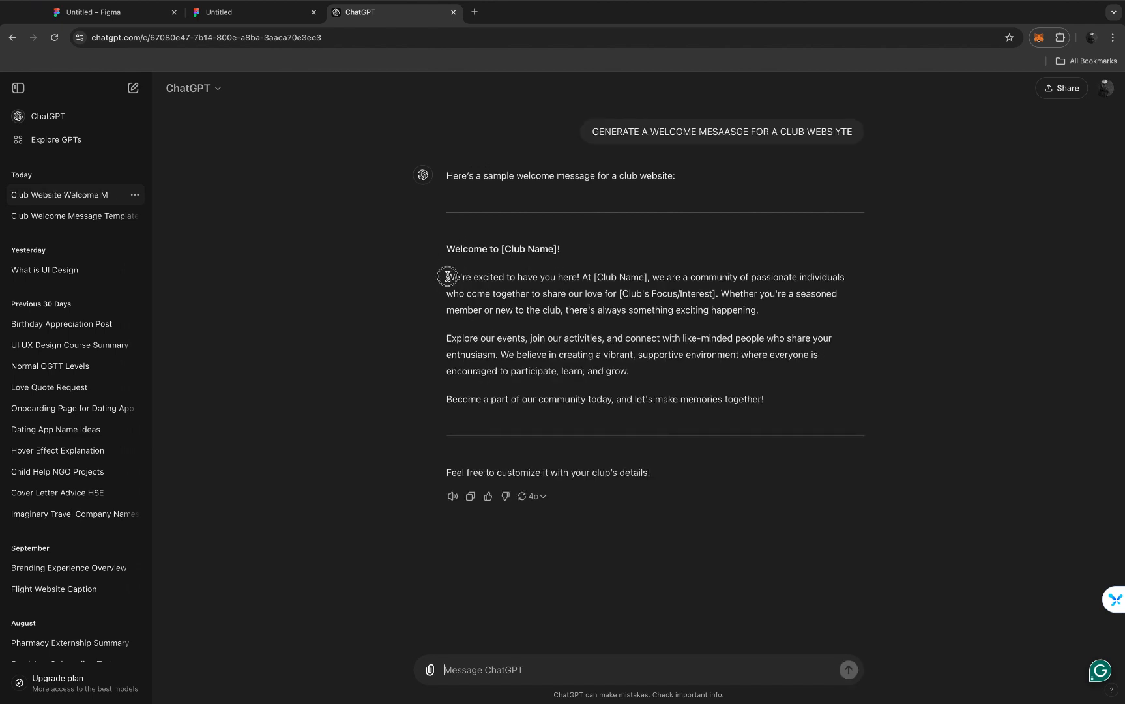
Copy the first two body paragraphs of the generated welcome message and return to the Figma design
left_click_drag(448, 277, 611, 367)
right_click(606, 365)
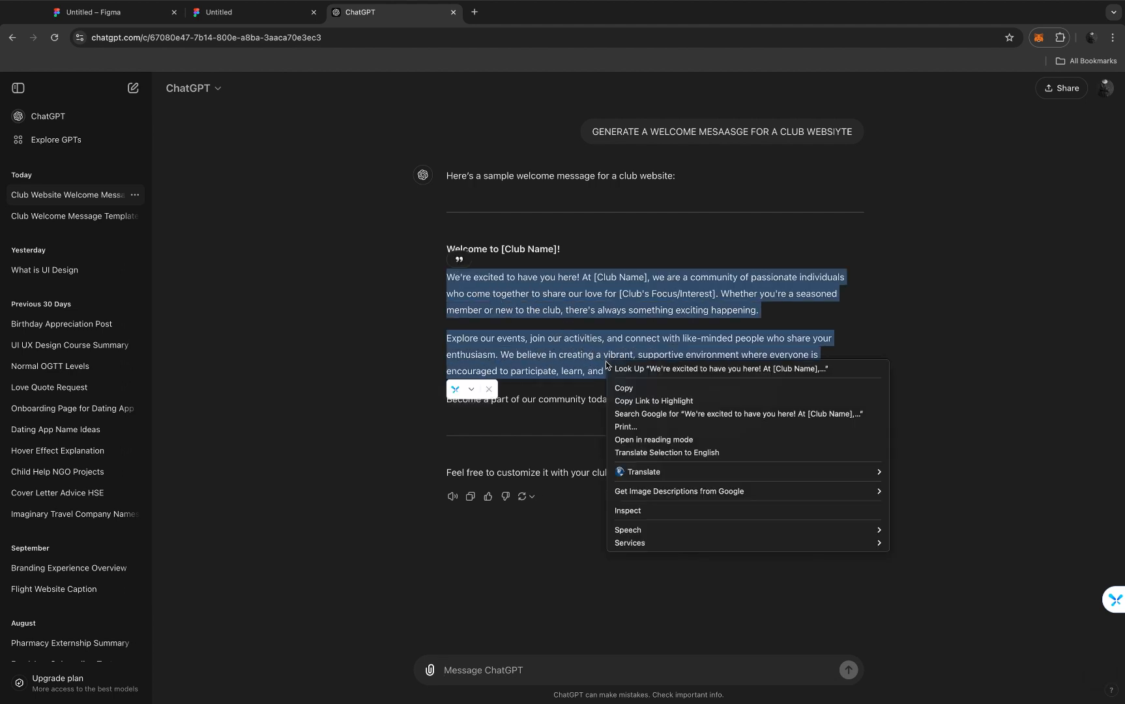
left_click(620, 390)
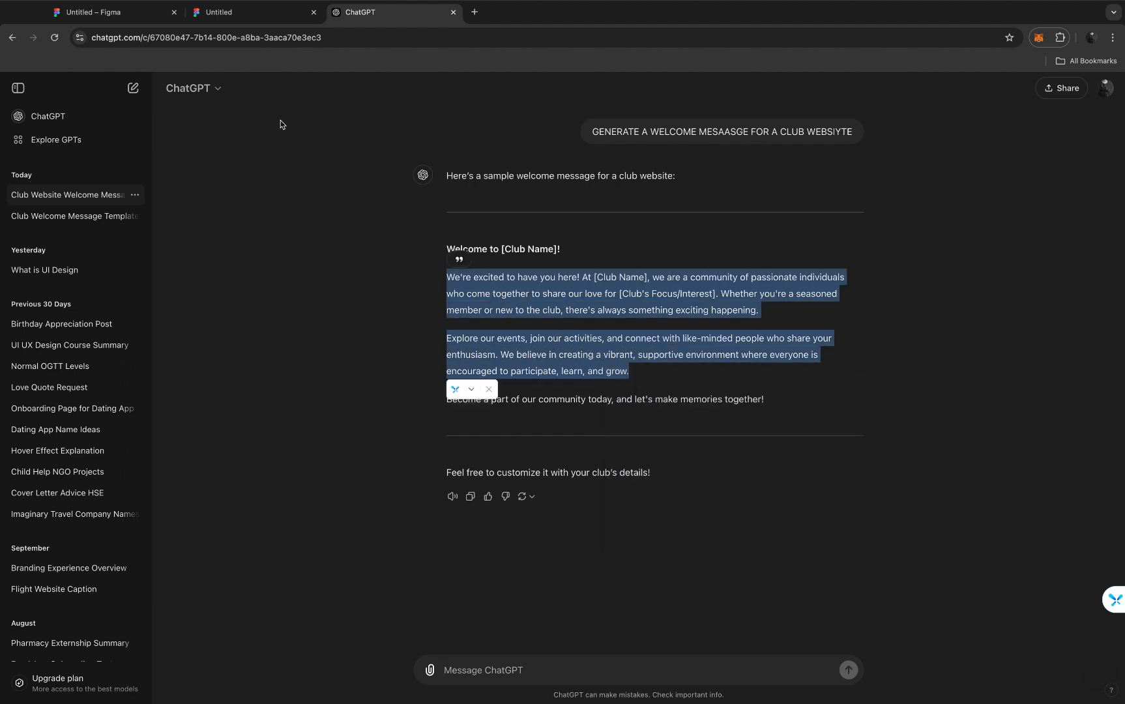
left_click(147, 21)
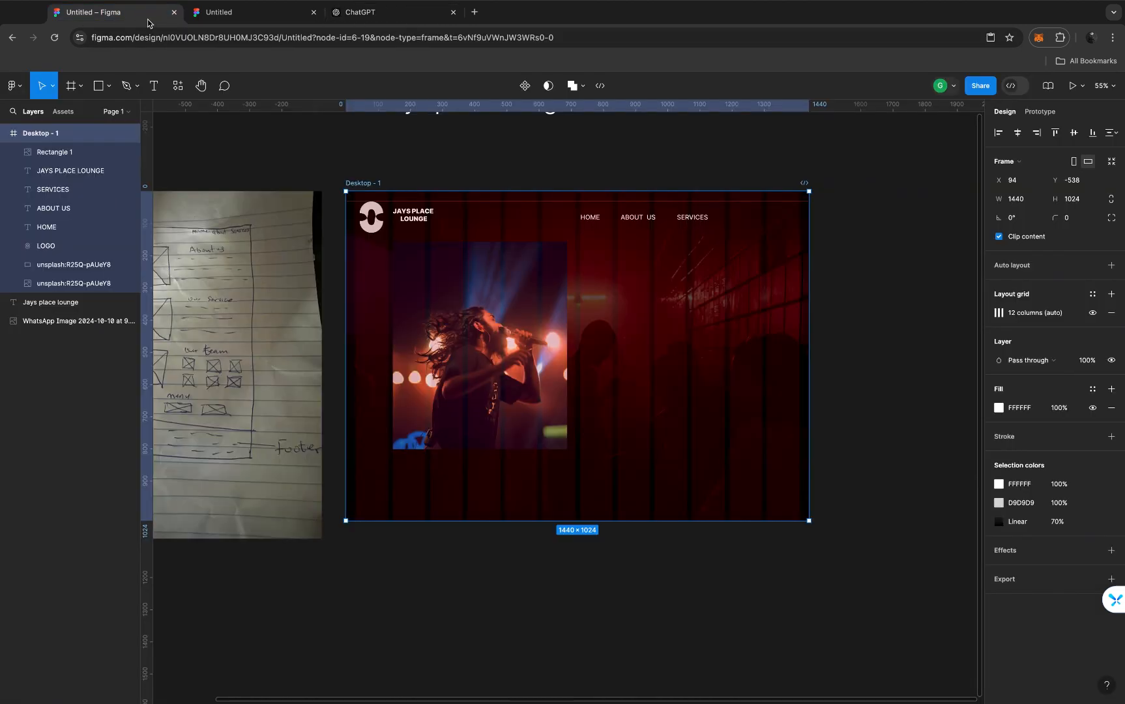
Add the text "WELCOME TO" beside the singer photo in Desktop - 1, at about X 710, Y 215
scroll(631, 308, "right", 2)
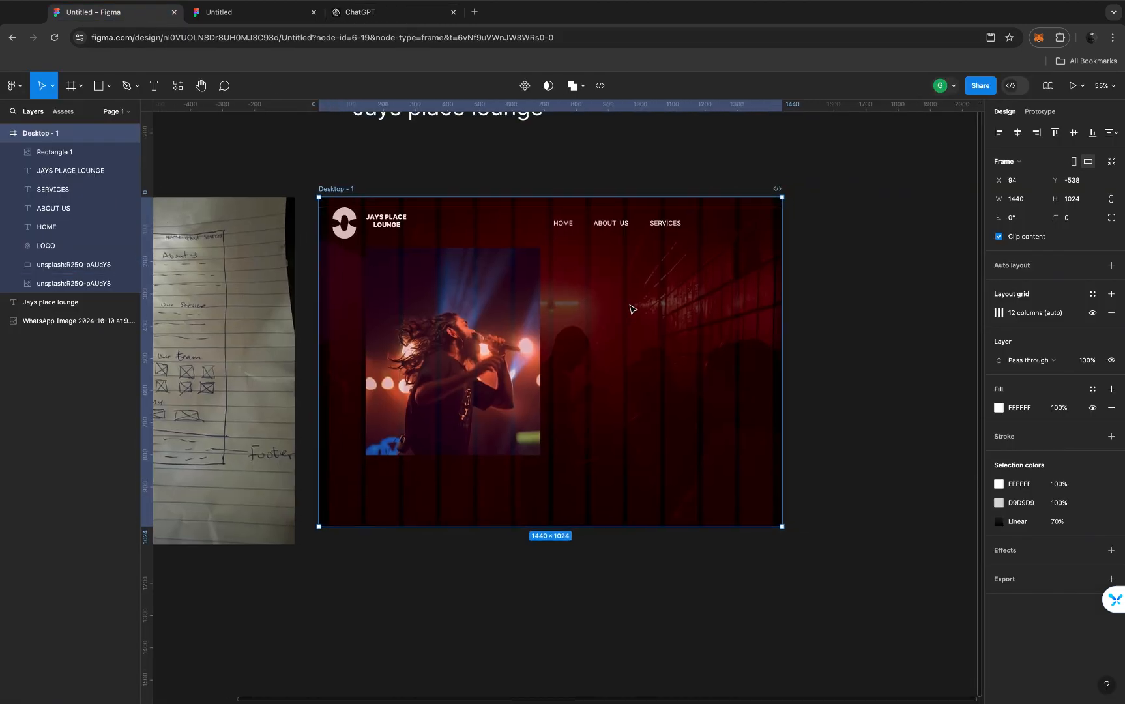
scroll(631, 309, "up", 1)
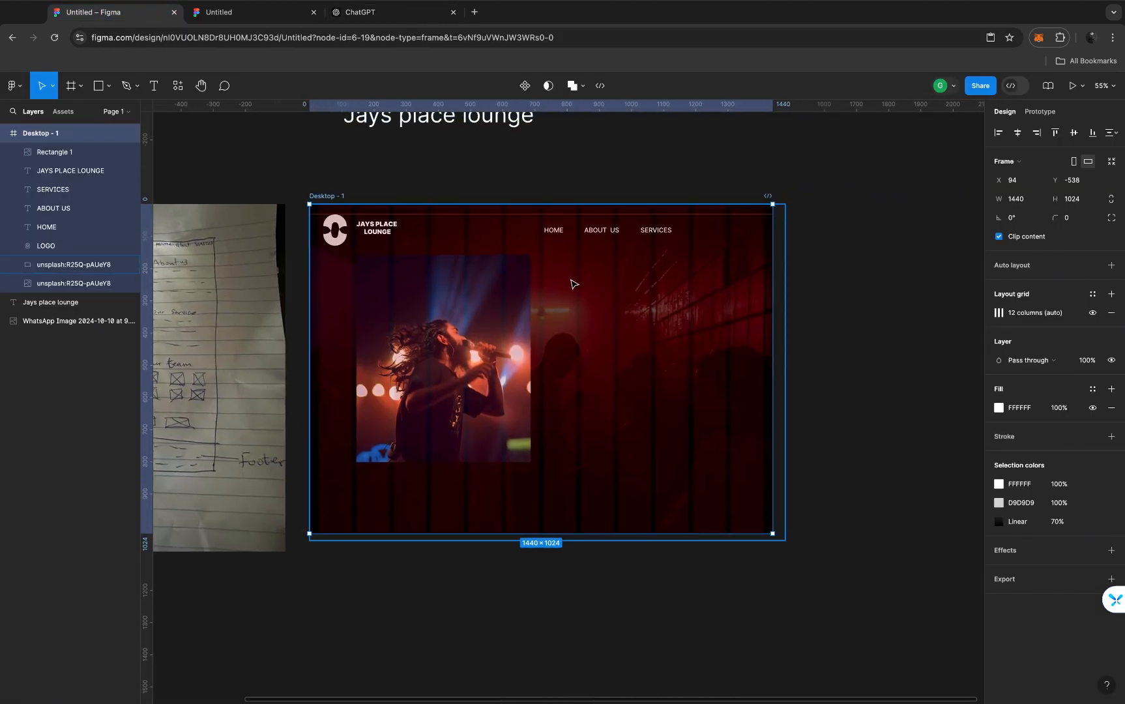
key("t")
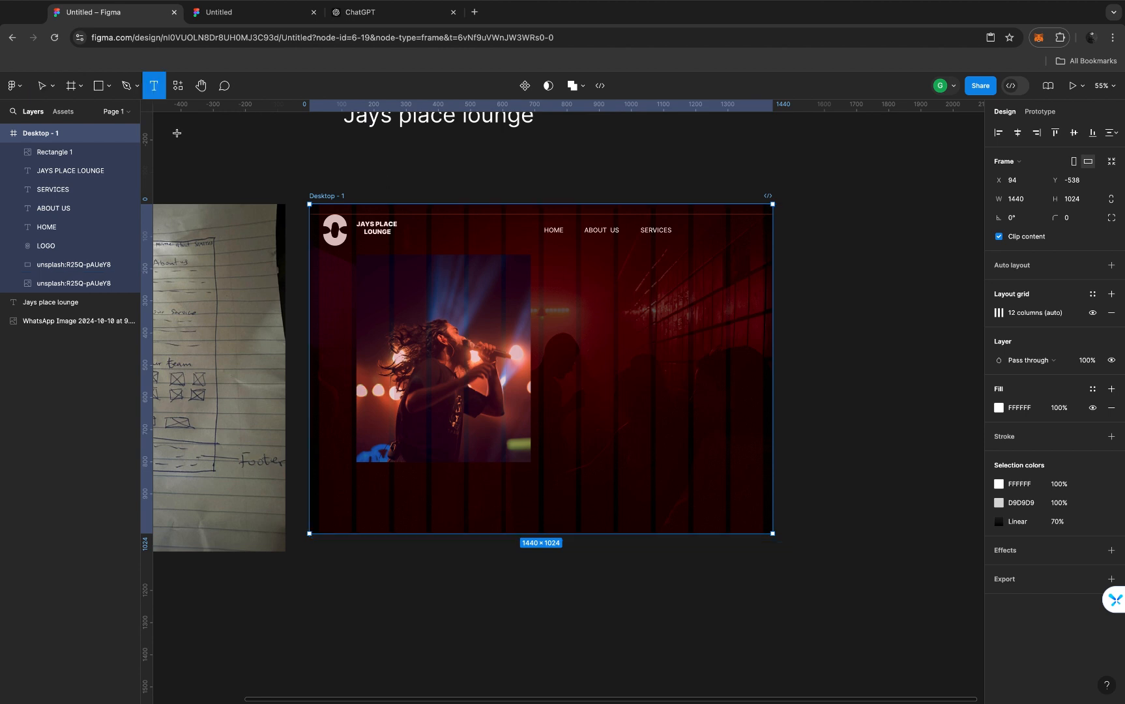
left_click(548, 274)
type("WLECO")
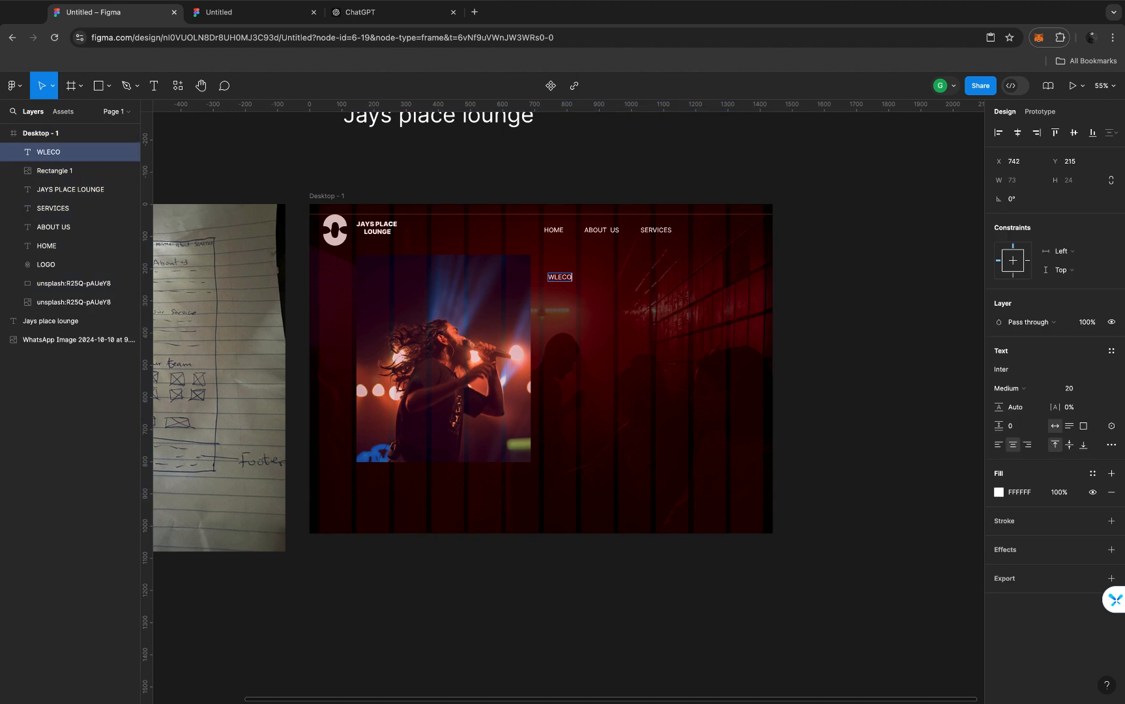
type("ME")
key("BackSpace")
key("BackSpace")
key("BackSpace")
key("BackSpace")
key("BackSpace")
key("BackSpace")
type("ELCOME TO")
Change the font of the WELCOME TO text to FONTSPRING DEMO - Proxima Nova Black
key("ctrl+a")
scroll(568, 283, "up", 5)
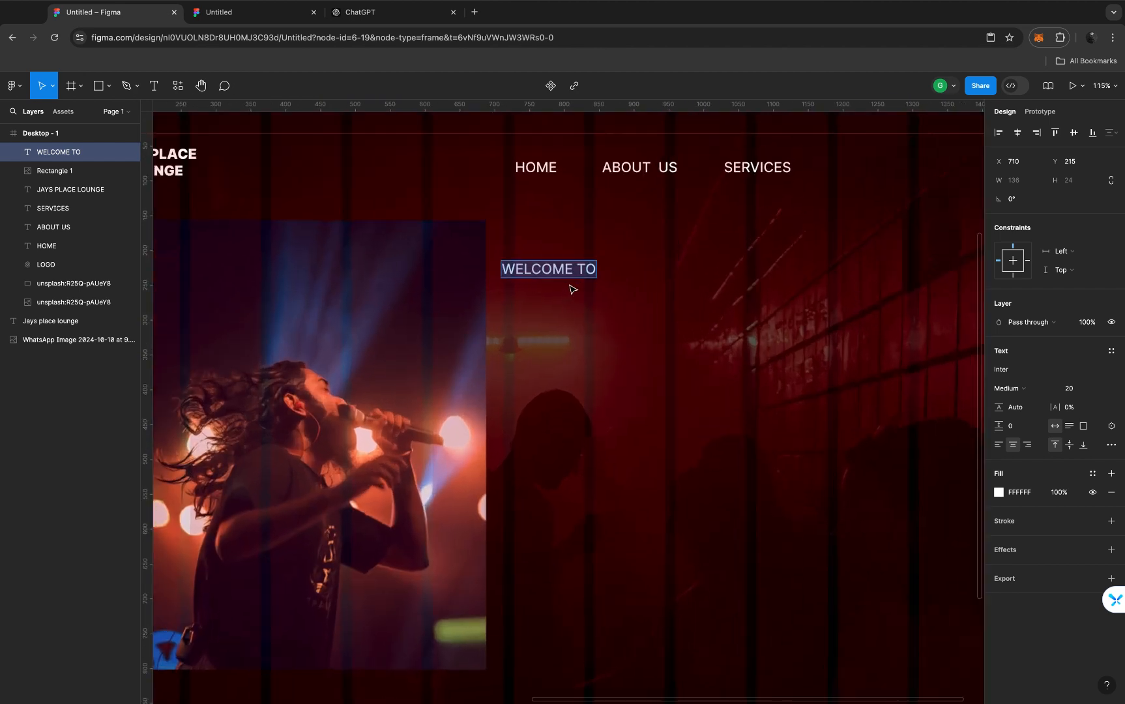
scroll(572, 289, "up", 1)
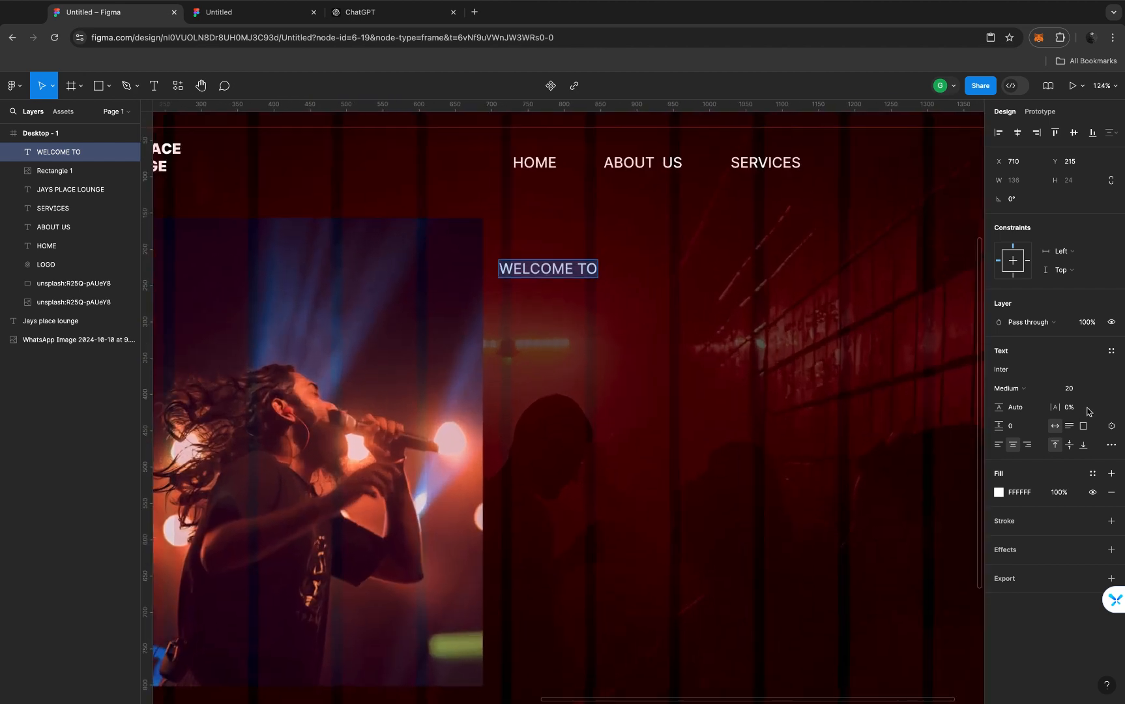
left_click(1019, 376)
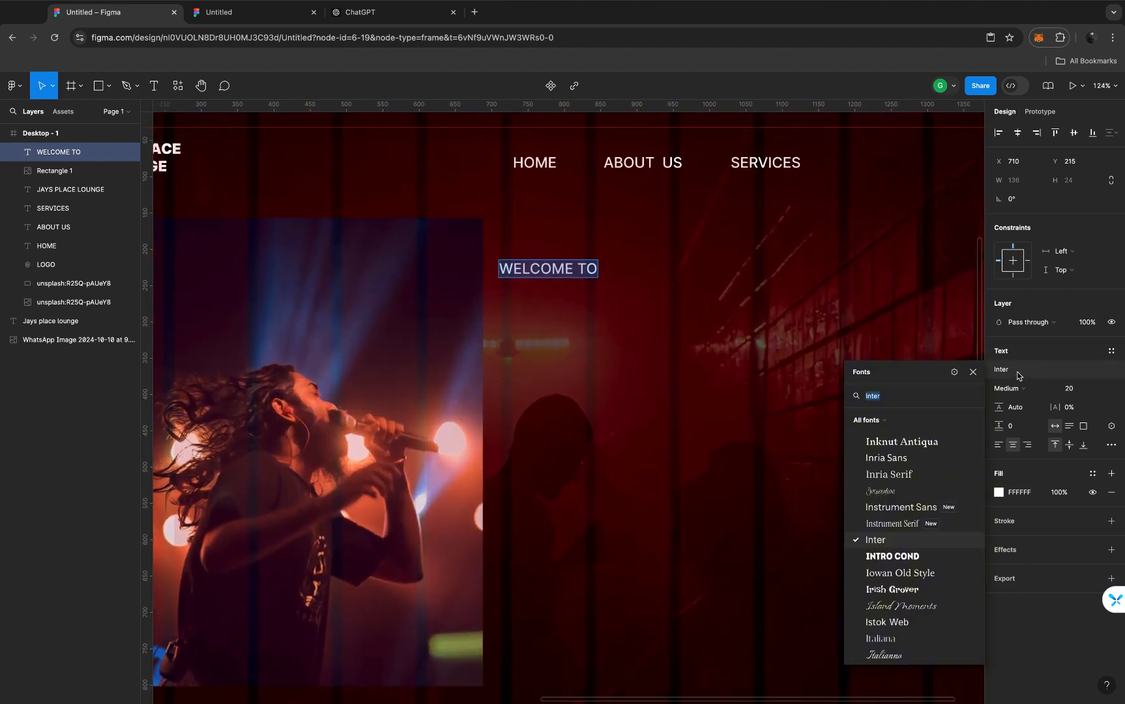
type("PROXIMA")
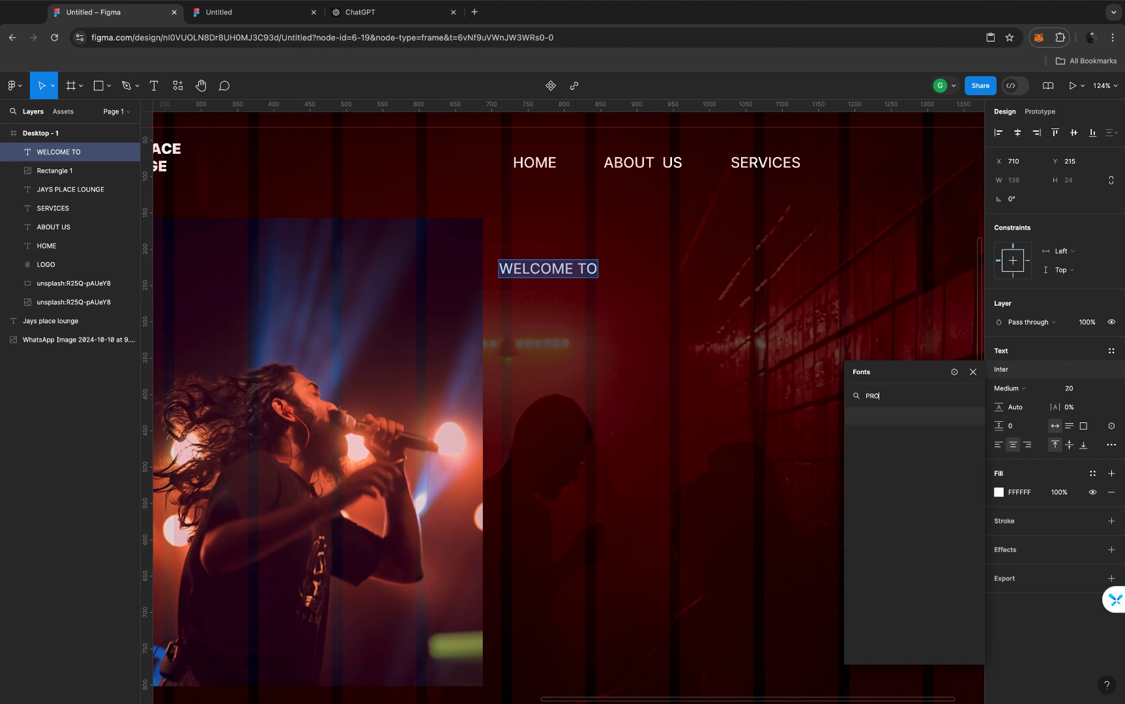
key("Return")
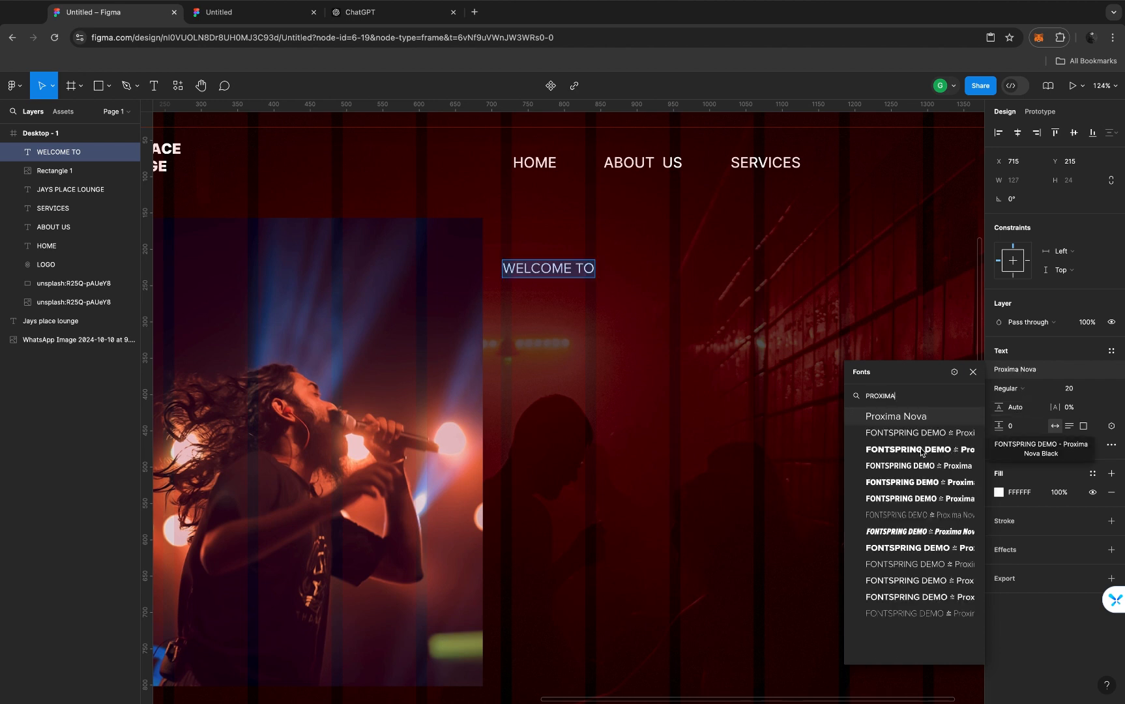
left_click(922, 452)
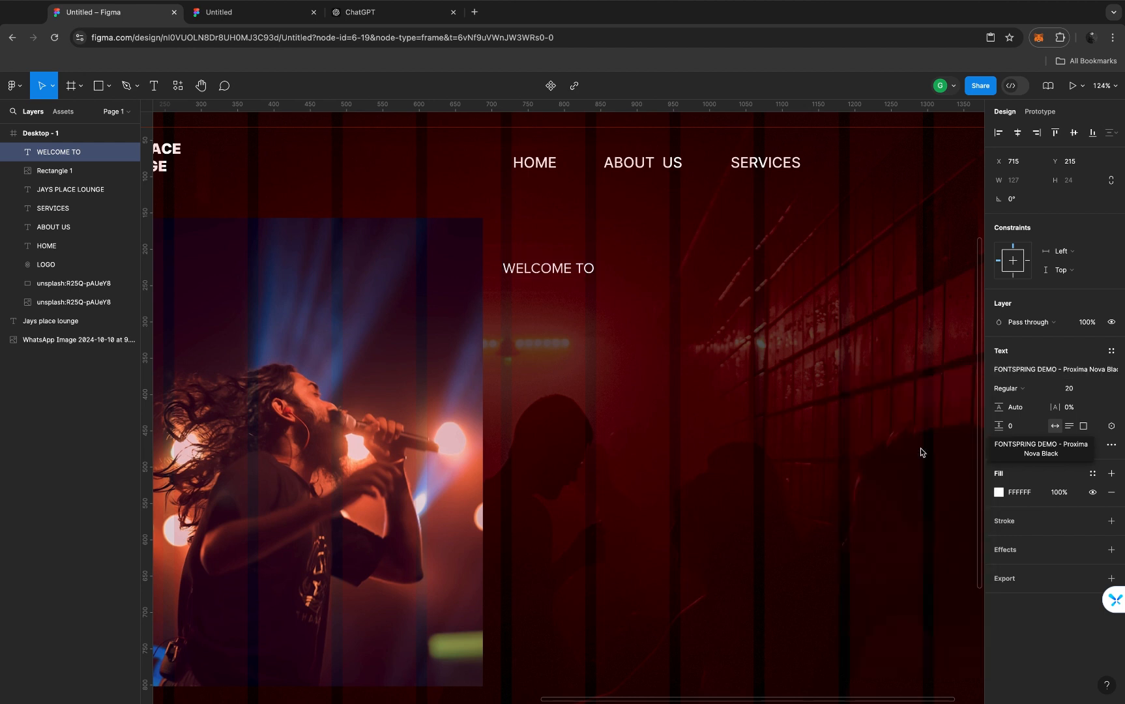
left_click(1031, 391)
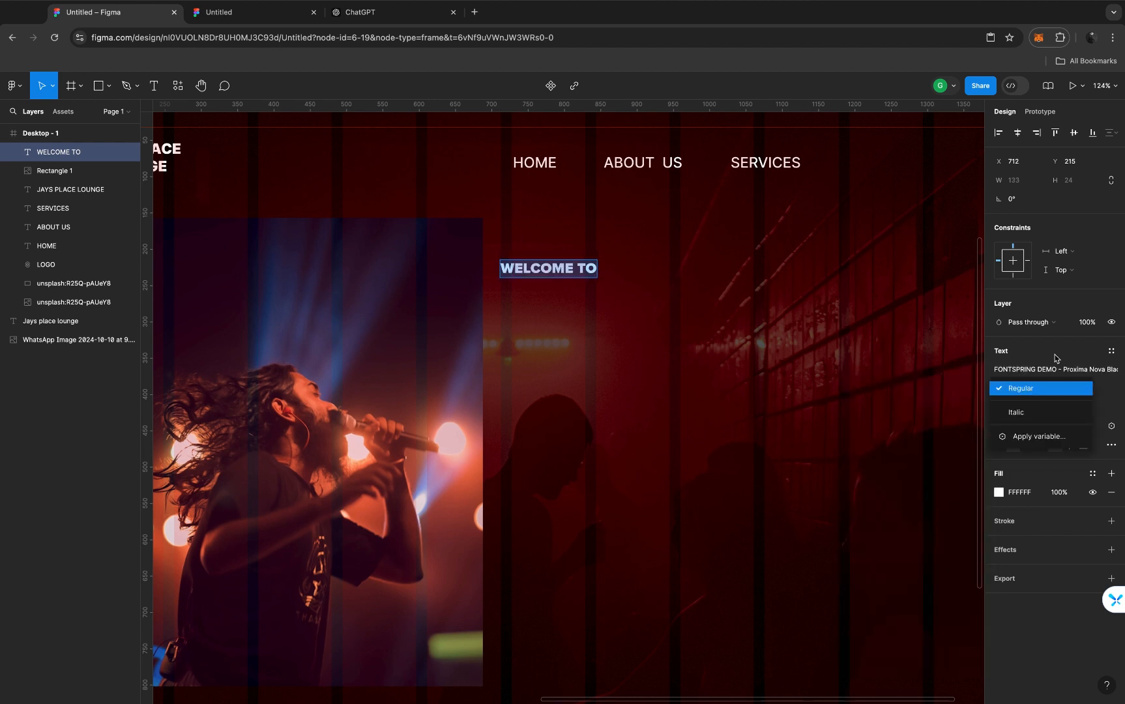
left_click(1027, 370)
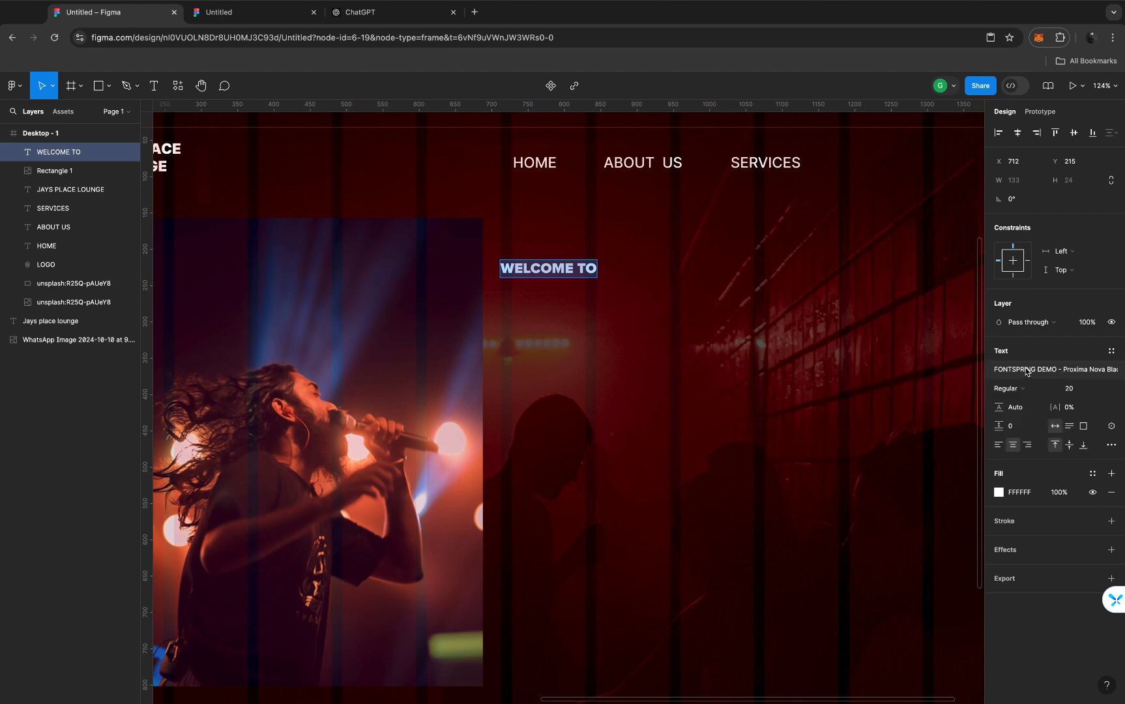
left_click(1027, 370)
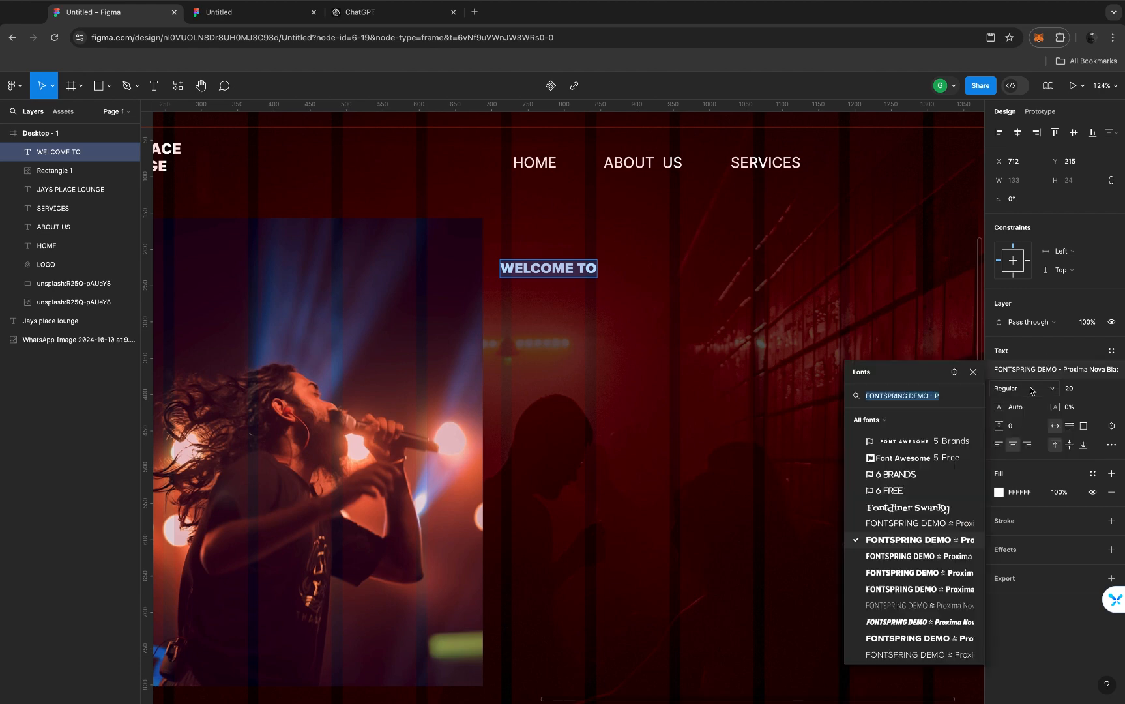
left_click(1097, 387)
left_click(1088, 389)
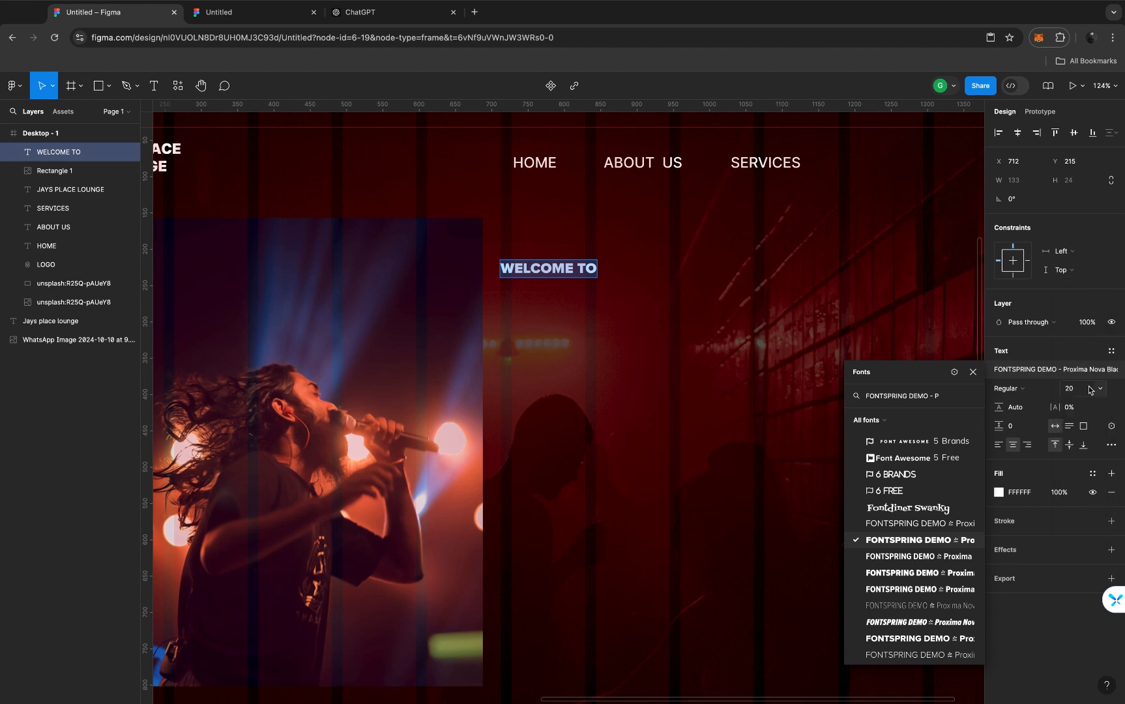
scroll(697, 303, "down", 10)
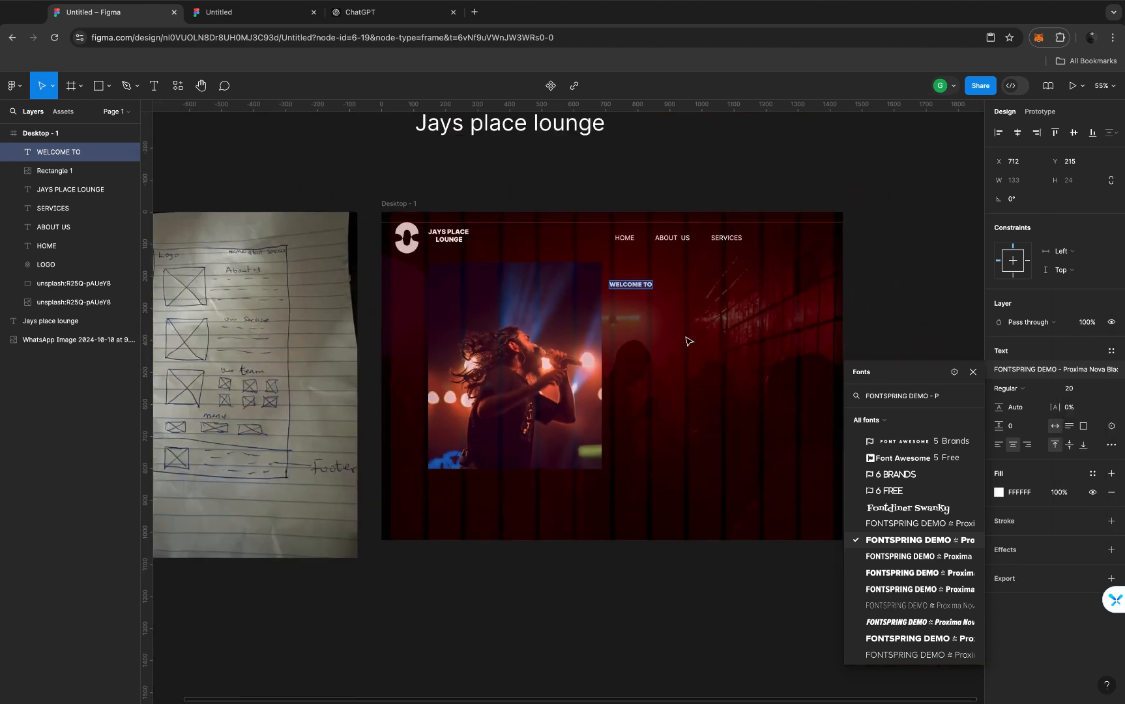
scroll(689, 341, "right", 3)
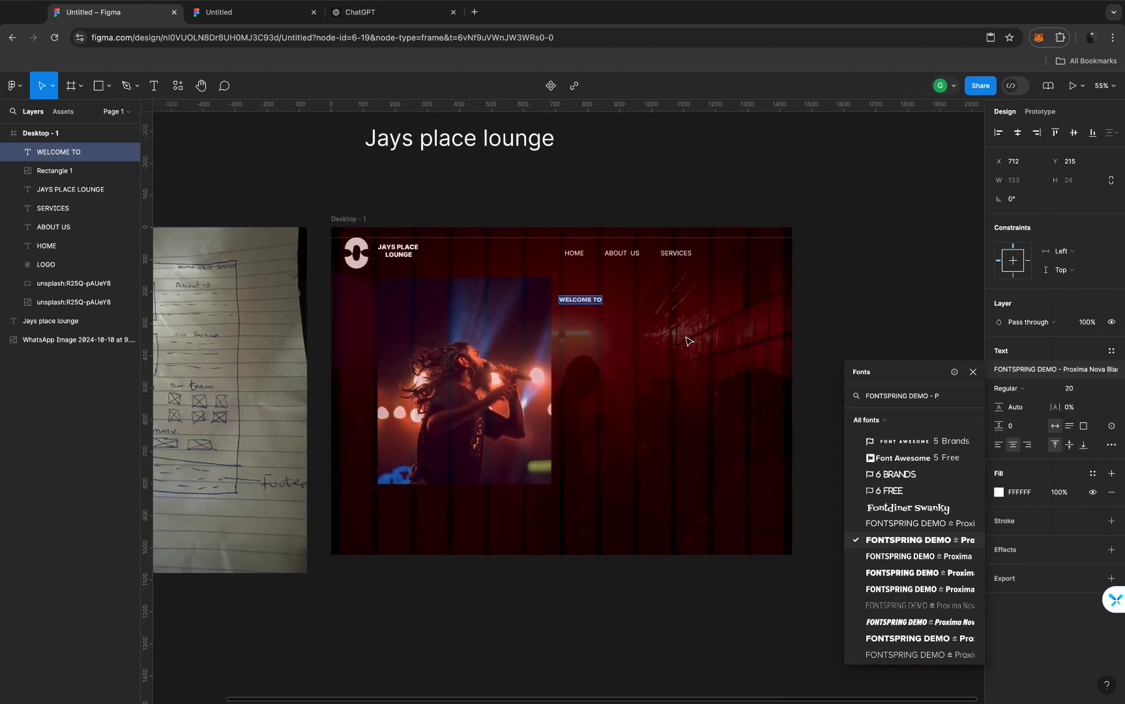
left_click(971, 376)
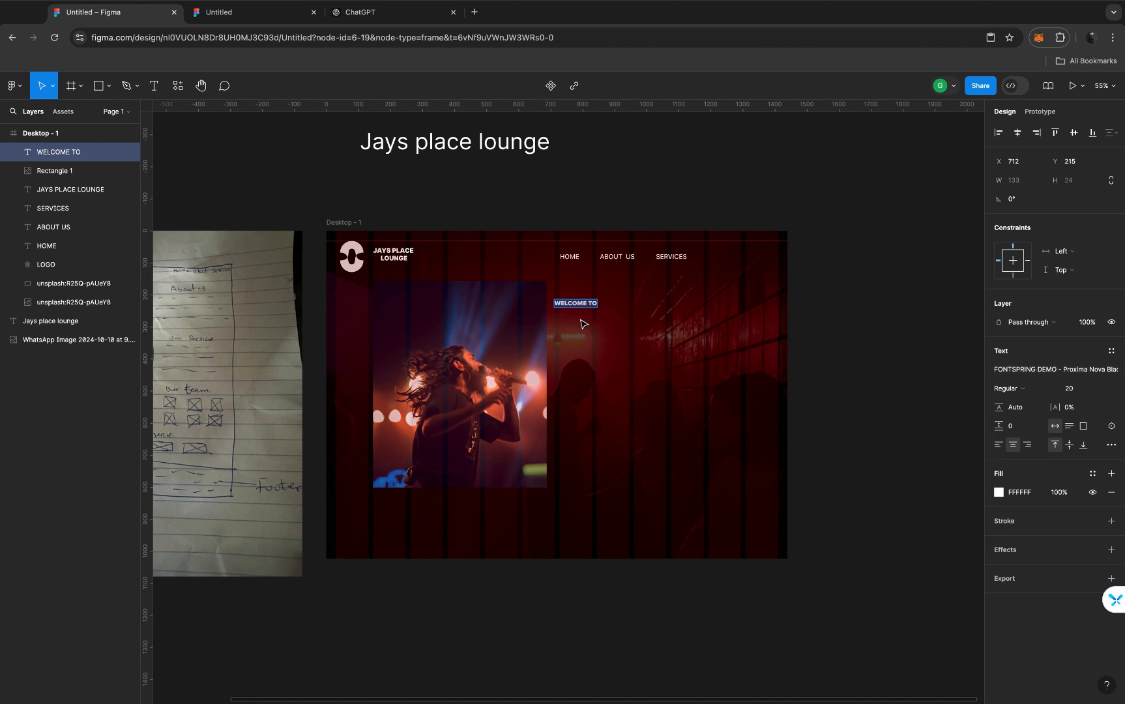
Create a text box about 644 × 373 below WELCOME TO in Desktop - 1 and paste the copied welcome paragraphs into it
key("Escape")
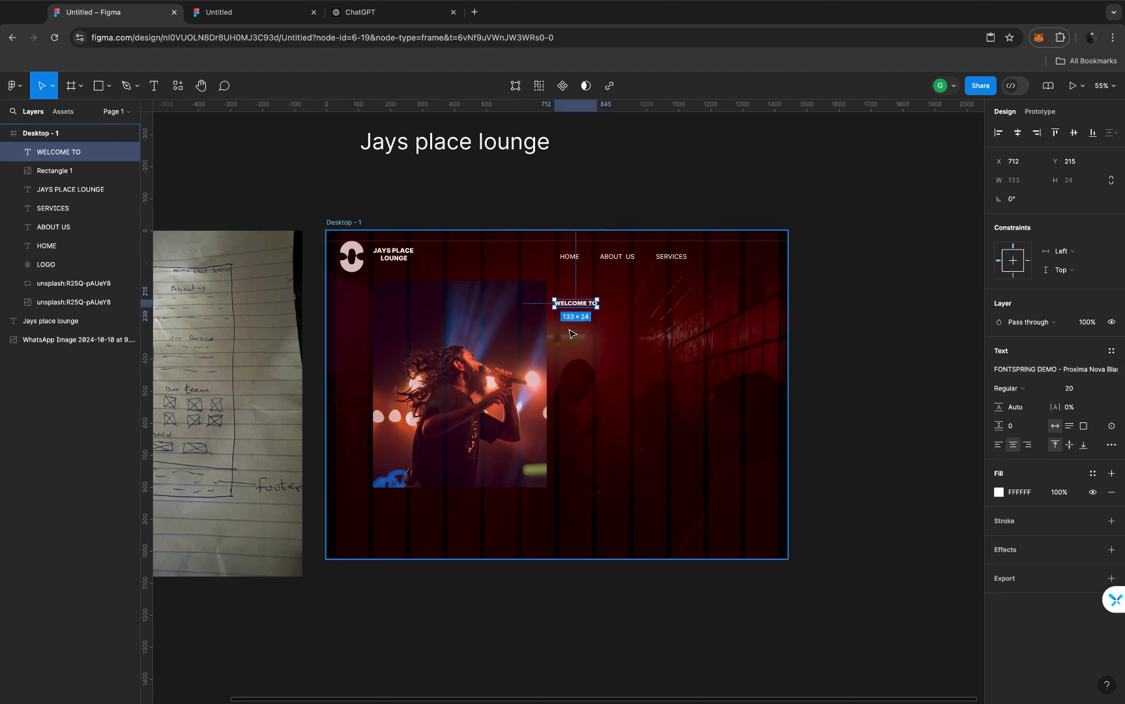
key("Escape")
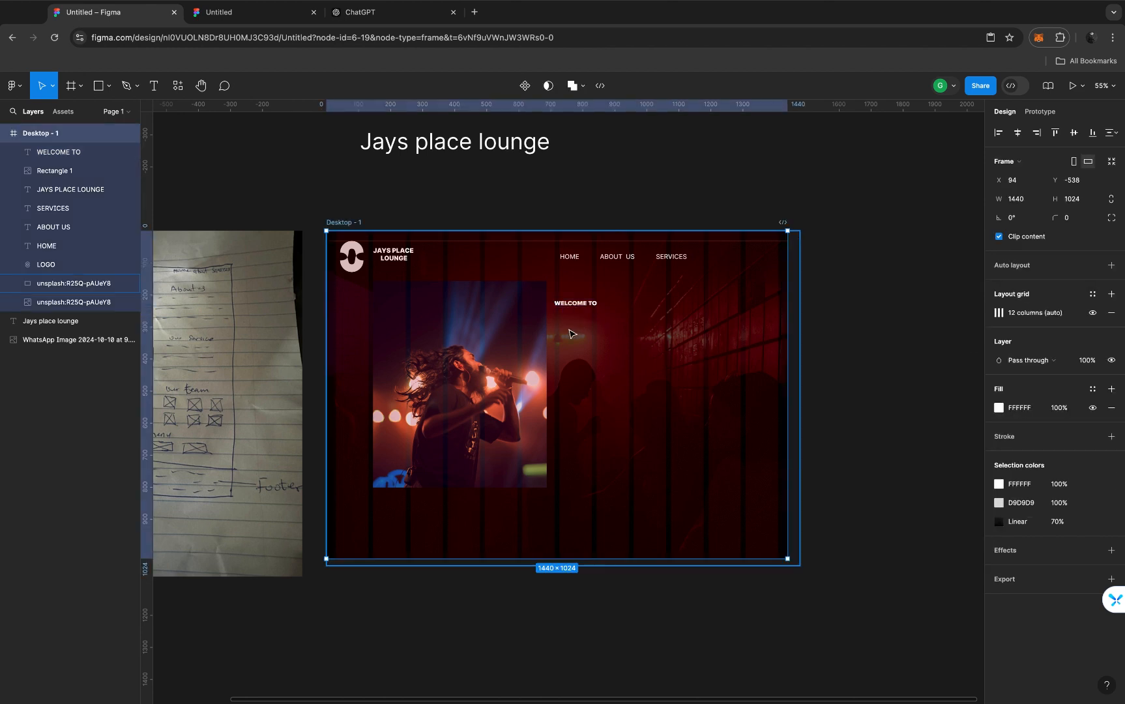
left_click(153, 85)
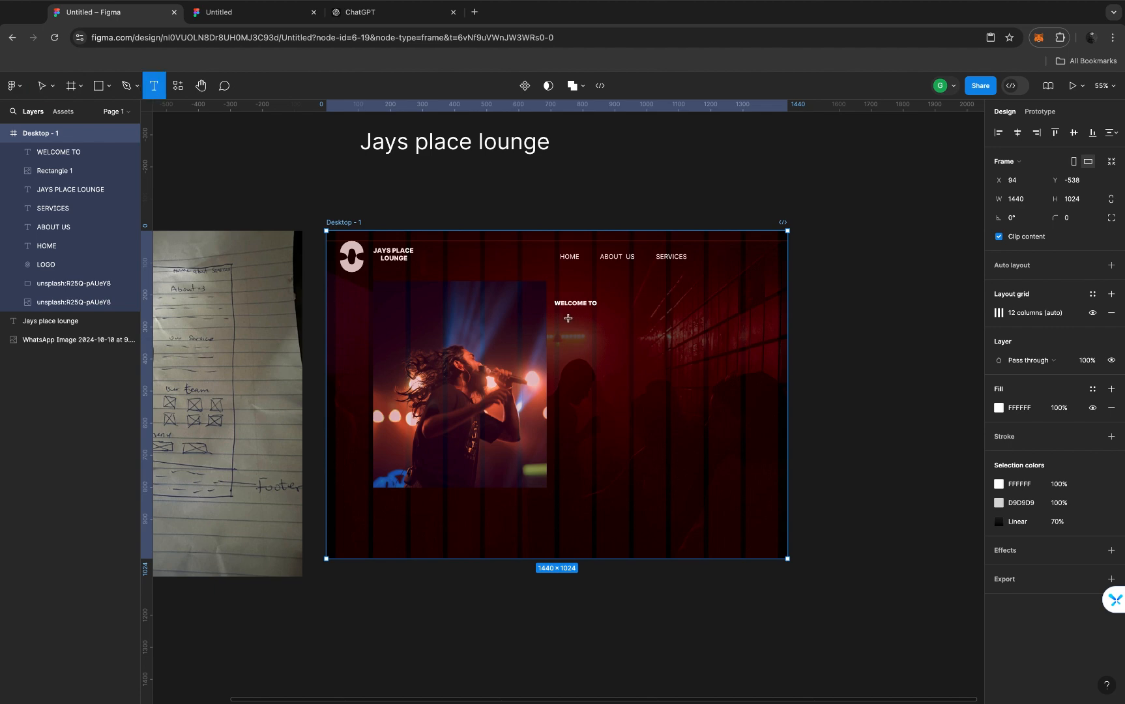
scroll(568, 318, "up", 2)
scroll(391, 306, "left", 3)
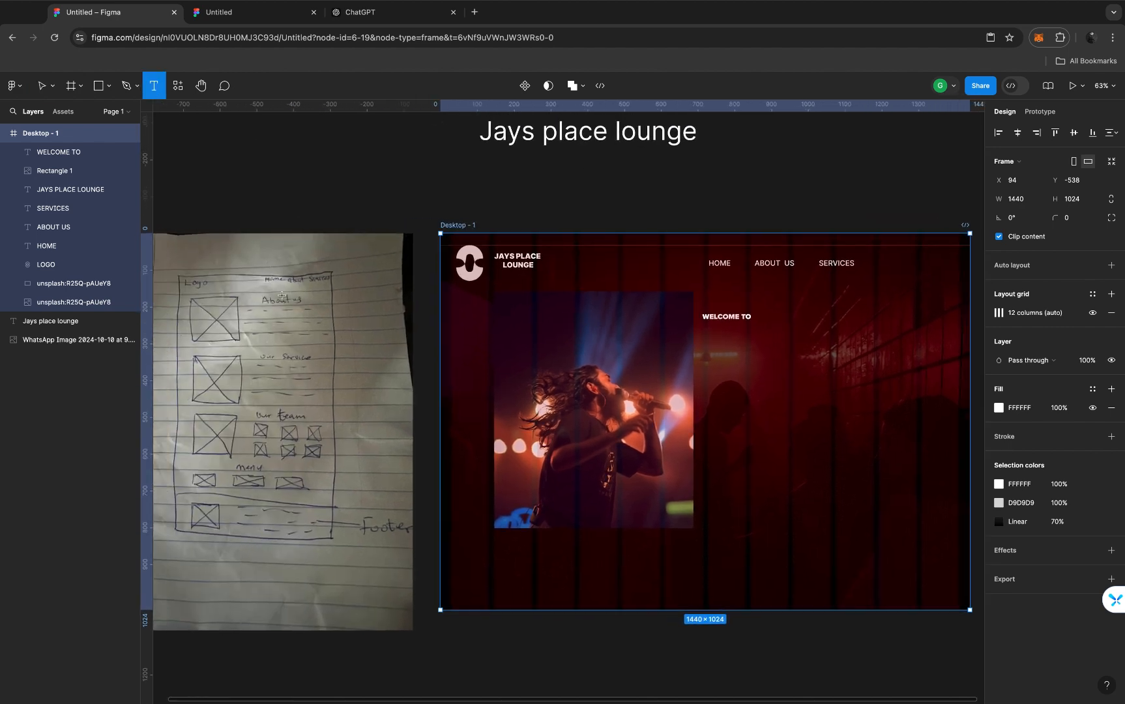
scroll(281, 295, "up", 4)
scroll(281, 295, "up", 2)
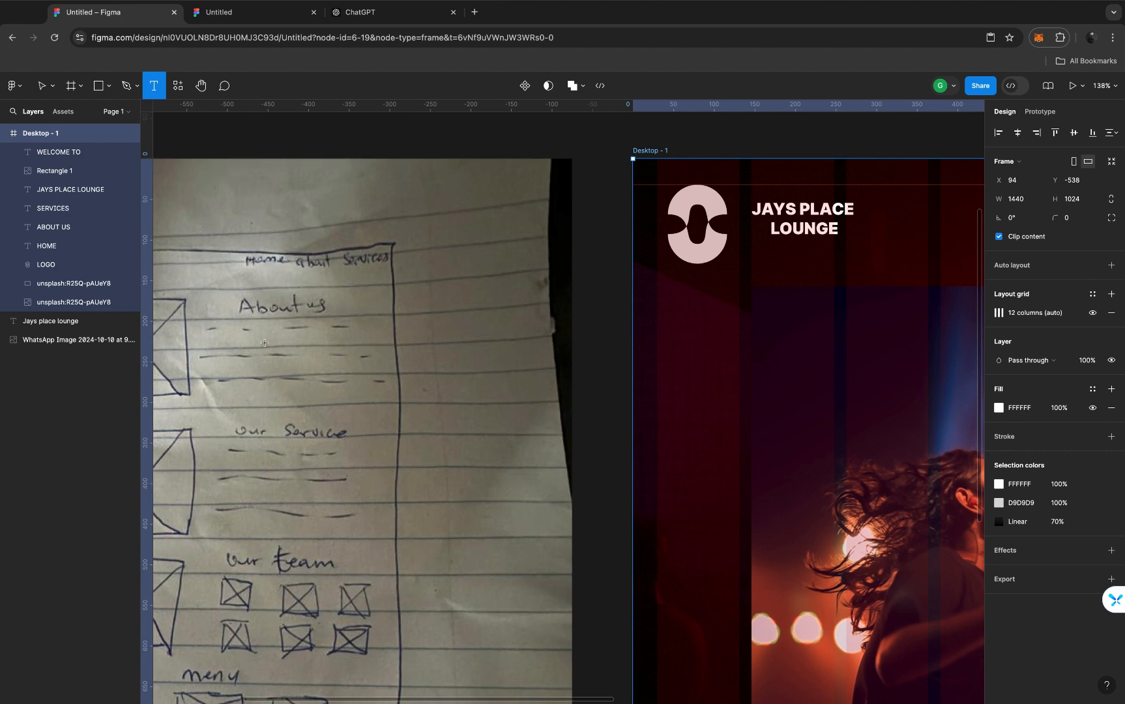
scroll(263, 342, "down", 10)
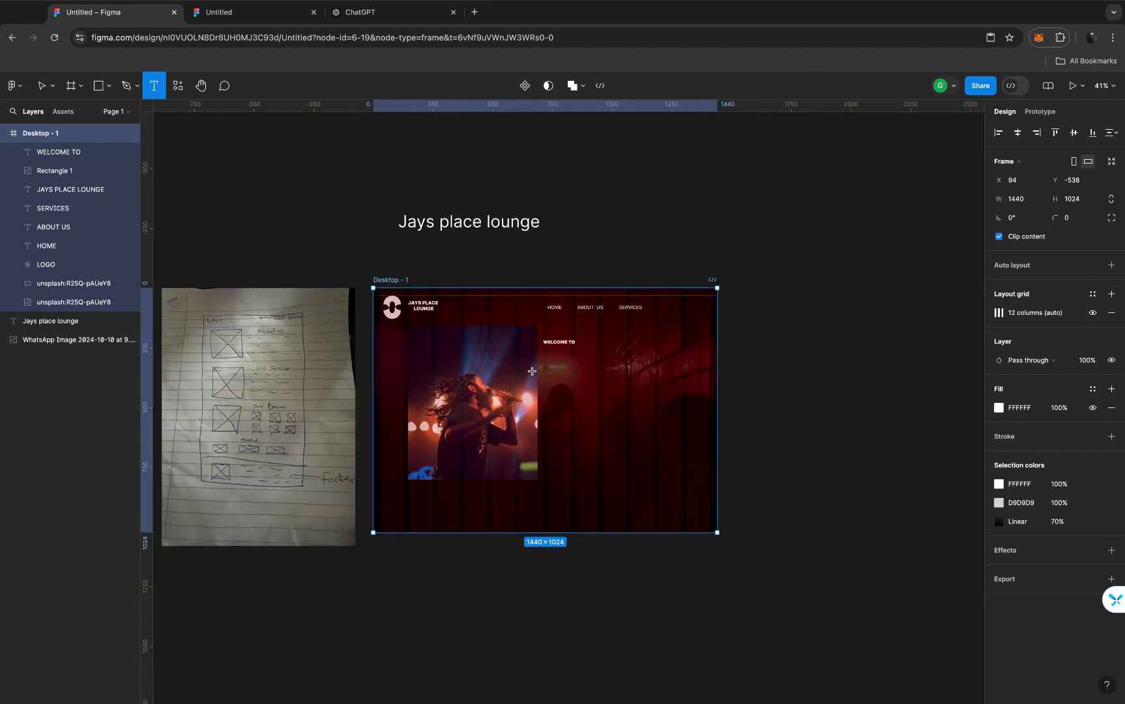
scroll(532, 370, "up", 5)
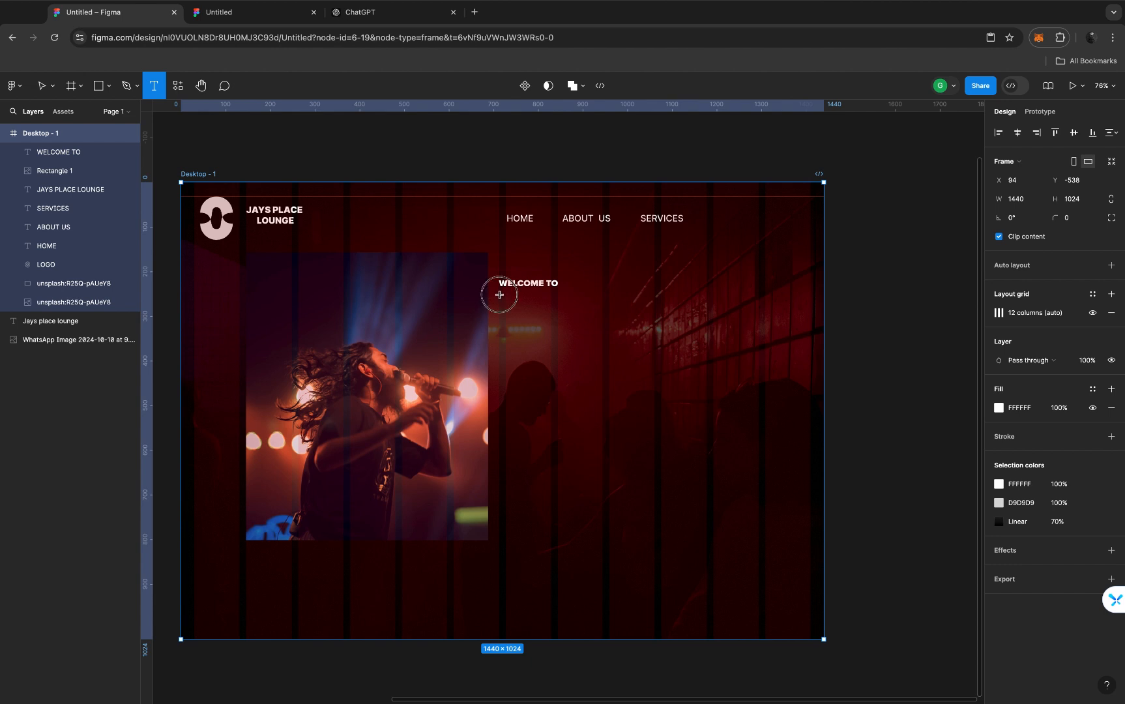
left_click_drag(700, 381, 786, 461)
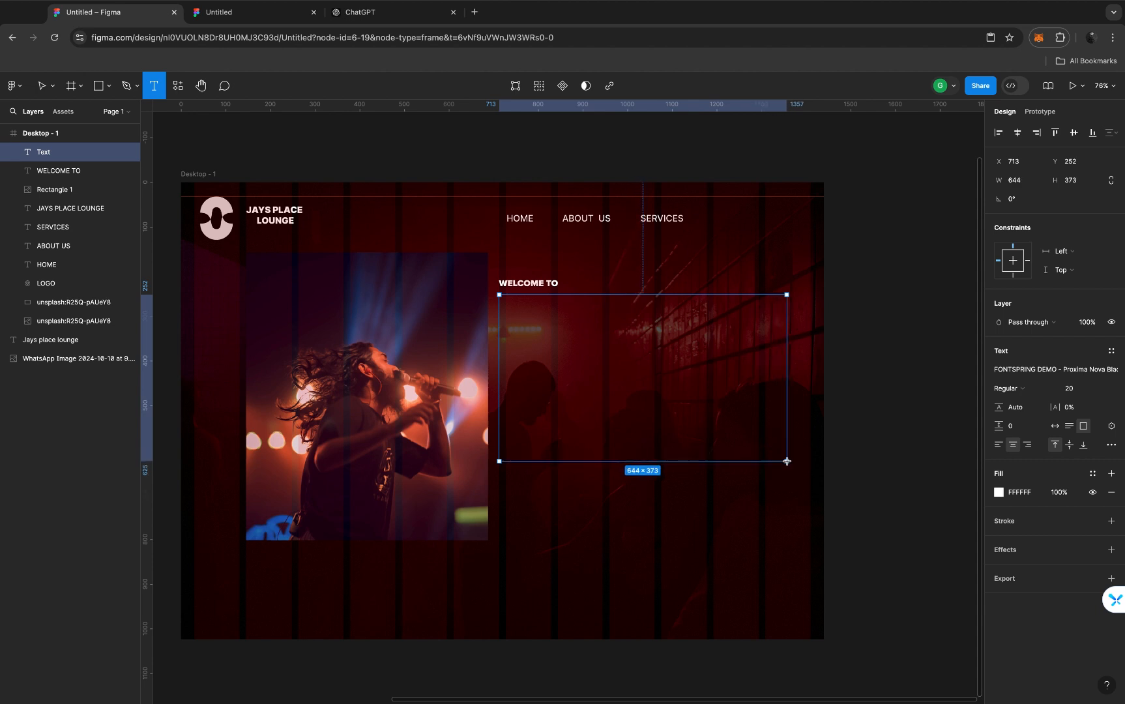
key("Escape")
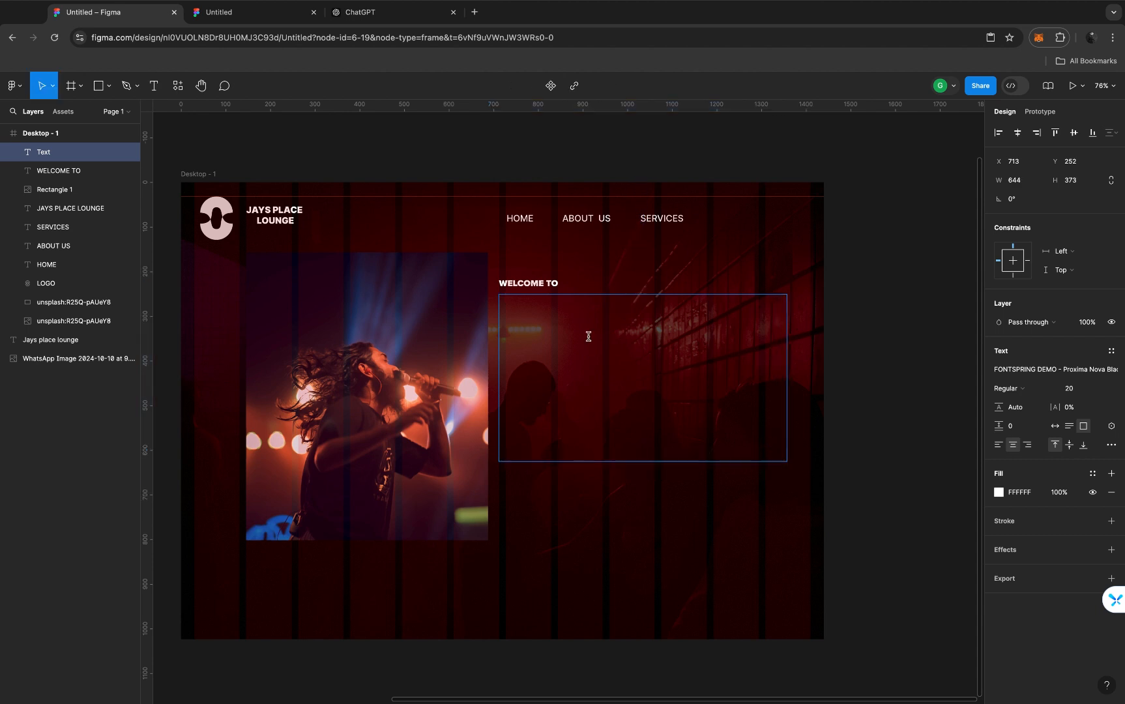
type("We're excited to have you here! At [Club Name], we are a community of passionate individuals who come together to share our love for [Club's Focus/Interest]. Whether you're a seasoned member or new to the club, there's always something exciting happening. Explore our events, join our activities, and connect with like-minded people who share your enthusiasm. We believe in creating a vibrant, supportive environment where everyone is encouraged to participate, learn, and grow.")
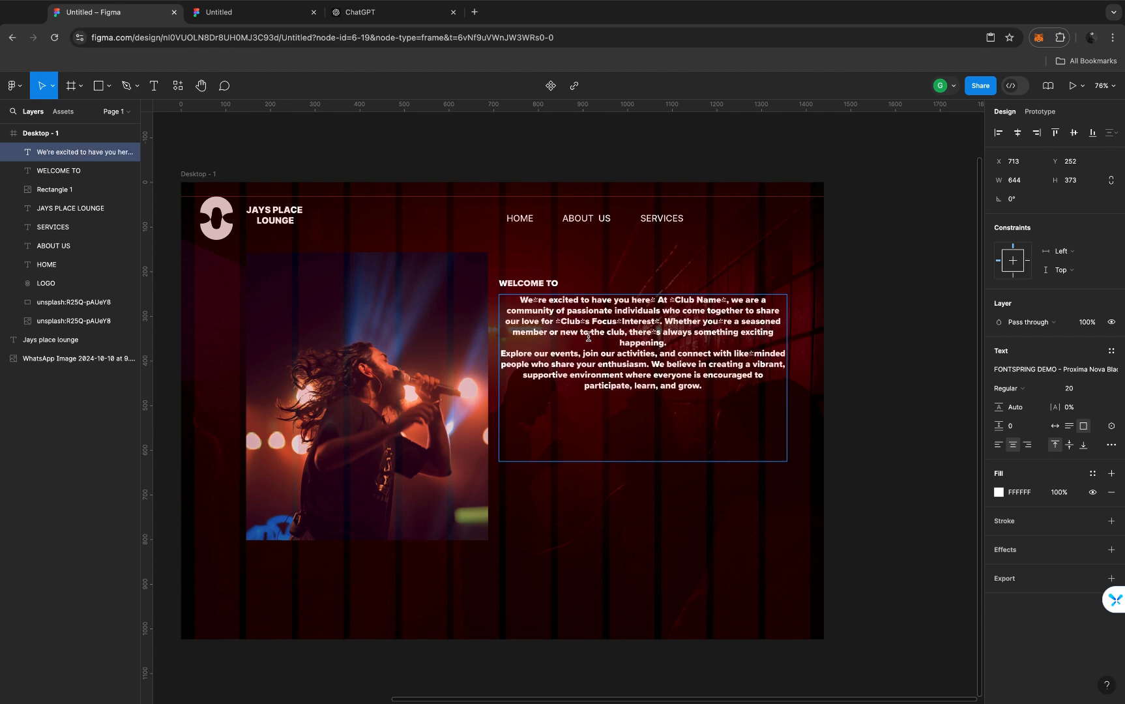
Set the welcome paragraphs to Inter with Regular weight and align them left
key("super+a")
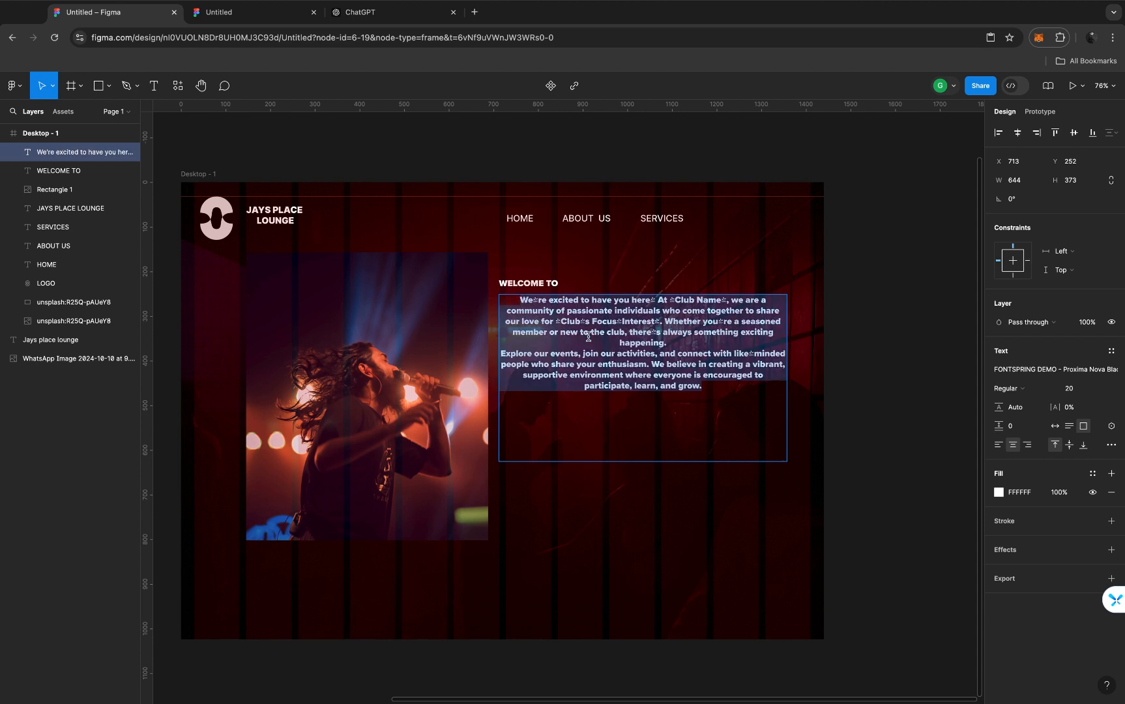
left_click(1012, 372)
type("INTER")
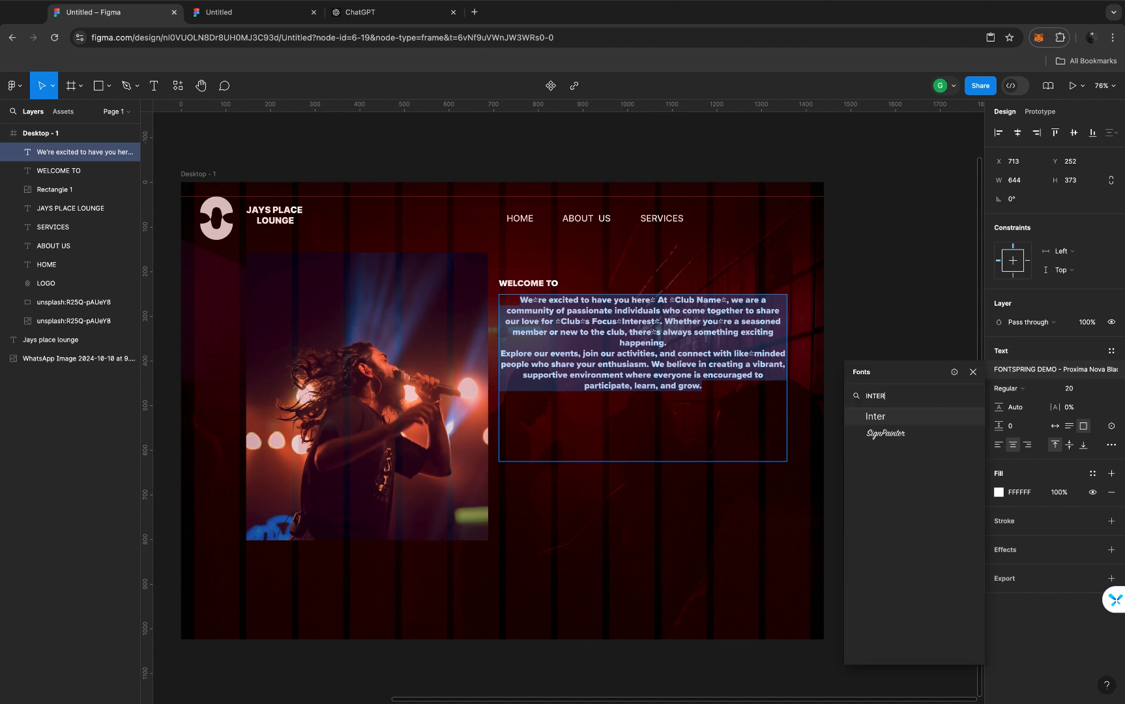
key("Return")
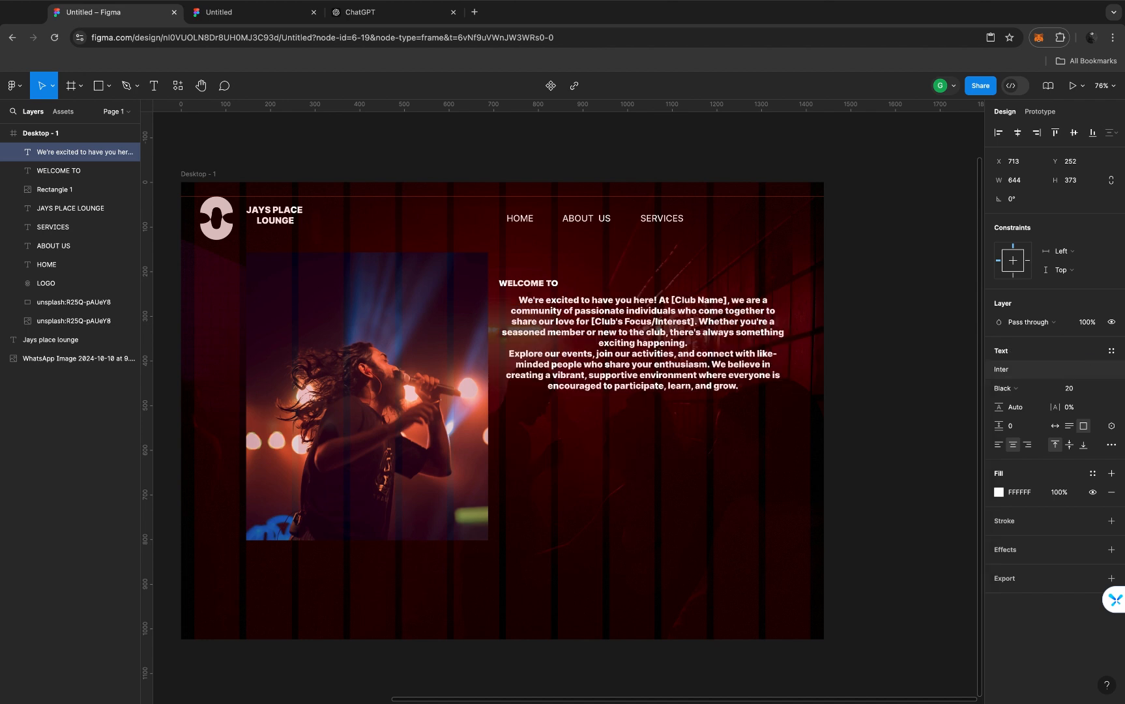
left_click(999, 445)
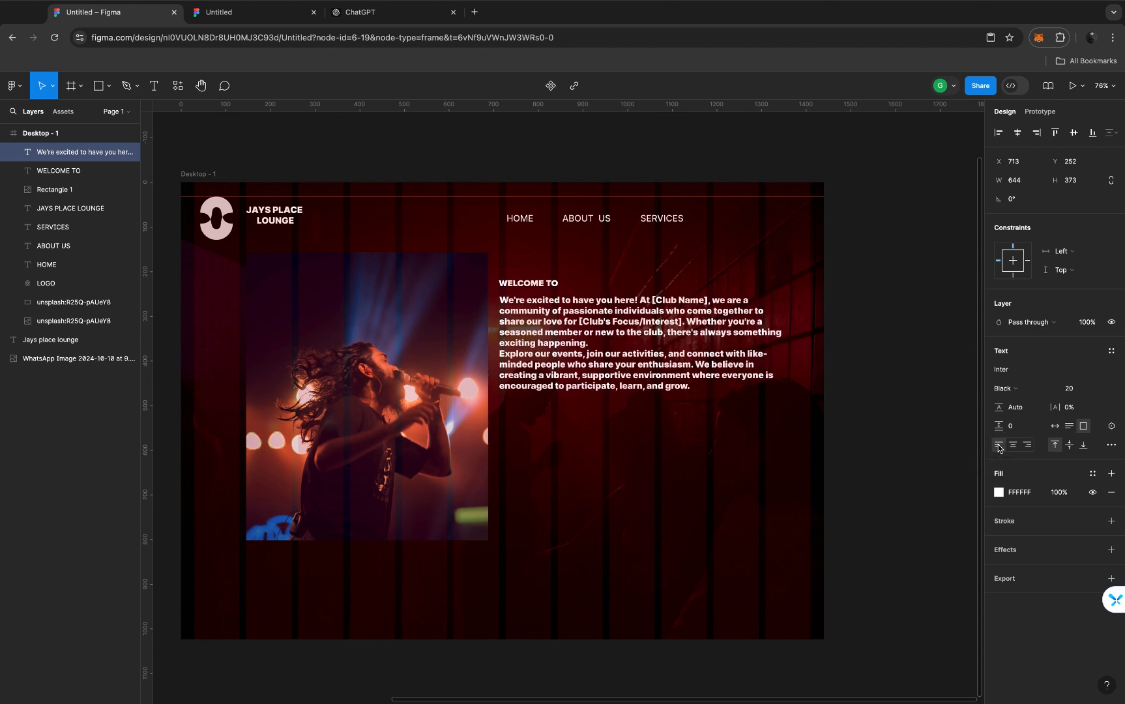
key("Return")
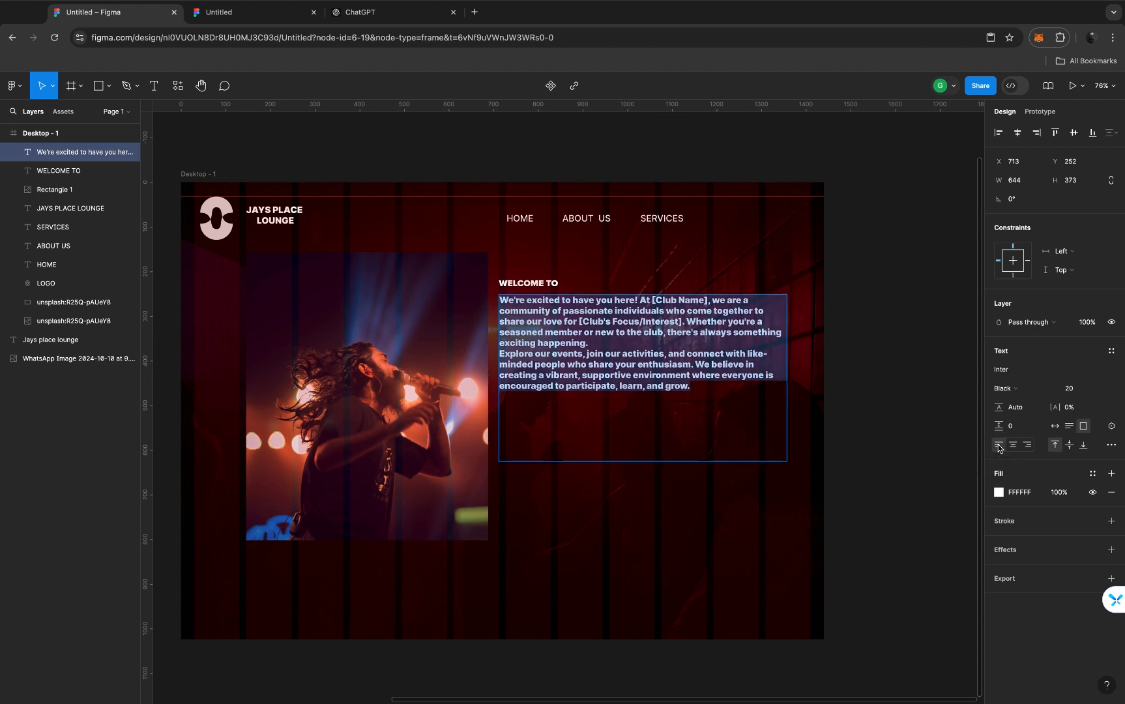
left_click(1025, 390)
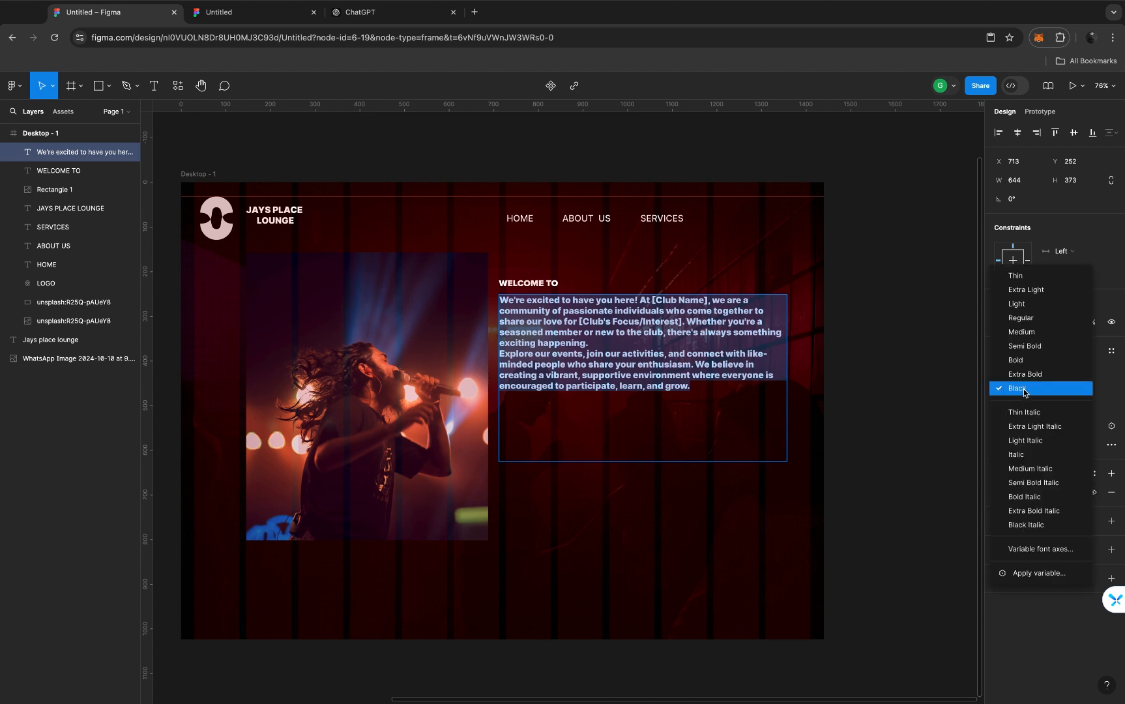
left_click(1040, 318)
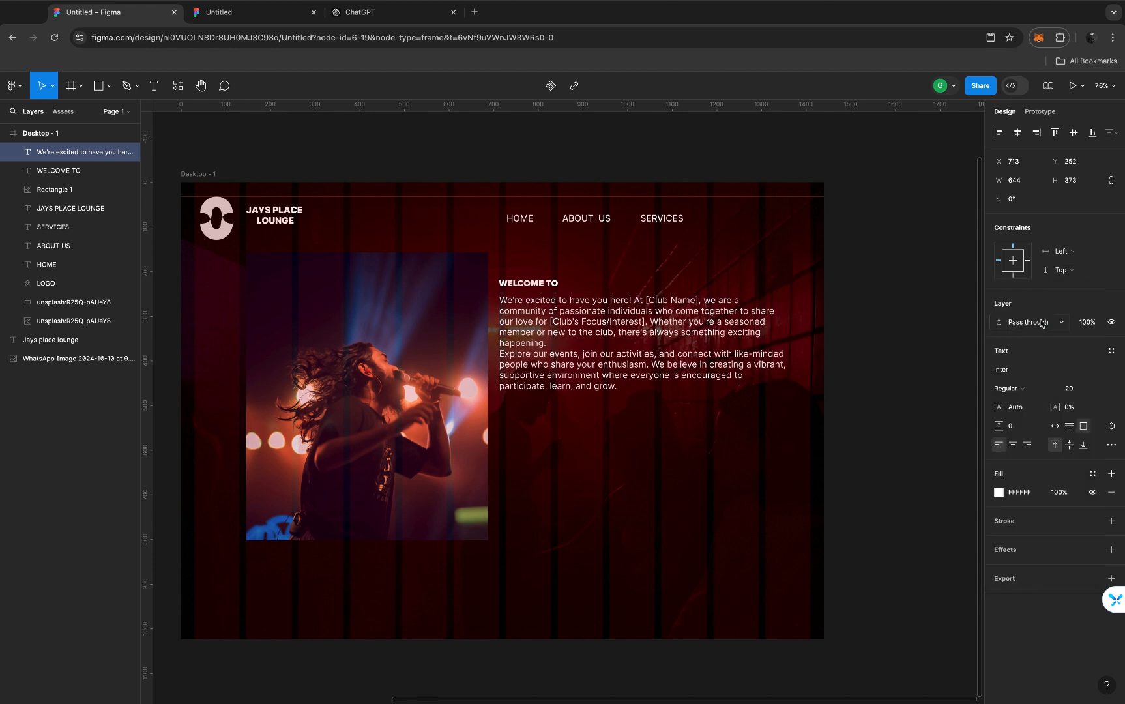
Move the welcome paragraphs down to about X 712, Y 312, leaving a gap below WELCOME TO
double_click(616, 304)
key("Escape")
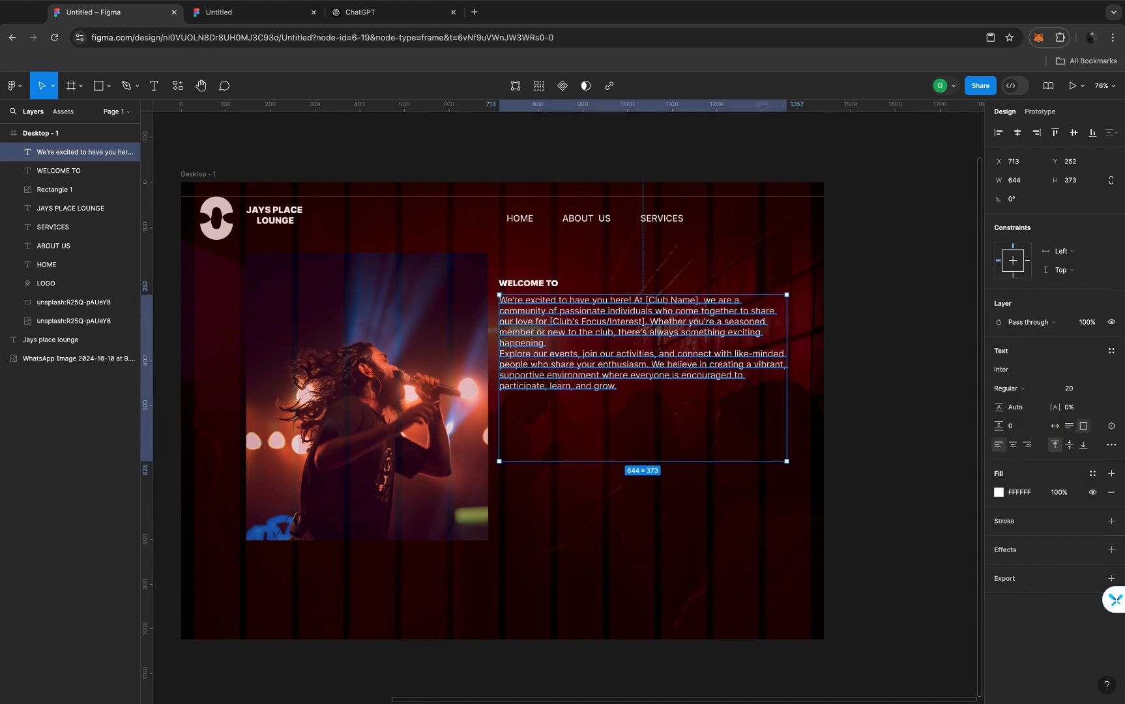
left_click(580, 303)
left_click_drag(580, 303, 579, 332)
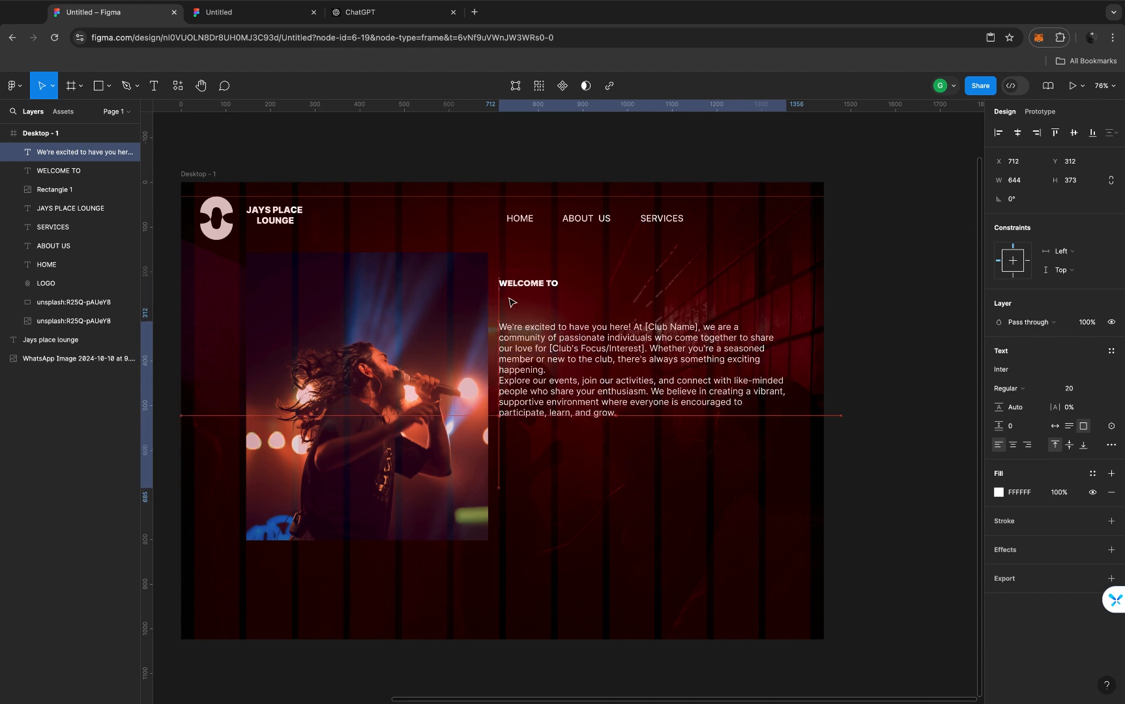
Add the text "JAYS PLACE LOUNGE" between WELCOME TO and the paragraphs, at about X 722, Y 257, and select all of it
left_click(504, 297)
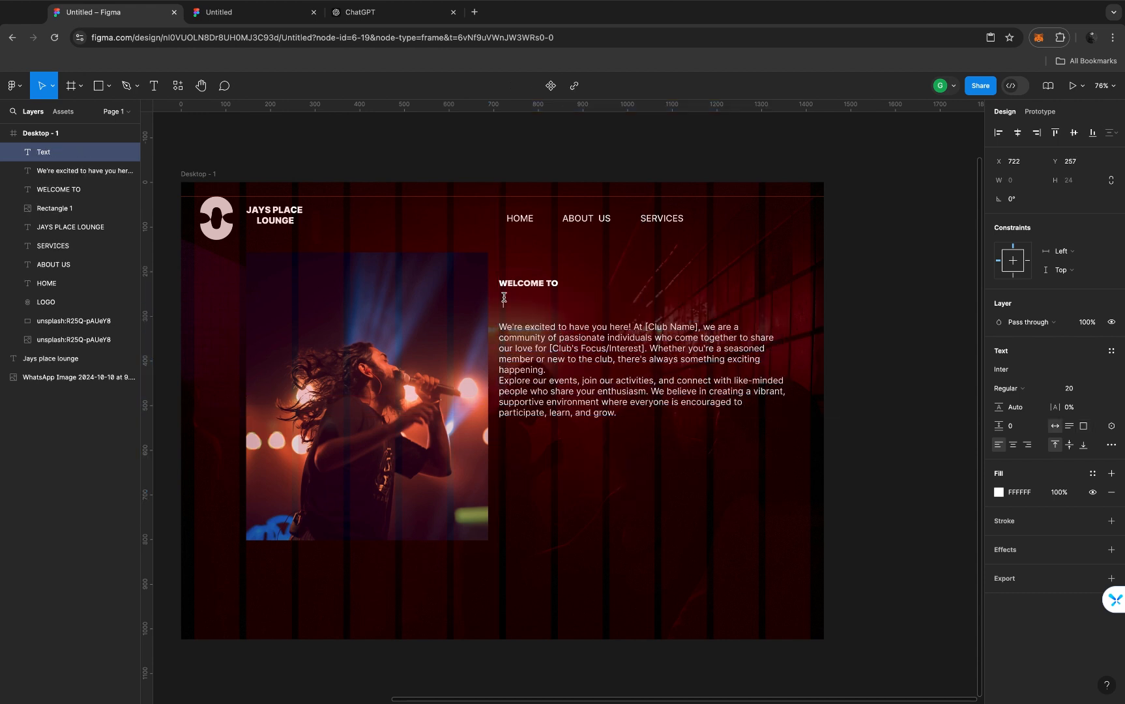
type("JAYS PLACE LOUNGE")
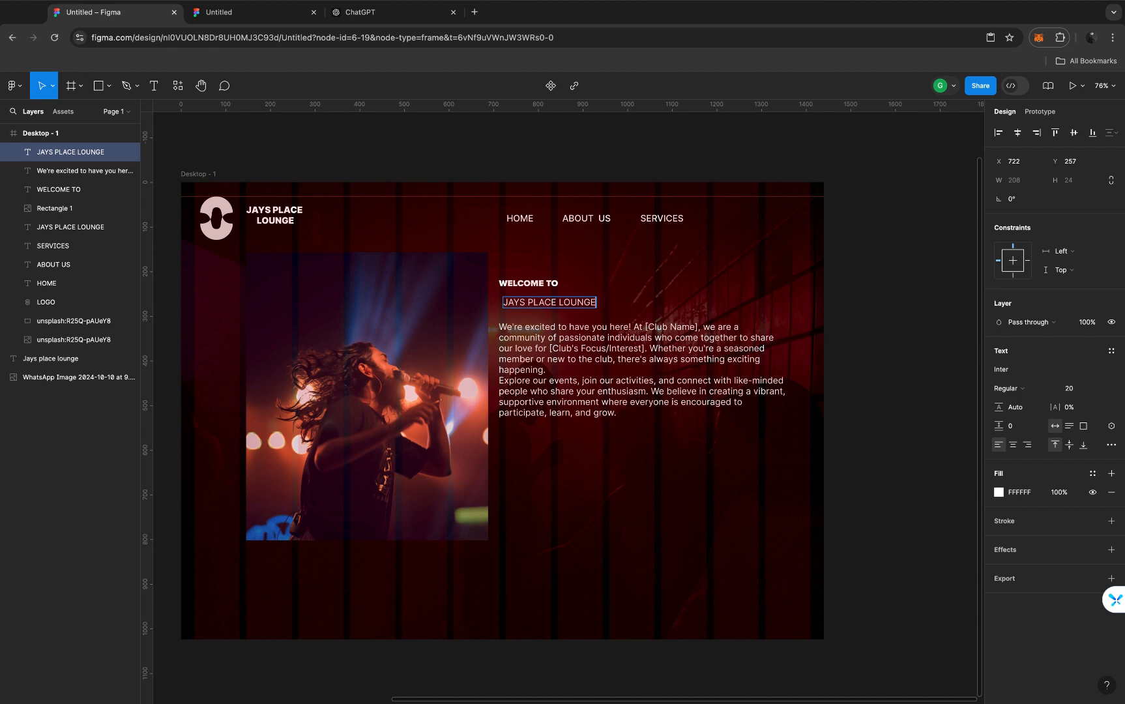
key("super+a")
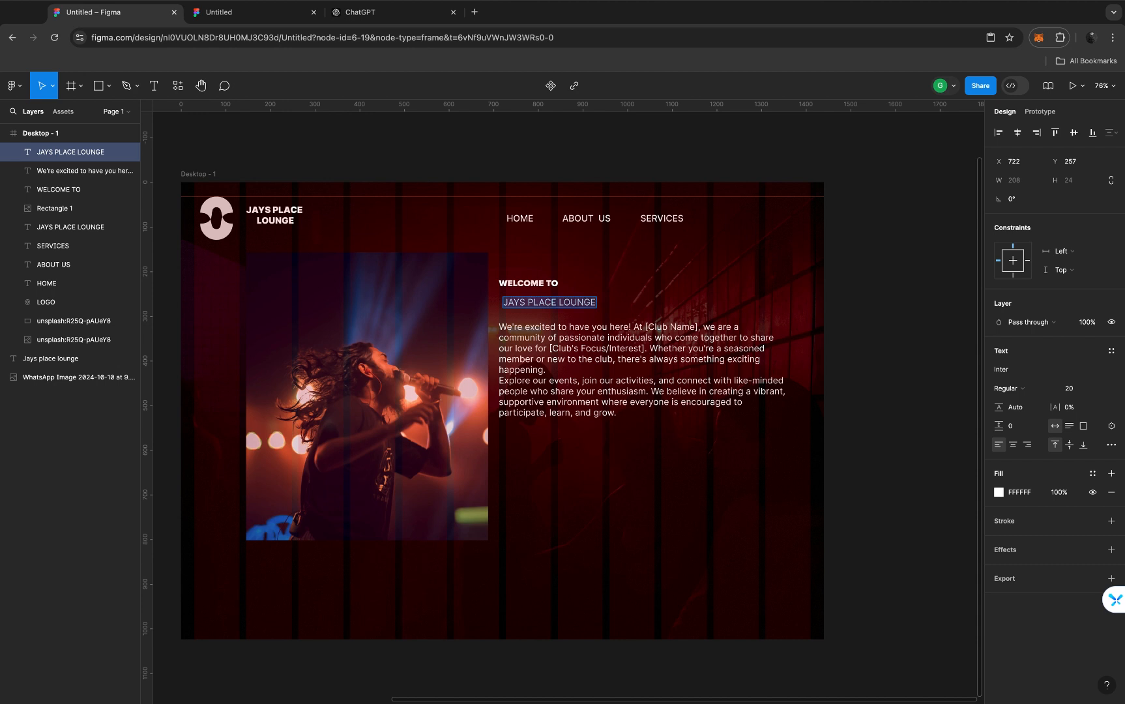
Set the JAYS PLACE LOUNGE text below WELCOME TO to Extra Bold at font size 50
left_click(1028, 392)
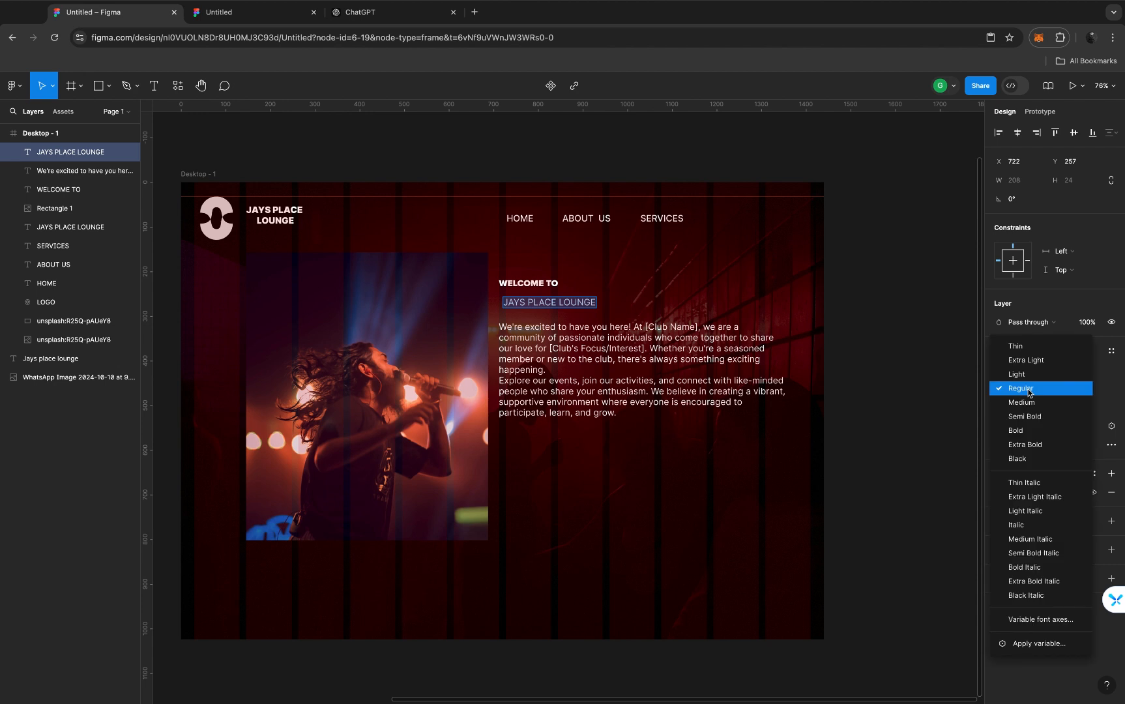
left_click(1035, 444)
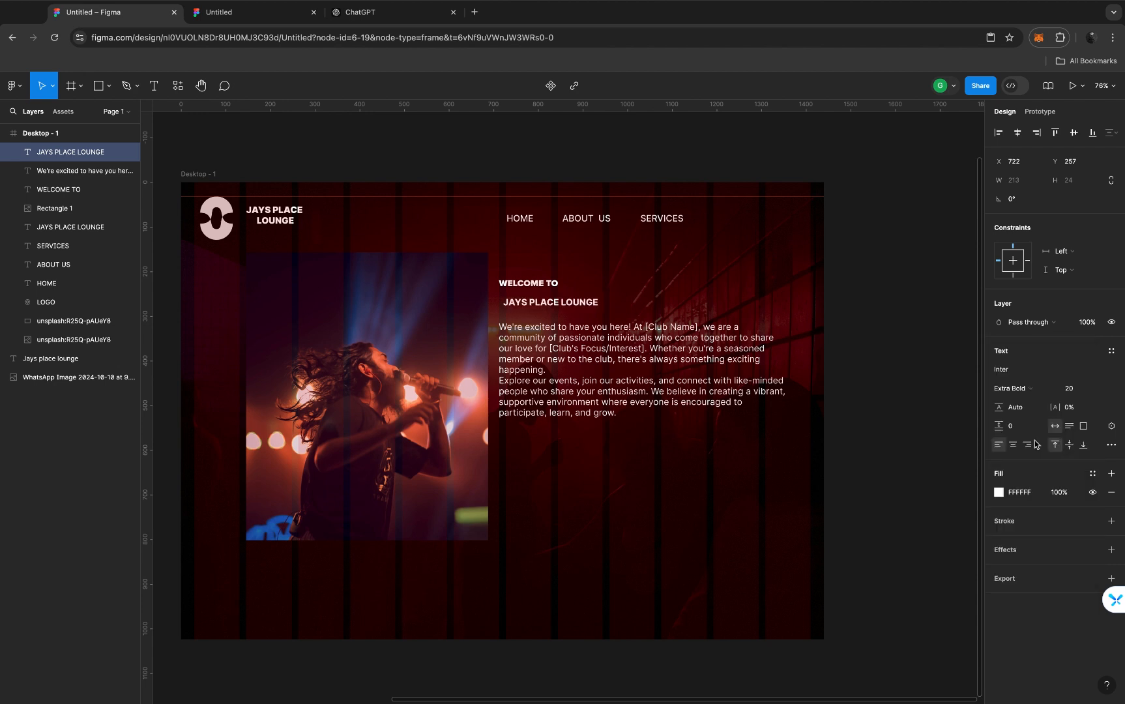
left_click(1081, 392)
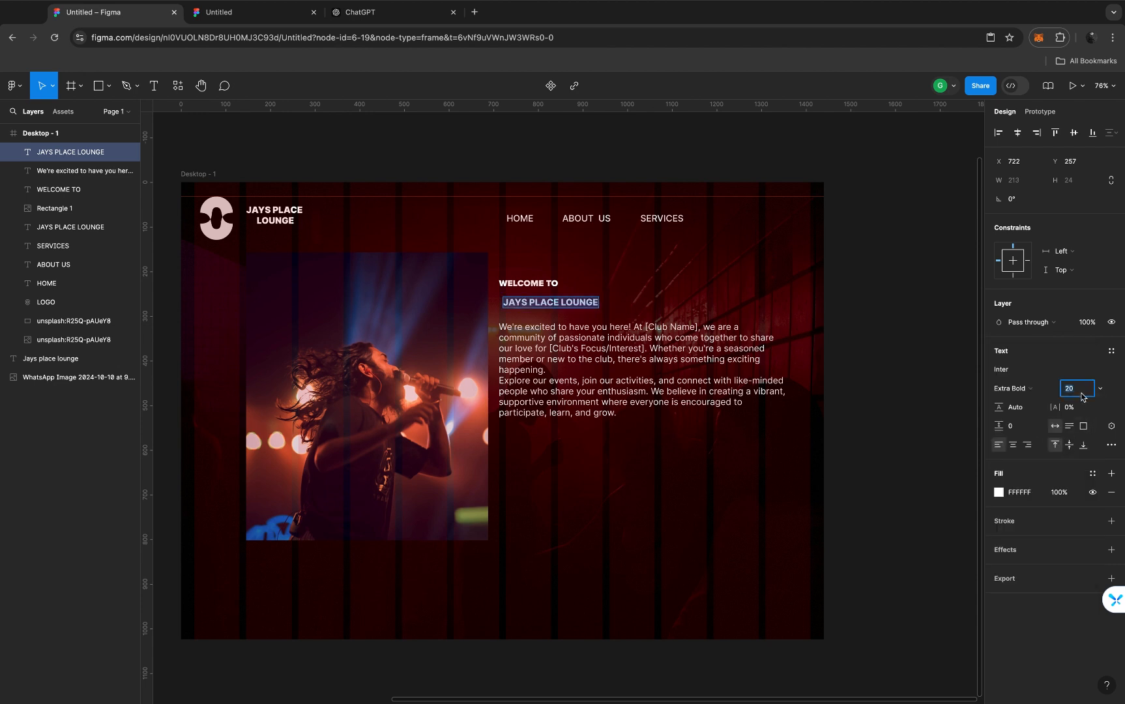
type("5")
key("Return")
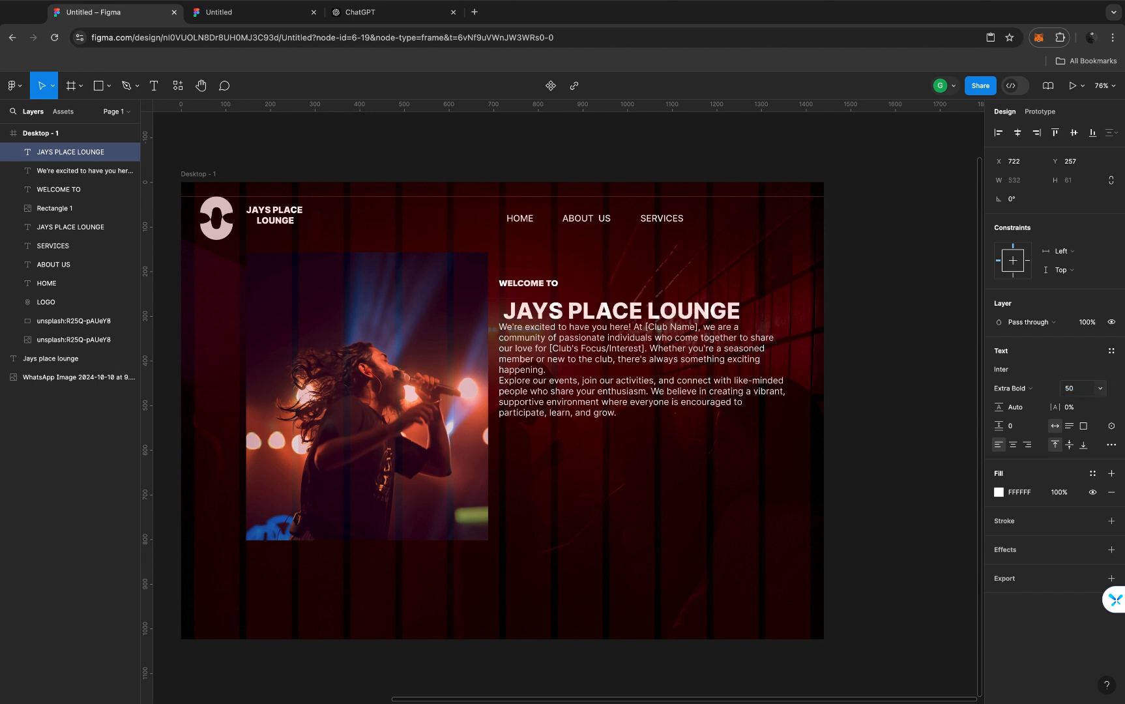
Try the JAYS PLACE LOUNGE heading at font size 30, and return it to 50
left_click(1082, 393)
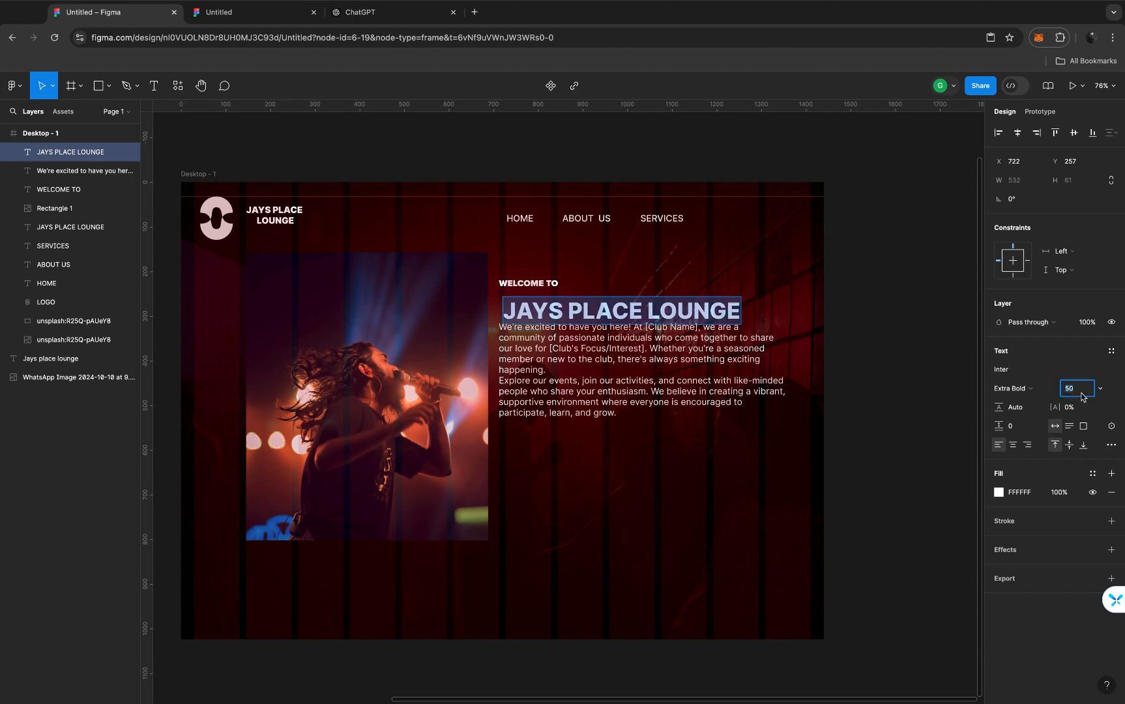
type("30")
key("Return")
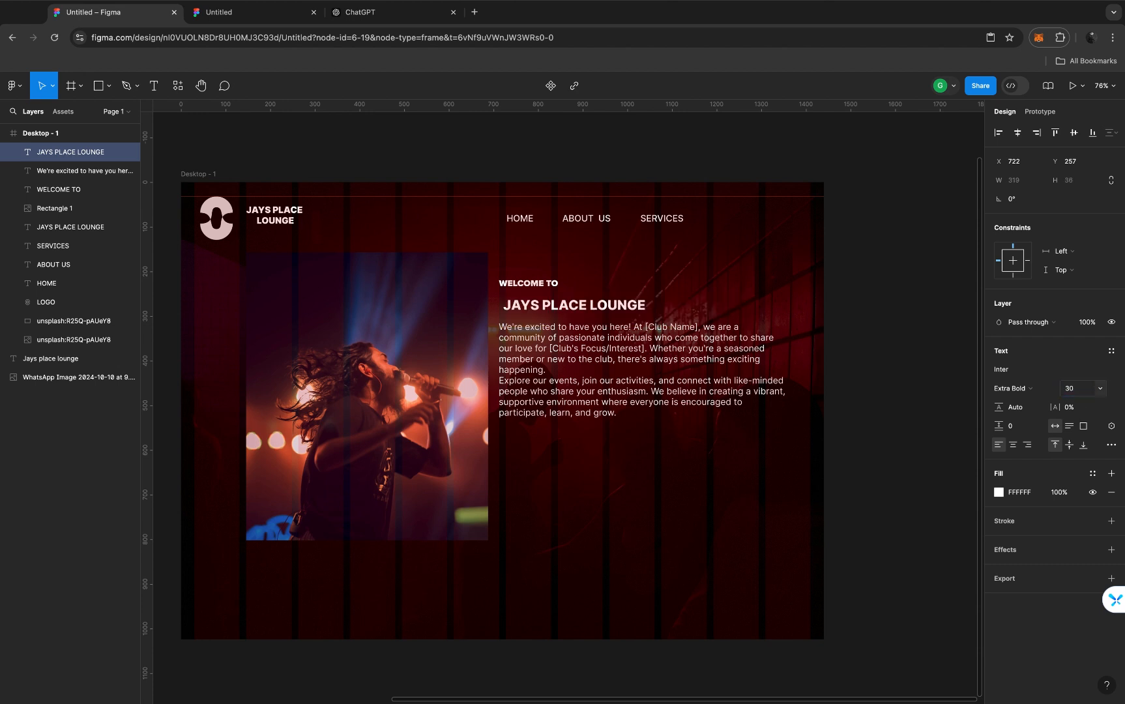
left_click(1082, 394)
type("5")
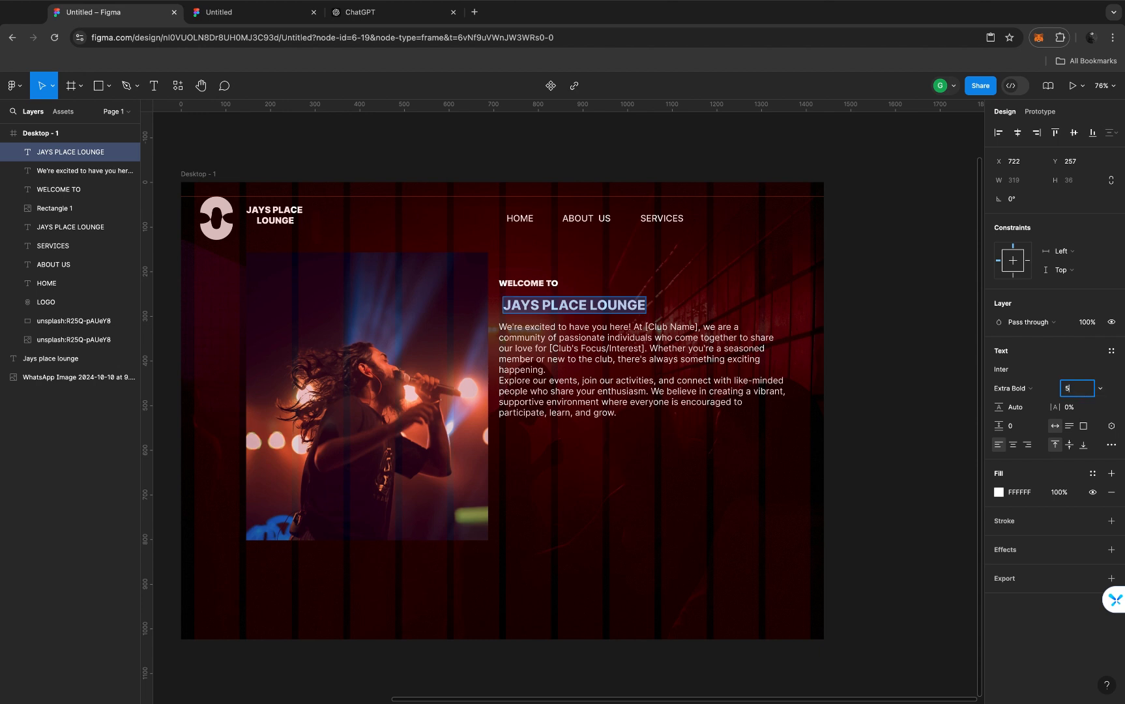
key("Return")
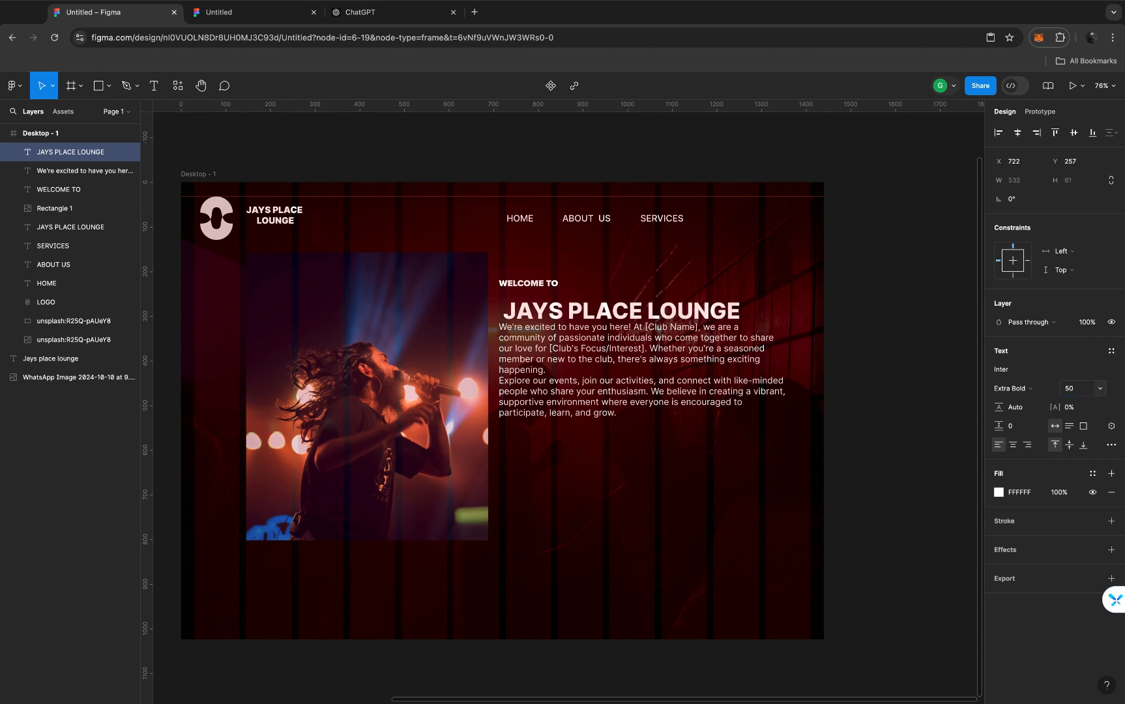
Set the JAYS PLACE LOUNGE heading's font size to 40 and move it to X 712, Y 239, directly below WELCOME TO
left_click(1081, 393)
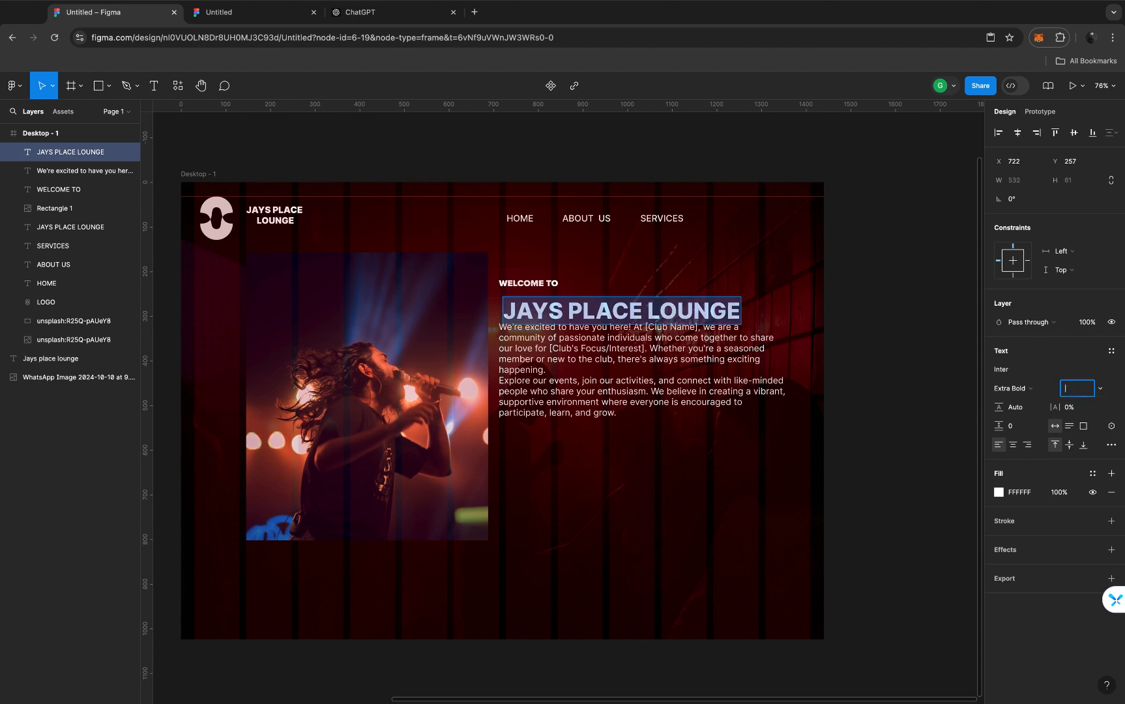
key("Return")
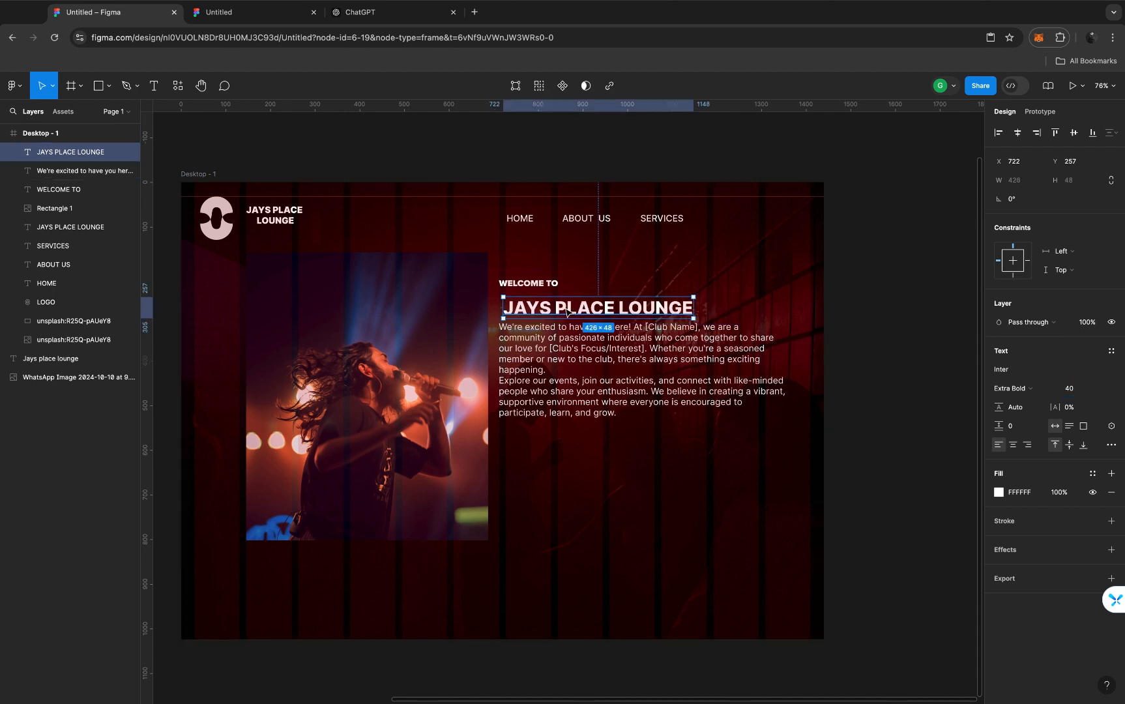
left_click_drag(567, 313, 561, 305)
Move the welcome paragraphs up close beneath the JAYS PLACE LOUNGE heading, and shift WELCOME TO to about X 729, Y 221
scroll(561, 305, "up", 3)
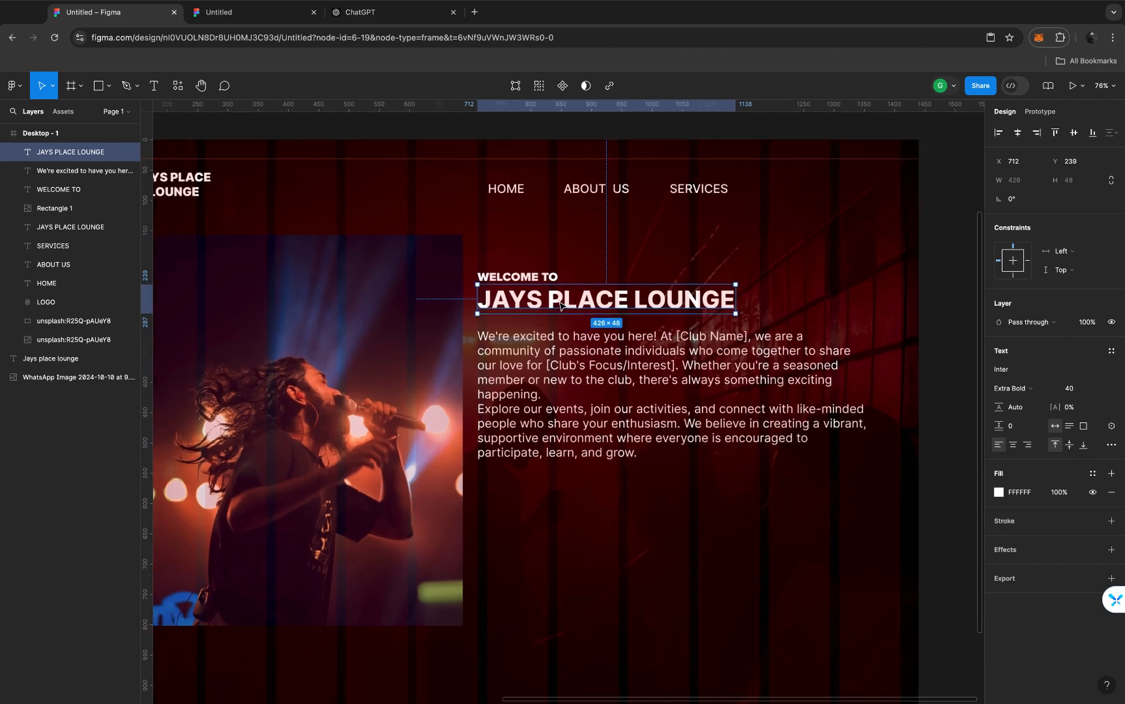
scroll(561, 305, "up", 2)
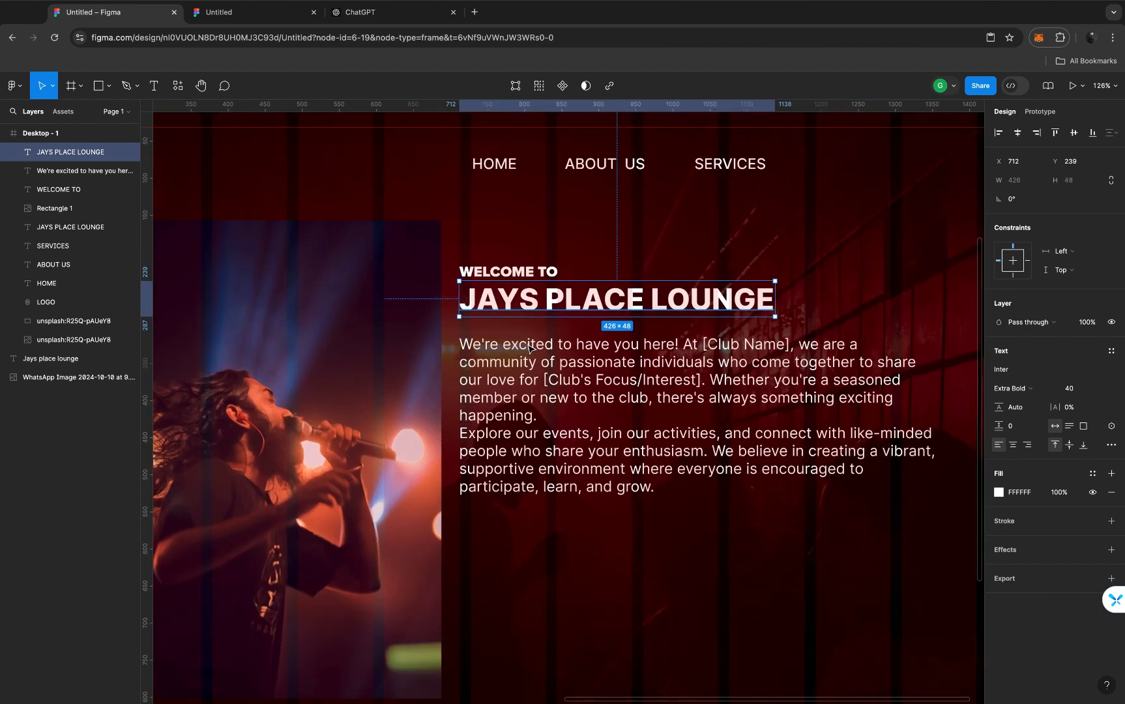
left_click_drag(529, 350, 529, 335)
left_click(483, 274)
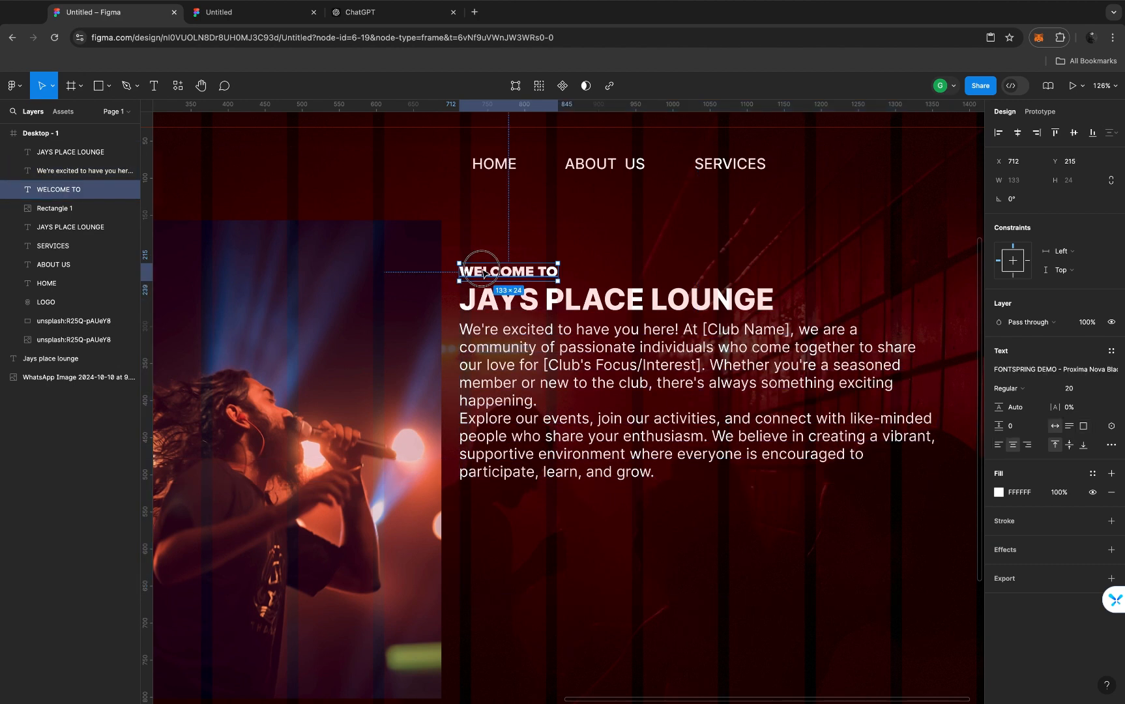
left_click_drag(483, 274, 493, 277)
Change the fill of the WELCOME TO text from white to amber, hex EAA800
scroll(493, 278, "down", 3)
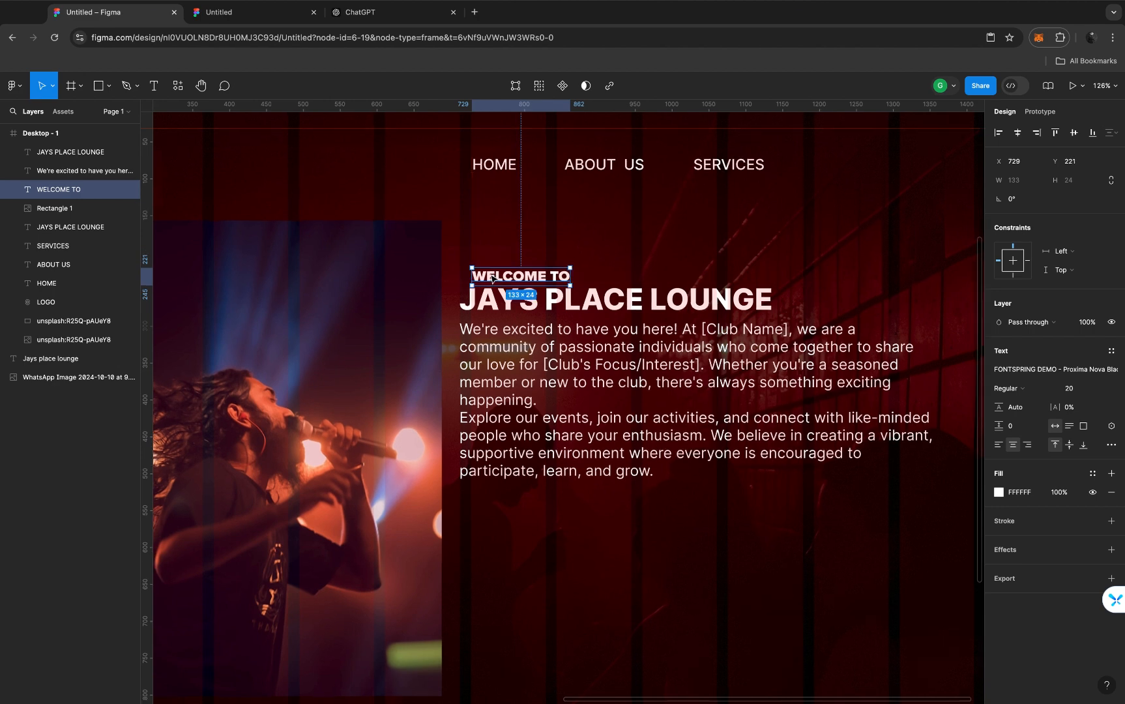
scroll(493, 278, "down", 3)
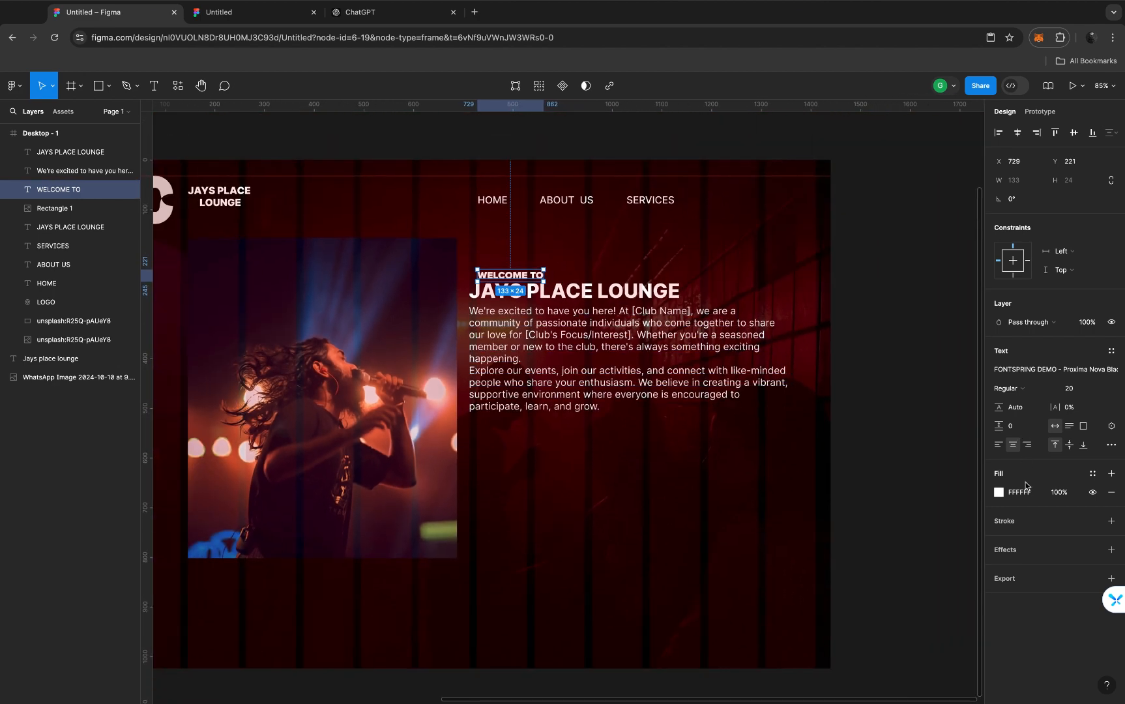
left_click(999, 492)
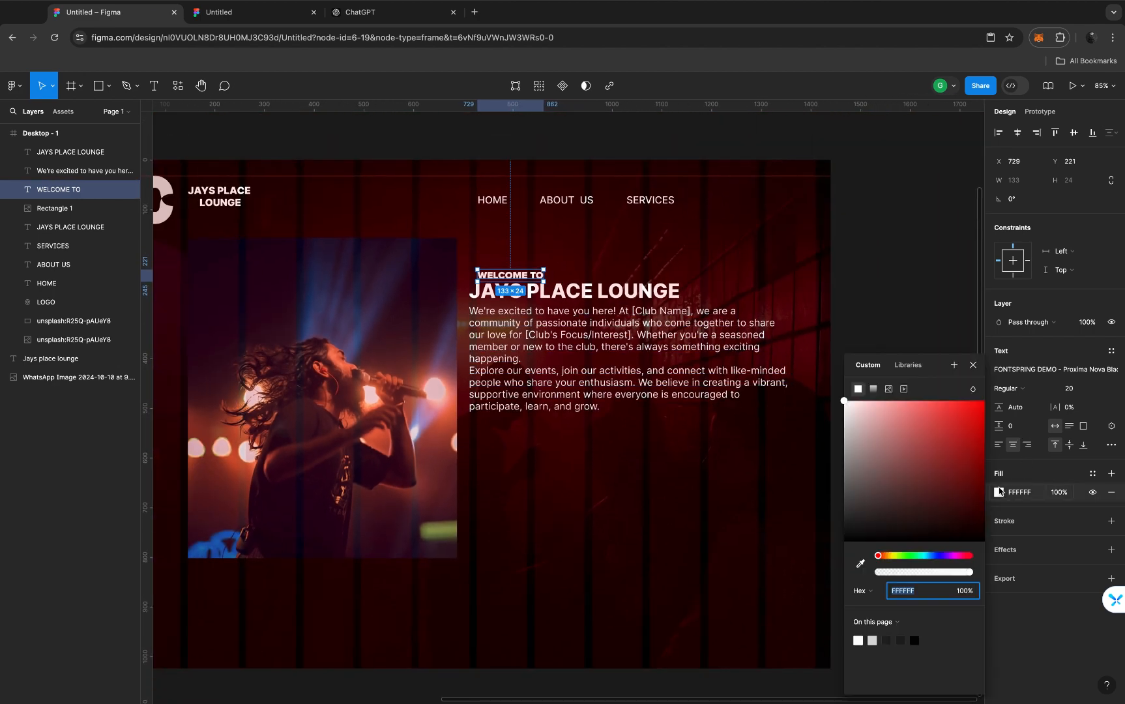
left_click(890, 556)
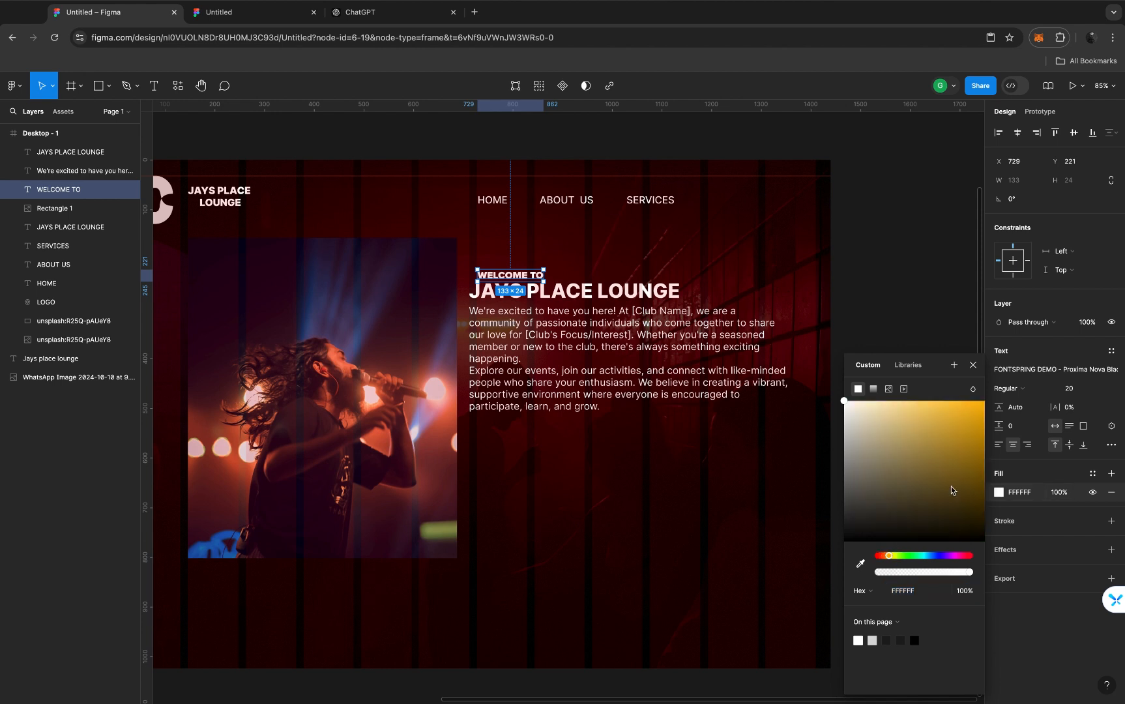
left_click(1023, 431)
left_click_drag(982, 426, 995, 412)
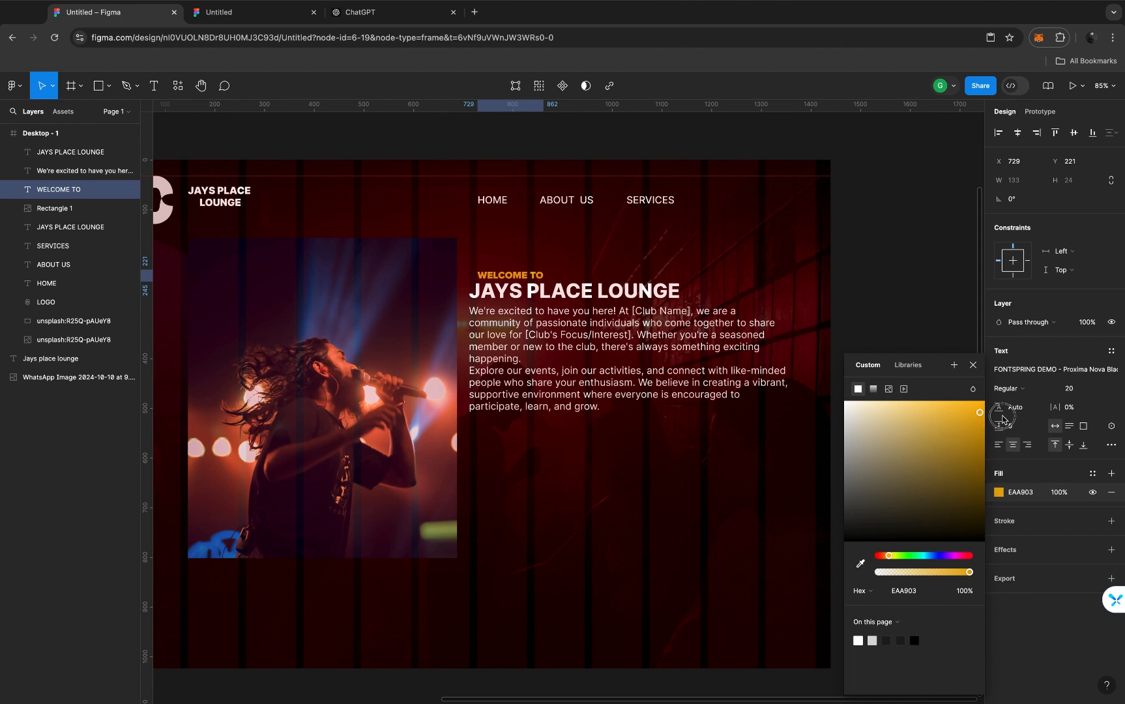
left_click(973, 366)
Hide the 12-column layout grid of the Desktop - 1 frame
scroll(675, 420, "down", 5)
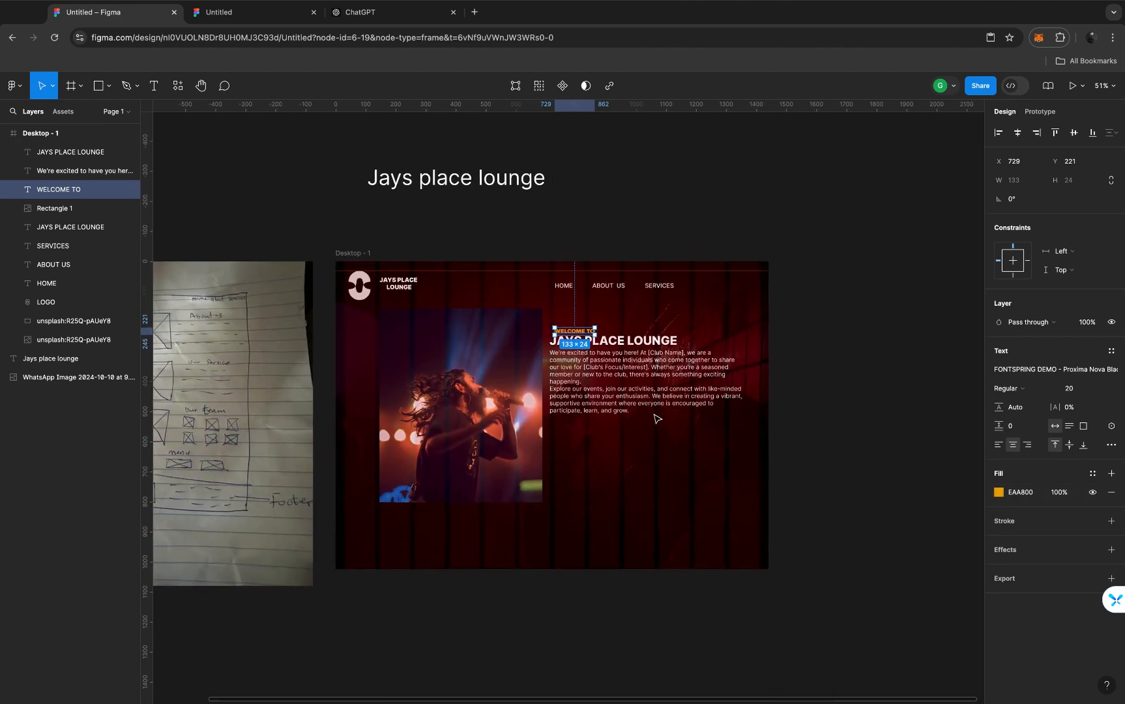
left_click(352, 255)
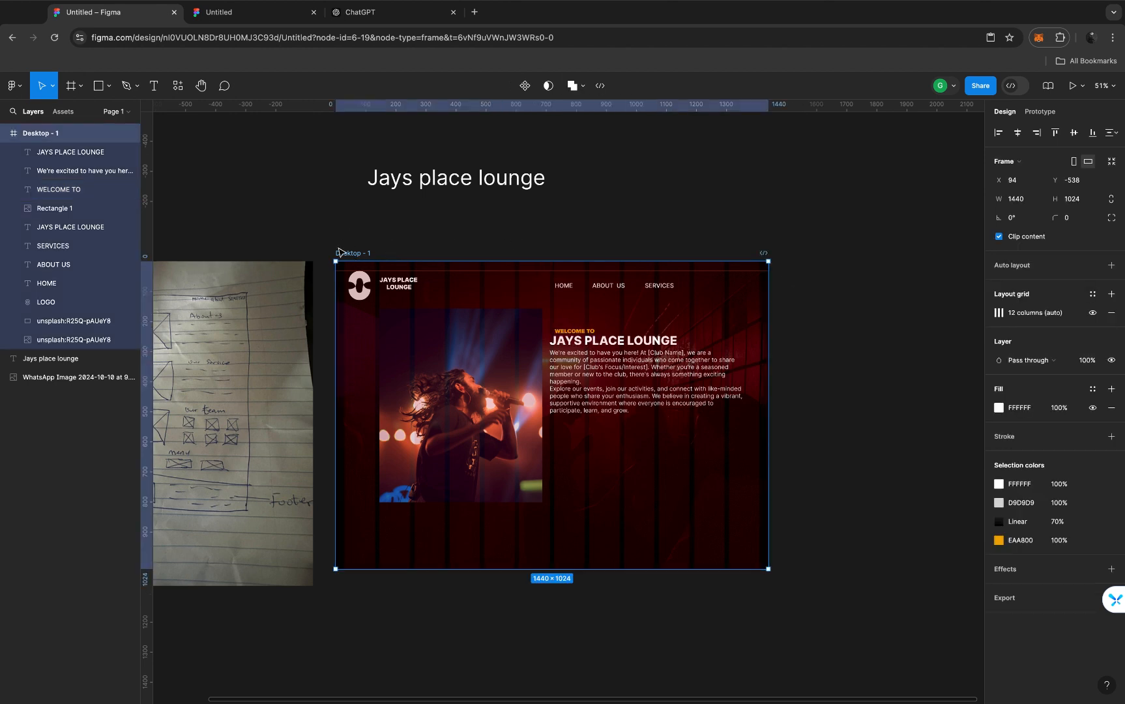
left_click(1093, 314)
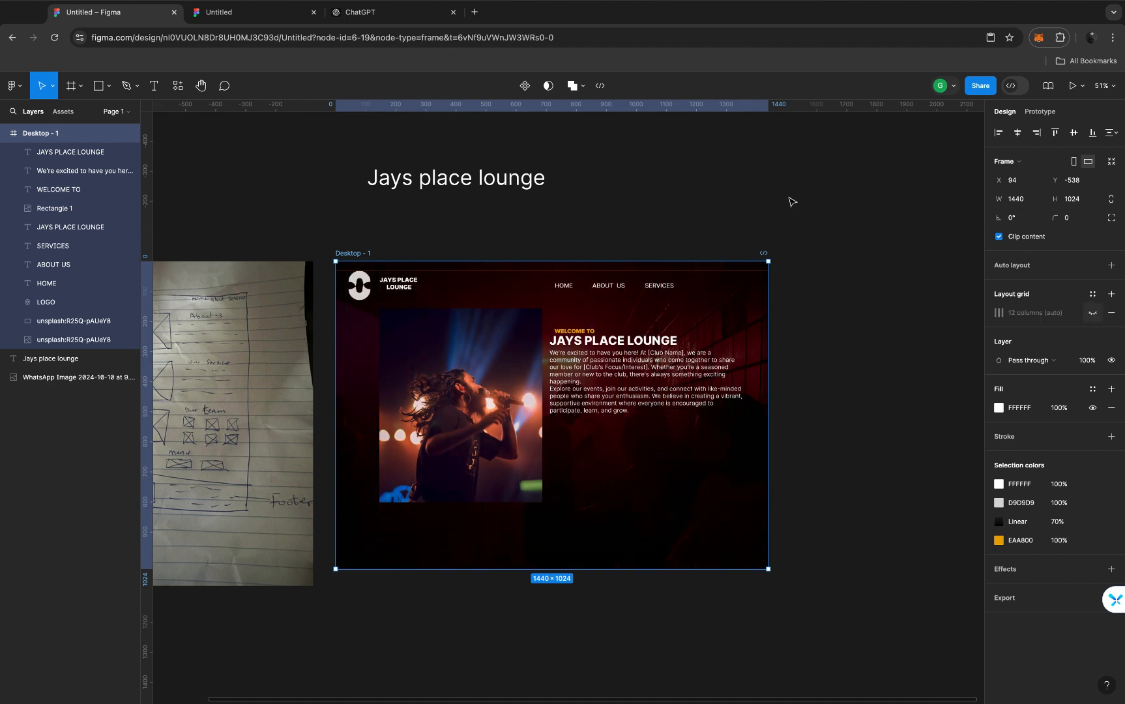
Examine the Desktop - 1 hero layout at different zoom levels beside the hand-drawn wireframe
left_click(662, 181)
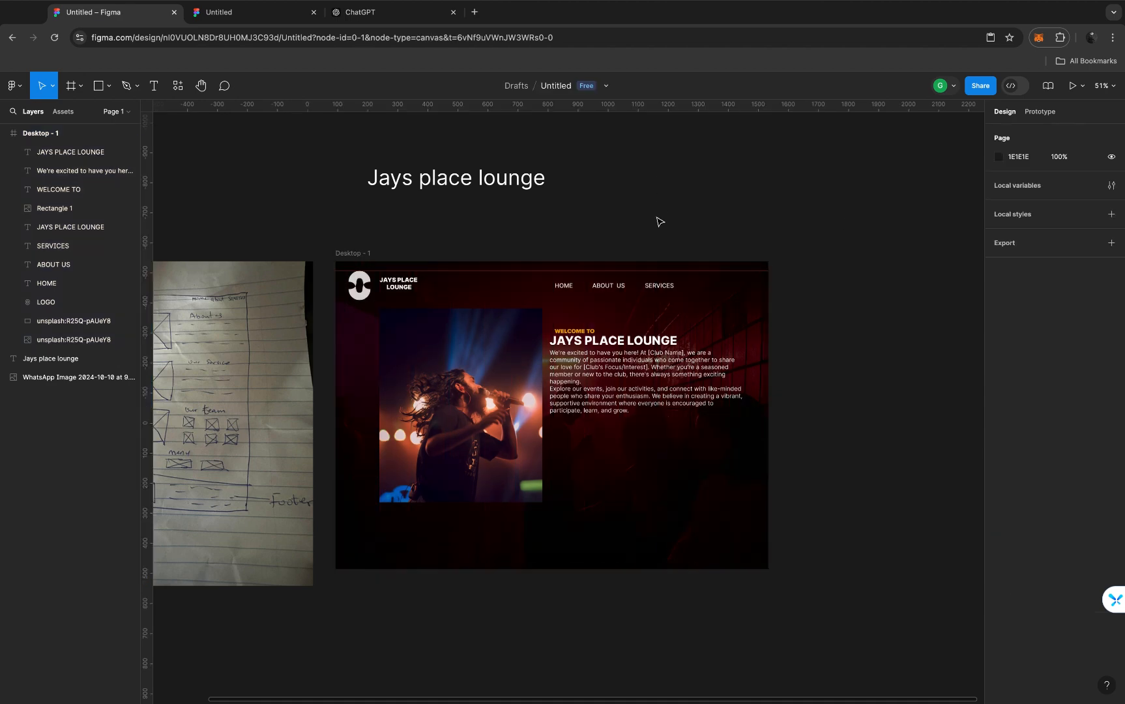
scroll(642, 307, "up", 3)
scroll(641, 307, "down", 3)
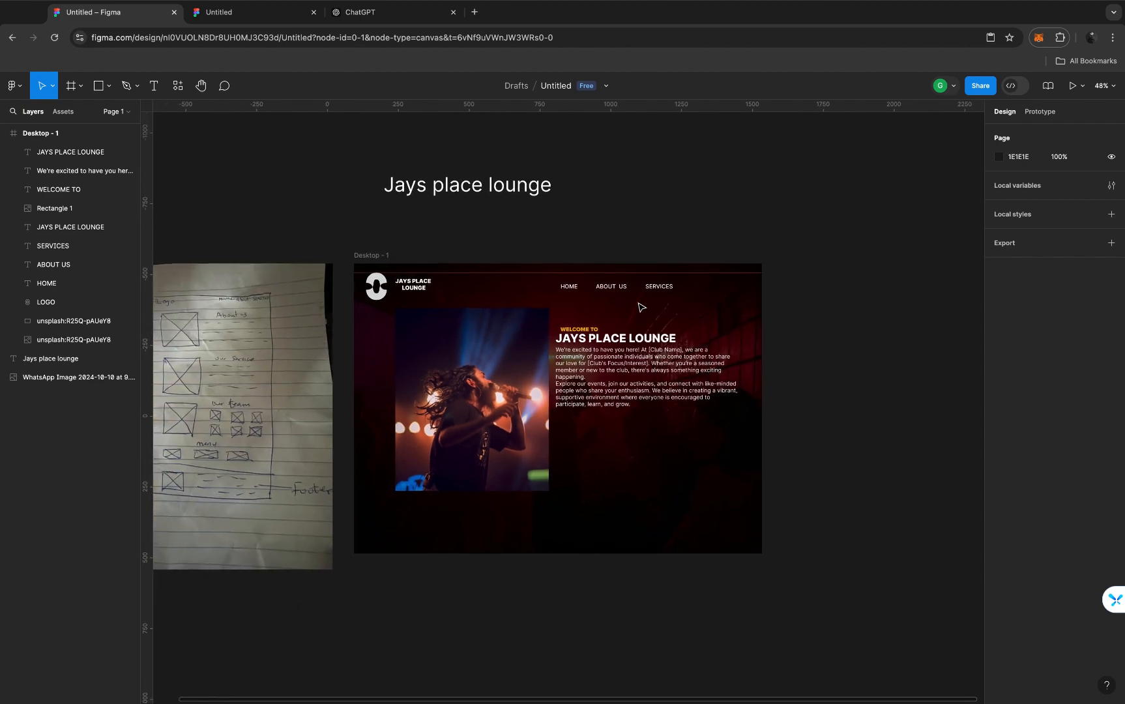
scroll(642, 303, "up", 2)
scroll(647, 299, "up", 3)
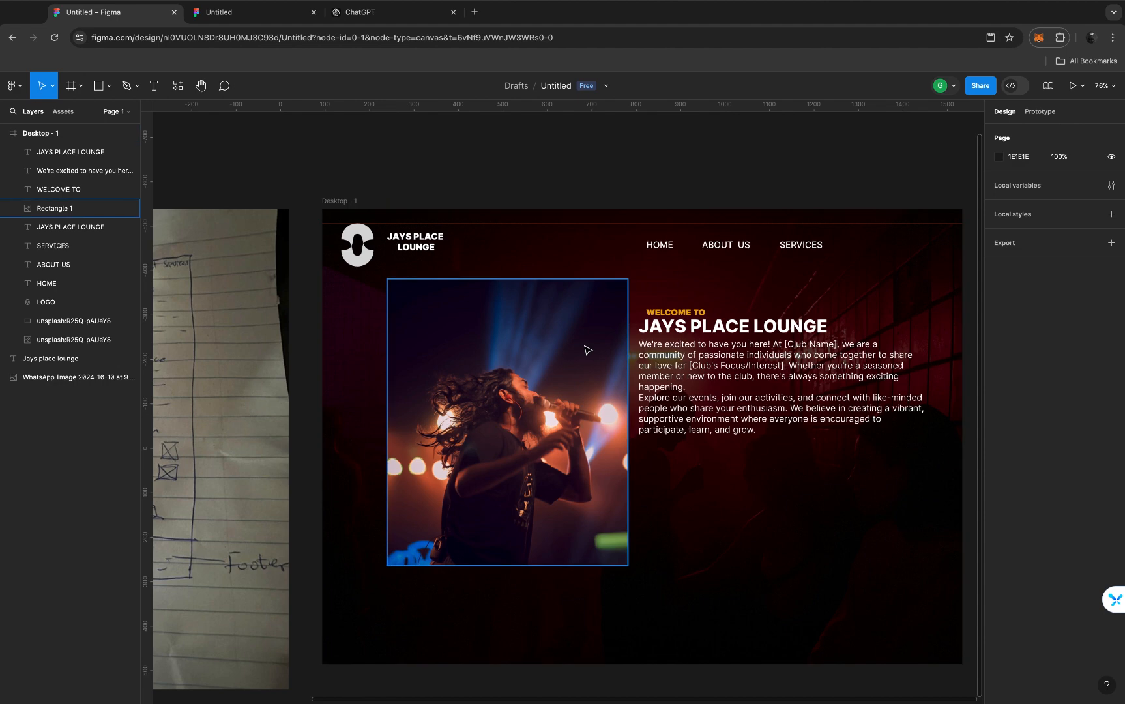
scroll(588, 350, "down", 2)
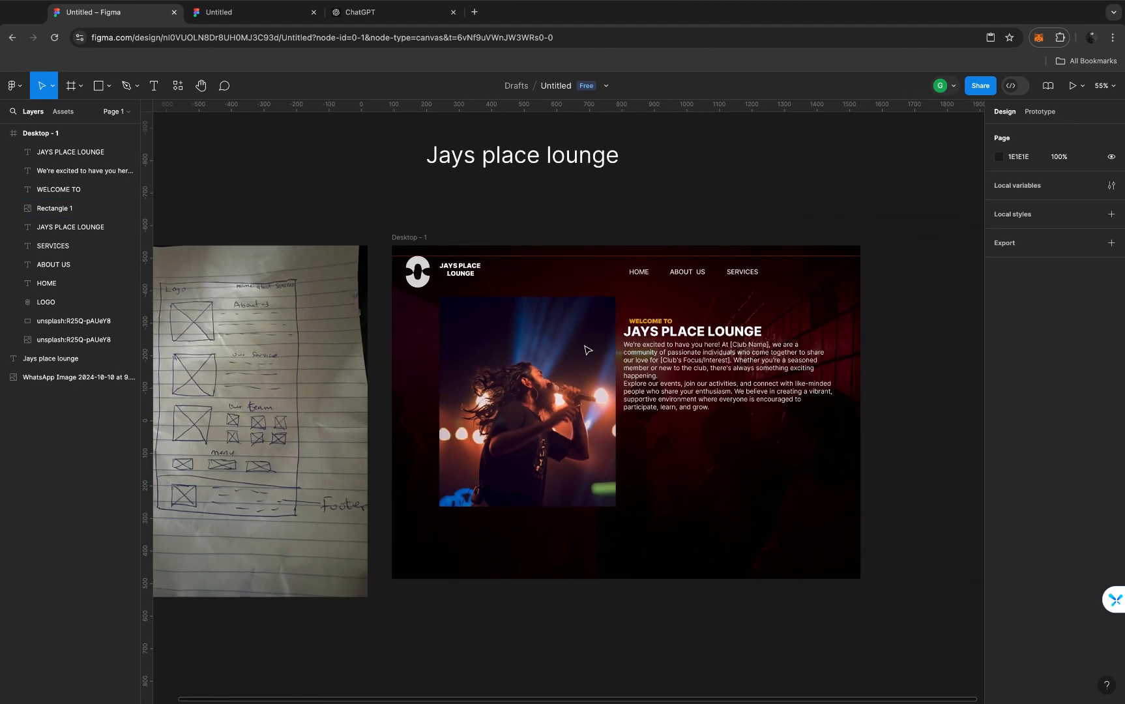
scroll(587, 350, "up", 5)
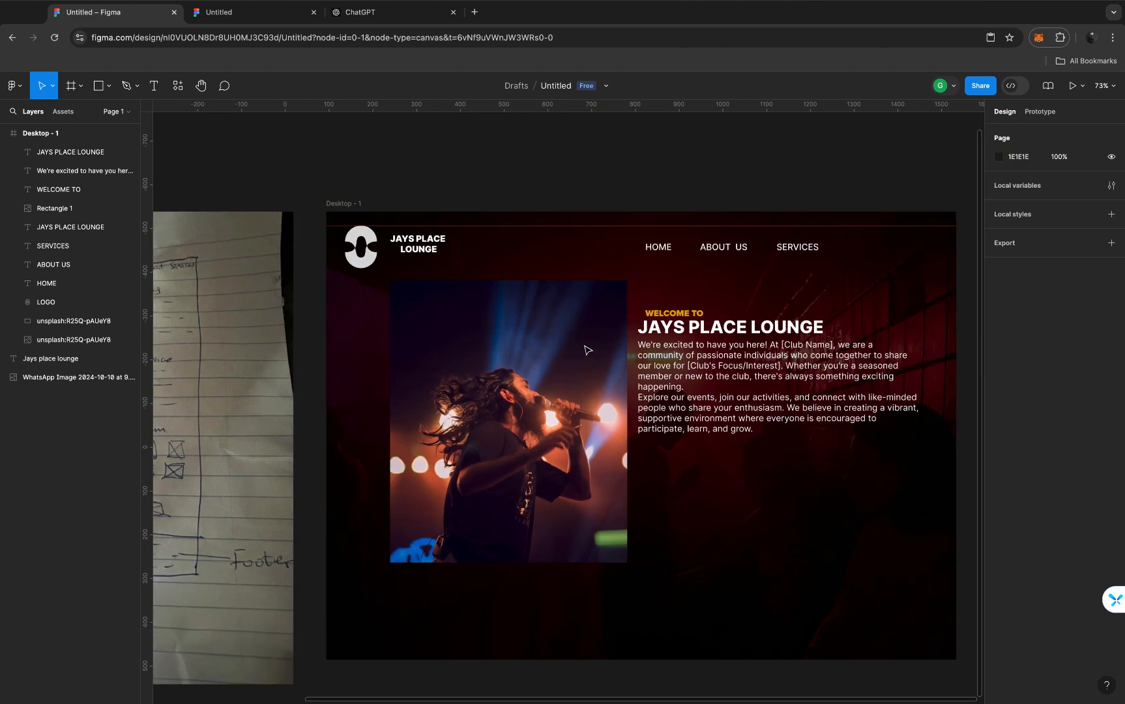
scroll(587, 350, "left", 4)
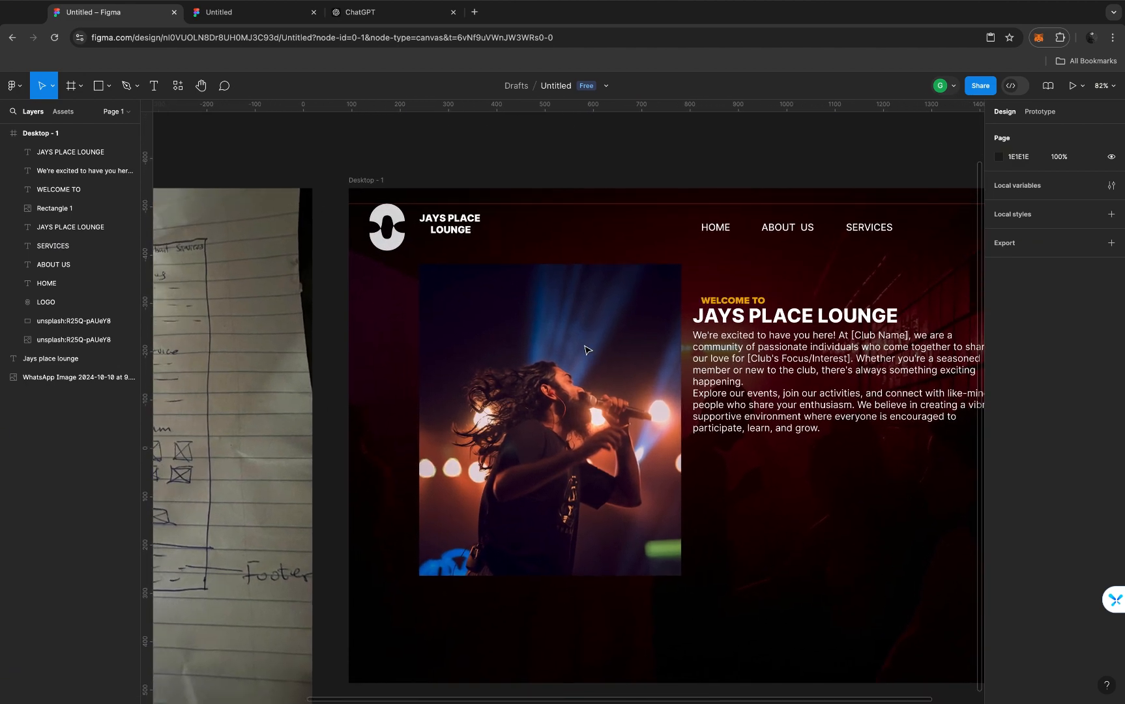
scroll(588, 350, "left", 1)
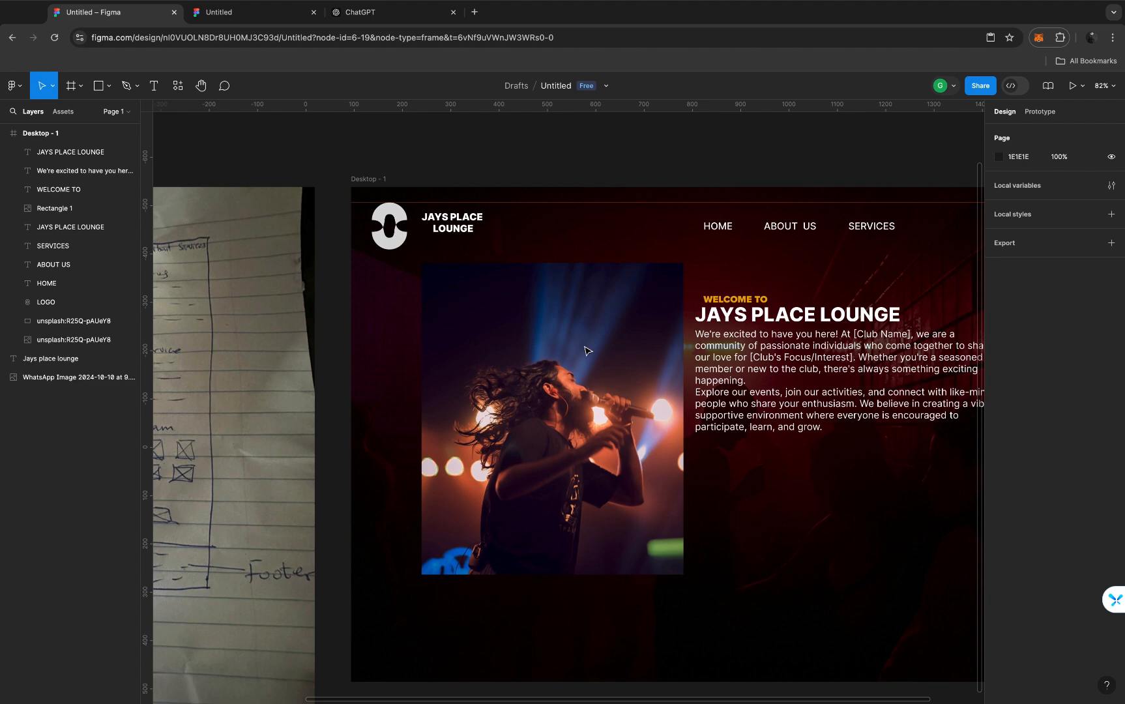
Duplicate the singer photo rectangle in the Desktop - 1 frame and shift the copy right to X 161
left_click(585, 351)
scroll(567, 357, "down", 3)
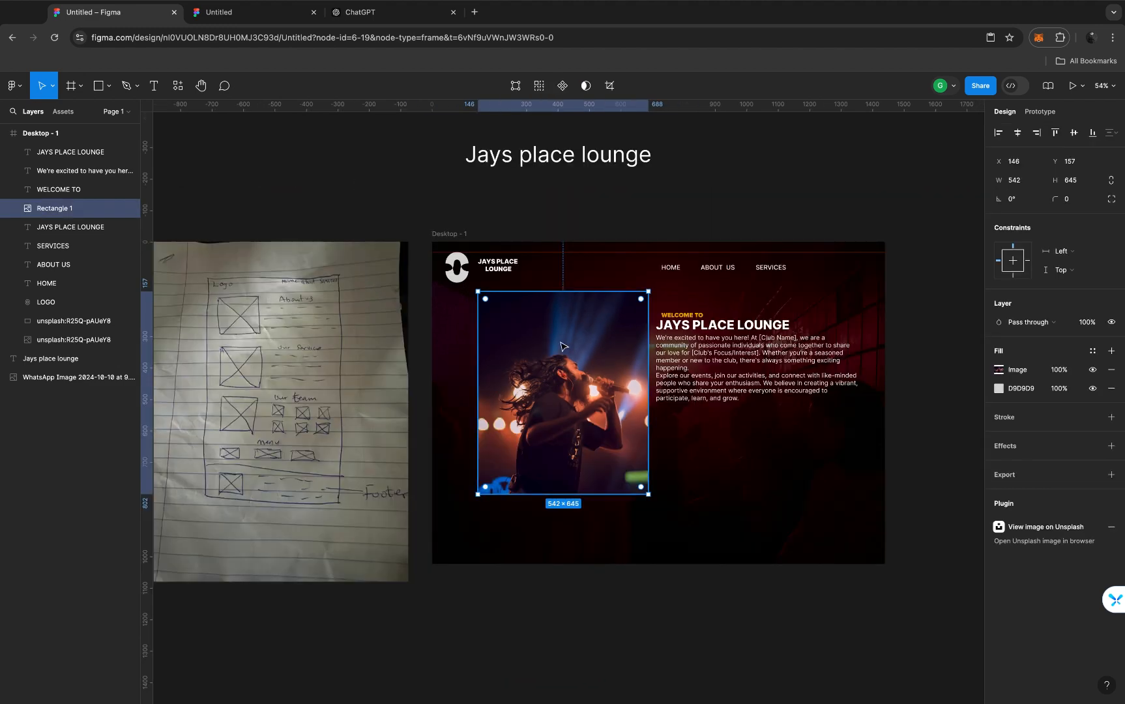
scroll(565, 345, "up", 3)
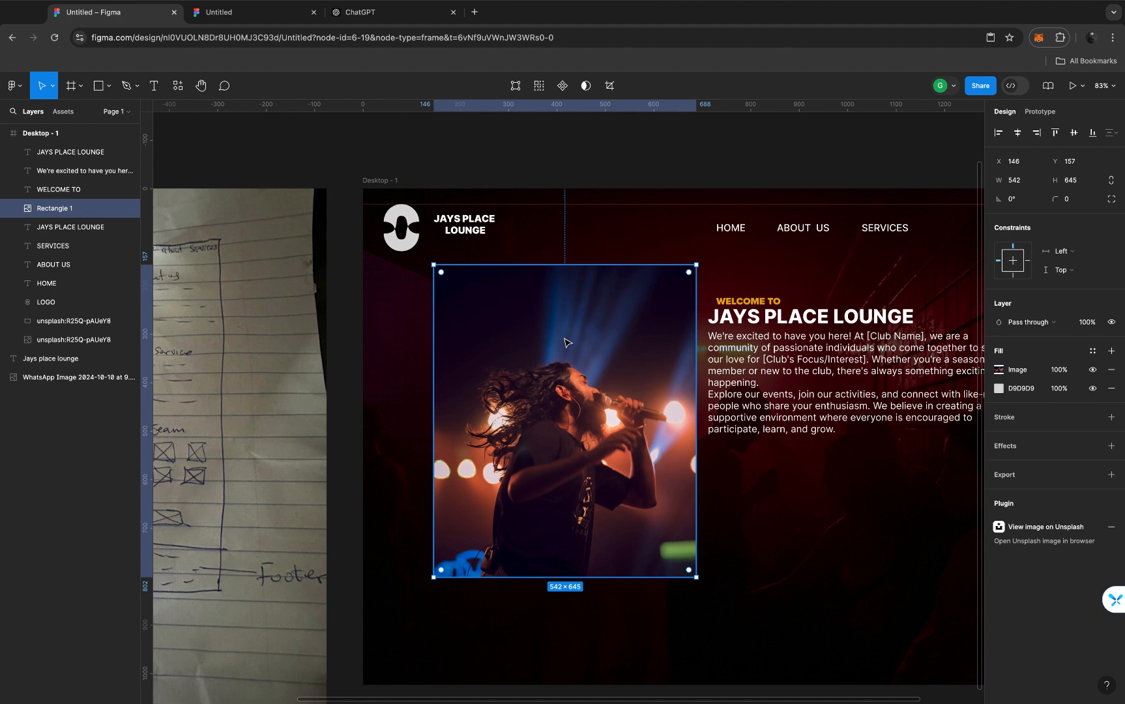
key("super+d")
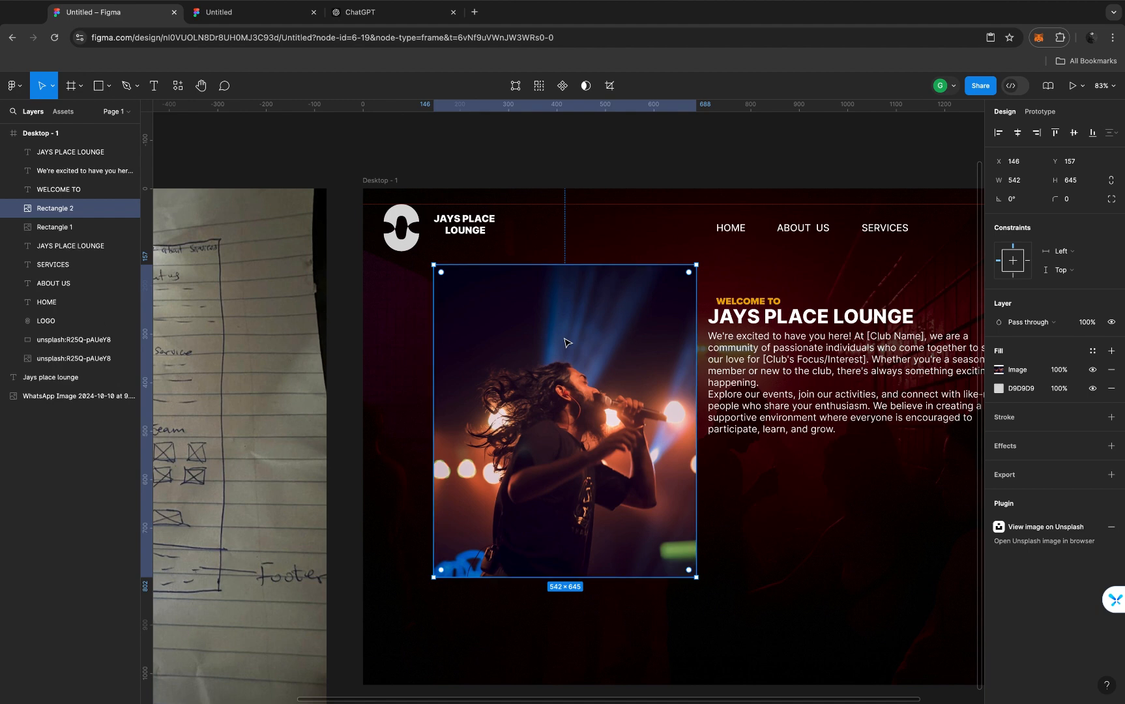
key("Right")
key("Right")
key("Right")
key("Right")
key("Right")
key("Right")
key("Right")
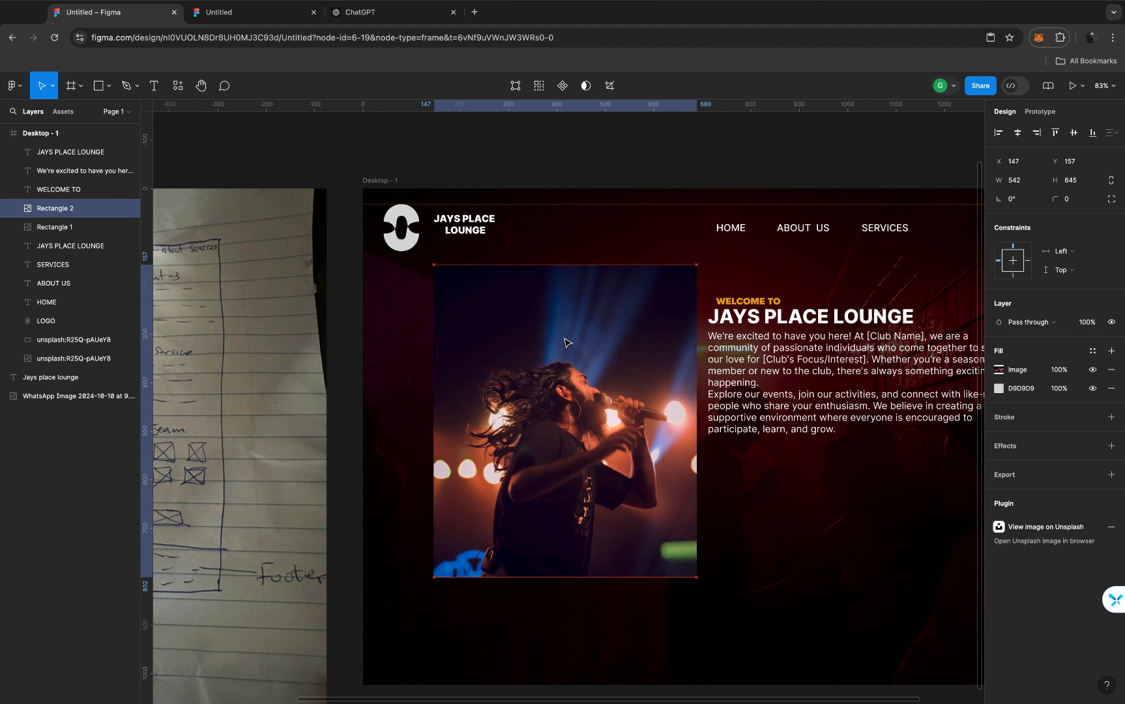
key("Right")
key("Right")
key("Right")
key("Right")
key("Right")
key("Right")
key("Right")
key("Right")
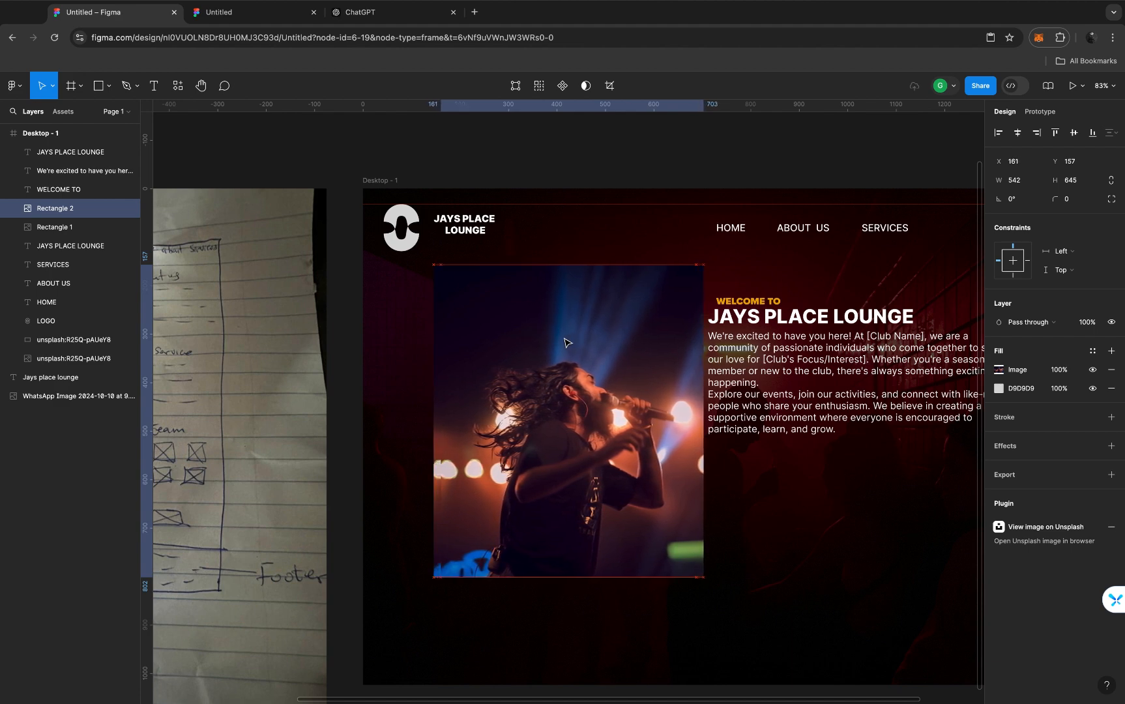
Raise the duplicated photo rectangle to Y 140 so it is offset above the original photo
key("Up")
key("Up")
key("Up")
key("Up")
key("Up")
key("Up")
key("Up")
key("Up")
key("Up")
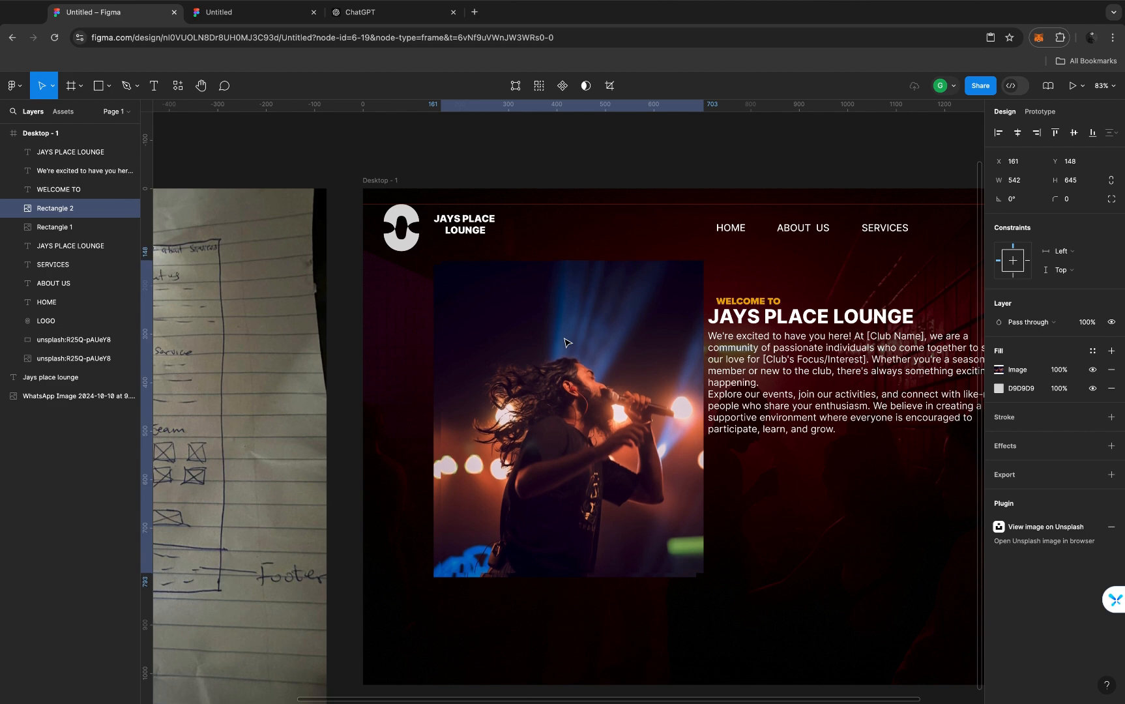
key("Up")
key("Up")
key("Up")
key("Up")
key("Up")
key("Up")
key("Up")
key("Up")
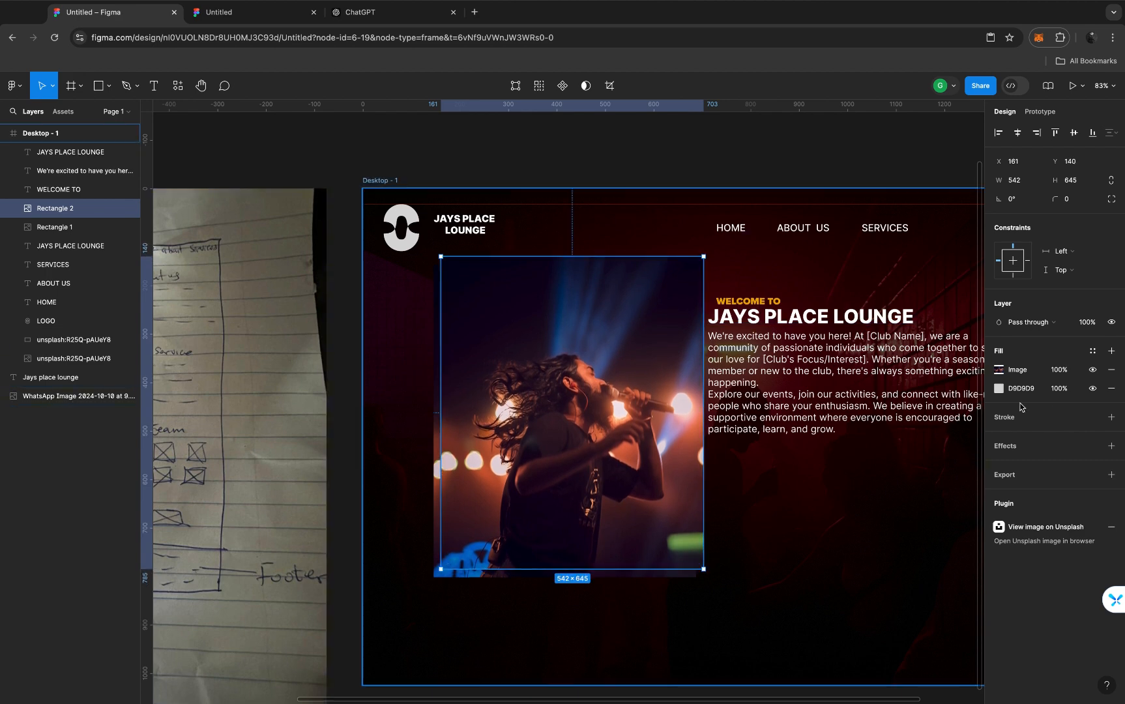
Remove the image fill from the duplicated rectangle and set its solid fill to dark red AA1B1B
left_click(1111, 370)
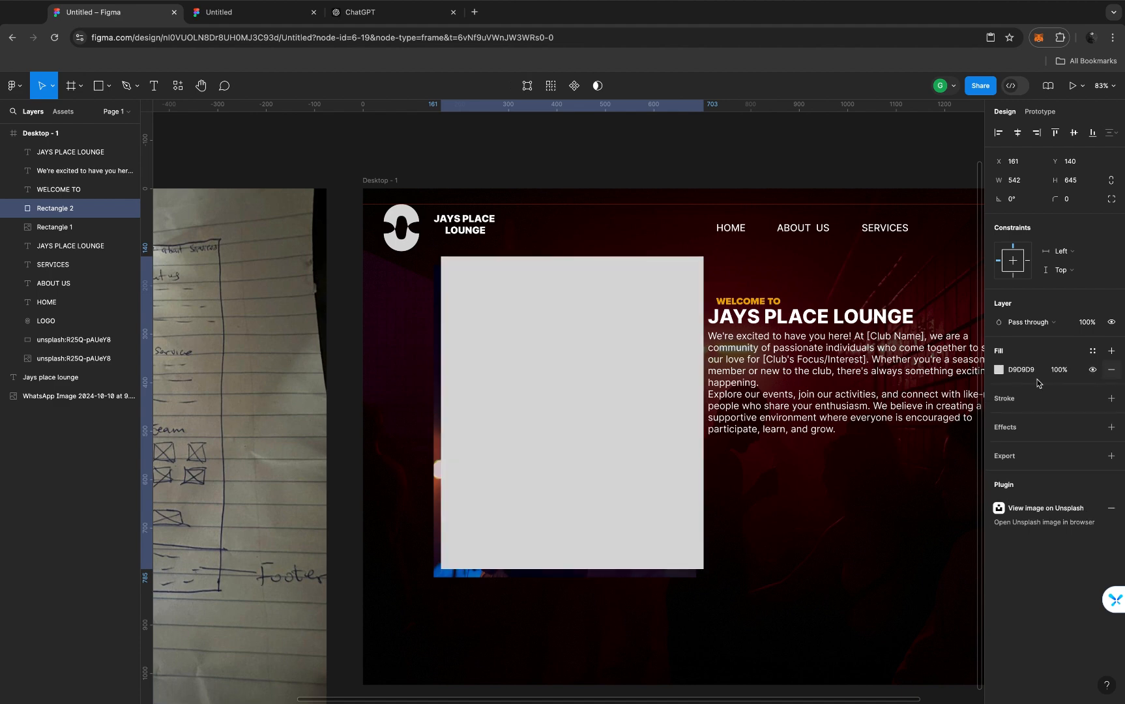
left_click(999, 370)
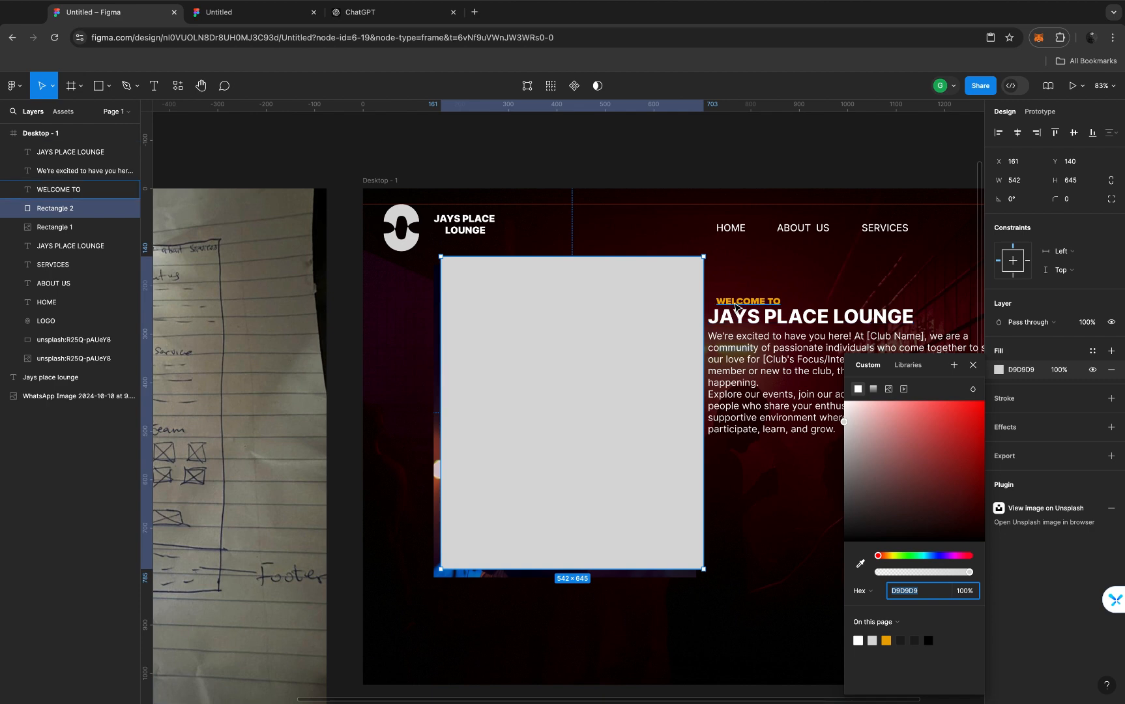
left_click(974, 417)
left_click_drag(984, 419, 995, 413)
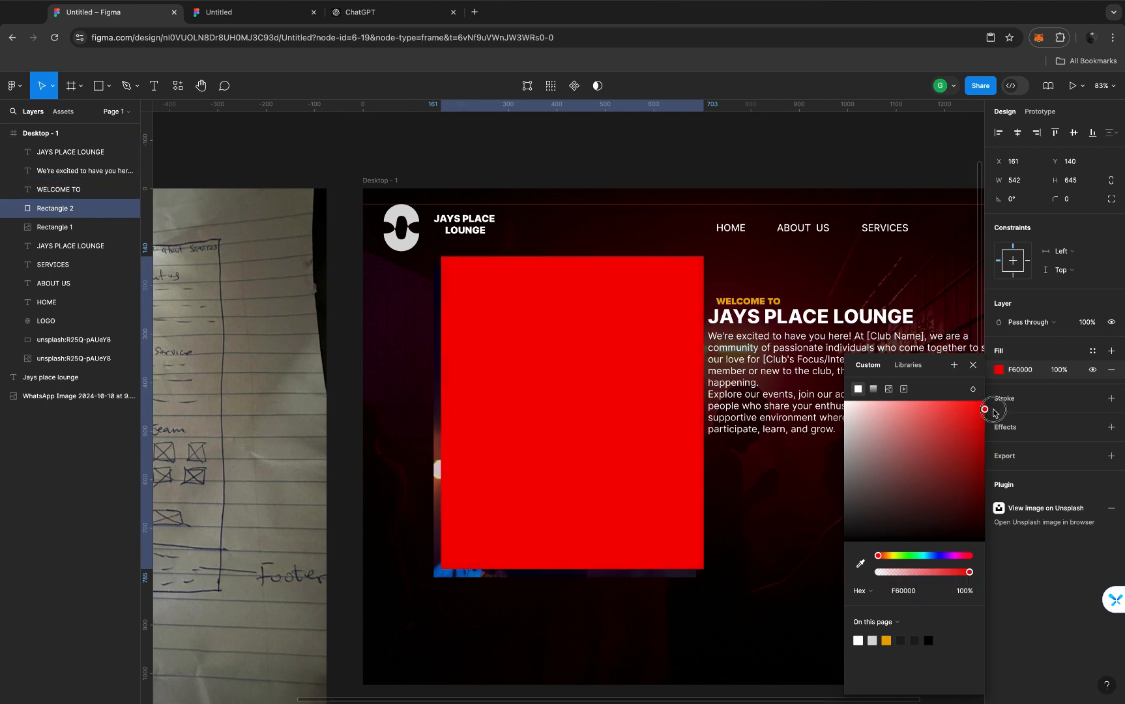
left_click(963, 451)
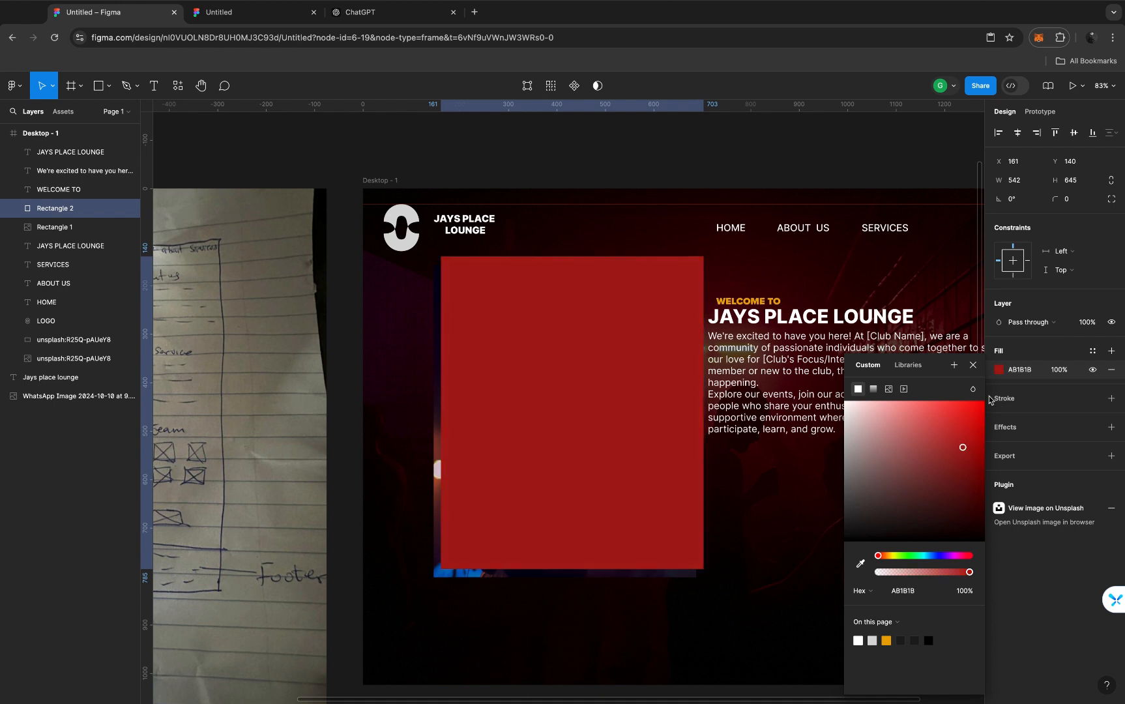
left_click(974, 366)
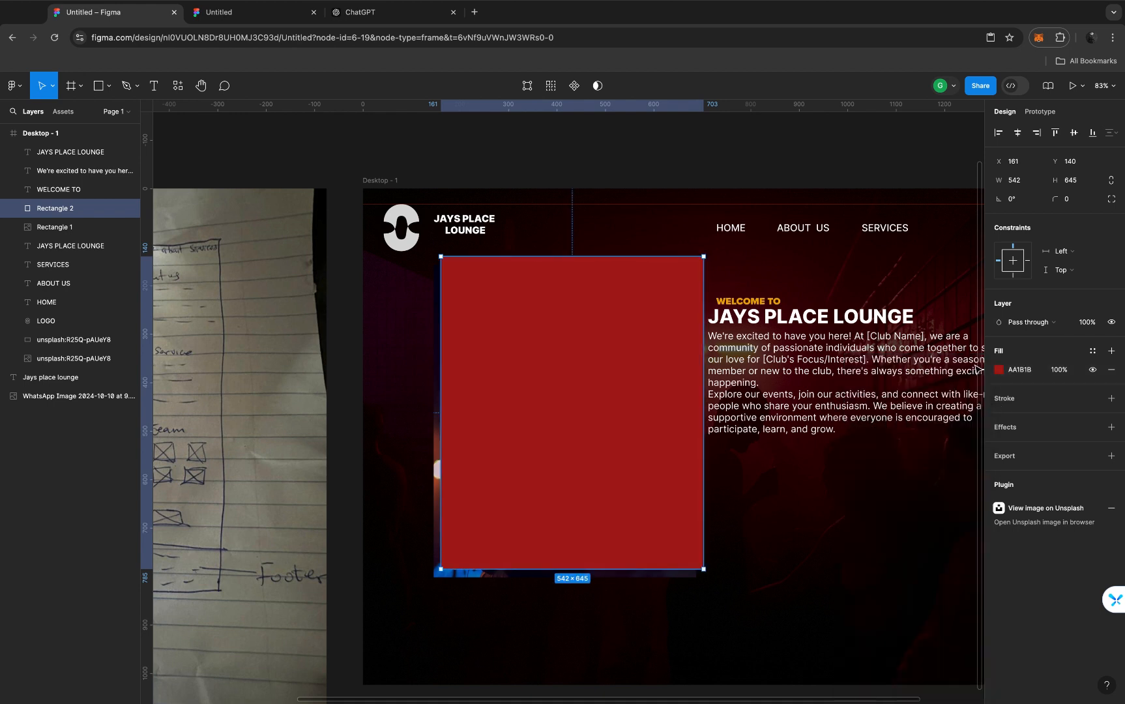
Reorder the red Rectangle 2 layer directly beneath the Rectangle 1 photo layer
left_click(51, 209)
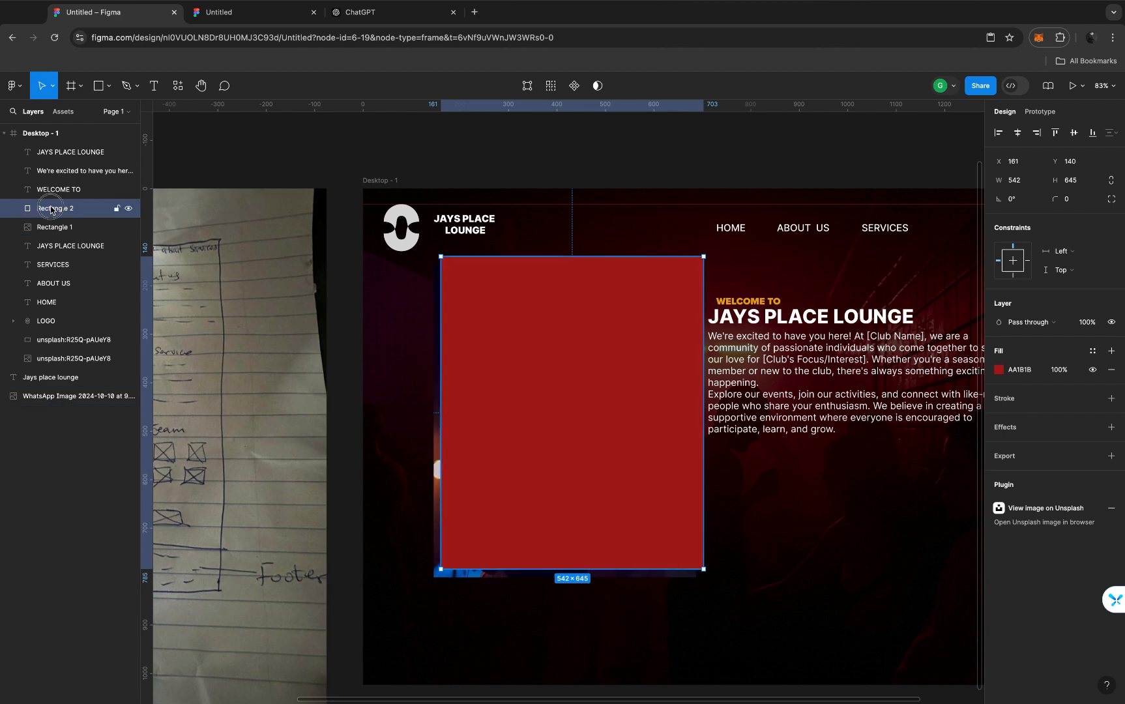
left_click_drag(52, 209, 49, 233)
left_click(786, 627)
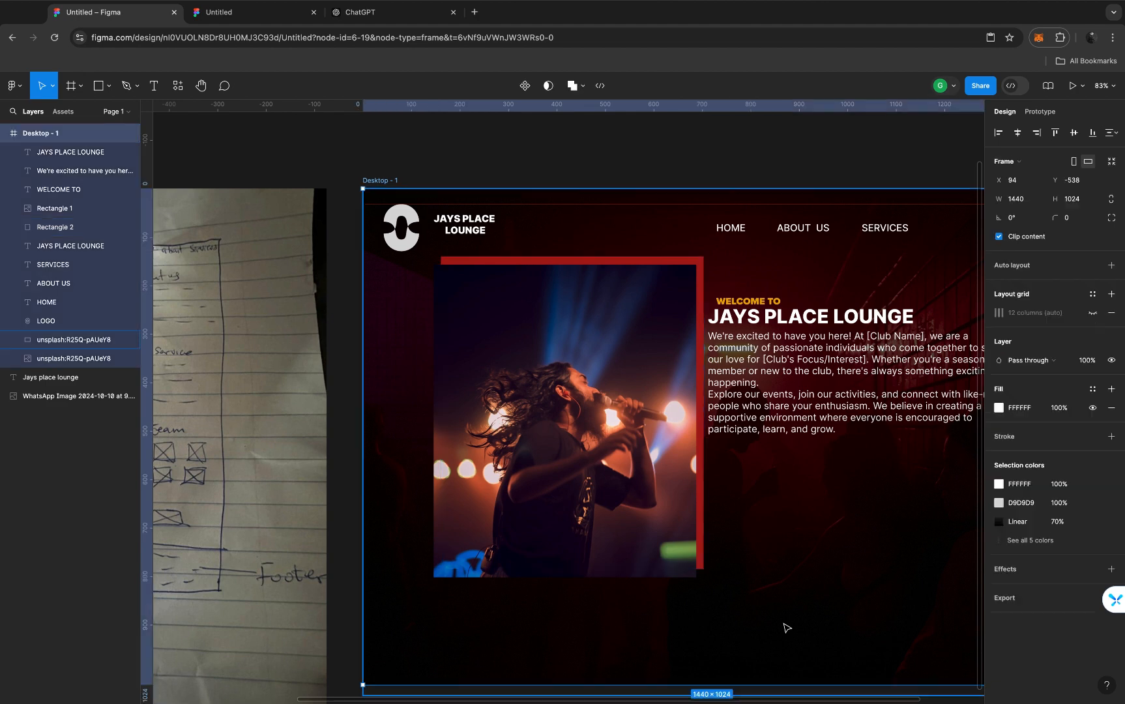
Nudge the red backing rectangle down and left to X 158, Y 147 for a thinner offset behind the photo
scroll(787, 627, "down", 5)
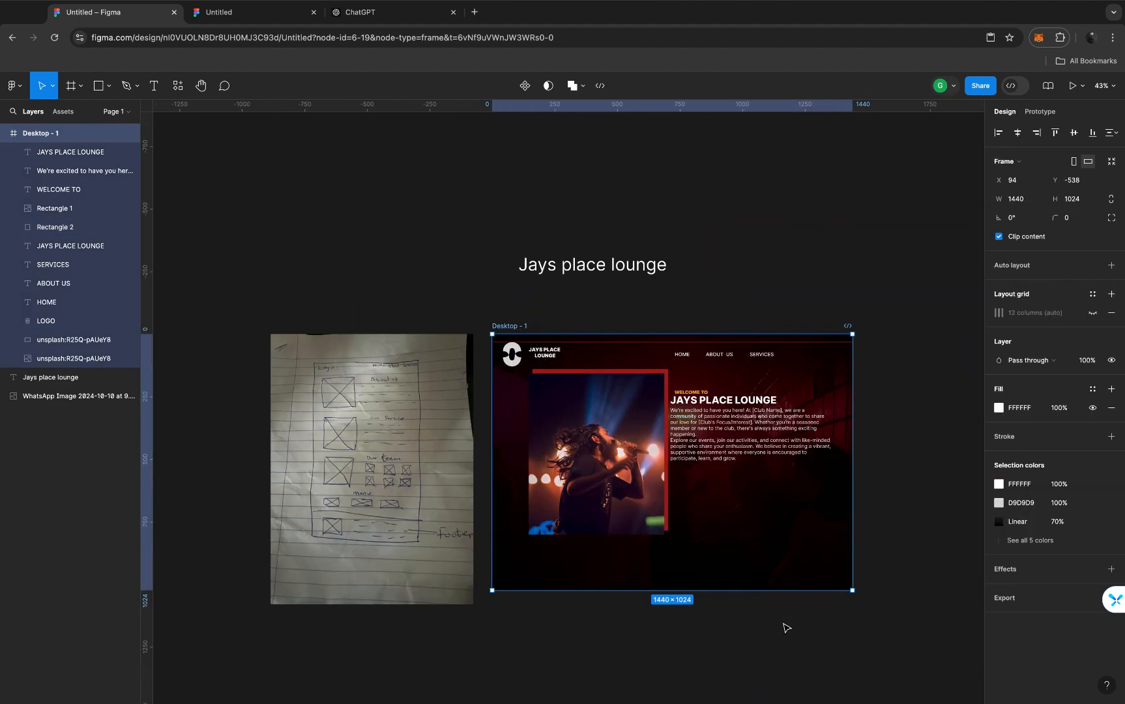
scroll(728, 532, "up", 1)
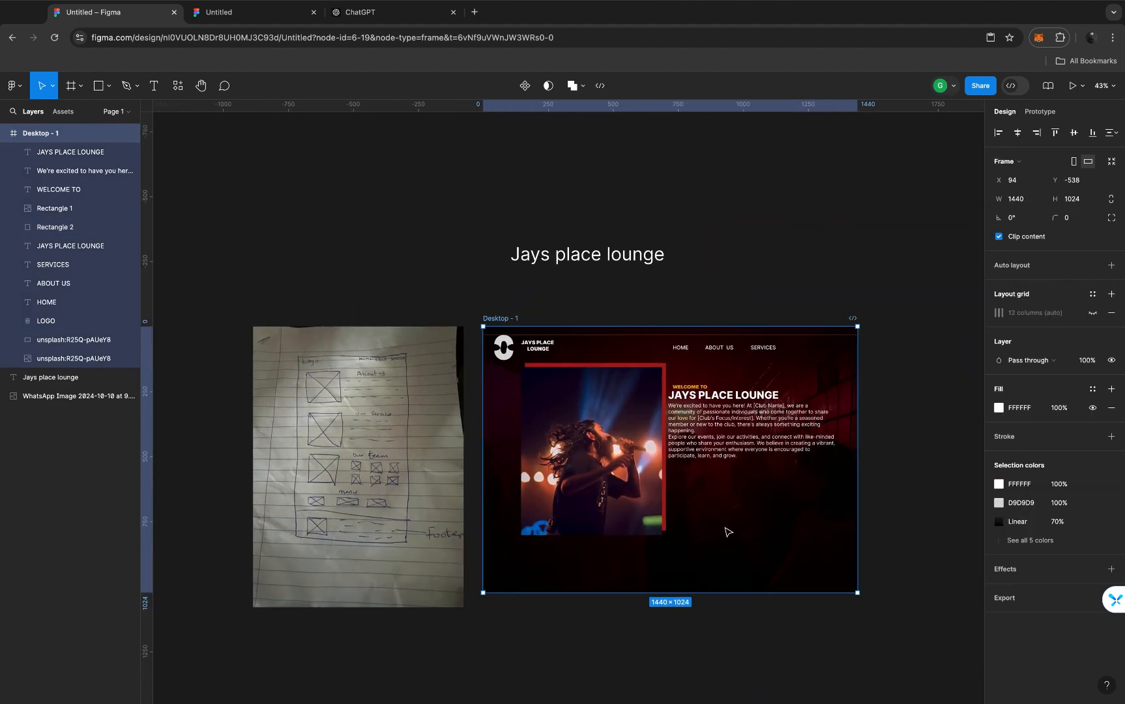
scroll(728, 532, "up", 4)
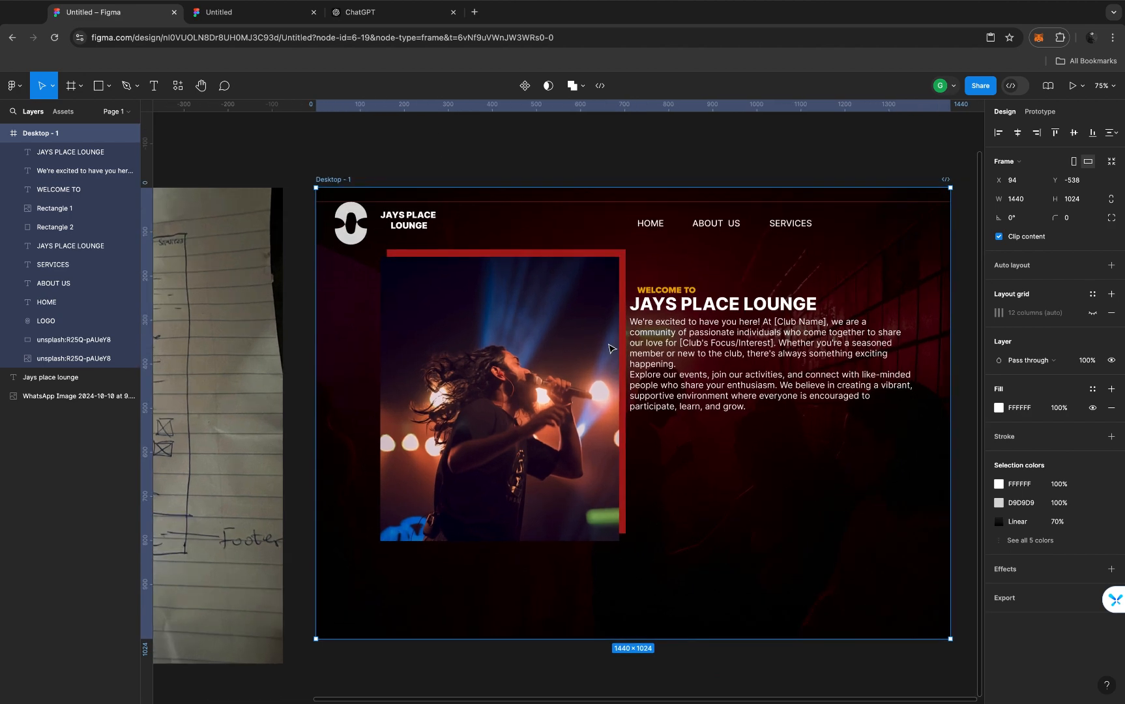
left_click(561, 254)
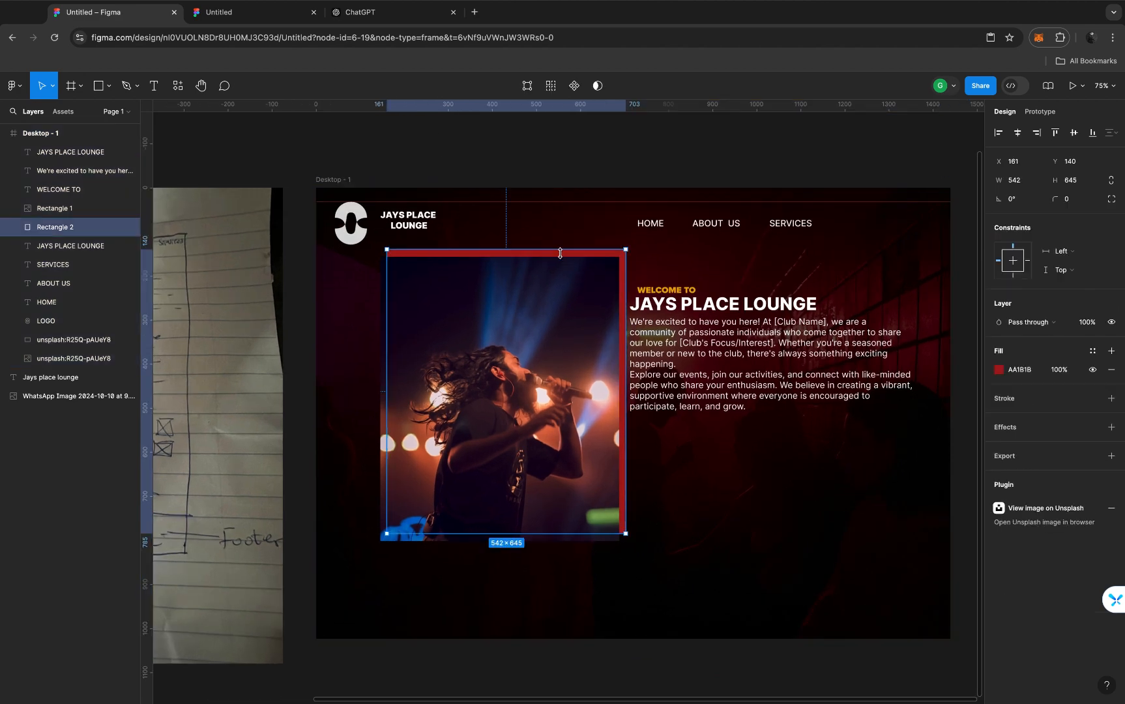
key("Down")
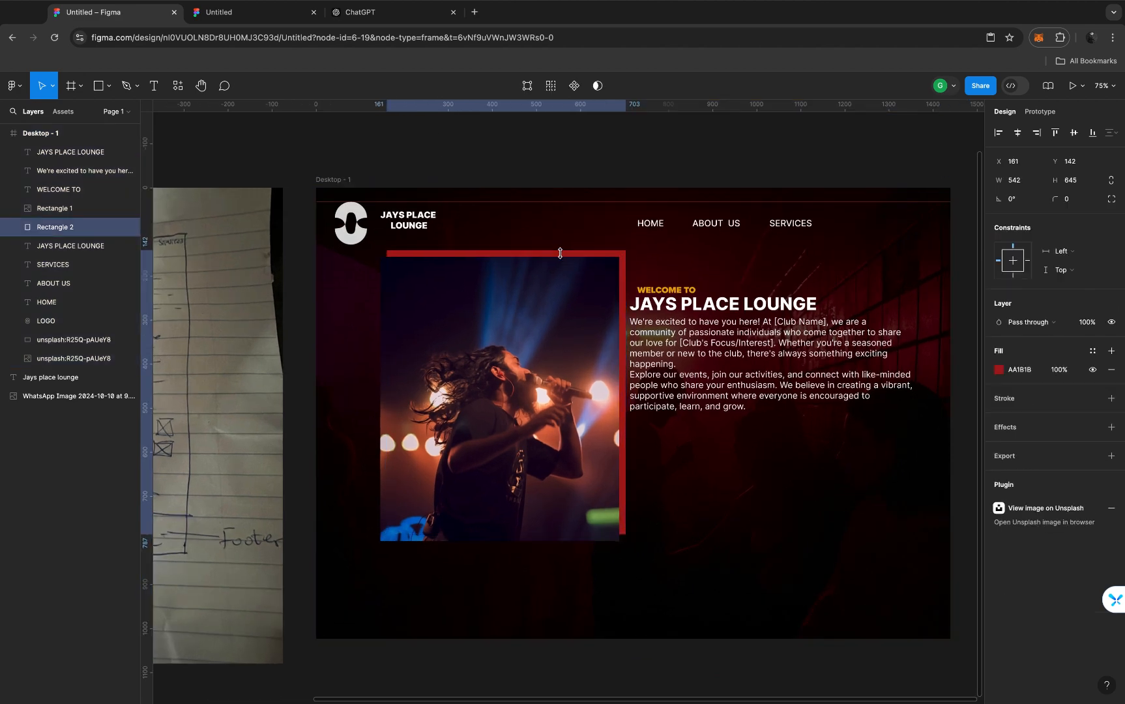
key("Down")
key("Down")
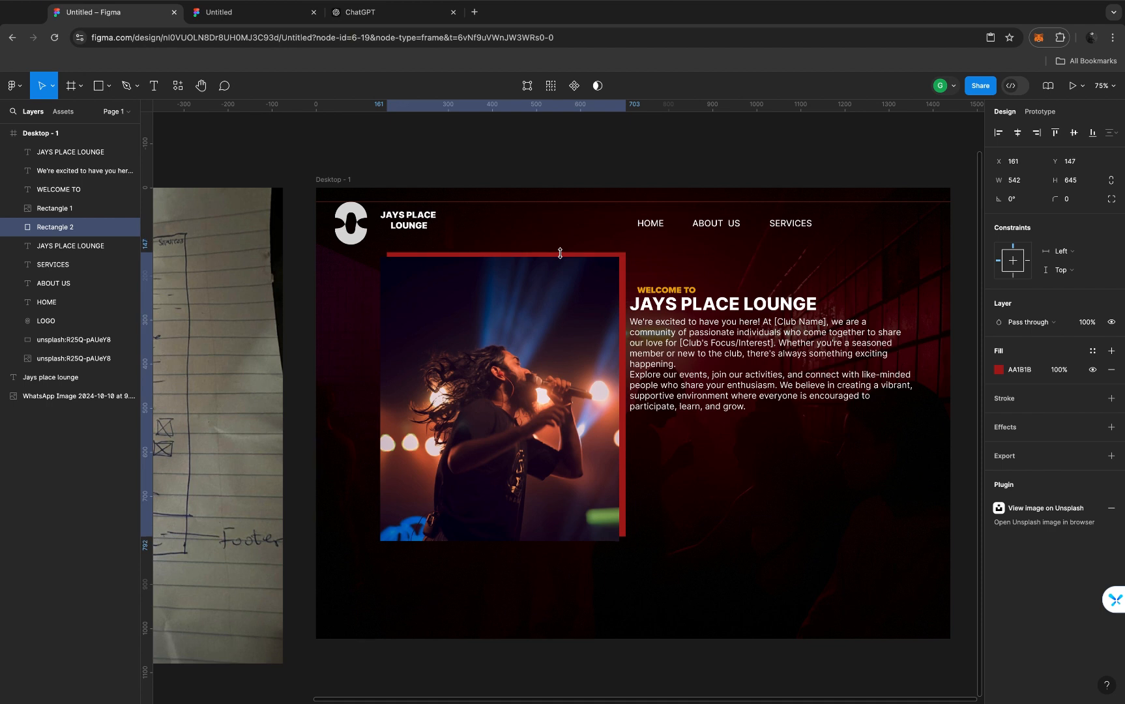
key("Left")
key("Left")
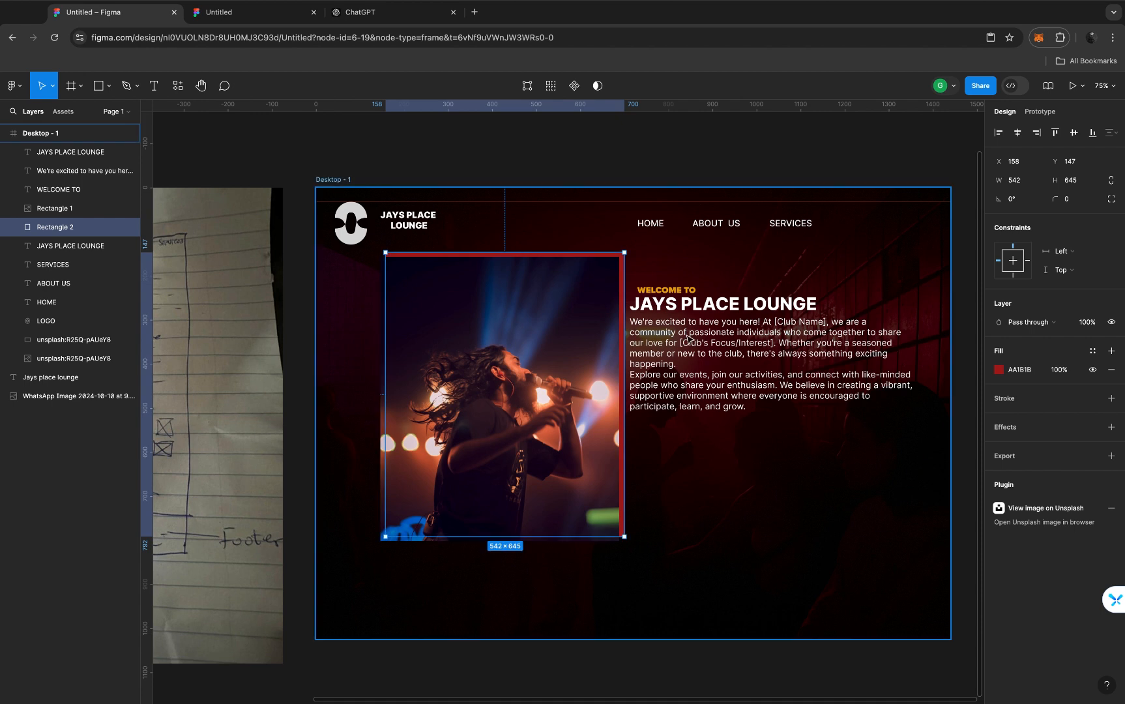
Move the photo and its red backing rectangle together about 21 px left and 4 px down, away from the welcome text
scroll(690, 339, "down", 1)
scroll(690, 339, "right", 1)
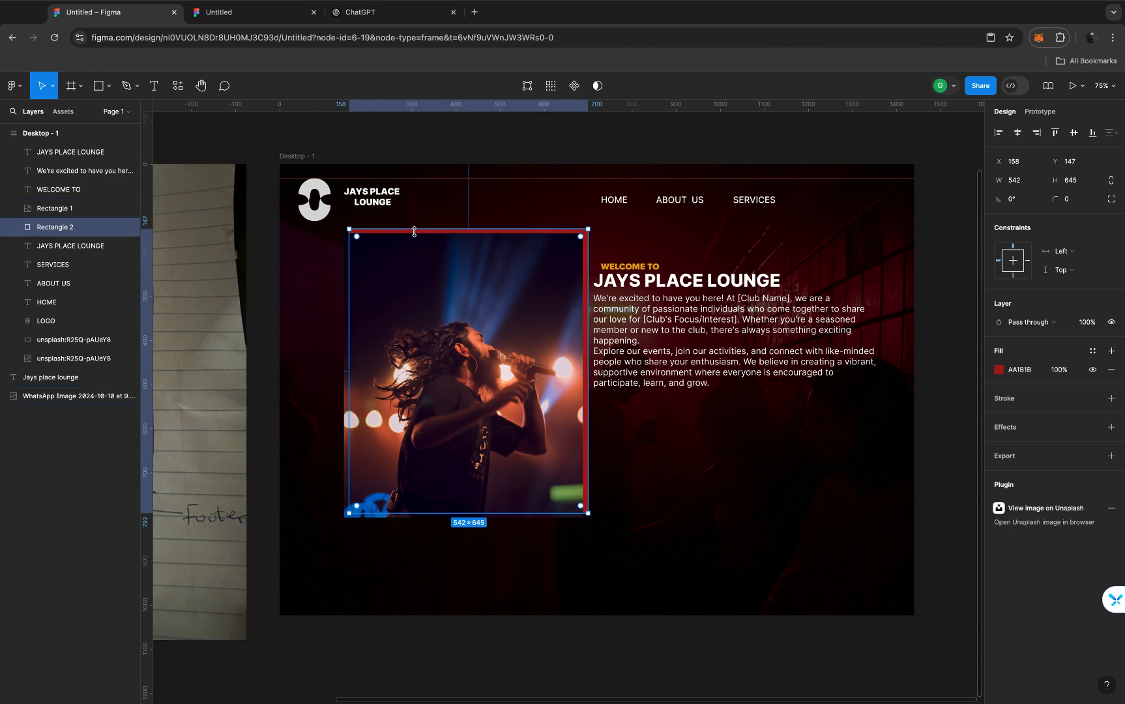
left_click(440, 303, "shift")
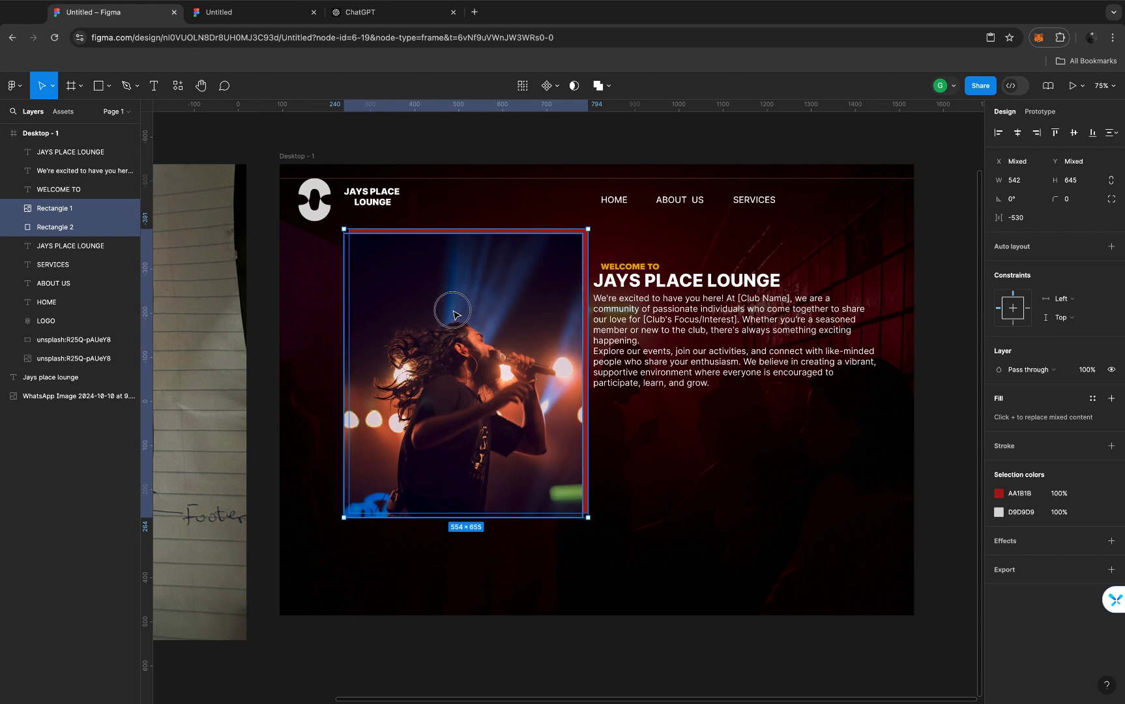
left_click_drag(455, 315, 451, 312)
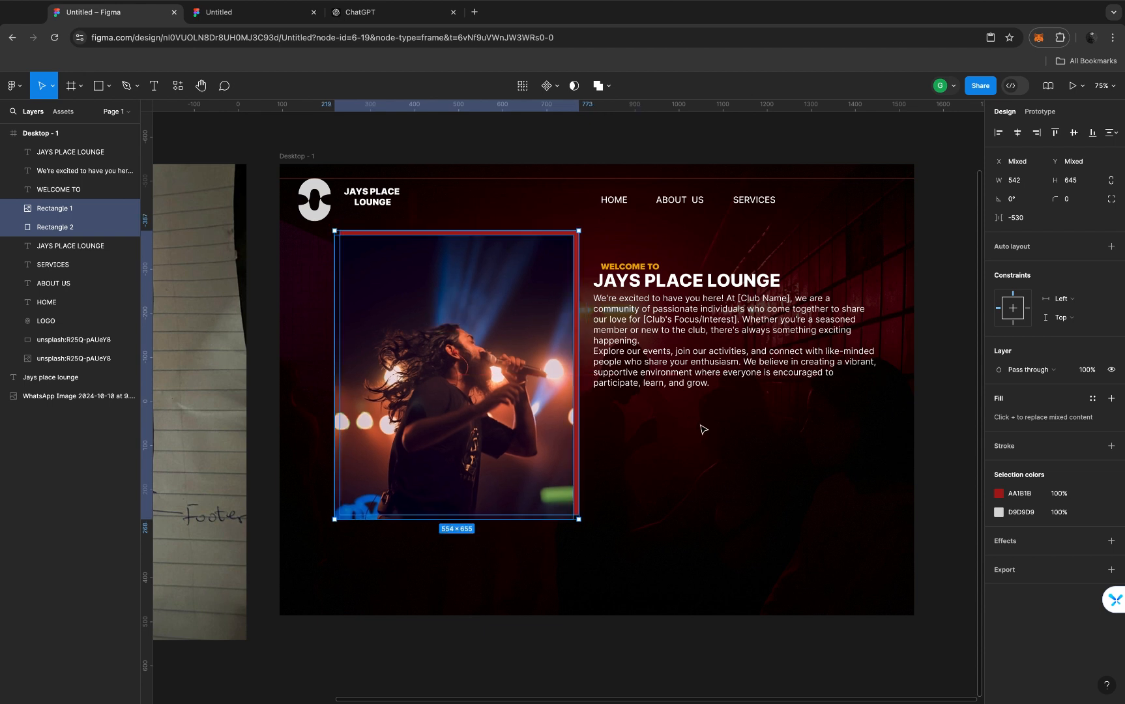
left_click(716, 436)
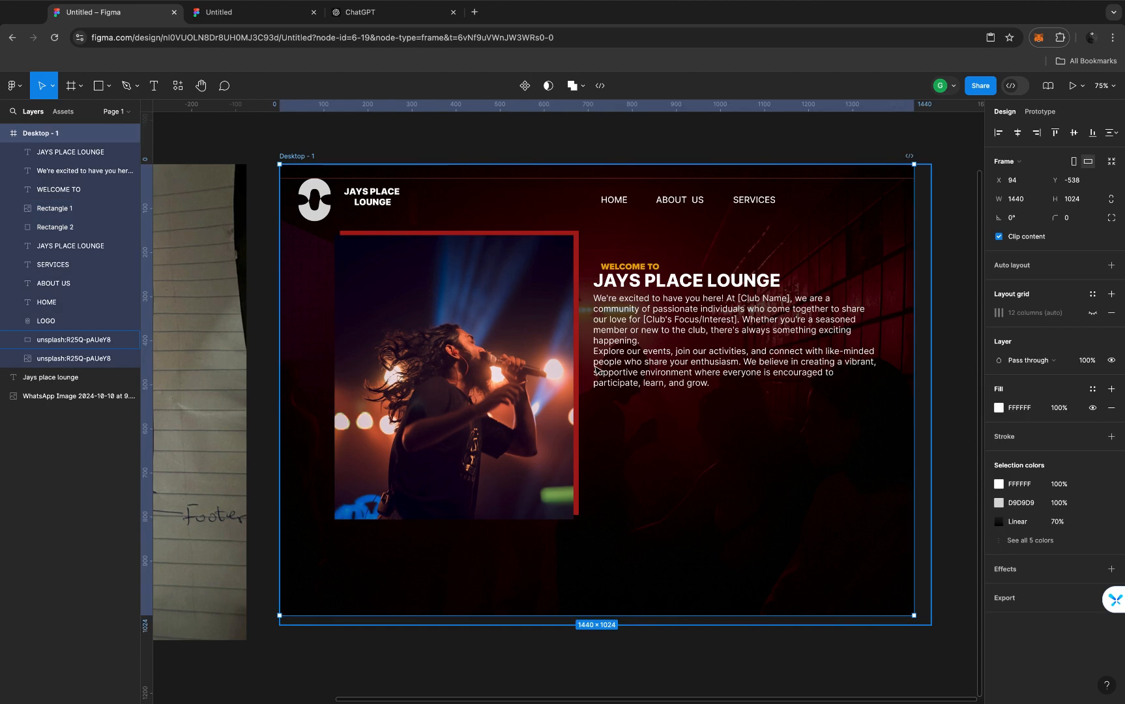
scroll(591, 321, "up", 5)
scroll(591, 320, "up", 5)
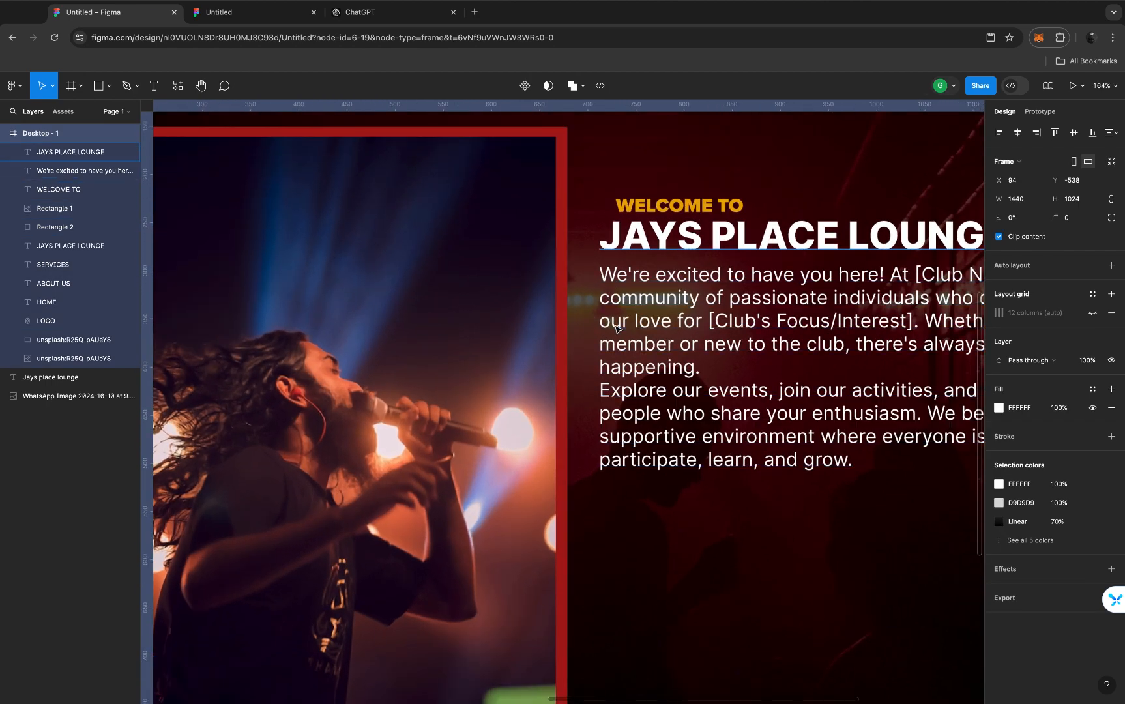
scroll(615, 328, "down", 5)
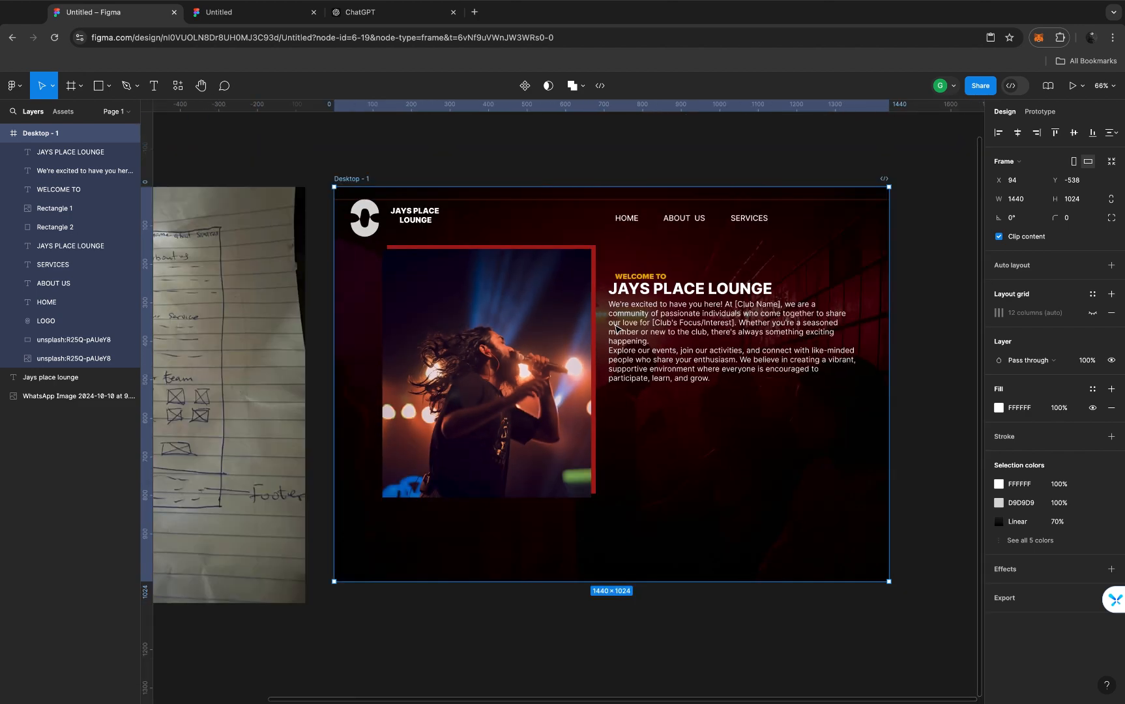
scroll(616, 328, "down", 1)
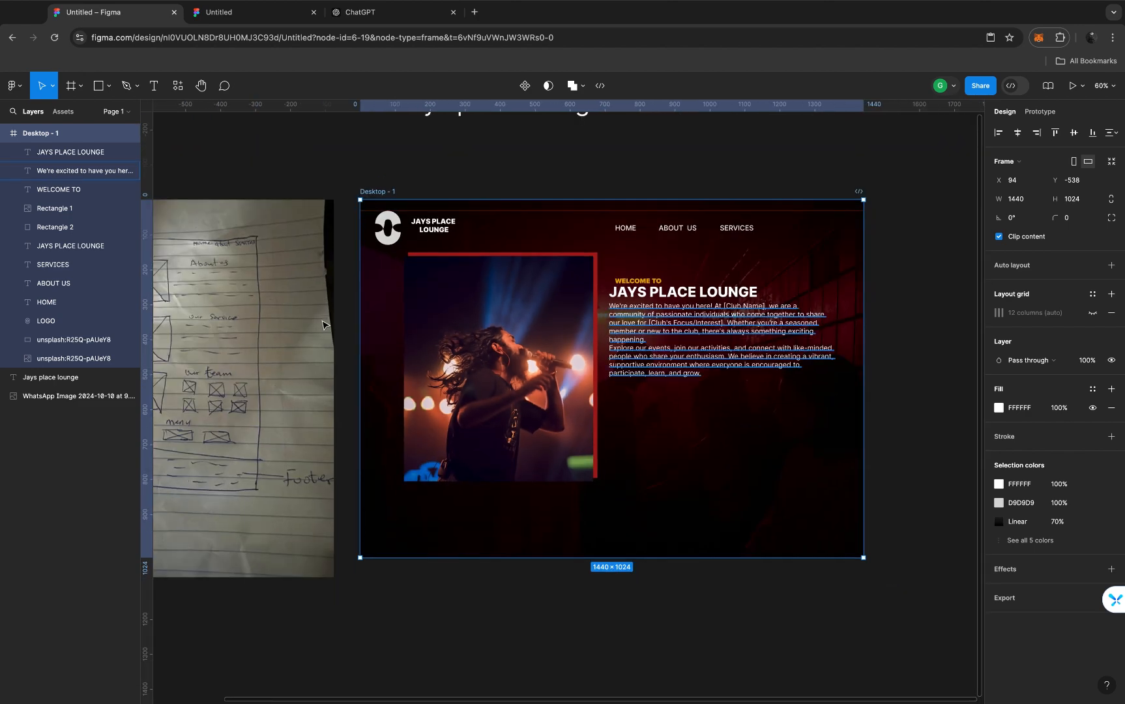
Extend the Desktop - 1 frame downward to a height of about 1799 px to make room for more sections
scroll(324, 324, "left", 3)
scroll(324, 324, "left", 1)
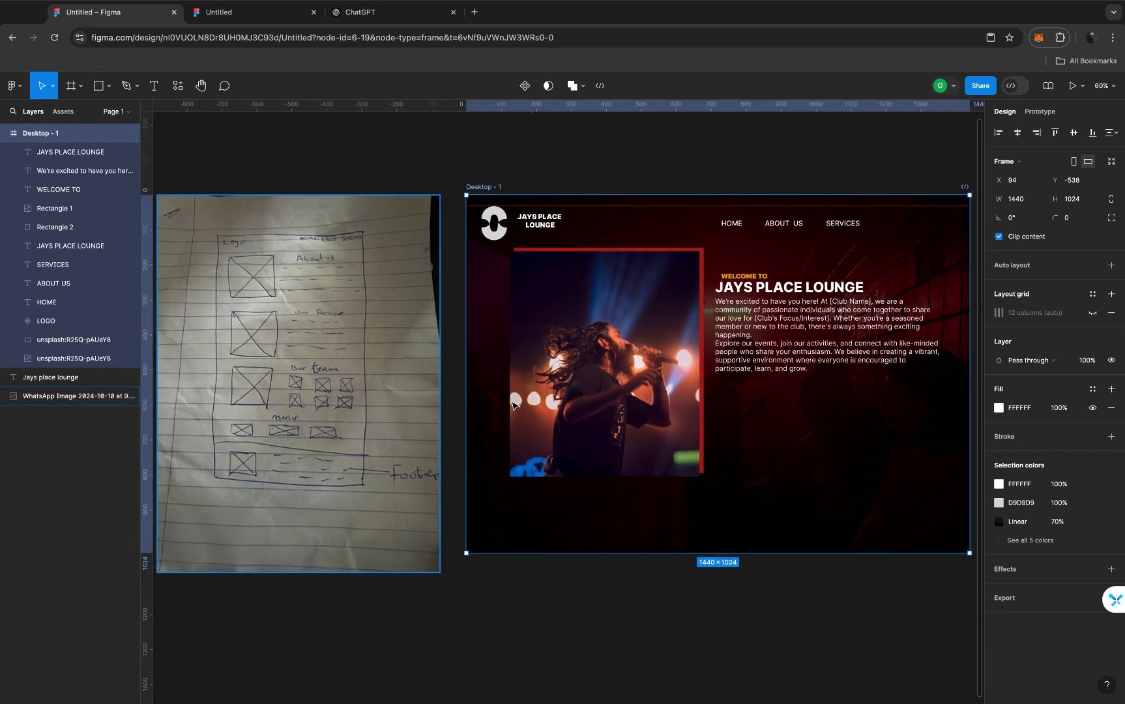
left_click(531, 181)
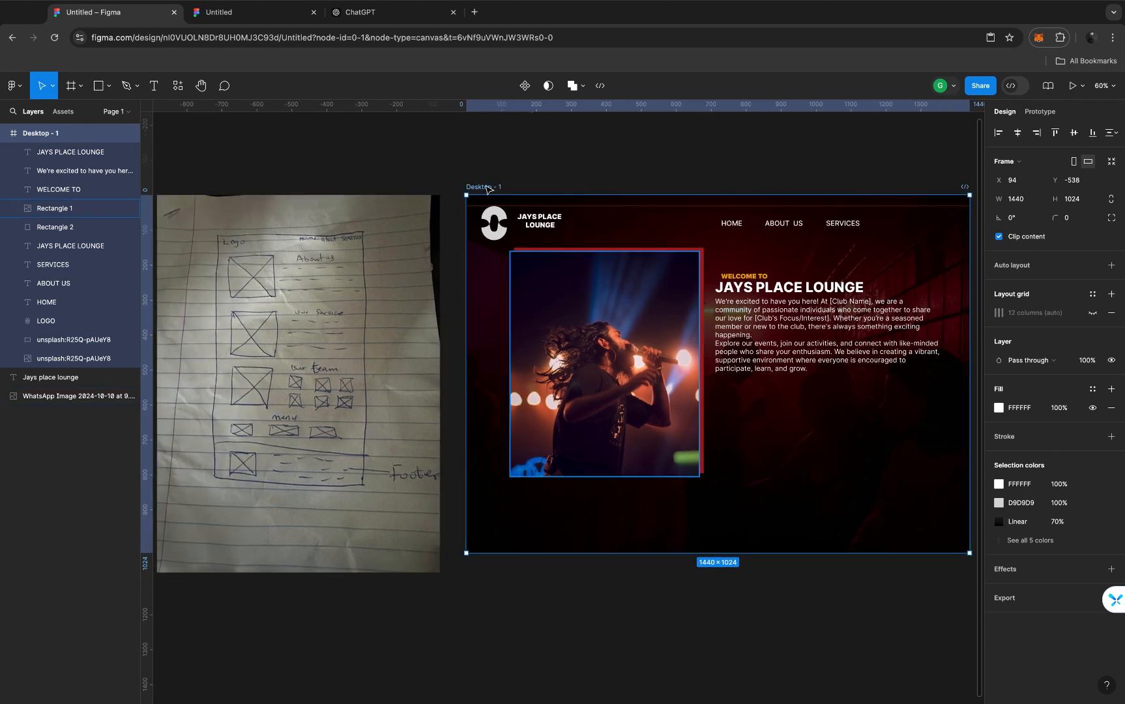
left_click(487, 189)
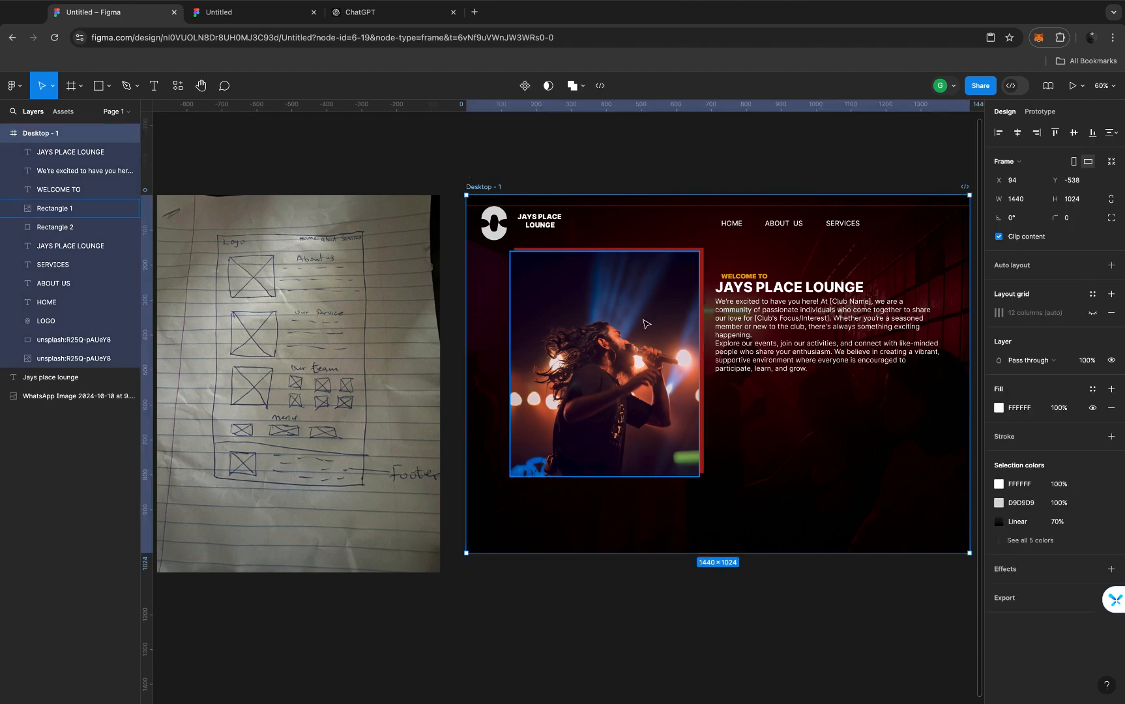
scroll(645, 324, "down", 3)
scroll(646, 324, "right", 2)
scroll(646, 324, "down", 1)
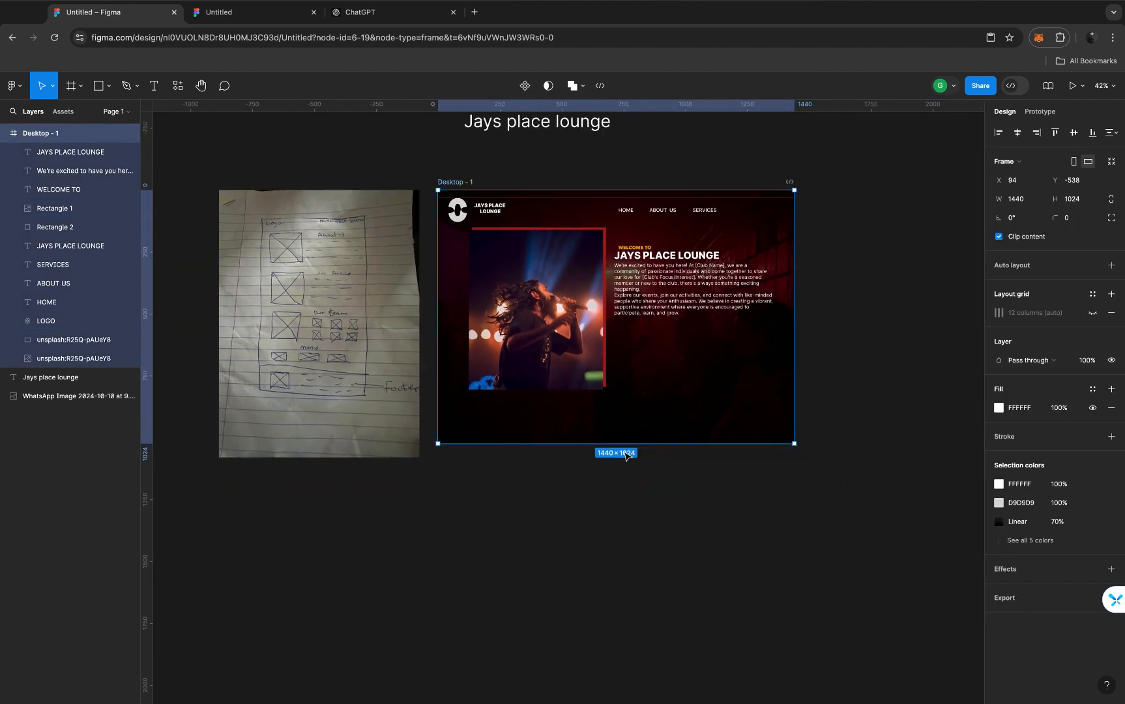
left_click(620, 443)
left_click_drag(620, 445, 627, 634)
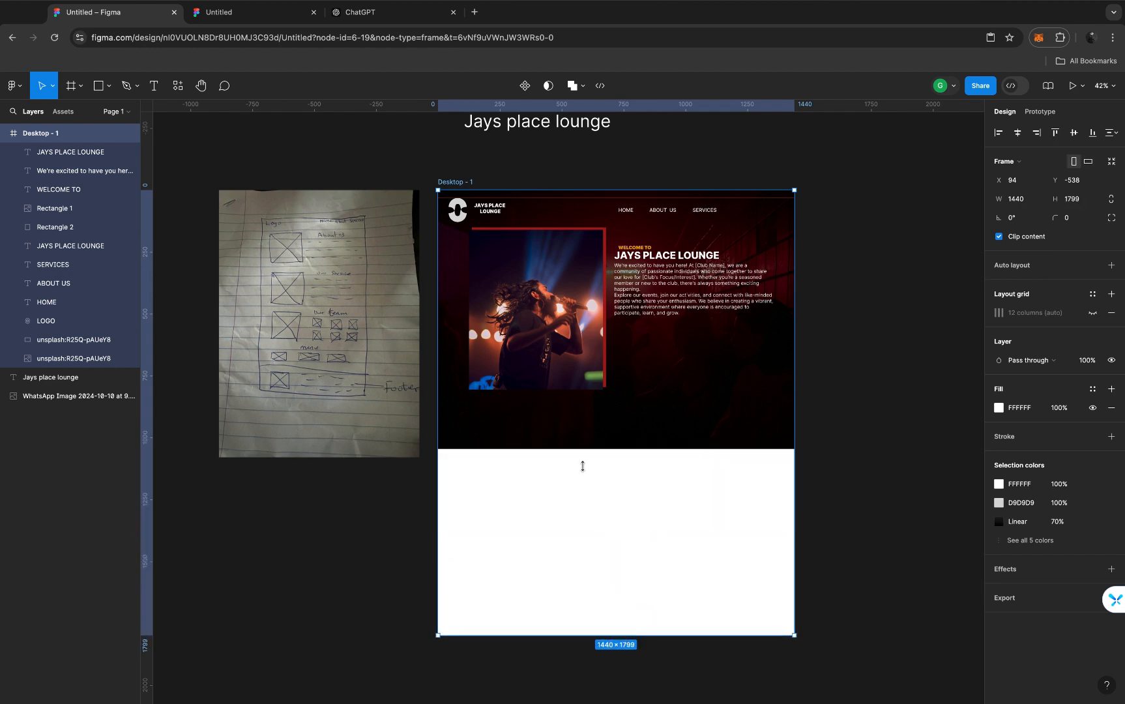
Try to stretch the dark gradient overlay down to a height of about 1268 px, and undo the resize
scroll(517, 425, "up", 5)
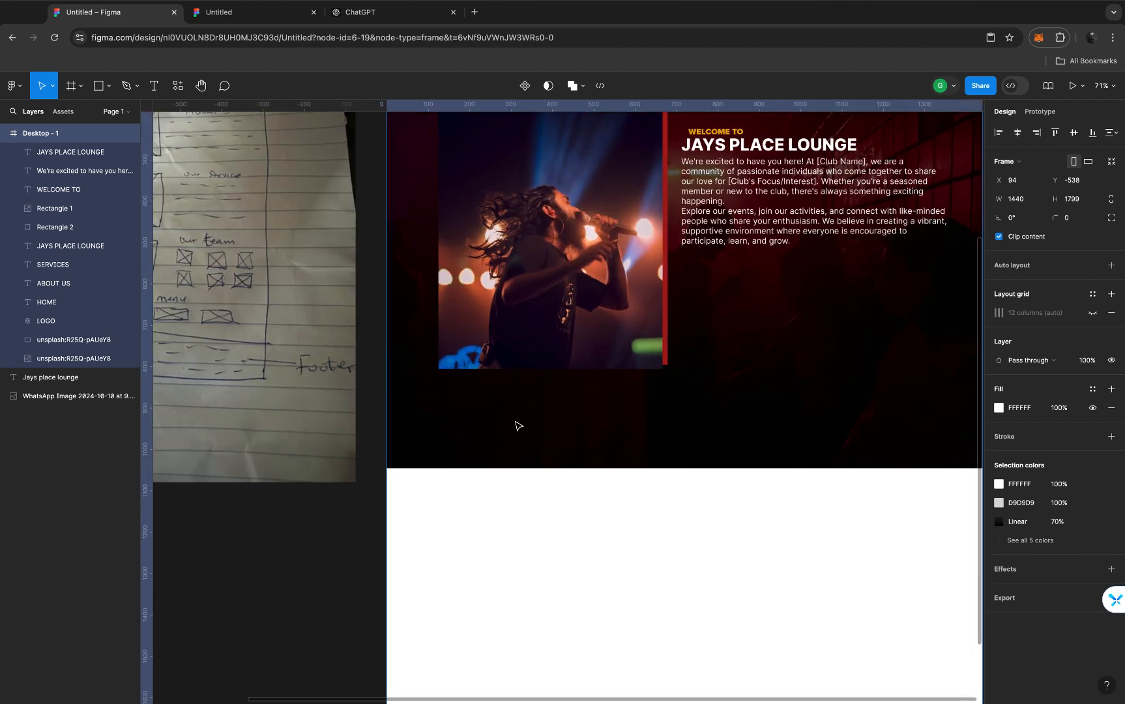
scroll(518, 426, "down", 4)
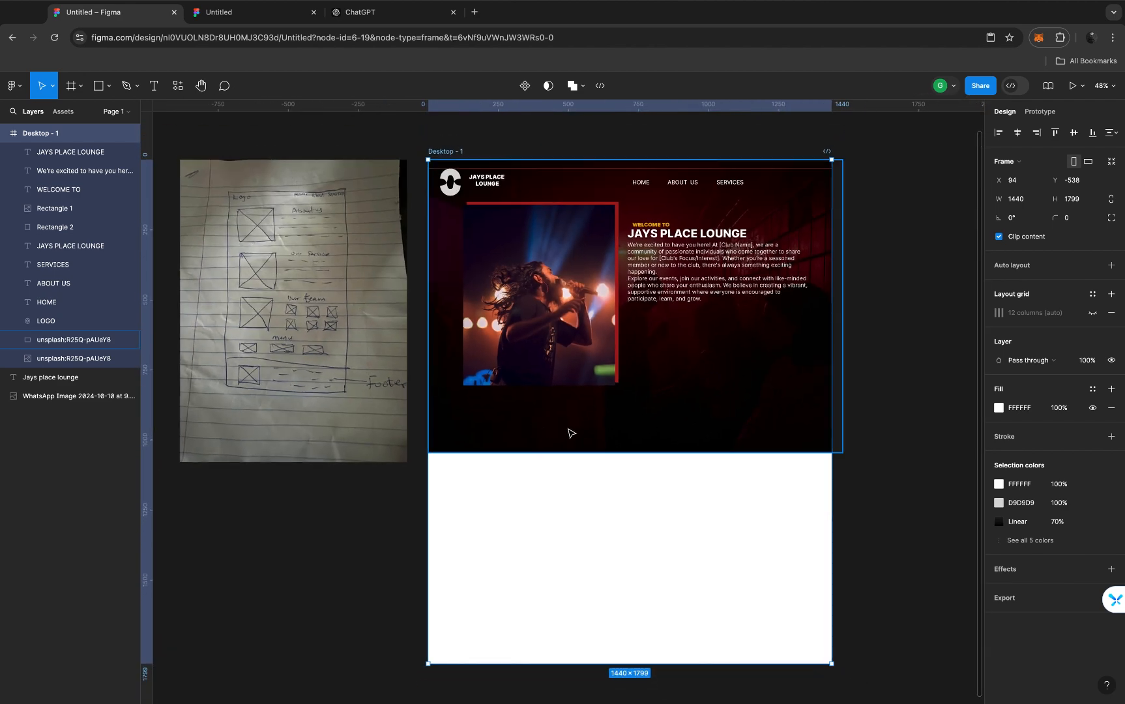
left_click(571, 432)
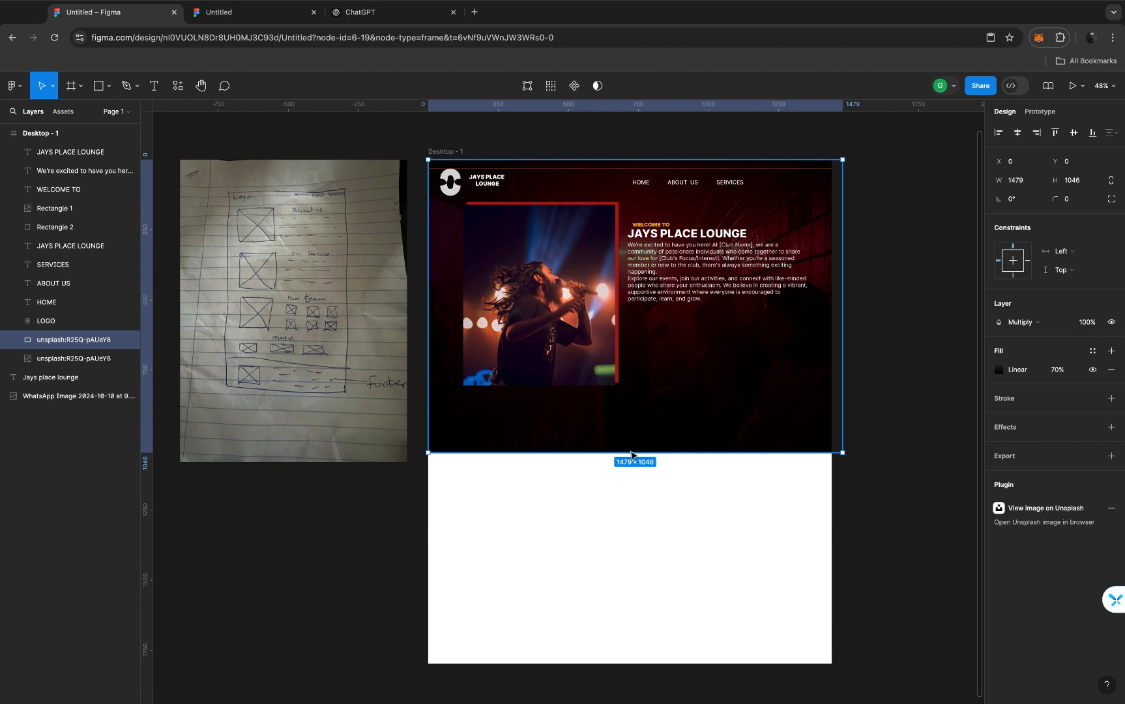
left_click_drag(642, 454, 642, 515)
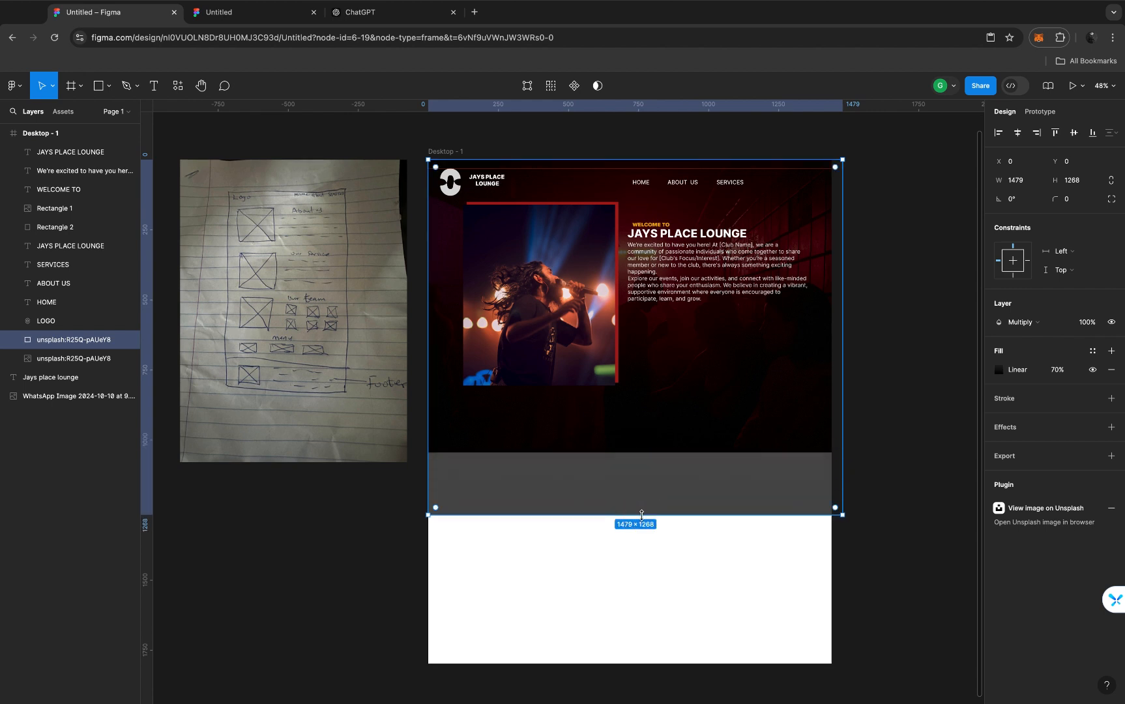
key("ctrl+z")
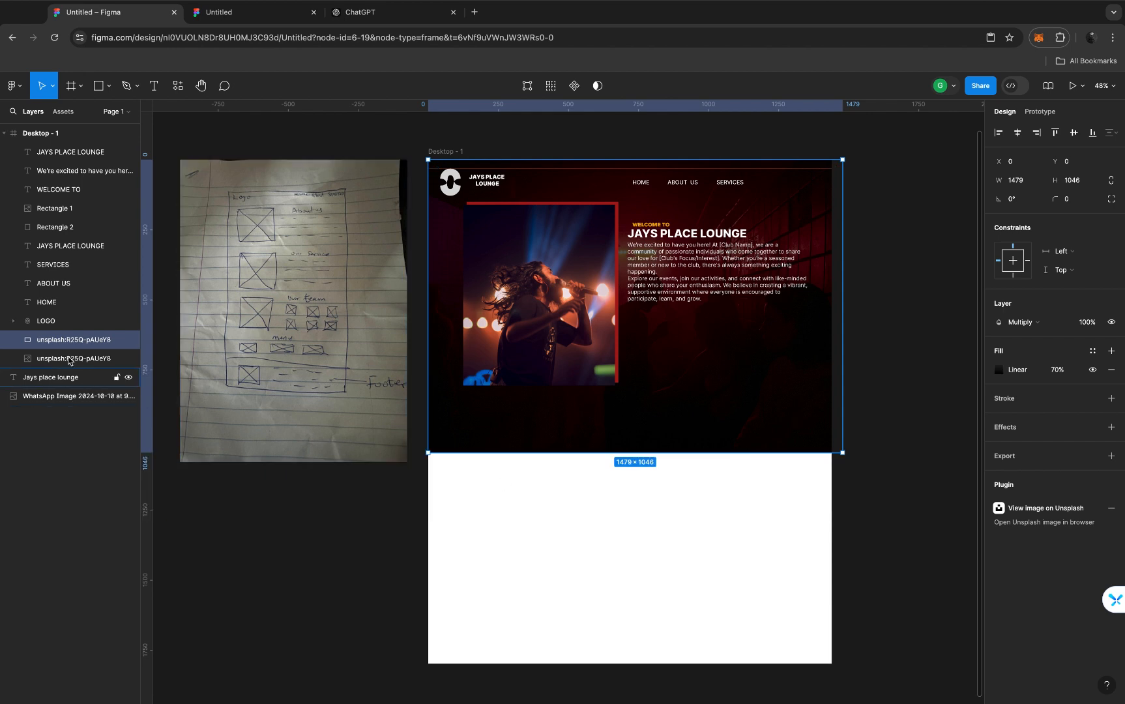
Try to stretch the hero background image down to a height of about 1354 px, undo the resize, and deselect it
left_click(70, 360)
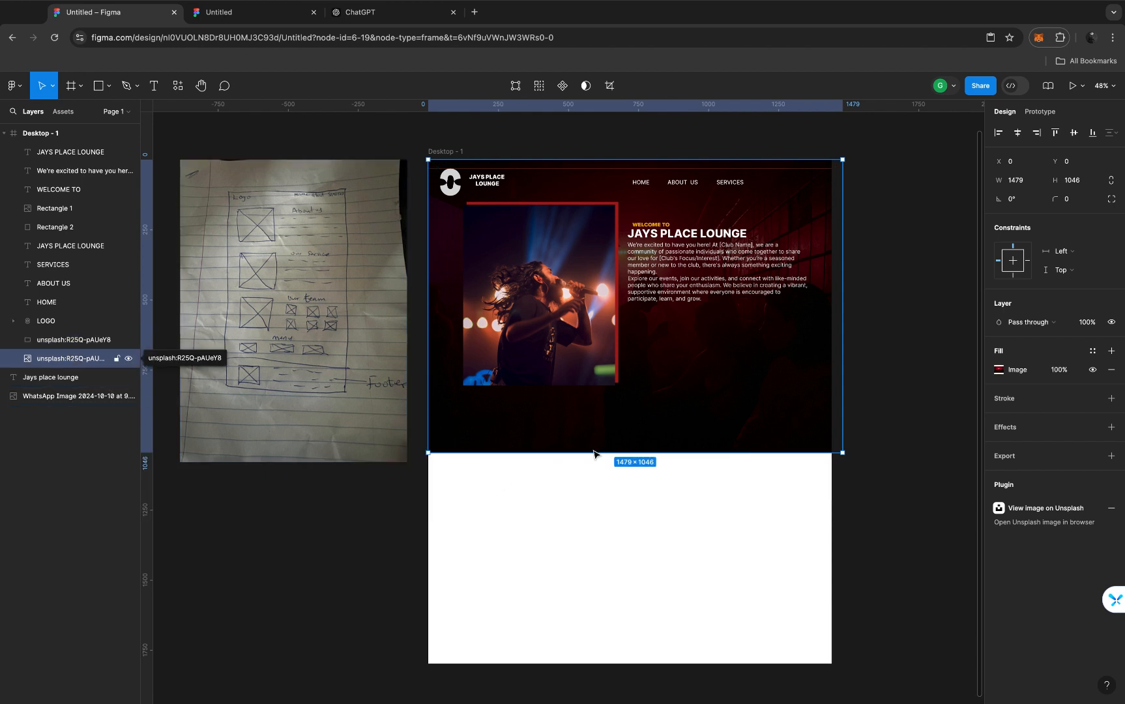
left_click_drag(640, 451, 645, 538)
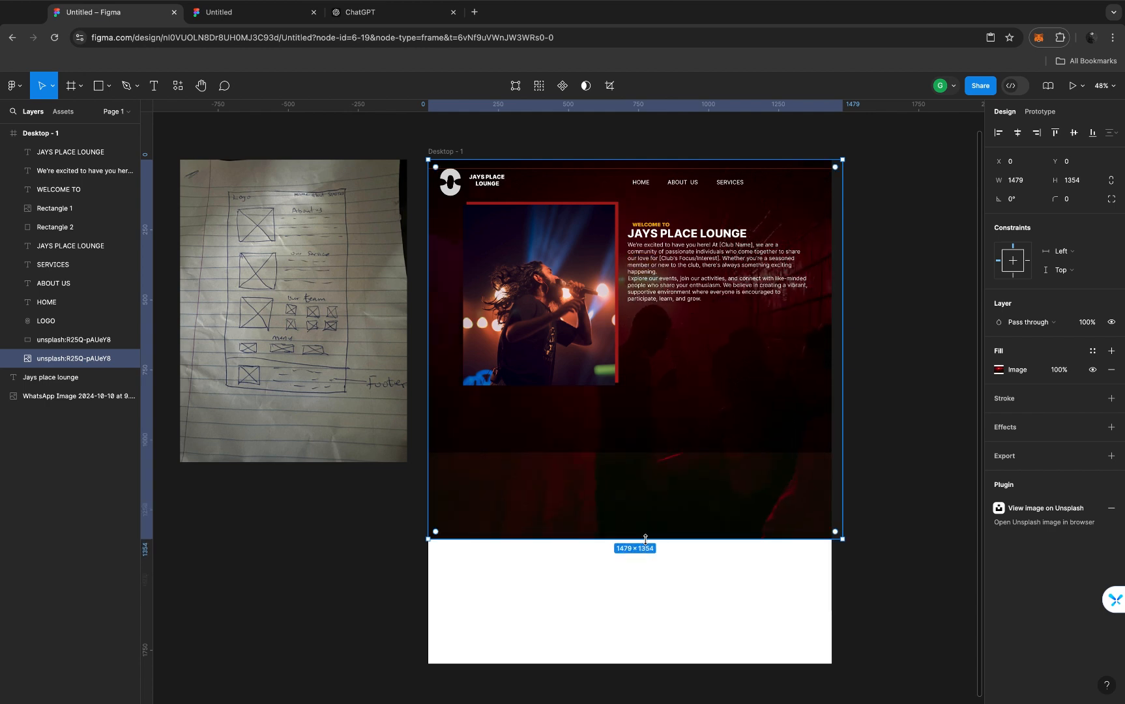
key("super+z")
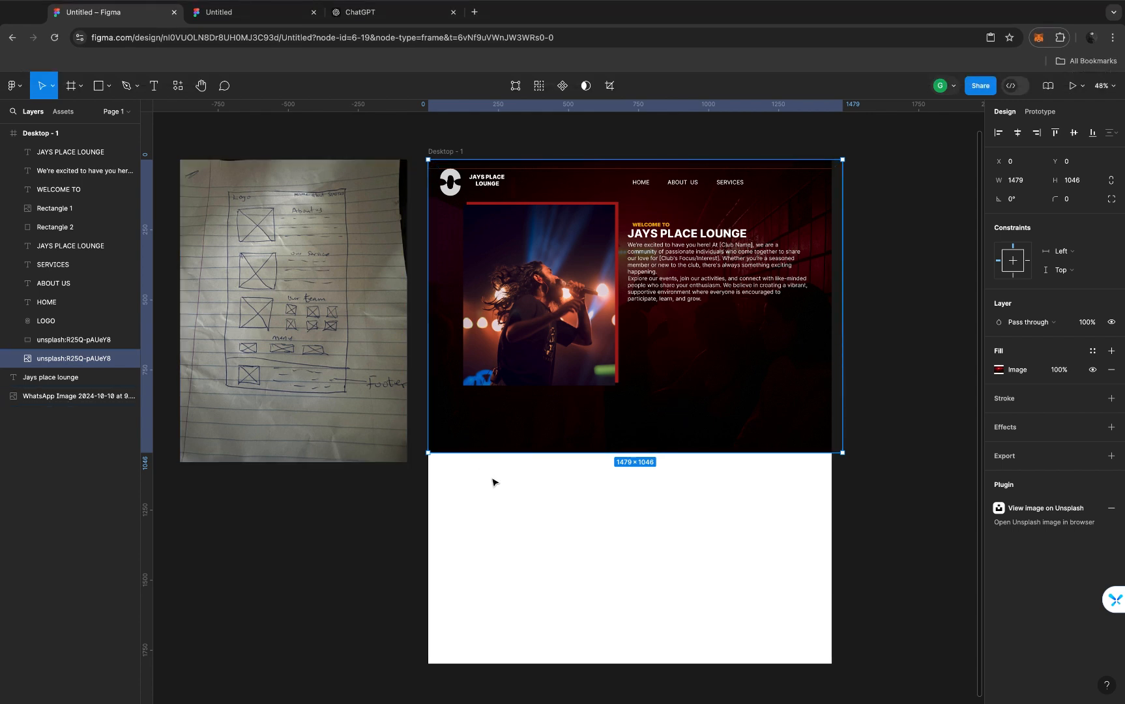
key("Escape")
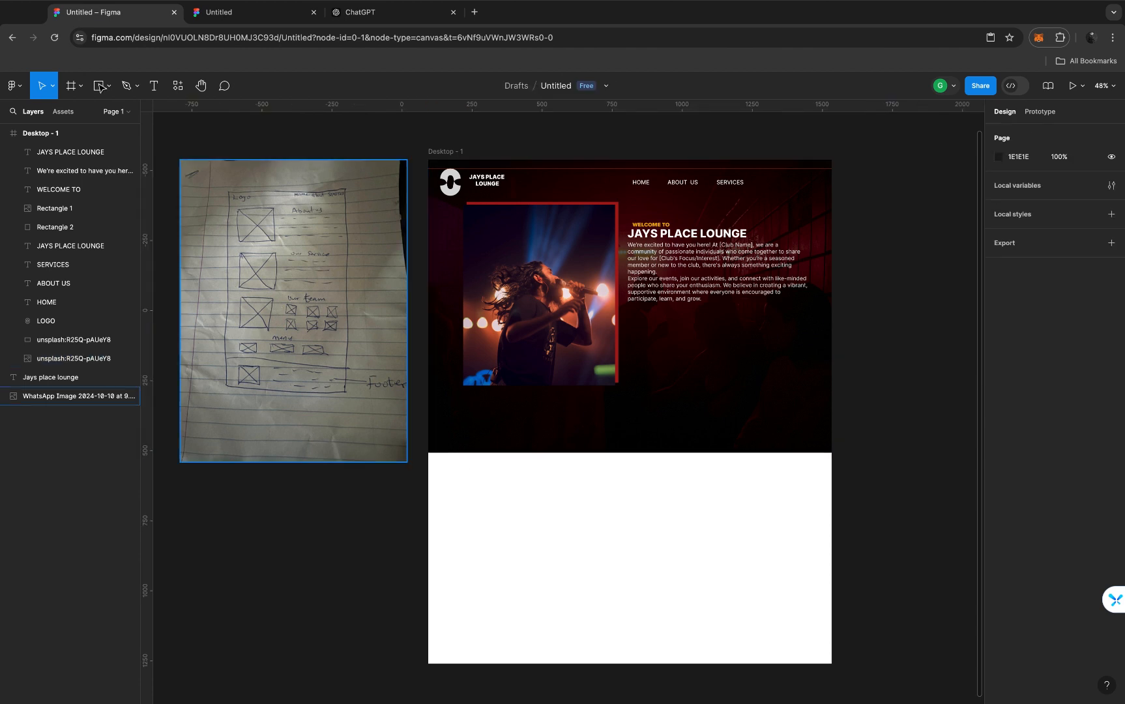
Draw a rectangle about 1440 × 660 px at X 0, Y 975 across the hero's lower edge and give it a linear gradient fill
left_click(99, 86)
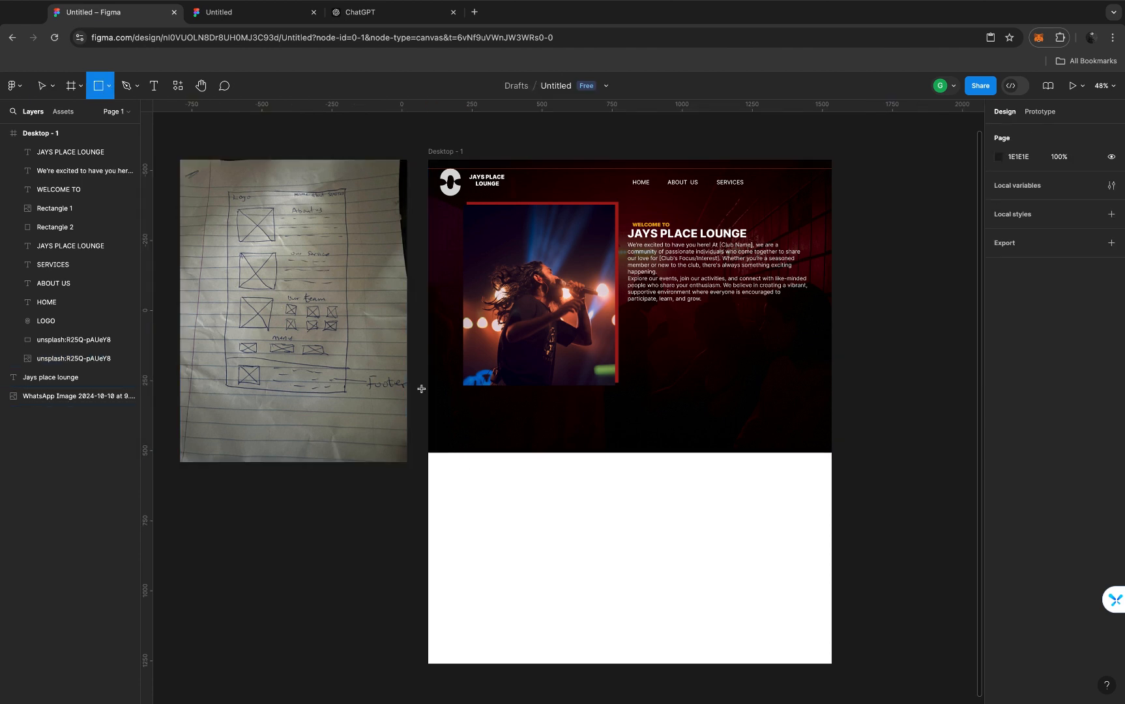
mouse_move(426, 434)
left_mouse_down()
mouse_move(666, 471)
mouse_move(801, 524)
mouse_move(833, 559)
mouse_move(833, 617)
left_mouse_up()
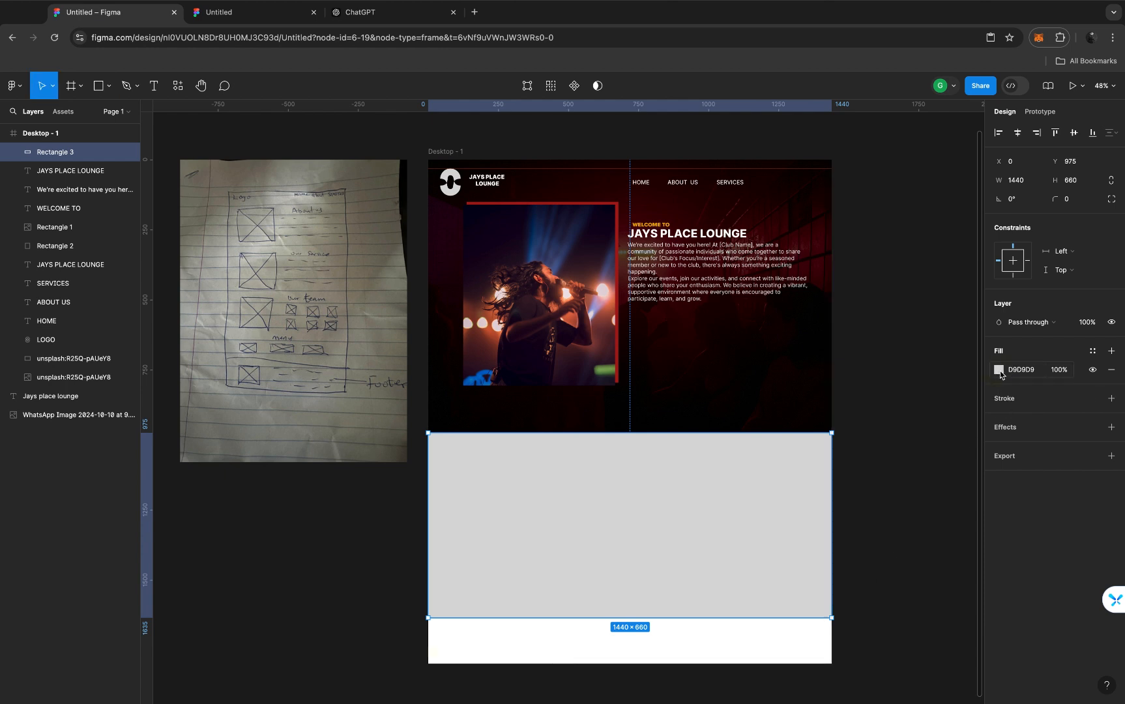
left_click(999, 370)
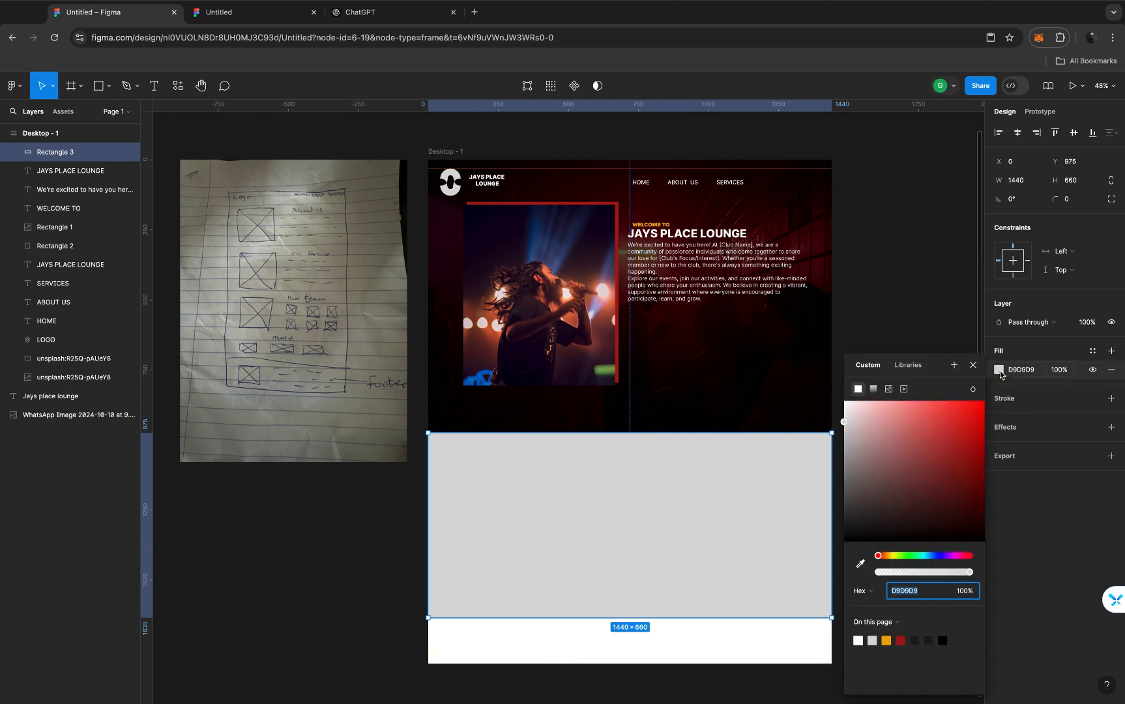
left_click(874, 389)
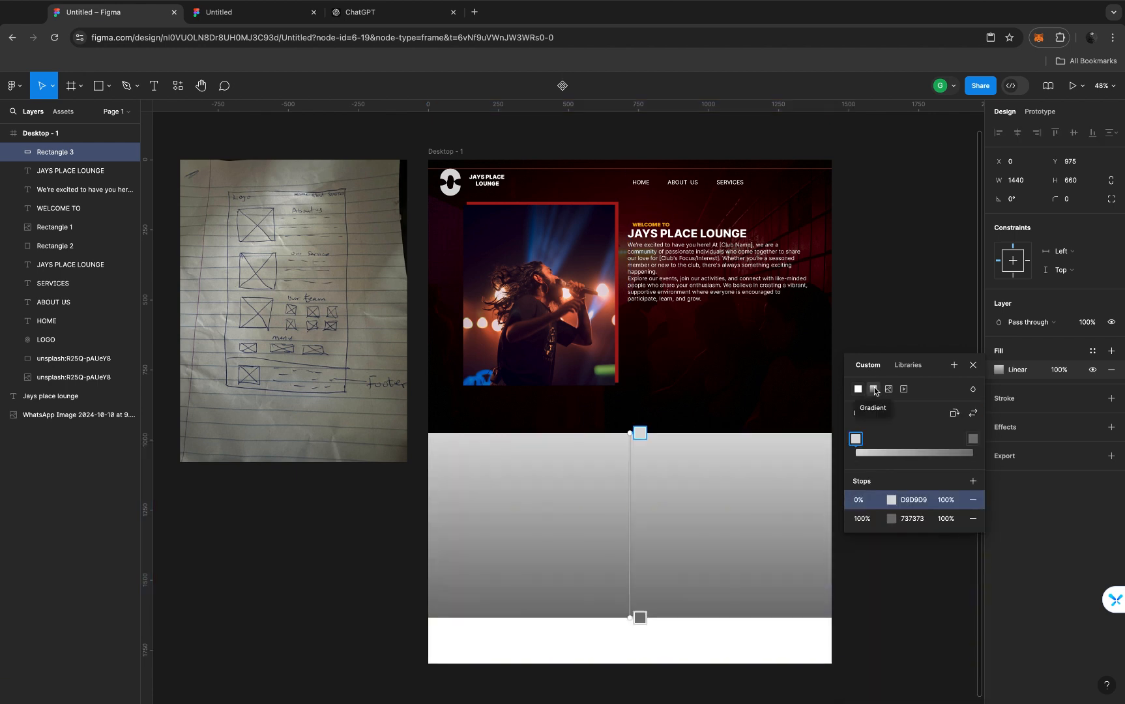
Set the rectangle's gradient stops to 0C0C0C at 0% and black 000000 at 100%
left_click(892, 518)
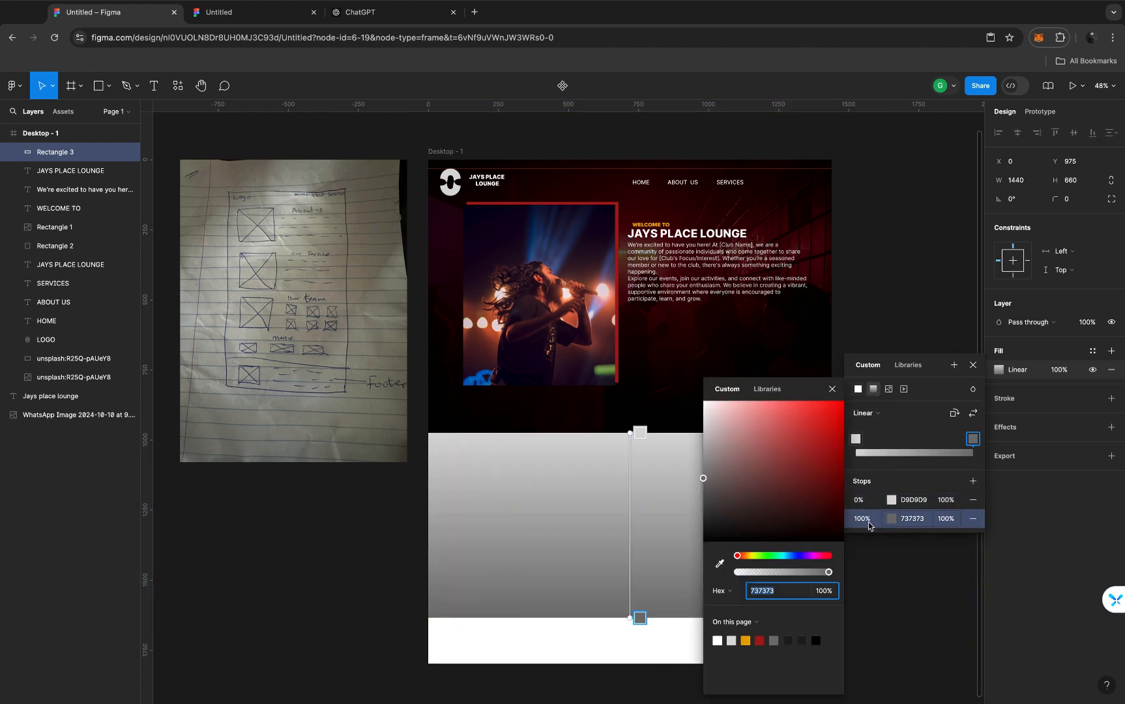
left_click(703, 536)
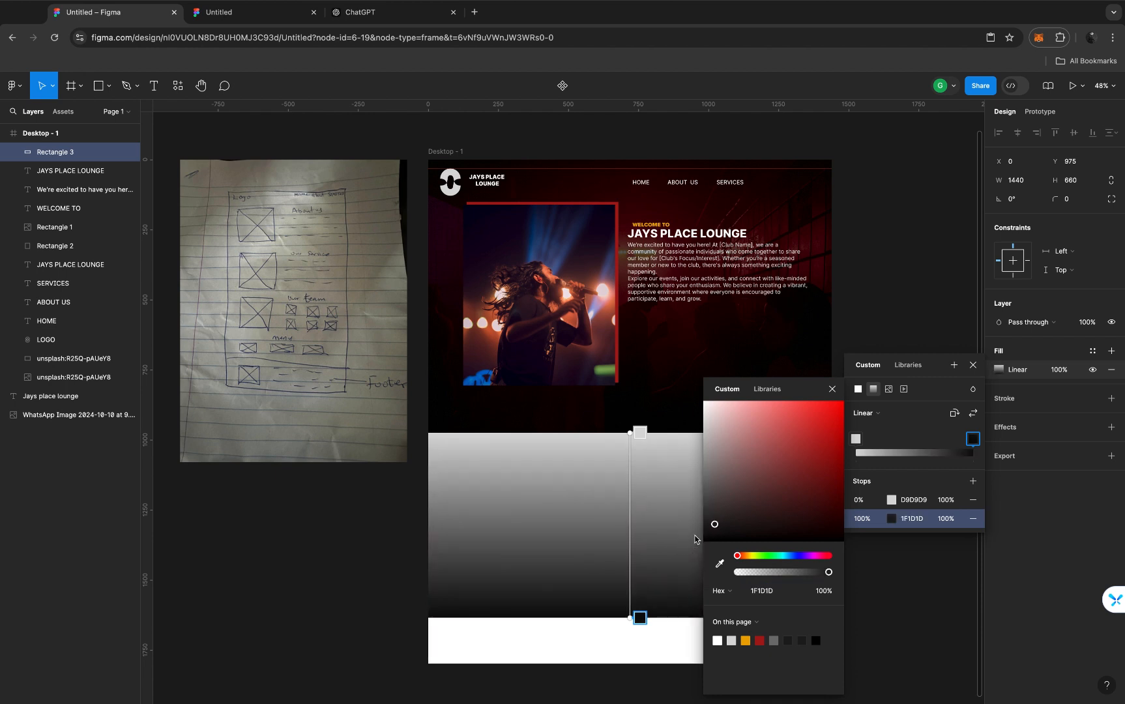
left_click_drag(703, 536, 685, 577)
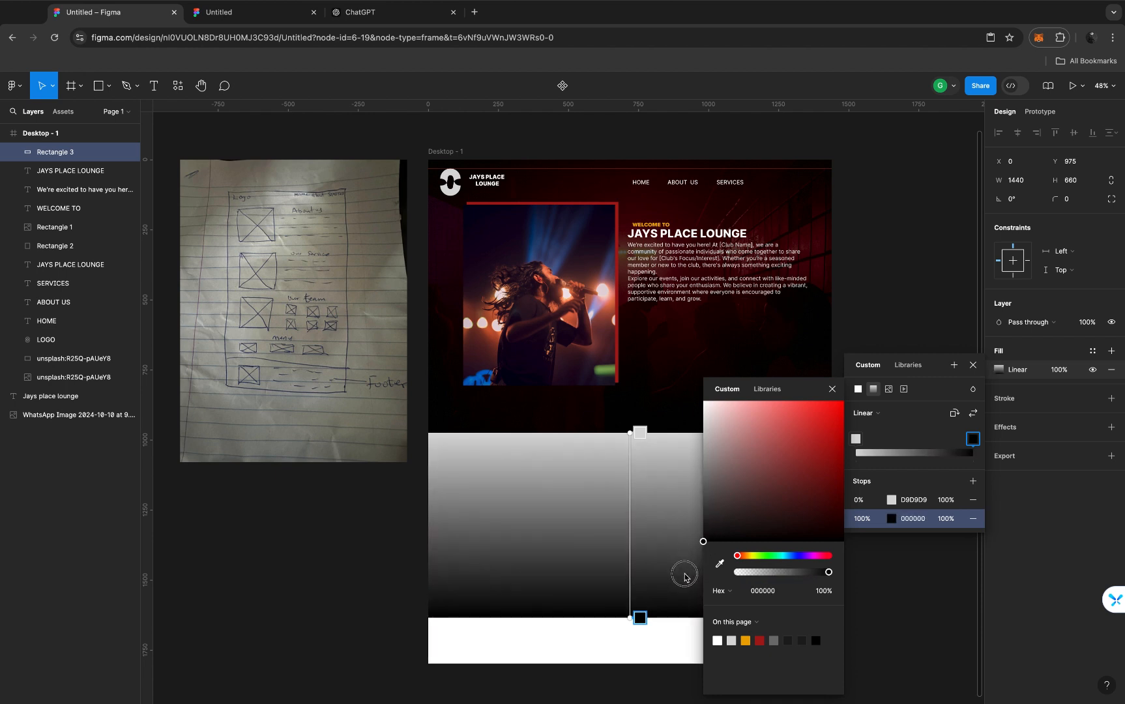
left_click(892, 504)
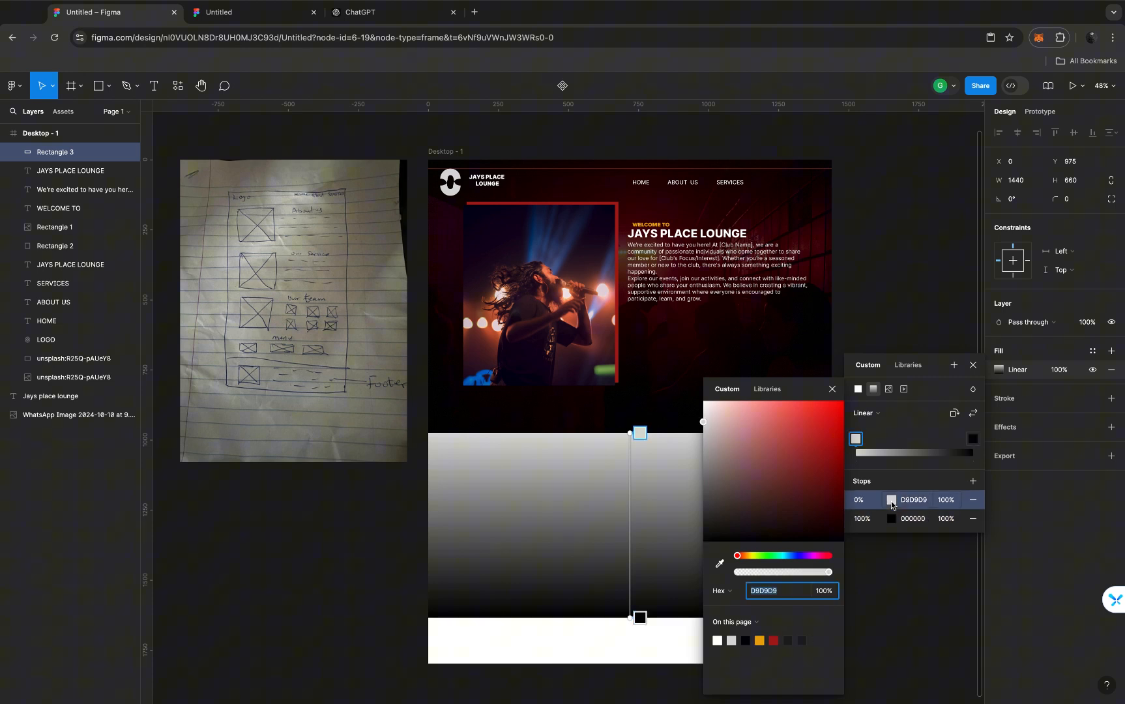
left_click(708, 531)
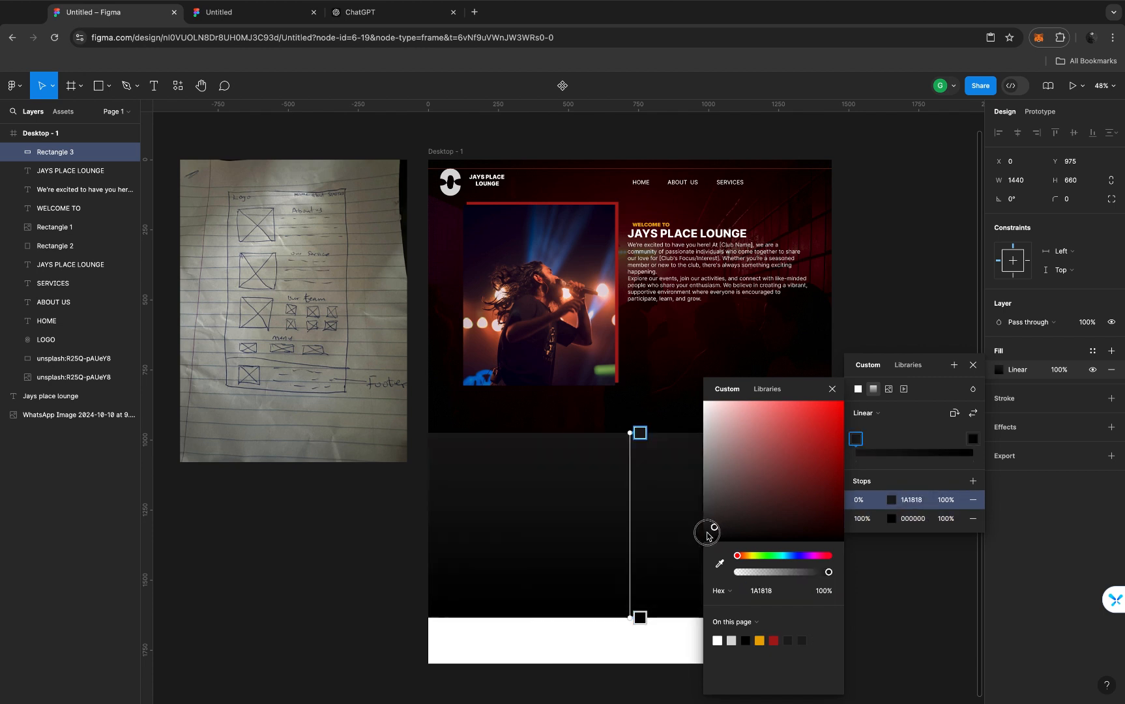
left_click_drag(707, 537, 706, 536)
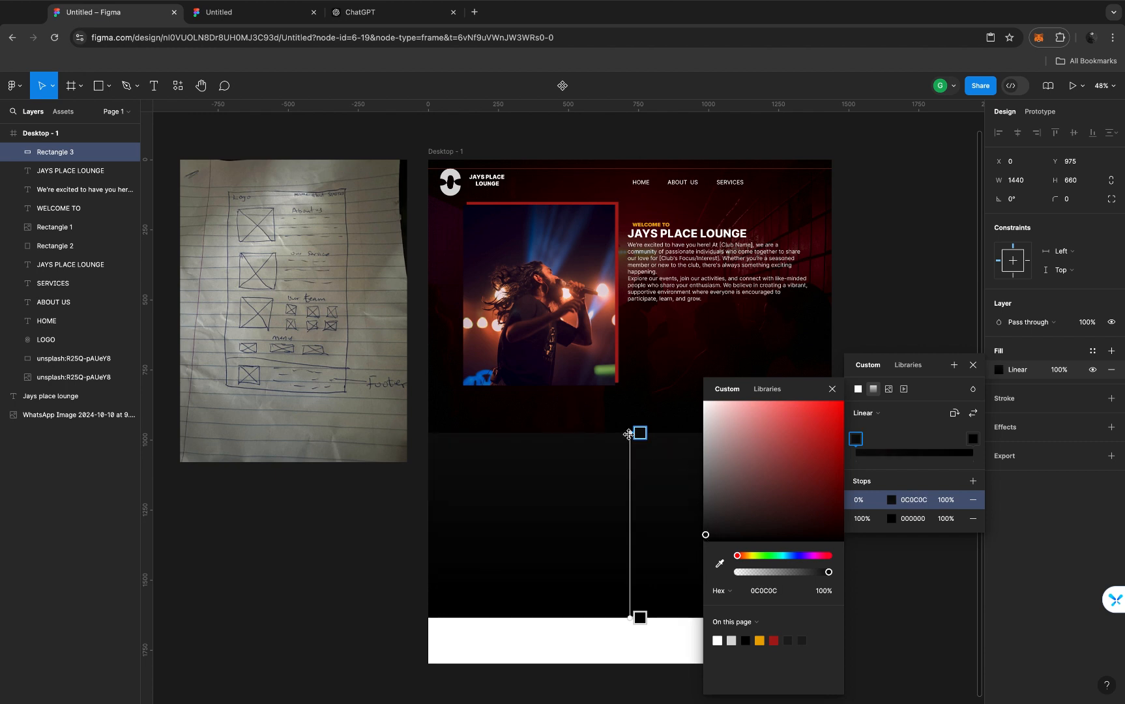
left_click_drag(628, 433, 627, 430)
left_click(960, 373)
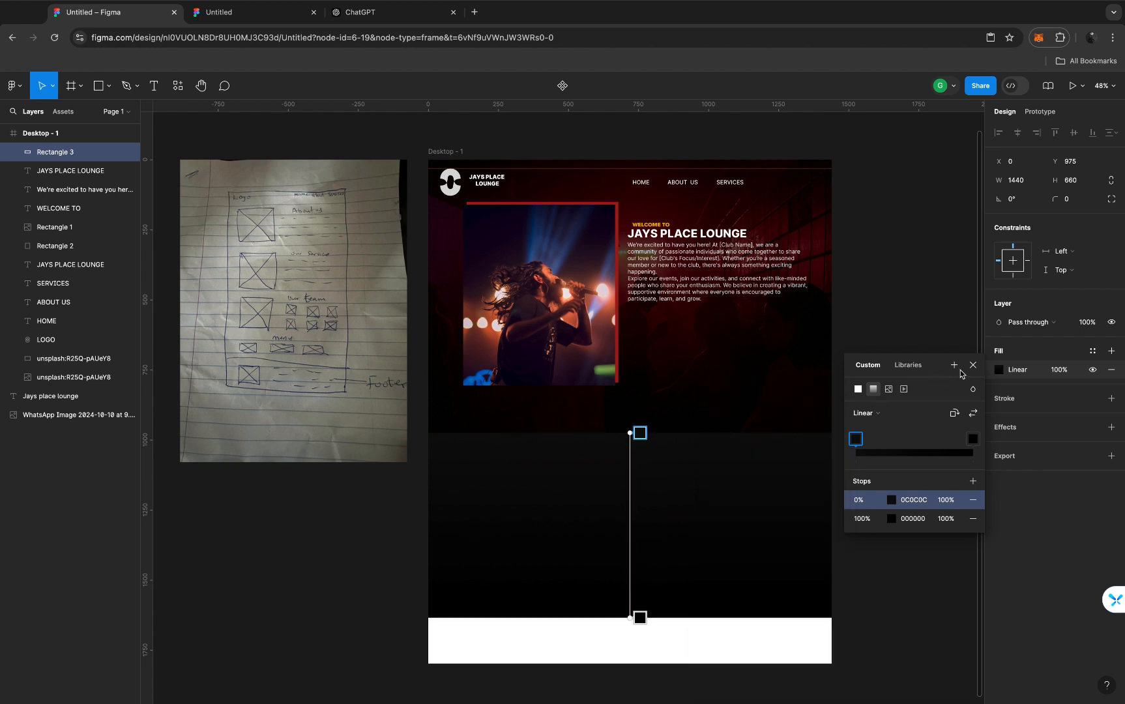
left_click(973, 367)
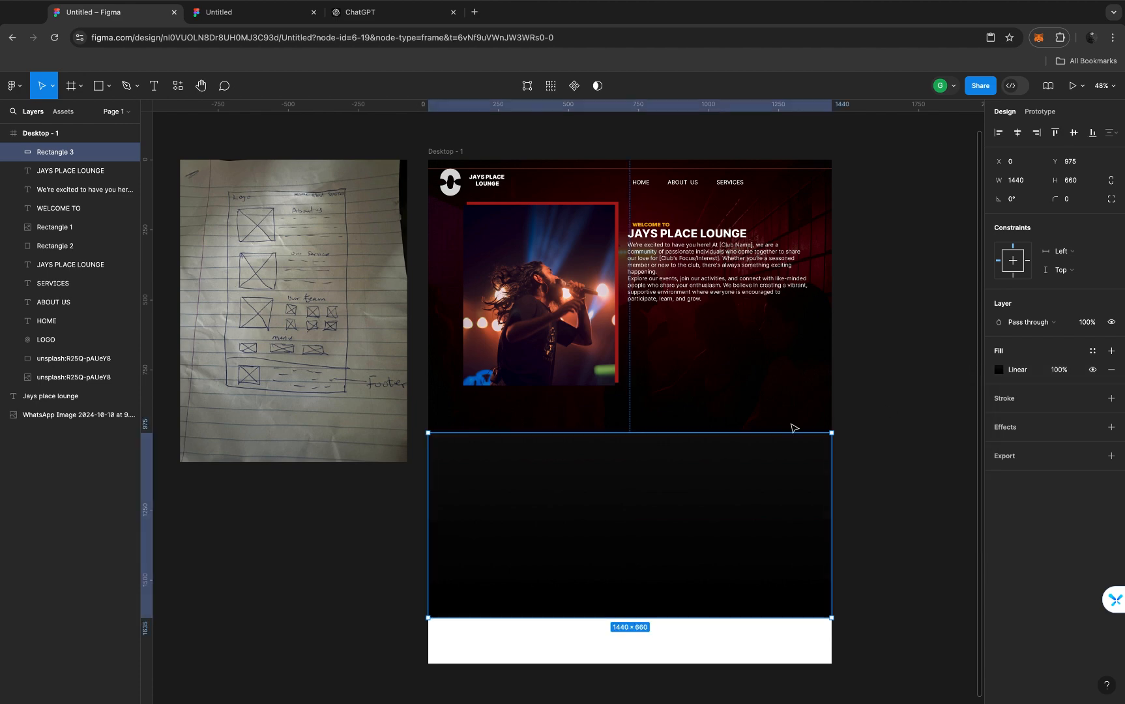
Shorten the black gradient rectangle from its lower edge to a height of about 110 px
scroll(763, 428, "up", 3)
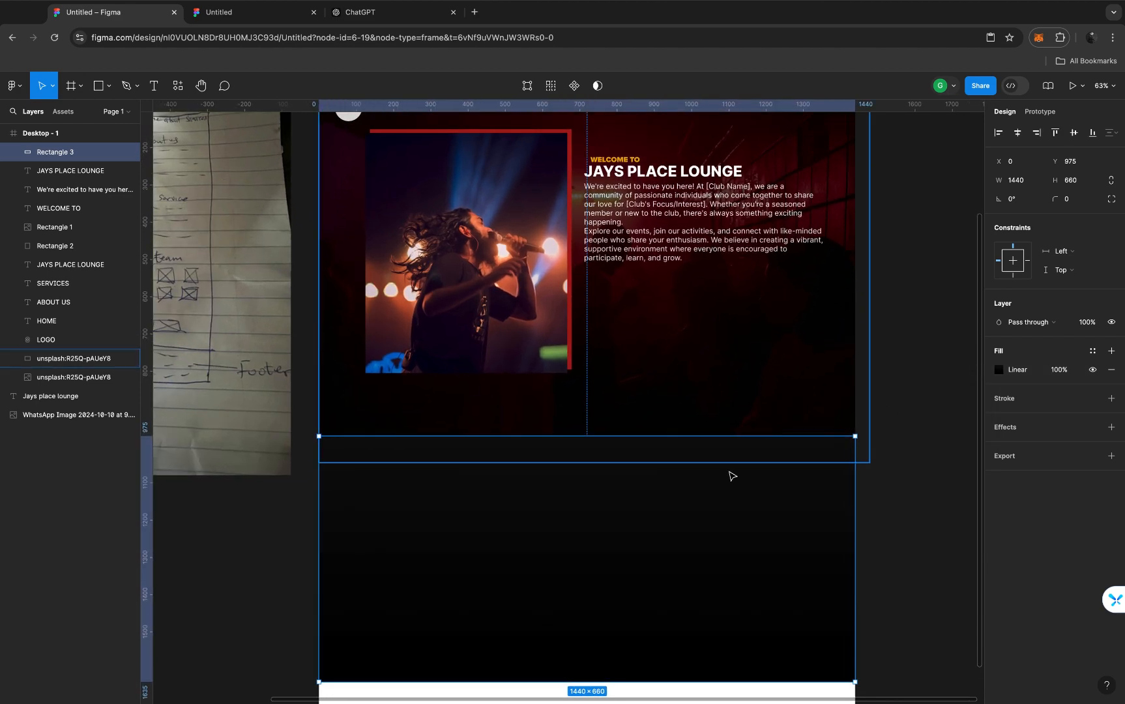
scroll(642, 510, "down", 2)
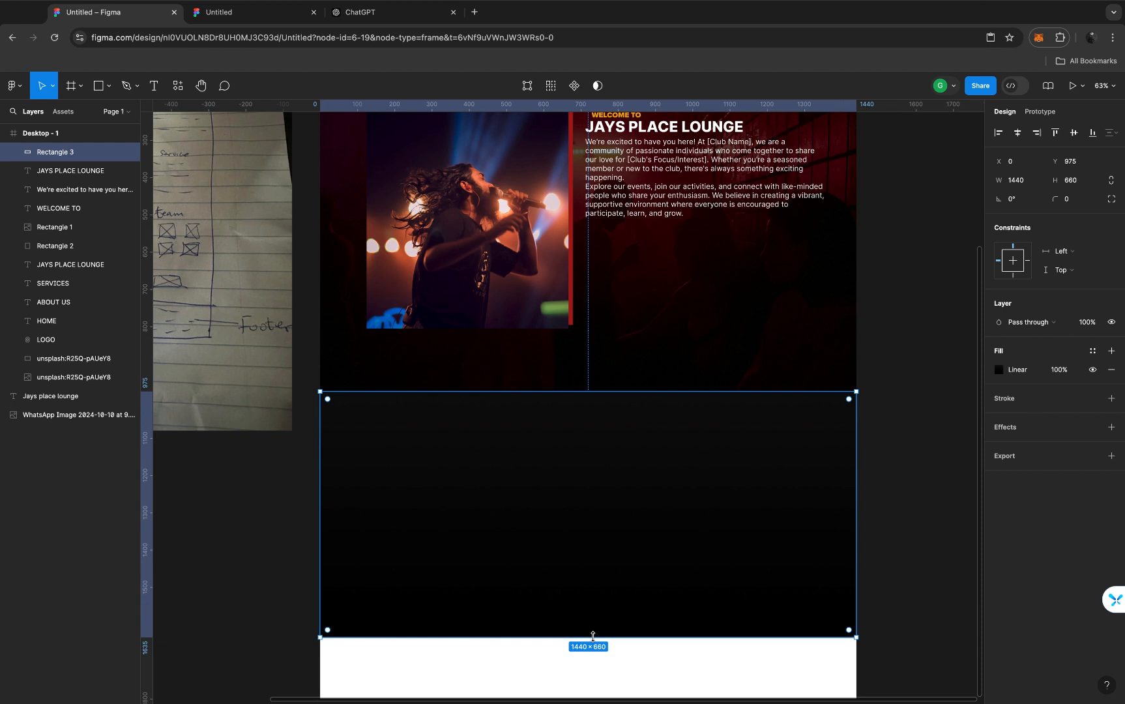
left_click_drag(593, 637, 599, 419)
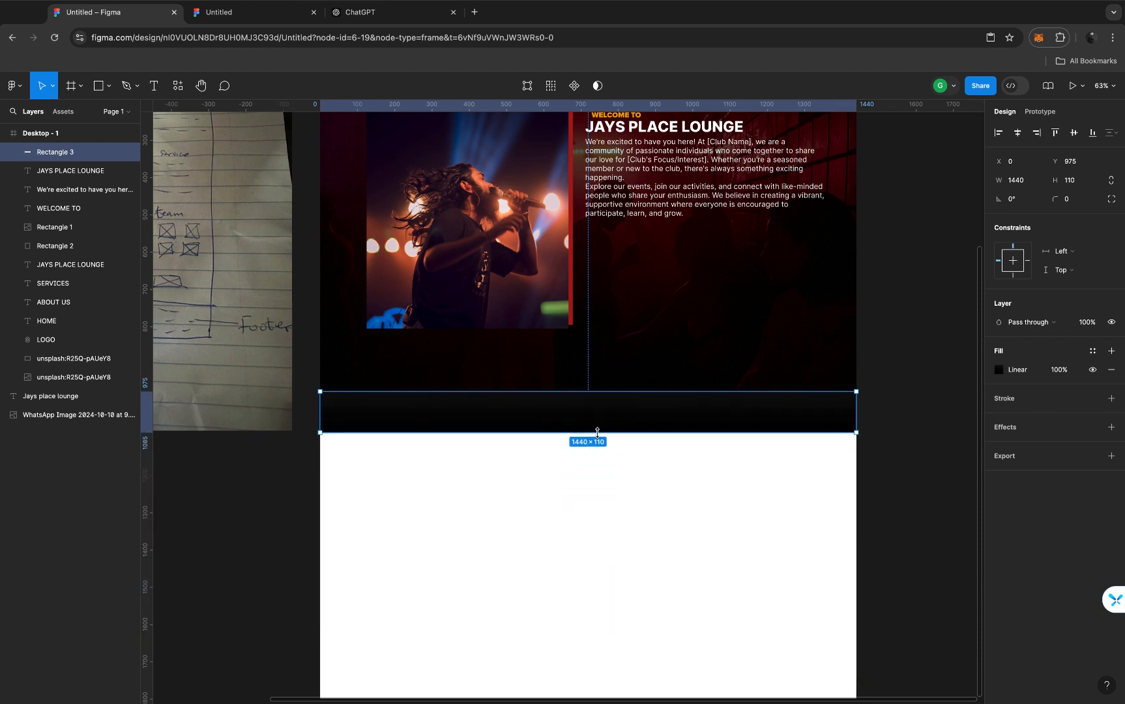
Try a layer blur of 30 on the black gradient strip, and undo the effect
left_click(1008, 429)
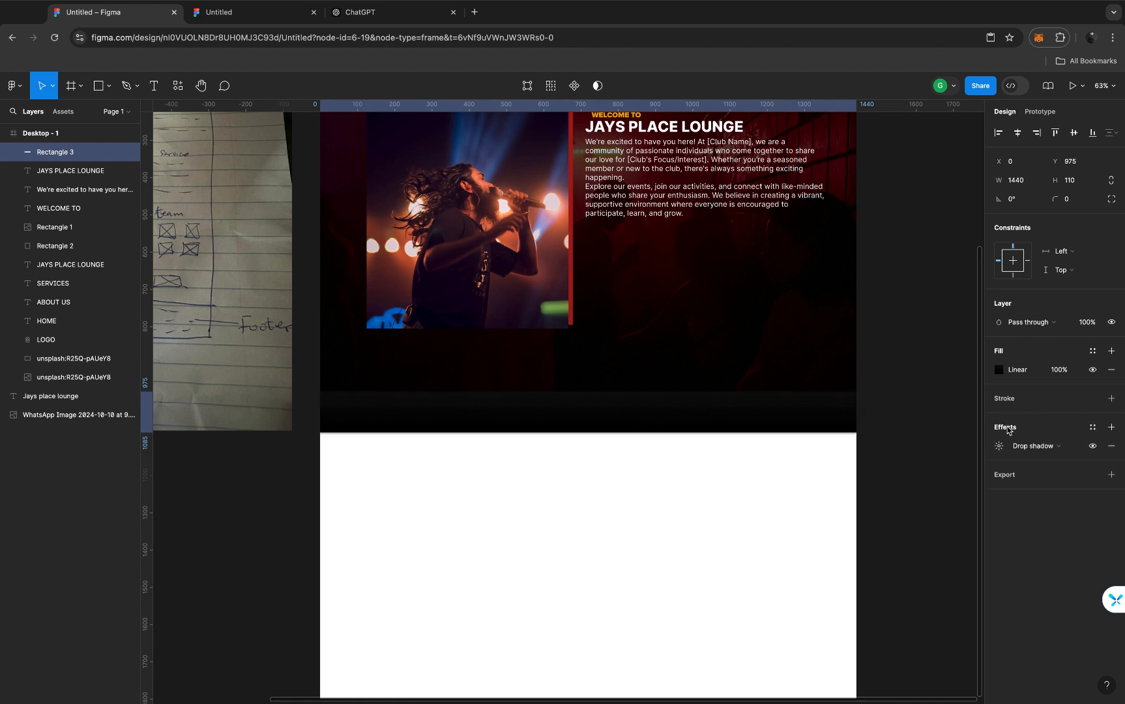
left_click(1074, 447)
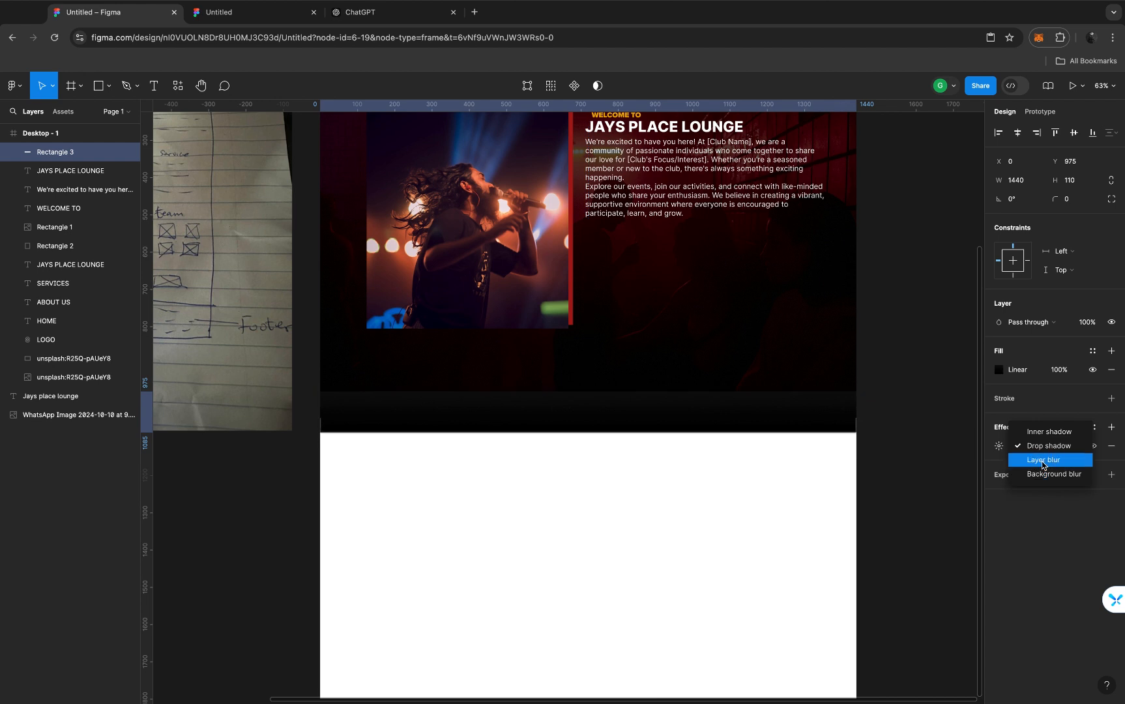
left_click(1042, 460)
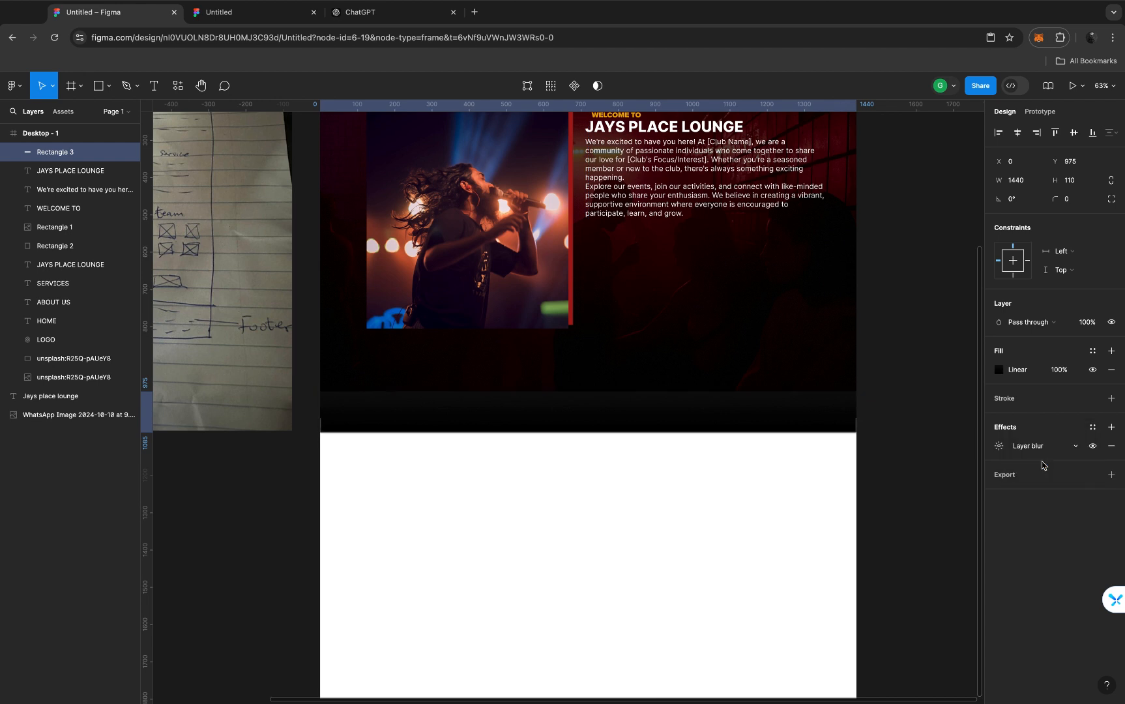
left_click(998, 447)
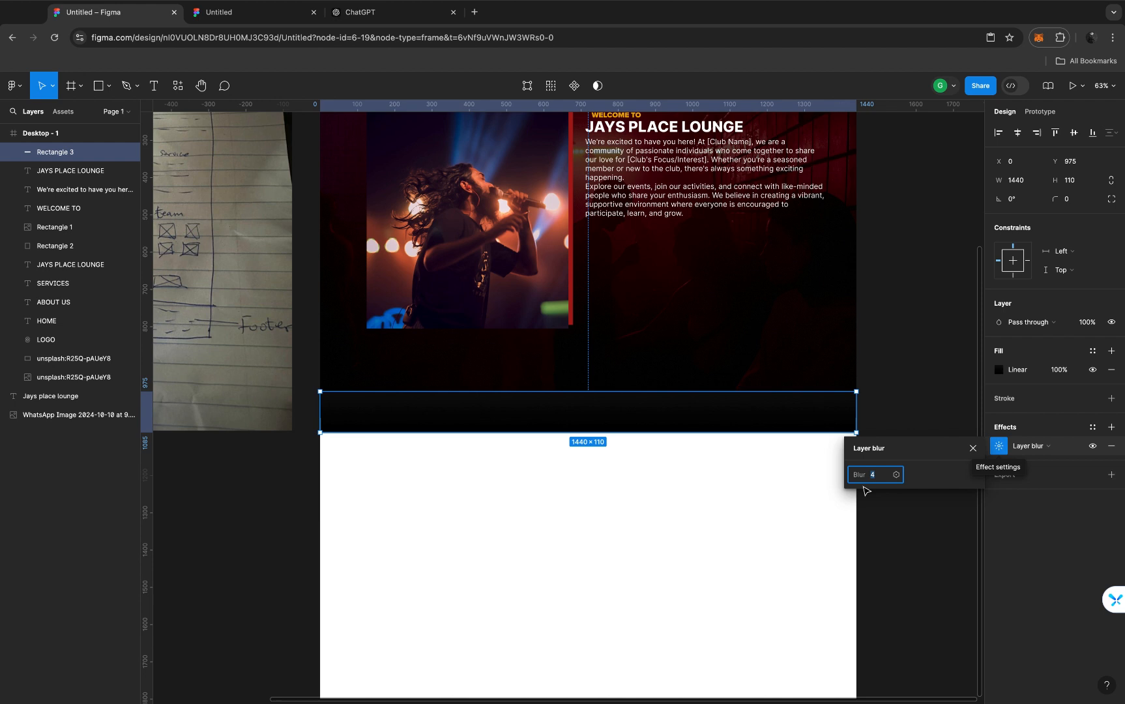
type("30")
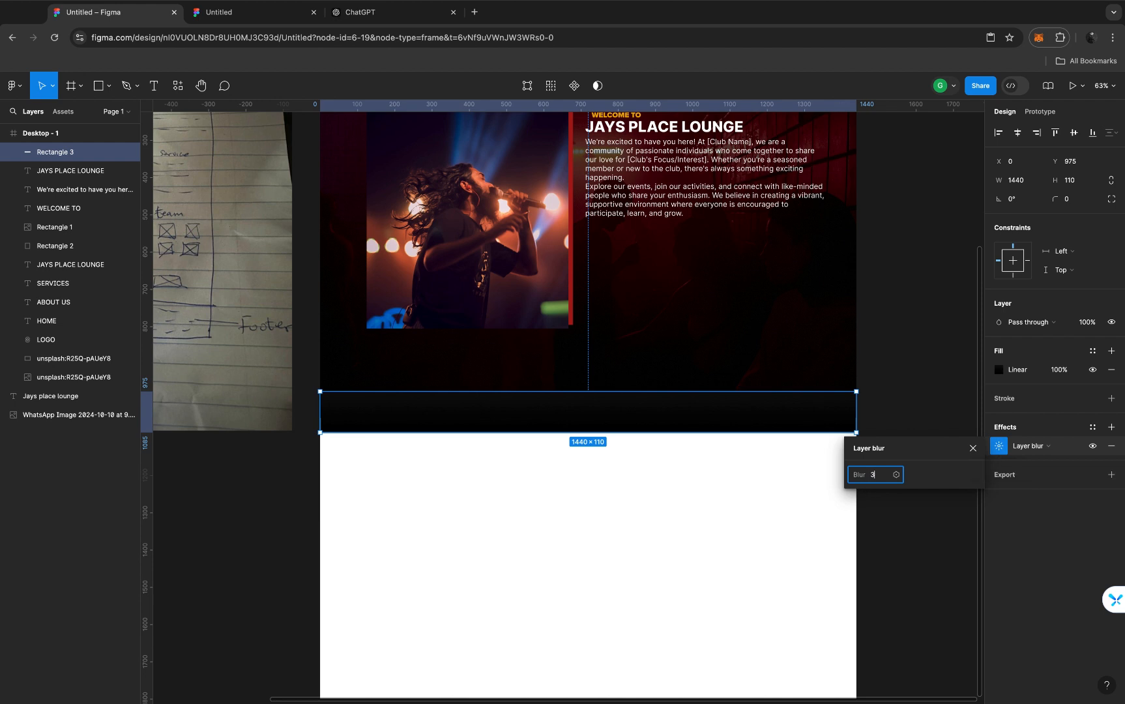
key("Return")
key("ctrl+z")
left_click(974, 449)
key("ctrl+z")
key("ctrl+z")
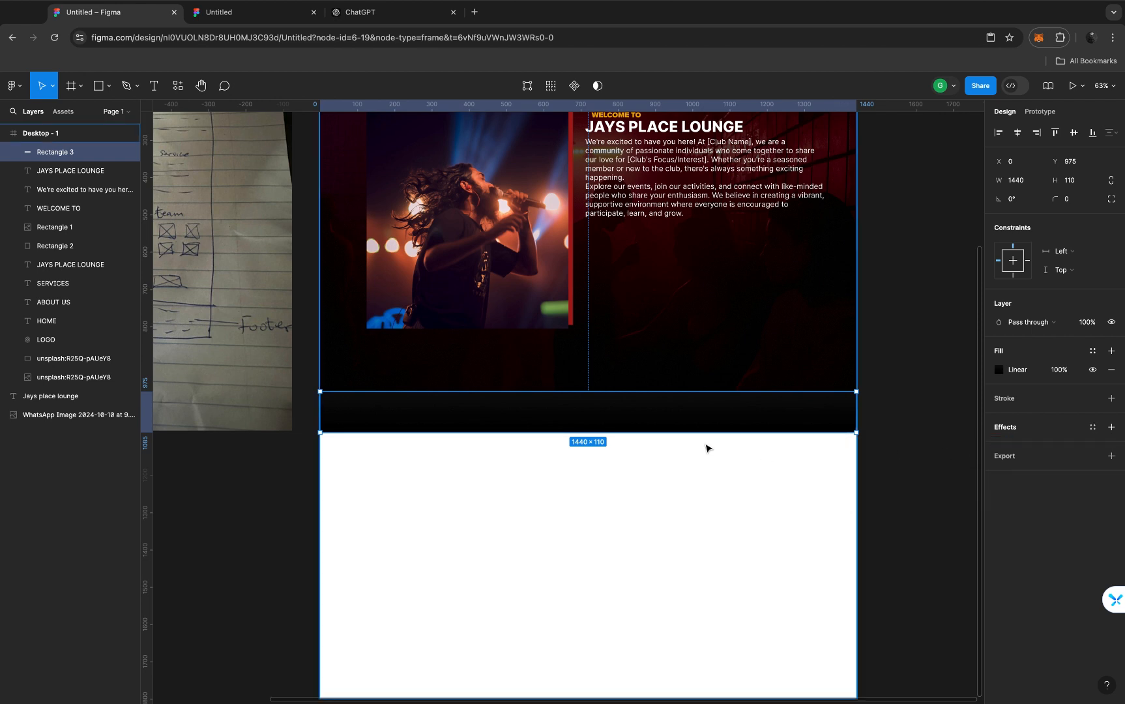
Undo the height reduction of the black gradient rectangle below the hero
key("ctrl+z")
scroll(708, 447, "down", 4)
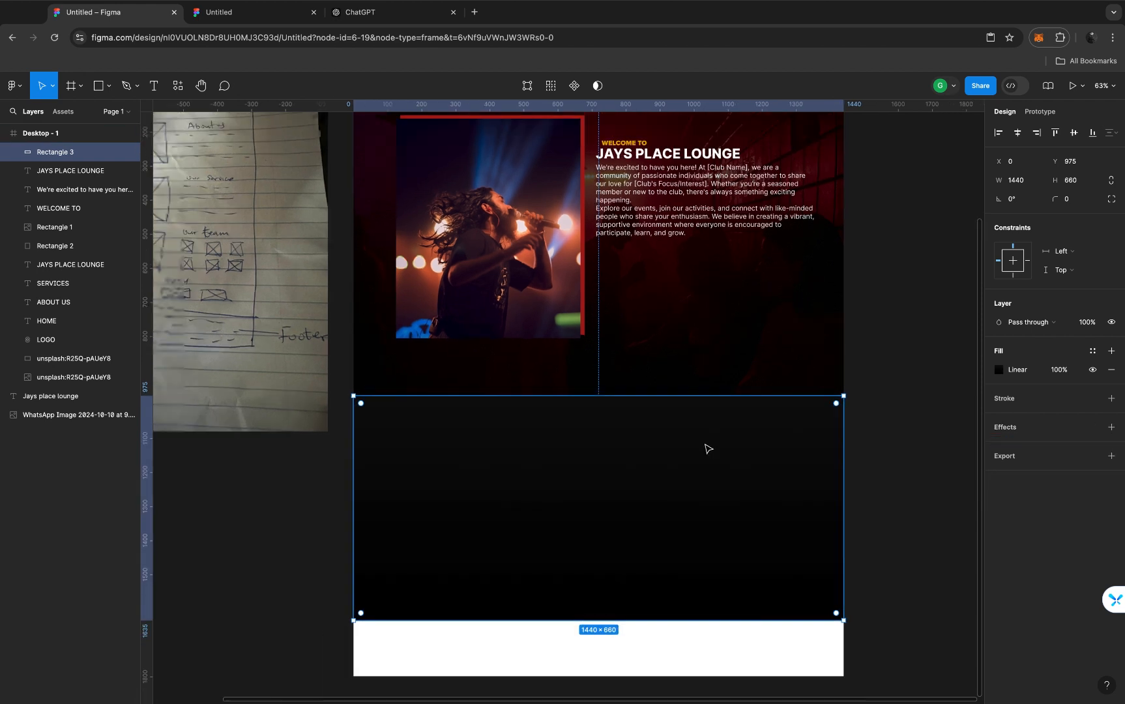
left_click(837, 398)
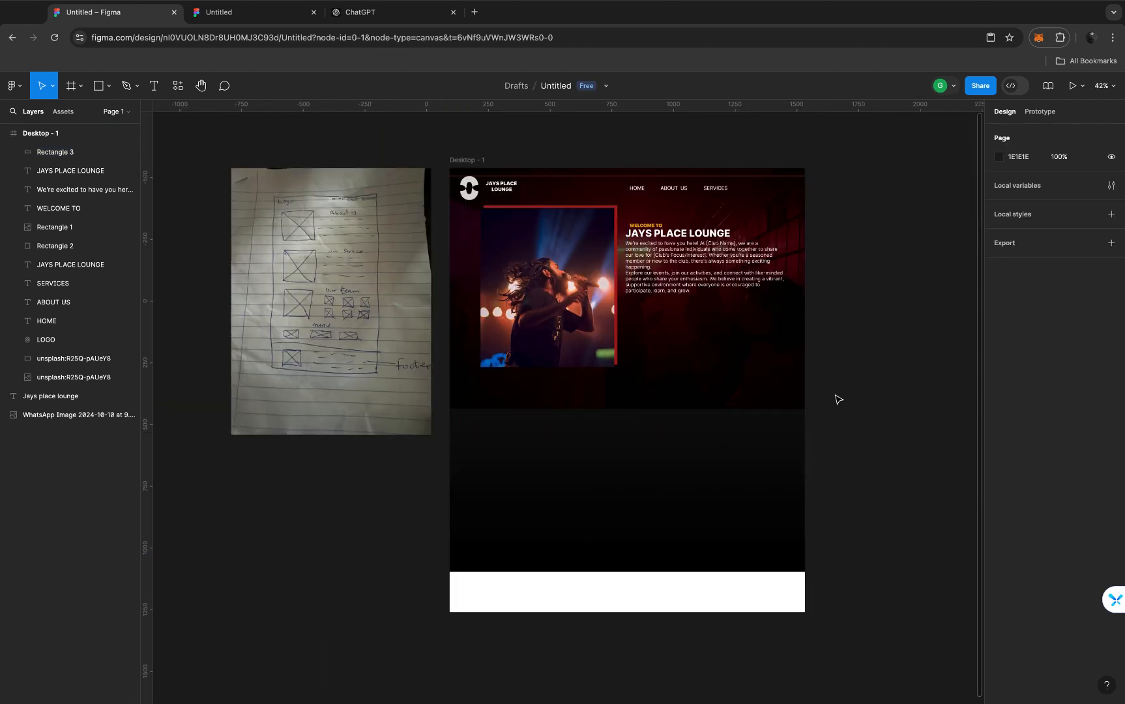
Change the rectangle below the hero to a solid fill sampled from the hero background's dark lower area, 080302
left_click(741, 454)
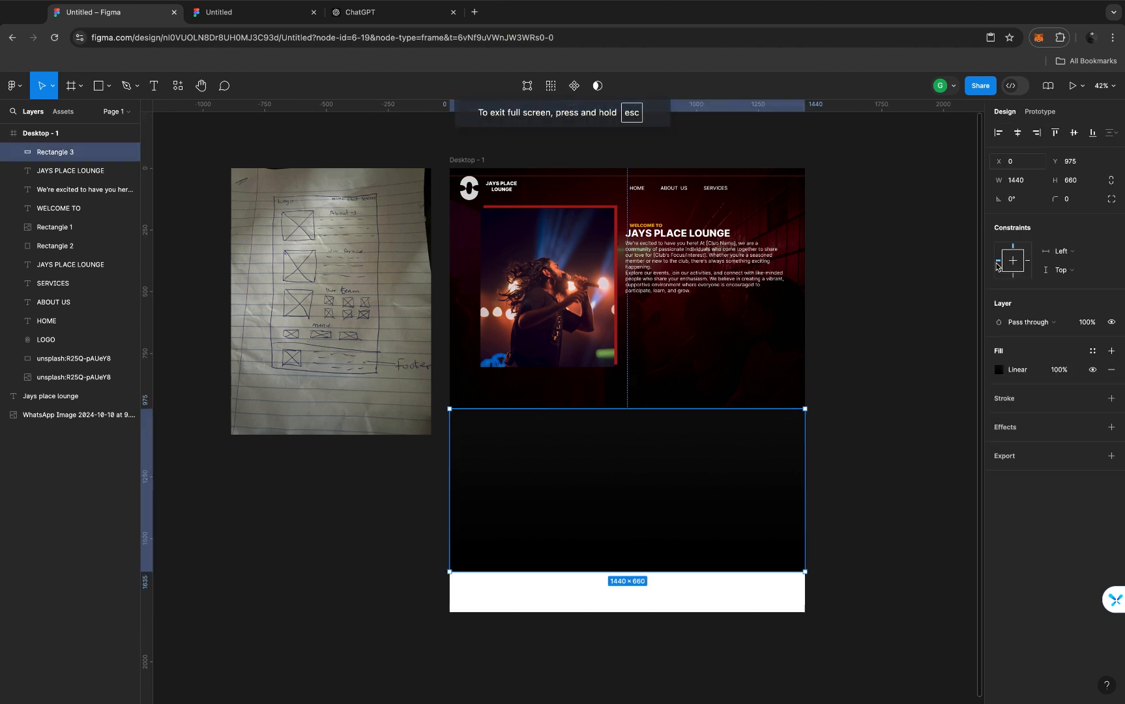
left_click(1000, 369)
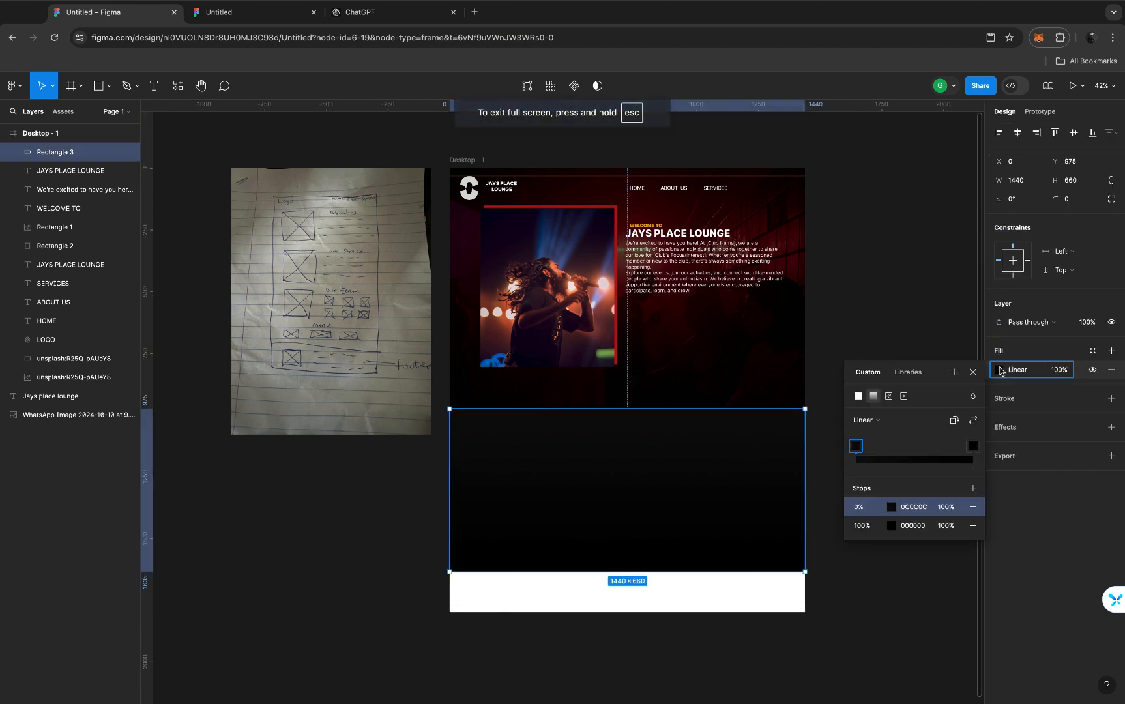
left_click(857, 396)
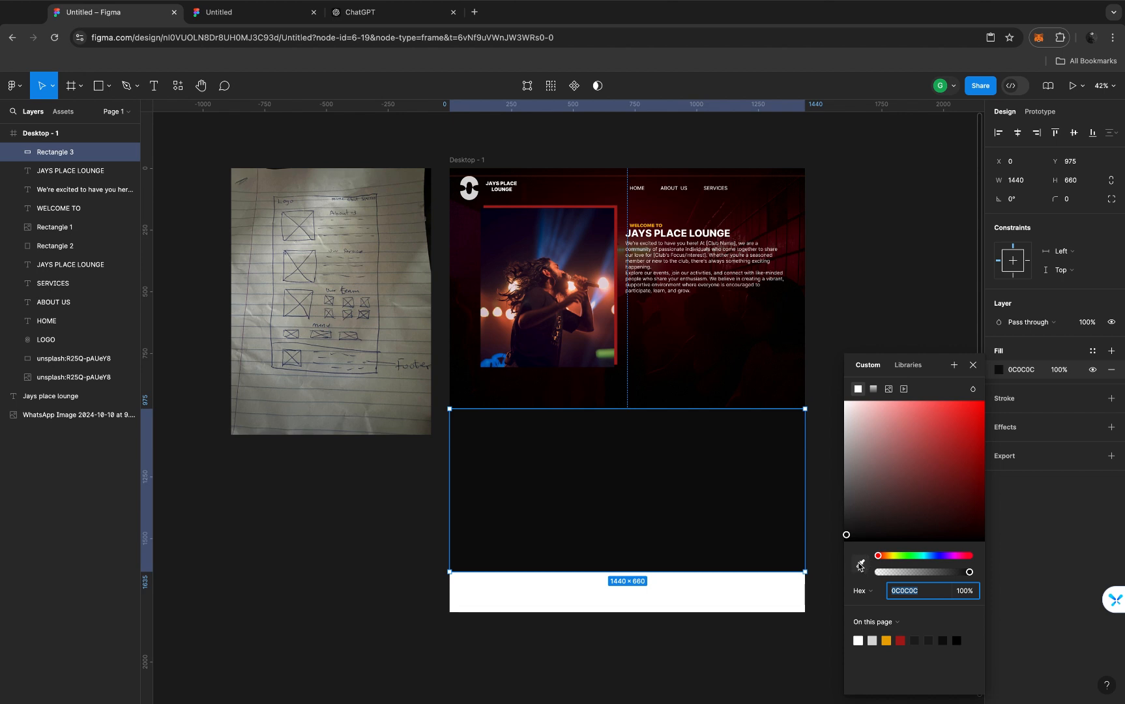
key("i")
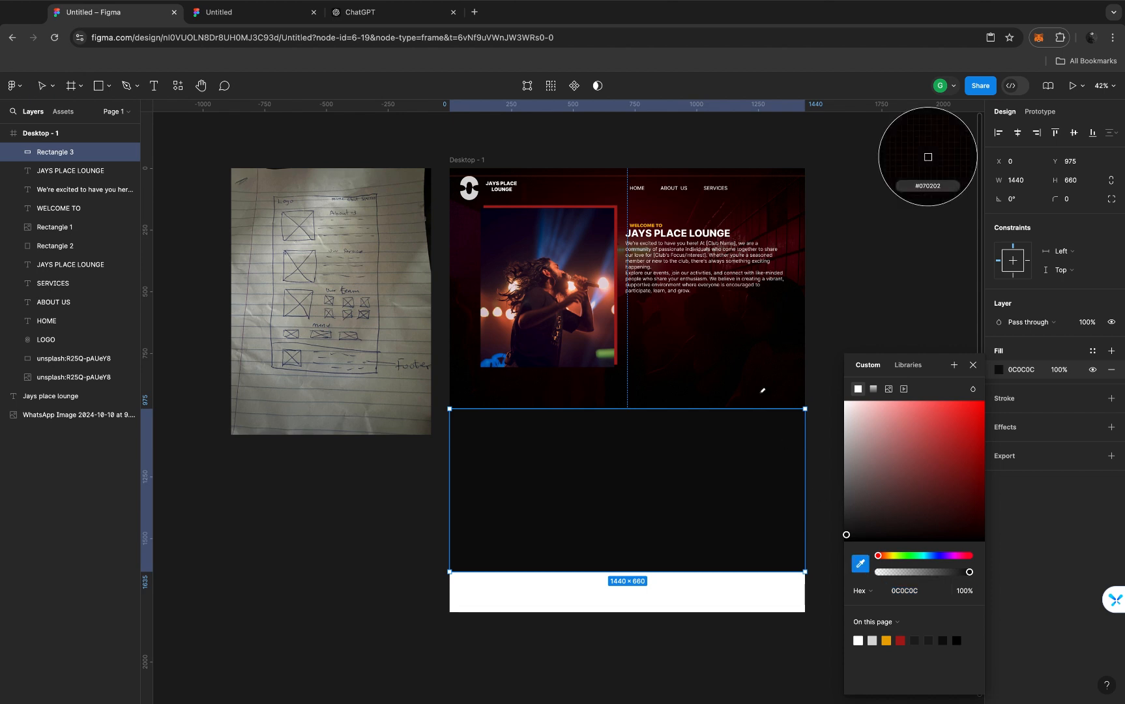
left_click(762, 391)
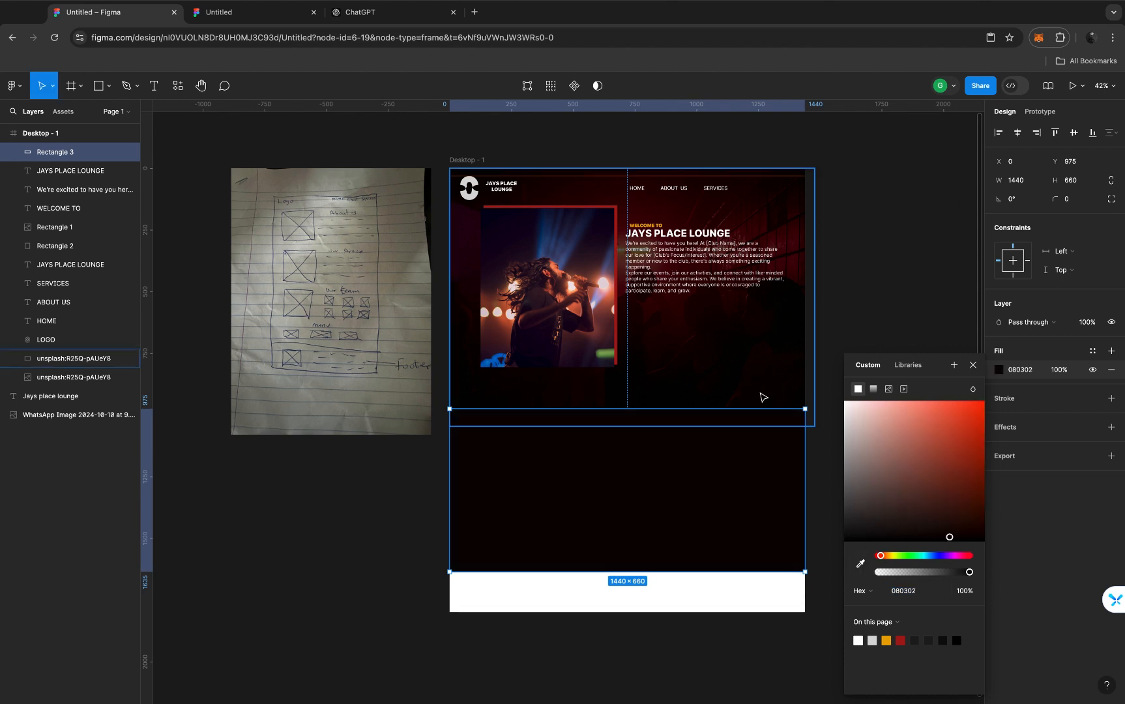
left_click(973, 366)
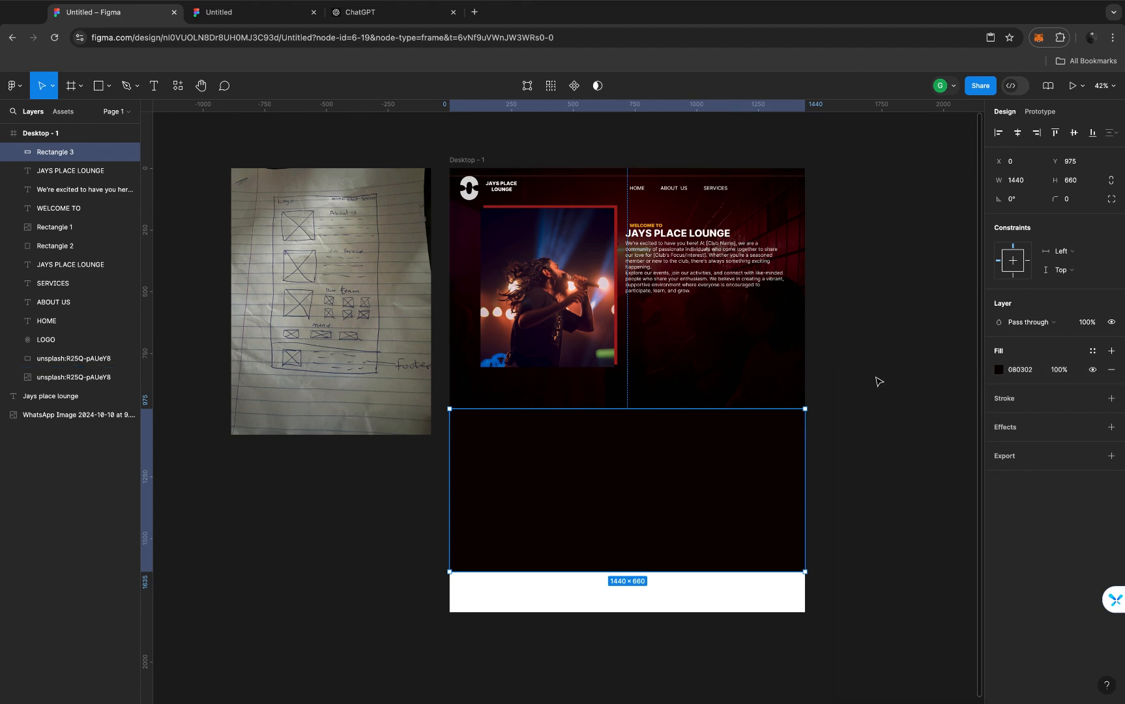
left_click(873, 382)
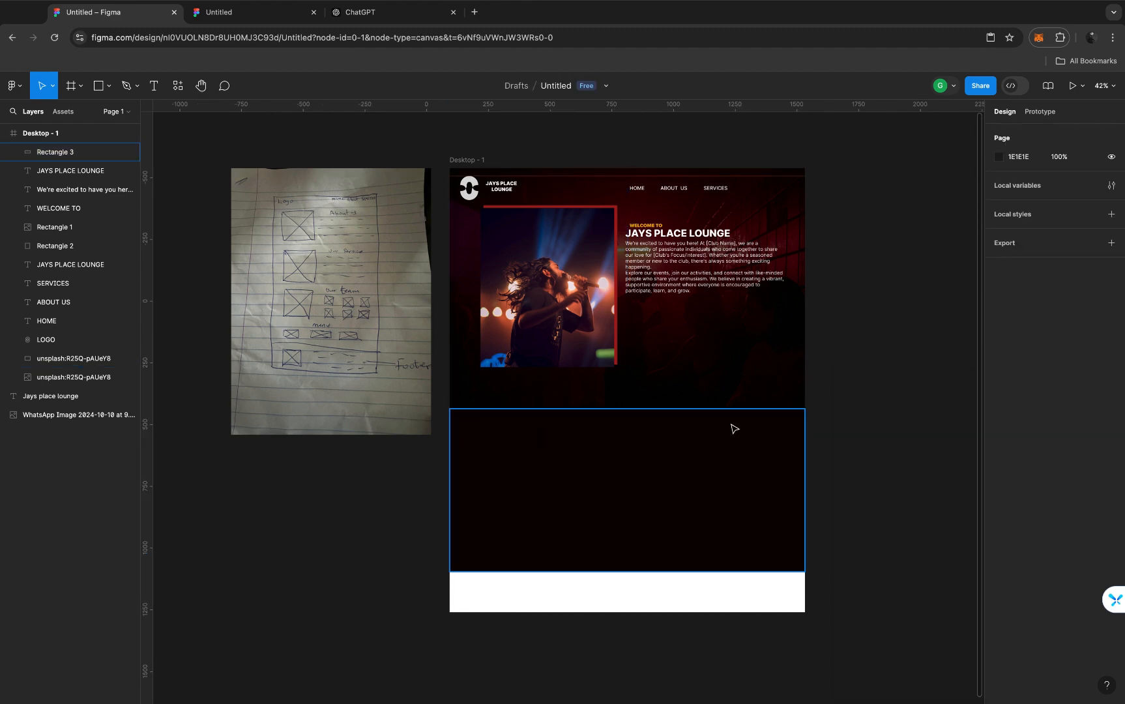
Examine how the dark rectangle blends with the hero's lower edge, both close up and across the whole frame
scroll(732, 427, "up", 5)
scroll(734, 428, "down", 3)
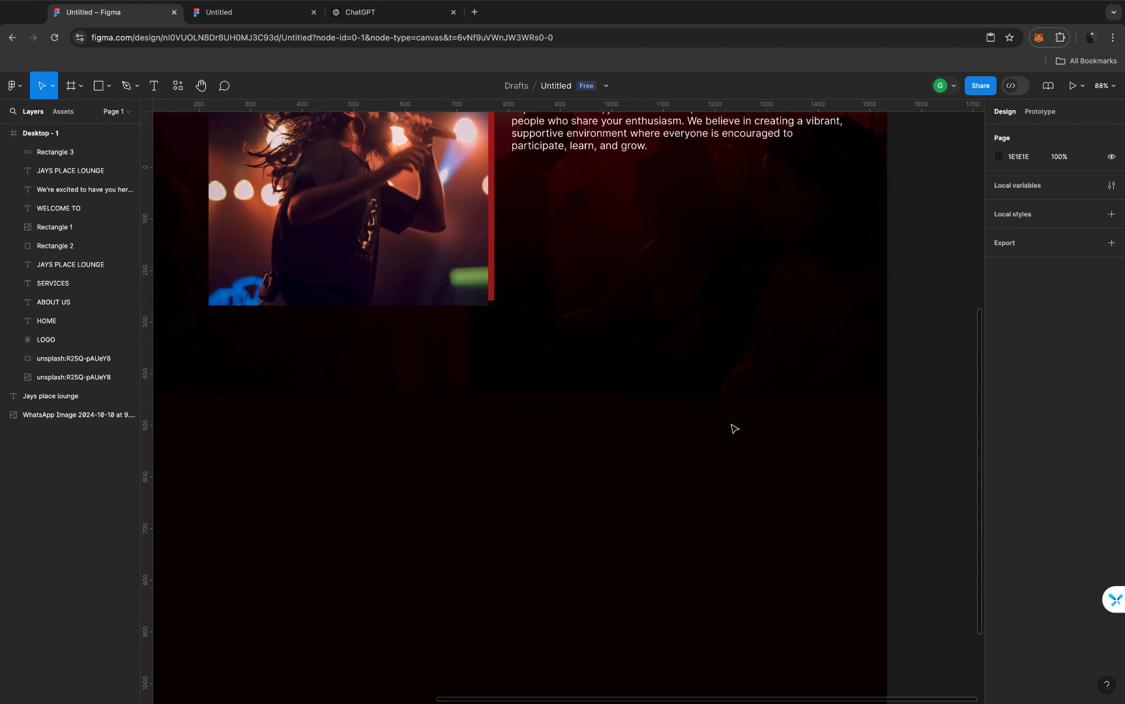
scroll(732, 428, "down", 3)
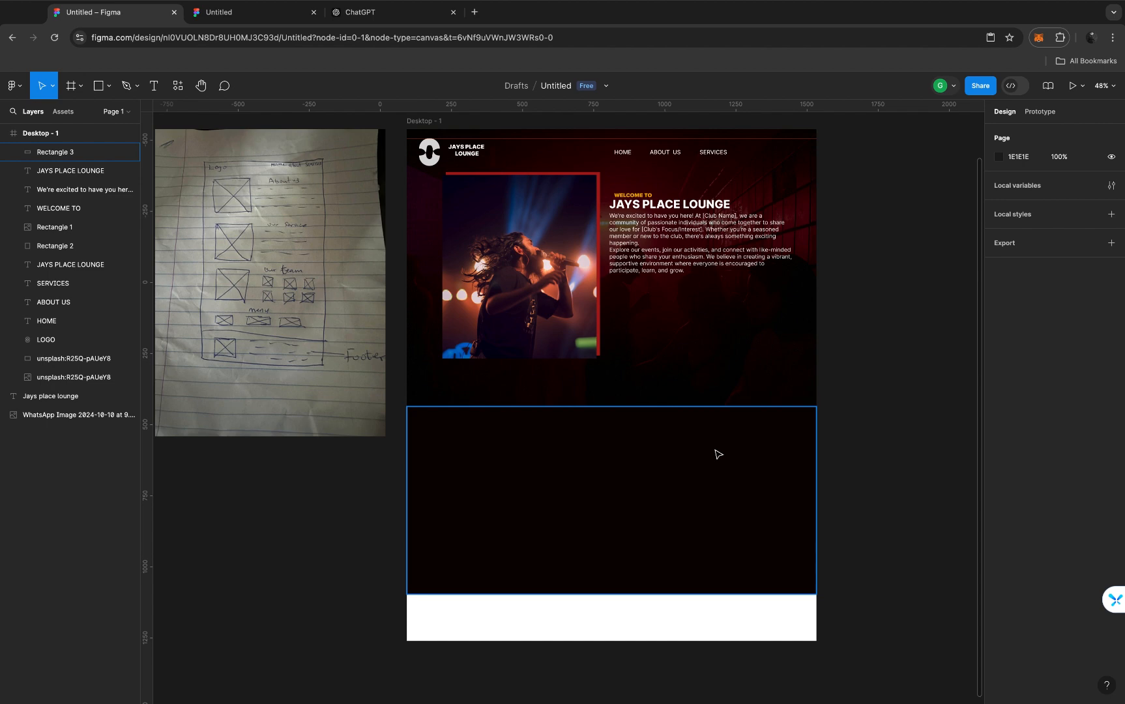
scroll(717, 453, "down", 3)
scroll(718, 454, "up", 5)
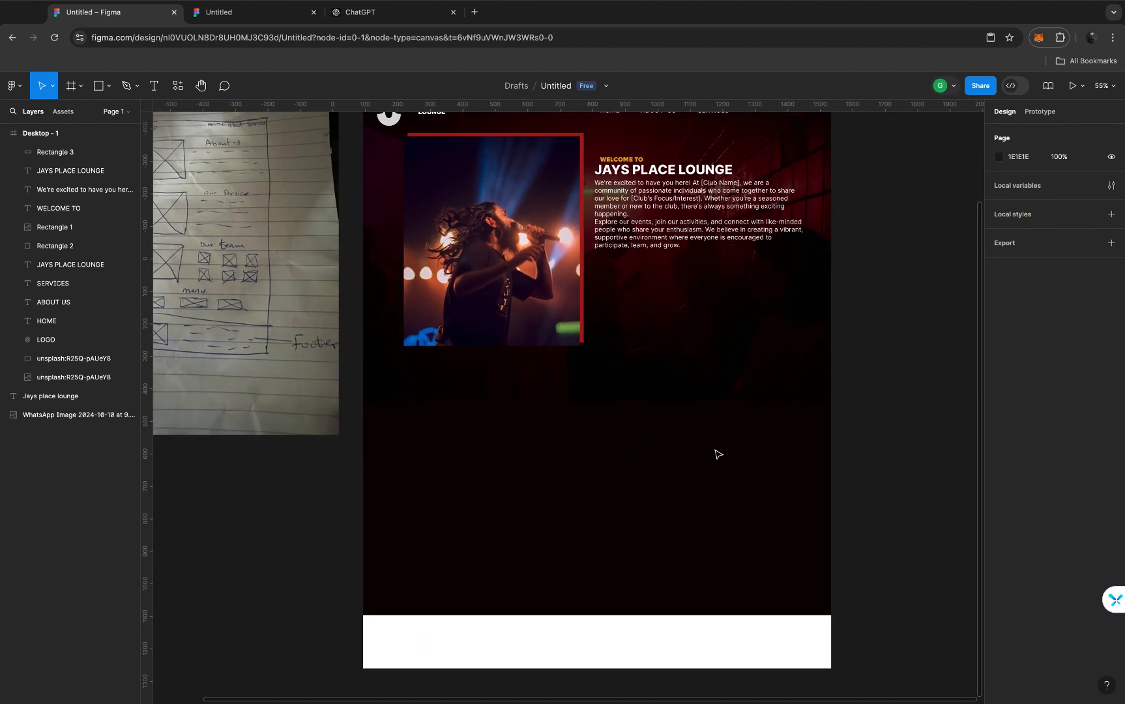
scroll(719, 451, "up", 4)
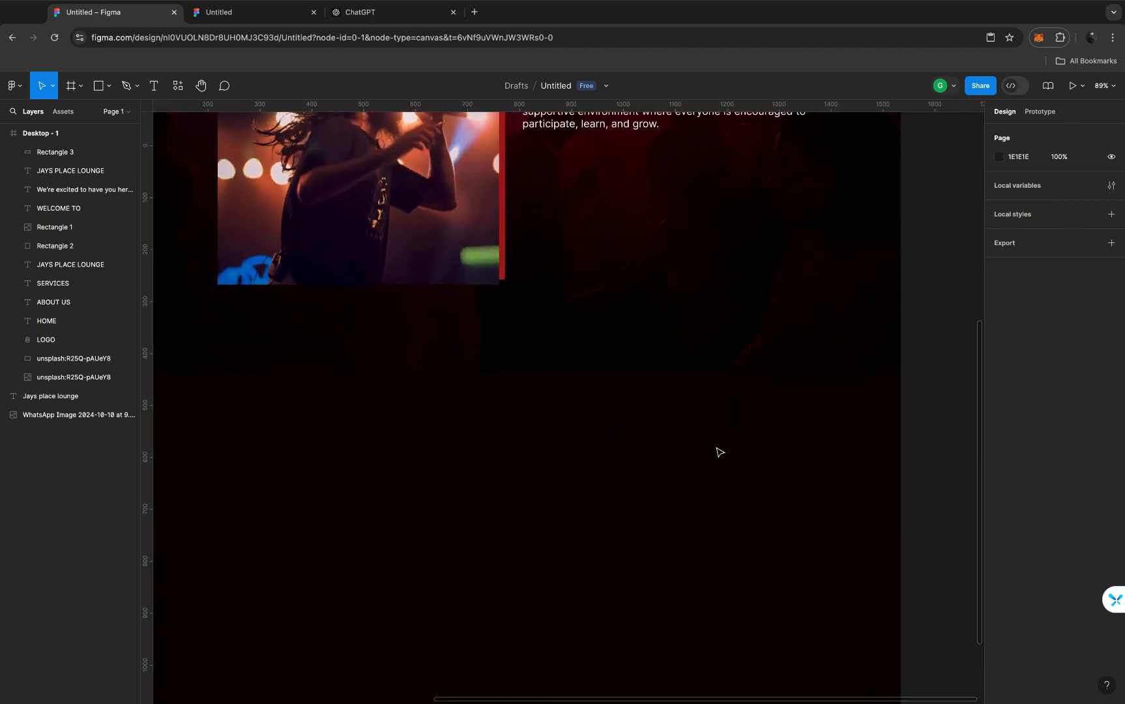
scroll(720, 451, "down", 5)
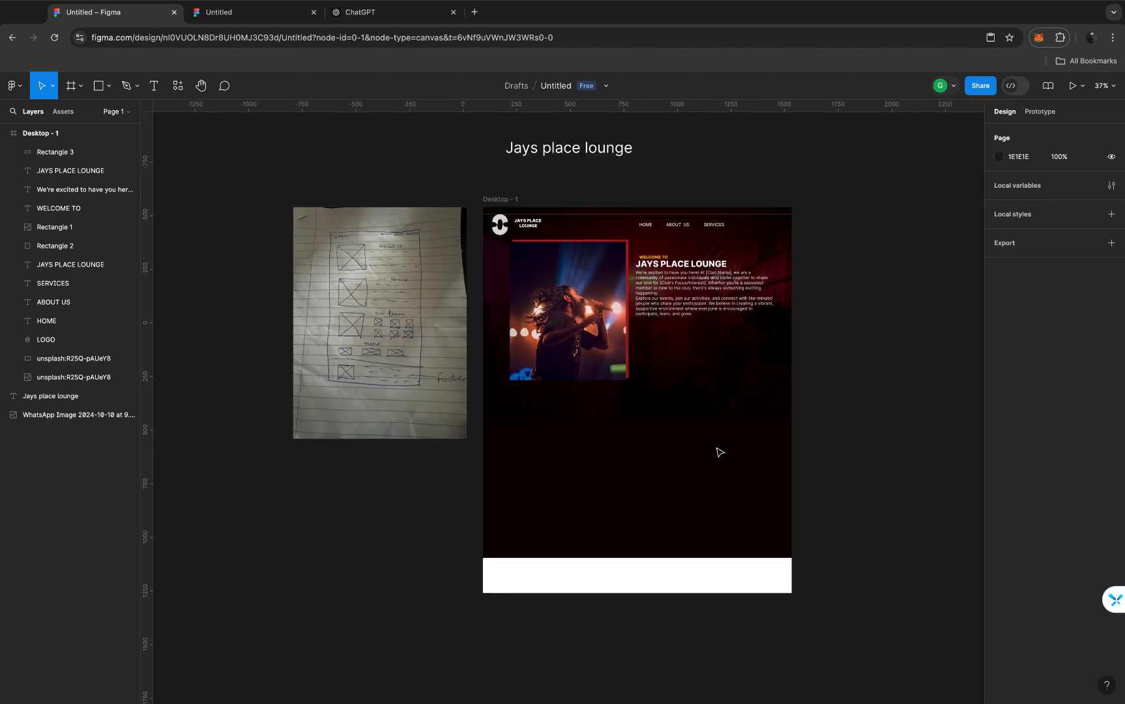
scroll(580, 350, "up", 2)
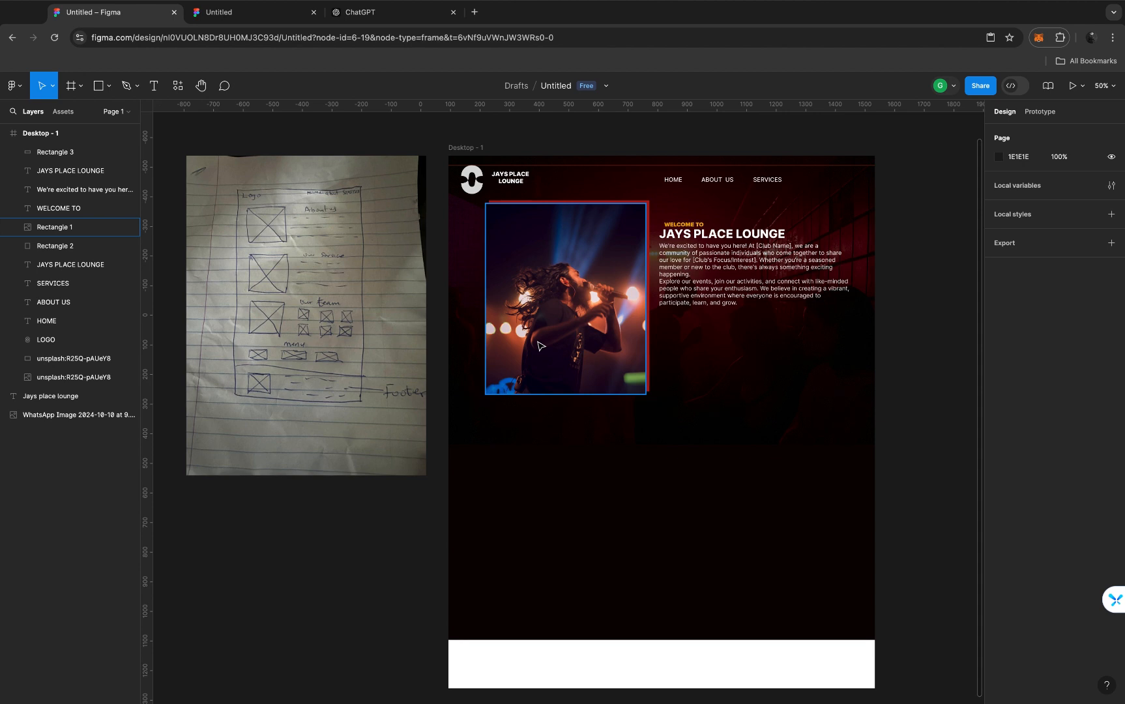
Duplicate the singer photo into the dark section at X 125, Y 982, and place the copy above the dark rectangle in the layer order
left_click(540, 346)
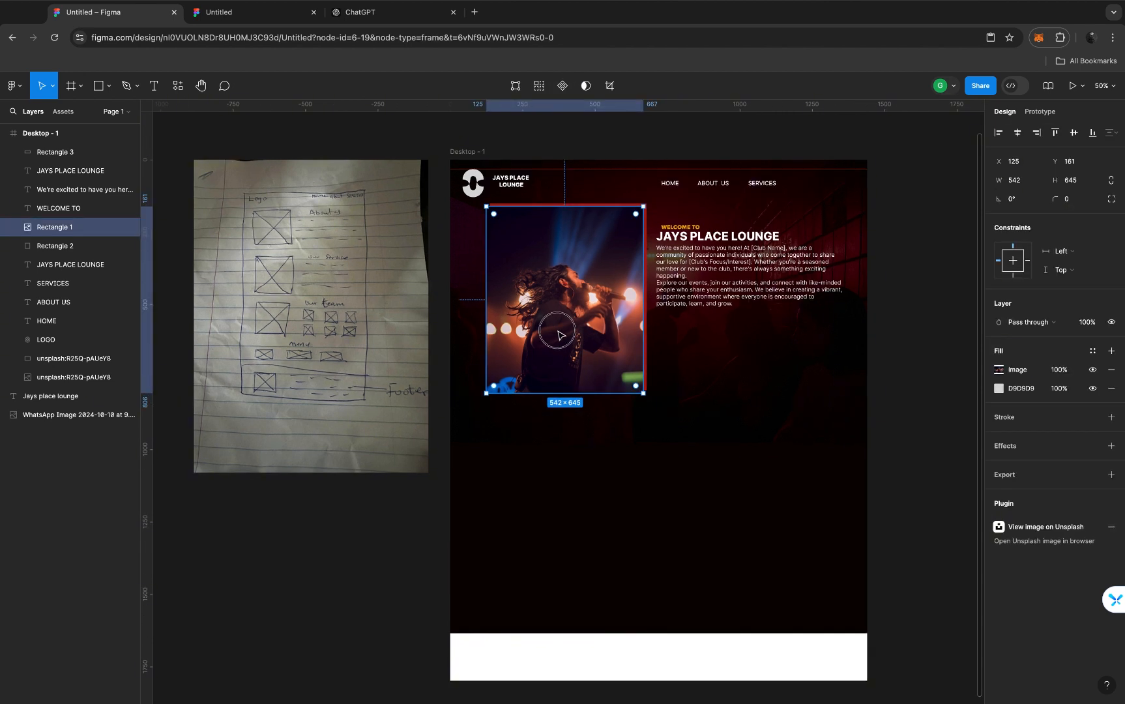
scroll(544, 456, "down", 3)
left_click_drag(541, 463, 561, 518)
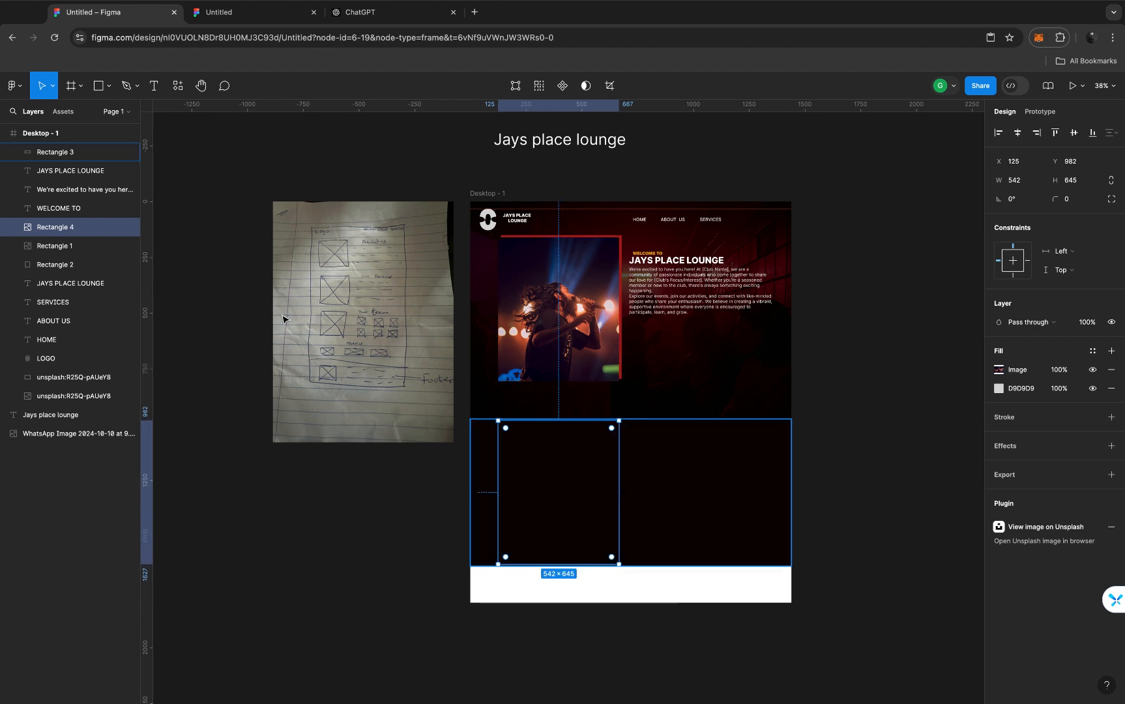
left_click(60, 228)
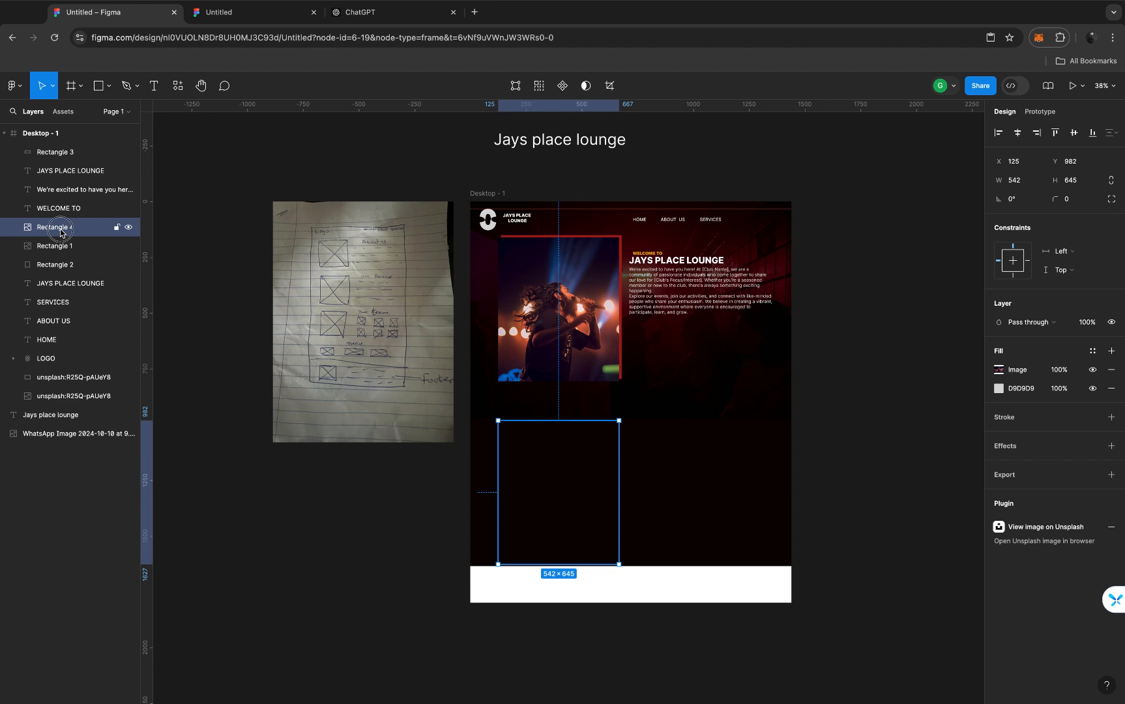
left_click_drag(60, 233, 59, 152)
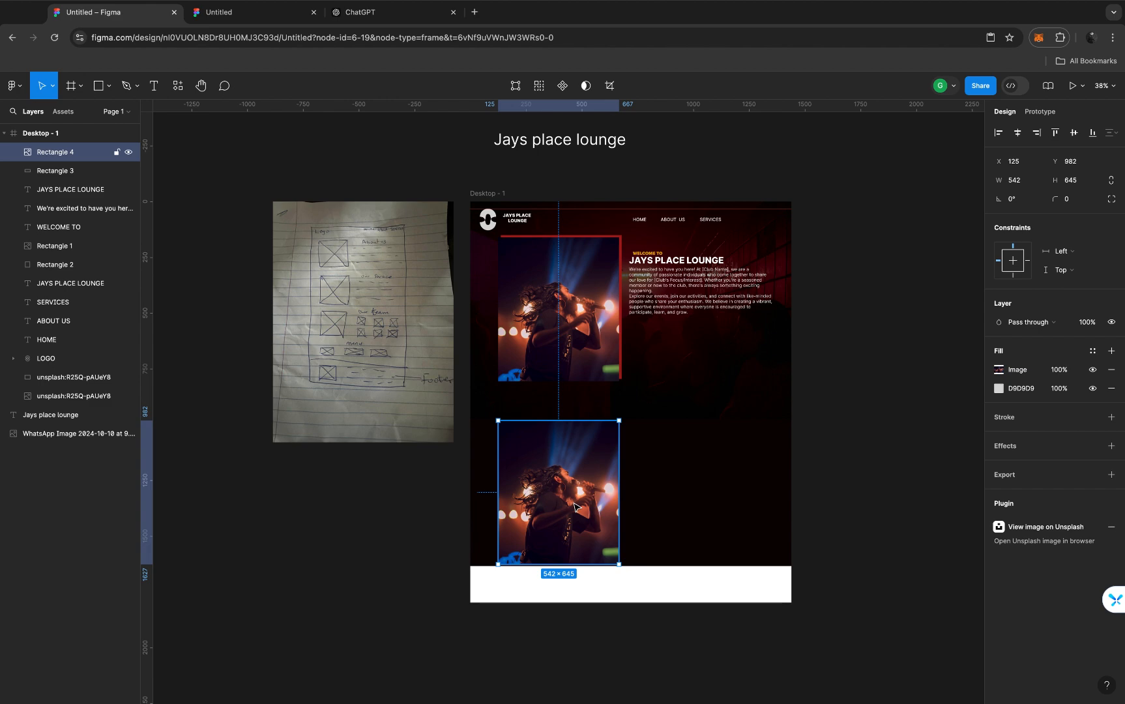
Run the Unsplash plugin on the copied photo and search its images for "BAR"
scroll(573, 506, "up", 5)
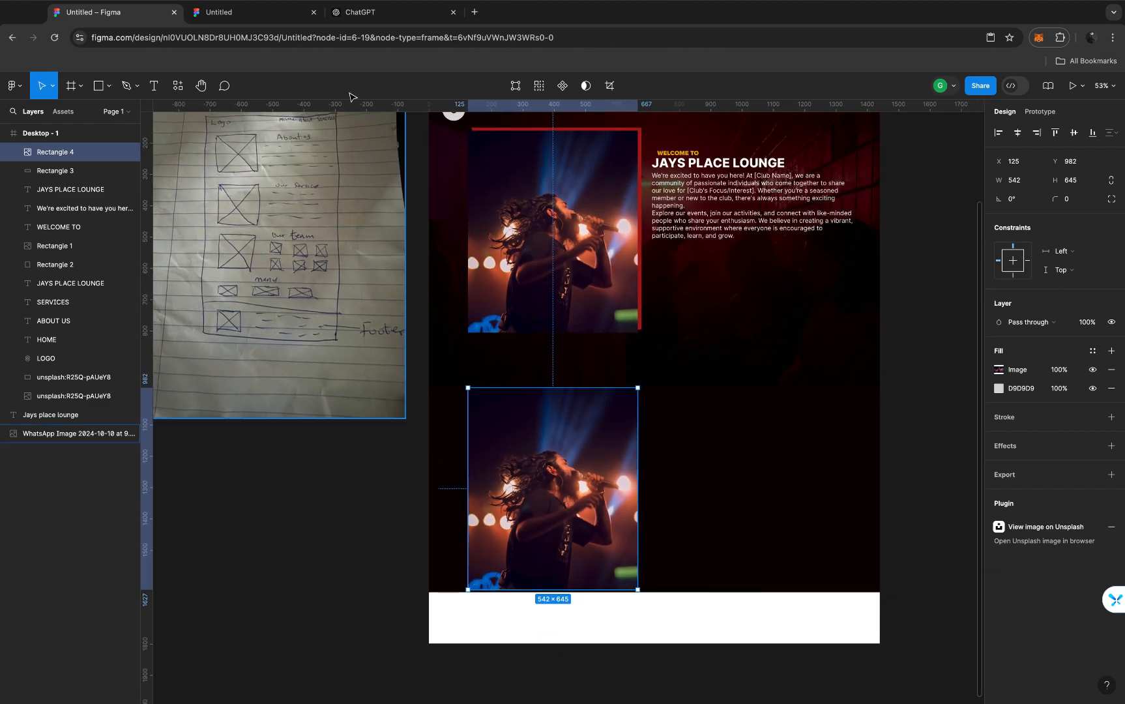
left_click(176, 90)
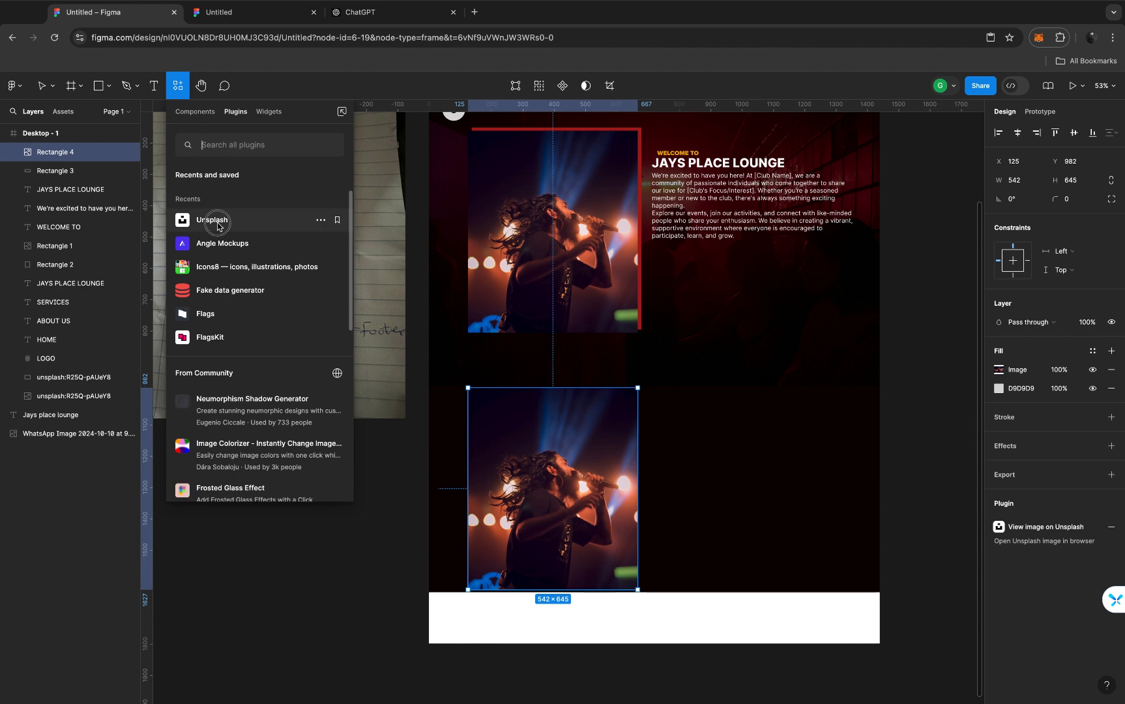
left_click(217, 222)
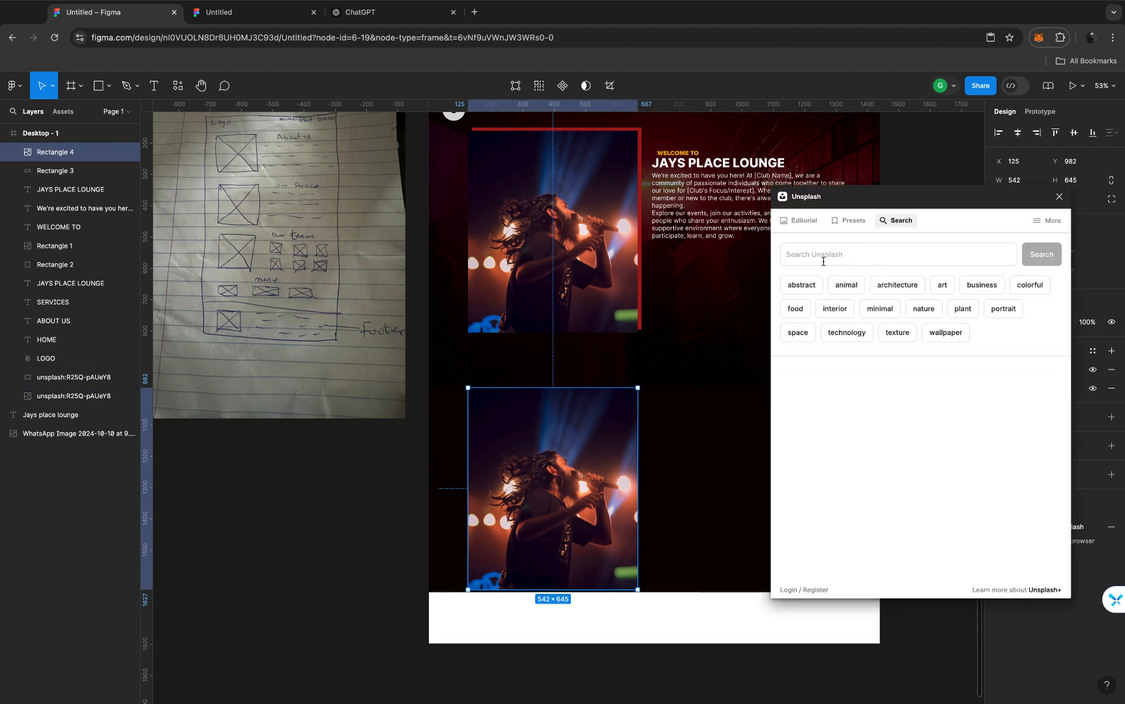
left_click(820, 256)
type("BAR")
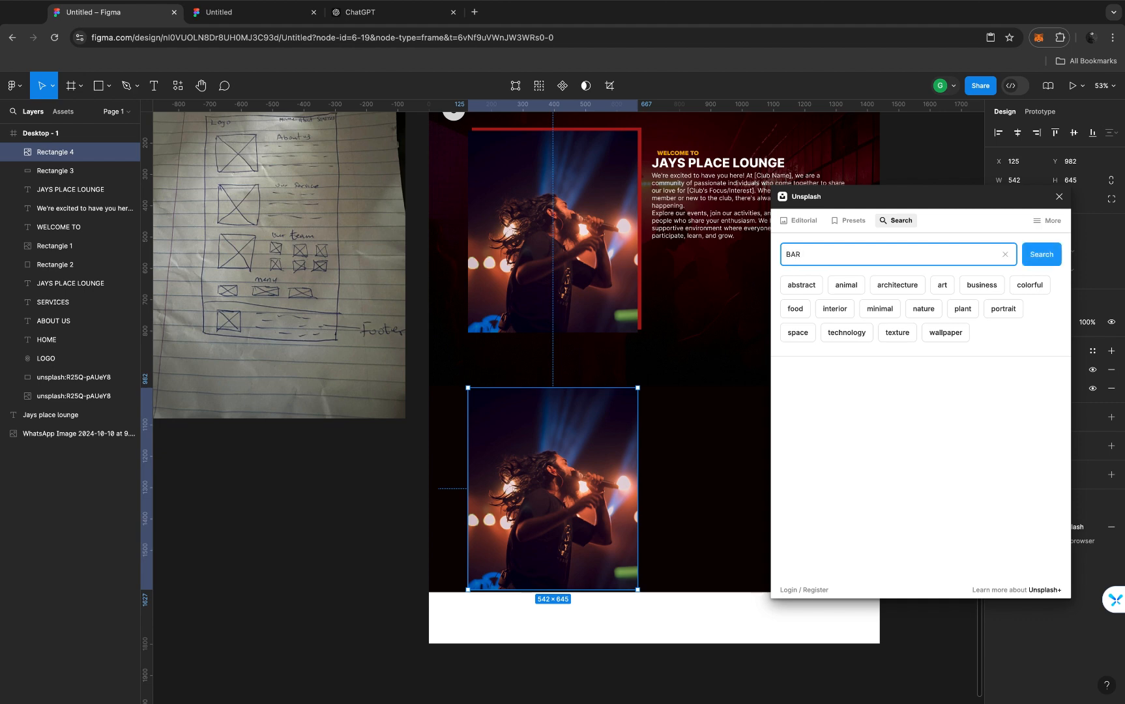
key("Return")
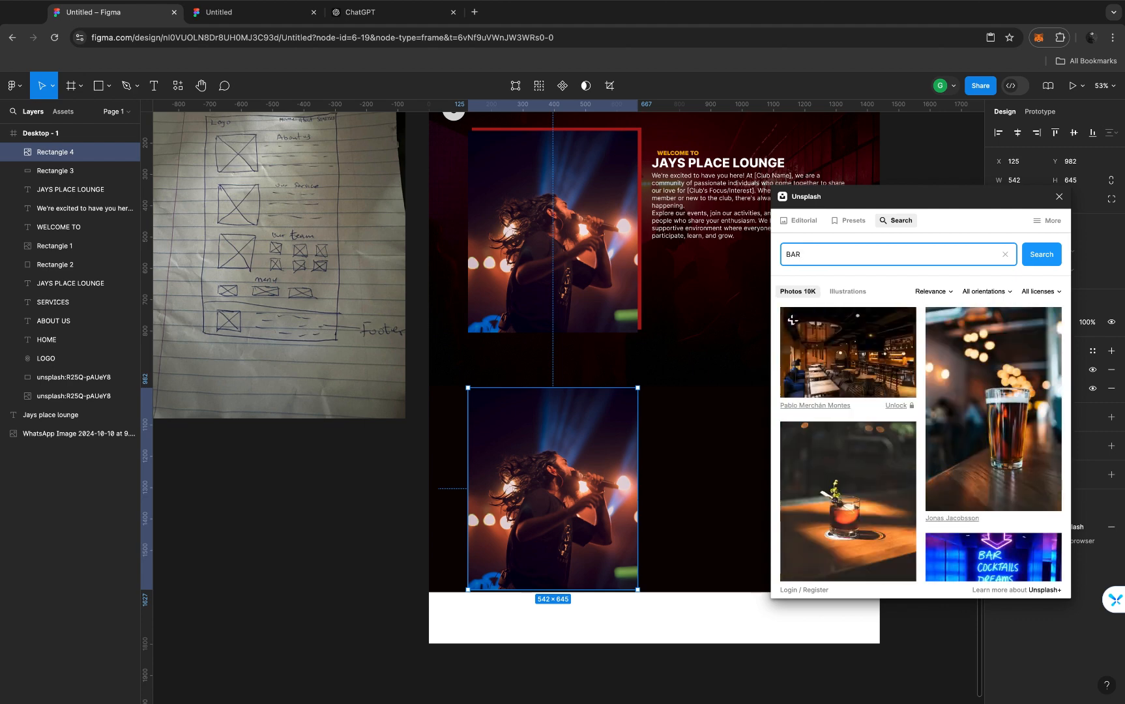
Fill the copied photo rectangle with the blue neon "Bar Cocktails Dreams Disco Party" sign image and close the plugin
scroll(867, 395, "down", 3)
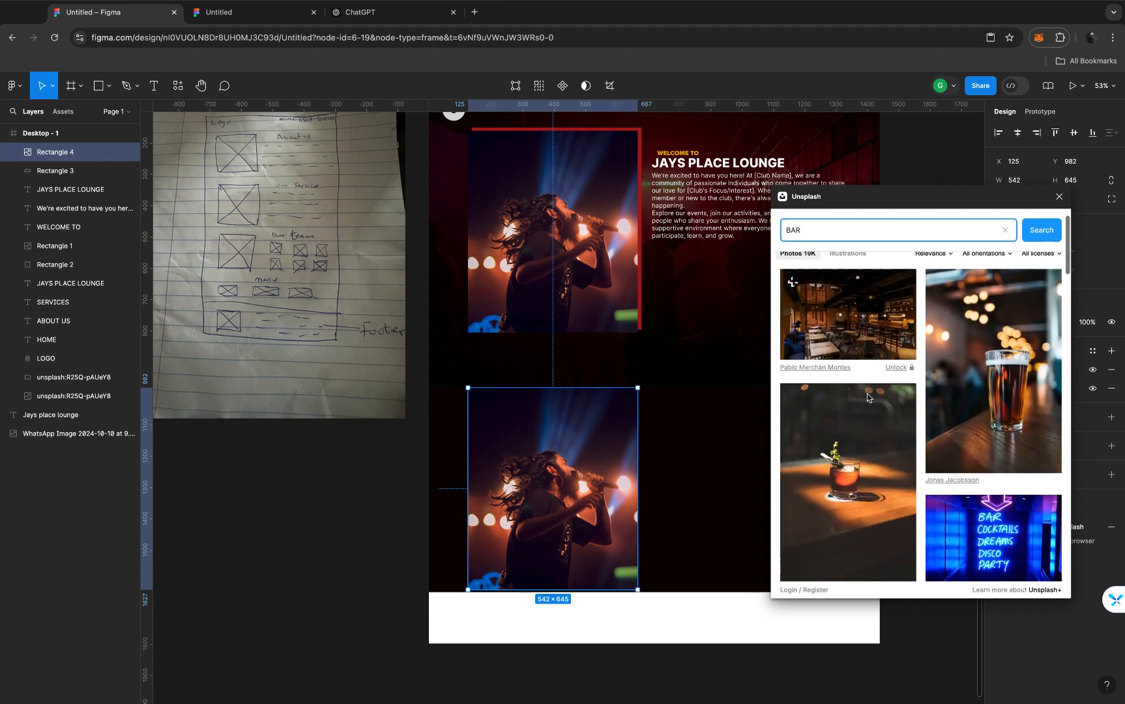
scroll(867, 393, "down", 2)
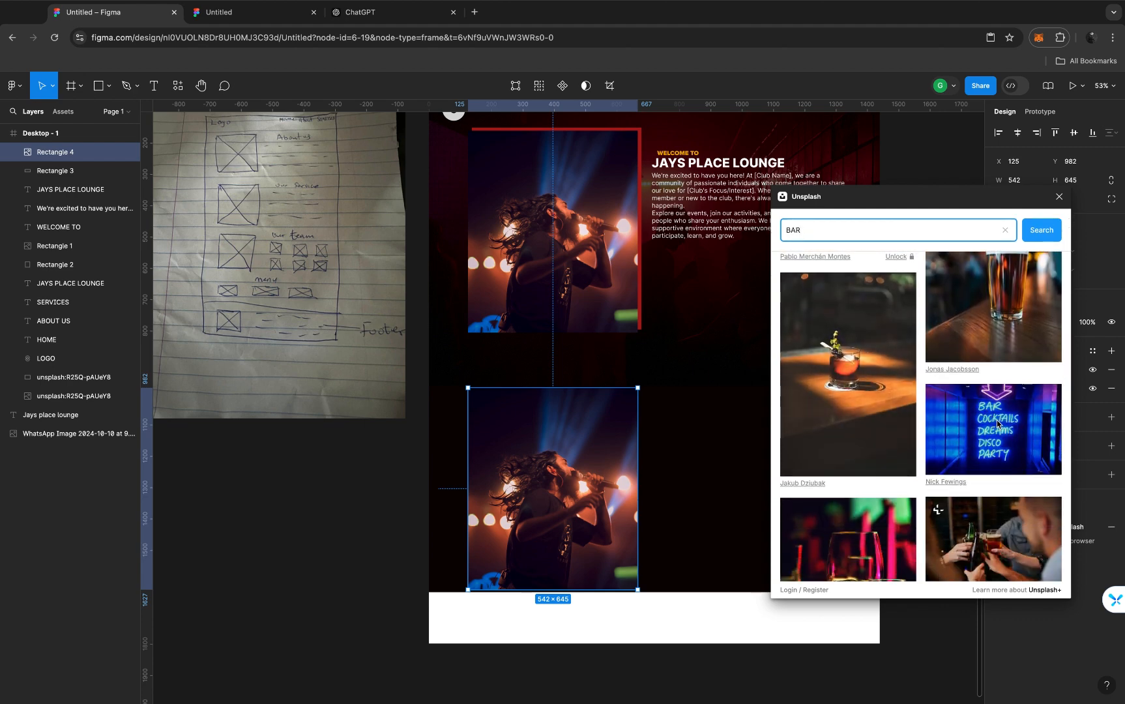
scroll(999, 394, "down", 1)
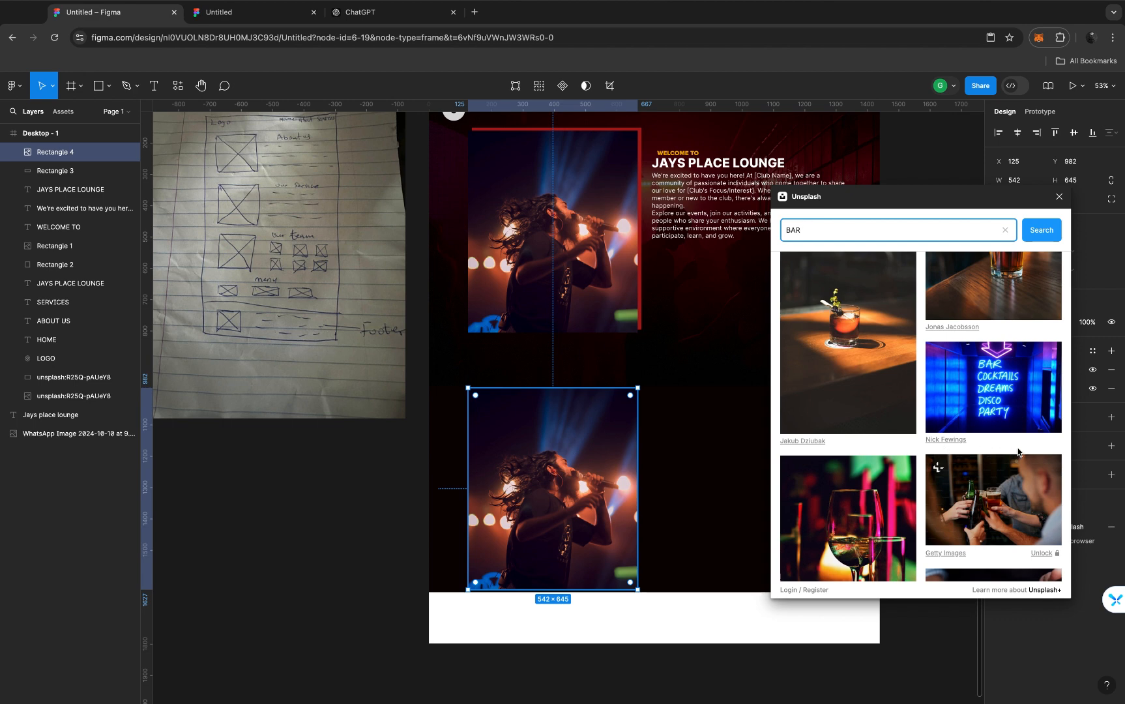
left_click(984, 409)
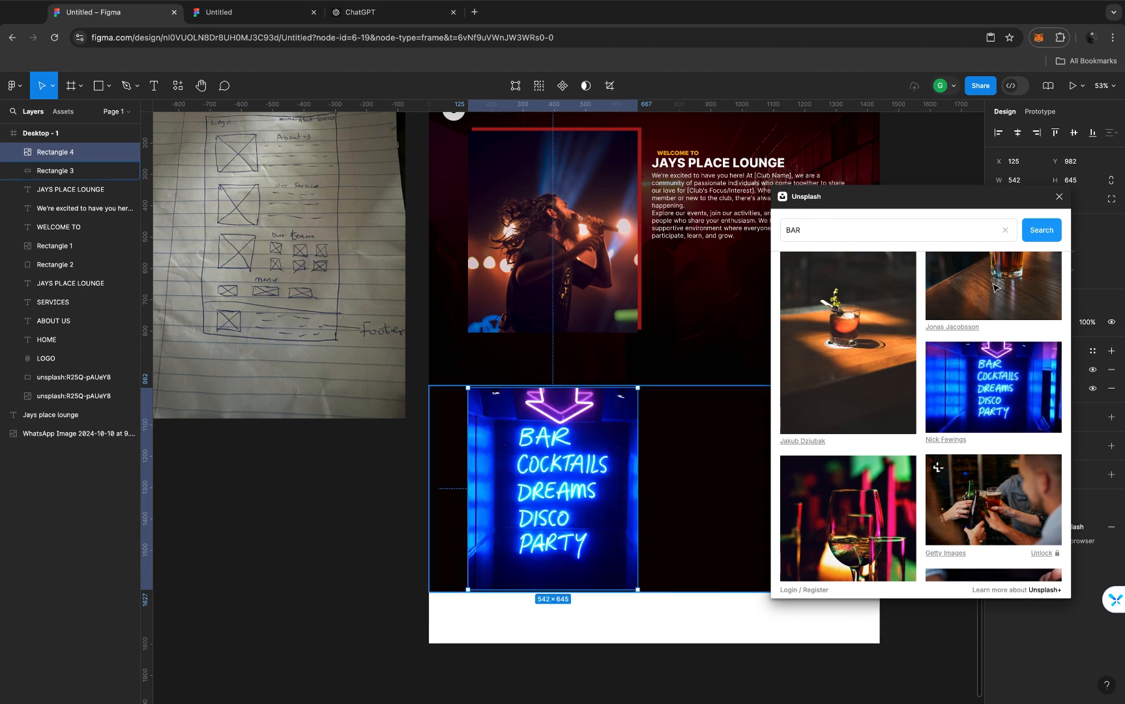
left_click(1059, 197)
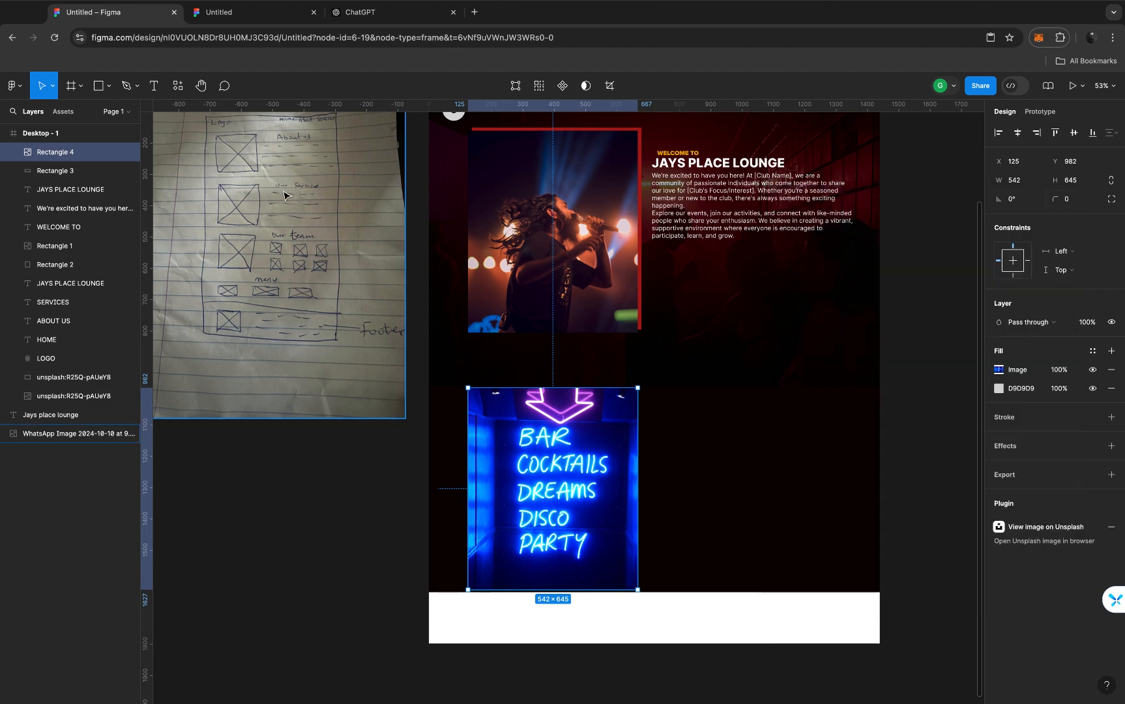
Switch to ChatGPT and submit the prompt "LIST SERVICES FOR A CLUB AND LOUNGE"
left_click(365, 15)
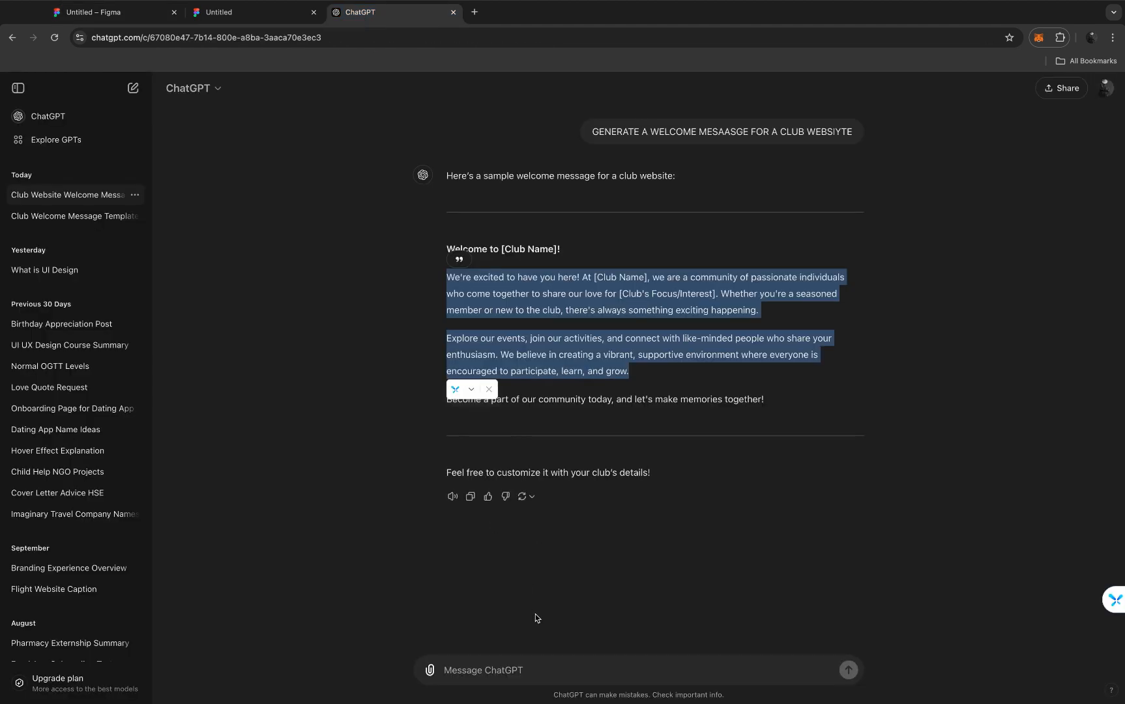
left_click(517, 666)
type("LIST SERV")
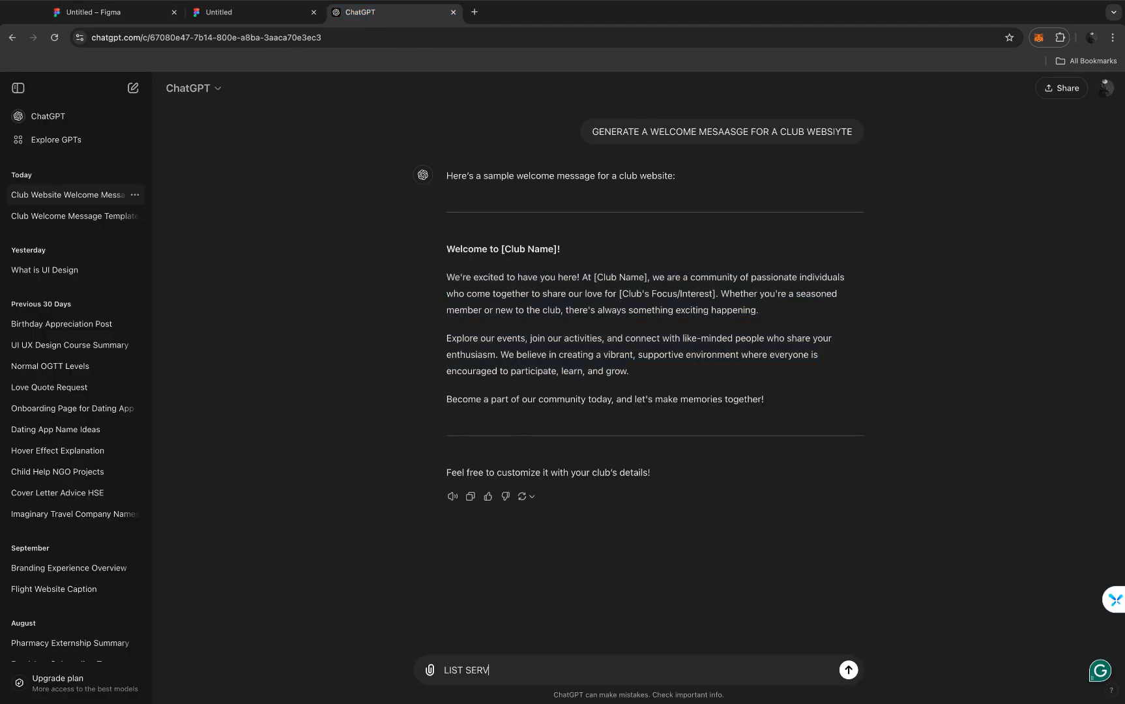
type("ICES FOR A CLUB AND LOUNGE")
key("Return")
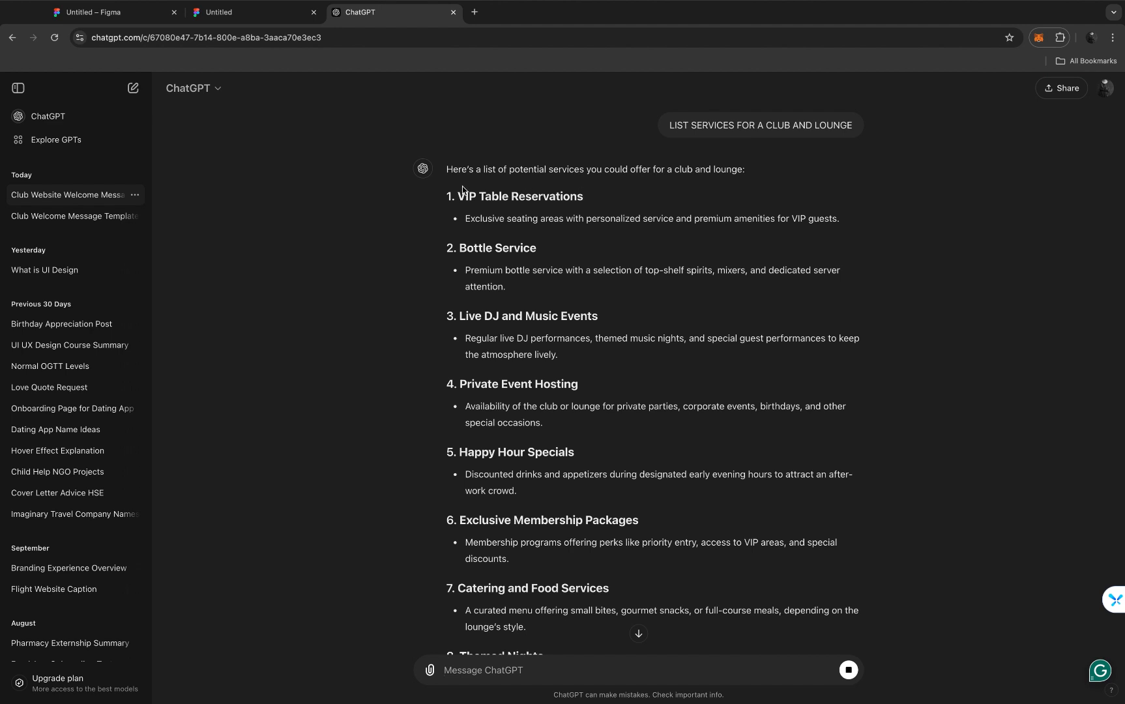
Copy the generated services list in ChatGPT, from VIP Table Reservations through Social Media and Online Promotions
left_click_drag(459, 194, 676, 629)
scroll(677, 629, "down", 5)
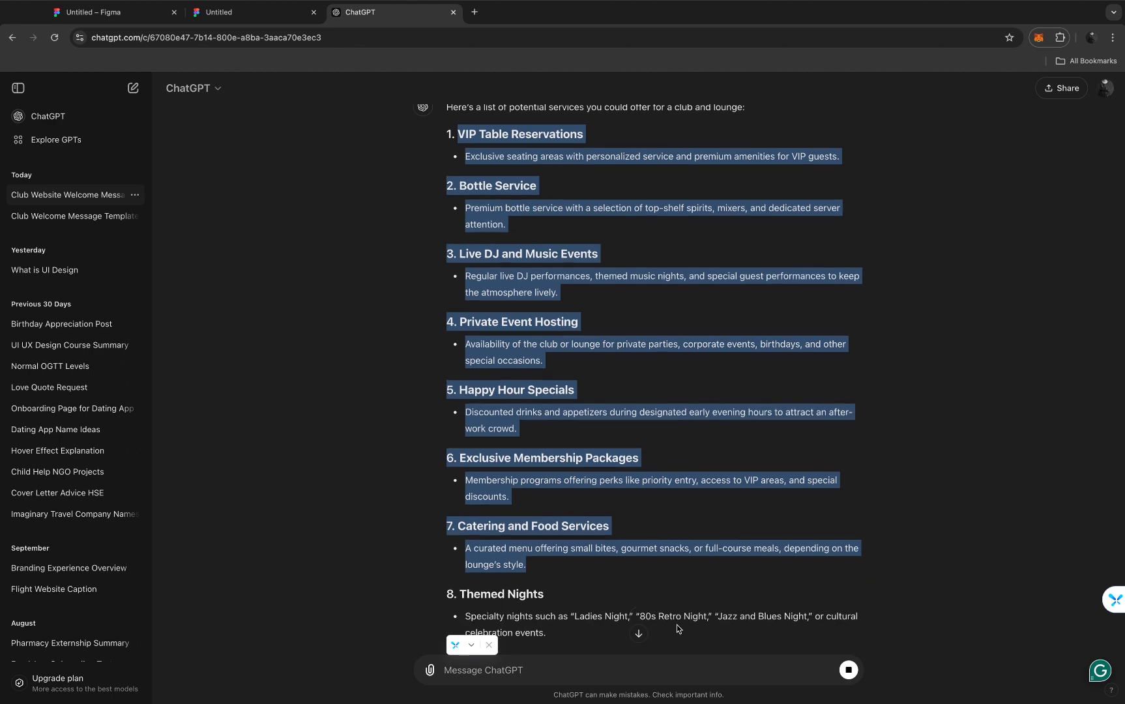
scroll(676, 628, "down", 3)
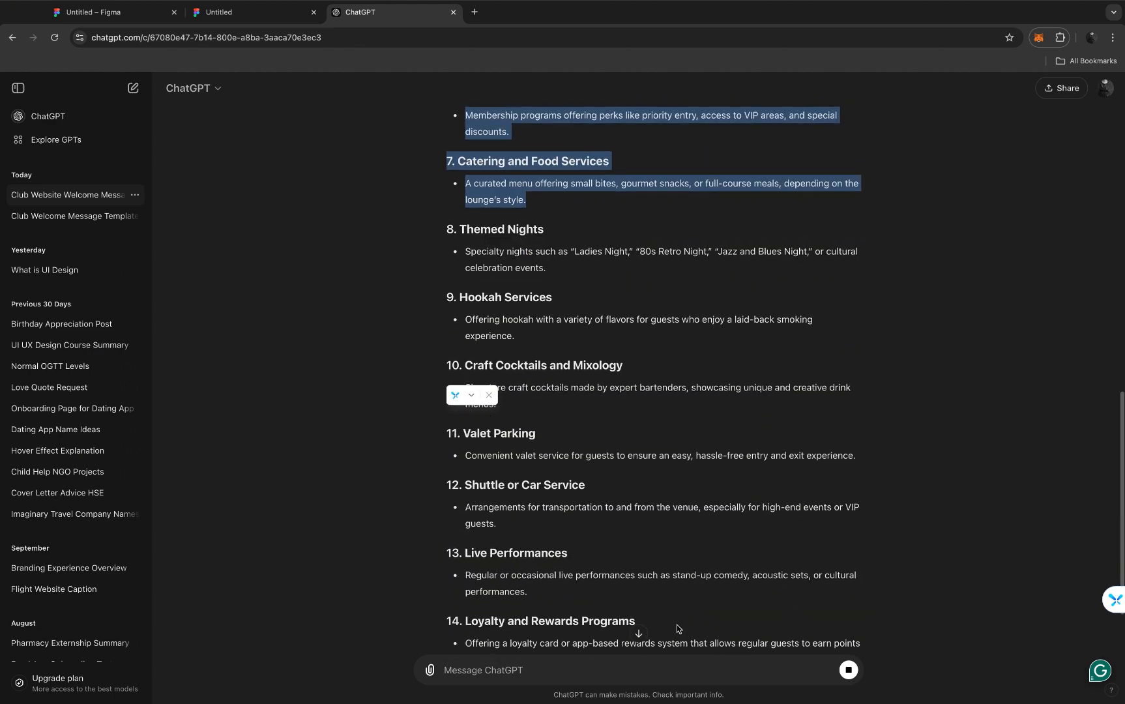
scroll(678, 629, "down", 1)
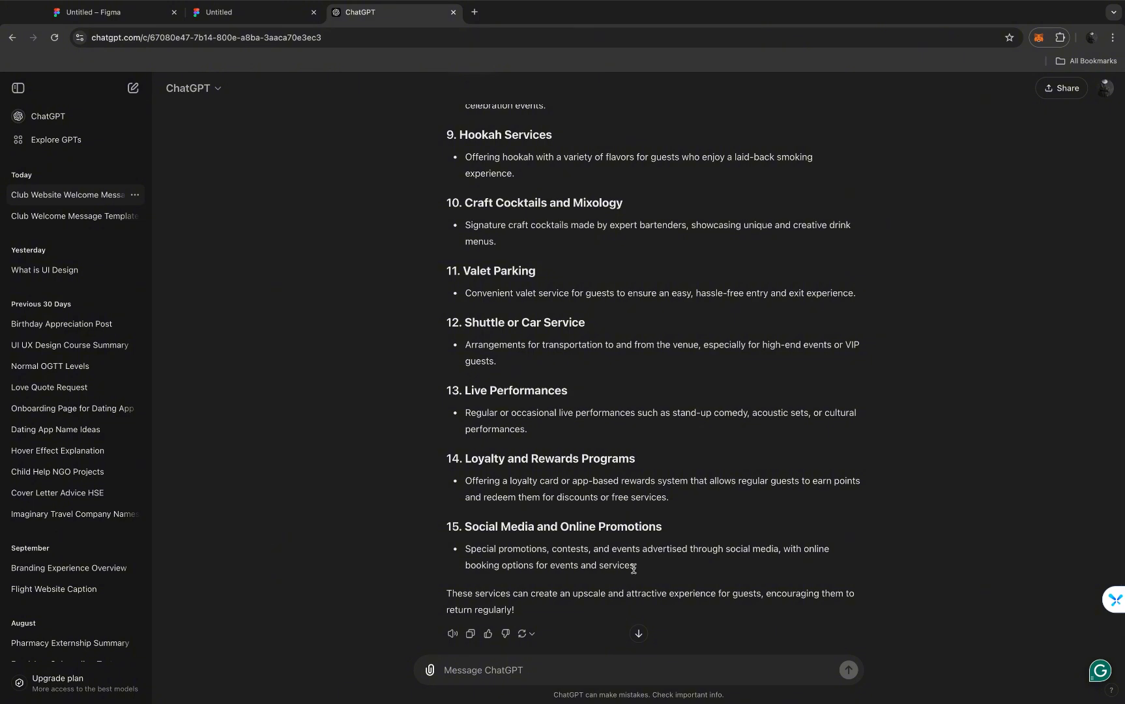
left_click_drag(638, 567, 449, 112)
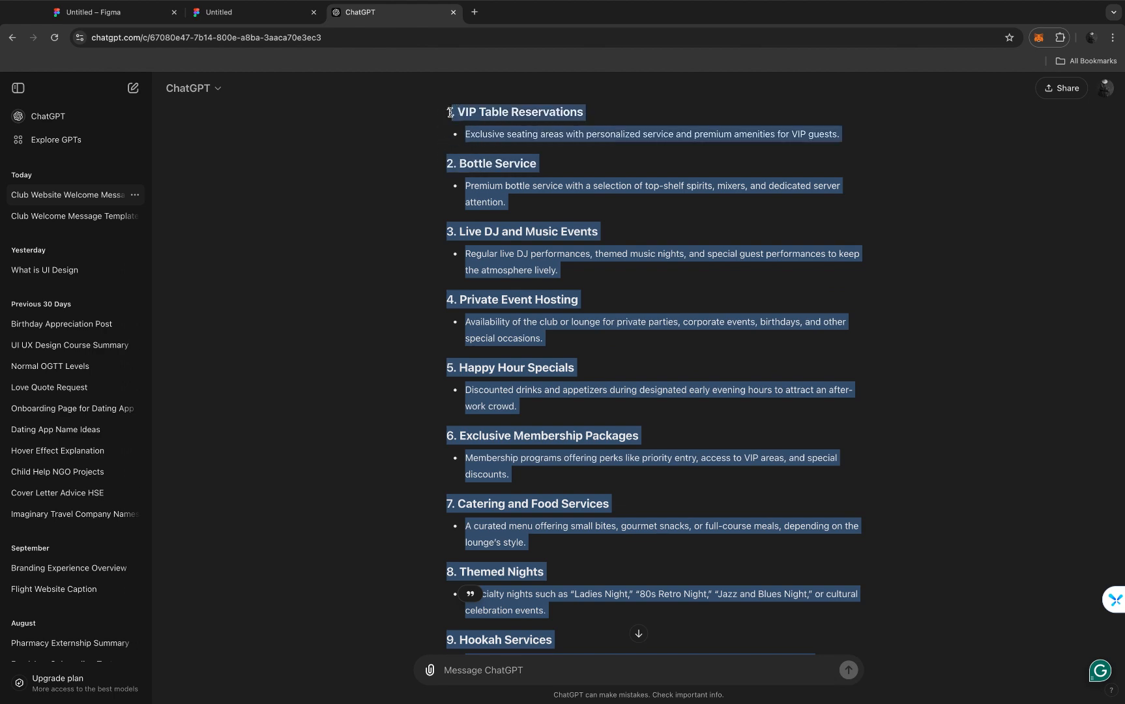
Switch to Figma, duplicate the welcome paragraph into the dark section at X 708, Y 1093, and bring the copy to the top of the layer order
left_click(138, 18)
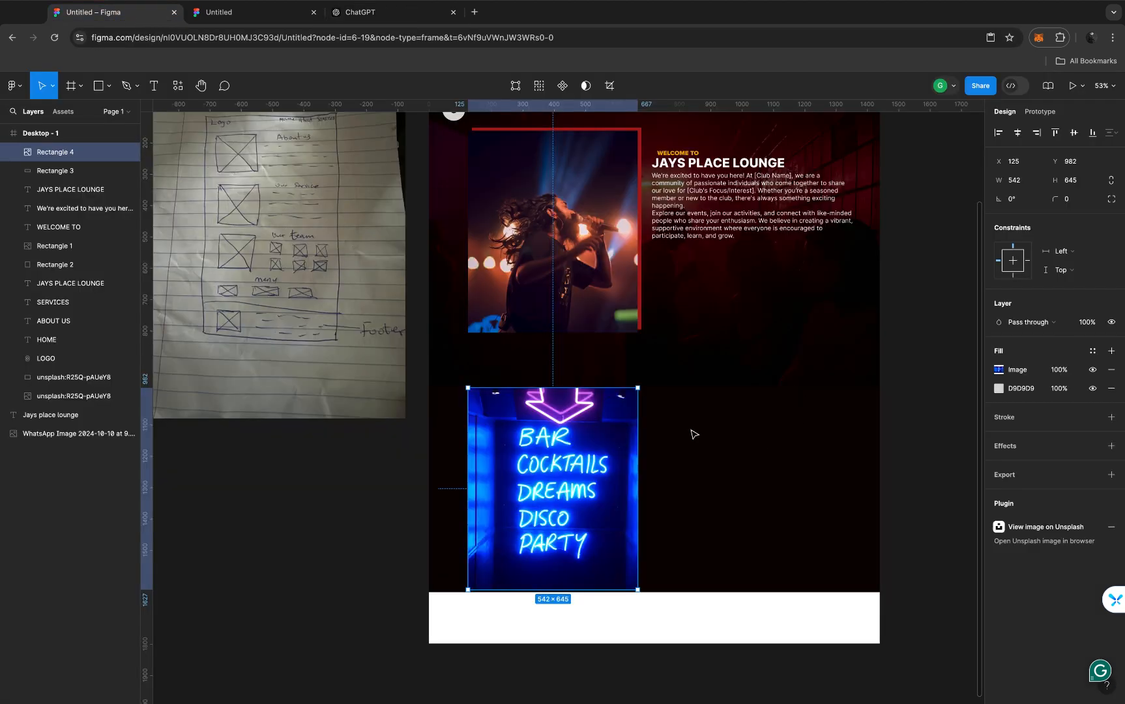
scroll(693, 431, "down", 2)
scroll(693, 430, "right", 2)
left_click(674, 408)
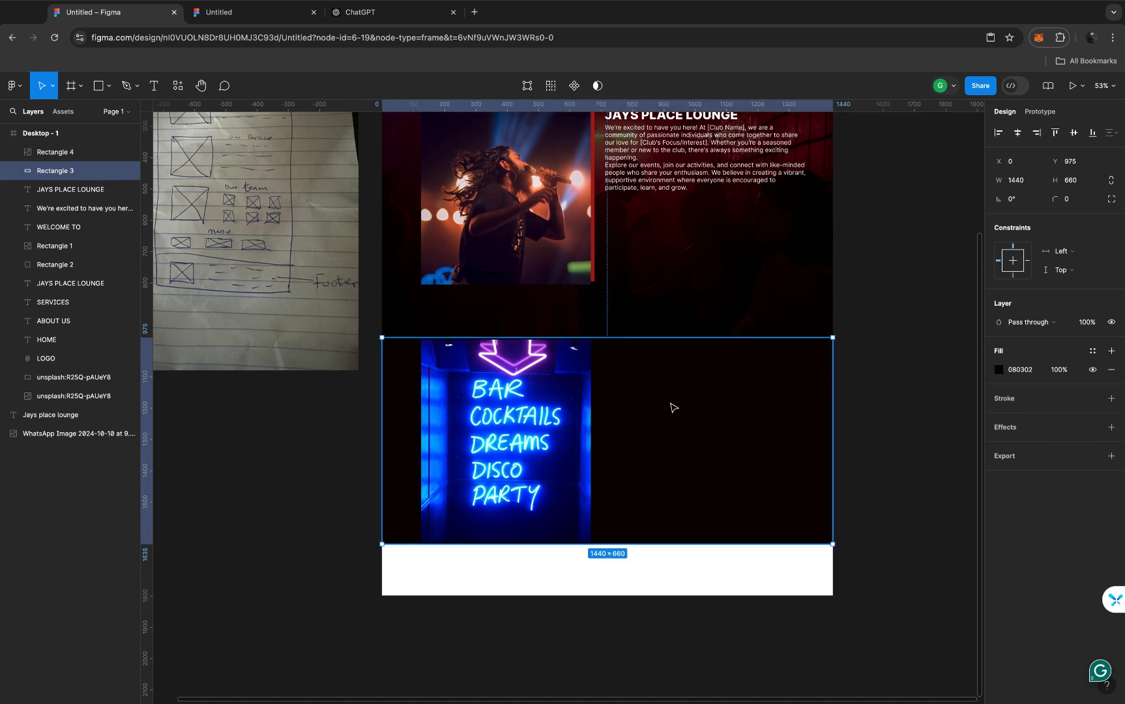
key("t")
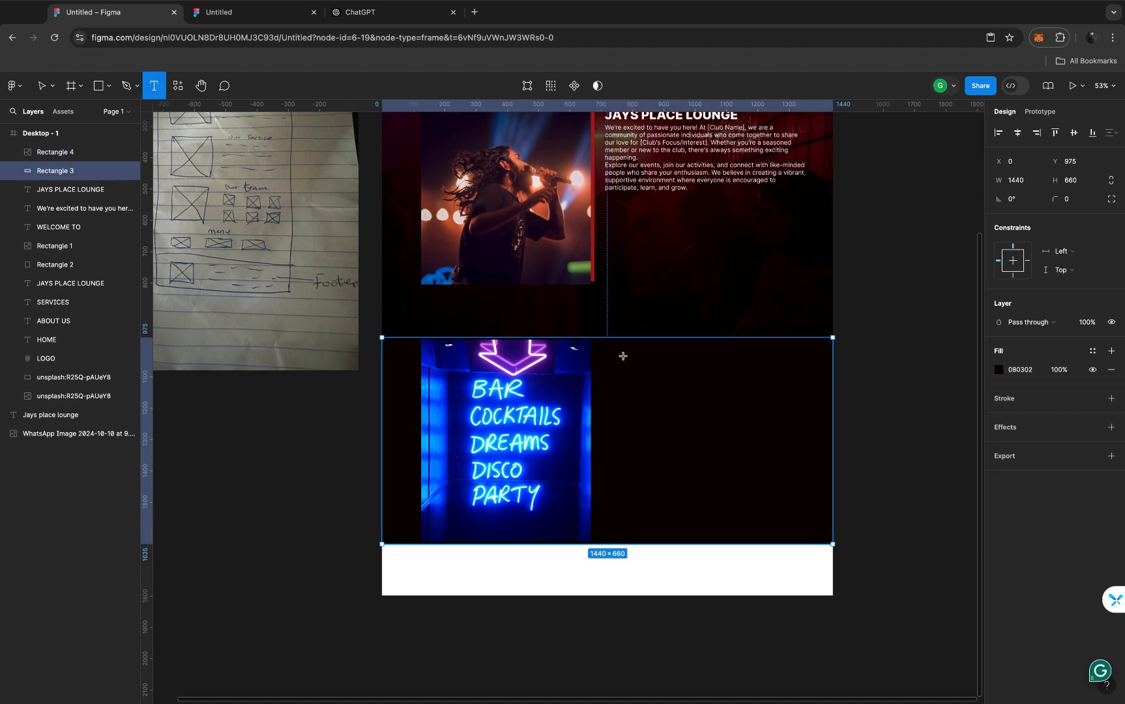
key("v")
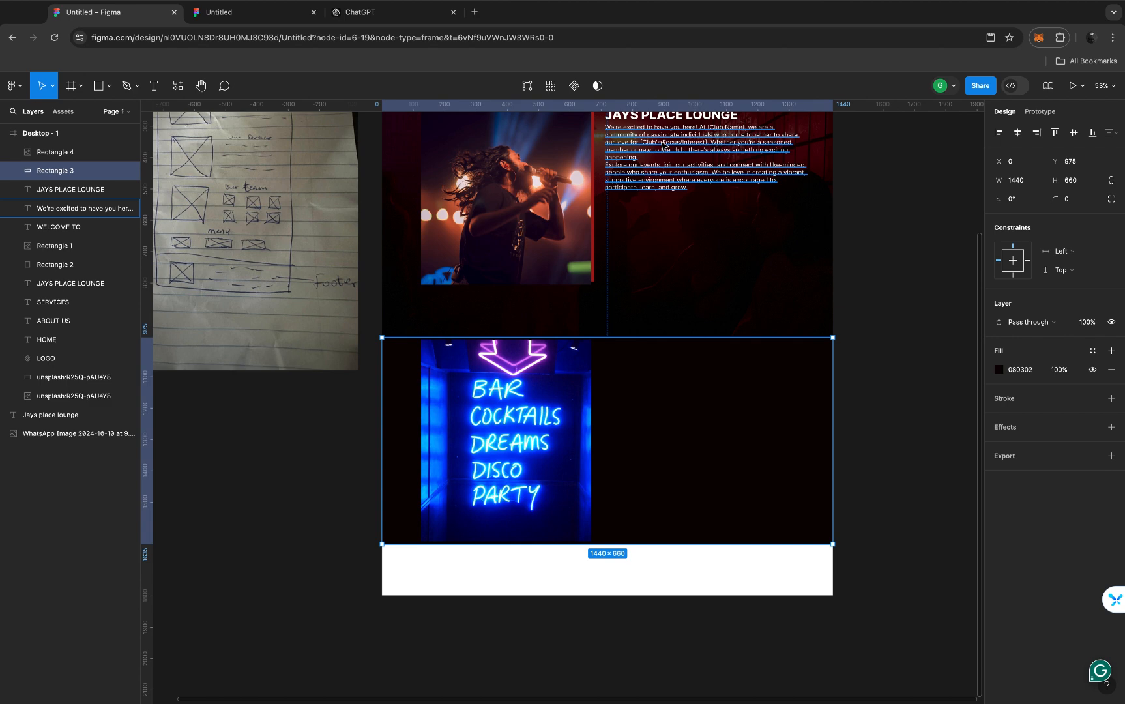
left_click_drag(663, 145, 646, 393)
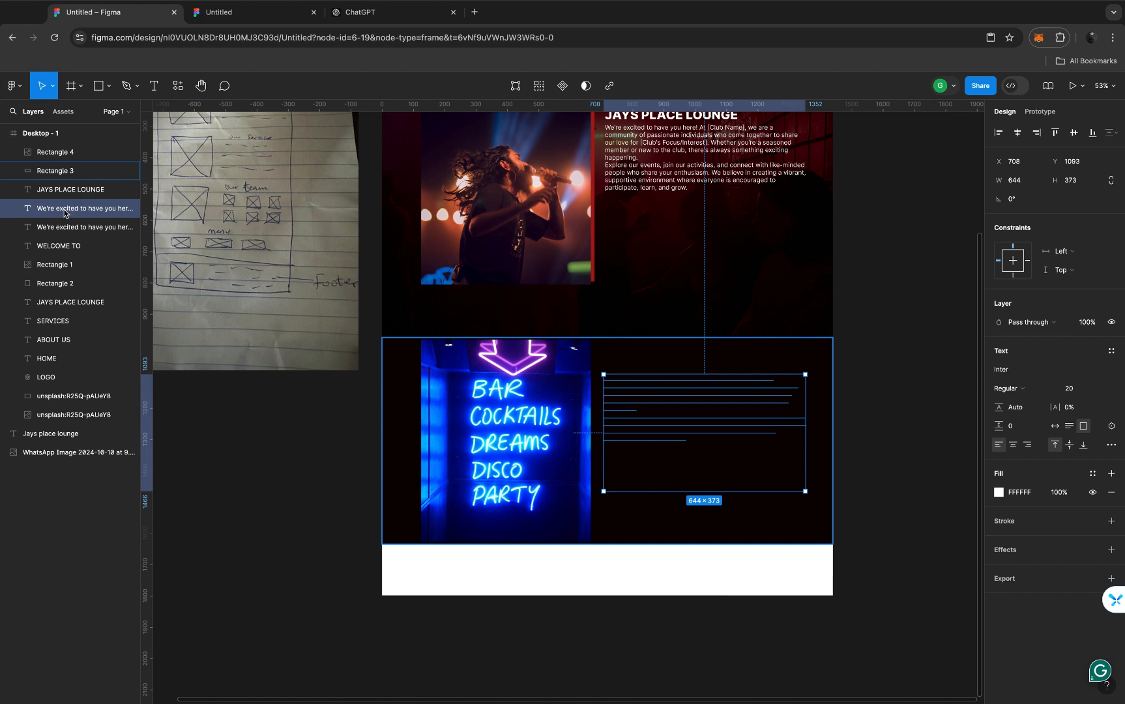
left_click_drag(63, 210, 62, 149)
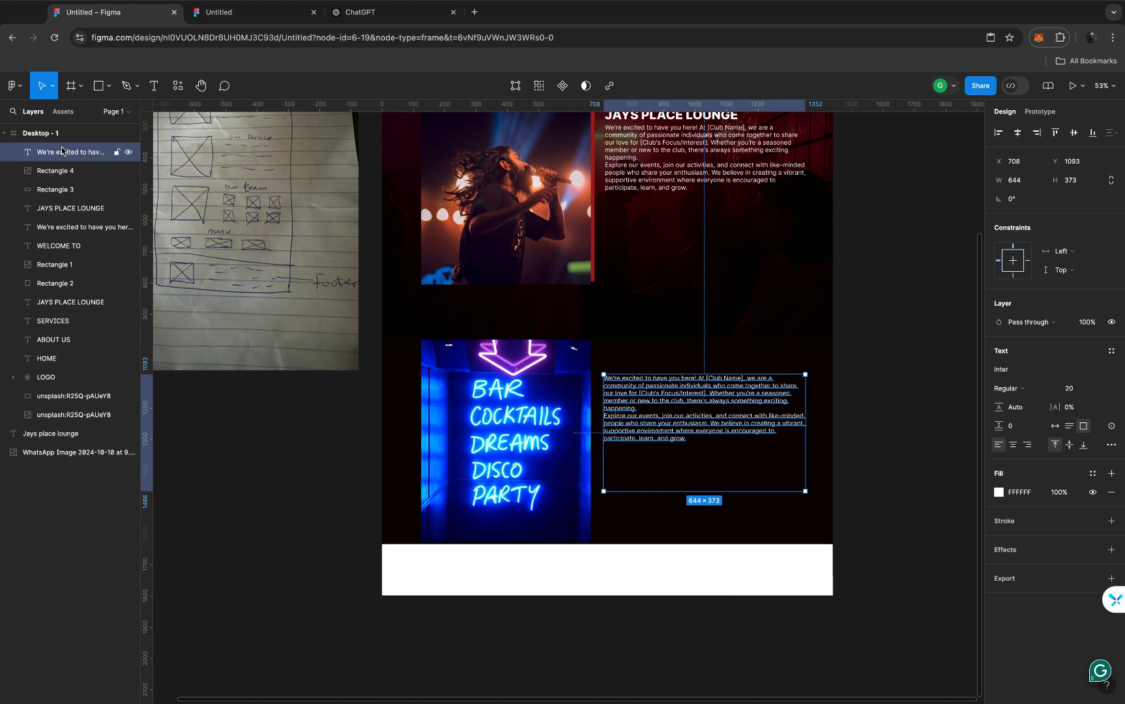
Replace all the text in the copied paragraph with the copied services list
double_click(636, 389)
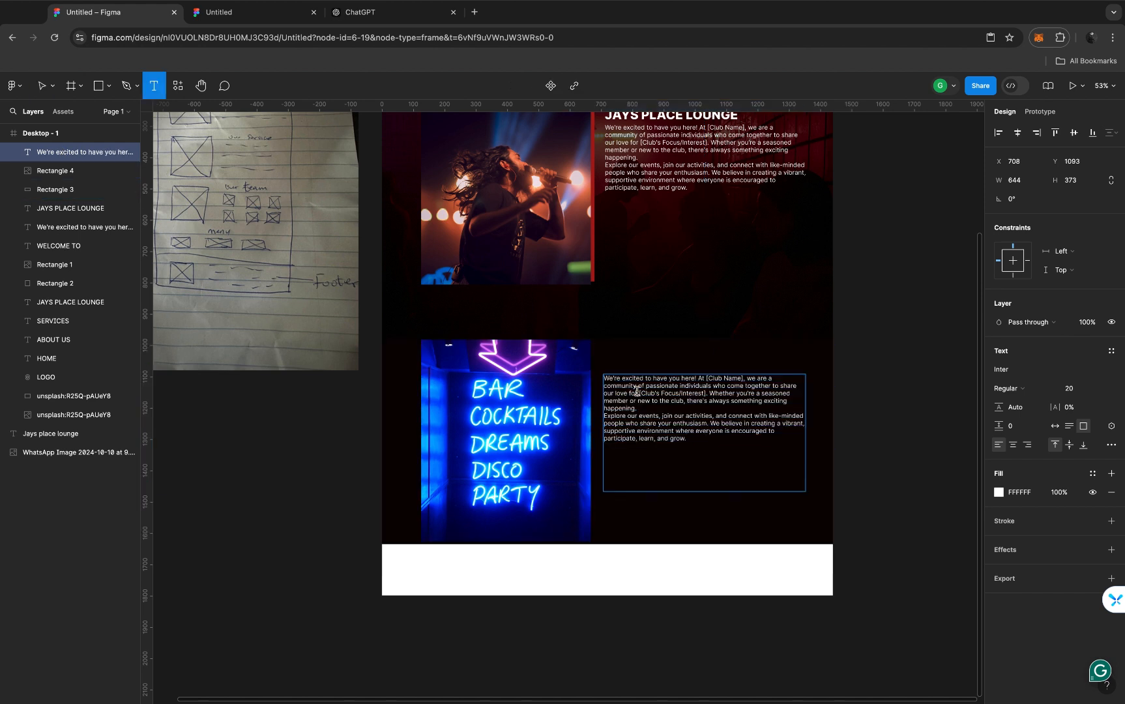
key("super+a")
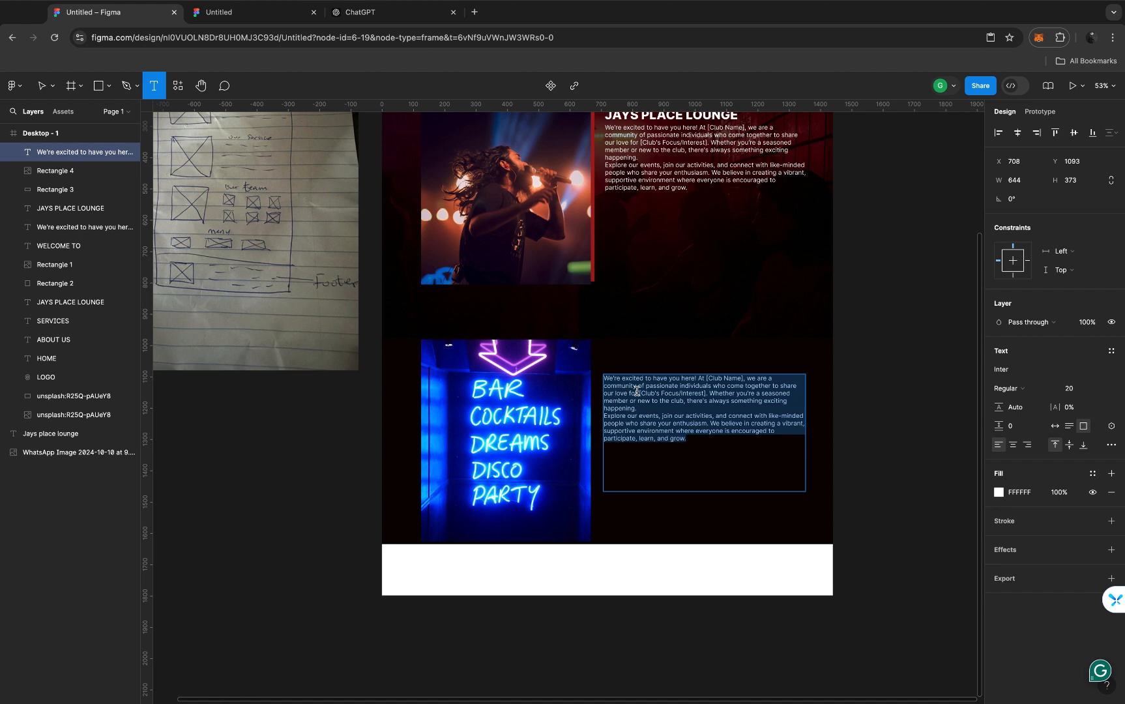
key("super+v")
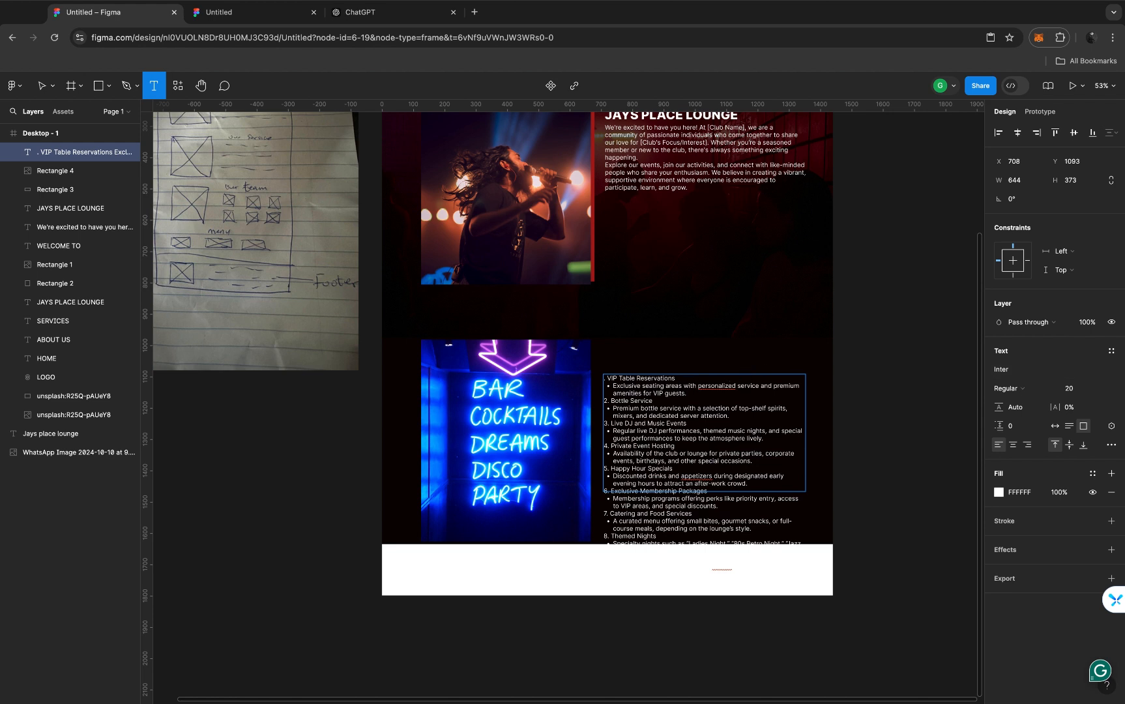
key("Escape")
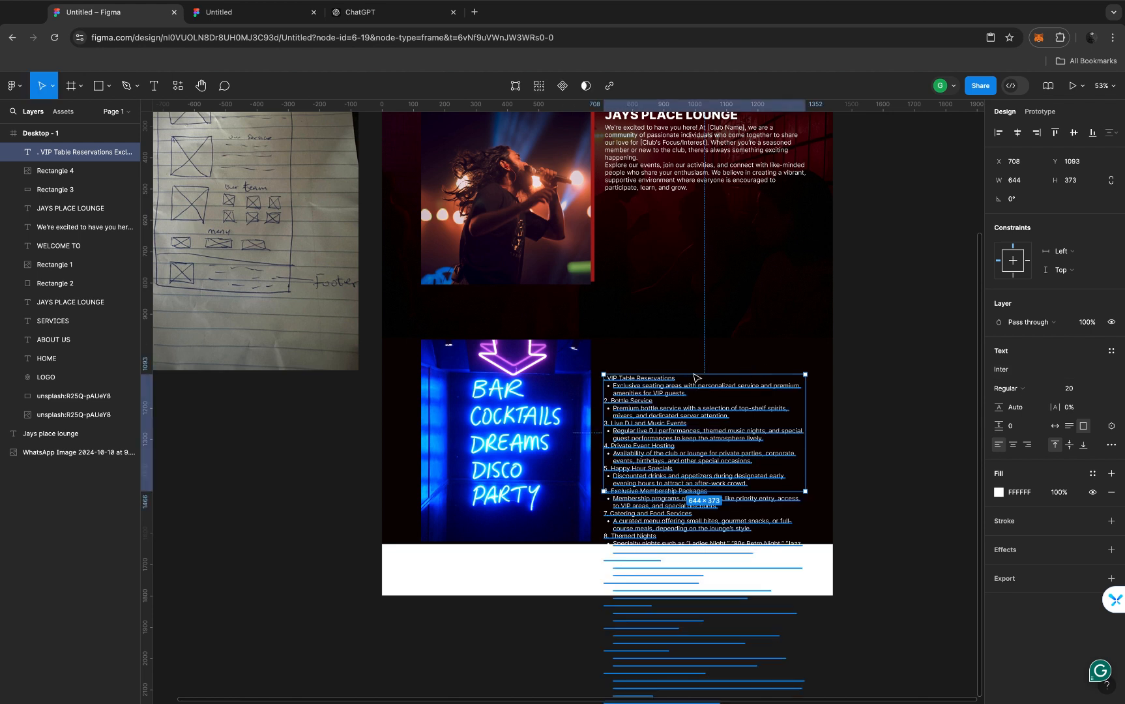
Extend the services text box upward to a height of 756 and delete the list entries that follow Catering and Food Services
left_click_drag(695, 376, 695, 253)
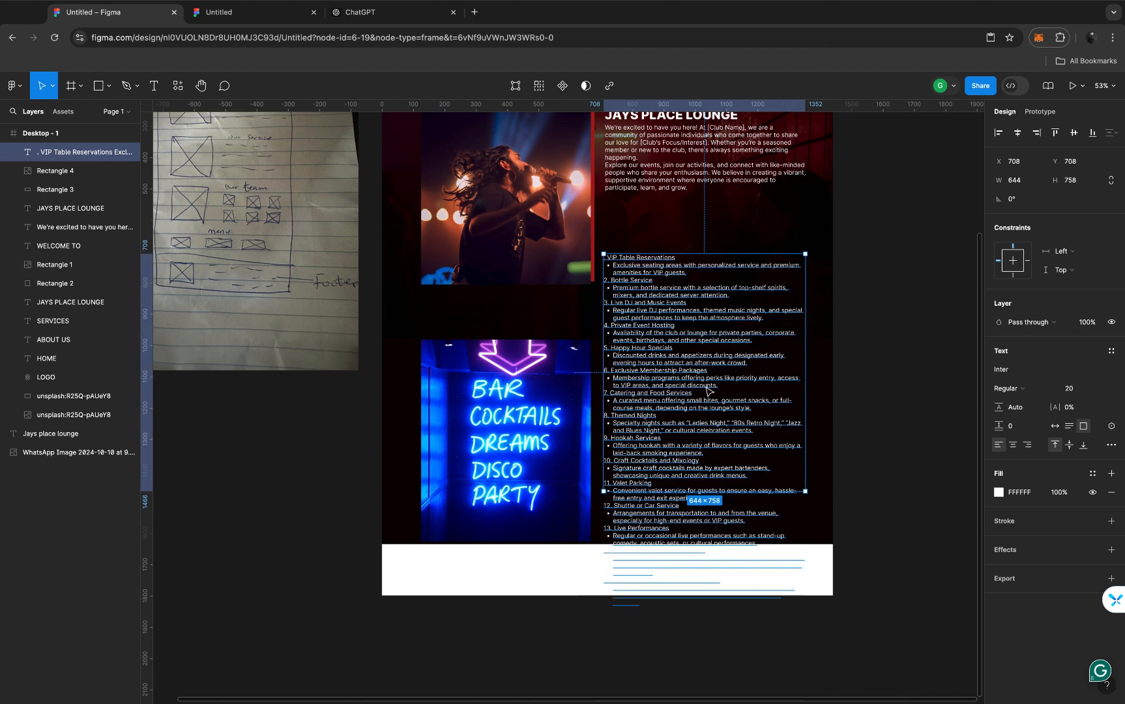
double_click(611, 411)
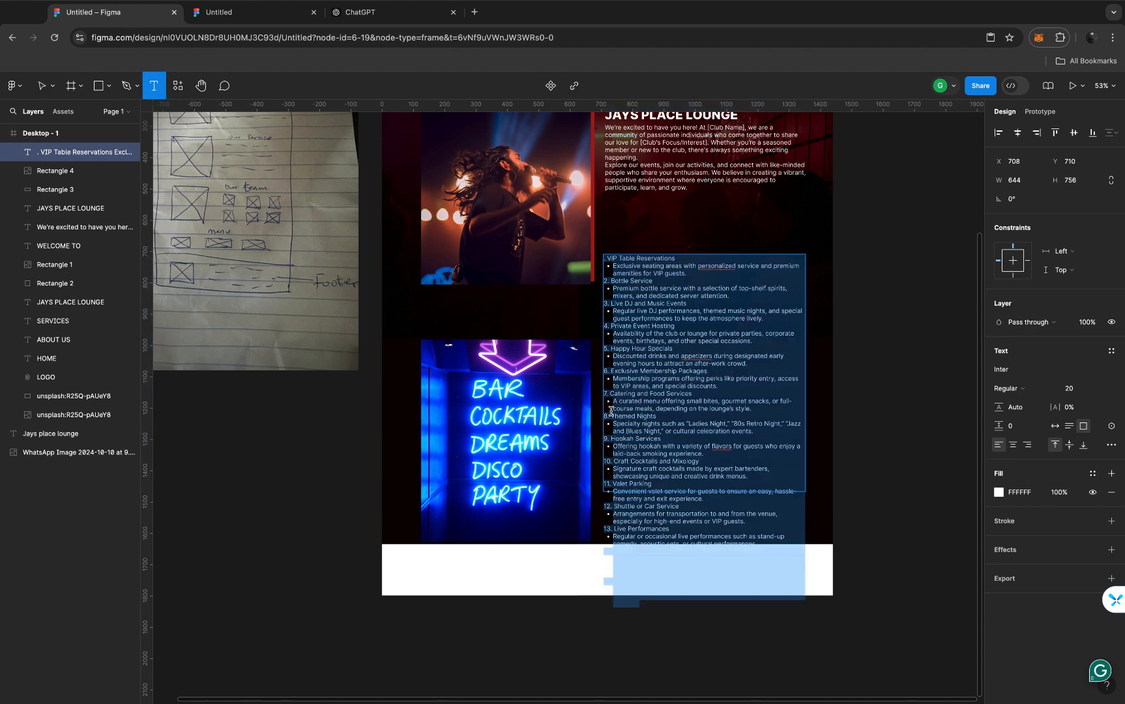
left_click(611, 412)
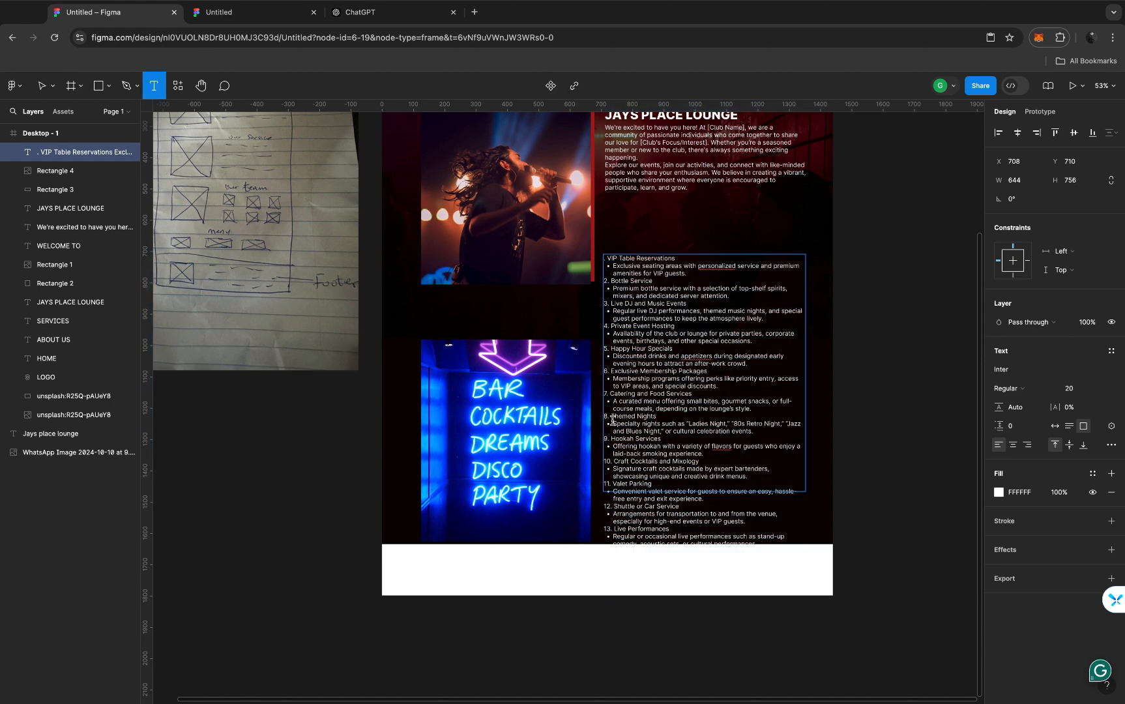
left_click_drag(606, 415, 806, 565)
key("BackSpace")
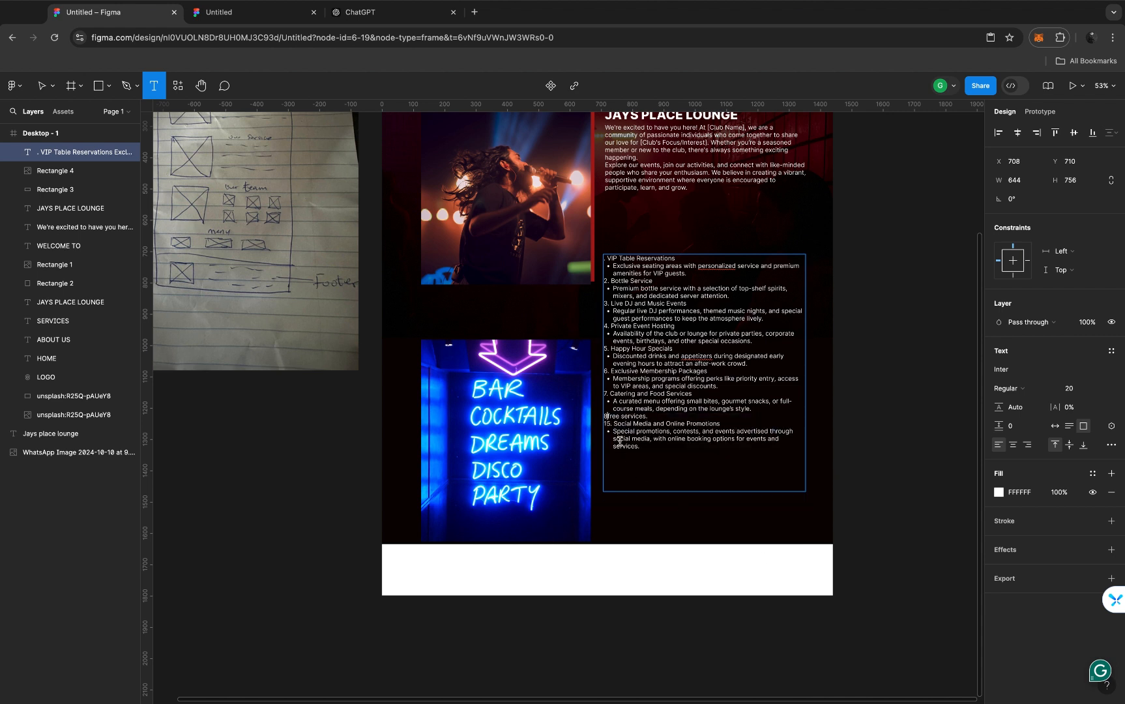
left_click_drag(644, 448, 600, 422)
key("BackSpace")
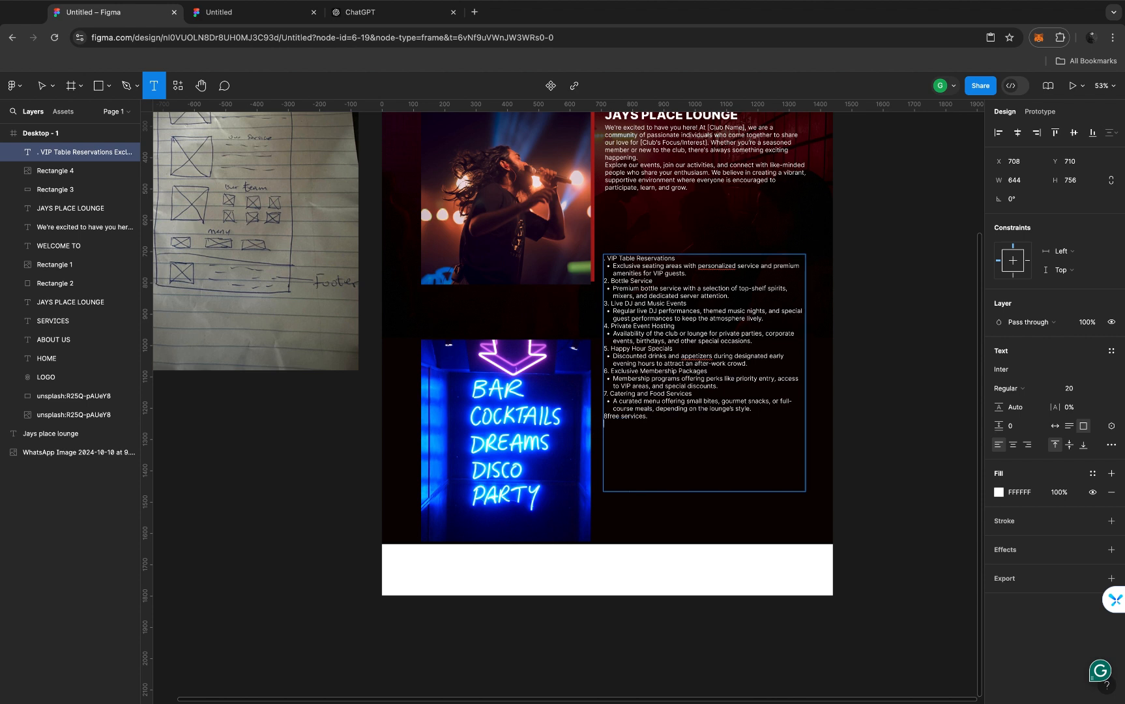
key("Escape")
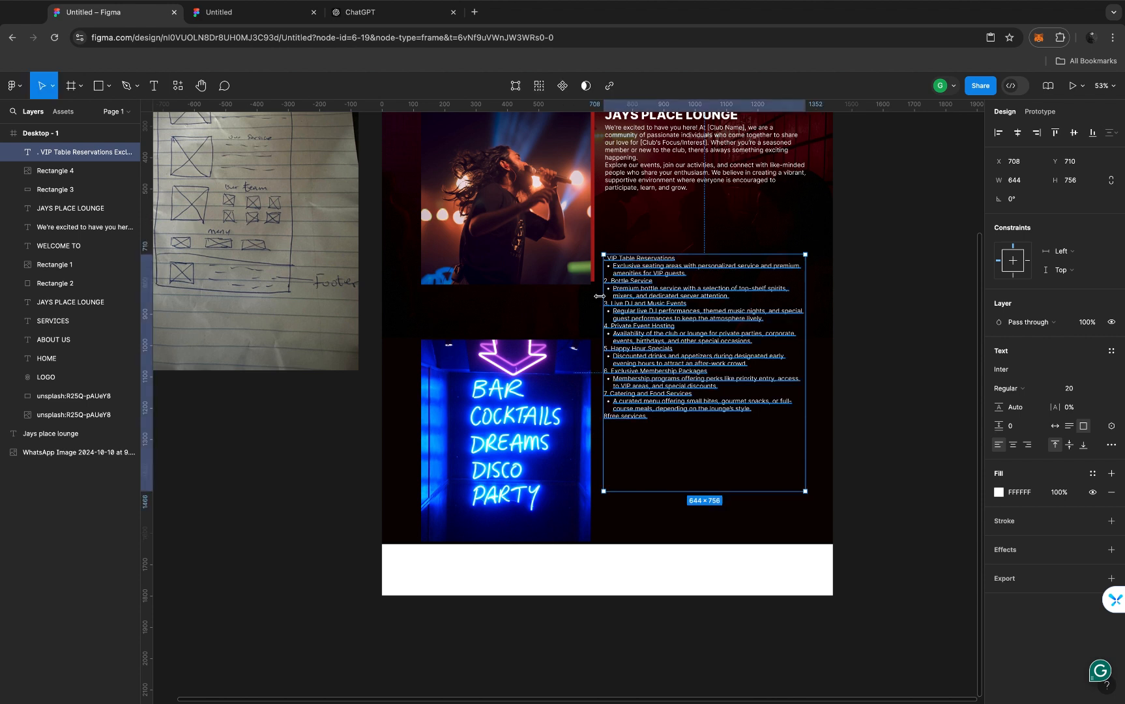
Shorten the services text box to a height of 527 and move it beside the neon sign image at X 712, Y 1022
left_click(366, 432)
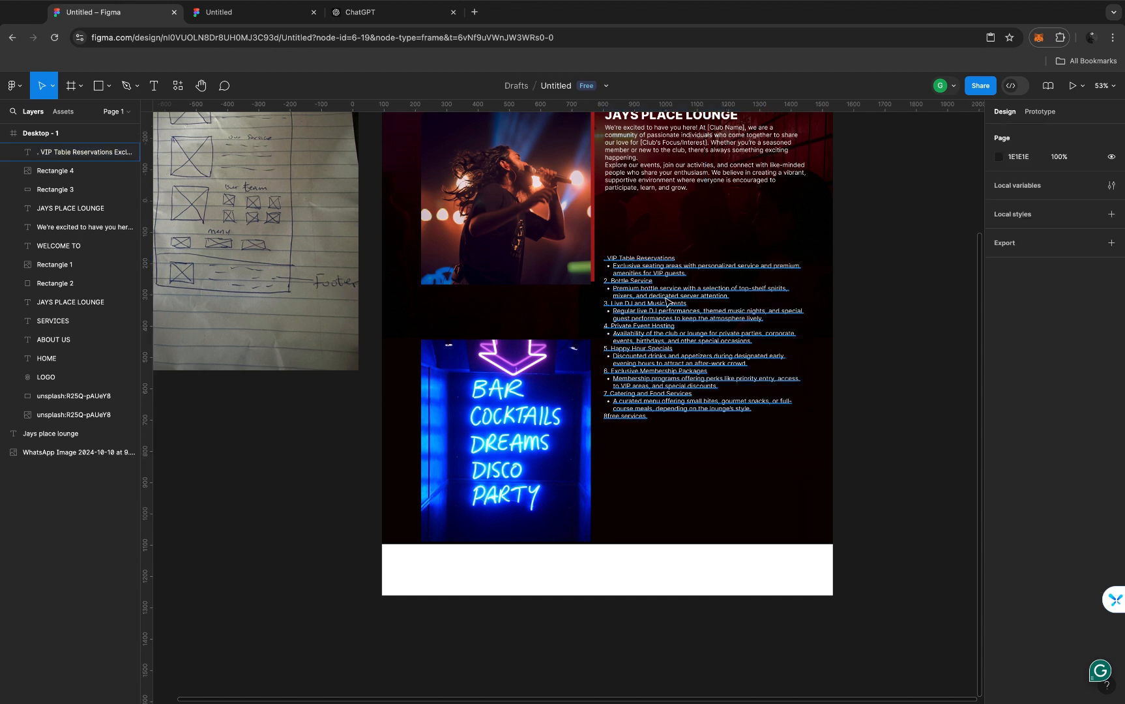
left_click(667, 302)
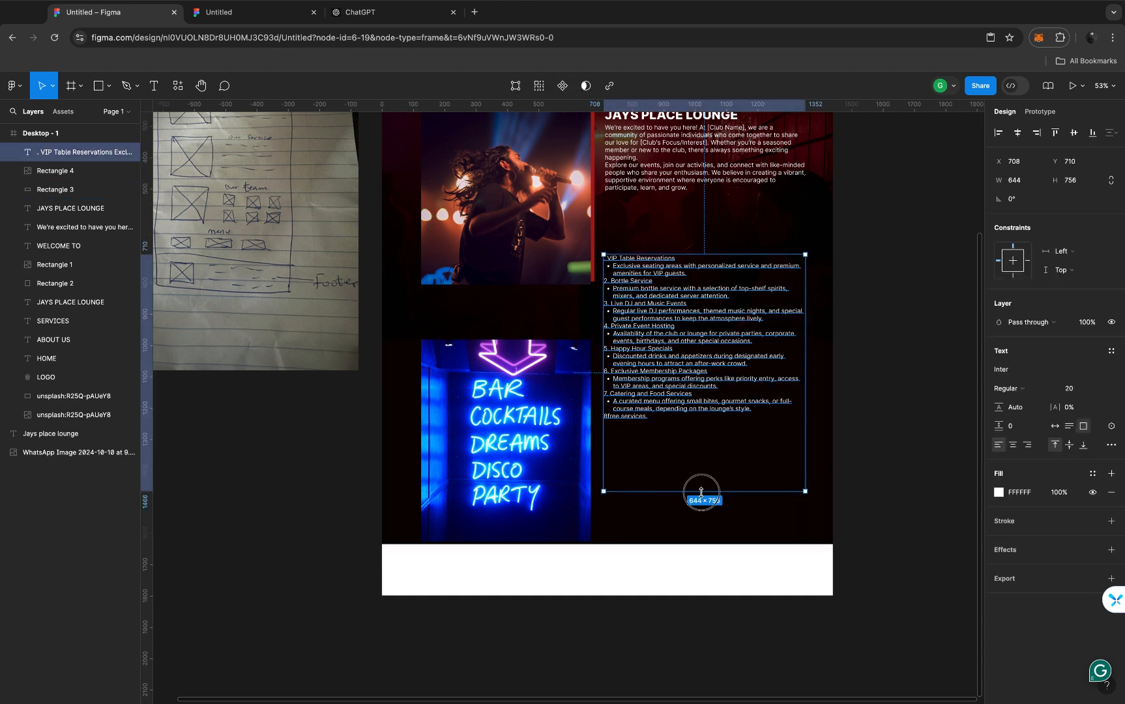
left_click_drag(701, 491, 689, 420)
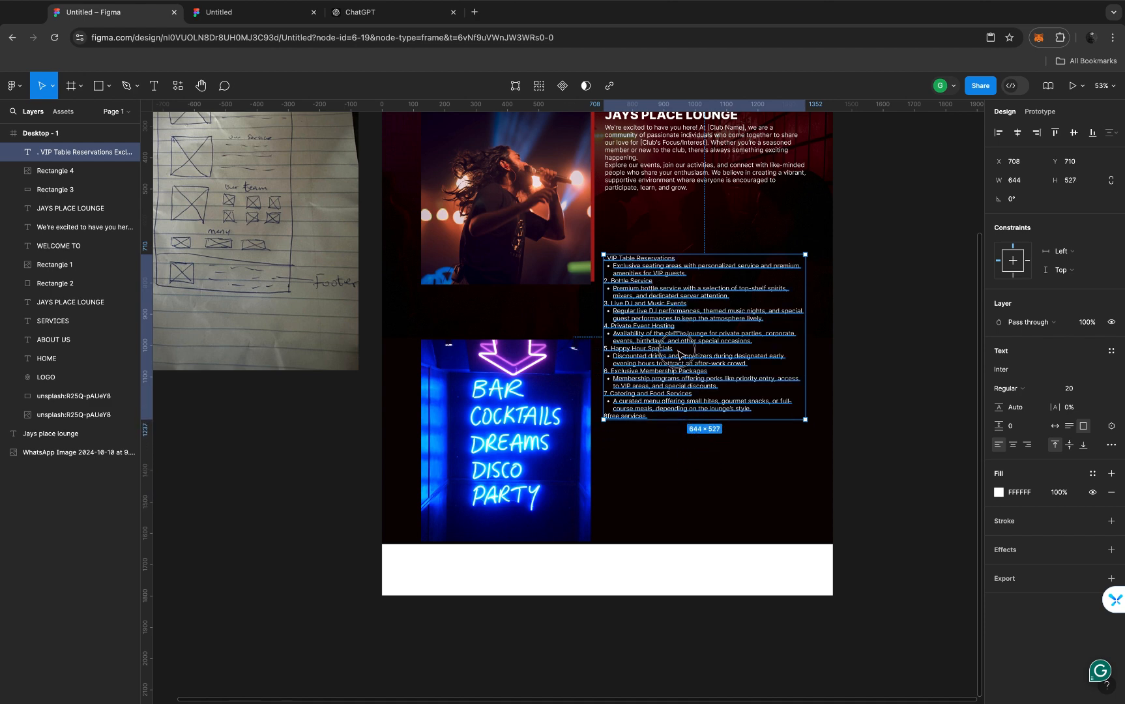
left_click_drag(677, 355, 673, 389)
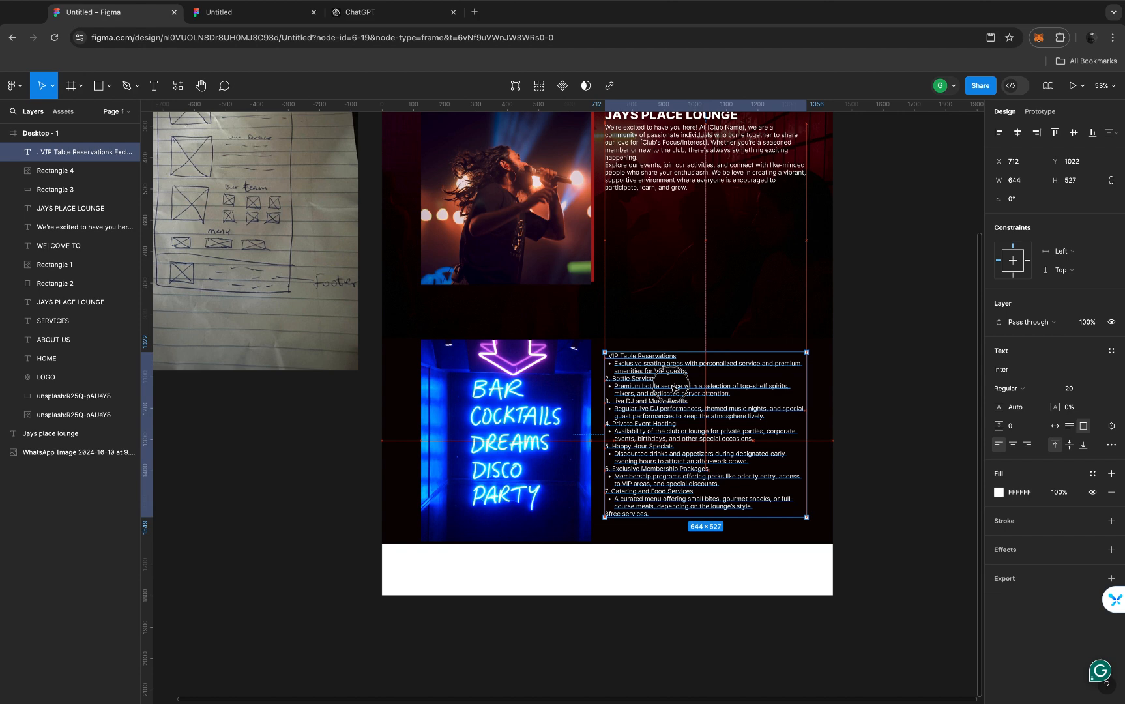
left_click(673, 389)
Replace the stray period before VIP Table Reservations with the list number "1."
scroll(681, 374, "up", 10)
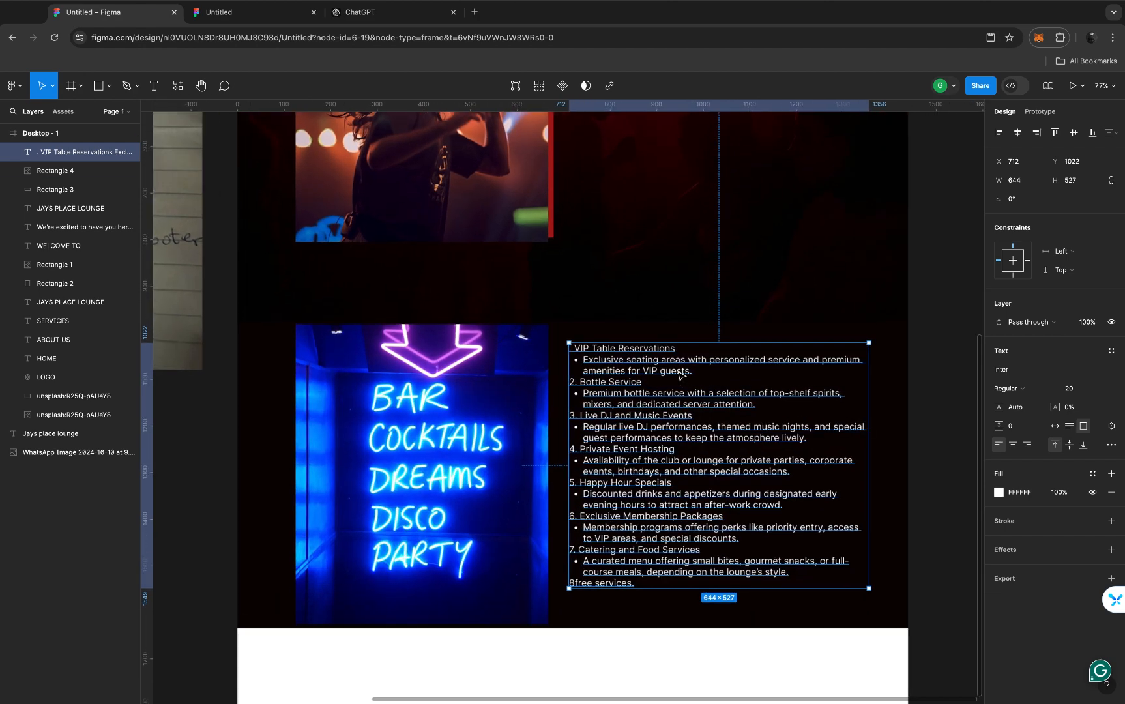
double_click(651, 338)
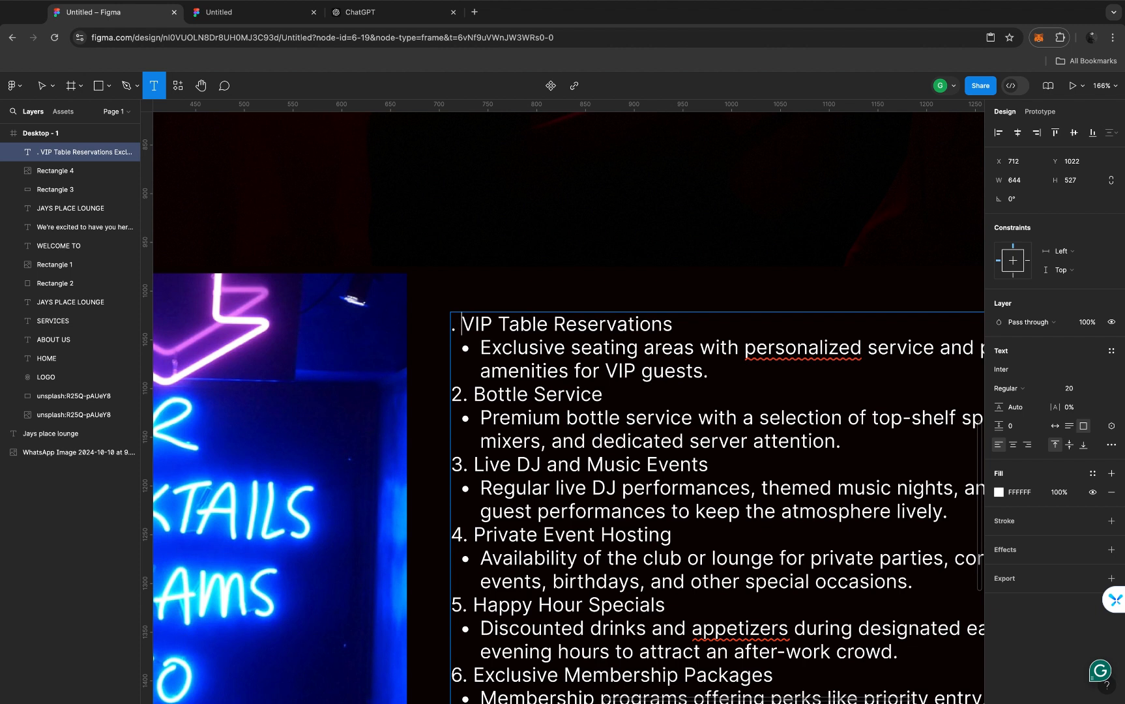
key("BackSpace")
key("BackSpace")
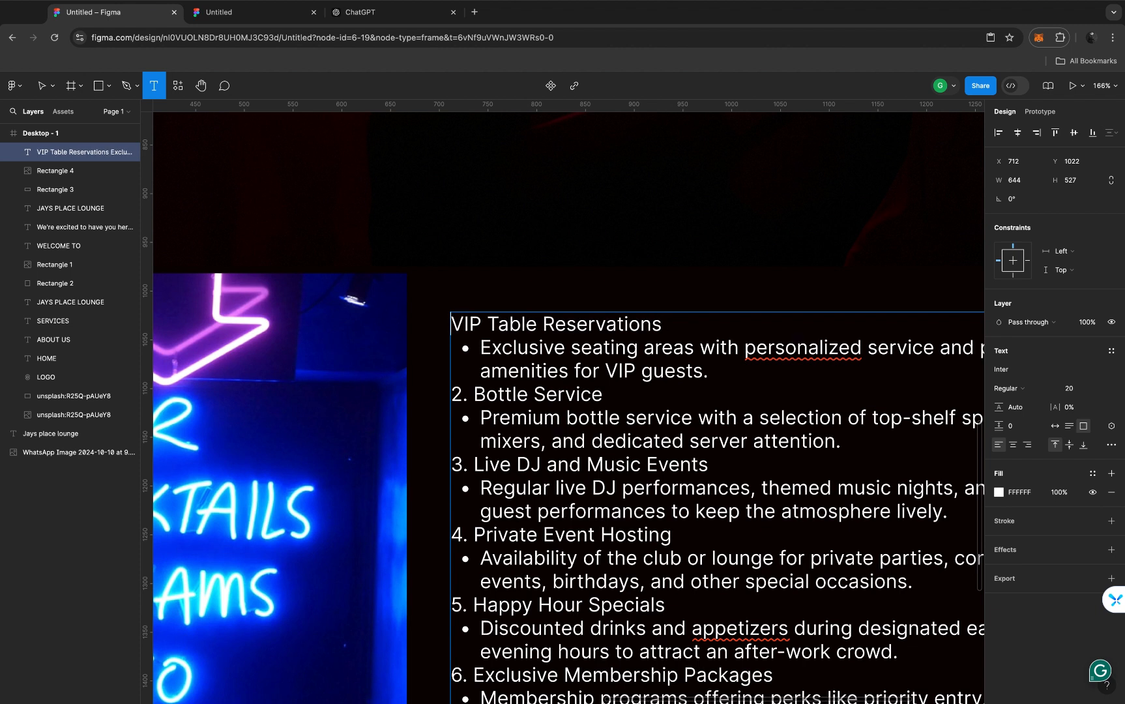
type("1/")
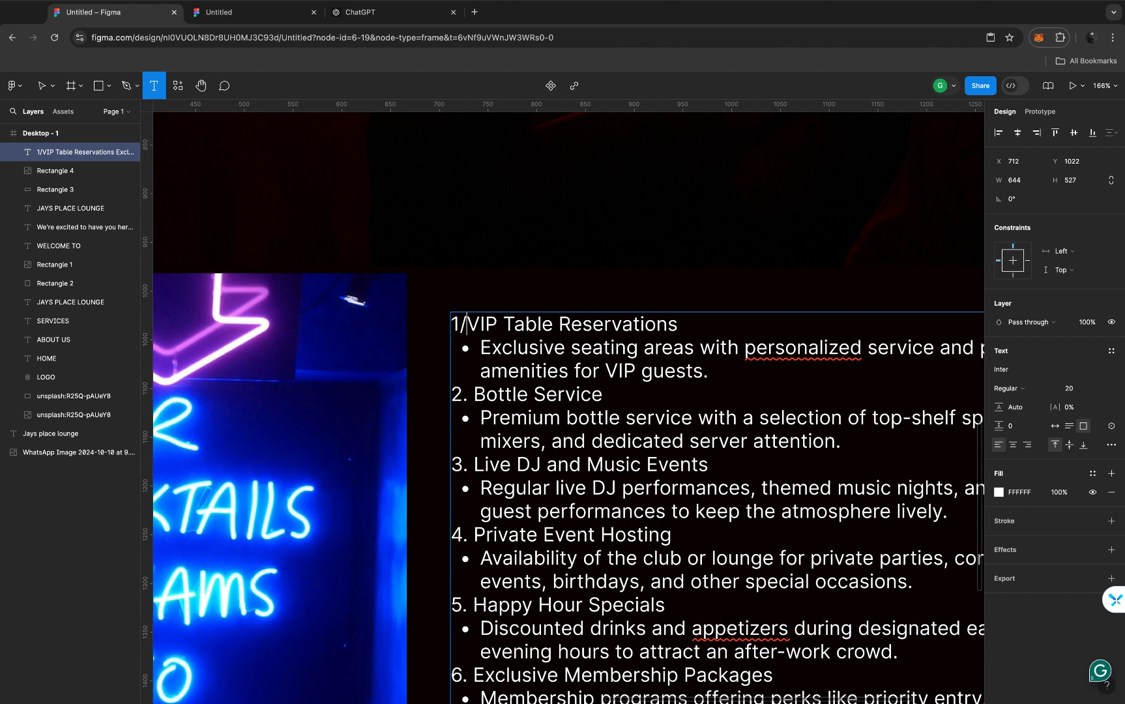
key("BackSpace")
type(".")
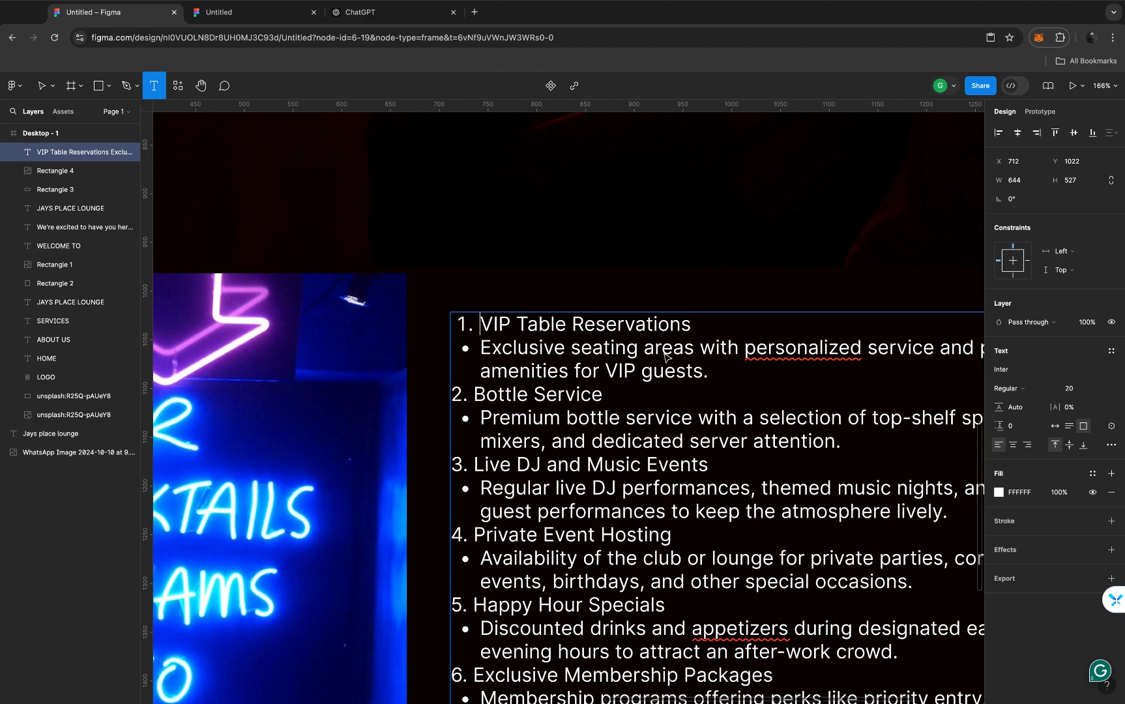
key("Escape")
Duplicate the orange WELCOME TO label above the services list at X 712, Y 982, and bring the copy to the top of the layer order
scroll(664, 355, "down", 5)
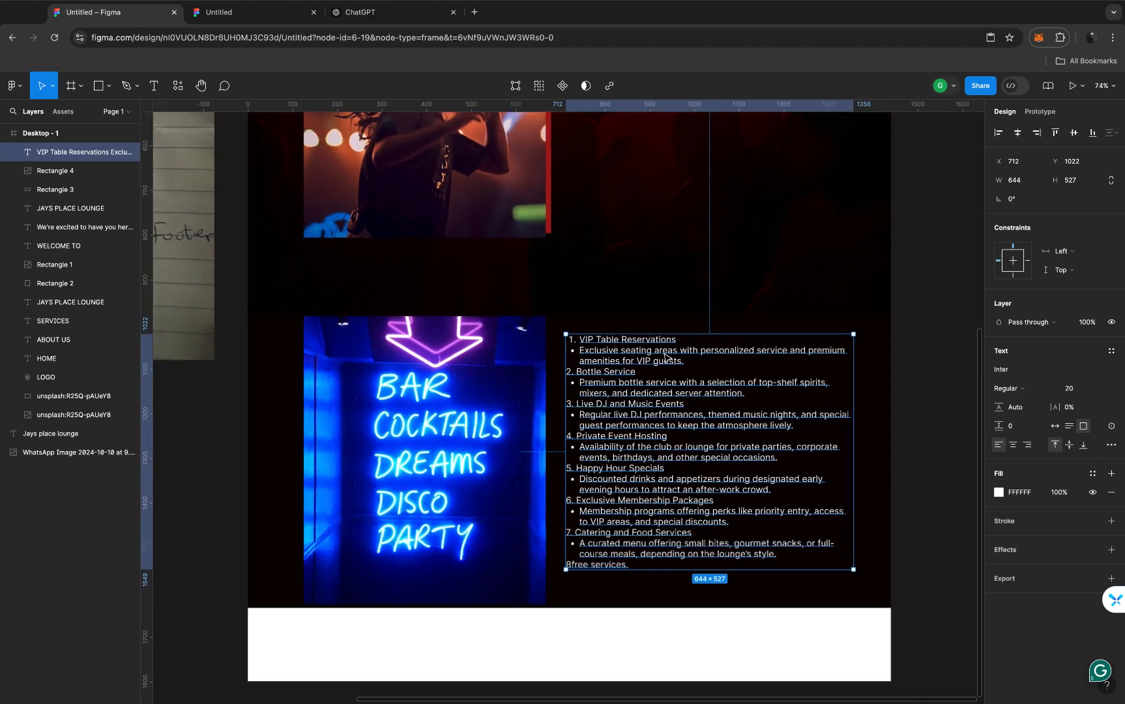
scroll(672, 239, "down", 5)
scroll(680, 189, "up", 1)
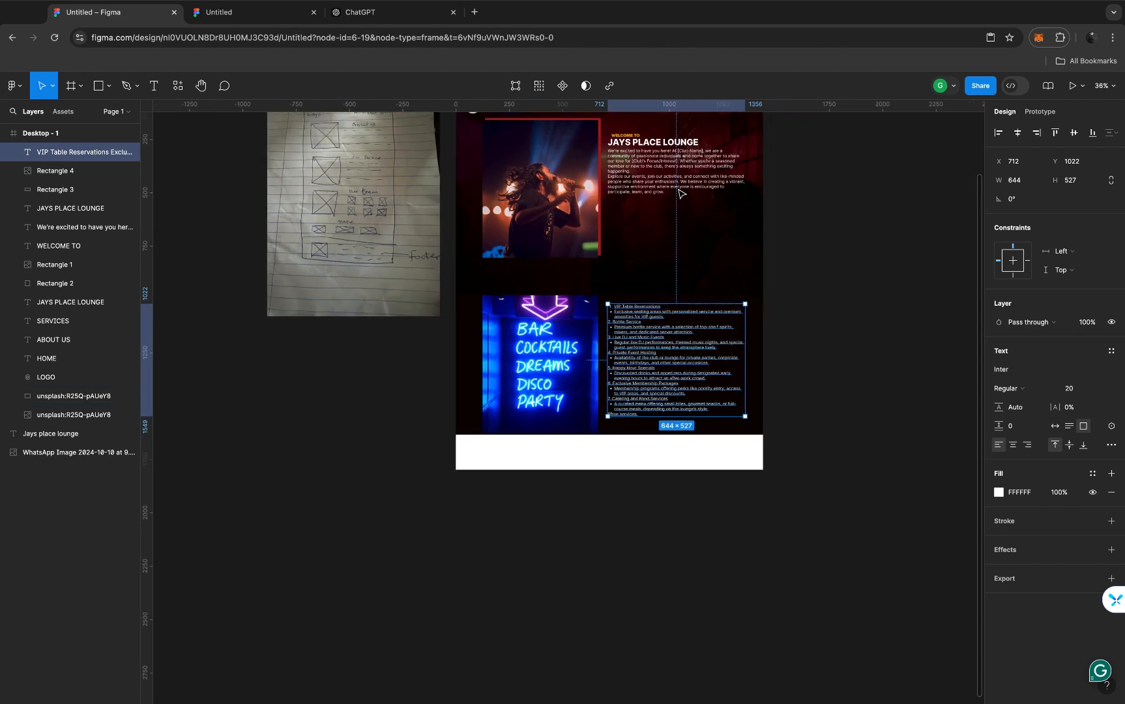
scroll(679, 194, "up", 1)
scroll(680, 194, "right", 1)
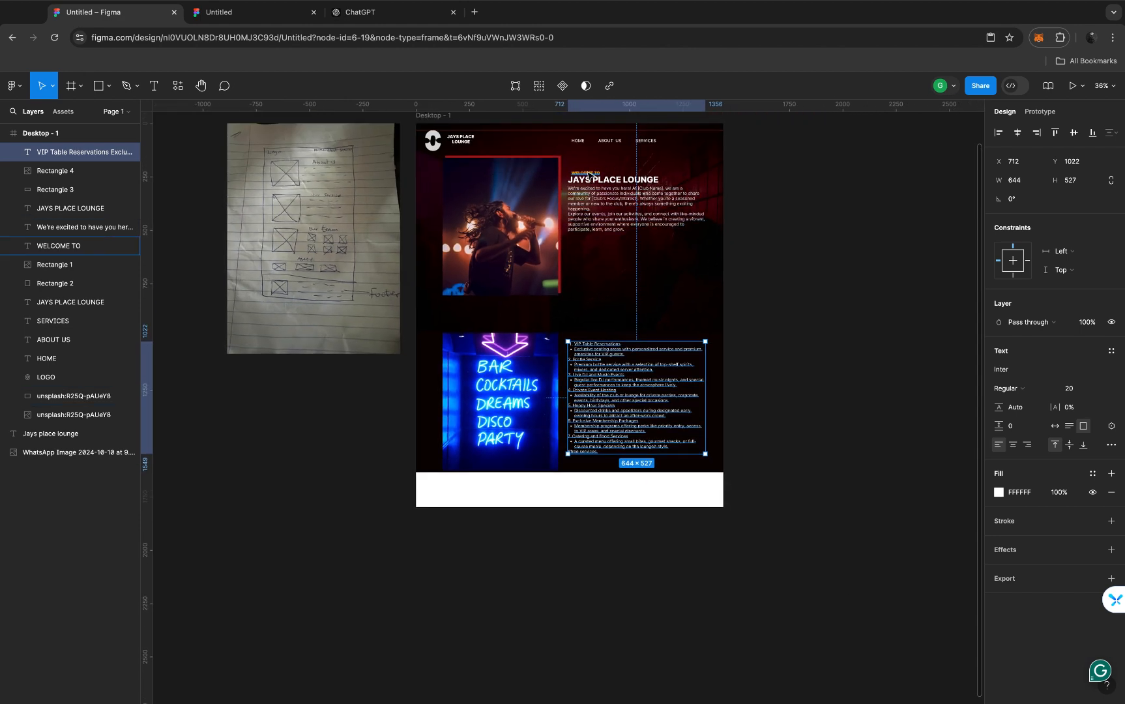
left_click(589, 174)
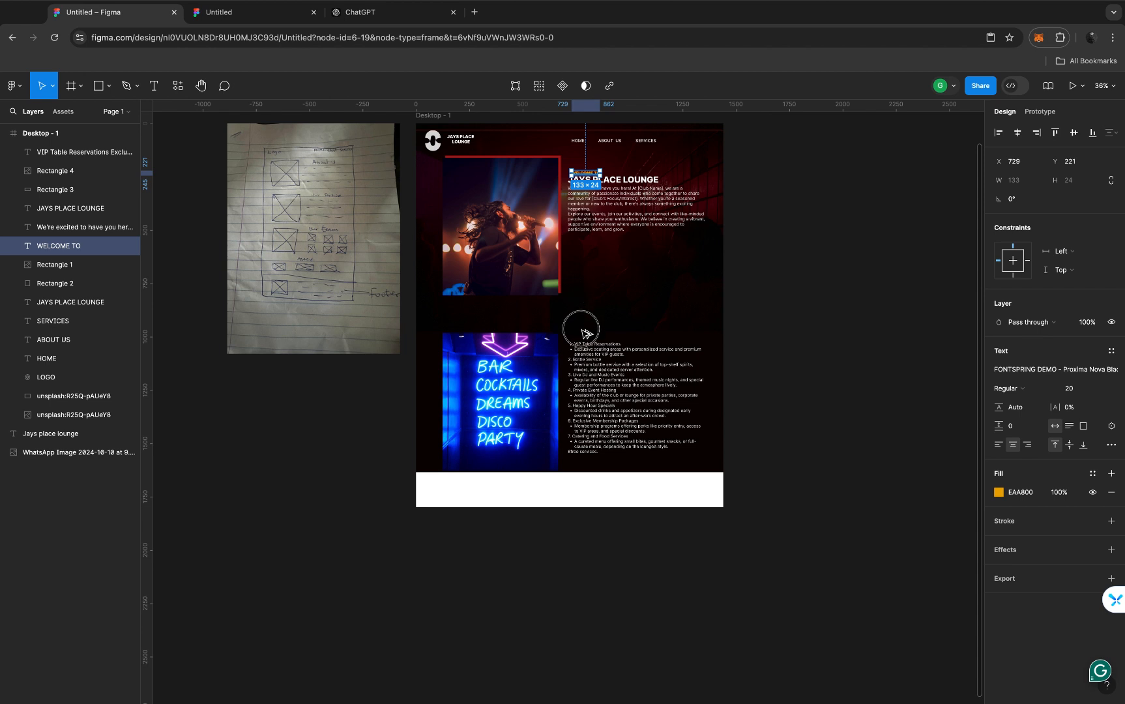
left_click_drag(585, 173, 581, 338)
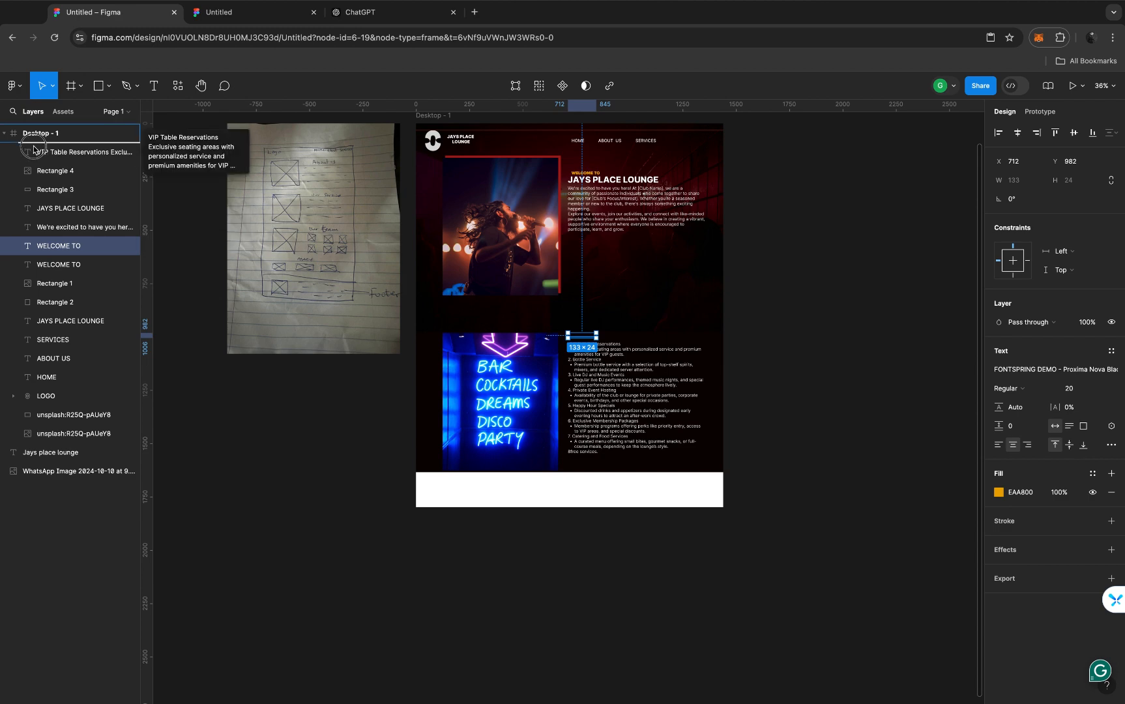
key("alt+super+bracketright")
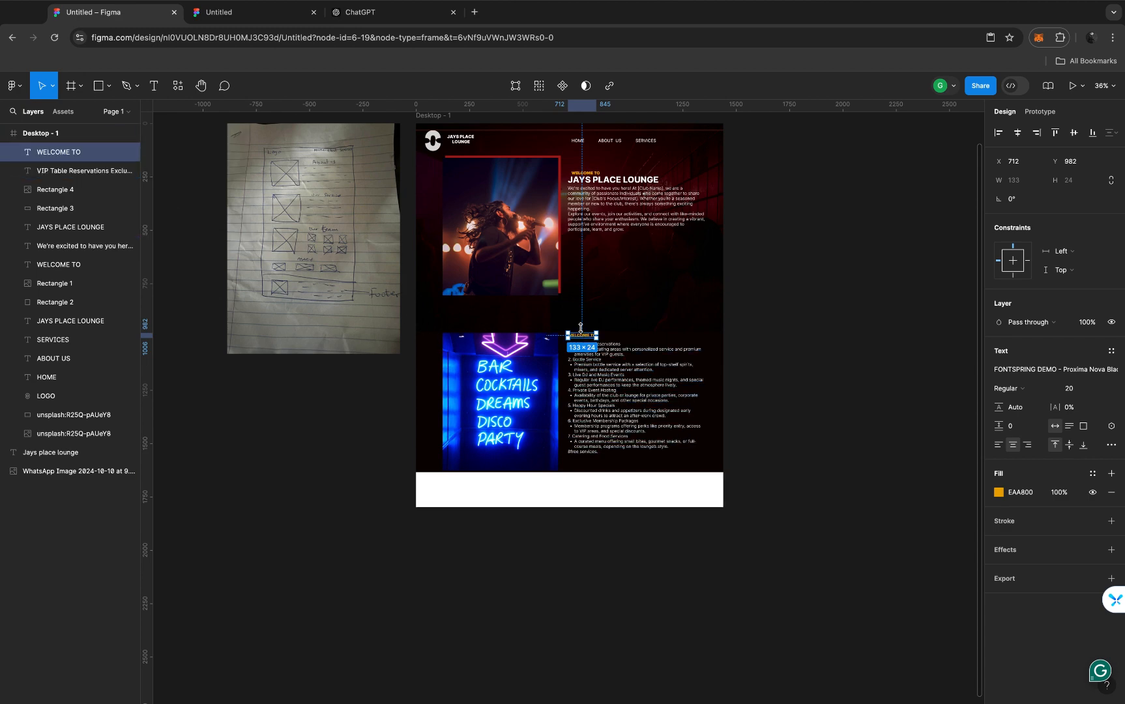
Change the duplicated orange label above the services list to OUR SERVICES and move it to X 720, Y 987
scroll(581, 327, "up", 10)
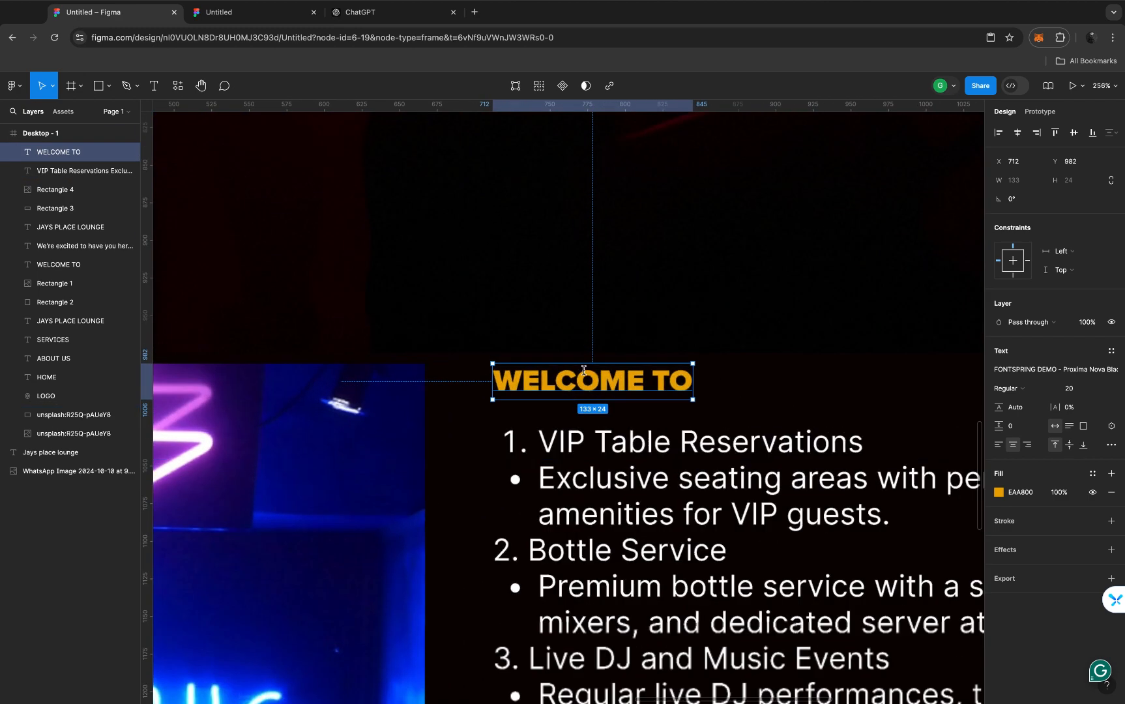
double_click(583, 369)
left_click(584, 370)
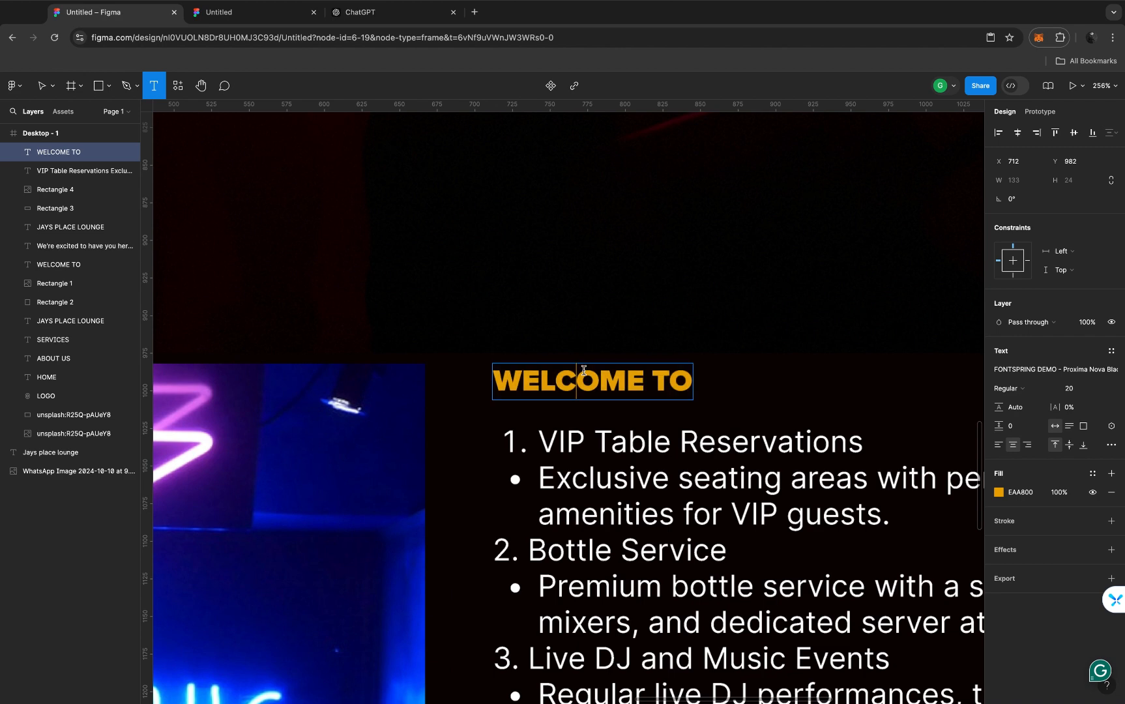
key("super+a")
type("OUR")
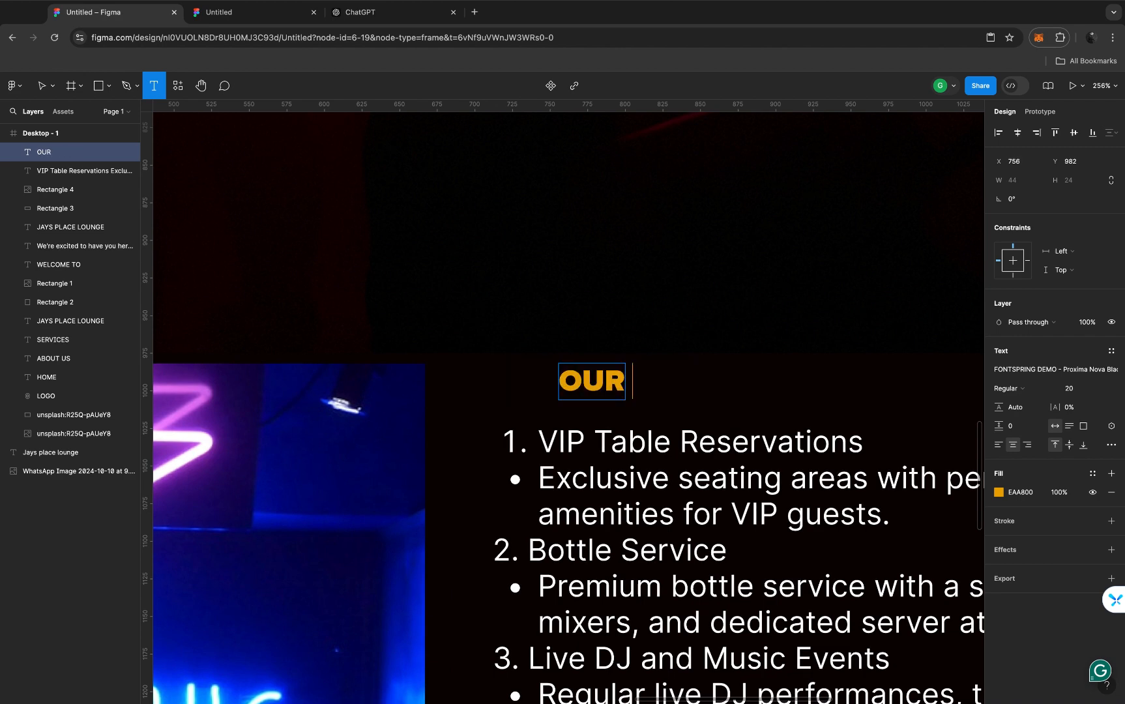
type(" SER")
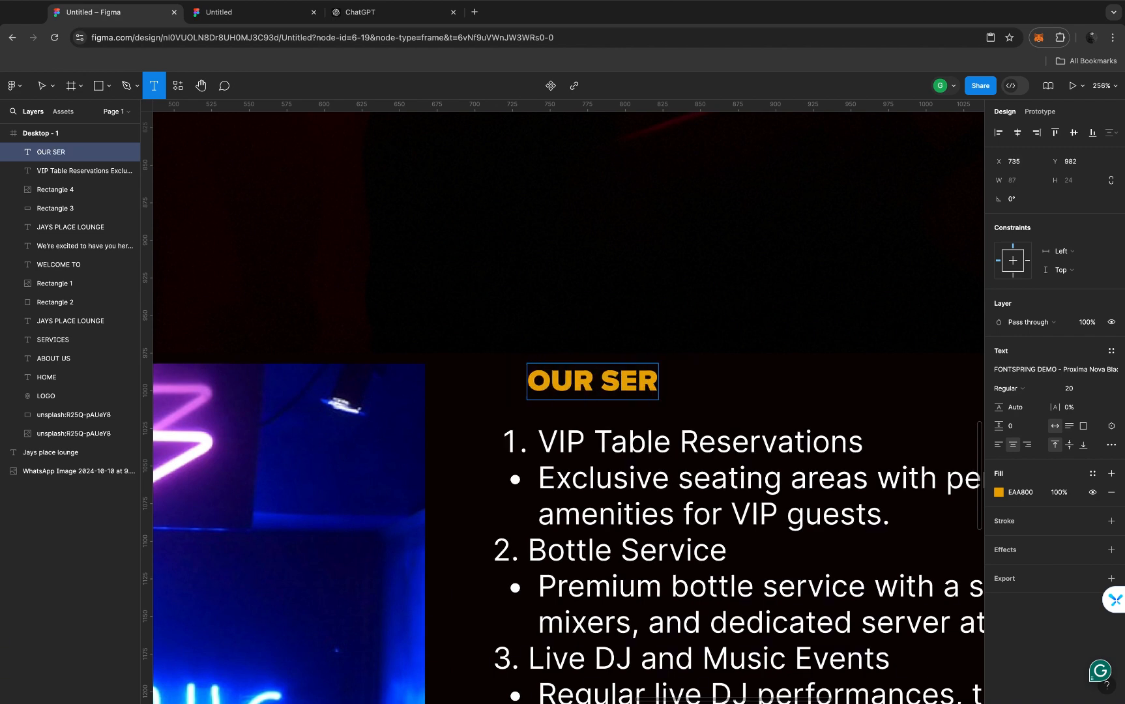
type("VICES")
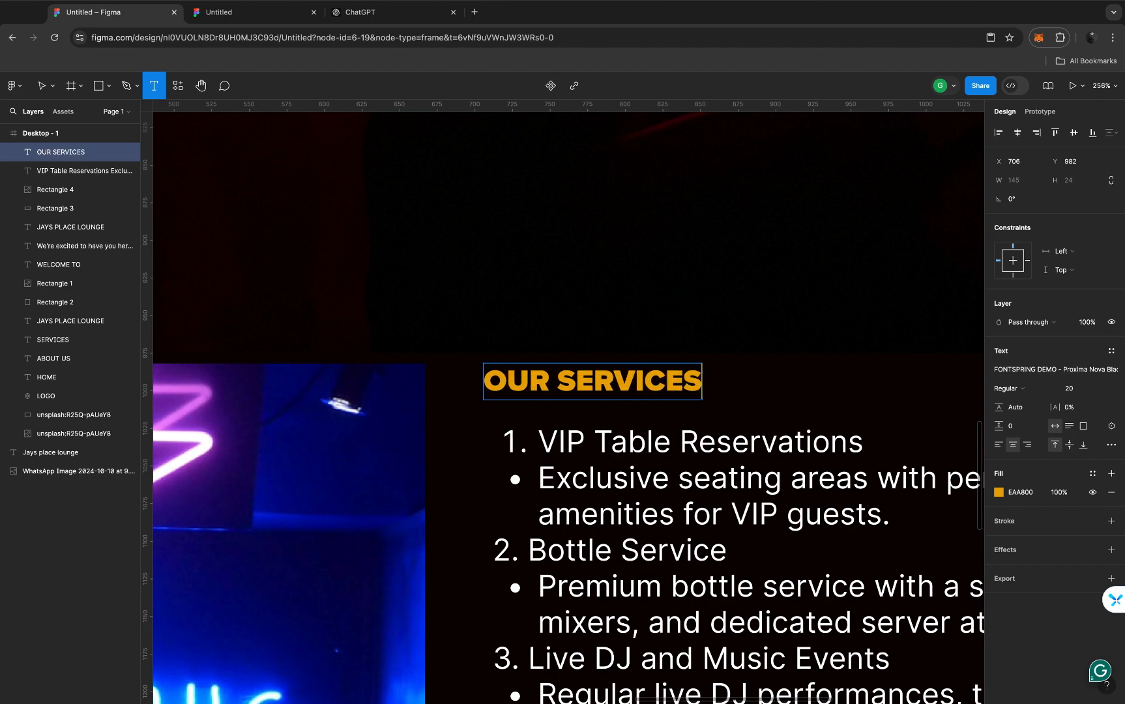
key("Escape")
scroll(622, 381, "down", 8)
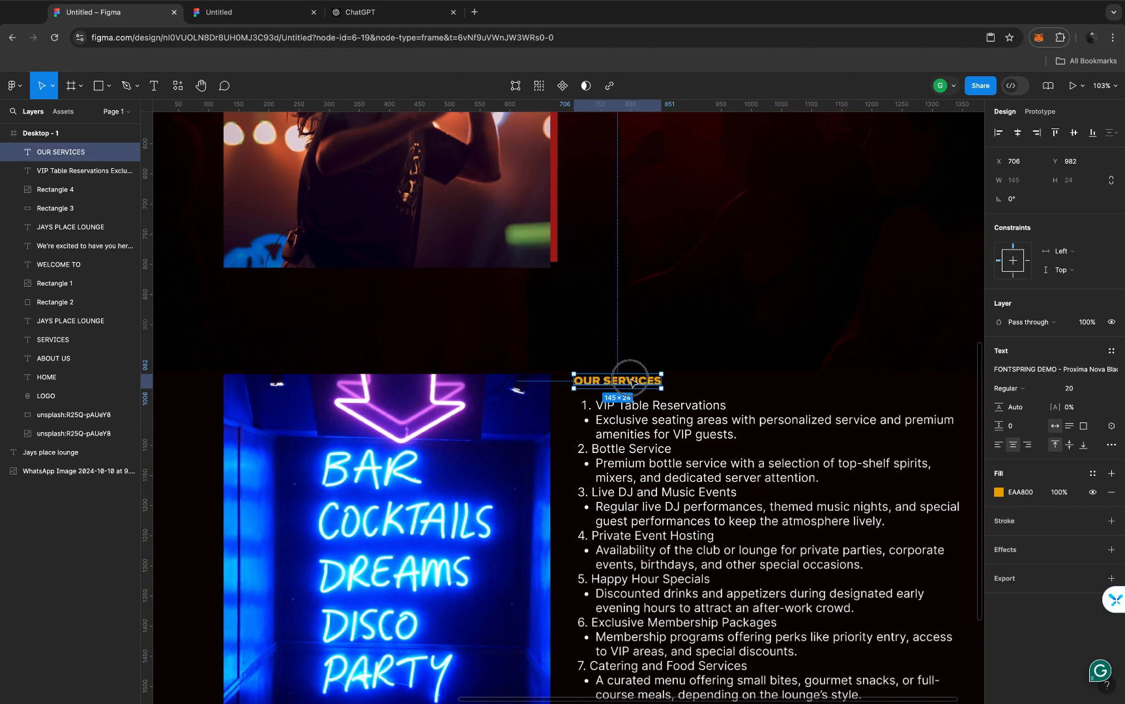
mouse_move(631, 381)
left_mouse_down()
mouse_move(640, 384)
mouse_move(629, 384)
left_mouse_up()
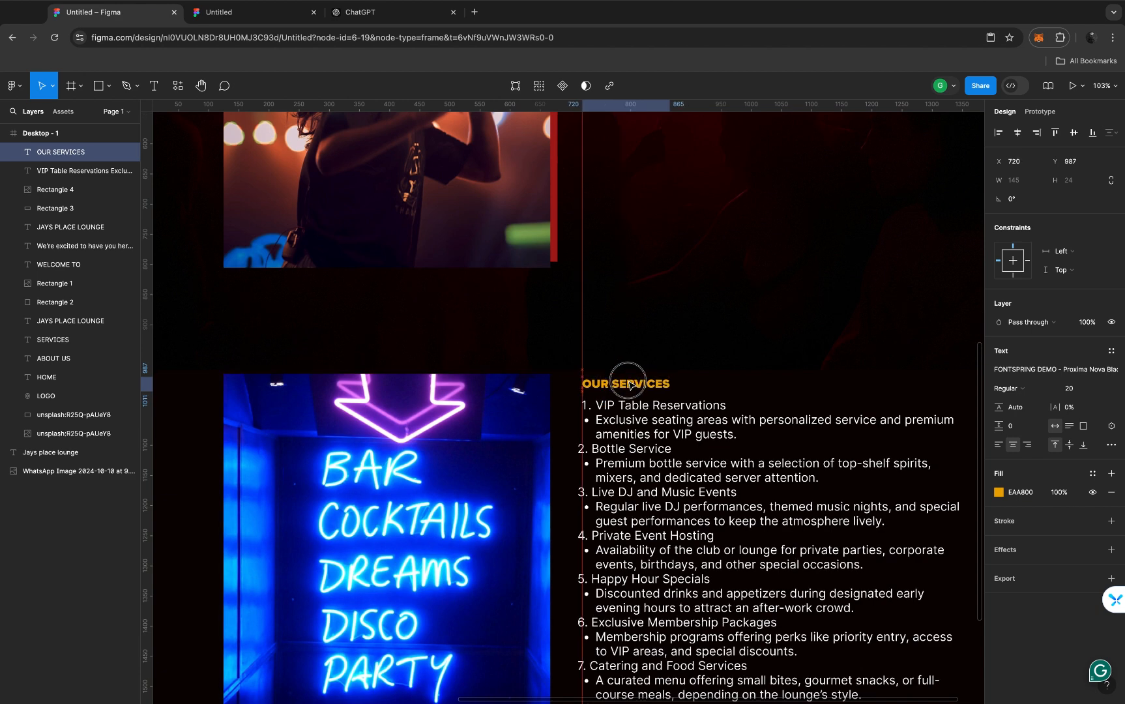
Delete the leftover line "8free services." from the end of the services list
scroll(630, 385, "down", 6)
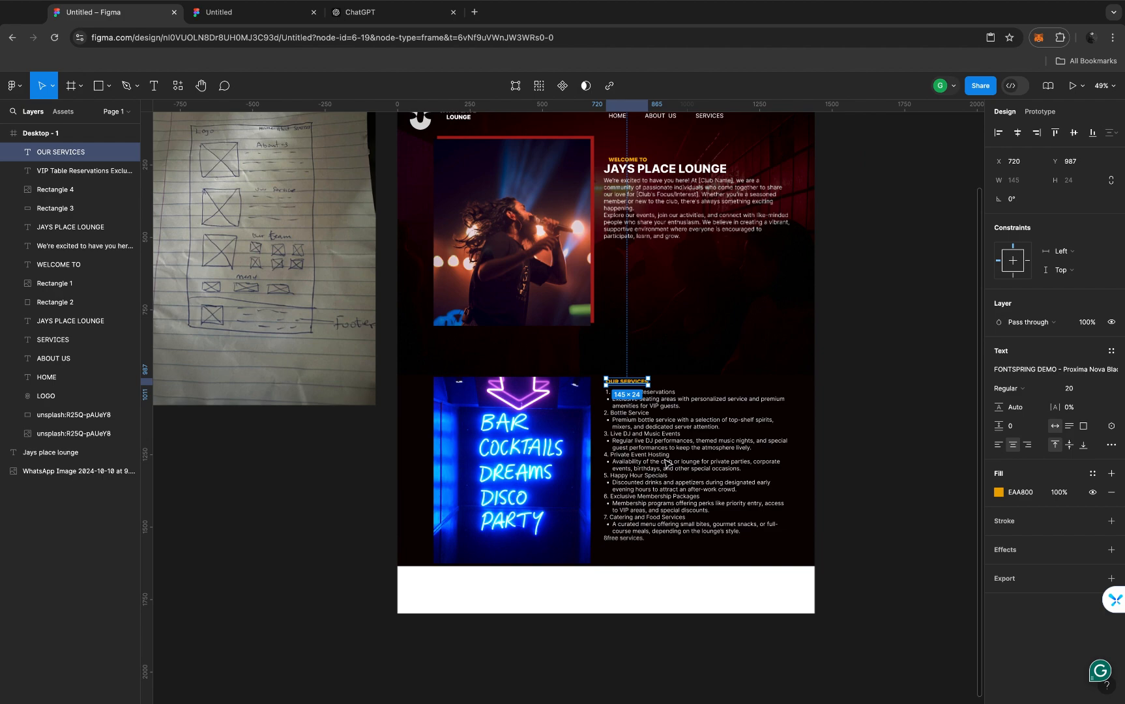
left_click(666, 463)
scroll(666, 463, "up", 5)
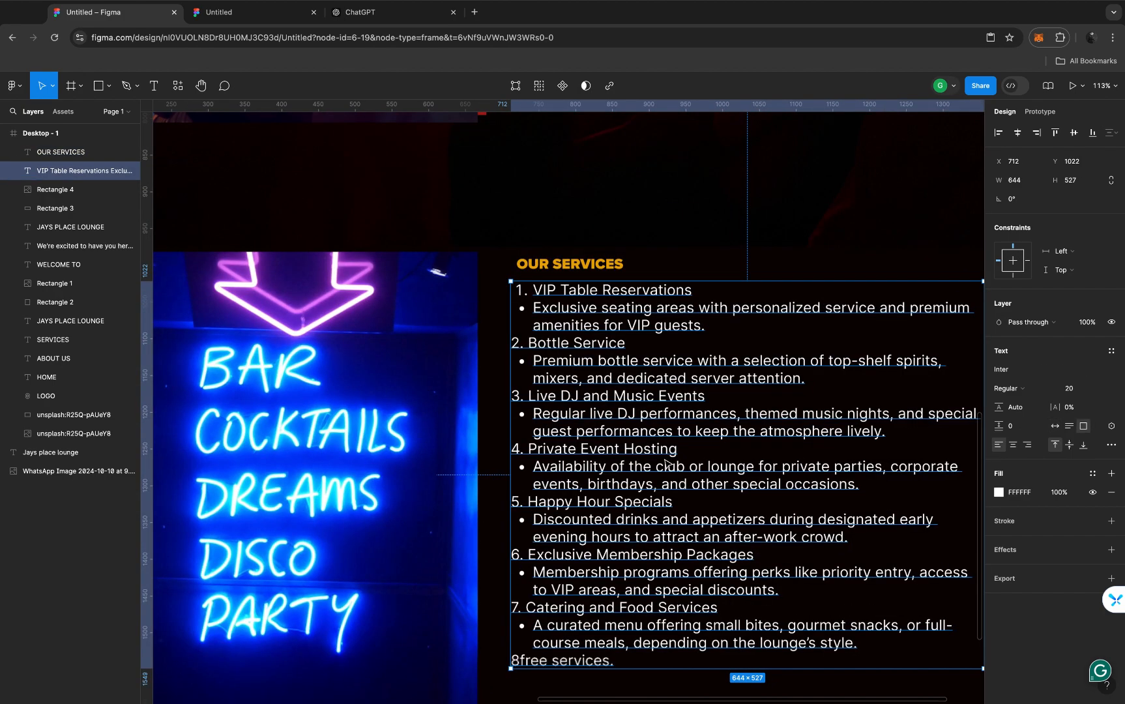
scroll(666, 463, "up", 3)
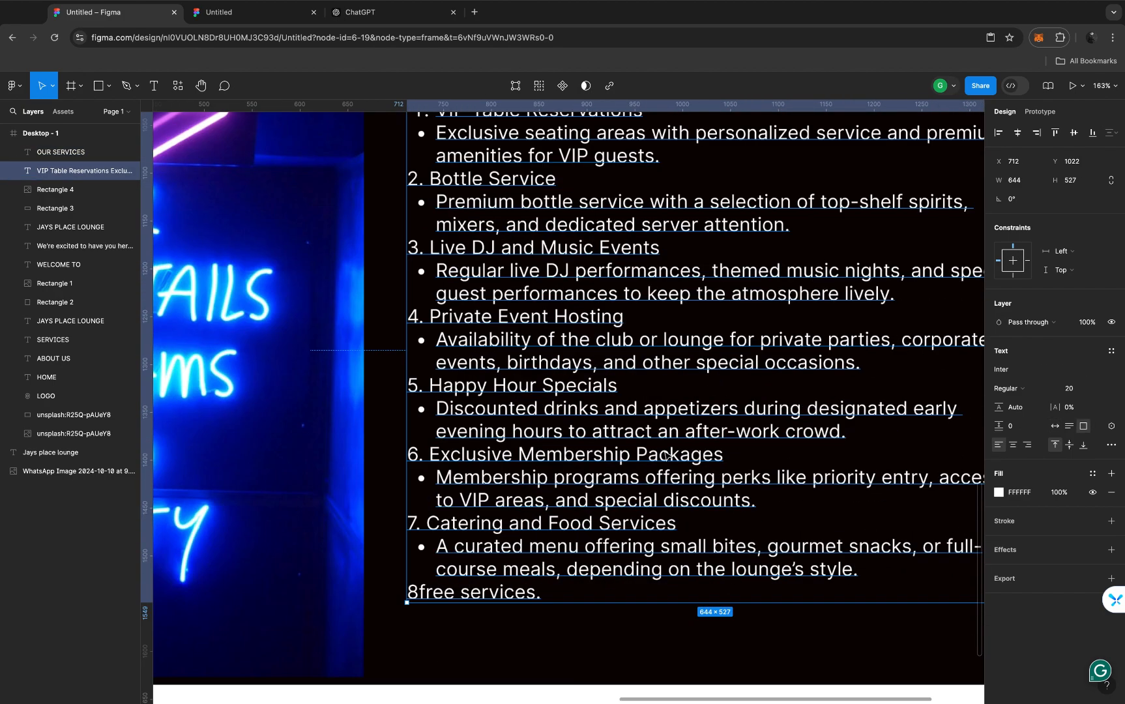
scroll(667, 455, "down", 2)
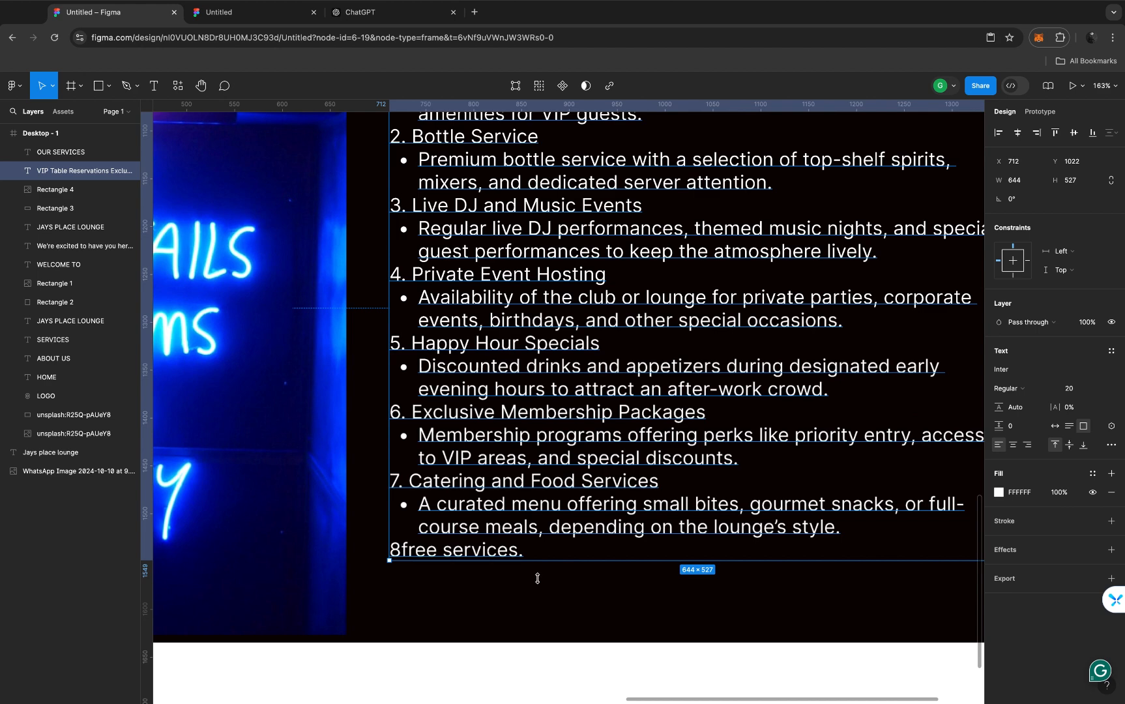
left_click(531, 561)
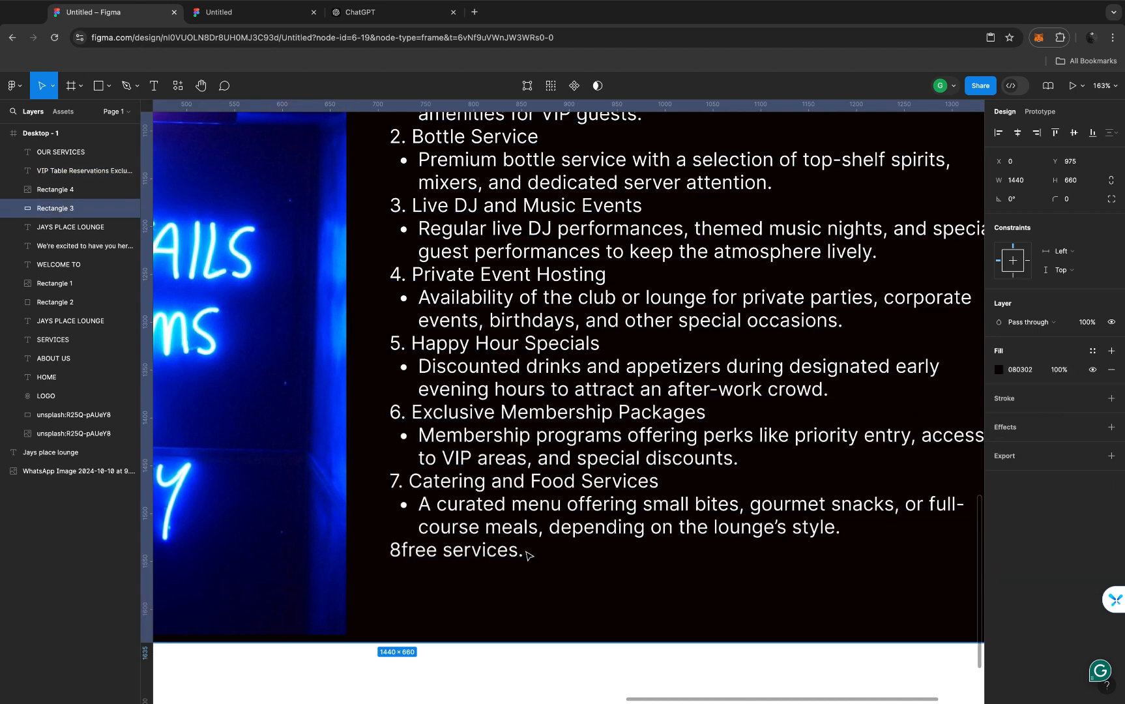
left_click(511, 526)
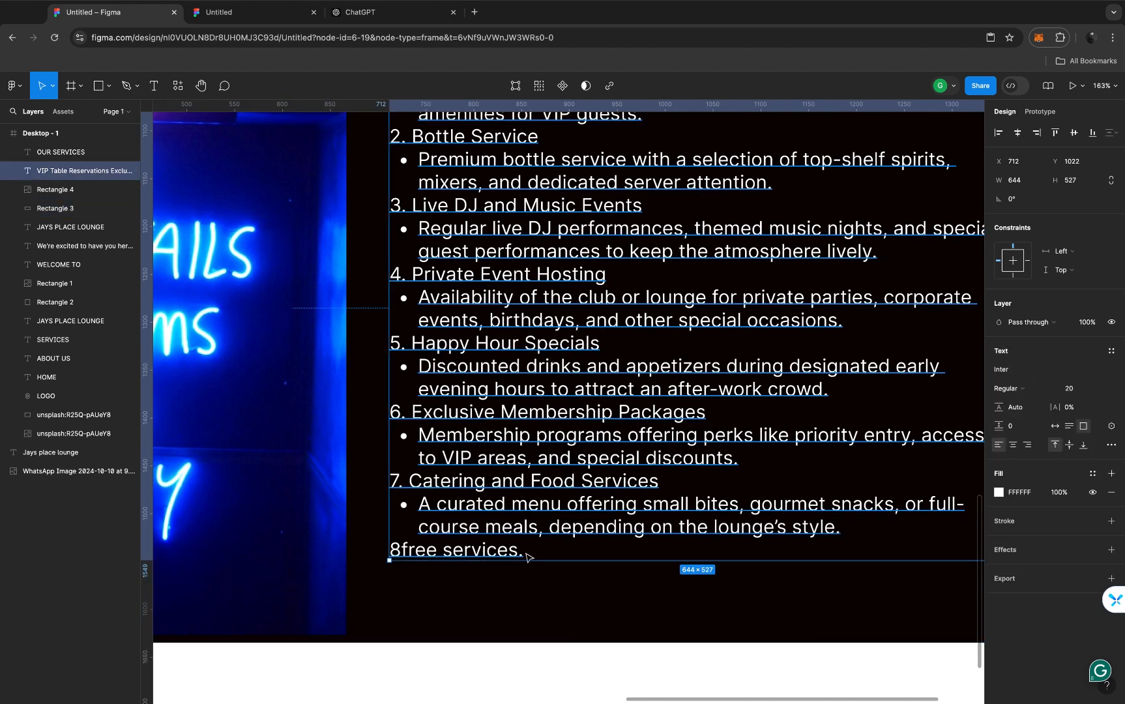
double_click(526, 554)
left_click(524, 552)
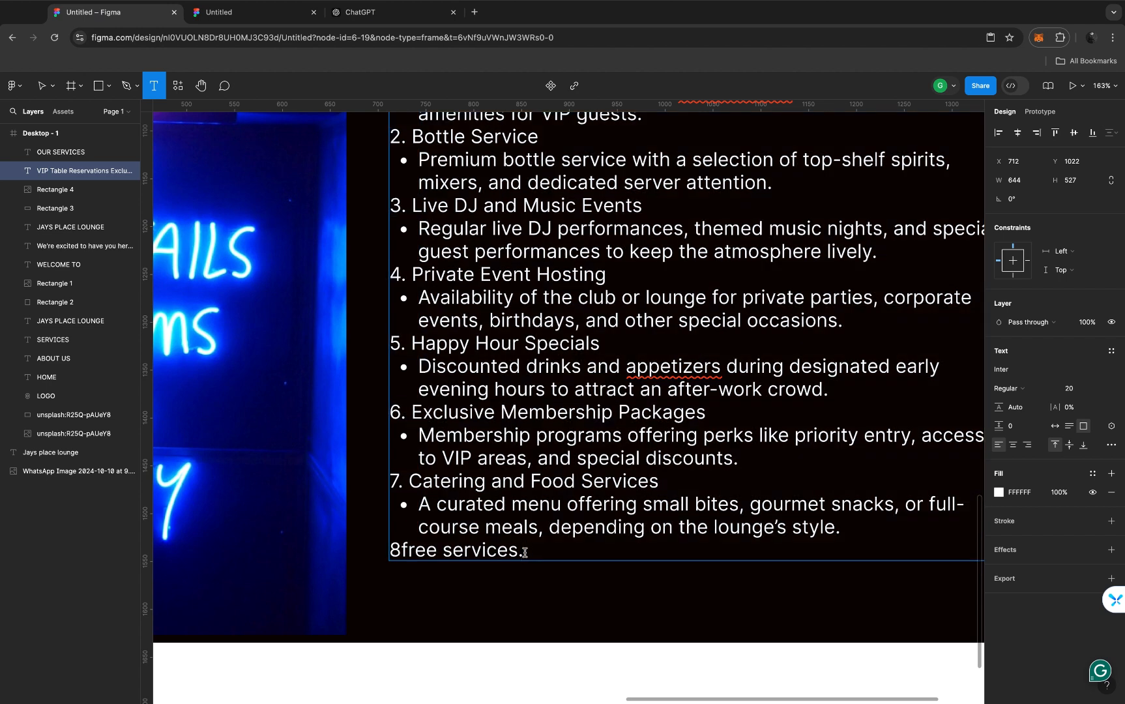
key("BackSpace")
key("BackSpace")
key("BackSpace")
key("BackSpace")
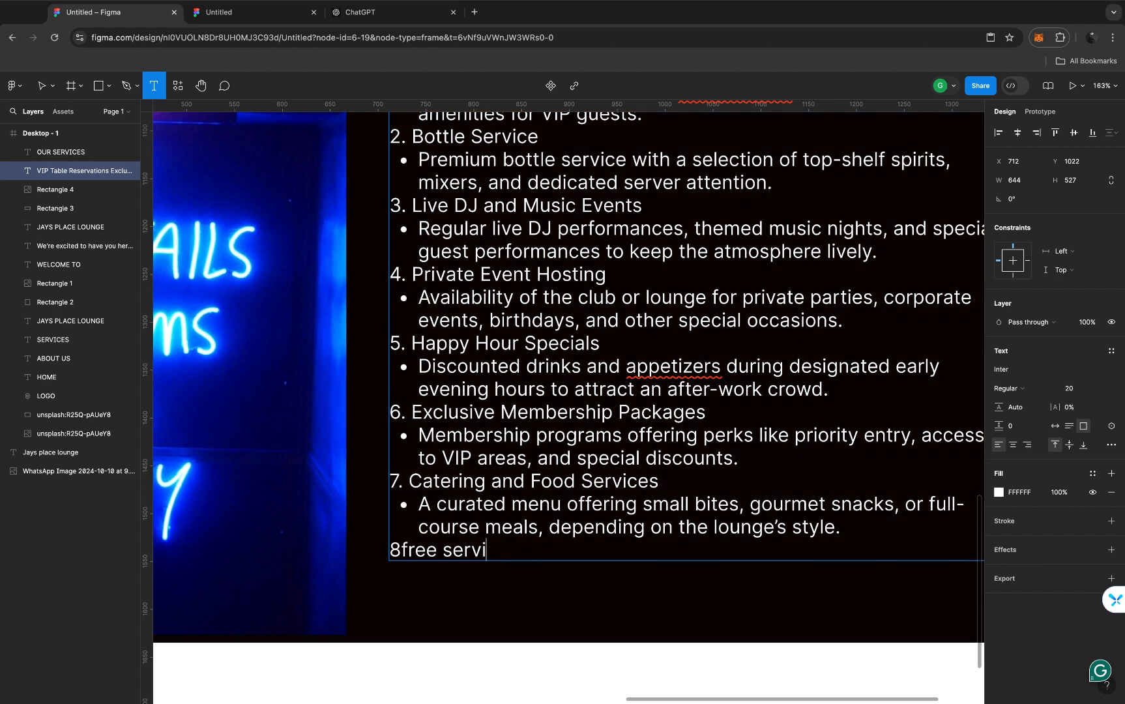
key("BackSpace")
key("BackSpace")
key("BackSpace")
key("BackSpace")
key("BackSpace")
key("BackSpace")
key("BackSpace")
key("BackSpace")
key("BackSpace")
key("BackSpace")
key("BackSpace")
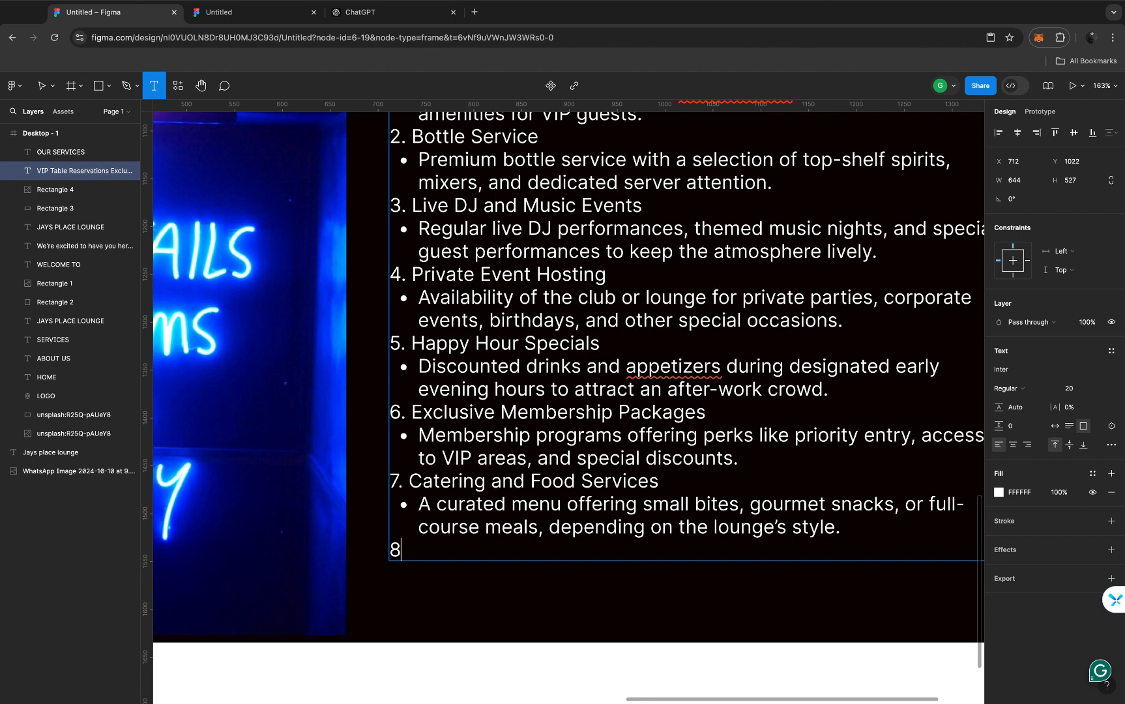
key("Escape")
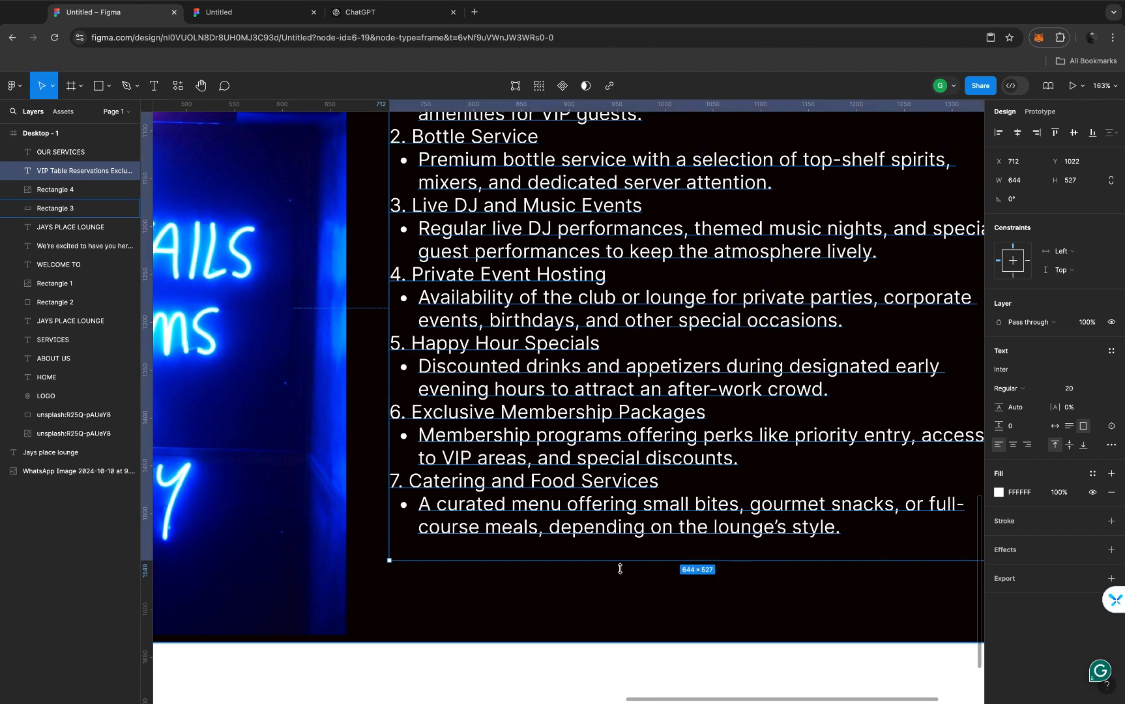
Shorten the services text box to a height of 509 so it ends just below the last entry
scroll(621, 567, "down", 1)
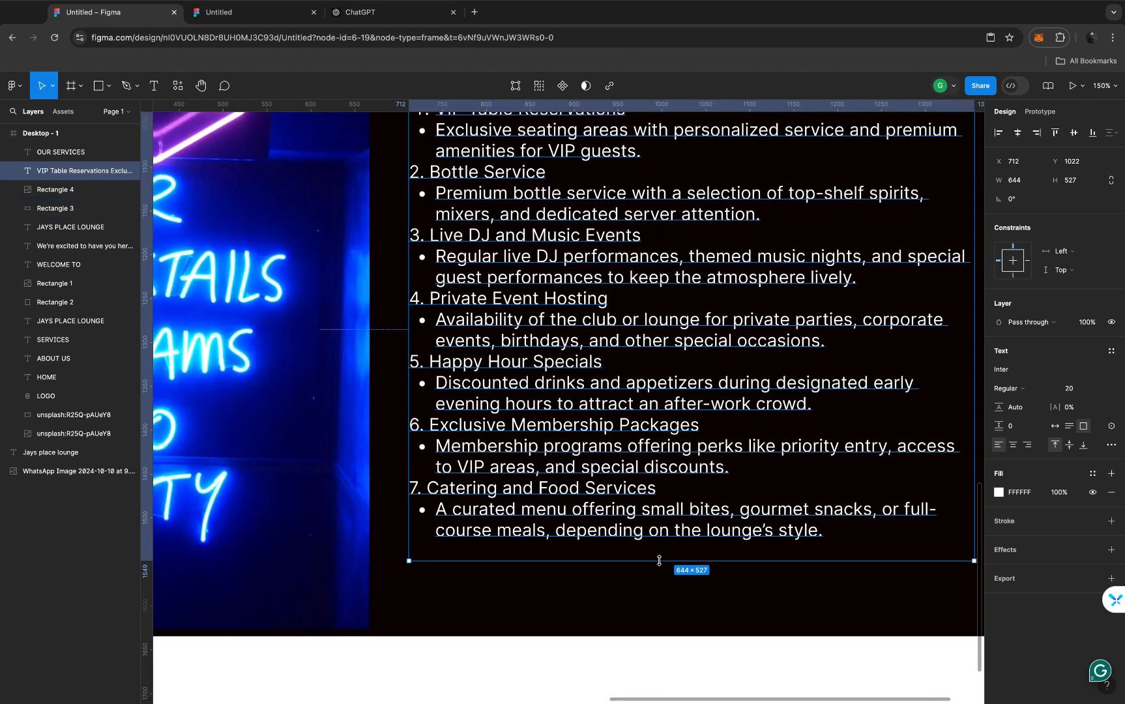
left_click_drag(659, 559, 660, 543)
scroll(660, 544, "down", 5)
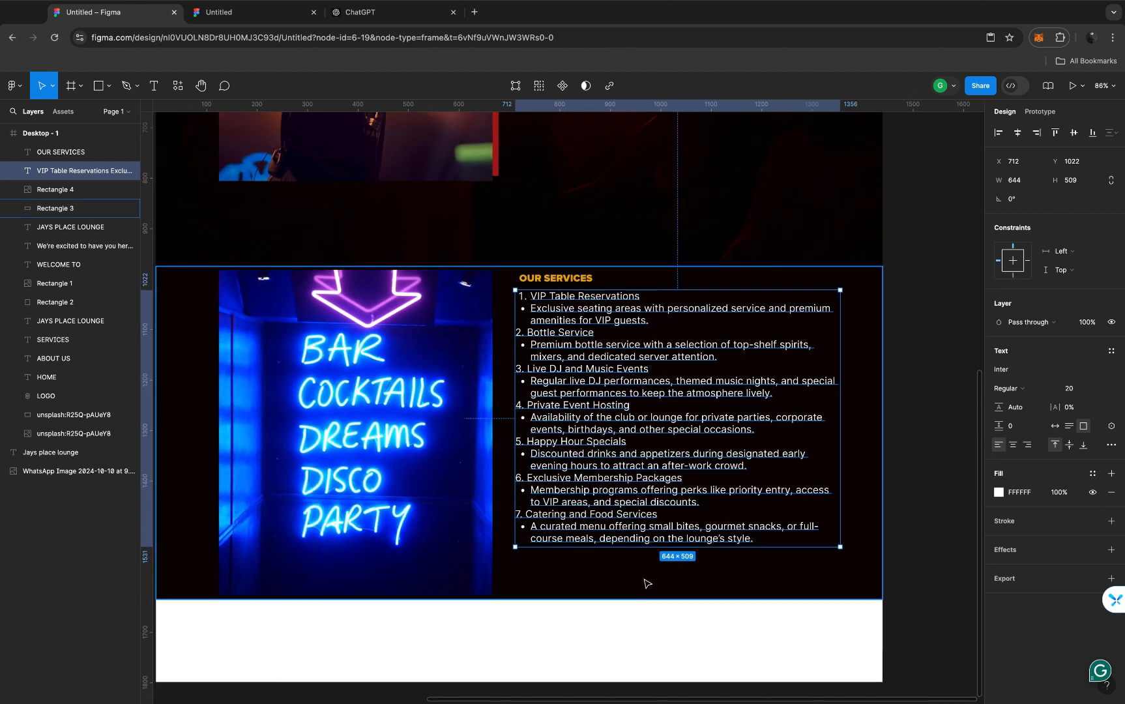
left_click(647, 583)
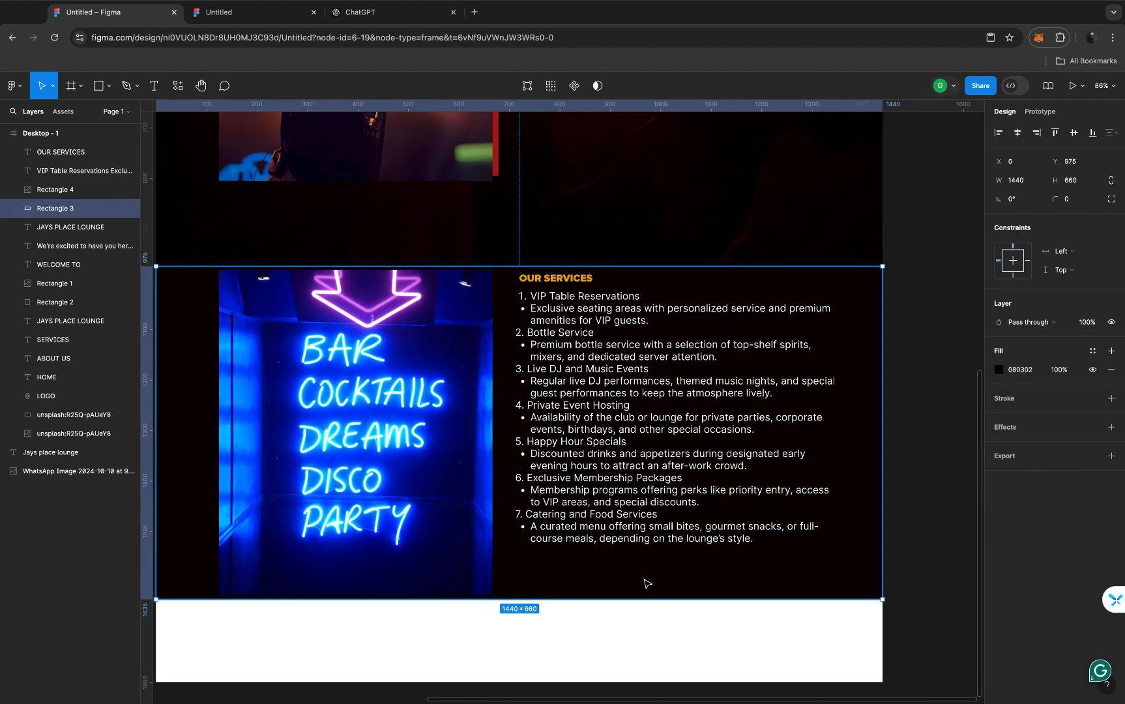
Append the words SEE MORE to the end of the Catering and Food Services description
scroll(647, 583, "up", 2)
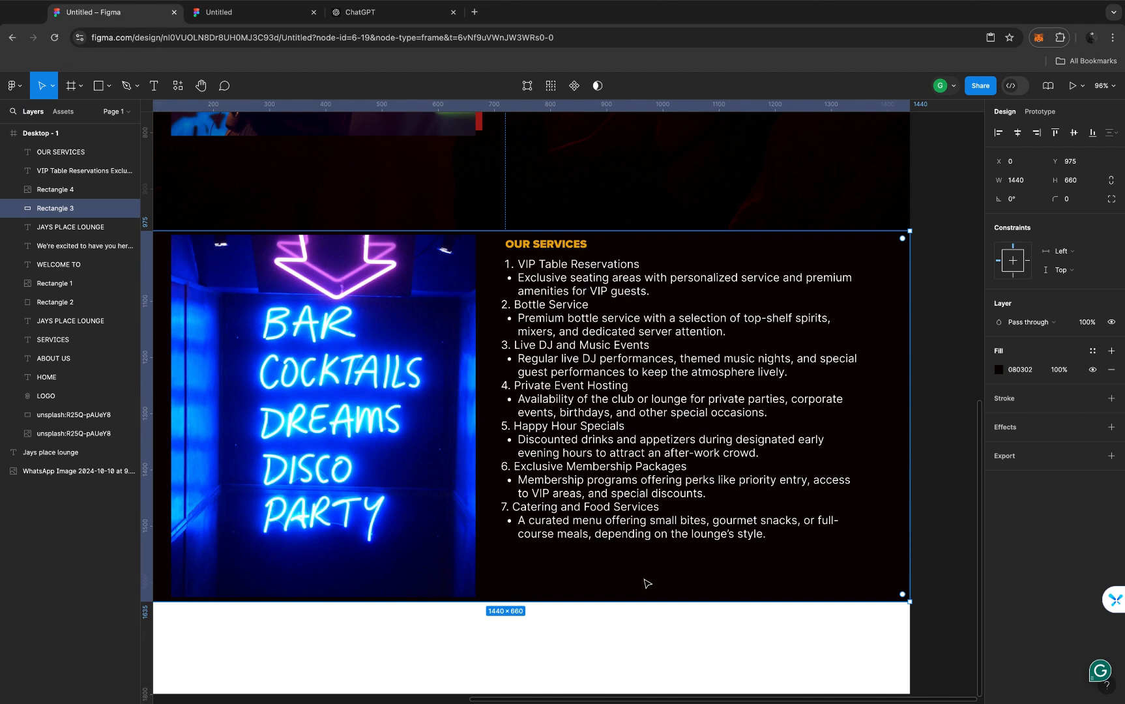
key("t")
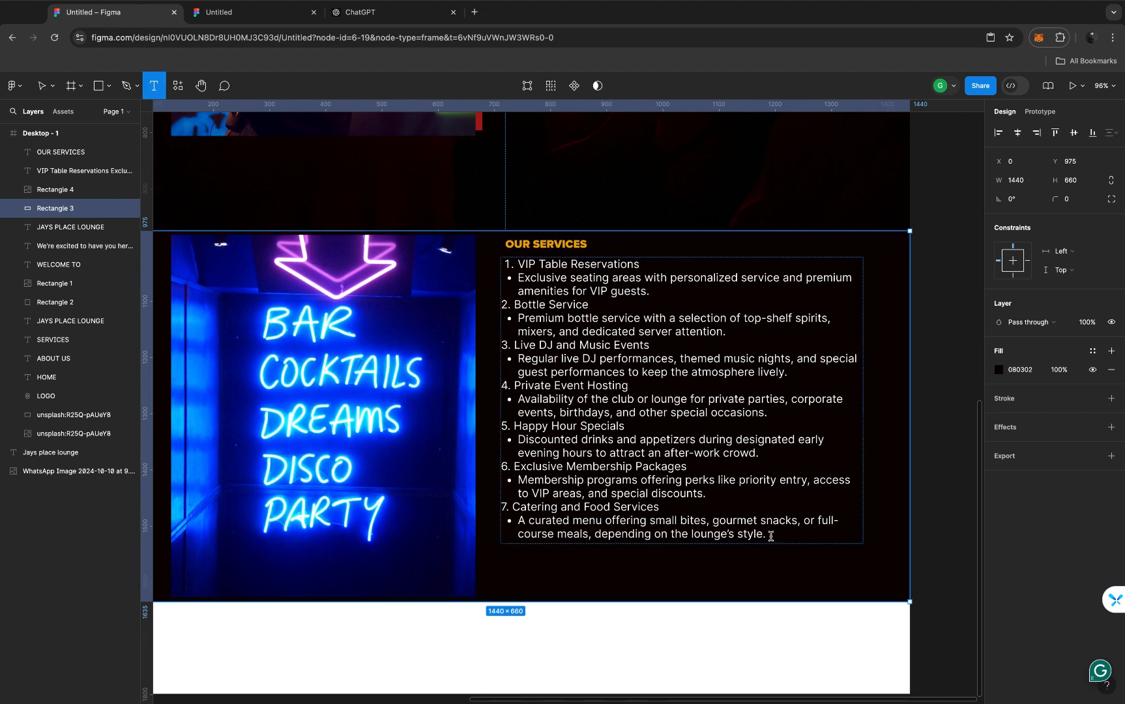
left_click(770, 535)
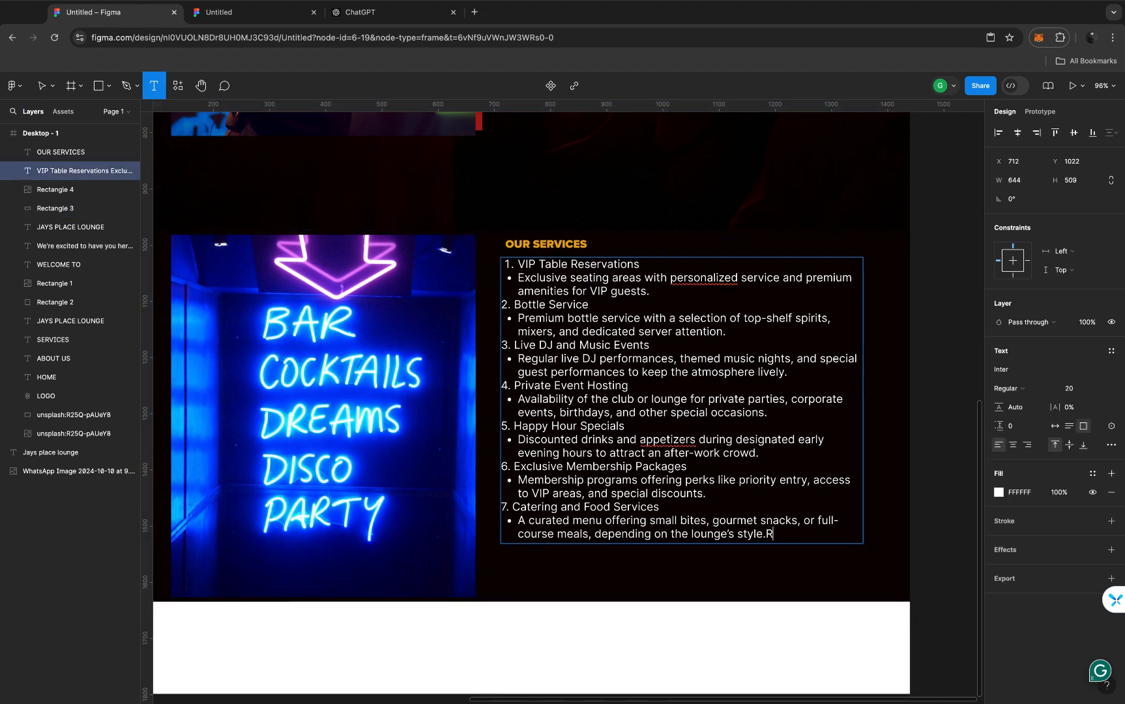
type("RE")
key("BackSpace")
key("BackSpace")
type("SEE MORE")
Set only the words SEE MORE in the services list to Extra Bold
key("shift+Left")
key("shift+Left")
key("shift+Left")
key("shift+Left")
key("shift+Left")
key("shift+Left")
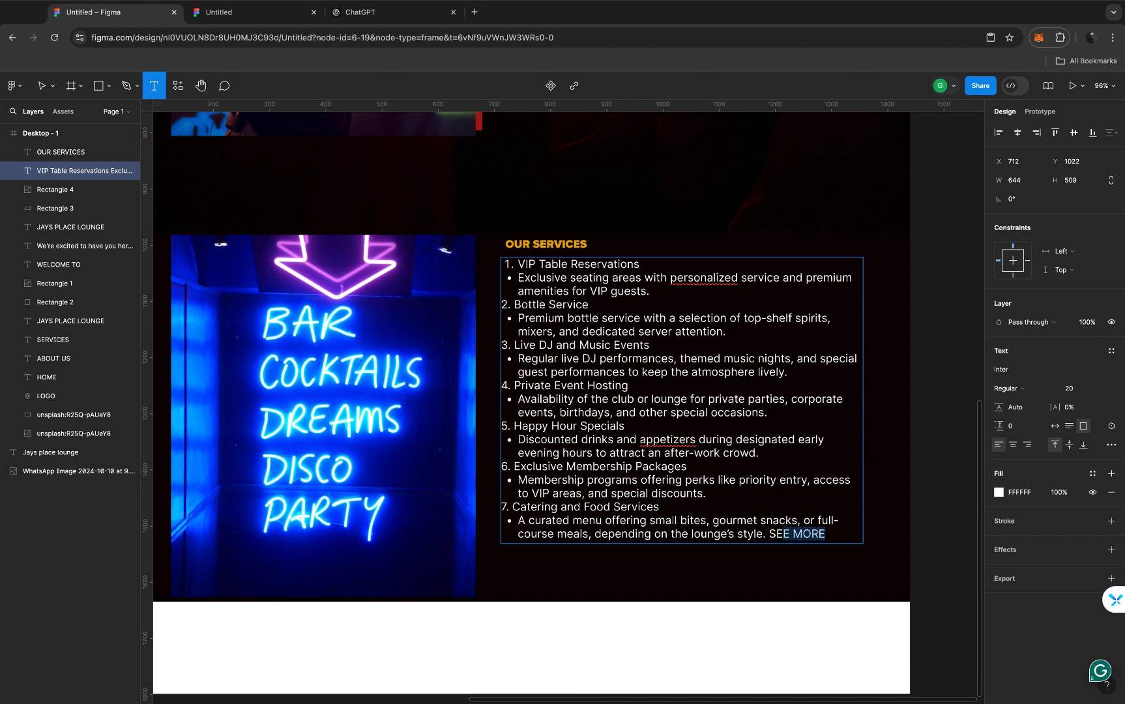
key("shift+Left")
key("shift+Left")
left_click(1035, 391)
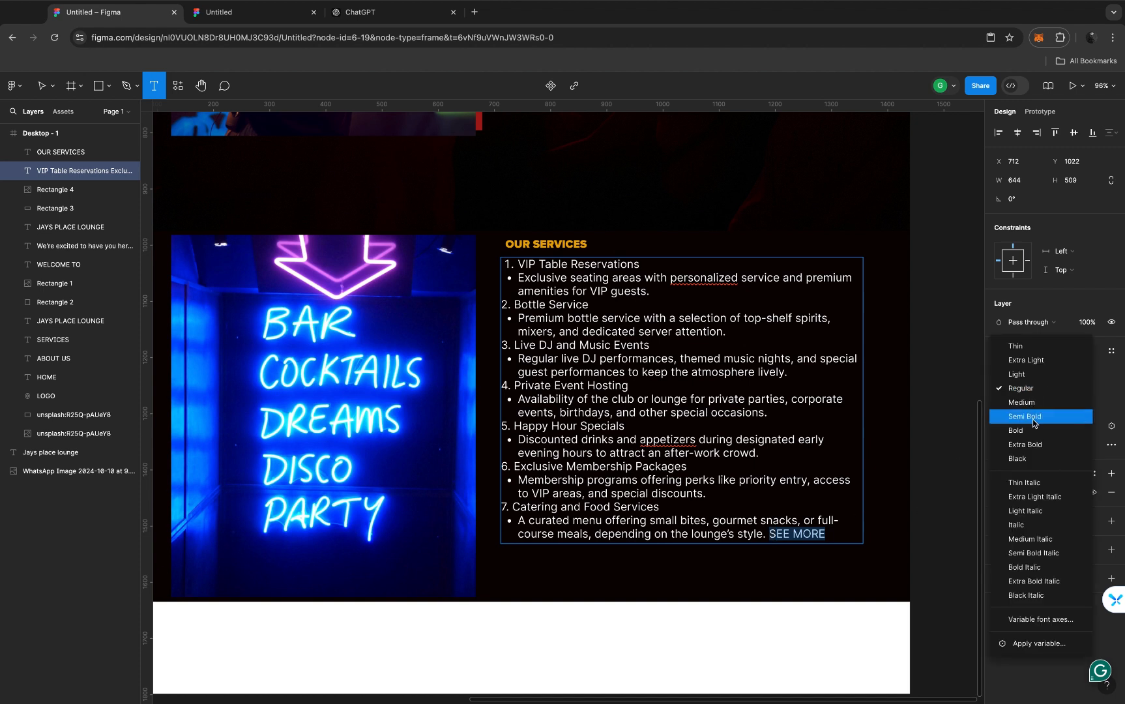
left_click(1027, 445)
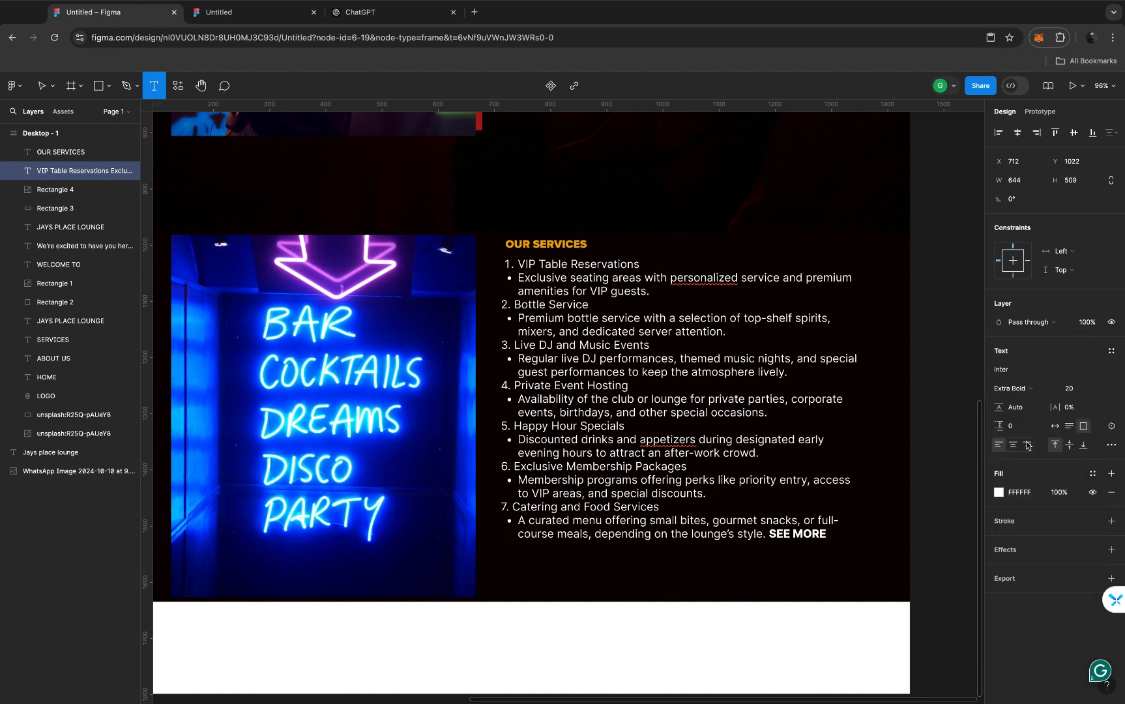
Colour the SEE MORE text with the page's orange, EAA800
left_click(999, 492)
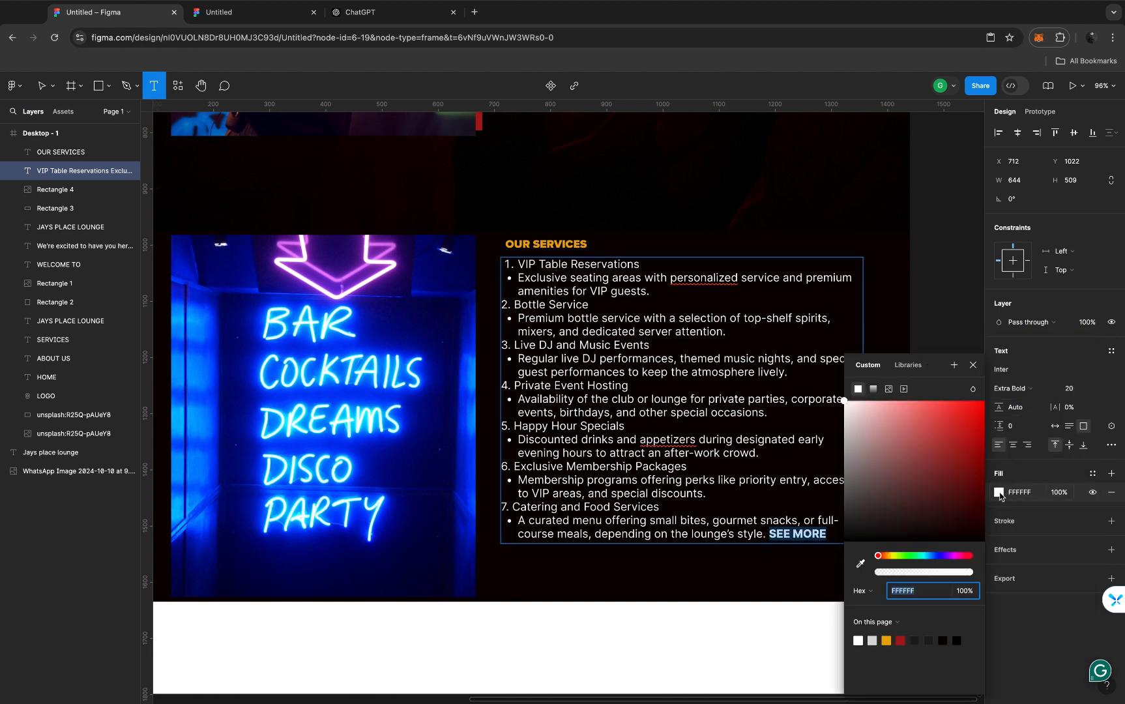
left_click(891, 638)
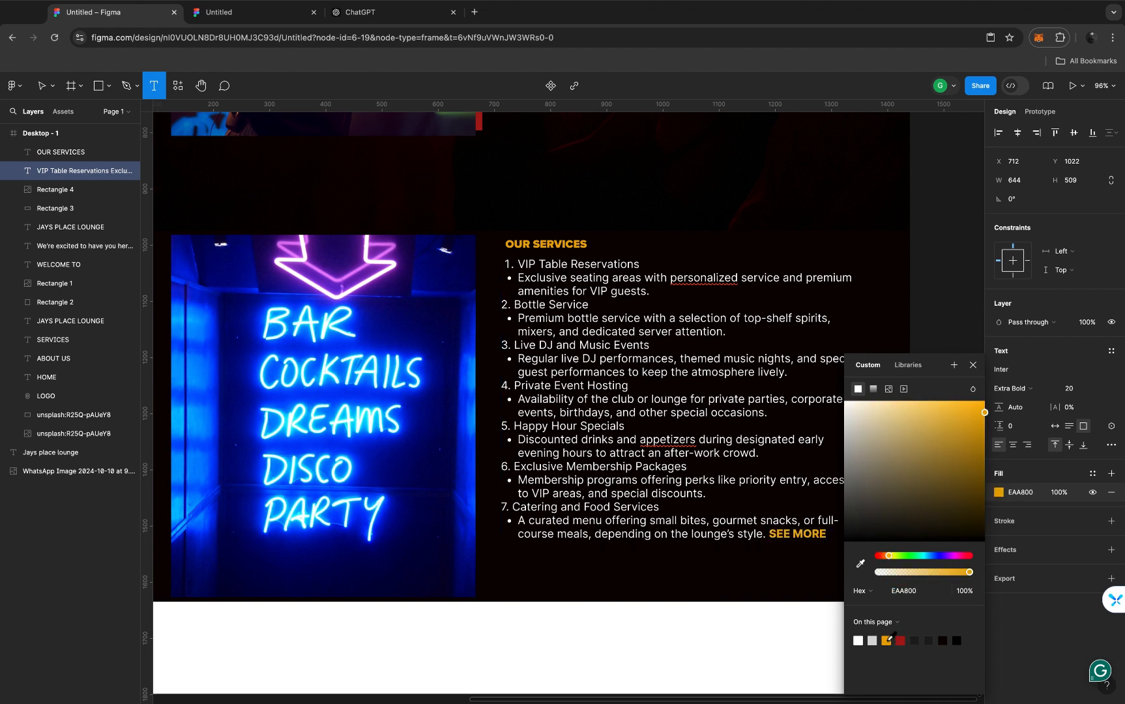
left_click(972, 365)
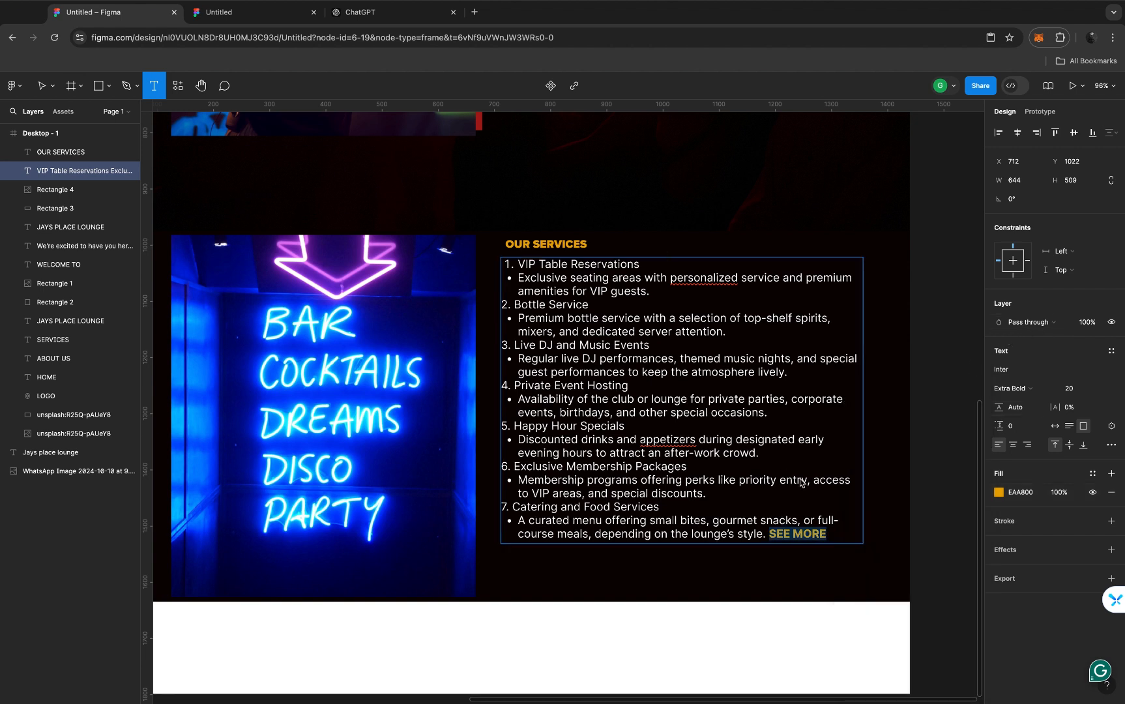
Try the red AA1B1B on the SEE MORE text and restore the orange EAA800
left_click(1001, 493)
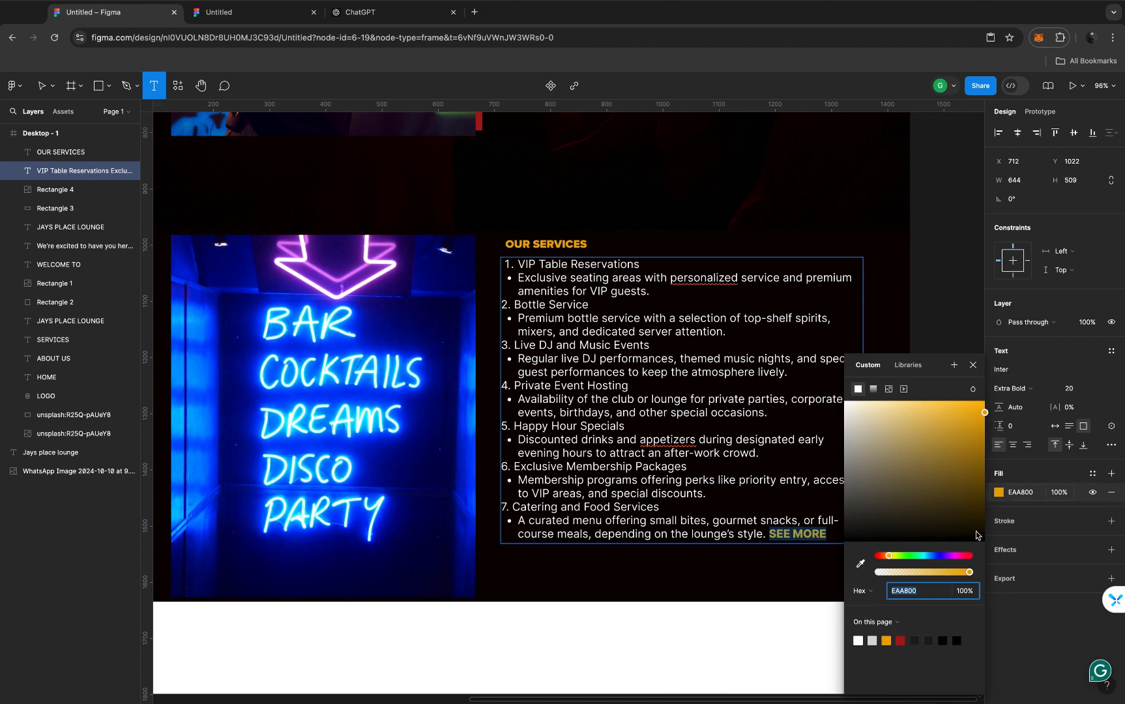
left_click(902, 639)
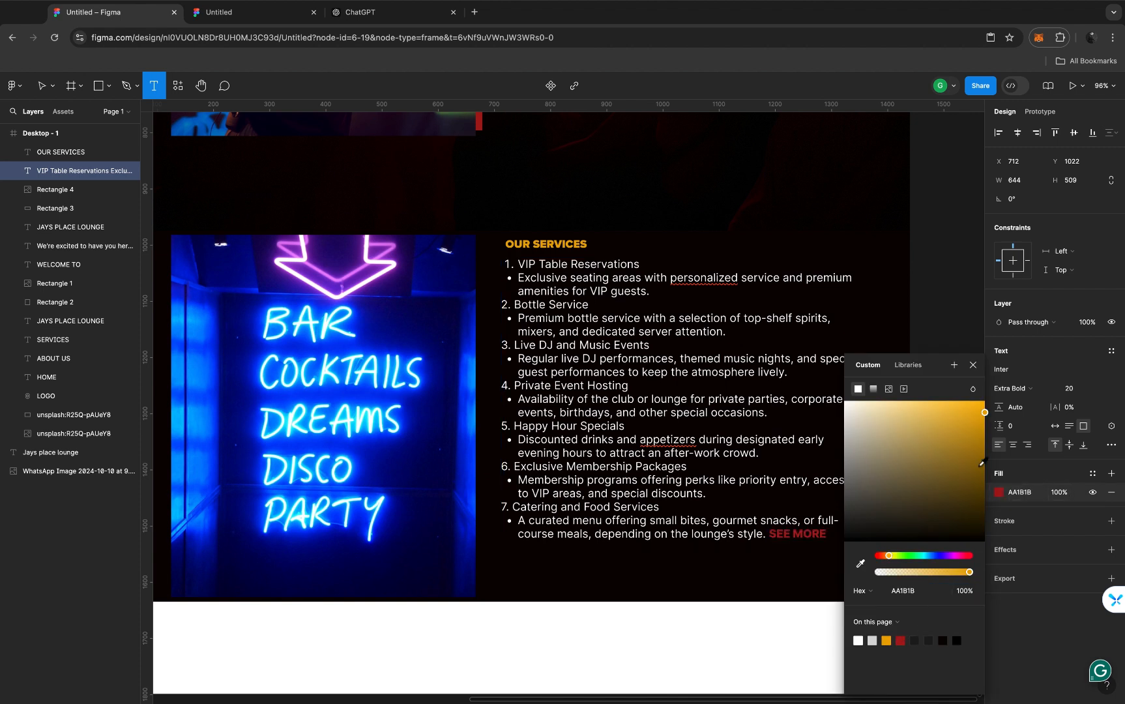
left_click(885, 641)
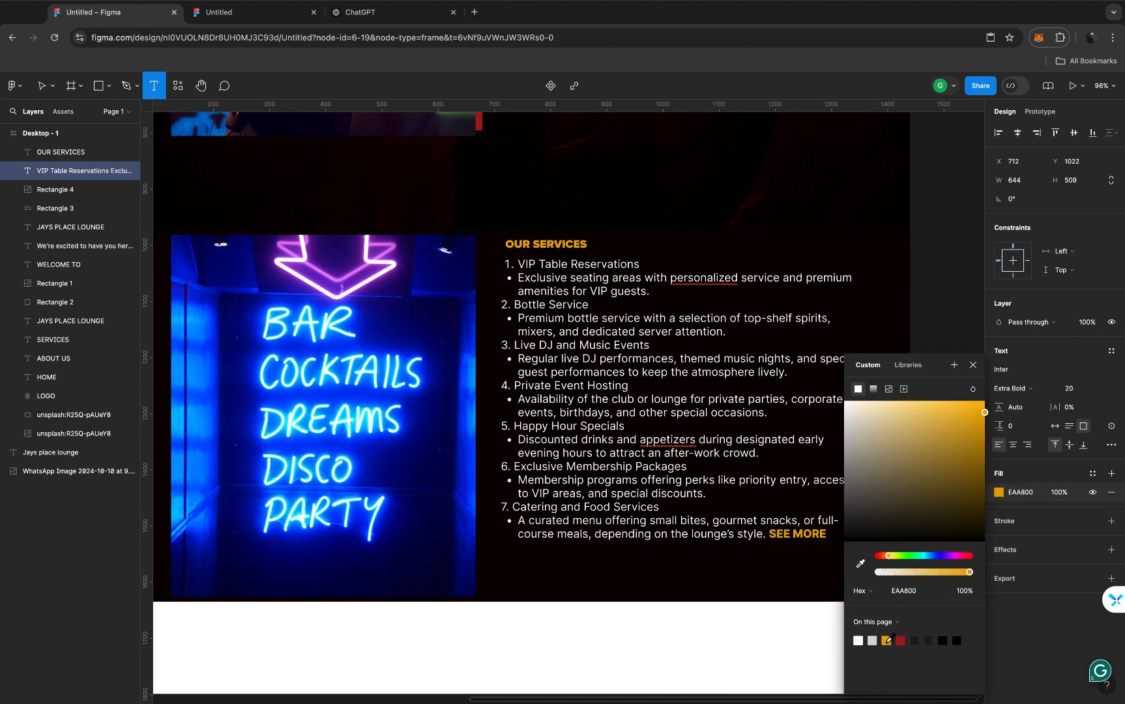
left_click(973, 366)
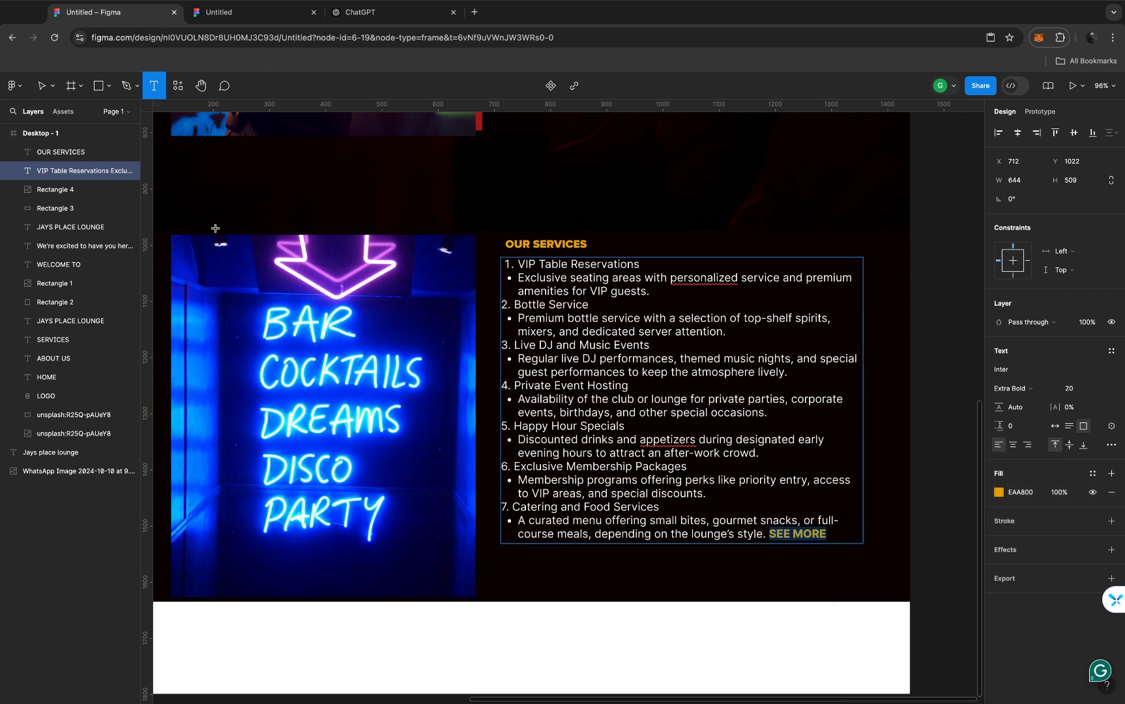
Finish editing the services list text, leaving its text box selected as an object
left_click(41, 88)
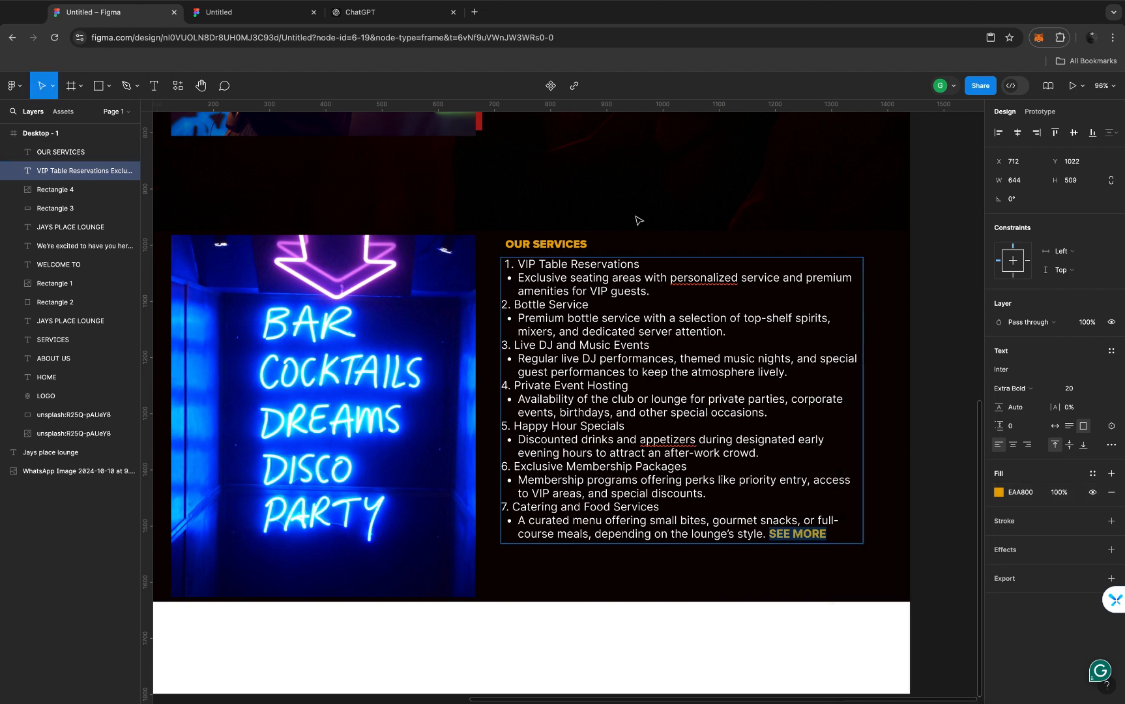
key("Escape")
scroll(650, 218, "down", 5)
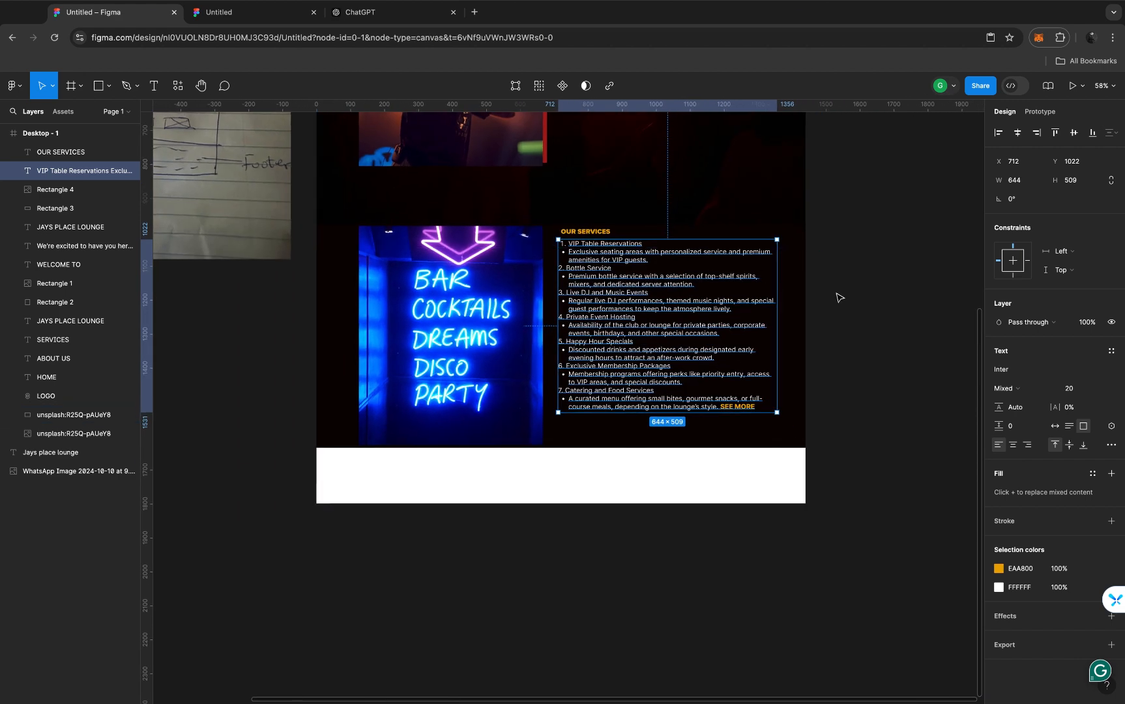
Draw a full-width rectangle about 1455 by 130 in the gap between the welcome and services sections
left_click(838, 297)
scroll(838, 297, "up", 2)
scroll(839, 297, "up", 2)
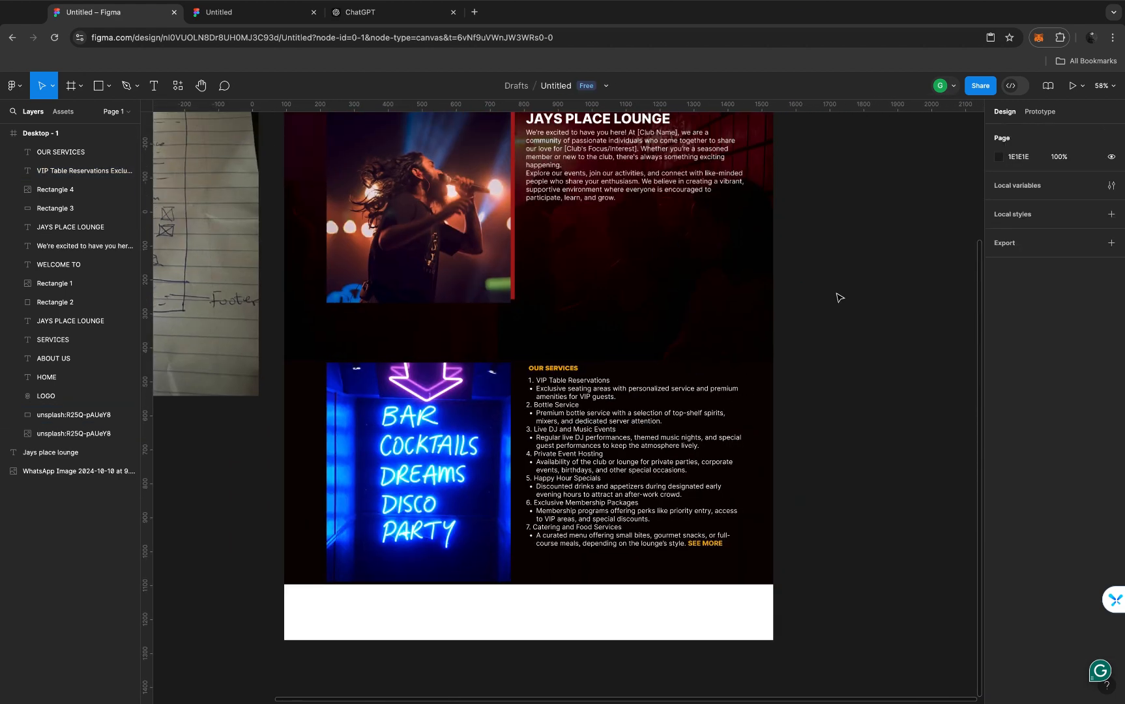
scroll(696, 317, "left", 1)
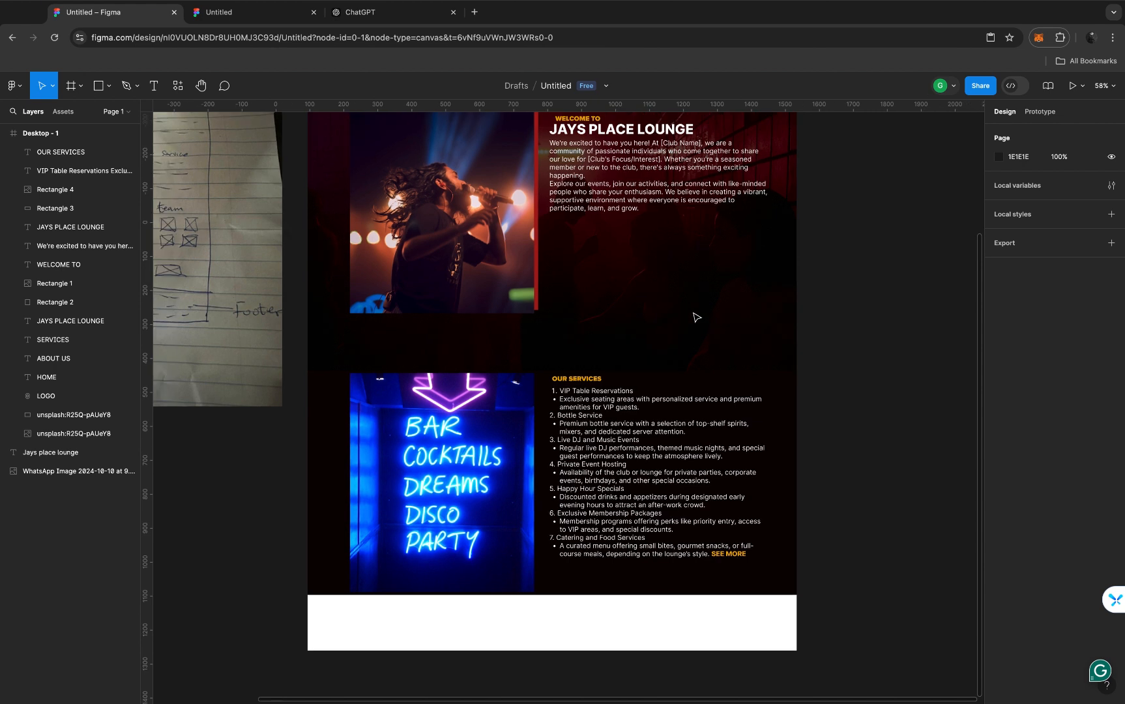
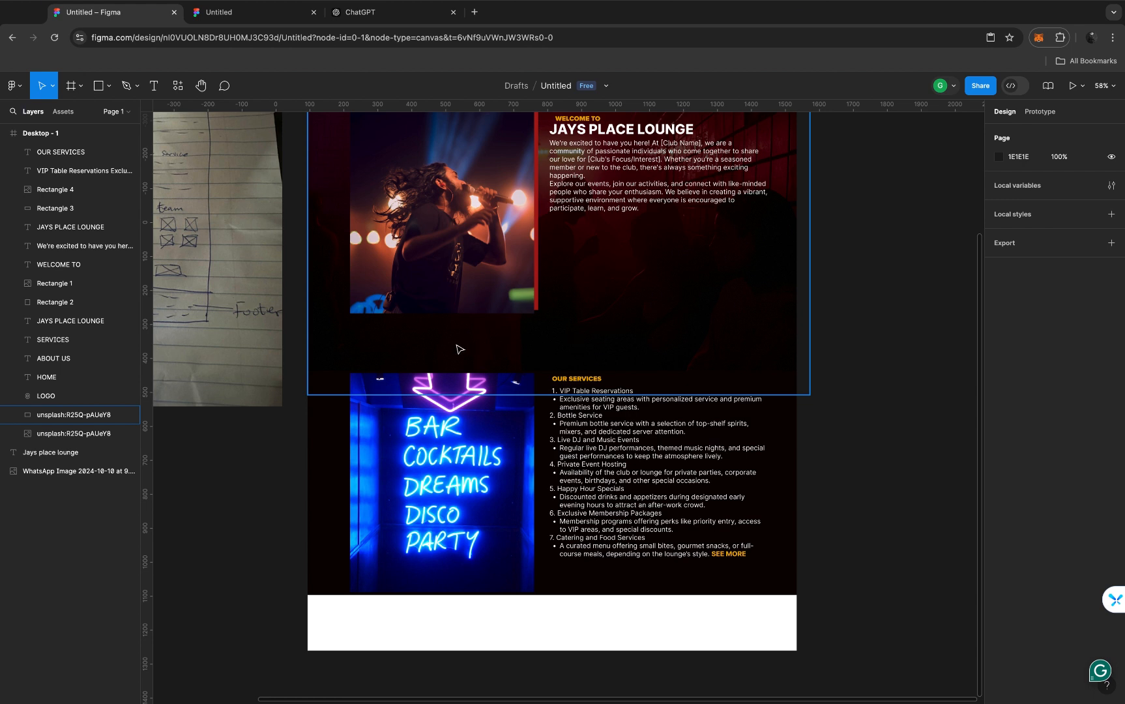
key("r")
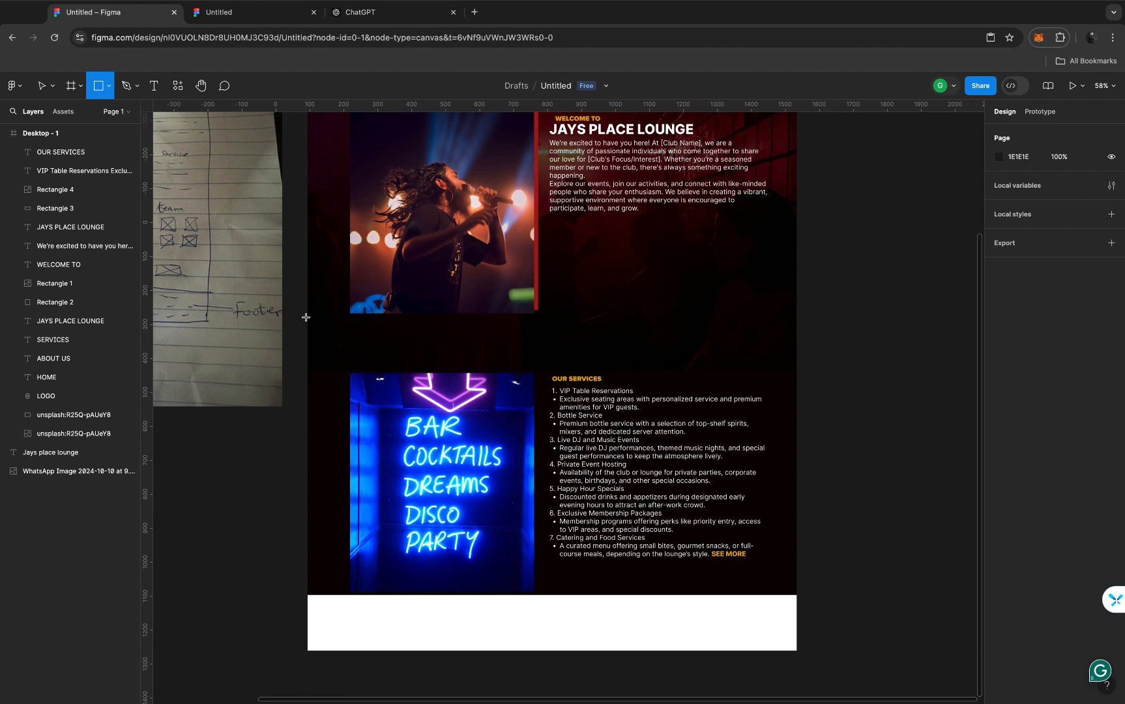
left_click(332, 331)
mouse_move(333, 331)
left_mouse_down()
mouse_move(411, 356)
mouse_move(801, 361)
left_mouse_up()
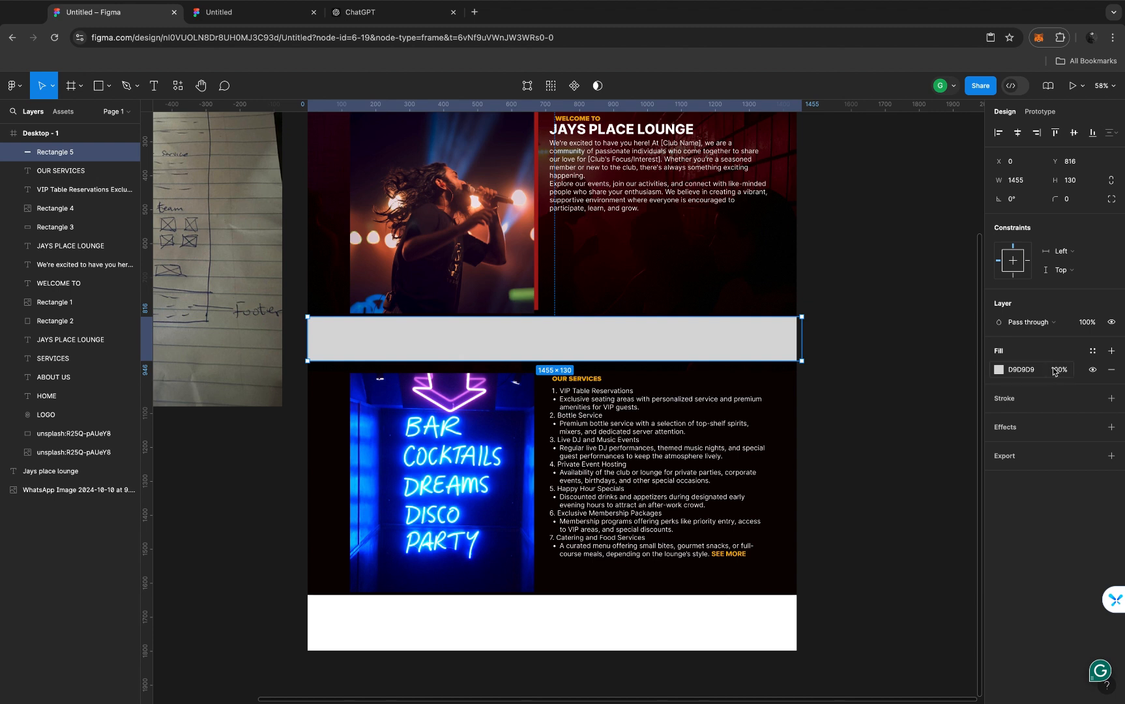
Try layer opacities of 50% and 20% on the new full-width rectangle
key("5")
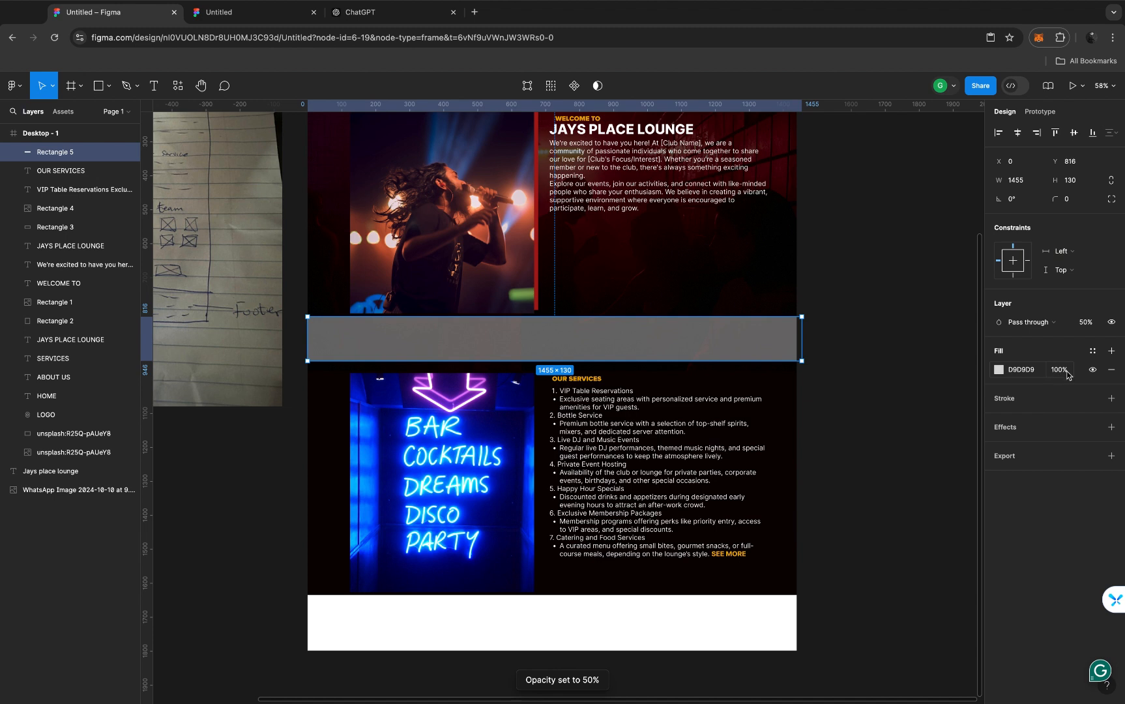
key("0")
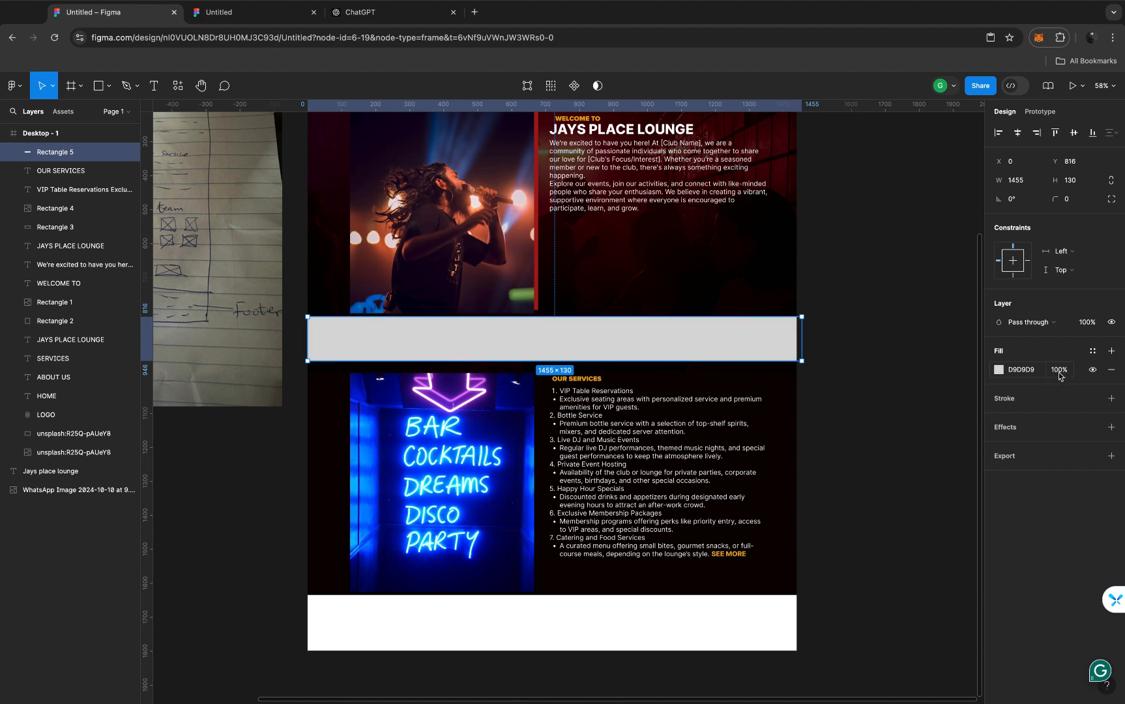
left_click(1082, 324)
type("20")
key("Return")
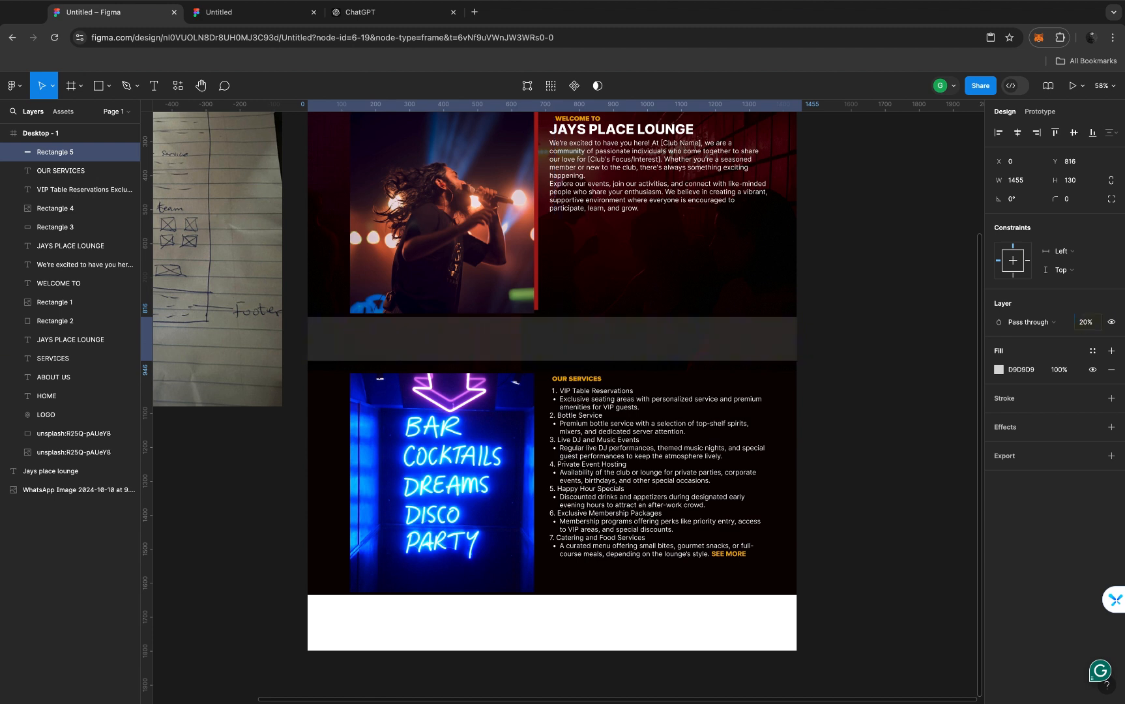
Fill the full-width rectangle with the page's red, AA1B1B, after trying and undoing the dark 151515
left_click(999, 371)
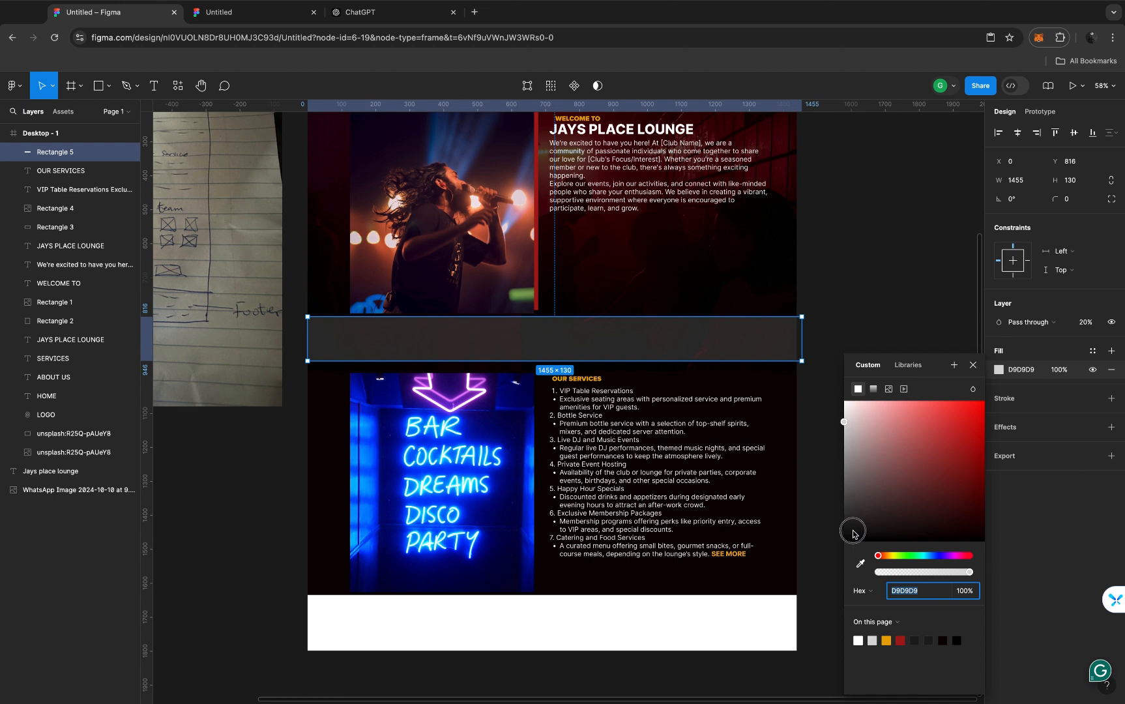
left_click_drag(853, 534, 839, 530)
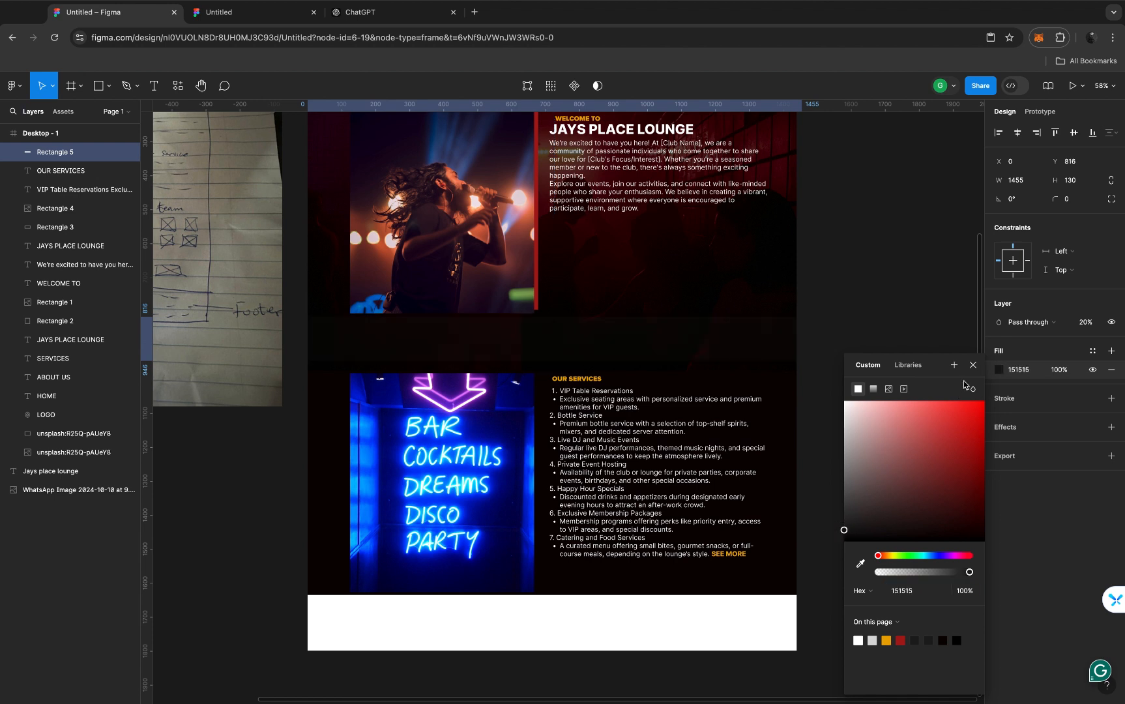
key("super+z")
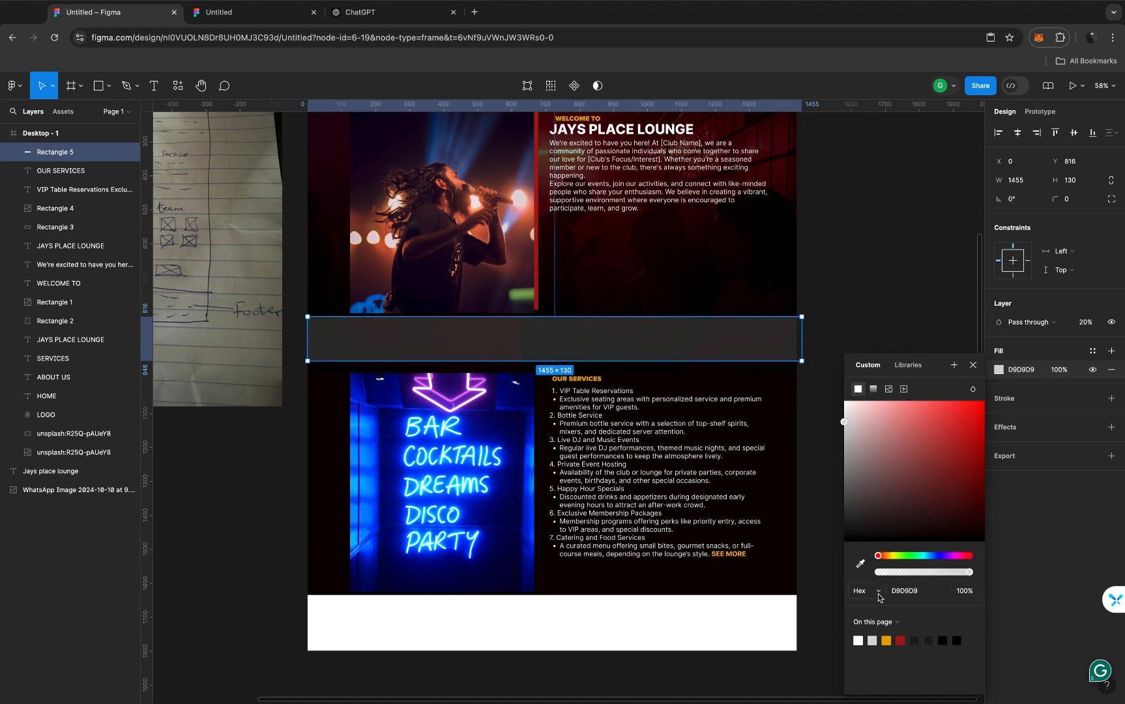
left_click(900, 640)
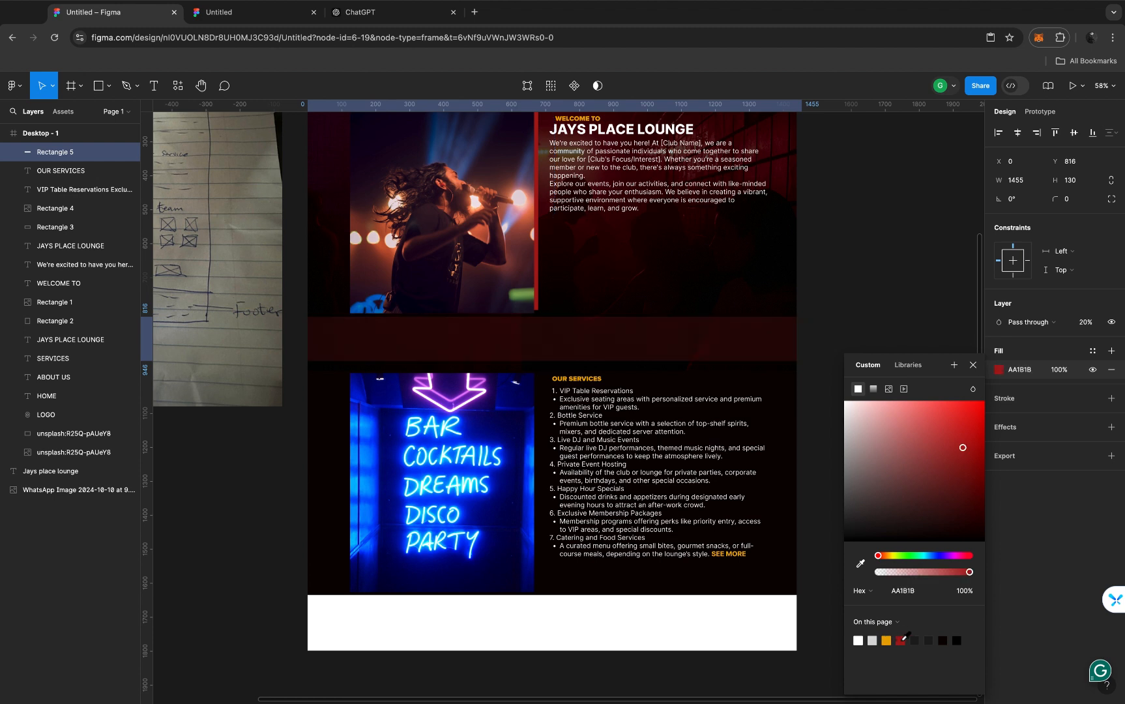
left_click(973, 365)
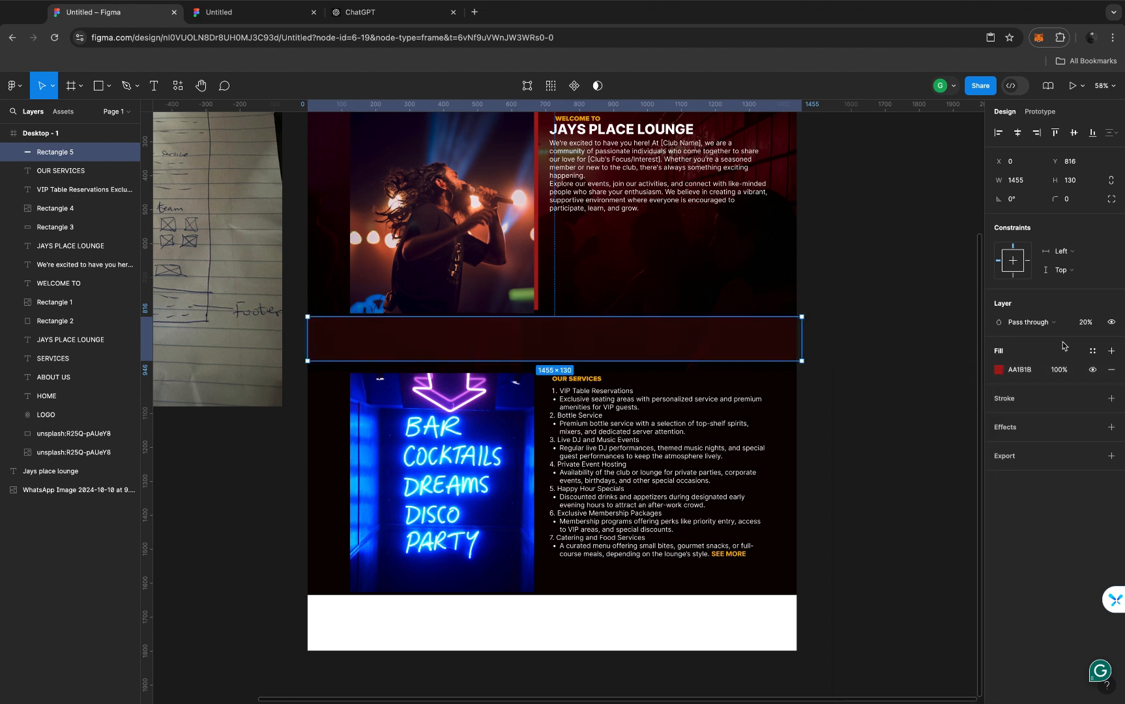
Set the red band's layer opacity to 10% and deselect it to check it against the page
left_click(1085, 325)
type("10")
key("Return")
left_click(837, 326)
scroll(649, 328, "down", 5)
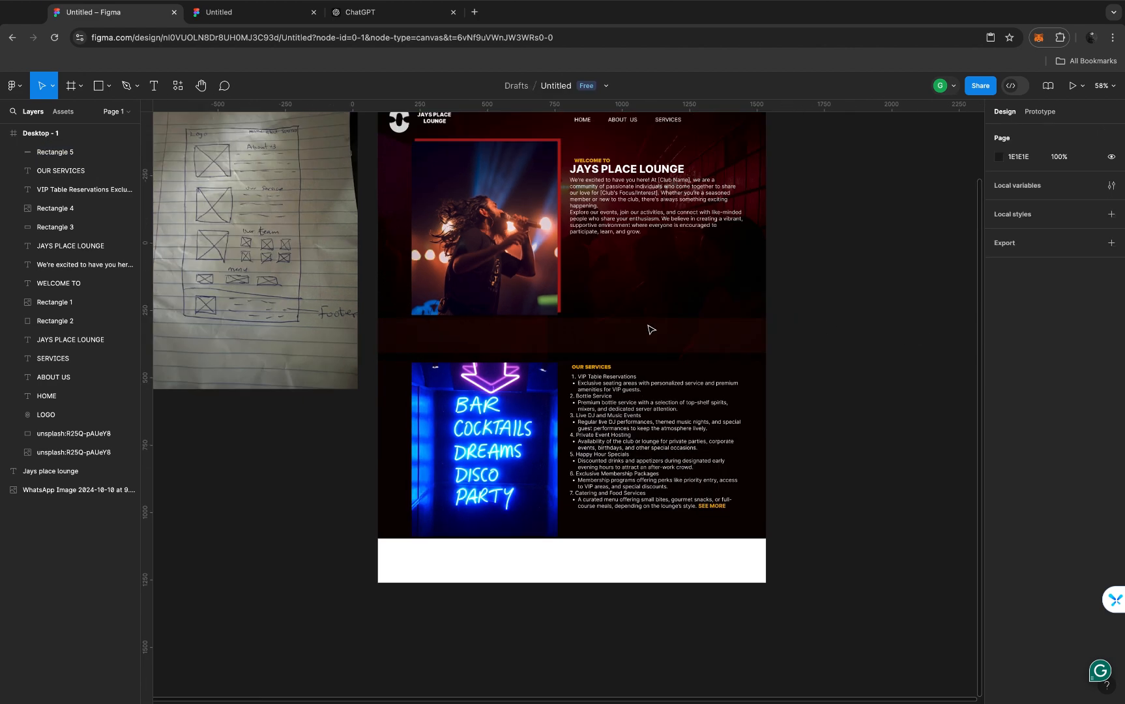
scroll(649, 328, "up", 5)
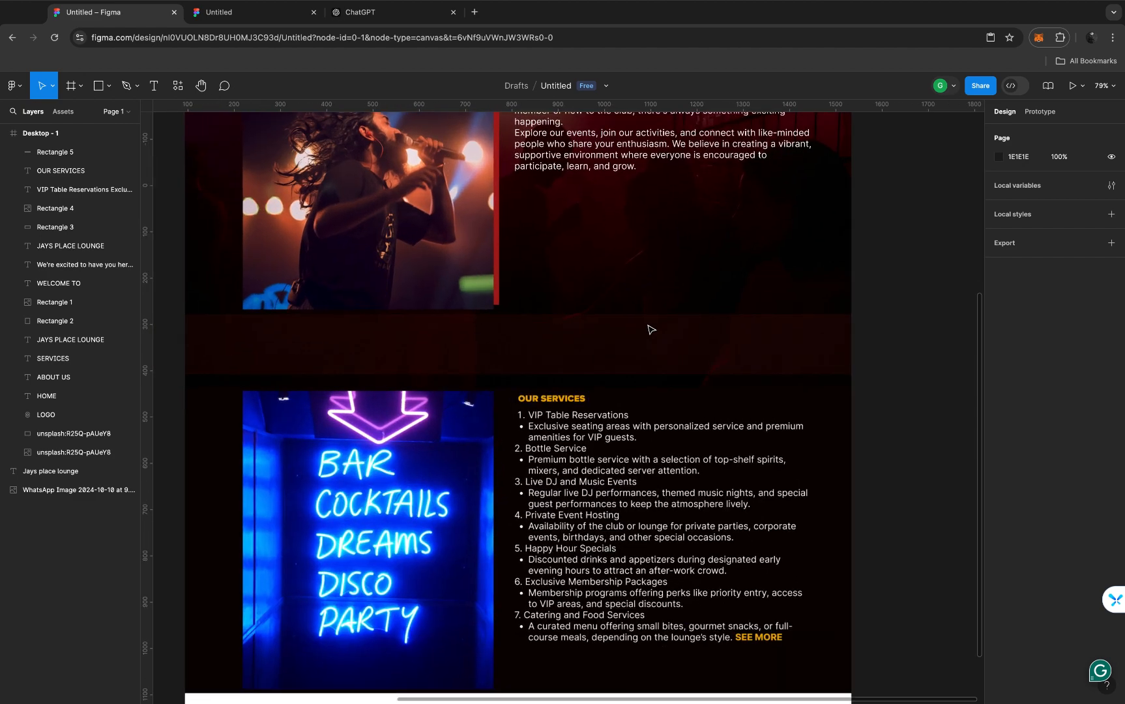
Add the text See Our Events inside the red band, replacing the all-caps SEE OUR attempt
left_click(564, 350)
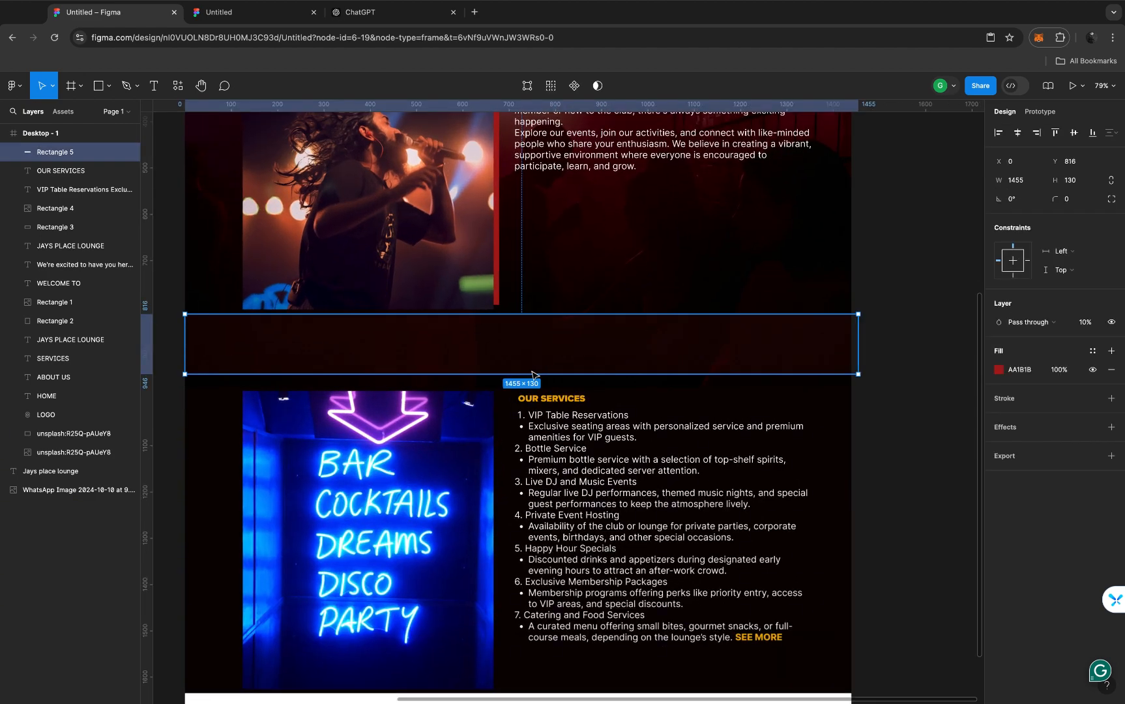
key("t")
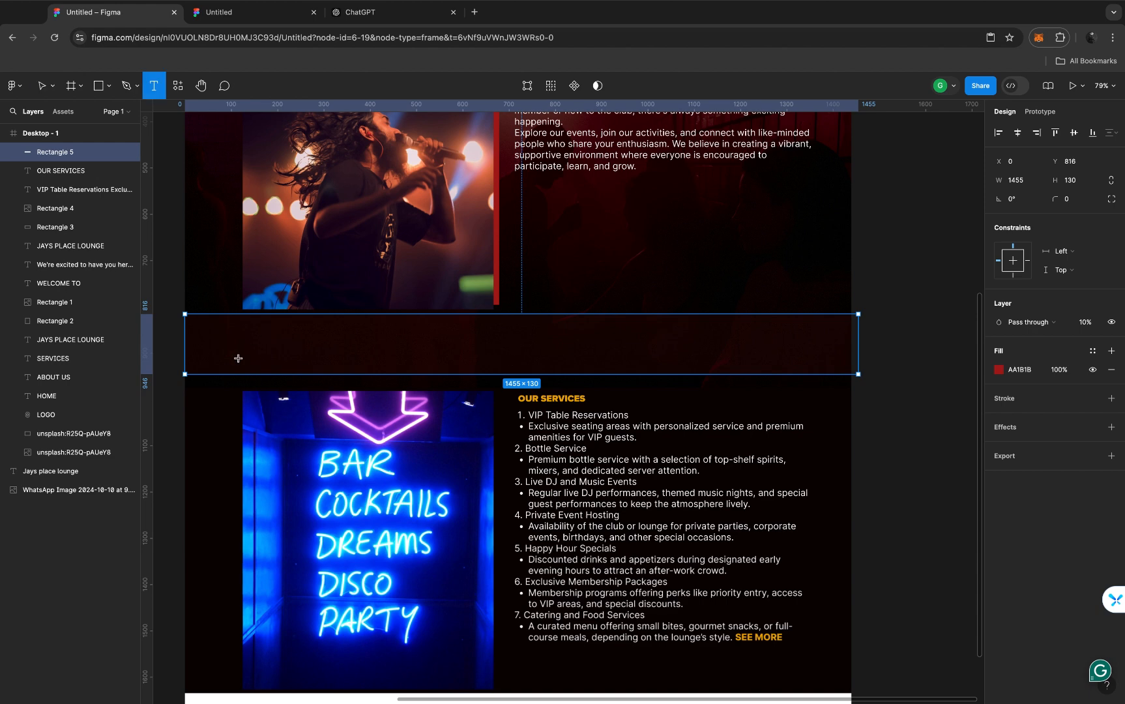
left_click(237, 357)
type("SE")
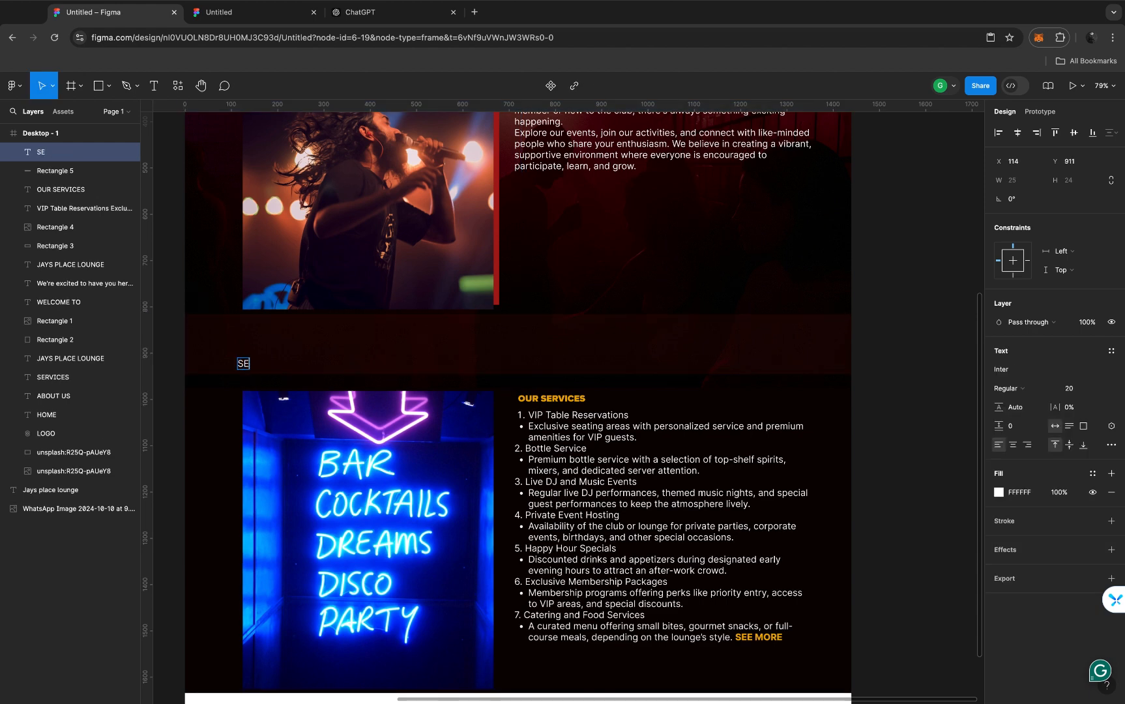
type("E OUR")
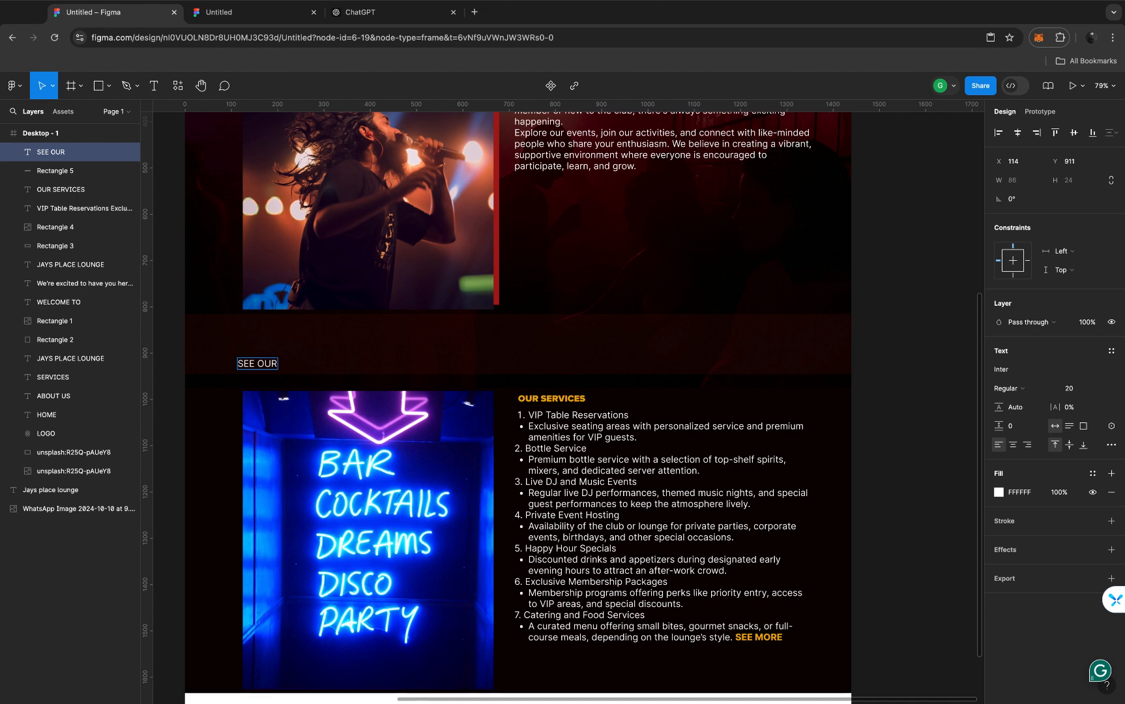
key("BackSpace")
key("BackSpace")
key("BackSpace")
key("BackSpace")
key("BackSpace")
key("BackSpace")
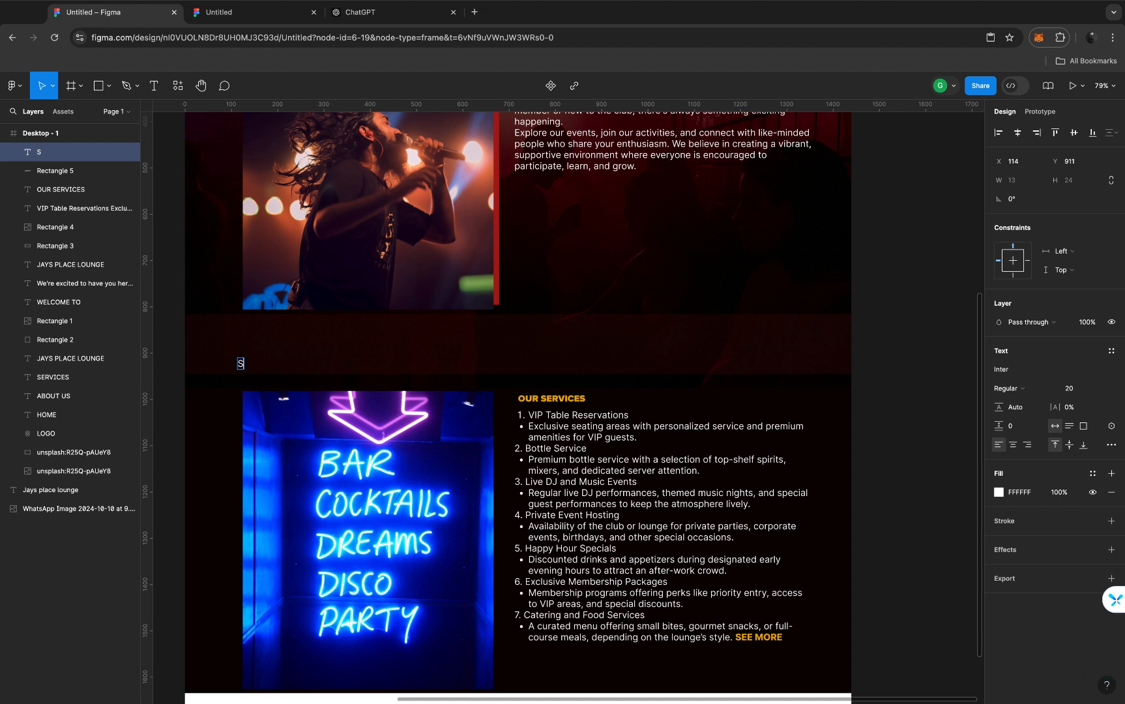
type("ee our eve")
key("BackSpace")
key("BackSpace")
key("BackSpace")
key("BackSpace")
key("BackSpace")
key("BackSpace")
key("BackSpace")
key("BackSpace")
type("Our Events")
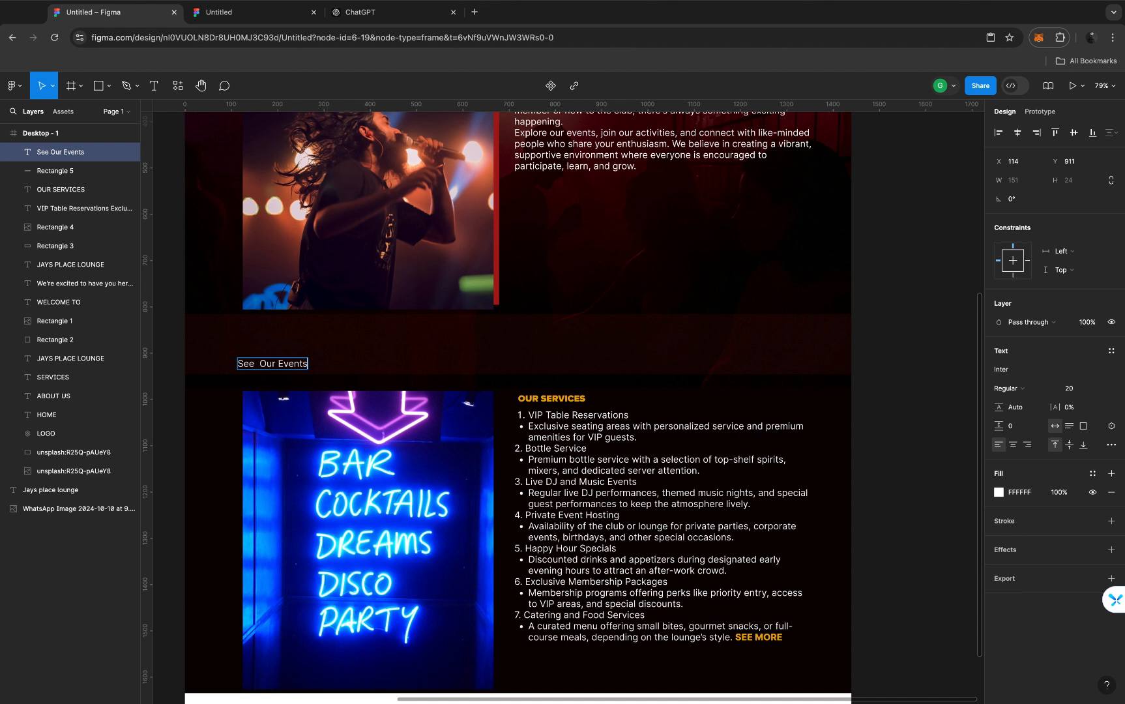
Set the whole See Our Events text to Extra Bold at font size 40
key("ctrl+a")
left_click(1028, 389)
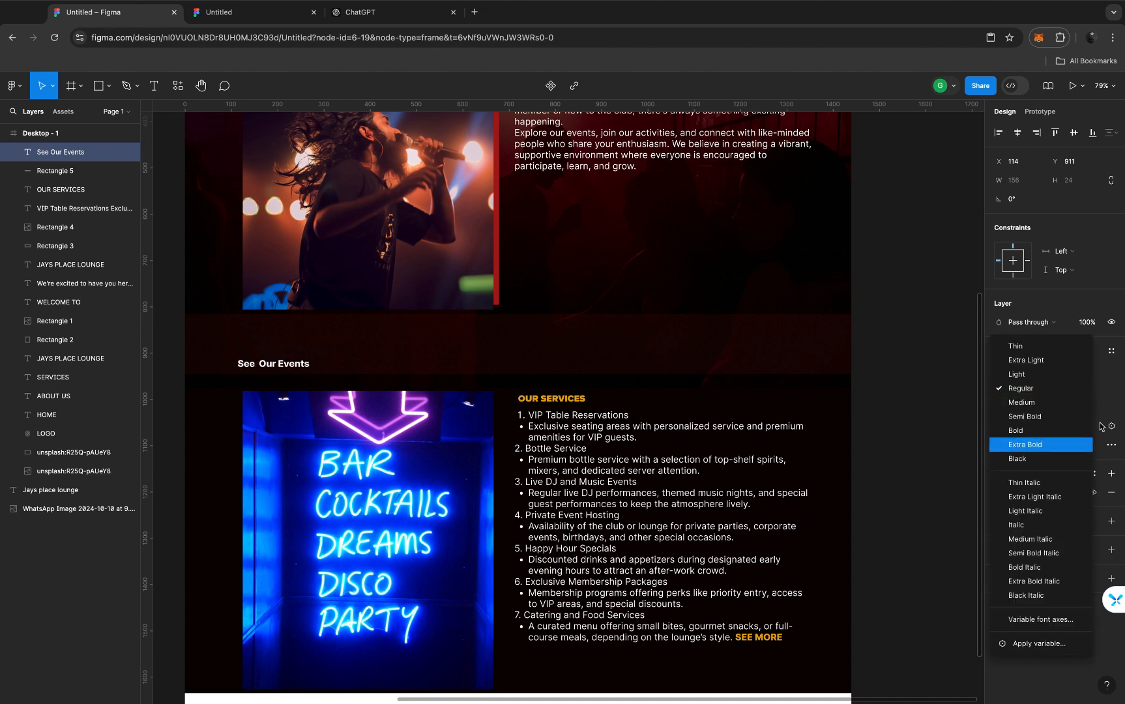
key("Return")
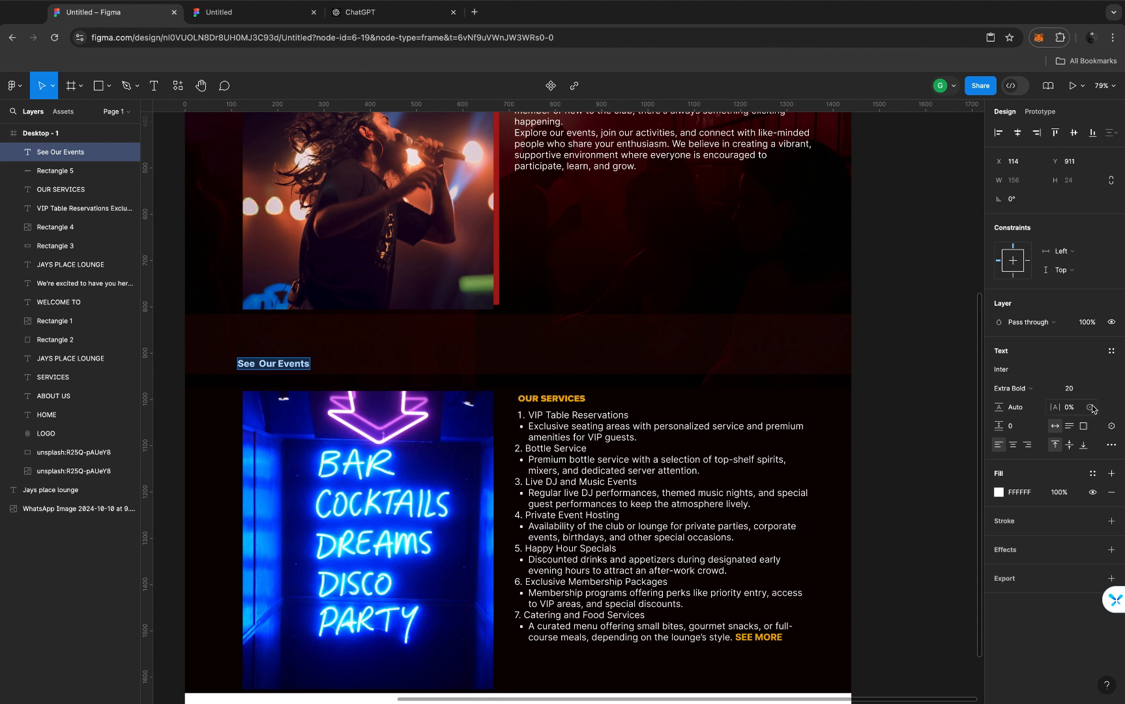
left_click(1075, 390)
type("40")
key("Return")
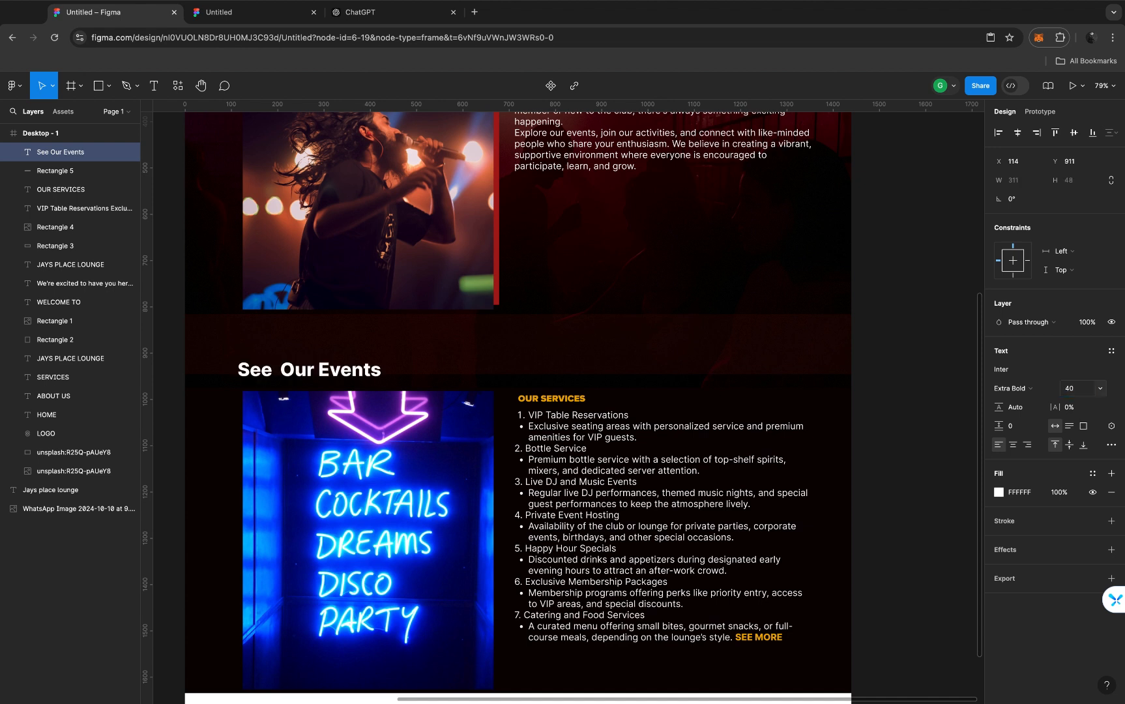
Move the See Our Events heading to X 125, Y 865, aligned with the photos' left edge and midway between them
key("Return")
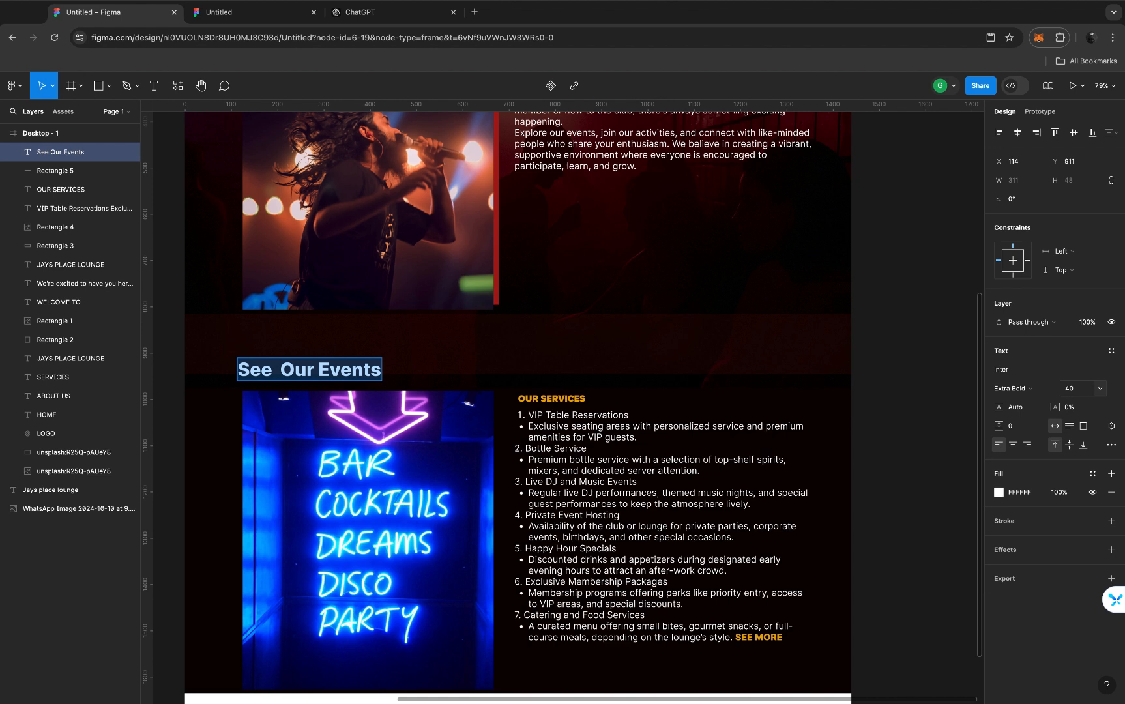
key("Escape")
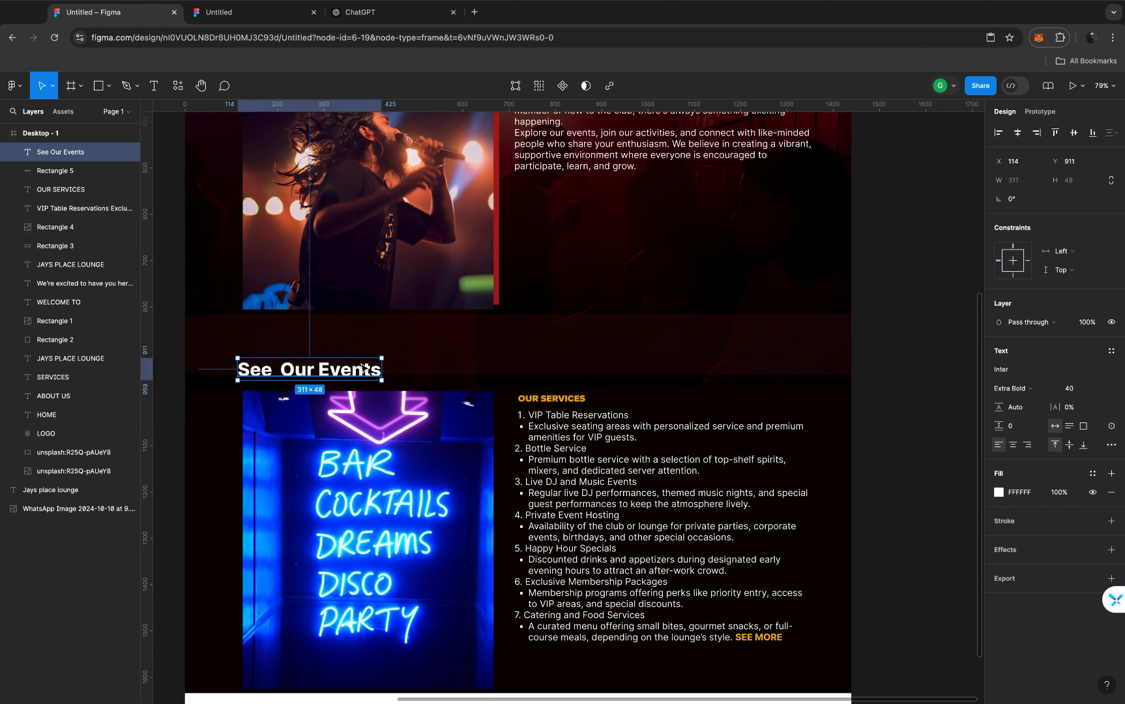
left_click_drag(343, 372, 348, 354)
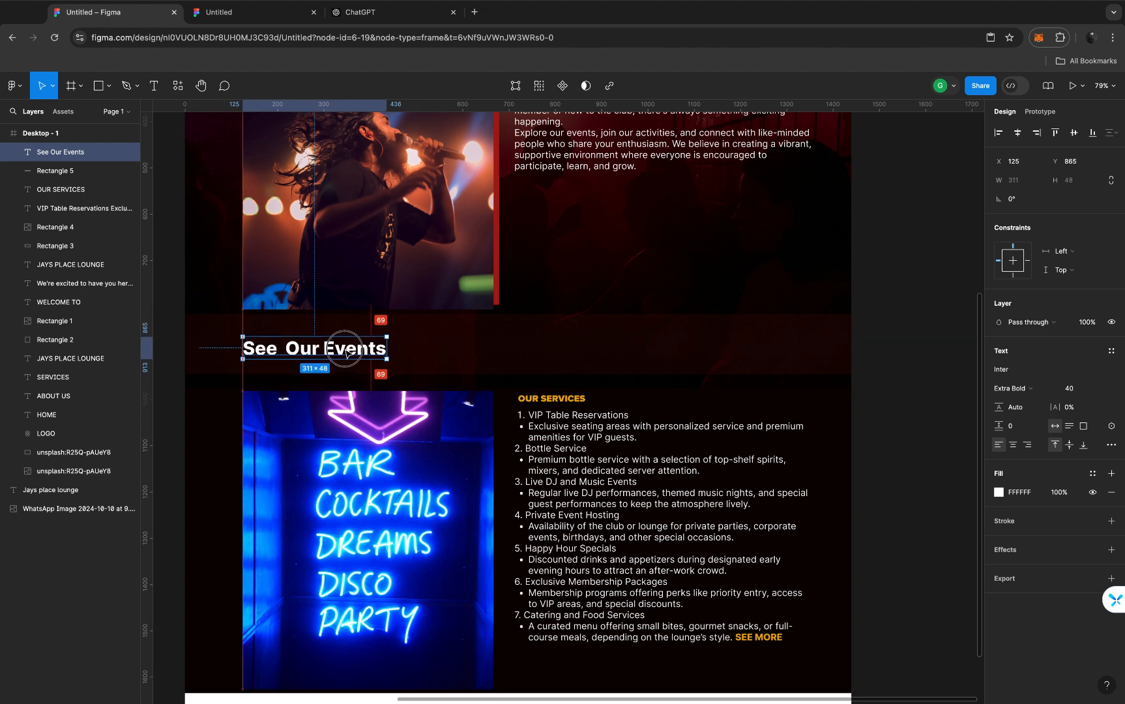
left_click_drag(345, 350, 345, 350)
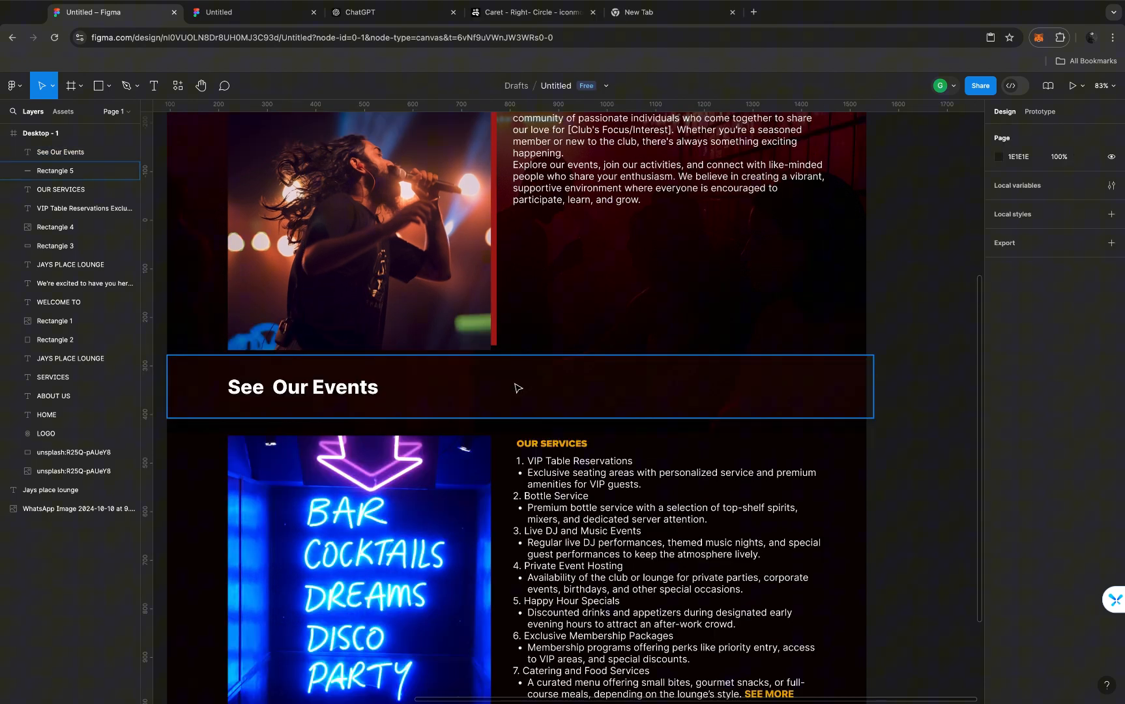
Draw a button rectangle about 273 by 88 in the band beside the heading and round its corners to 15
scroll(514, 390, "up", 2)
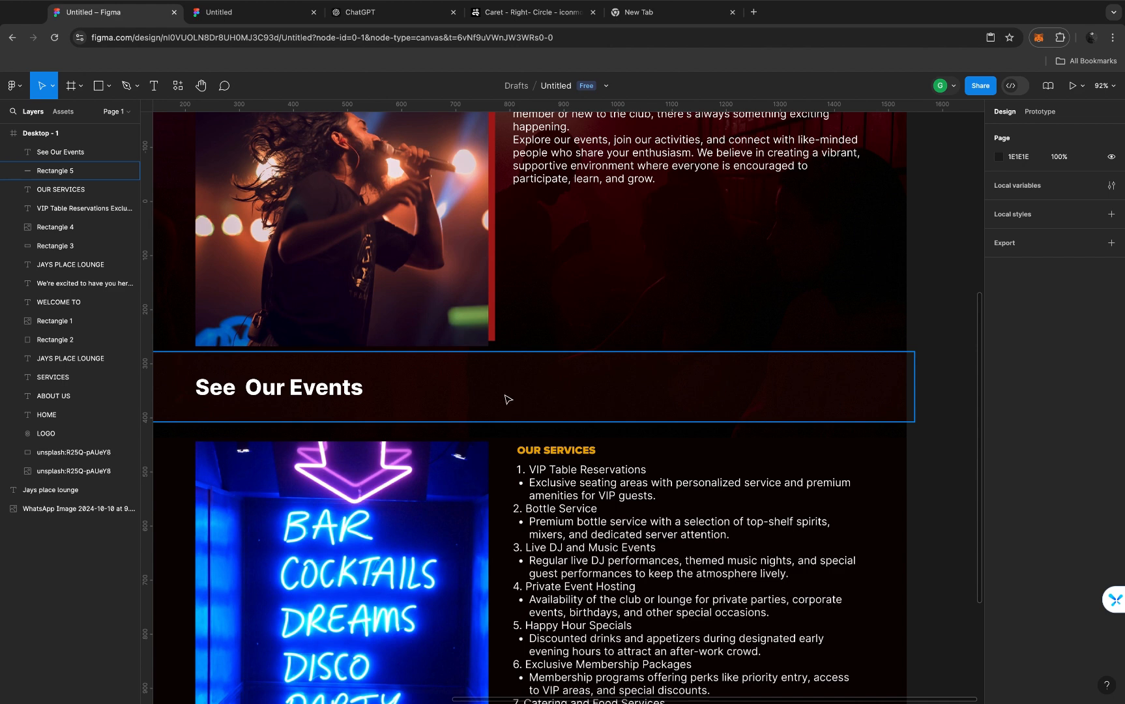
left_click(101, 86)
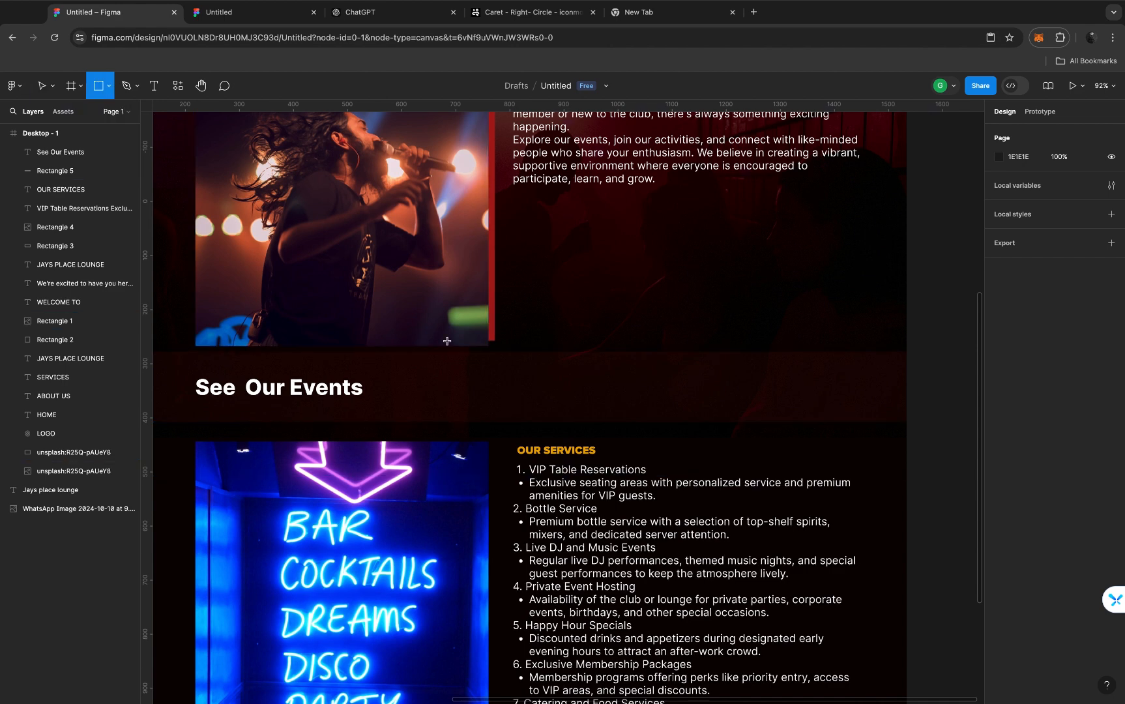
mouse_move(494, 366)
left_mouse_down()
mouse_move(539, 409)
mouse_move(641, 414)
left_mouse_up()
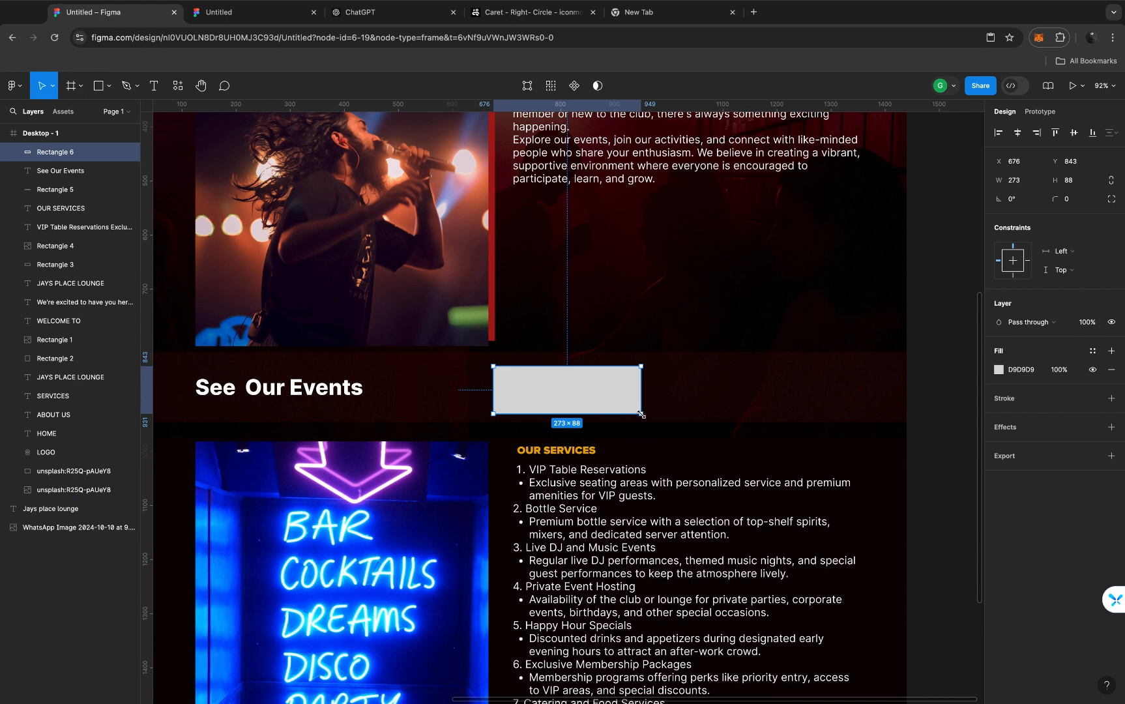
left_click(1075, 200)
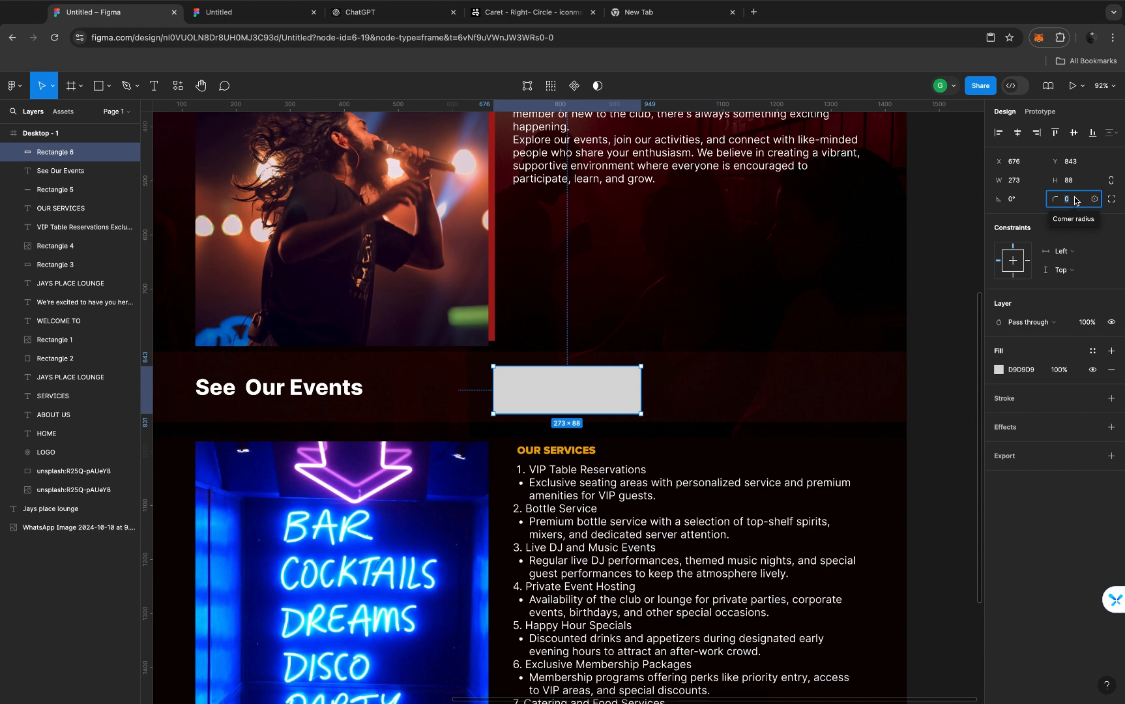
type("15")
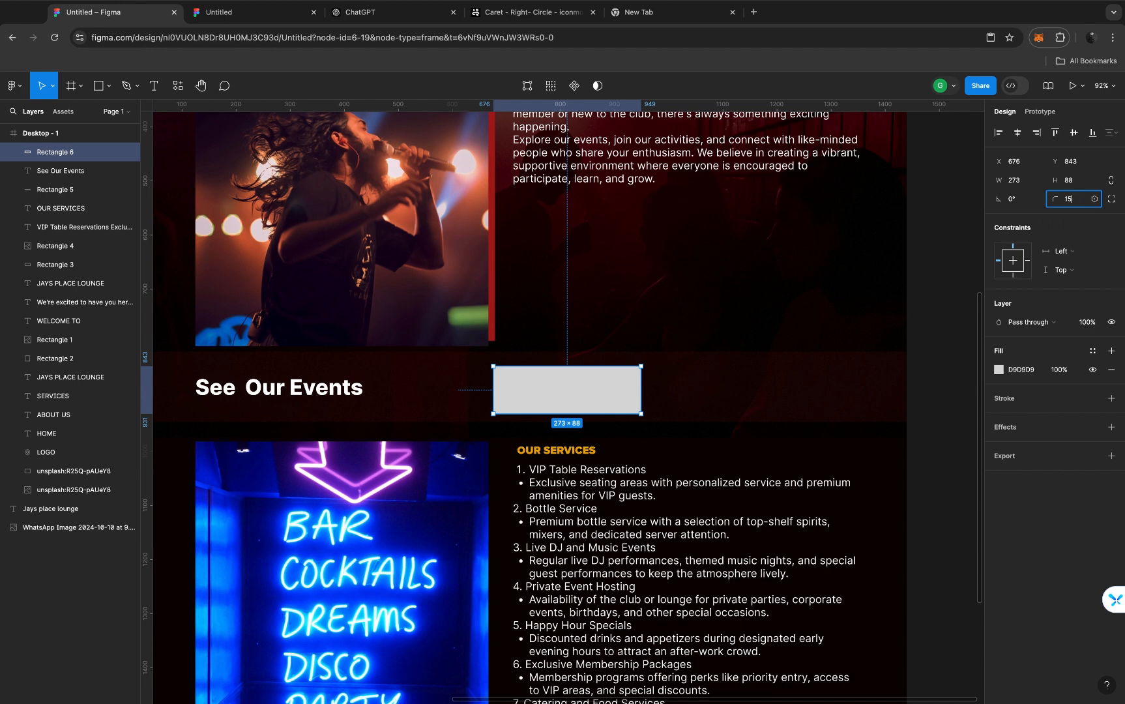
key("Return")
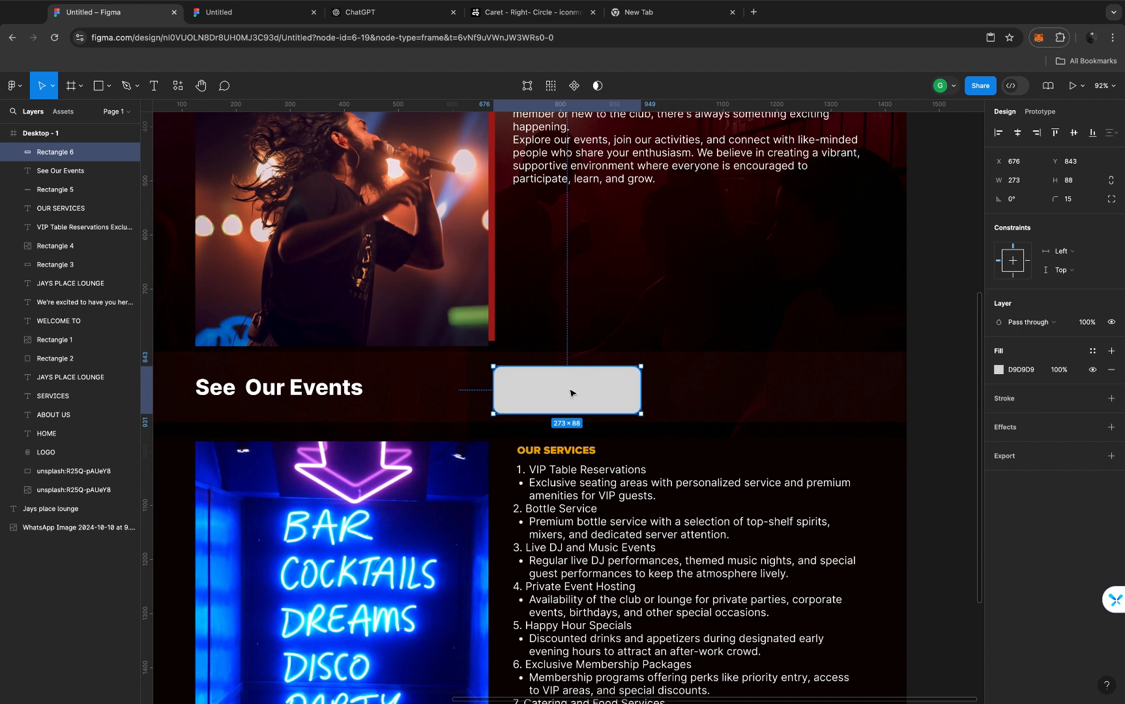
Open the iconmonstr website in the browser's empty tab and search its icon library for arrow
left_click(638, 14)
type("icon")
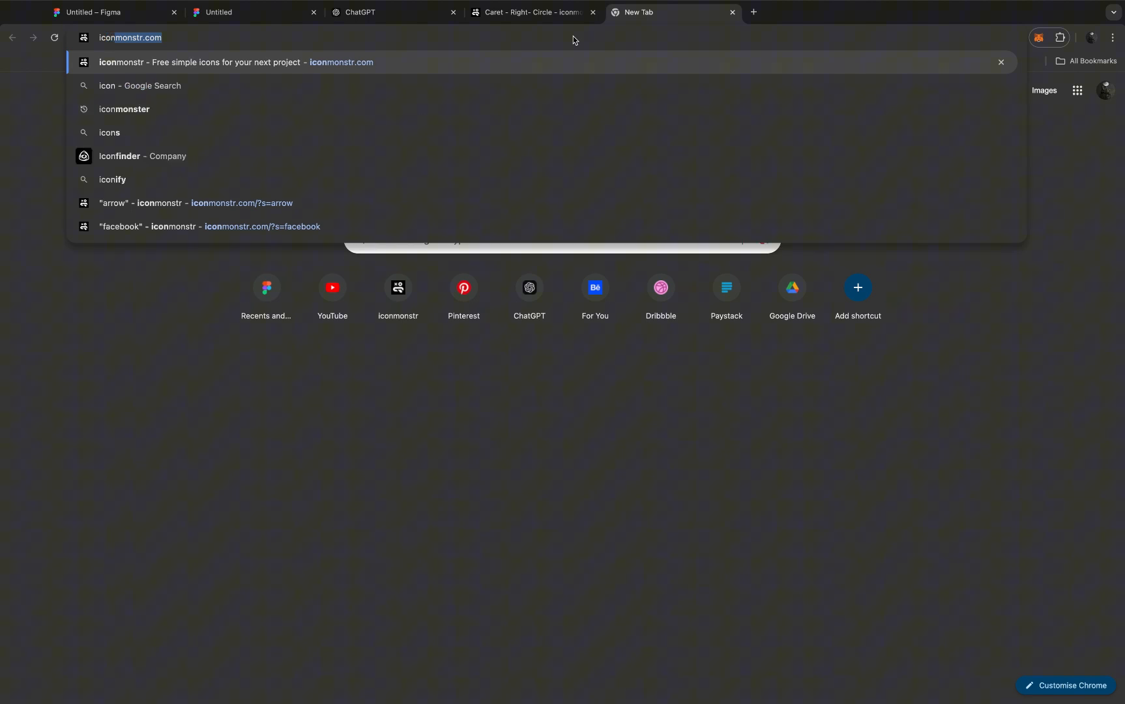
key("Return")
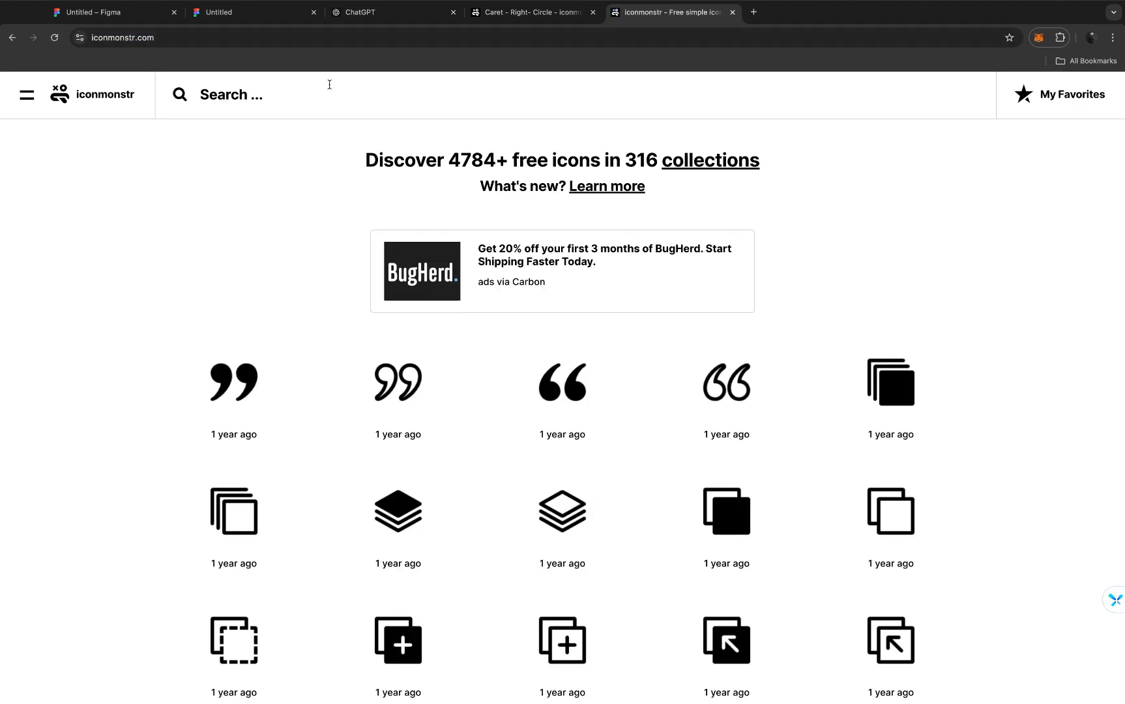
type("arr")
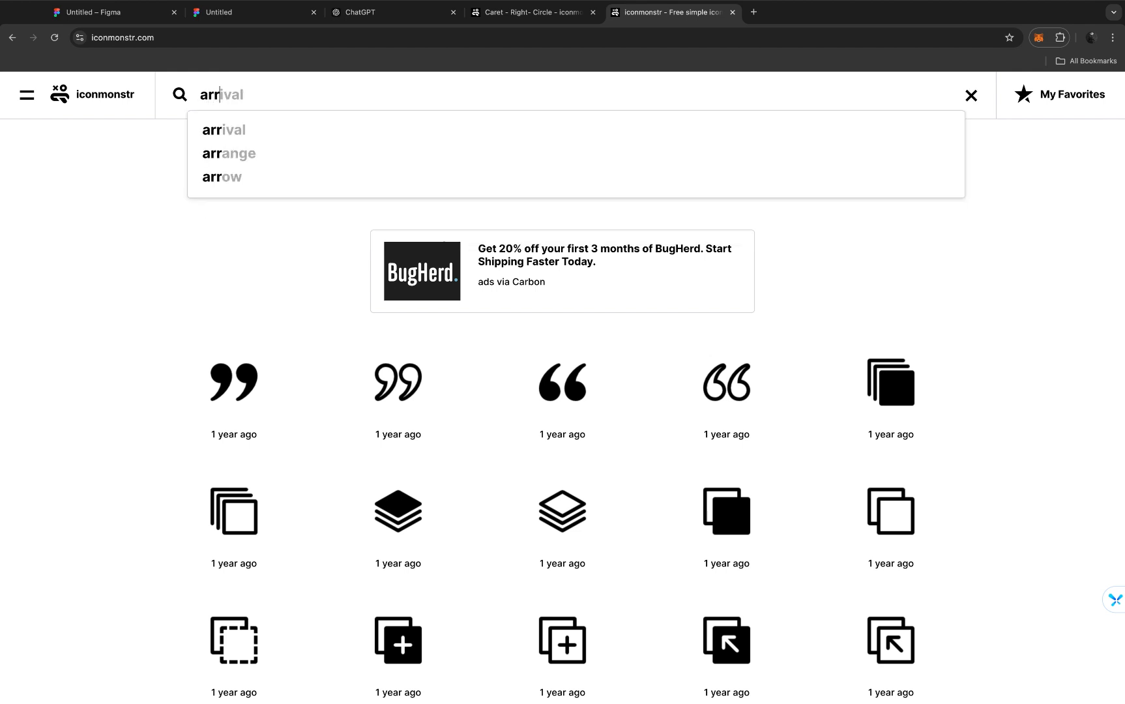
type("ow")
key("Return")
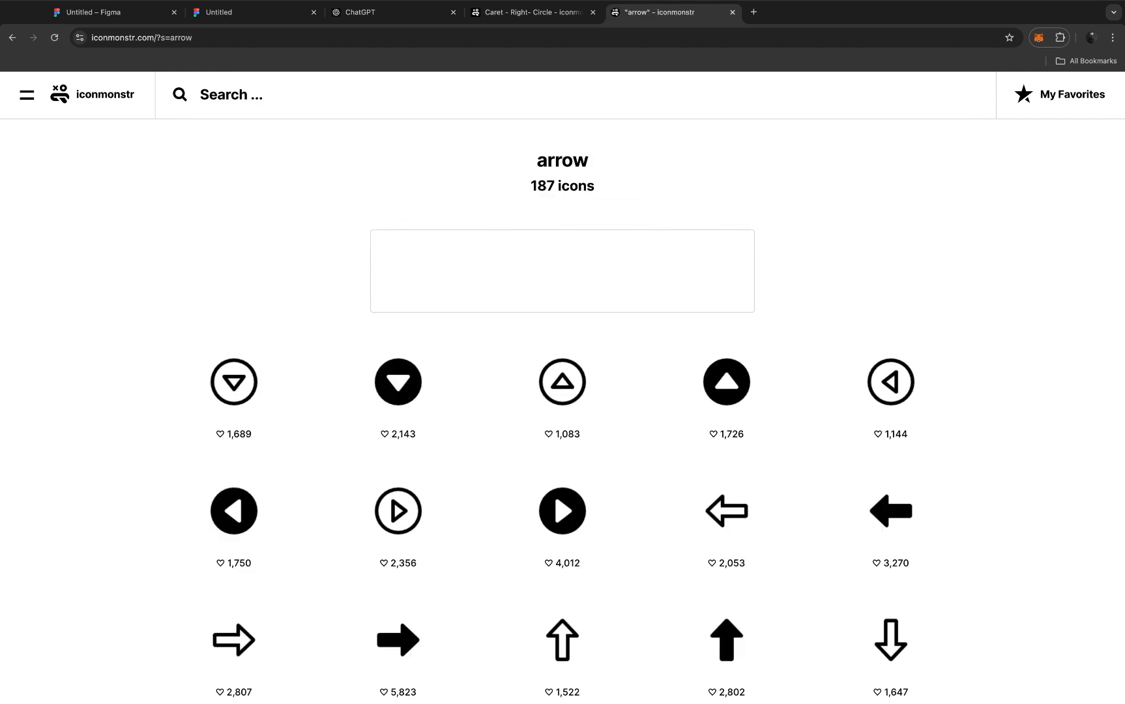
Pick the Arrow - Right - Circle - Filled icon from the arrow results and copy its inline SVG embed code
scroll(614, 533, "down", 2)
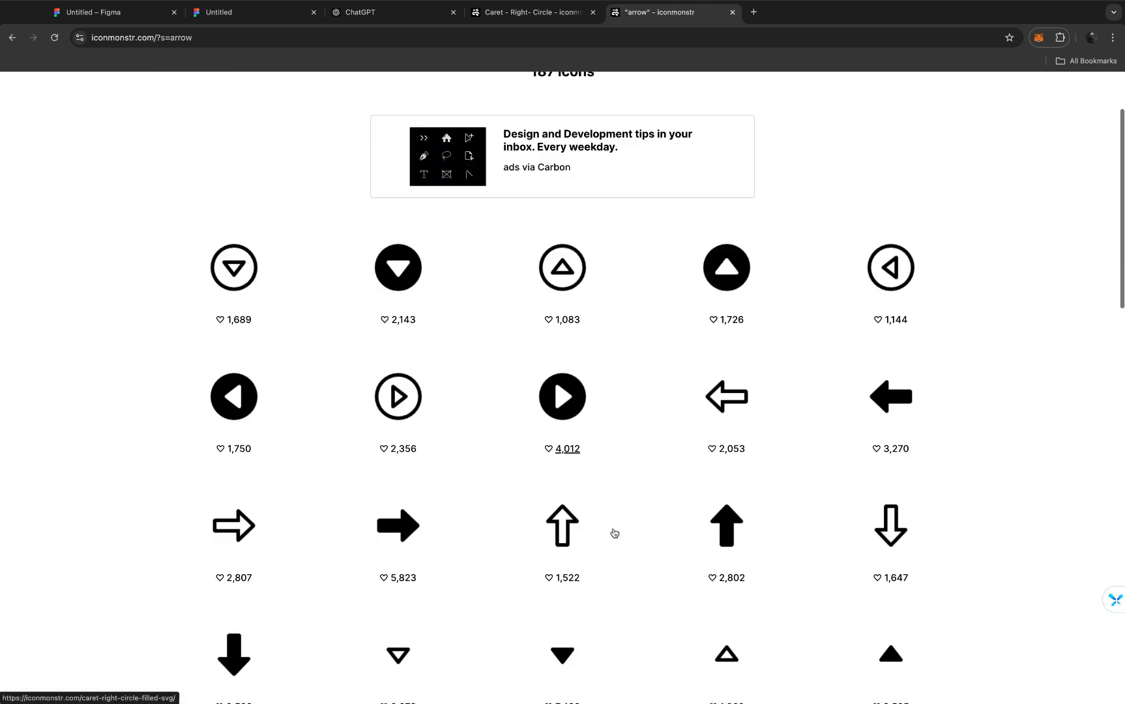
scroll(614, 533, "down", 7)
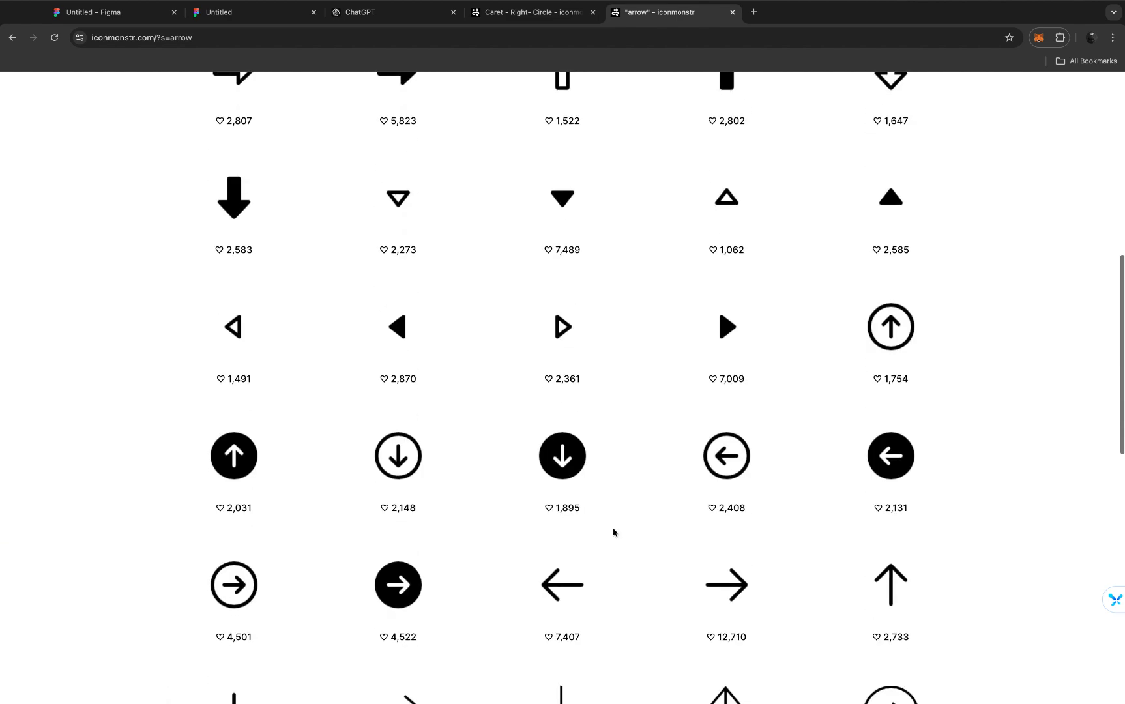
scroll(613, 533, "down", 5)
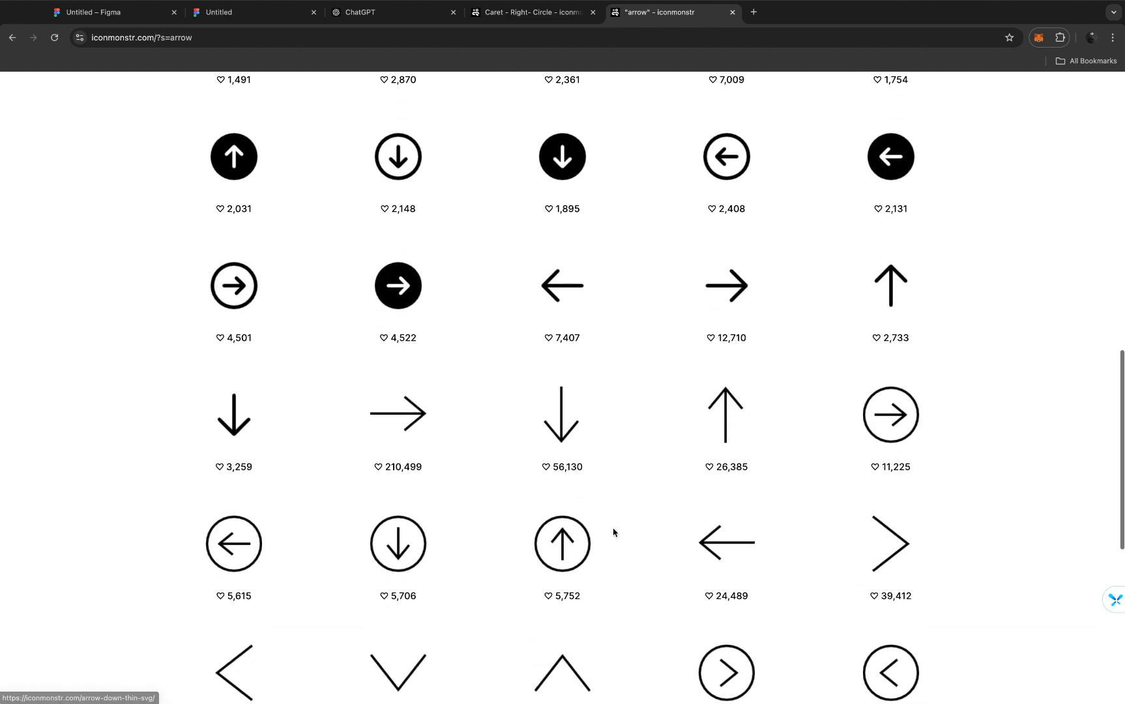
scroll(613, 532, "down", 2)
scroll(614, 533, "up", 2)
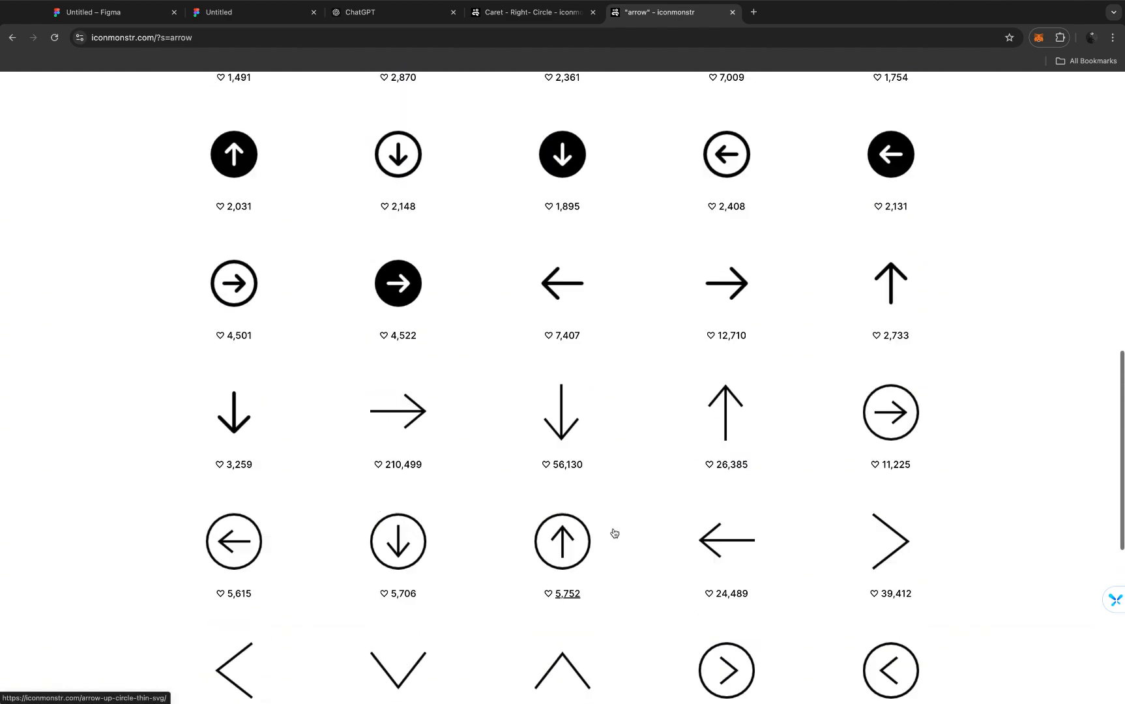
scroll(614, 533, "up", 2)
left_click(407, 430)
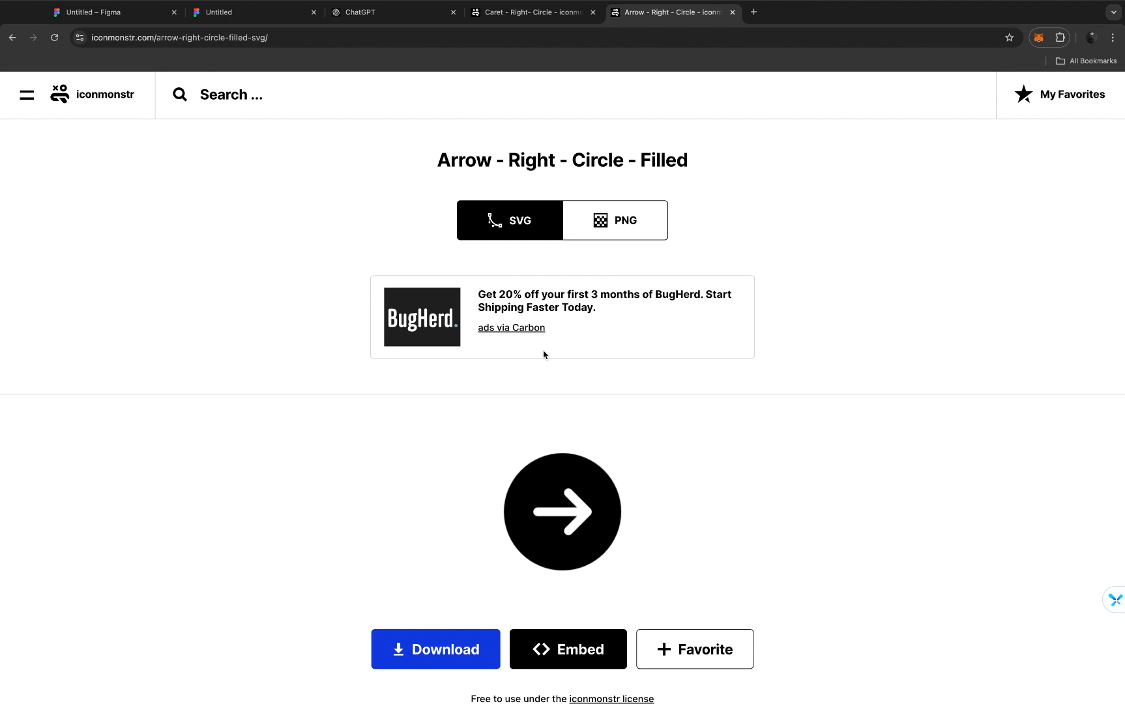
scroll(553, 420, "down", 3)
left_click(558, 560)
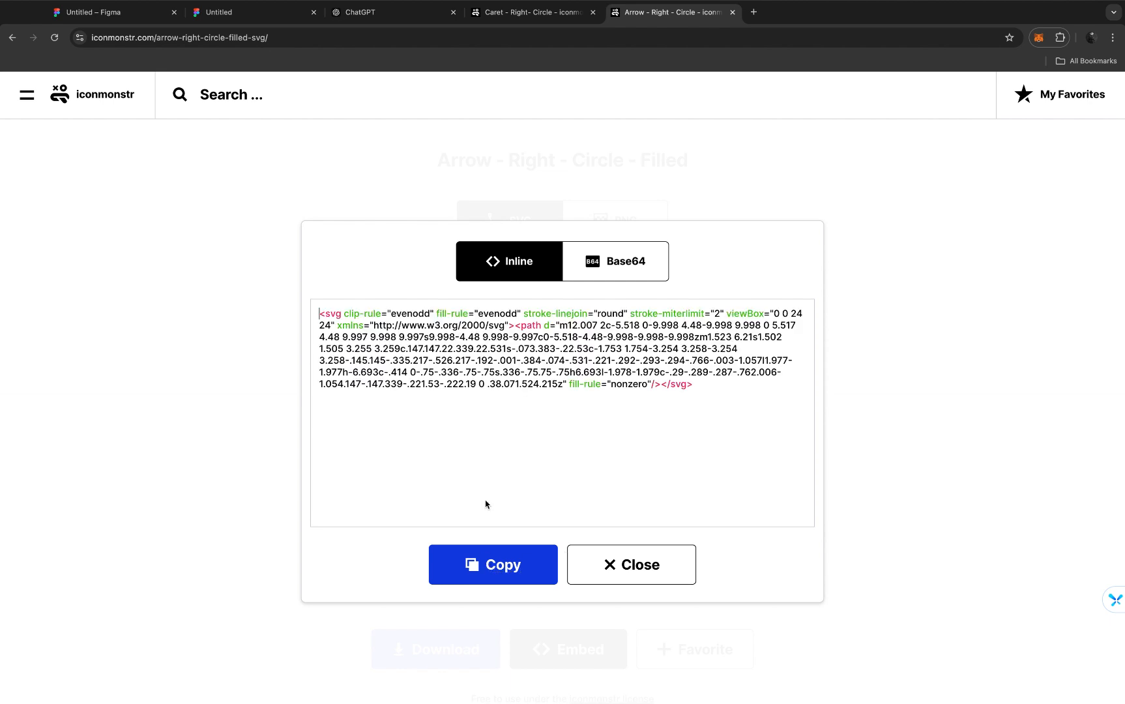
left_click(473, 562)
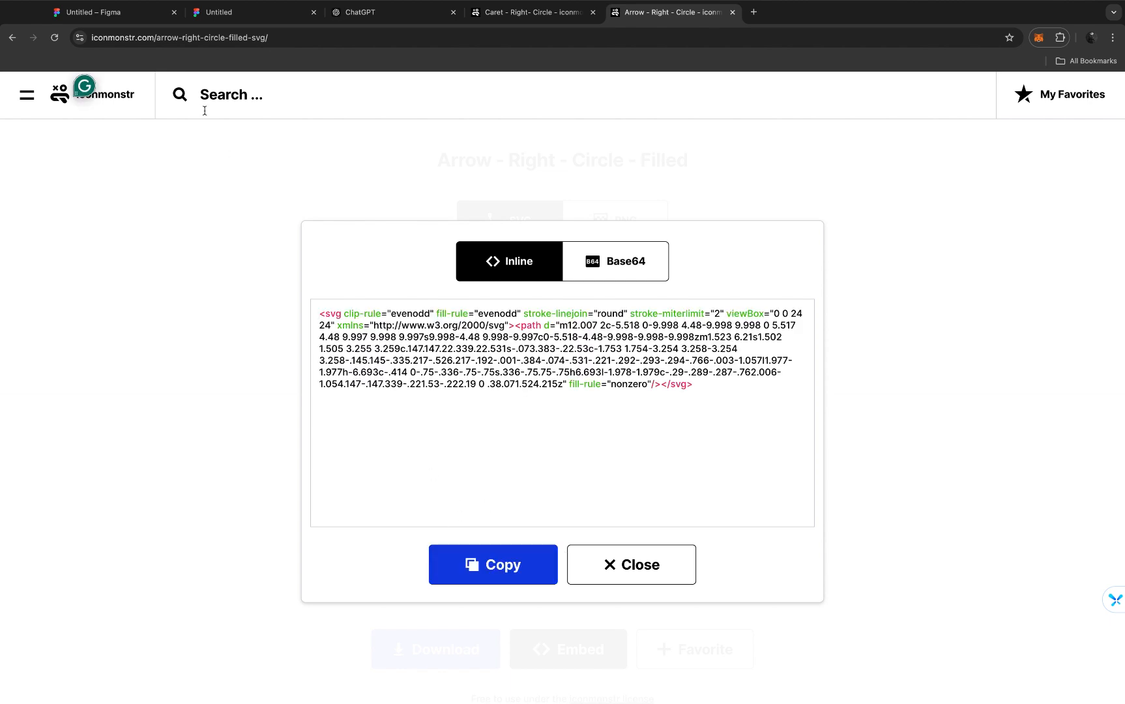
Switch back to the Figma design, paste the arrow icon and place it inside the right end of the grey button
left_click(118, 16)
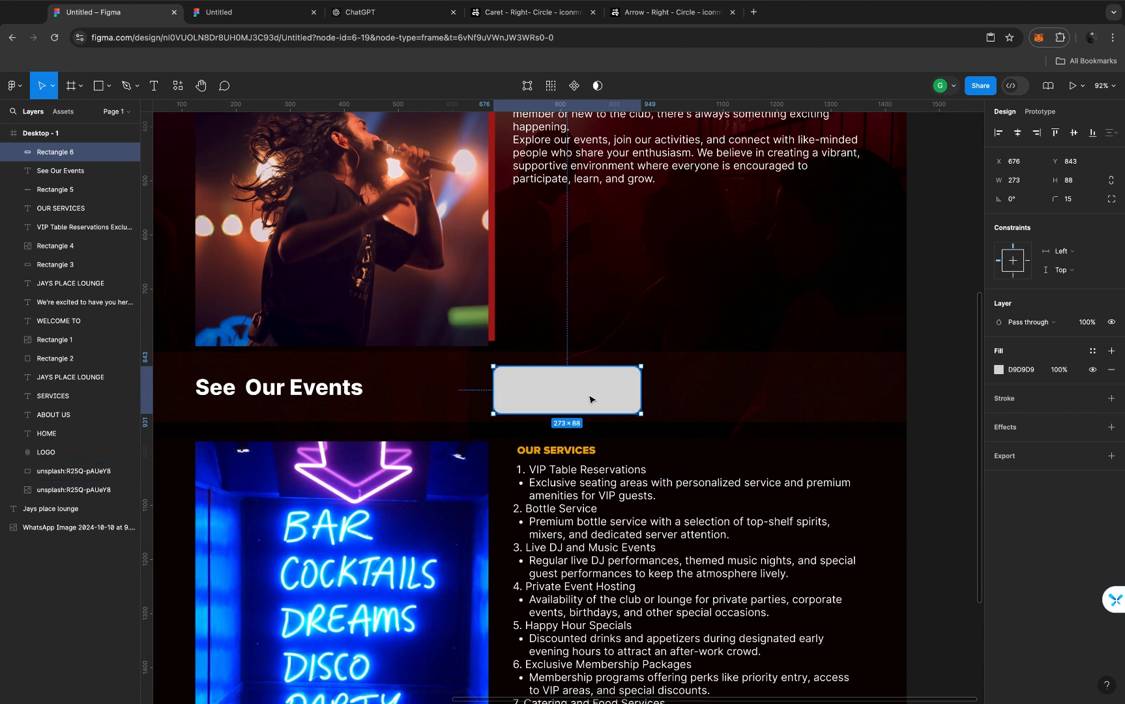
key("super+v")
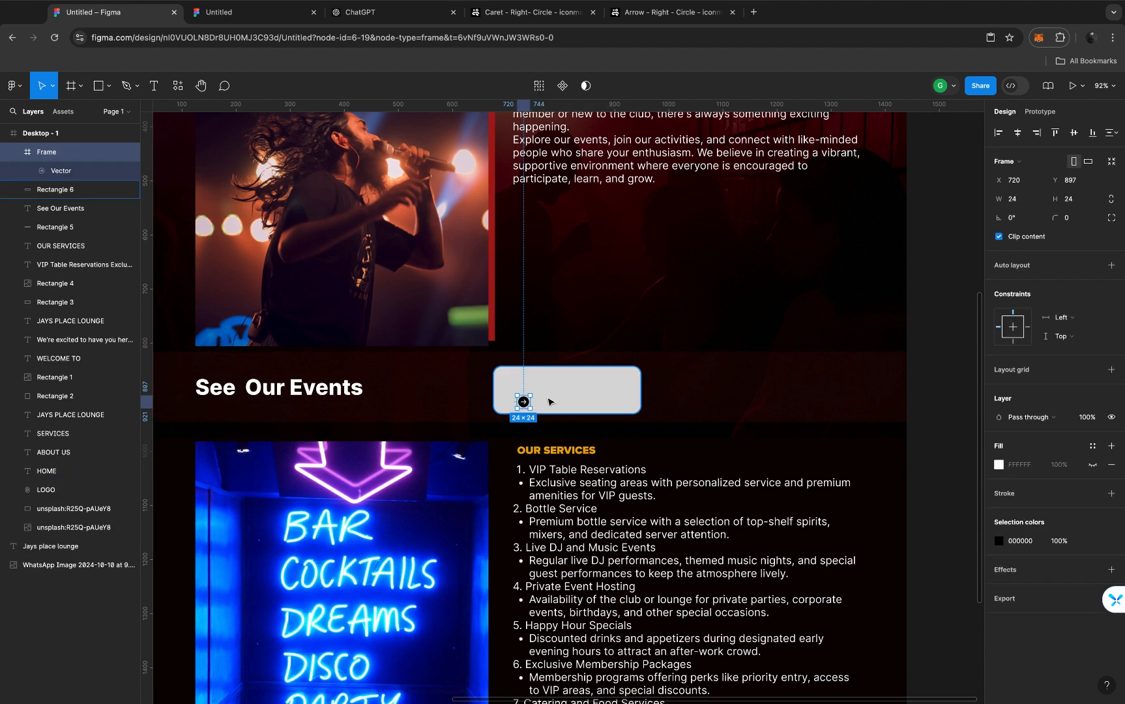
left_click_drag(528, 403, 621, 409)
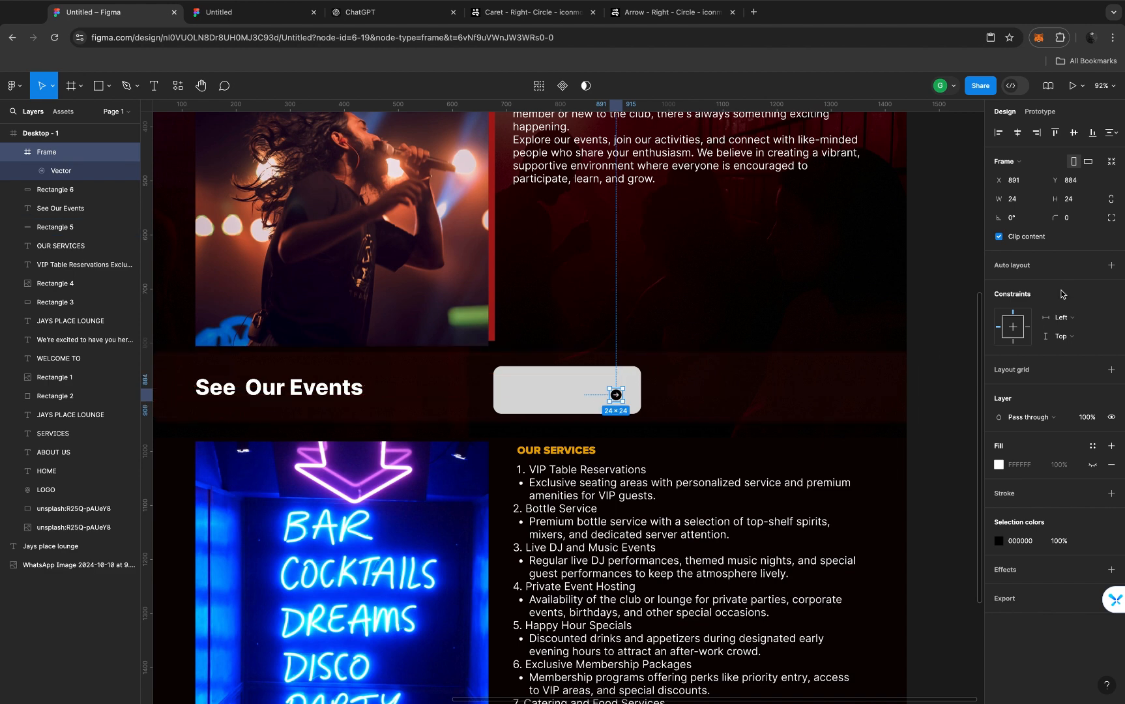
Resize the arrow icon to 40 by 40 with locked proportions and move it up to about X 891, Y 876
left_click(1111, 199)
left_click(1076, 205)
type("40")
key("Return")
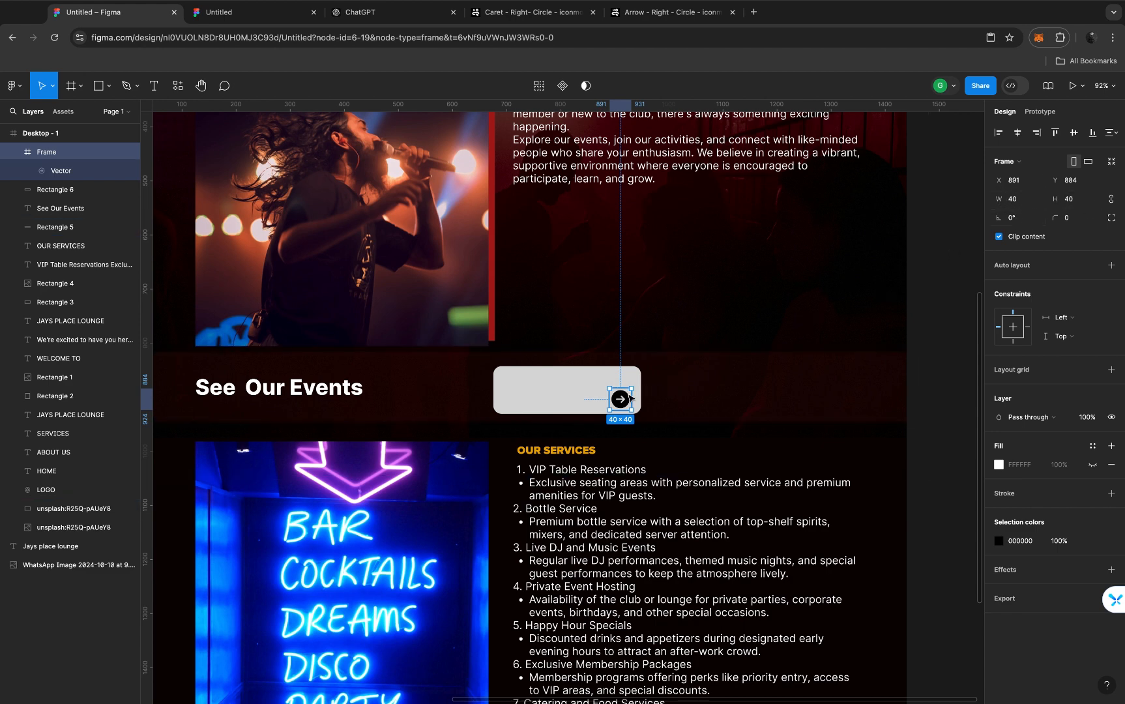
left_click_drag(629, 399, 626, 396)
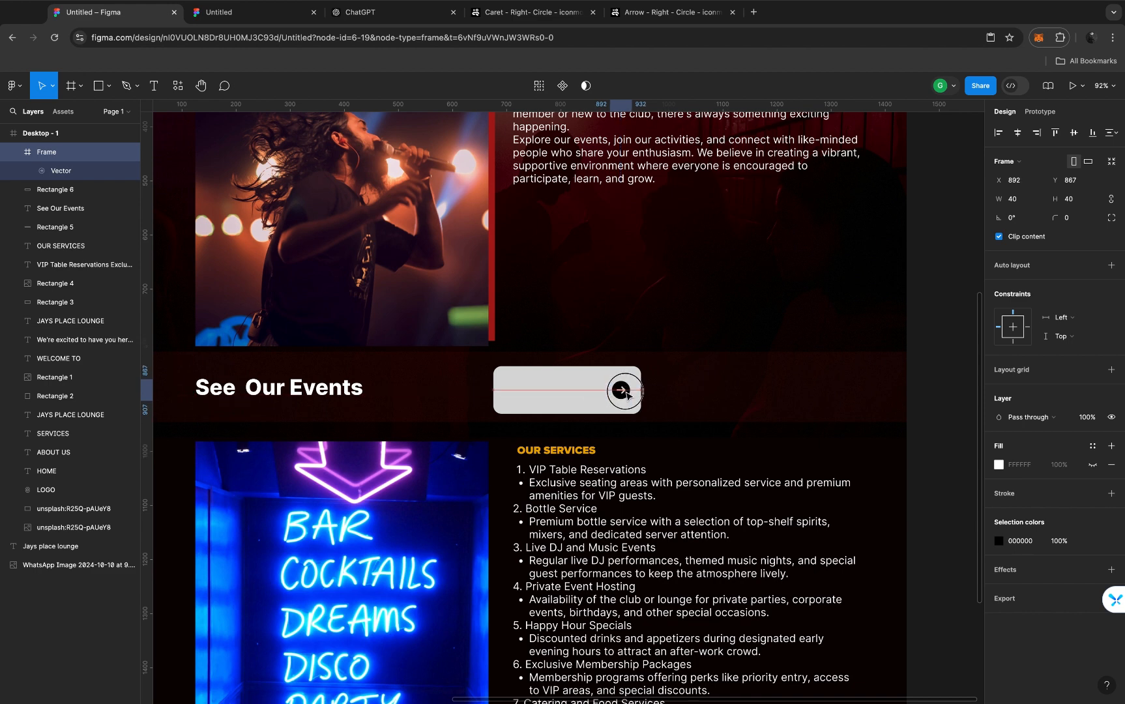
Add the text Past Events on the button and place it before the arrow icon at X 705, Y 876
left_click(528, 394)
key("t")
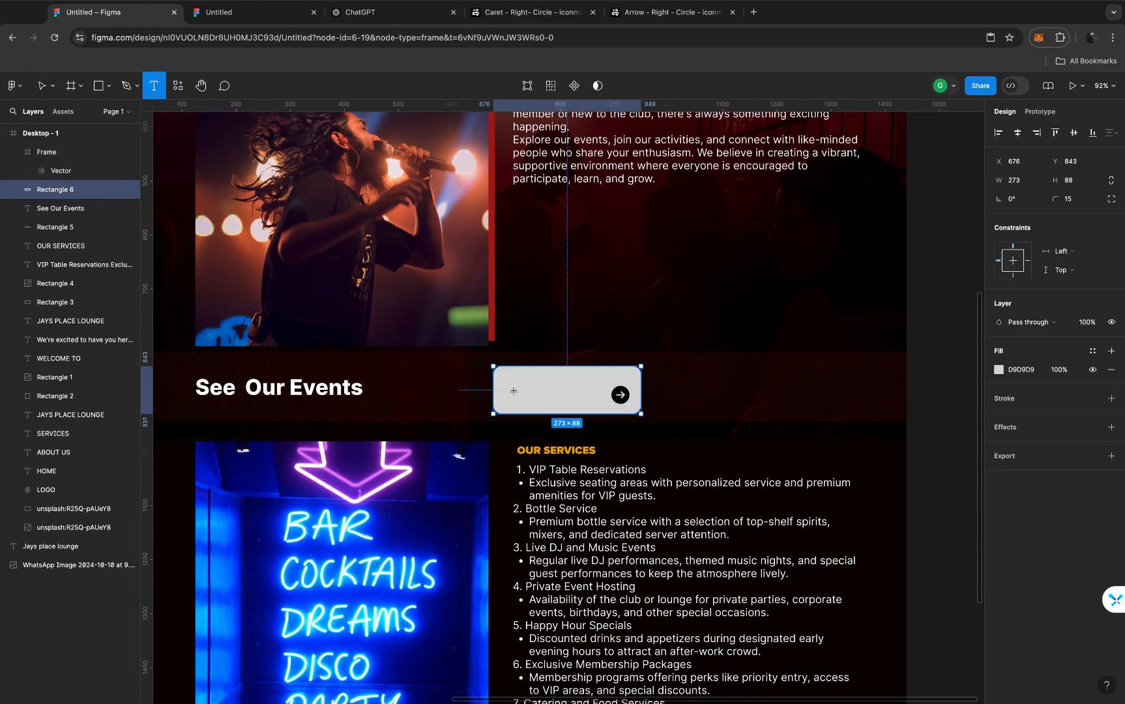
left_click(514, 391)
type("P")
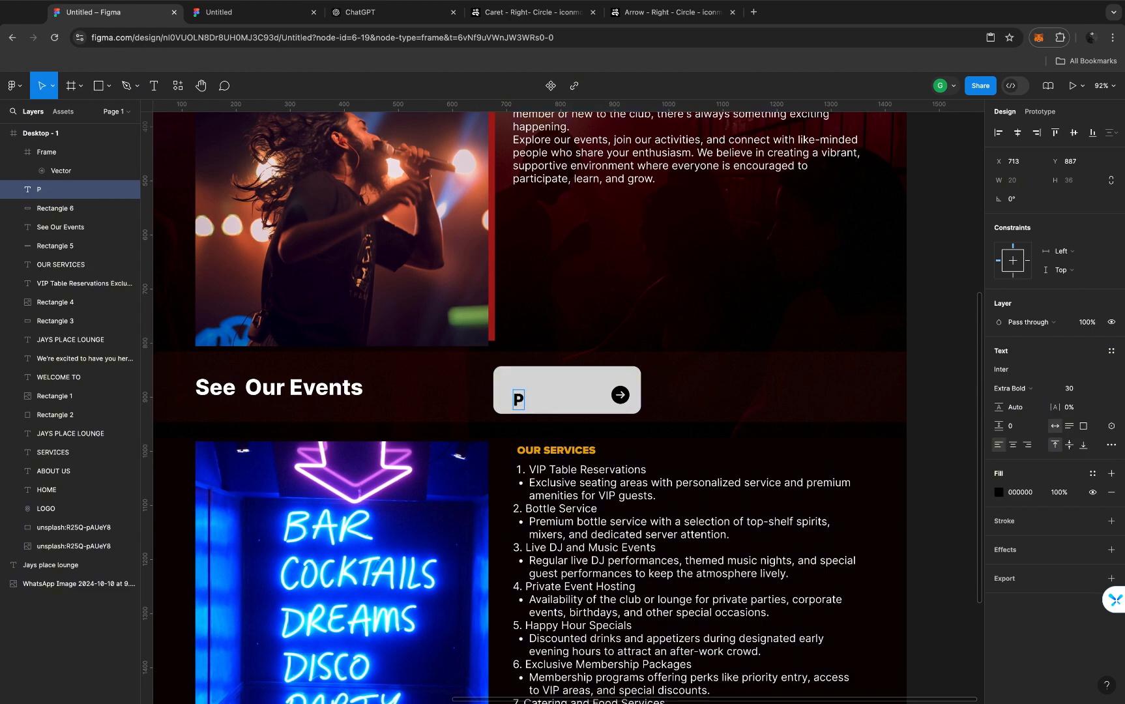
type("ast Eve")
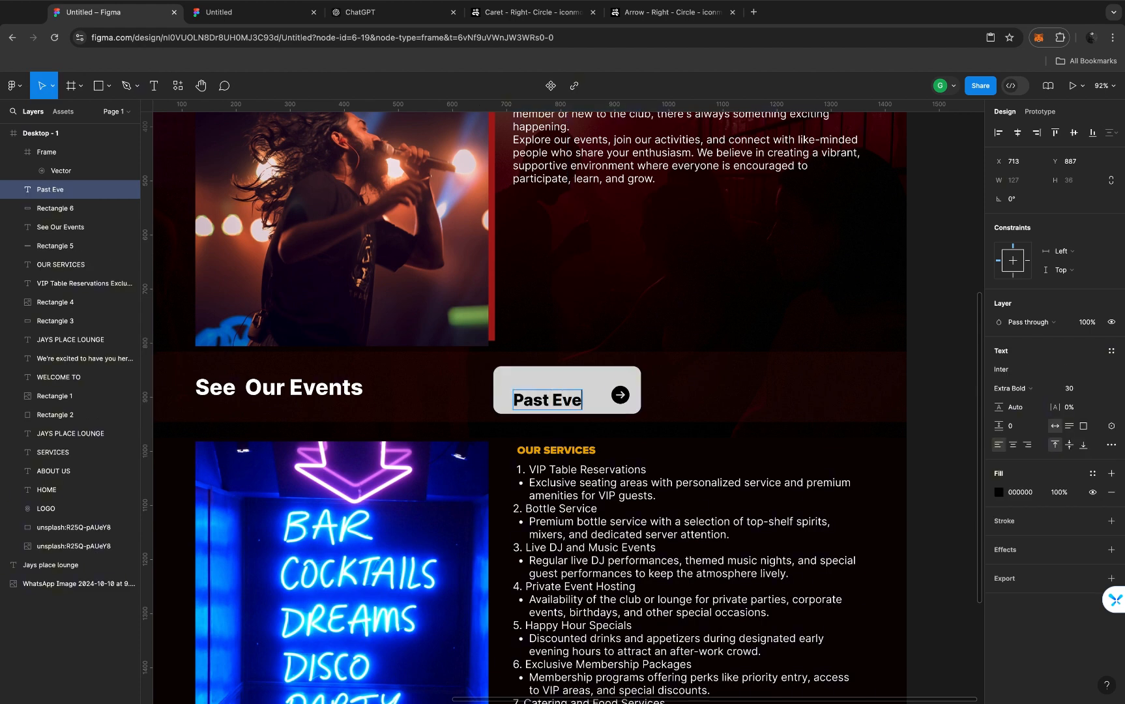
type("nts")
key("Escape")
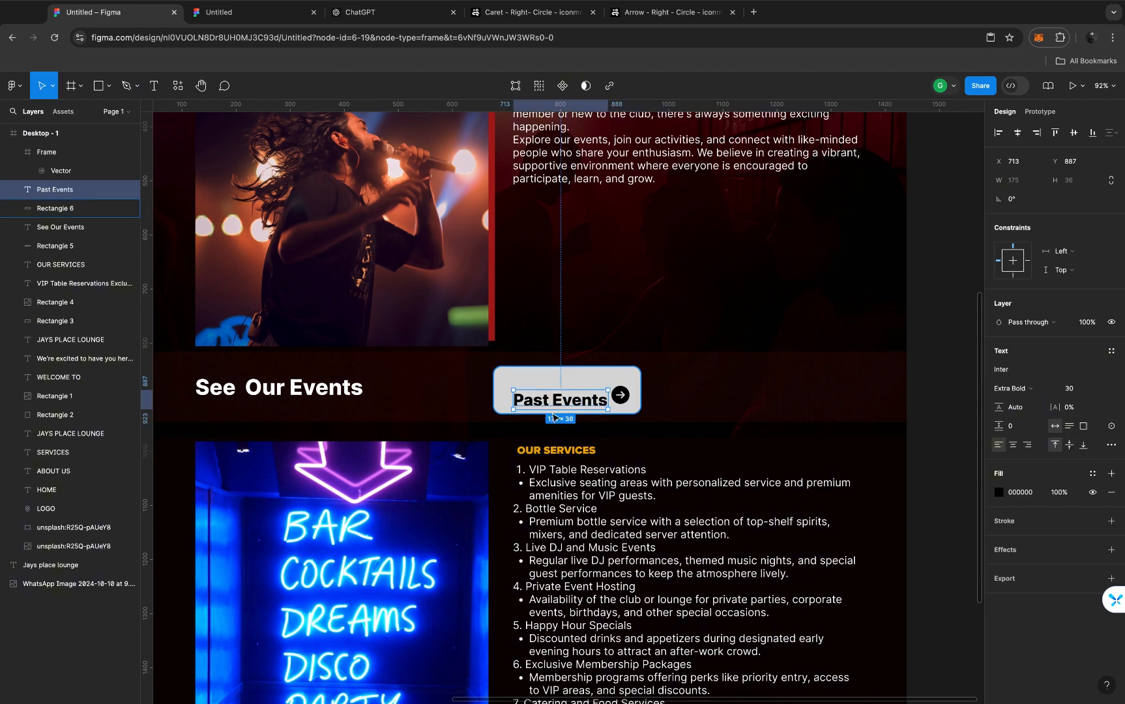
left_click_drag(540, 402, 536, 395)
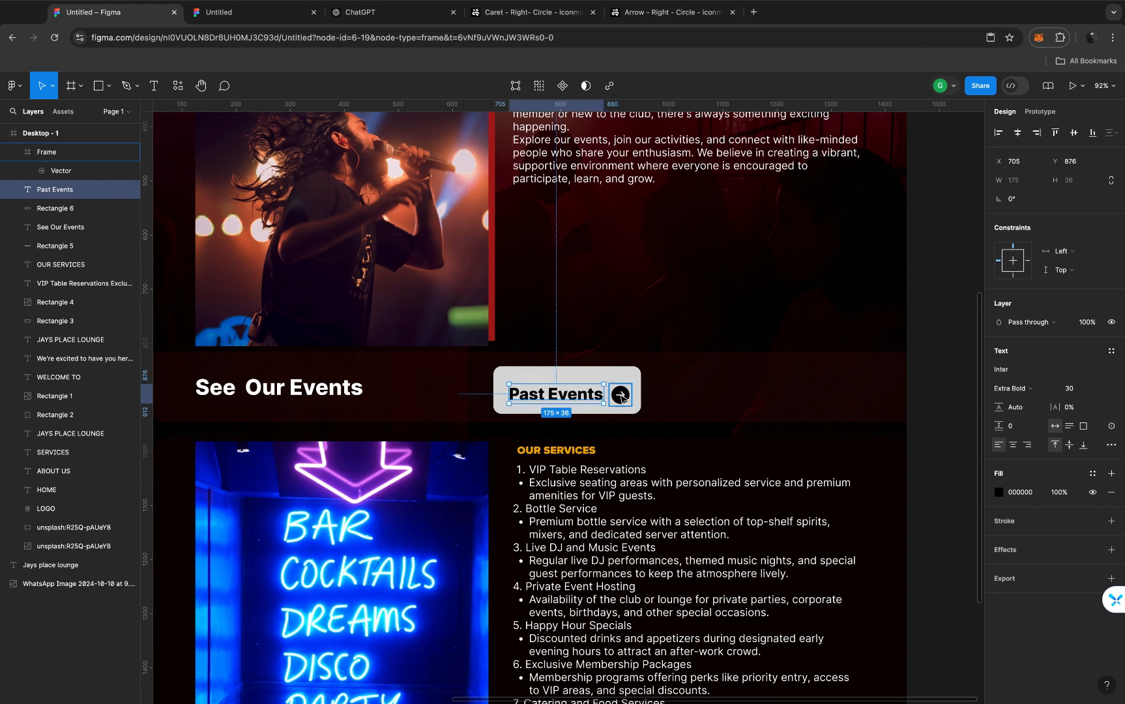
Align the Past Events text, the arrow icon and the button rectangle on their vertical centers
left_click(621, 397, "shift")
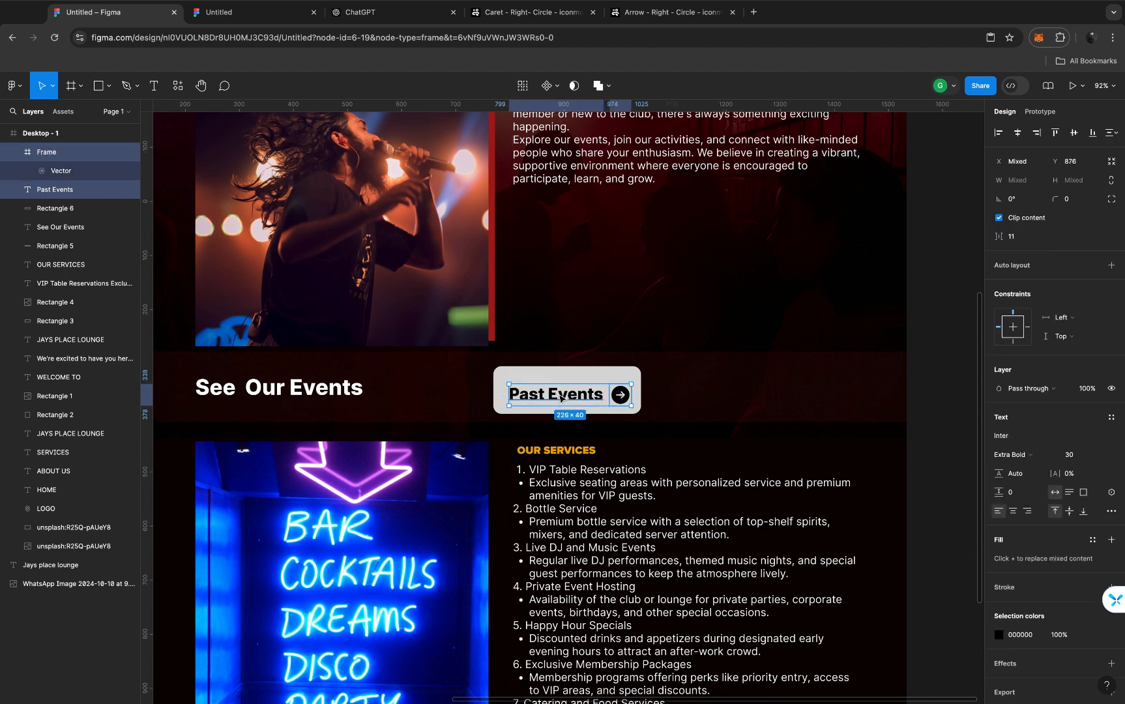
left_click(611, 377, "shift")
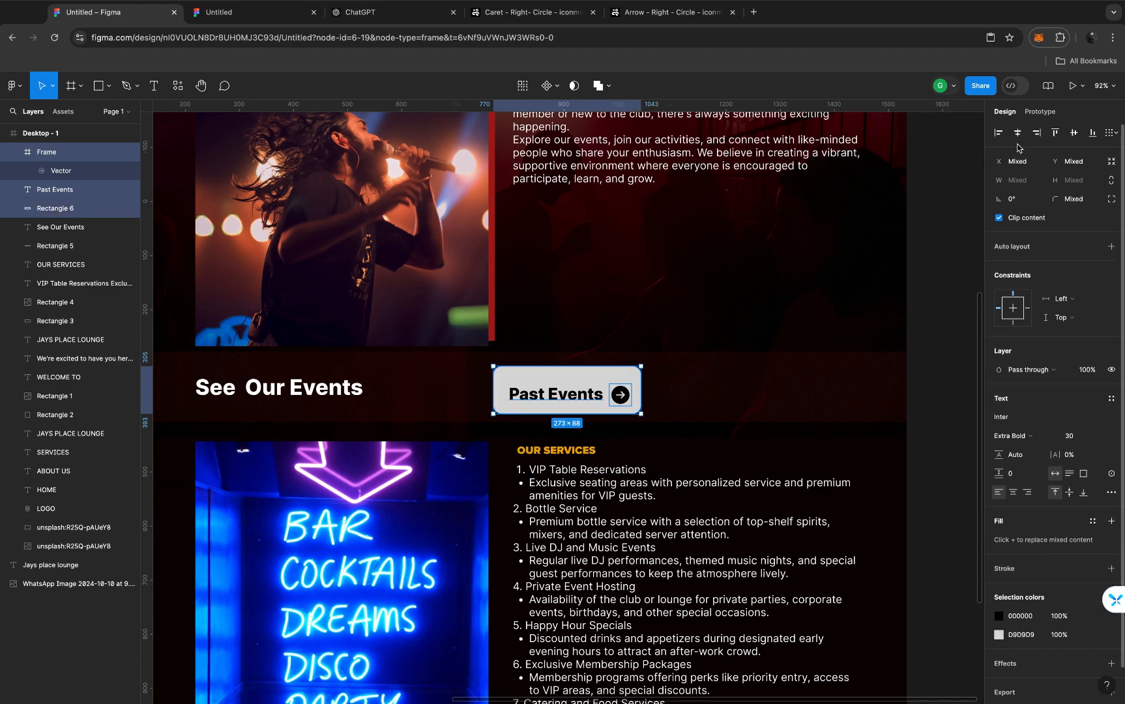
left_click(1076, 137)
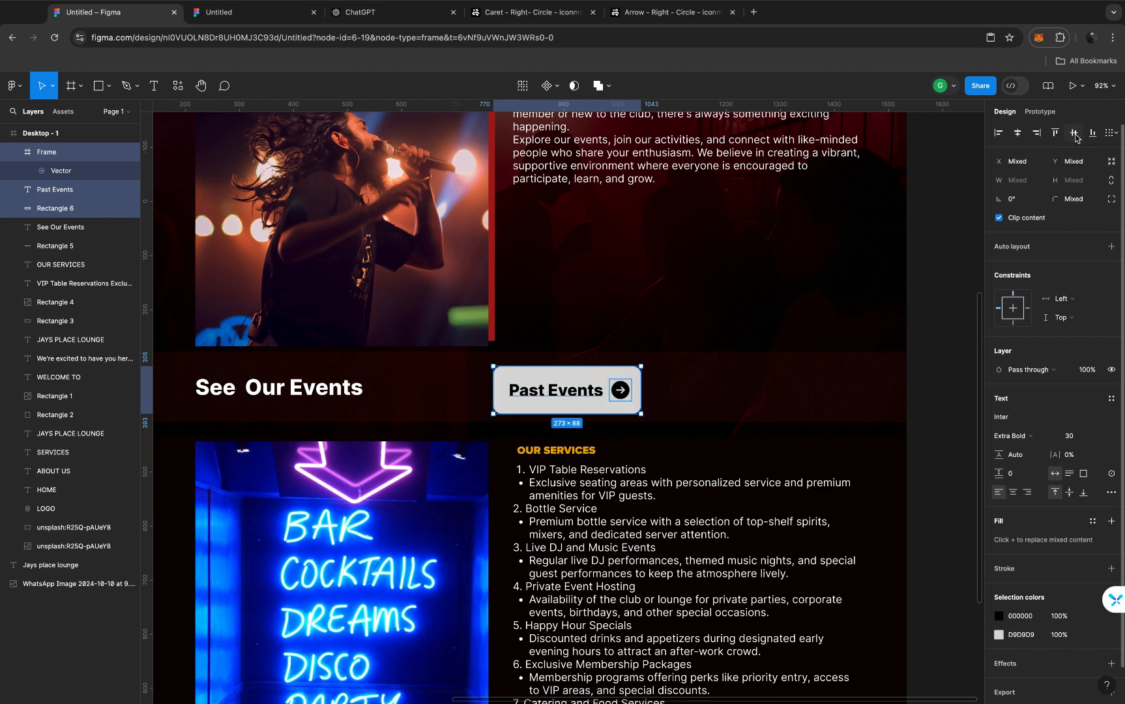
Recolor the arrow icon in the button to the page's dark red AA1B1B
left_click(606, 380)
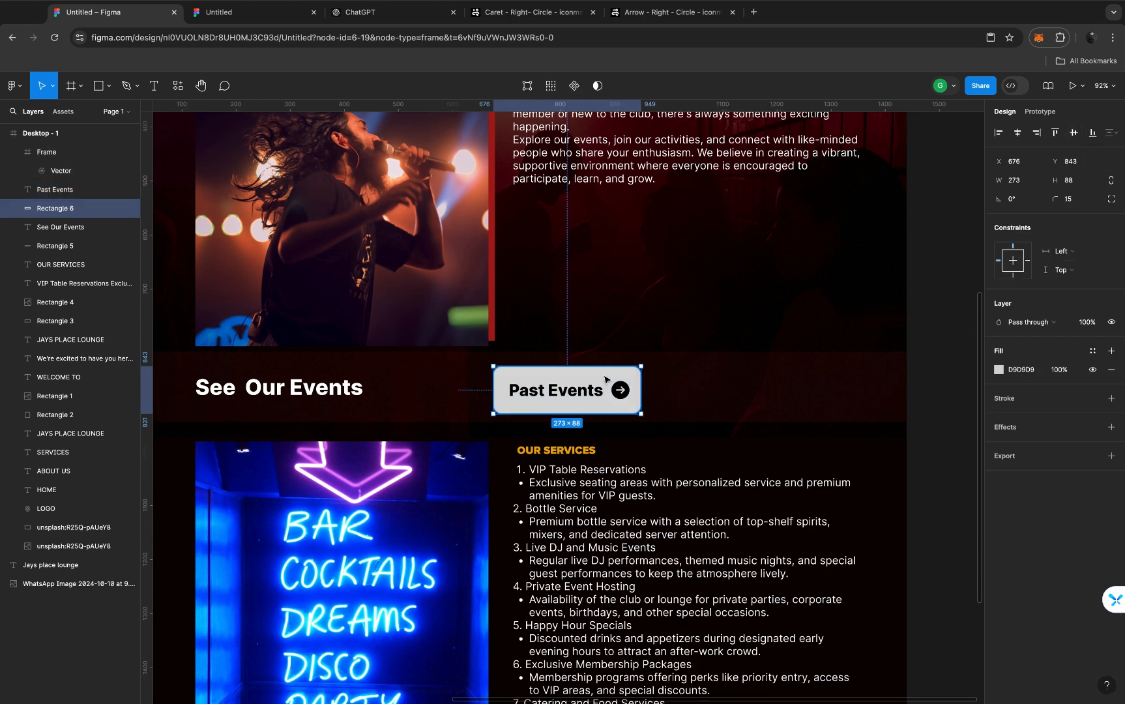
left_click(620, 389)
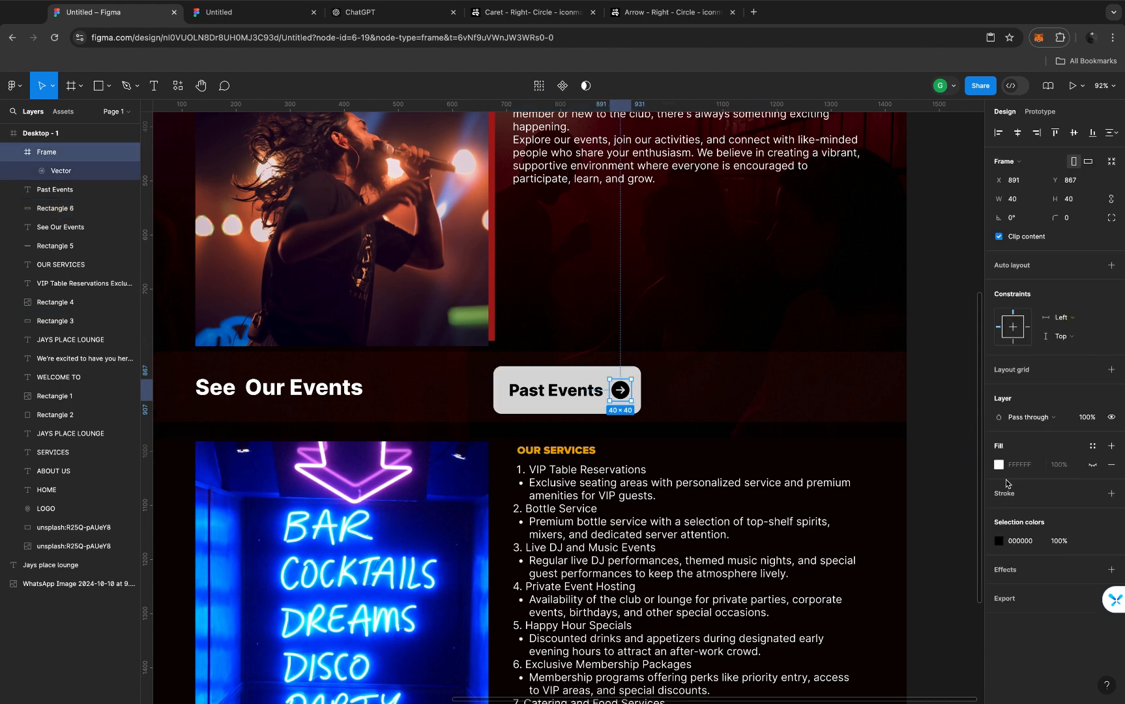
left_click(999, 541)
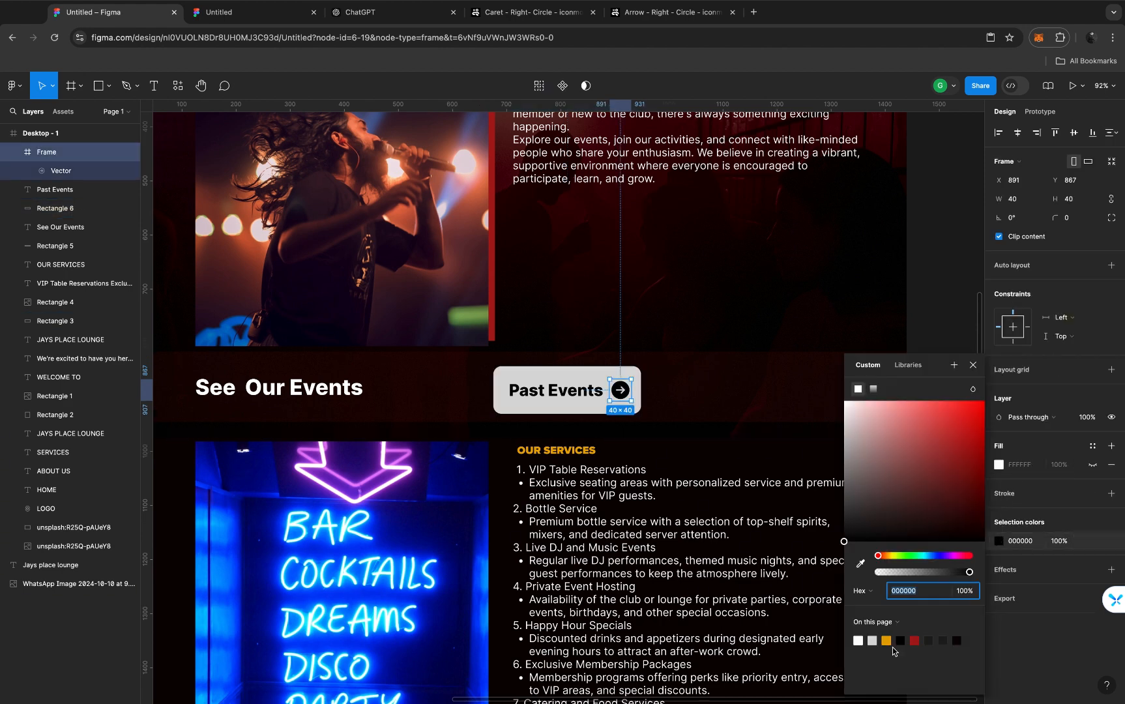
left_click(915, 639)
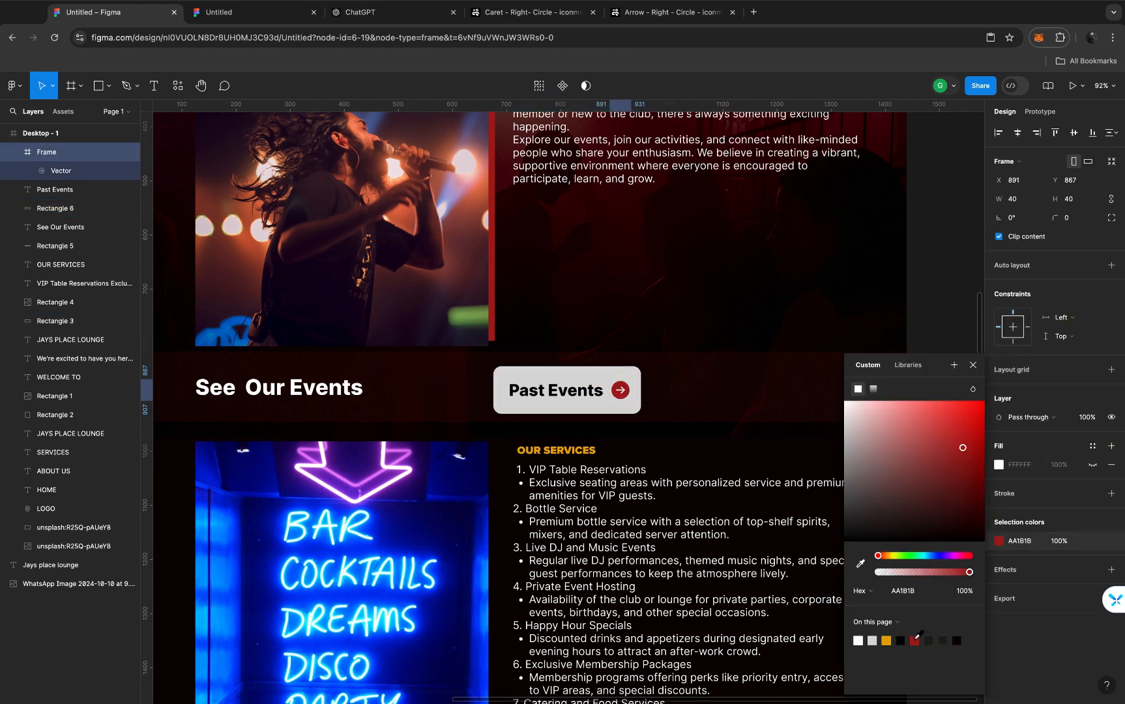
left_click(973, 365)
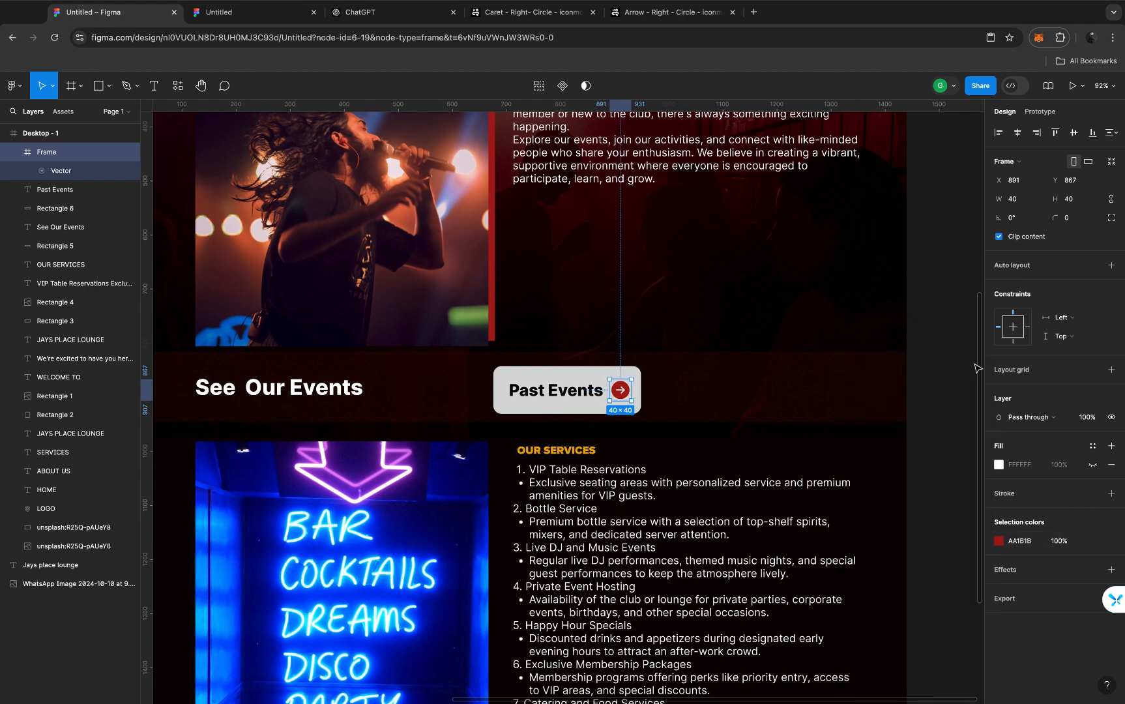
Change the button rectangle's fill to the page's yellow EAA800
left_click(525, 377)
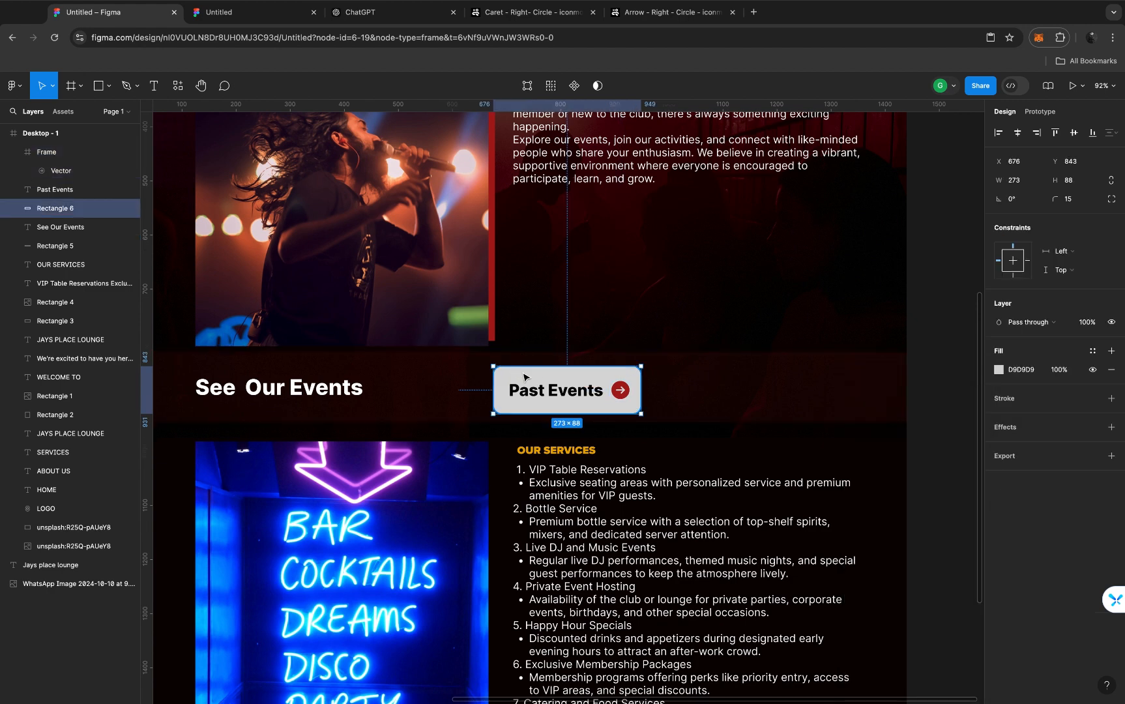
left_click(1000, 370)
left_click(889, 637)
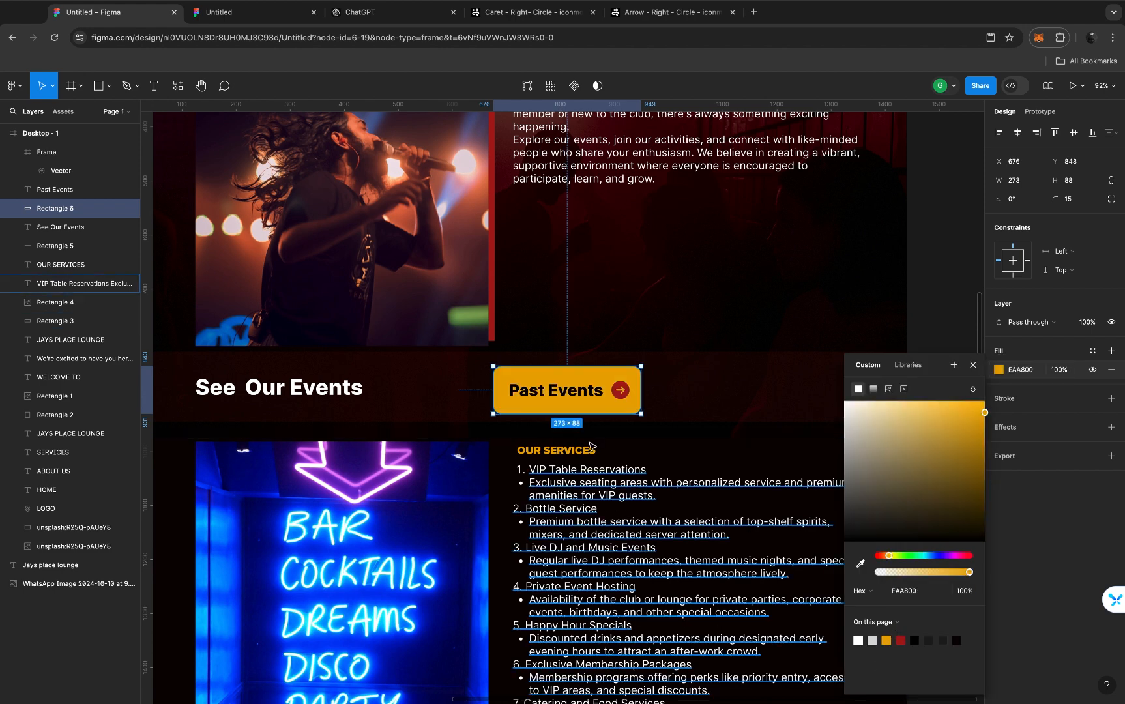
Try white FFFFFF as the Past Events text color and set it back to black 000000
left_click(566, 396)
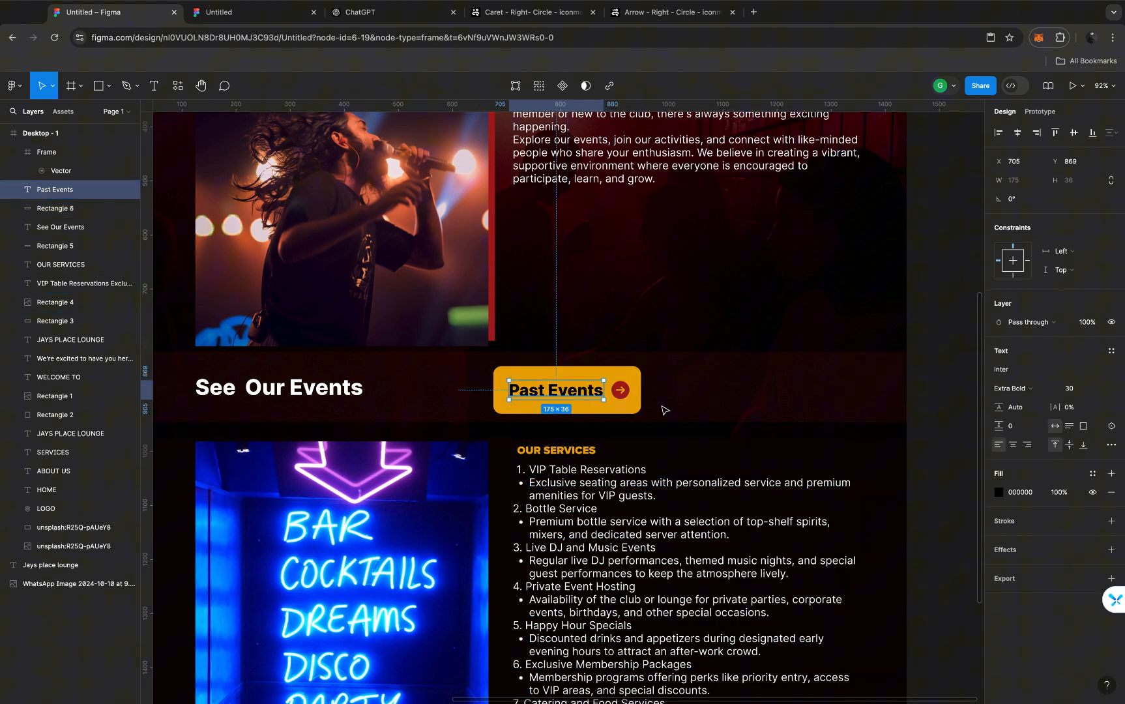
left_click(999, 492)
left_click_drag(849, 416, 829, 369)
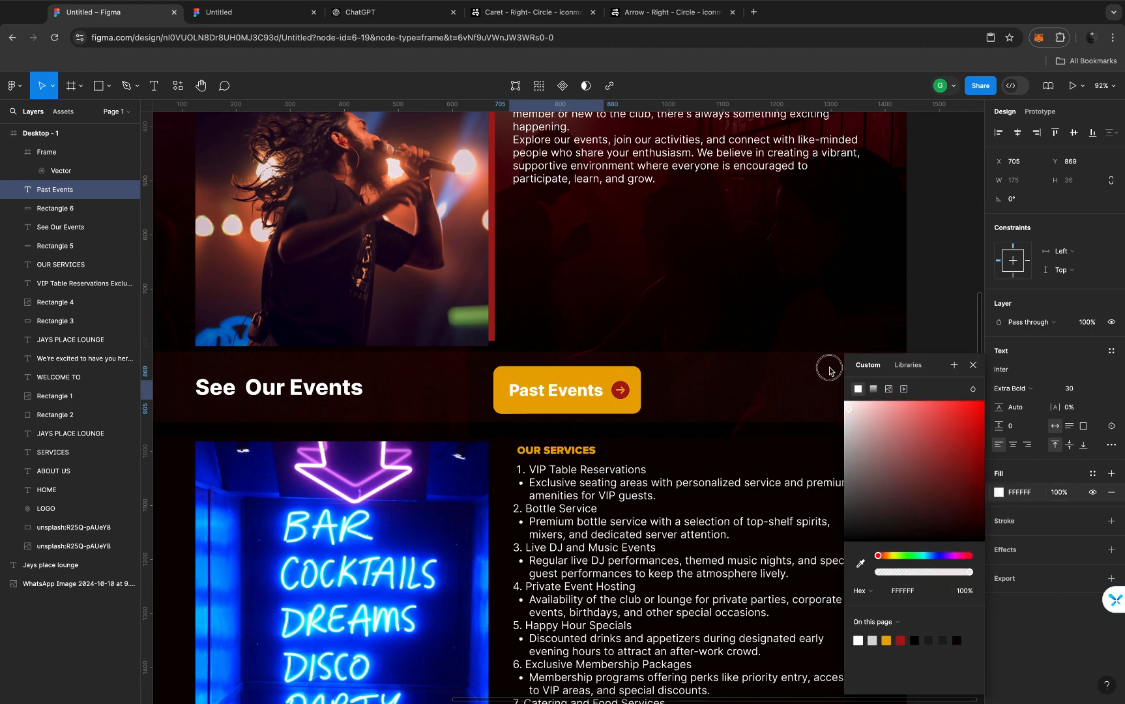
left_click(914, 640)
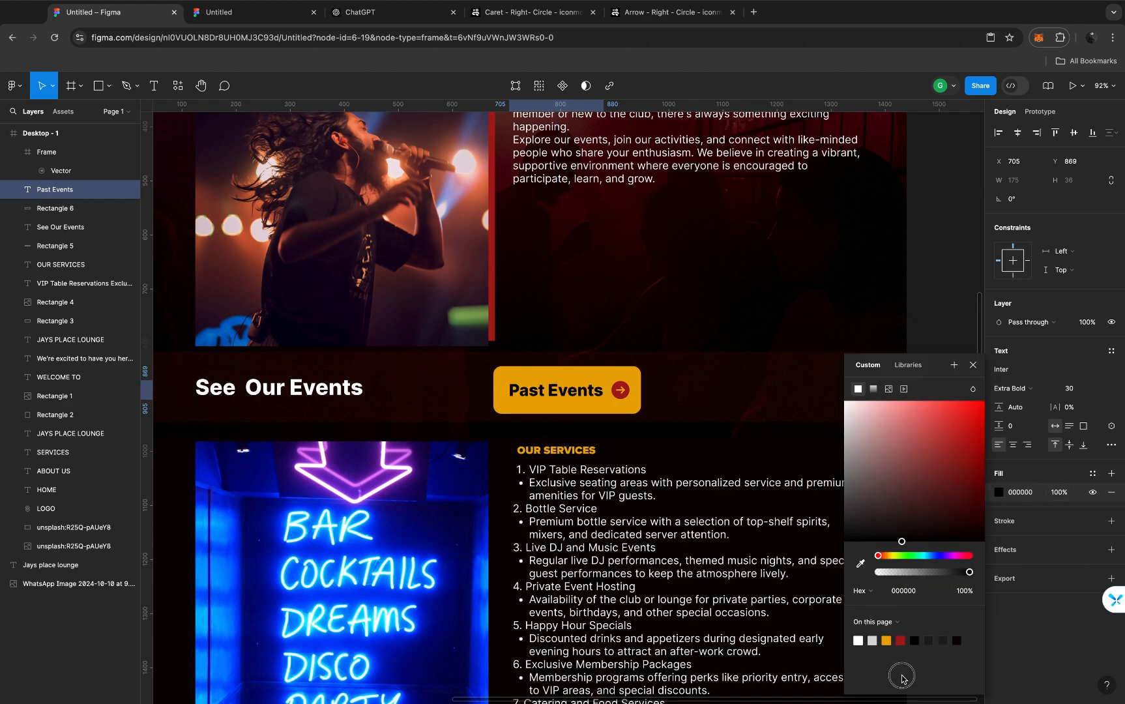
left_click(620, 390)
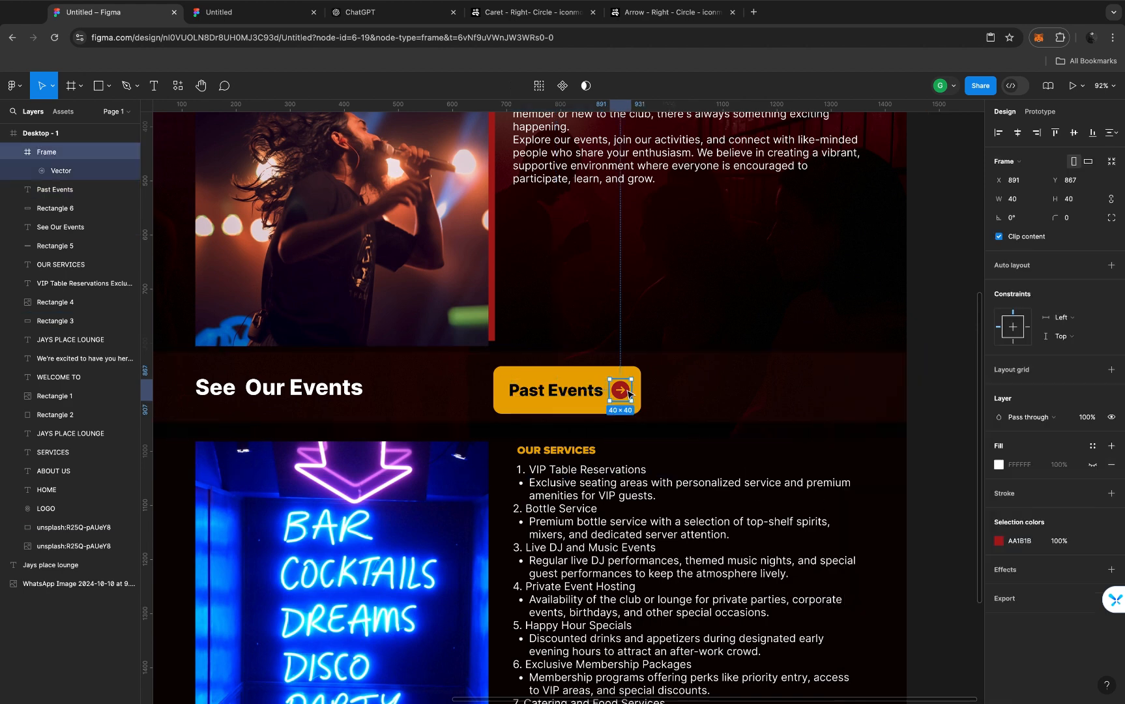
Recolor the arrow icon in the Past Events button to black 000000
left_click(1001, 545)
left_click_drag(945, 516, 973, 542)
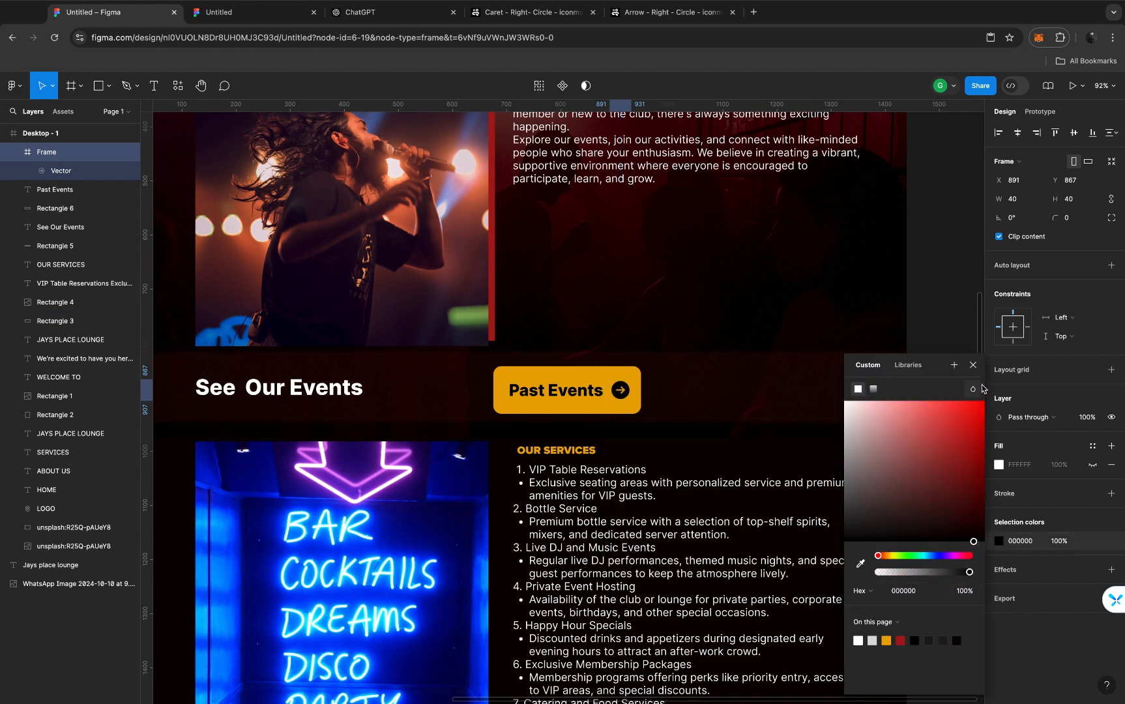
key("Escape")
scroll(698, 397, "down", 5)
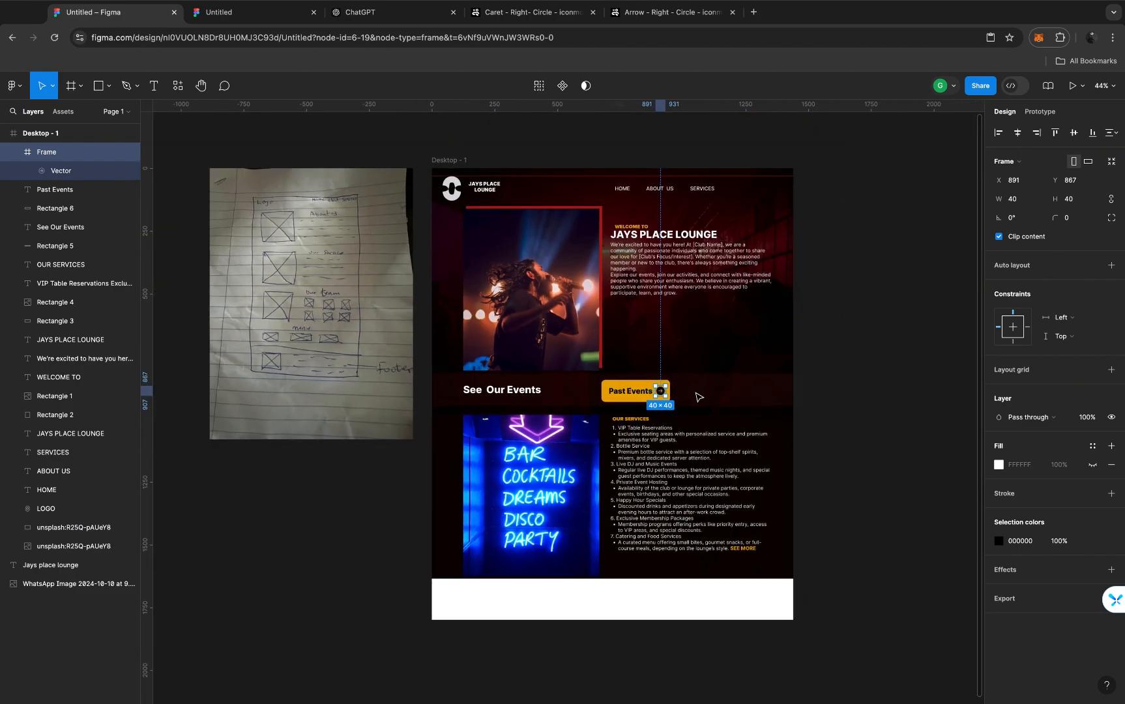
scroll(699, 397, "down", 1)
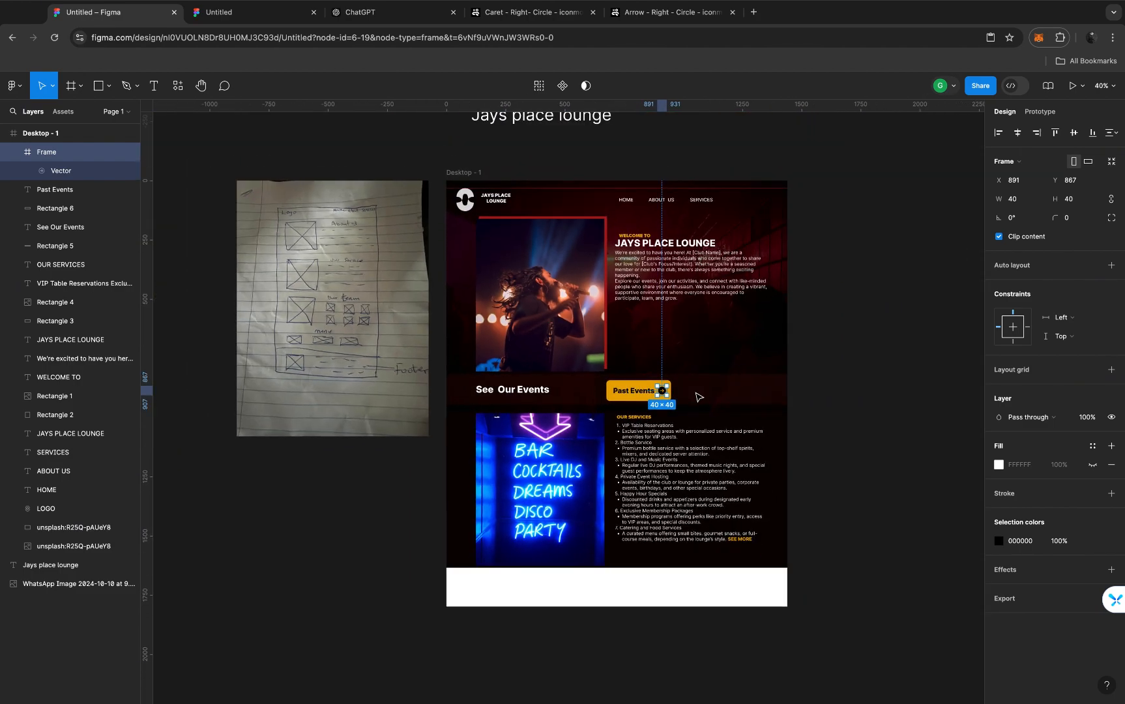
Wrap the arrow icon, Past Events text and button rectangle in an auto layout frame and set its width to hug contents
scroll(698, 396, "up", 8)
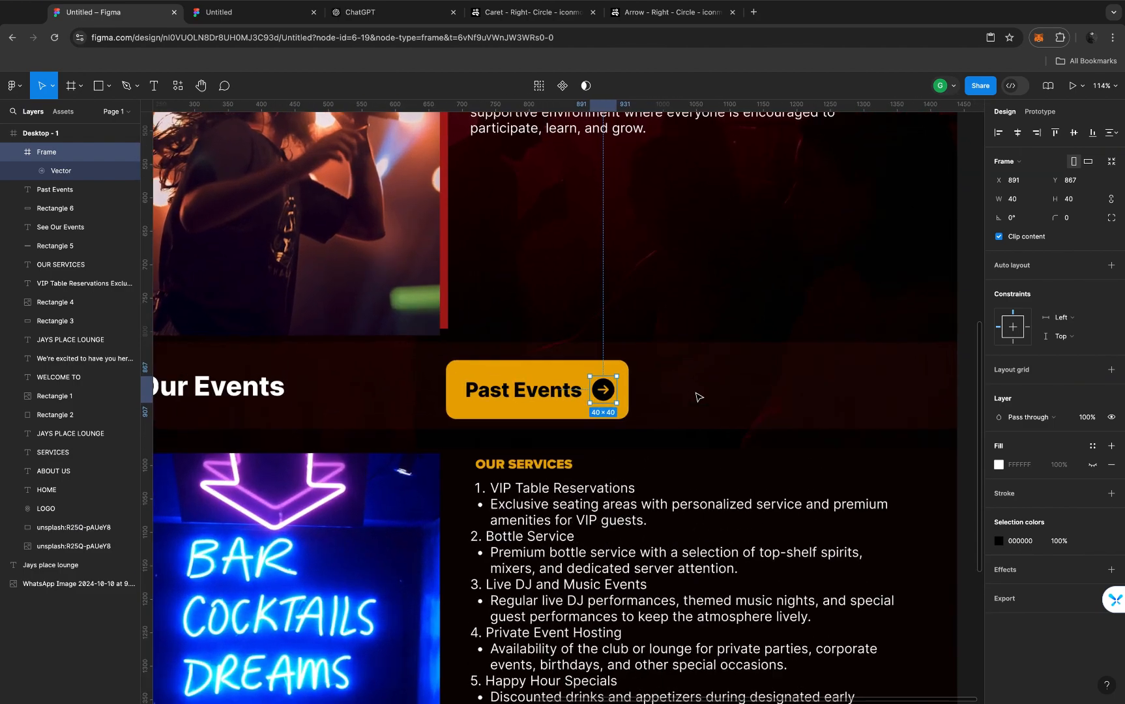
scroll(696, 398, "left", 4)
scroll(696, 399, "up", 1)
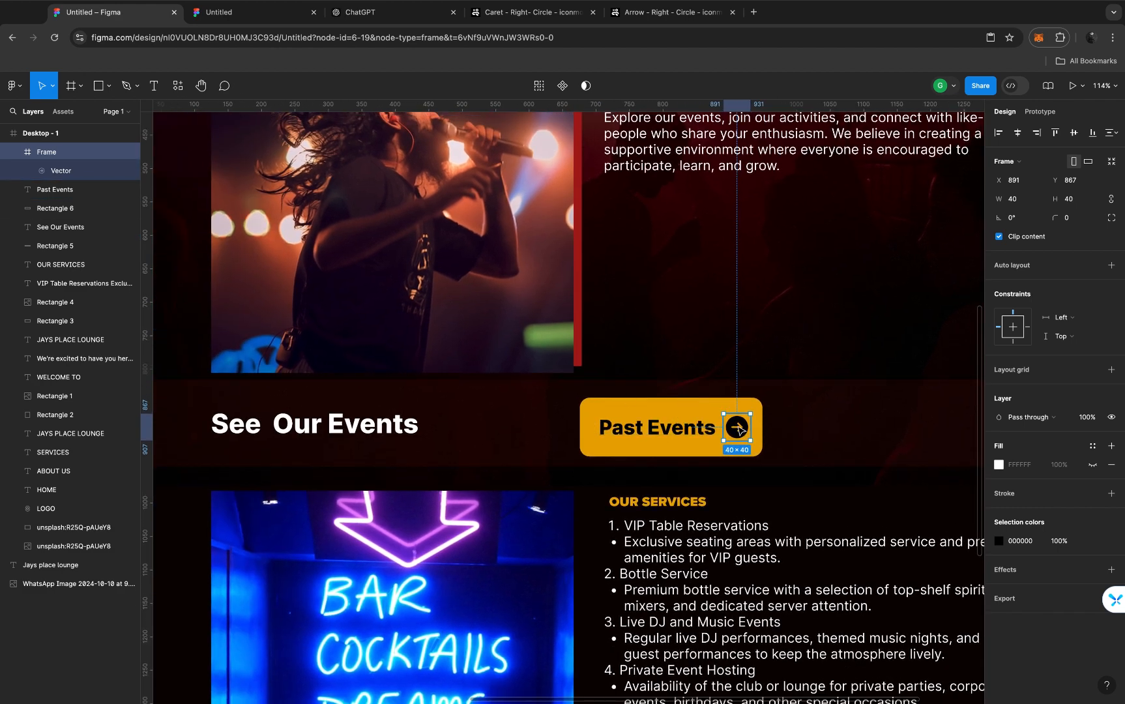
left_click(692, 431, "shift")
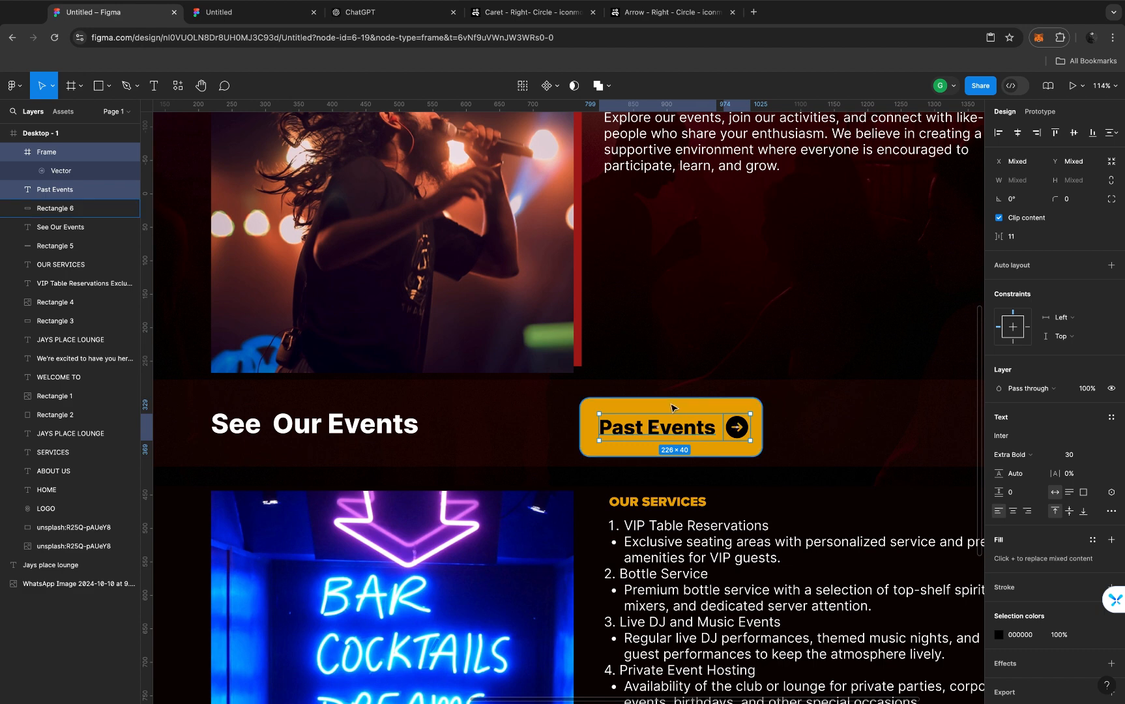
left_click(674, 408, "shift")
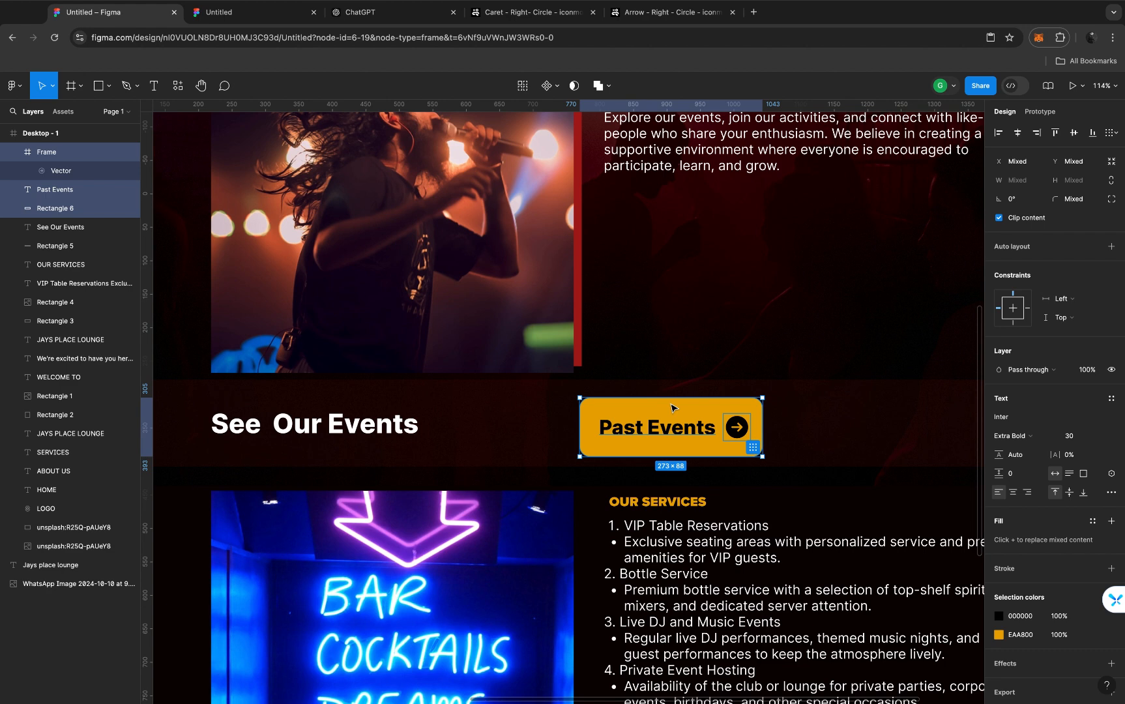
scroll(671, 406, "right", 3)
scroll(671, 406, "down", 1)
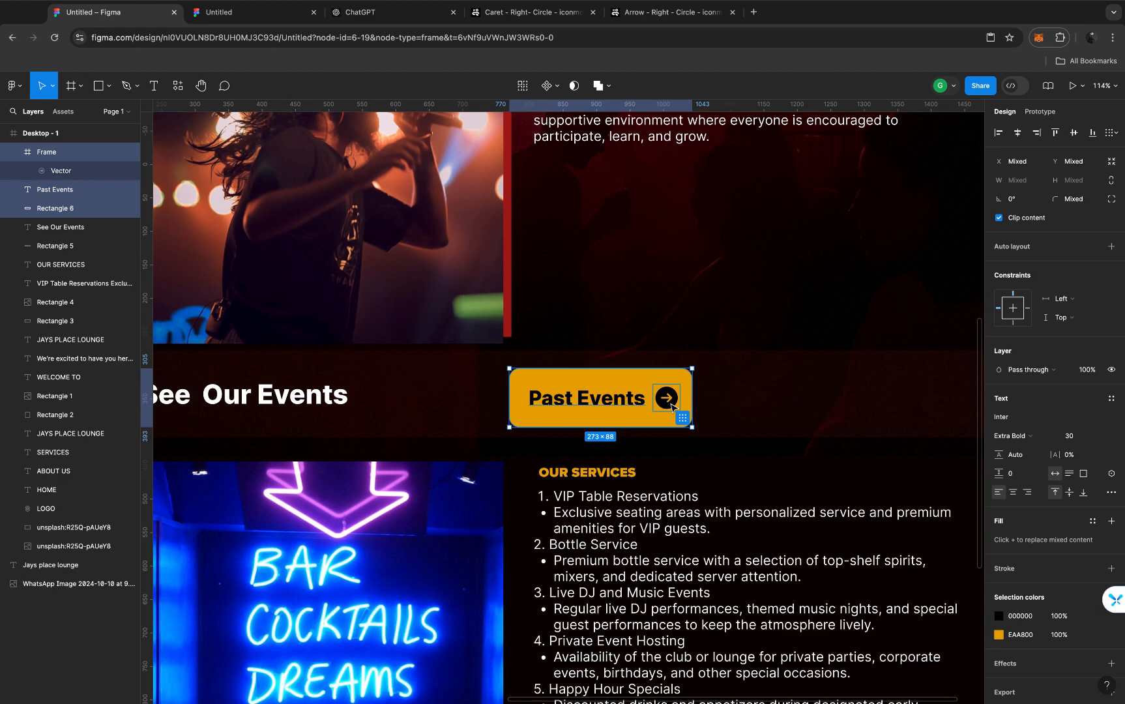
key("shift+a")
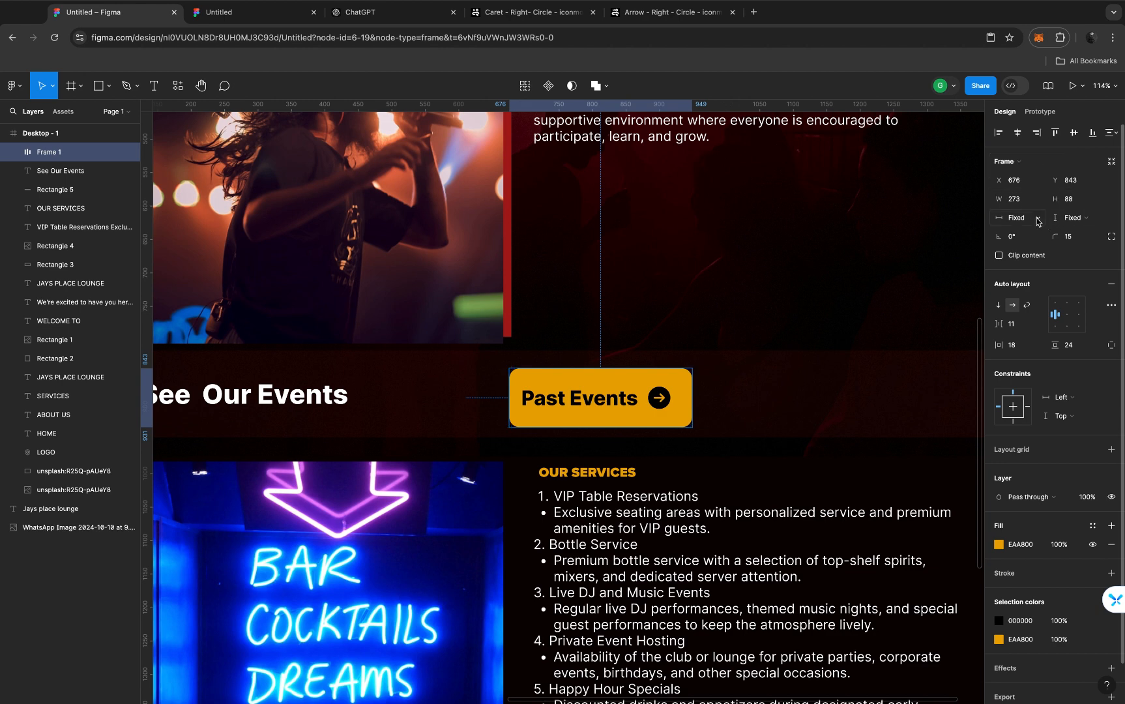
left_click(1038, 222)
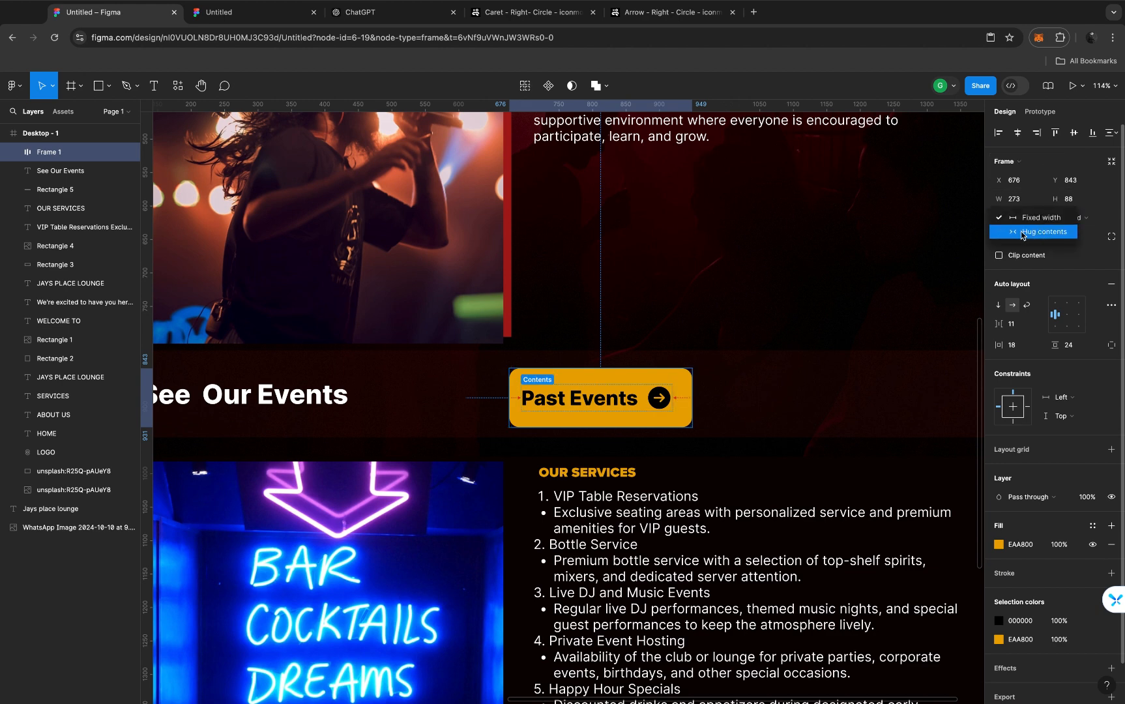
left_click(1032, 234)
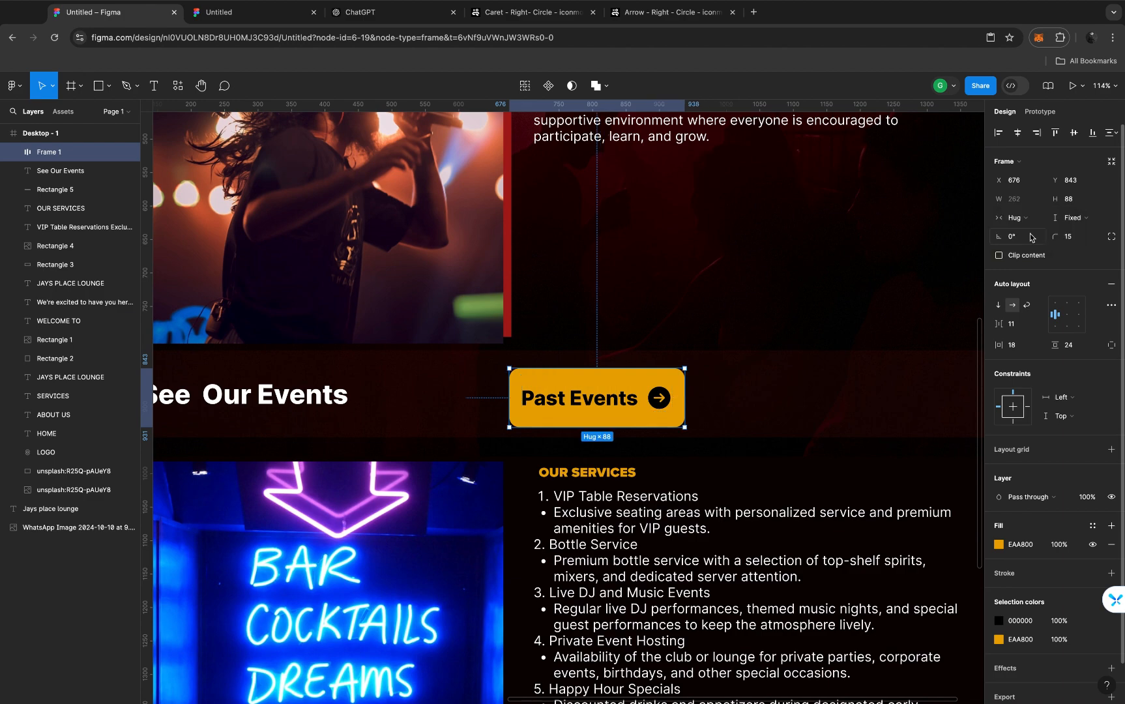
Duplicate the Past Events button and place the copy just right of the original in the same band, at about X 957
scroll(651, 394, "right", 3)
scroll(649, 396, "down", 5)
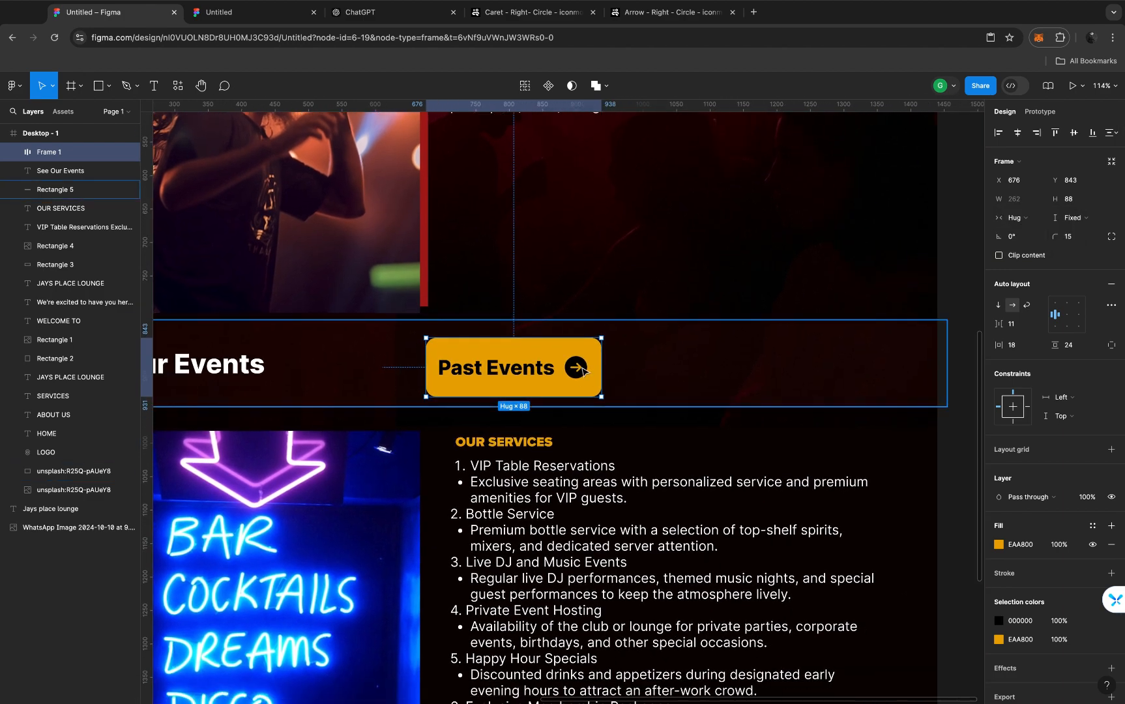
scroll(573, 369, "down", 1)
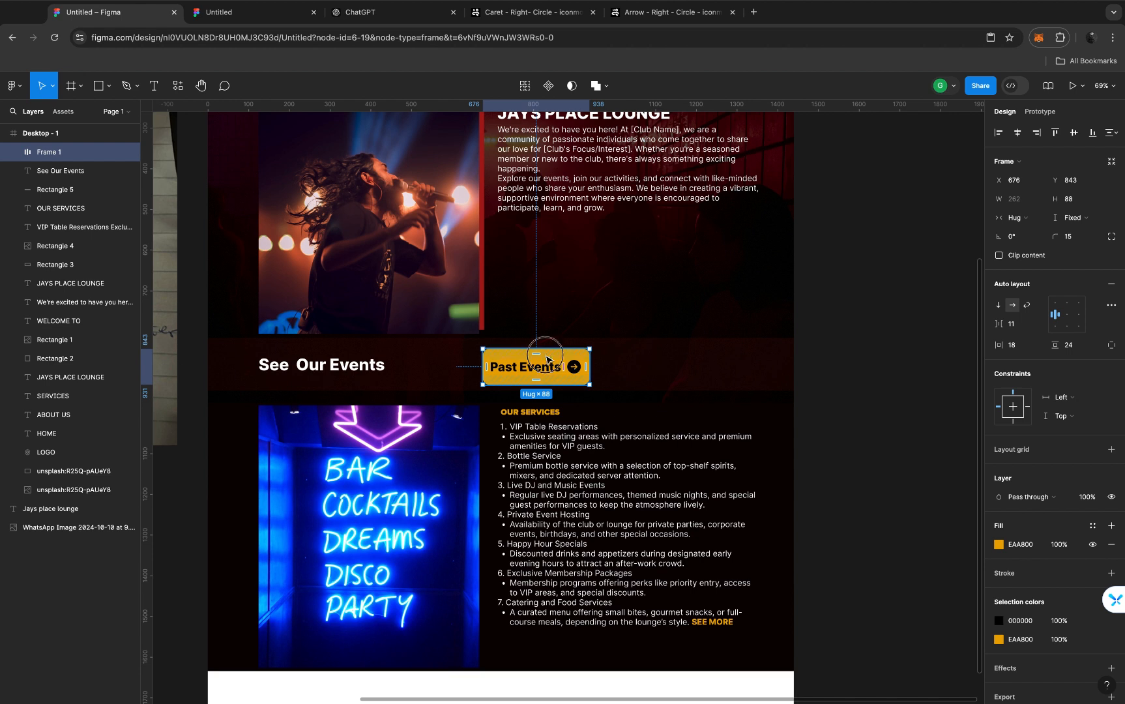
left_click_drag(548, 358, 662, 359)
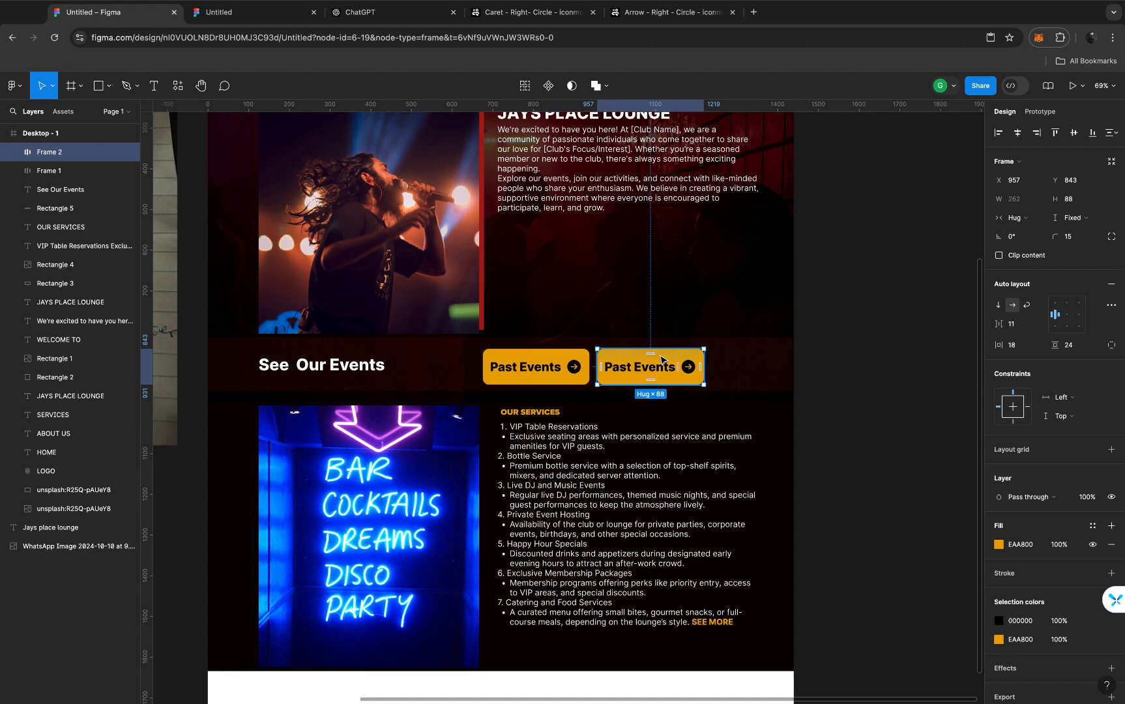
Change the duplicated button's text to "Upcoming Events"
double_click(623, 371)
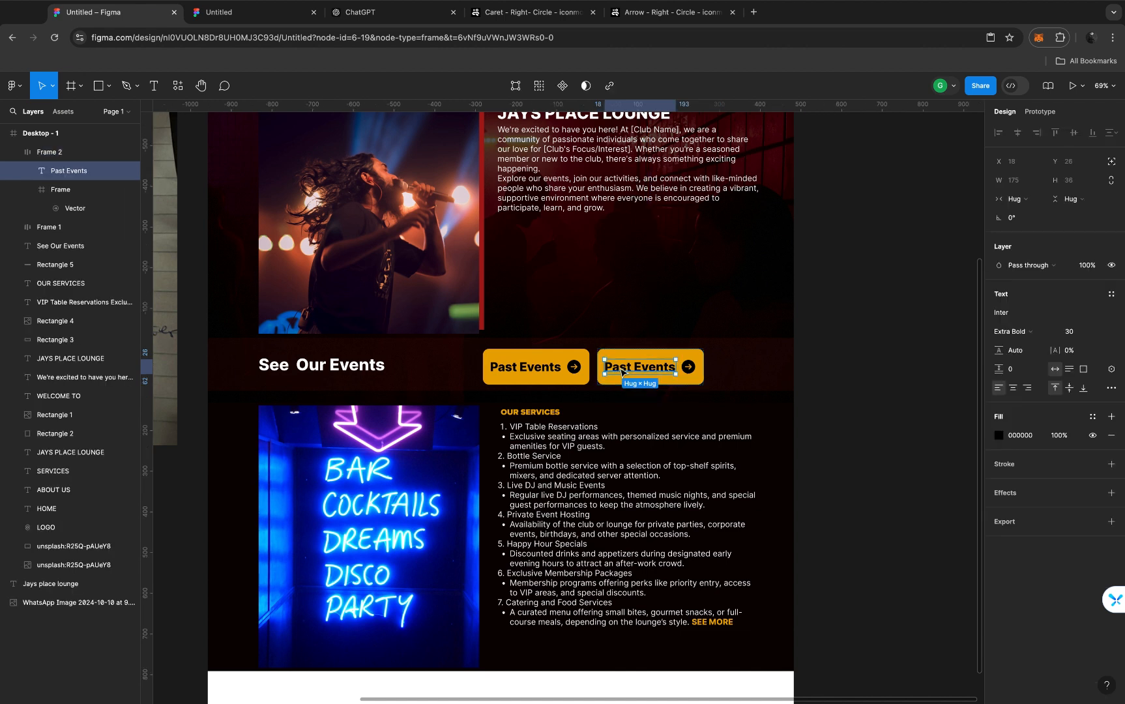
double_click(619, 367)
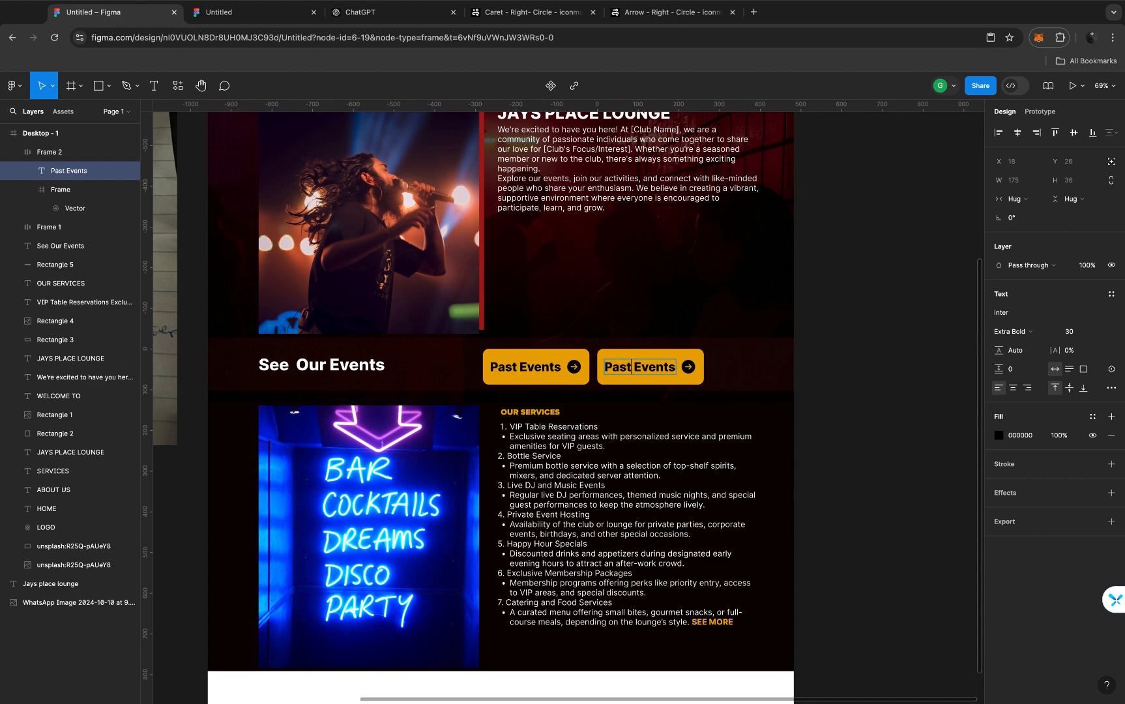
key("BackSpace")
key("BackSpace")
key("BackSpace")
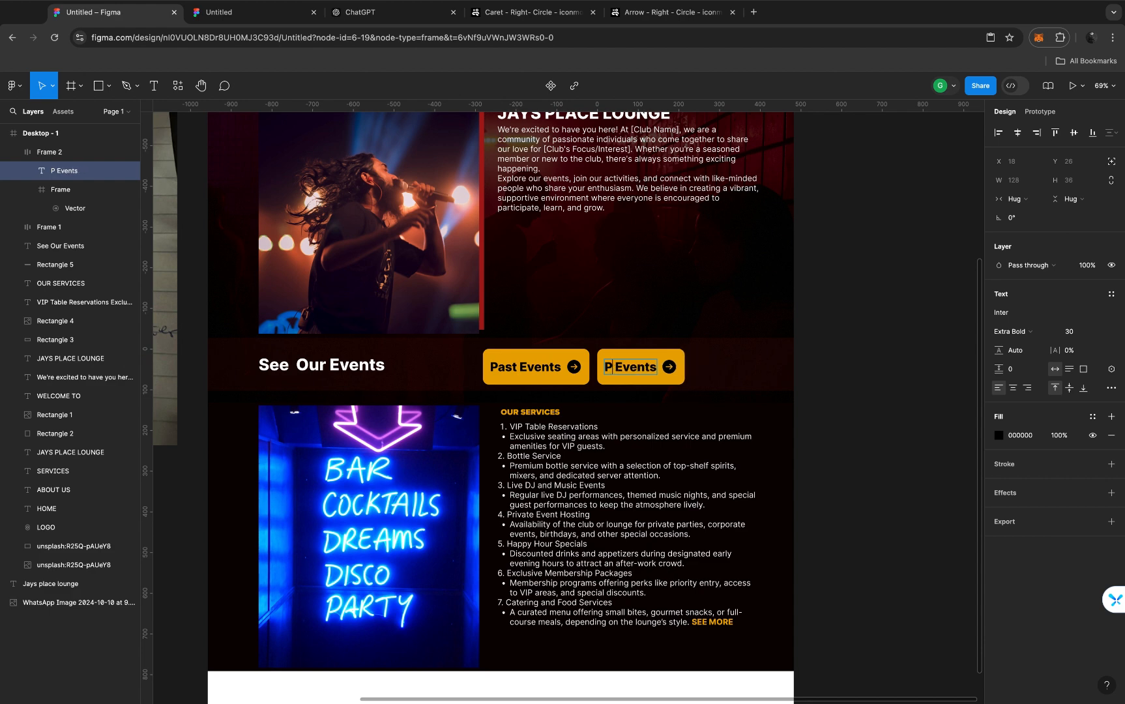
key("BackSpace")
scroll(632, 369, "up", 5)
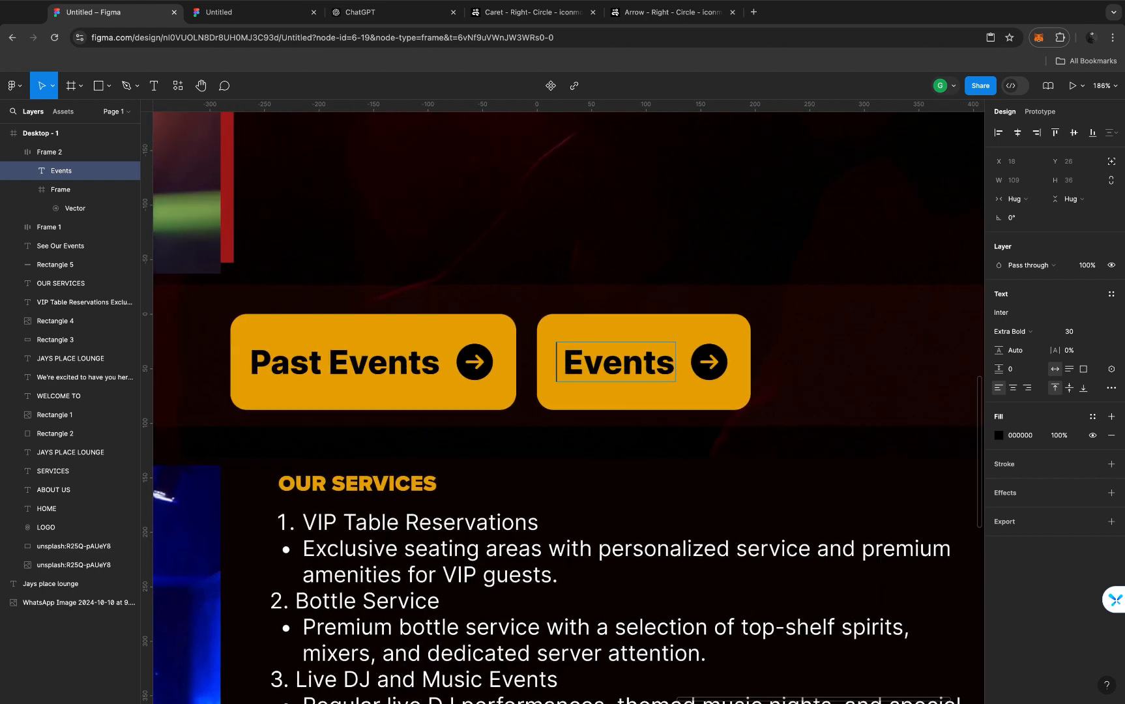
type("U ")
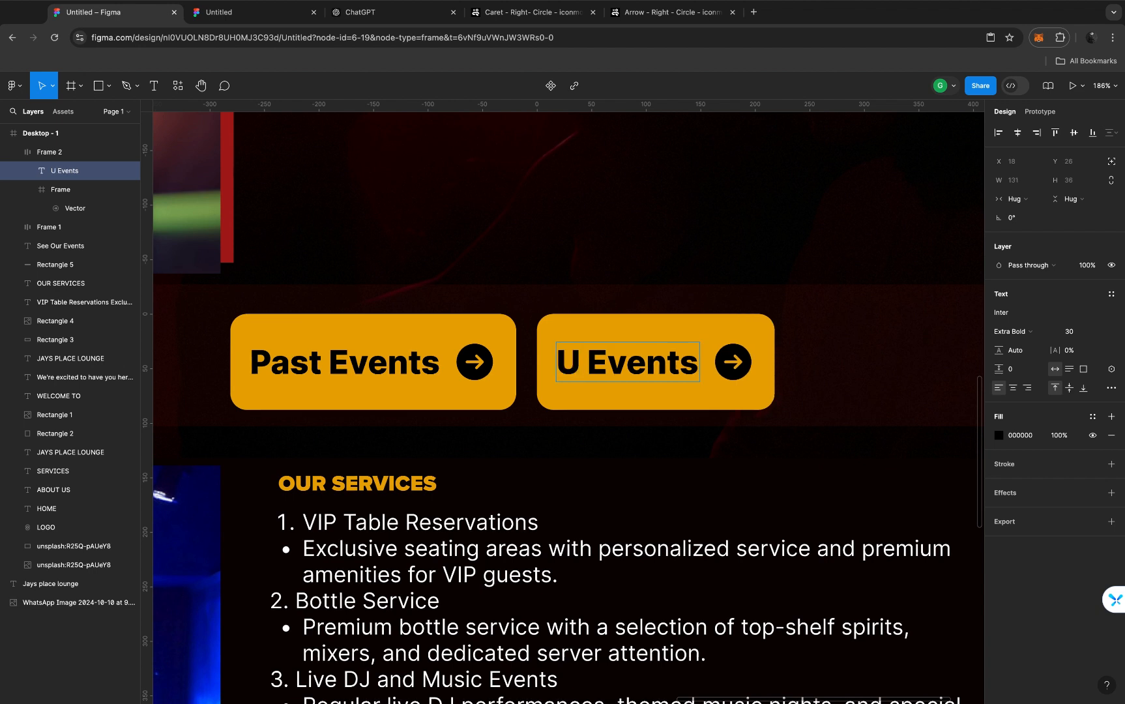
type("pcomin")
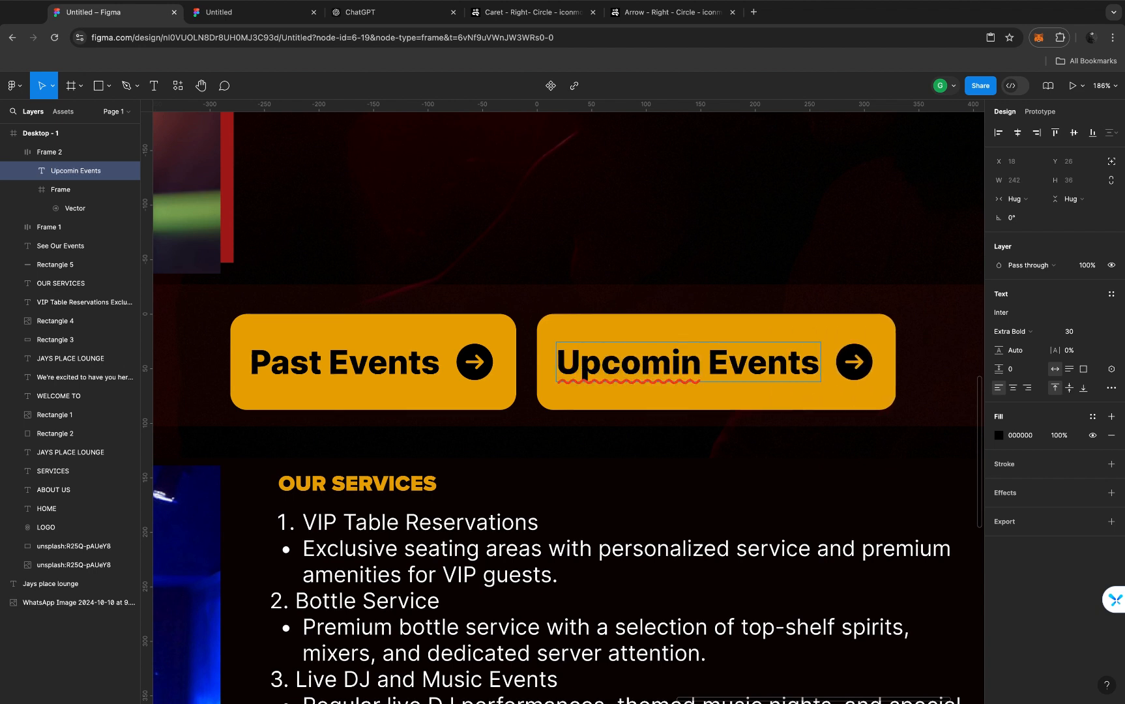
type("g")
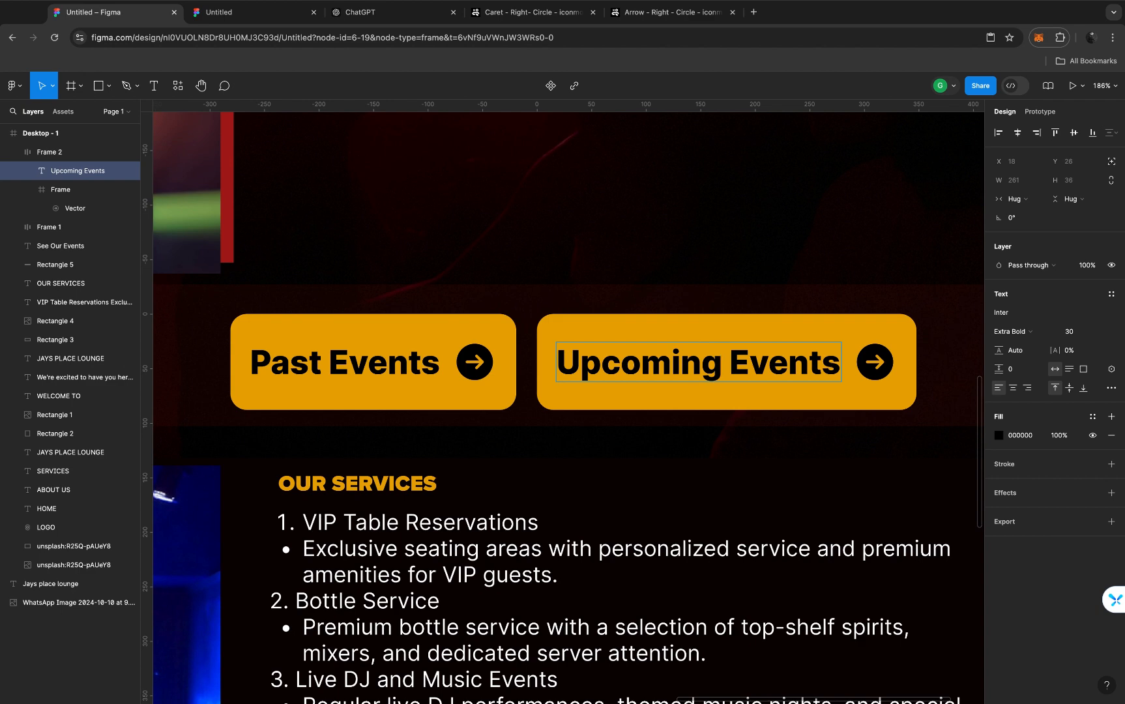
key("Escape")
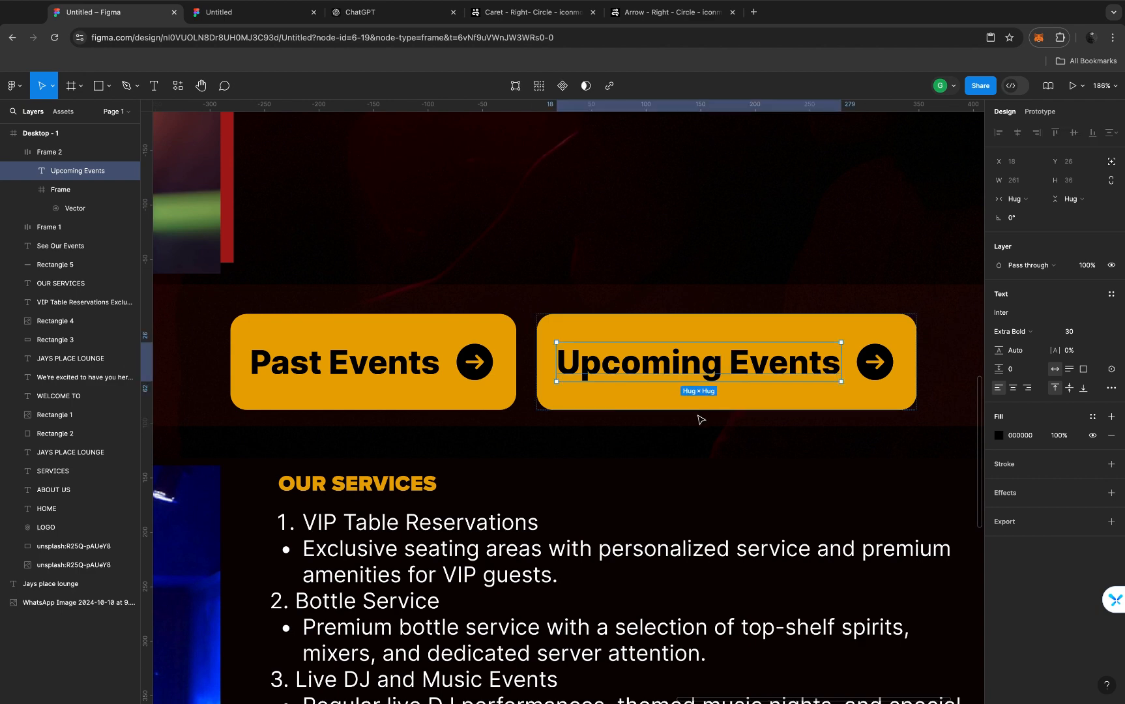
Move the whole Upcoming Events button slightly right to about X 977, widening its gap to the Past Events button
scroll(701, 419, "down", 5)
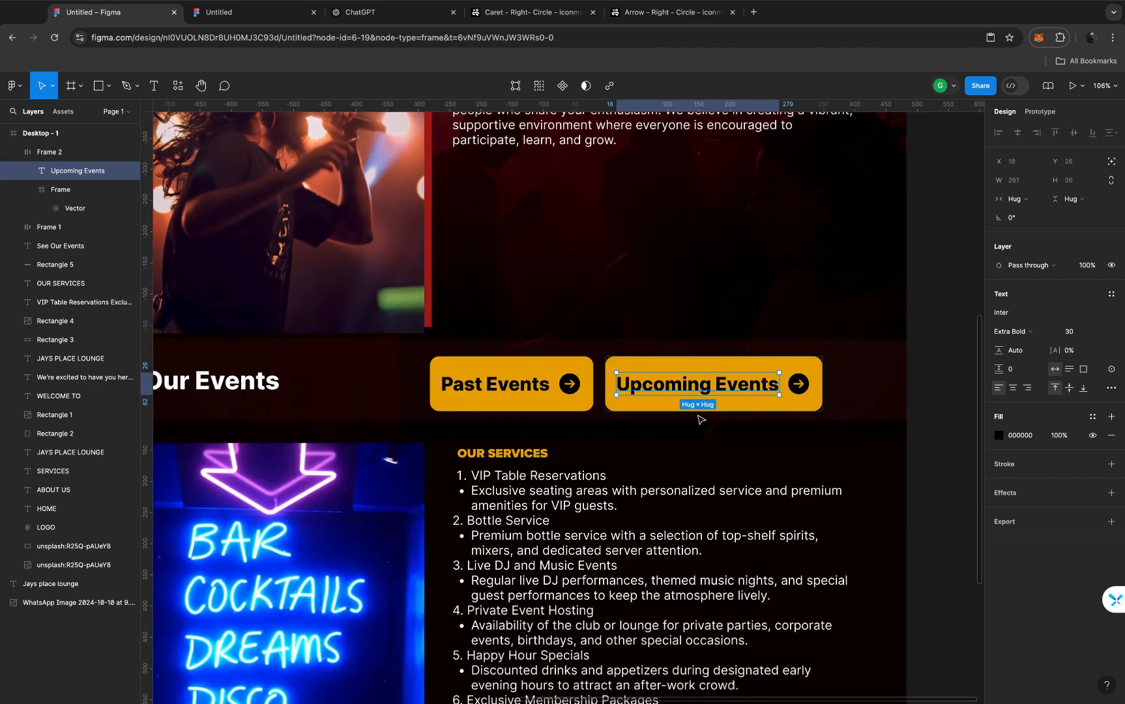
scroll(710, 418, "down", 3)
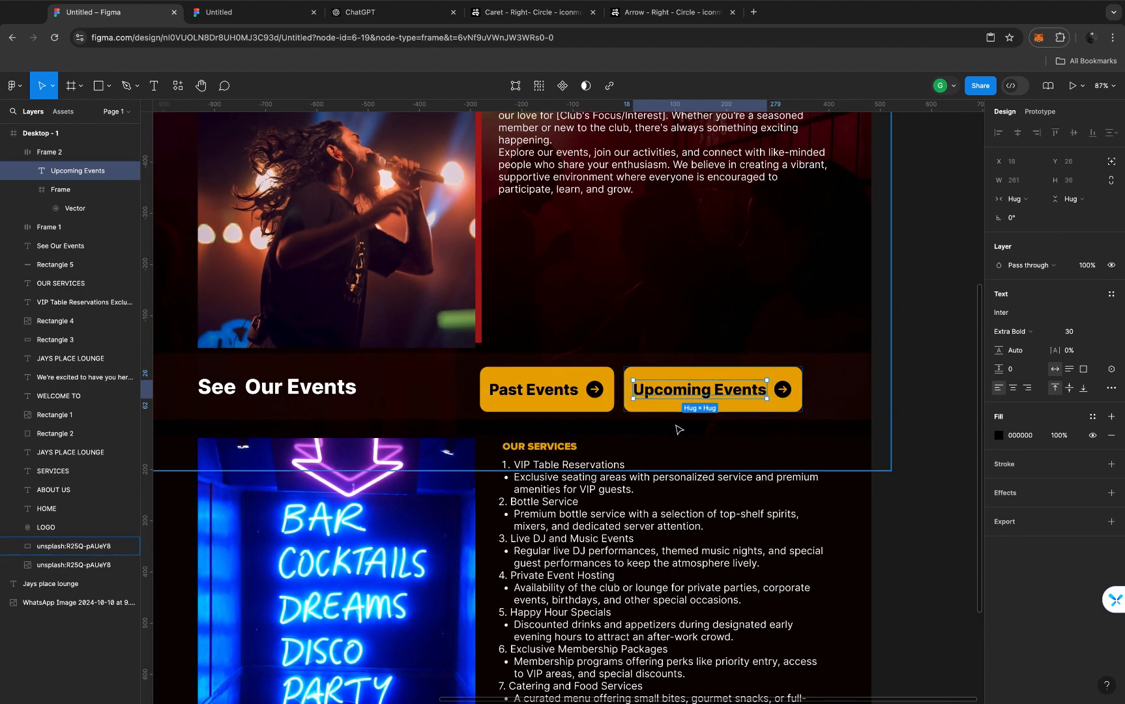
scroll(679, 429, "down", 3)
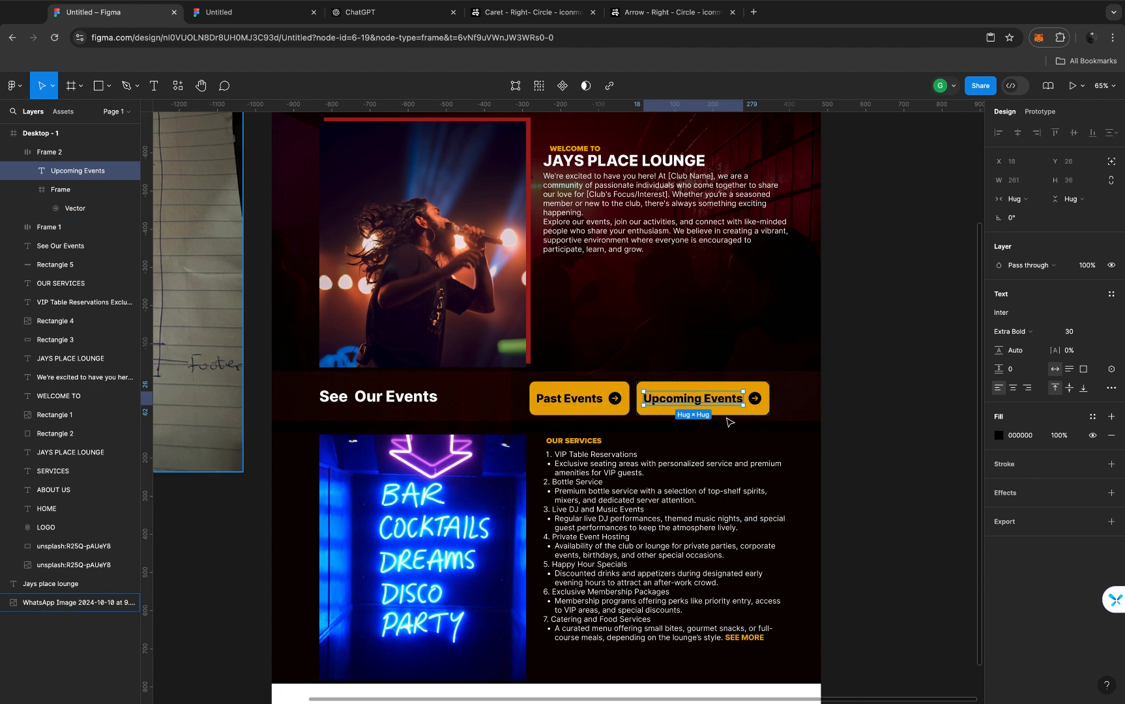
left_click(759, 395)
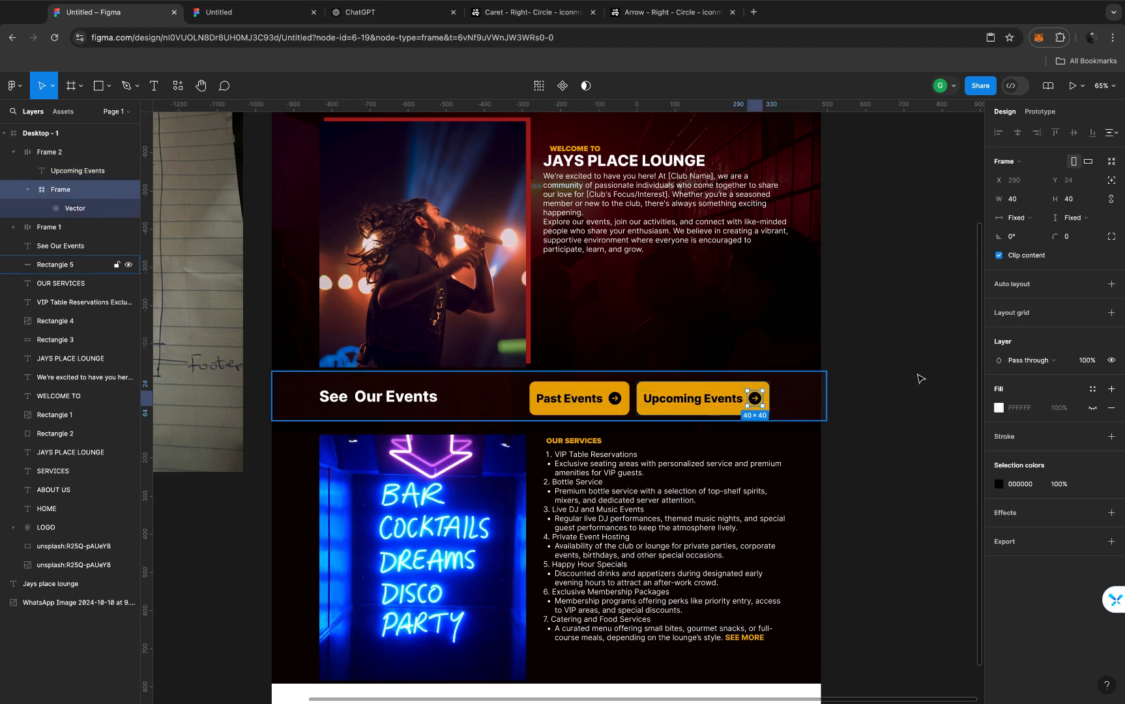
left_click(850, 358)
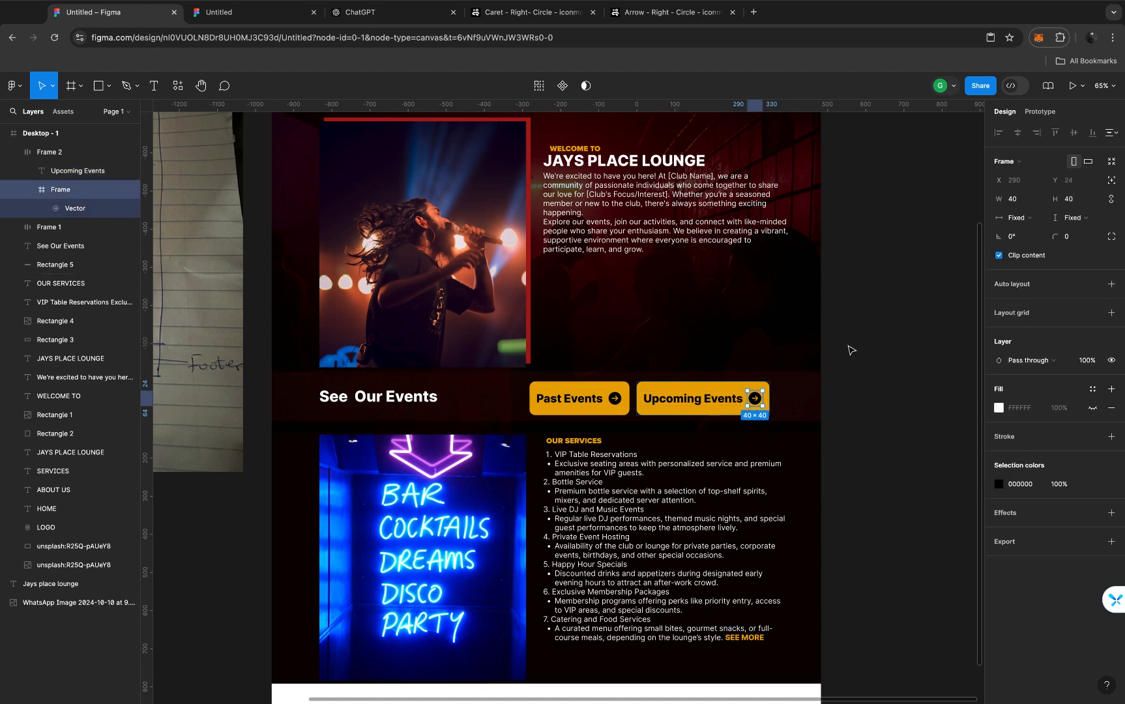
left_click(55, 154)
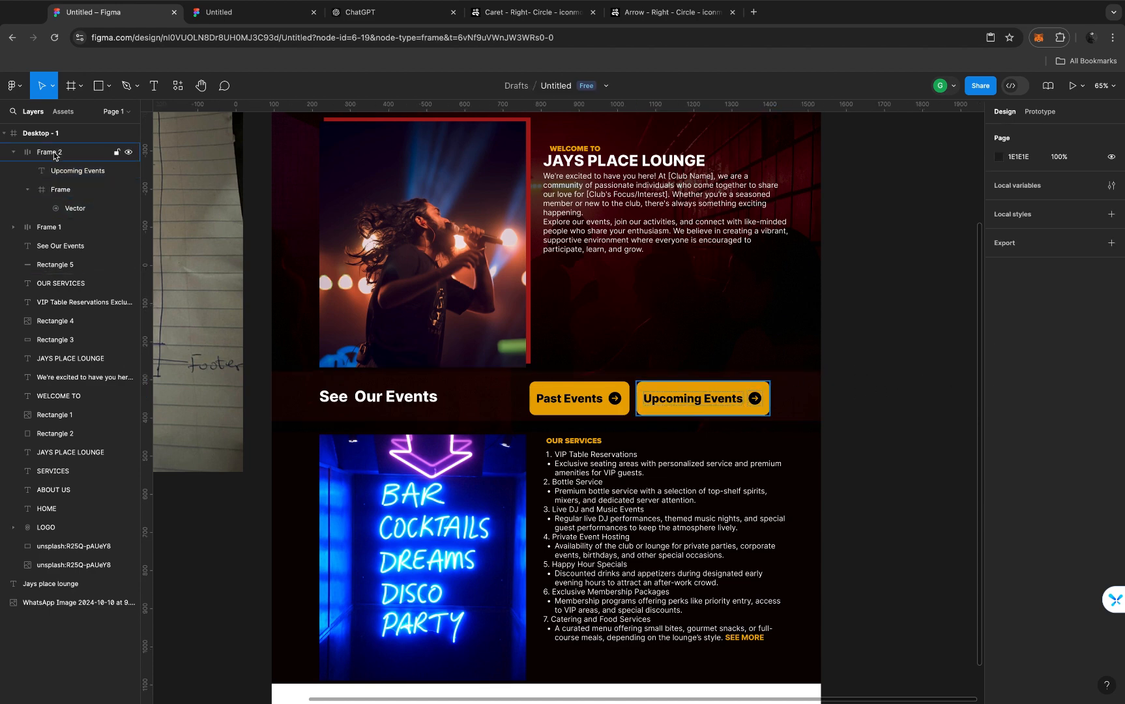
left_click(54, 155)
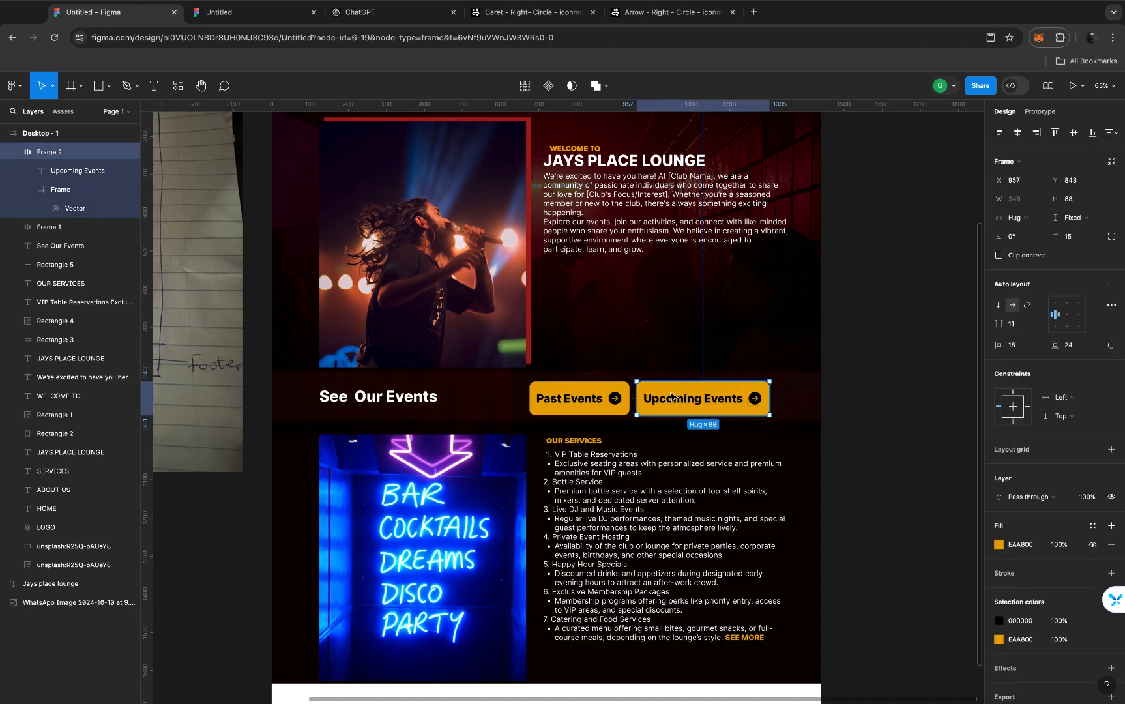
left_click_drag(671, 394, 678, 395)
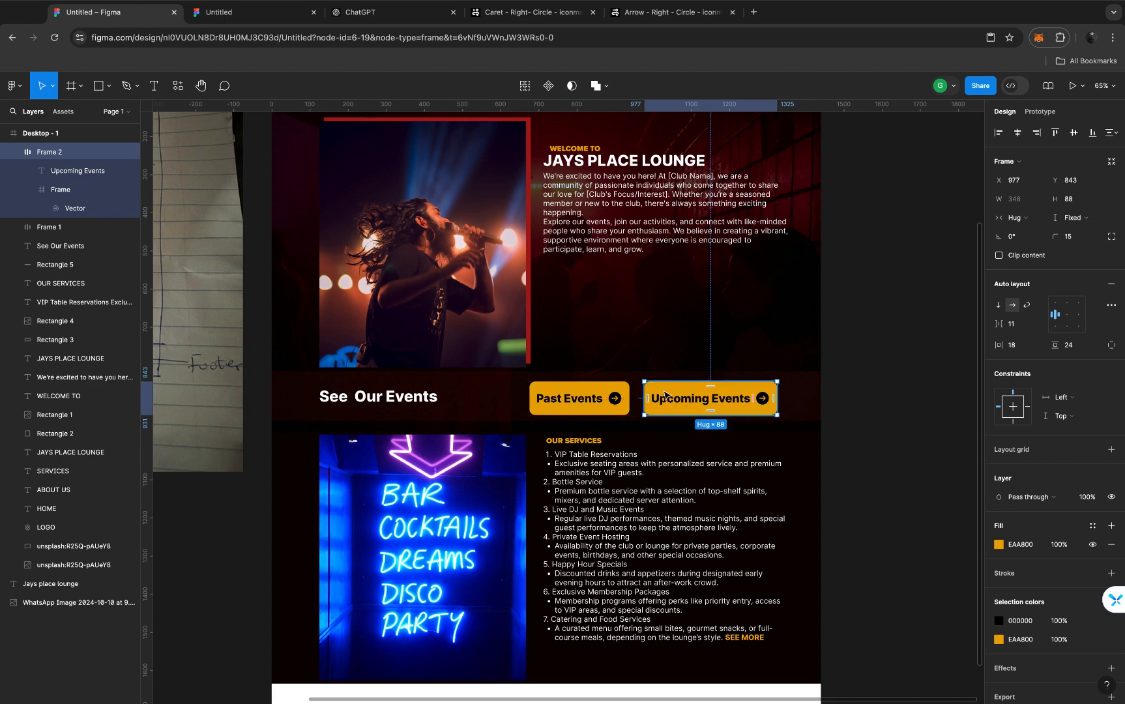
Align both event buttons, the See Our Events heading and the band rectangle behind them on their vertical centers
left_click(600, 388, "shift")
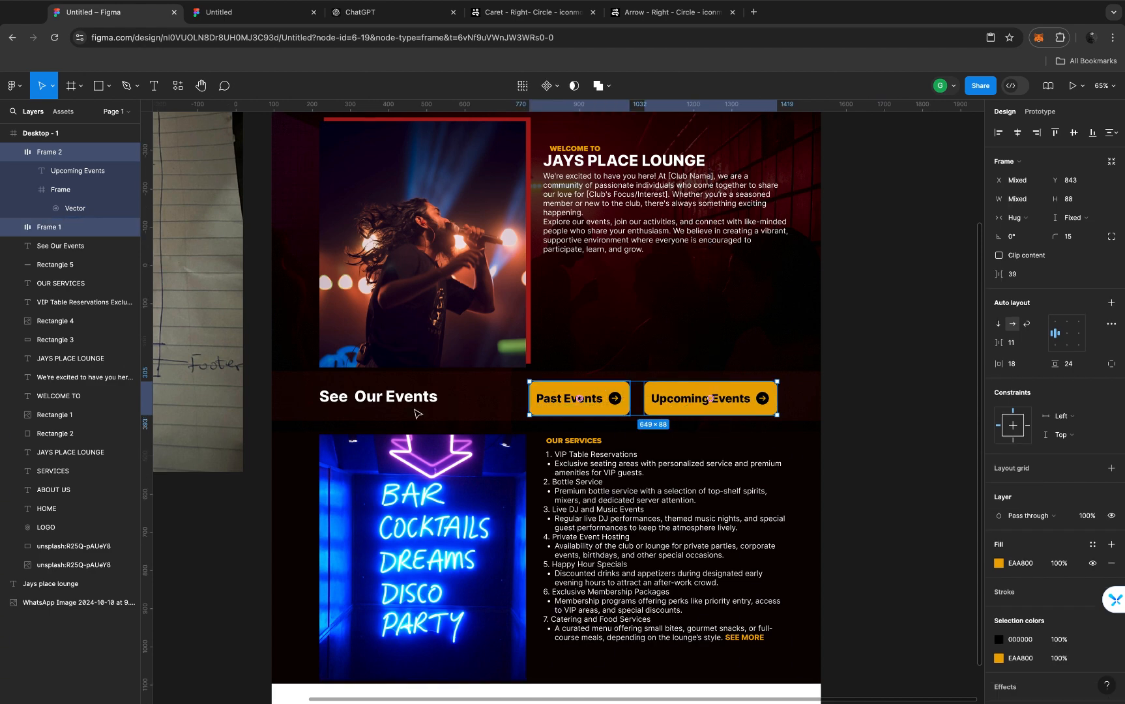
left_click(329, 392, "shift")
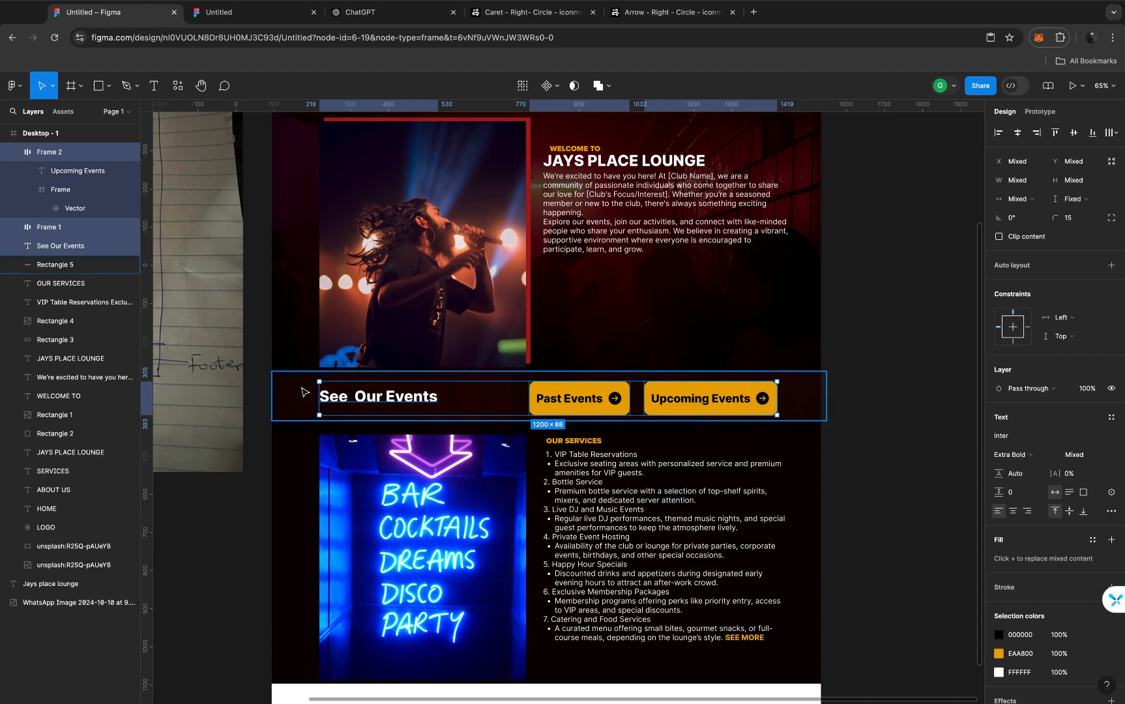
left_click(304, 392, "shift")
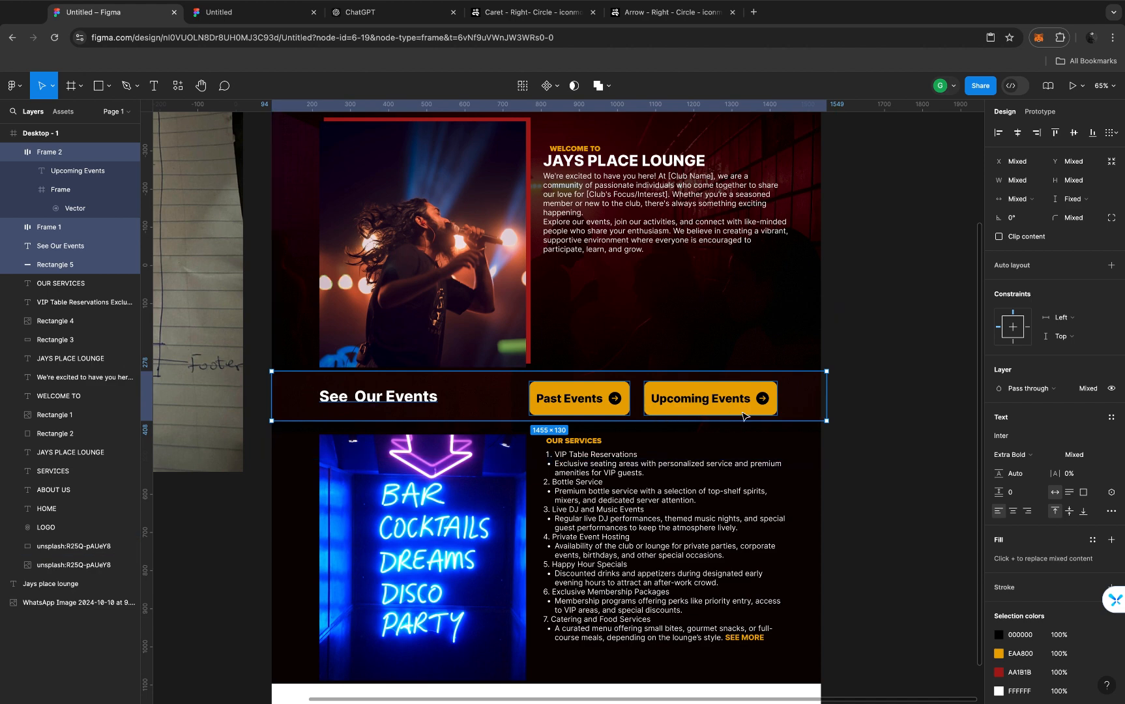
left_click(1074, 133)
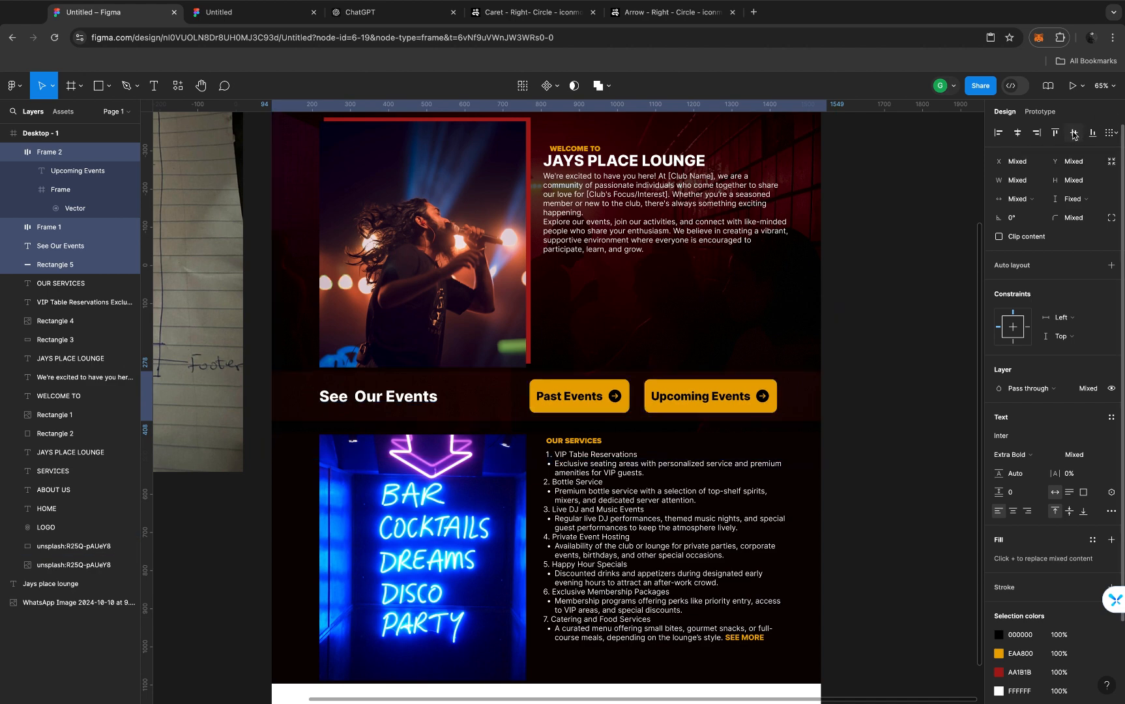
scroll(854, 422, "down", 3)
scroll(854, 422, "left", 2)
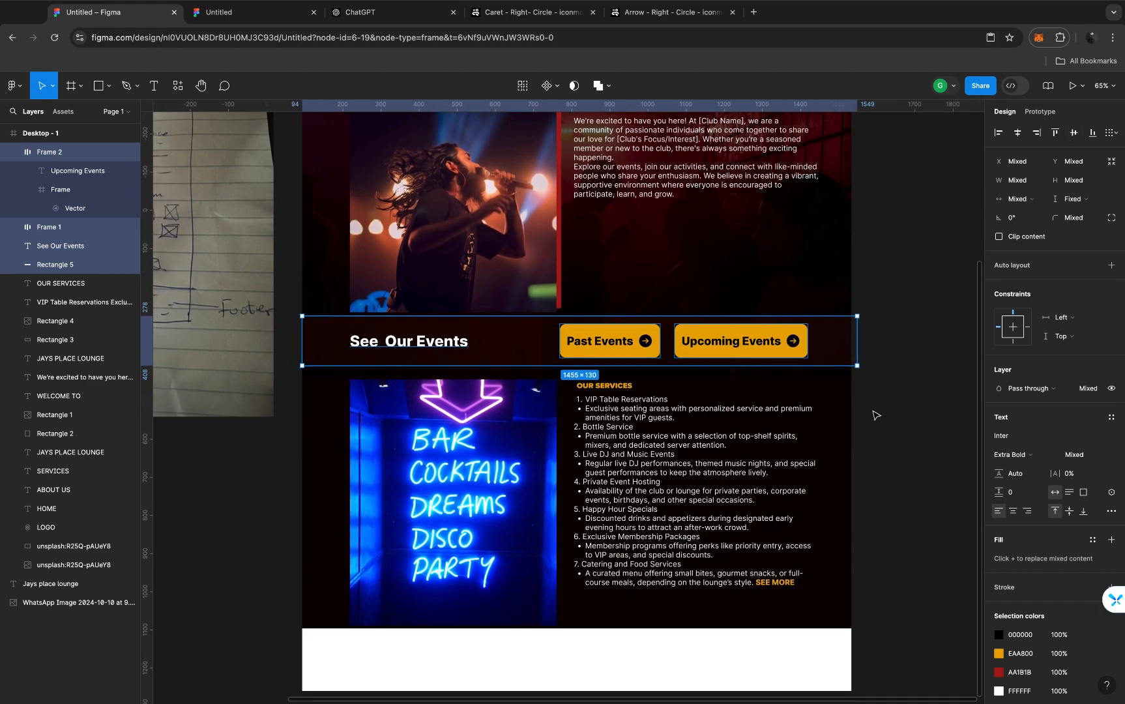
left_click(875, 415)
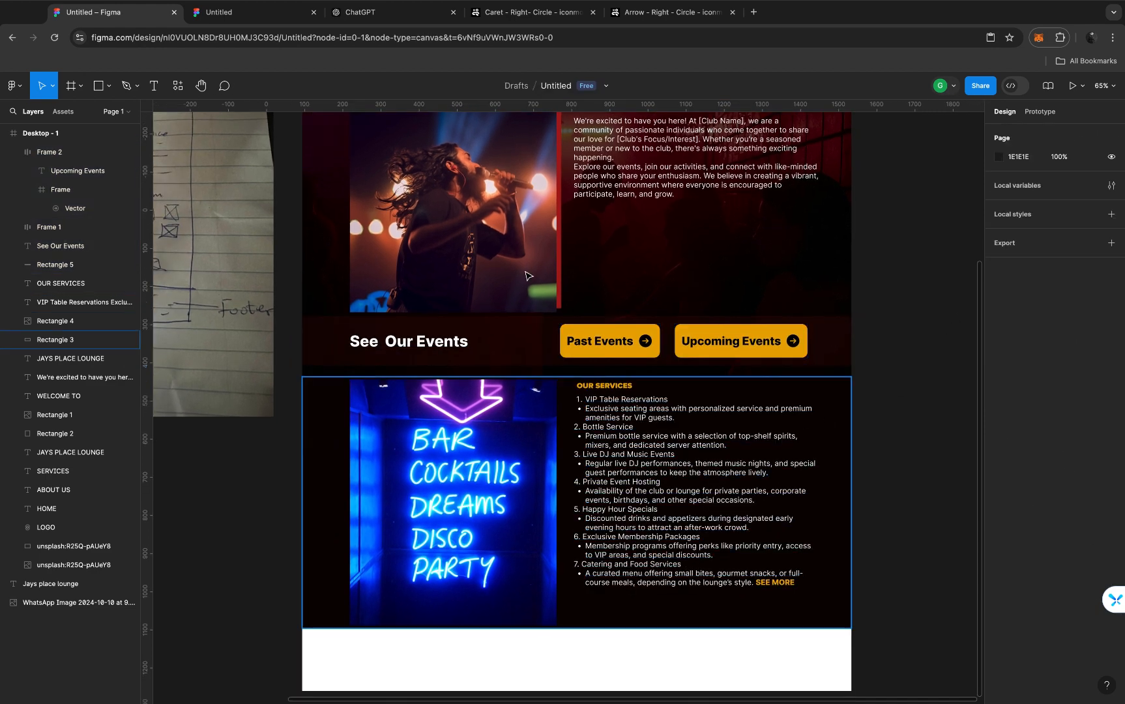
scroll(529, 275, "up", 5)
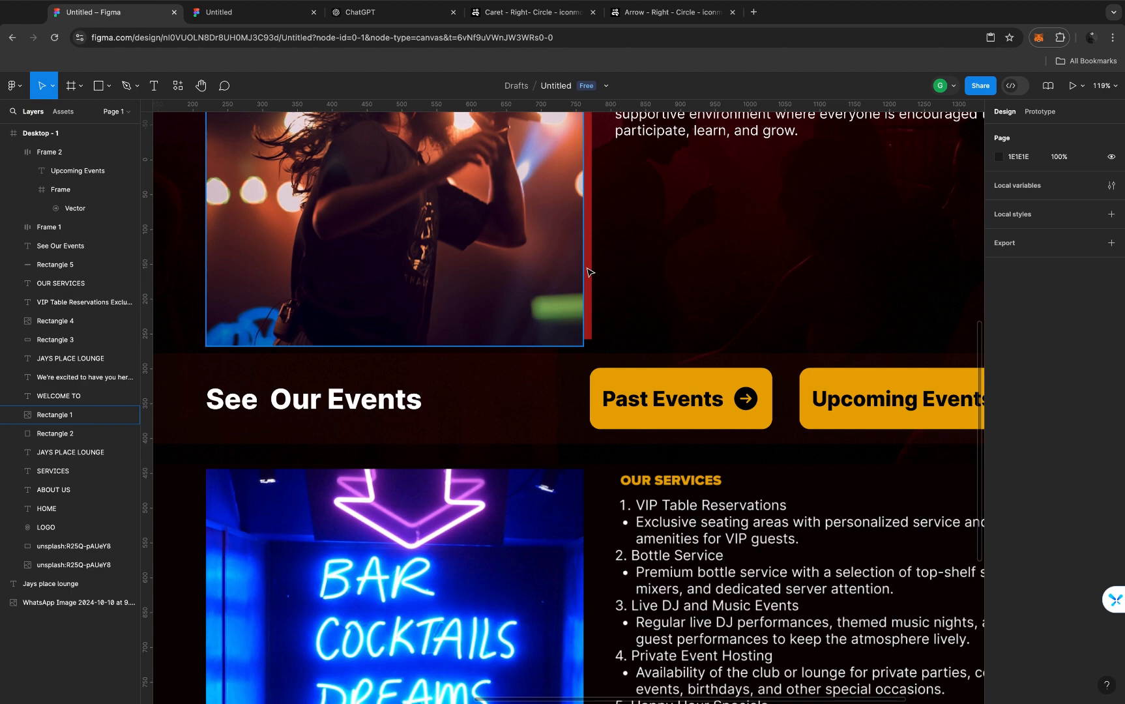
scroll(529, 534, "down", 5)
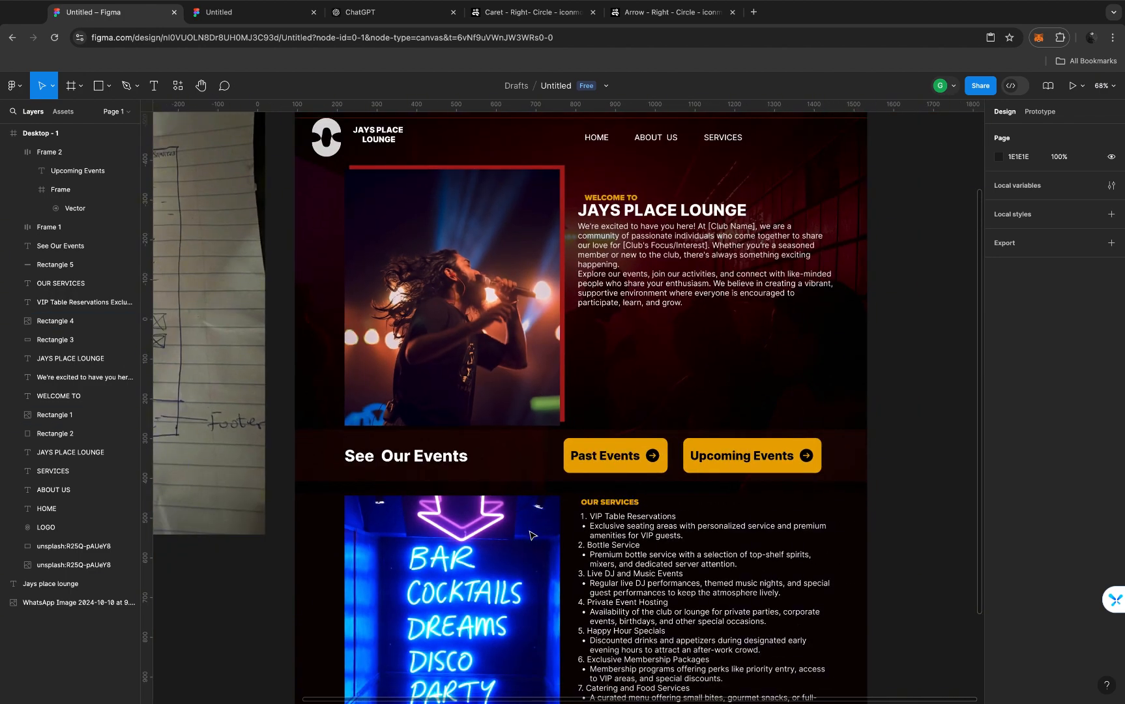
scroll(529, 535, "down", 2)
scroll(529, 535, "right", 1)
scroll(529, 535, "down", 2)
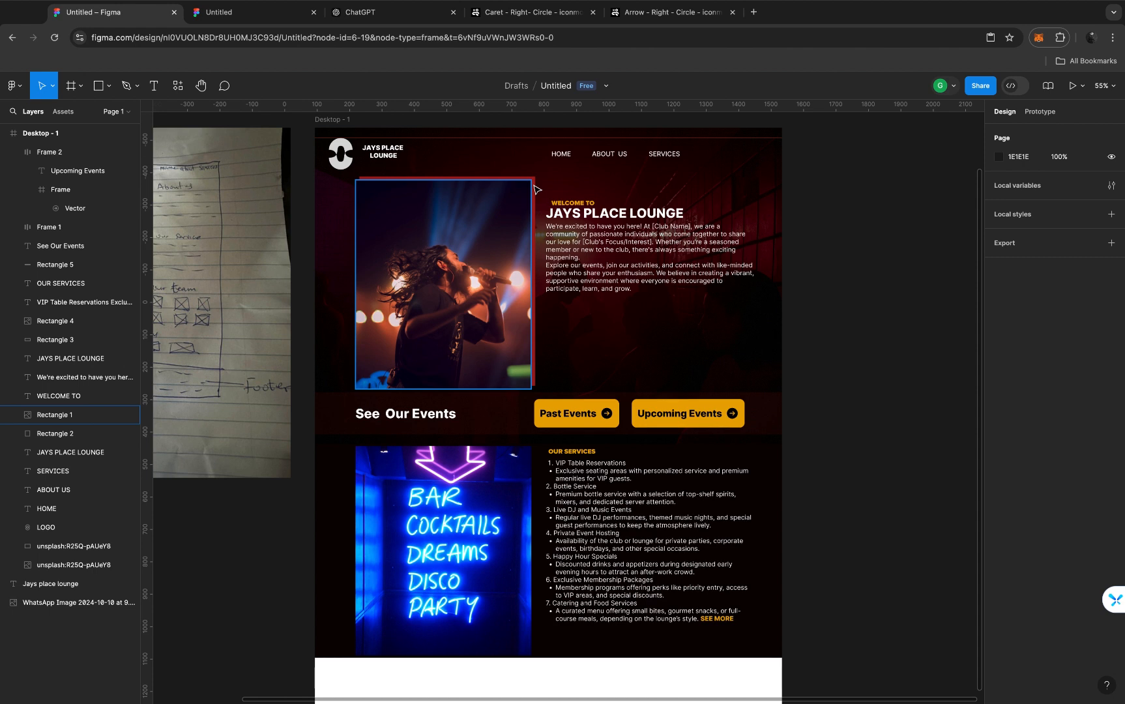
Duplicate the red rectangle behind the singer photo and place the copy over the neon sign photo at about X 80, Y 954
left_click(133, 418)
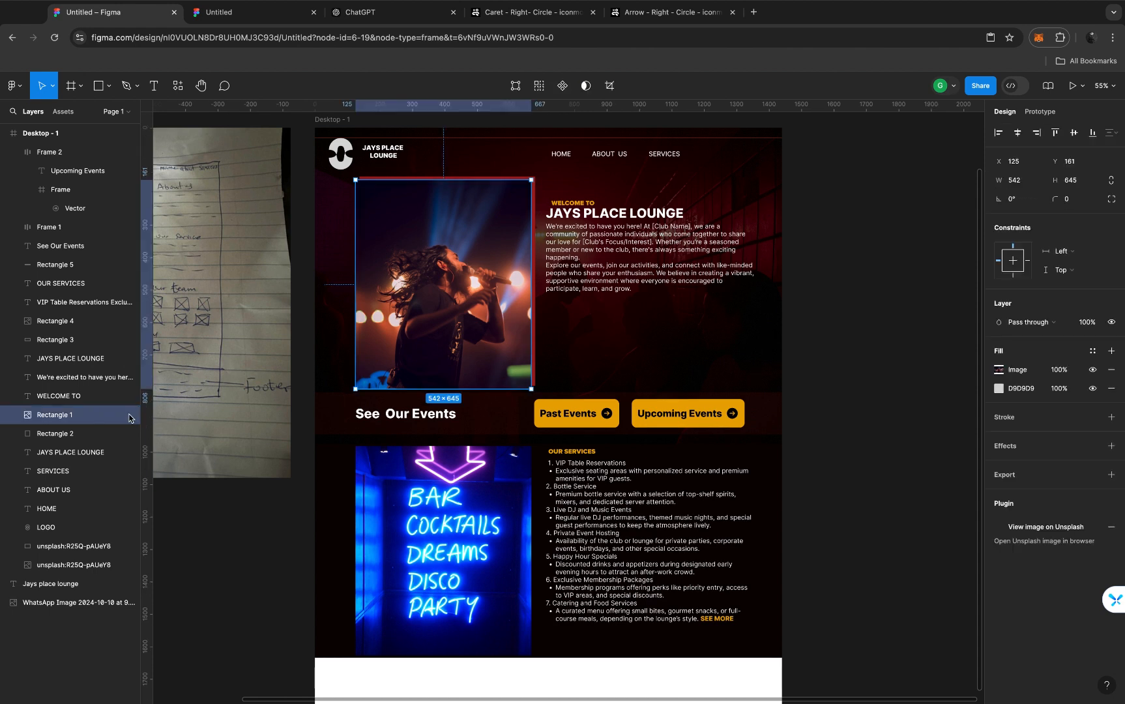
left_click(129, 415)
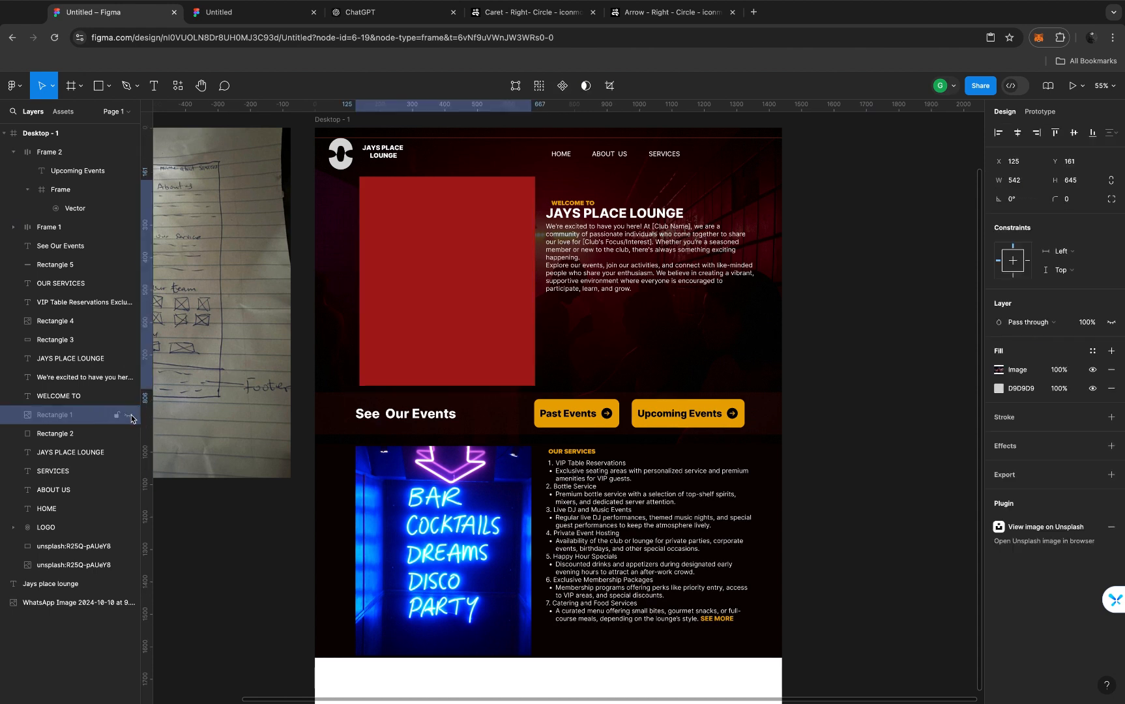
left_click(129, 415)
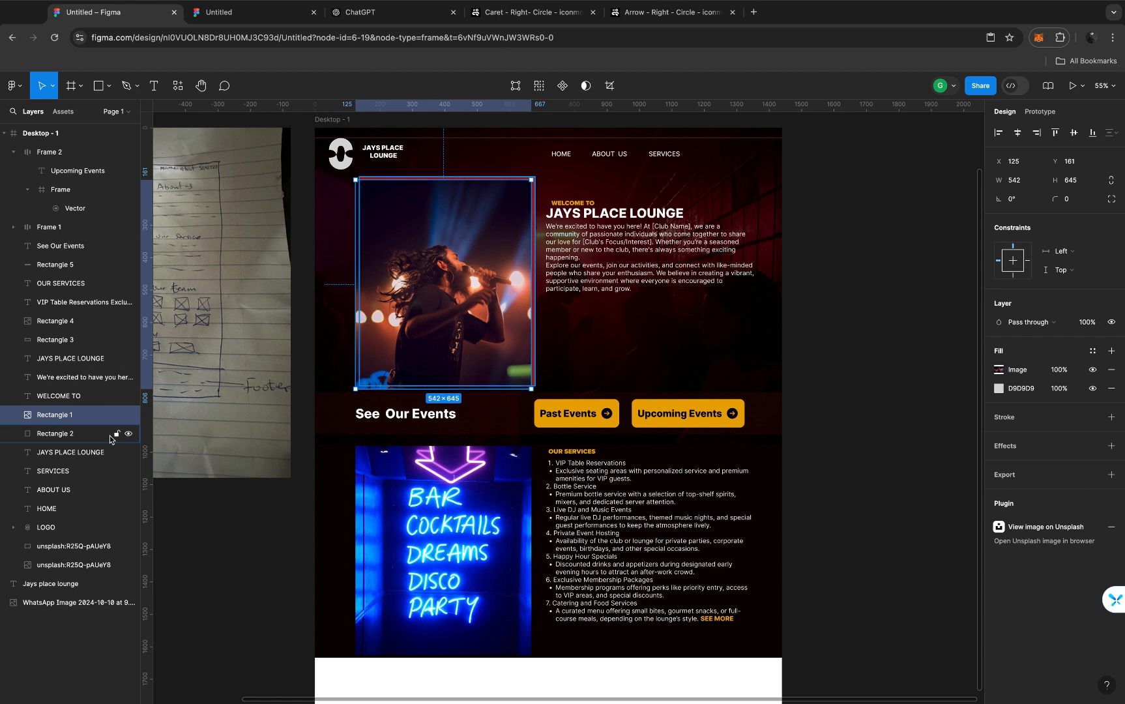
left_click(111, 436)
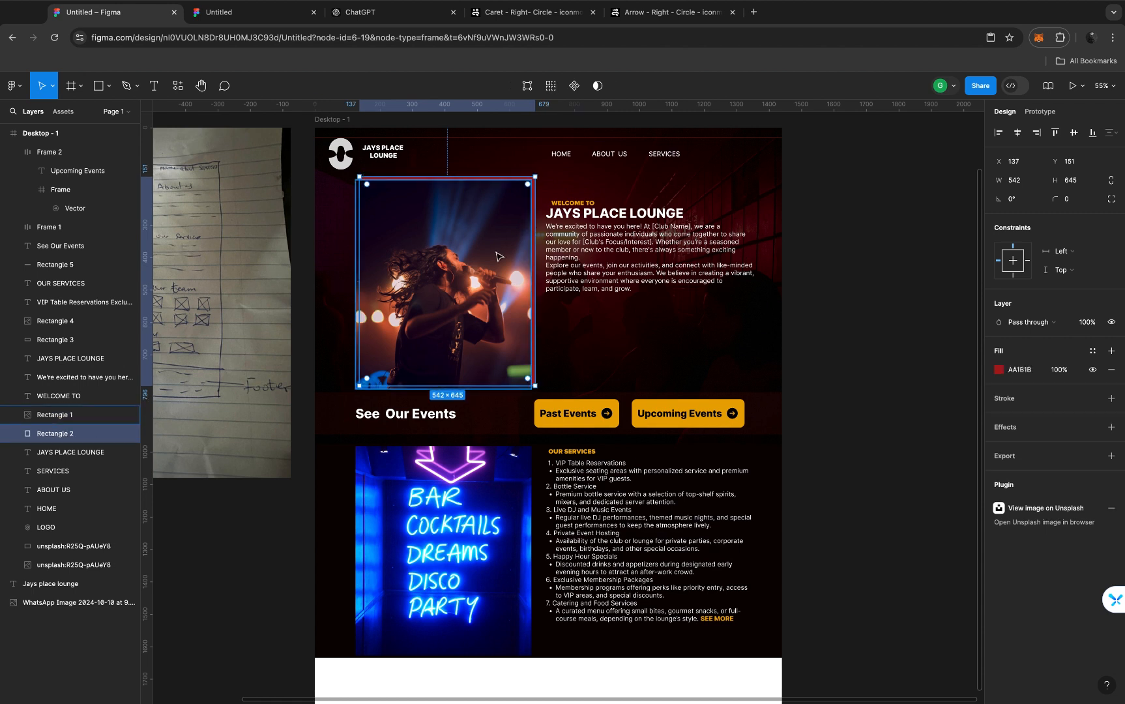
key("alt")
left_click_drag(501, 256, 480, 515)
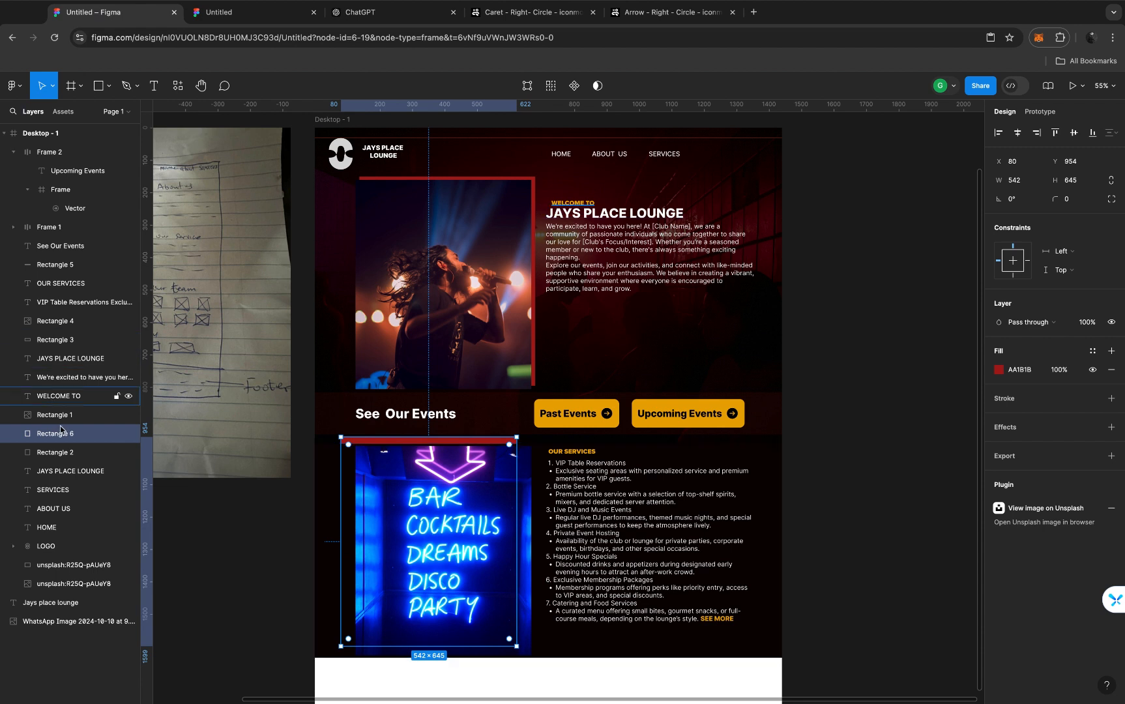
Reorder the red copy directly behind the neon sign photo and offset it as a border at about X 108, Y 966
left_click_drag(63, 283, 70, 354)
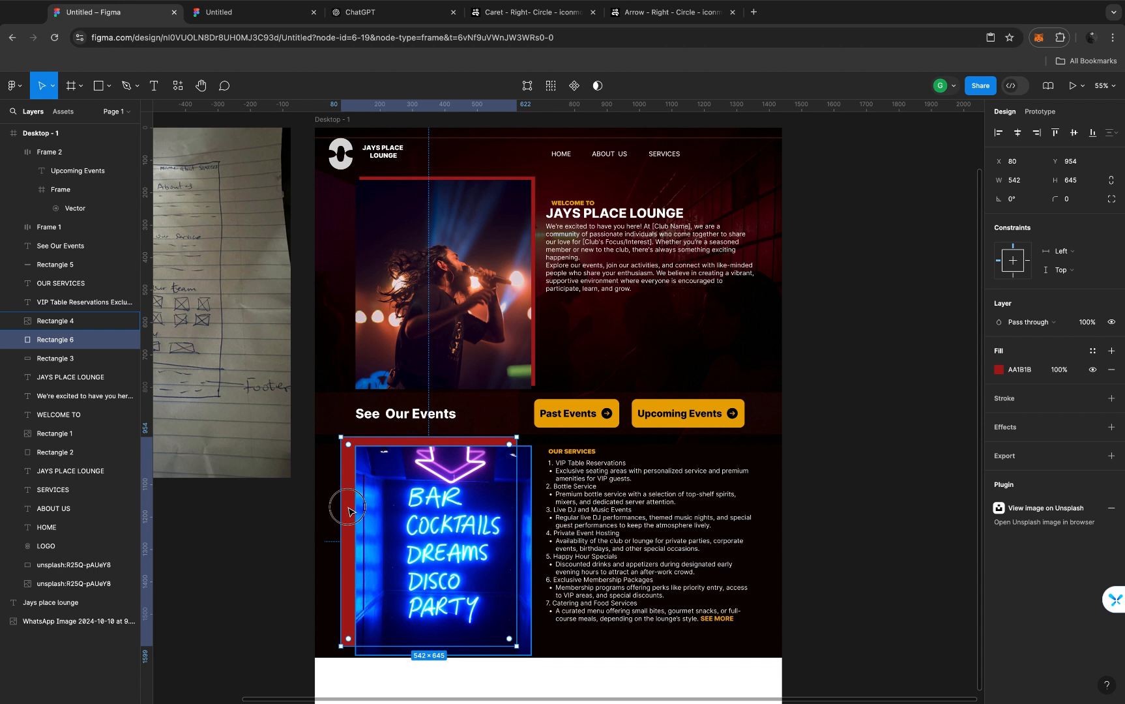
left_click_drag(350, 511, 359, 511)
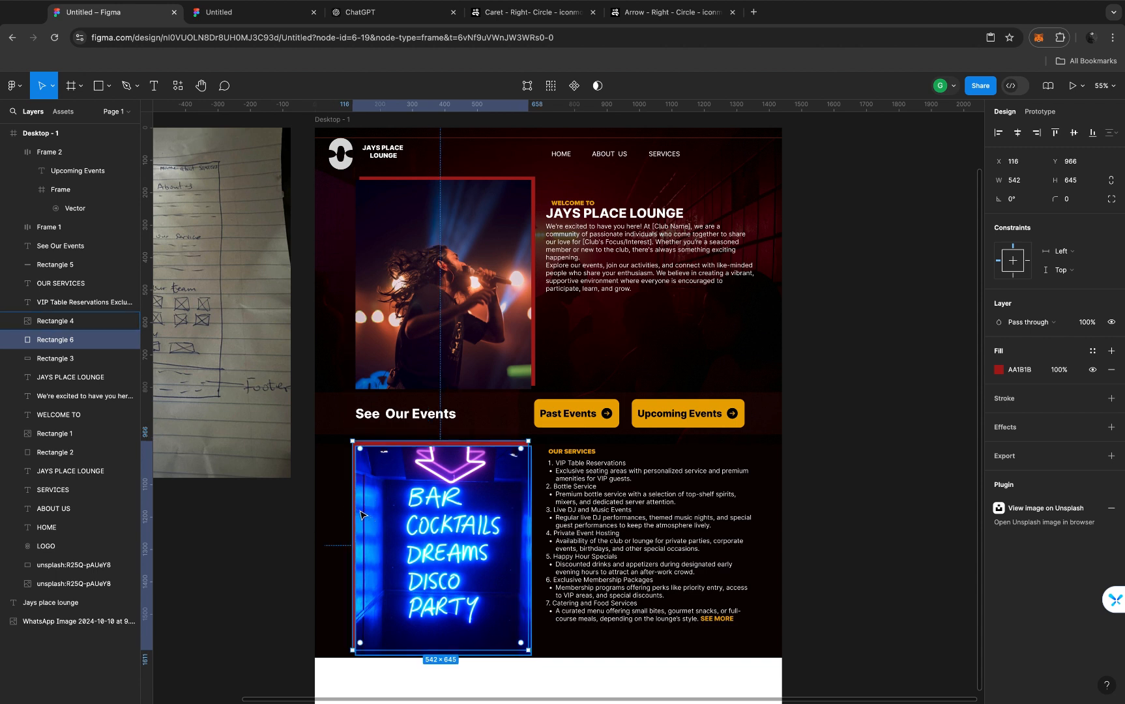
key("Left")
key("Left")
key("Left")
key("Left")
key("Left")
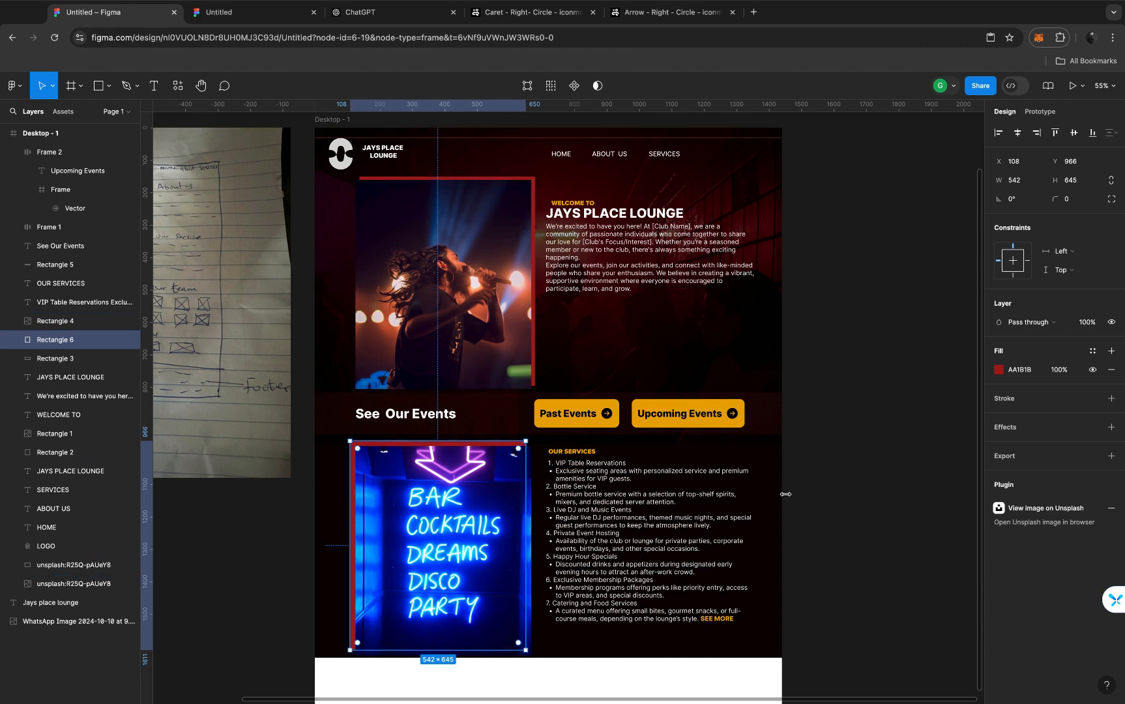
Try an orange EAA800 fill with opacity lowered to about 21% on the rectangle behind the neon sign photo
left_click(998, 370)
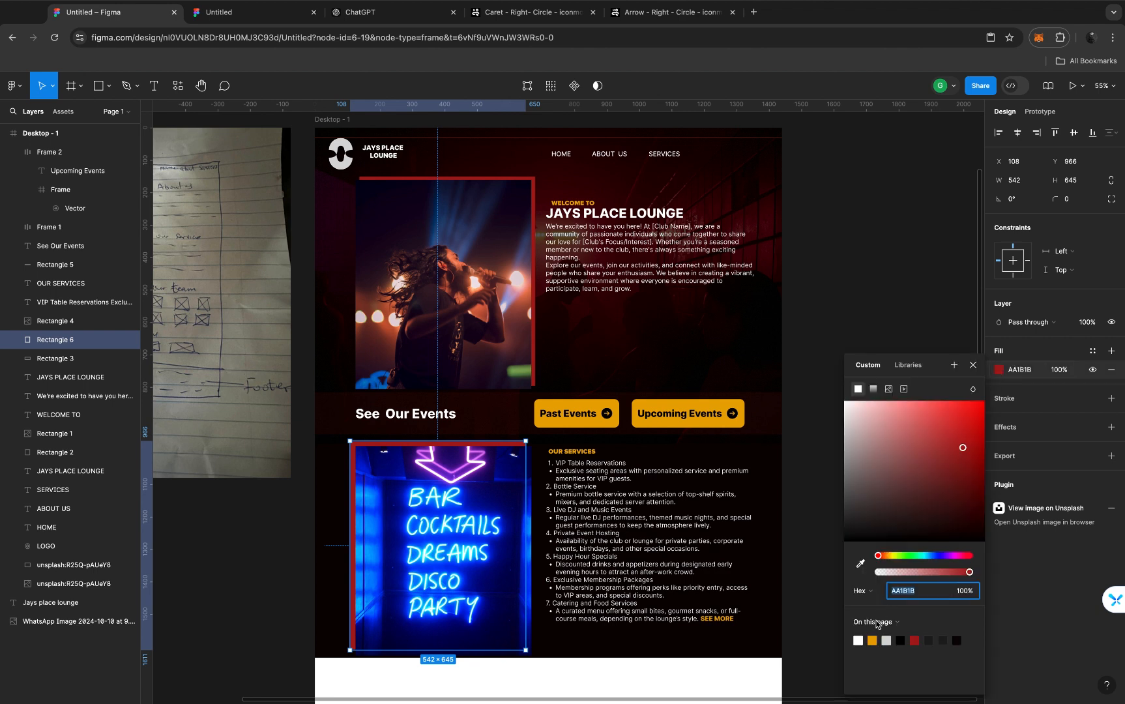
left_click(873, 639)
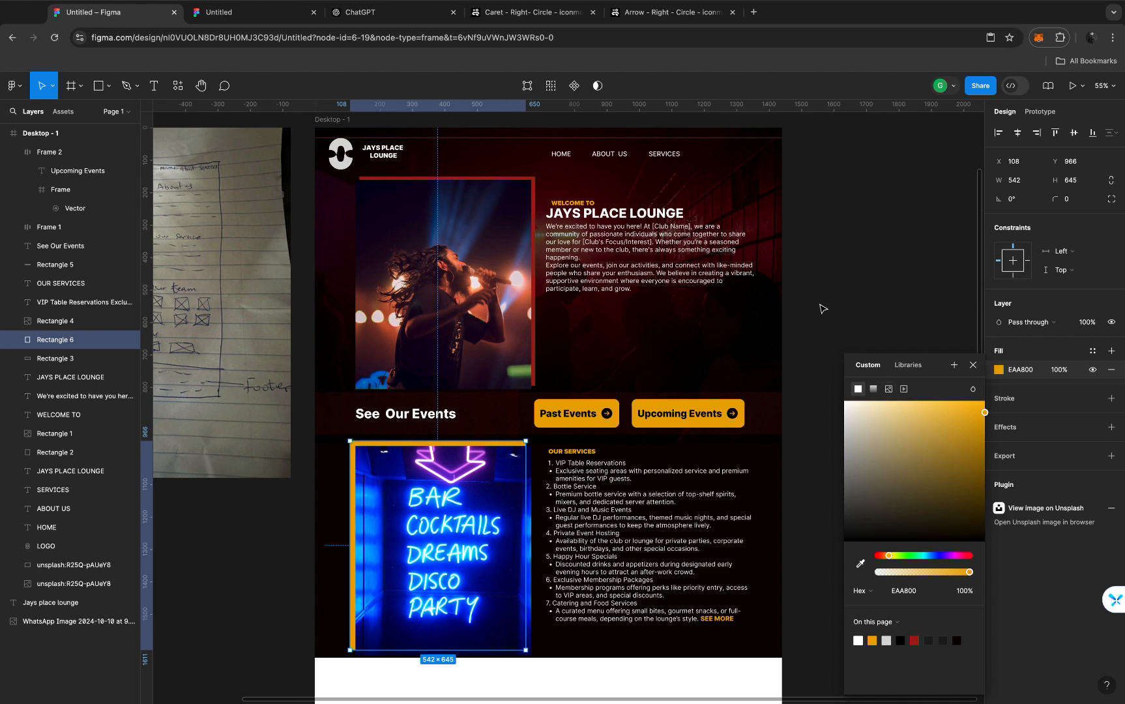
left_click(1080, 323)
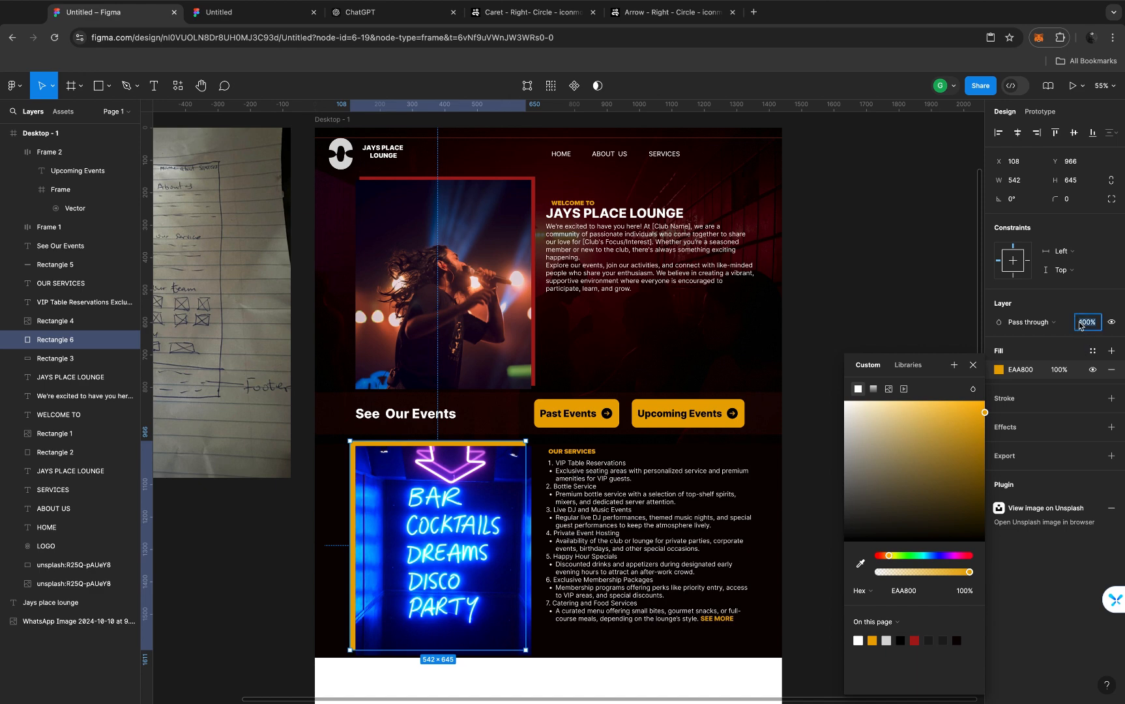
left_click(968, 572)
left_click_drag(968, 573, 898, 577)
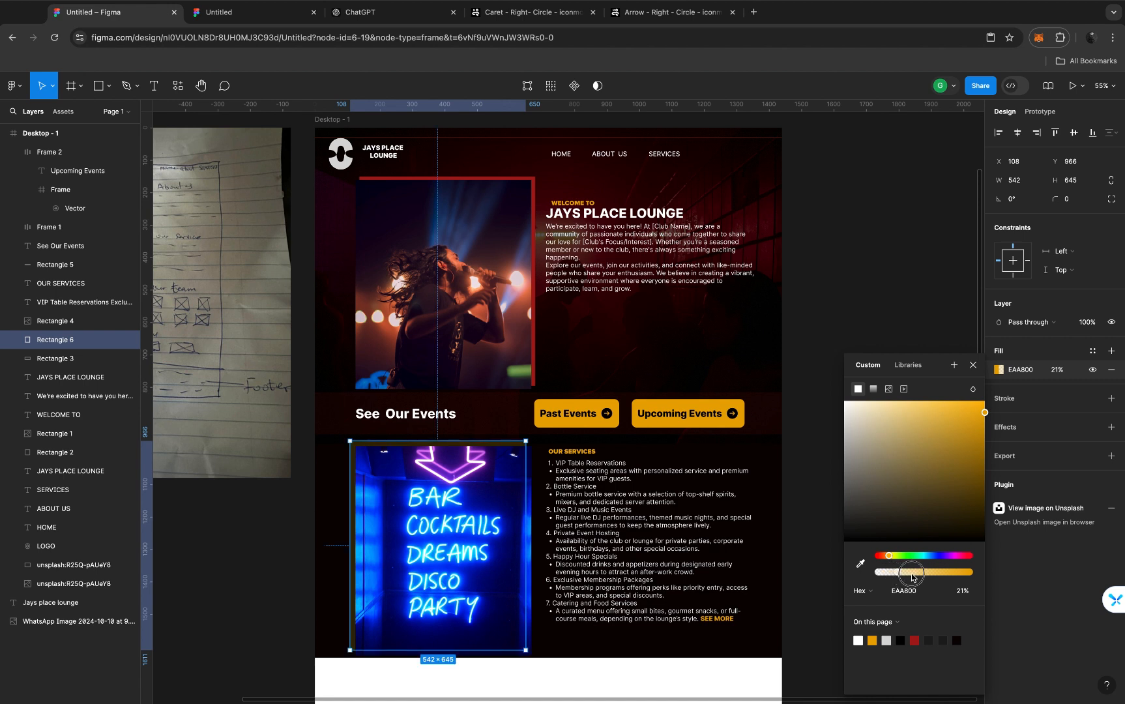
Set the fill of the rectangle behind the neon sign photo to white FFFFFF at 100% opacity
left_click_drag(851, 411, 828, 377)
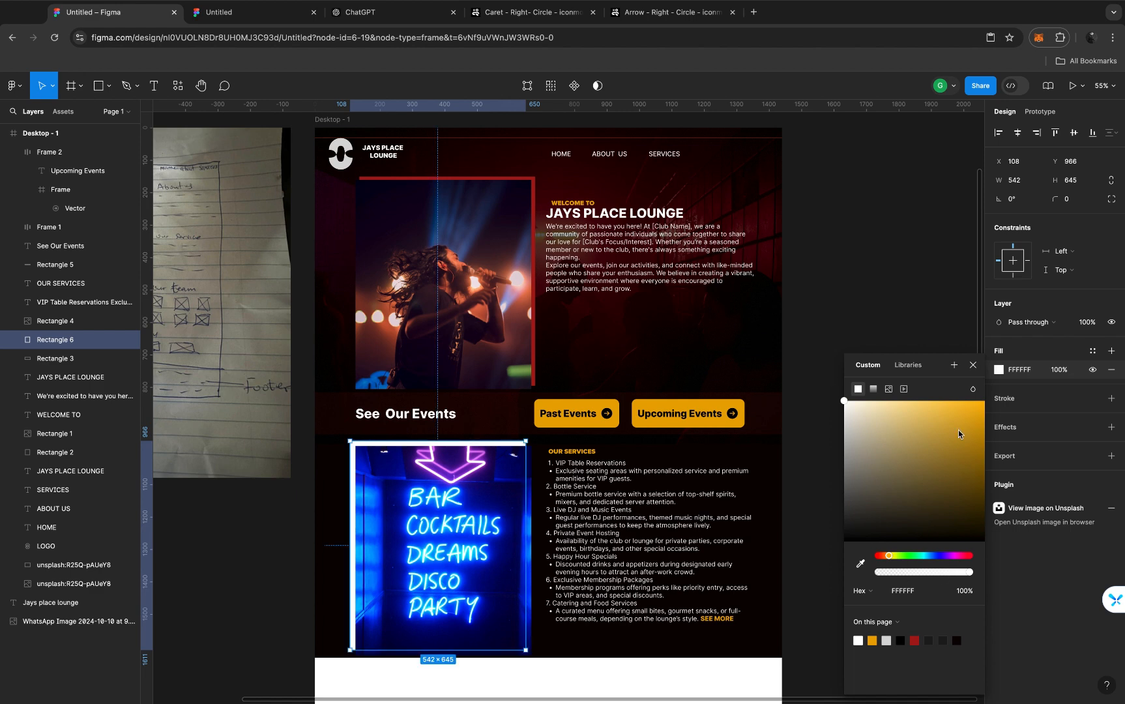
left_click(868, 290)
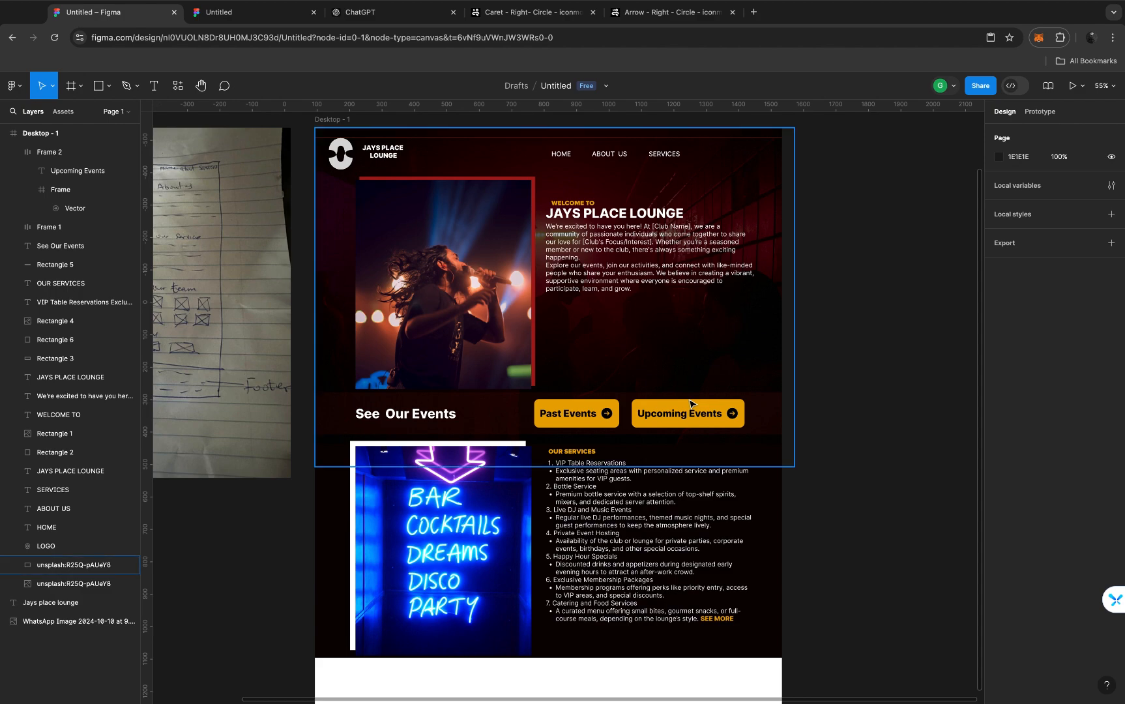
Move the WELCOME TO label, the heading below it and the welcome paragraph down together, with the paragraph at about X 720, Y 389
scroll(690, 404, "down", 3)
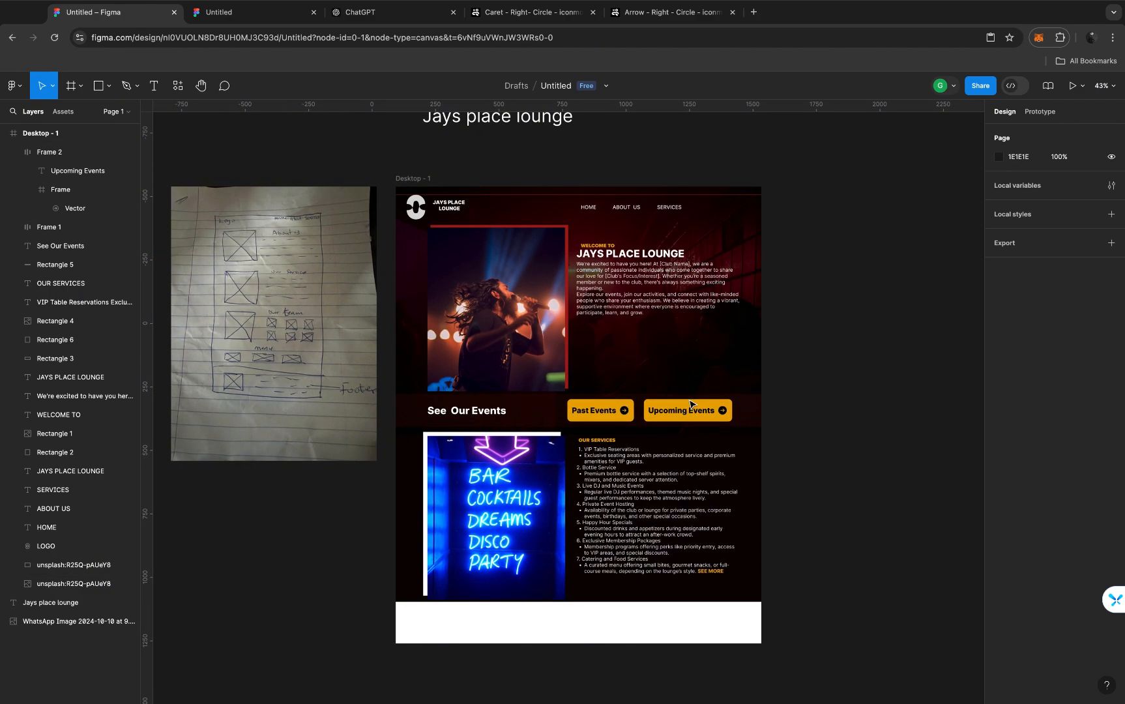
scroll(691, 404, "up", 5)
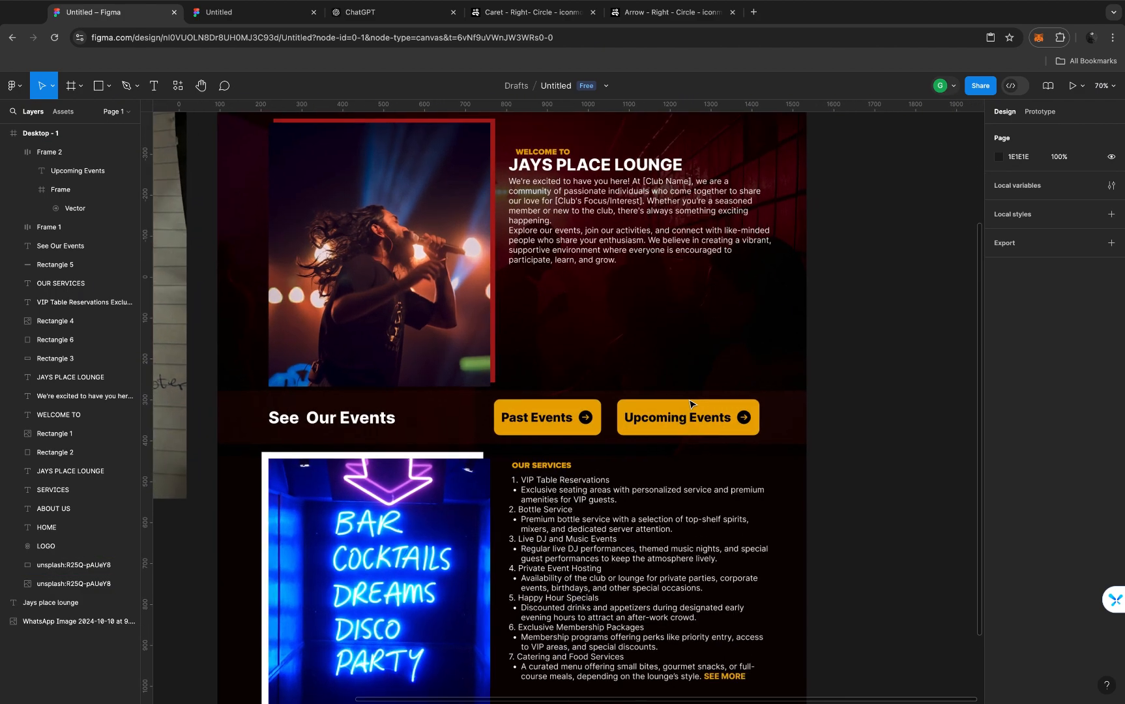
scroll(690, 403, "up", 3)
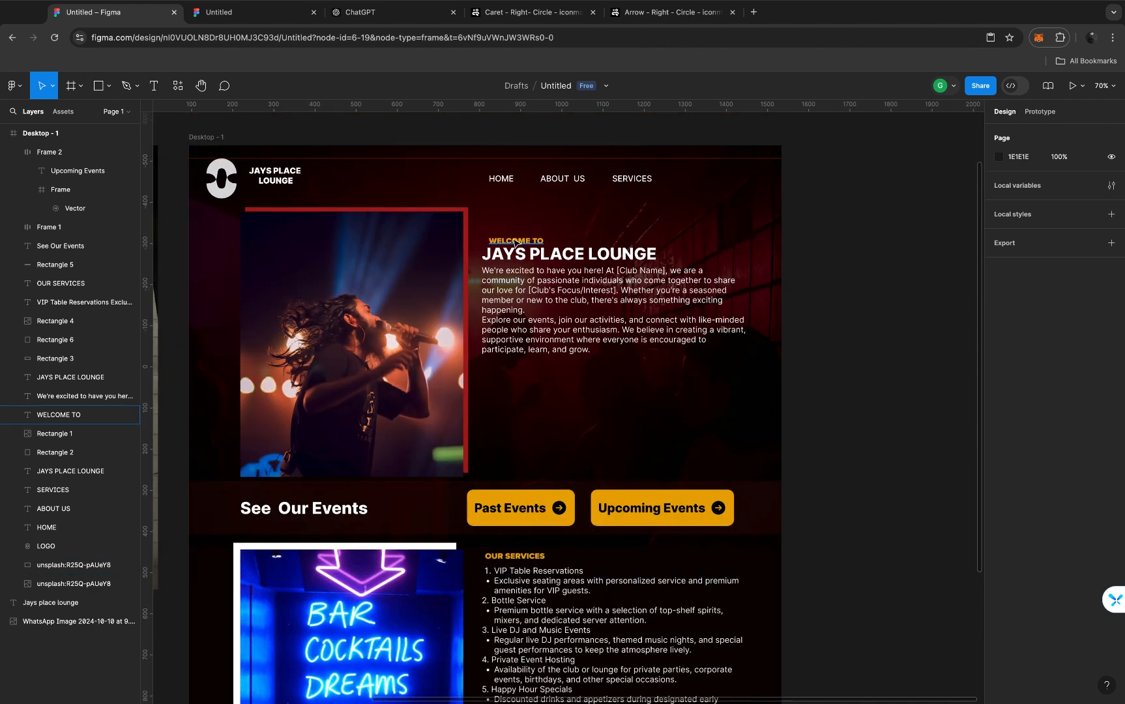
left_click(515, 242)
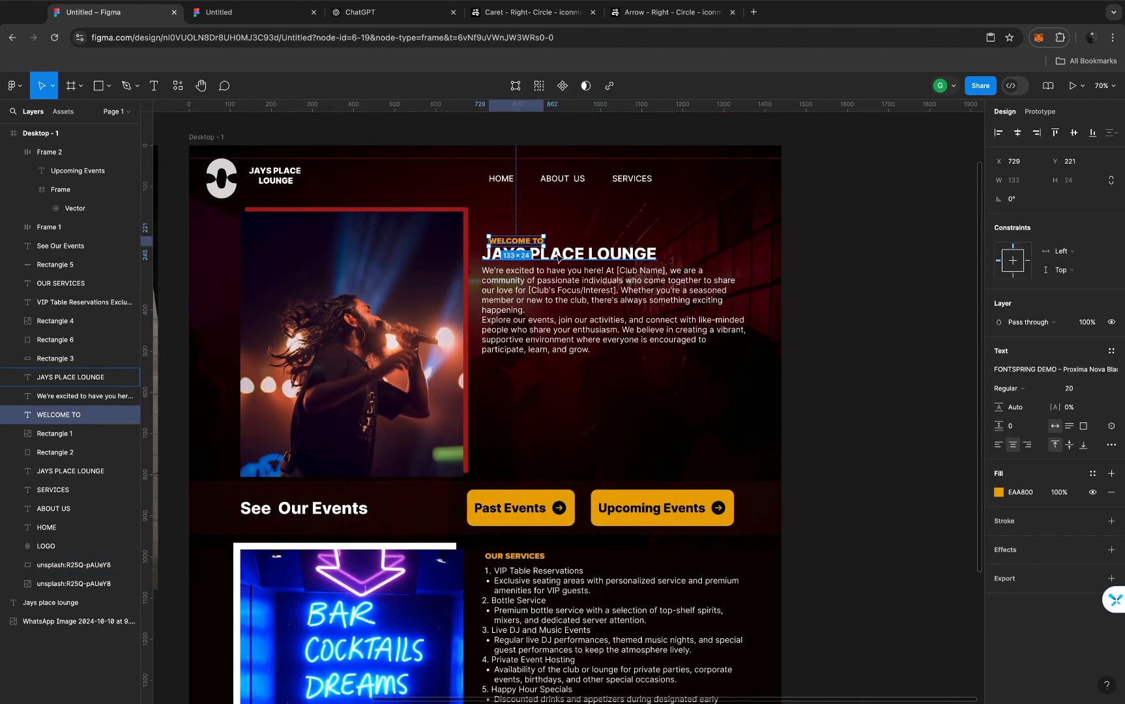
left_click(558, 257, "shift")
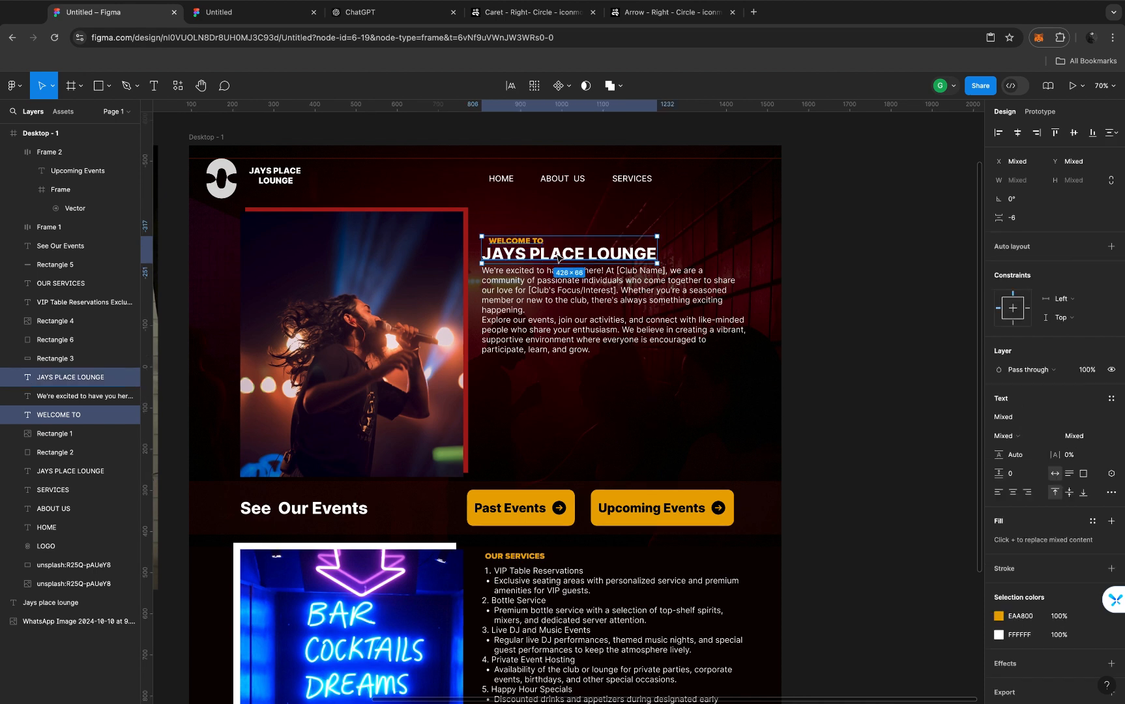
left_click(524, 272, "shift")
left_click(523, 257)
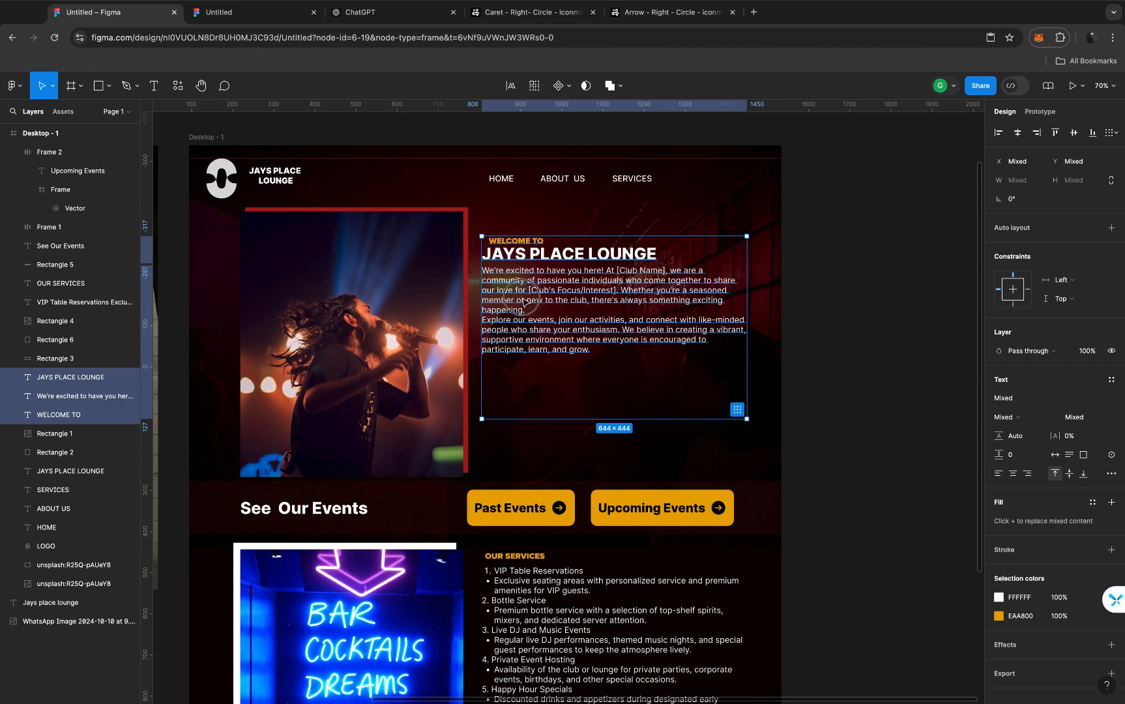
left_click_drag(523, 298, 525, 297)
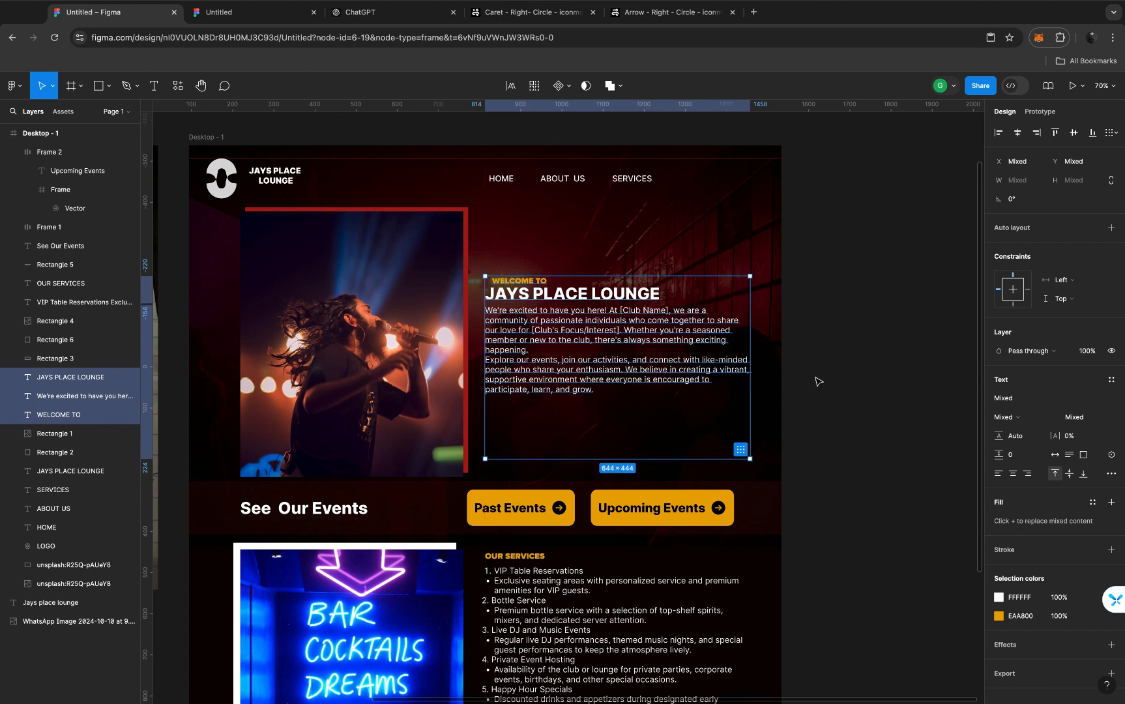
left_click(844, 353)
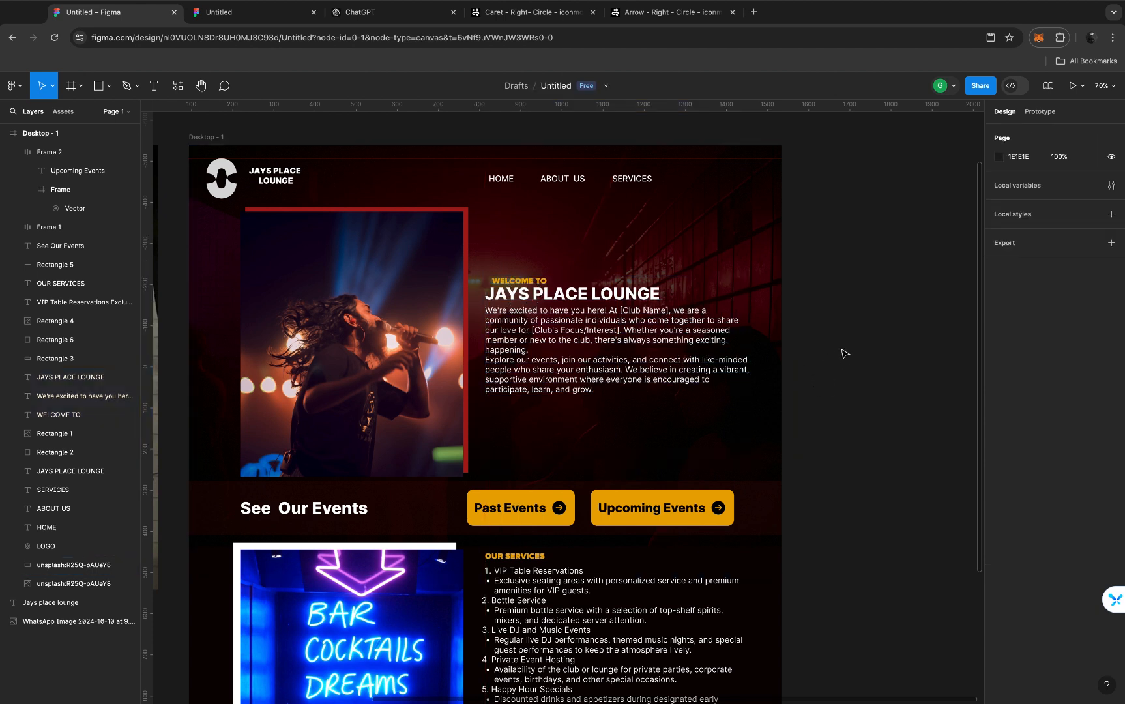
Replace the placeholder "[Club's Focus/Interest]" in the welcome paragraph with "Jays place lounge"
scroll(606, 338, "up", 3)
scroll(606, 338, "up", 3)
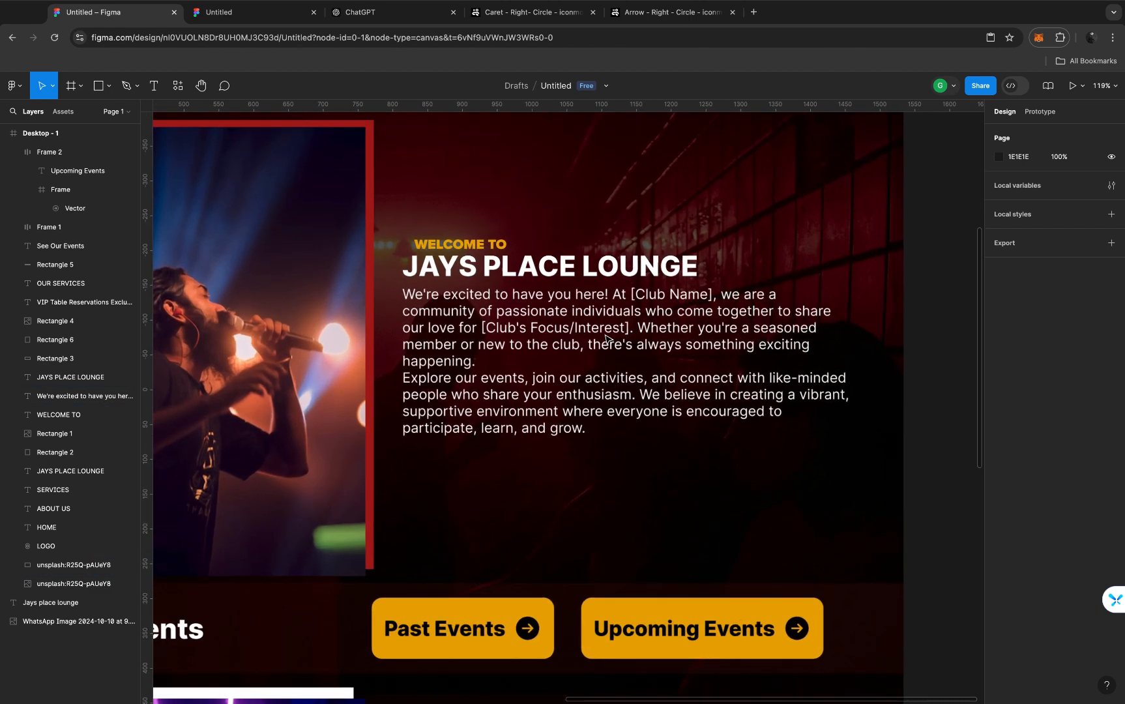
key("t")
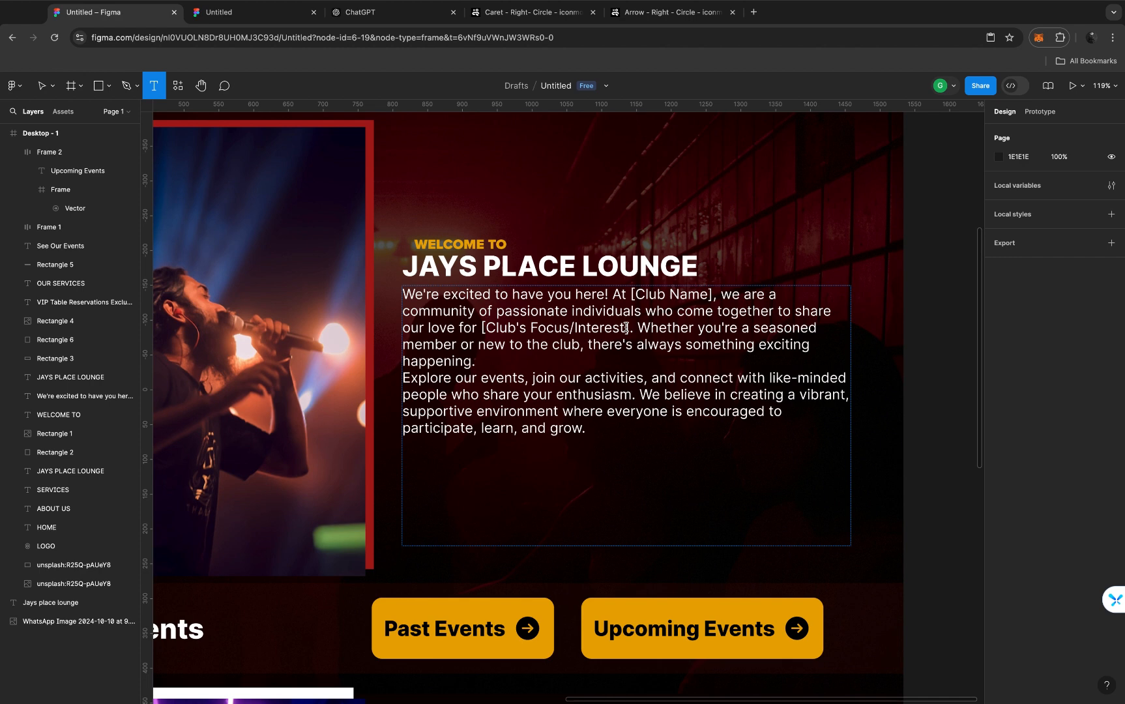
left_click(625, 327)
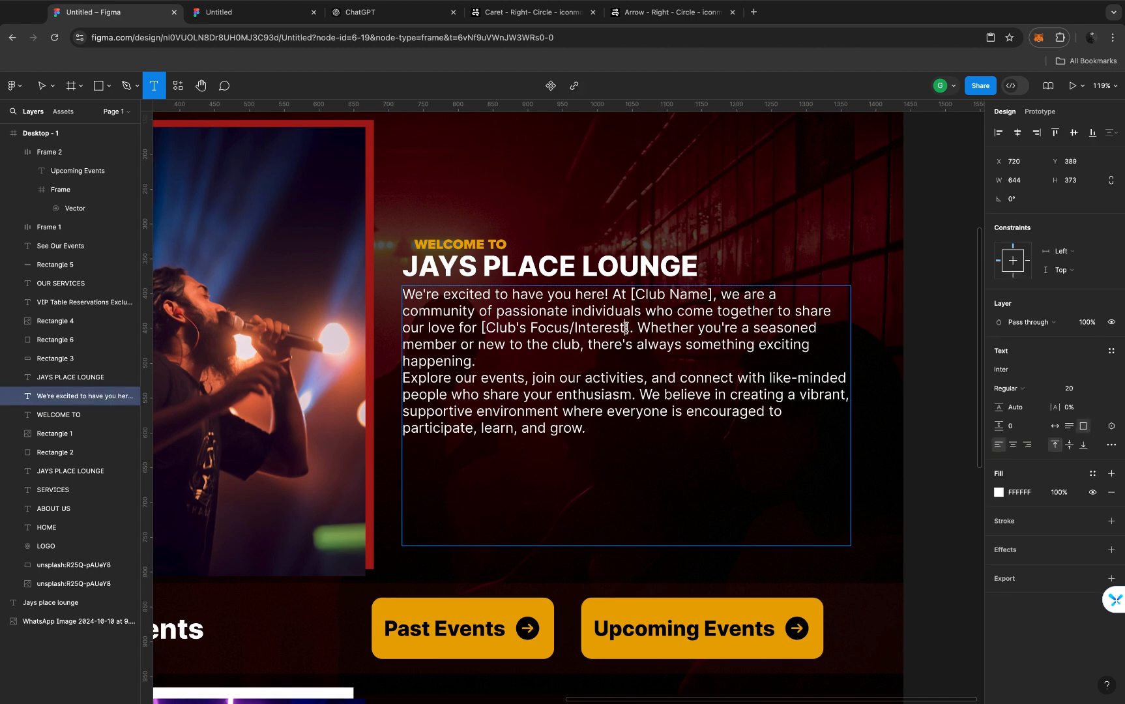
left_click(626, 327)
key("BackSpace")
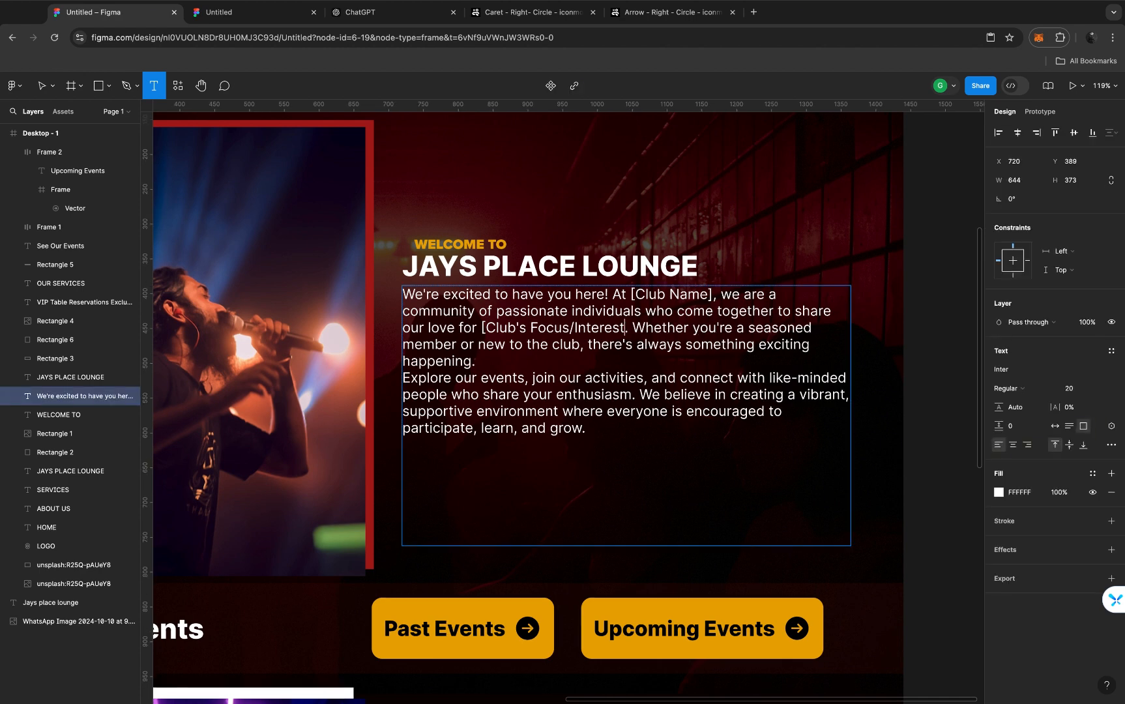
key("BackSpace")
key("BackSpace")
key("BackSpace")
key("BackSpace")
key("BackSpace")
key("BackSpace")
key("BackSpace")
key("BackSpace")
key("BackSpace")
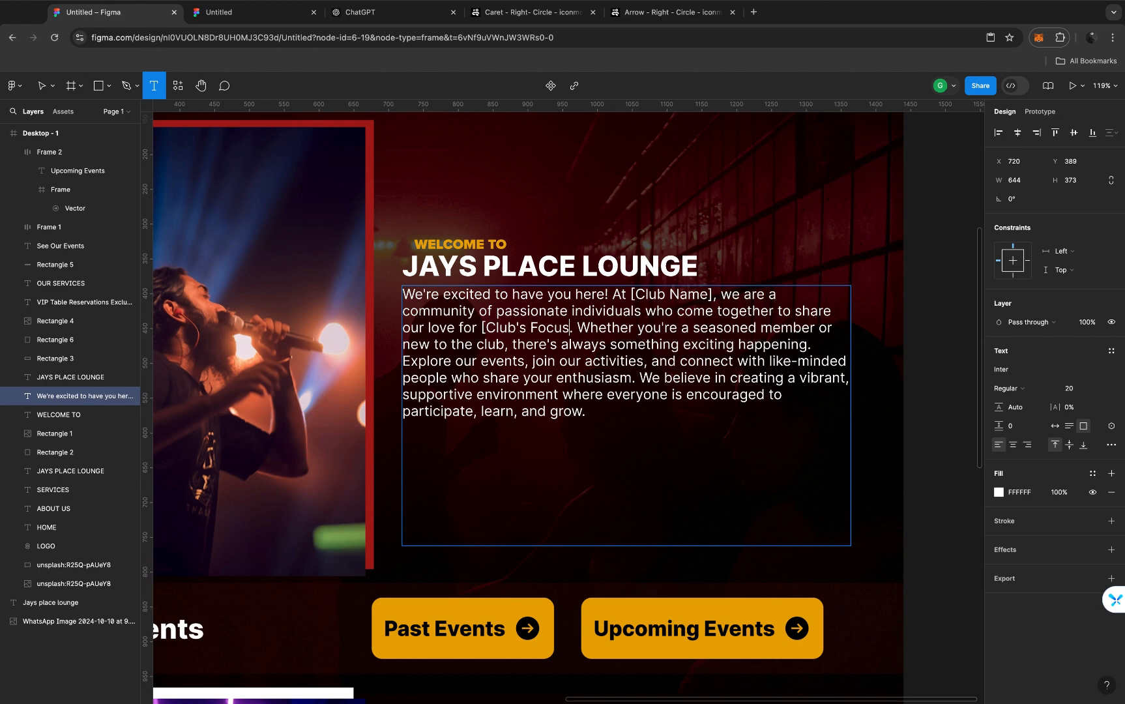
key("BackSpace")
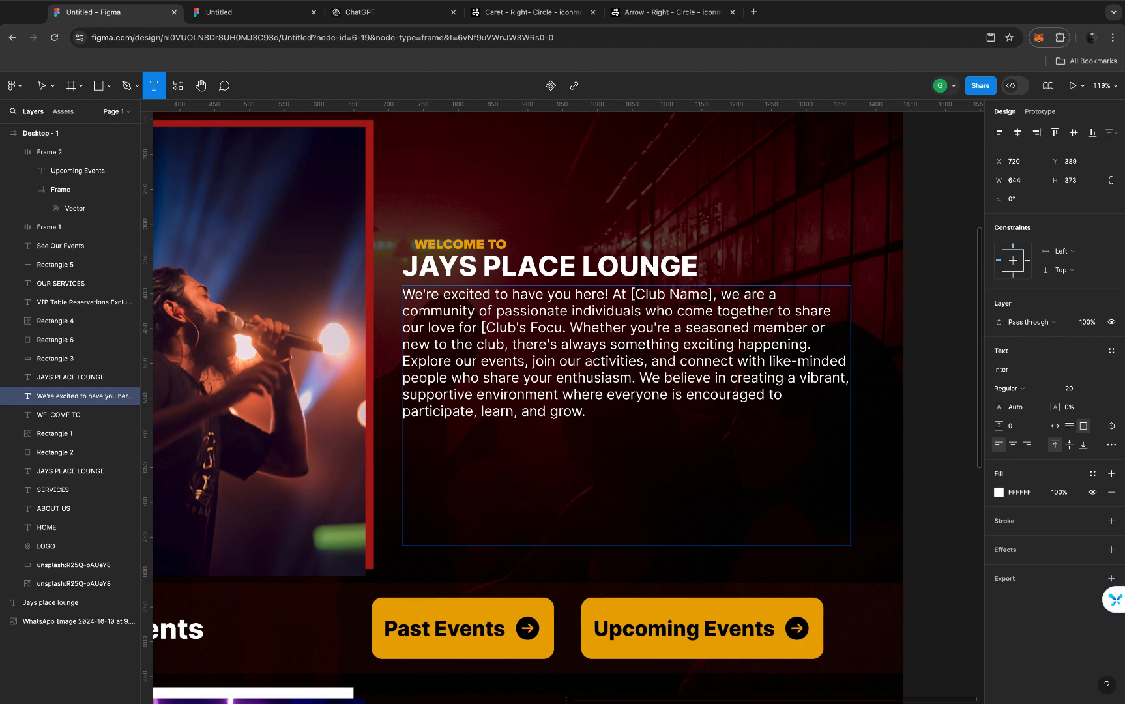
key("BackSpace")
key("BackSpace")
key("BackSpace")
key("BackSpace")
key("BackSpace")
key("BackSpace")
key("BackSpace")
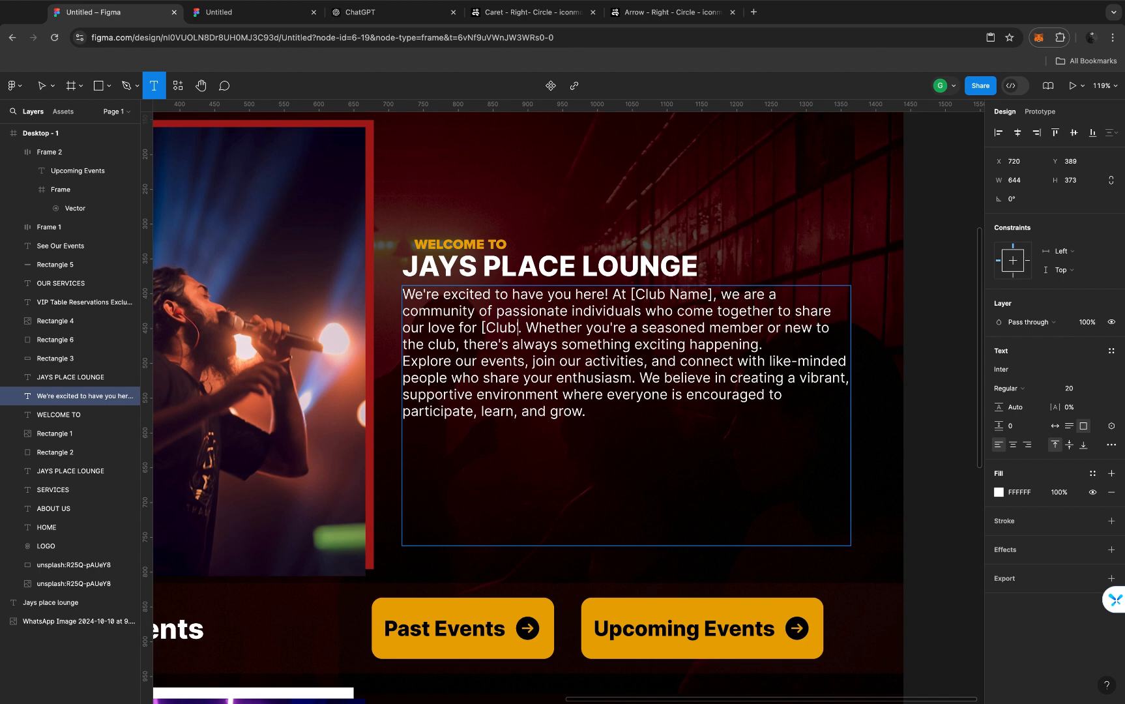
key("BackSpace")
key("BackSpace")
key("BackSpace")
key("BackSpace")
key("BackSpace")
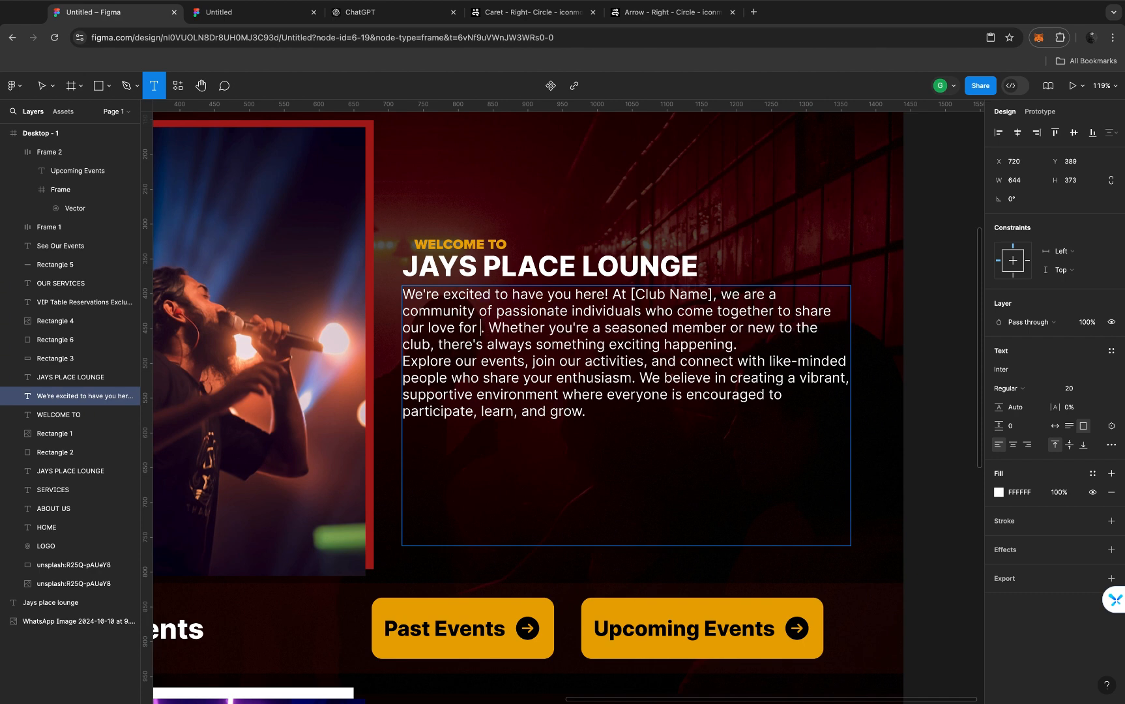
type("Jay")
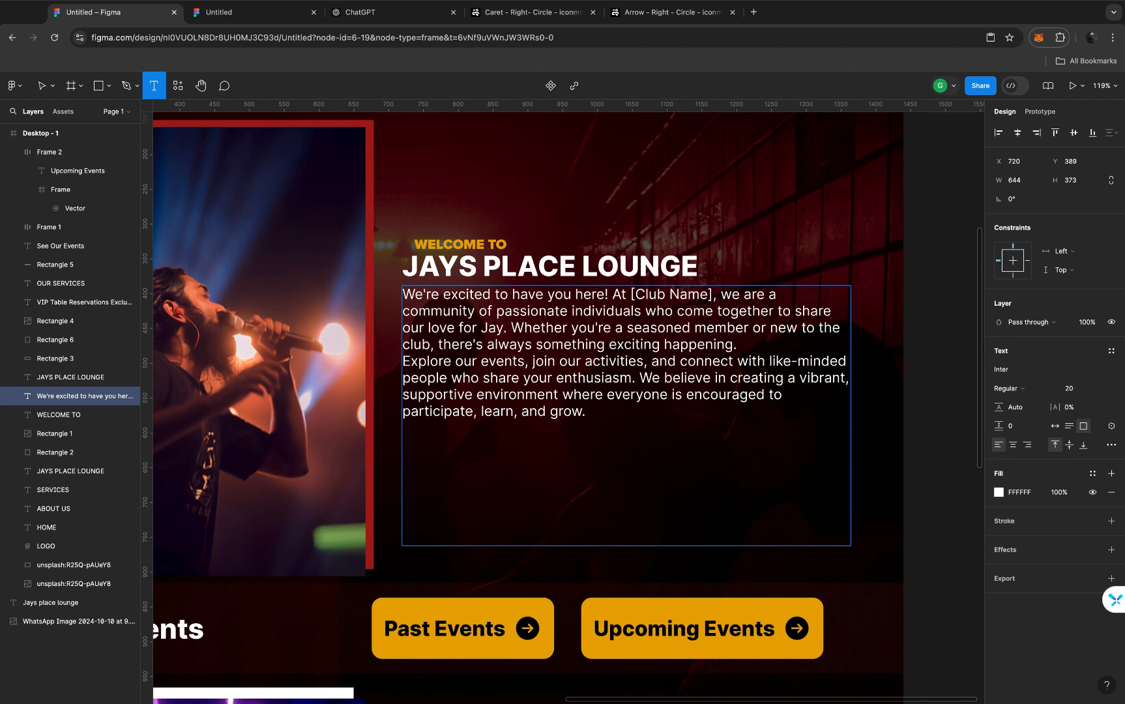
type("s")
type(" pla")
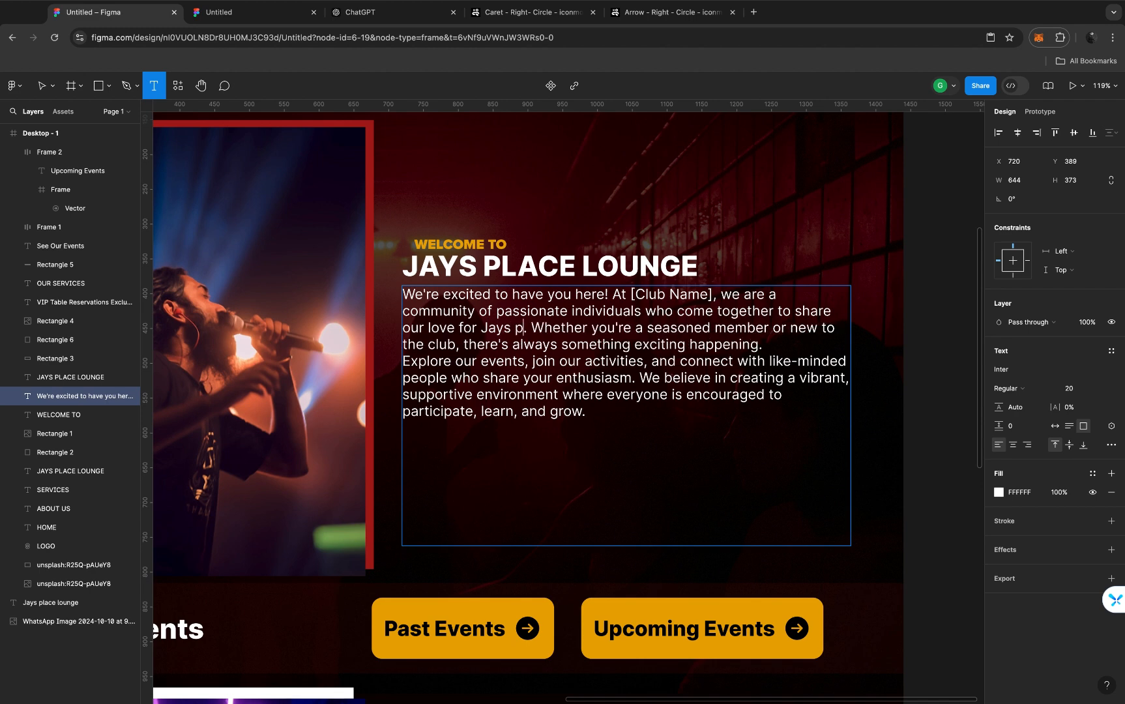
type("ce loun")
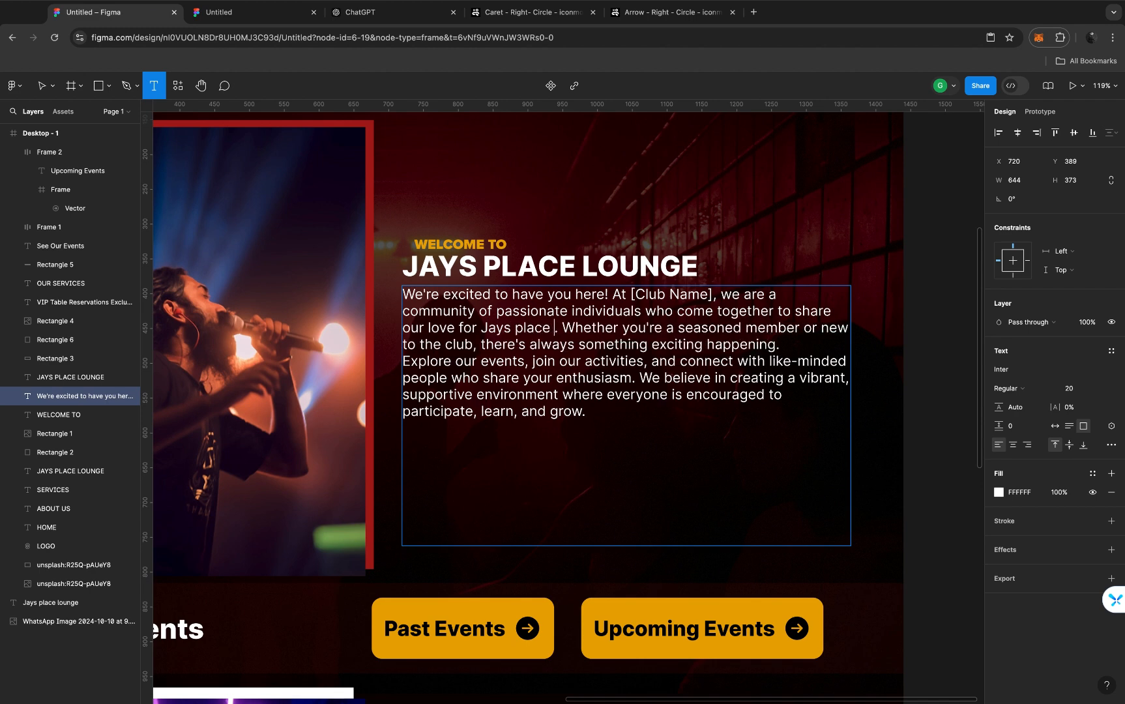
type("g")
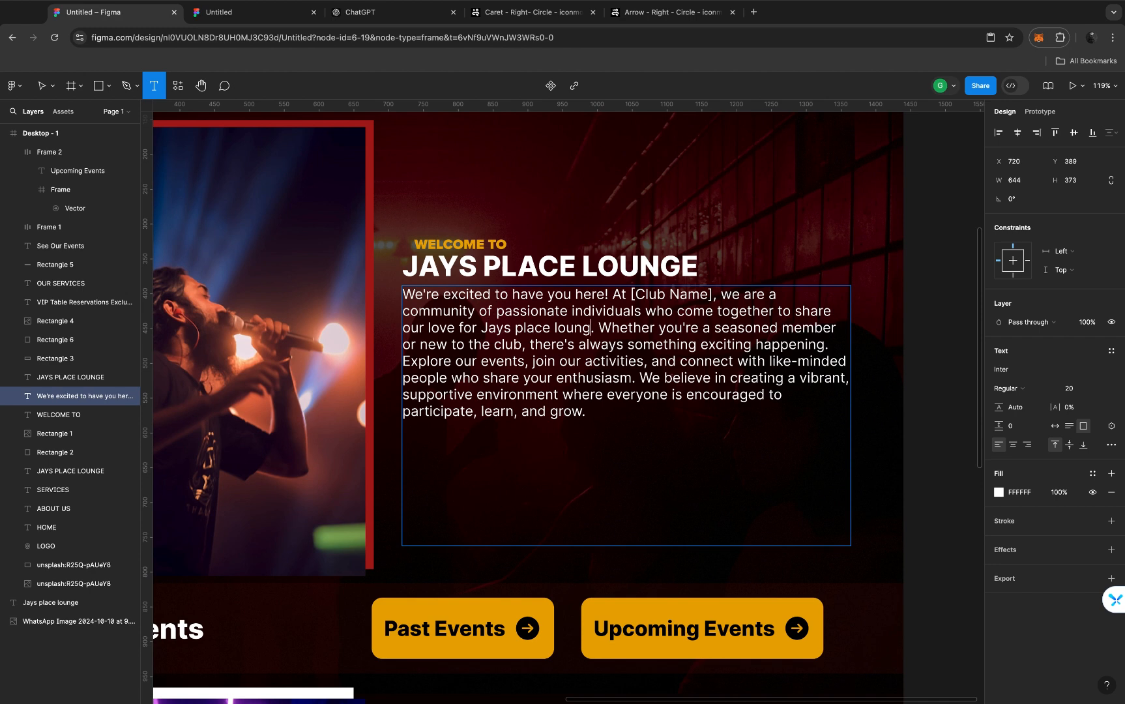
type("e")
key("Escape")
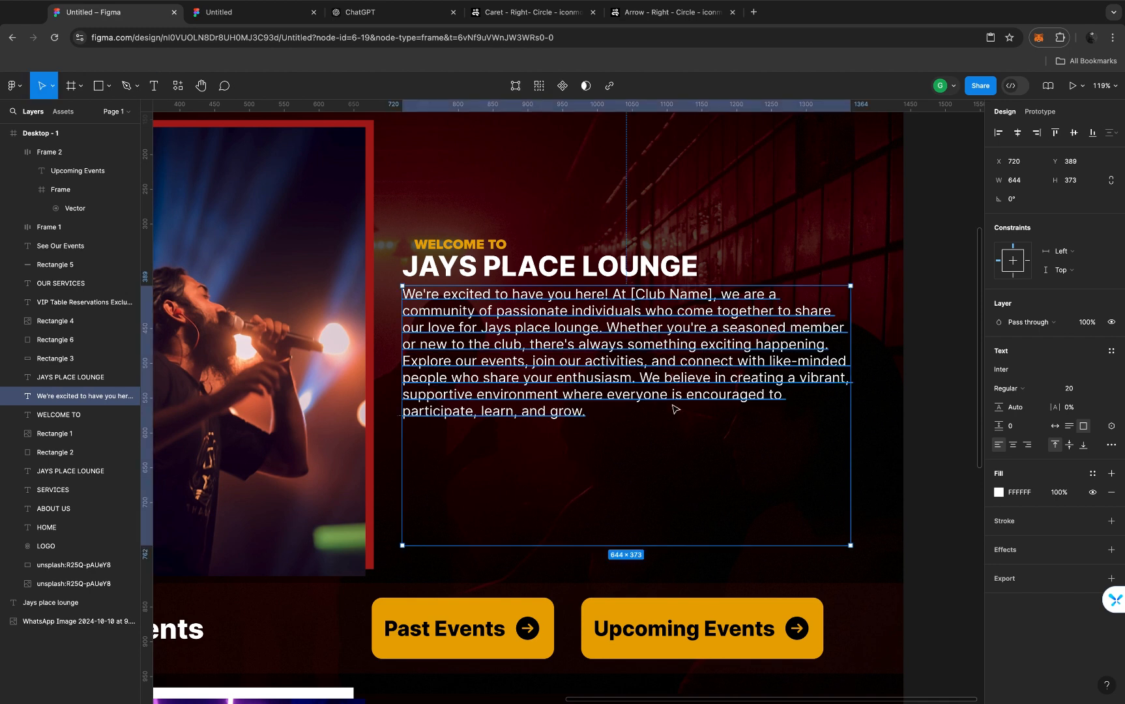
Extend the Desktop - 1 frame downward to a height of about 2473 to make room for the wireframe's remaining sections
scroll(675, 408, "down", 10)
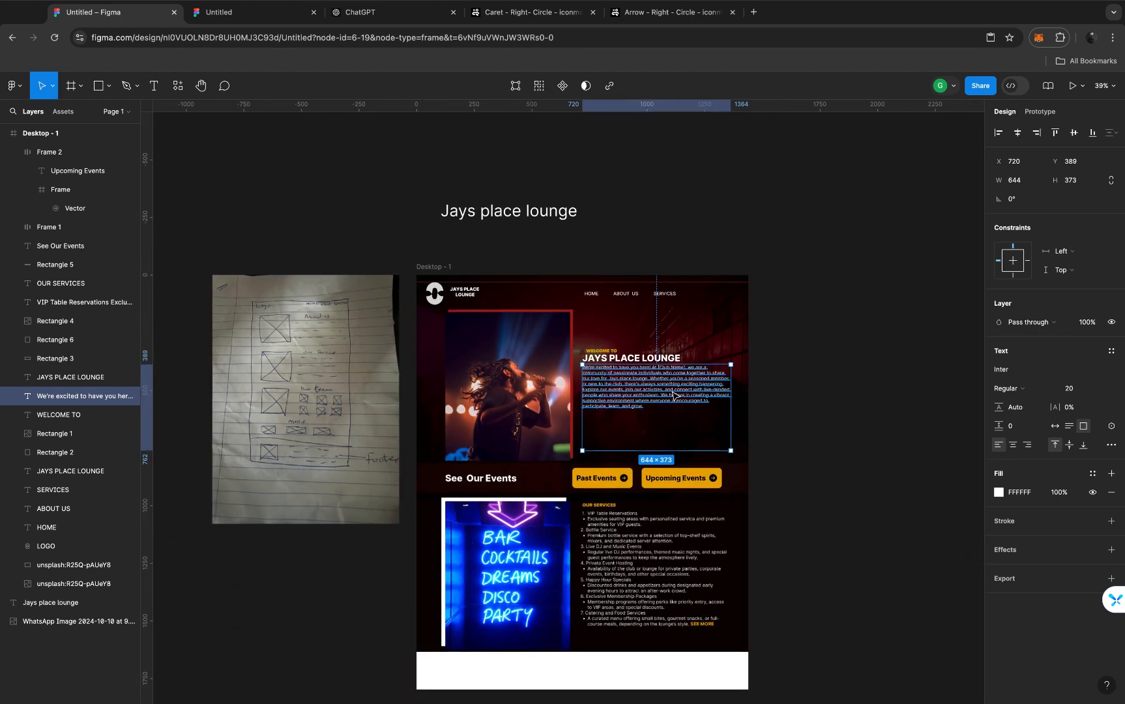
scroll(546, 363, "down", 3)
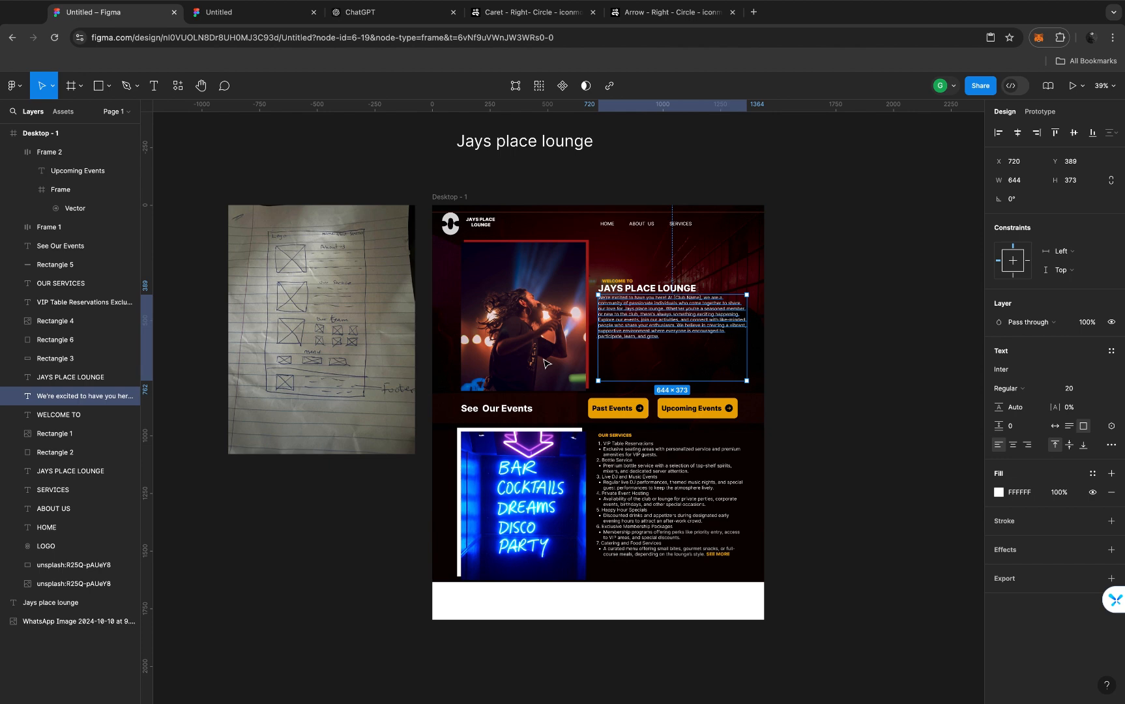
scroll(305, 326, "up", 10)
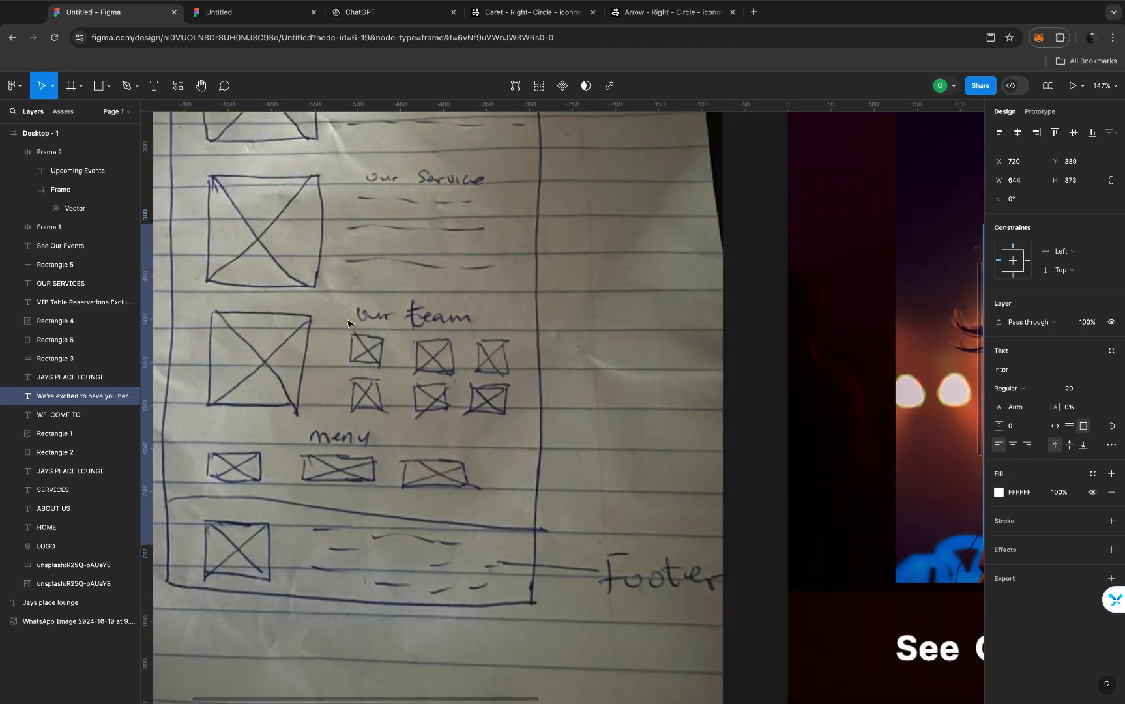
scroll(407, 321, "down", 5)
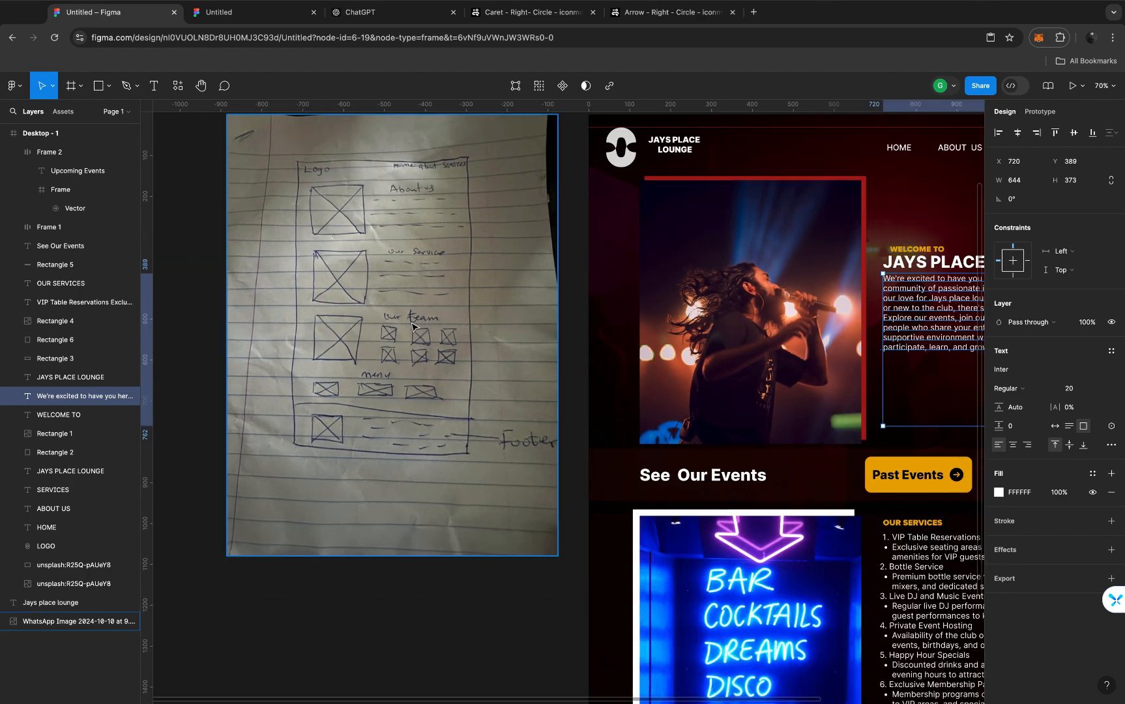
scroll(411, 324, "down", 3)
scroll(414, 327, "down", 1)
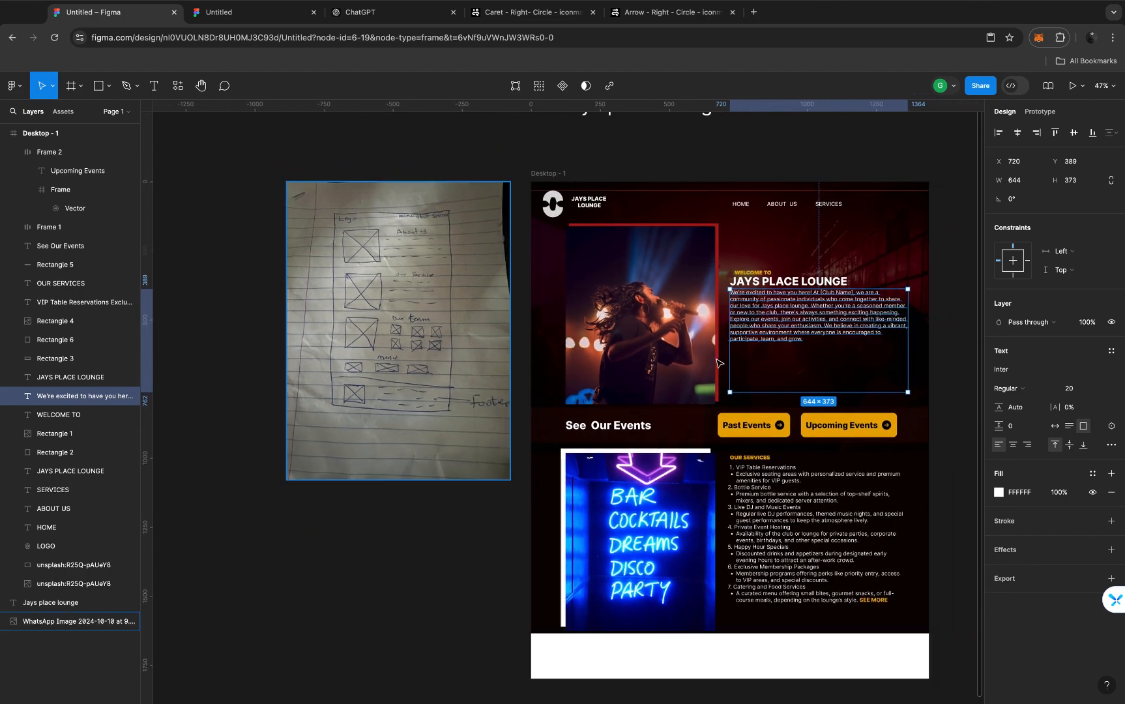
scroll(484, 174, "right", 2)
scroll(484, 174, "down", 1)
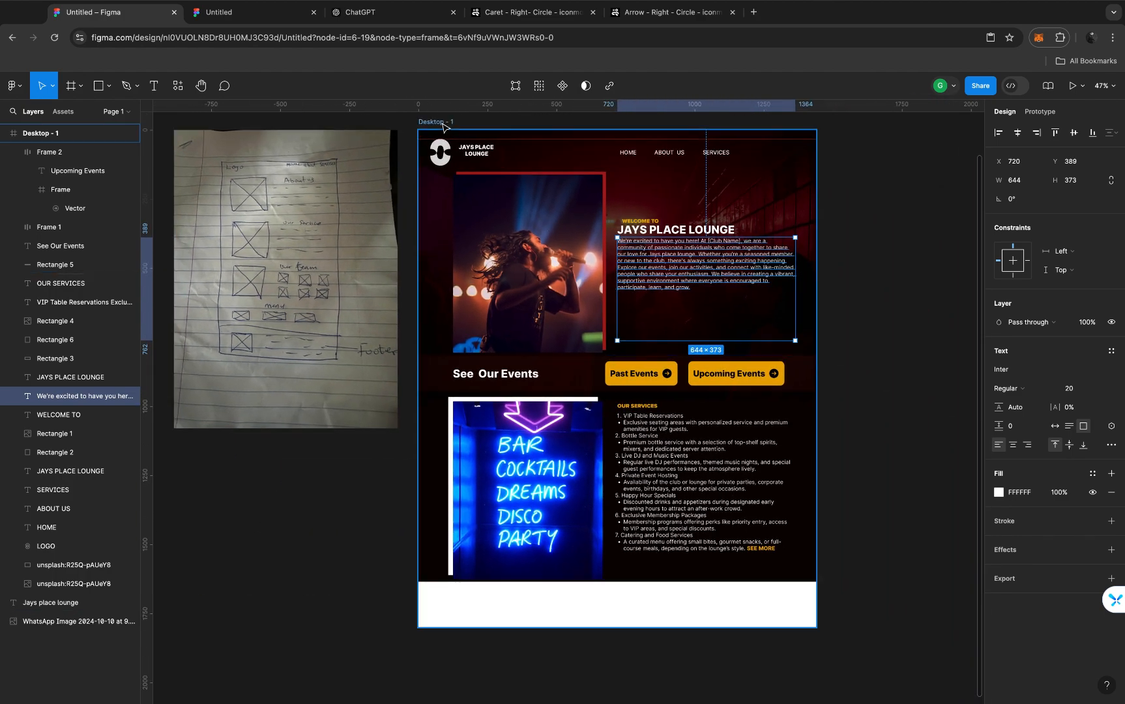
left_click(555, 349)
scroll(554, 350, "down", 3)
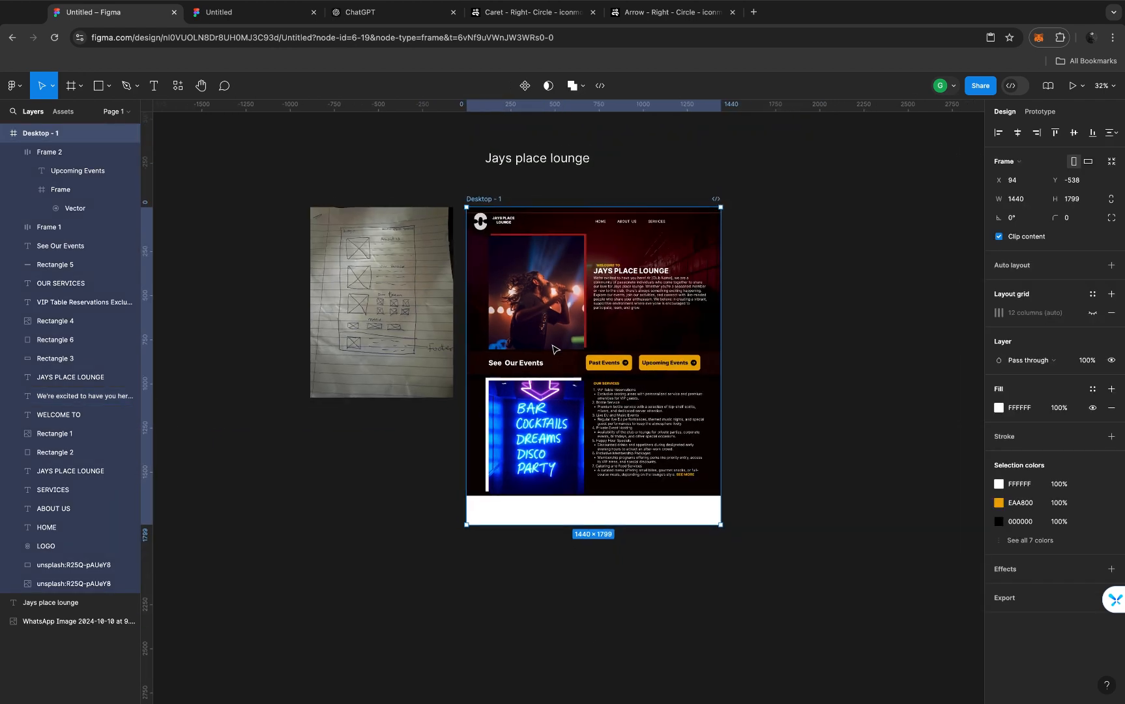
left_click_drag(583, 506, 582, 613)
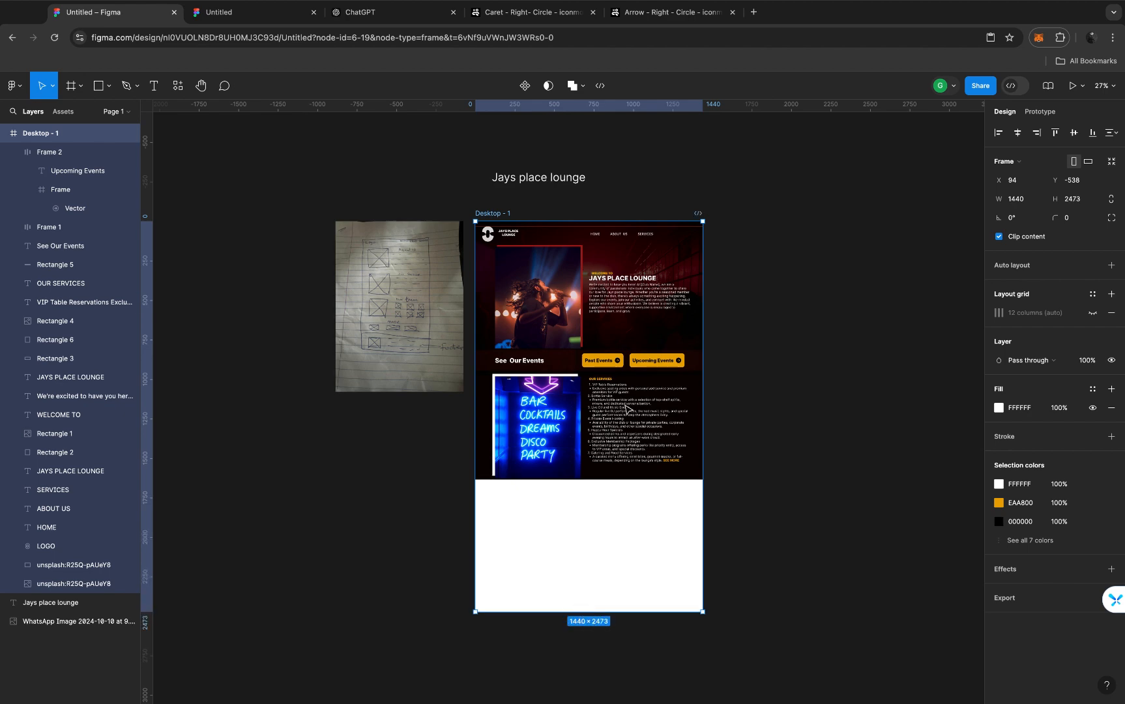
scroll(628, 407, "up", 5)
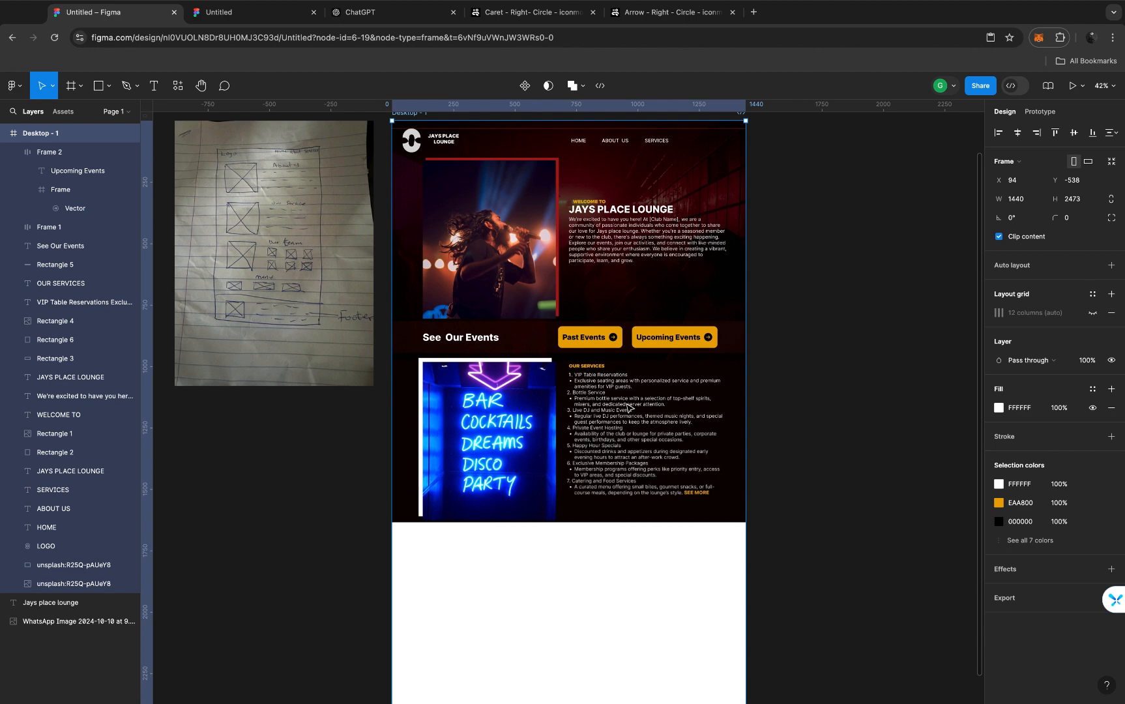
Extend the dark background rectangle behind the services section down over the frame's empty white area, to a height of about 1513
scroll(629, 408, "up", 2)
scroll(629, 407, "left", 1)
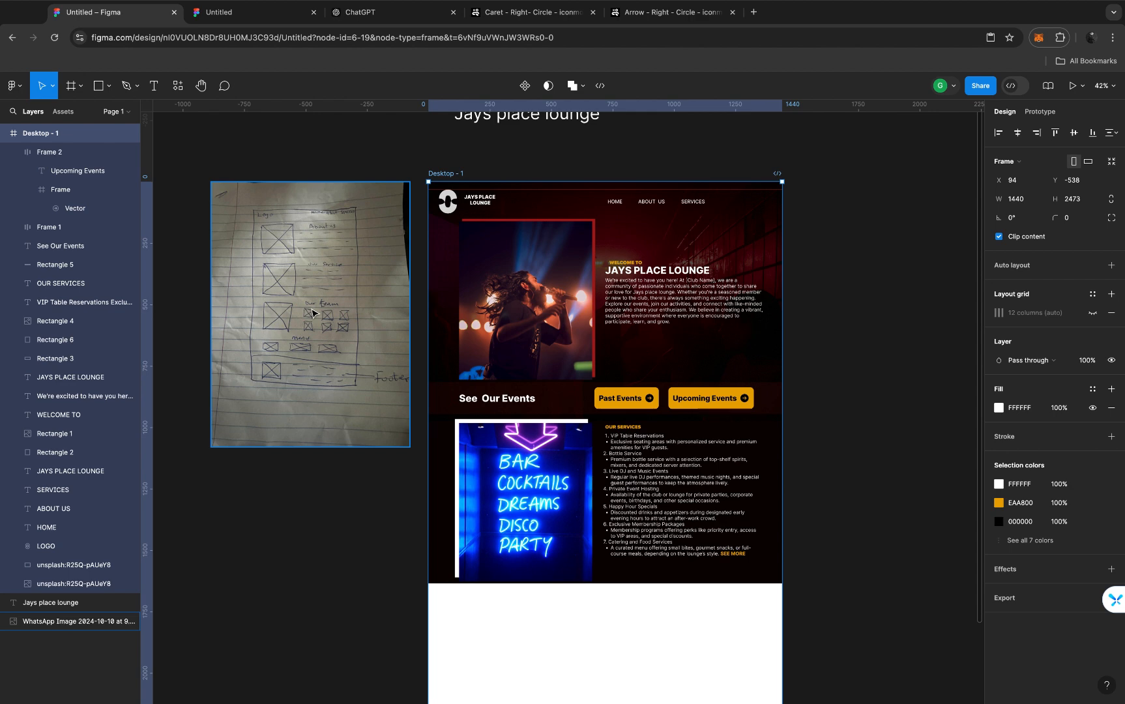
scroll(314, 308, "up", 3)
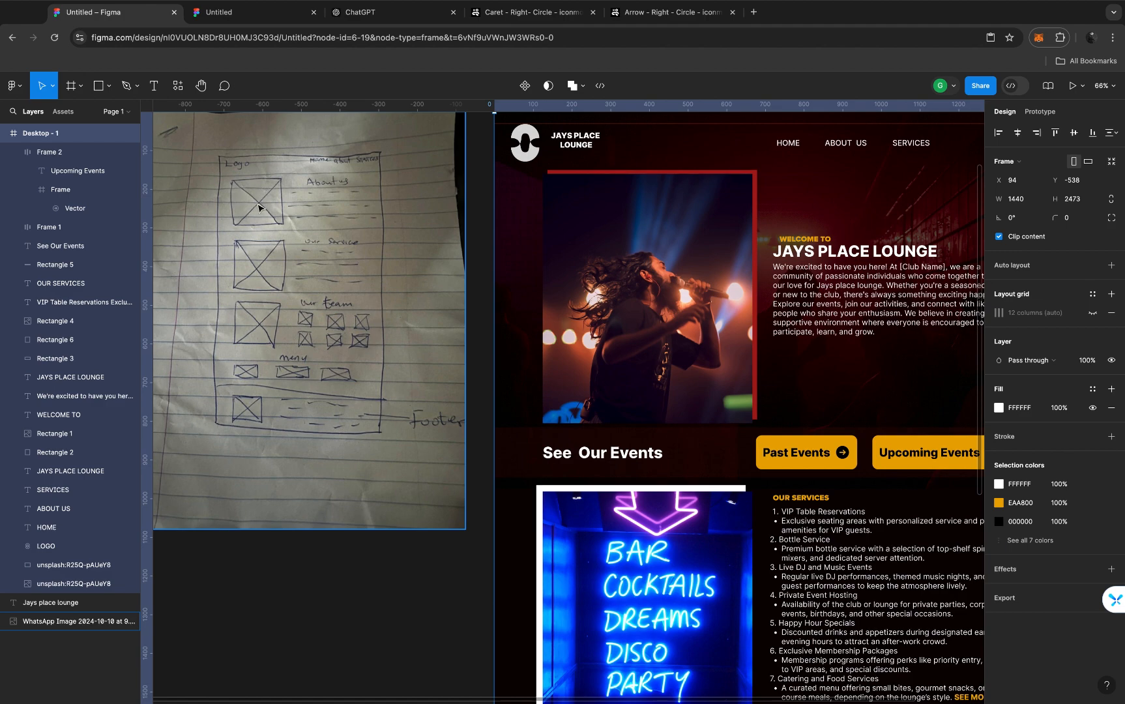
scroll(635, 551, "down", 5)
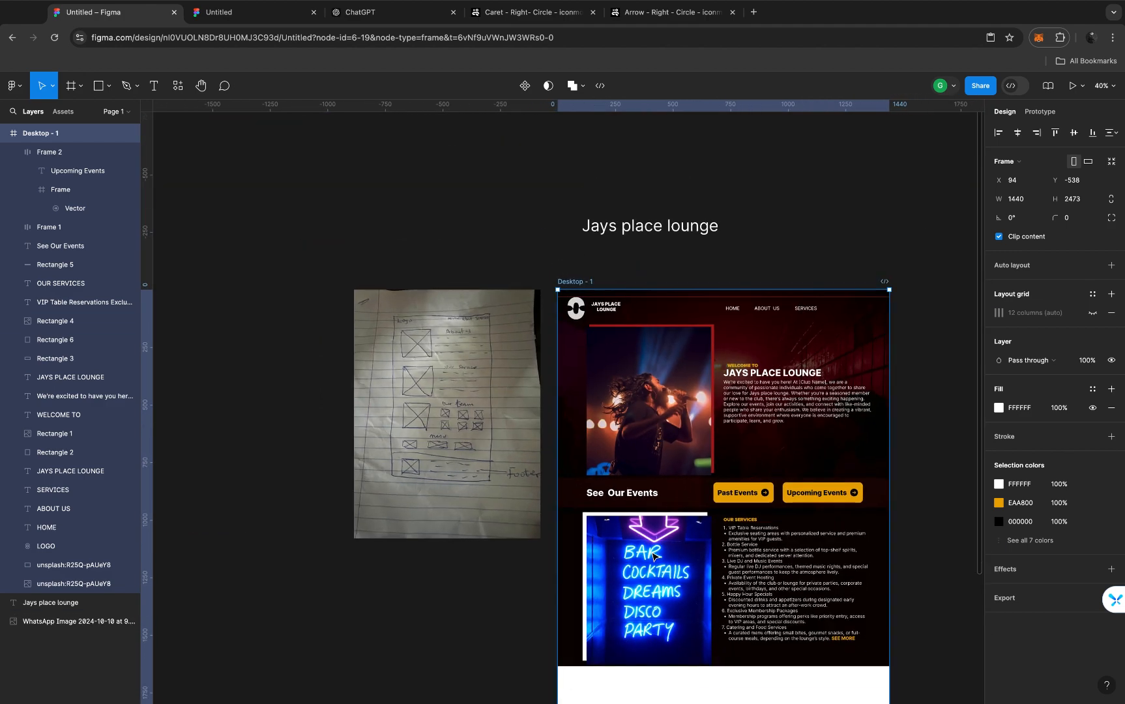
scroll(654, 556, "down", 2)
scroll(655, 556, "right", 2)
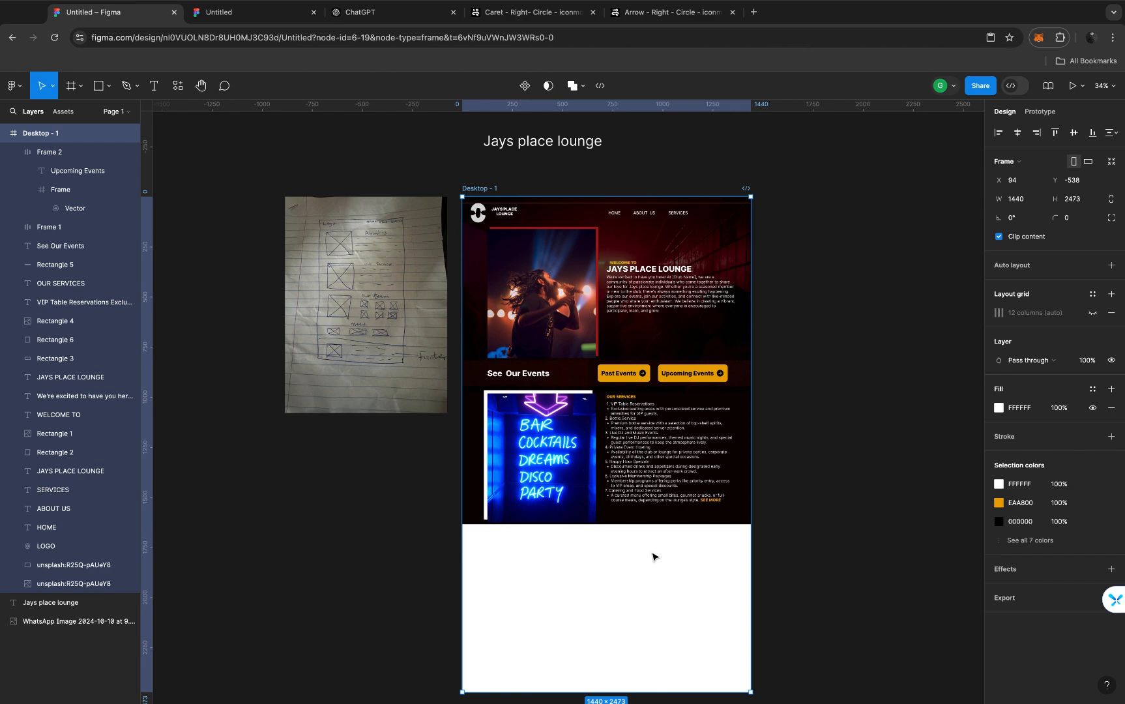
scroll(654, 556, "up", 4)
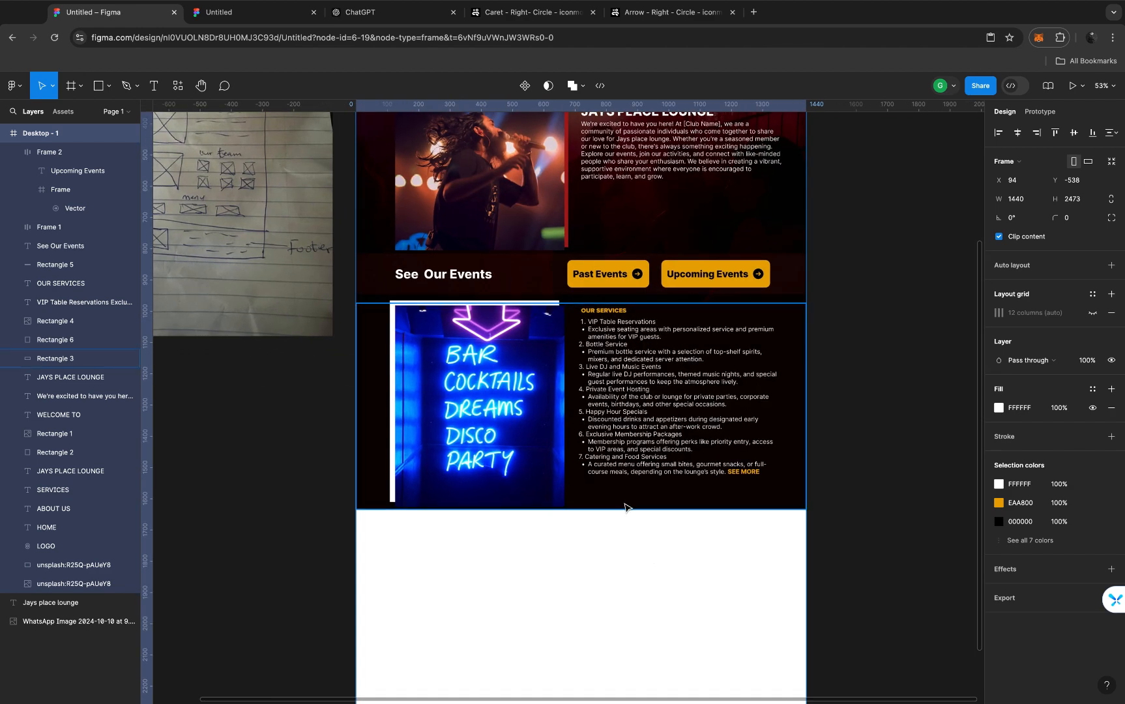
left_click(624, 507)
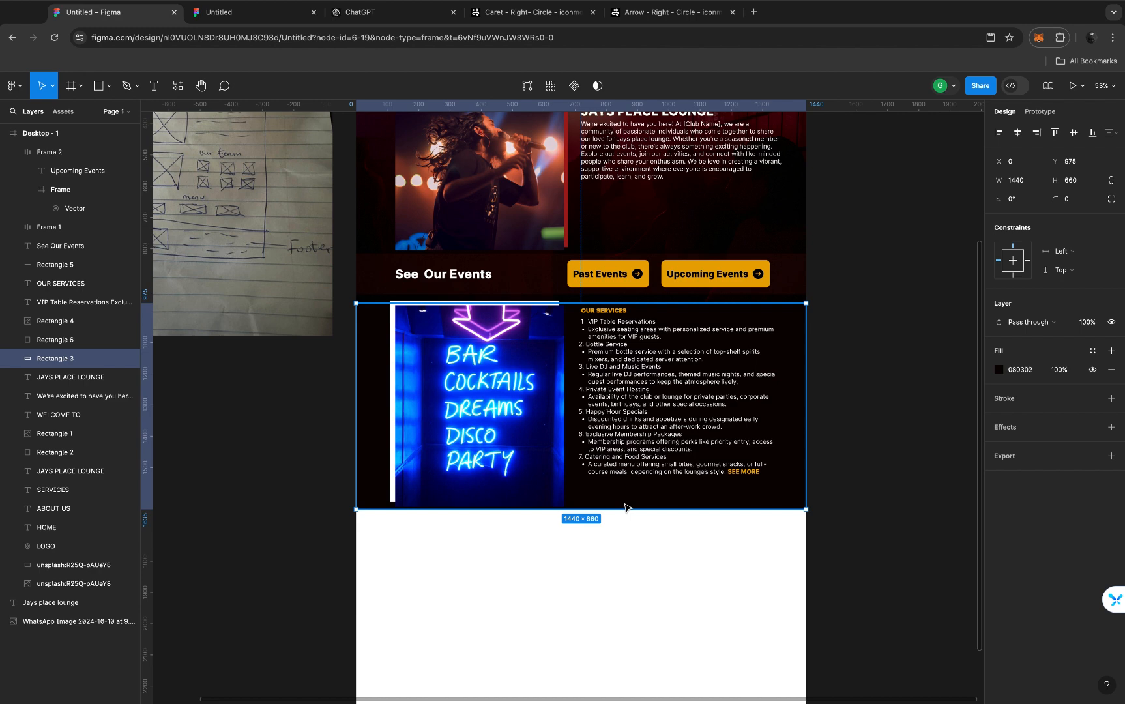
scroll(624, 507, "down", 1)
scroll(625, 507, "down", 3)
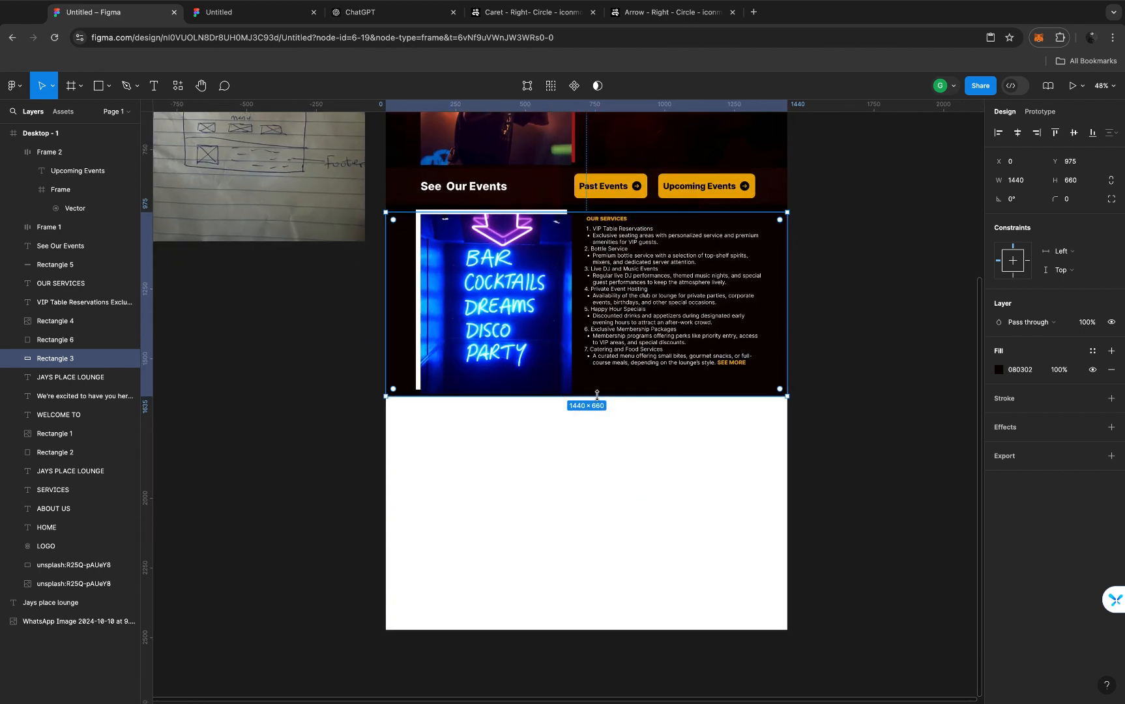
left_click_drag(597, 394, 598, 633)
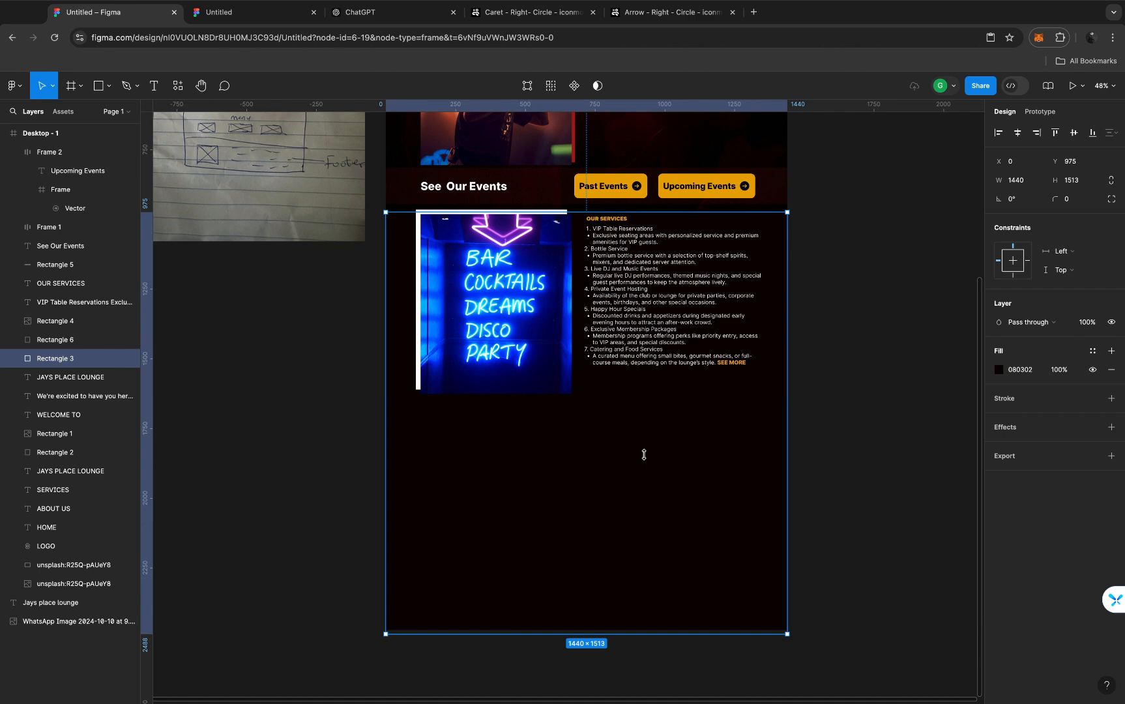
Move the hand-drawn wireframe photo down alongside the services section, to about X -848, Y 175
scroll(643, 454, "up", 2)
scroll(642, 455, "up", 1)
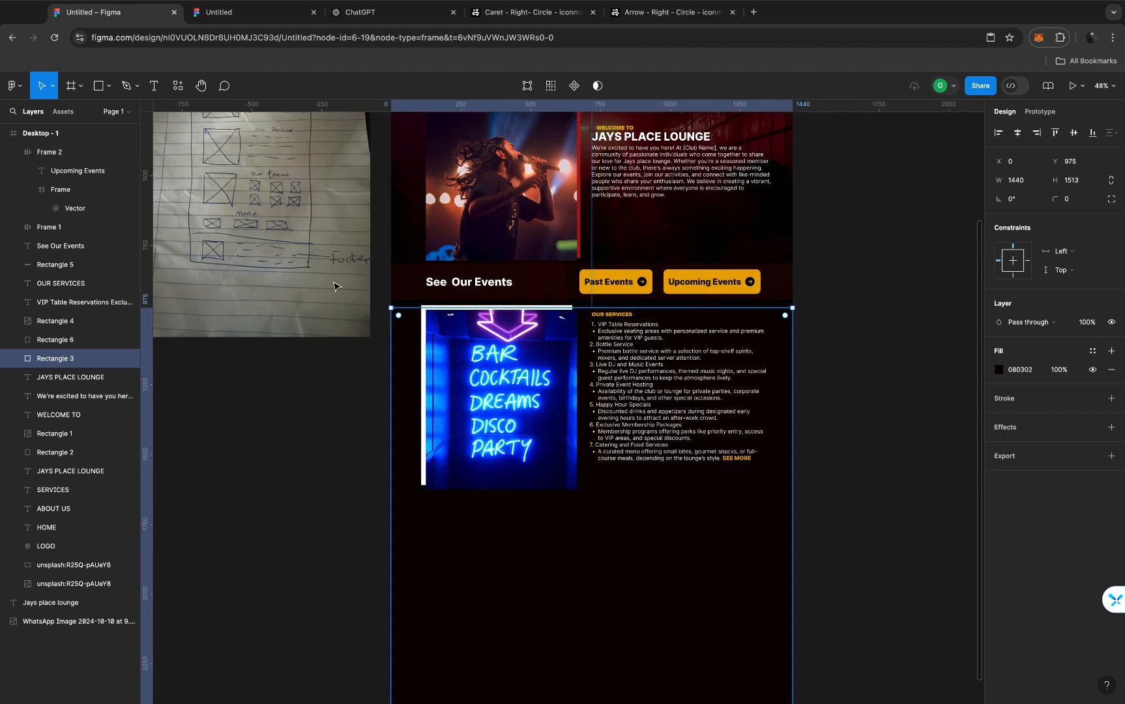
left_click(332, 283)
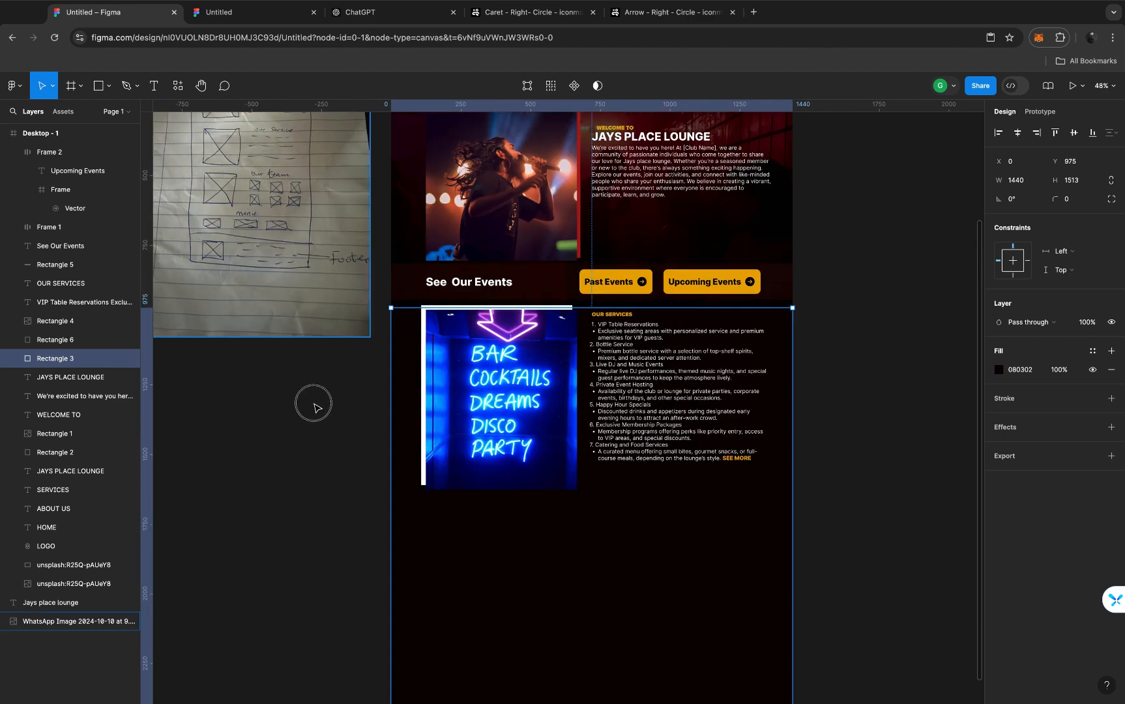
left_click_drag(315, 449, 315, 483)
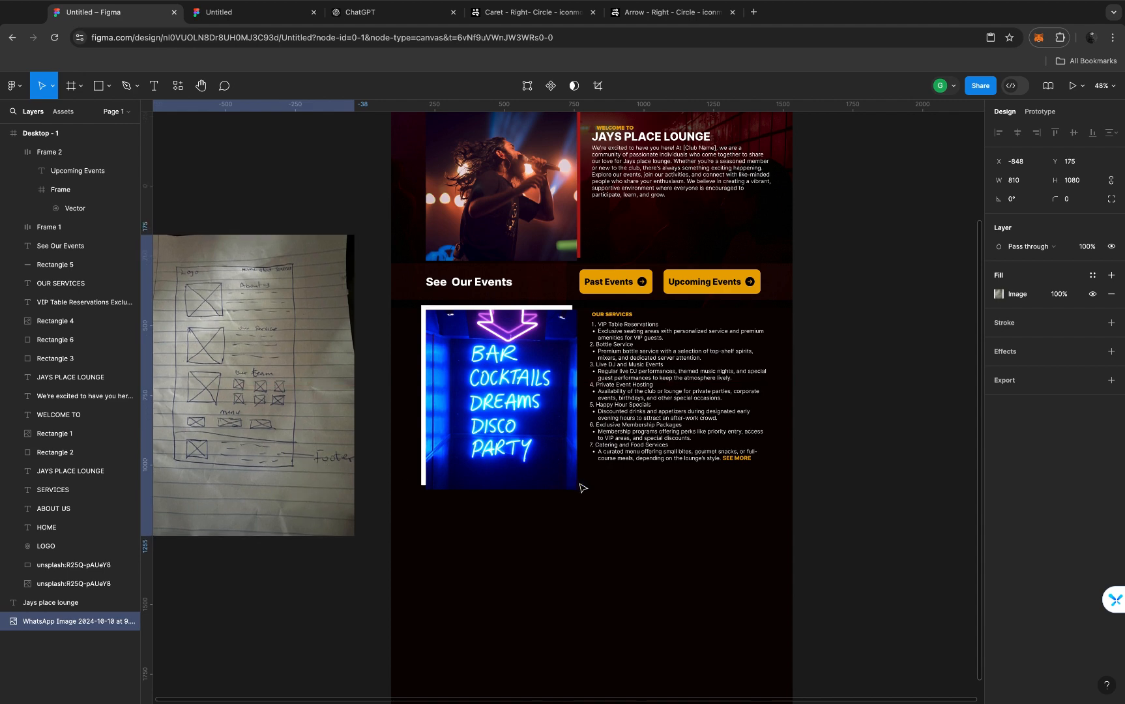
Draw a circle about 141 × 141 below the neon sign image and duplicate it twice to form an evenly spaced row
scroll(609, 497, "down", 2)
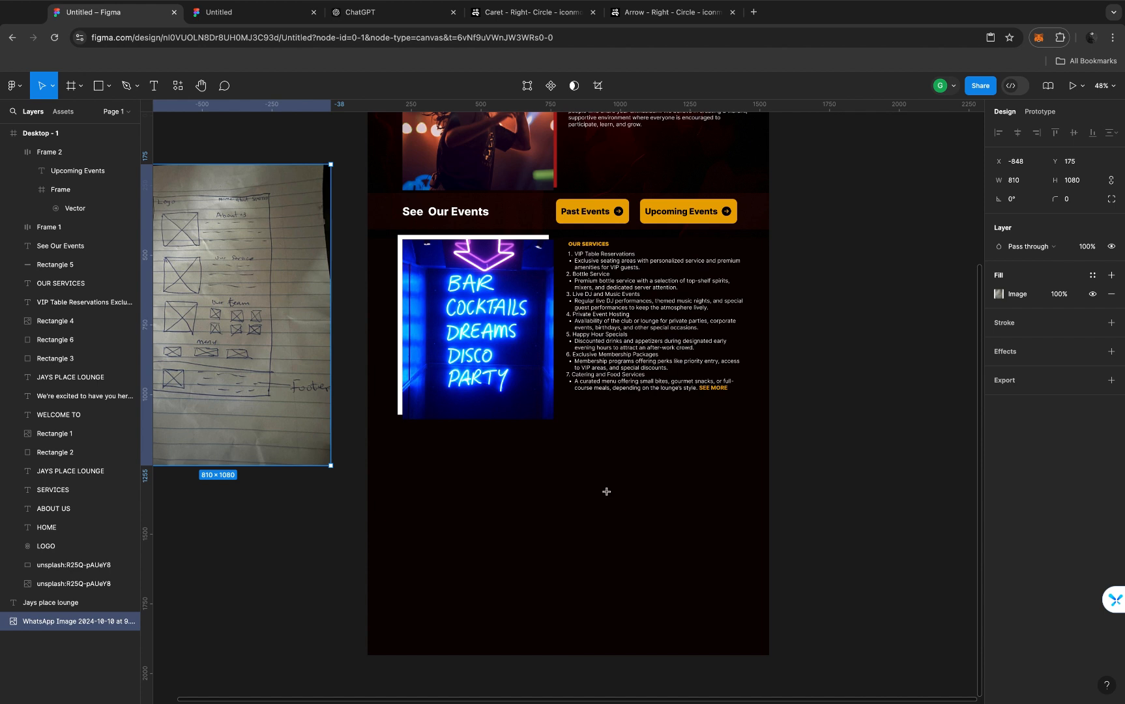
key("o")
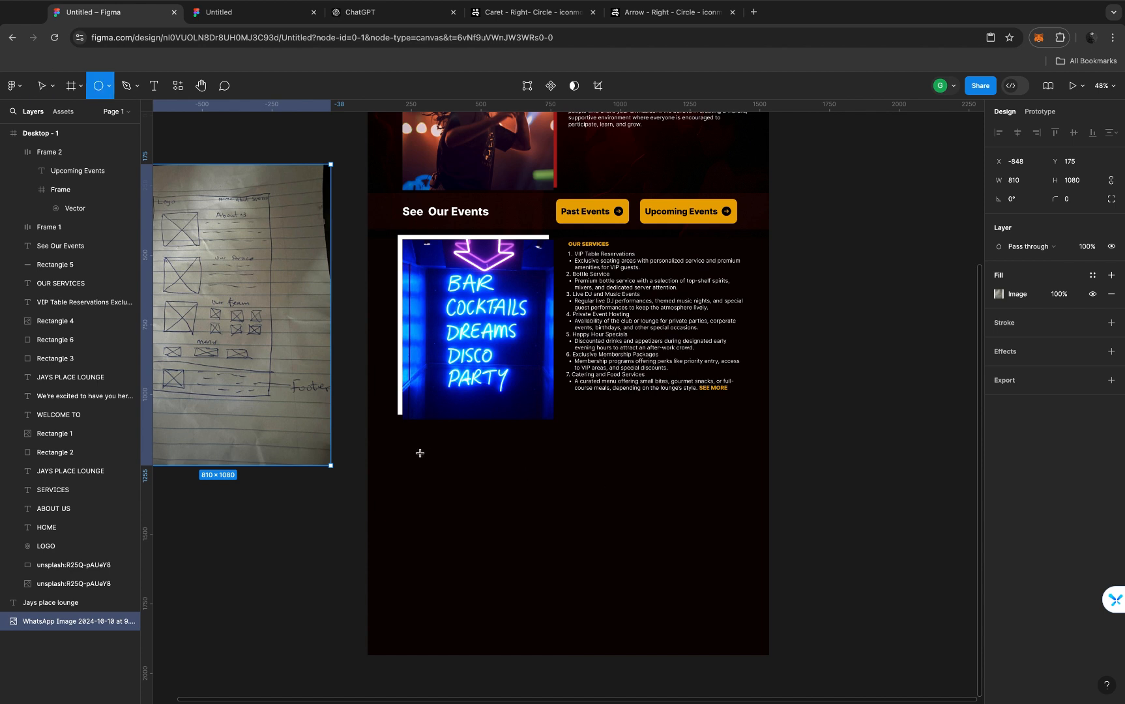
left_click_drag(418, 456, 458, 482)
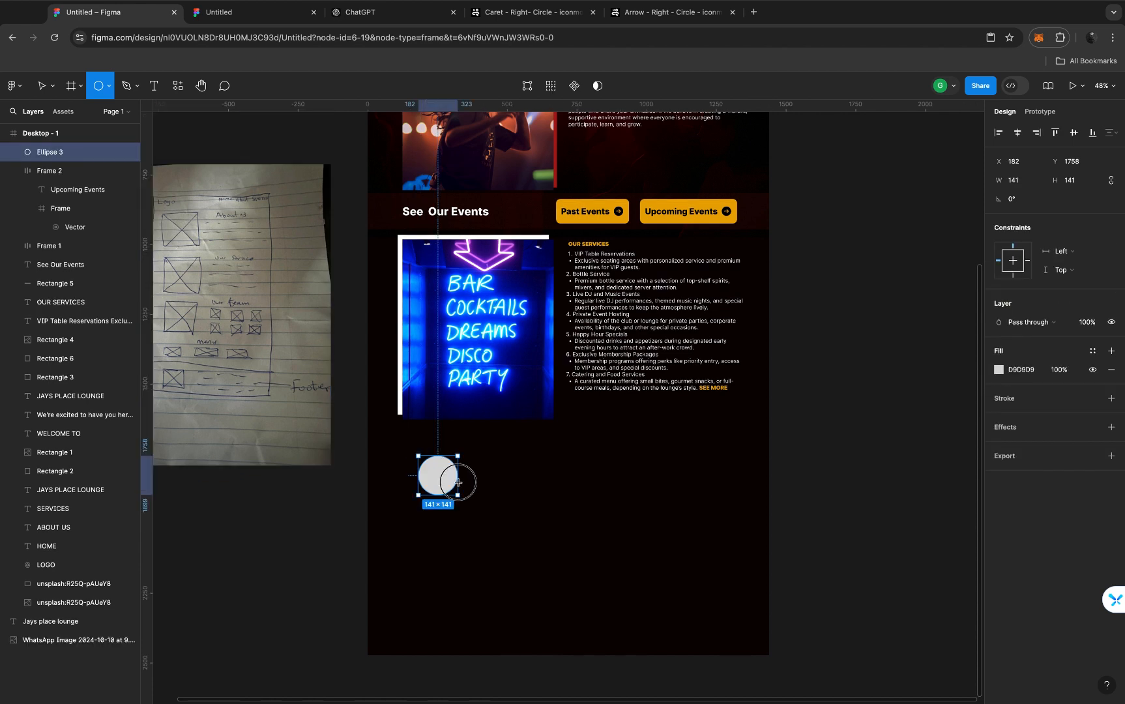
key("v")
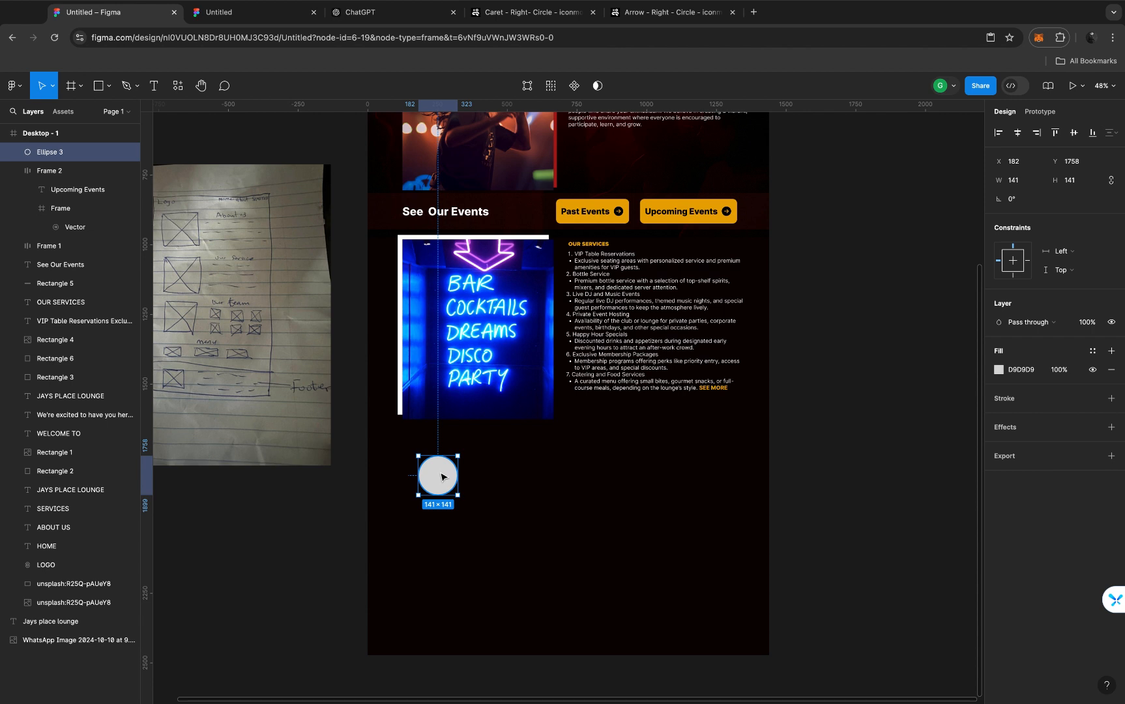
left_click_drag(442, 477, 561, 477)
left_click_drag(559, 476, 561, 476)
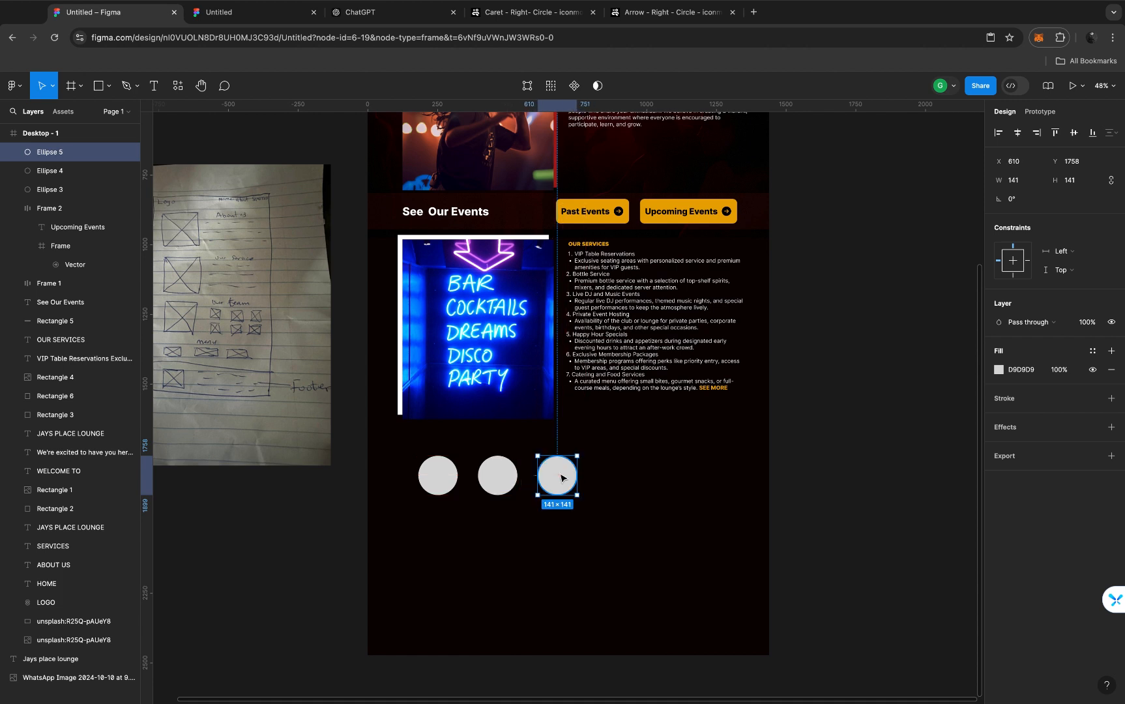
Scale the three circles together to about 206 × 206 each, reposition the row and duplicate it underneath at about Y 1979
left_click(506, 474, "shift")
left_click(444, 464, "shift")
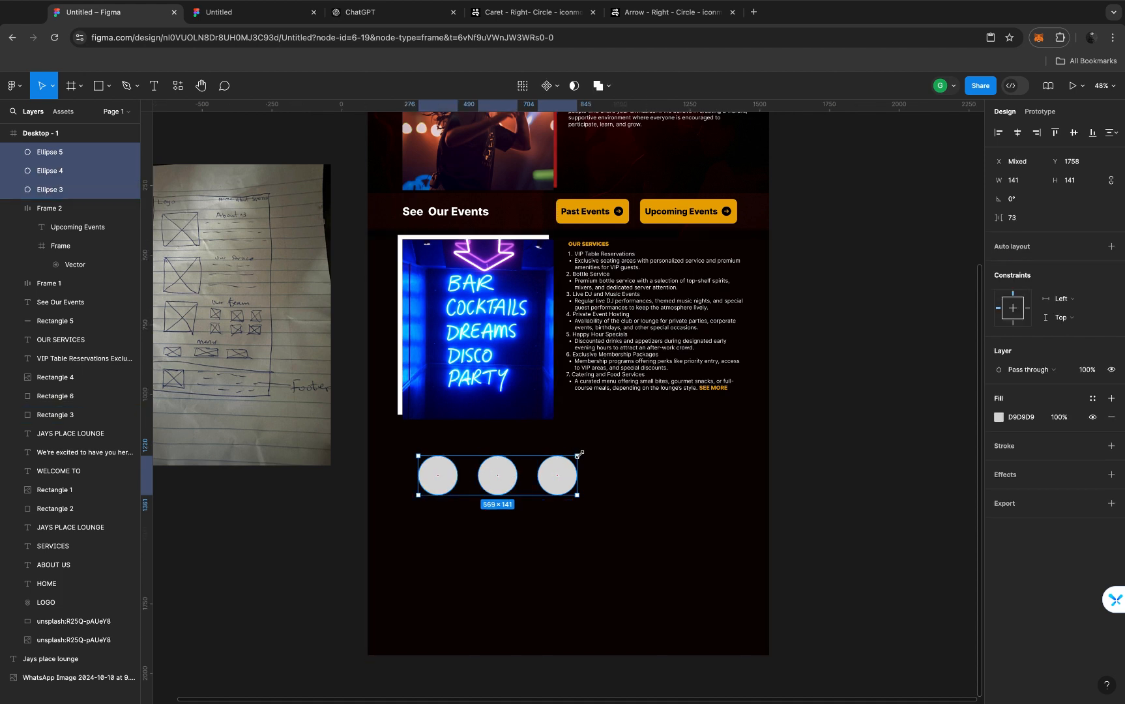
left_click_drag(580, 454, 649, 437)
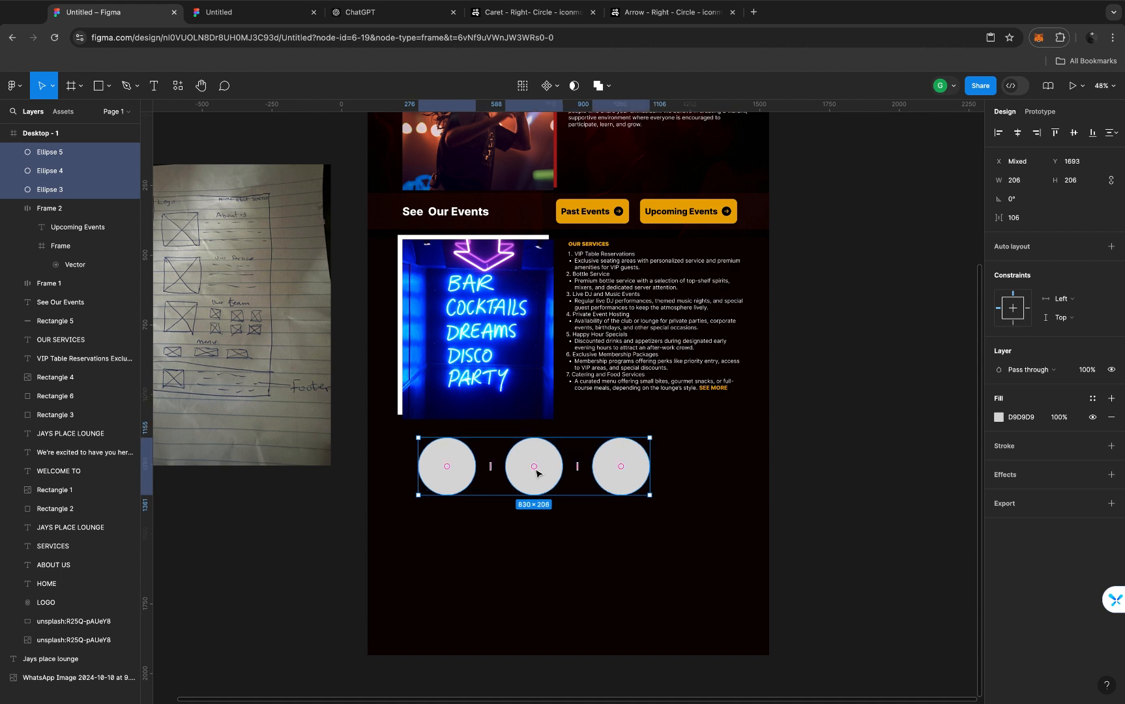
left_click_drag(534, 466, 584, 559)
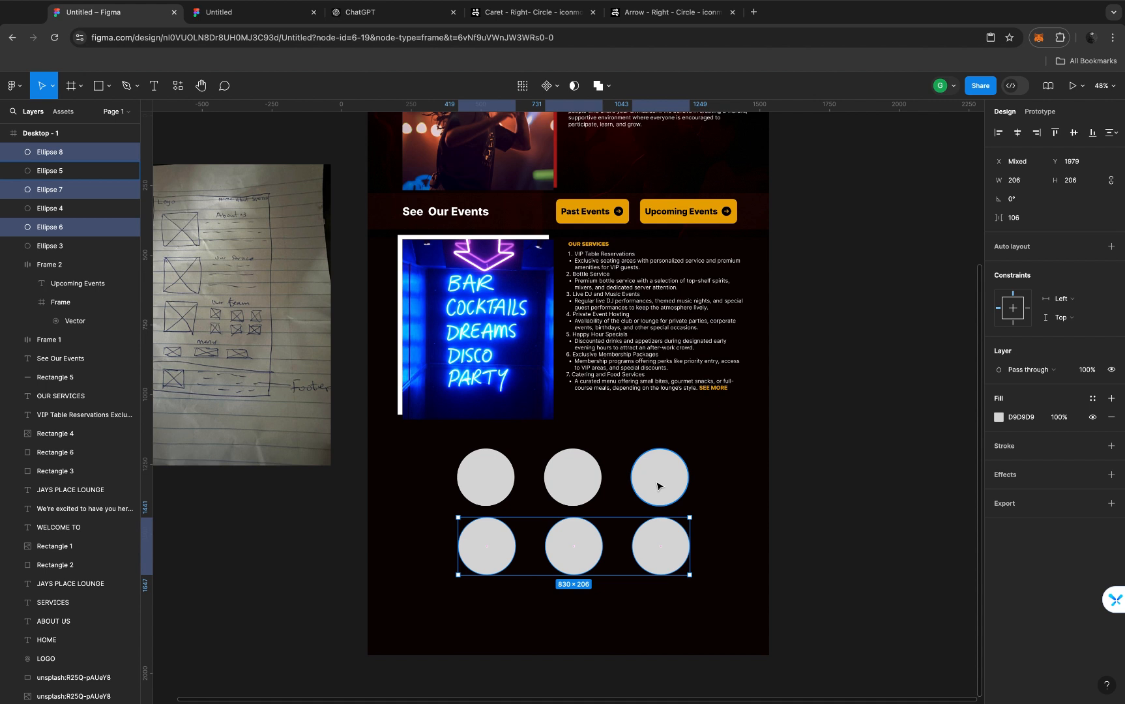
Try aligning all six circles by their vertical centers and separately by their horizontal centers, undoing each alignment
left_click(658, 485)
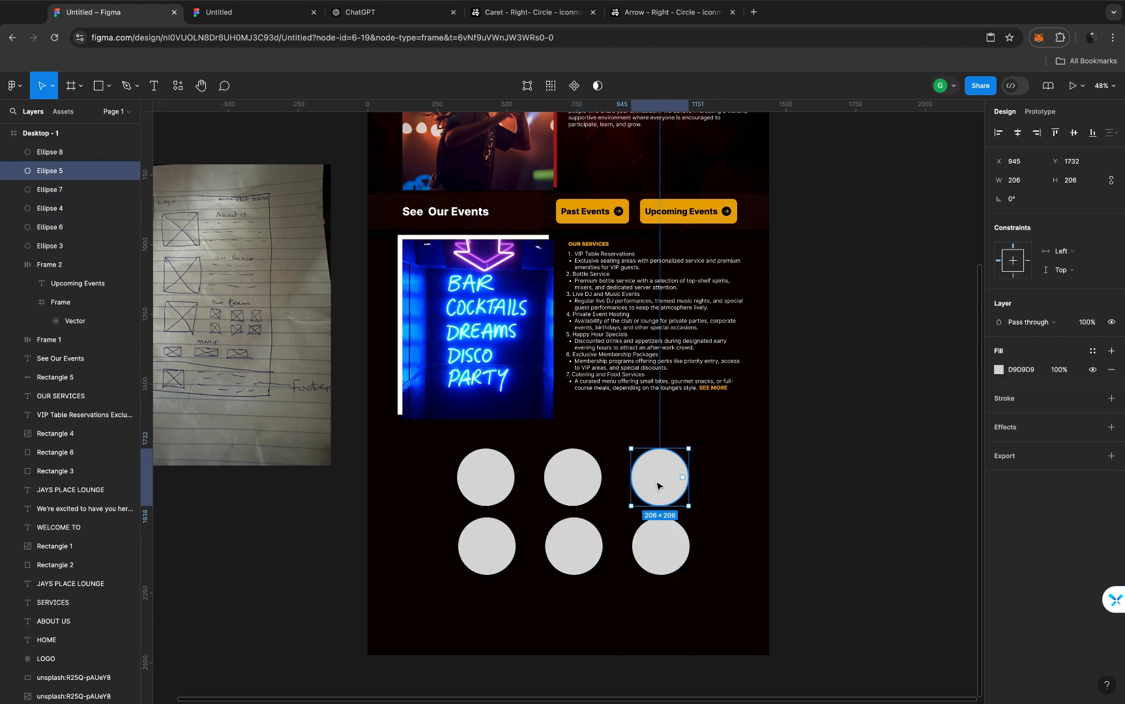
left_click(485, 474)
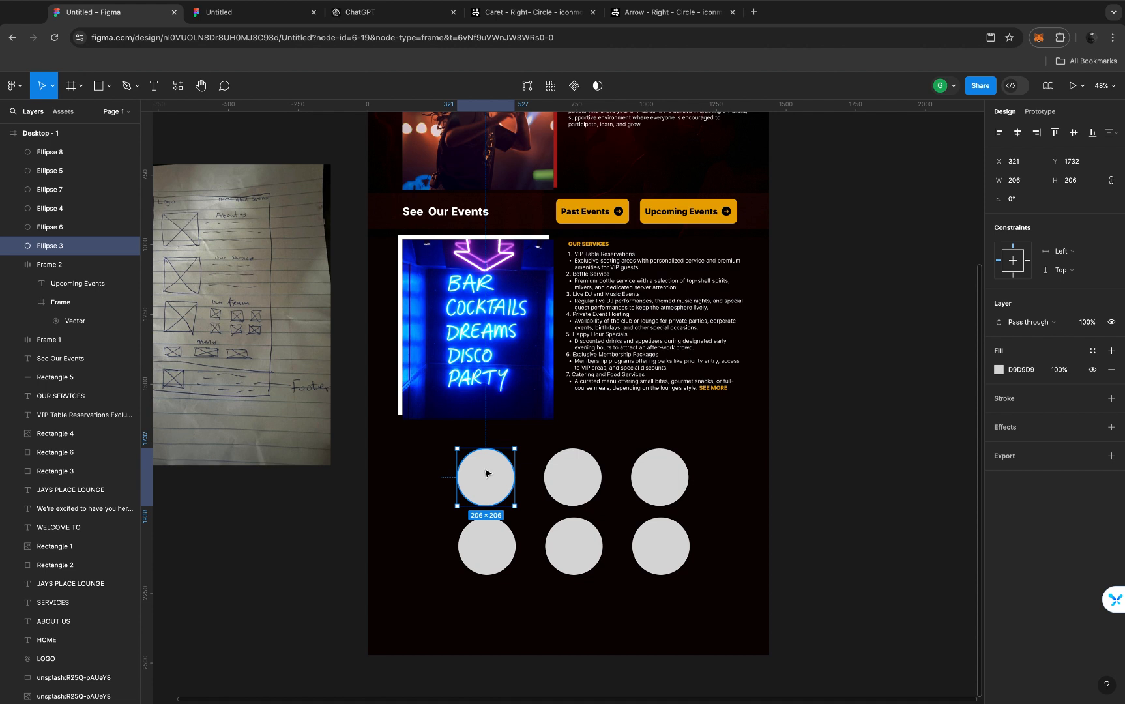
left_click(564, 484, "shift")
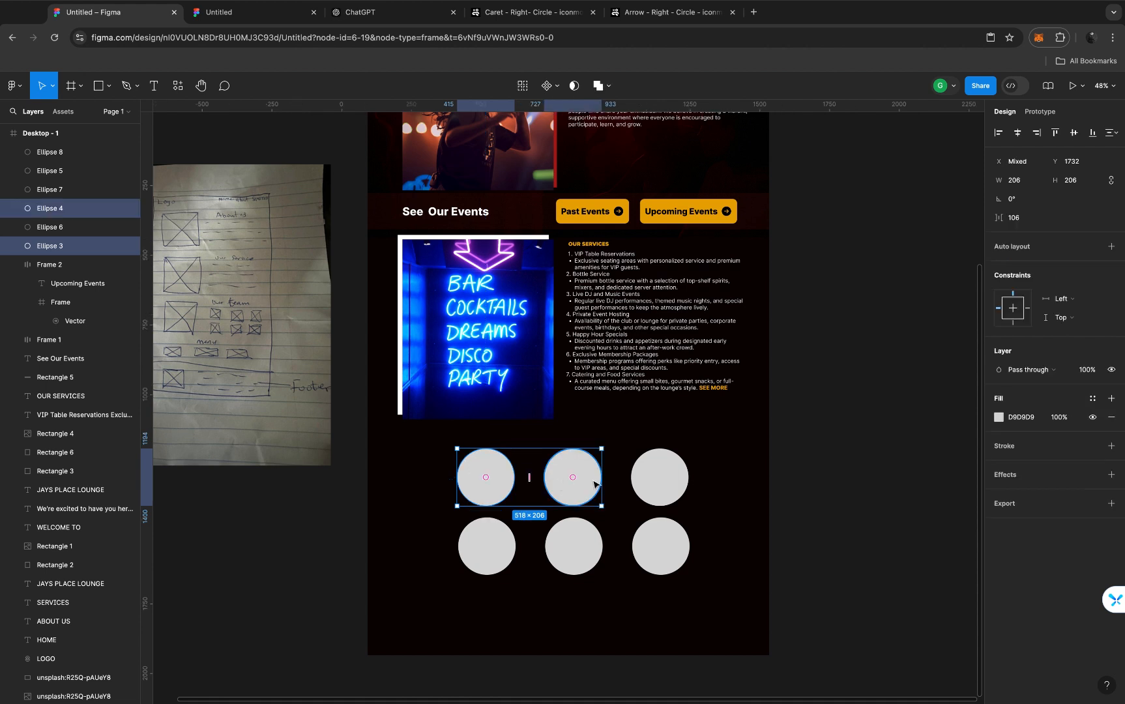
left_click(658, 486, "shift")
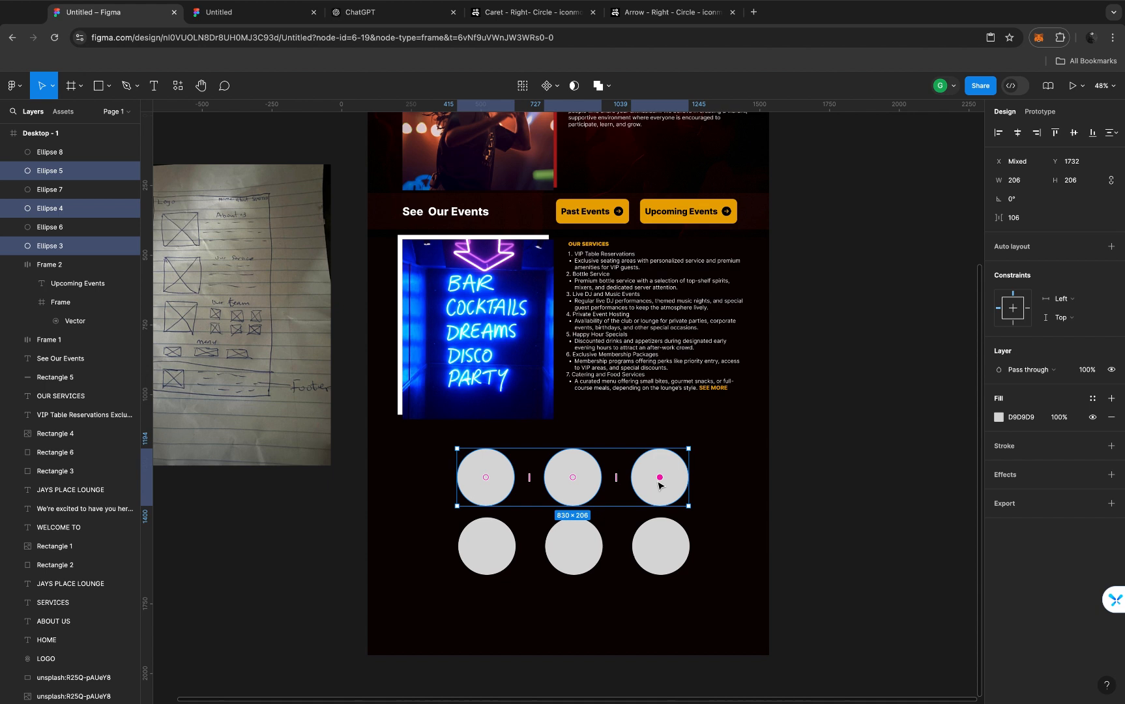
left_click(660, 539, "shift")
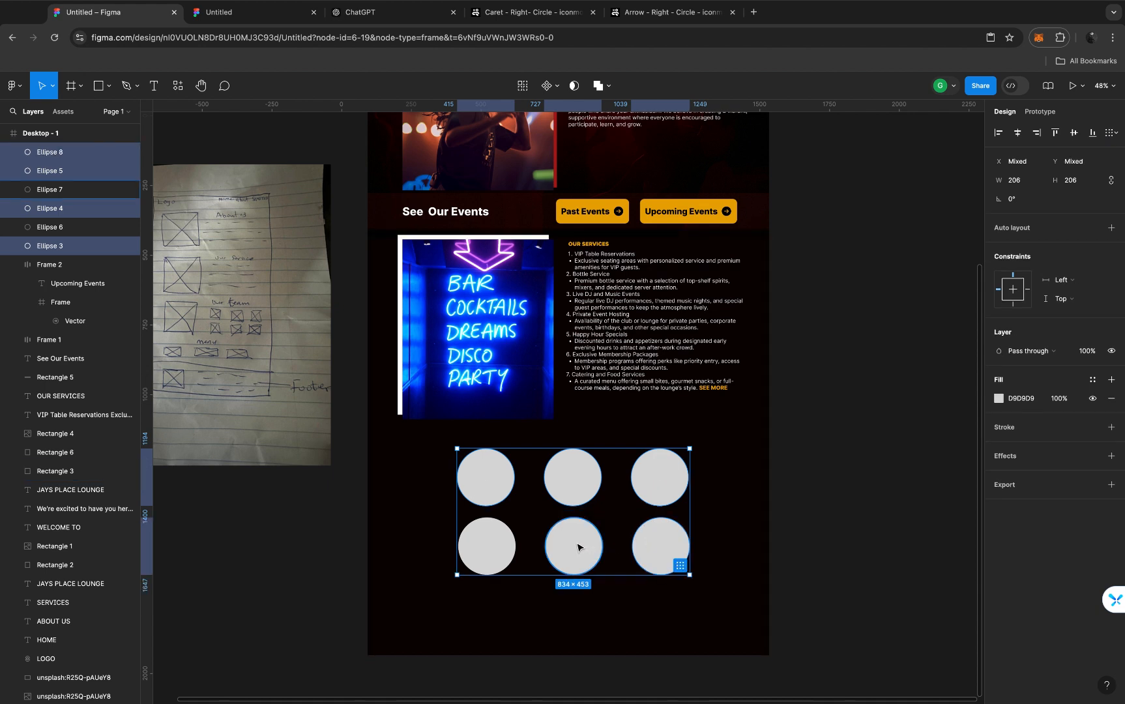
left_click(498, 542, "shift")
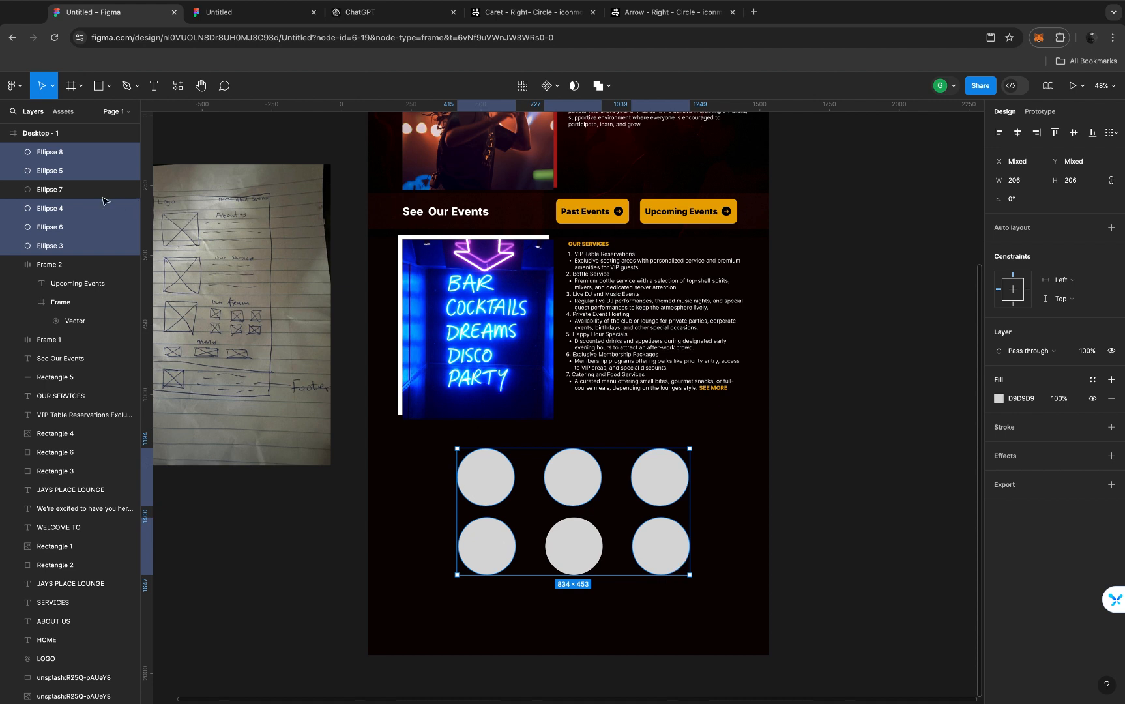
left_click(70, 190, "shift")
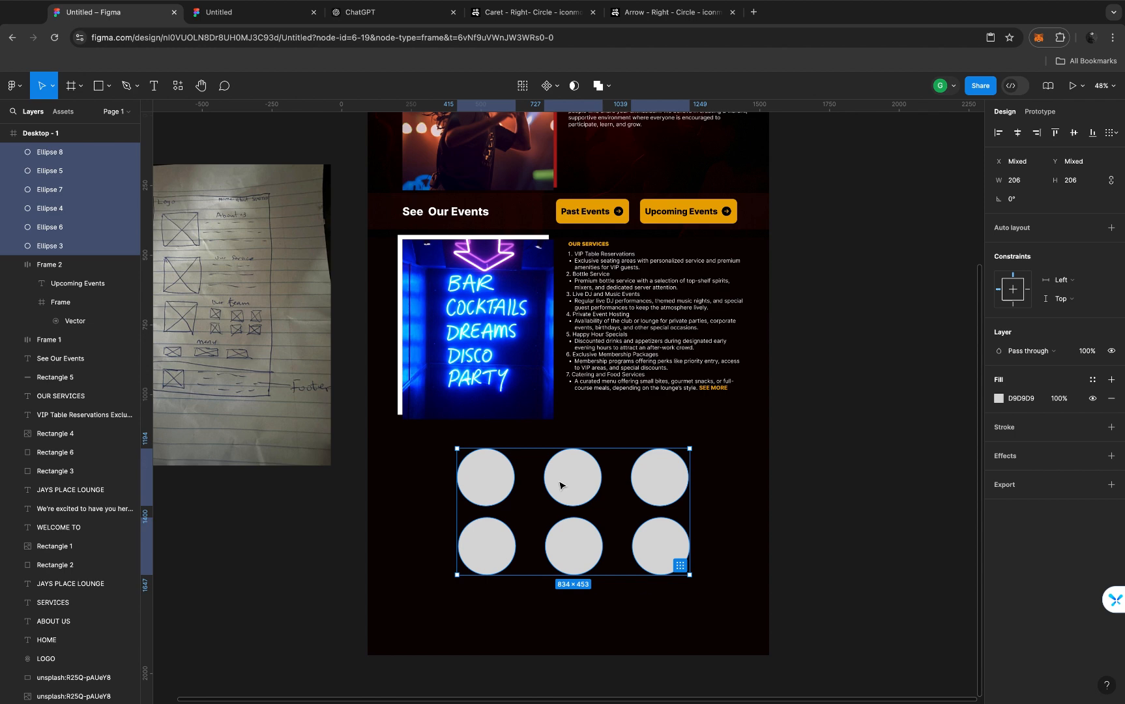
scroll(559, 484, "down", 5)
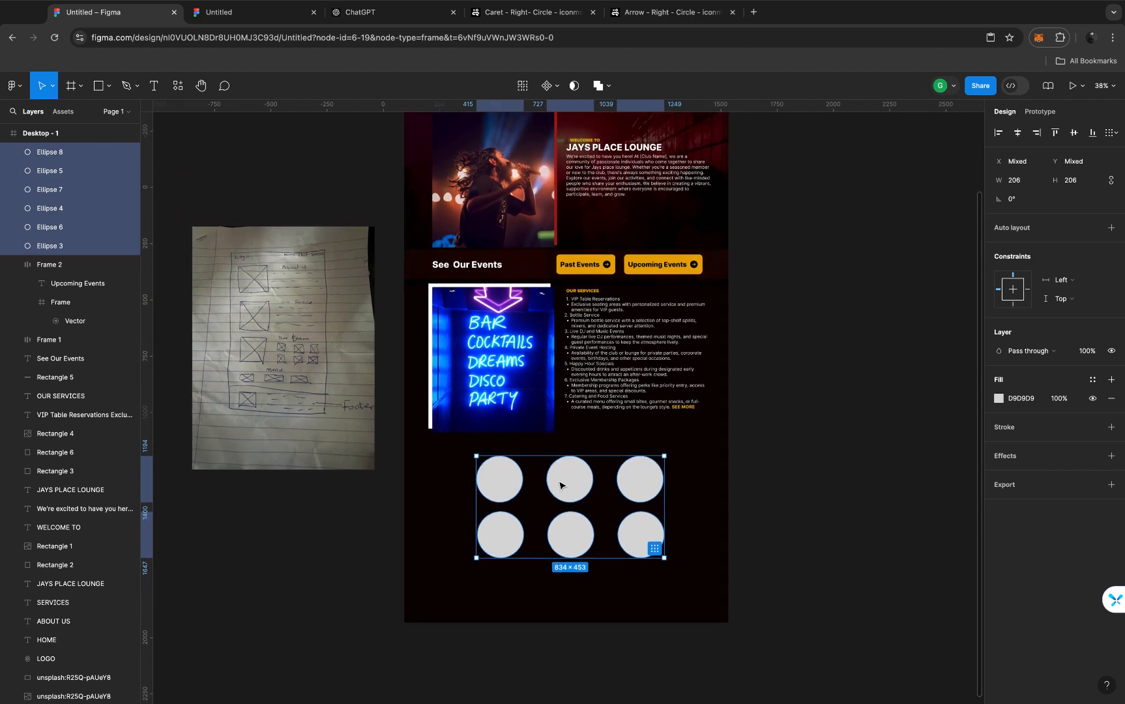
scroll(559, 485, "up", 5)
scroll(560, 485, "right", 2)
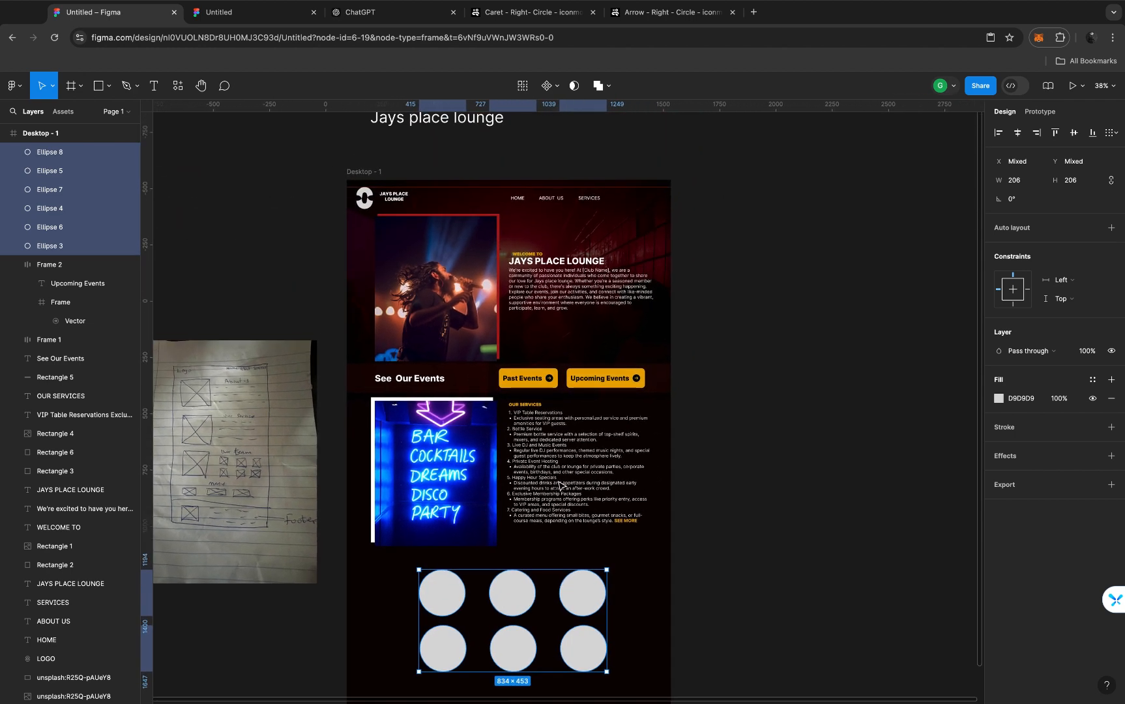
scroll(561, 484, "down", 1)
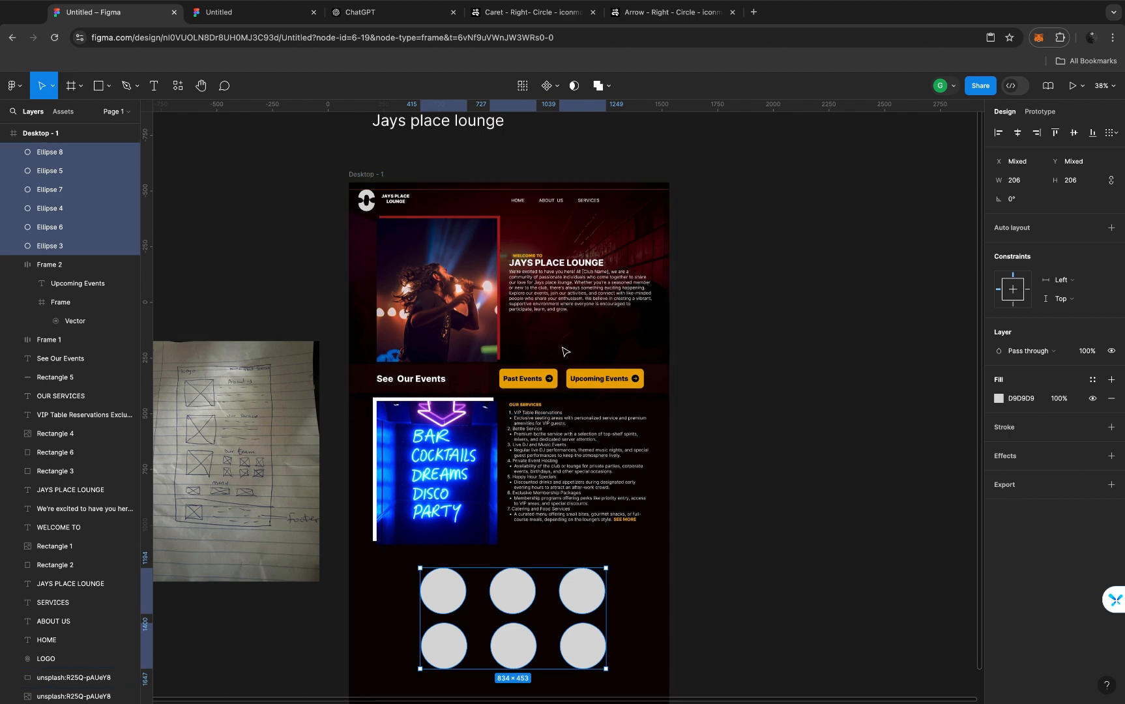
scroll(594, 344, "down", 3)
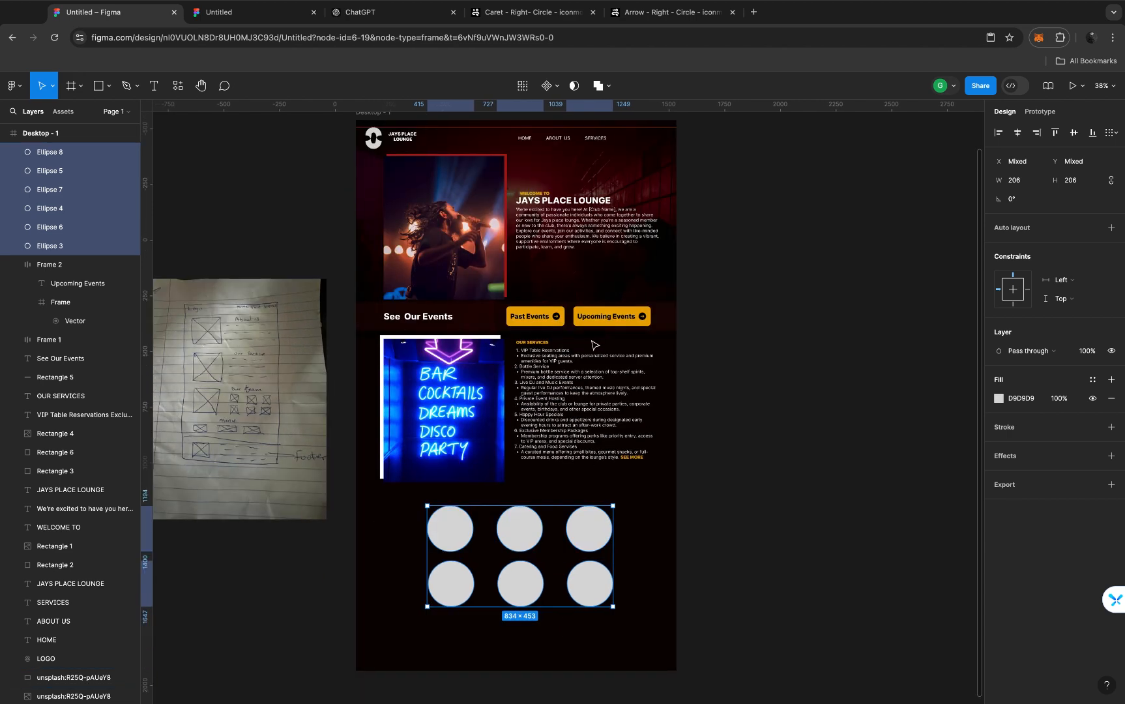
left_click(1074, 135)
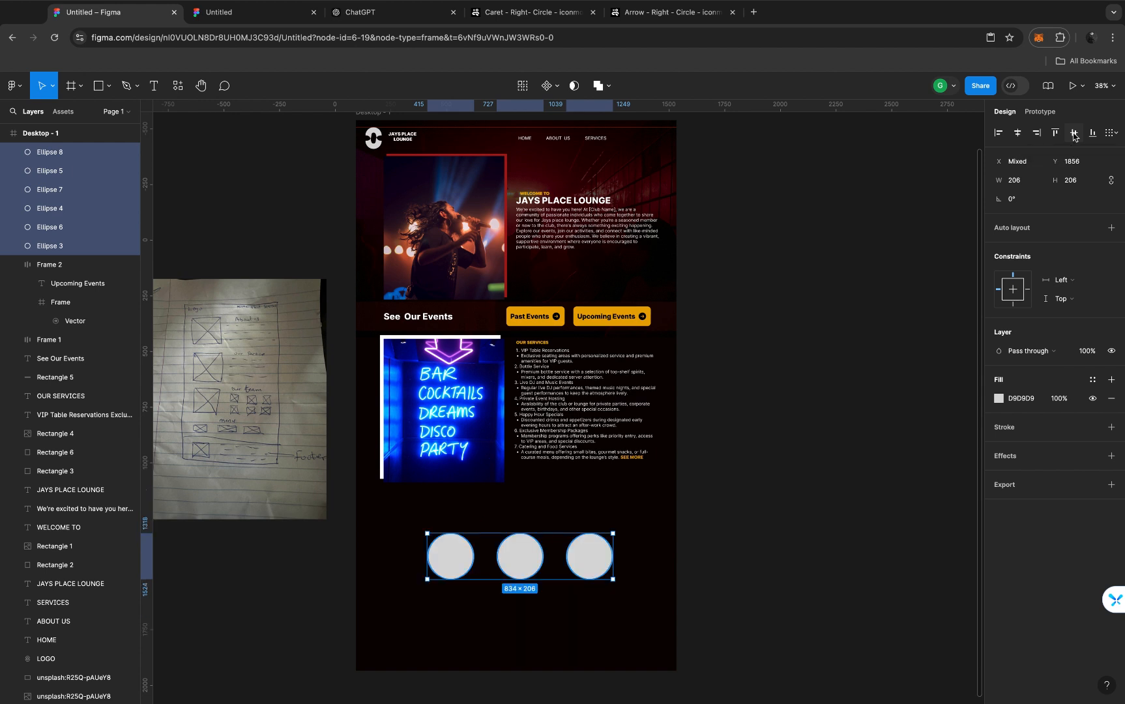
key("super+z")
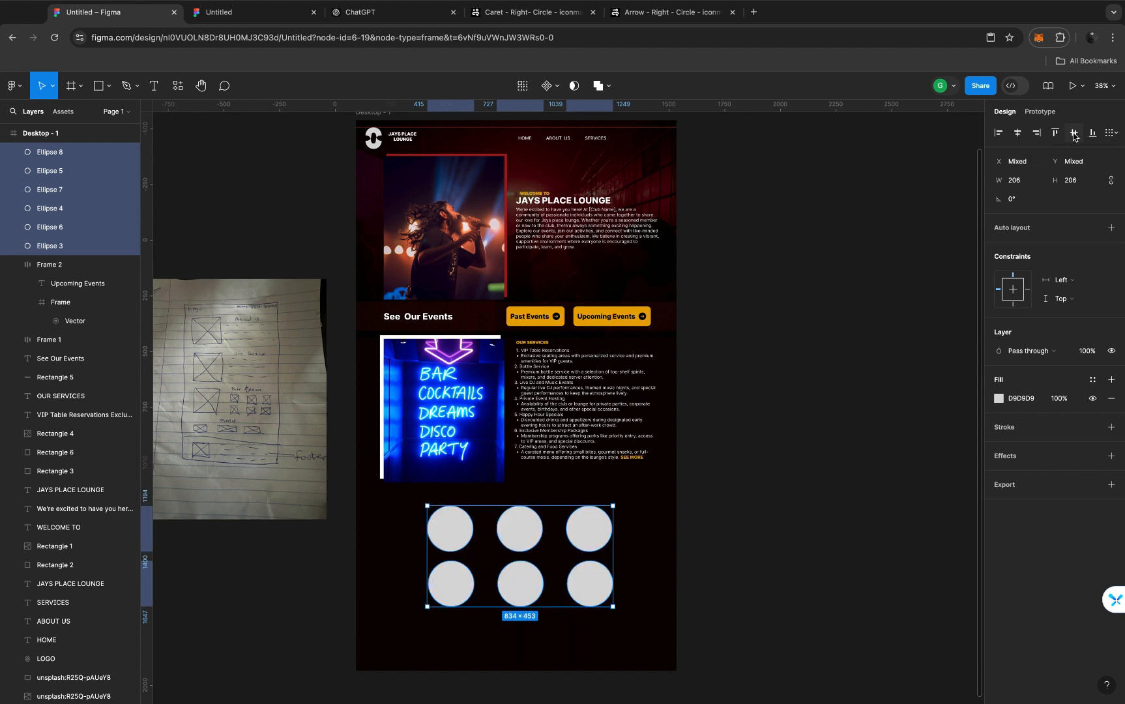
left_click(1017, 133)
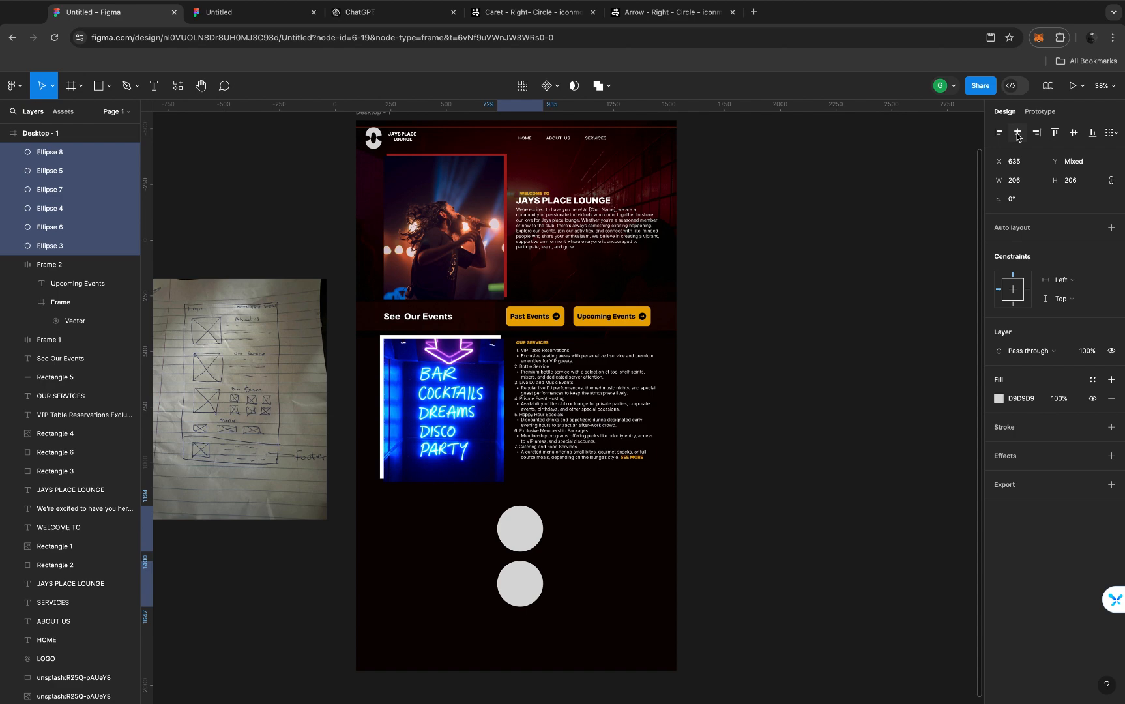
key("super+z")
Try aligning the contents of the Desktop - 1 frame by their vertical centers and undo the alignment
scroll(362, 173, "up", 2)
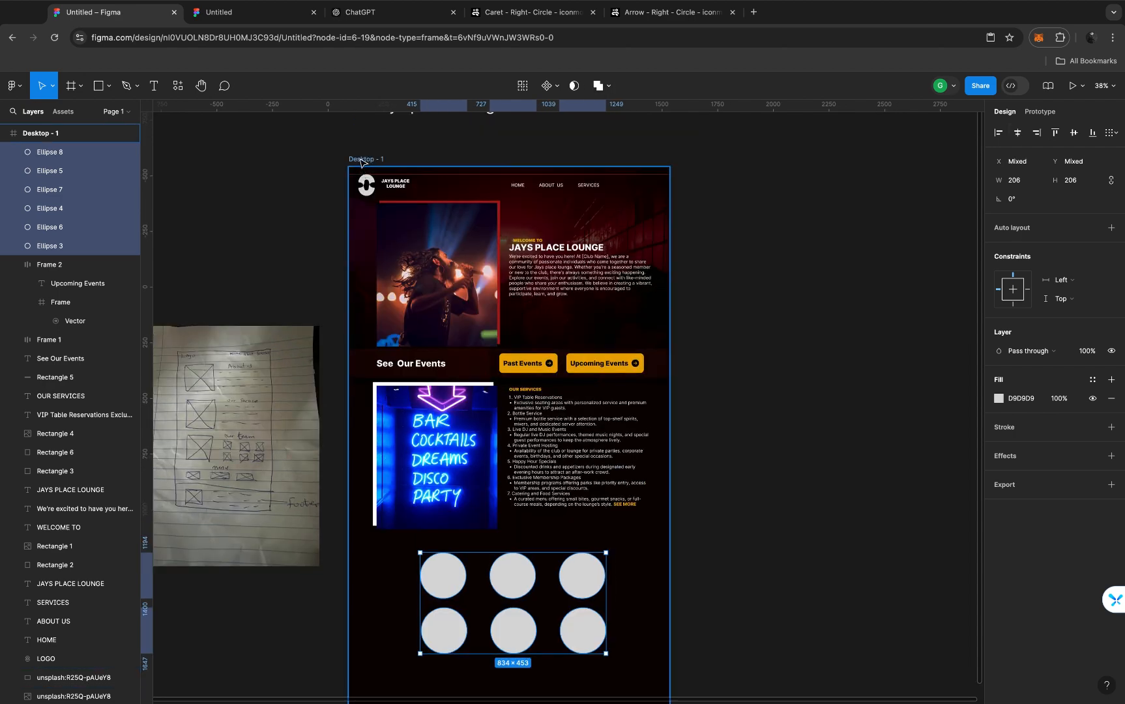
left_click(362, 159)
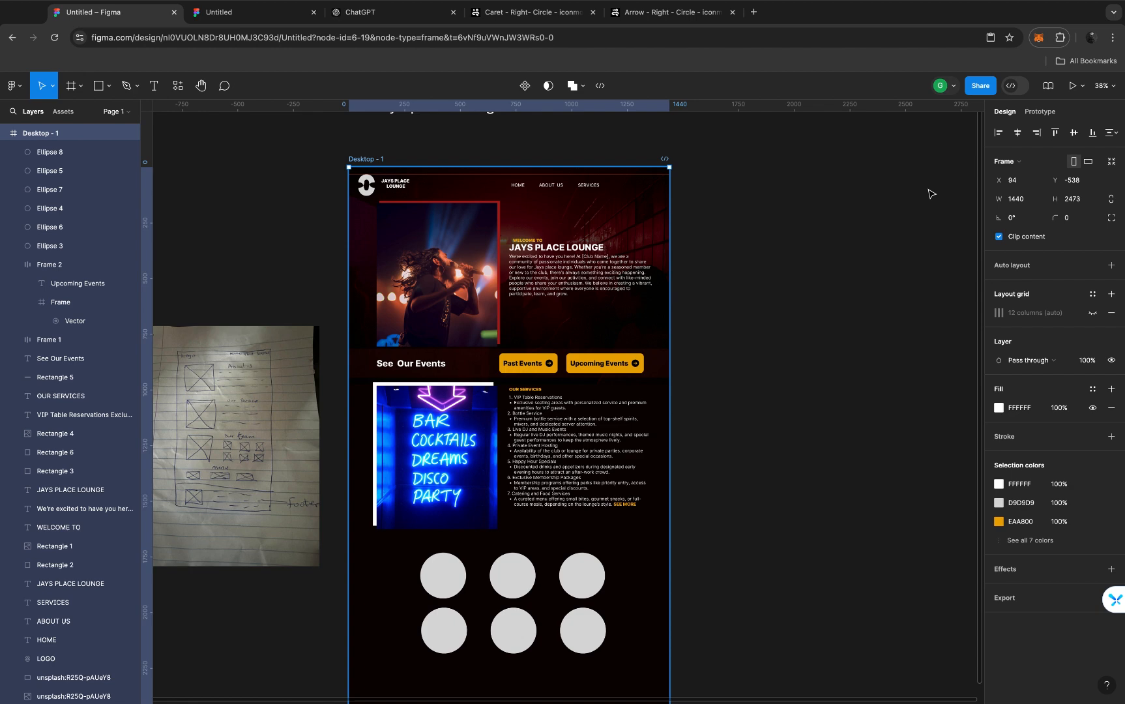
left_click(1073, 133)
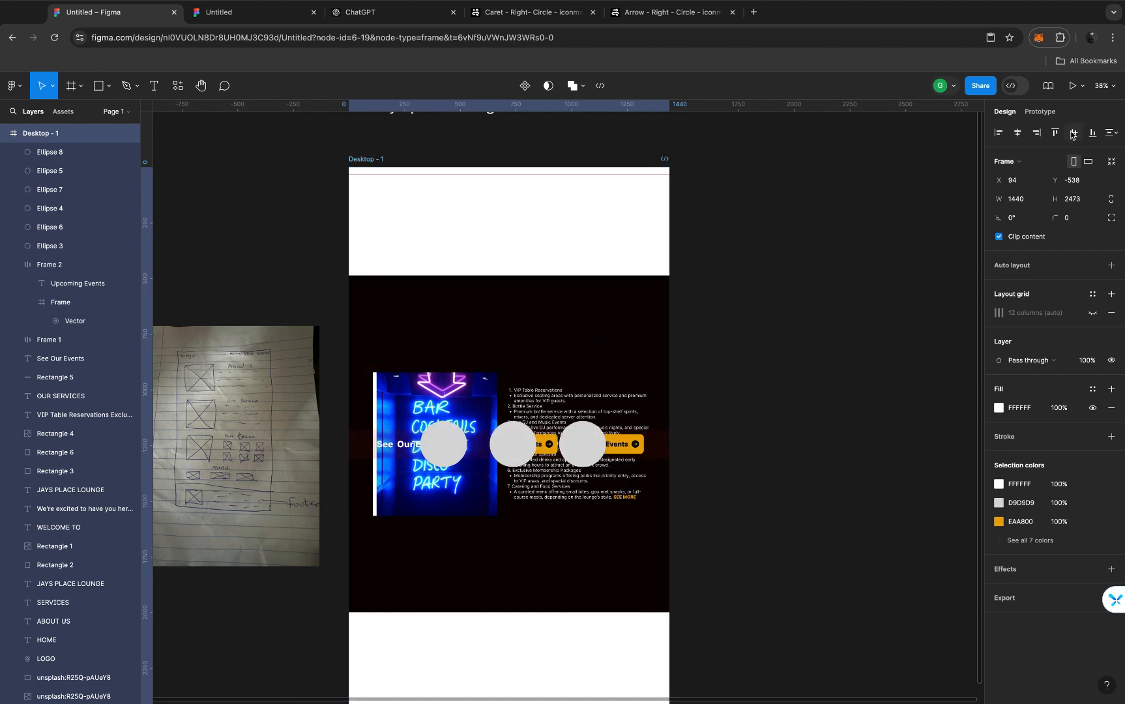
key("ctrl+z")
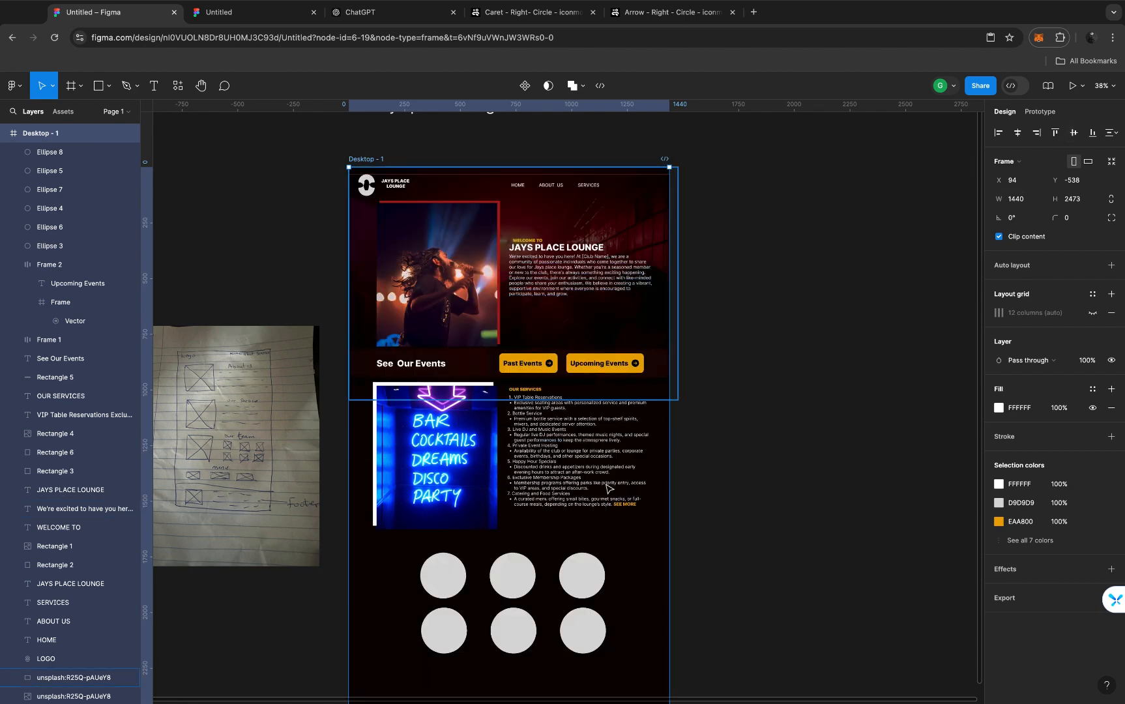
scroll(606, 488, "down", 3)
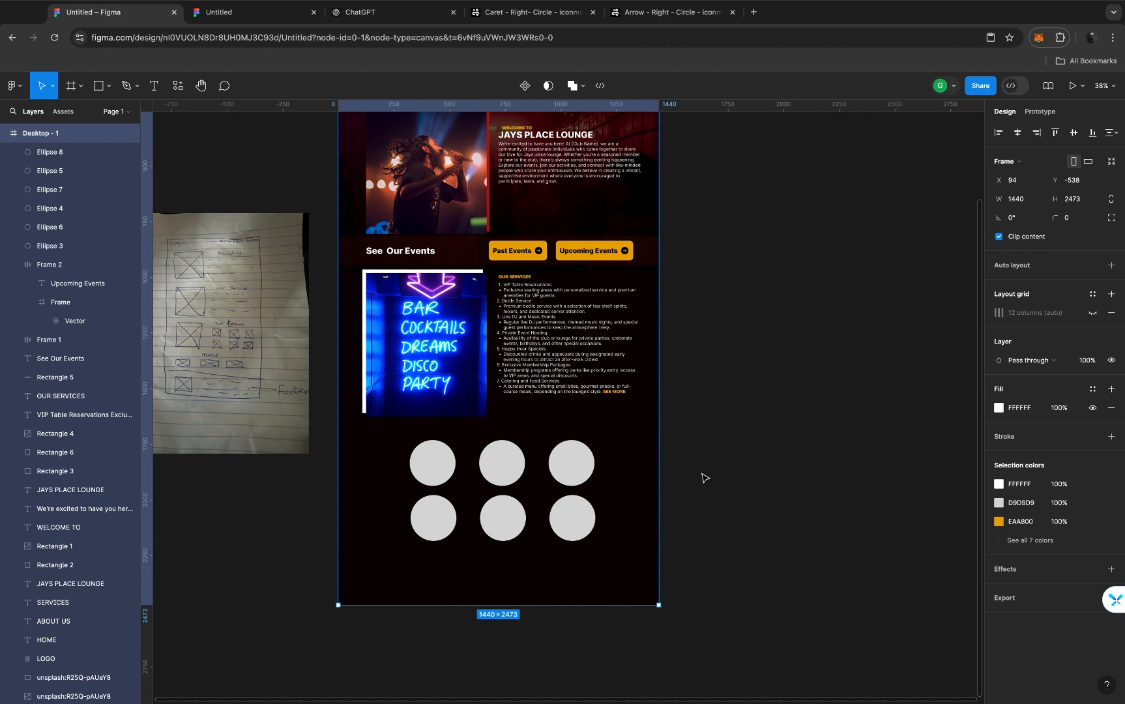
left_click(710, 469)
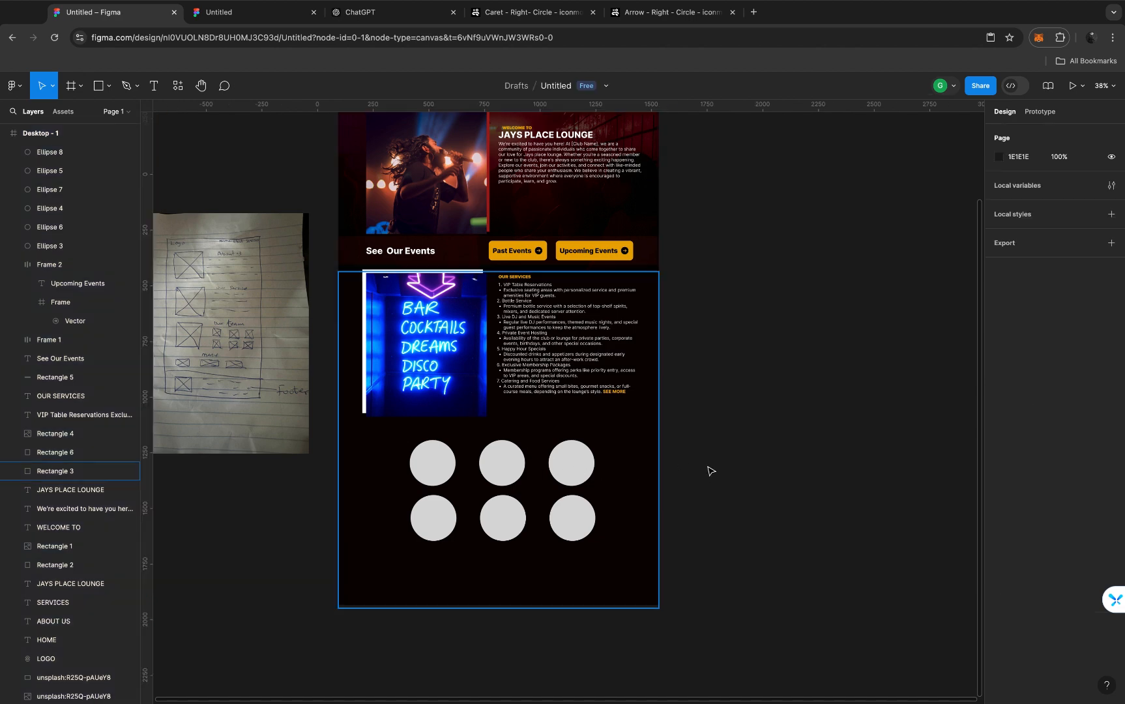
Duplicate the orange OUR SERVICES heading and place the copy above the circle grid at about X 621, Y 1683
scroll(539, 469, "left", 2)
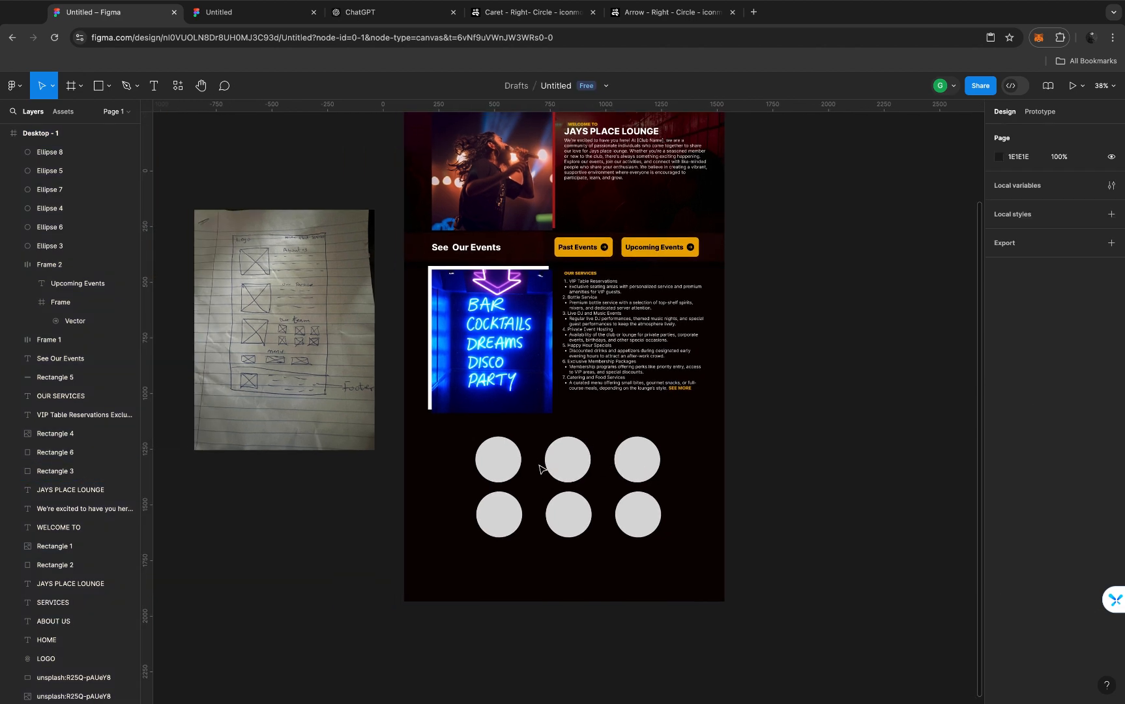
scroll(539, 466, "up", 4)
scroll(540, 467, "down", 3)
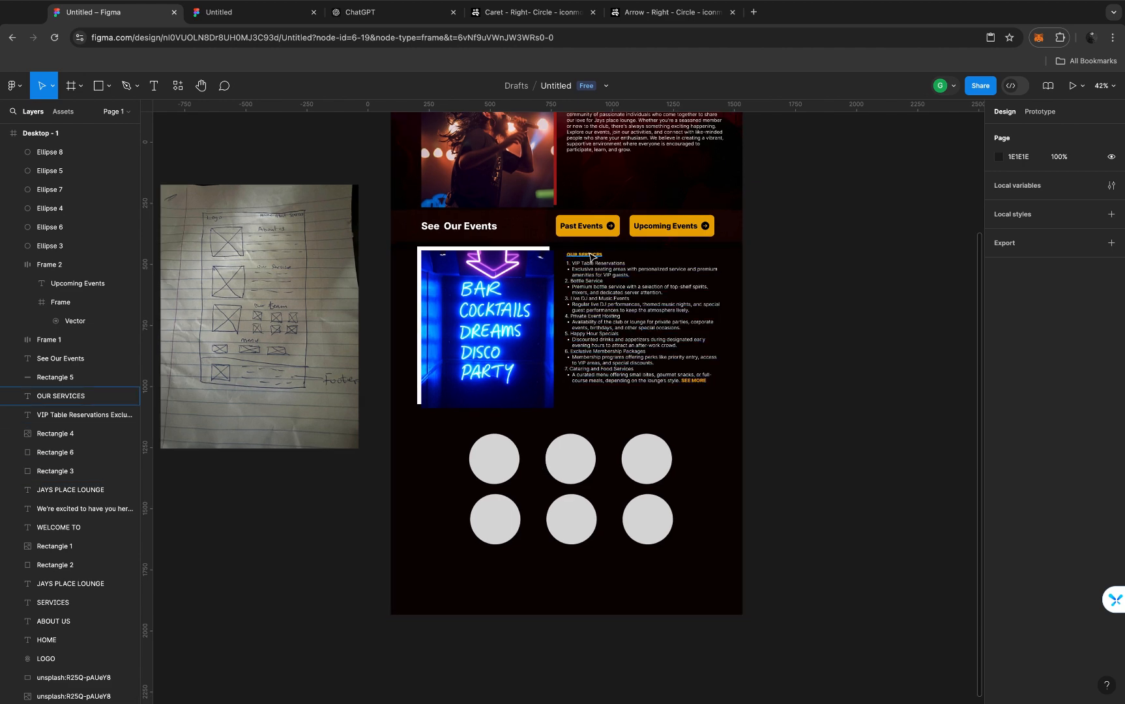
left_click(589, 256)
left_click_drag(587, 254, 570, 428)
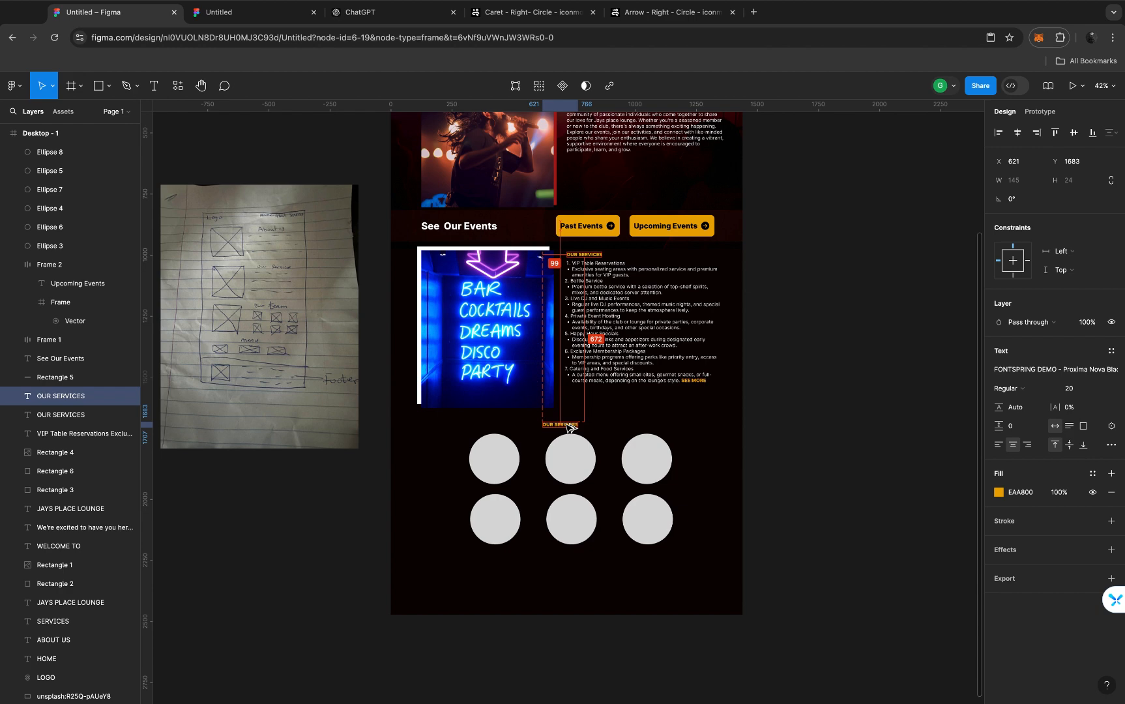
Change the text of the duplicated heading above the circles to OUR TEAM
scroll(568, 427, "up", 8)
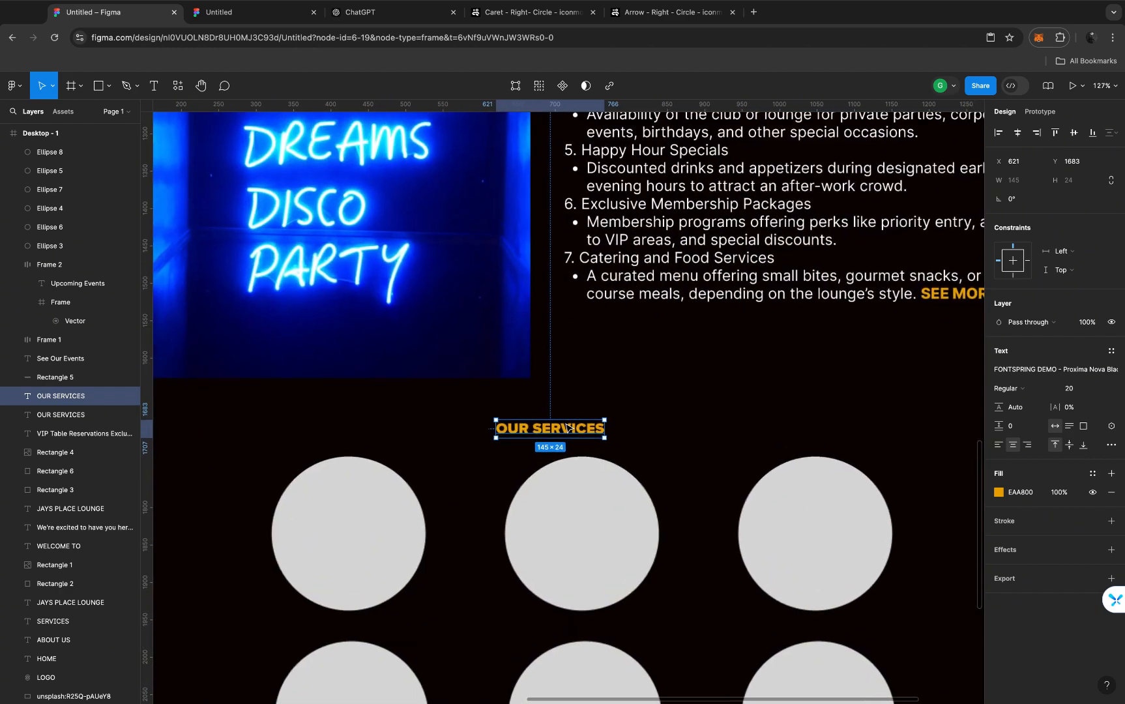
double_click(566, 425)
left_click(567, 424)
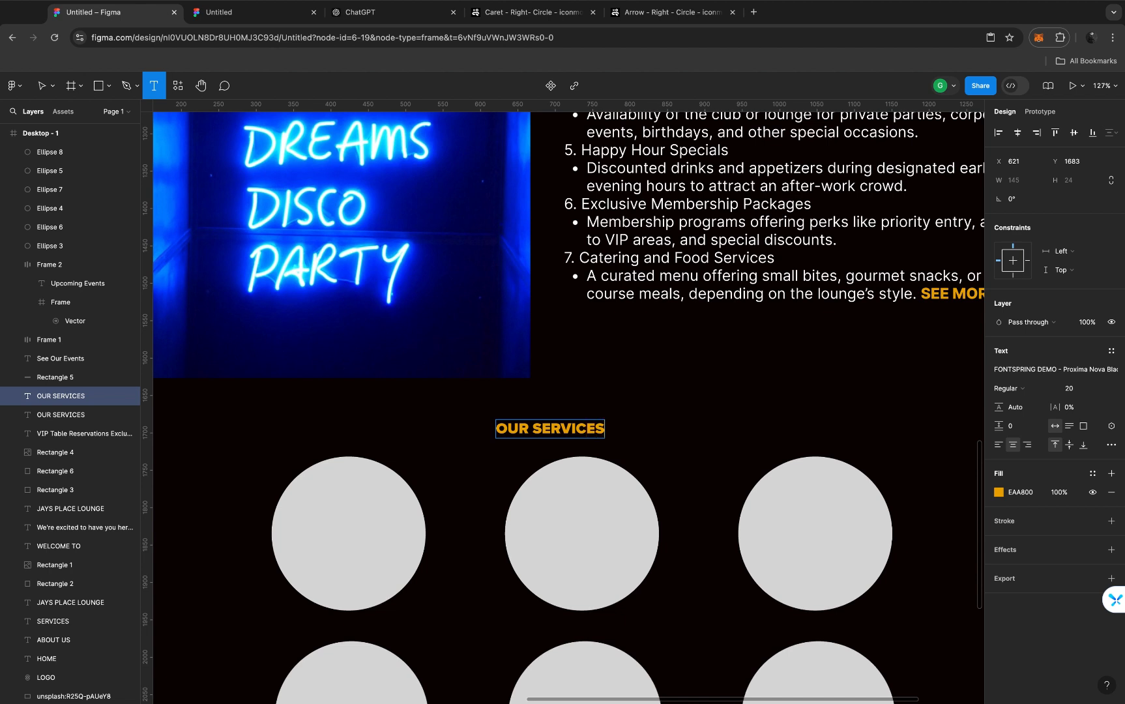
key("BackSpace")
key("BackSpace")
key("BackSpace")
key("BackSpace")
key("BackSpace")
key("BackSpace")
key("BackSpace")
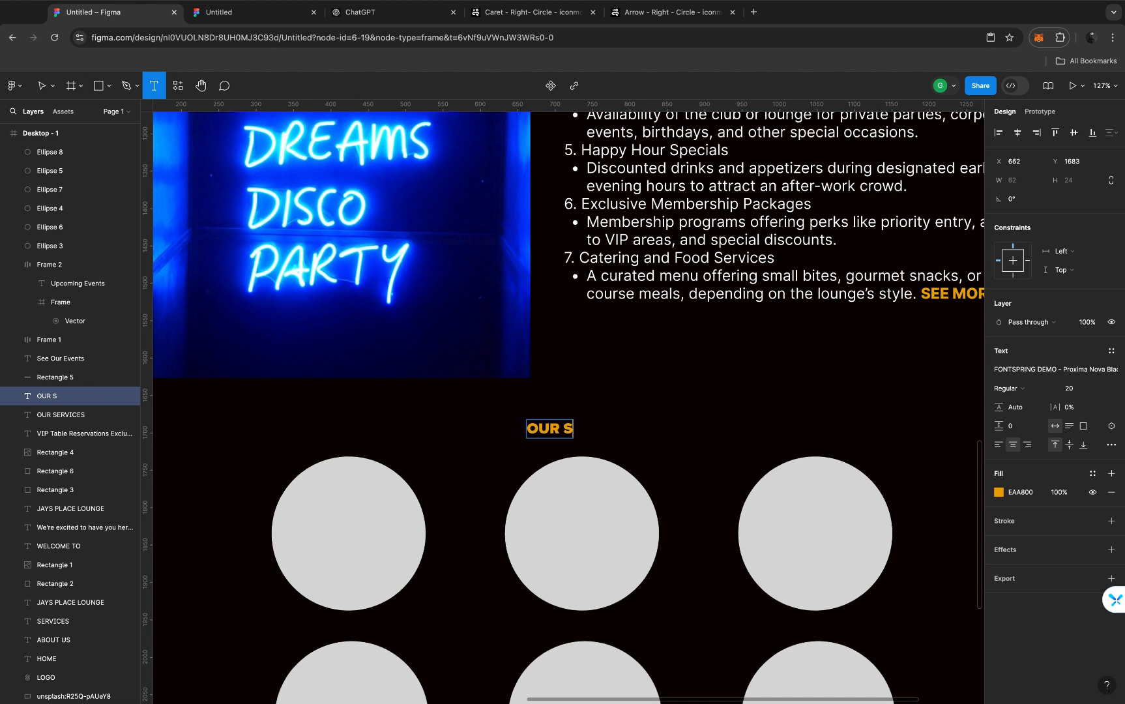
key("BackSpace")
type("Team")
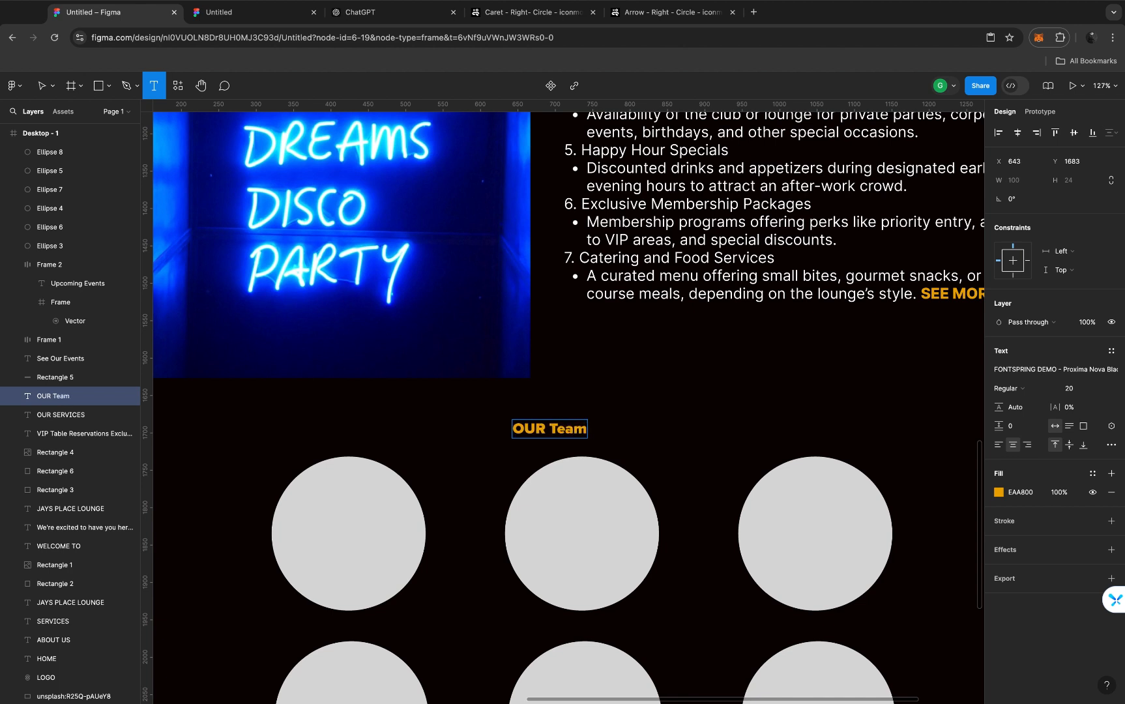
key("BackSpace")
key("BackSpace")
key("BackSpace")
key("BackSpace")
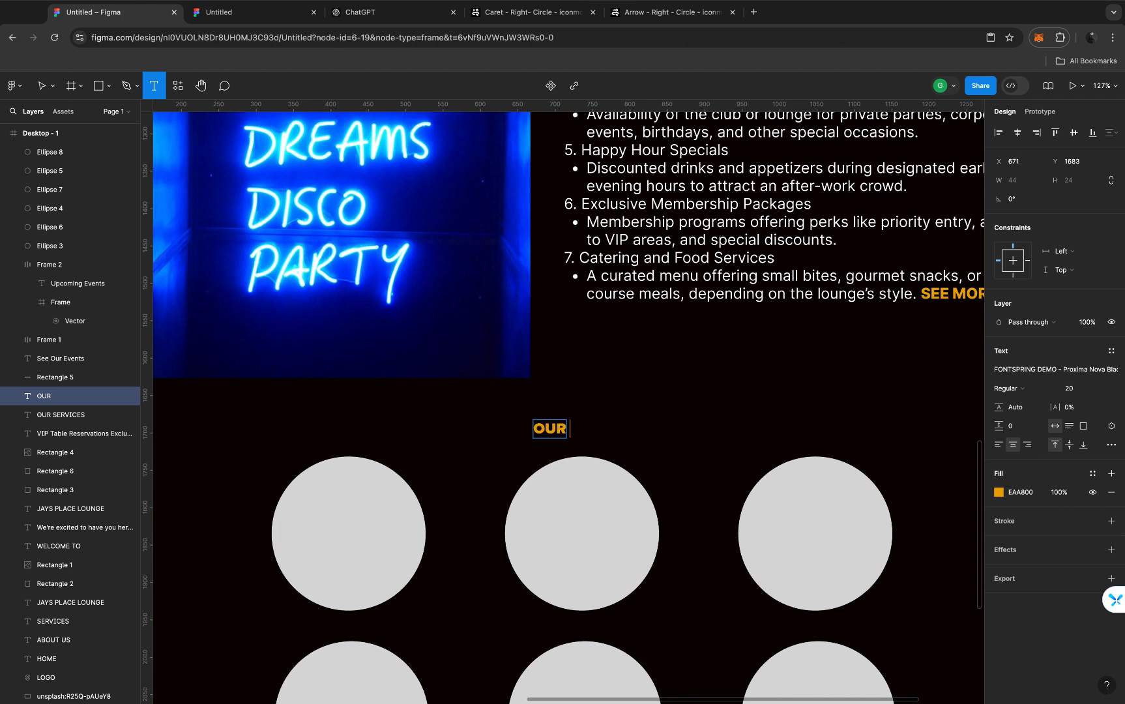
type("TEAM")
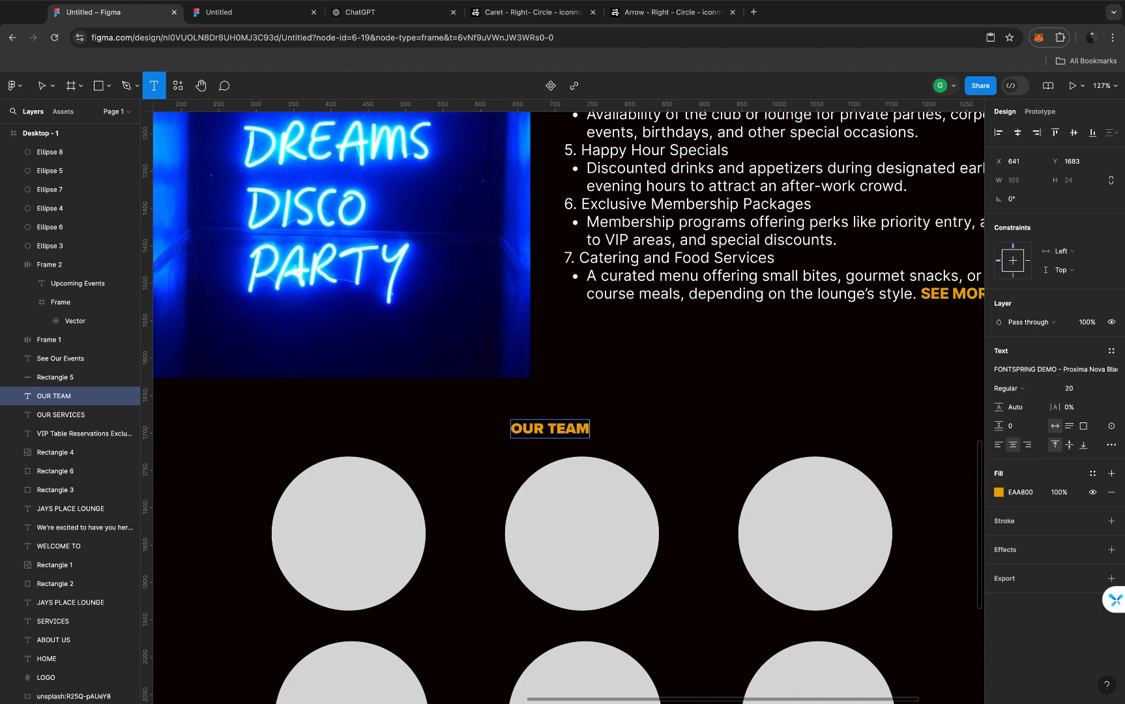
key("Escape")
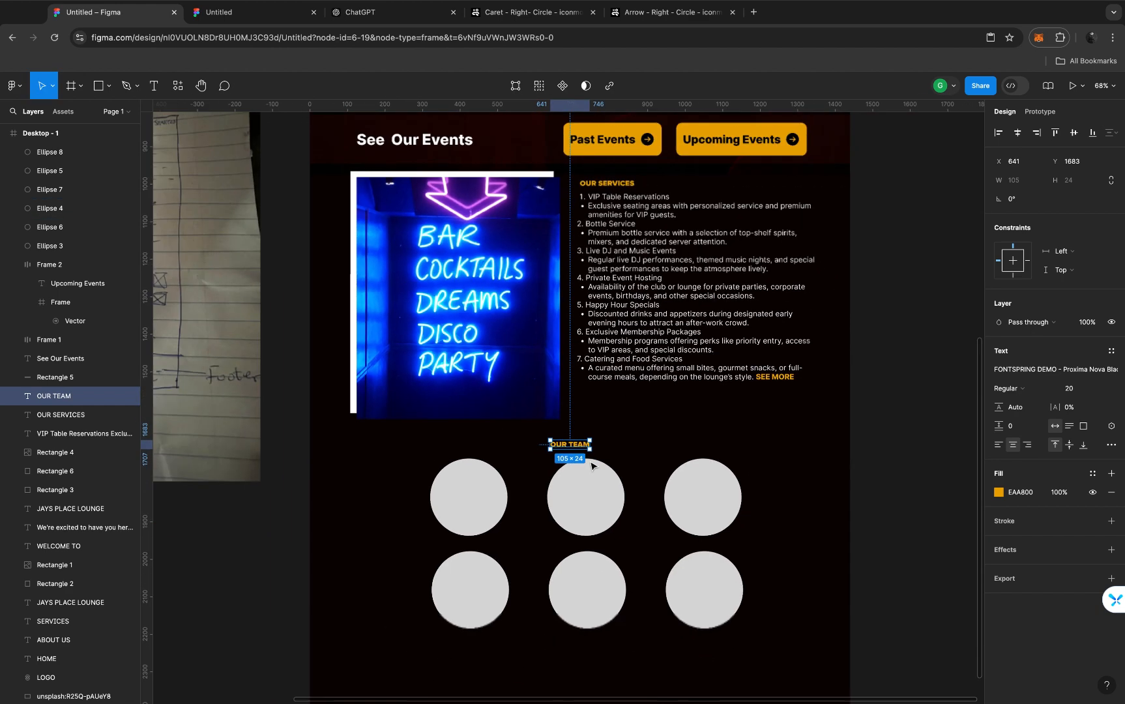
Select the first circle of the upper row, search the plugins for "AVAT" and run the User Profile | Avatar plugin
scroll(591, 463, "down", 5)
scroll(591, 464, "down", 1)
scroll(591, 464, "right", 1)
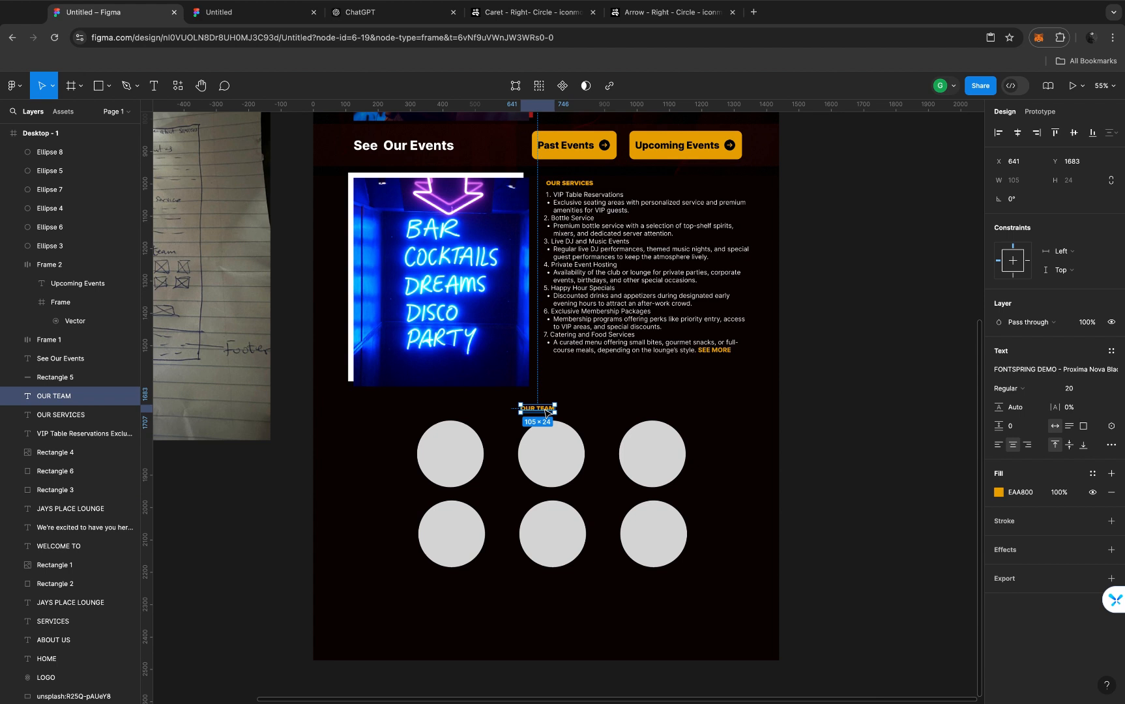
left_click(468, 448)
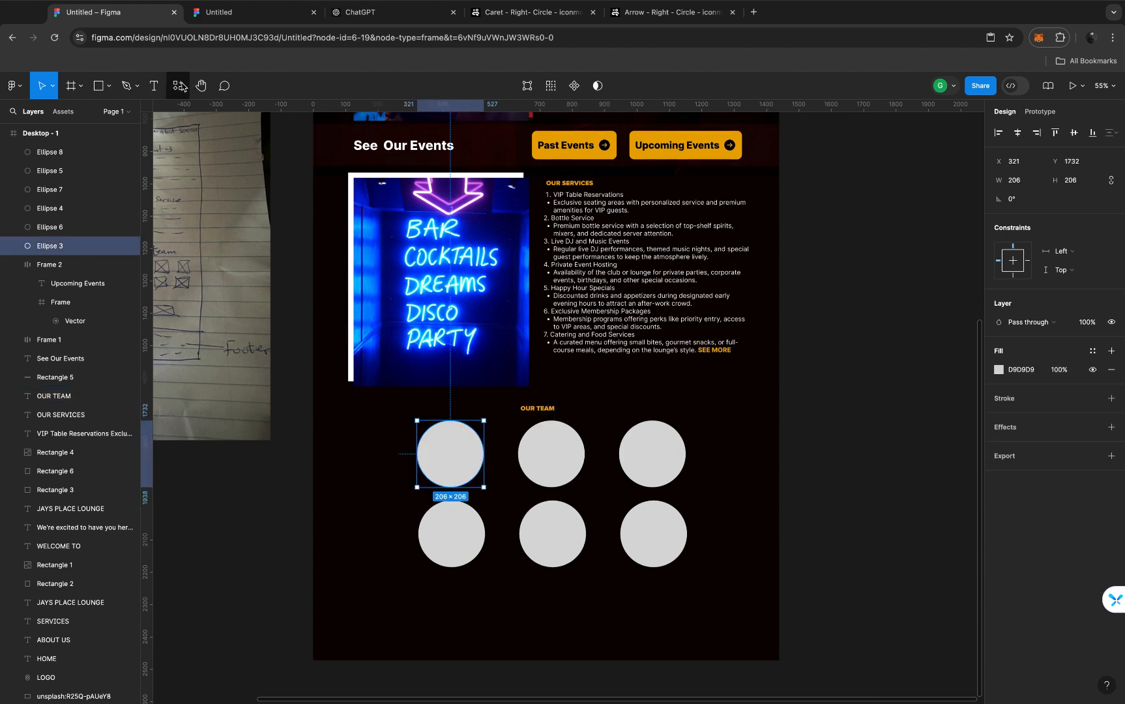
left_click(180, 85)
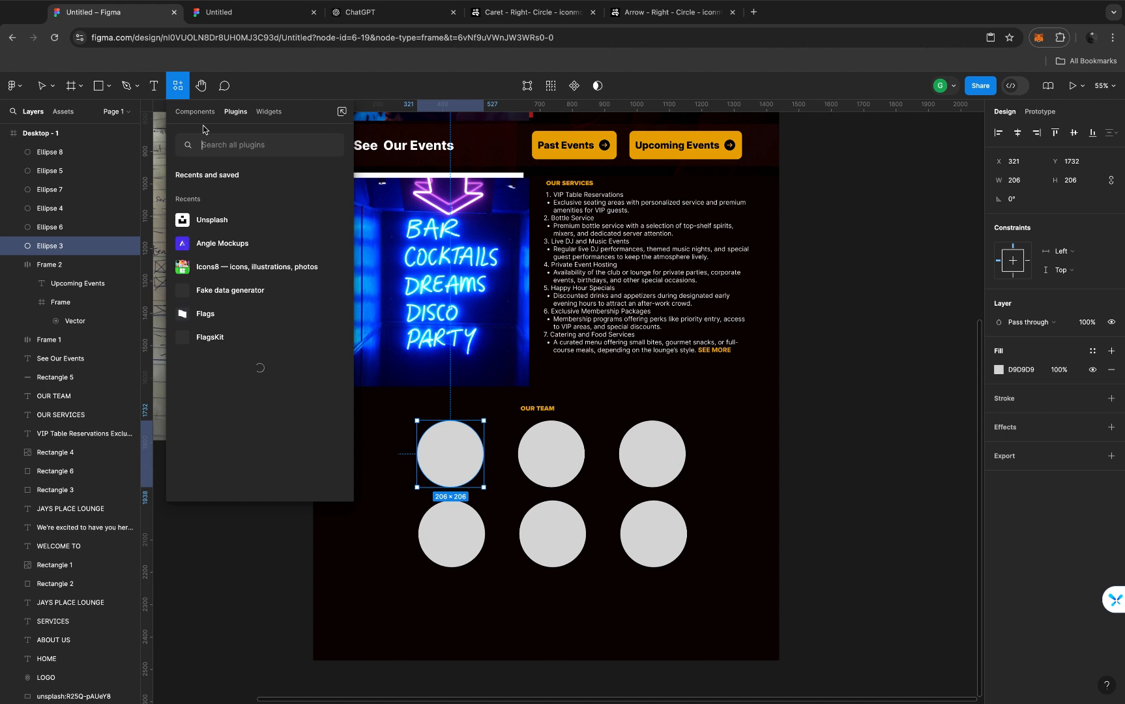
type("AVAT")
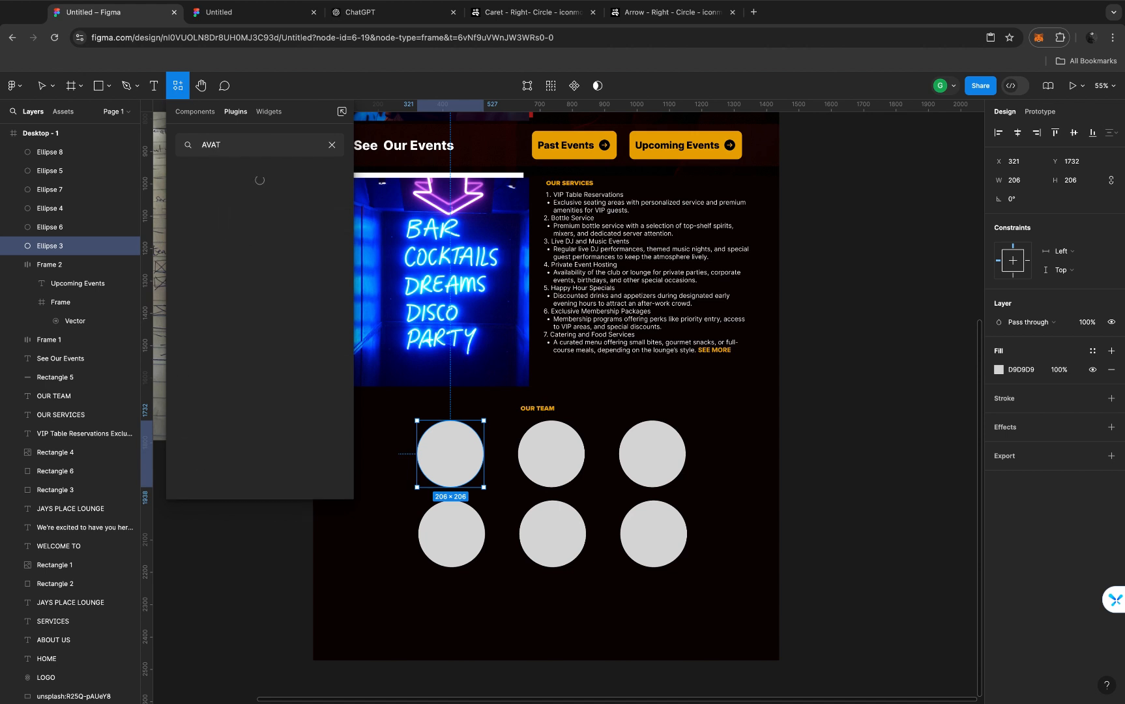
type("R")
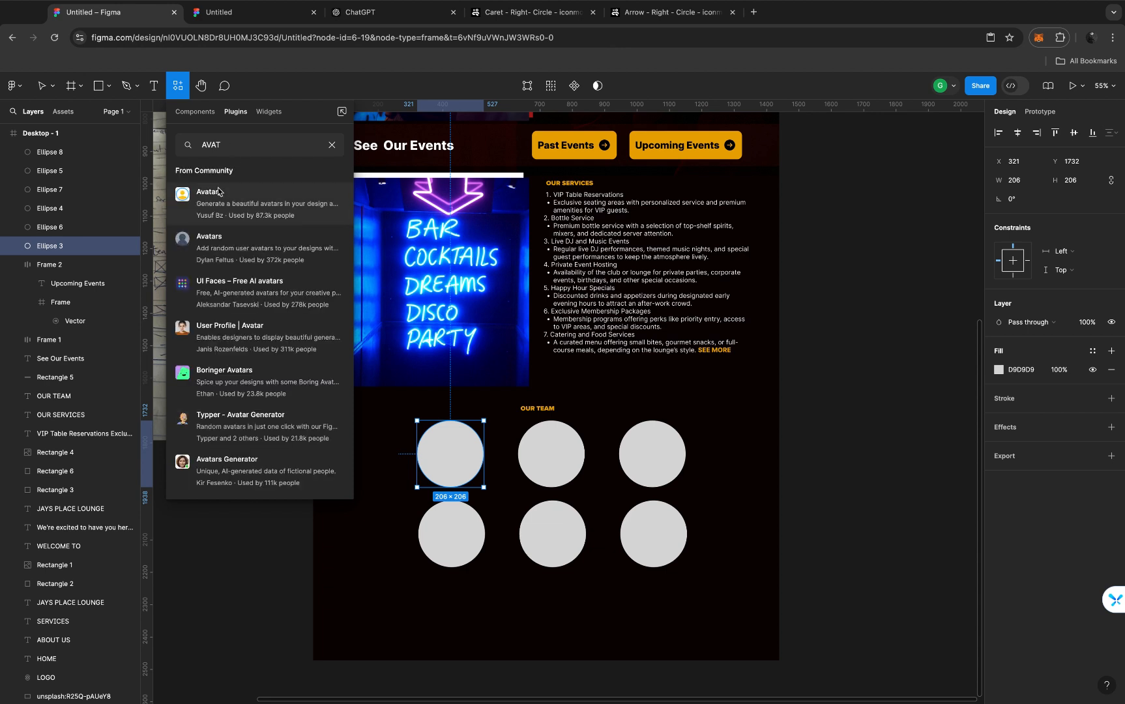
left_click(222, 329)
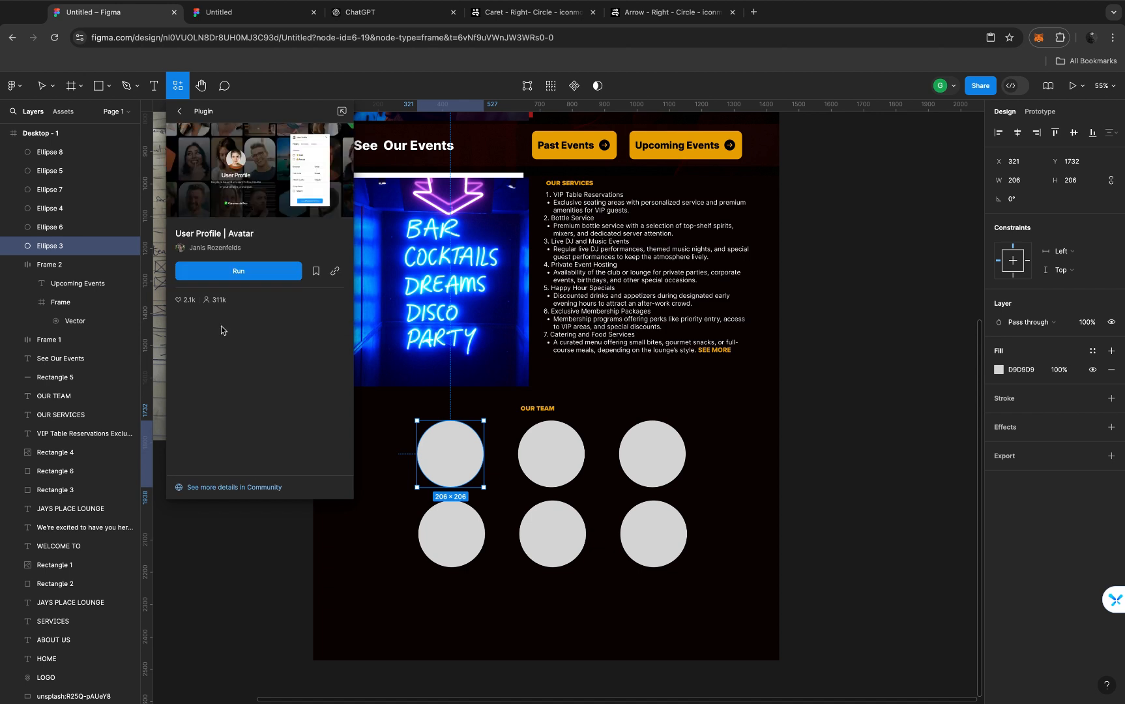
left_click(226, 270)
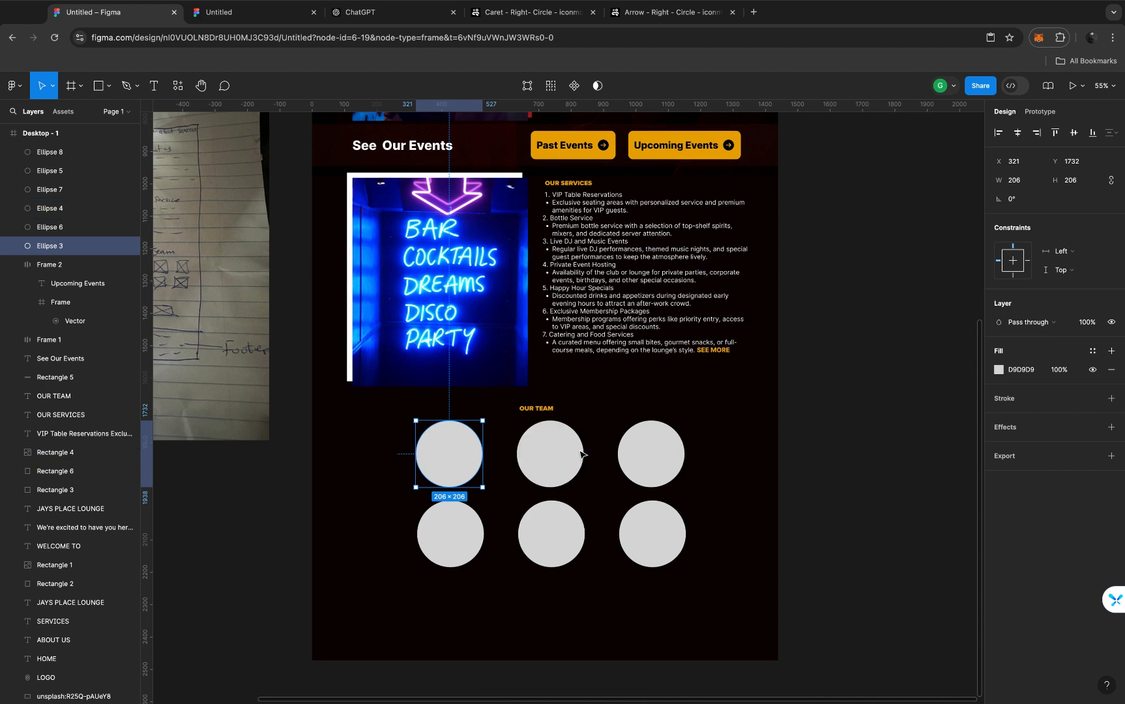
Add the other five circles to the selection so that all six team circles are selected
scroll(581, 454, "down", 2)
scroll(582, 455, "right", 3)
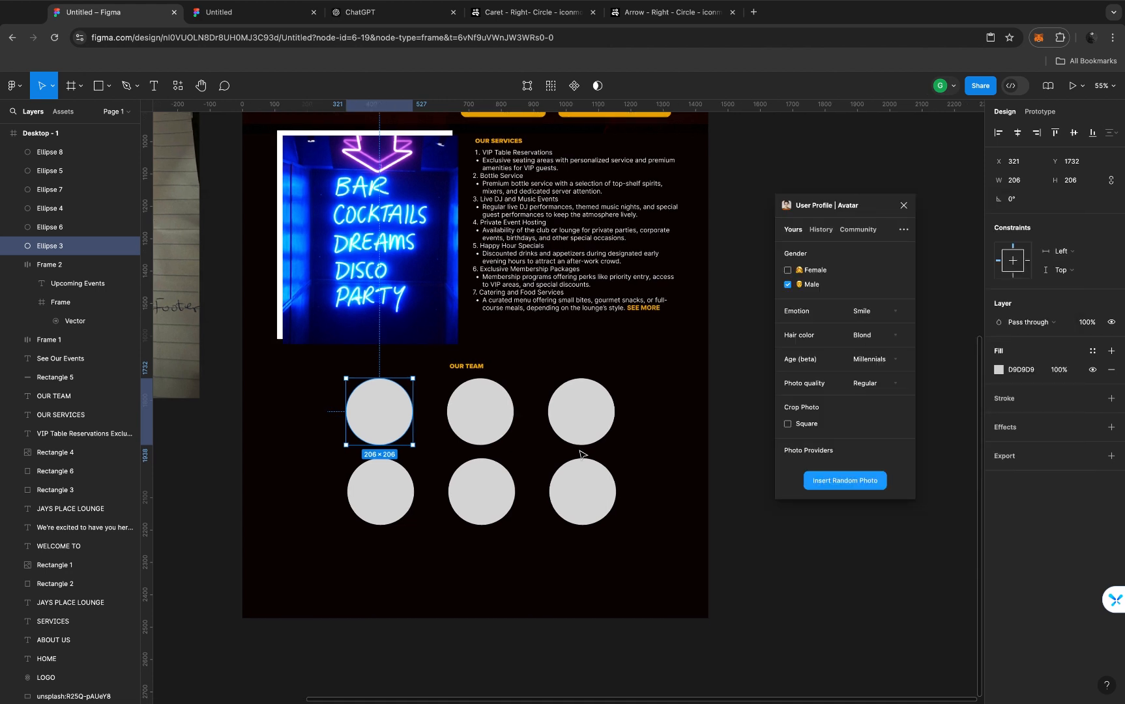
left_click(493, 420, "shift")
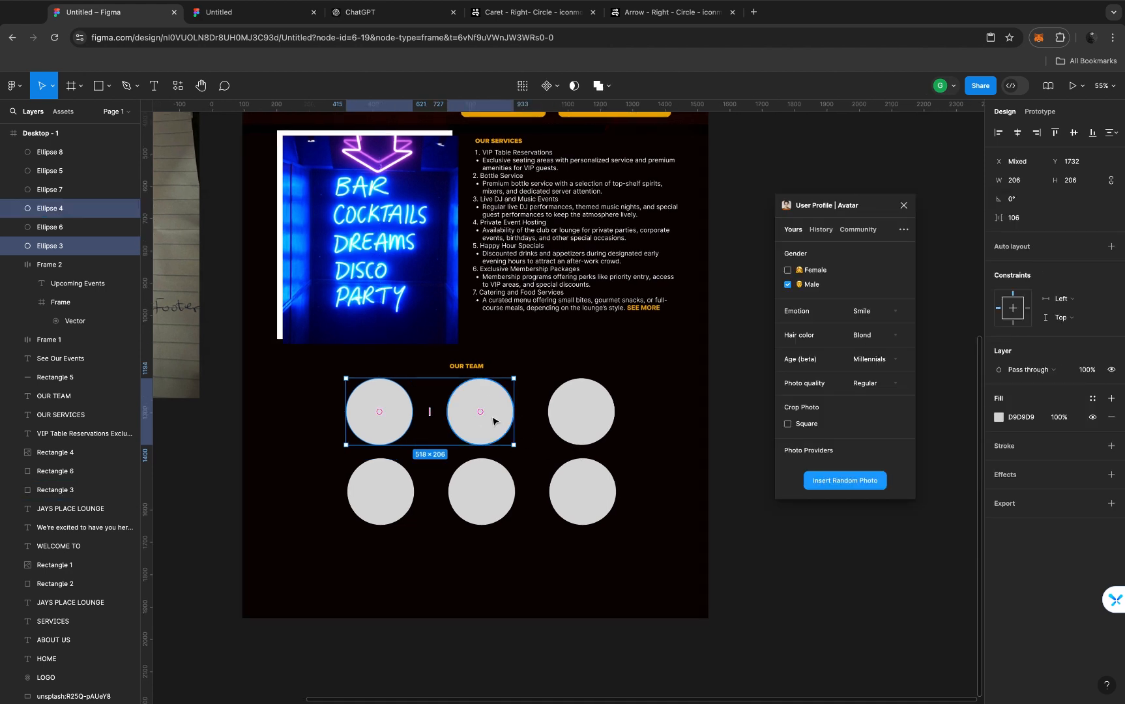
left_click(583, 410, "shift")
left_click(582, 485, "shift")
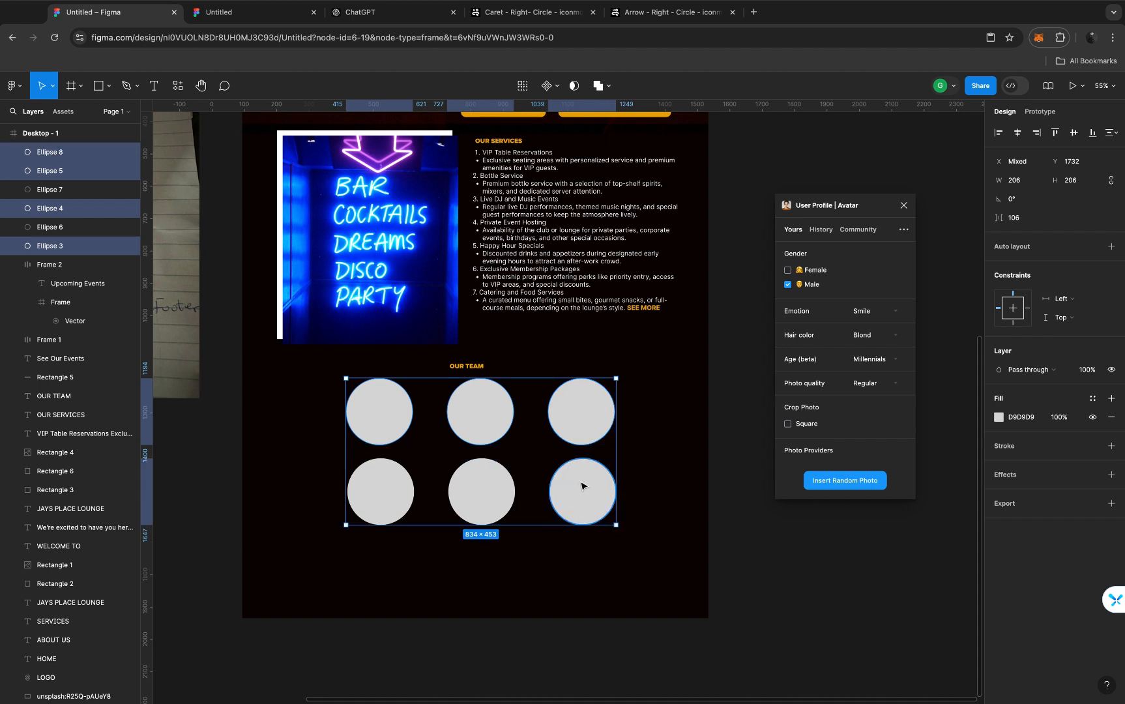
left_click(497, 492, "shift")
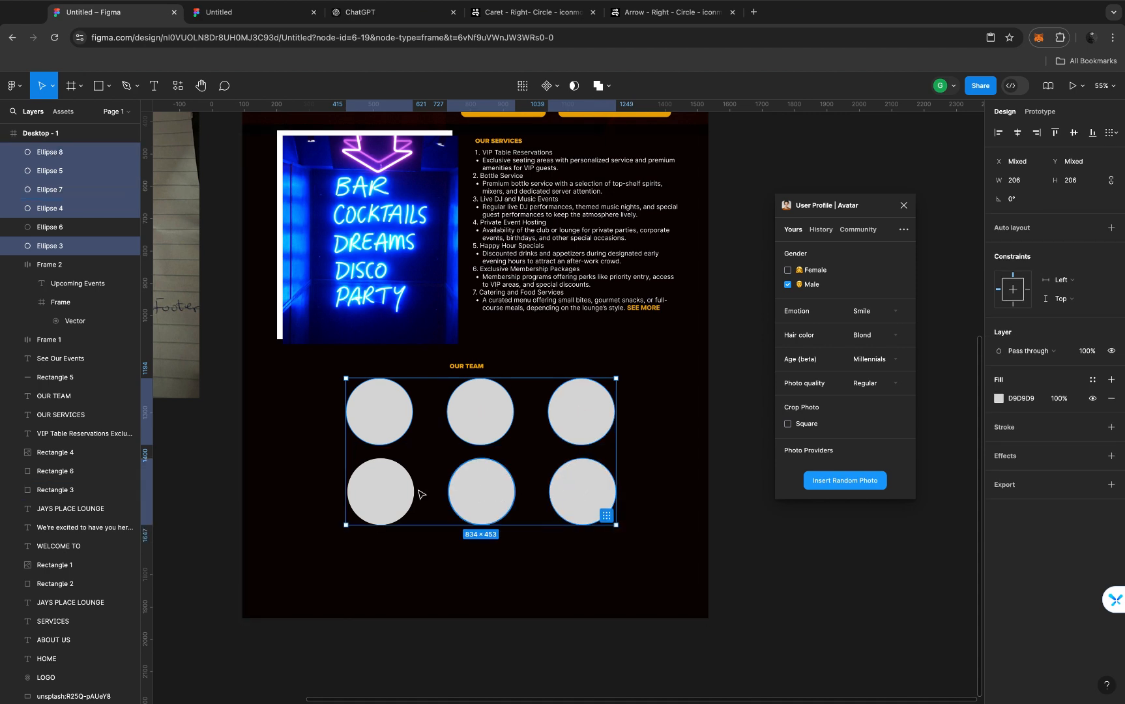
left_click(377, 499, "shift")
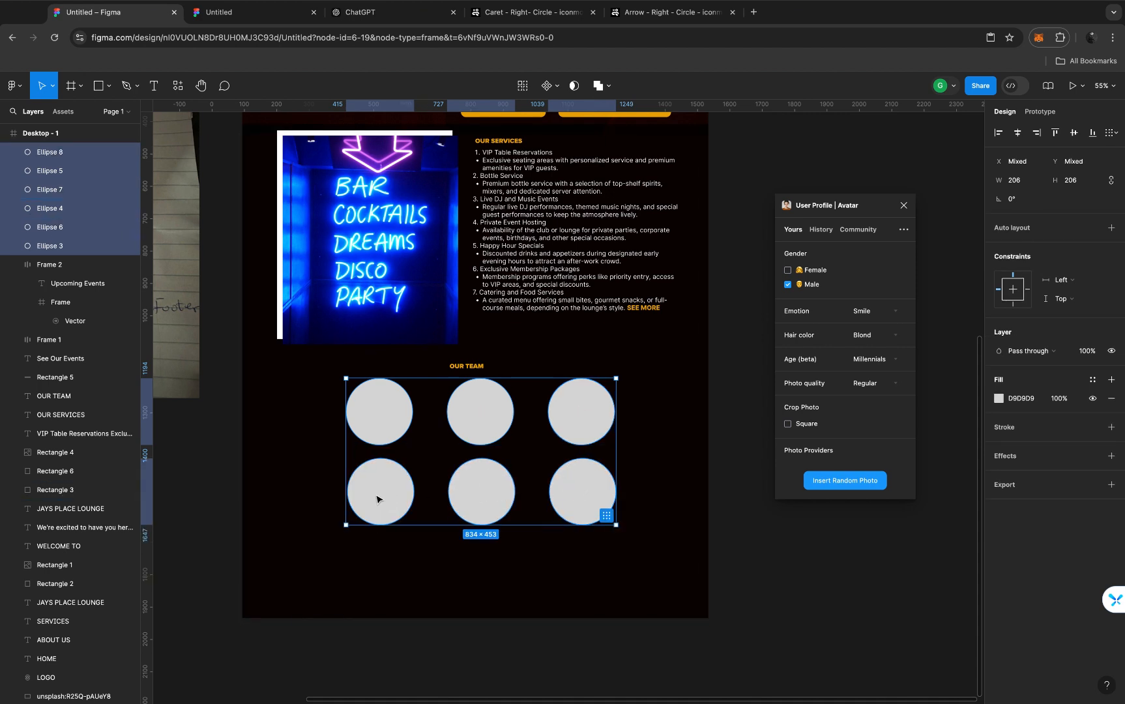
Include Female alongside Male, choose Black hair, Millennials age and Regular photo quality, and insert random photos into the six circles
left_click(789, 271)
left_click(896, 339)
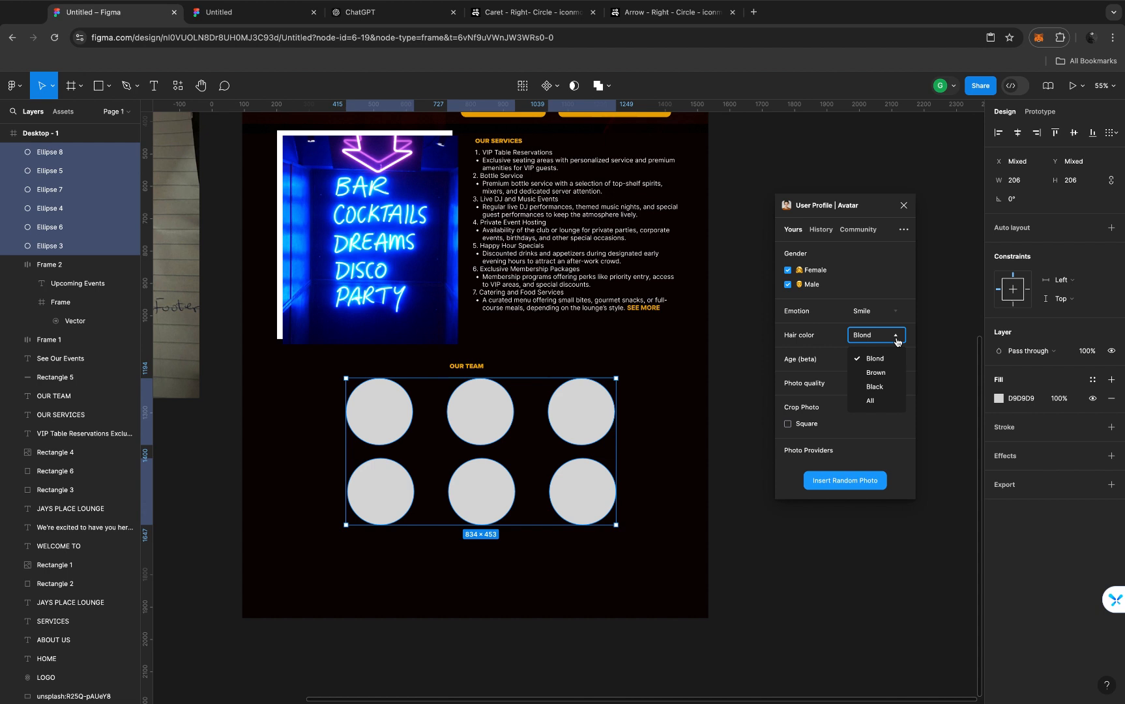
left_click(875, 386)
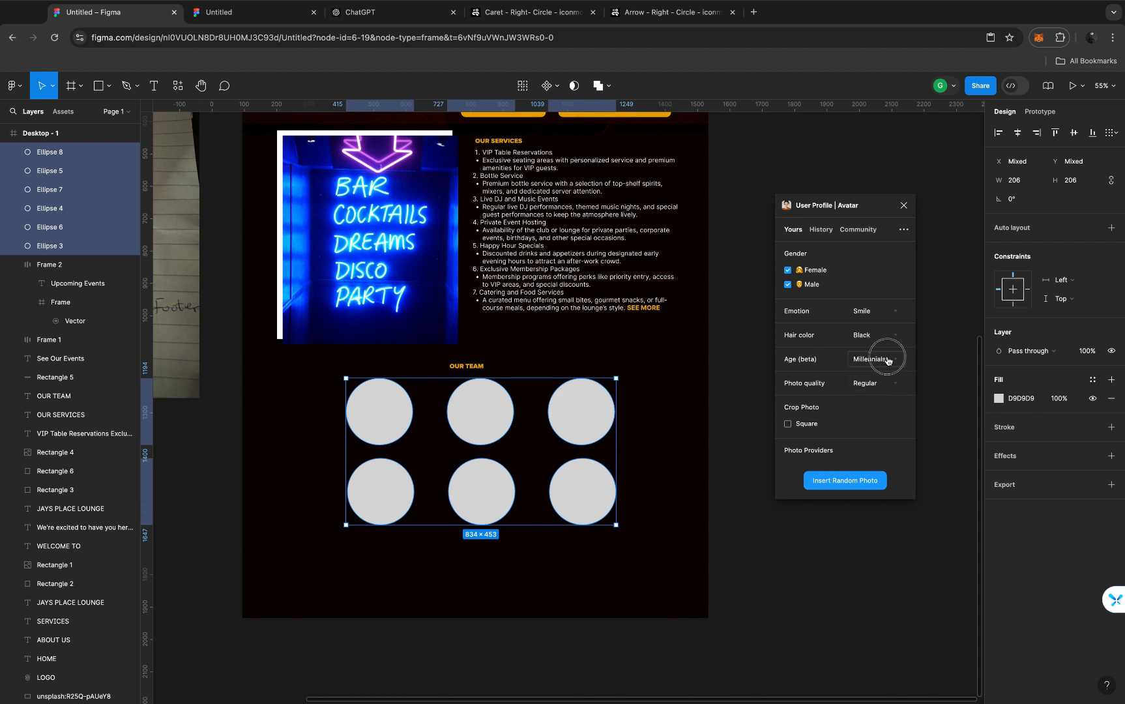
left_click(888, 360)
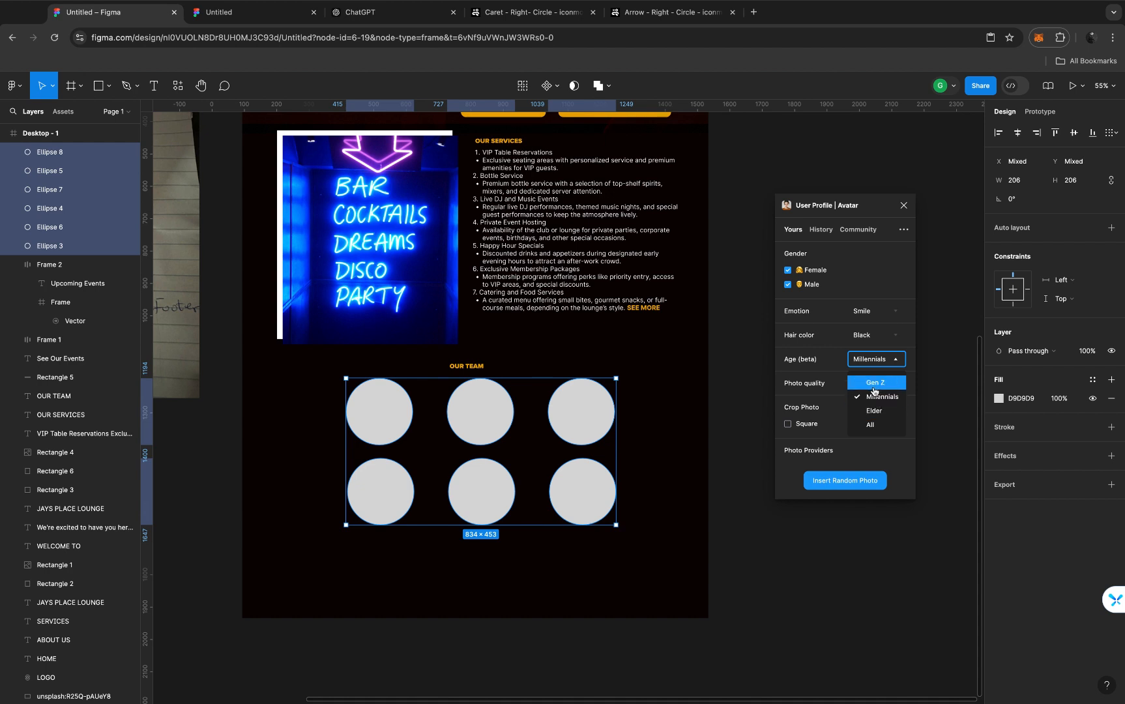
left_click(874, 396)
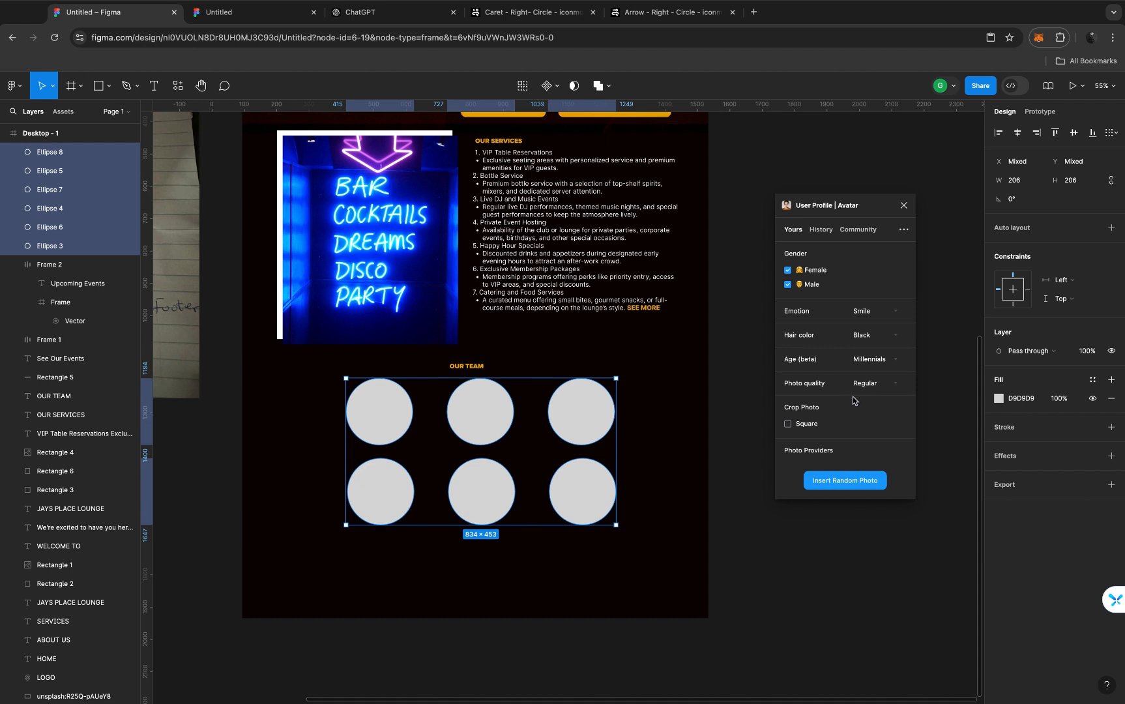
left_click(886, 384)
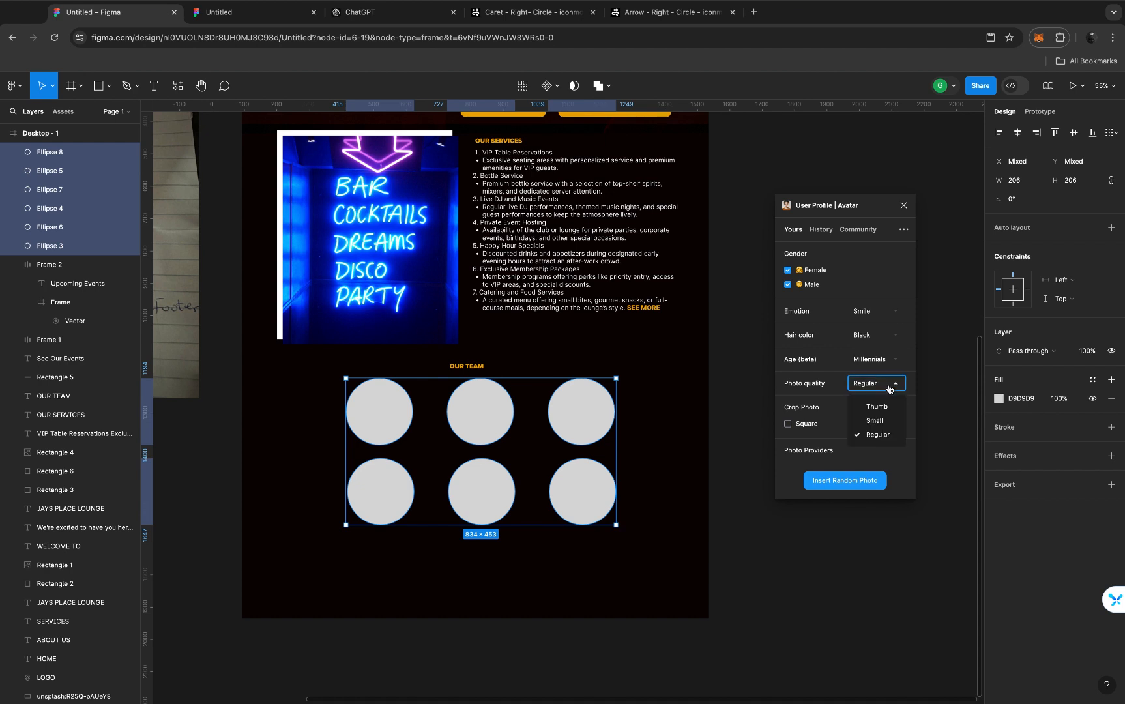
left_click(878, 434)
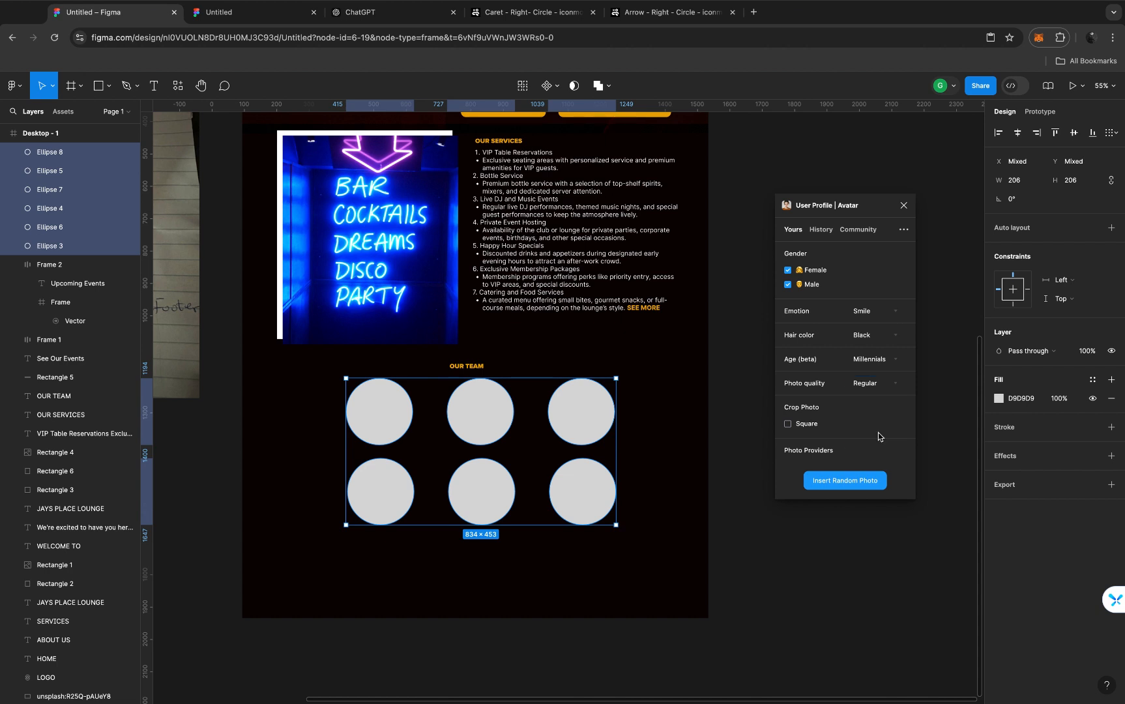
left_click(839, 484)
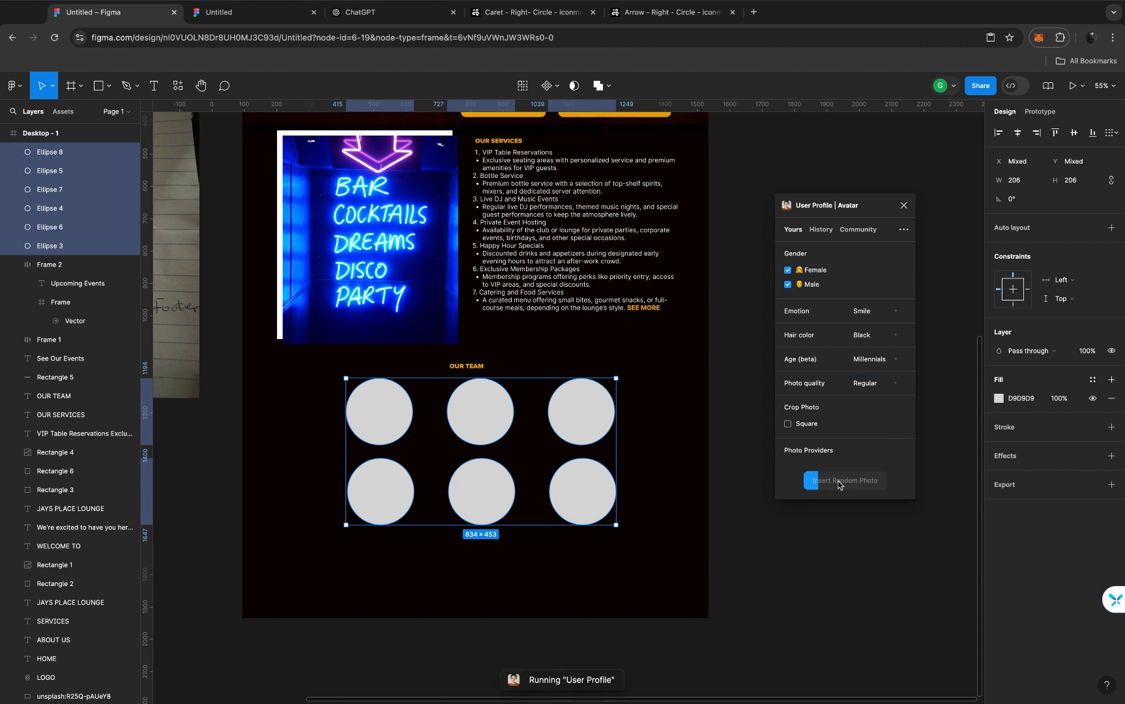
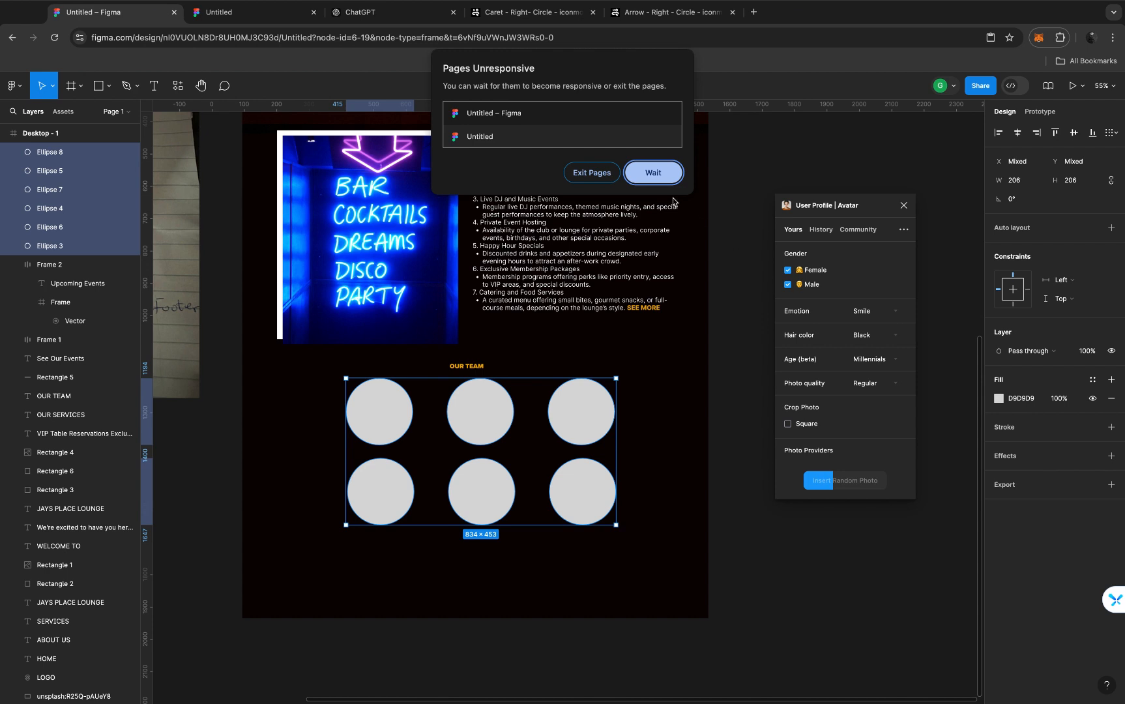
Wait for the unresponsive page to finish inserting the team photos and close the User Profile | Avatar plugin
left_click(654, 176)
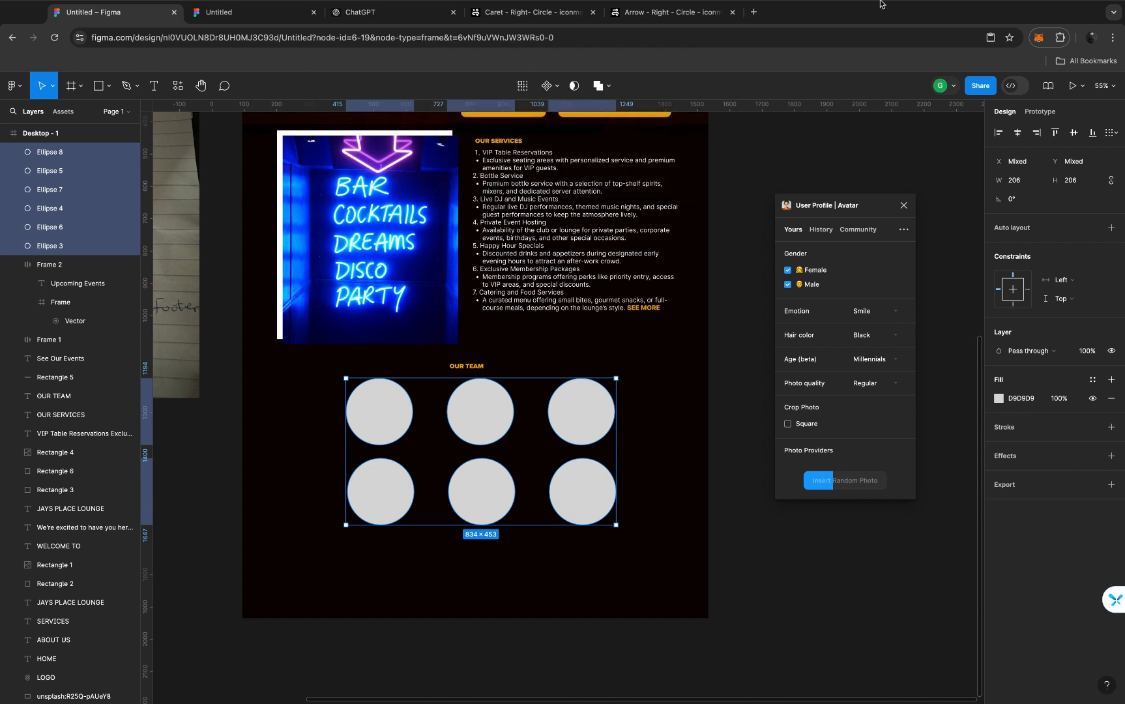
mouse_move(880, 4)
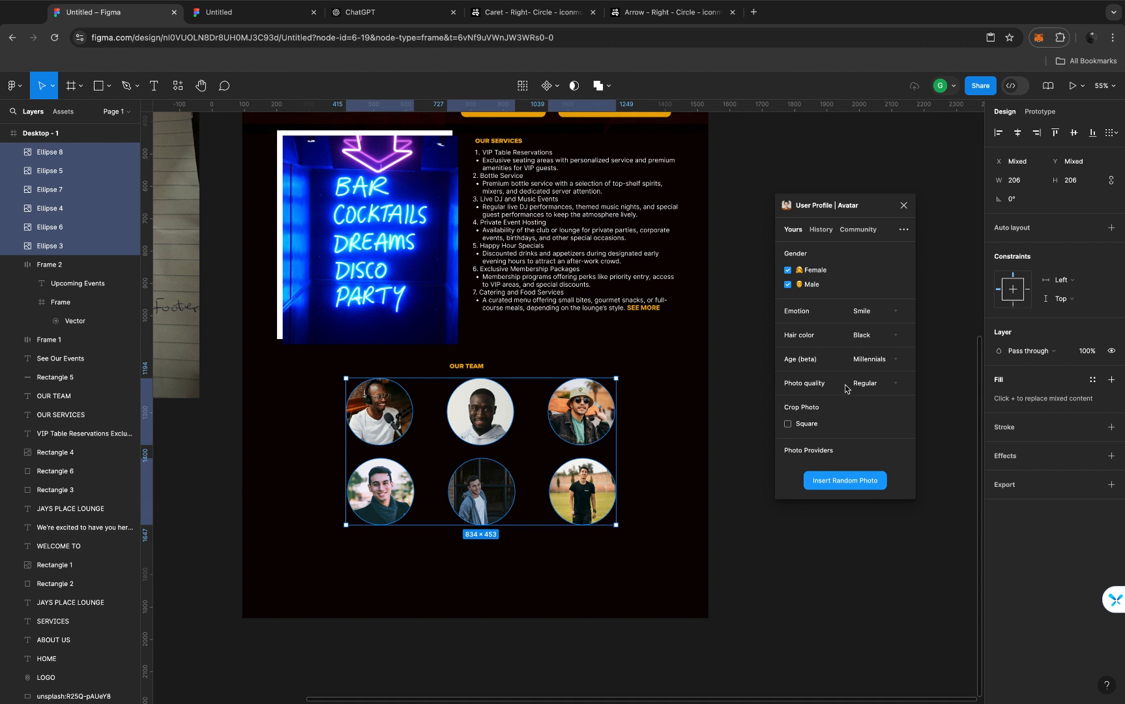
left_click(903, 207)
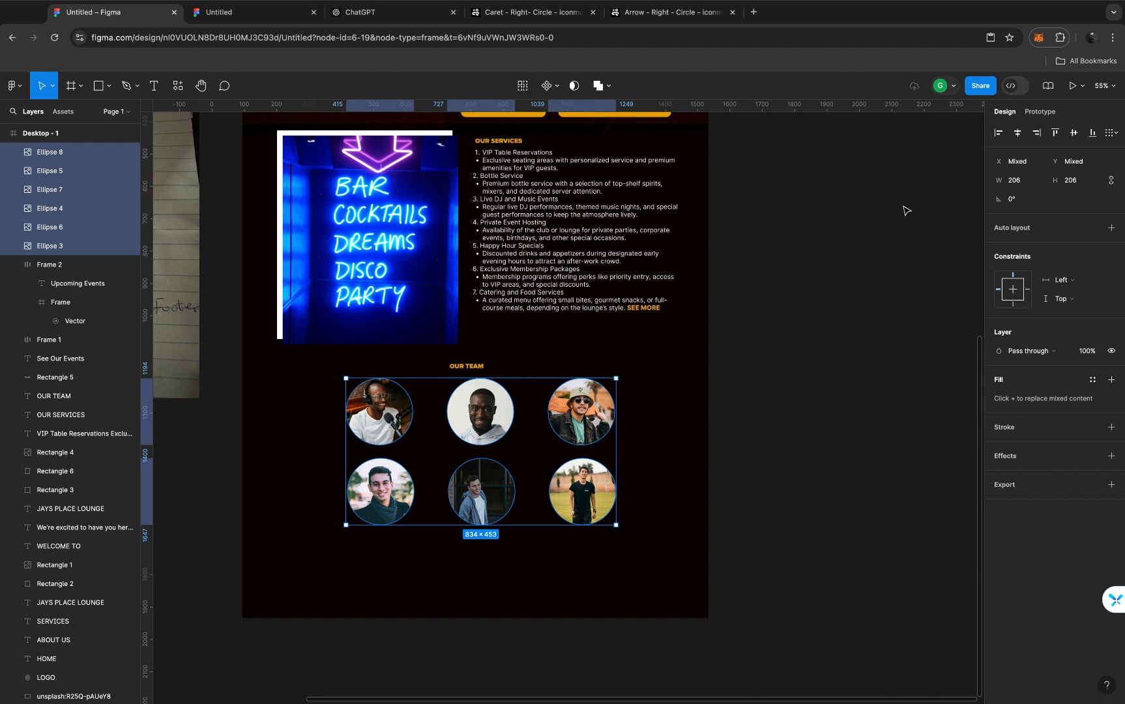
left_click(651, 396)
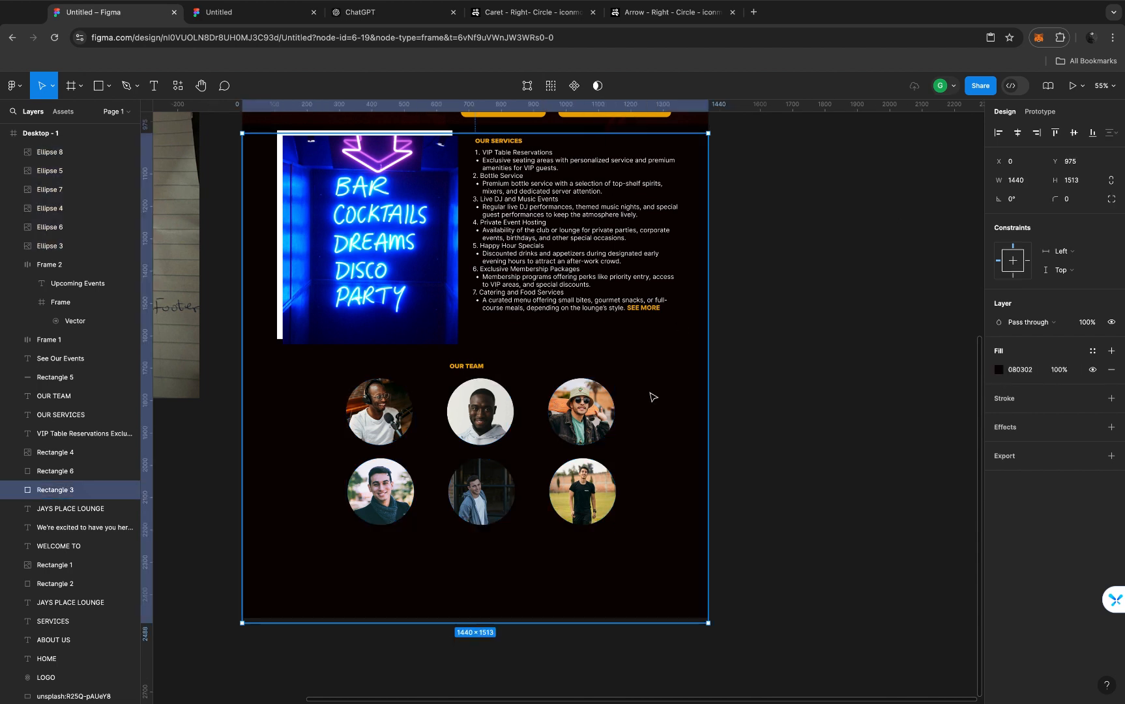
Set the OUR TEAM heading's font size to 30 and center it above the middle column of team photos
left_click(477, 369)
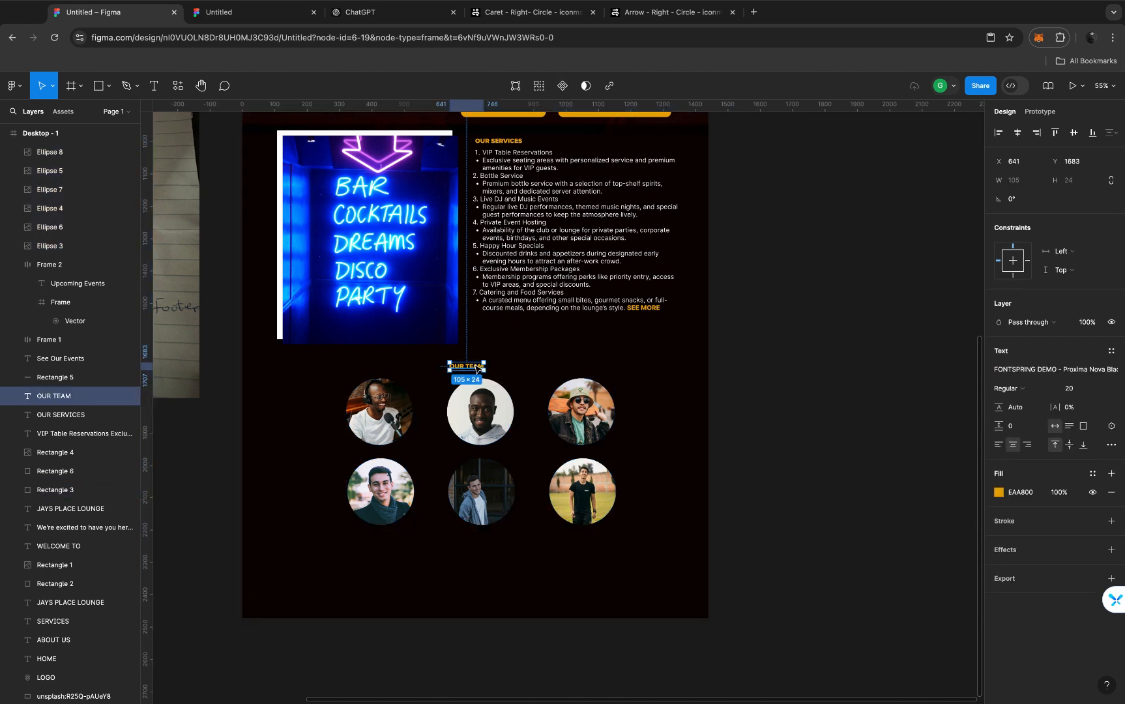
double_click(478, 369)
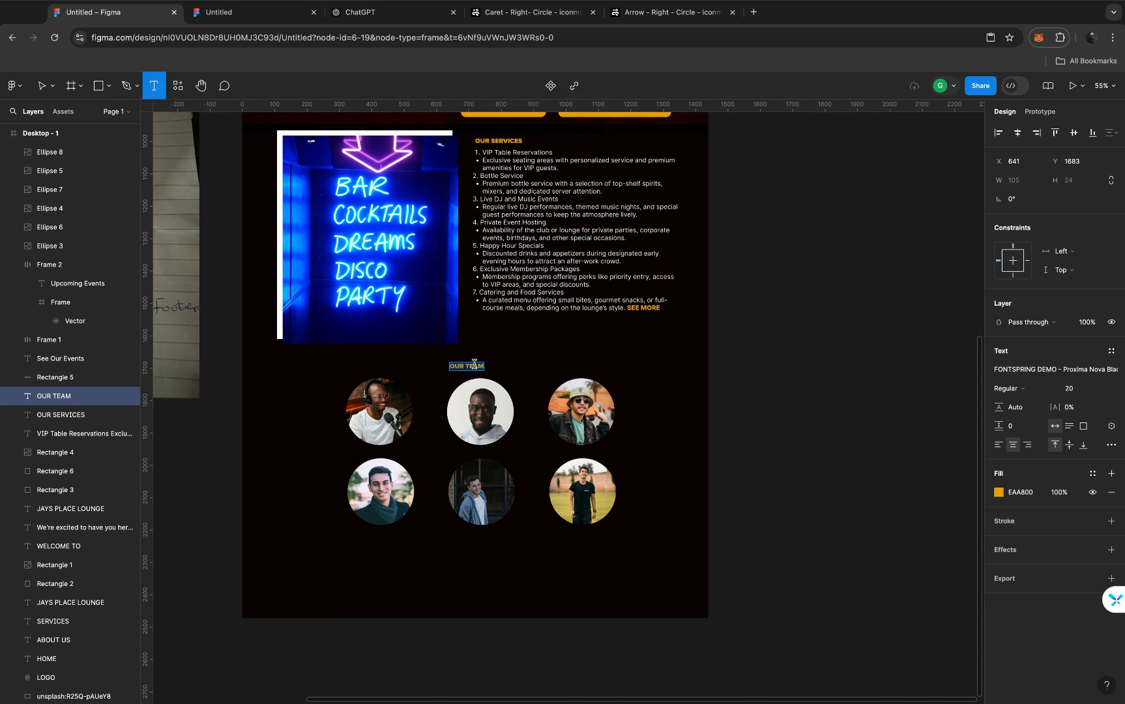
left_click(1079, 390)
type("30")
key("Return")
key("Escape")
left_click_drag(468, 366, 486, 365)
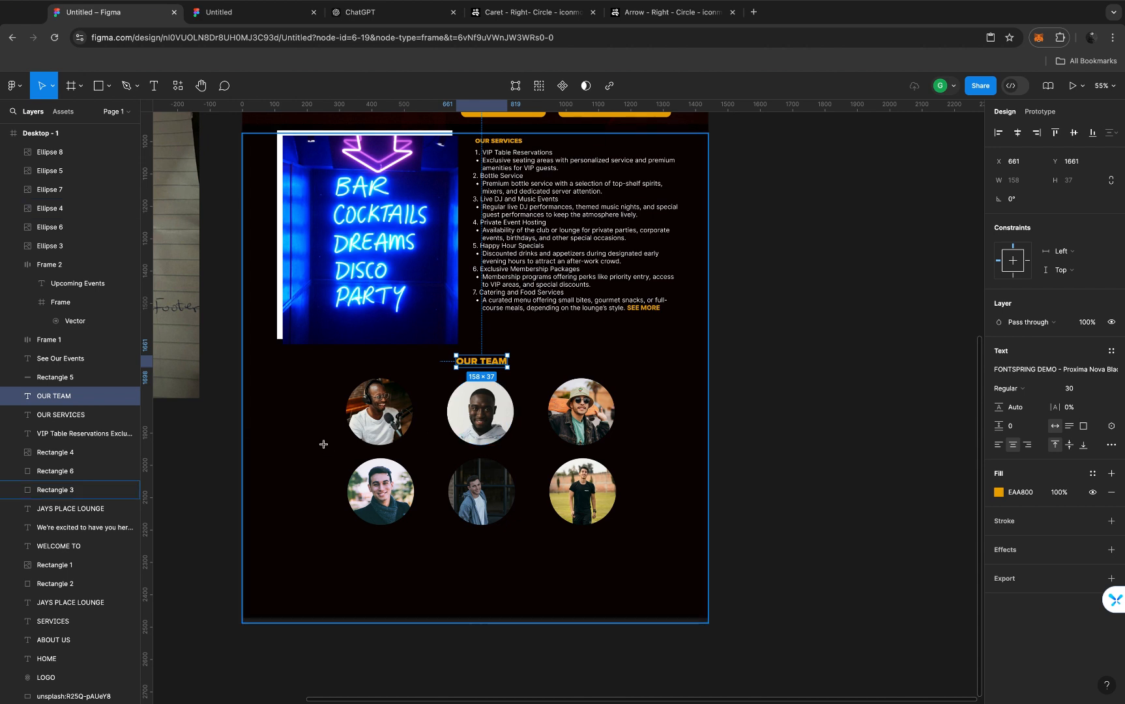
Draw a circle about 413 px wide, move it partly off the page's left edge, and place a copy over the right edge
key("o")
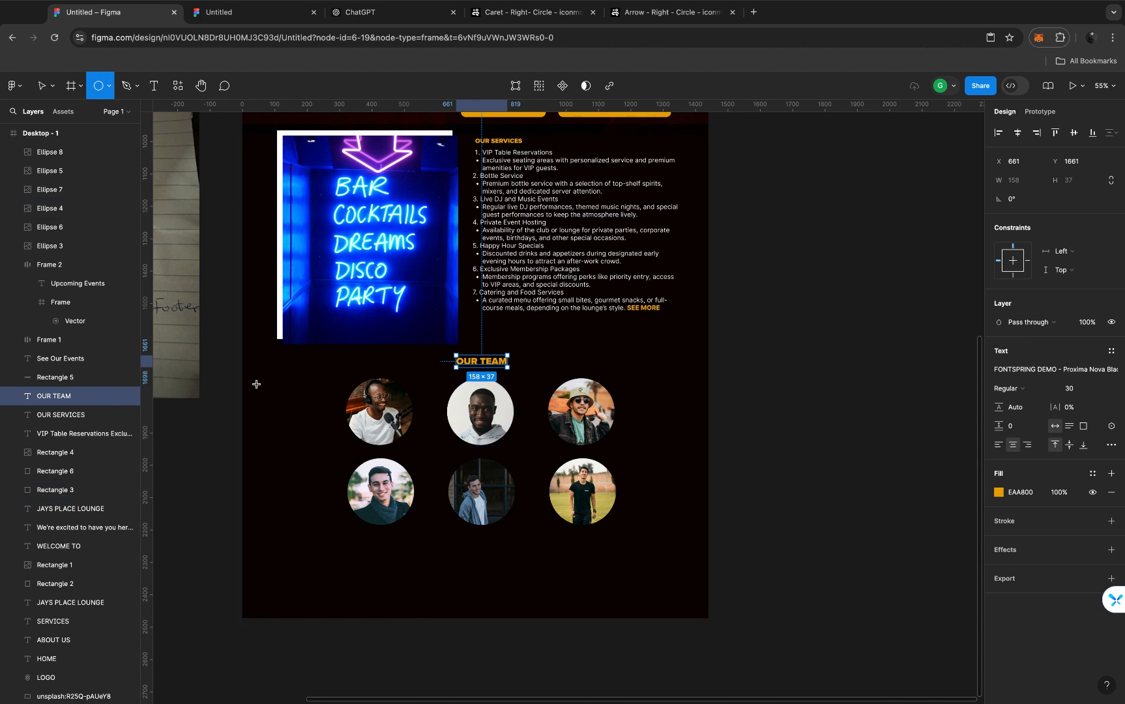
left_click_drag(258, 386, 367, 518)
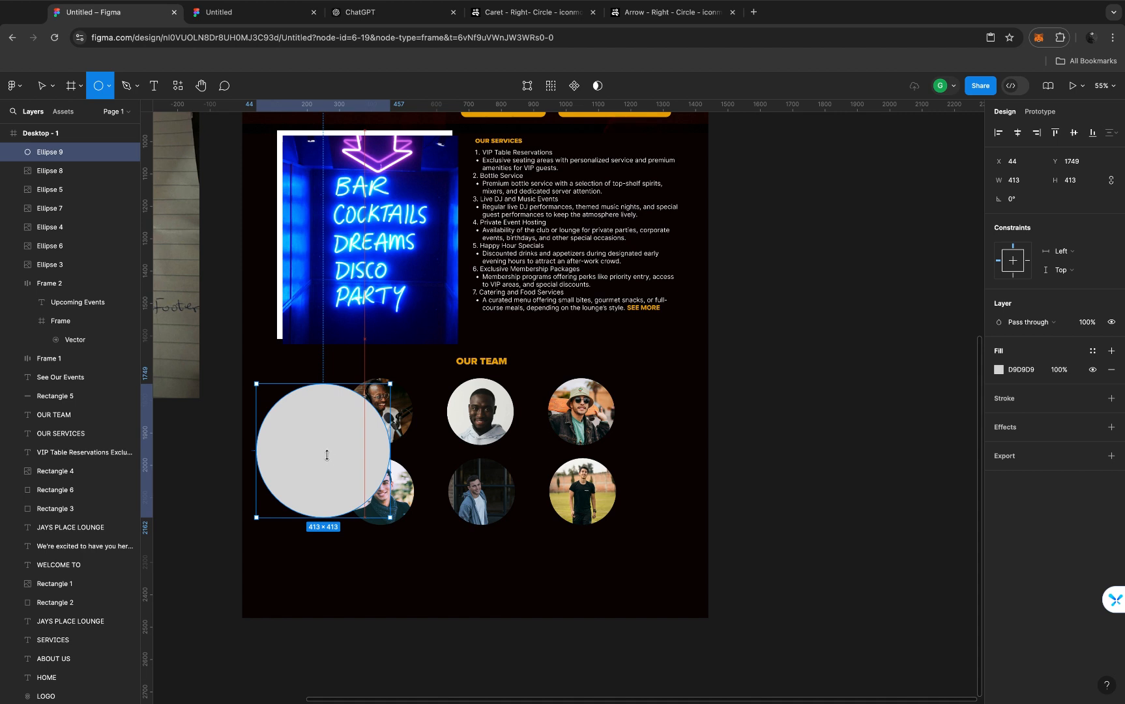
key("v")
left_click_drag(303, 455, 270, 456)
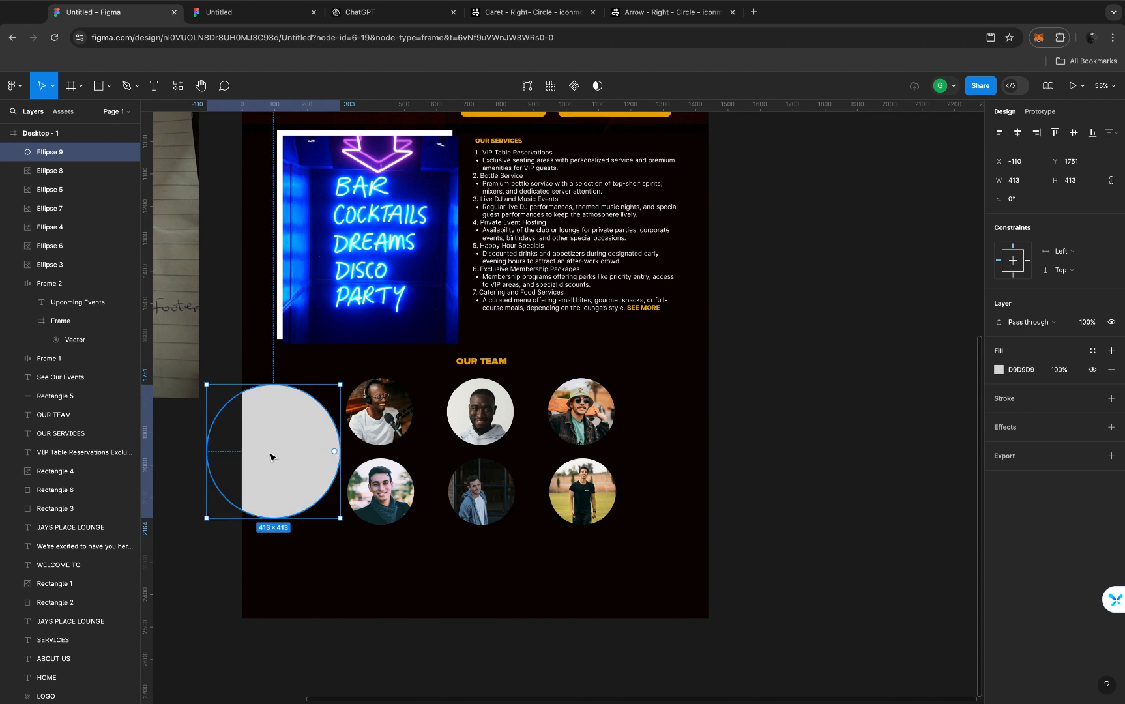
left_click_drag(576, 448, 691, 443)
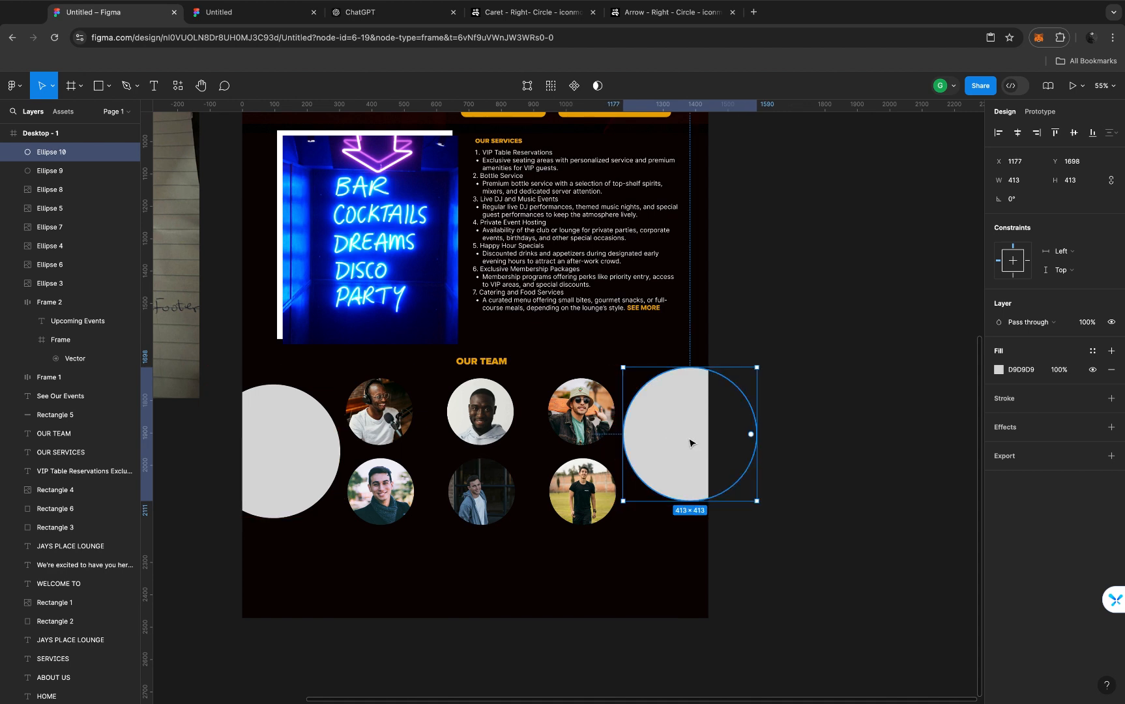
left_click(998, 369)
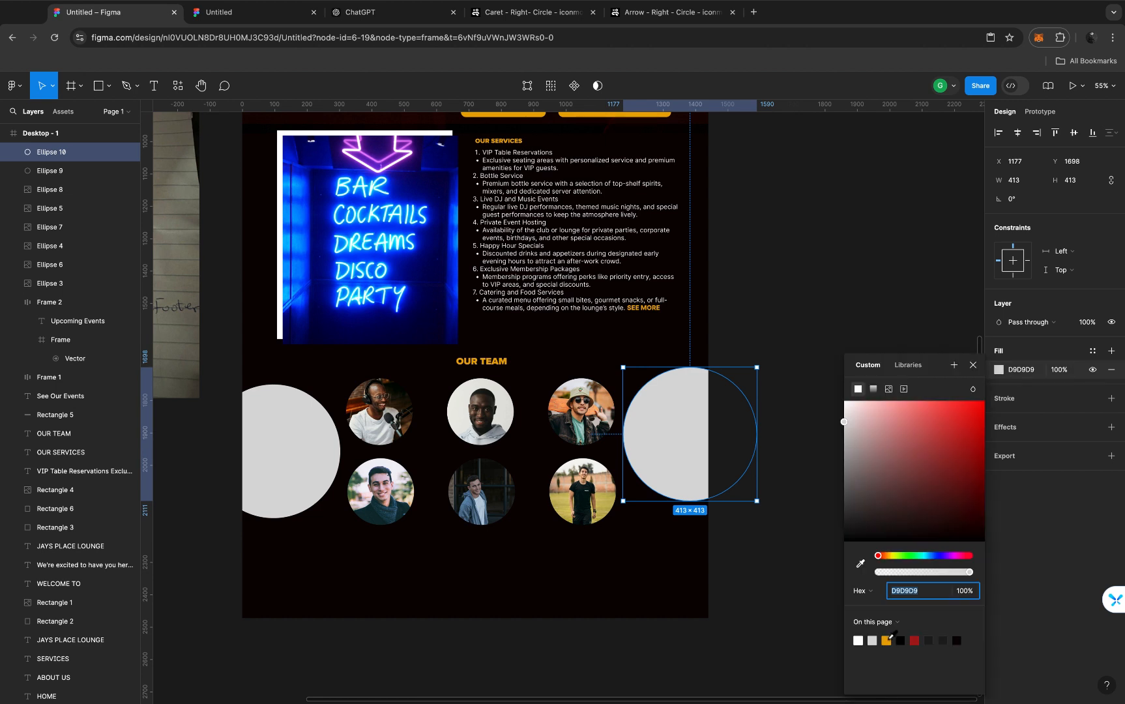
left_click(873, 390)
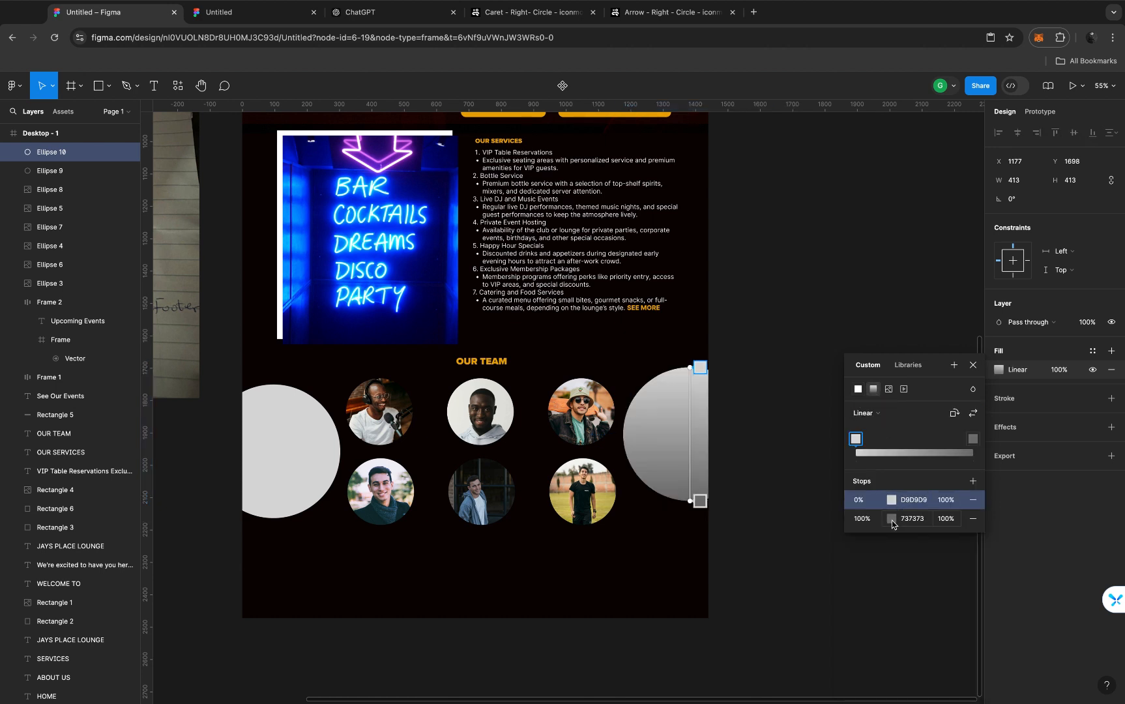
left_click(968, 369)
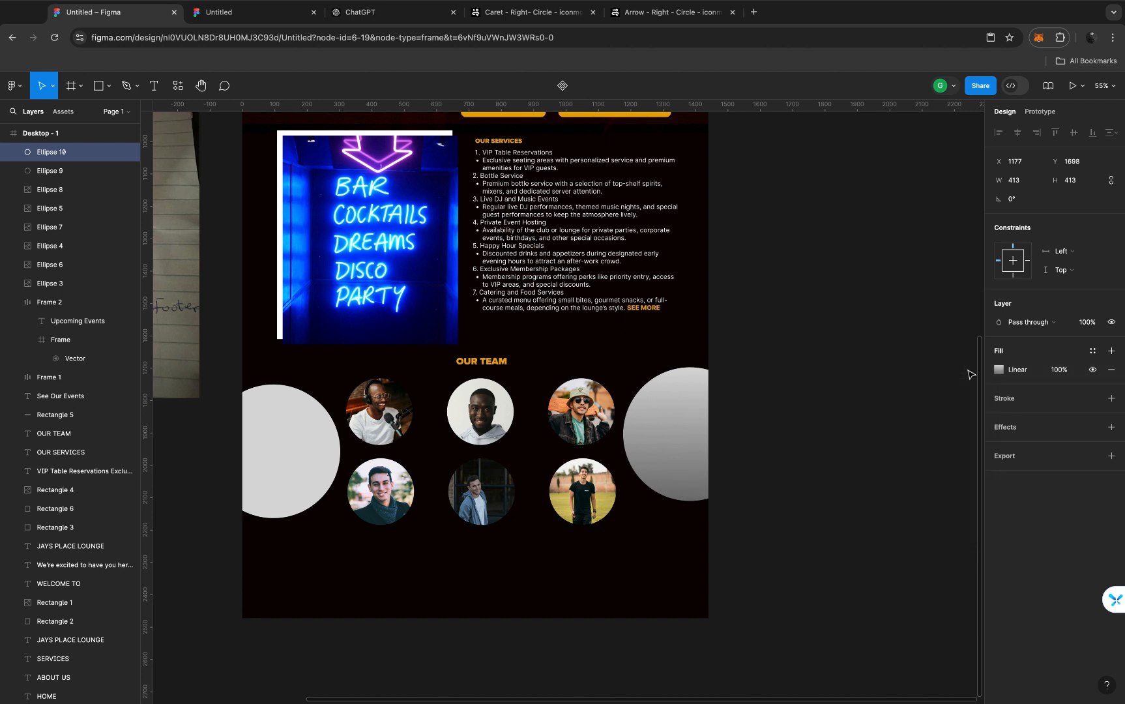
left_click(308, 482)
key("ctrl+z")
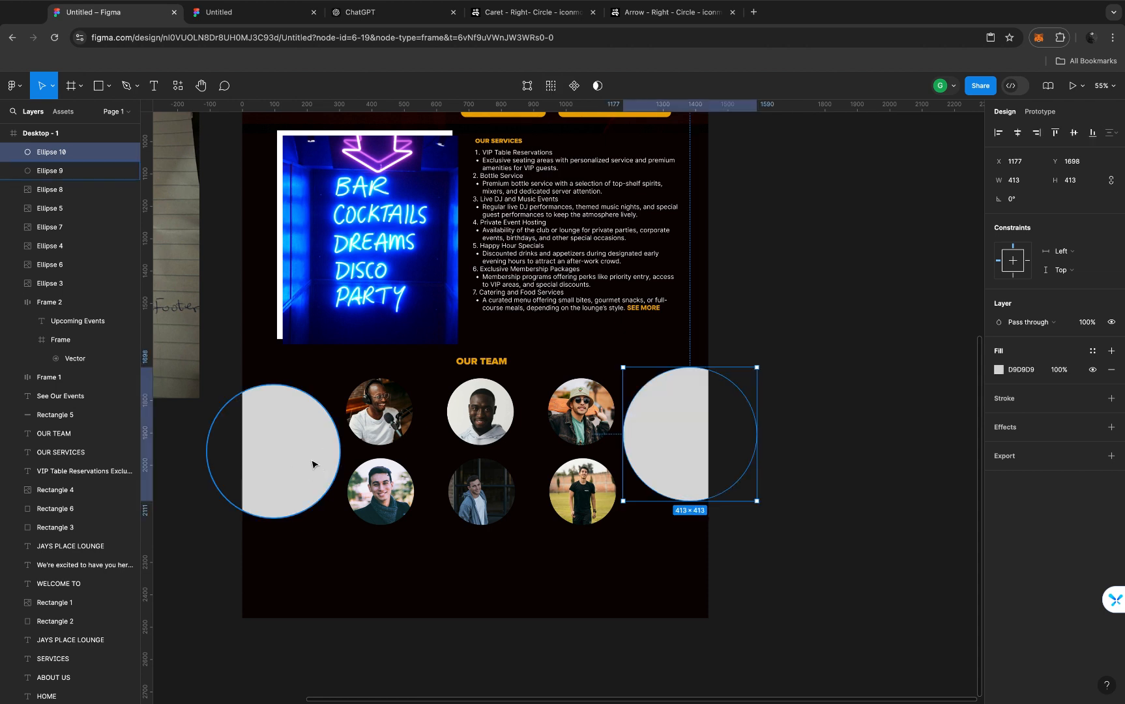
Select both large edge circles and give them a linear gradient fill with the 100% stop set to EAA800
left_click(312, 464, "shift")
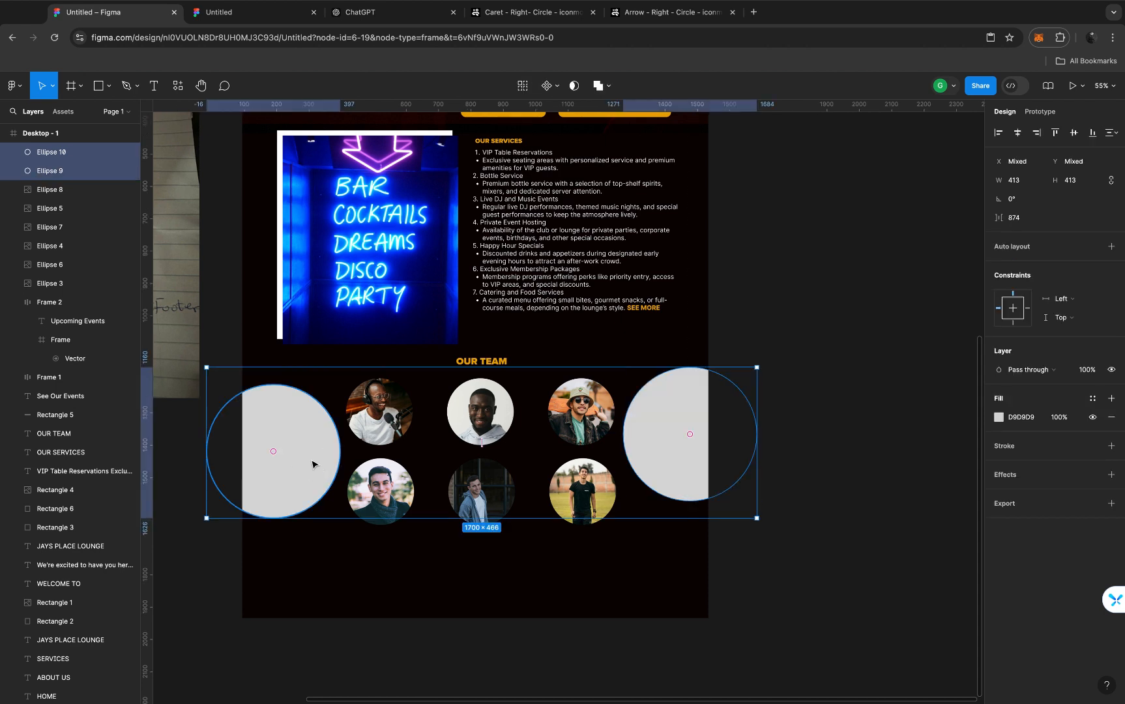
left_click(998, 418)
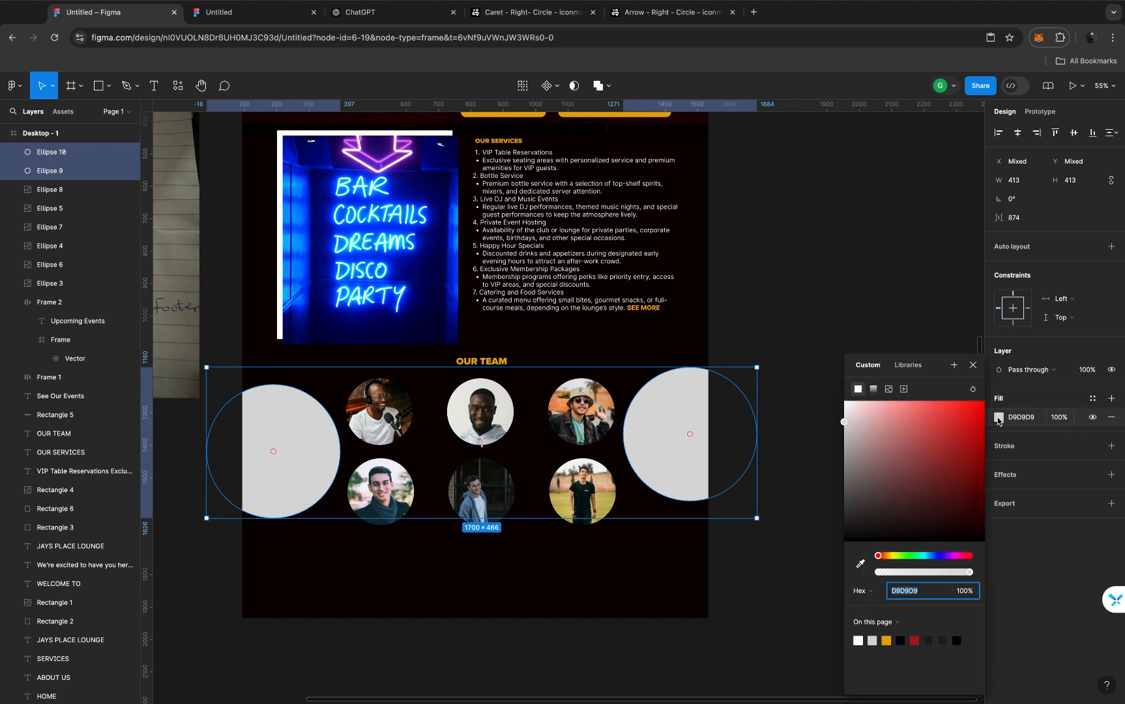
left_click(872, 389)
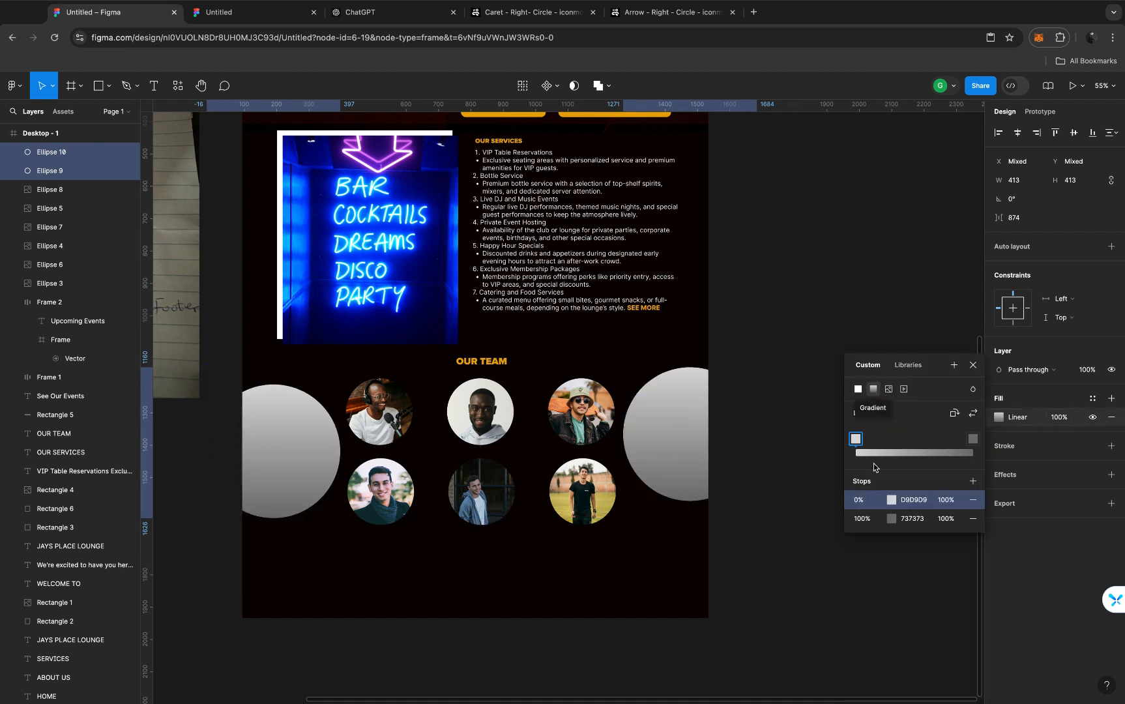
left_click(892, 518)
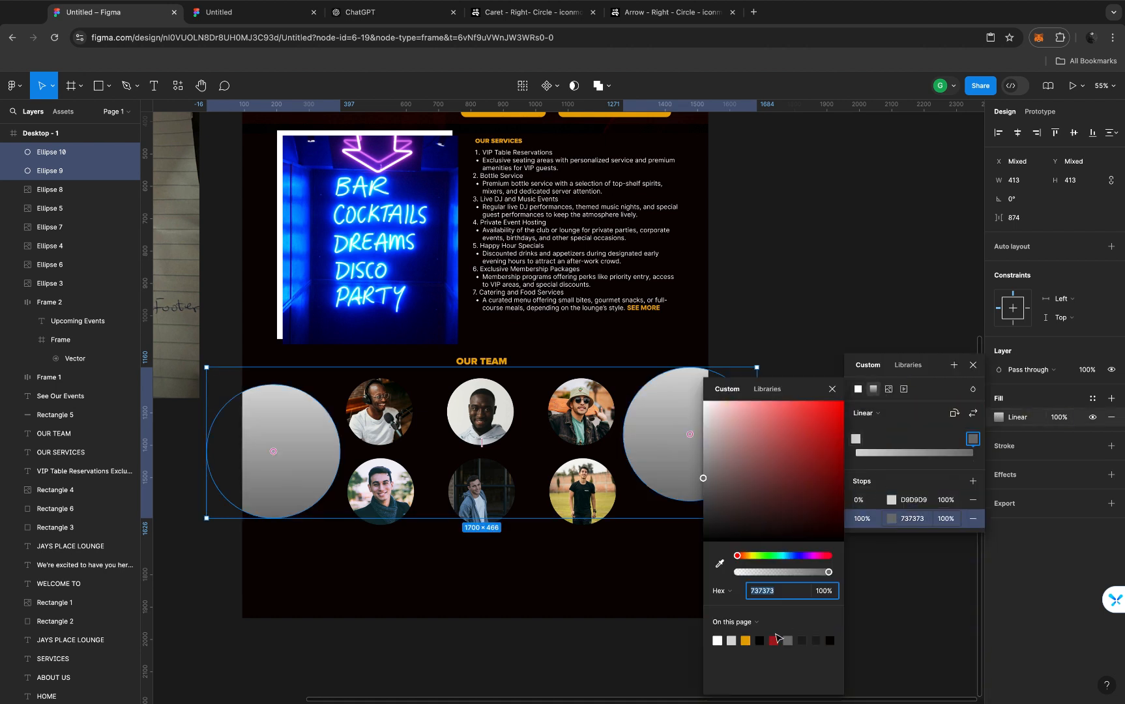
left_click(746, 639)
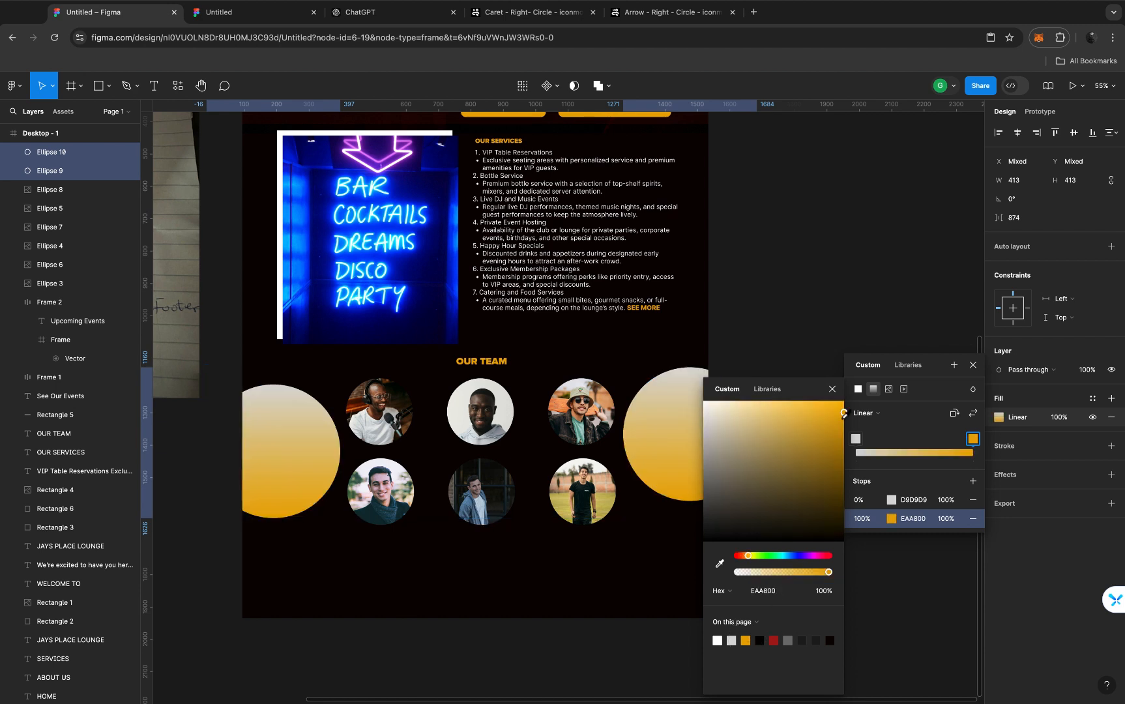
left_click(833, 389)
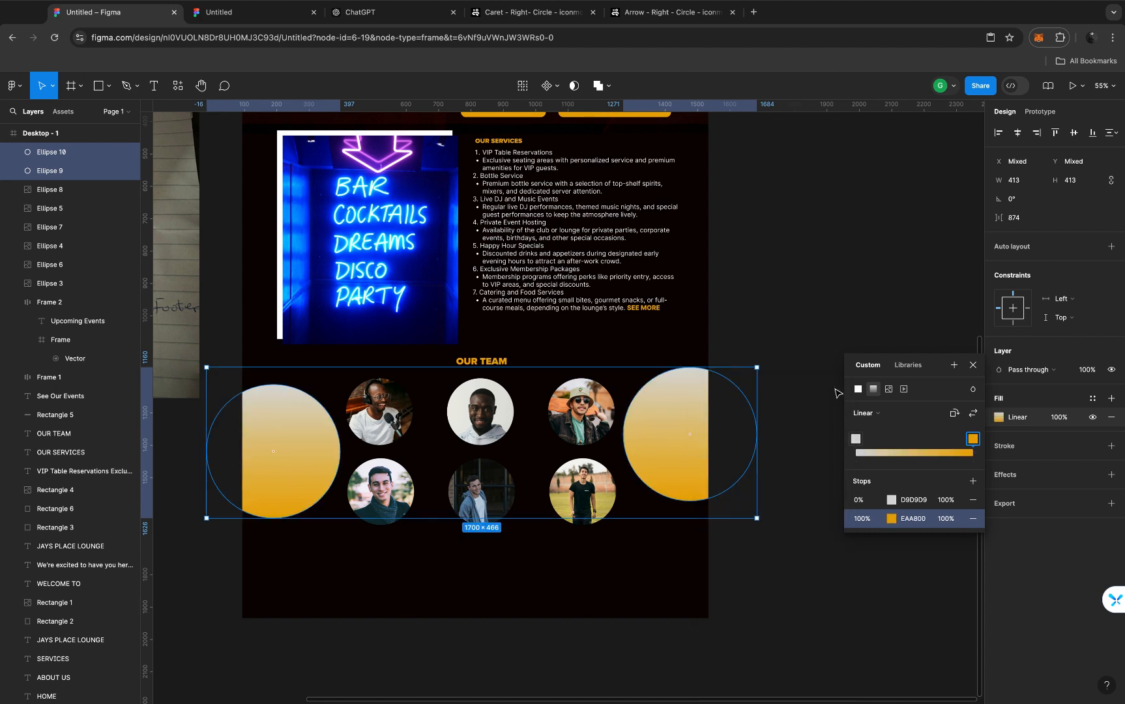
left_click(973, 366)
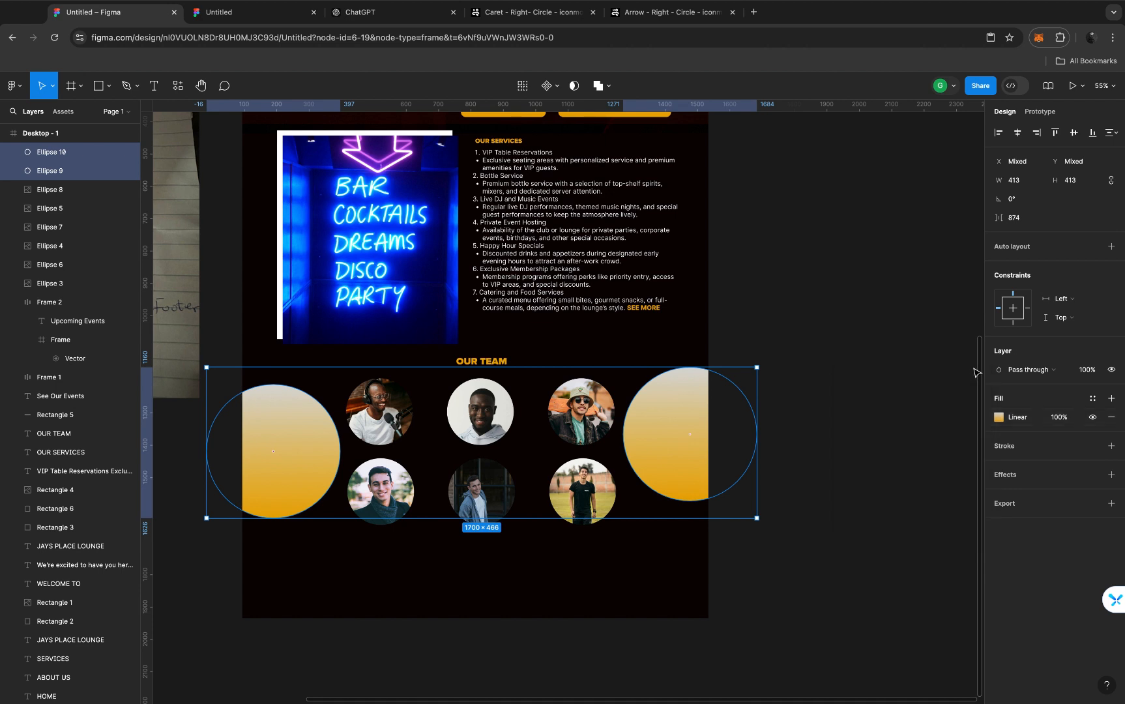
Add an effect to both gradient circles, change it to Layer blur and set the blur to 50
left_click(1009, 476)
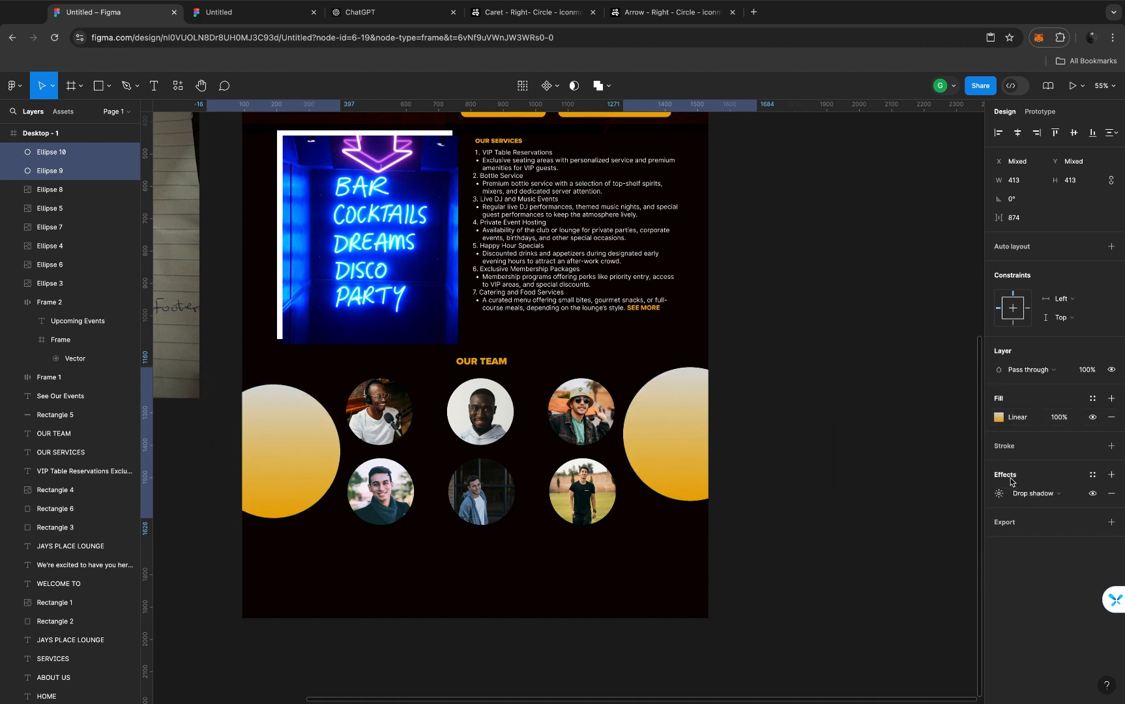
left_click(1076, 498)
left_click(1041, 508)
left_click(998, 494)
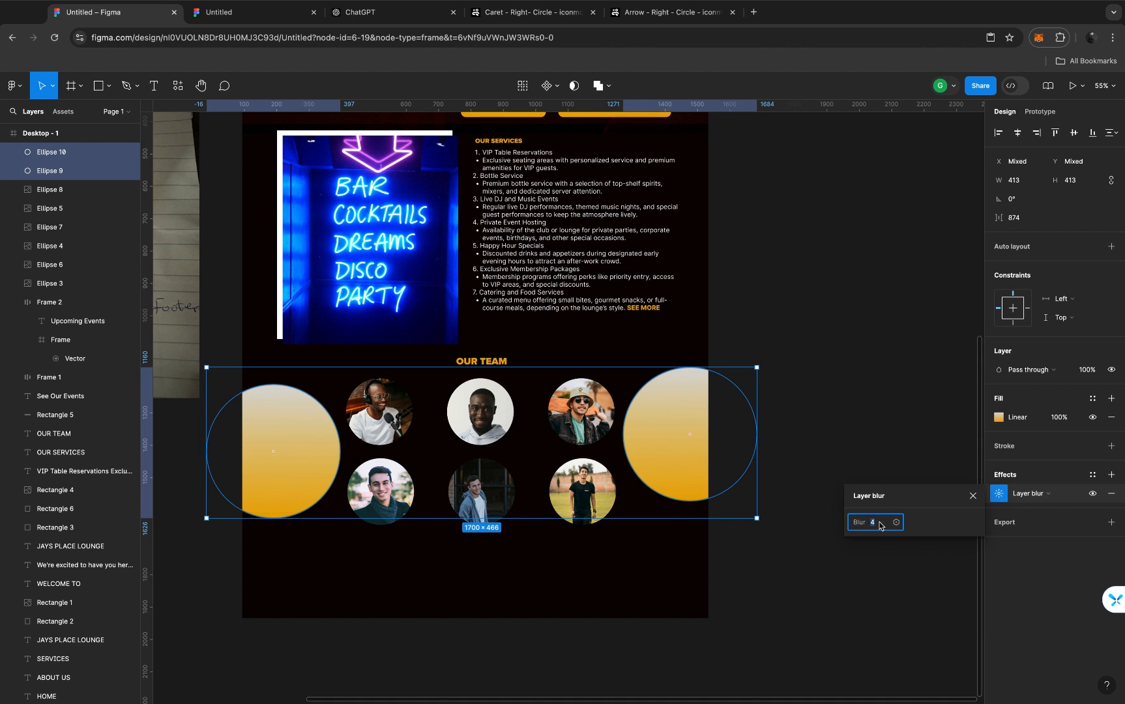
type("50")
key("Return")
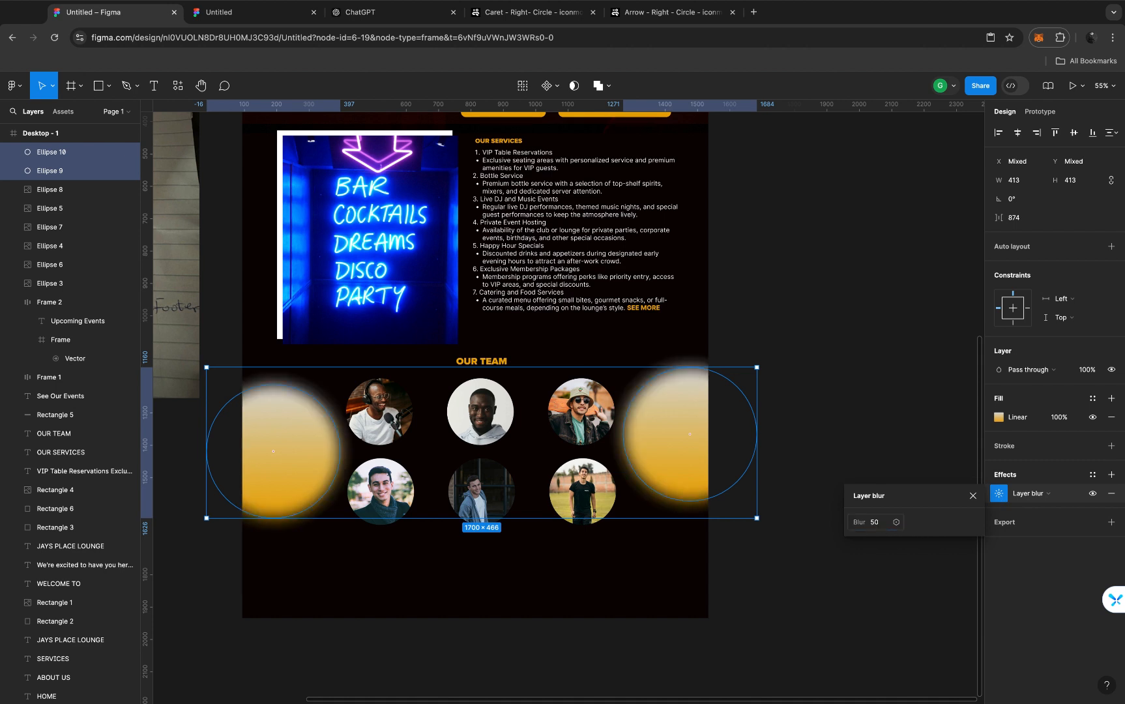
Increase the layer blur of both gradient circles, trying 90 and settling on 150
left_click(877, 523)
type("90")
key("Return")
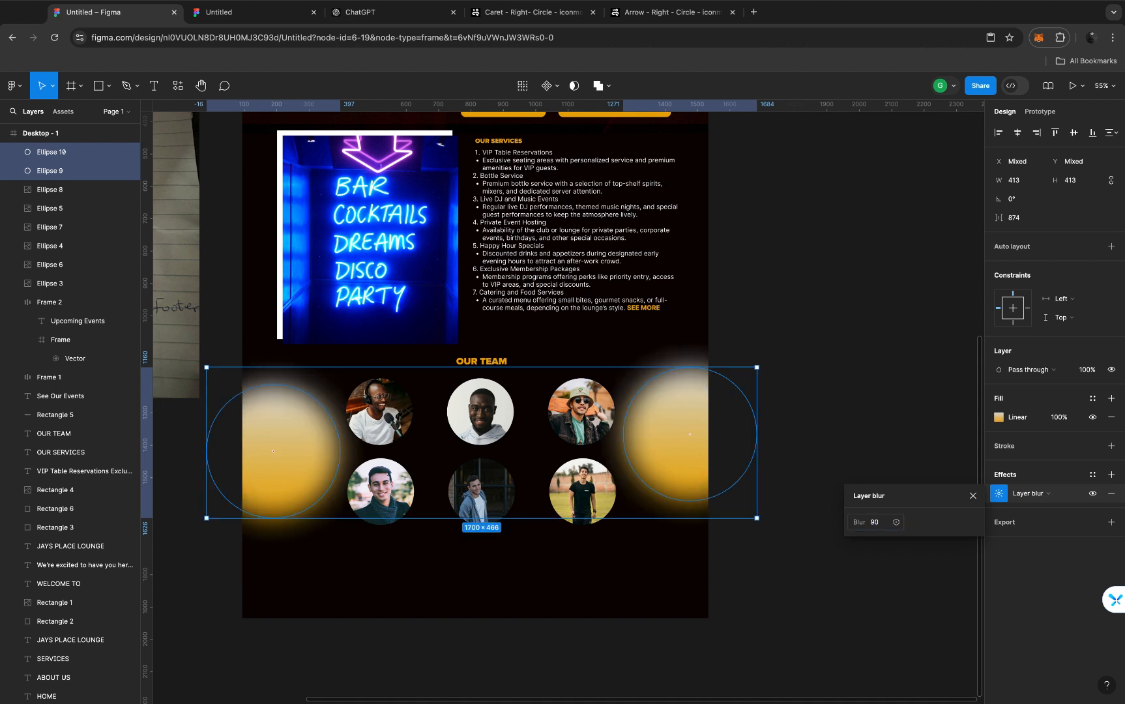
left_click(877, 523)
type("150")
key("Return")
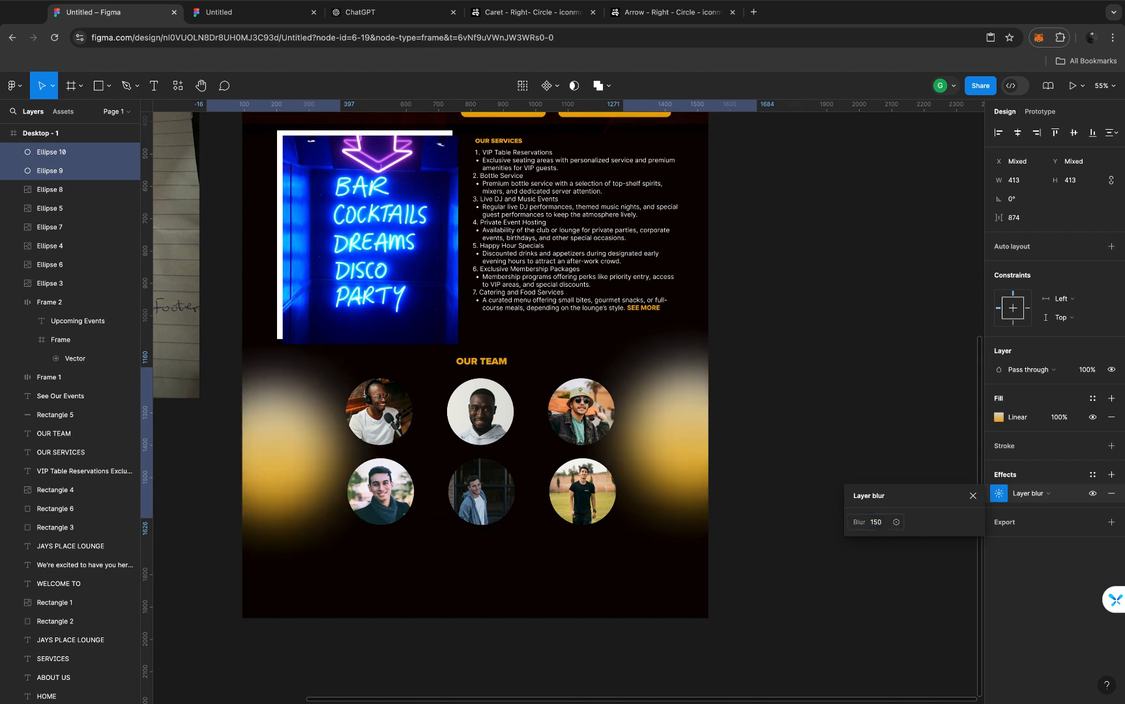
left_click(971, 496)
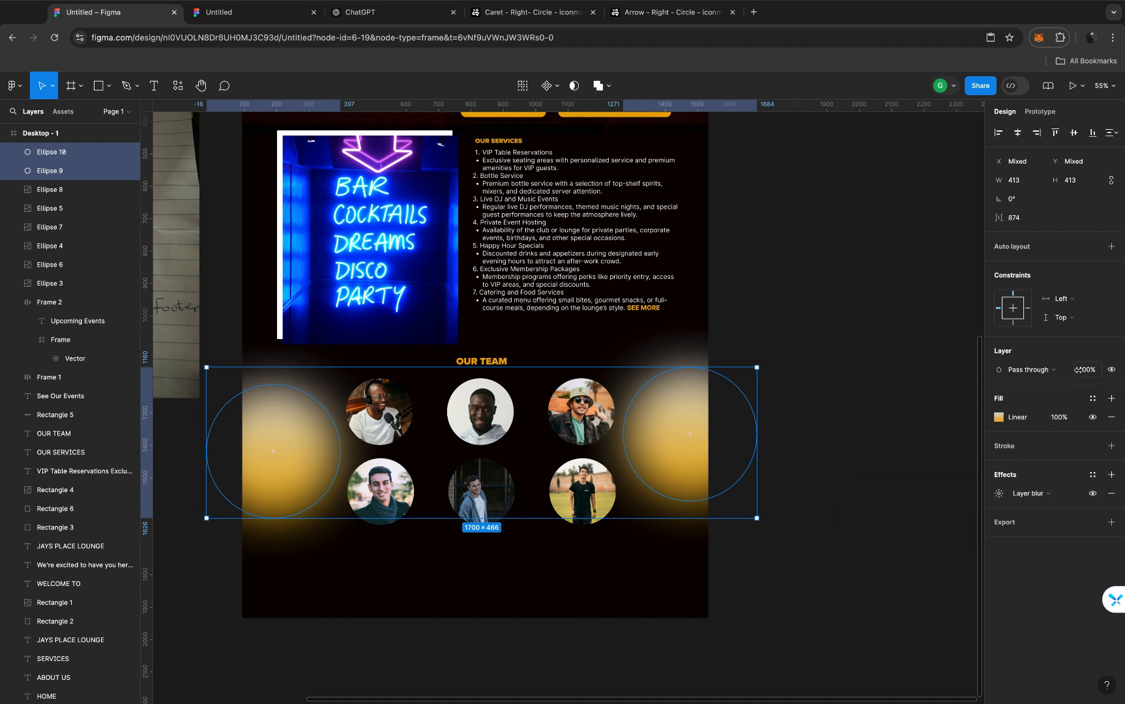
Set the layer opacity of both blurred circles to 50% and their blend mode to Color dodge
key("5")
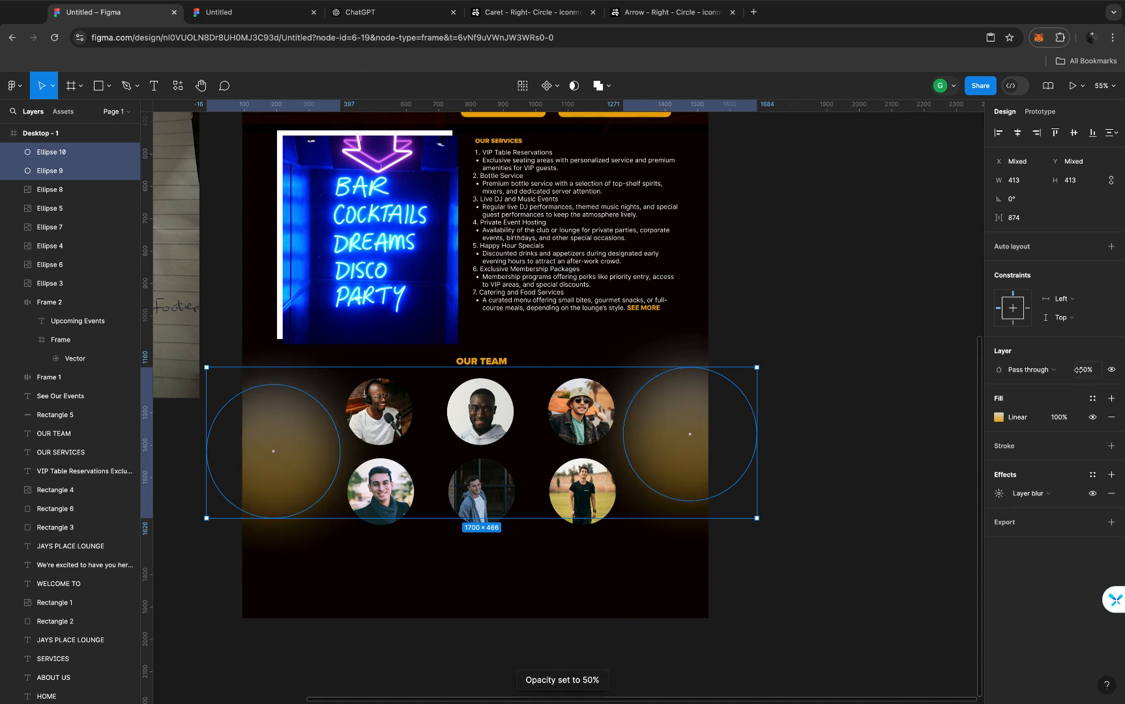
left_click(1084, 372)
key("Return")
left_click(1058, 371)
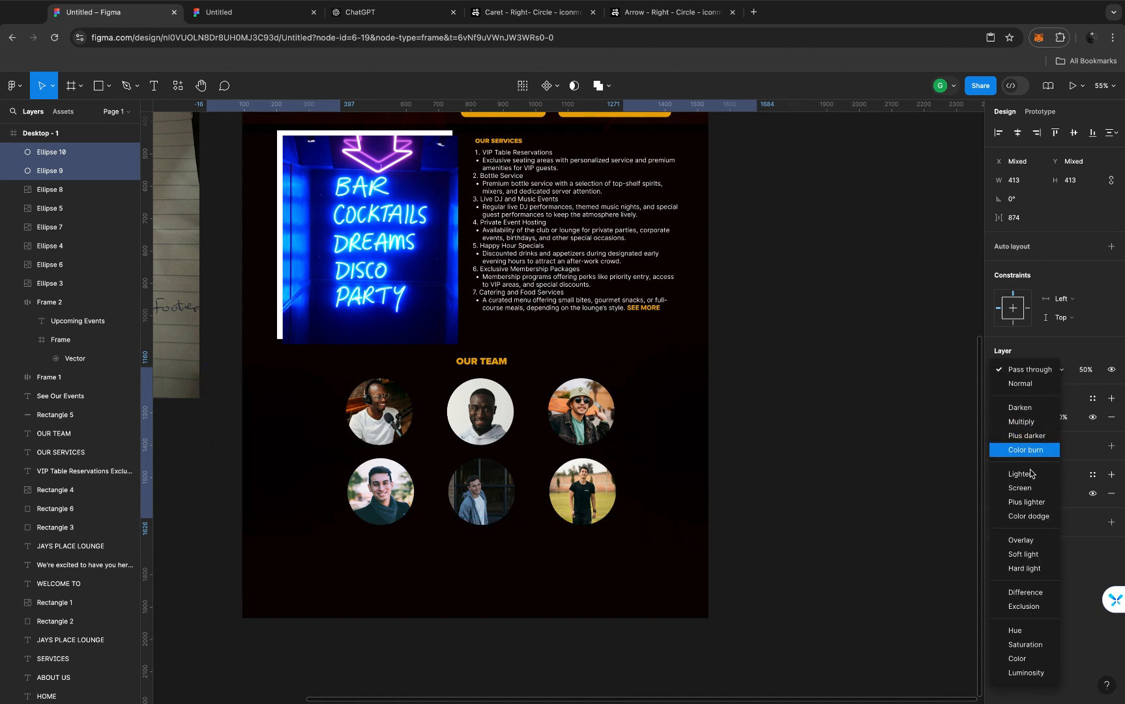
left_click(1021, 517)
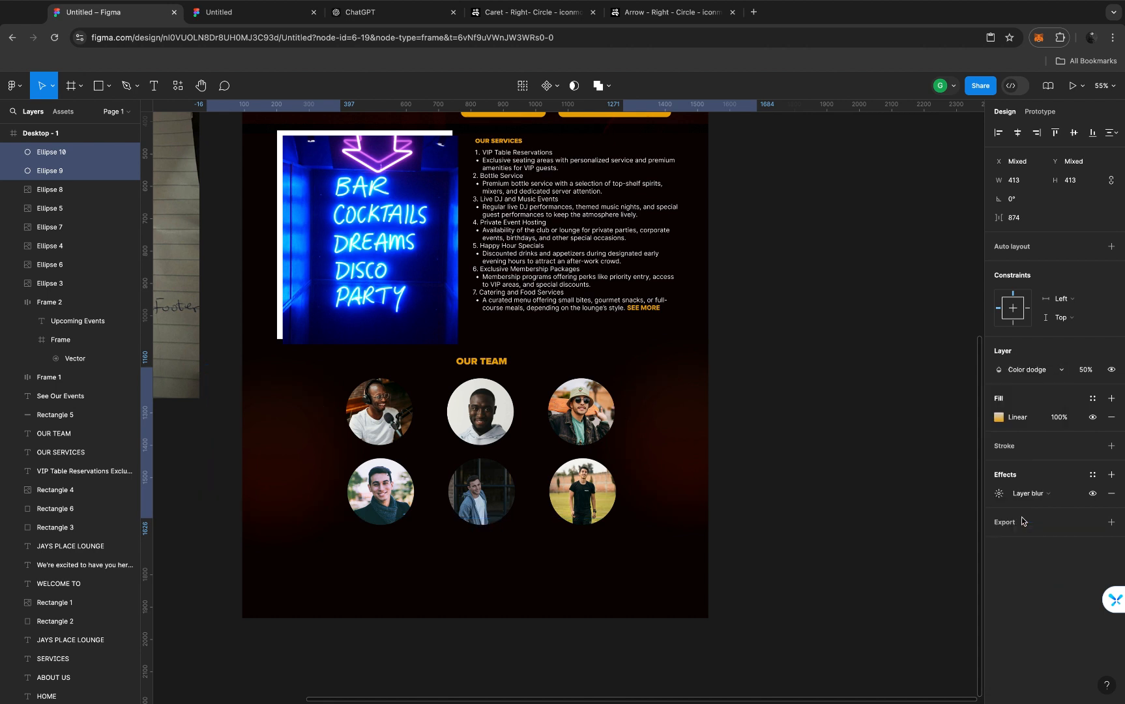
Raise the layer opacity of both blurred edge circles, trying 80% and settling on 60%
left_click(1087, 369)
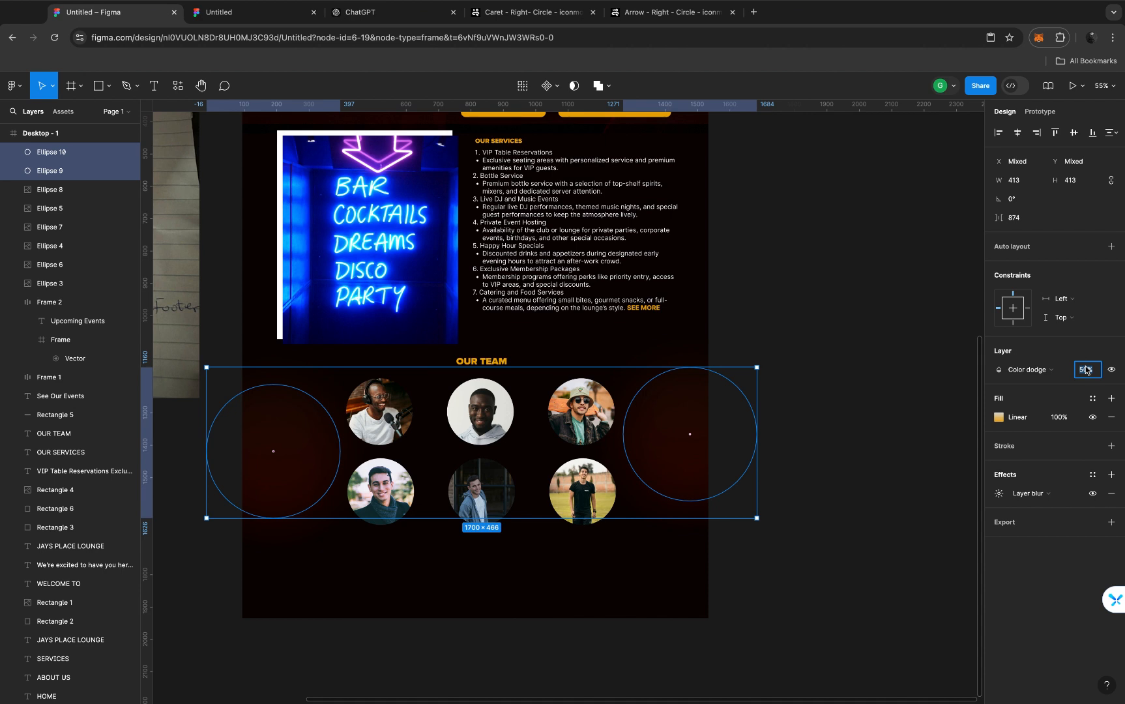
type("80")
key("Return")
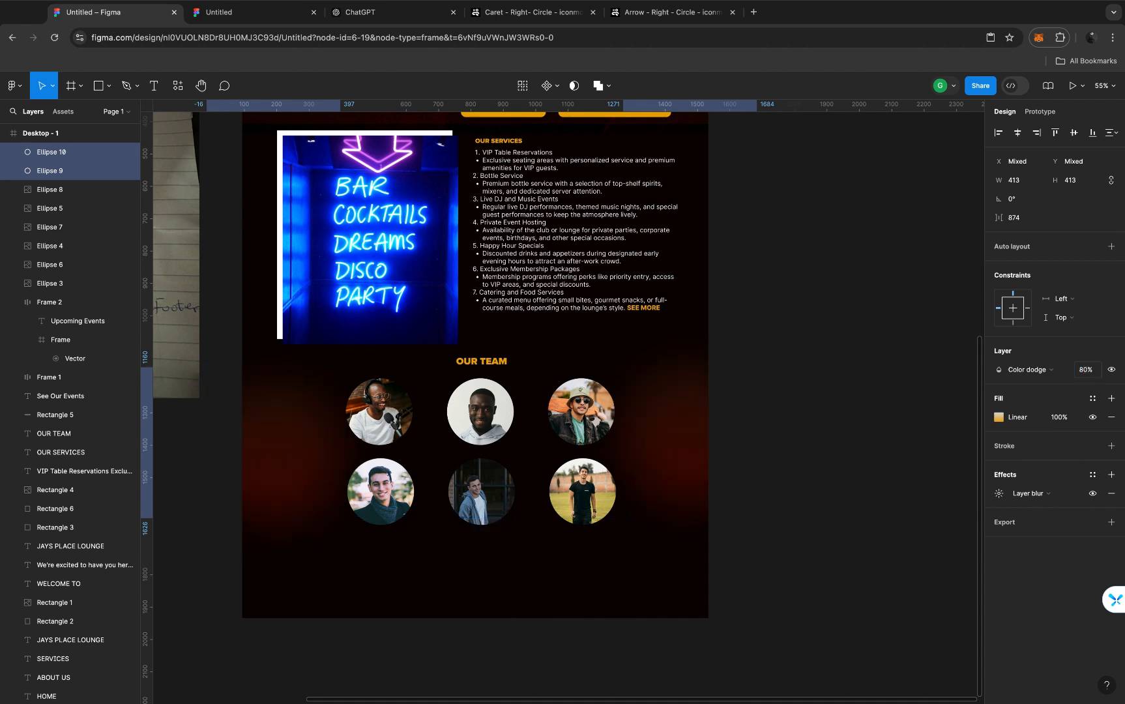
left_click(1084, 372)
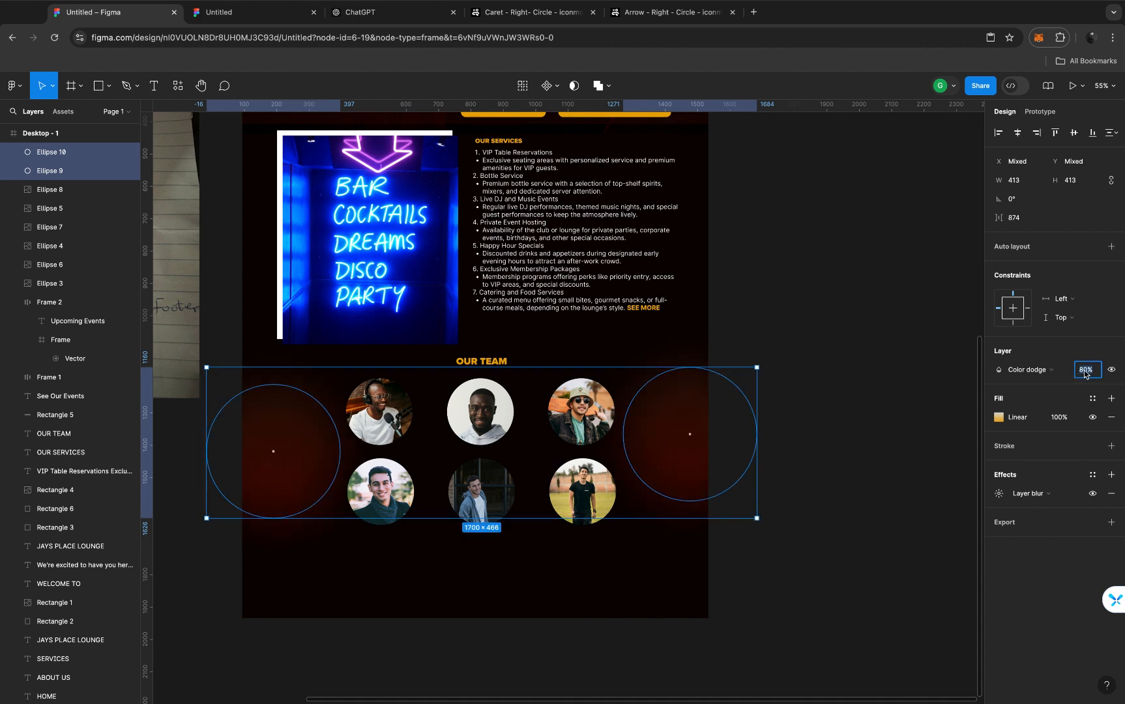
type("60")
key("Return")
left_click(890, 322)
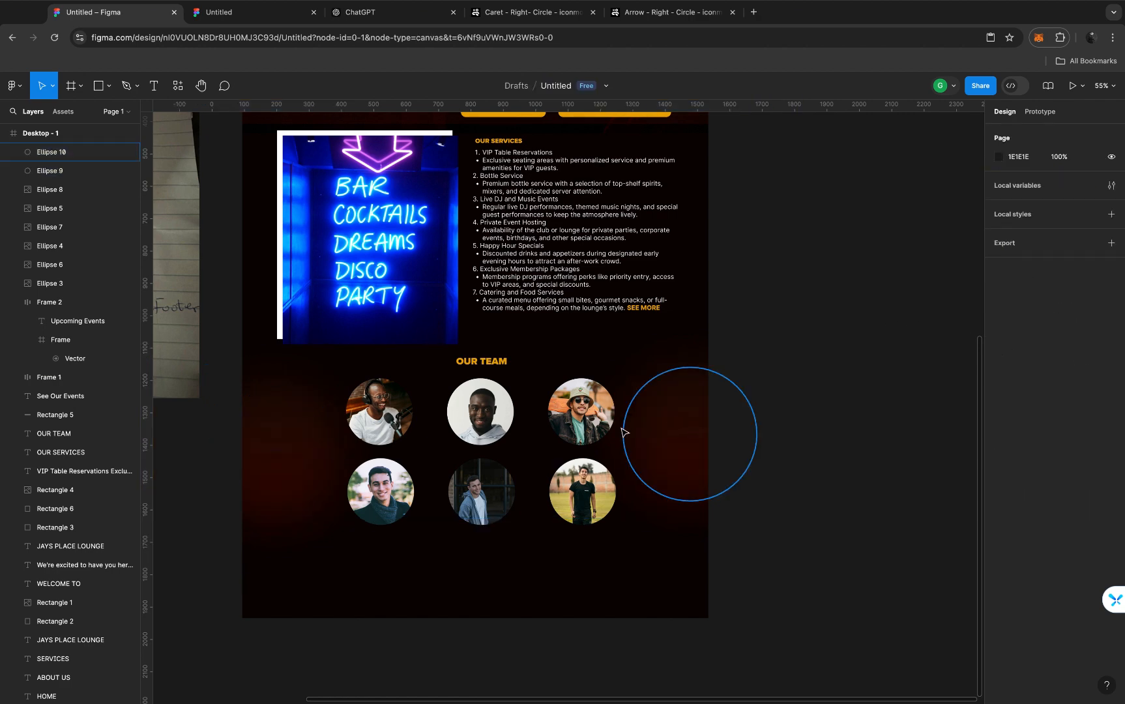
Examine the hand-drawn wireframe's menu and footer sections and compare them with the page layout built so far
scroll(624, 432, "down", 5)
scroll(624, 432, "up", 3)
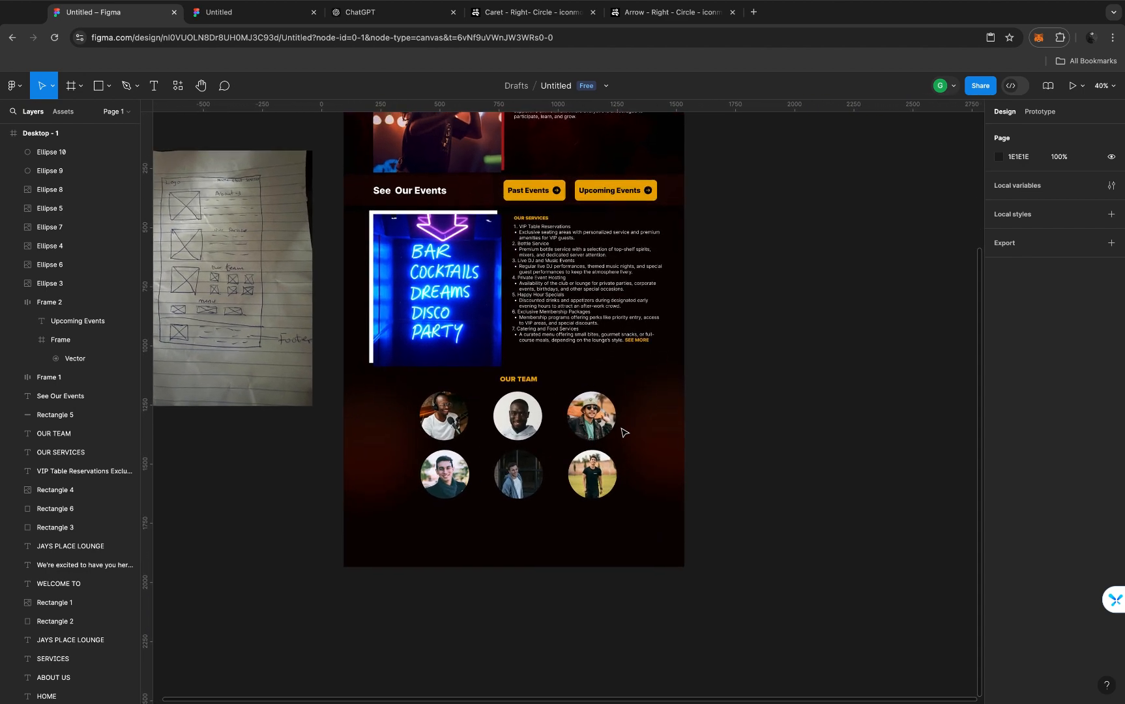
scroll(554, 418, "up", 2)
scroll(555, 417, "left", 3)
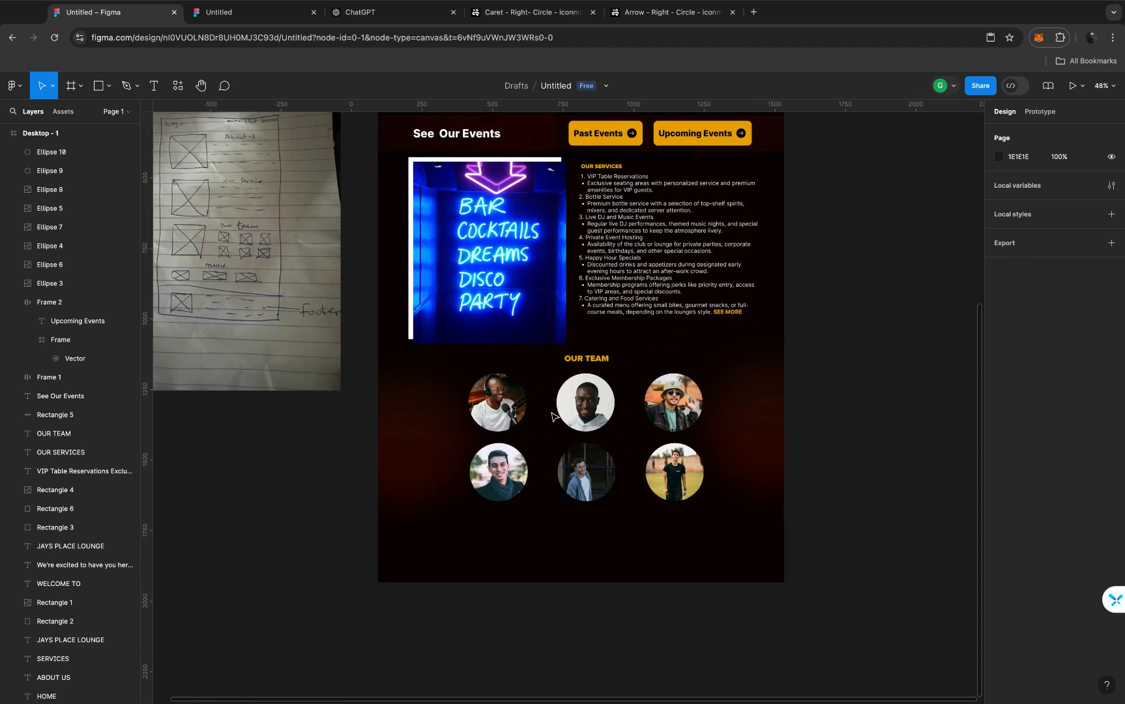
scroll(309, 255, "up", 1)
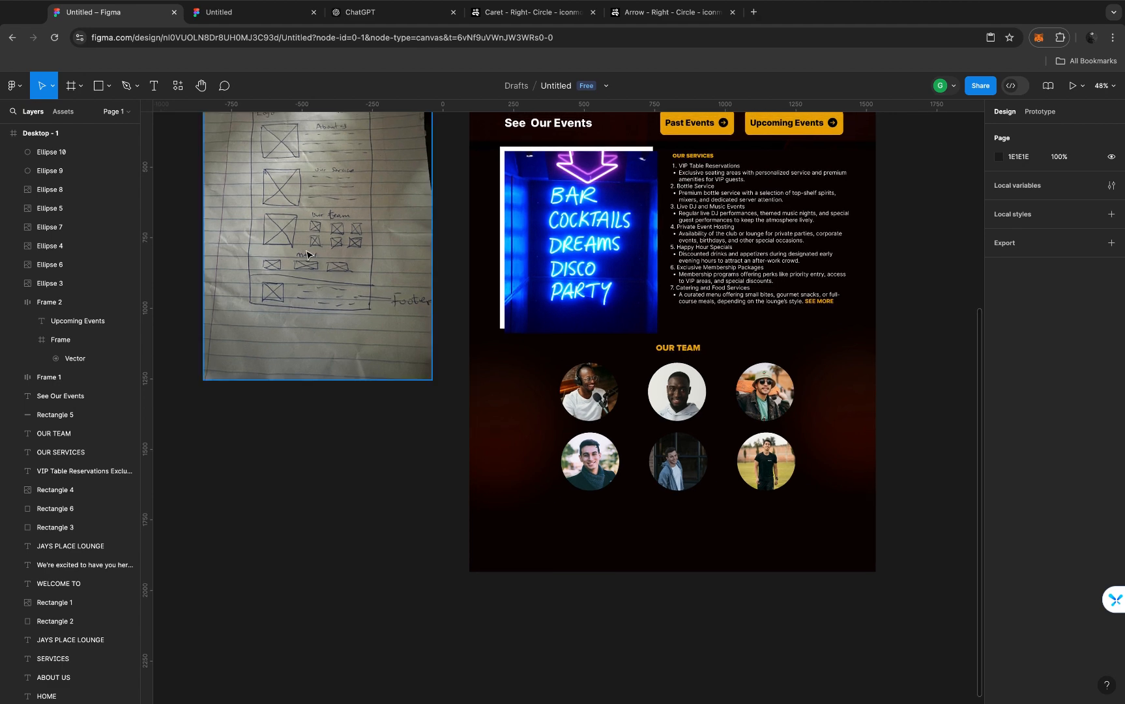
scroll(307, 254, "up", 5)
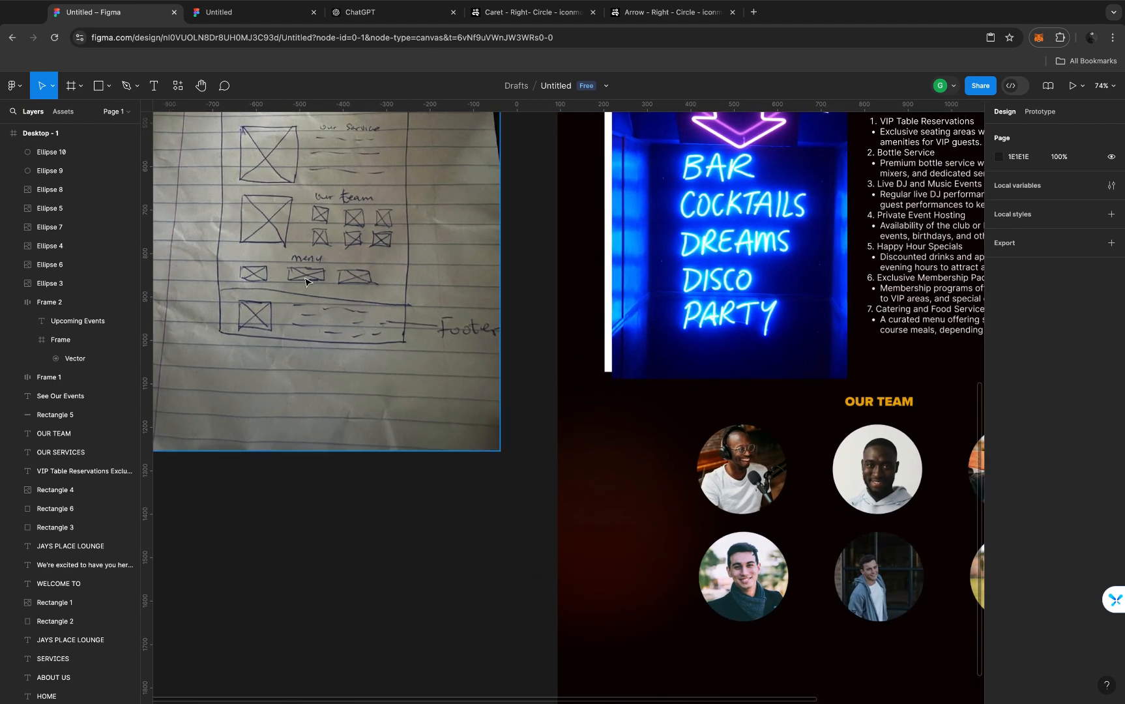
scroll(306, 282, "down", 8)
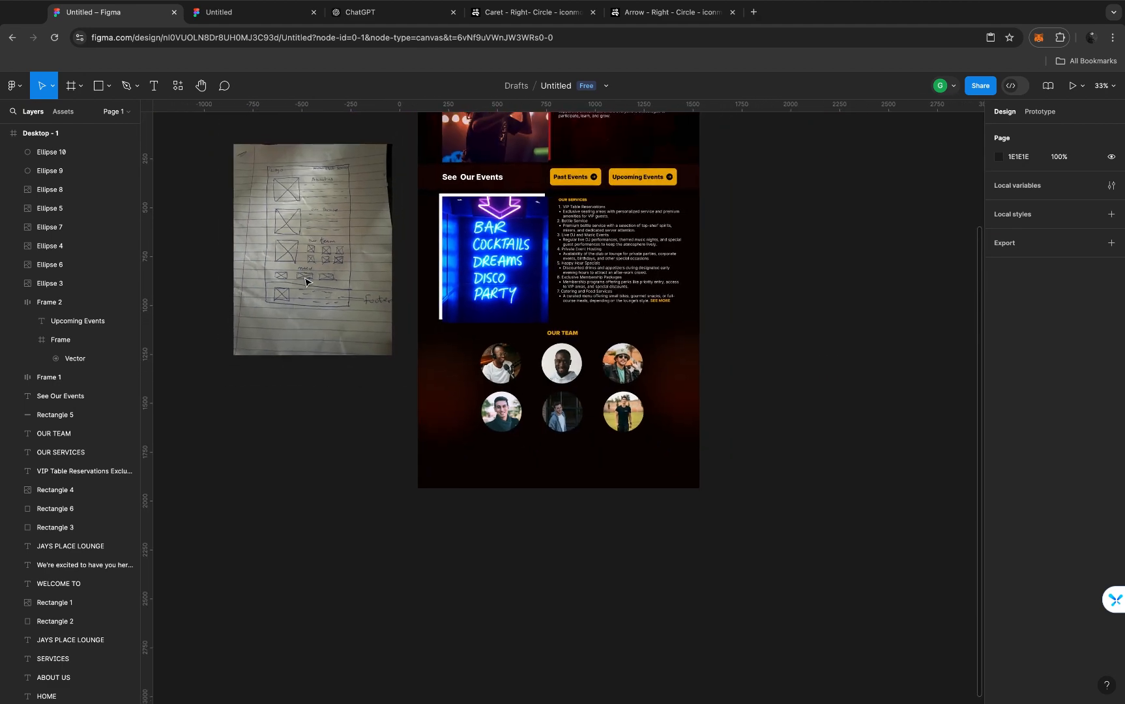
scroll(467, 339, "down", 3)
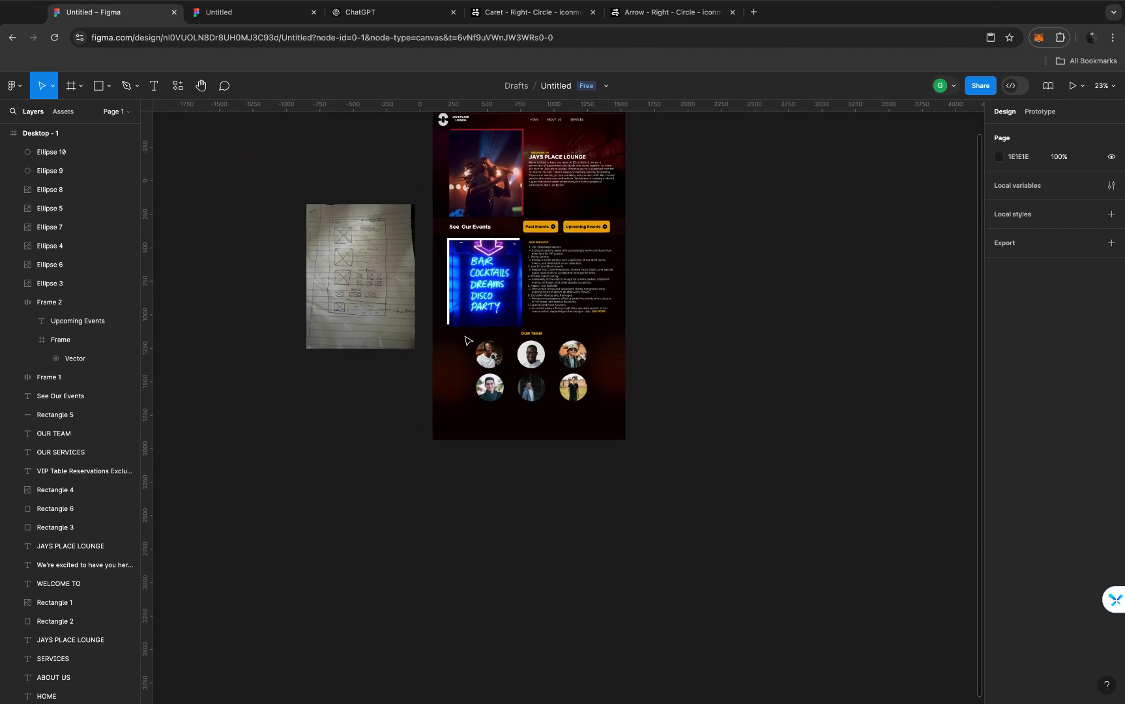
scroll(467, 340, "up", 2)
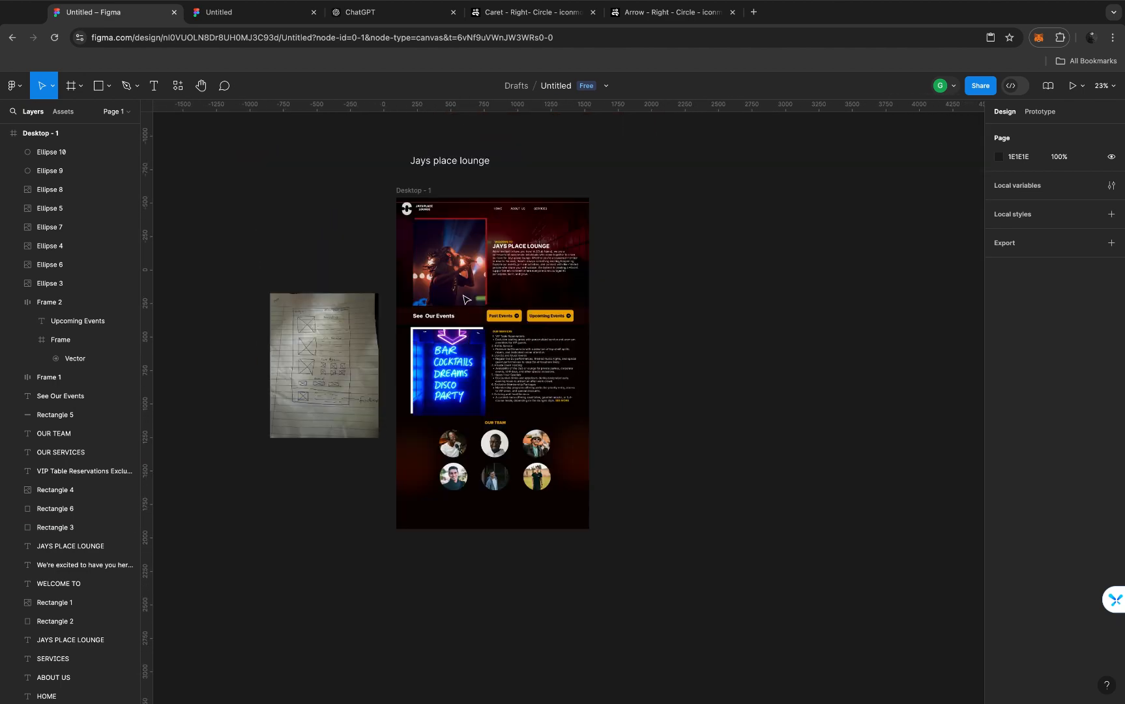
Extend the Desktop - 1 frame downward to a height of about 3079
left_click(413, 191)
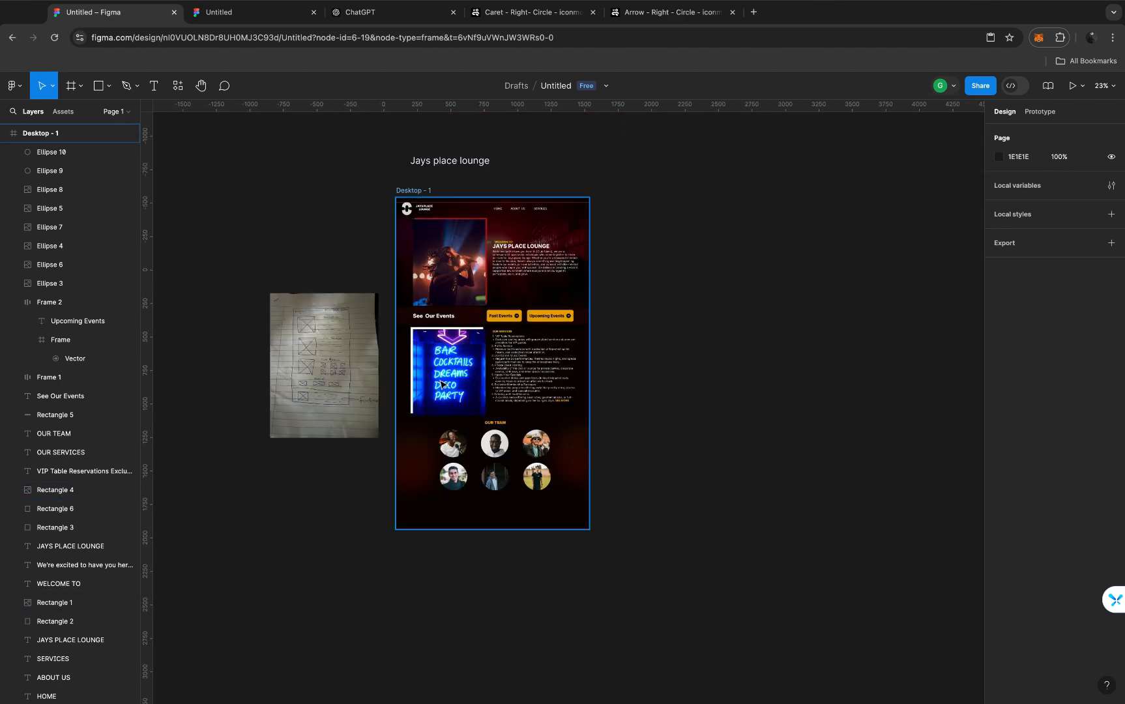
left_click(489, 529)
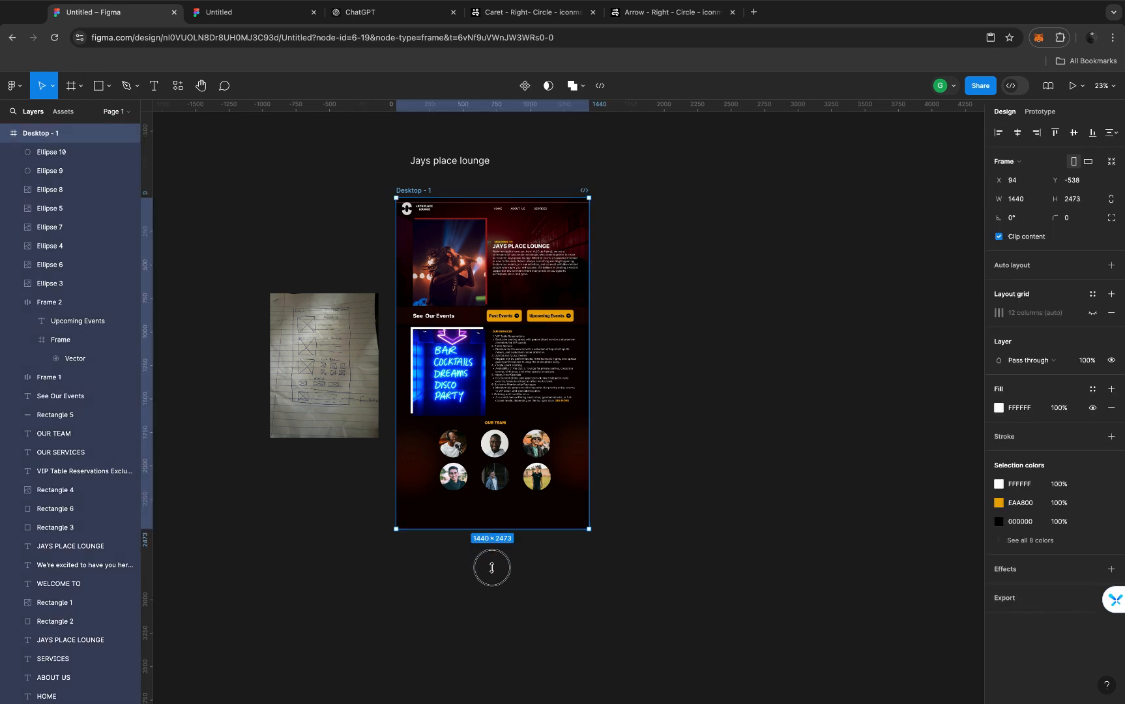
left_click_drag(492, 566, 490, 610)
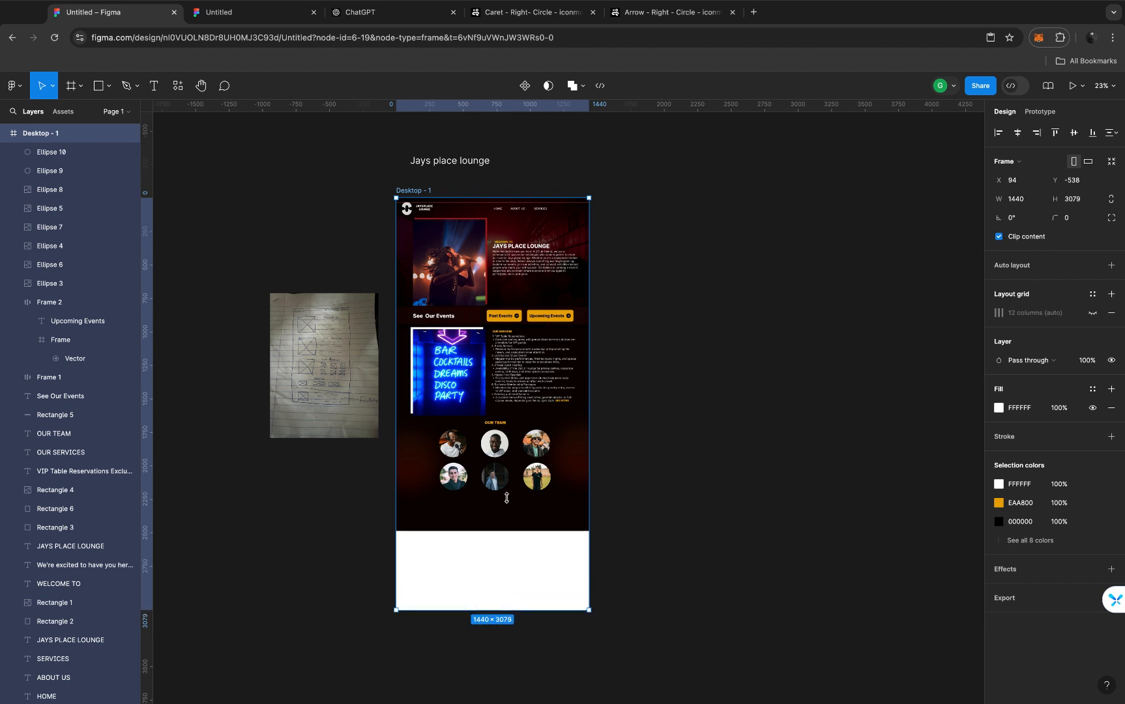
Stretch the dark background rectangle behind the services and team sections downward to a height of about 1866
scroll(511, 503, "up", 5)
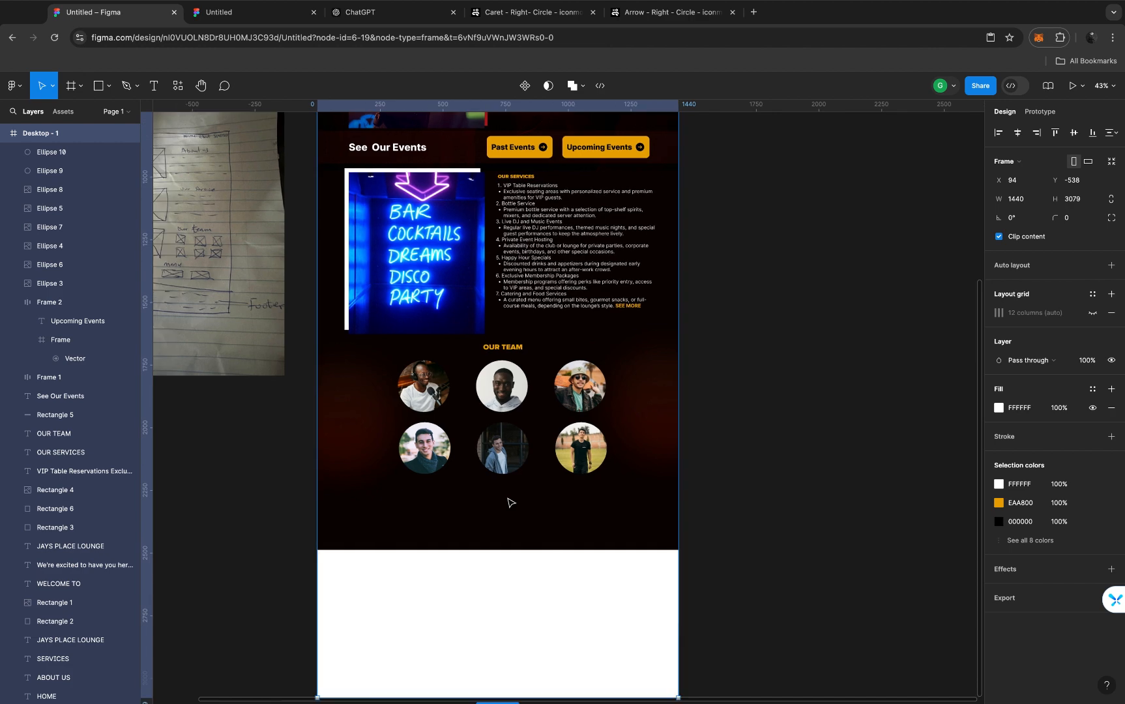
scroll(510, 503, "up", 3)
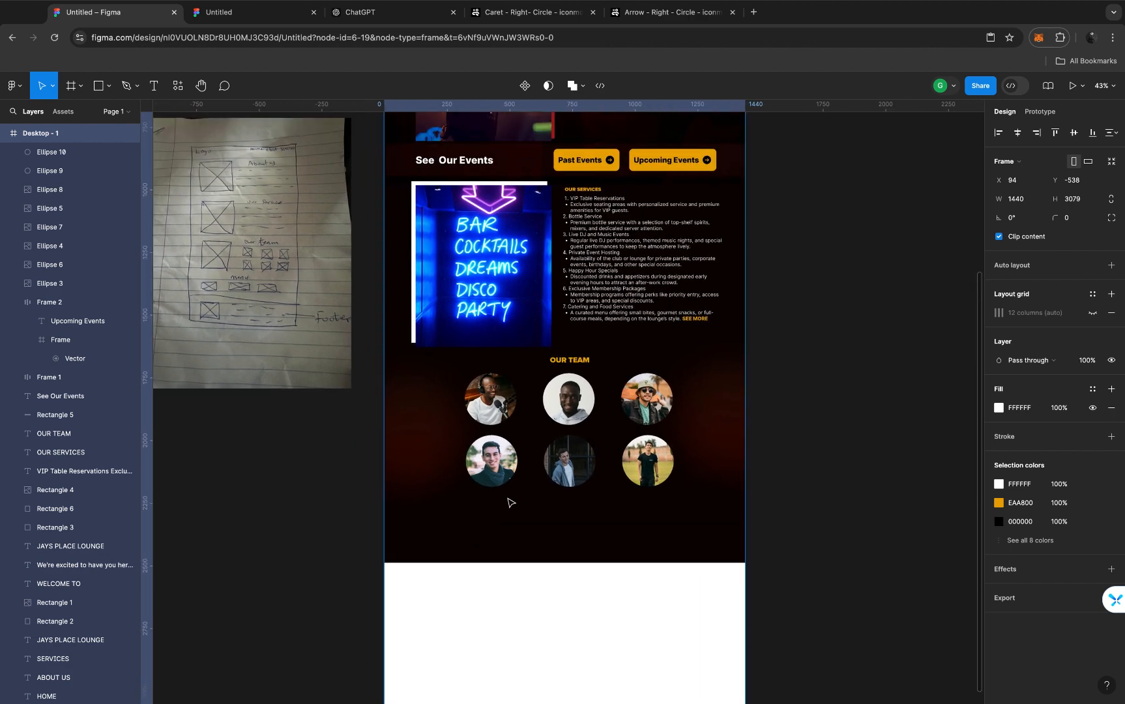
scroll(511, 503, "left", 2)
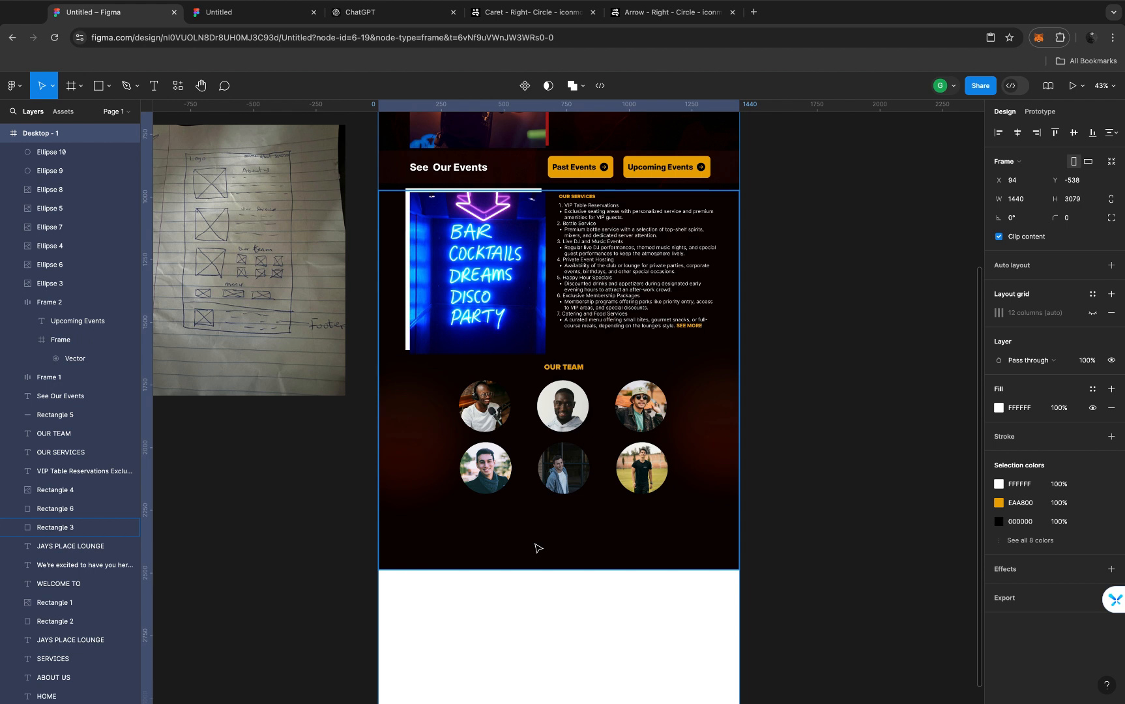
left_click(551, 572)
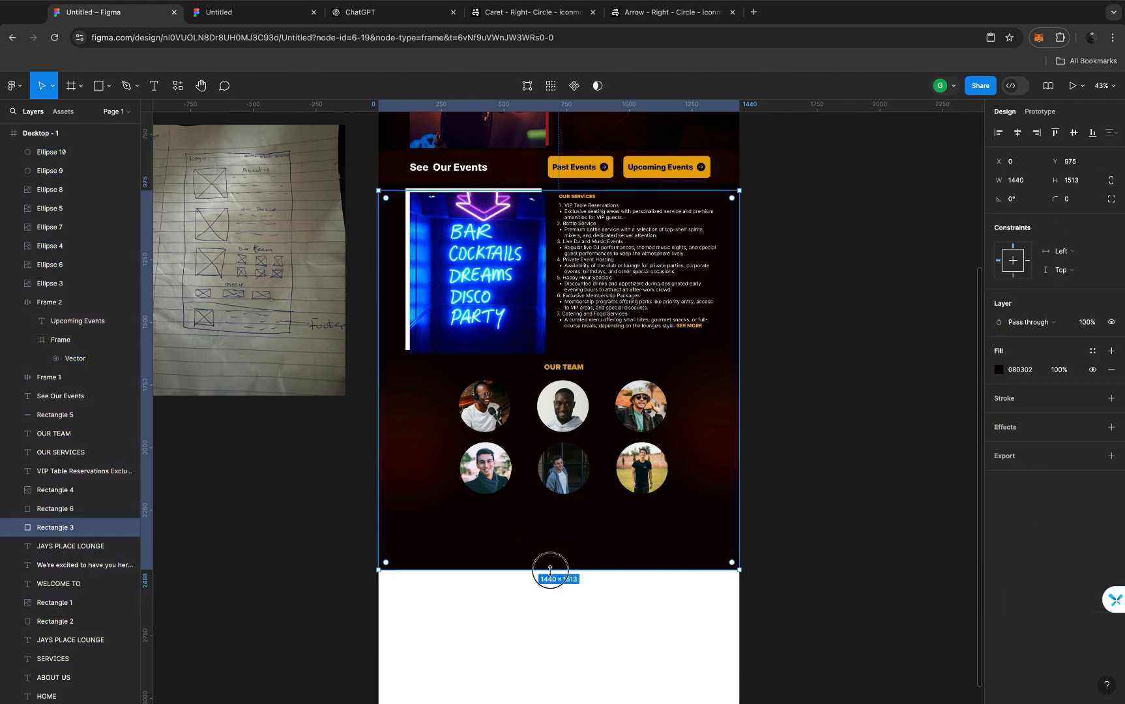
left_click_drag(551, 624, 550, 662)
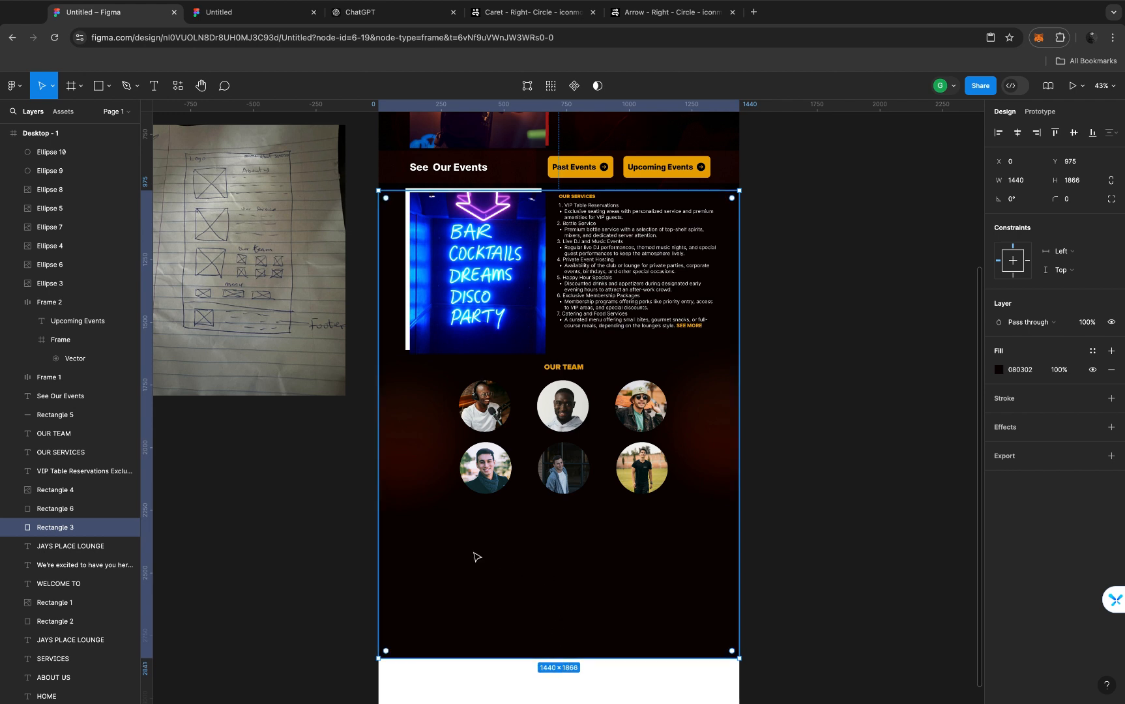
Draw a rectangle of about 394 × 216 below the team photos and duplicate it into a row of three, spaced about 46 apart
key("r")
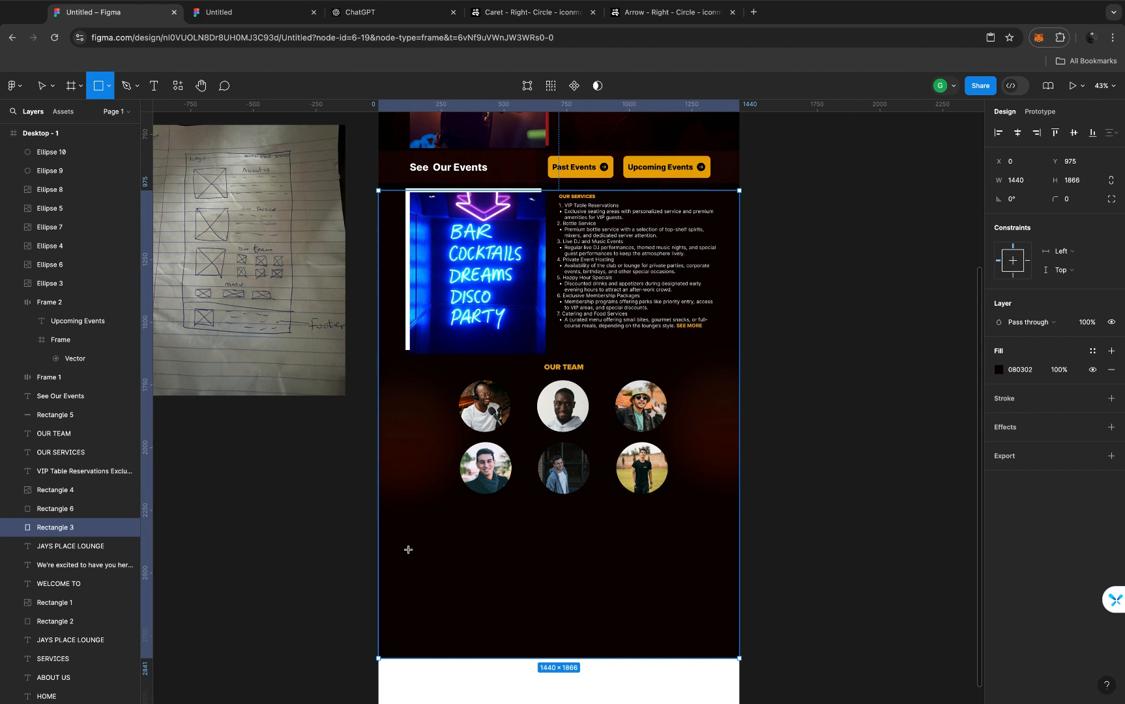
mouse_move(408, 548)
left_mouse_down()
mouse_move(482, 576)
mouse_move(468, 545)
mouse_move(501, 559)
mouse_move(543, 545)
mouse_move(461, 550)
mouse_move(572, 555)
left_mouse_up()
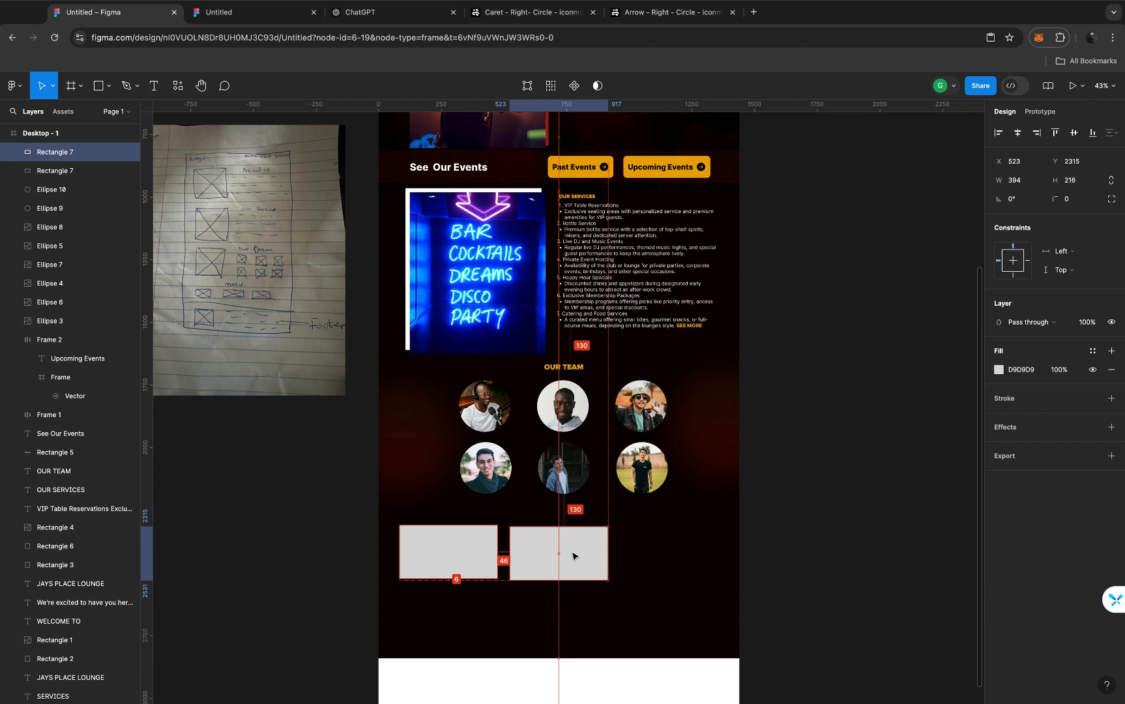
key("super+d")
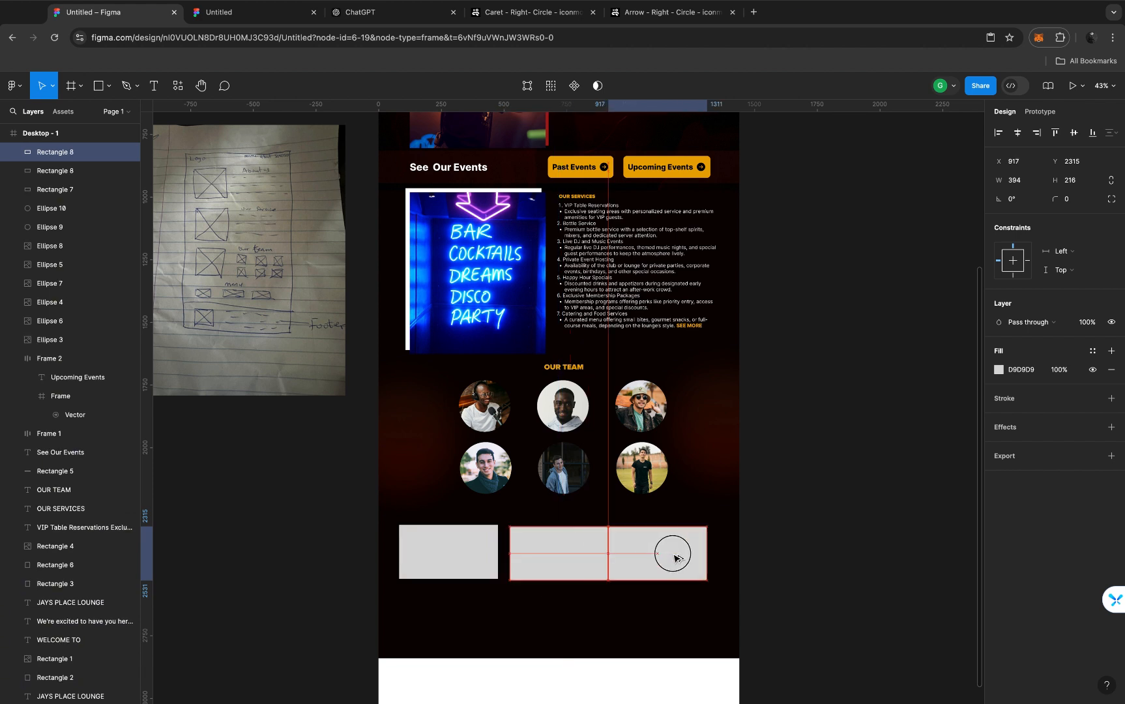
left_click_drag(677, 555, 685, 557)
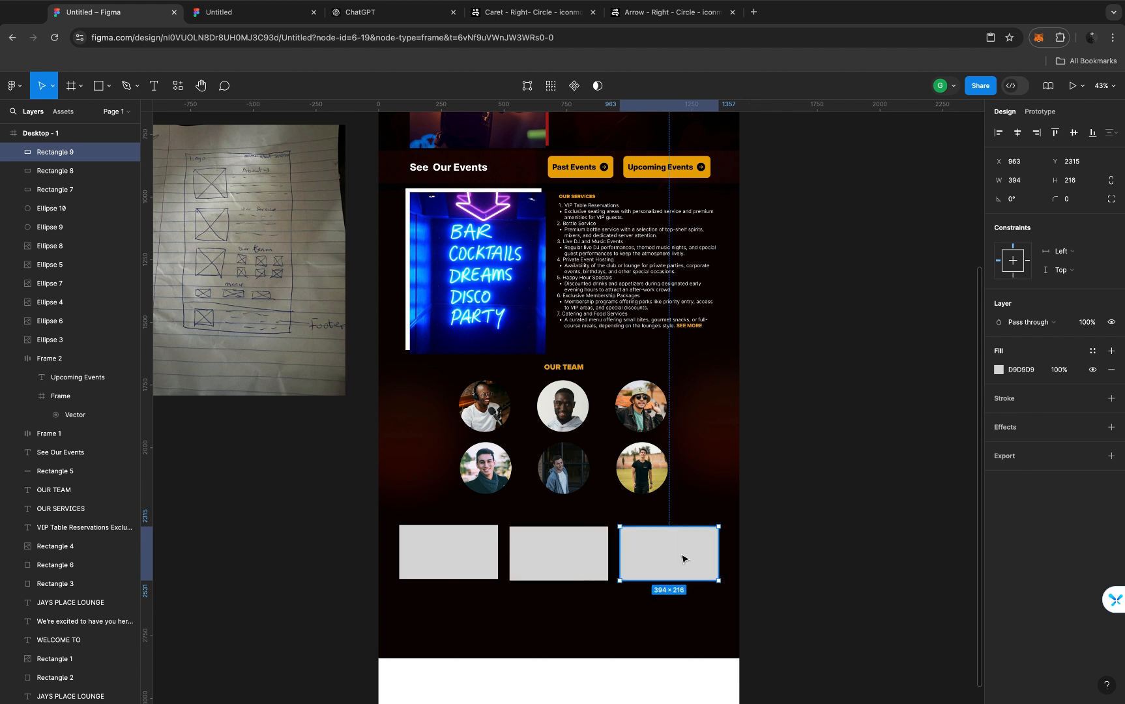
Show the frame's 12-column layout grid to check how the three rectangles line up with the columns and margins, then hide it
scroll(682, 559, "down", 5)
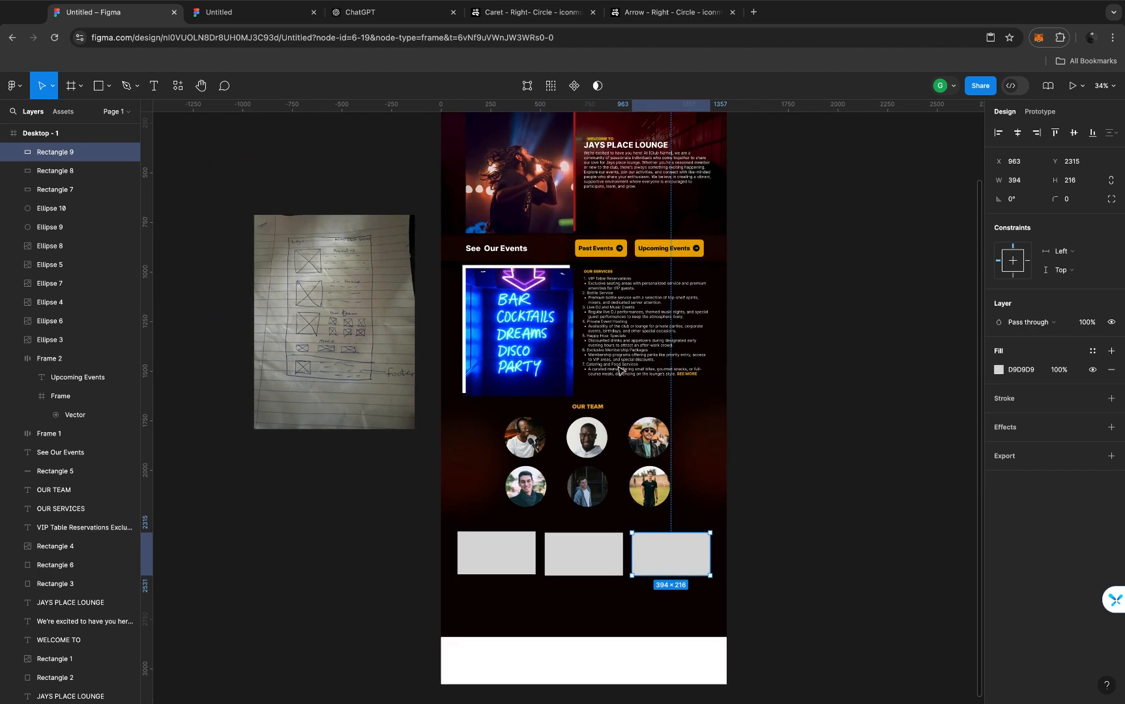
scroll(621, 370, "up", 1)
scroll(621, 370, "right", 1)
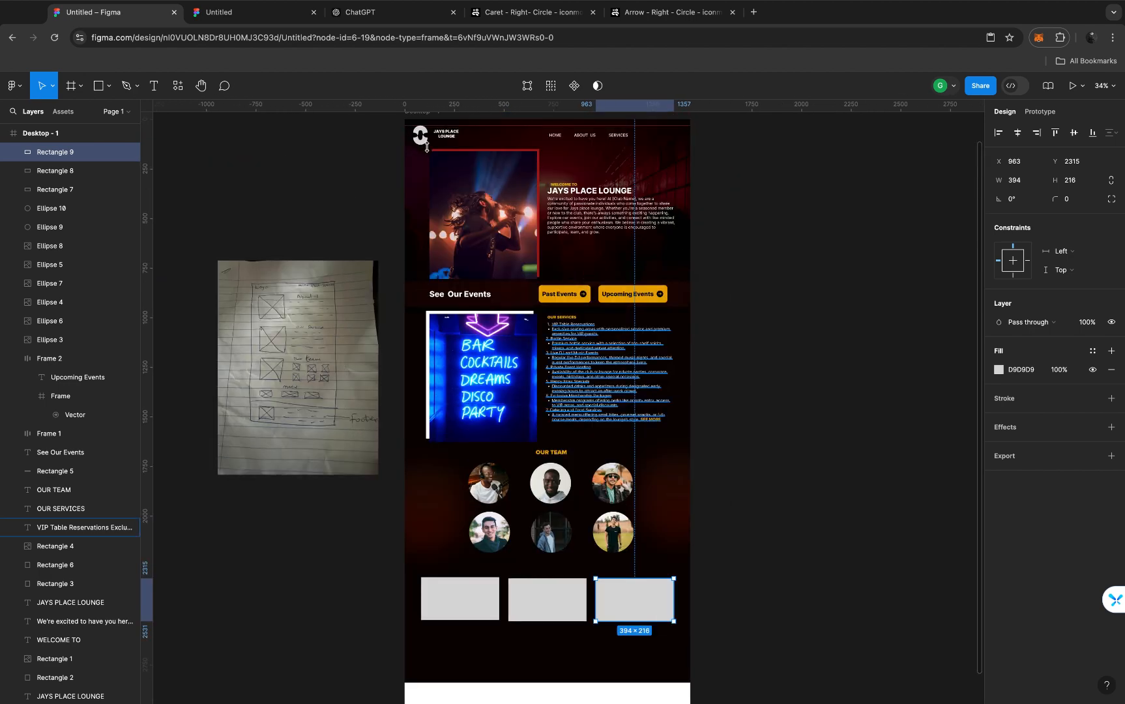
scroll(411, 235, "down", 2)
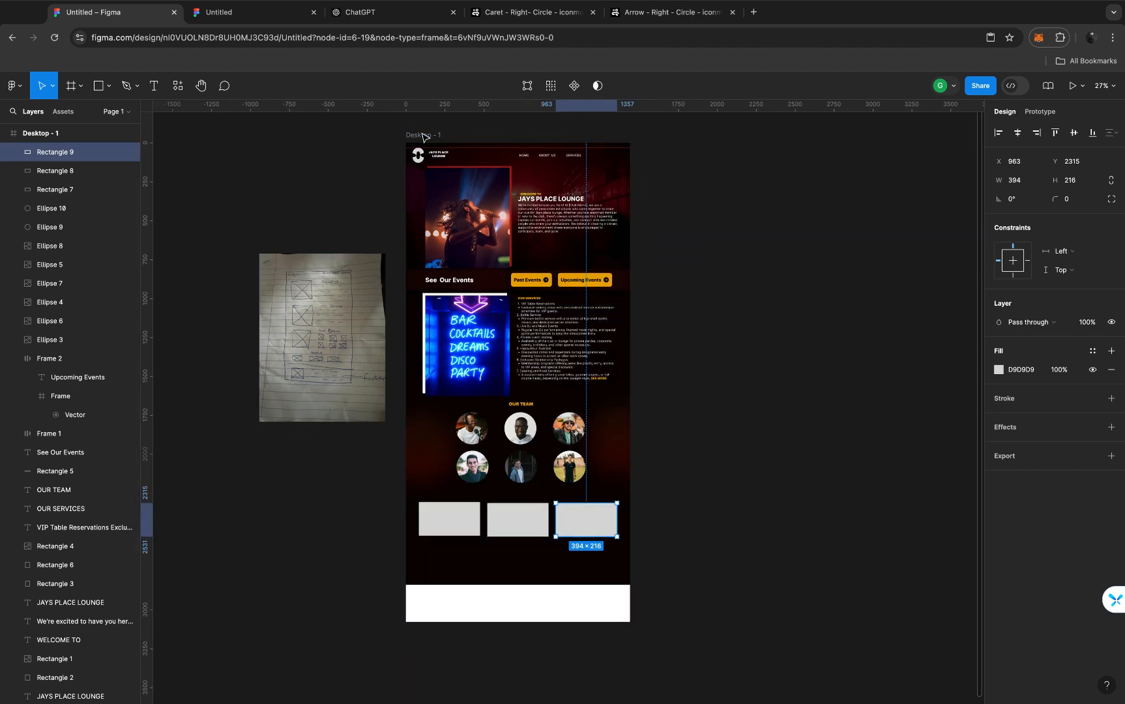
left_click(424, 135)
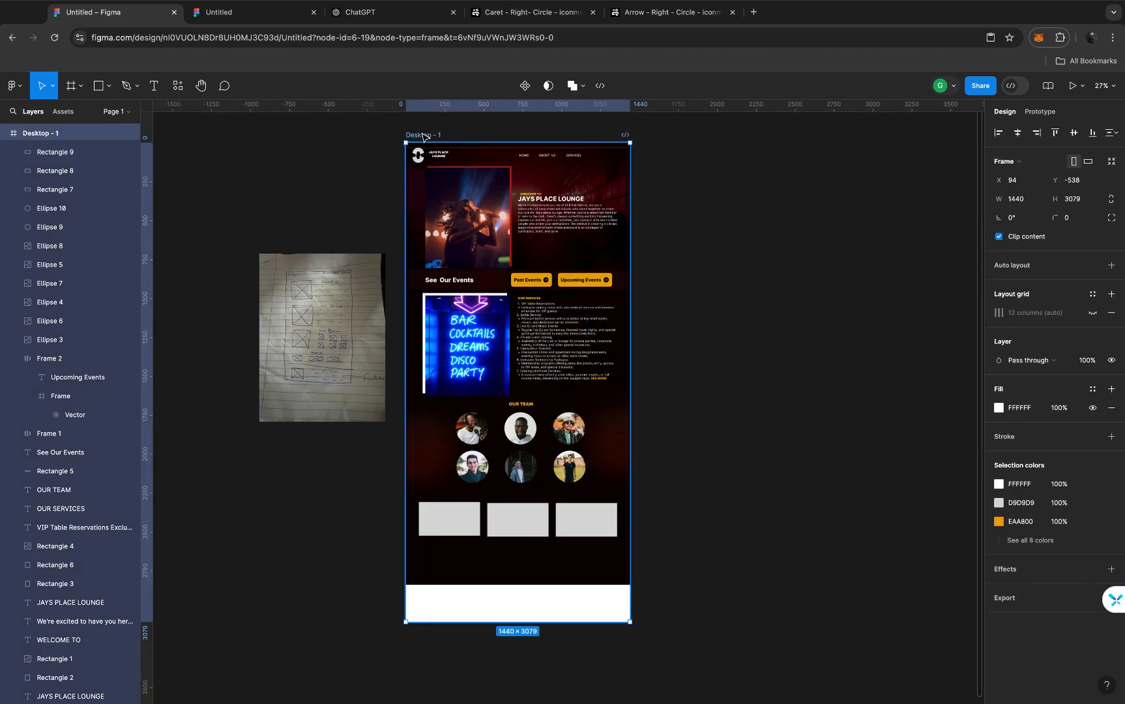
left_click(1094, 314)
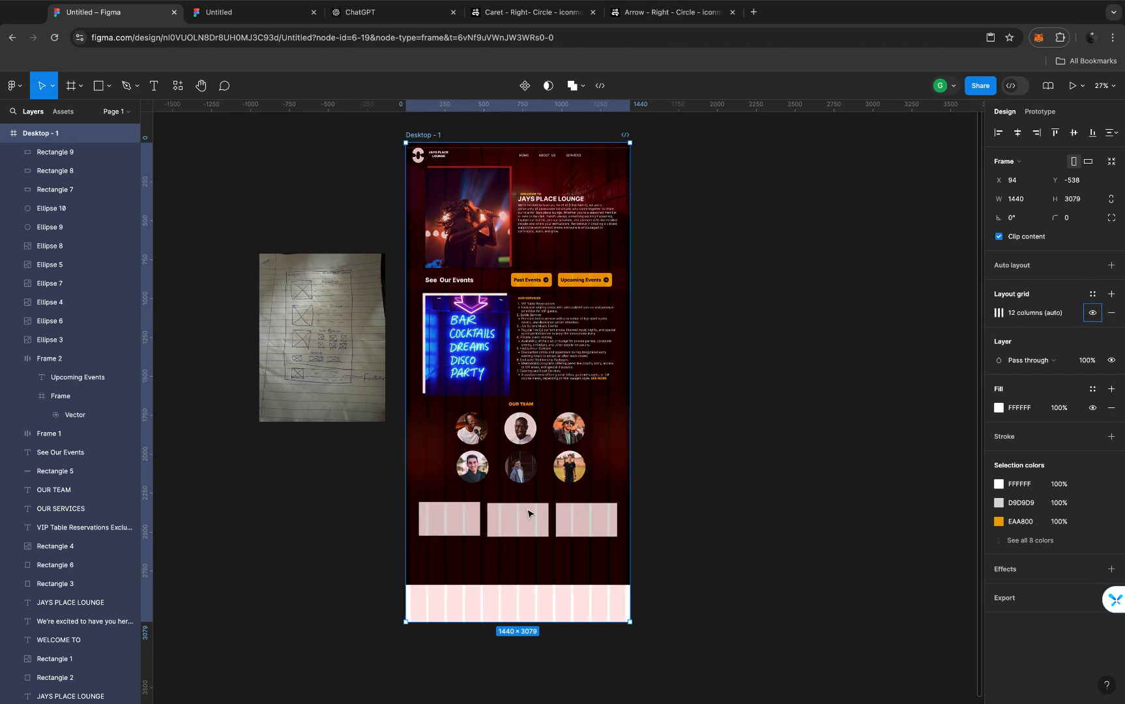
scroll(529, 514, "up", 1)
scroll(528, 514, "up", 2)
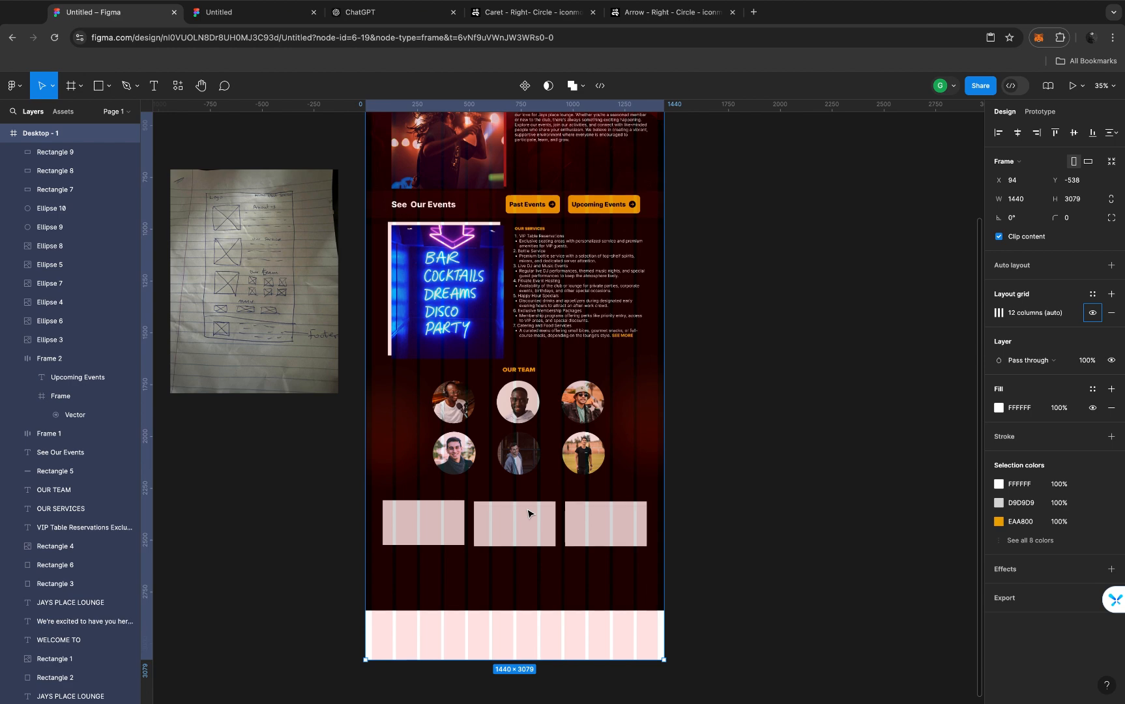
scroll(651, 579, "up", 8)
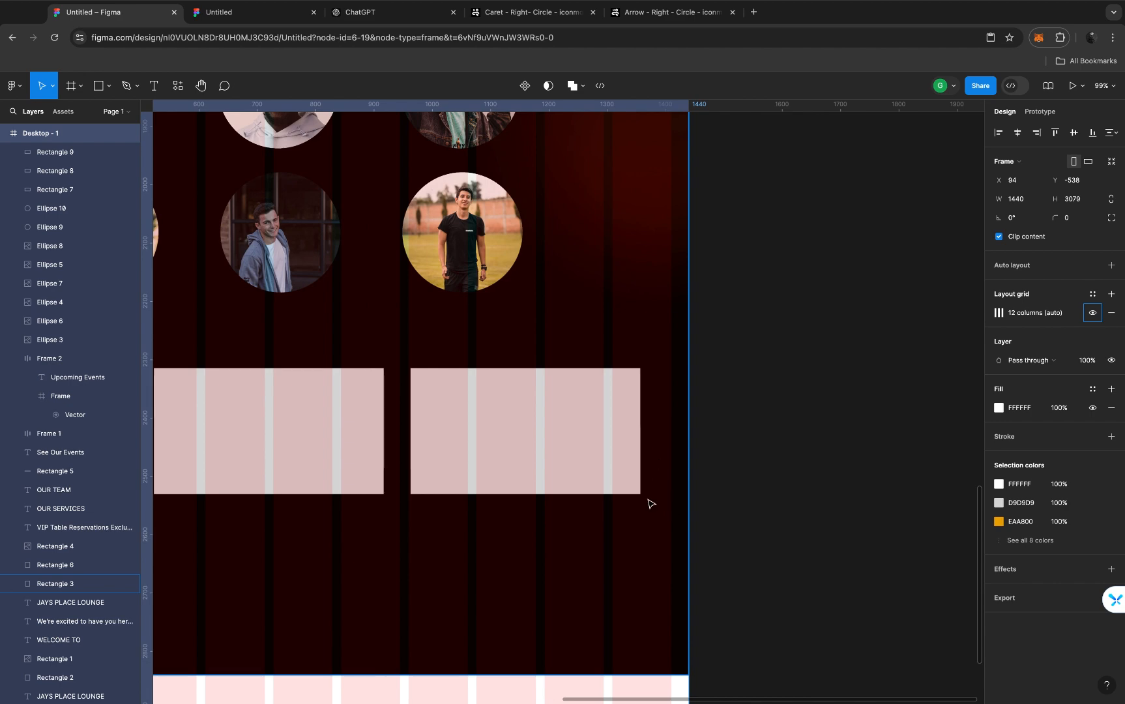
scroll(650, 503, "down", 1)
scroll(650, 502, "down", 10)
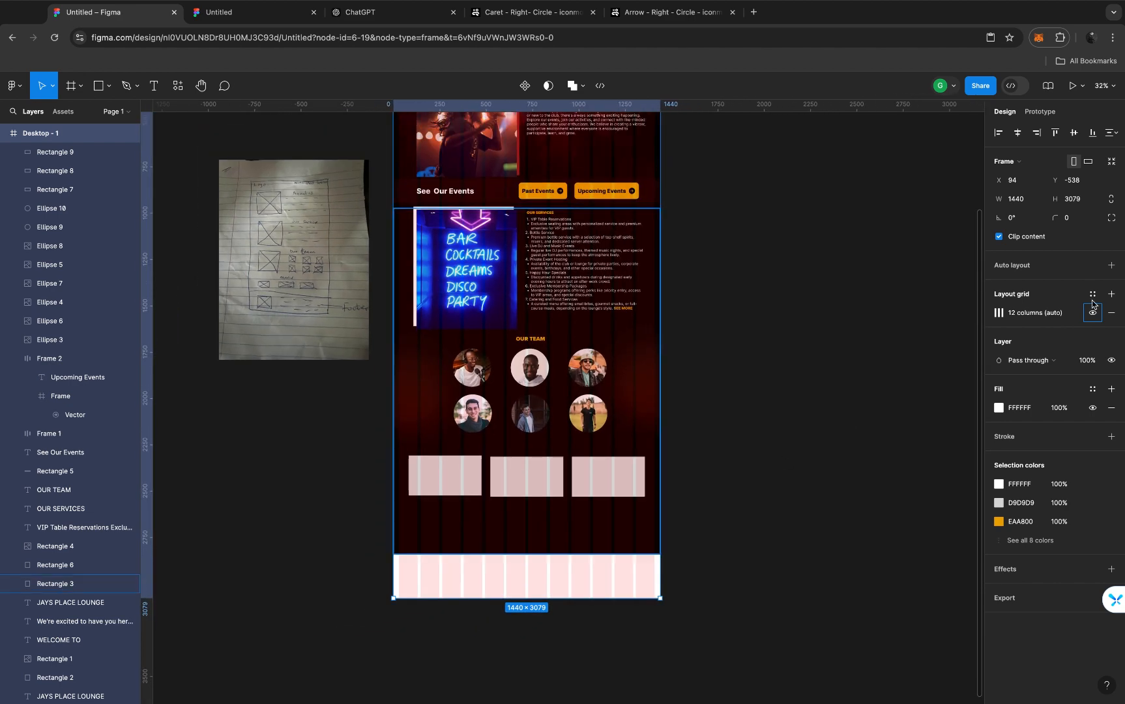
left_click(1093, 314)
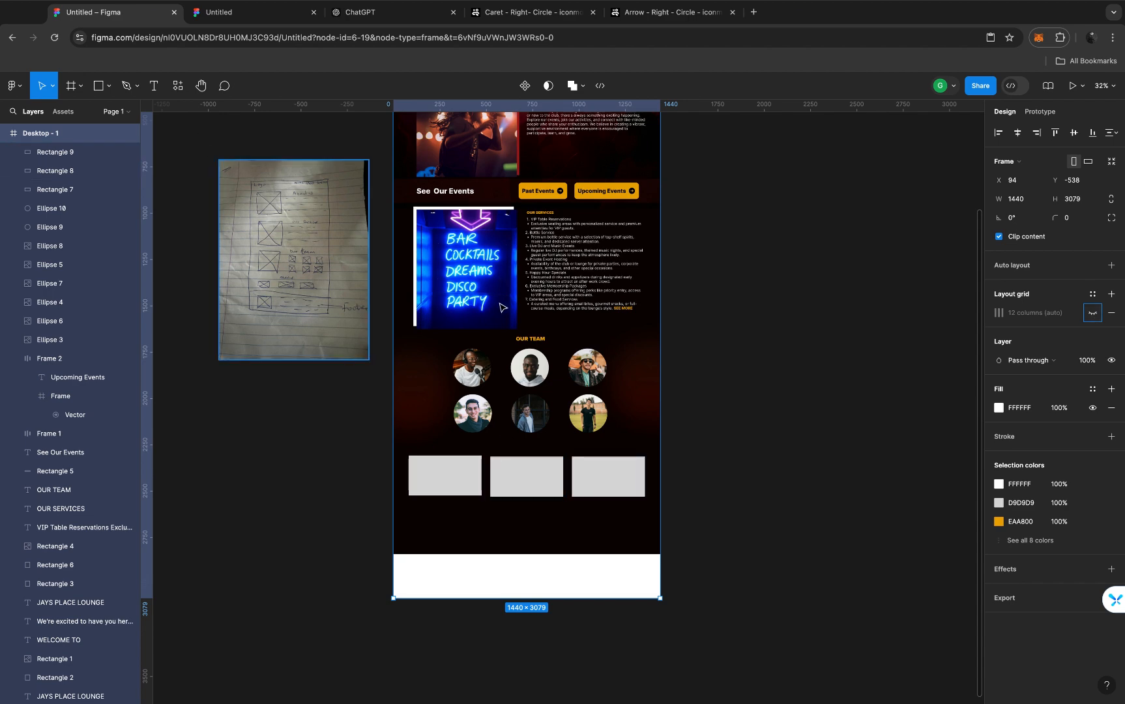
Duplicate the OUR TEAM heading and place the copy just above the middle rectangle in the new row
scroll(509, 339, "up", 5)
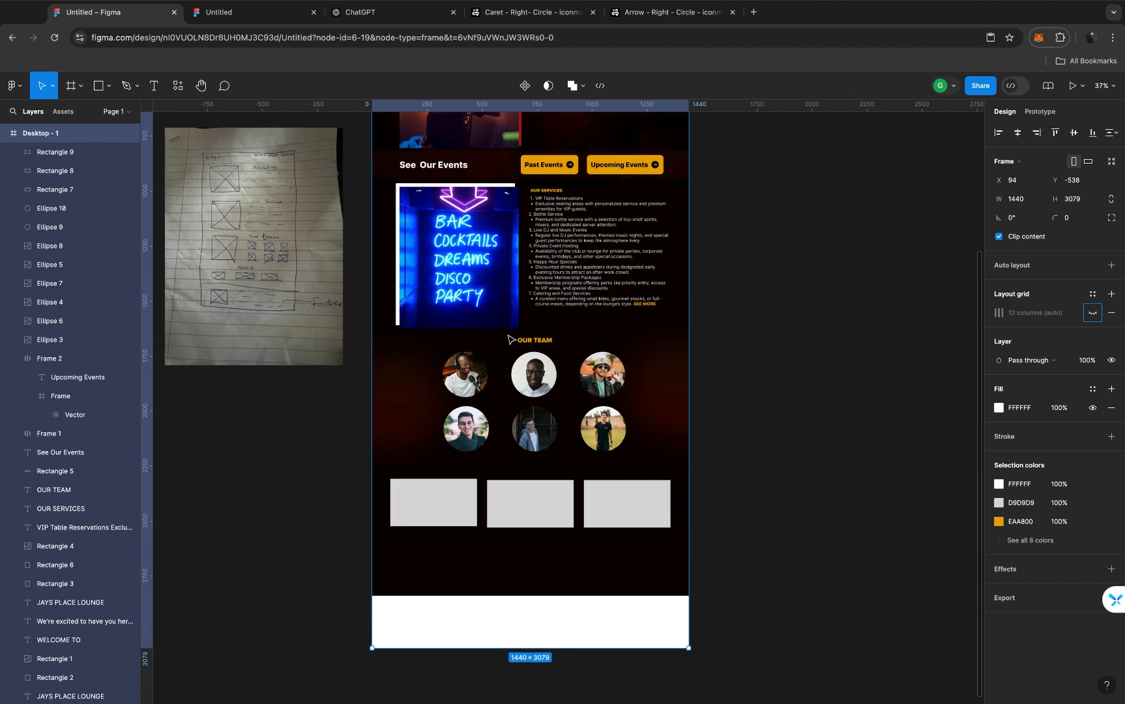
left_click(554, 343)
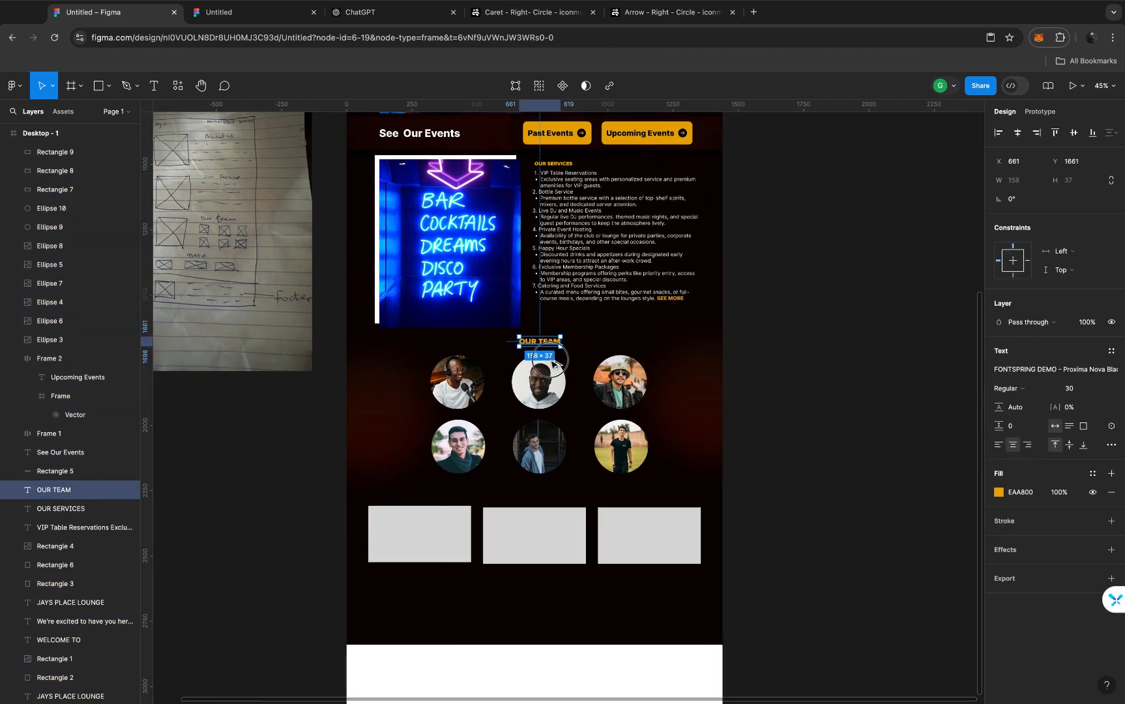
left_click_drag(548, 341, 547, 498)
scroll(547, 498, "up", 3)
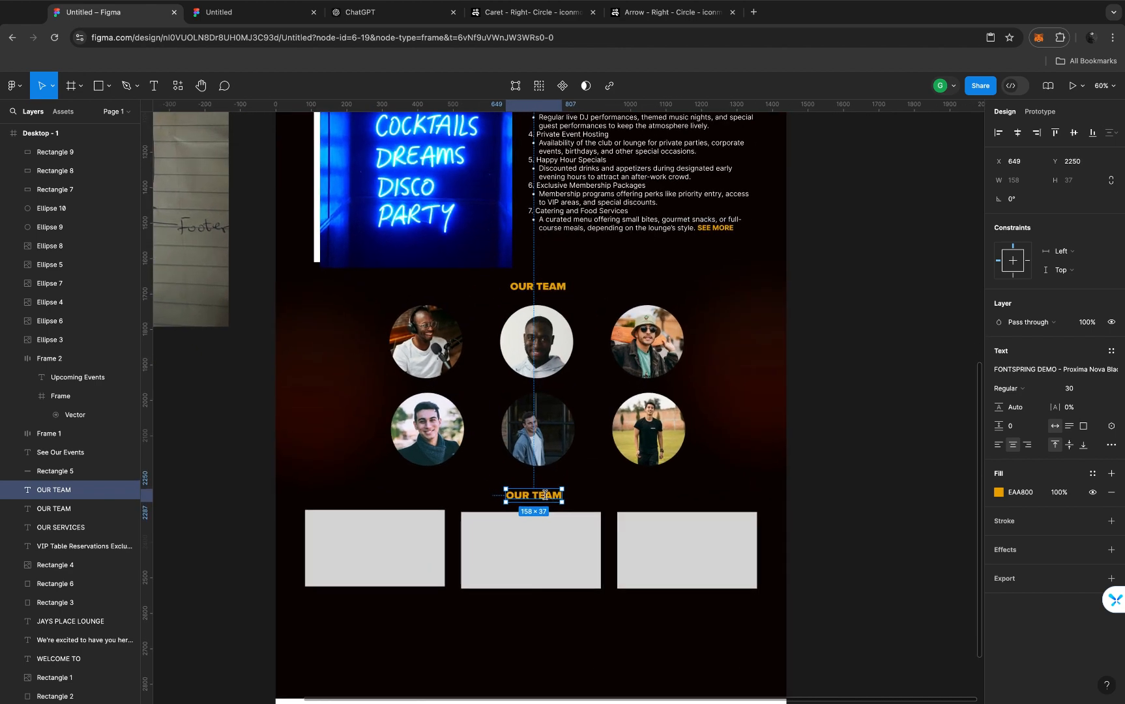
Change the copied OUR TEAM heading above the row of three rectangles to MENU
double_click(546, 495)
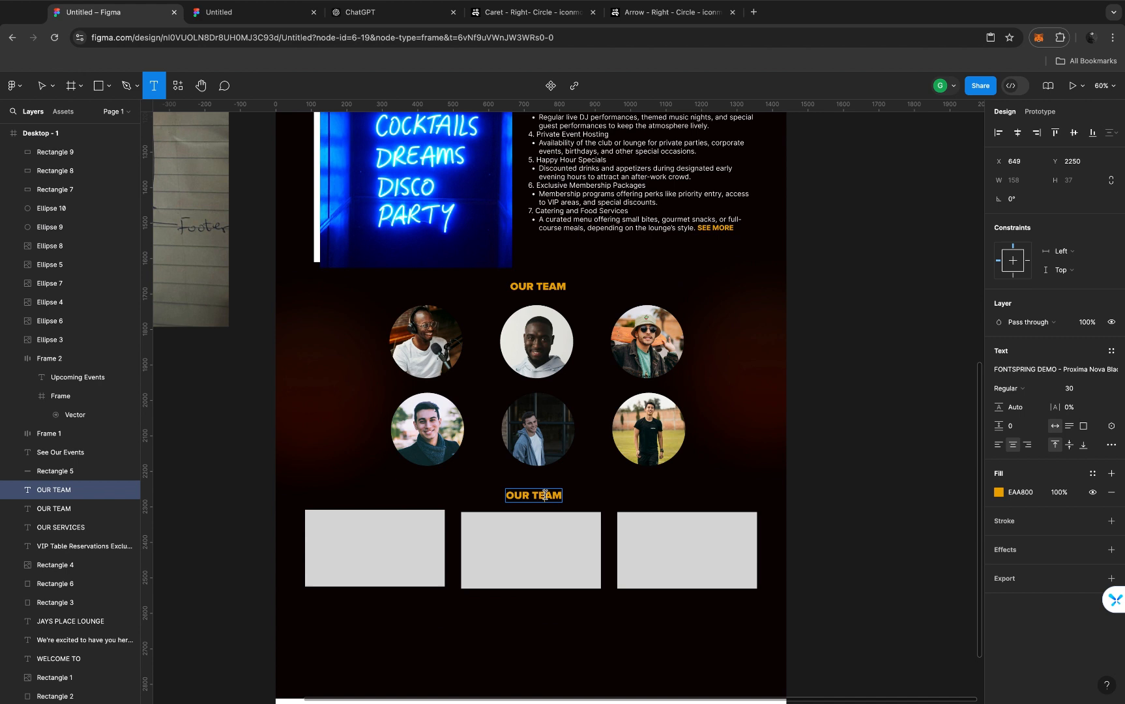
type("MENU")
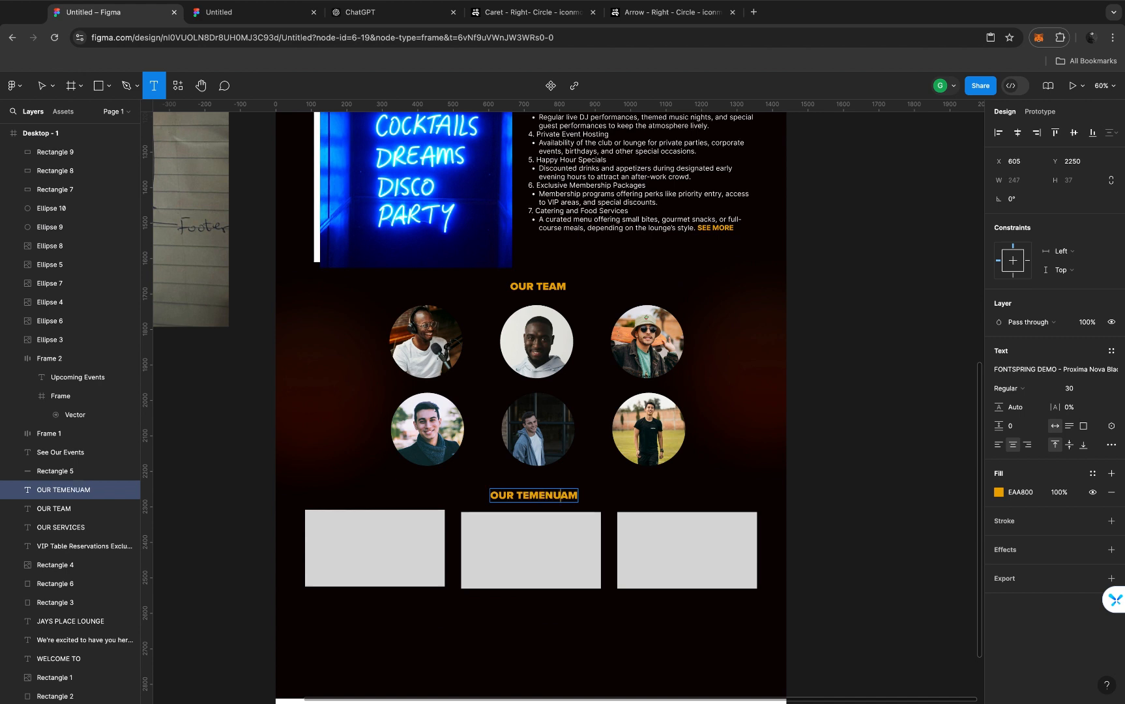
key("super+a")
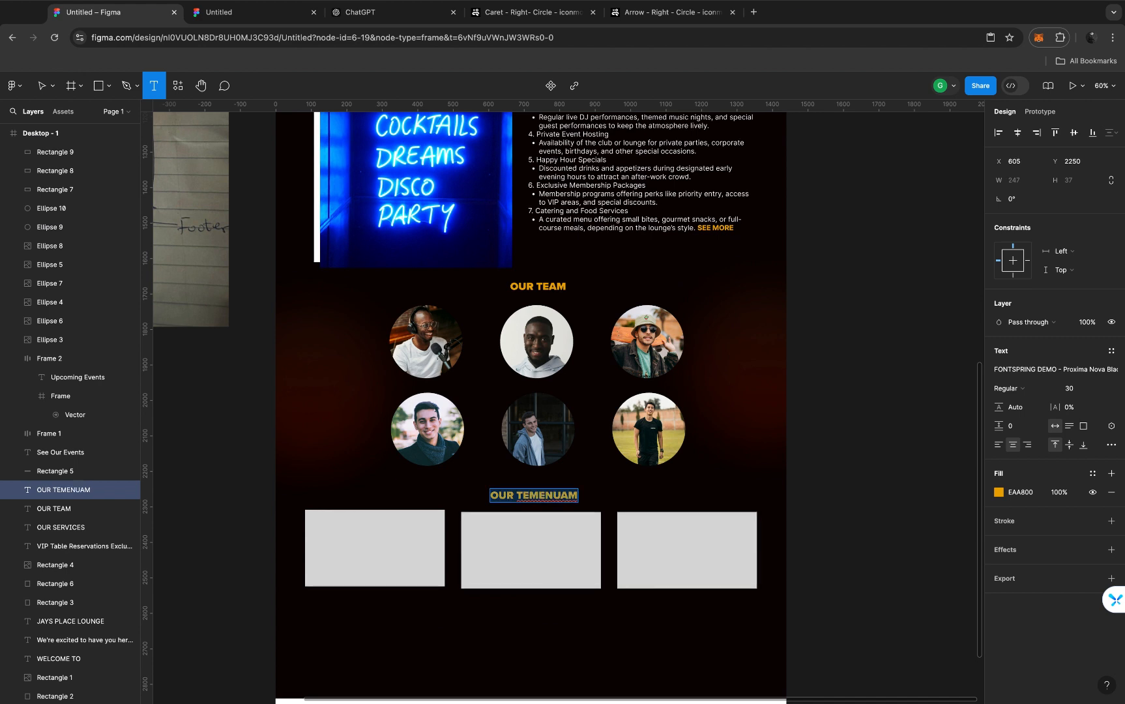
type("MENU")
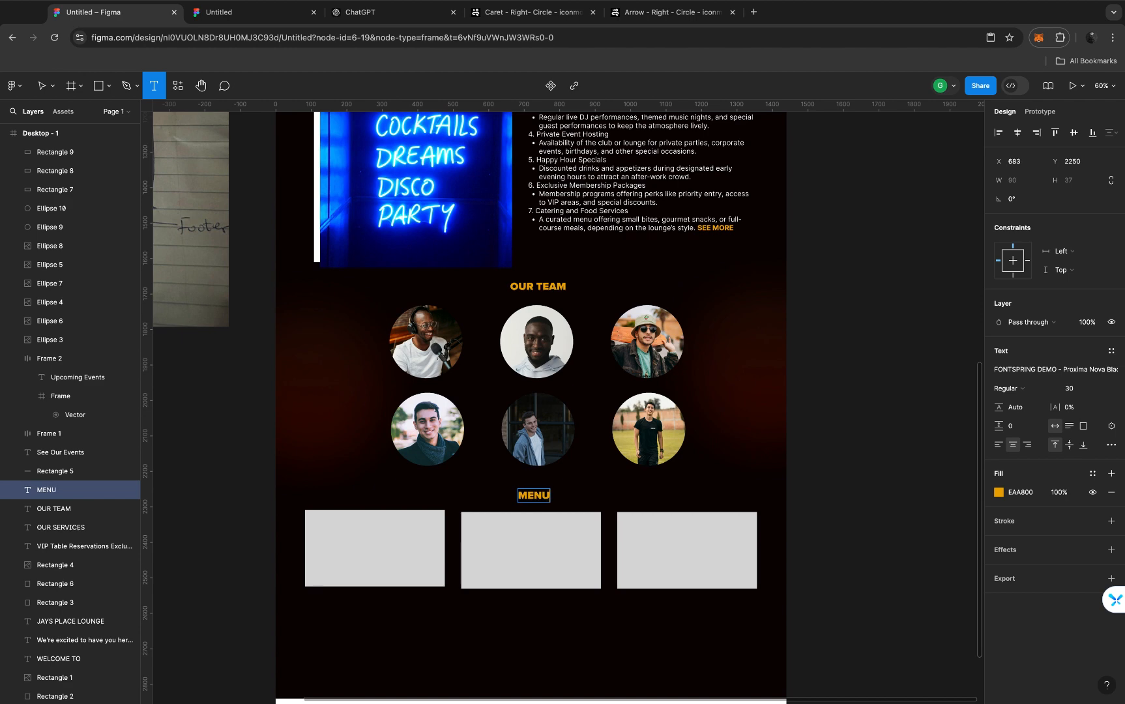
key("Escape")
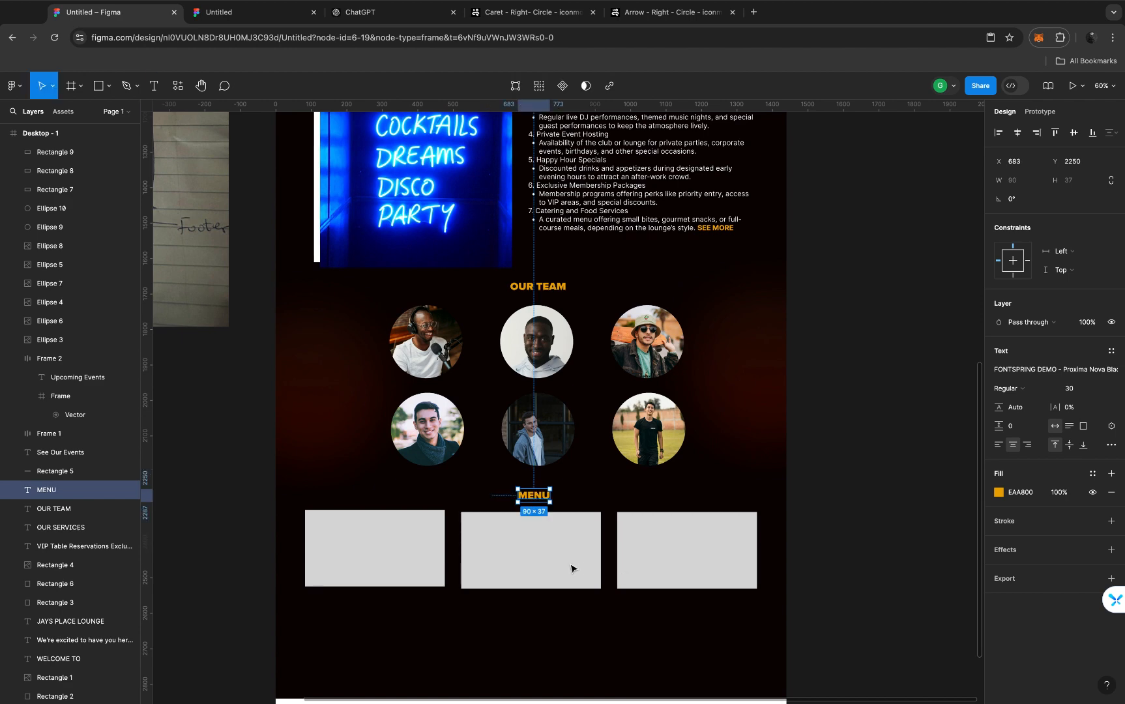
Select the first rectangle under the MENU heading, find the Unsplash plugin and run it
scroll(555, 564, "down", 5)
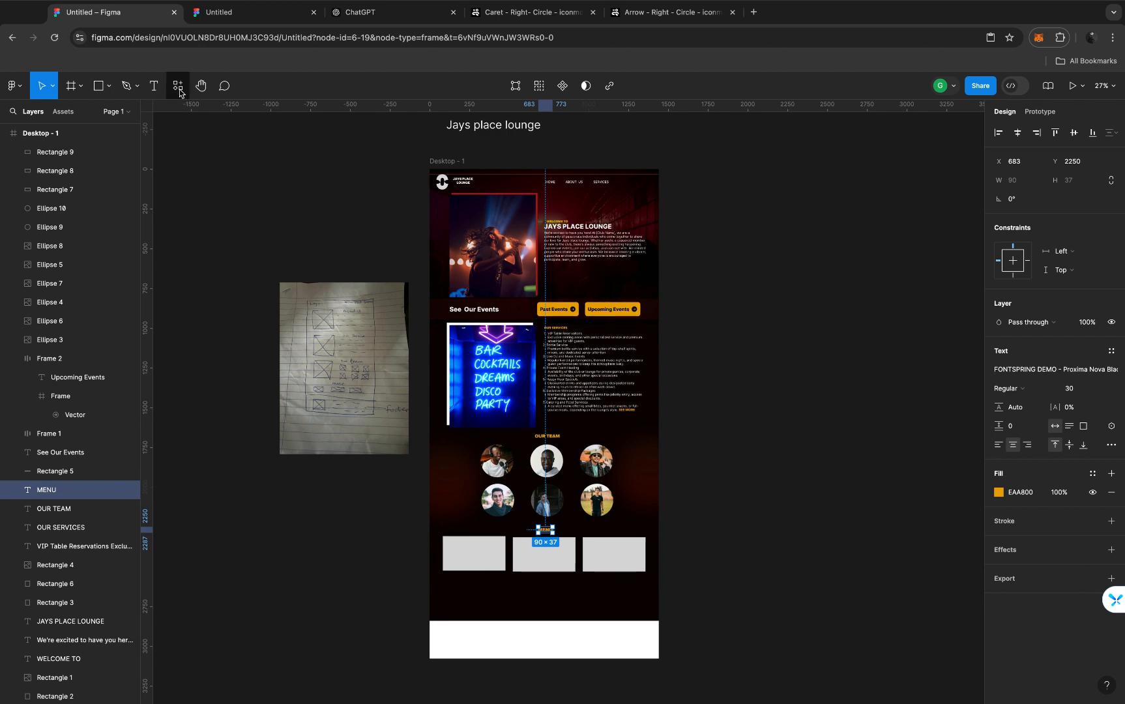
left_click(468, 562)
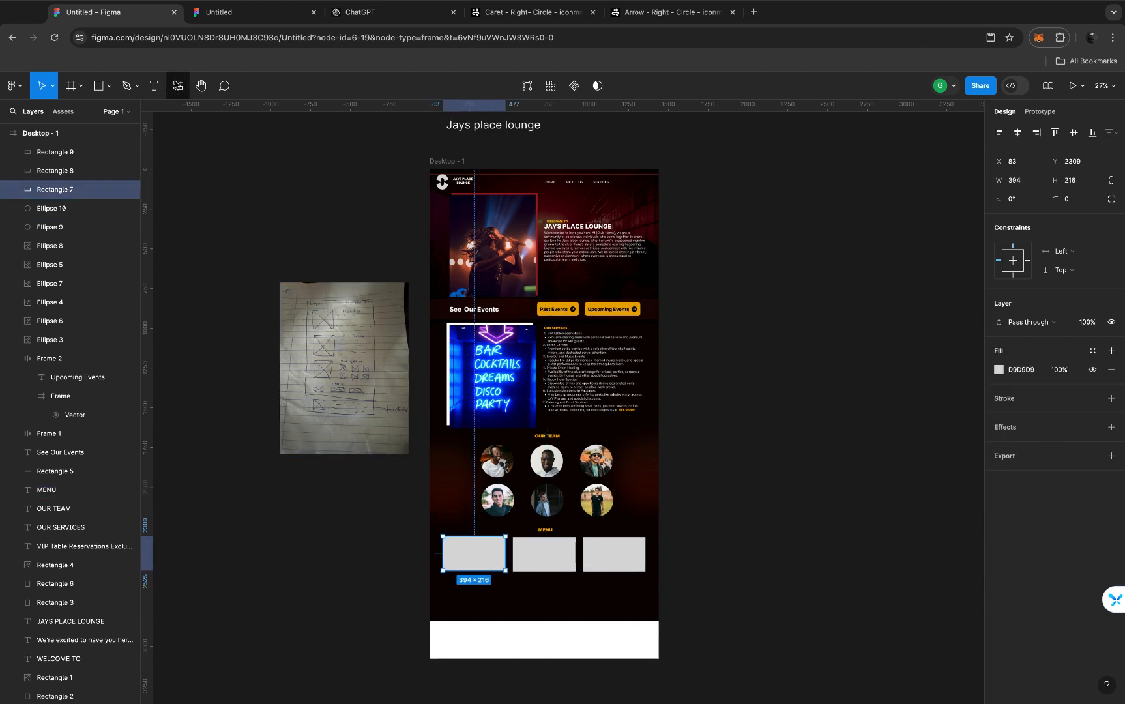
left_click(177, 85)
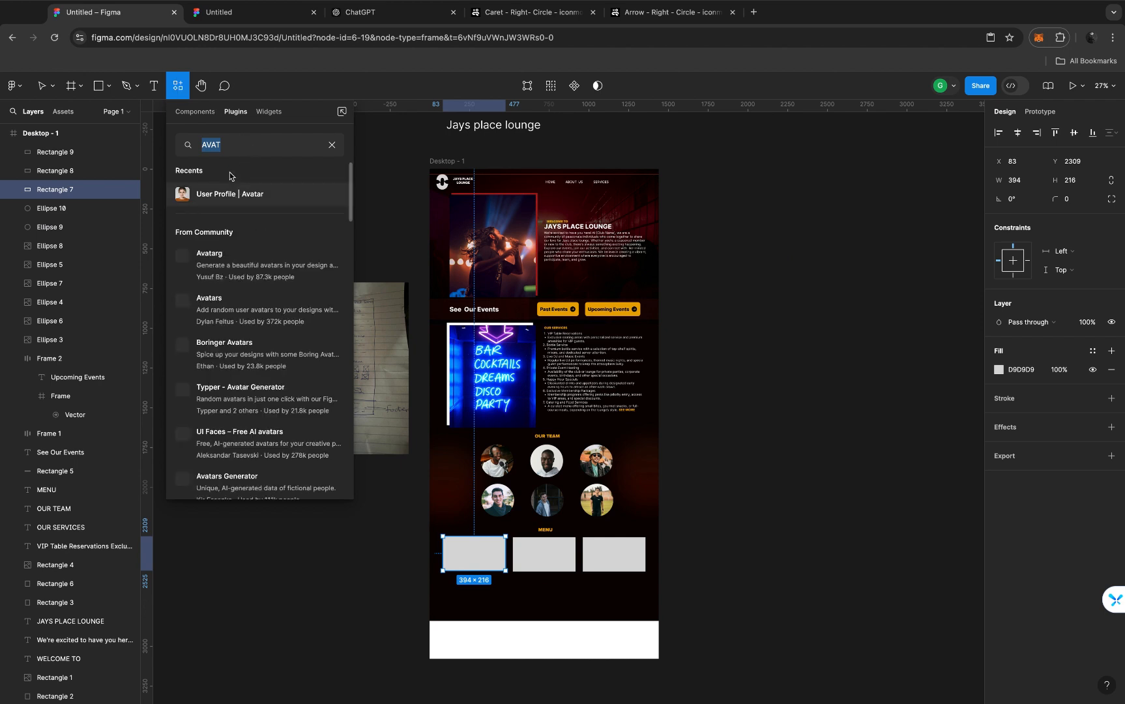
type("UN")
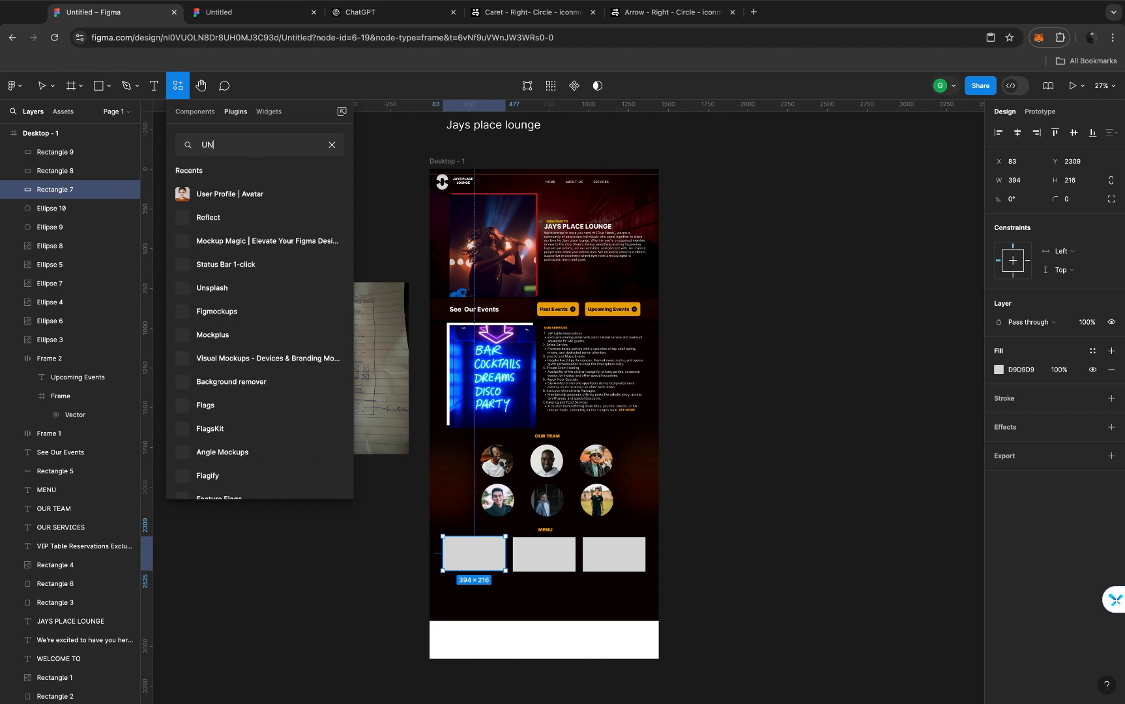
type("SPLASH")
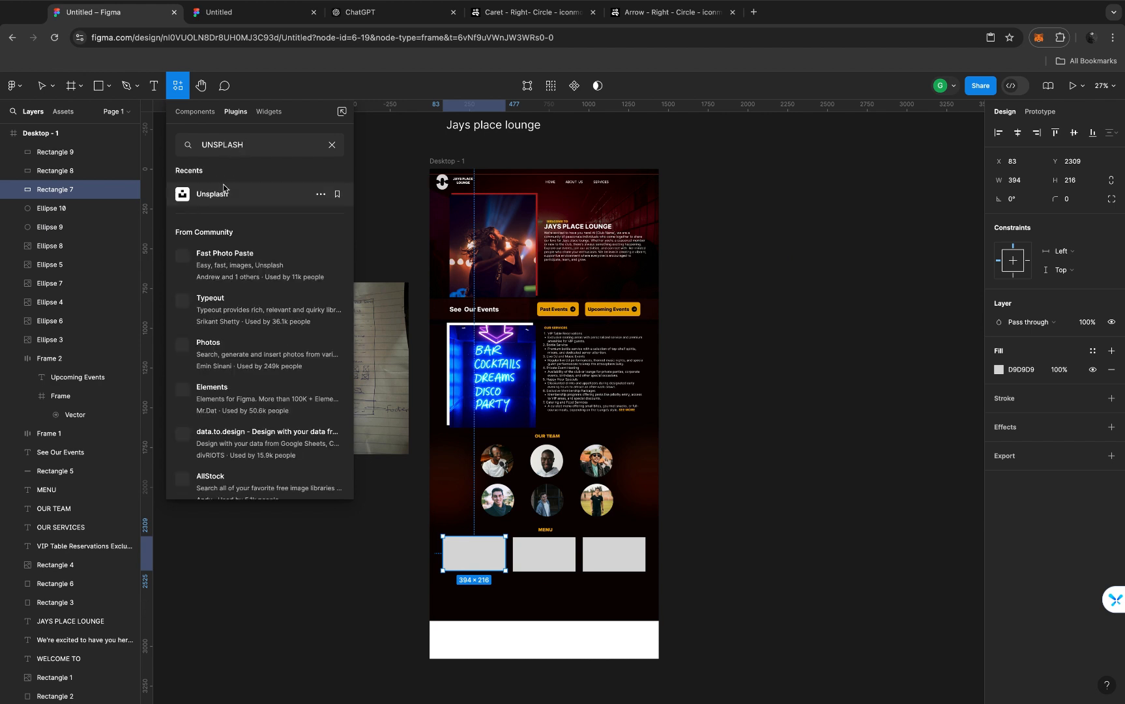
left_click(221, 195)
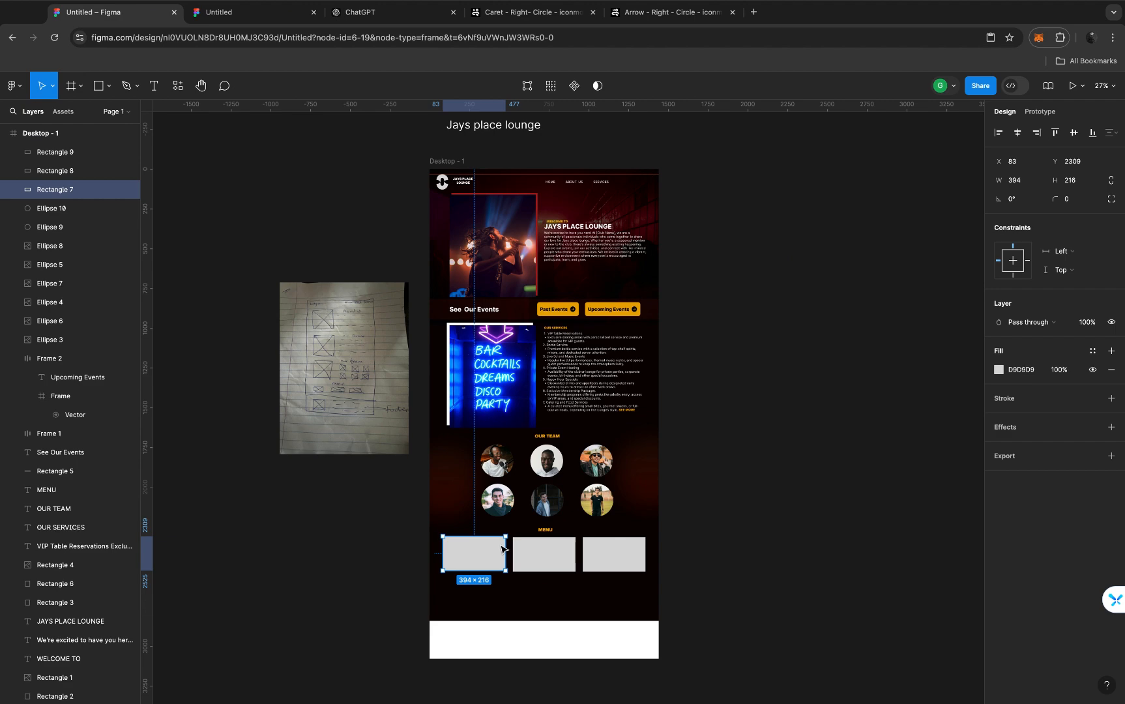
Search Unsplash for BAR and fill the first menu rectangle with the bar interior photo
scroll(502, 549, "up", 1)
scroll(502, 548, "up", 4)
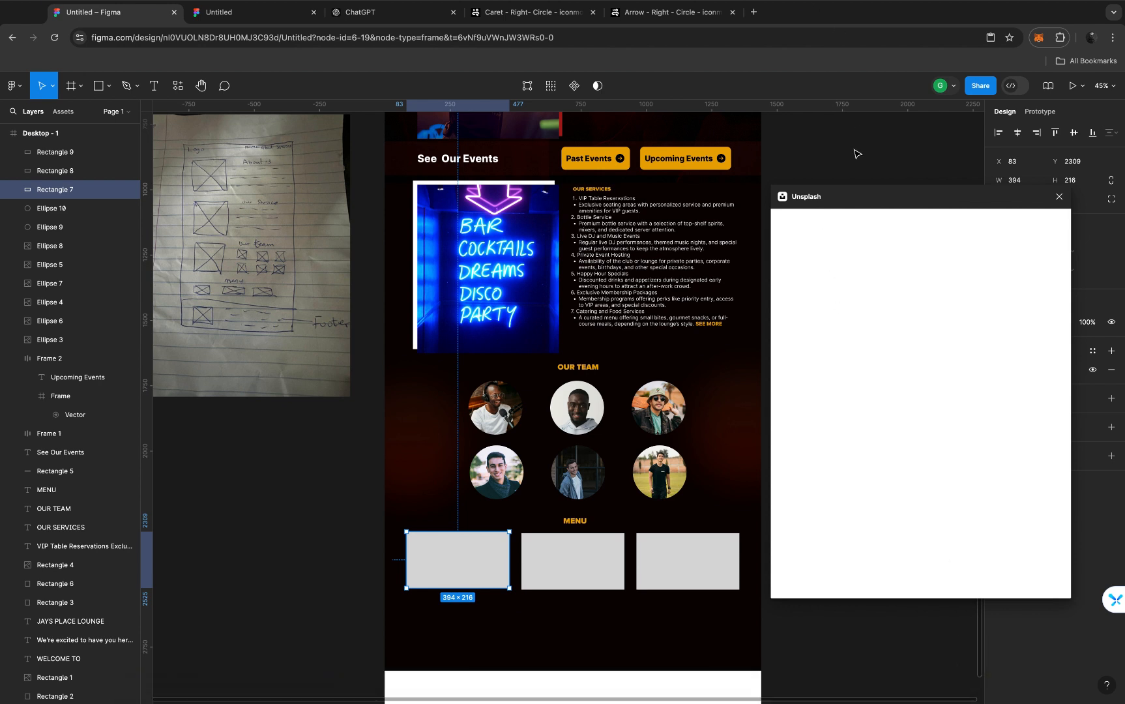
left_click(831, 253)
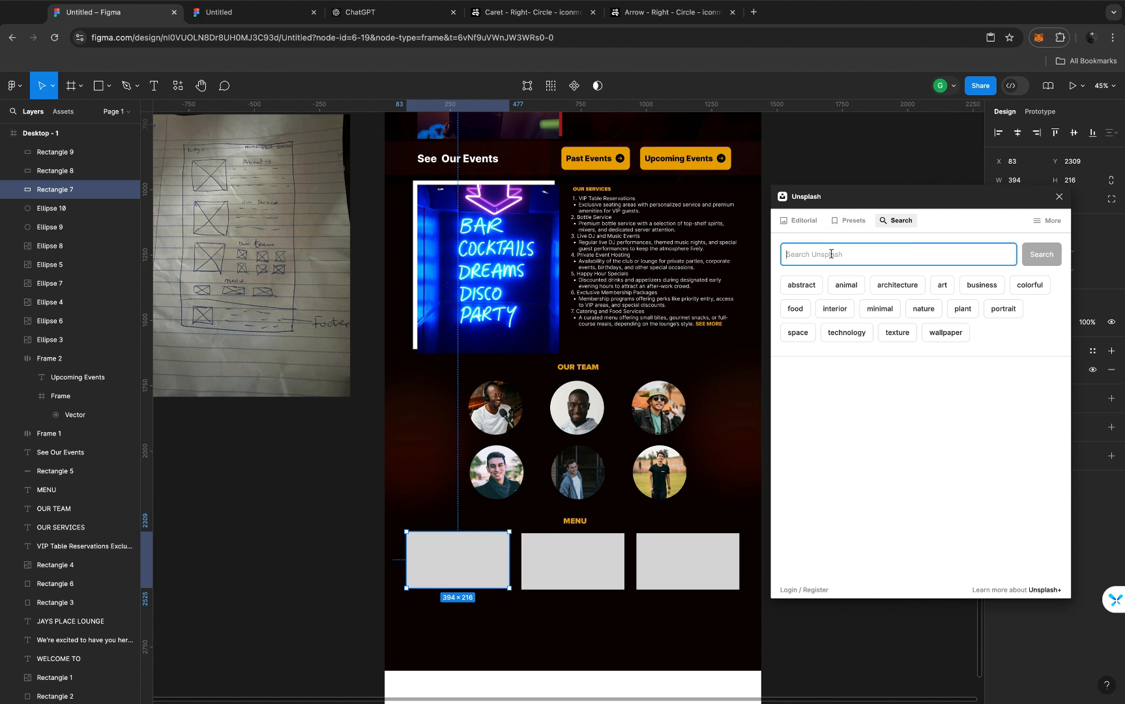
type("A")
key("BackSpace")
type("BAR")
key("Return")
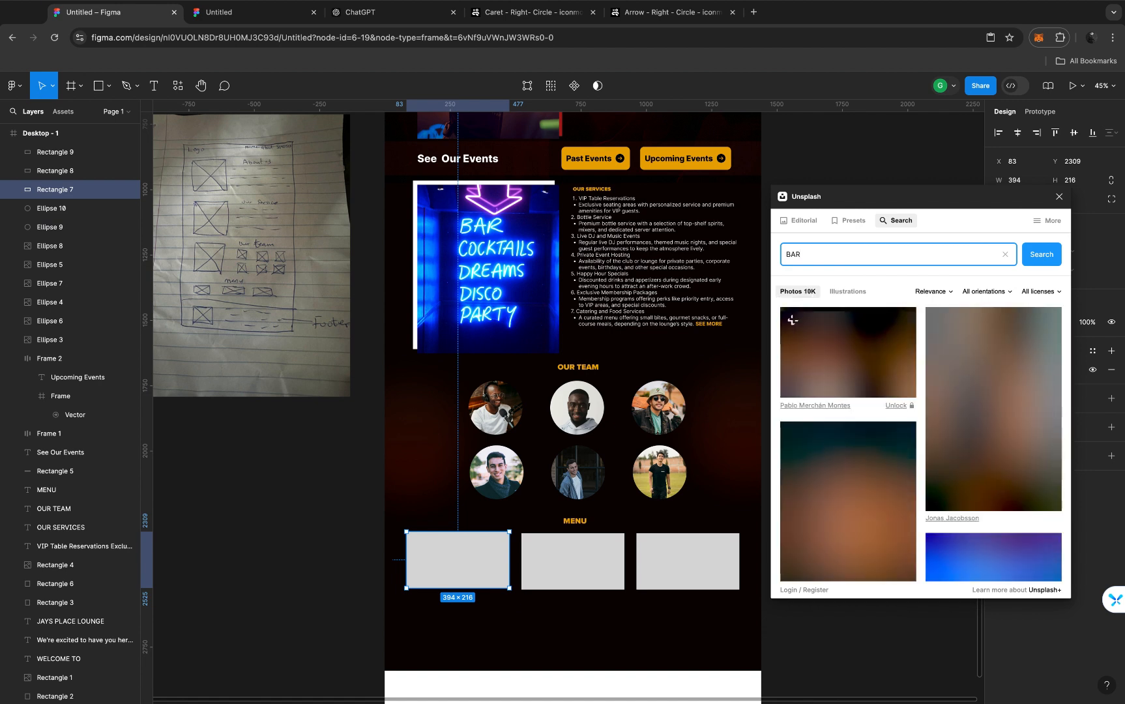
left_click(847, 357)
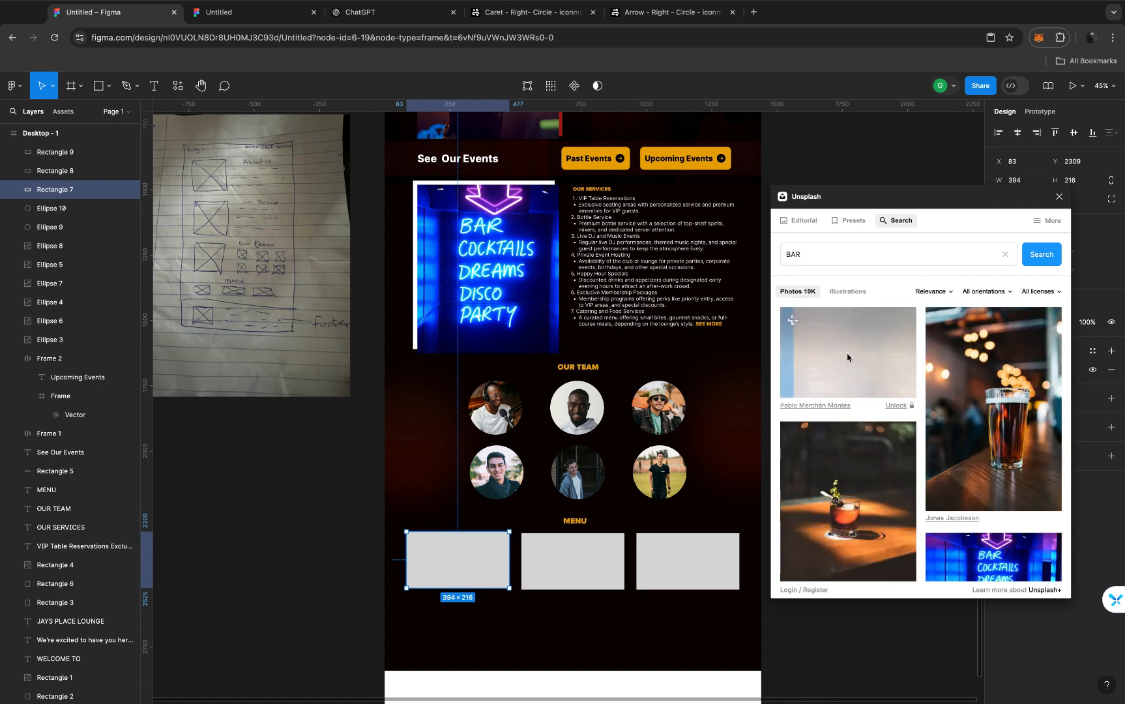
Select the middle menu rectangle and search Unsplash for STRIPPER
left_click(589, 558)
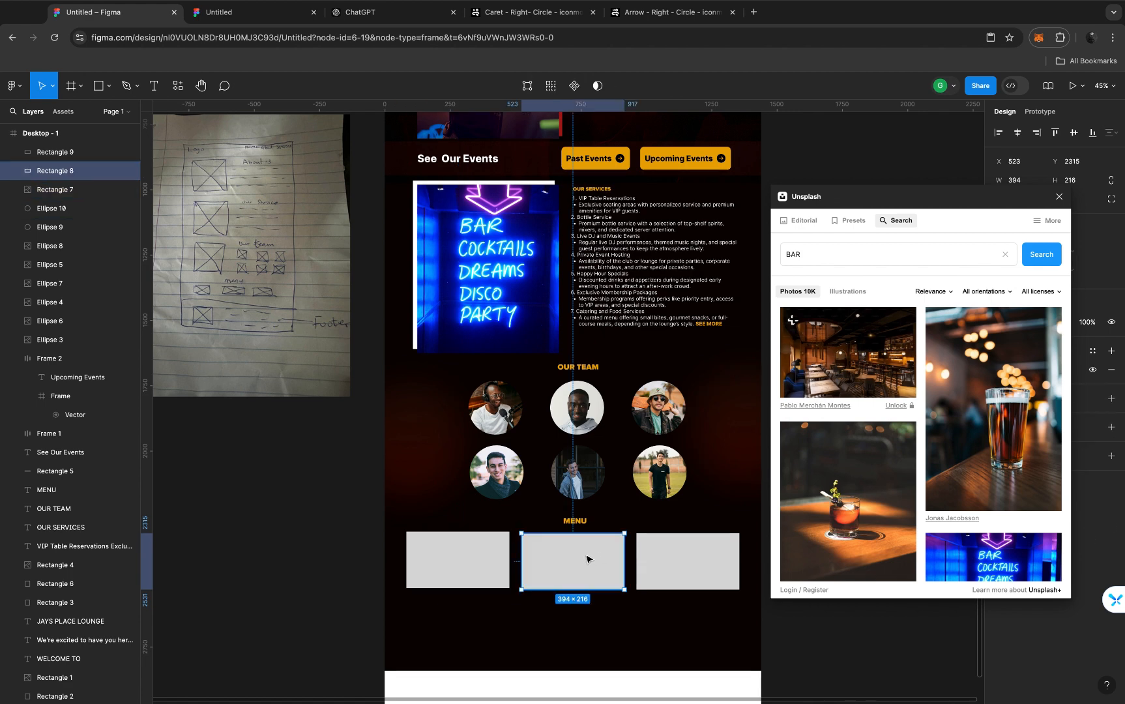
left_click(824, 255)
key("BackSpace")
key("BackSpace")
key("BackSpace")
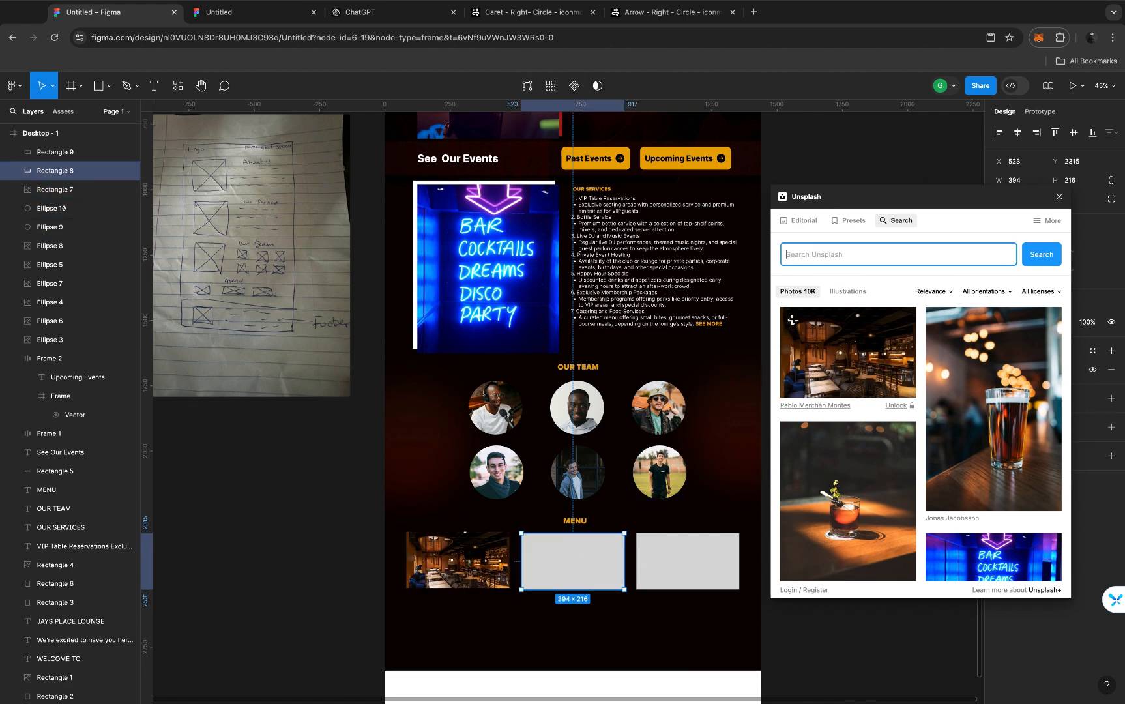
type("STRIPPER")
key("Return")
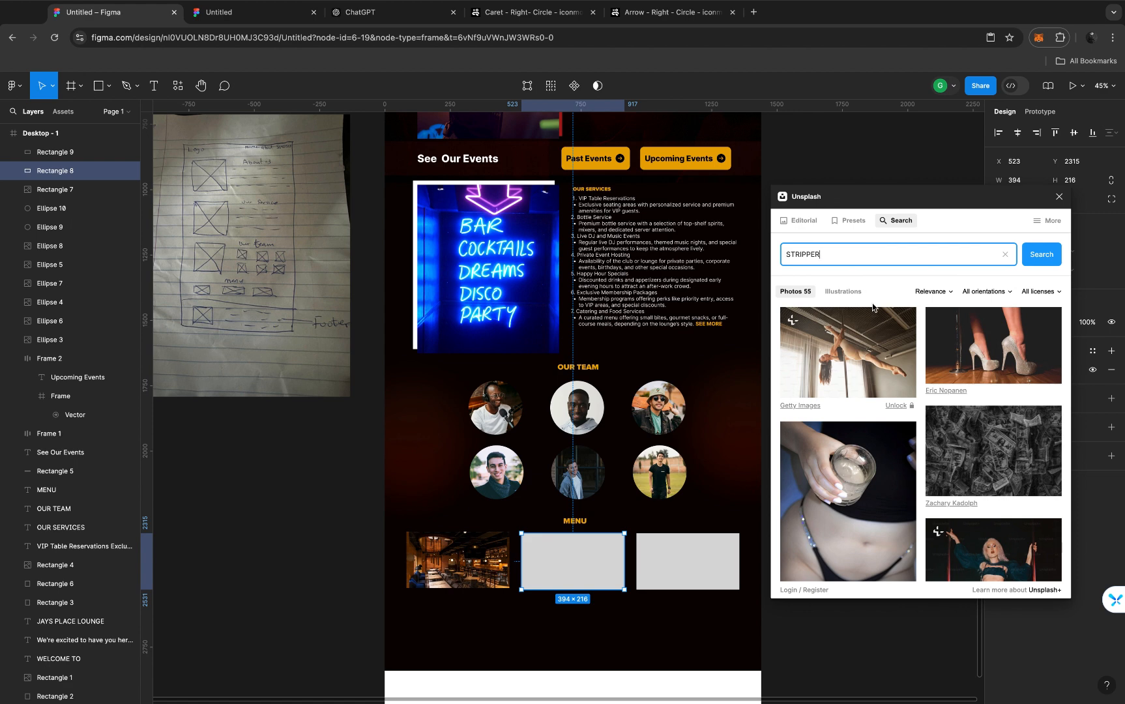
Browse the results and fill the middle menu rectangle with the portrait photo of the pole dancer above a glowing light
scroll(941, 452, "down", 5)
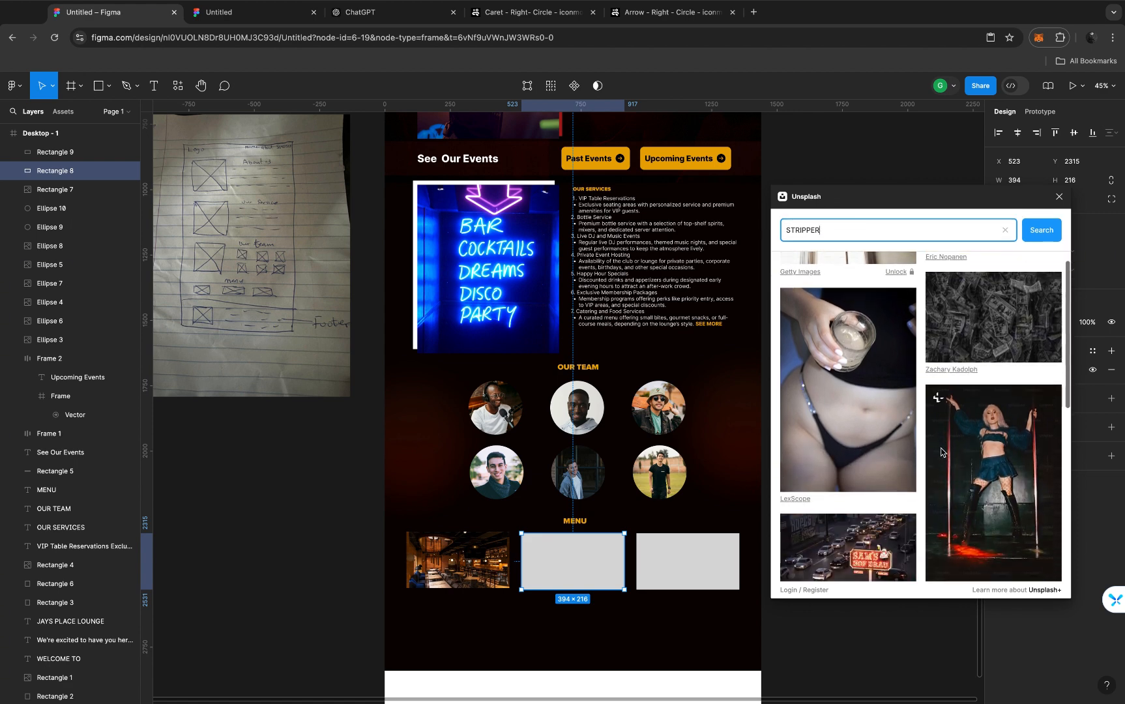
scroll(941, 452, "up", 5)
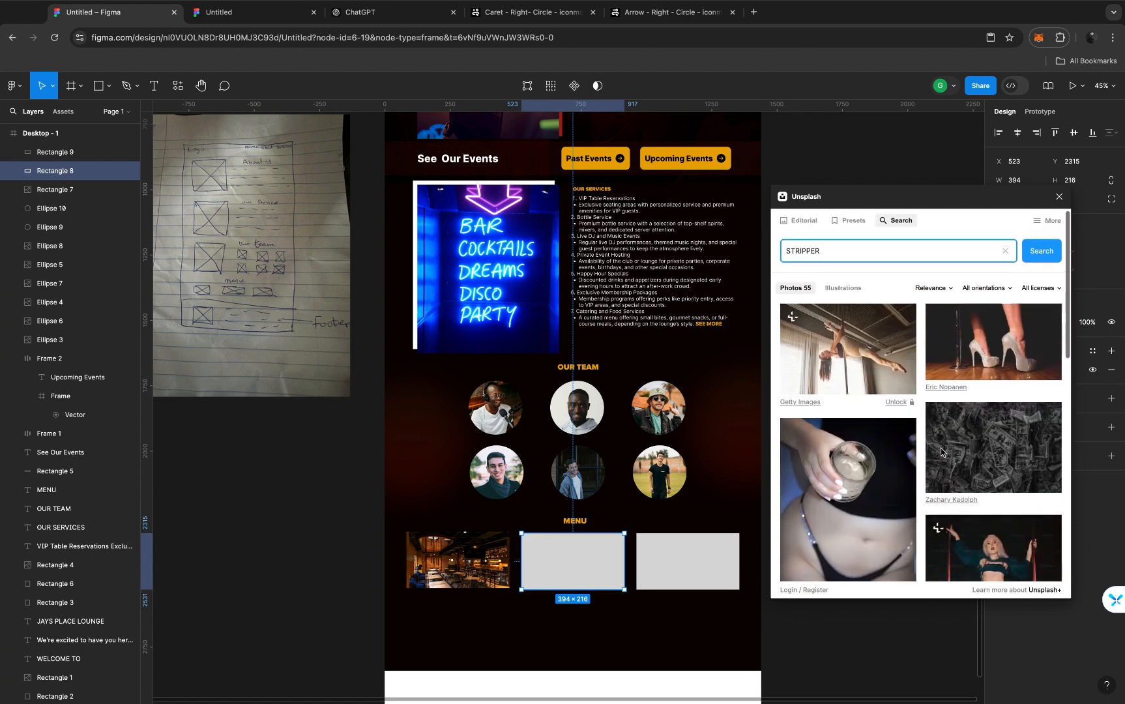
scroll(941, 452, "down", 8)
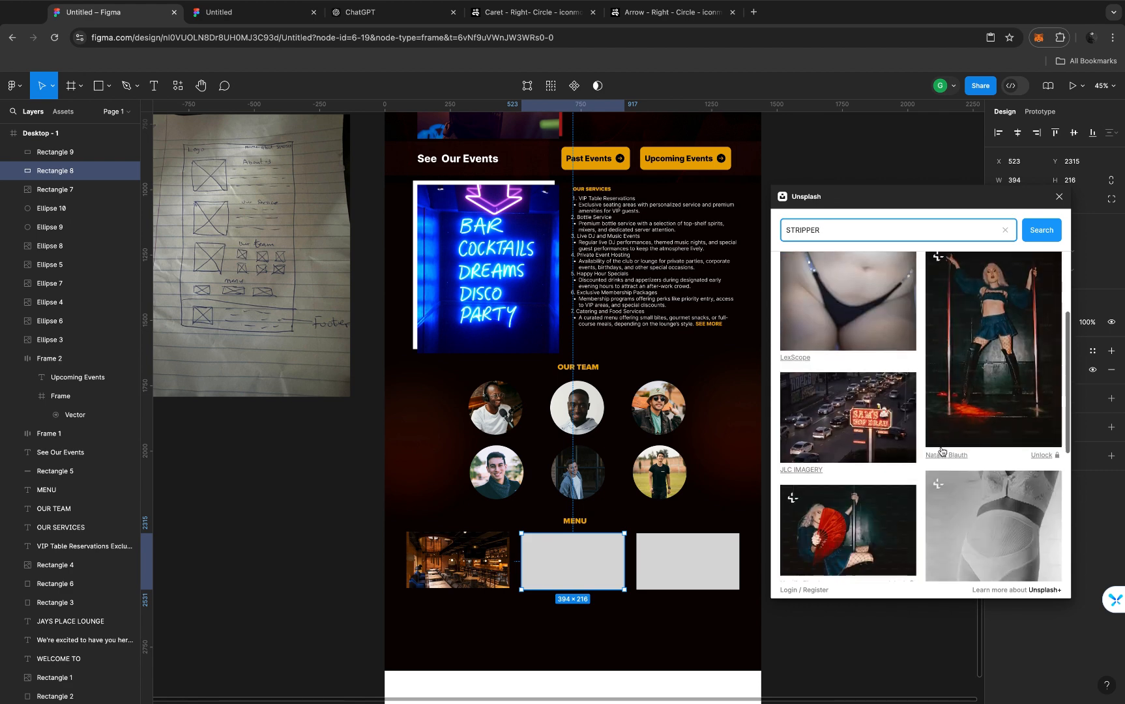
scroll(941, 451, "down", 3)
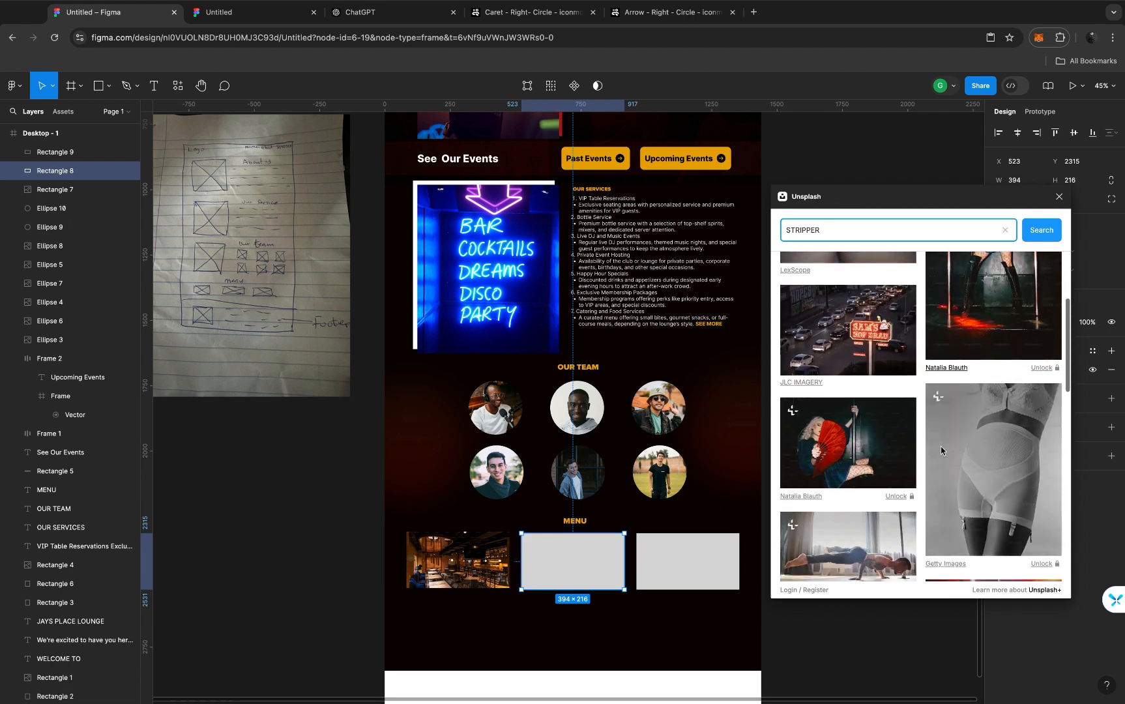
scroll(940, 449, "down", 4)
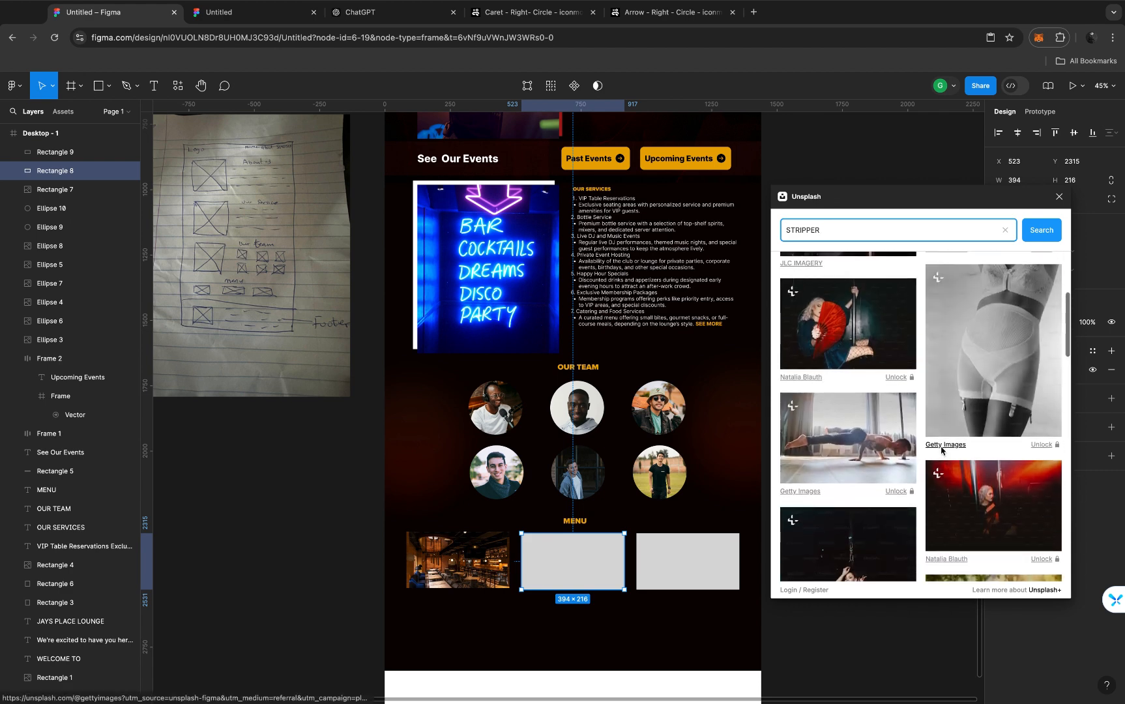
scroll(941, 450, "down", 5)
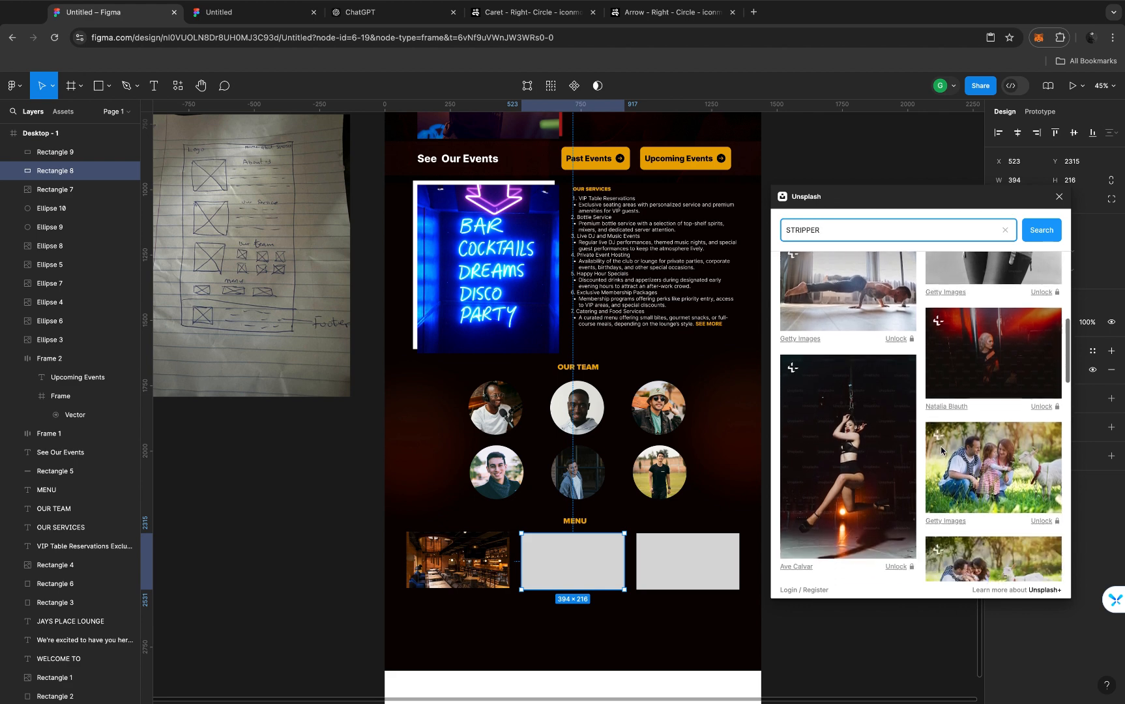
scroll(941, 450, "down", 5)
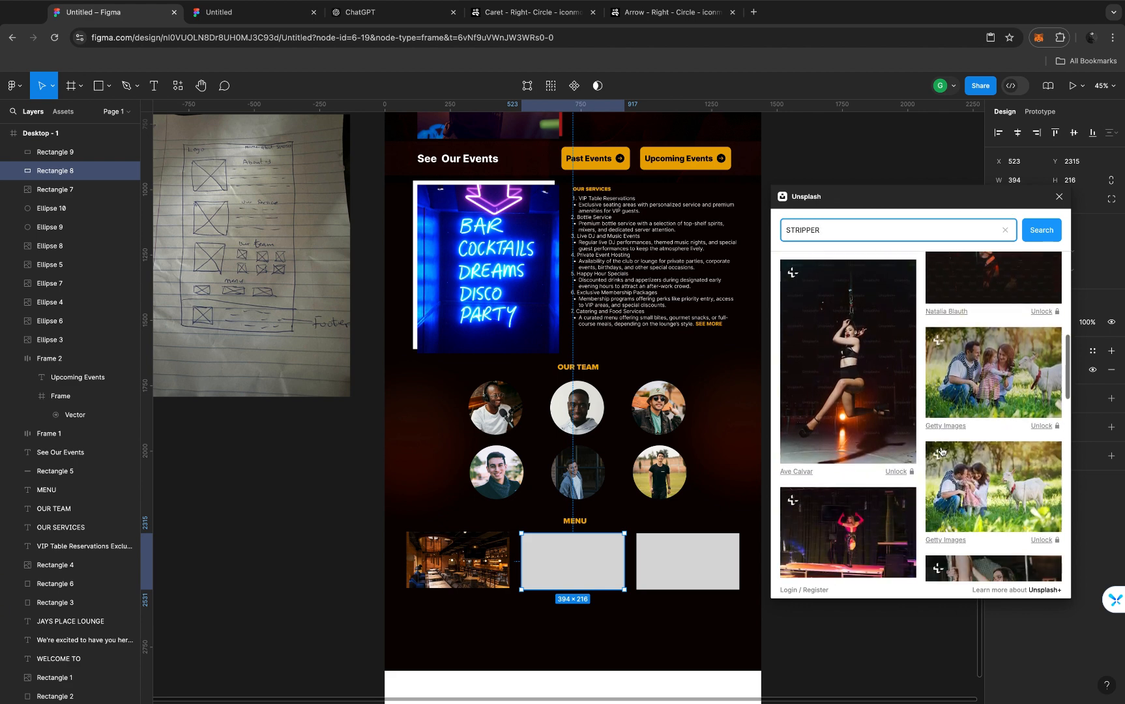
left_click(863, 365)
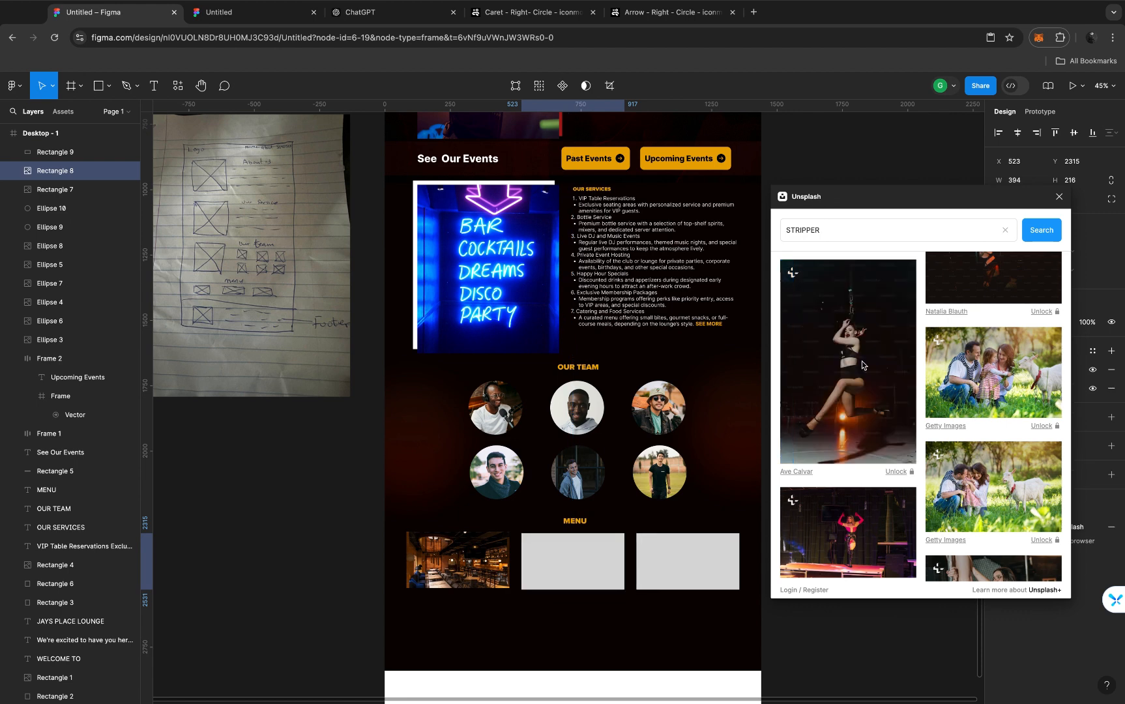
Search Unsplash for DJ, fill the third menu rectangle with the photo of turntables and a laptop, and close the plugin
left_click(689, 560)
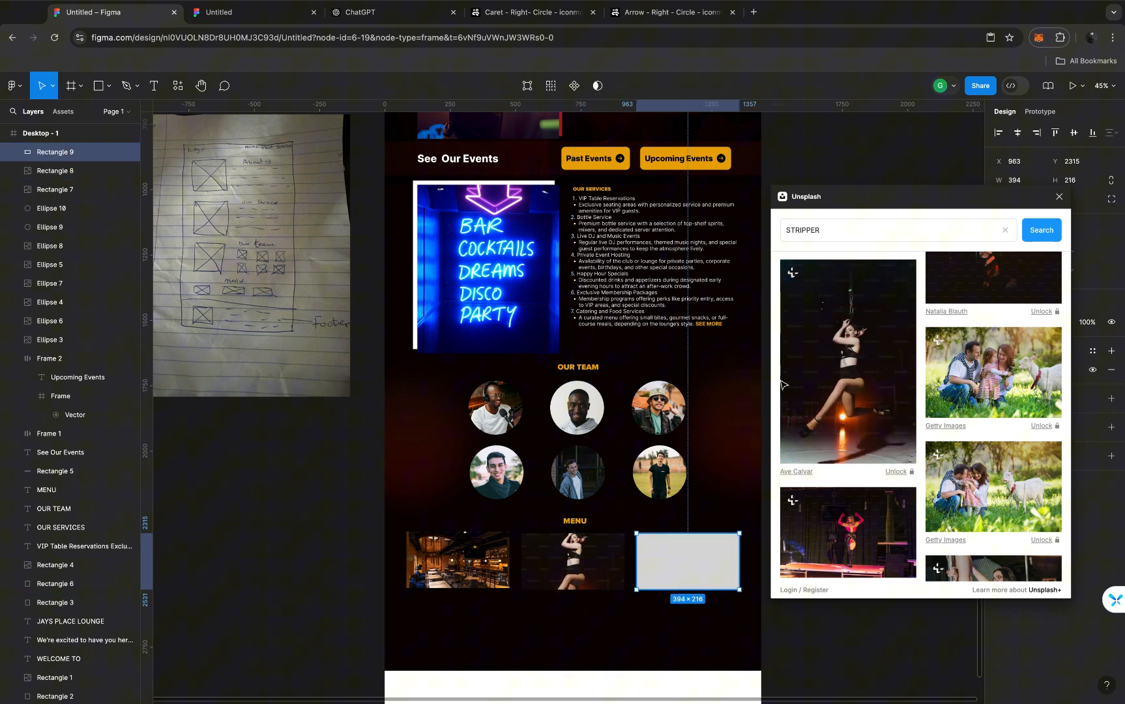
left_click(833, 232)
double_click(833, 232)
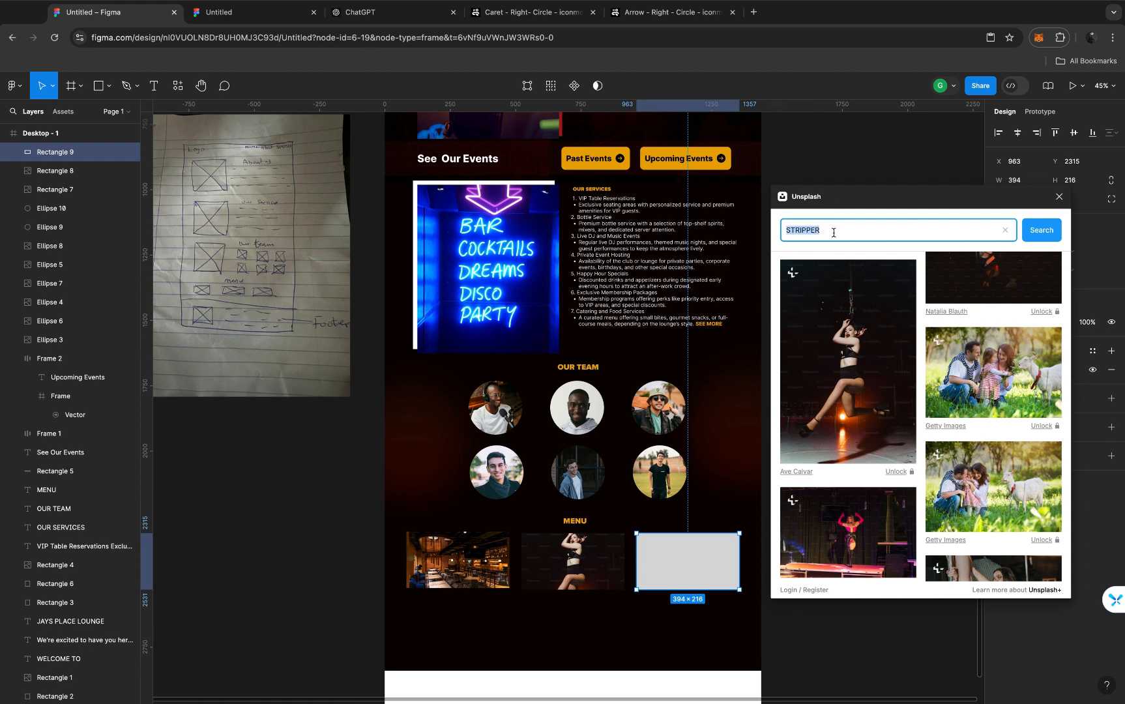
type("CL")
key("BackSpace")
type("DJ")
key("Return")
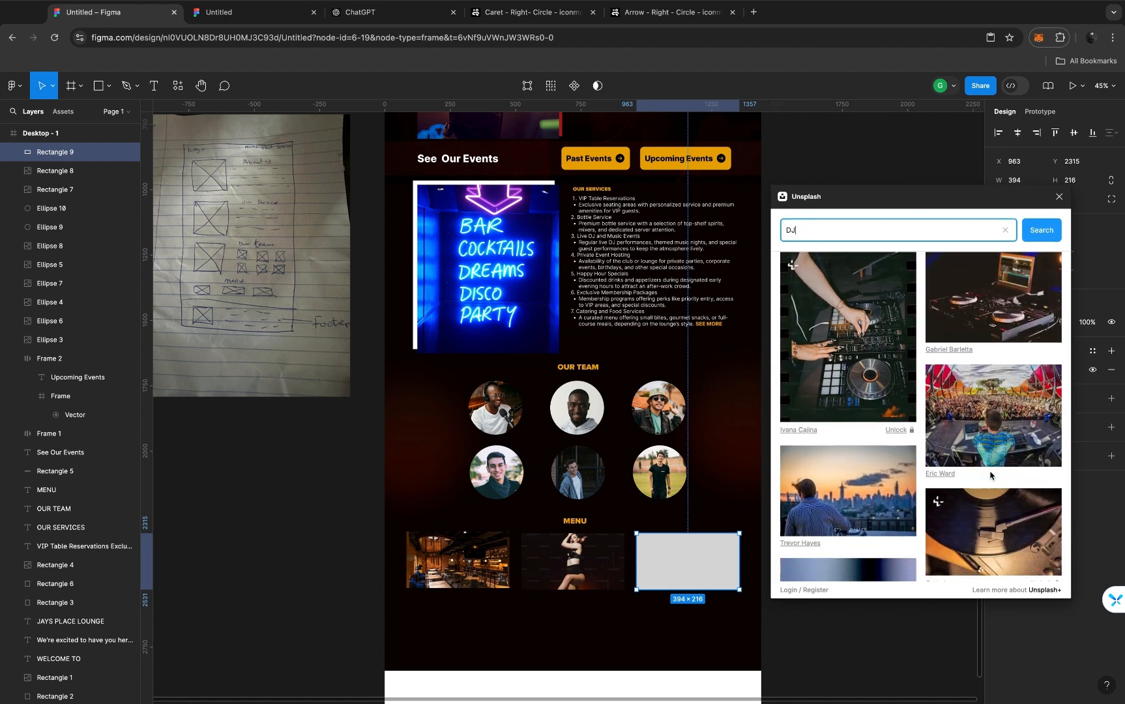
scroll(989, 475, "down", 2)
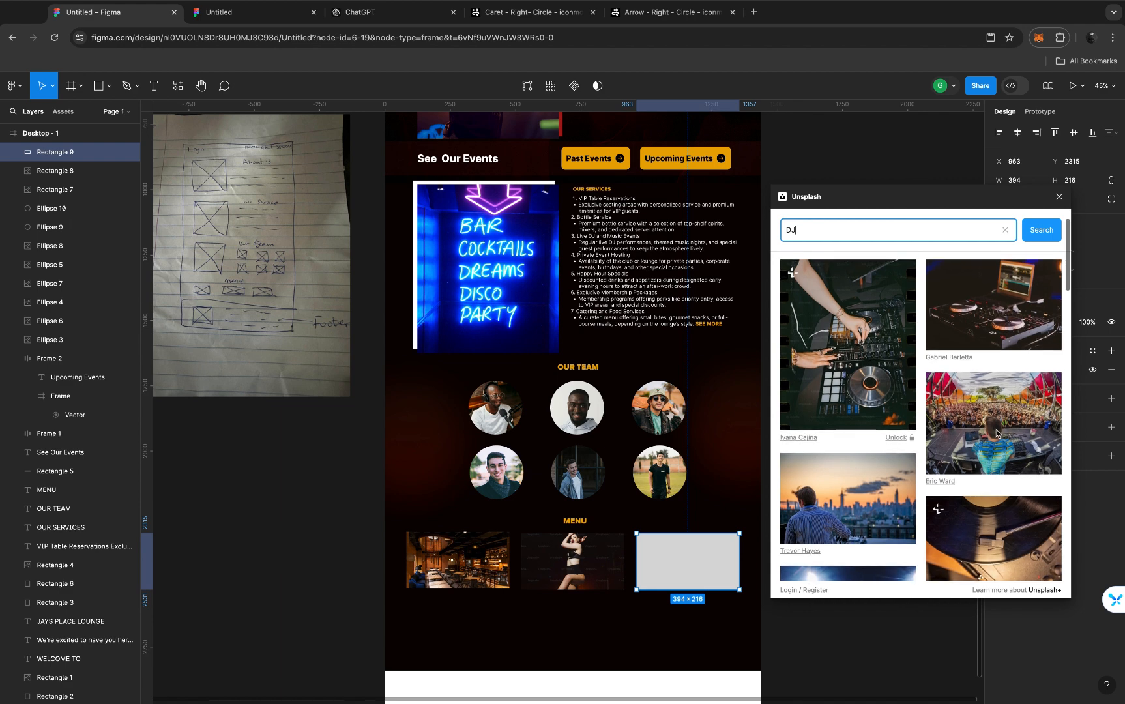
left_click(991, 326)
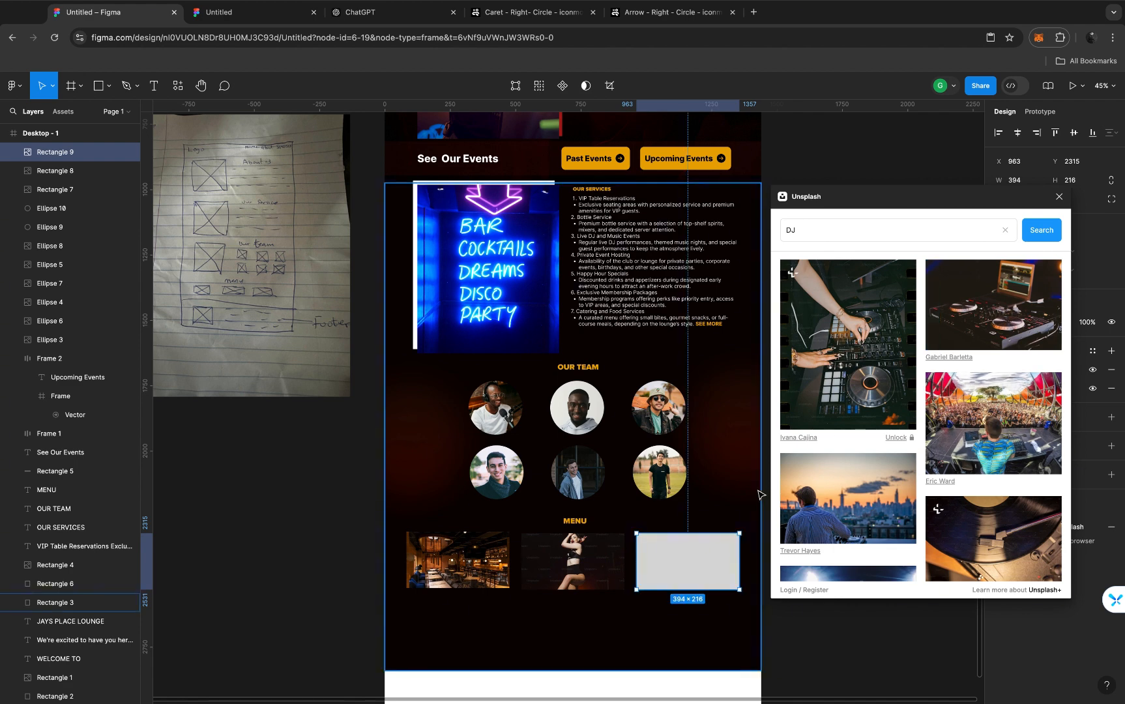
left_click(1059, 197)
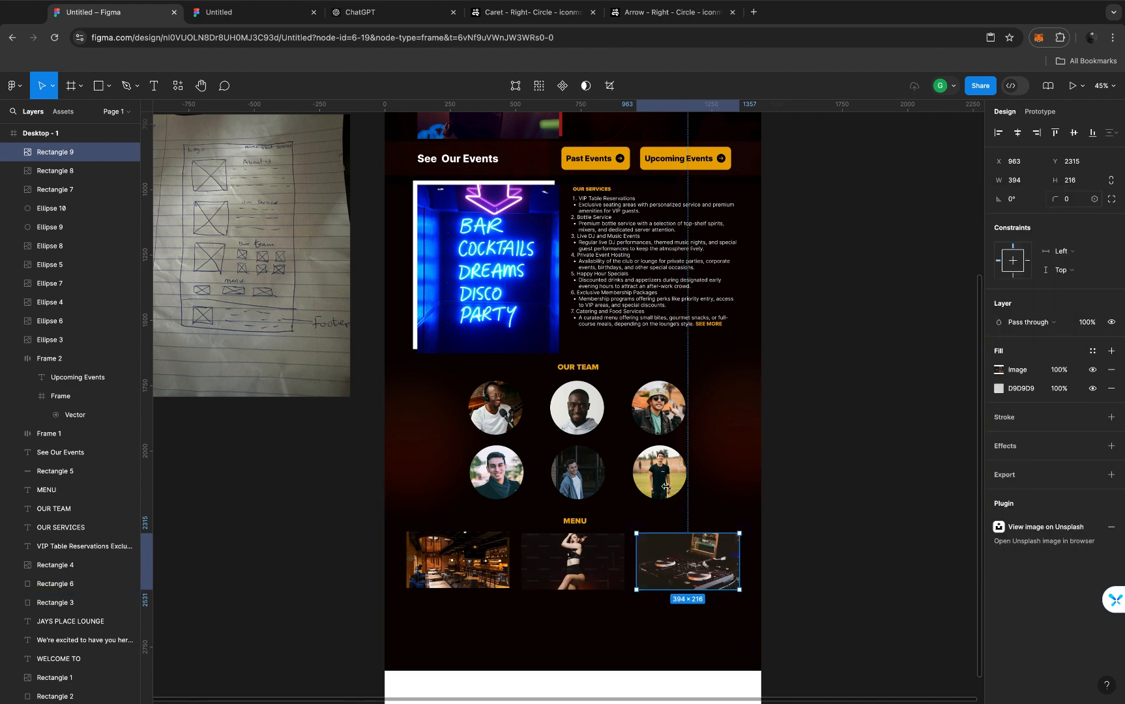
Select all three menu images together and add a white FFFFFF stroke to them
left_click(572, 567, "shift")
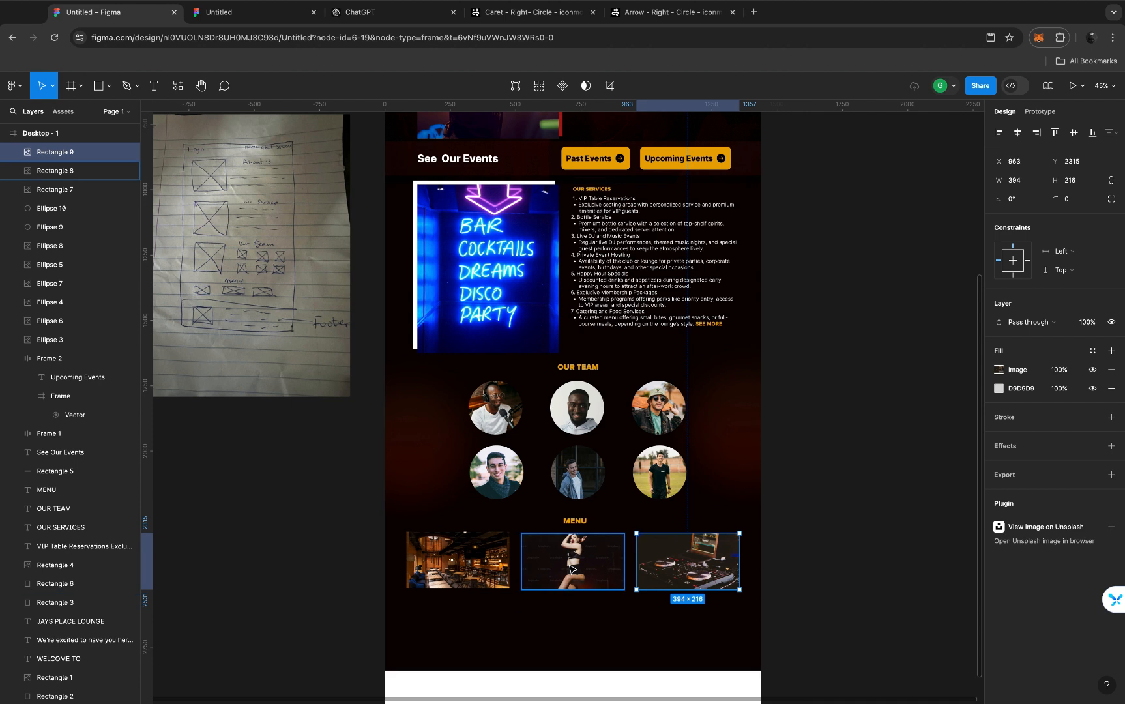
left_click(486, 564, "shift")
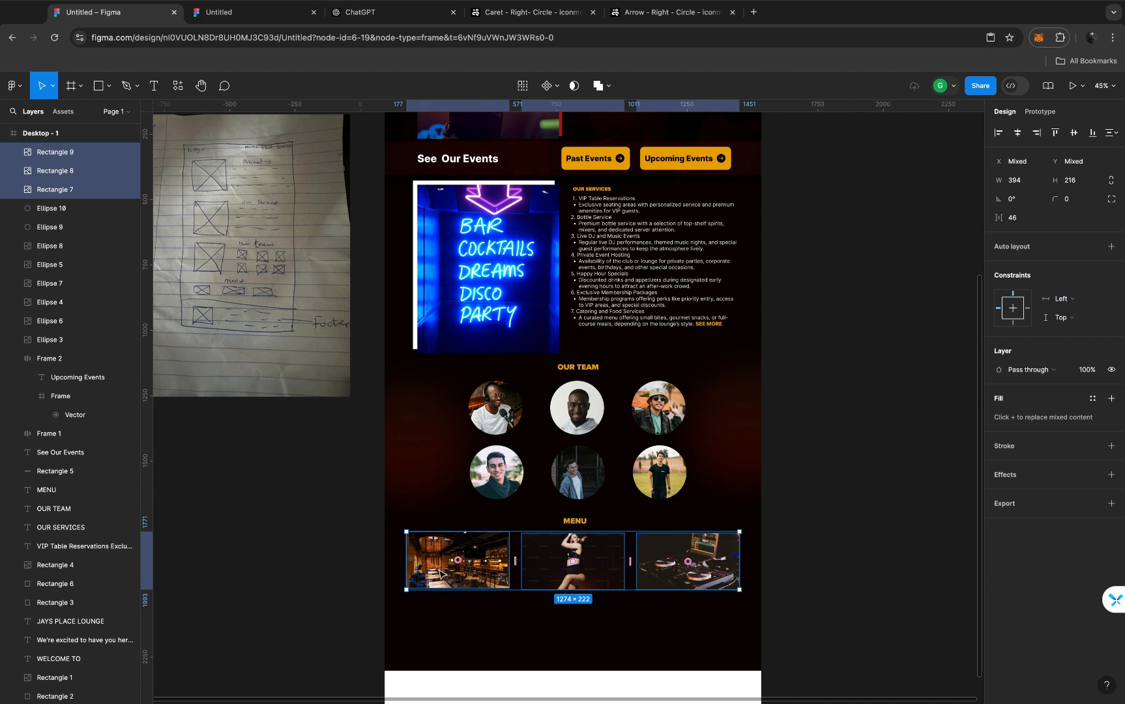
left_click(1012, 450)
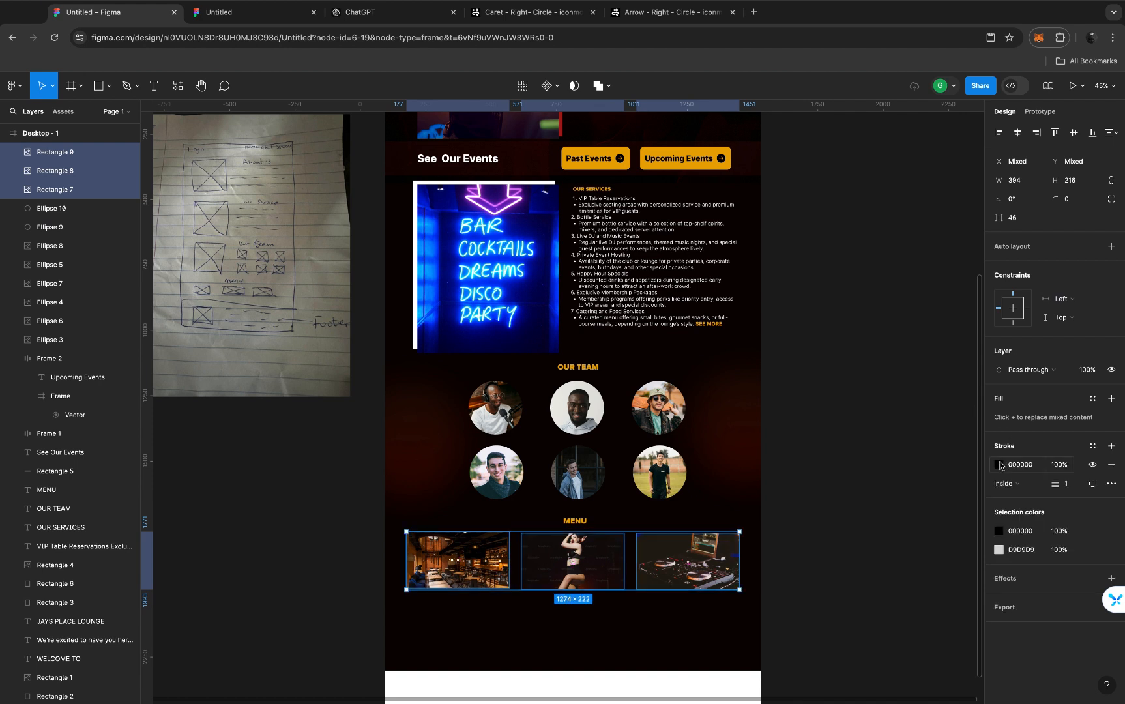
left_click(999, 465)
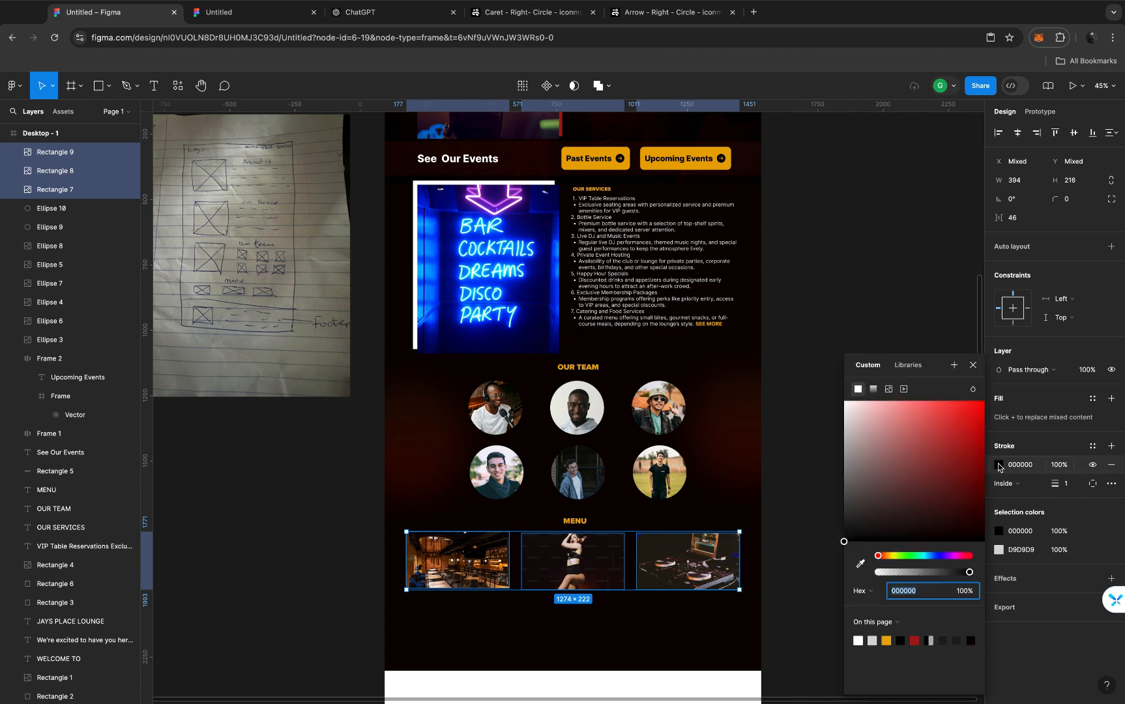
mouse_move(856, 409)
left_mouse_down()
mouse_move(829, 382)
mouse_move(766, 372)
mouse_move(822, 378)
left_mouse_up()
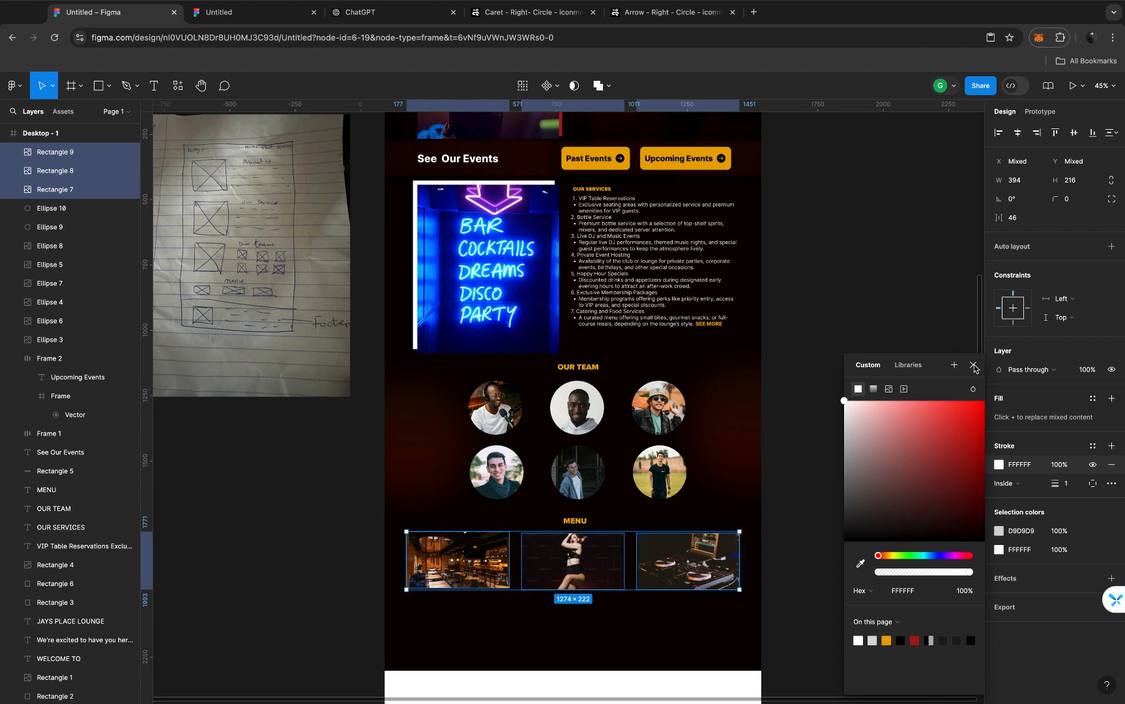
left_click(973, 366)
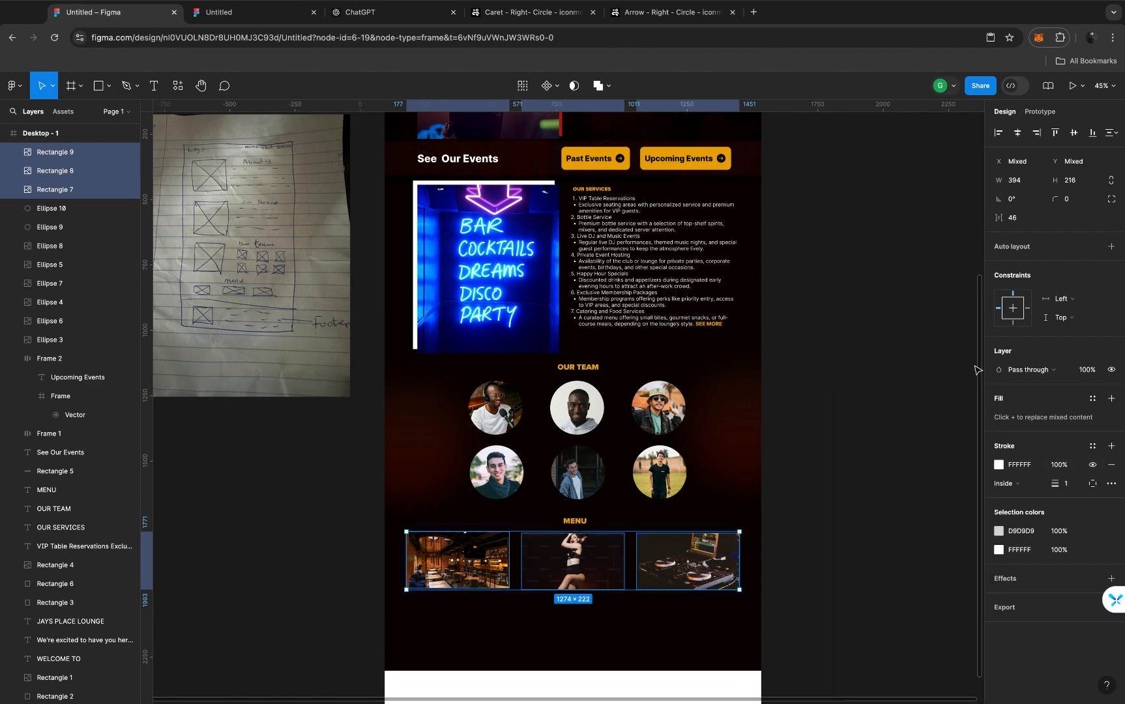
Try stroke weights of 3 and 5 on the three menu images, and settle on 9
left_click(1071, 489)
type("3")
key("Return")
left_click(1072, 488)
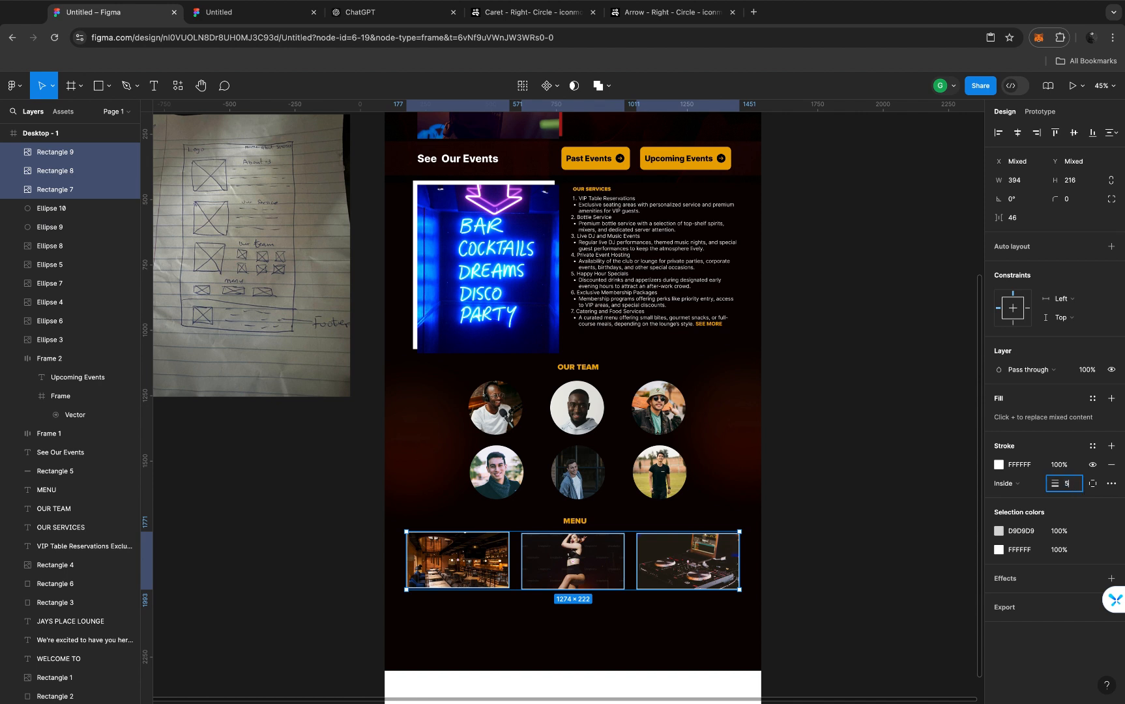
key("Return")
left_click(1073, 489)
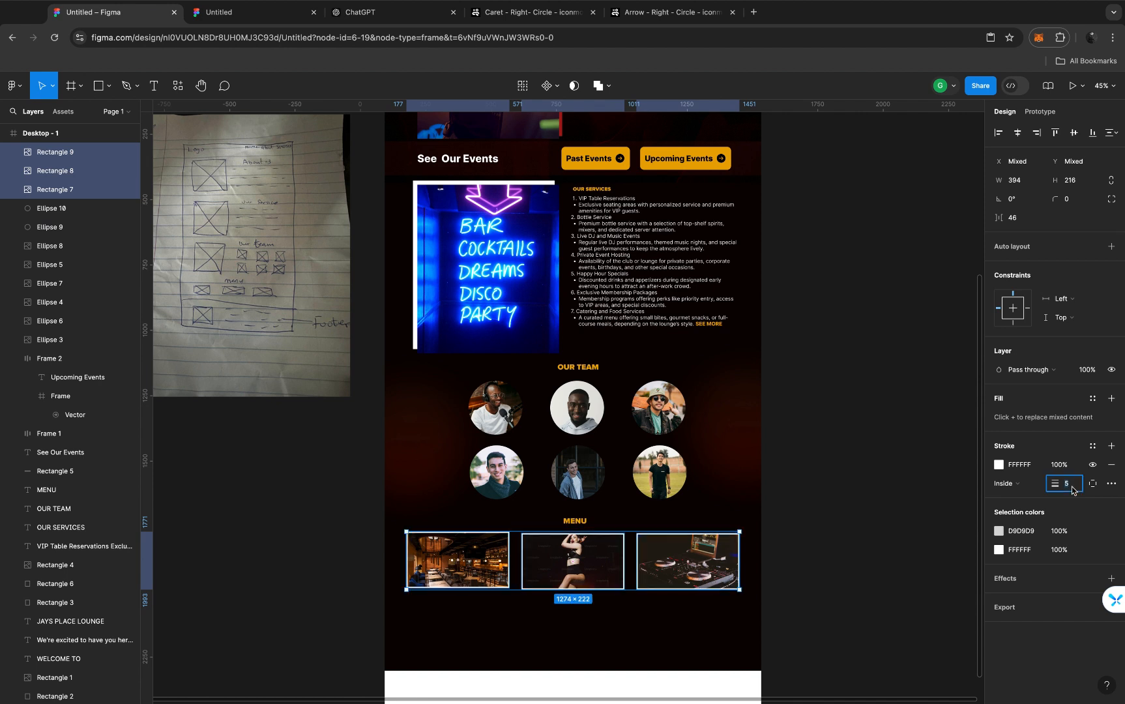
type("9")
key("Return")
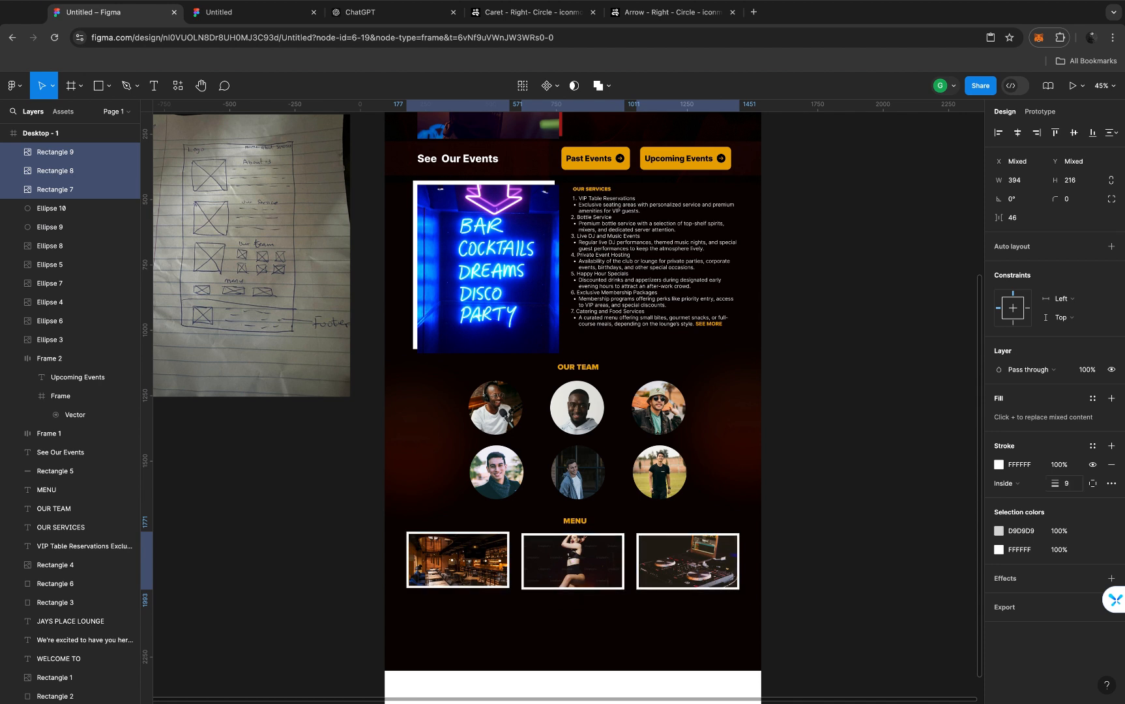
Round the corners of the three menu images with a radius of 15 and deselect them
left_click(1074, 202)
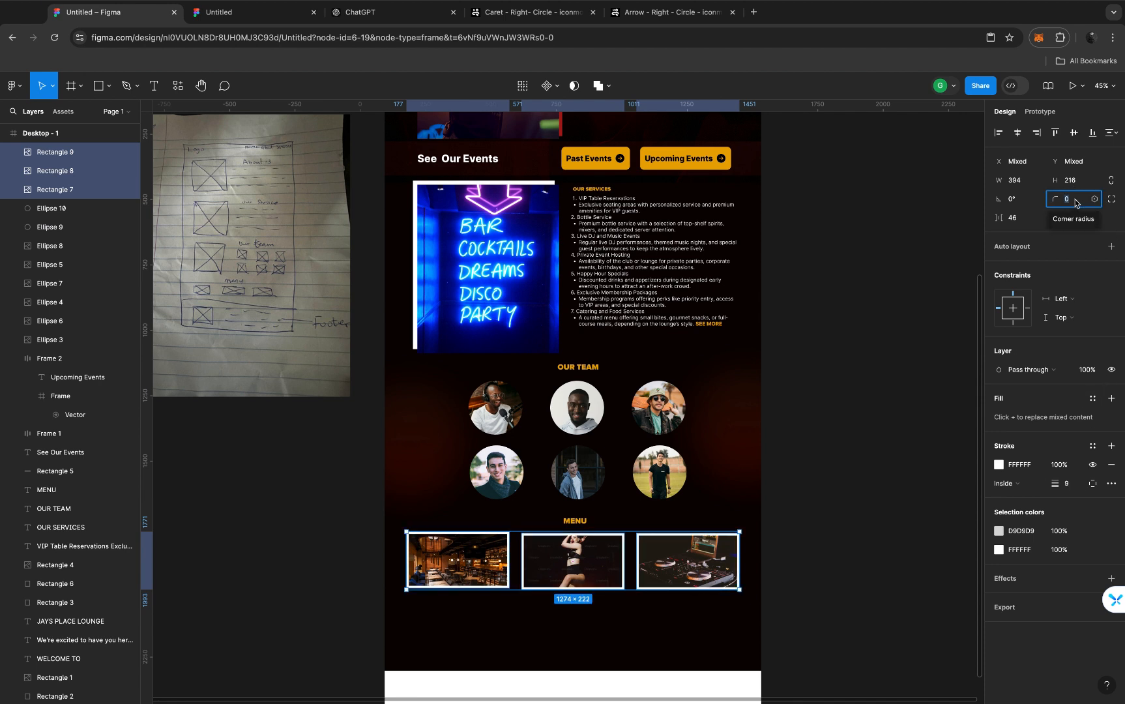
type("15")
key("Return")
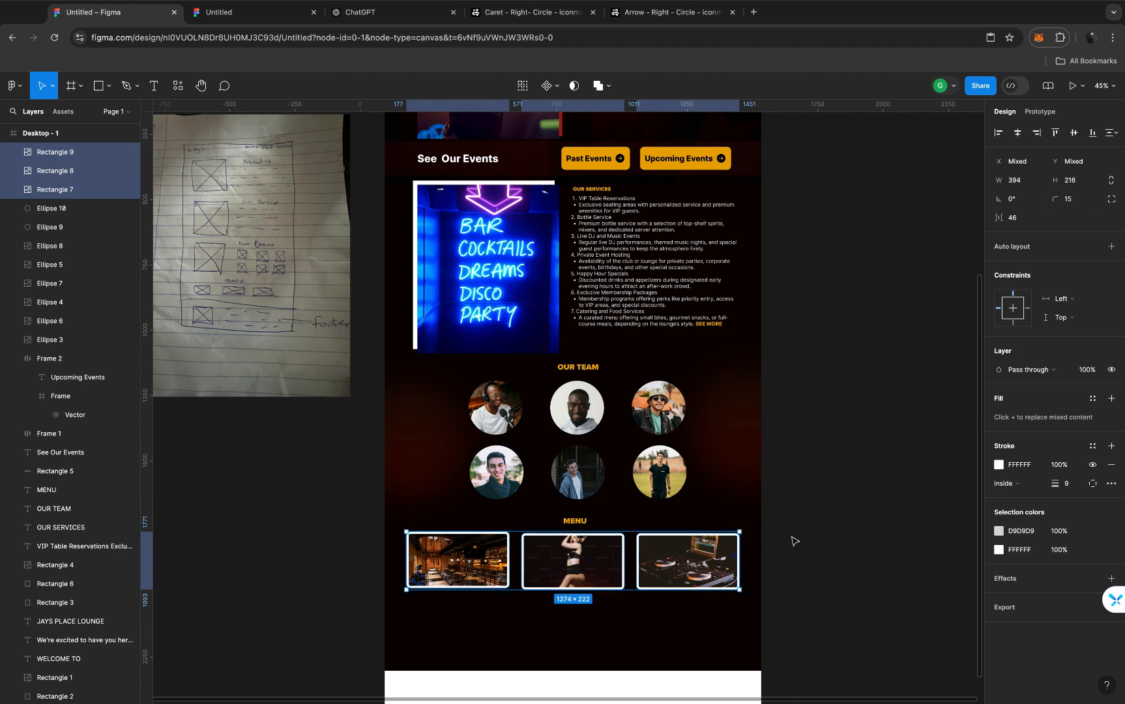
left_click(456, 503)
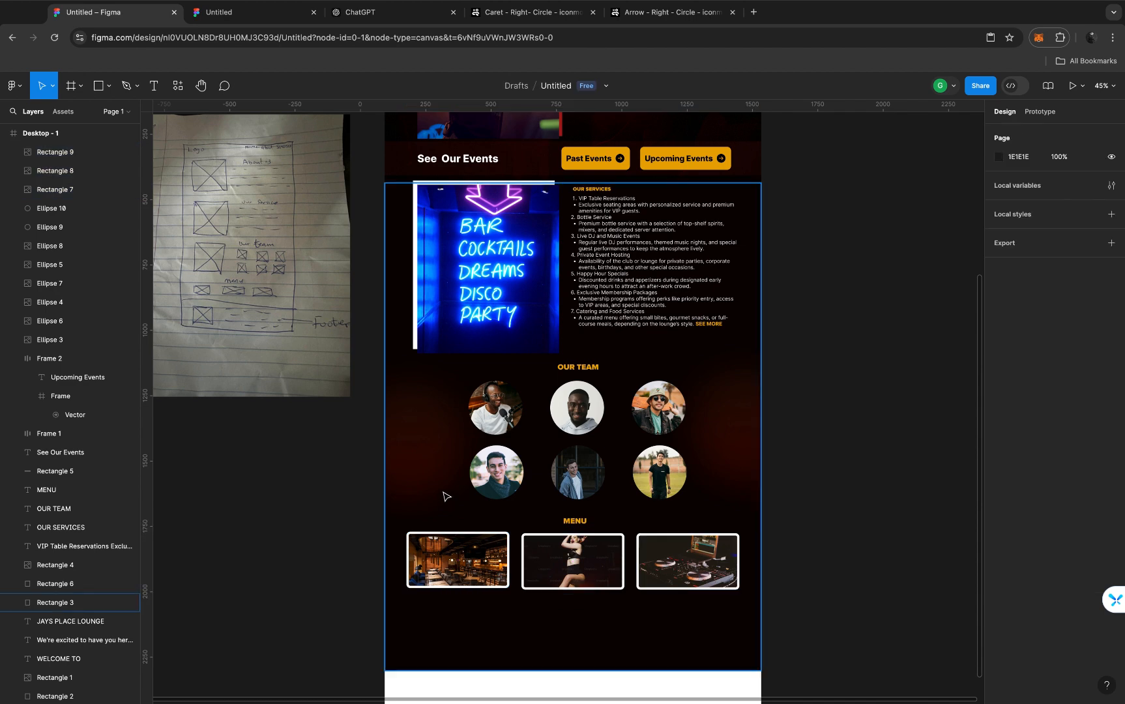
Compare the page's finished sections with the hand-drawn wireframe, examining its menu and footer layout closely
scroll(263, 247, "up", 2)
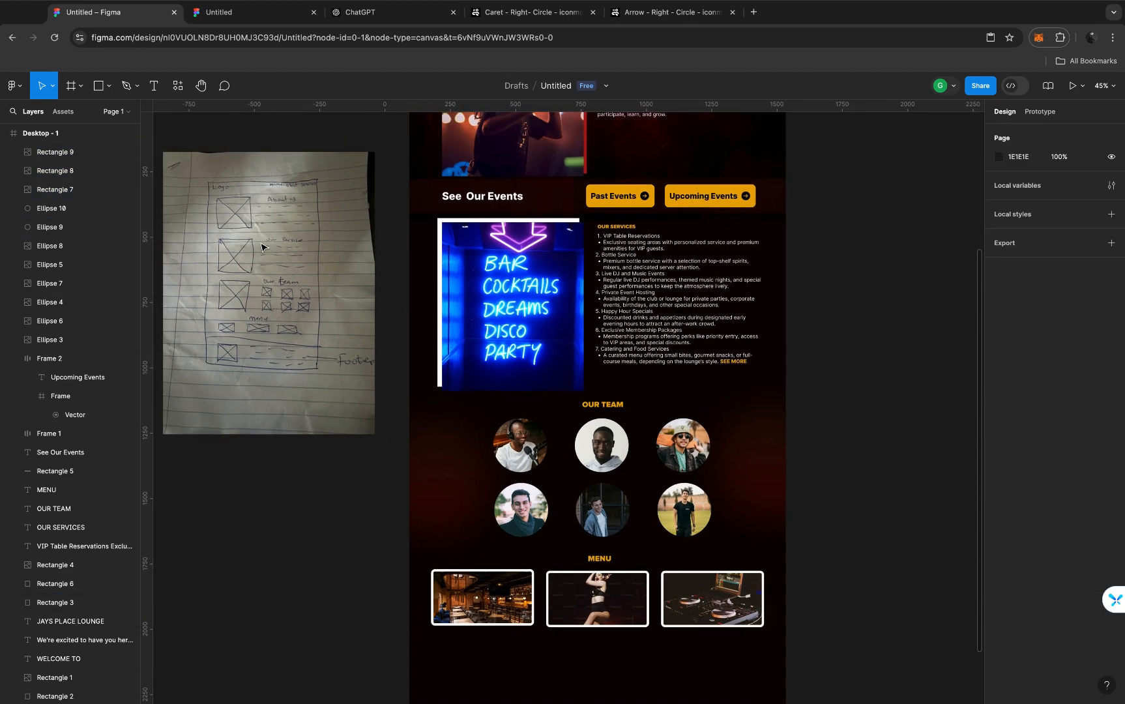
scroll(262, 247, "up", 1)
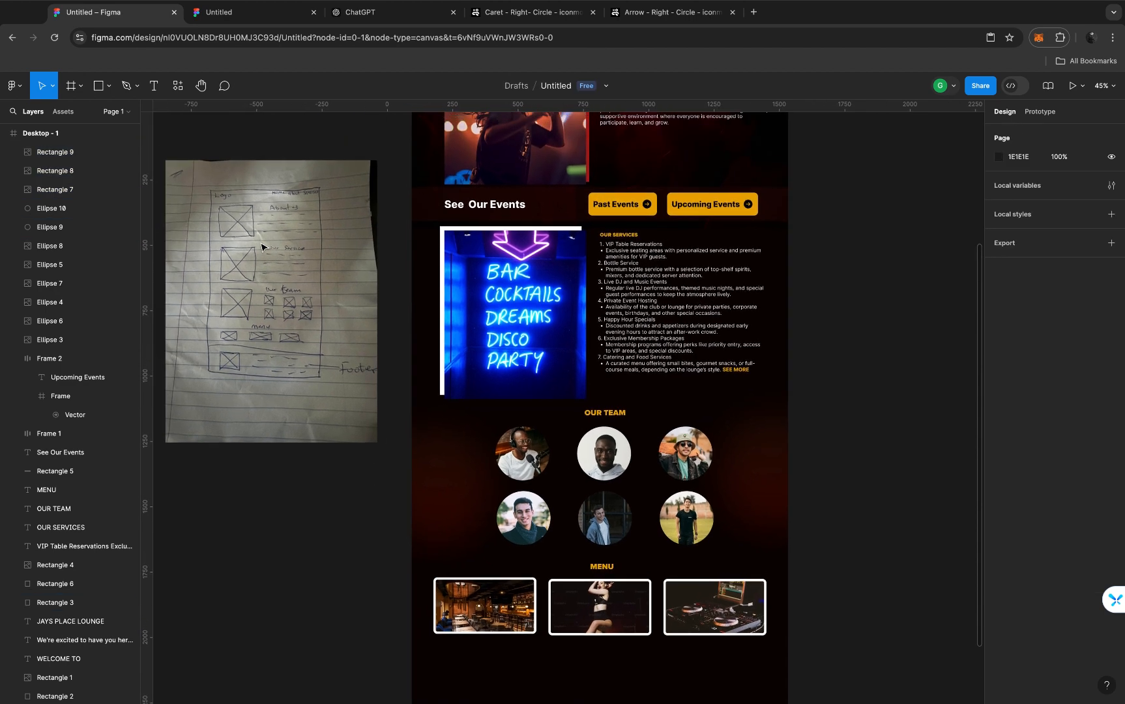
scroll(586, 552, "down", 2)
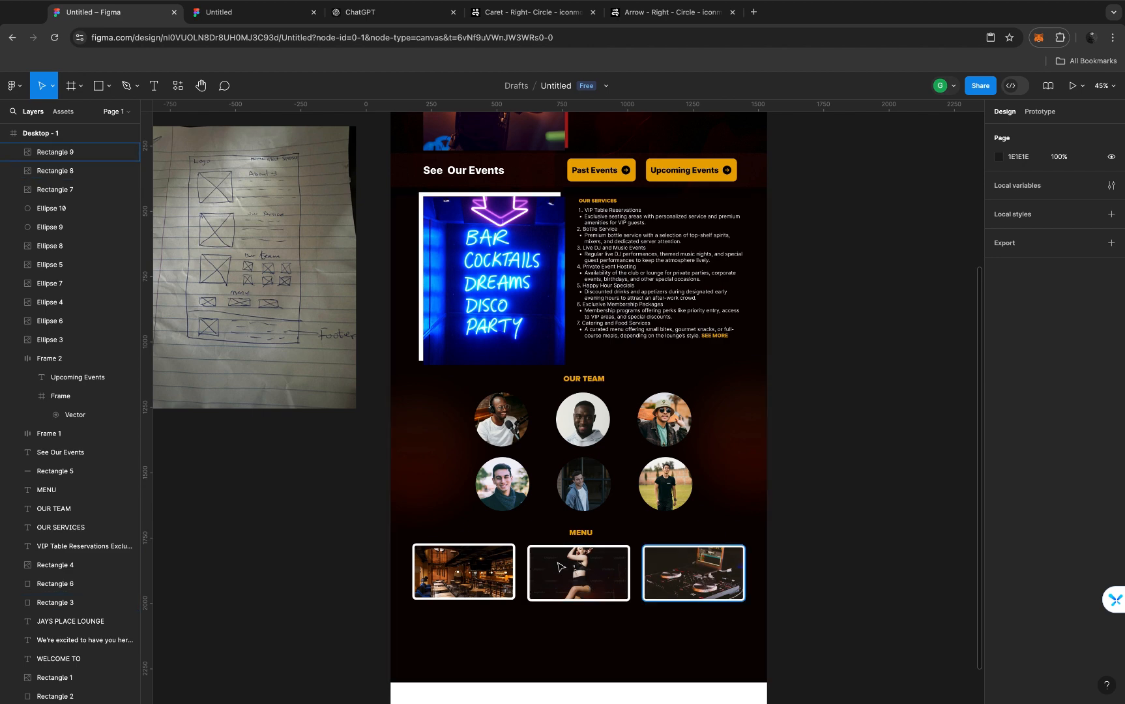
scroll(630, 557, "up", 1)
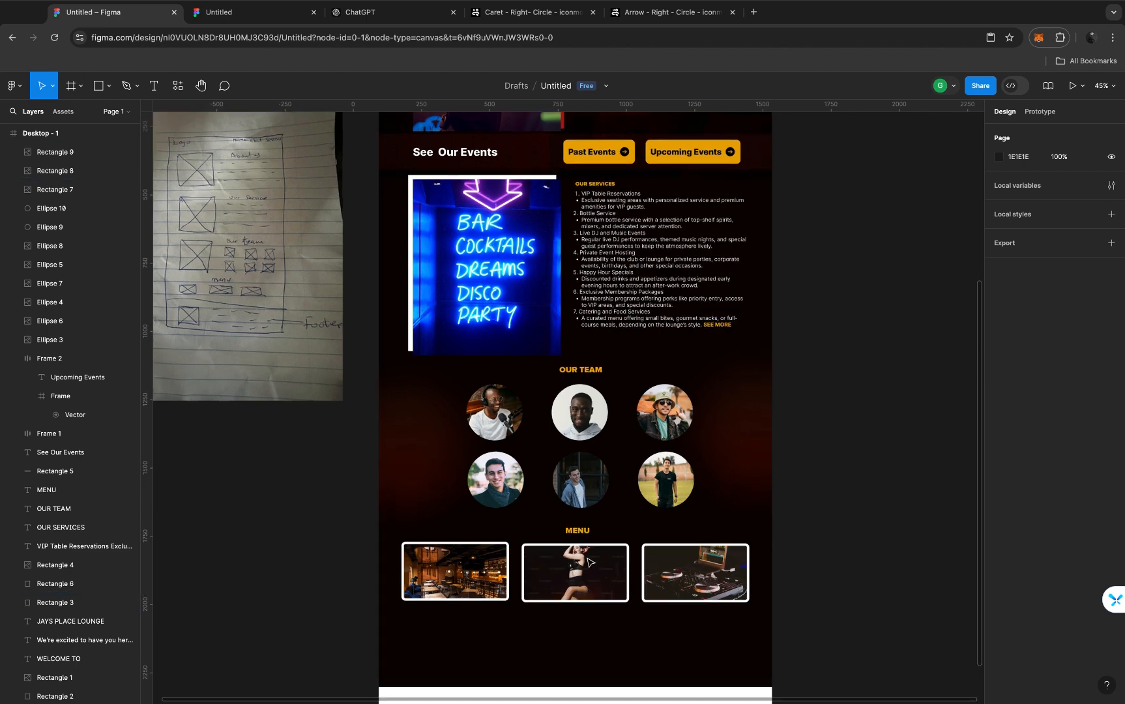
scroll(587, 562, "up", 5)
scroll(586, 563, "down", 1)
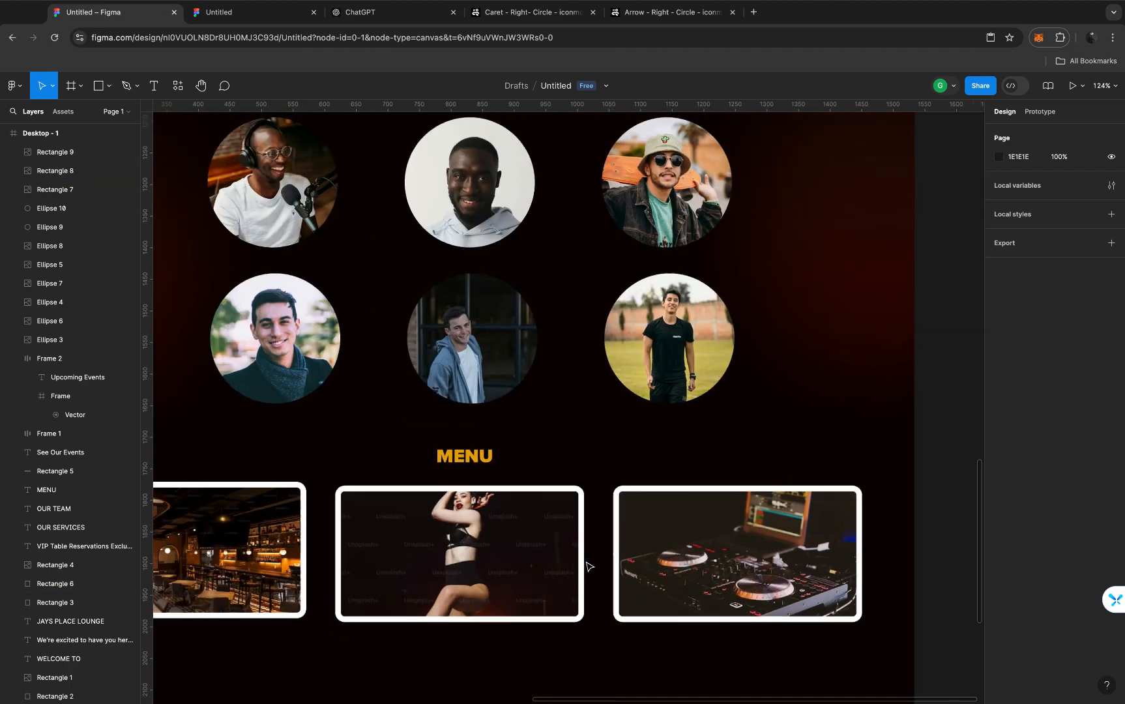
scroll(588, 566, "down", 5)
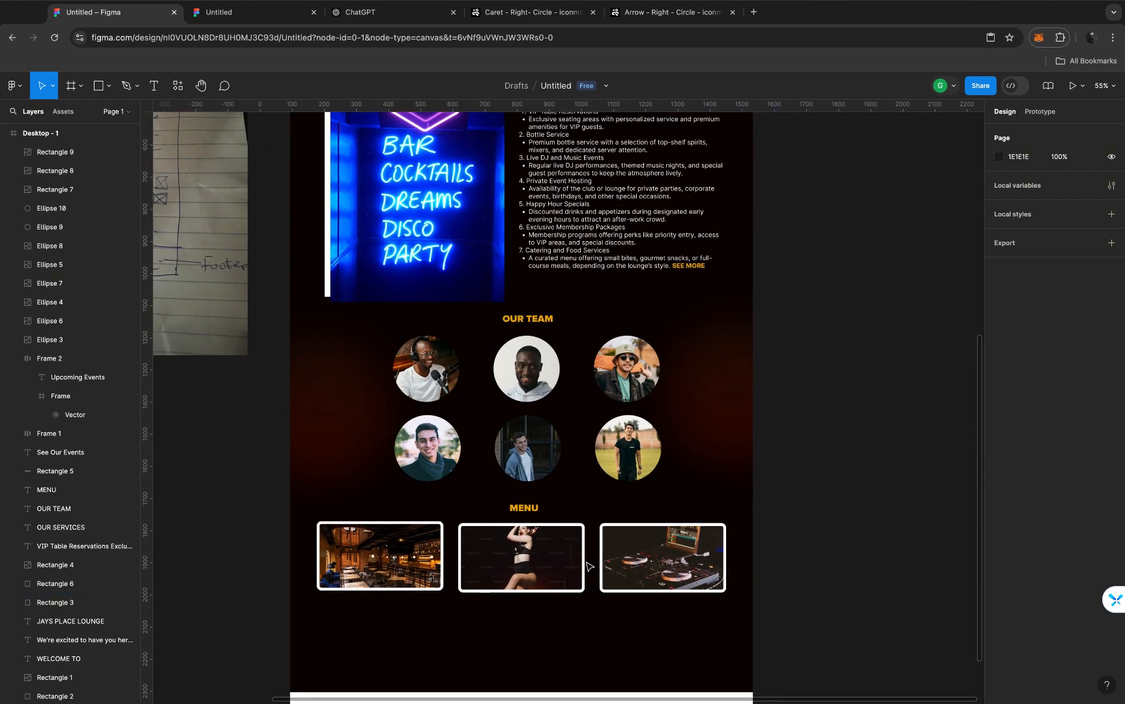
scroll(588, 567, "down", 3)
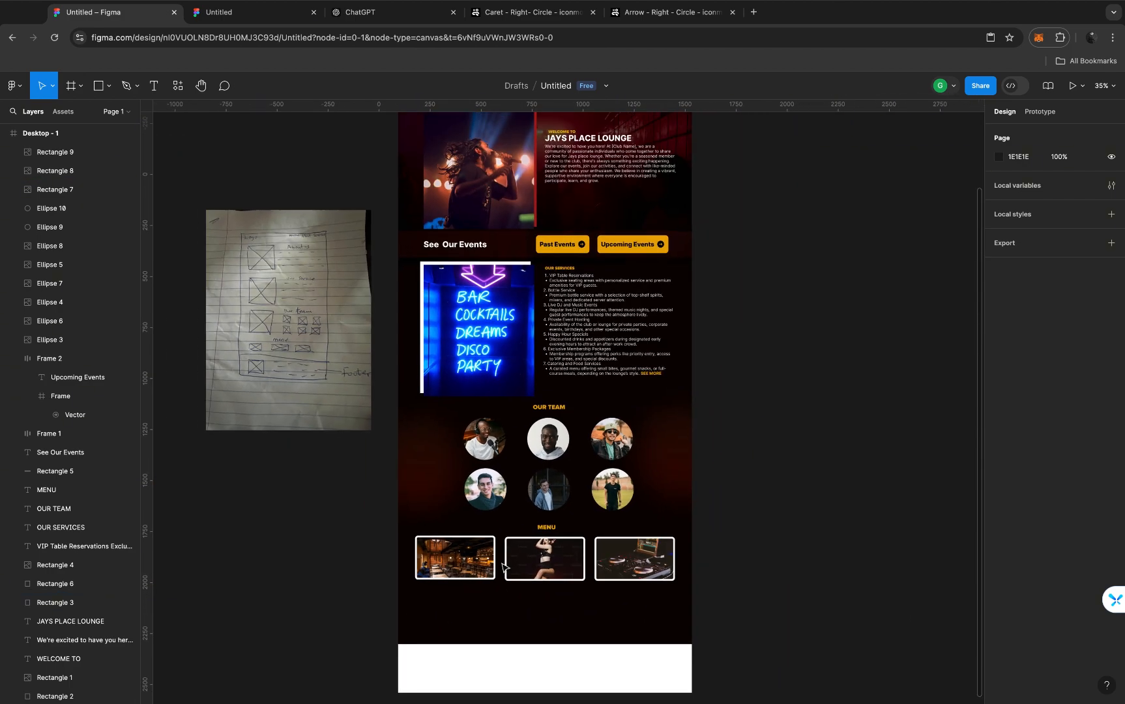
scroll(492, 489, "up", 2)
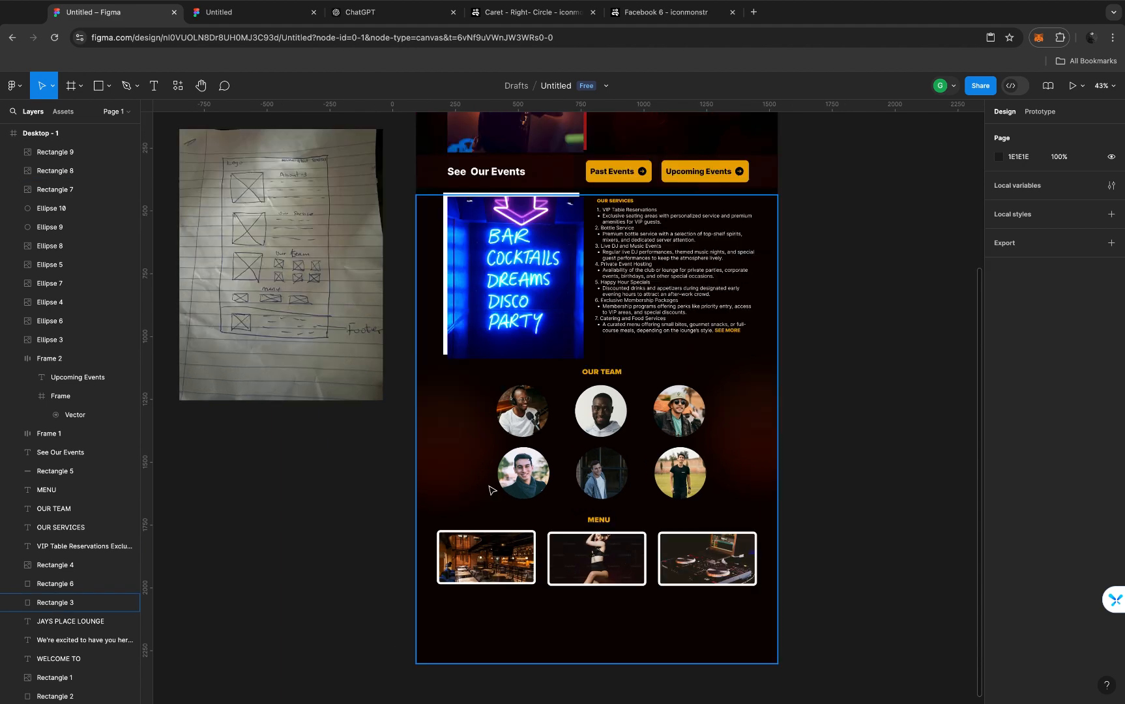
scroll(492, 489, "up", 3)
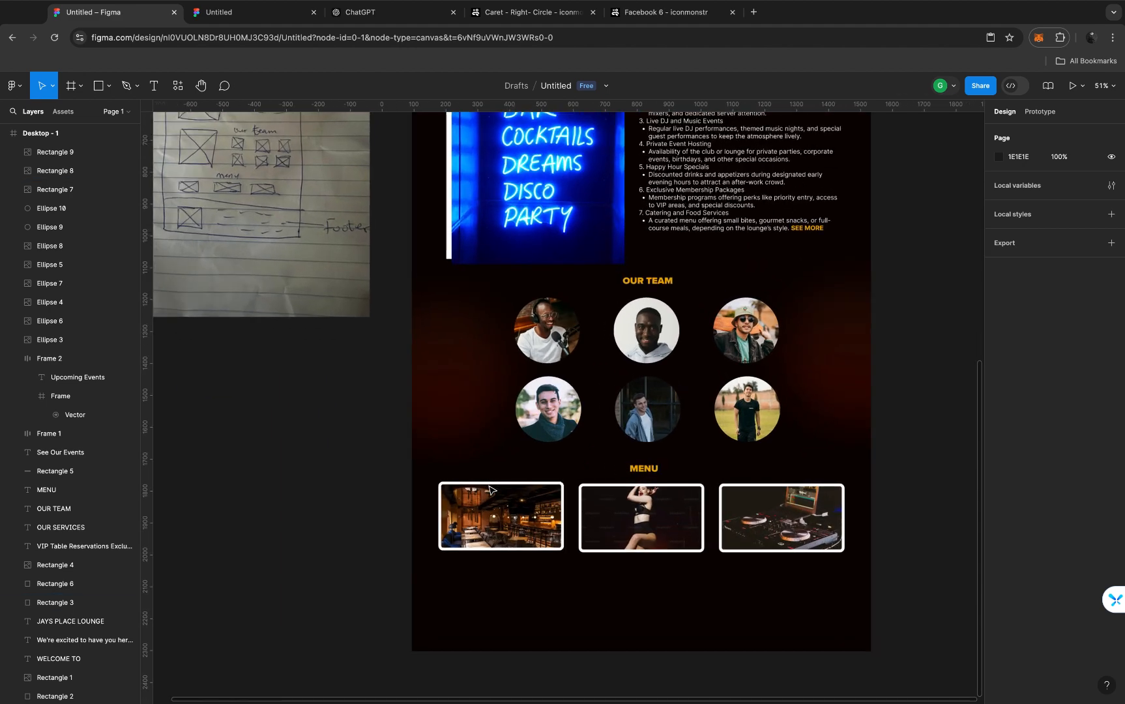
scroll(492, 490, "down", 4)
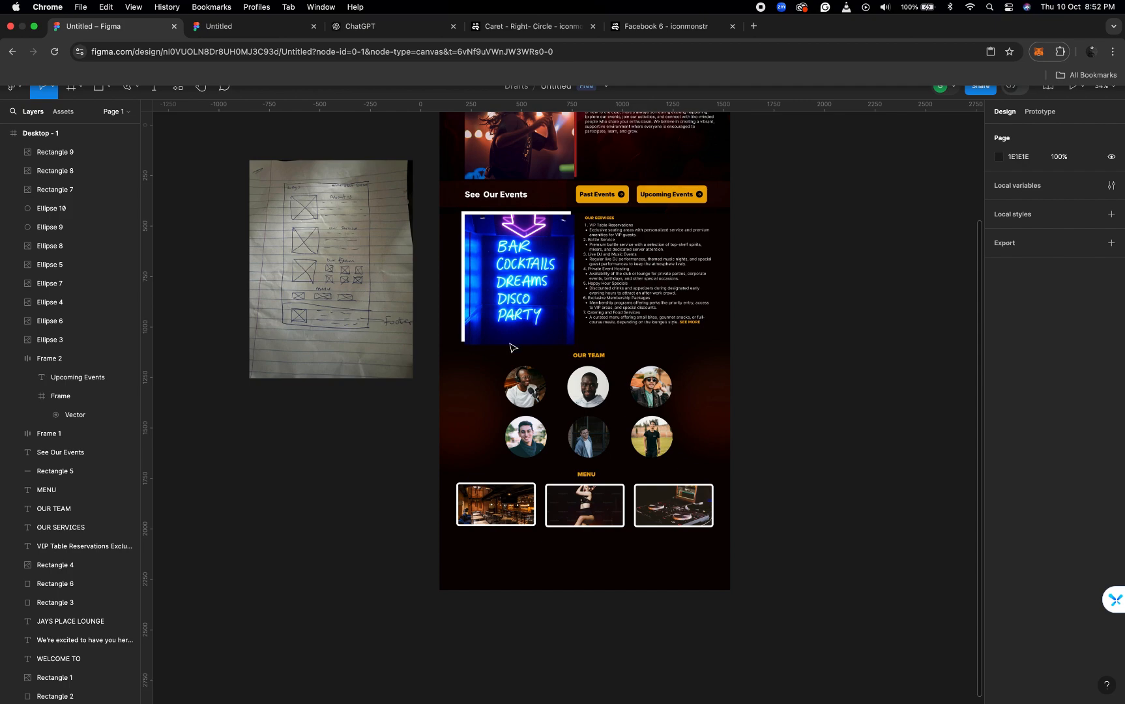
scroll(375, 301, "up", 6)
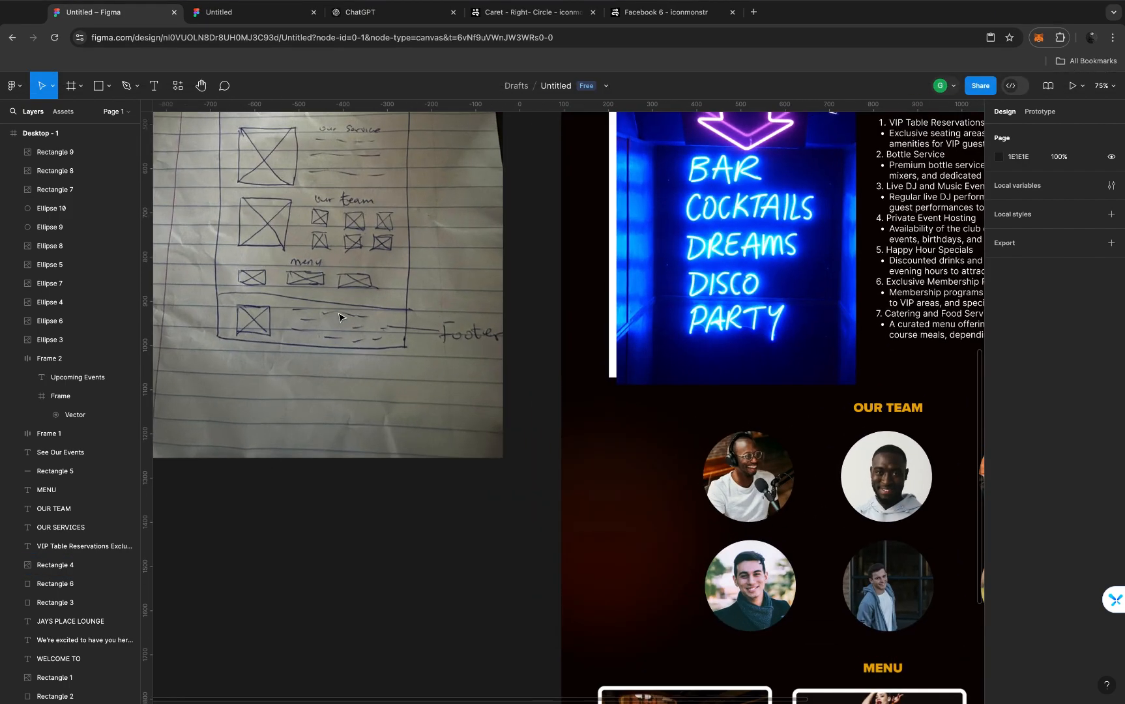
scroll(338, 317, "down", 2)
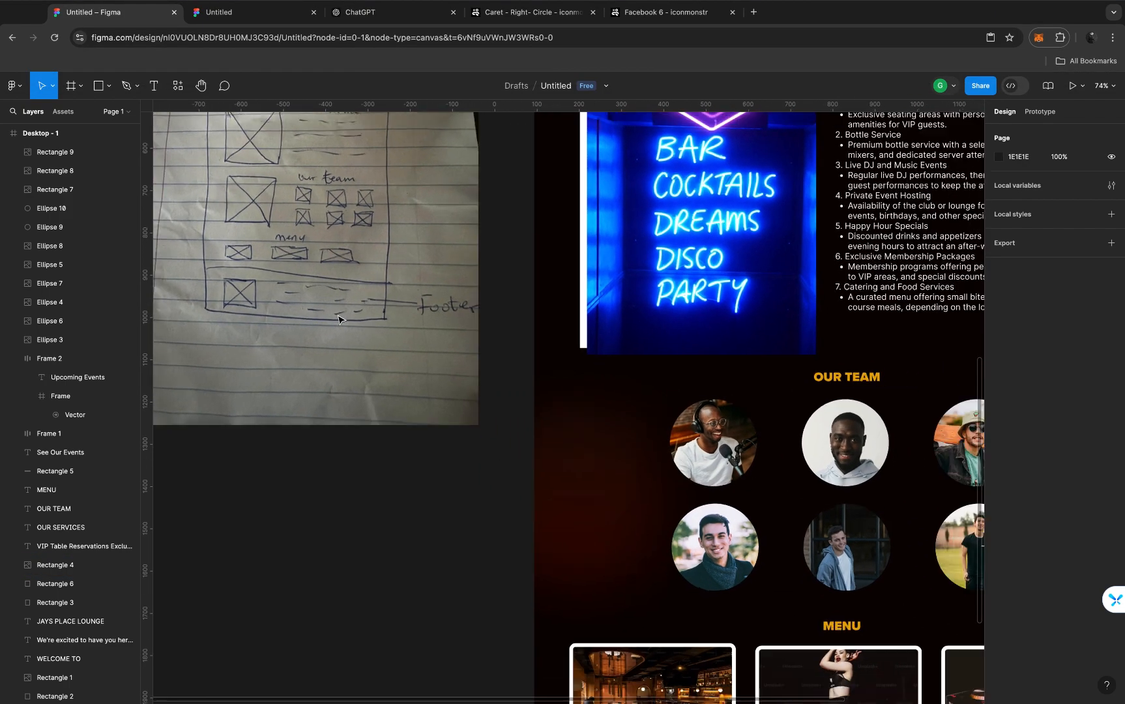
scroll(339, 318, "down", 5)
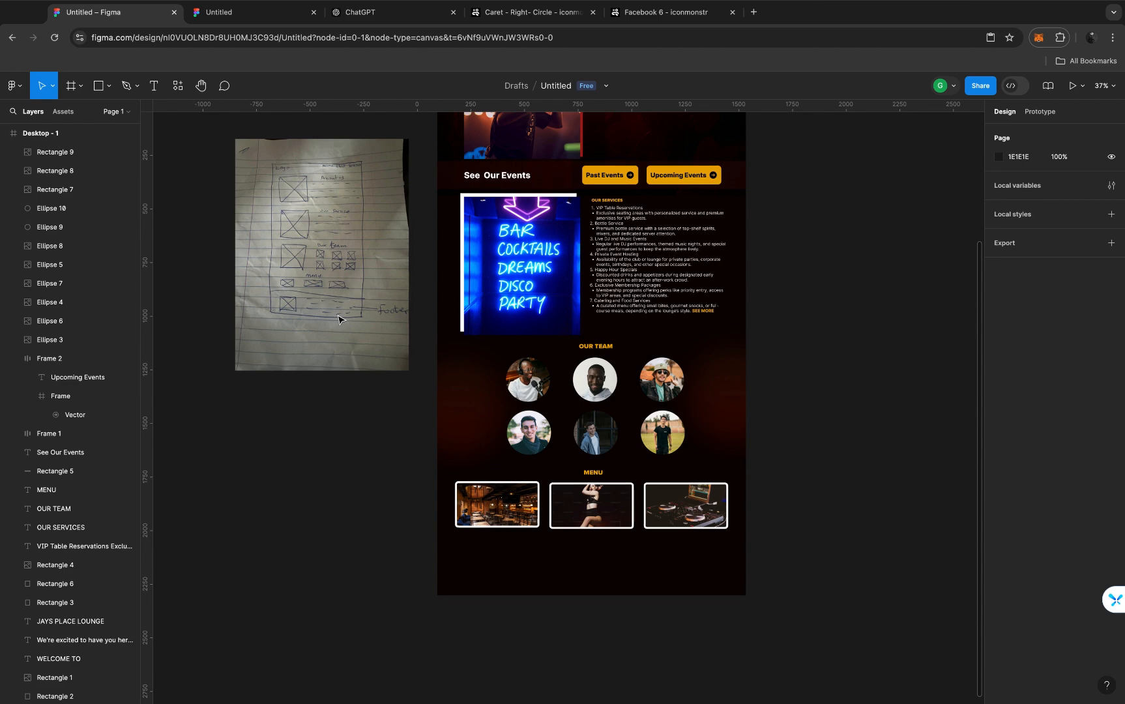
scroll(339, 319, "up", 3)
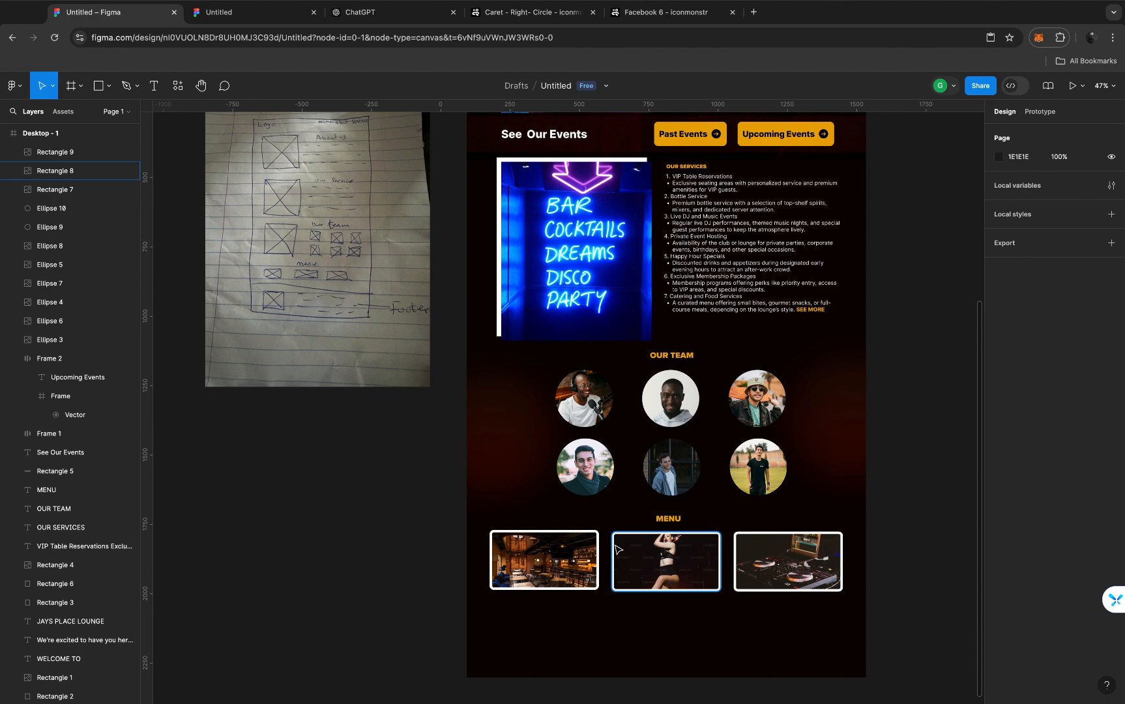
scroll(599, 518, "down", 5)
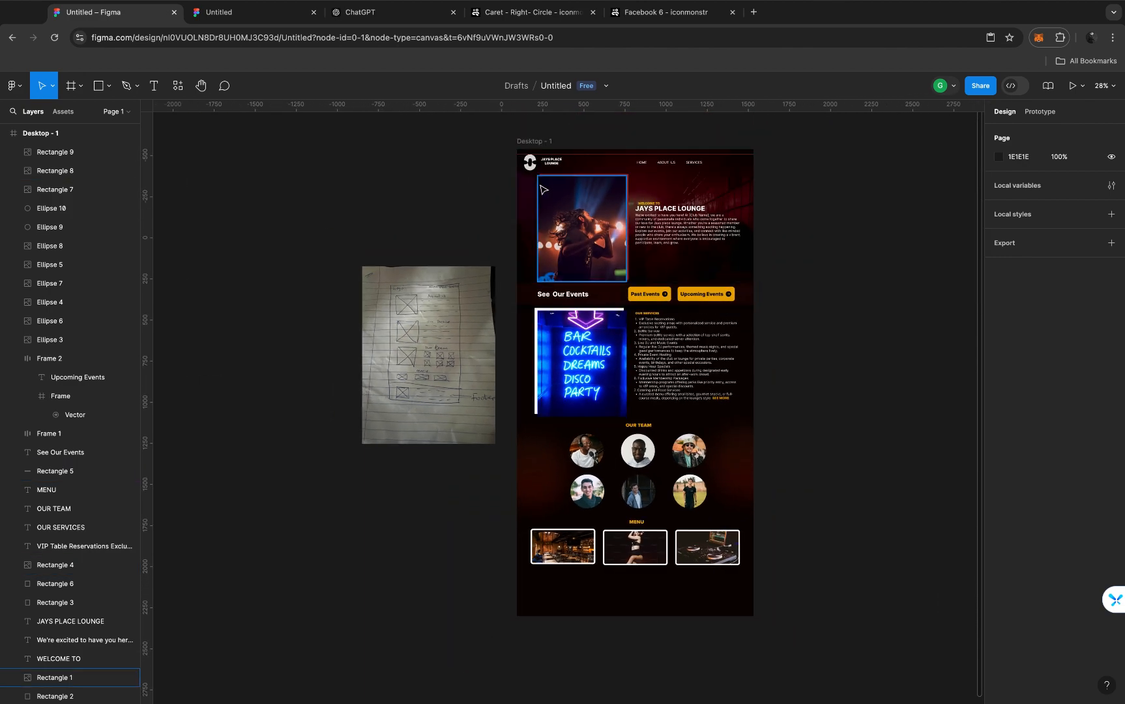
Duplicate the header's logo and JAYS PLACE LOUNGE text together into the footer area below the bar photo
scroll(559, 267, "up", 5)
scroll(544, 189, "up", 2)
scroll(544, 189, "right", 1)
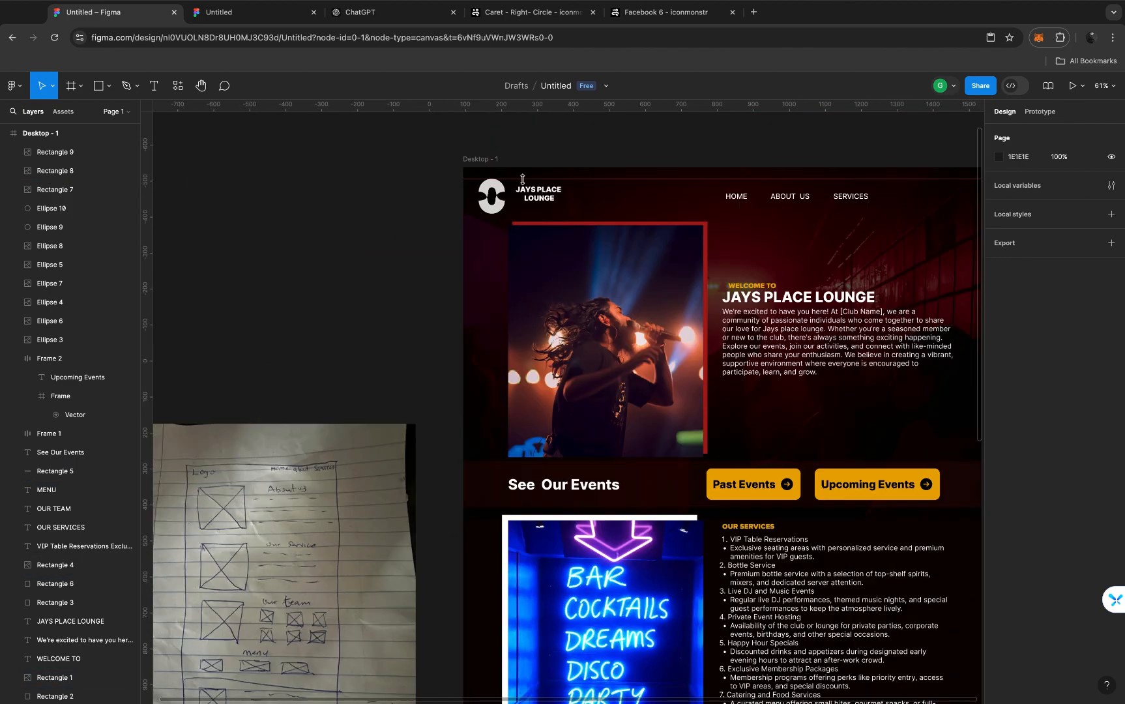
left_click(499, 190)
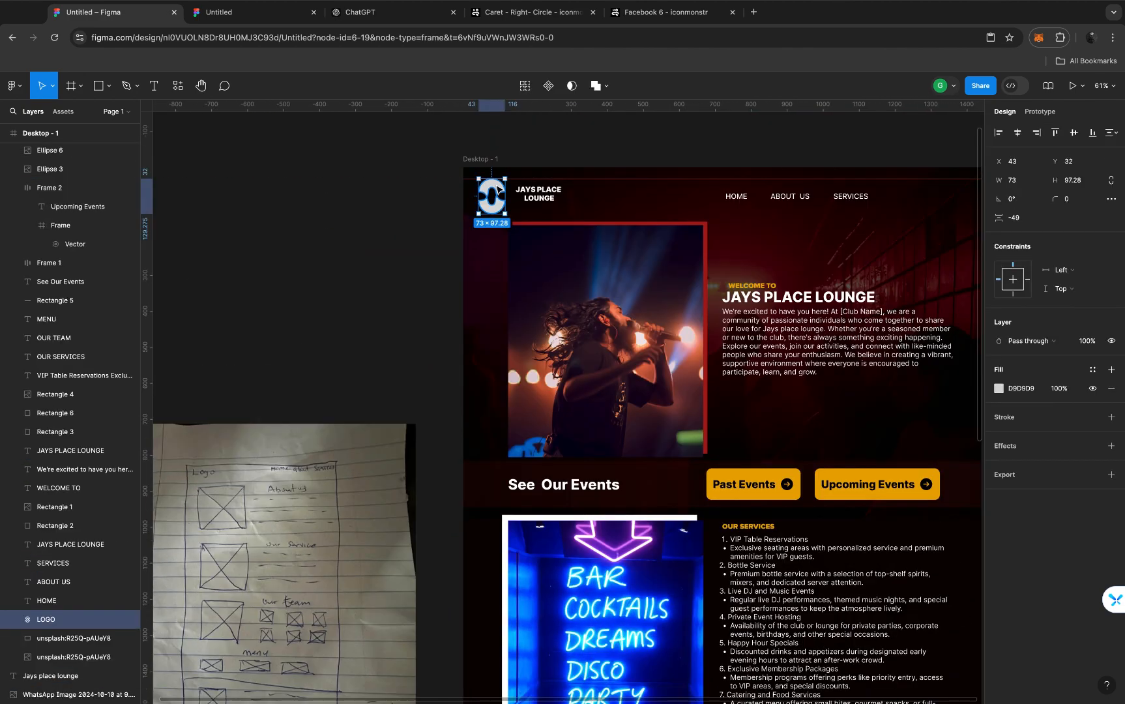
left_click(552, 194, "shift")
scroll(549, 189, "down", 5)
scroll(548, 188, "down", 3)
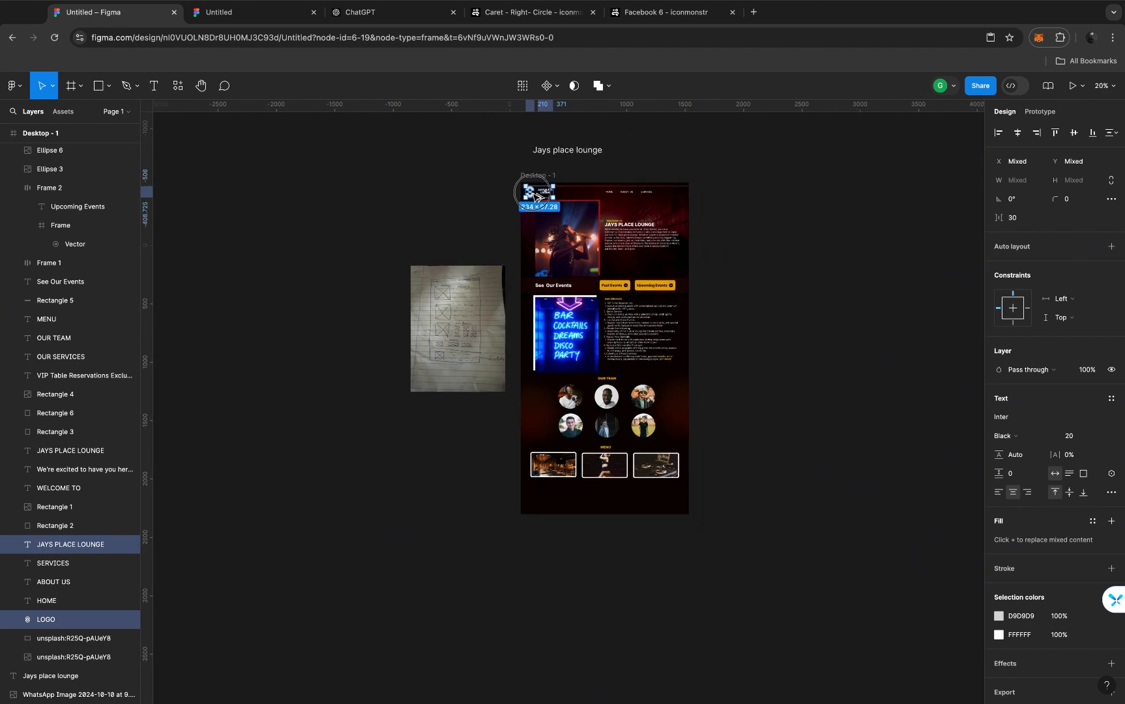
left_click_drag(544, 358, 554, 378)
left_click_drag(545, 492, 539, 498)
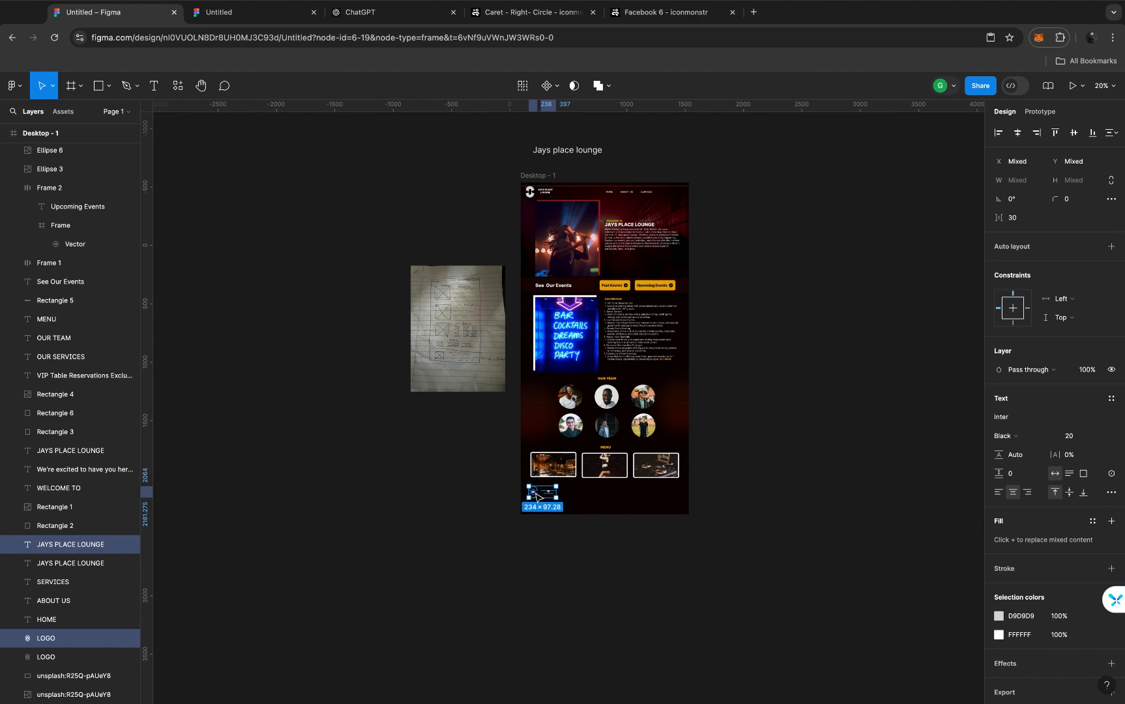
Move the copied logo and text layers above Rectangle 5 and align the pair with the bar photo's left edge
scroll(536, 497, "up", 2)
scroll(536, 497, "up", 5)
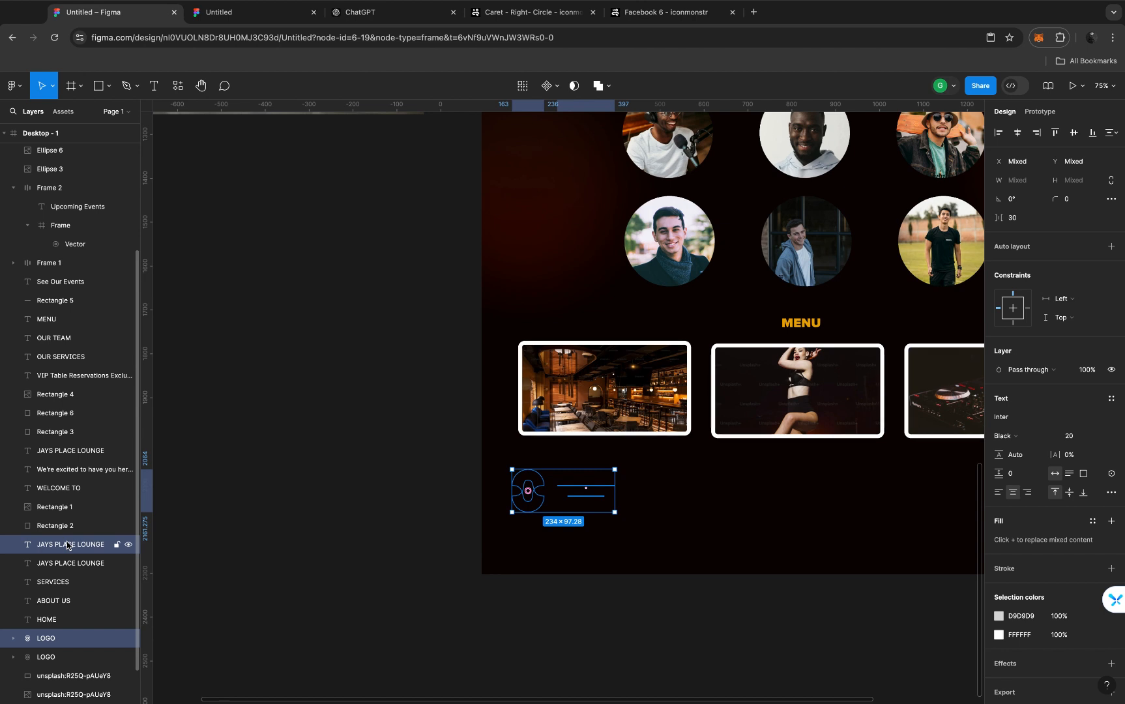
left_click_drag(67, 544, 58, 291)
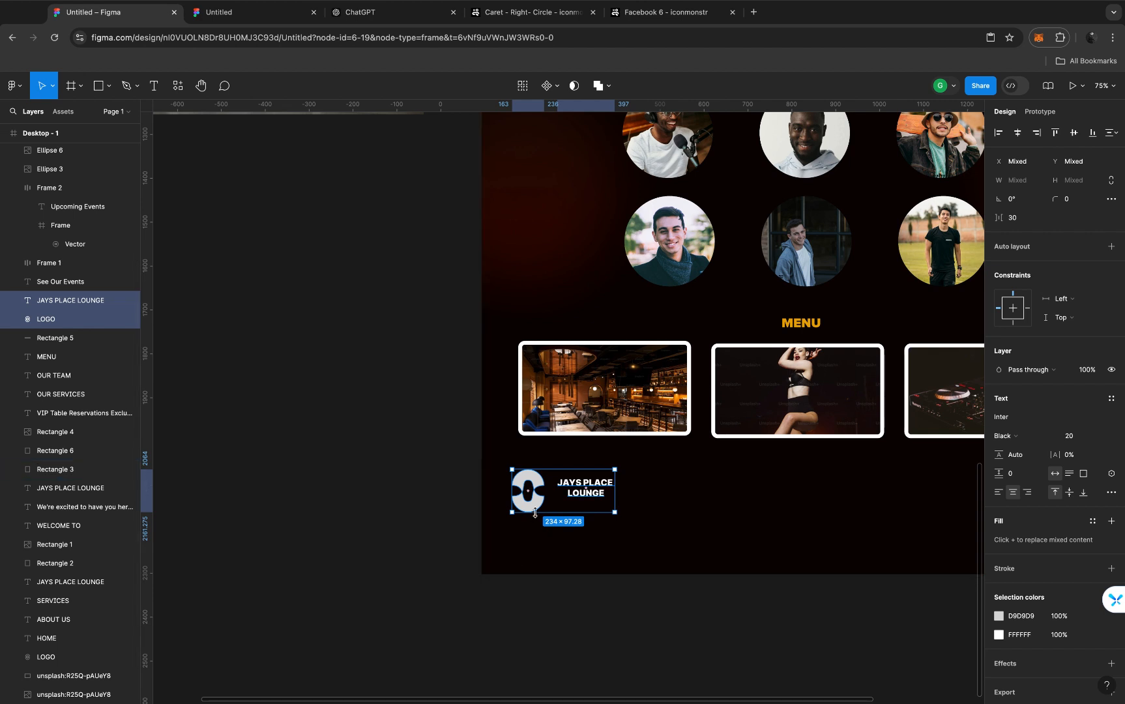
left_click_drag(536, 507, 541, 507)
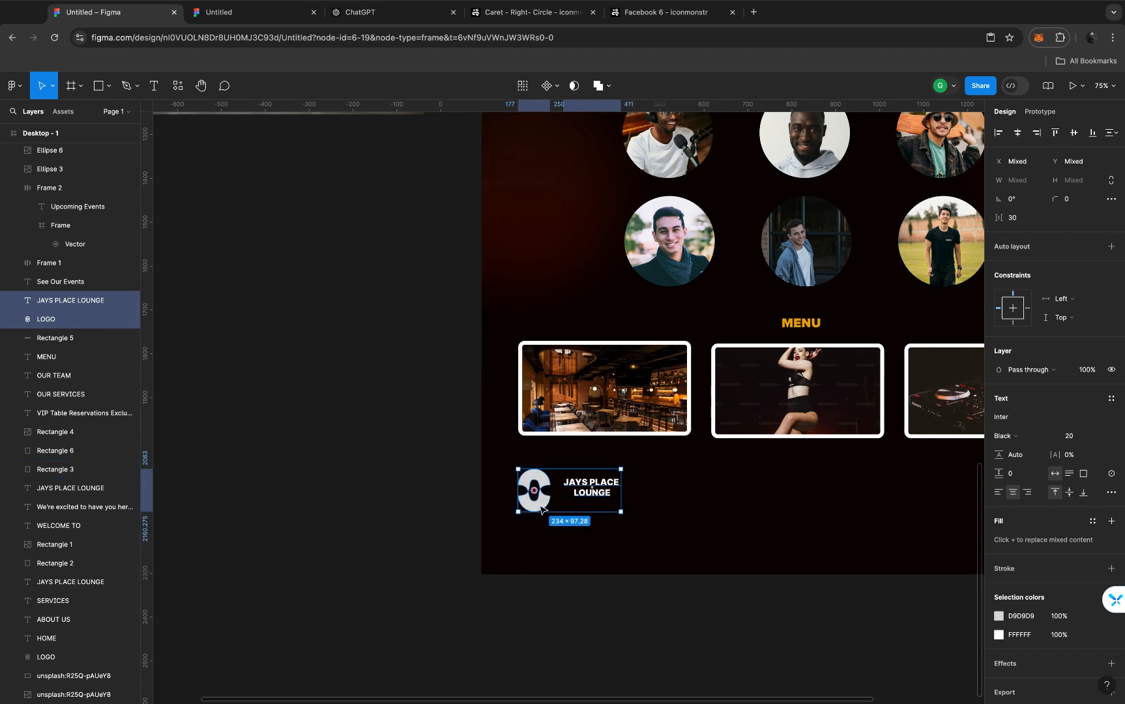
scroll(564, 490, "up", 1)
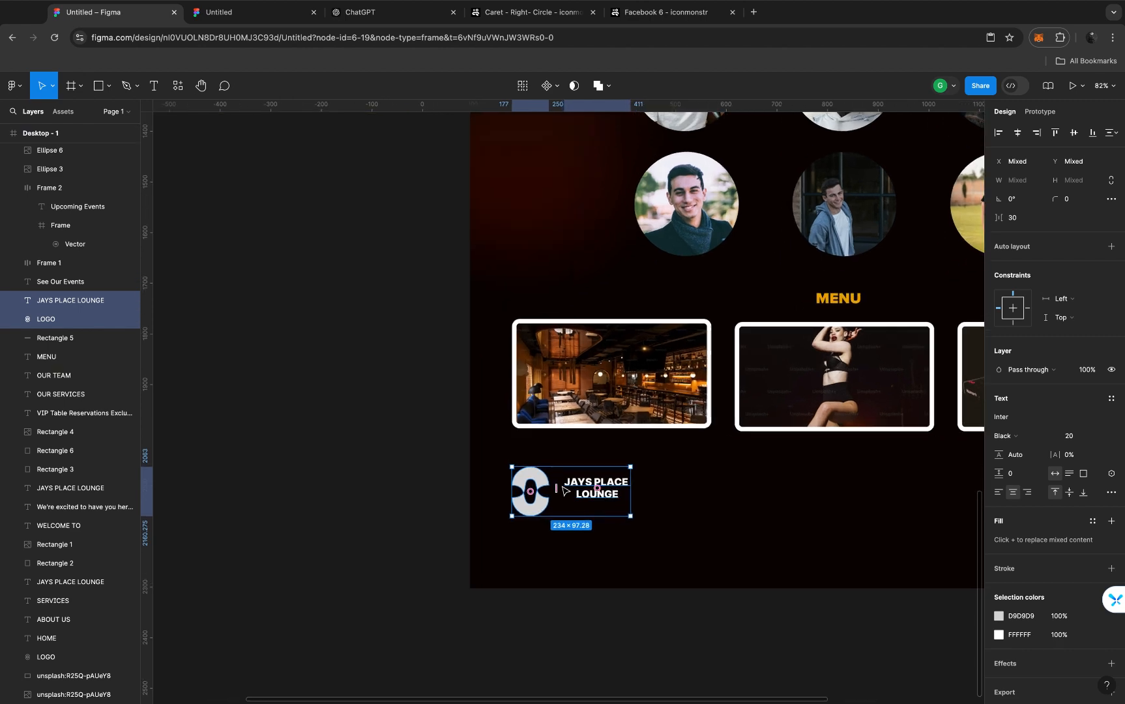
Reduce the spacing between the footer logo and its JAYS PLACE LOUNGE text to 10 and deselect them
scroll(564, 490, "up", 5)
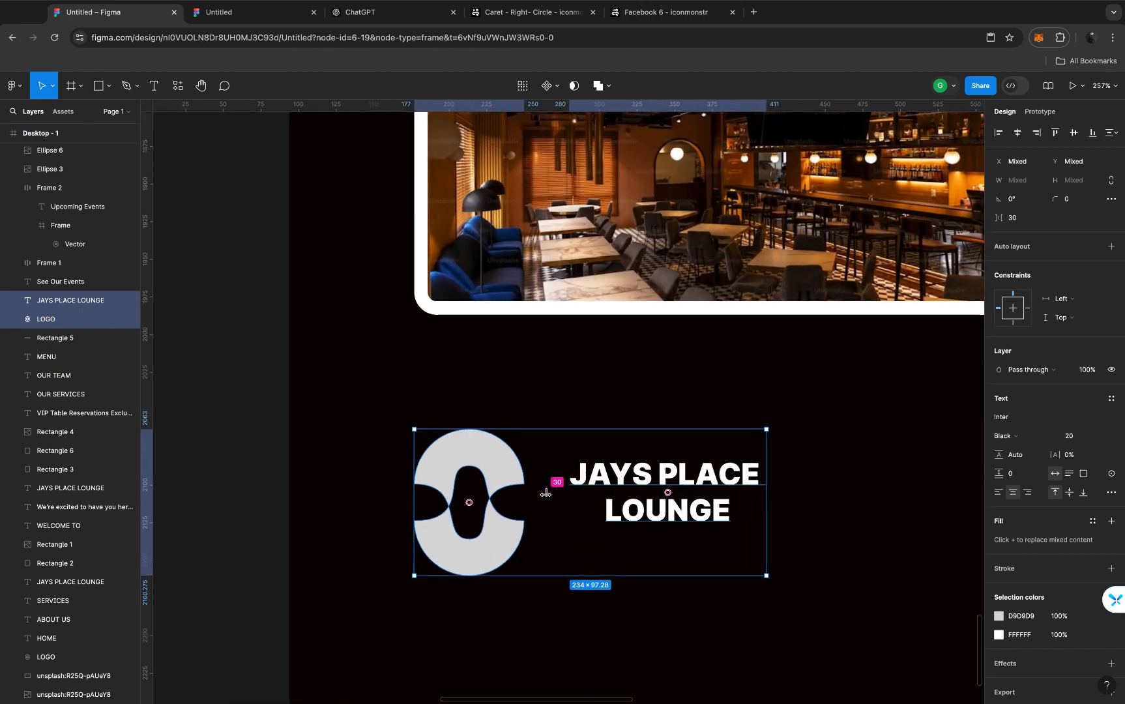
scroll(546, 493, "up", 5)
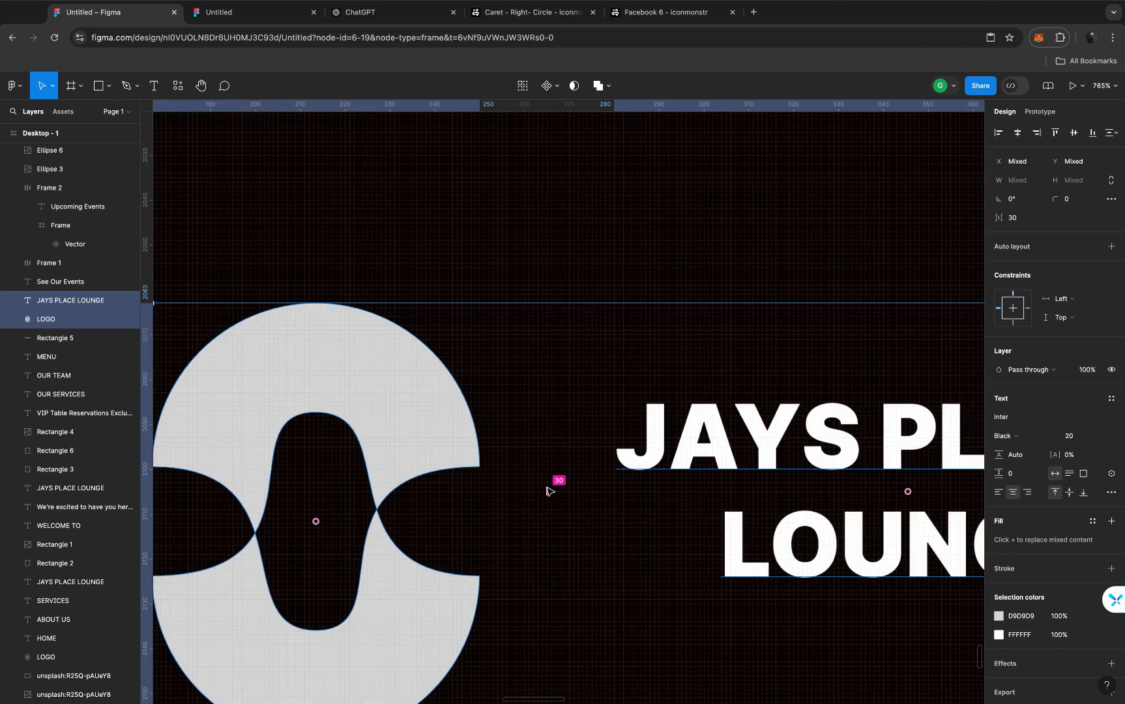
scroll(548, 490, "down", 5)
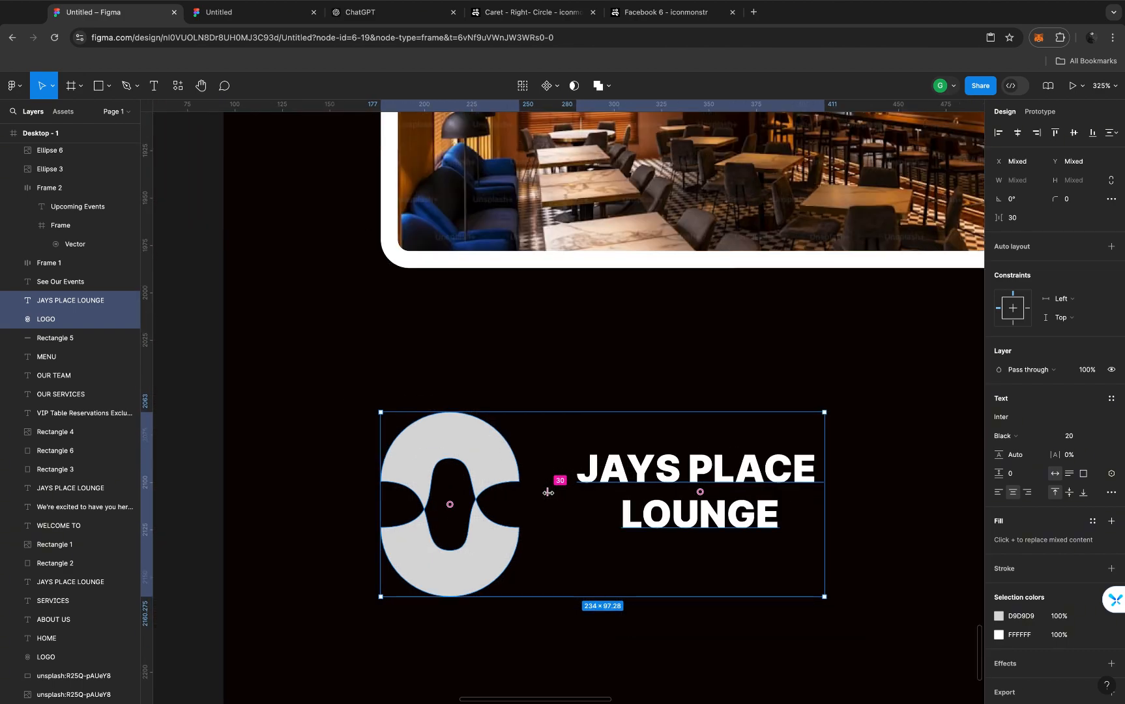
scroll(548, 492, "down", 2)
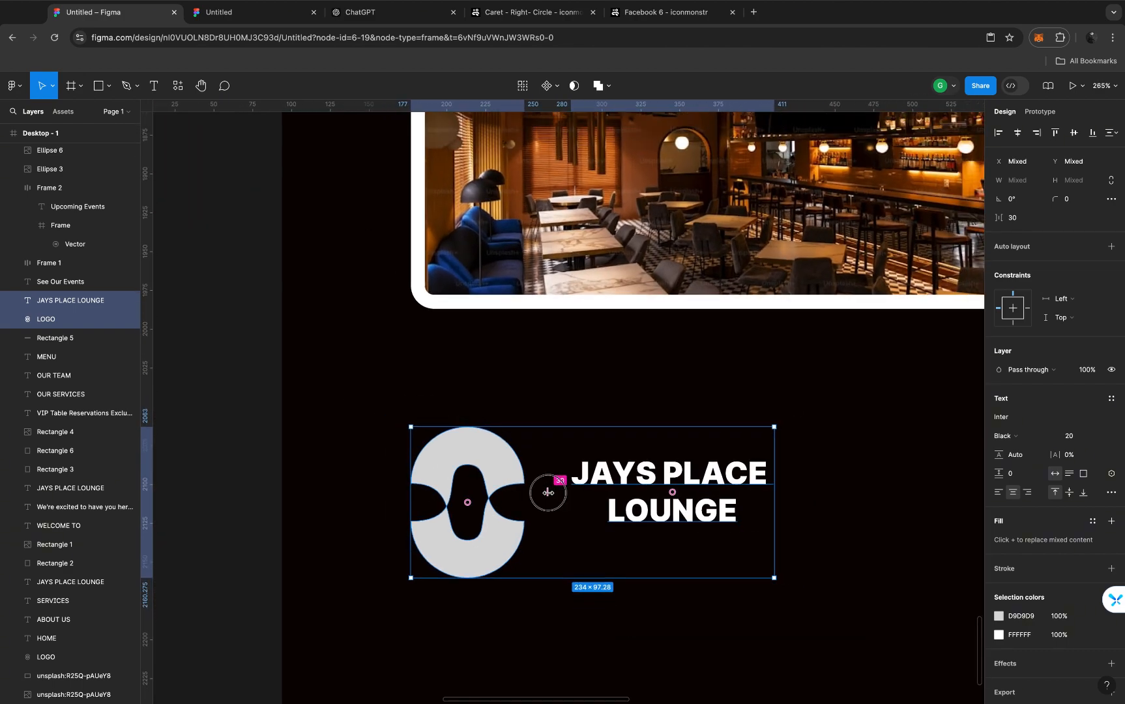
left_click_drag(548, 492, 533, 490)
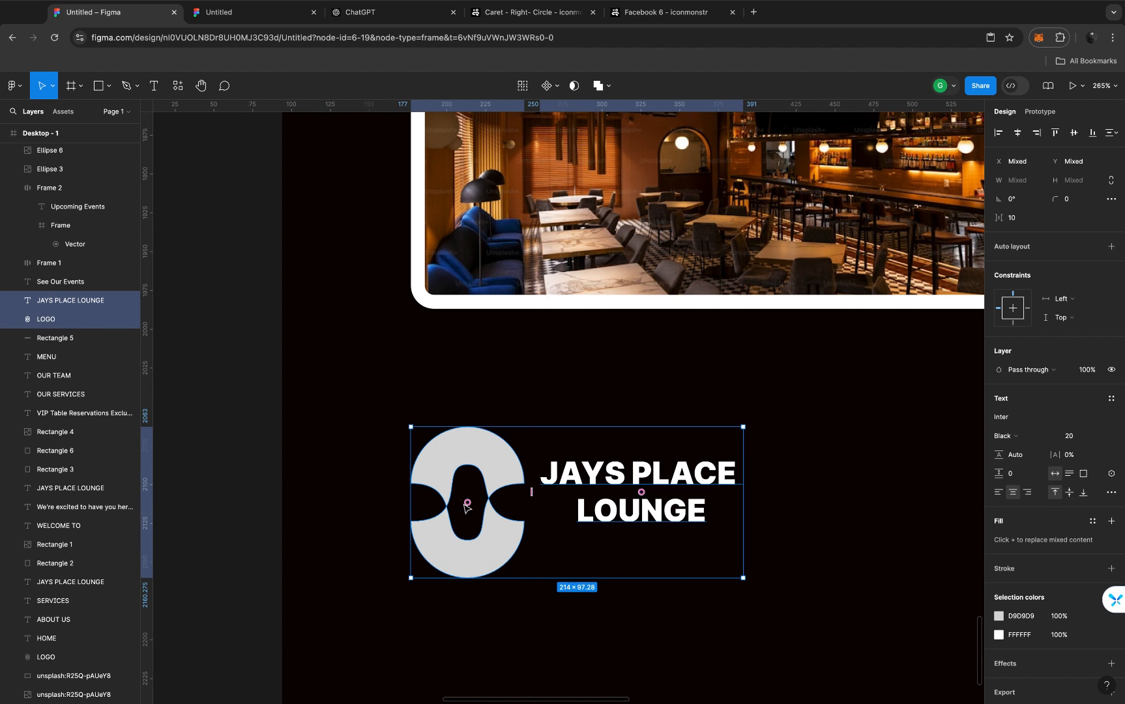
mouse_move(467, 503)
left_mouse_down()
mouse_move(661, 502)
mouse_move(468, 501)
left_mouse_up()
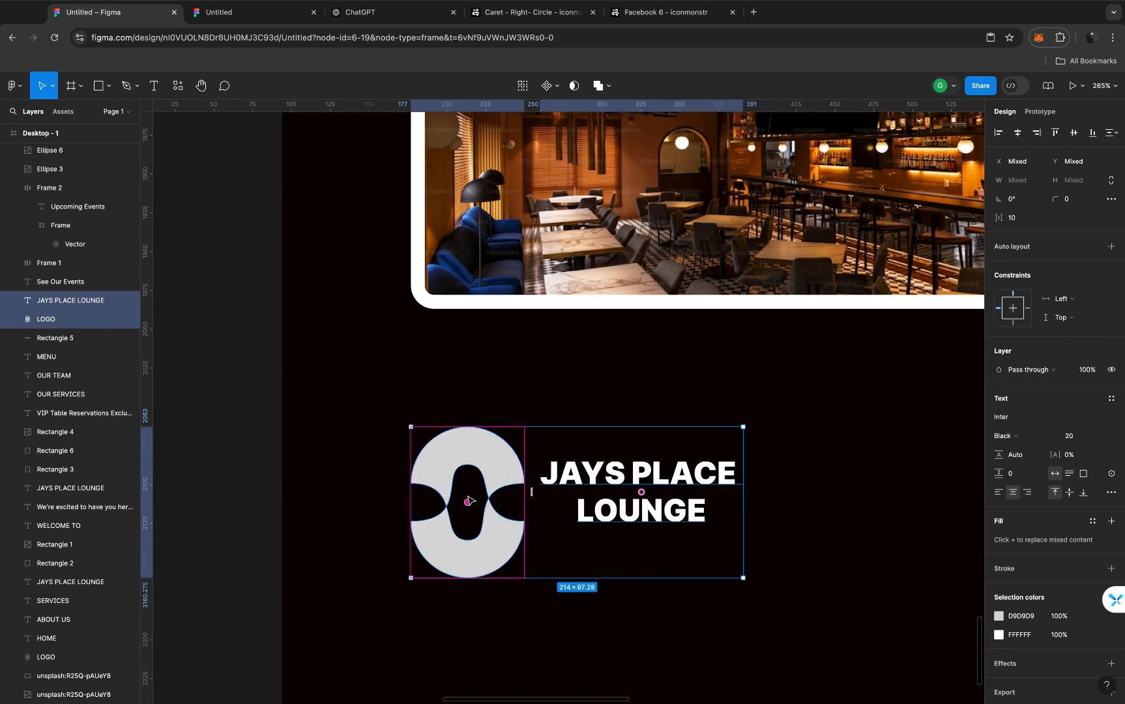
scroll(468, 502, "down", 5)
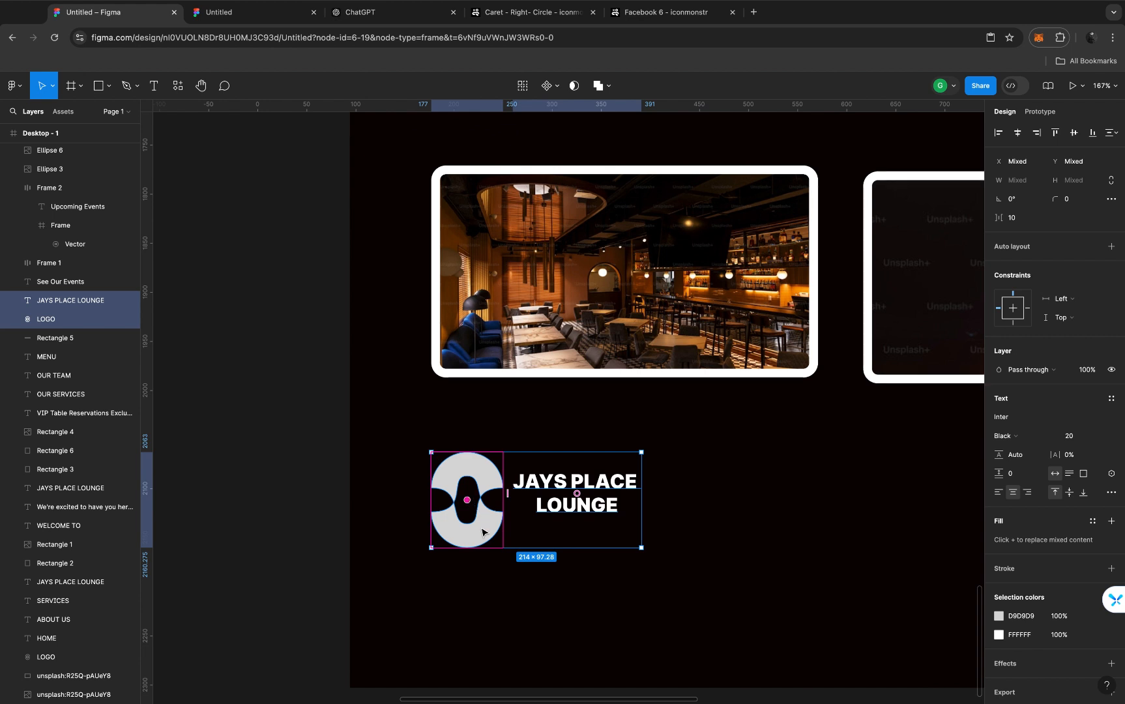
left_click(483, 607)
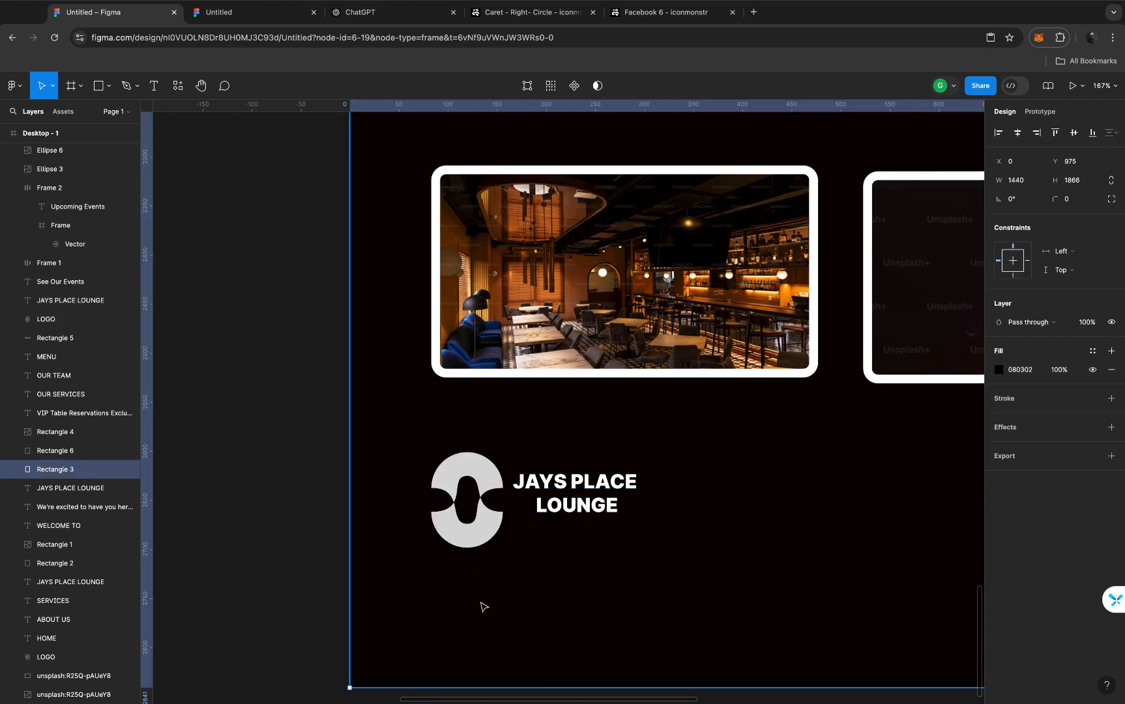
Fill the footer logo with the page's golden yellow EAA800 and deselect it
left_click(482, 537)
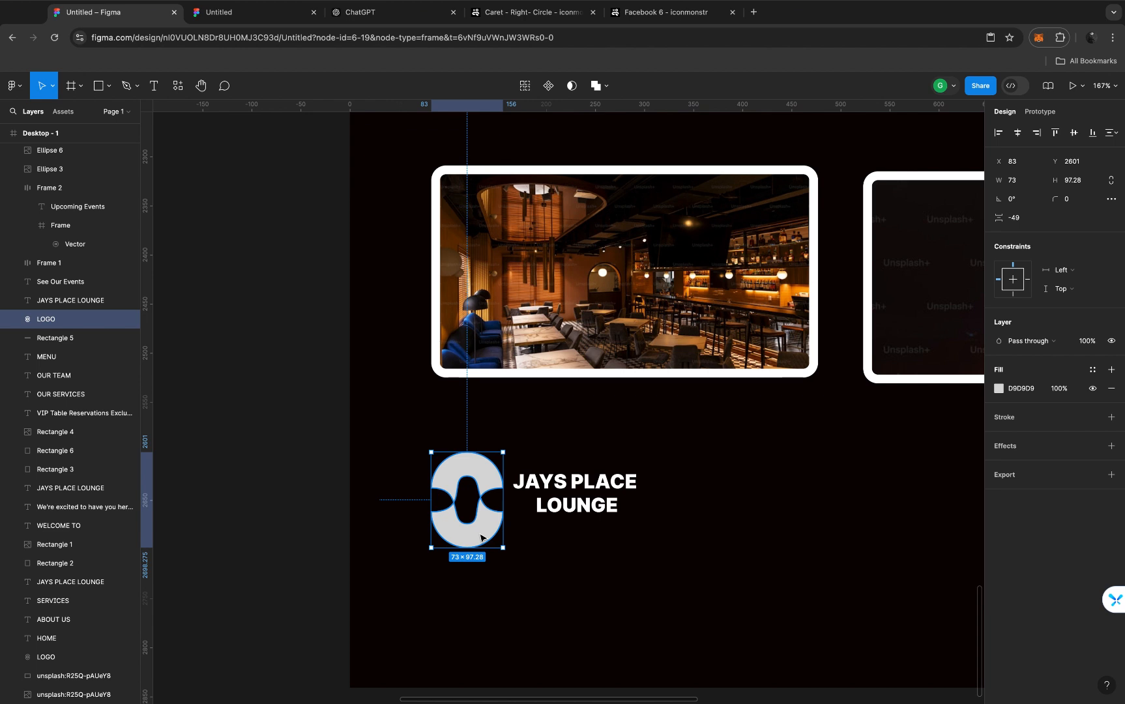
left_click(997, 389)
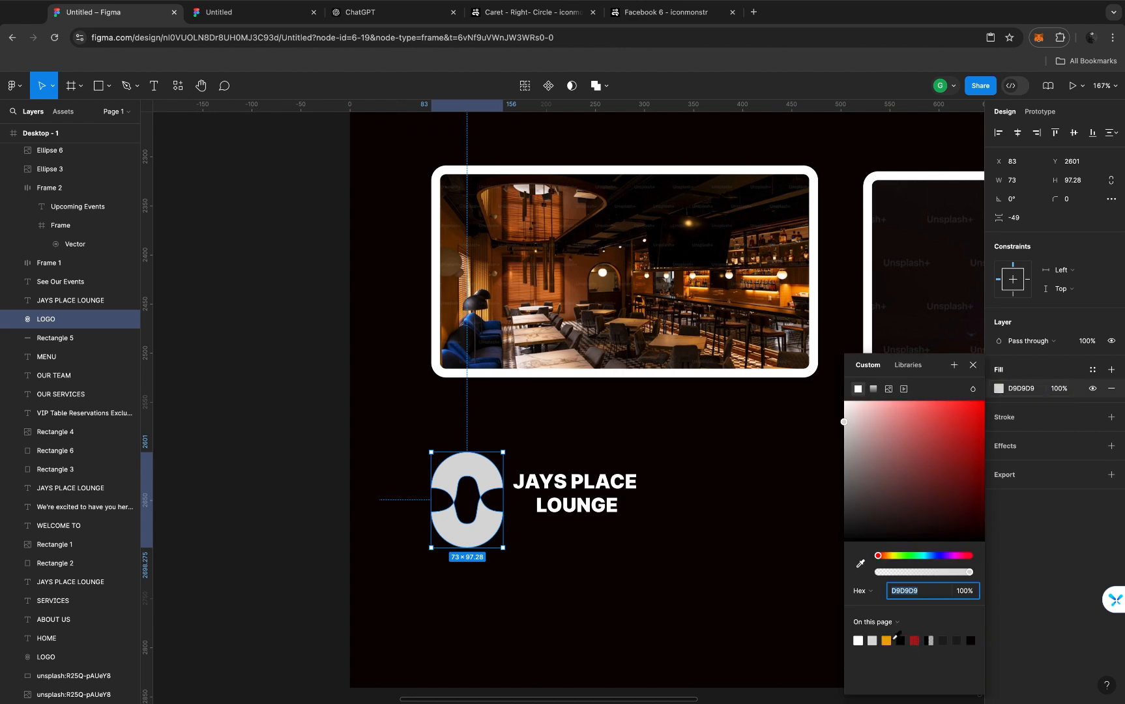
left_click(886, 639)
left_click(680, 550)
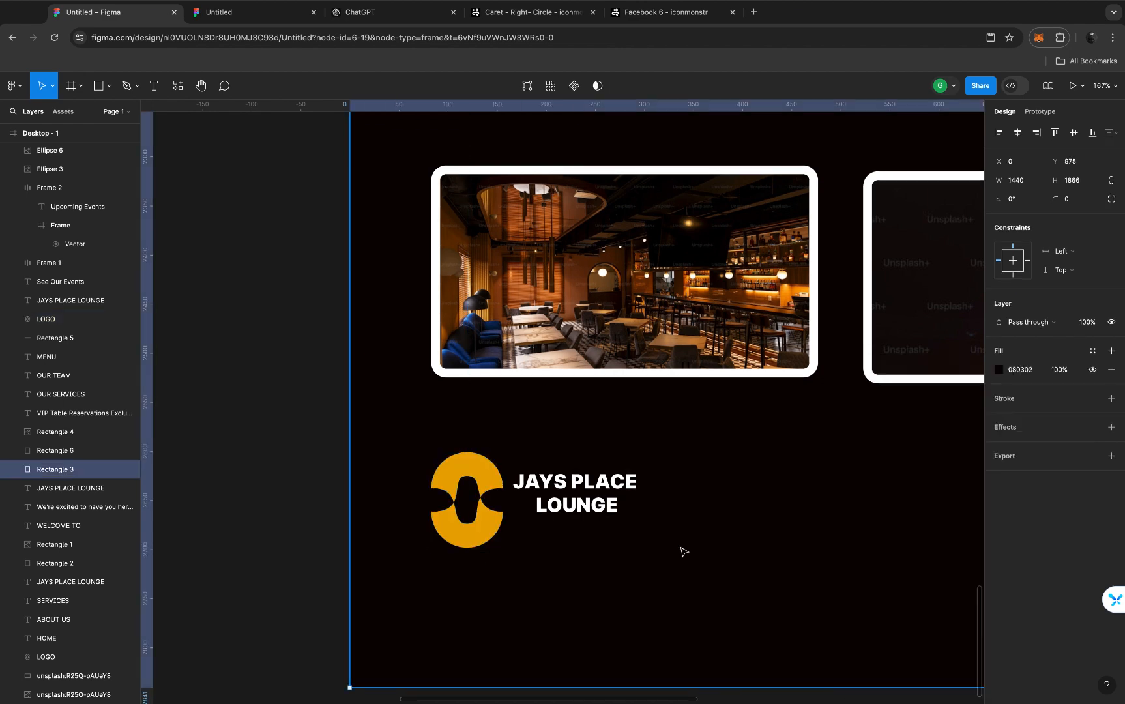
Examine the footer layout in the hand-drawn wireframe and compare it with the page's footer area
scroll(722, 529, "down", 10)
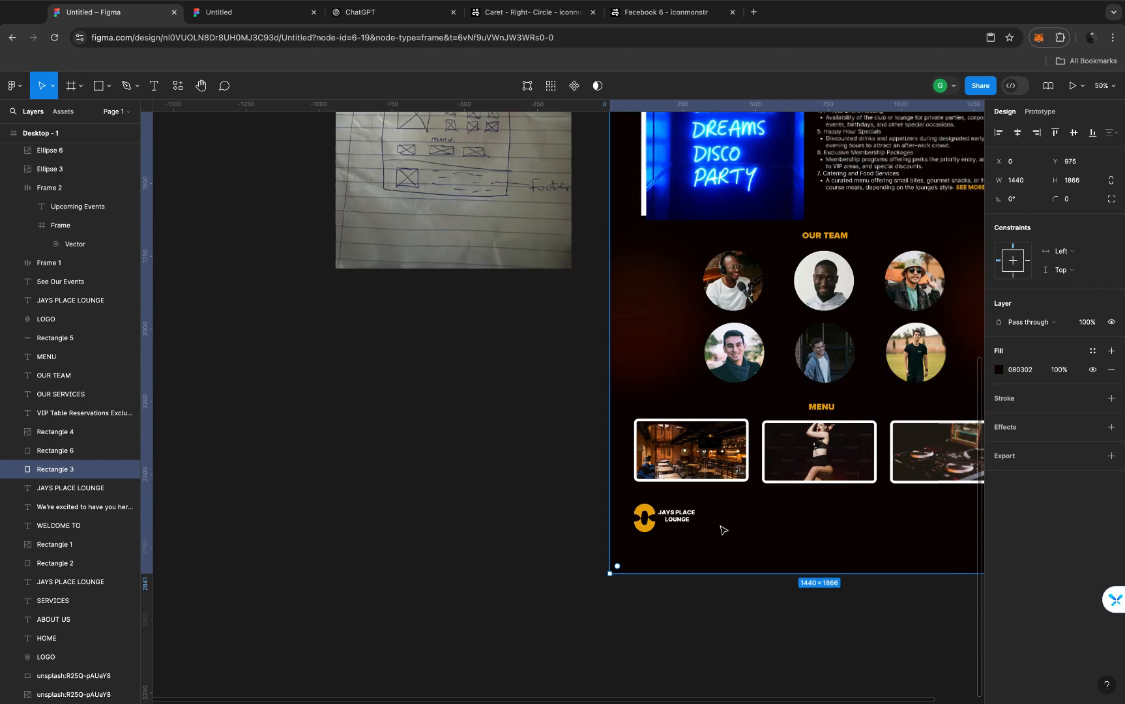
scroll(464, 233, "up", 2)
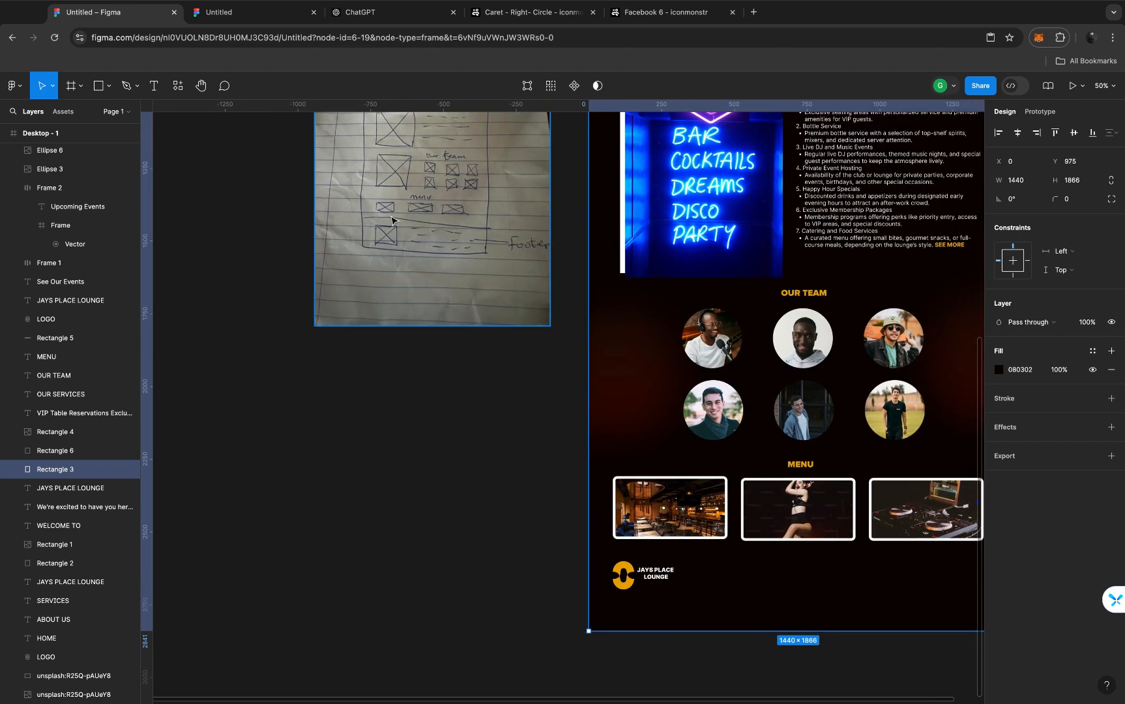
scroll(391, 220, "up", 10)
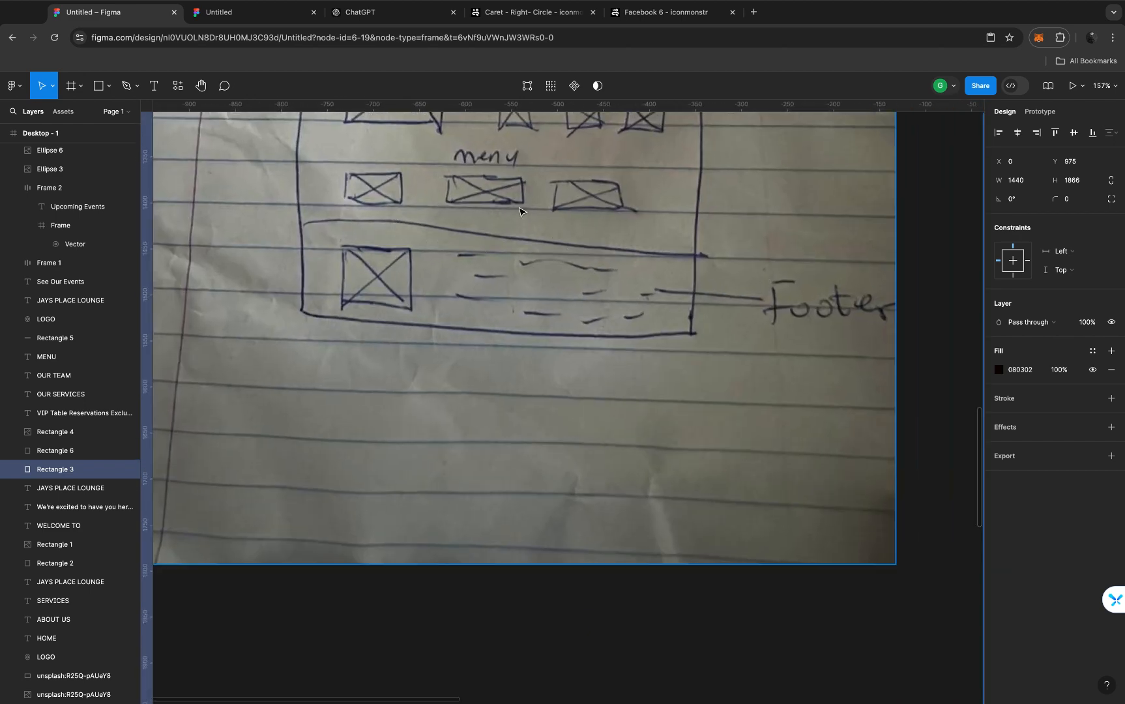
scroll(525, 260, "down", 8)
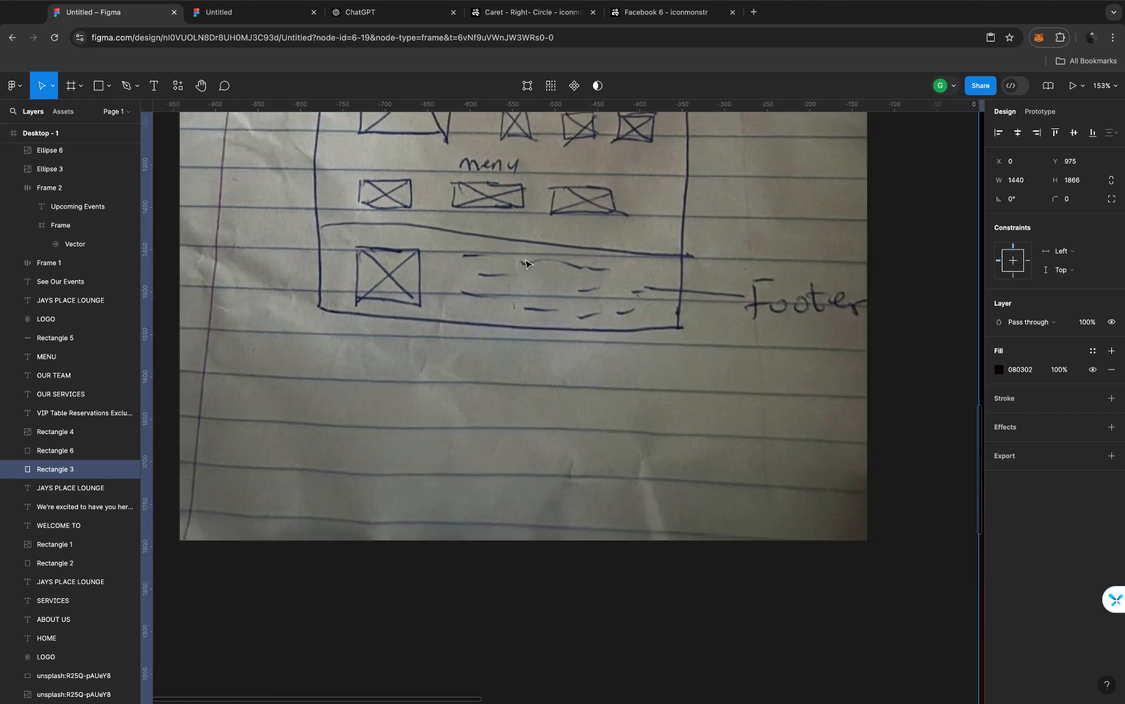
scroll(525, 260, "down", 4)
scroll(824, 472, "right", 3)
scroll(825, 471, "down", 2)
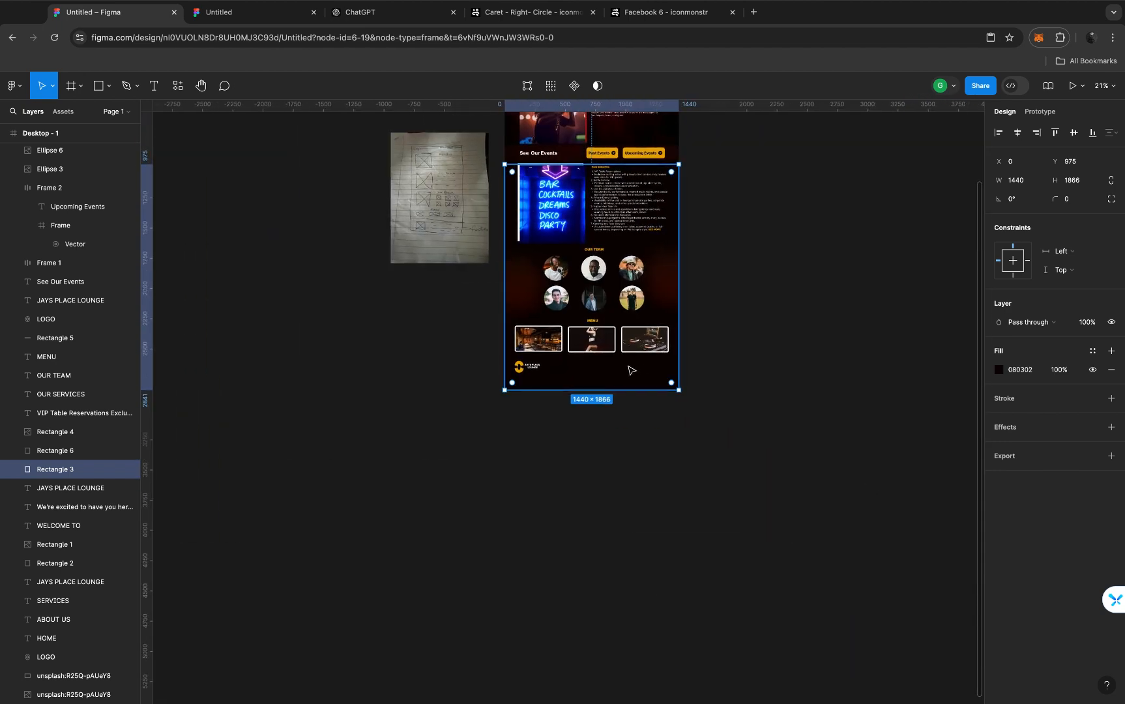
scroll(630, 369, "up", 3)
scroll(629, 370, "up", 5)
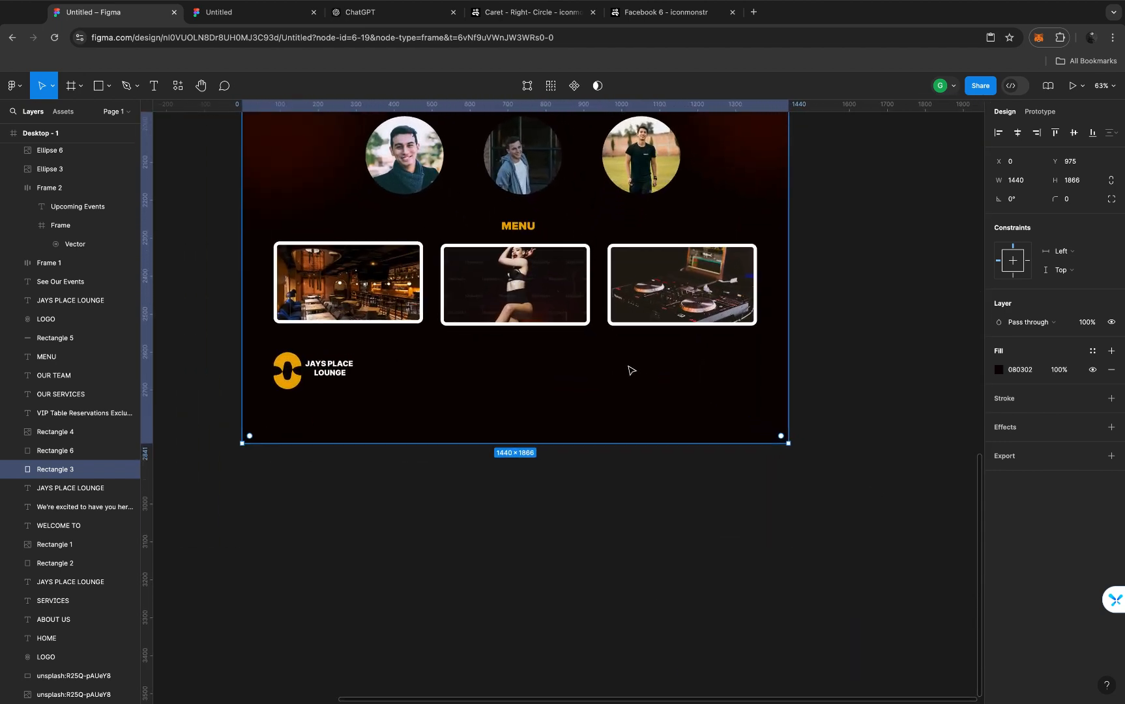
scroll(629, 370, "up", 2)
scroll(629, 370, "down", 3)
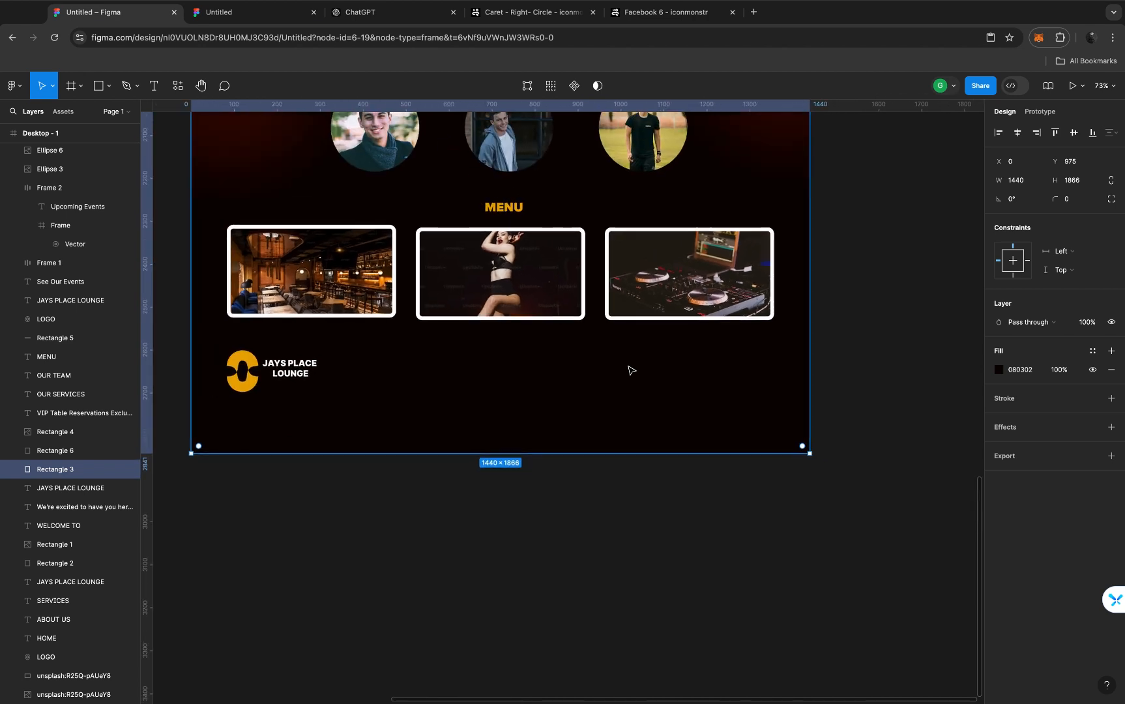
scroll(629, 370, "up", 3)
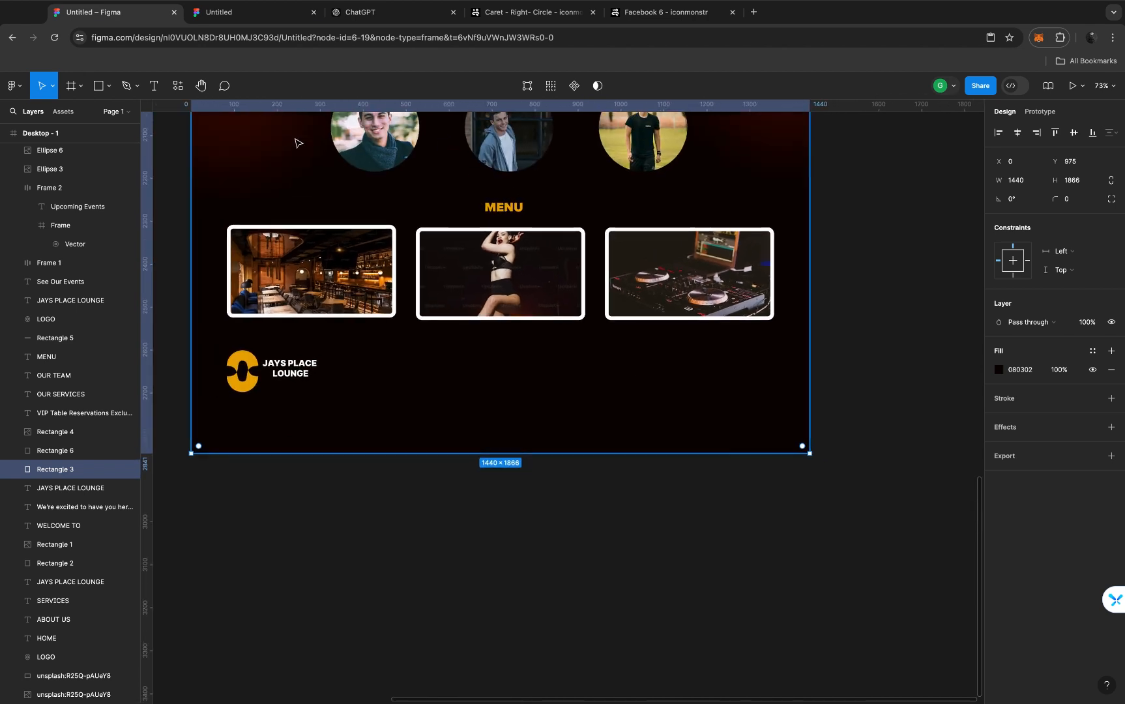
Draw a thin divider rectangle about 1458 × 2 across the page between the menu images and footer logo, and lower it to Y 2569
left_click(101, 89)
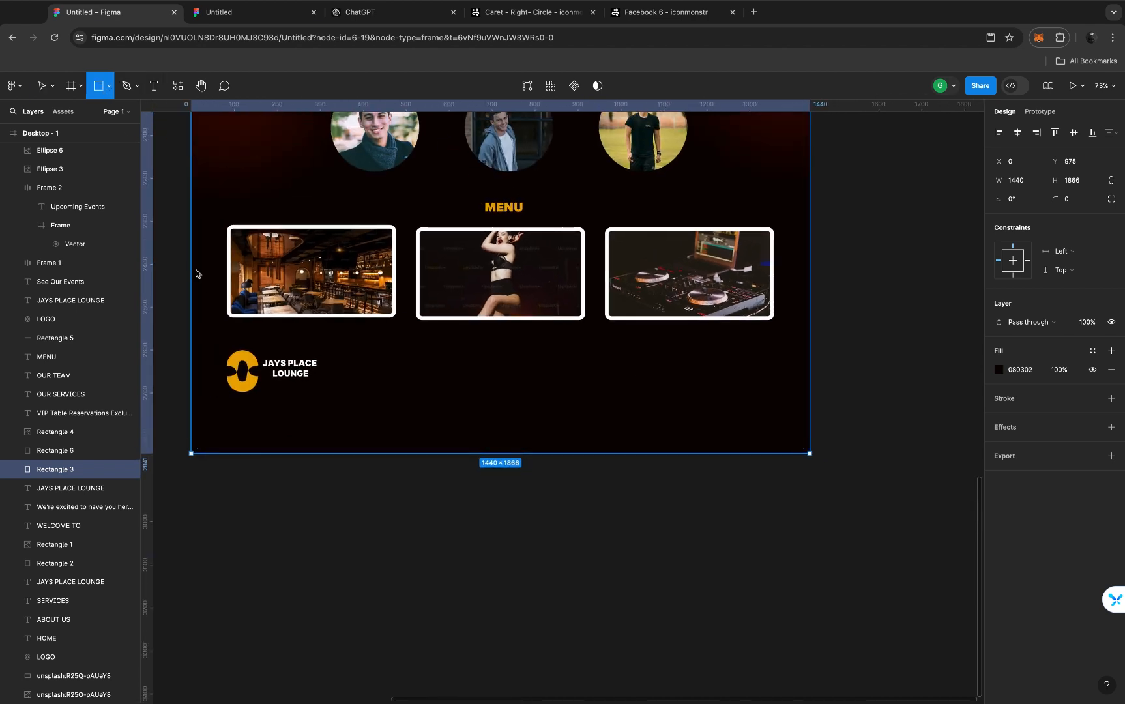
mouse_move(187, 326)
left_mouse_down()
mouse_move(640, 364)
mouse_move(768, 346)
mouse_move(817, 325)
left_mouse_up()
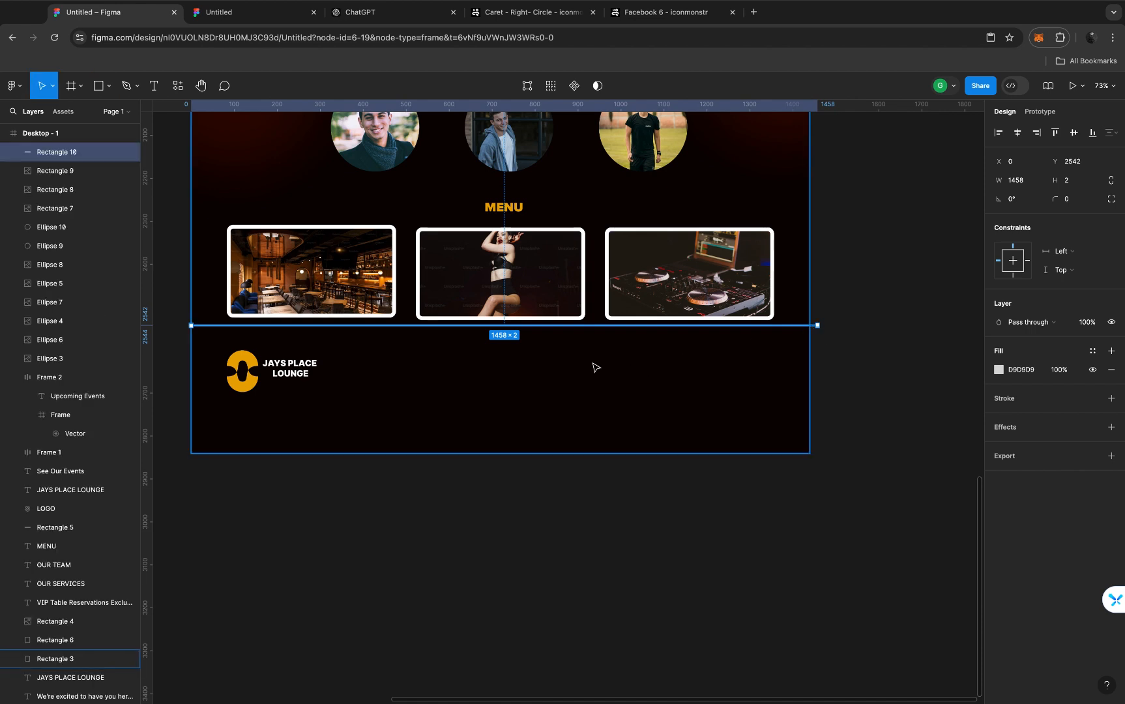
key("Down")
key("Down")
key("Down")
key("Down")
key("Down")
key("Down")
key("Down")
key("Down")
key("Down")
key("Down")
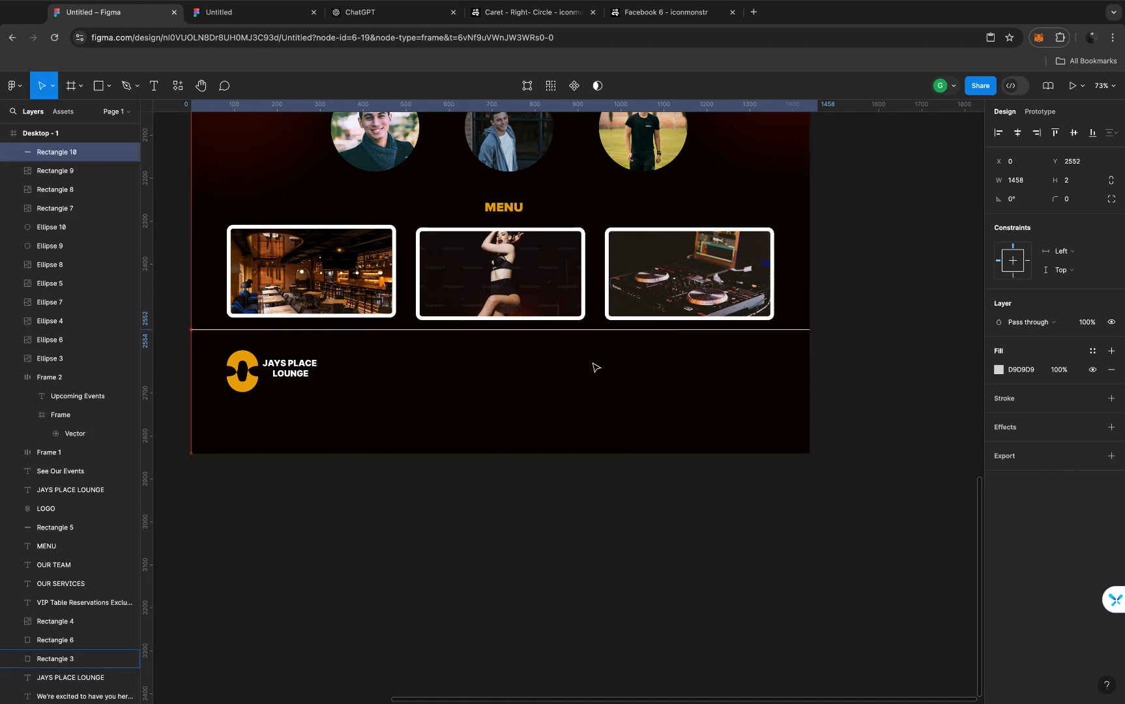
key("Down")
key("Down")
key("Down")
key("Down")
key("Down")
key("Down")
key("Down")
key("Down")
key("Down")
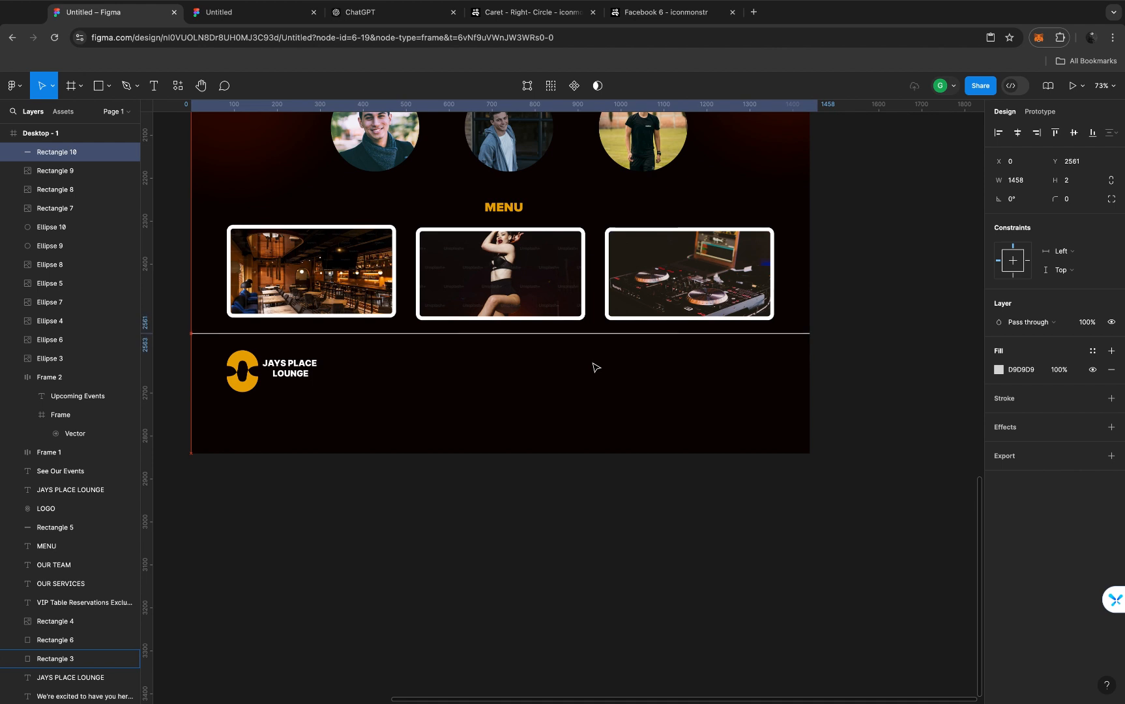
key("Down")
key("Down")
key("Down")
key("Down")
key("Down")
key("Down")
key("Down")
key("Down")
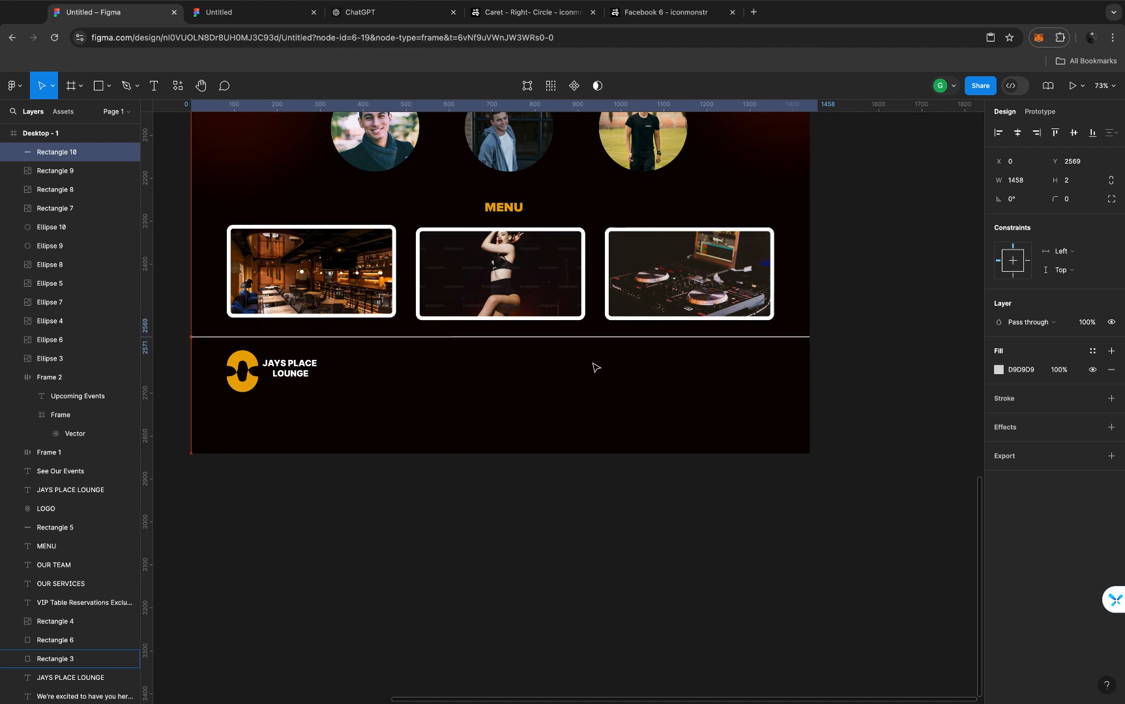
scroll(595, 367, "left", 3)
scroll(595, 367, "up", 2)
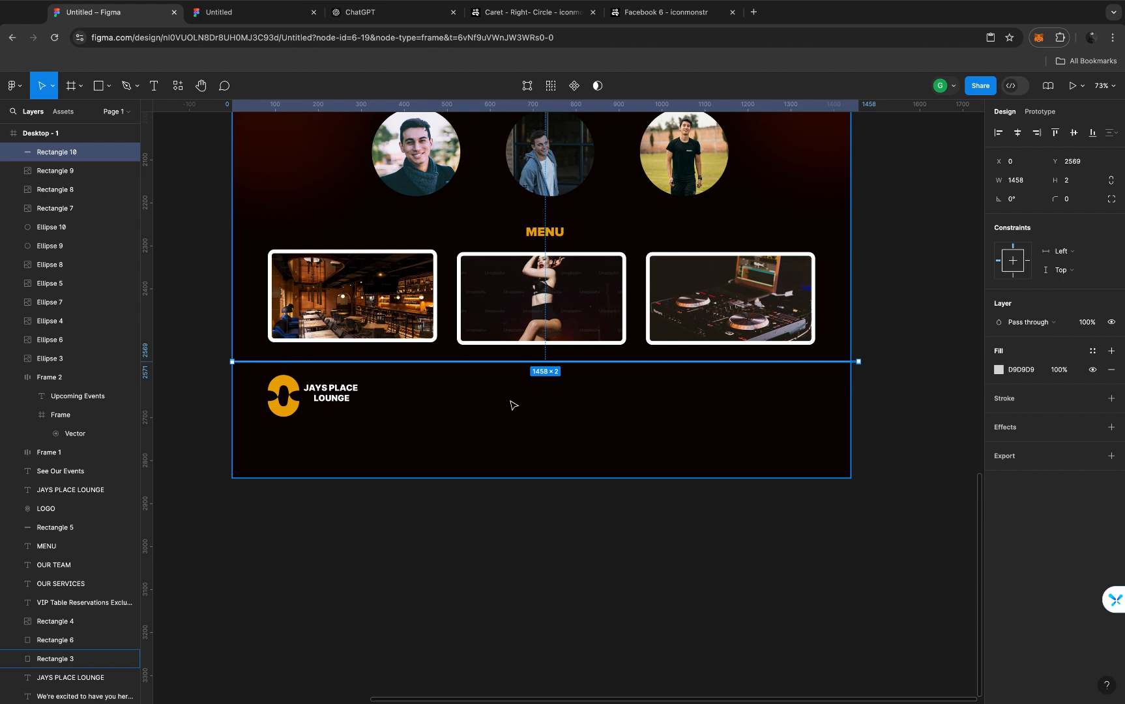
Move the footer logo and its text together about 14 px lower beneath the divider line and deselect them
left_click(287, 390)
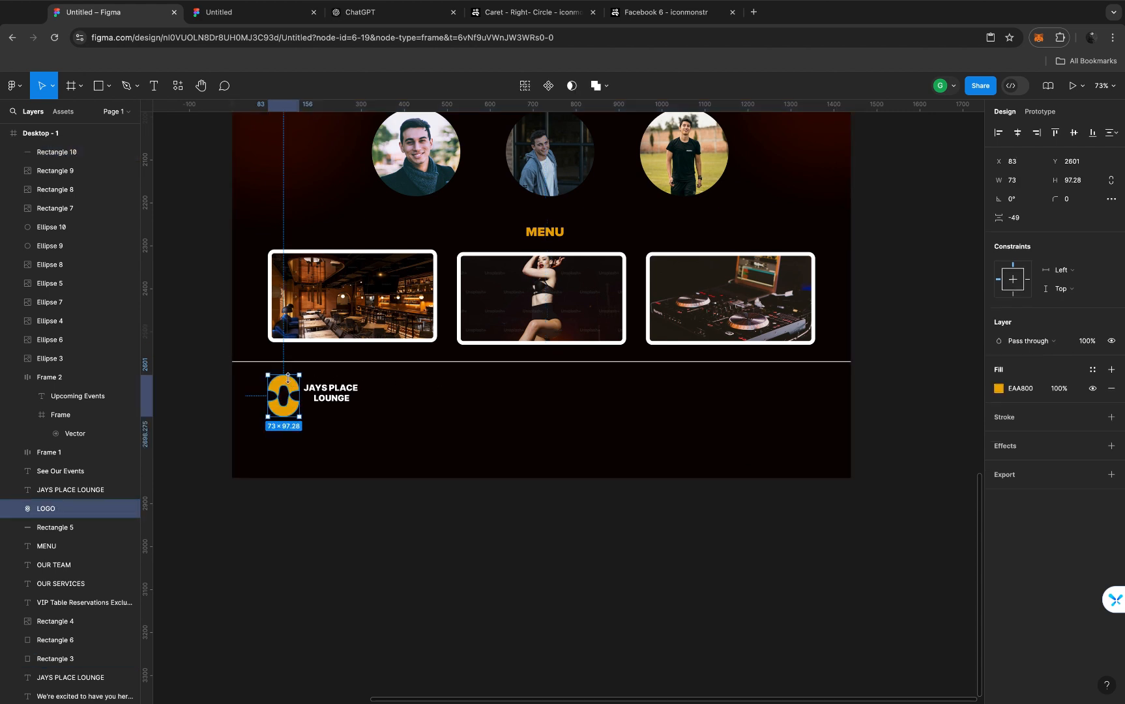
left_click(327, 394, "shift")
left_click_drag(328, 393, 330, 399)
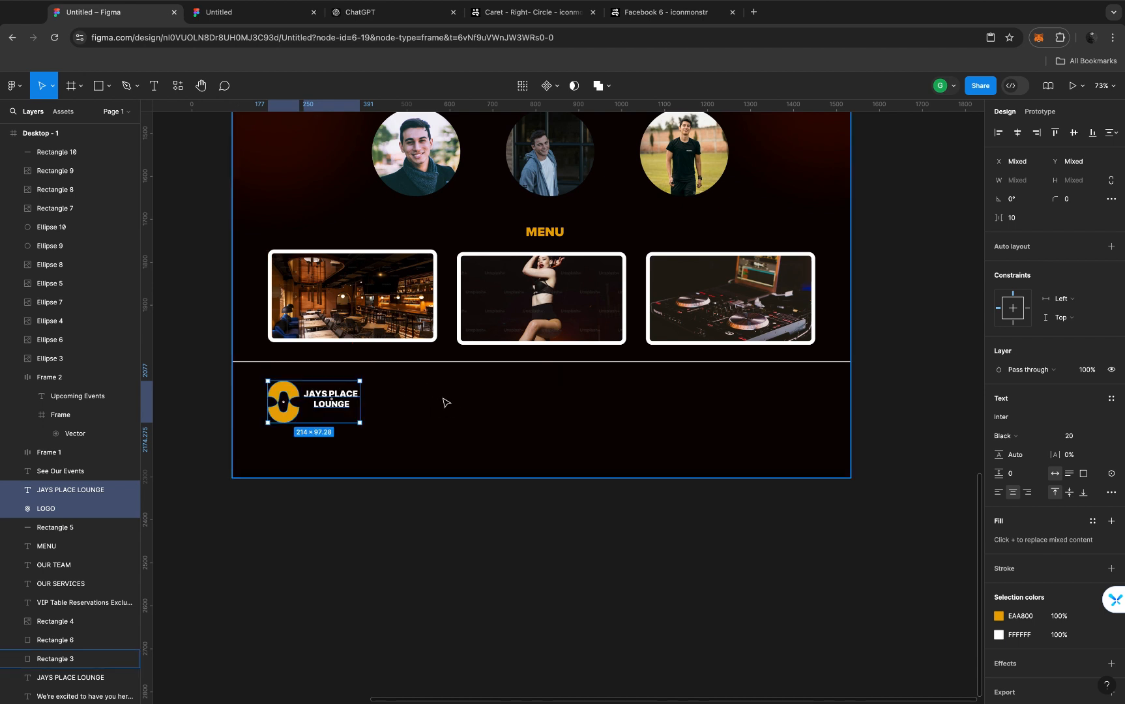
left_click(446, 403)
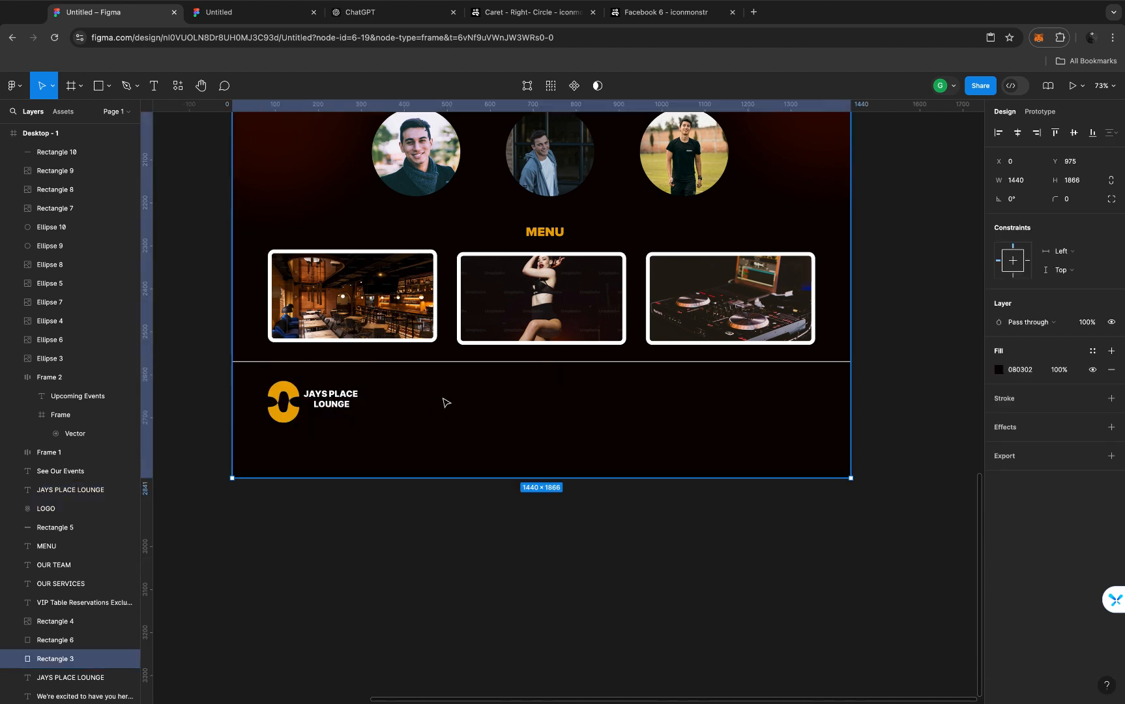
Add a text block beside the footer logo with HOME, ABOUT US, SERVICES, EVENTS and MENU on separate lines
left_click(154, 88)
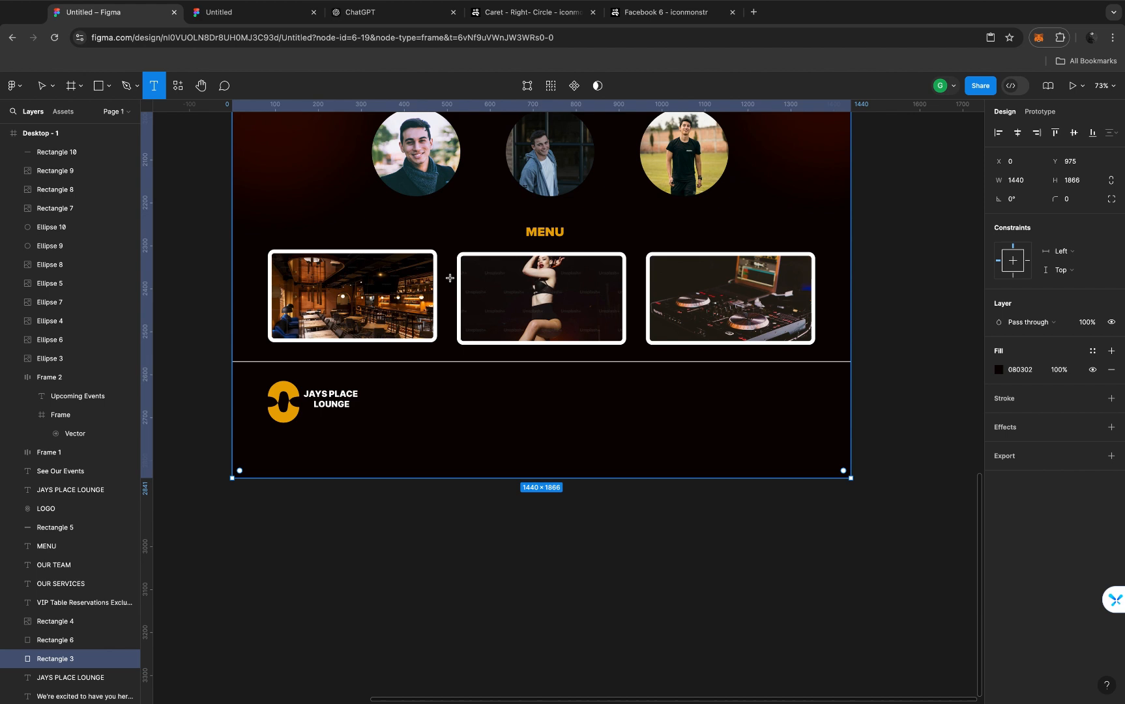
left_click(439, 382)
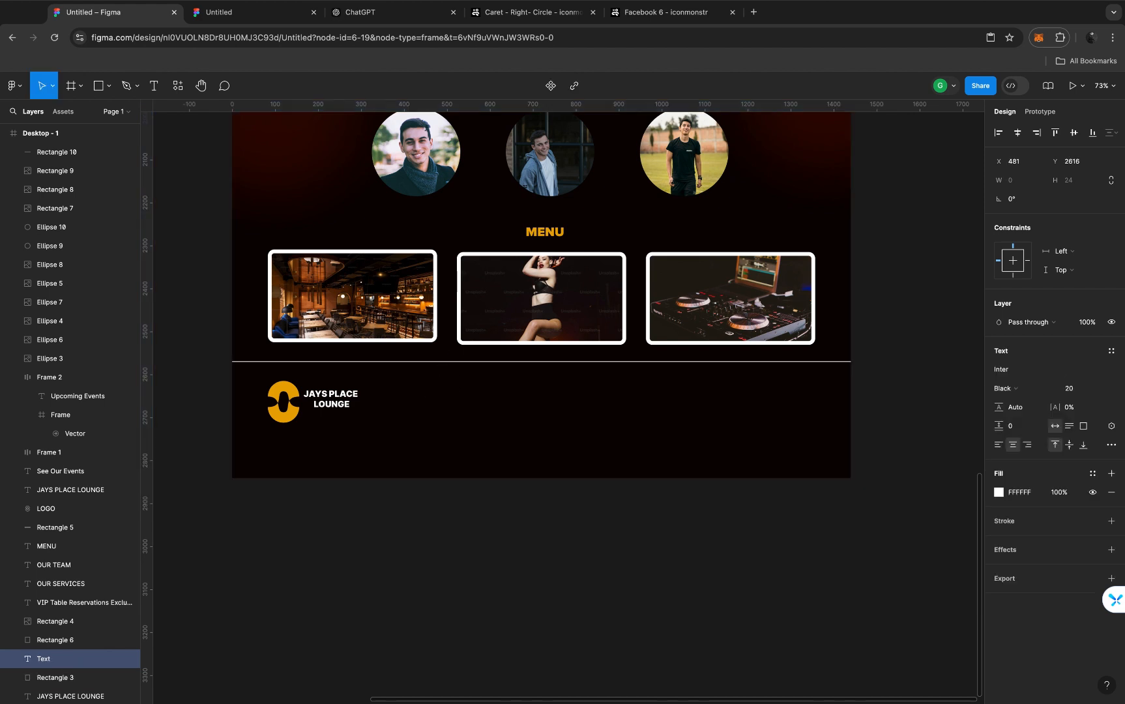
type("HOME")
key("Return")
type("ABOUT")
key("Return")
type("JS")
key("BackSpace")
key("BackSpace")
type("US")
key("Return")
type("SERVICES")
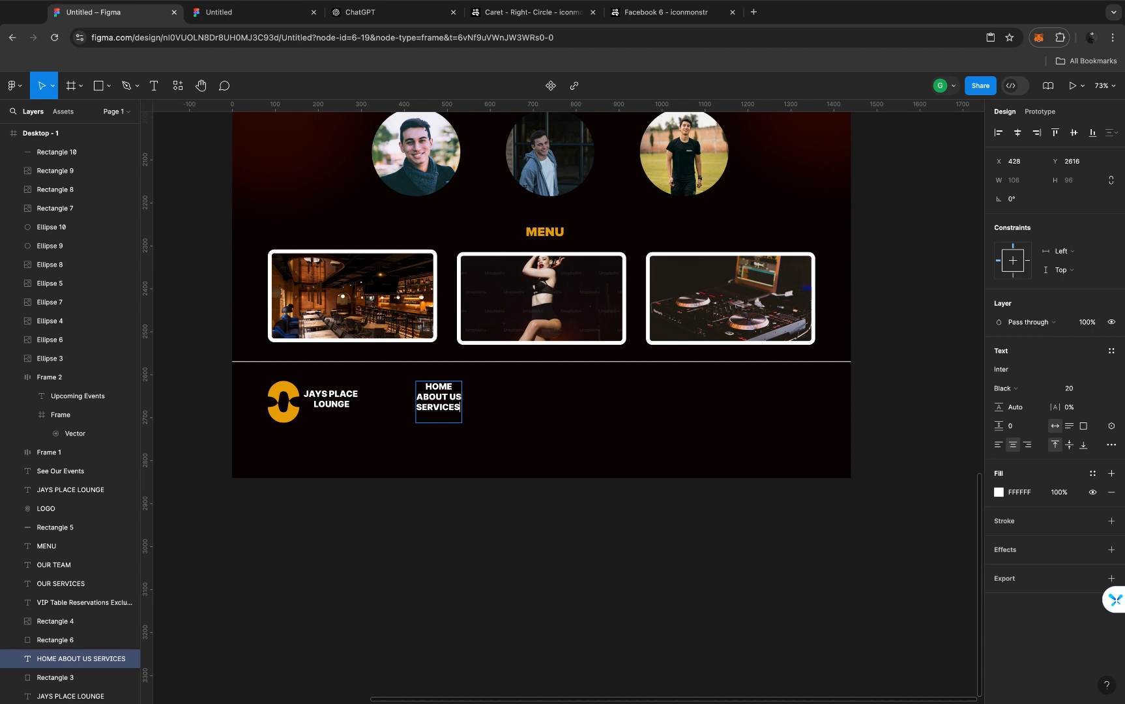
key("Return")
type("EVEBTS")
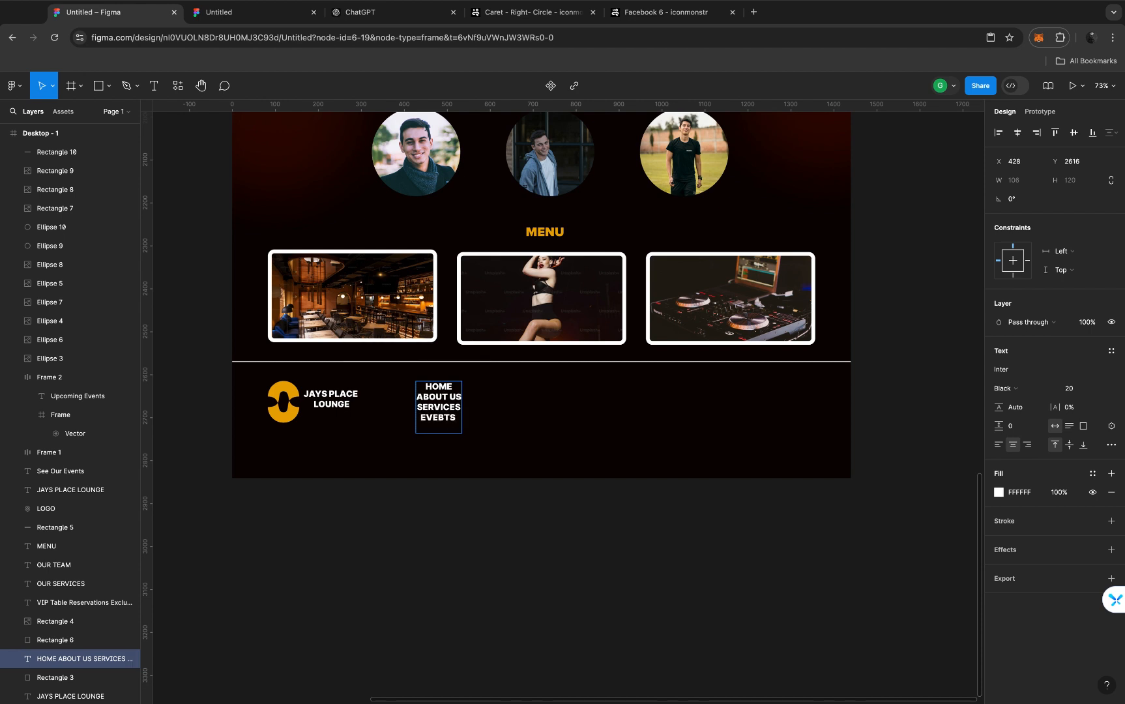
key("BackSpace")
key("BackSpace")
key("BackSpace")
type("NTS")
key("Return")
type("MENU")
Left-align the footer navigation links text and set its font weight to Medium
key("super+a")
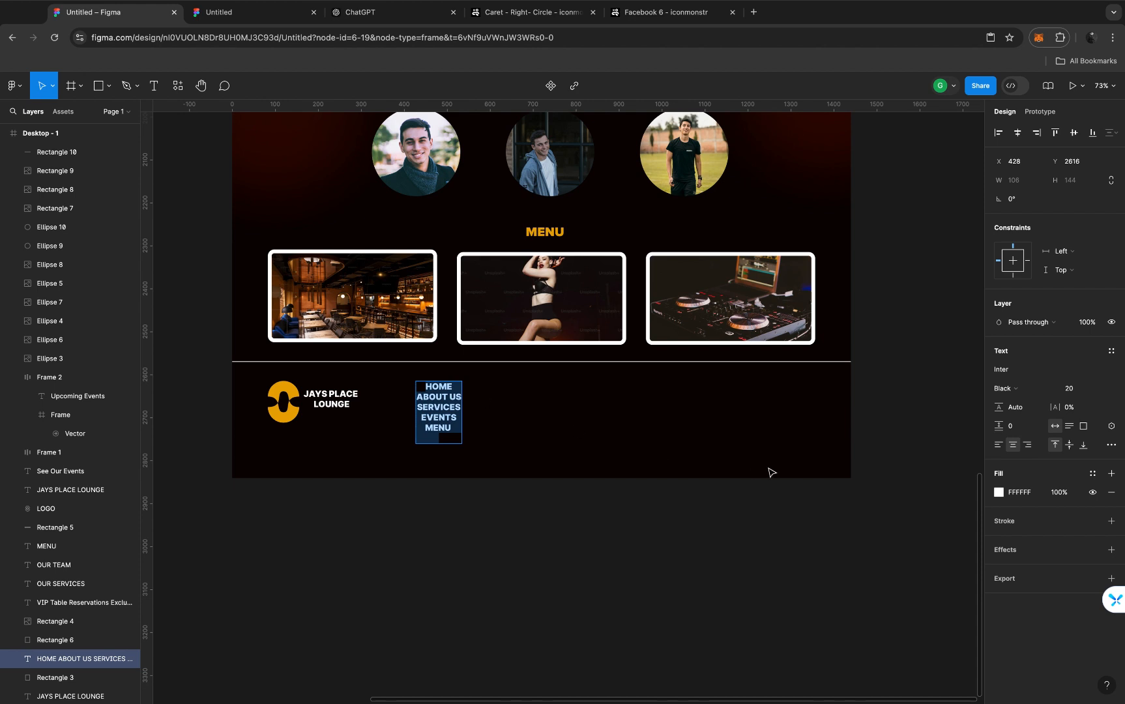
left_click(998, 445)
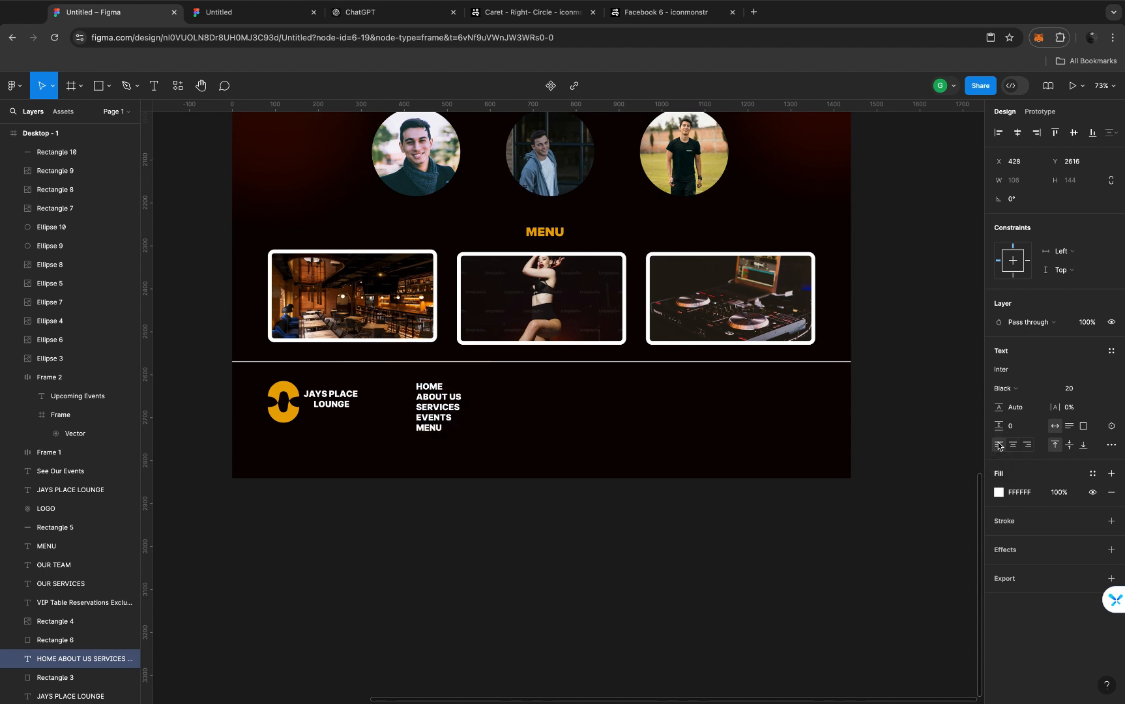
left_click(1026, 389)
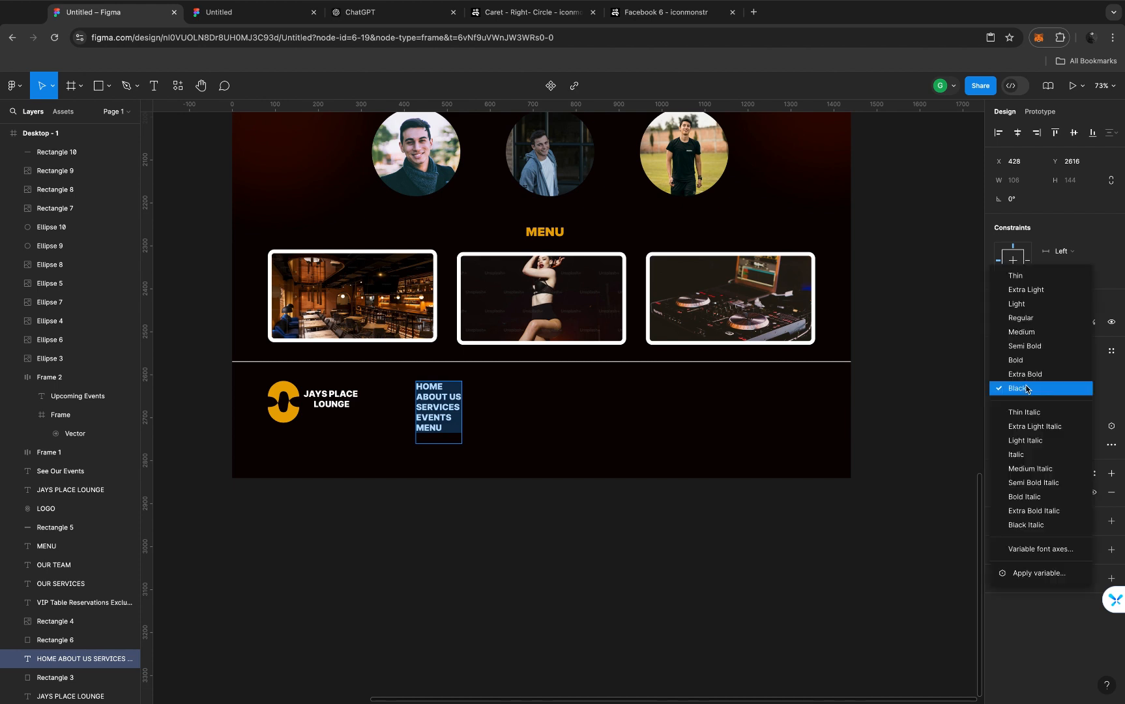
left_click(1025, 332)
key("Escape")
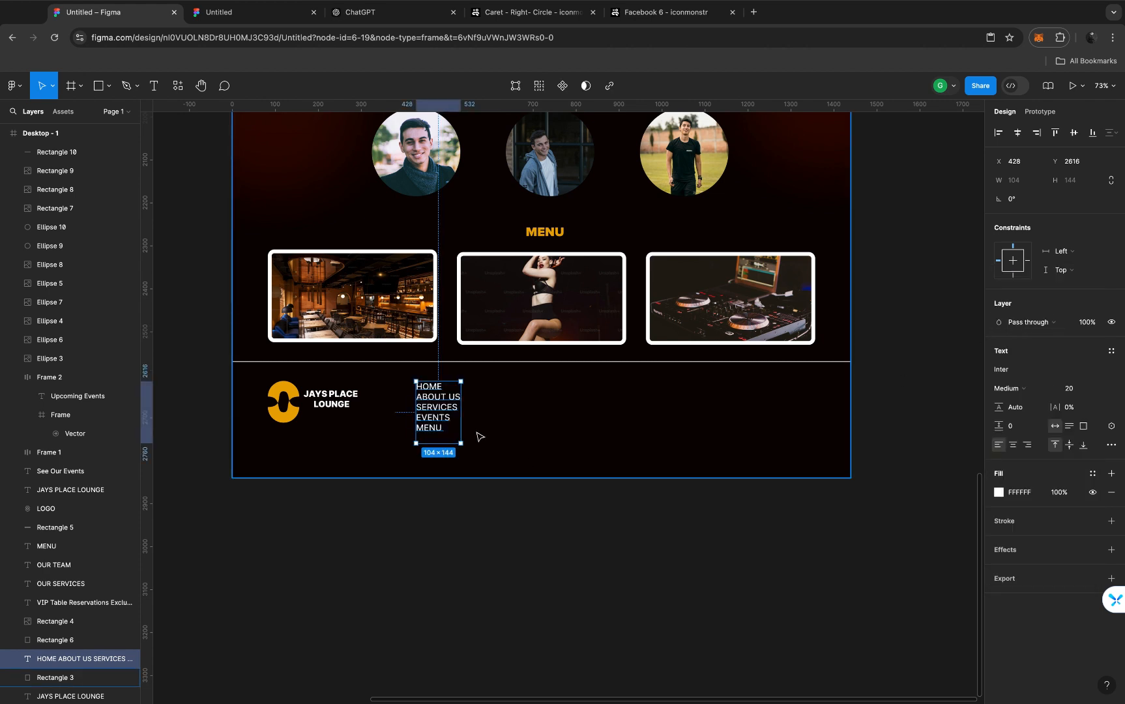
left_click(480, 416)
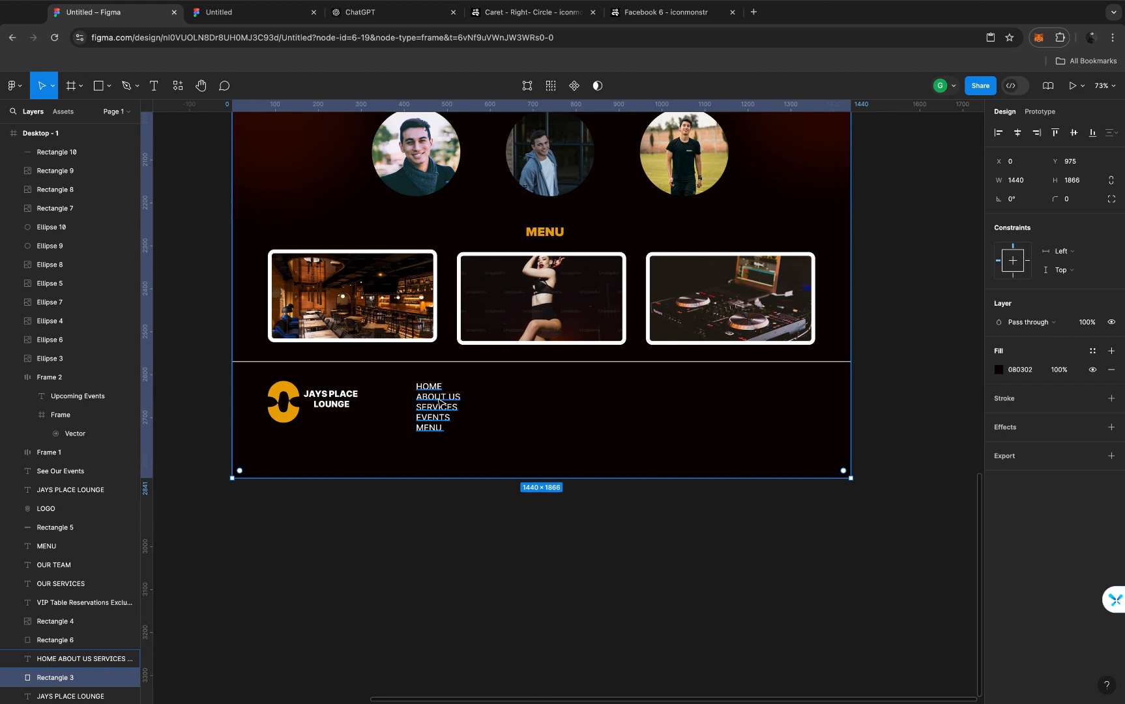
Duplicate the footer navigation links block as a second column beside it at about X 683, Y 2614
left_click_drag(439, 402, 547, 396)
key("super+z")
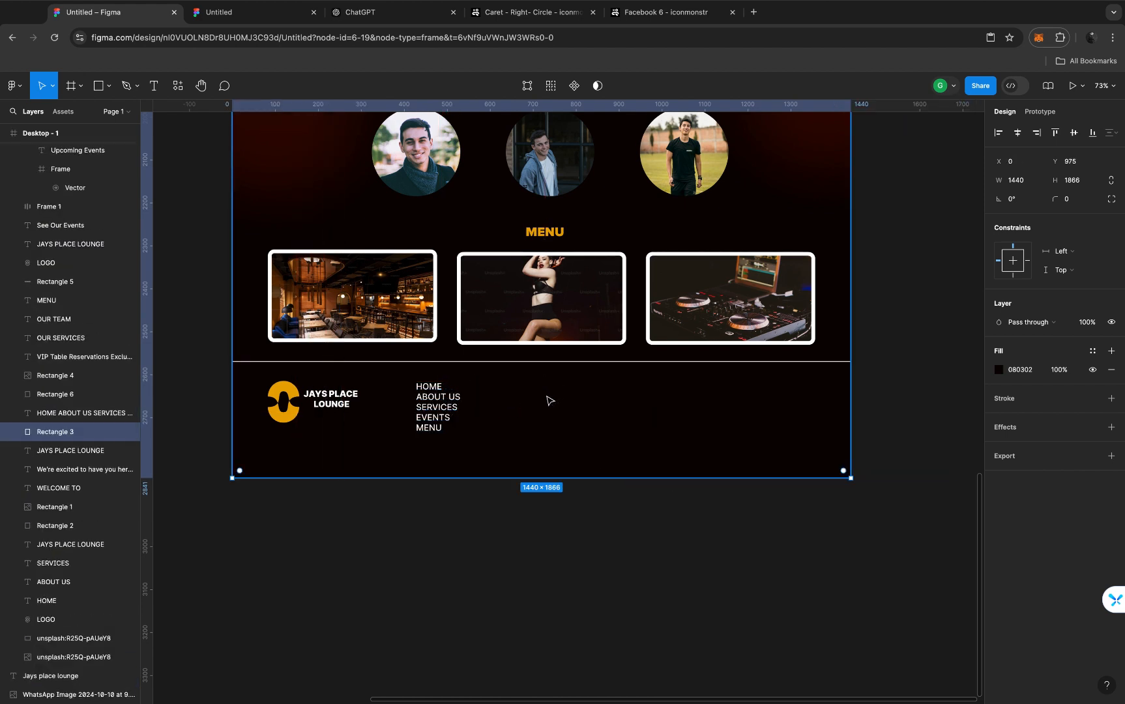
left_click(440, 402)
left_click_drag(494, 396, 549, 395)
Replace the duplicated column's text with FAQ, CONTACT US and LOCATION on separate lines
double_click(549, 395)
key("super+a")
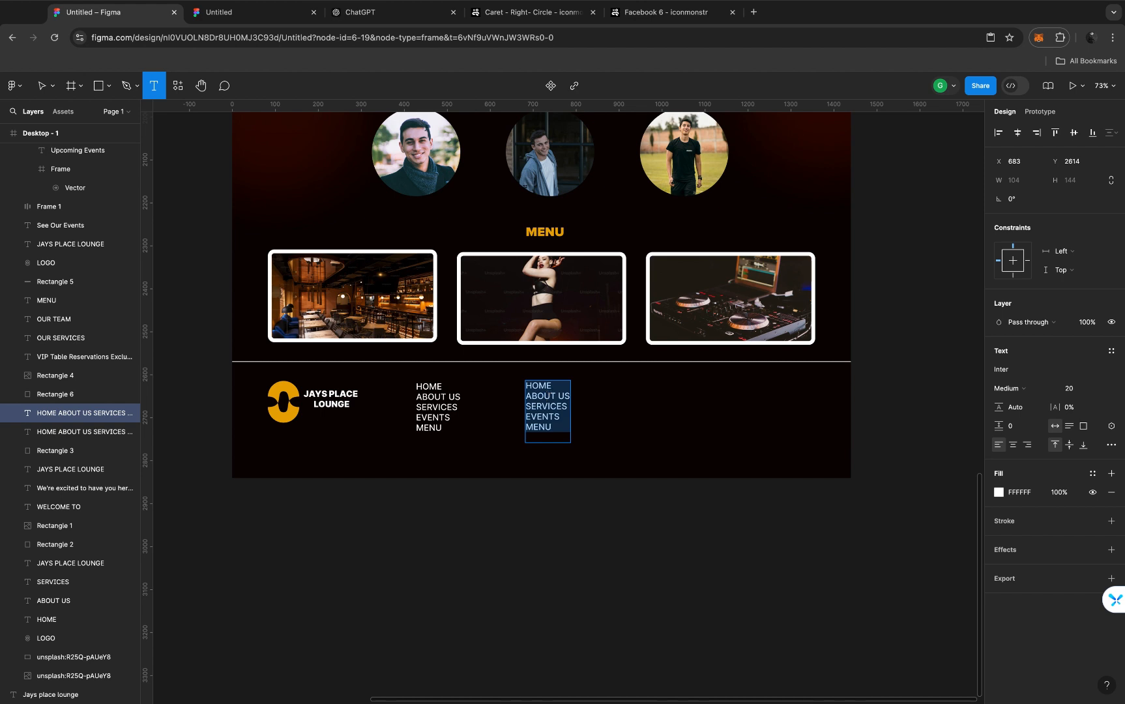
type("FAQ")
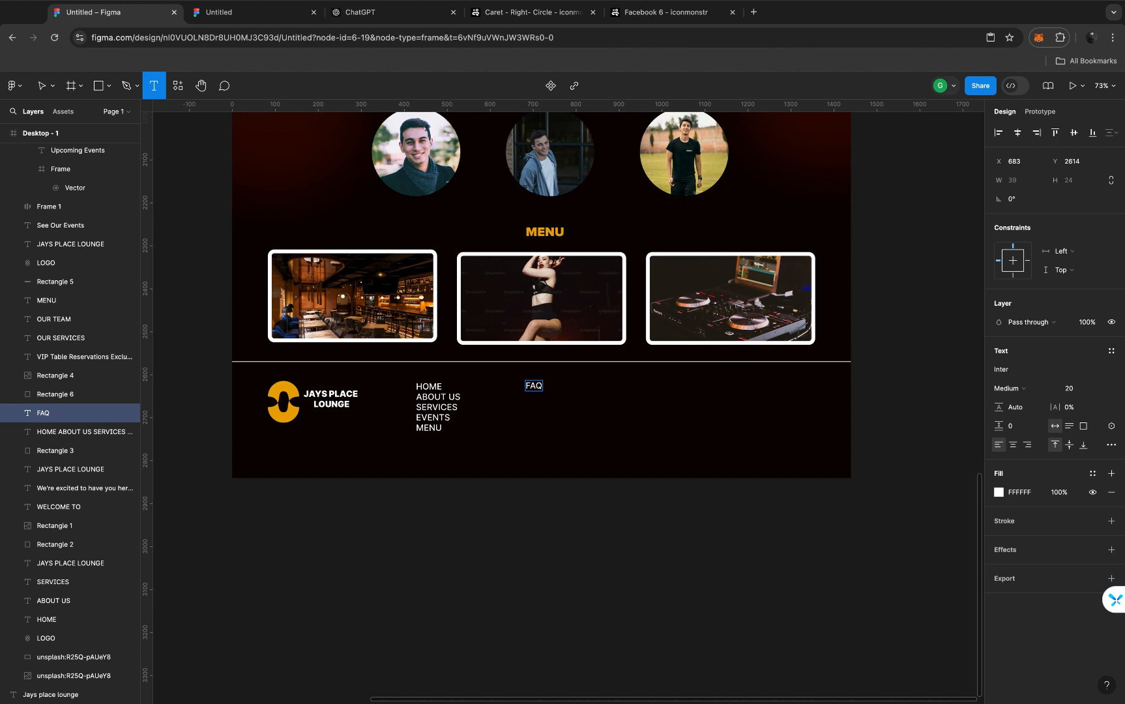
key("Return")
type("CONTACT US")
key("Return")
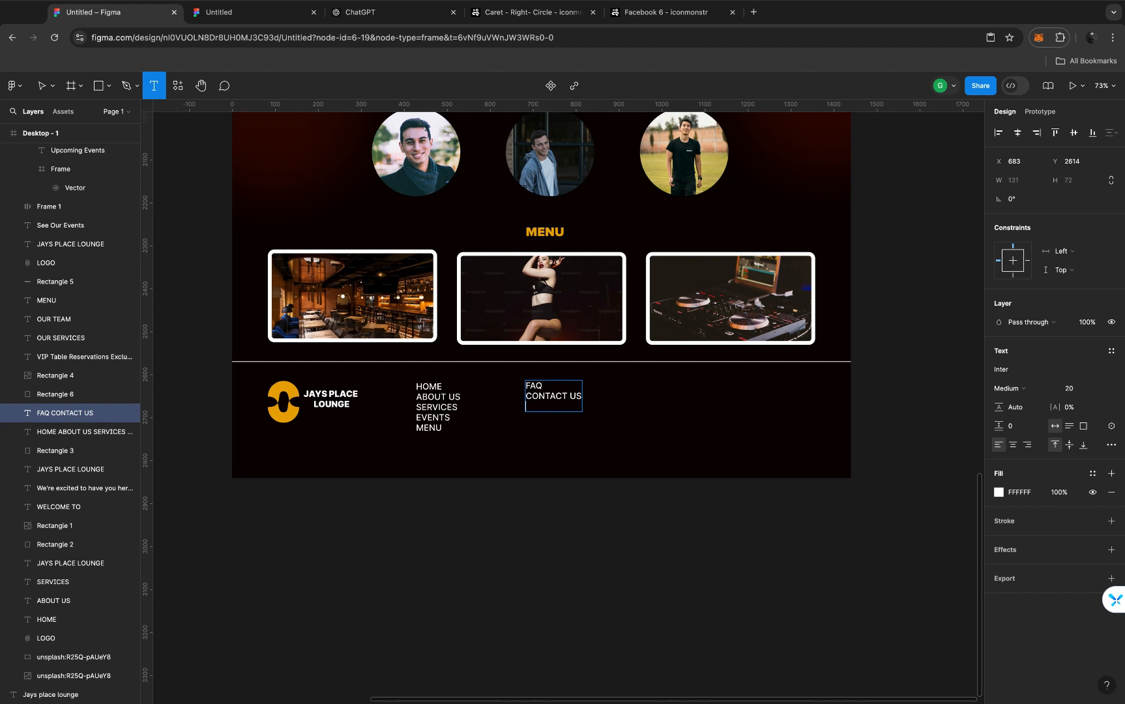
type("LOCATION")
key("Escape")
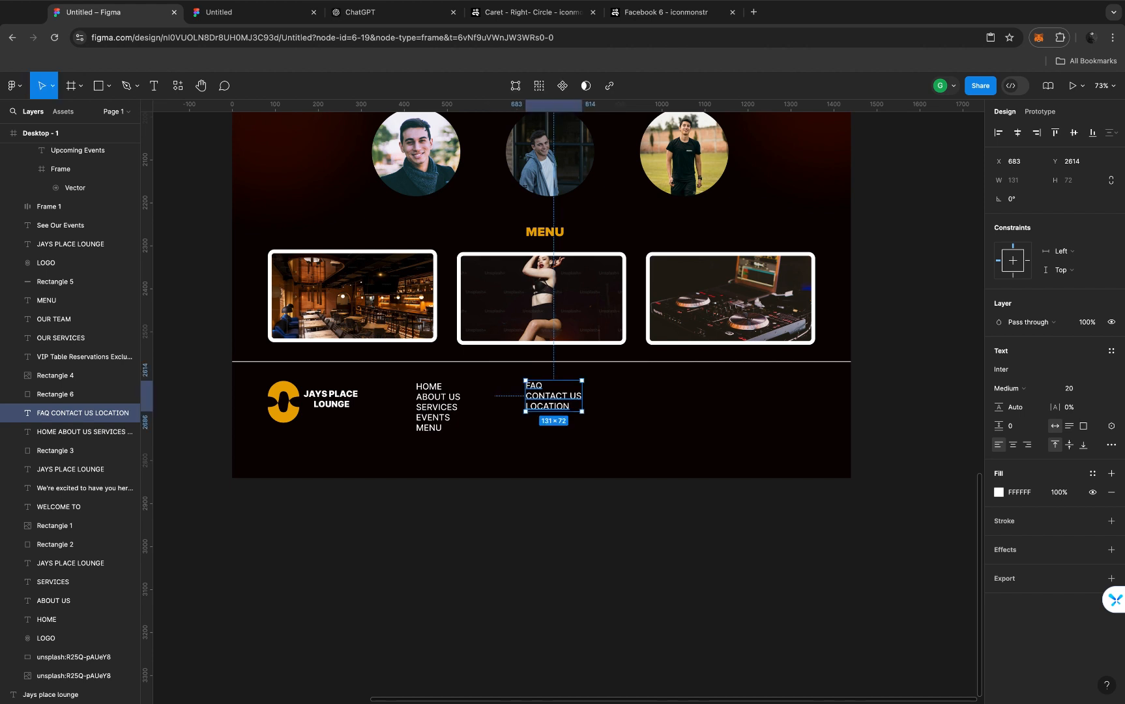
Draw a thin vertical divider rectangle about 2 × 160 between the two footer link columns and nudge it to X 582, Y 2589
left_click(99, 85)
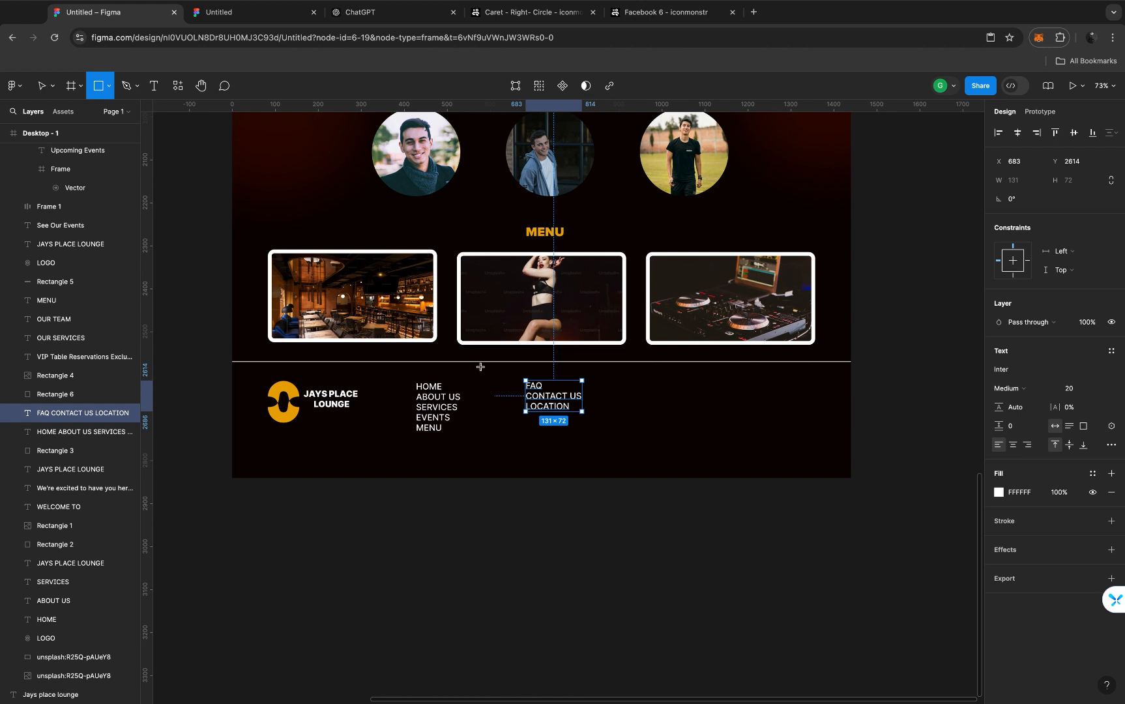
left_click_drag(482, 368, 482, 439)
left_click(520, 444)
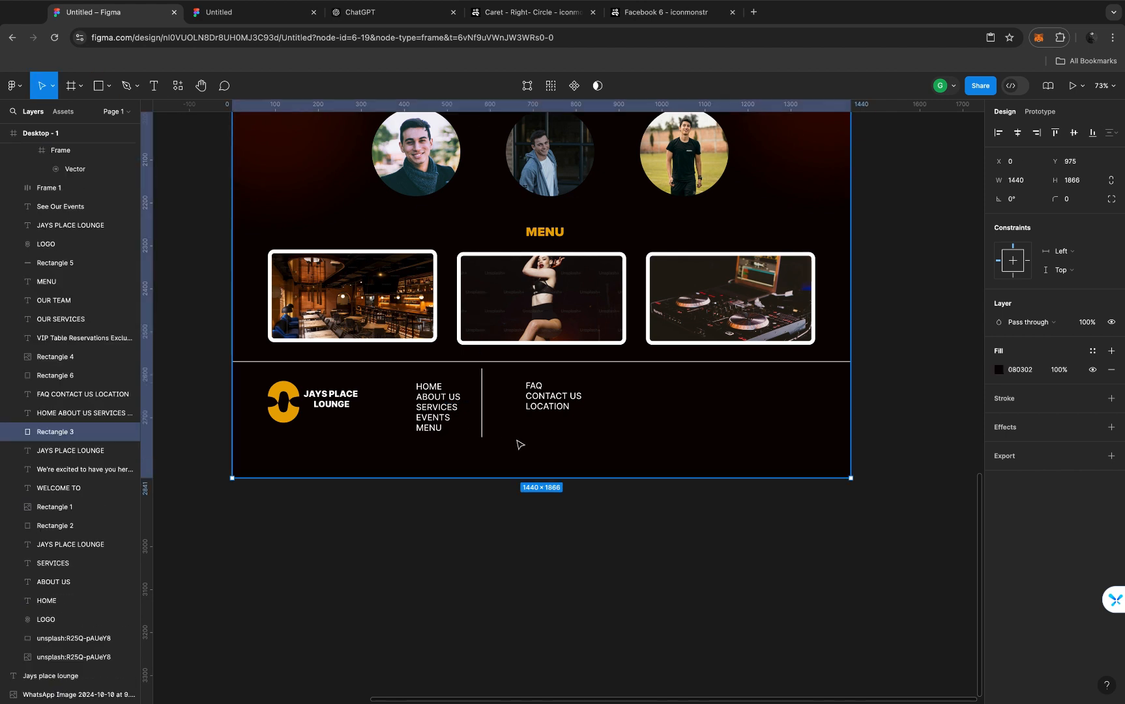
left_click(479, 414)
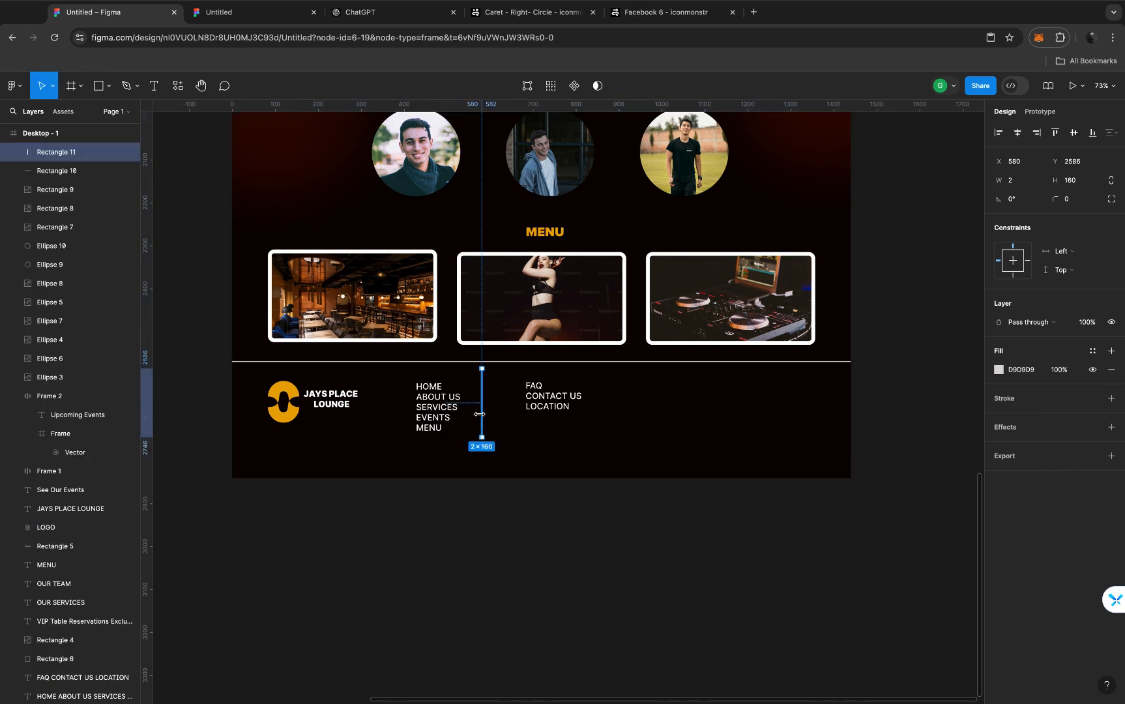
key("Right")
key("Right")
key("Down")
key("Down")
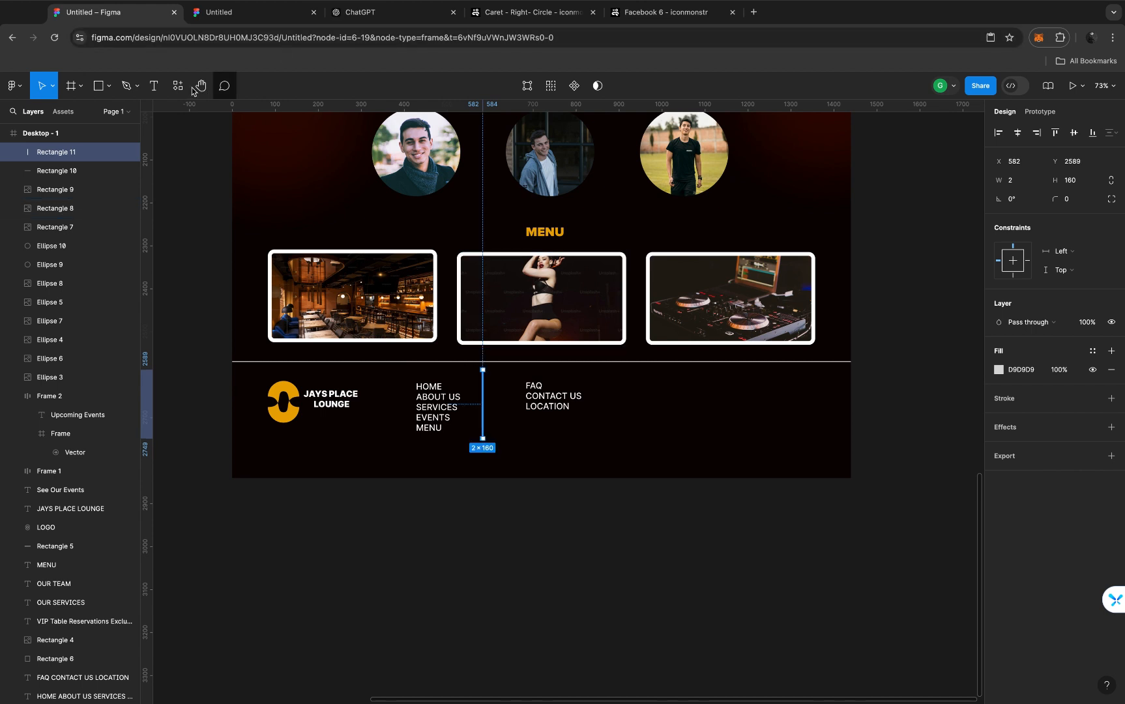
left_click(702, 463)
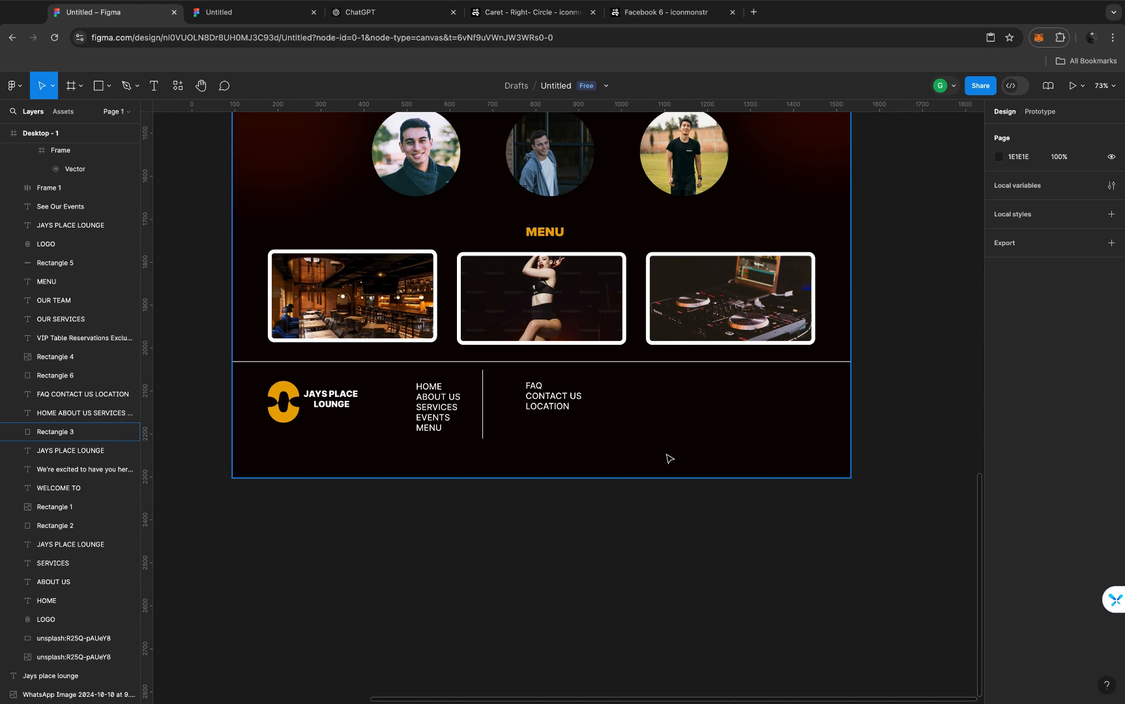
Find FACEBOOK icons in the Icons8 plugin and insert the solid blue circular Facebook icon at 100×100
left_click(178, 85)
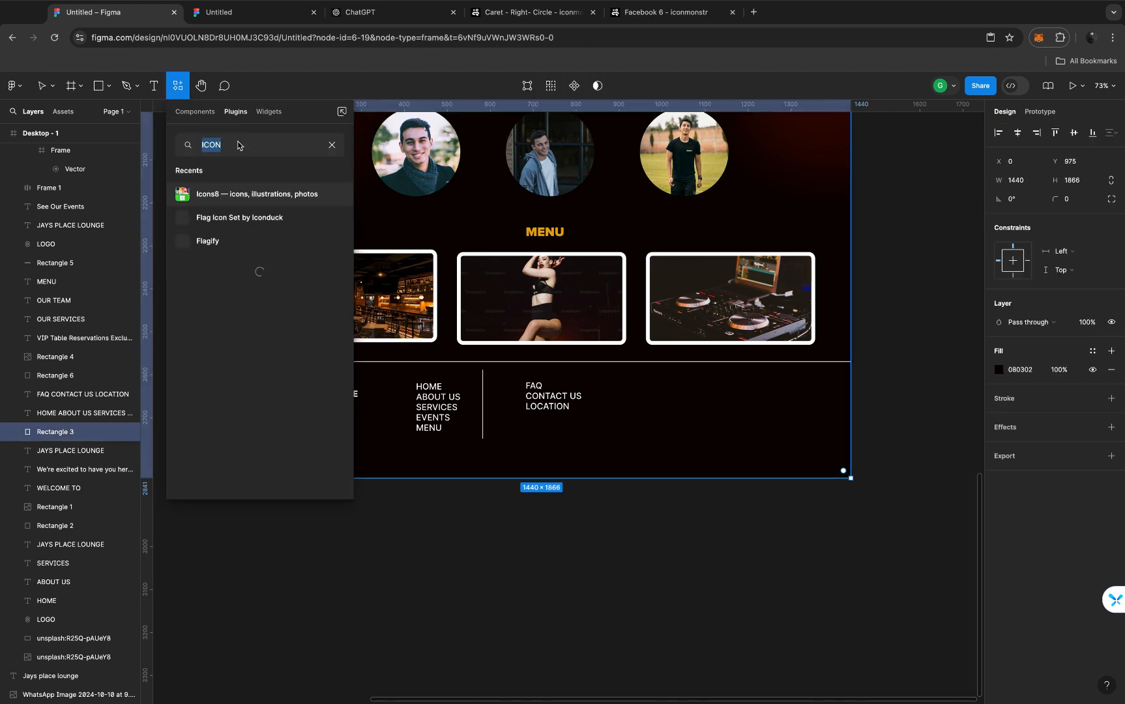
left_click(205, 197)
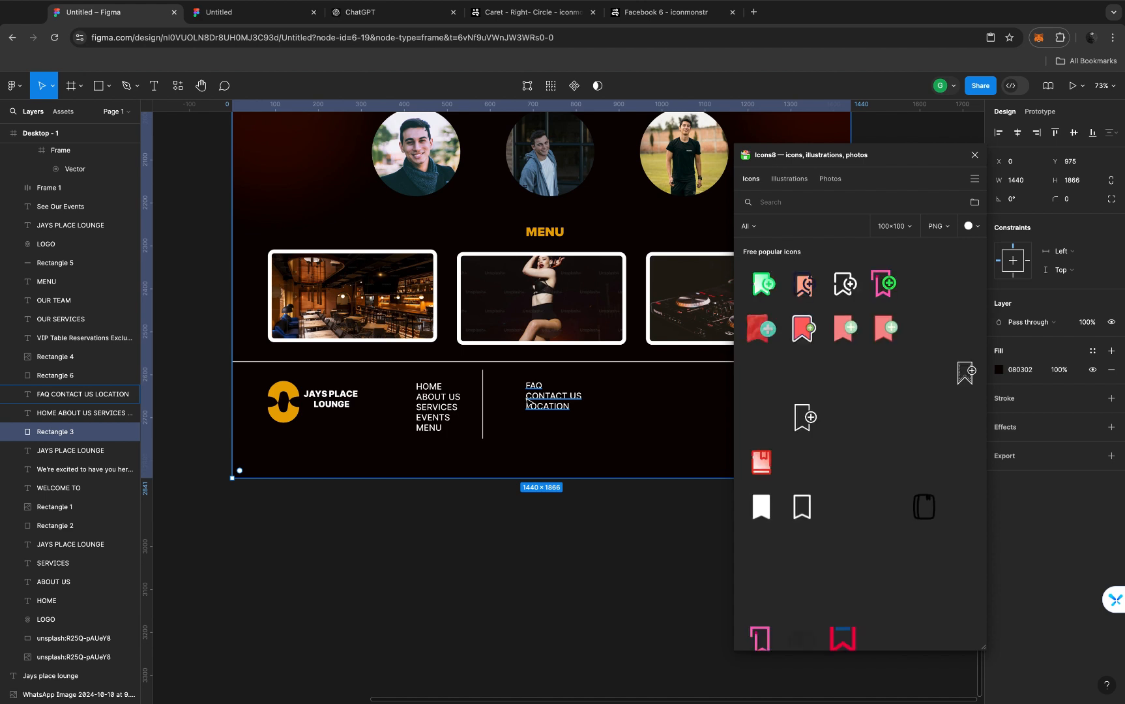
left_click(789, 204)
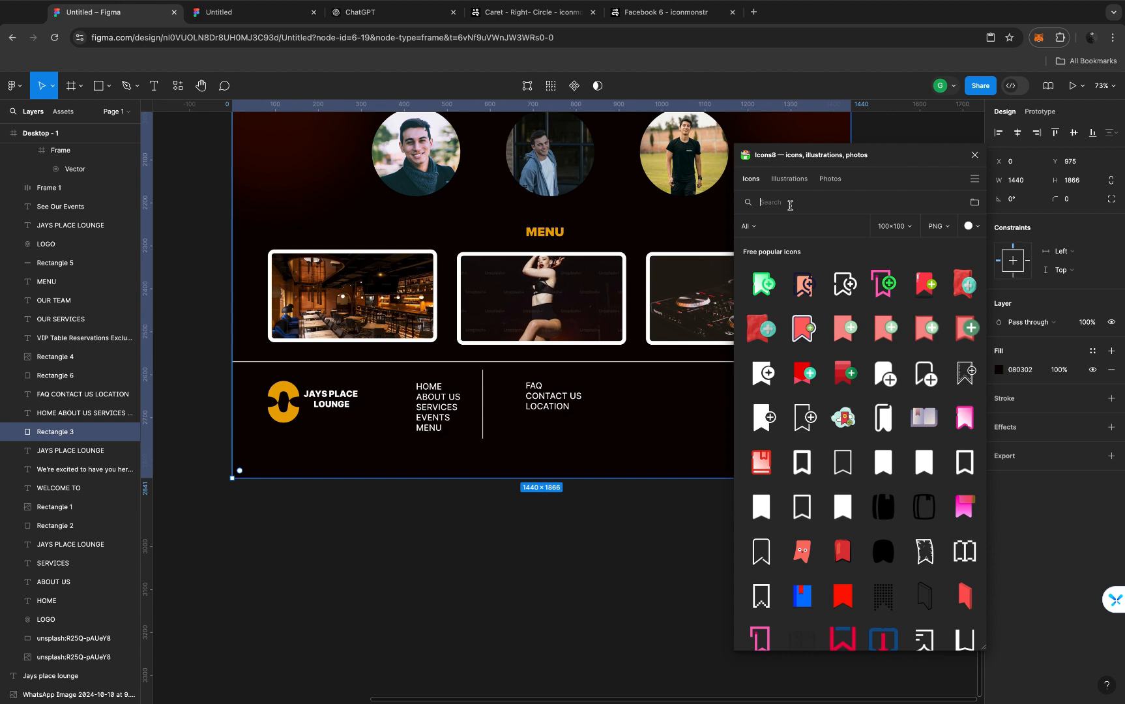
type("FACEBOOK")
key("Return")
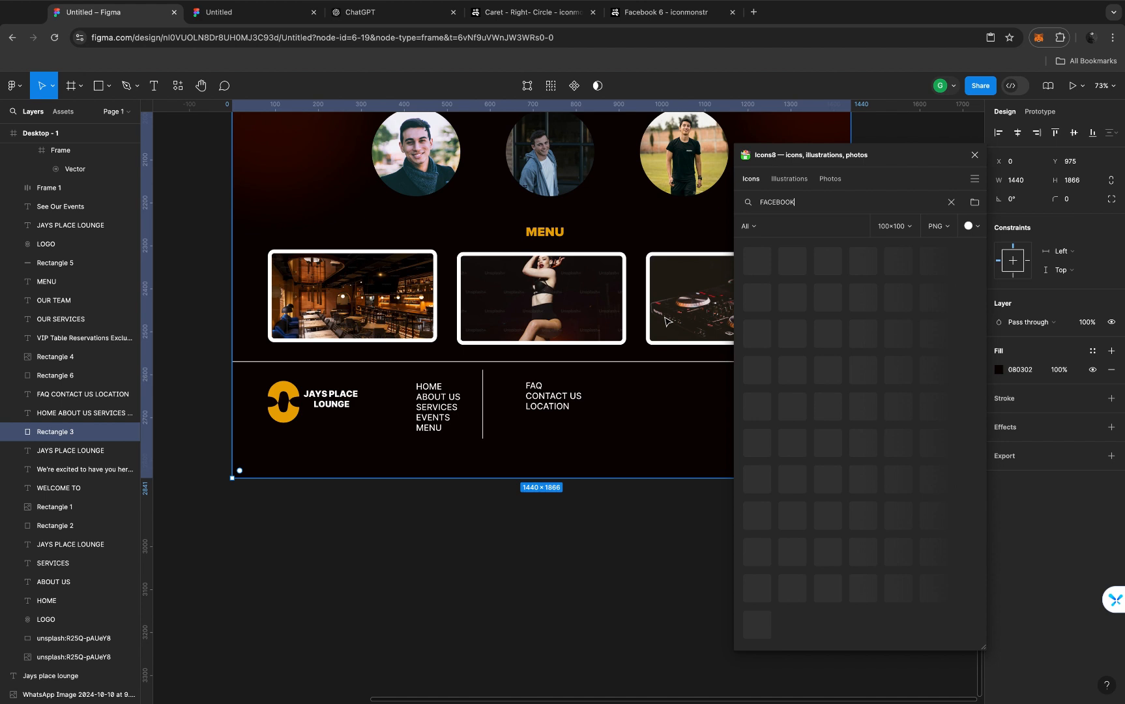
scroll(645, 371, "right", 5)
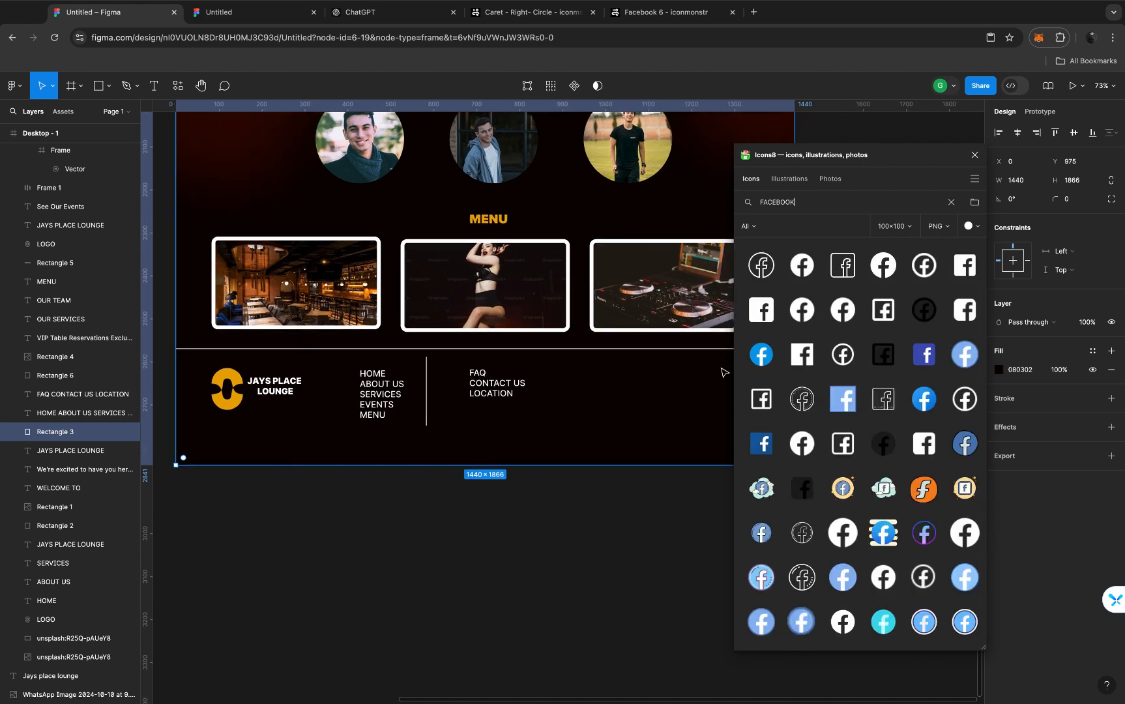
left_click(760, 358)
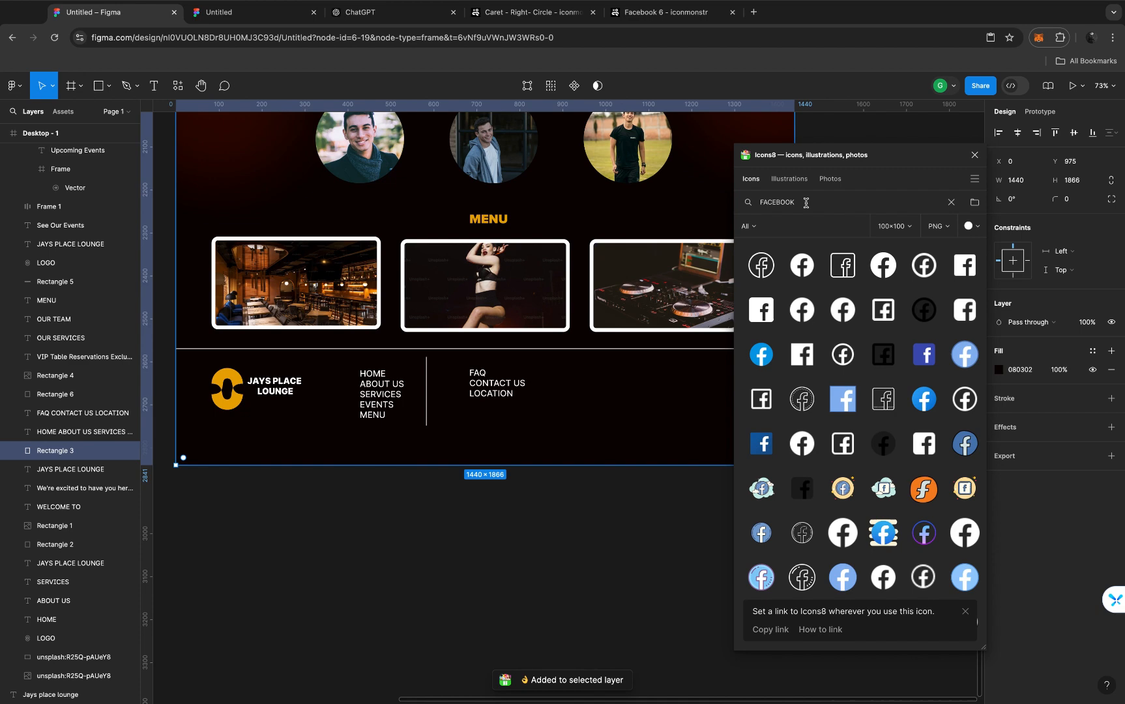
Search Icons8 for INSTAGRAM and insert the Color-style Instagram icon into the design
scroll(608, 301, "right", 10)
scroll(607, 301, "up", 5)
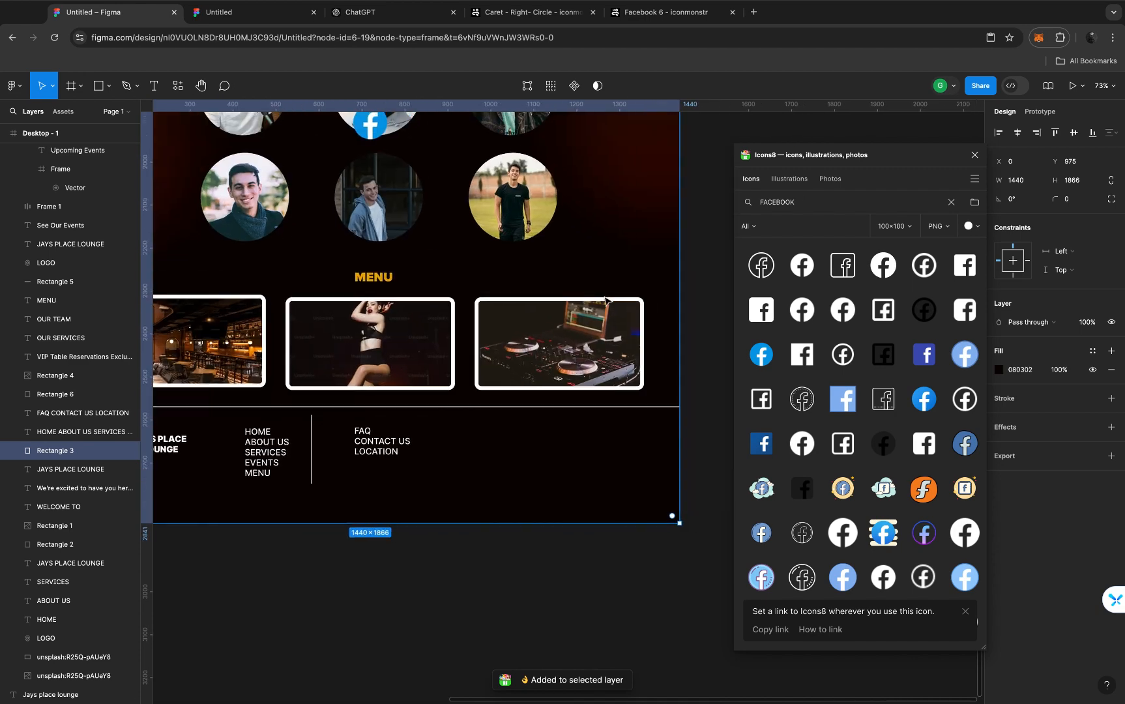
scroll(608, 301, "down", 5, "ctrl")
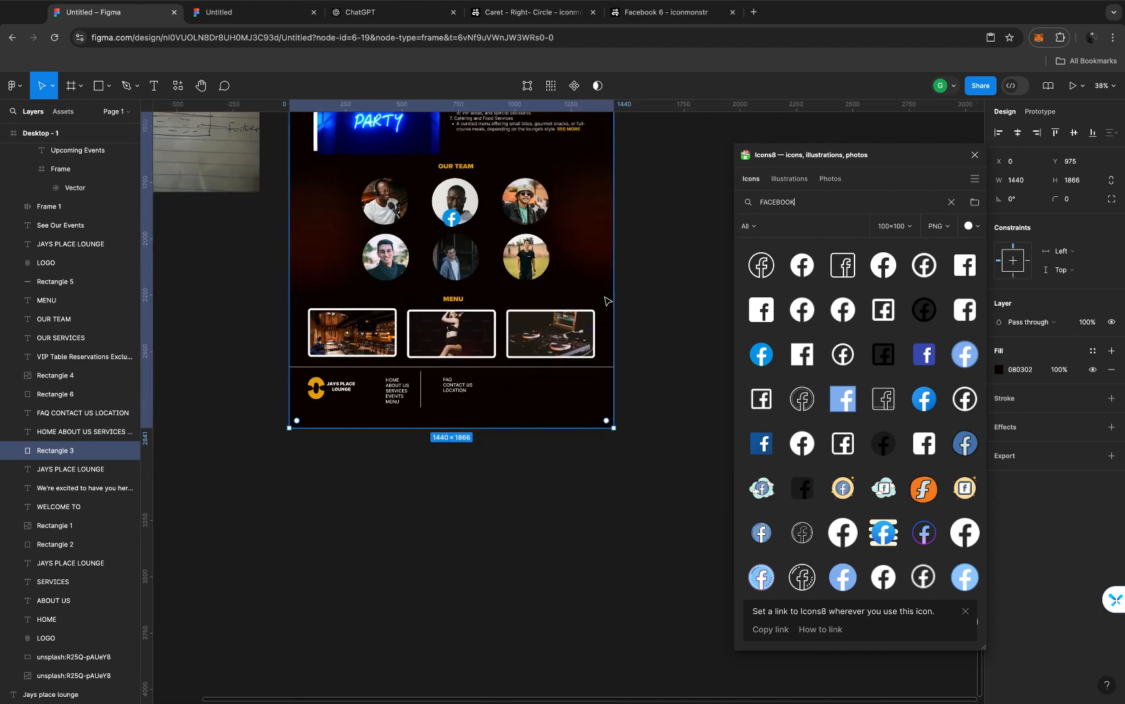
scroll(607, 301, "up", 3, "ctrl")
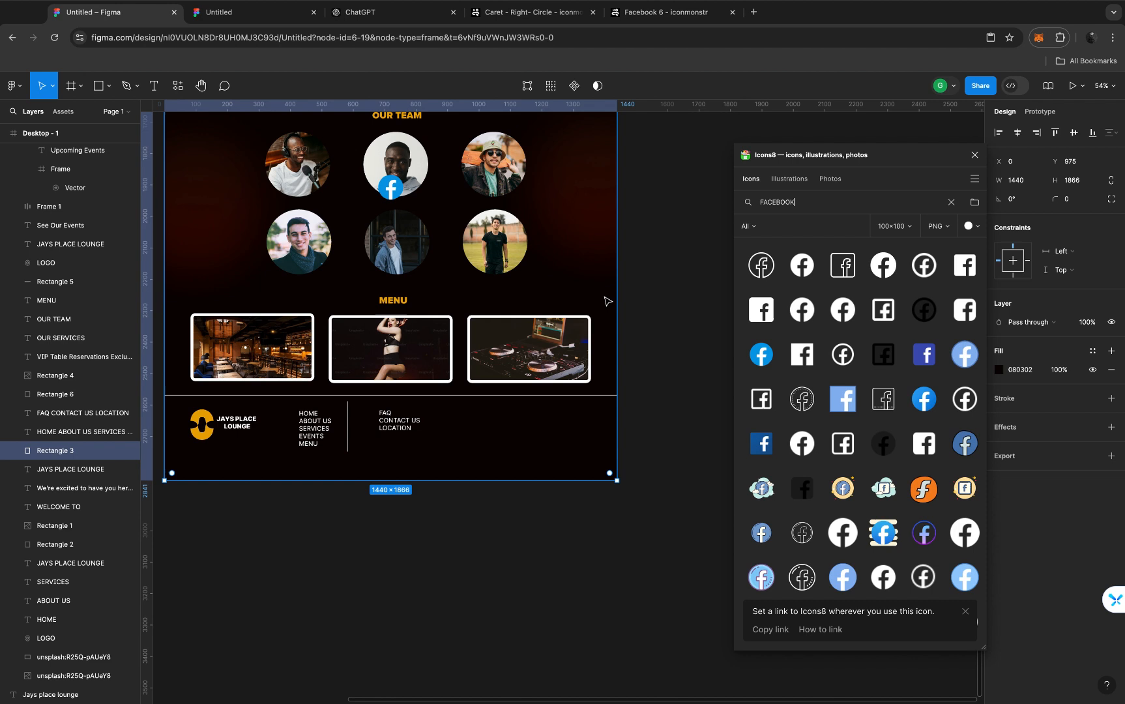
key("BackSpace")
key("BackSpace")
key("BackSpace")
key("BackSpace")
key("BackSpace")
key("BackSpace")
key("BackSpace")
key("BackSpace")
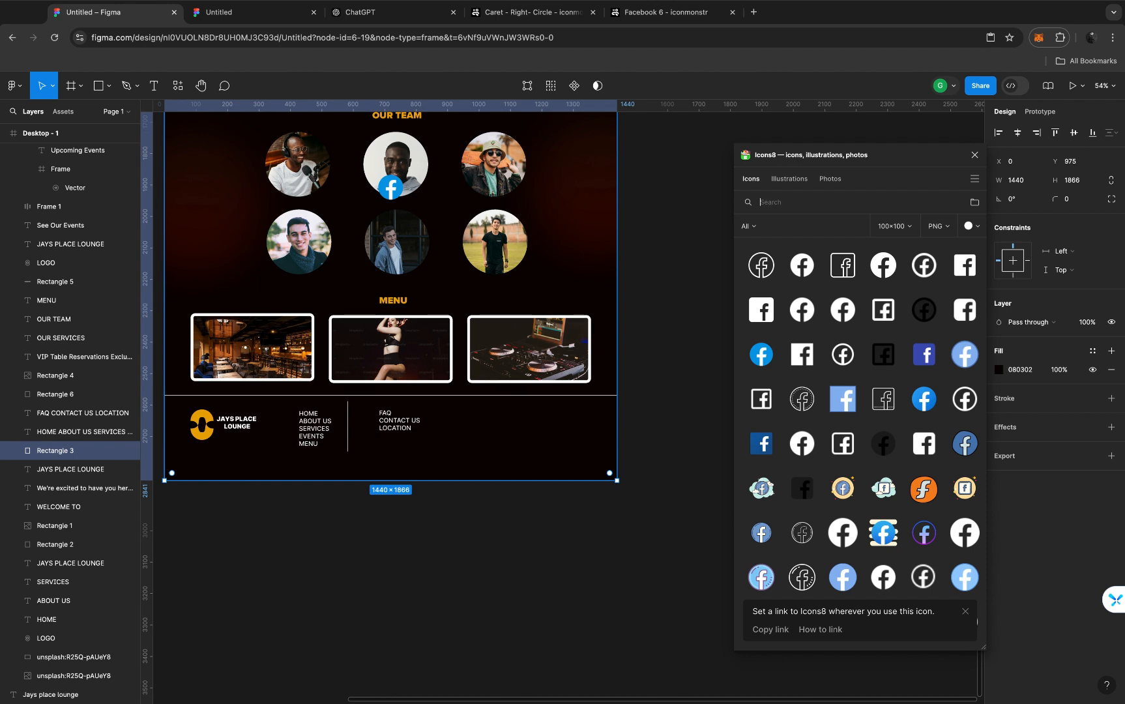
type("INSTAGRAM")
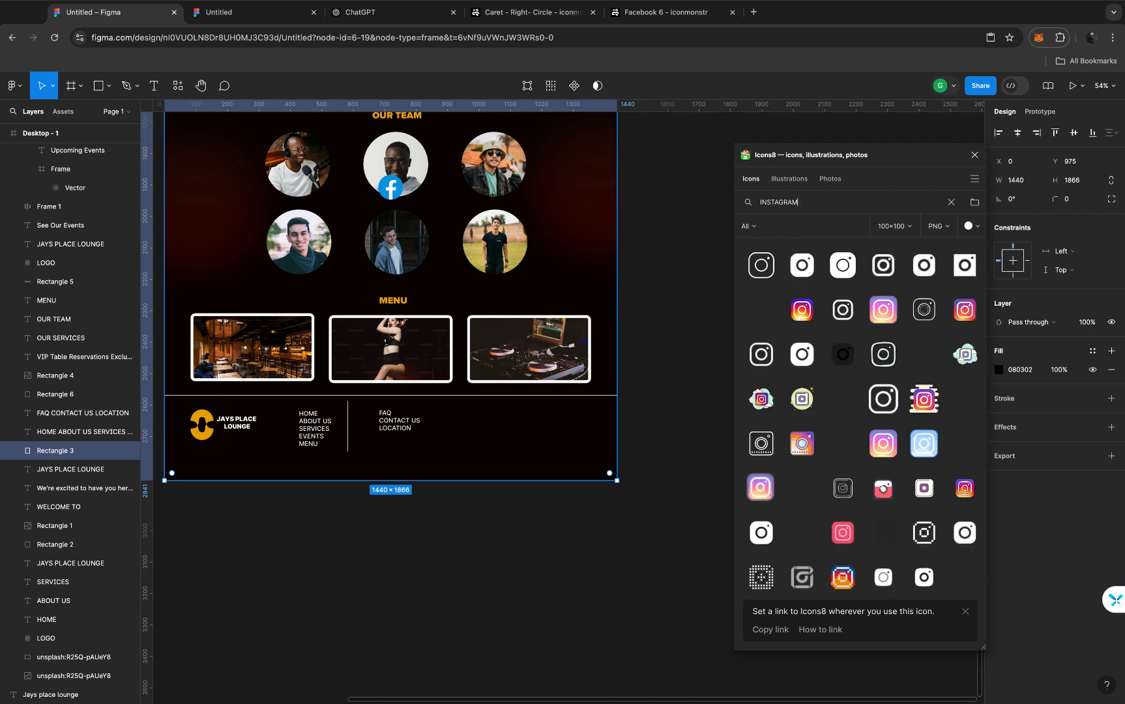
left_click(803, 314)
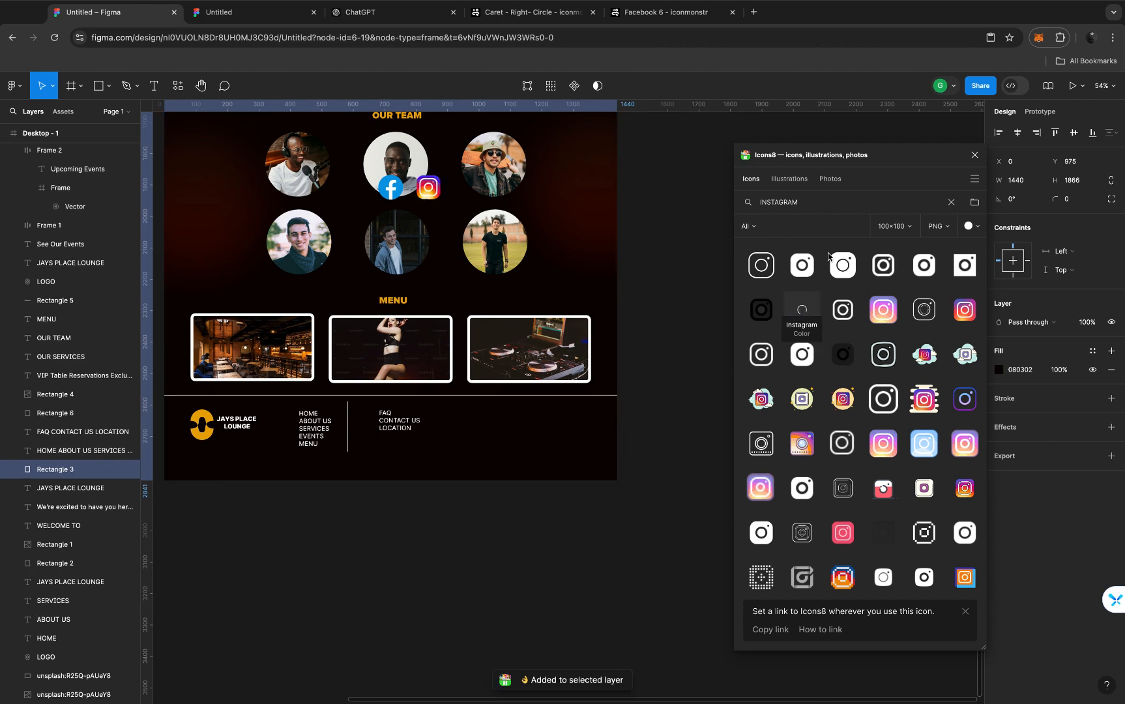
Search Icons8 for TIKTOK, insert the Doodle-style TikTok icon and close the plugin
left_click(811, 206)
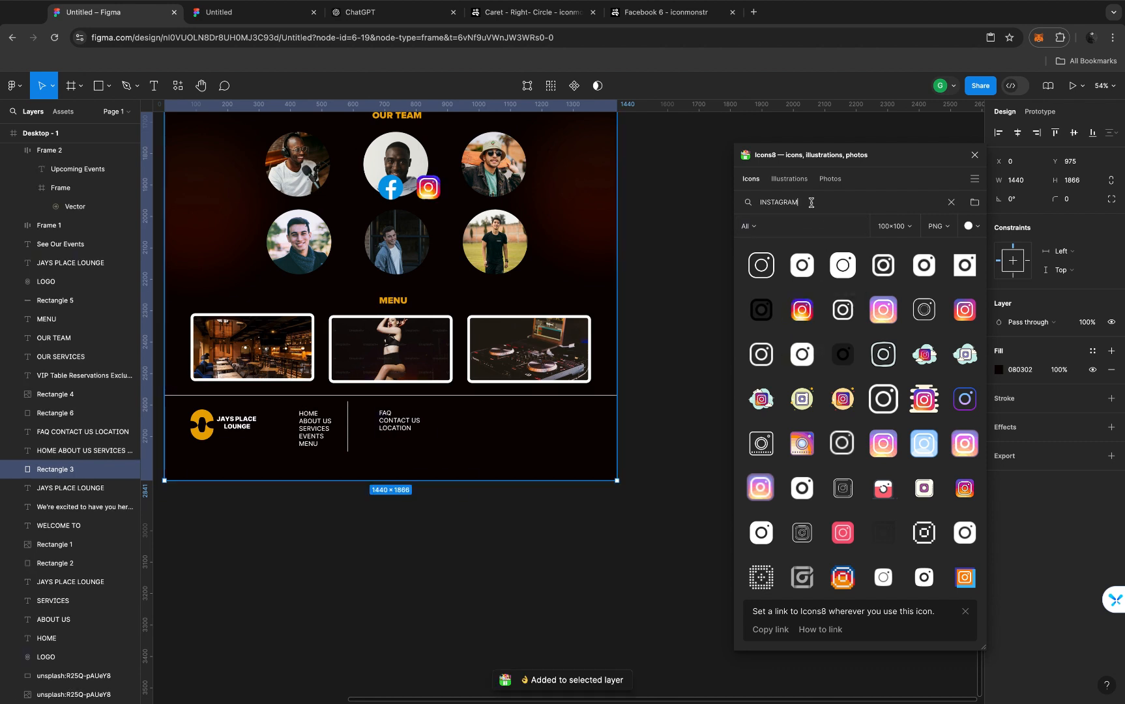
key("BackSpace")
key("BackSpace")
key("BackSpace")
key("BackSpace")
key("BackSpace")
key("BackSpace")
key("BackSpace")
key("BackSpace")
key("BackSpace")
type("TIK")
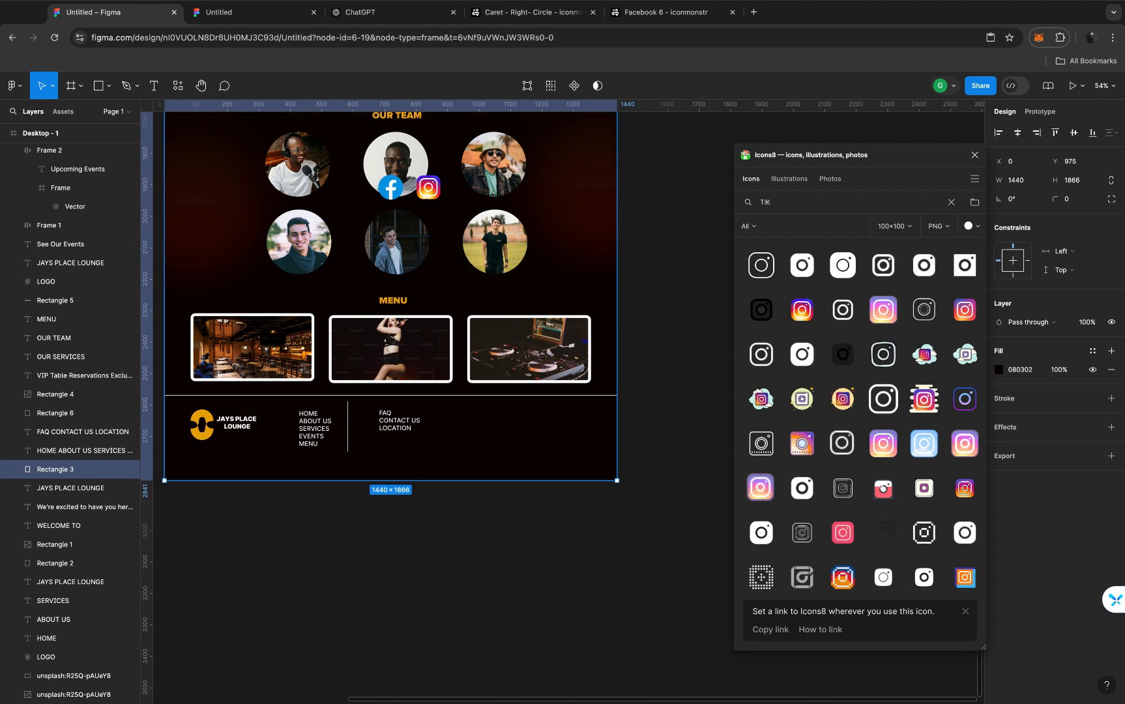
type("TOK")
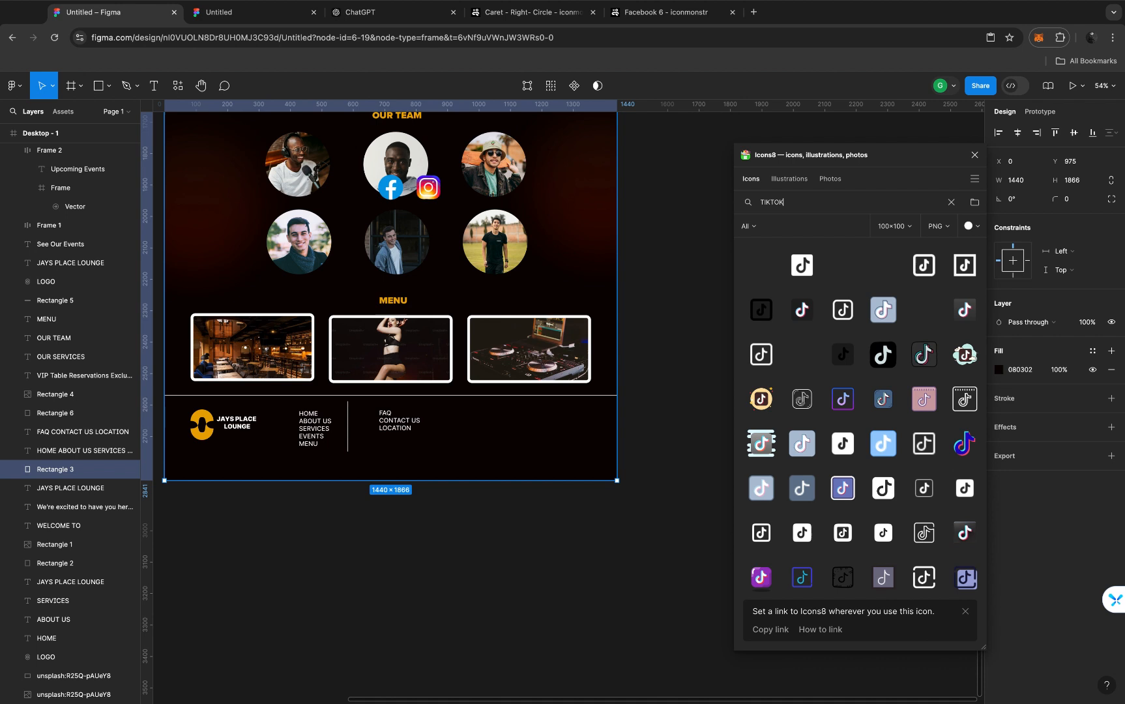
scroll(897, 430, "down", 5)
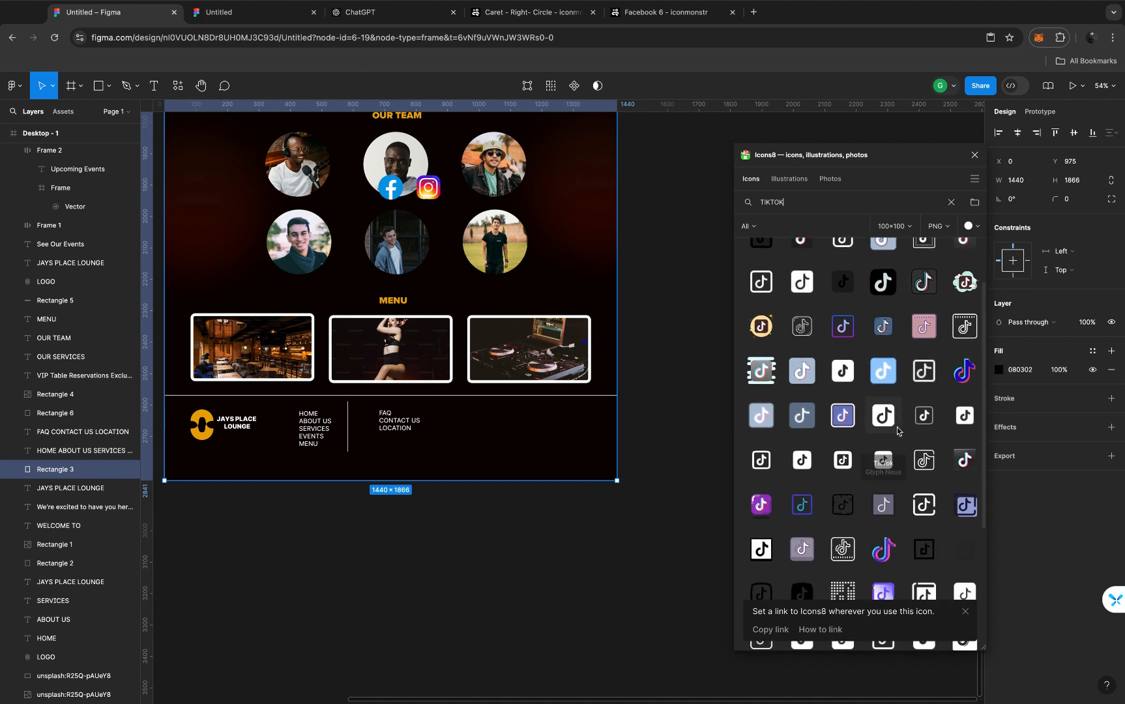
scroll(897, 431, "up", 5)
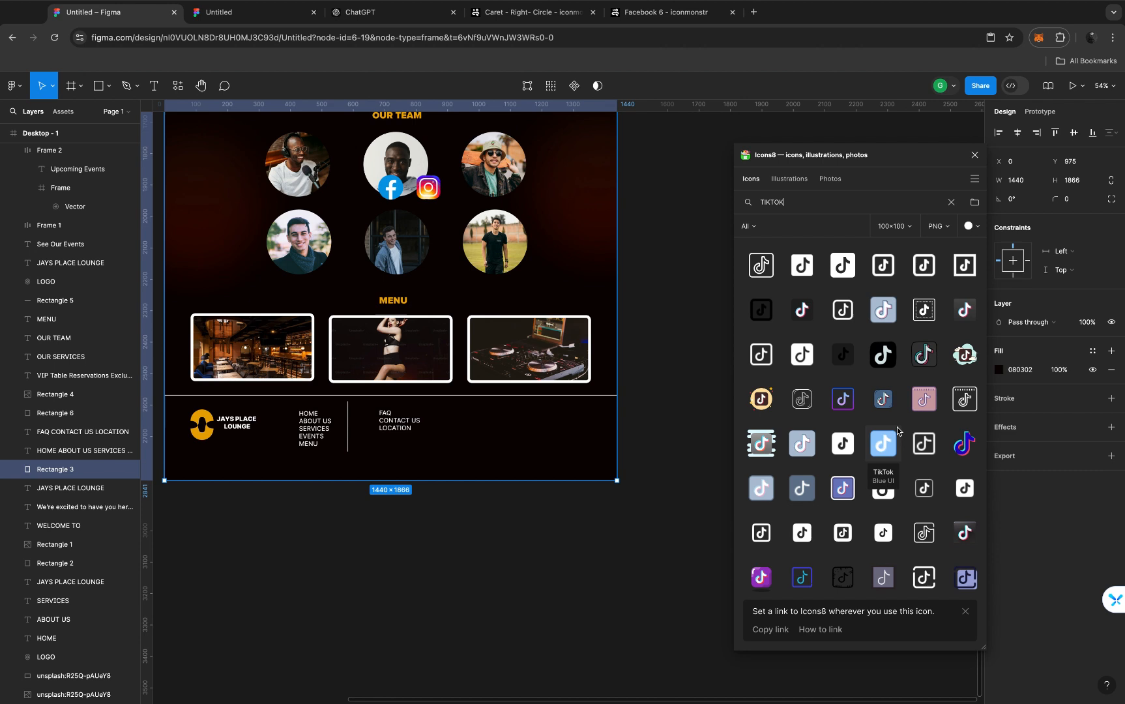
left_click(926, 361)
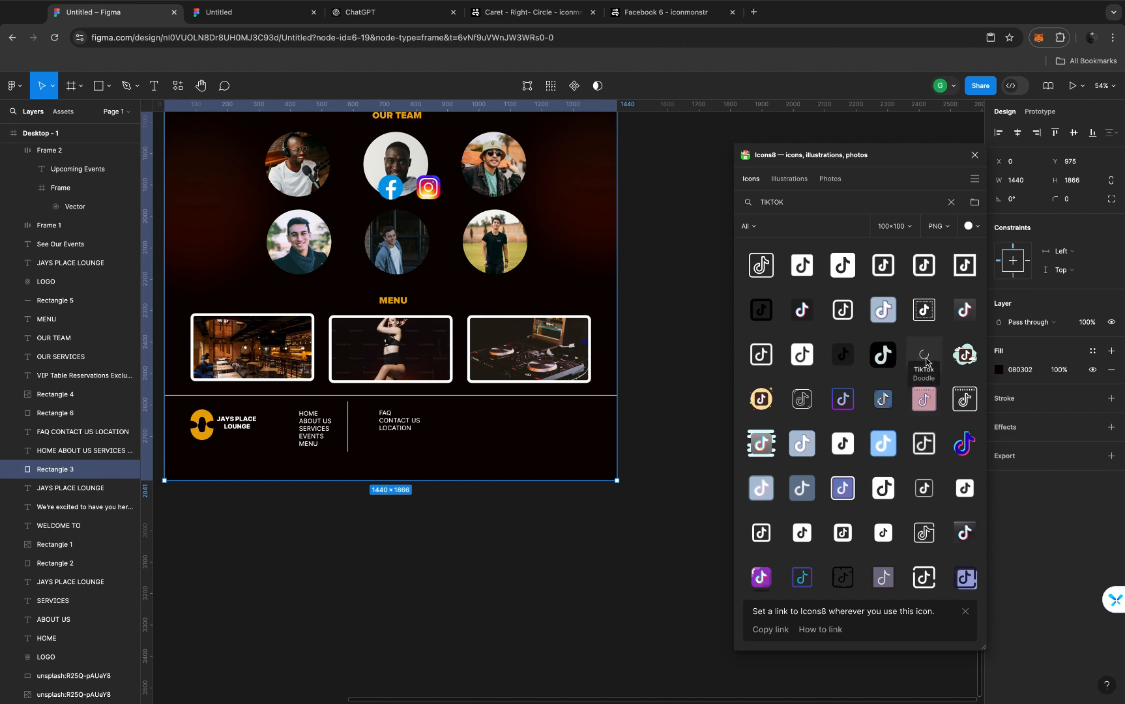
left_click(975, 157)
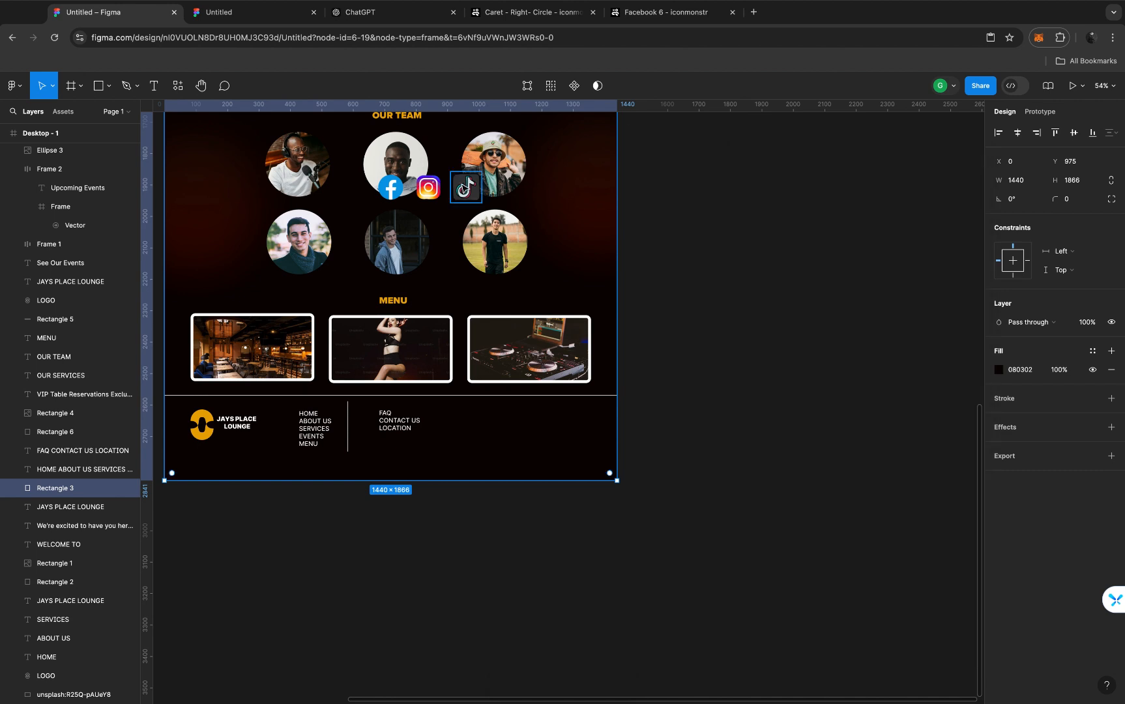
Move the Facebook, Instagram and TikTok icons together into the footer, beside the FAQ link column, at Y 2600
left_click(463, 187)
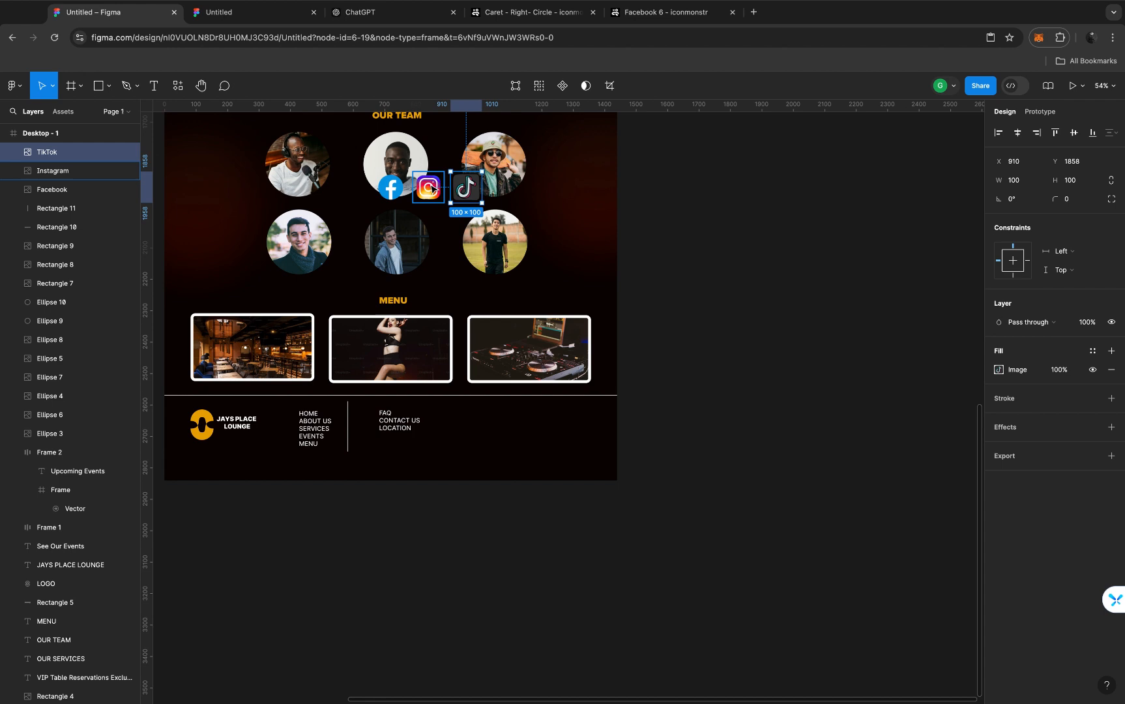
left_click(430, 188, "shift")
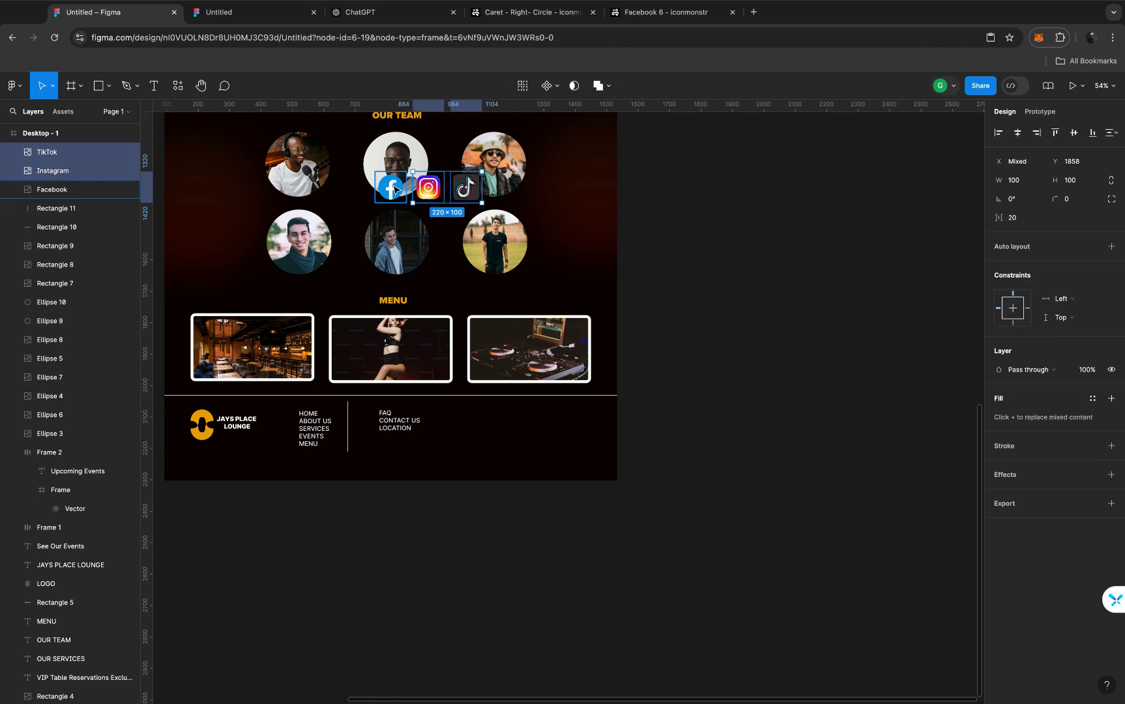
left_click(393, 189, "shift")
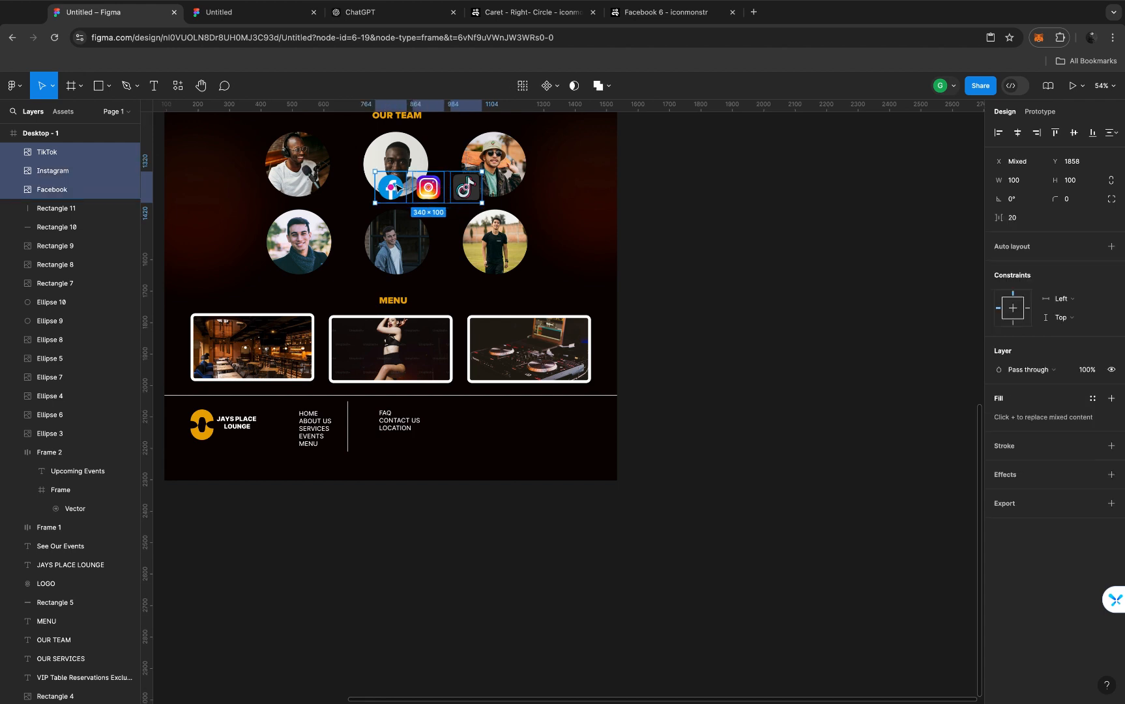
left_click_drag(398, 189, 503, 422)
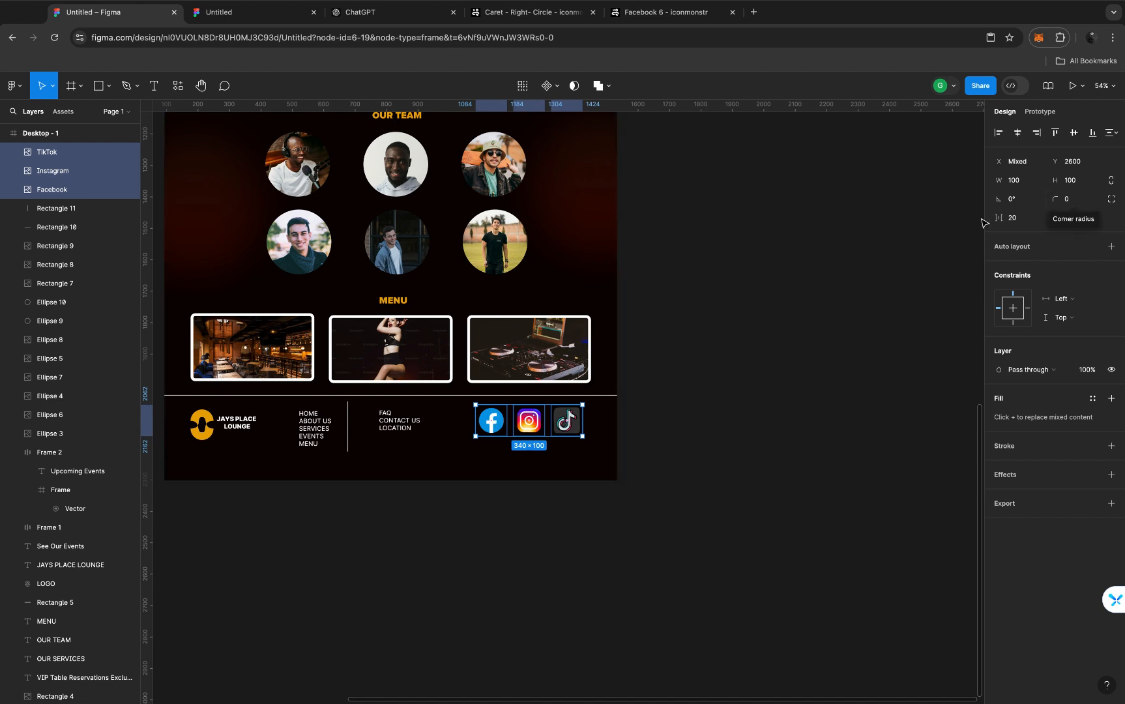
Lock the proportions of the three social media icons and resize each one to 55 × 55
left_click(1112, 182)
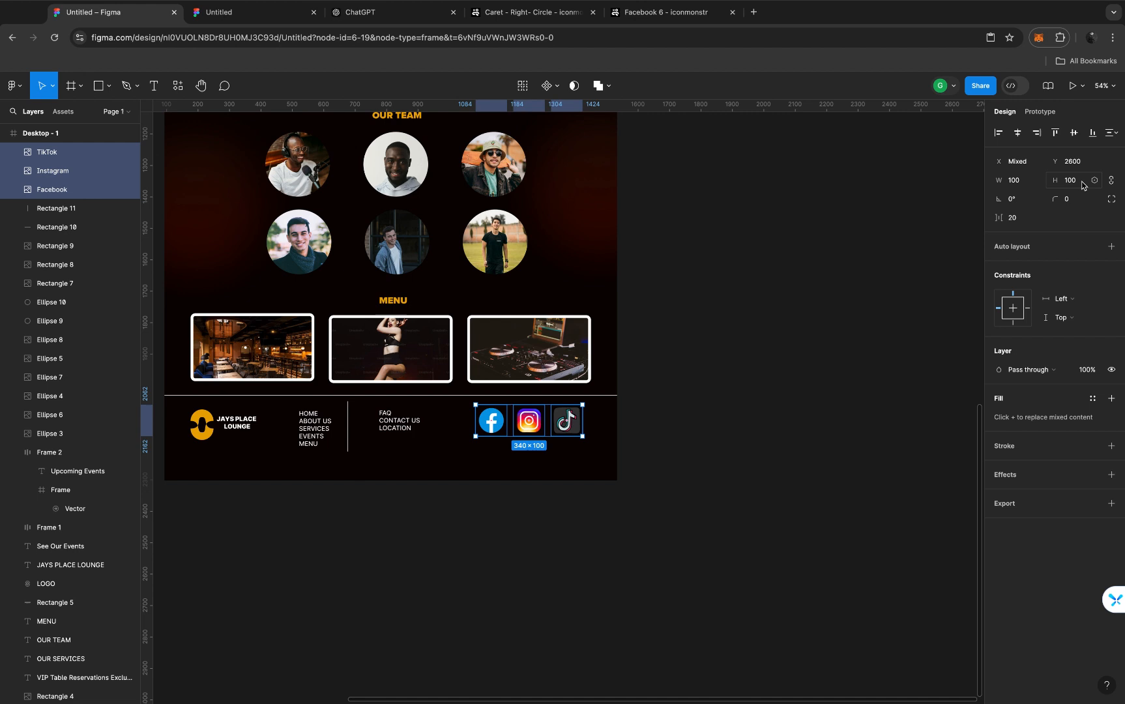
left_click(1082, 185)
type("50")
key("Return")
left_click(1082, 185)
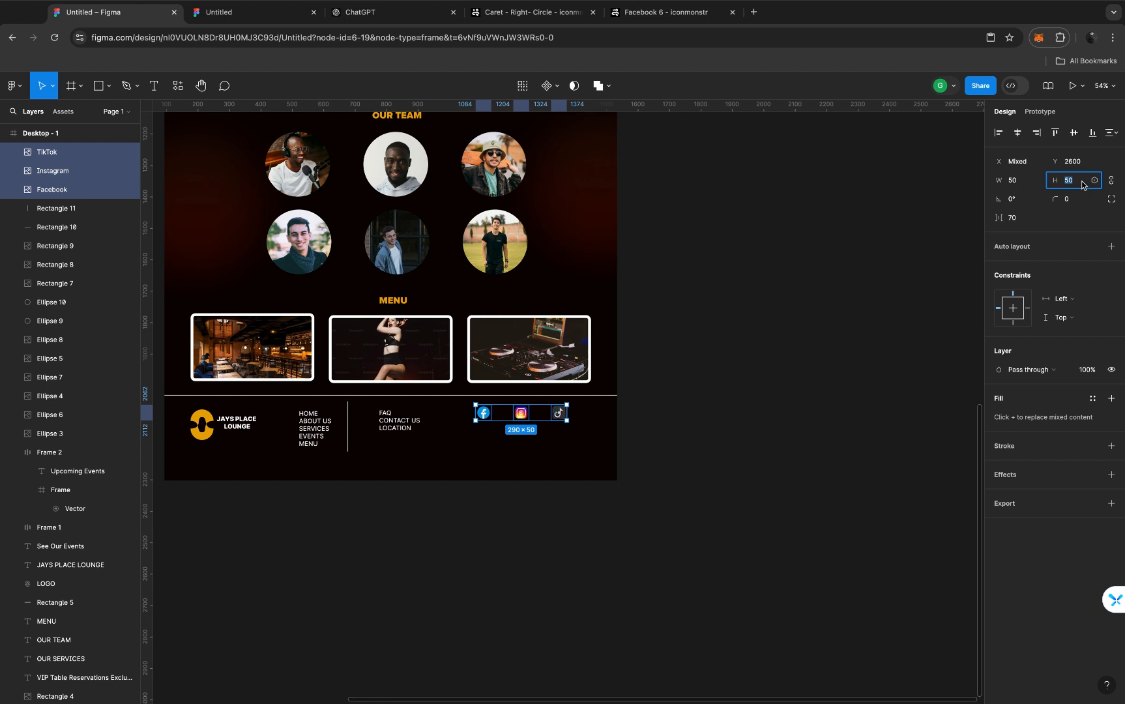
type("55")
key("Return")
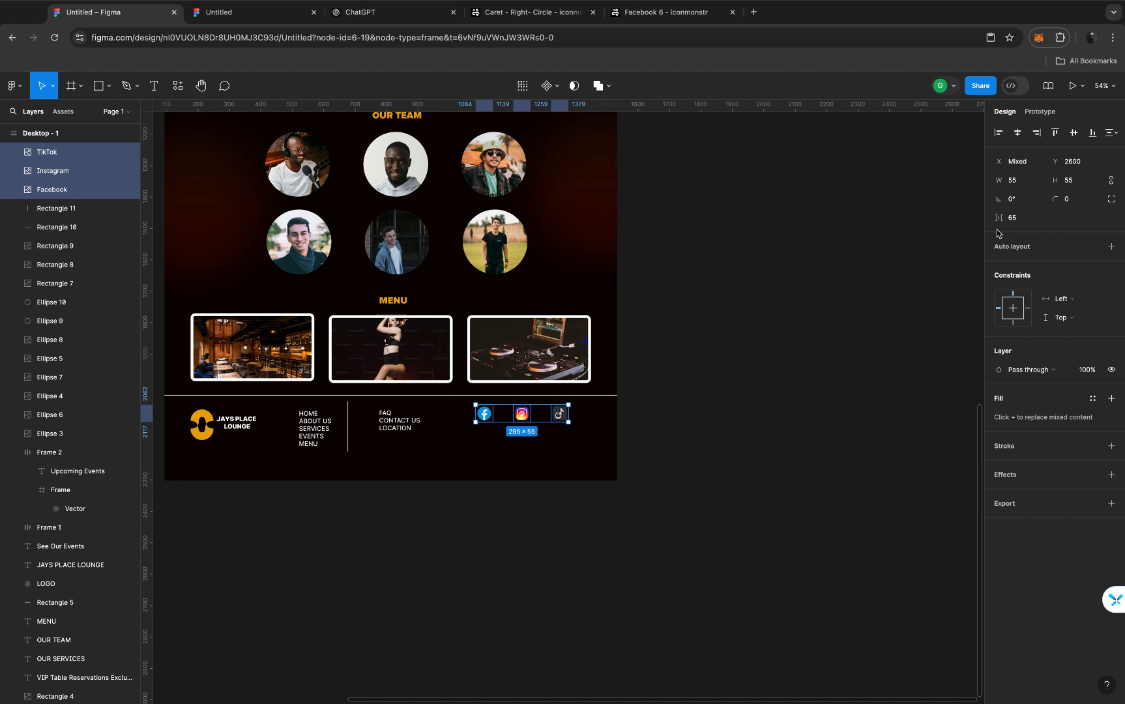
Reduce the horizontal spacing between the social media icons to 3 and shift the group right within the footer to Y 2622
left_click_drag(1001, 218, 929, 216)
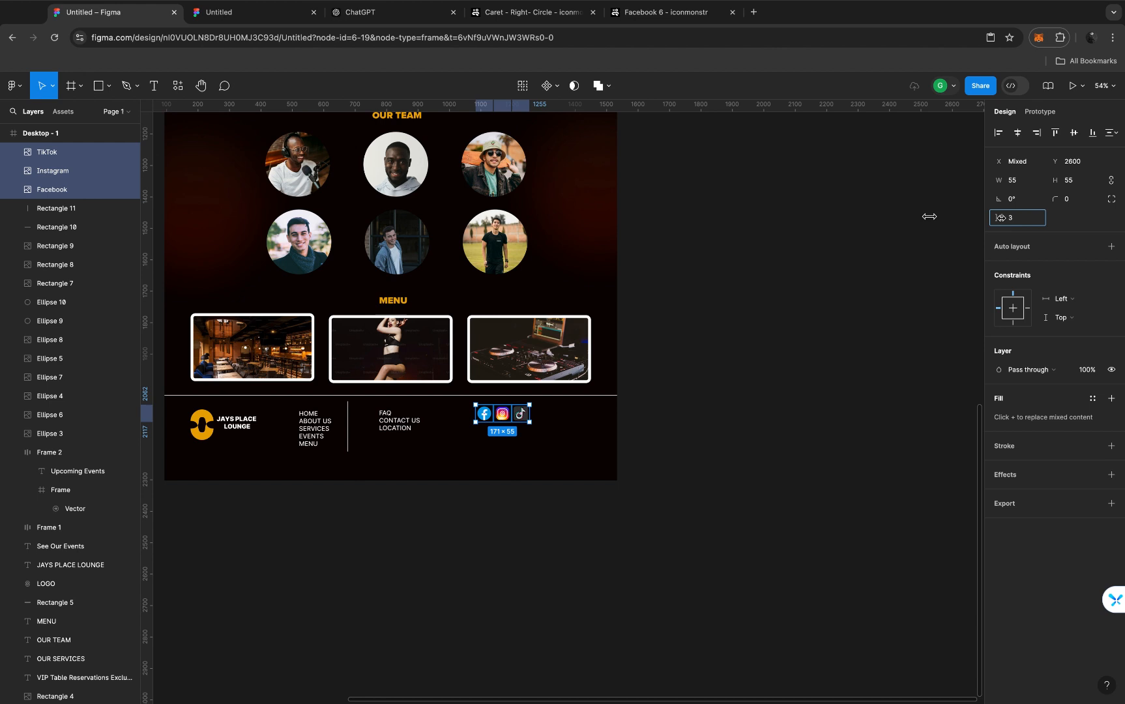
key("Escape")
left_click_drag(504, 417, 633, 451)
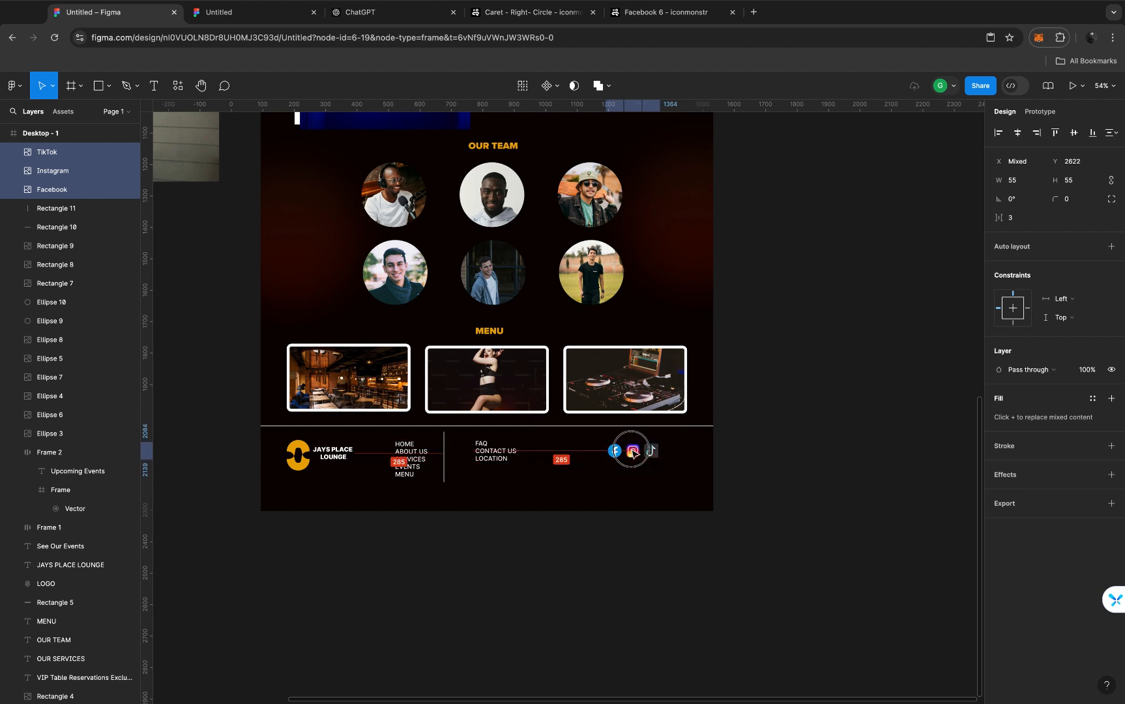
Add the text "Copy right @ 2020-2024" near the bottom of the footer and place it at X 547, Y 2799
left_click(430, 507)
key("t")
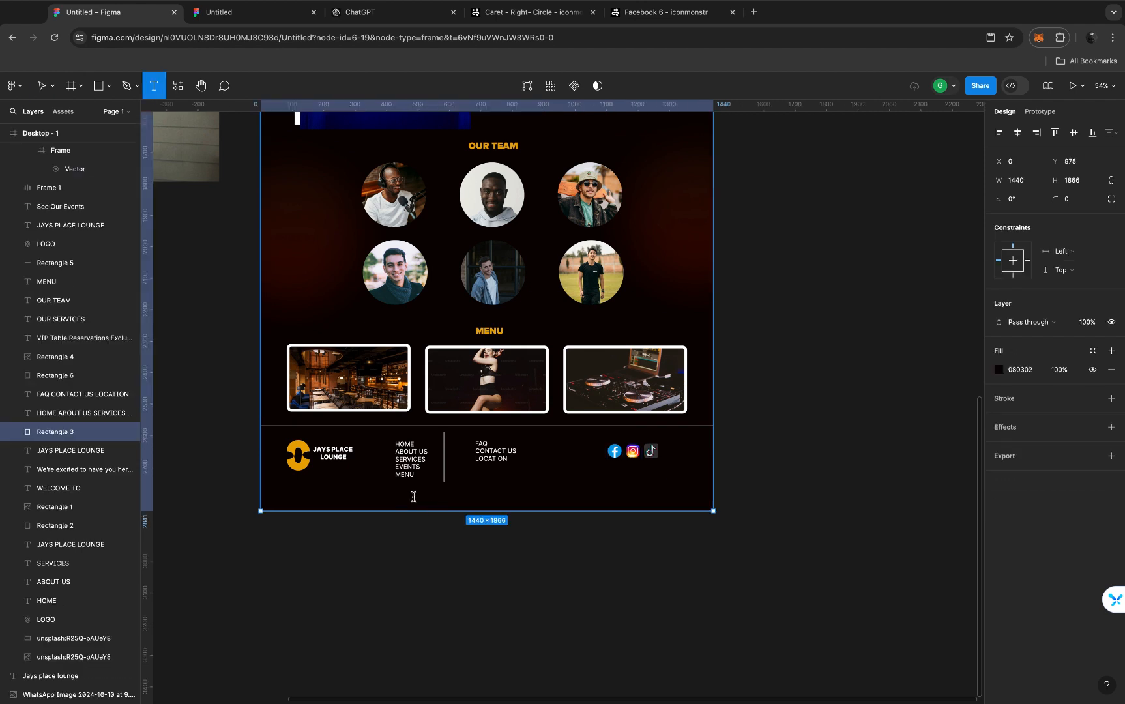
left_click(413, 497)
type("c")
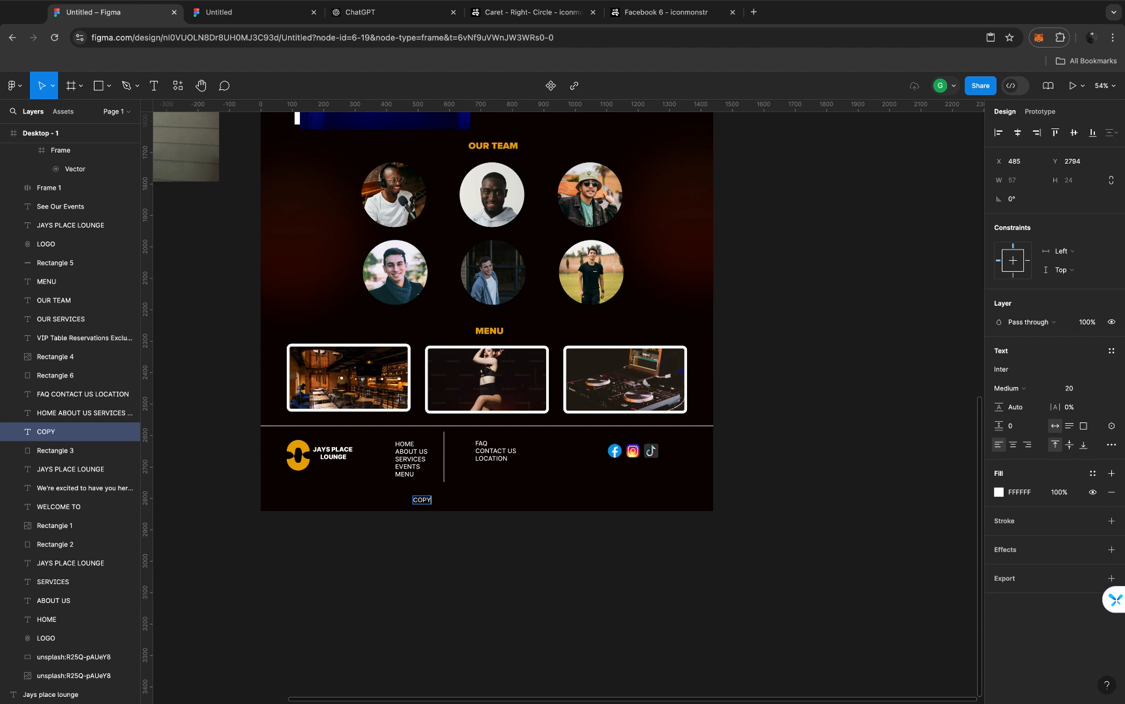
key("BackSpace")
key("BackSpace")
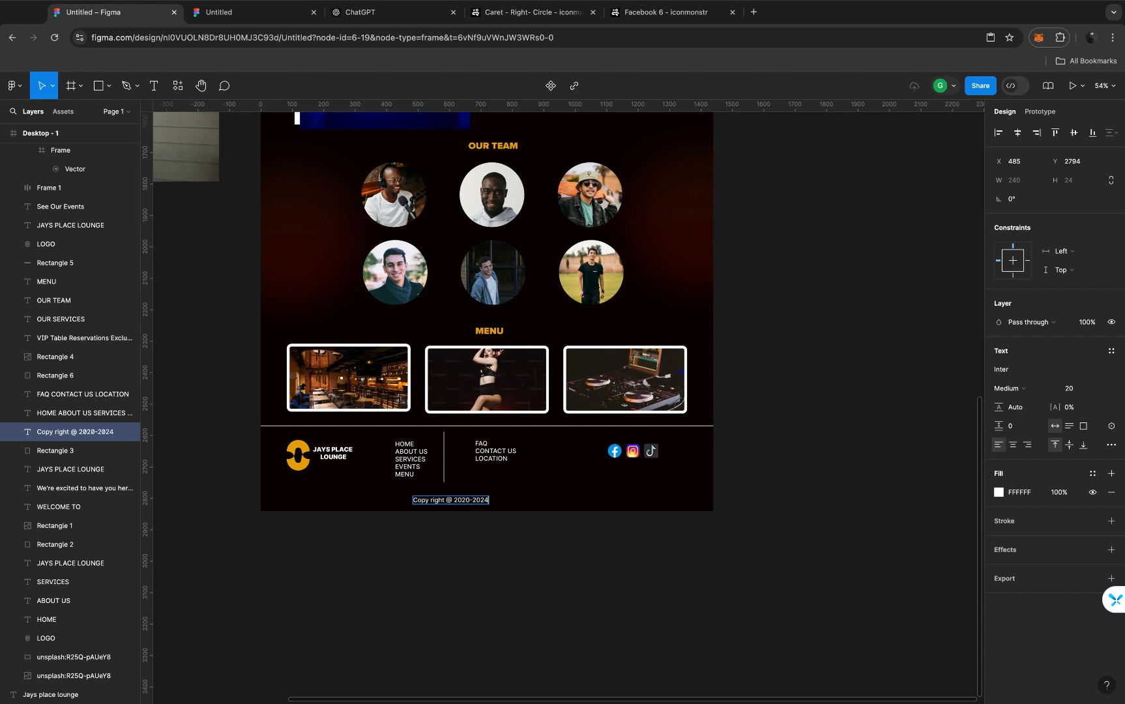
left_click(455, 499)
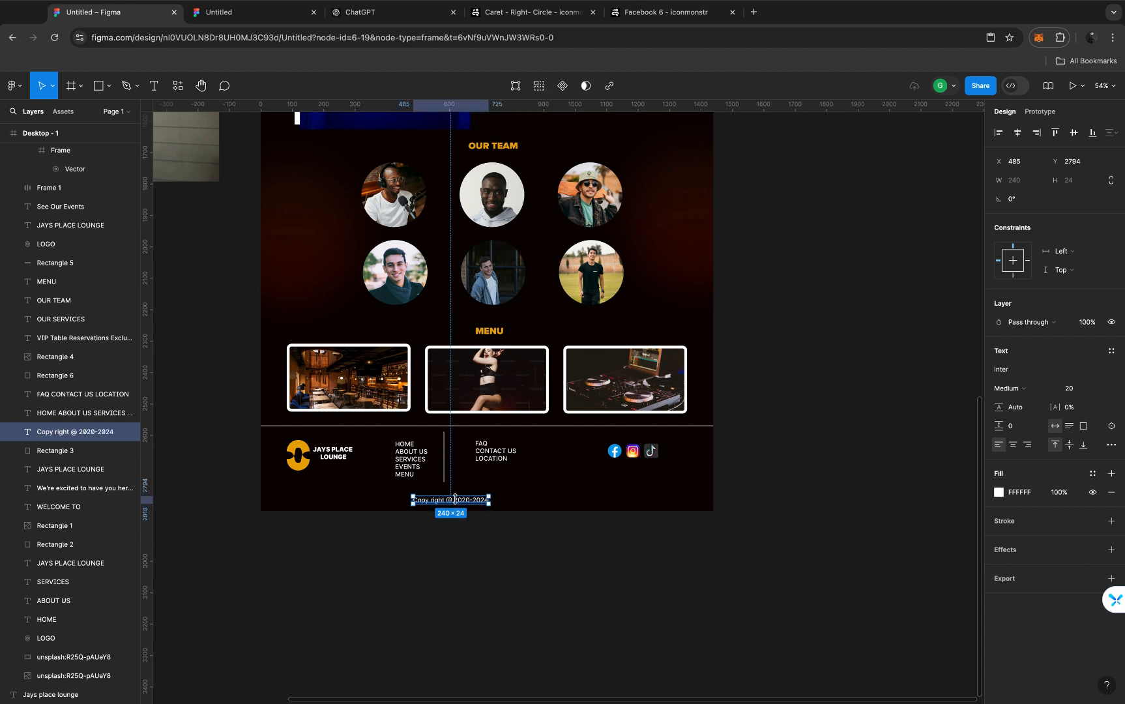
left_click_drag(452, 503, 474, 507)
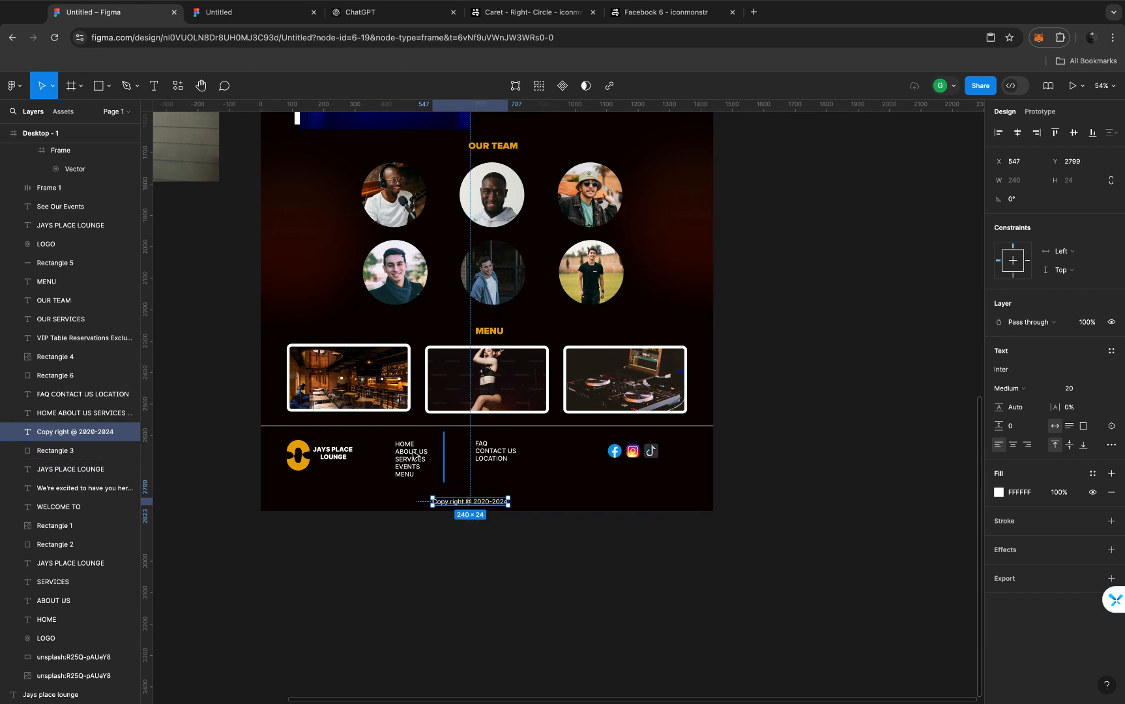
Shift both footer link columns and the divider between them together about 77 px right and 6 px down
left_click(414, 454)
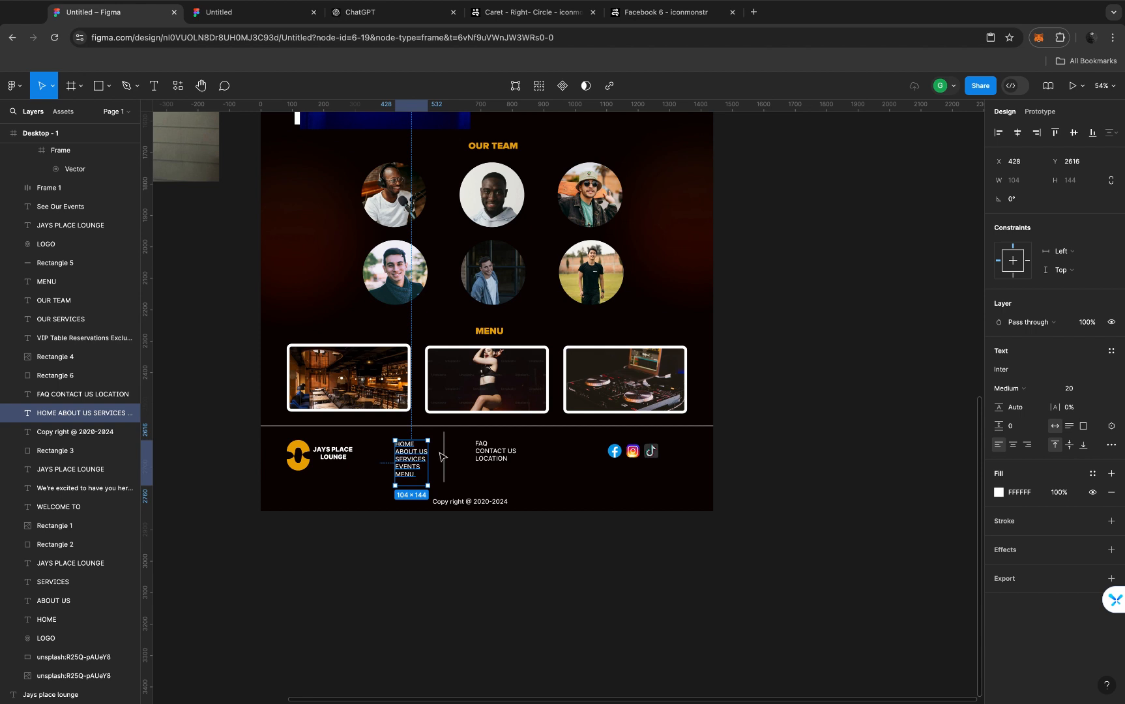
left_click(444, 457, "shift")
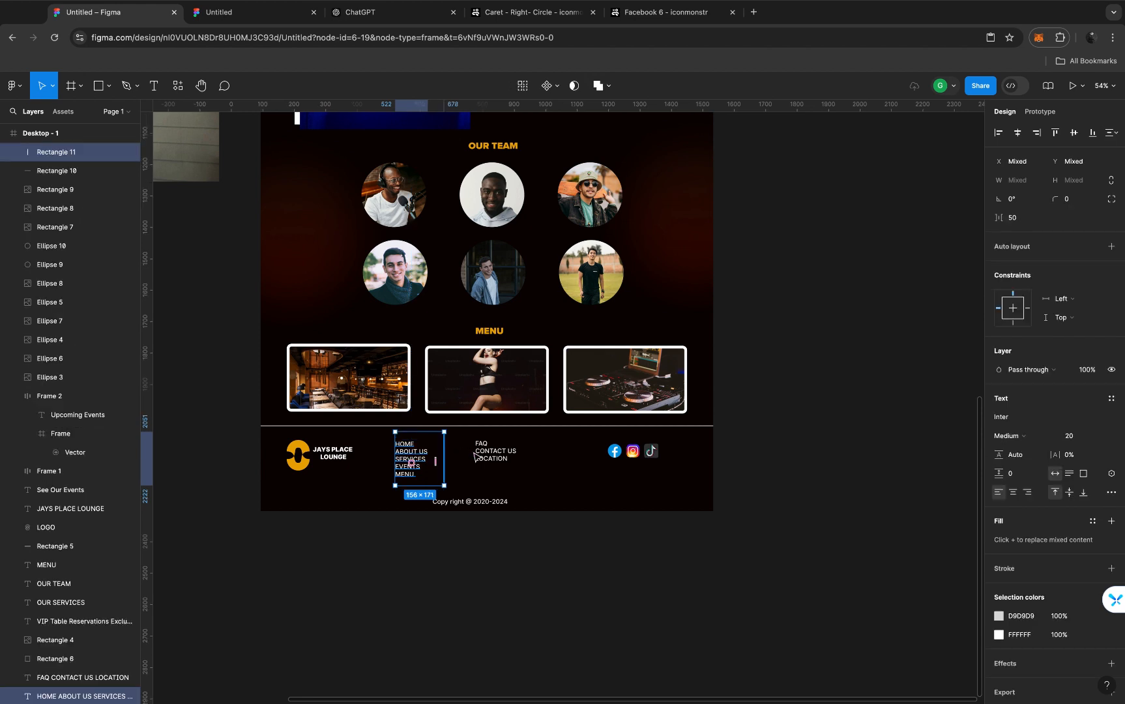
left_click(485, 456, "shift")
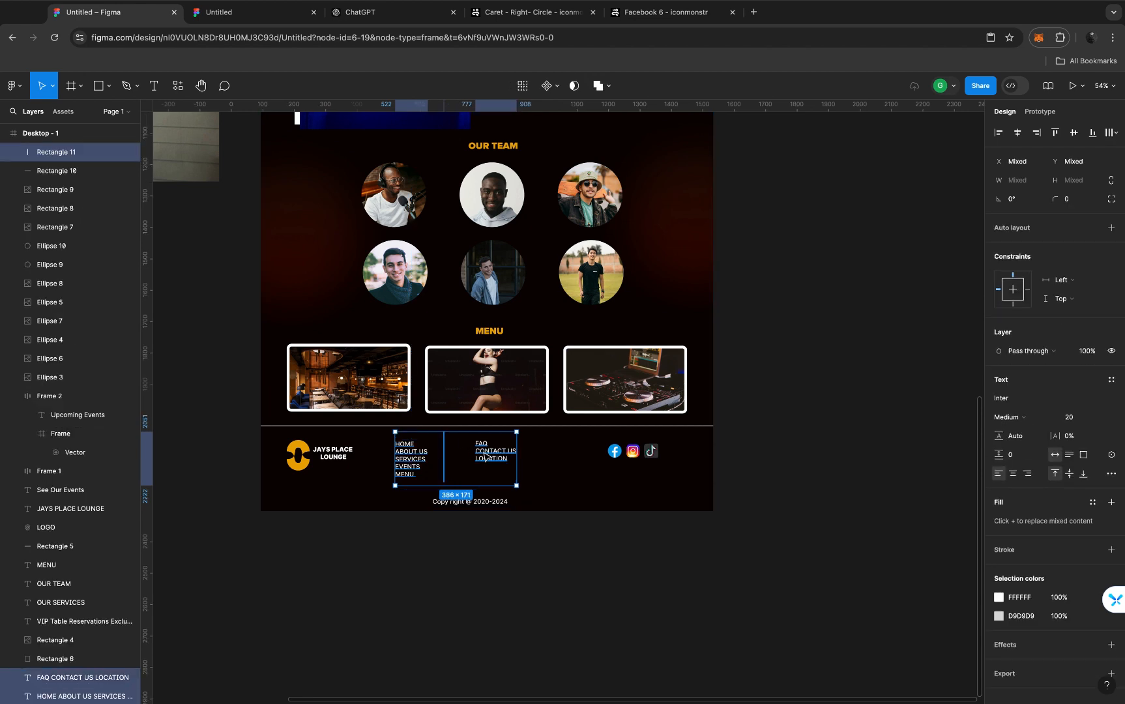
left_click_drag(485, 456, 509, 456)
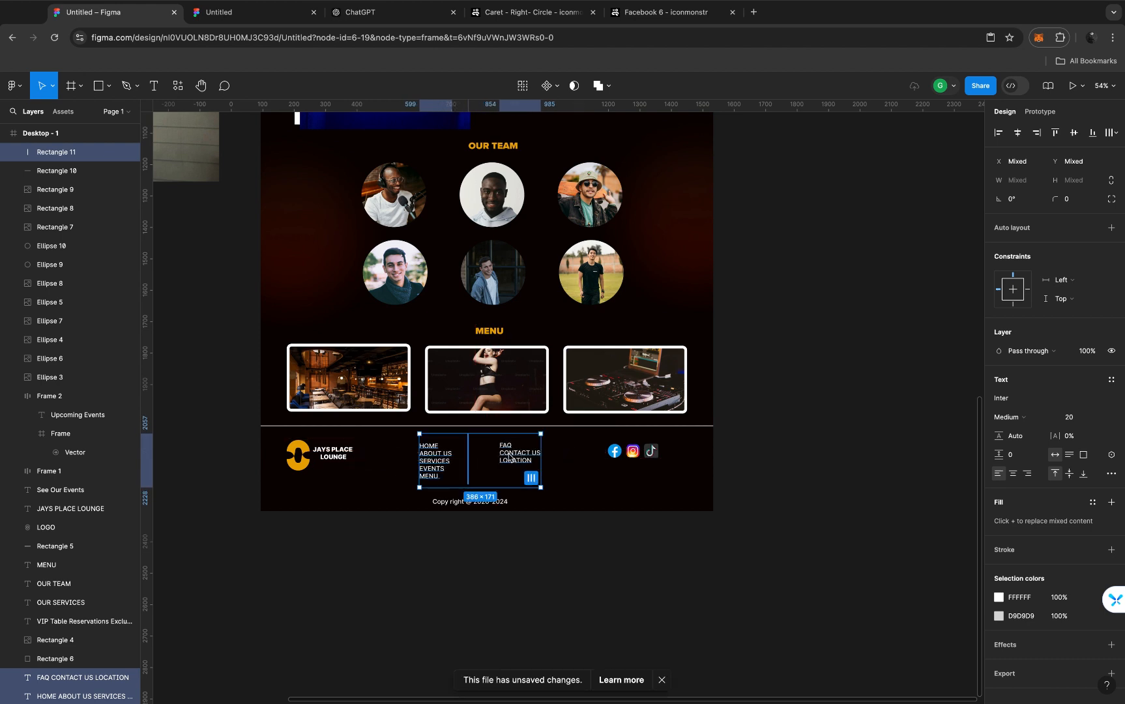
left_click(564, 471)
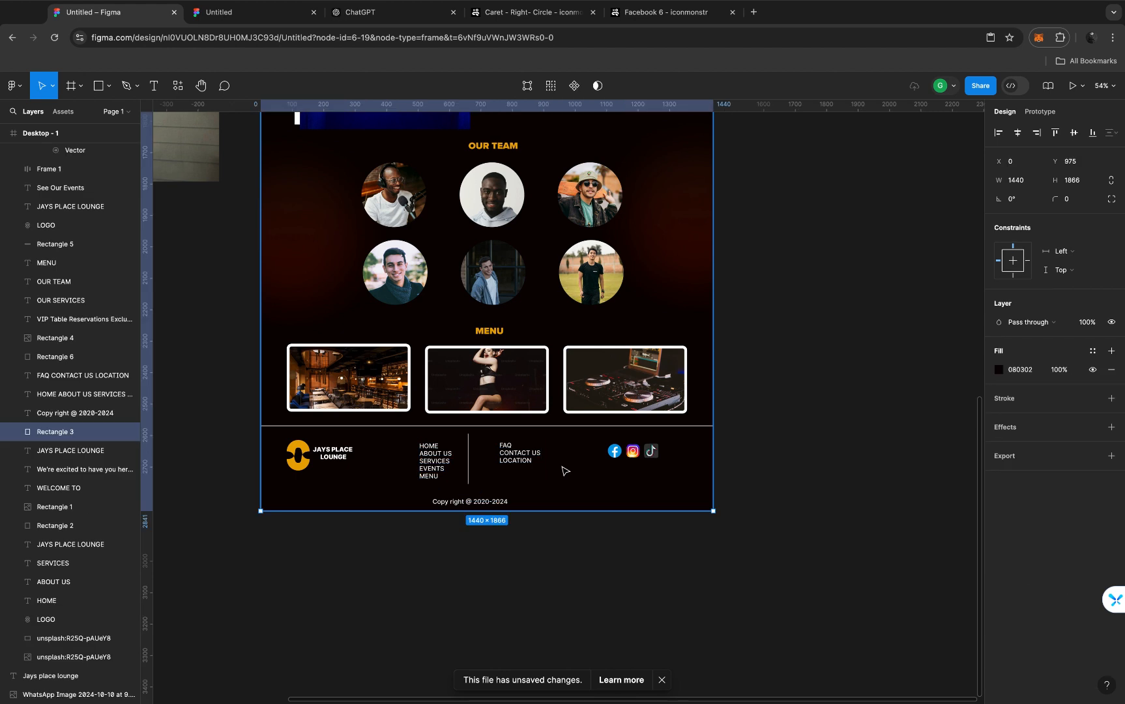
Move the FAQ, CONTACT US, LOCATION column closer to the divider, at X 728, Y 2621
left_click(515, 457)
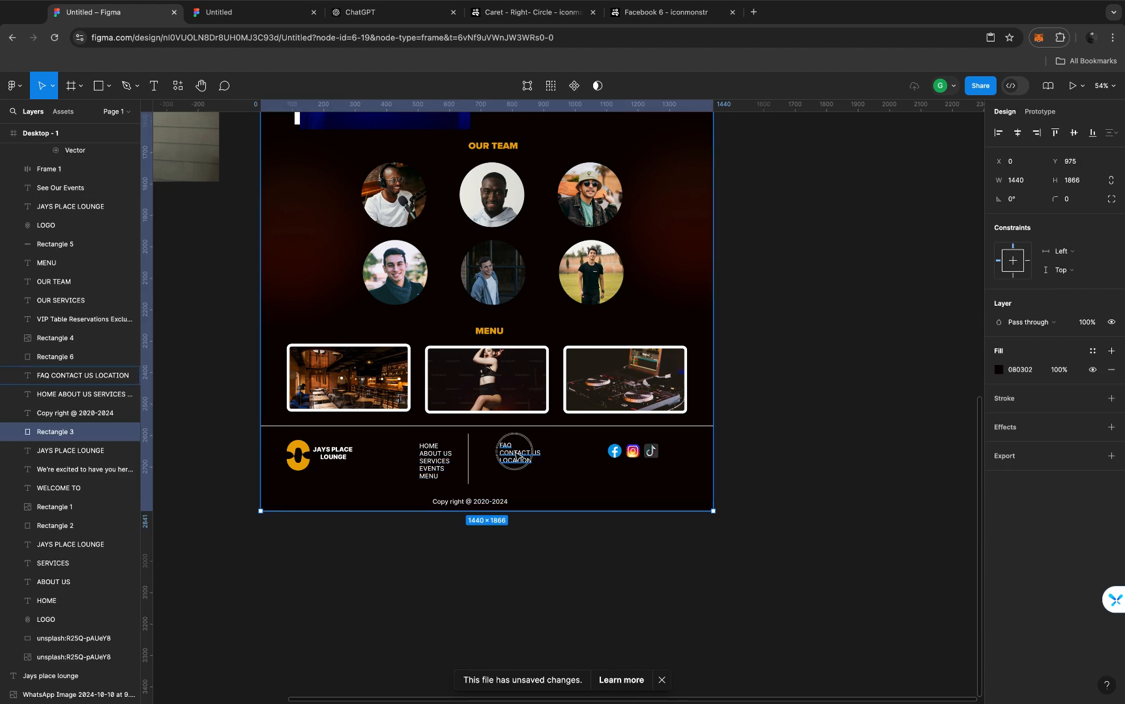
left_click(528, 460)
left_click_drag(520, 456, 507, 455)
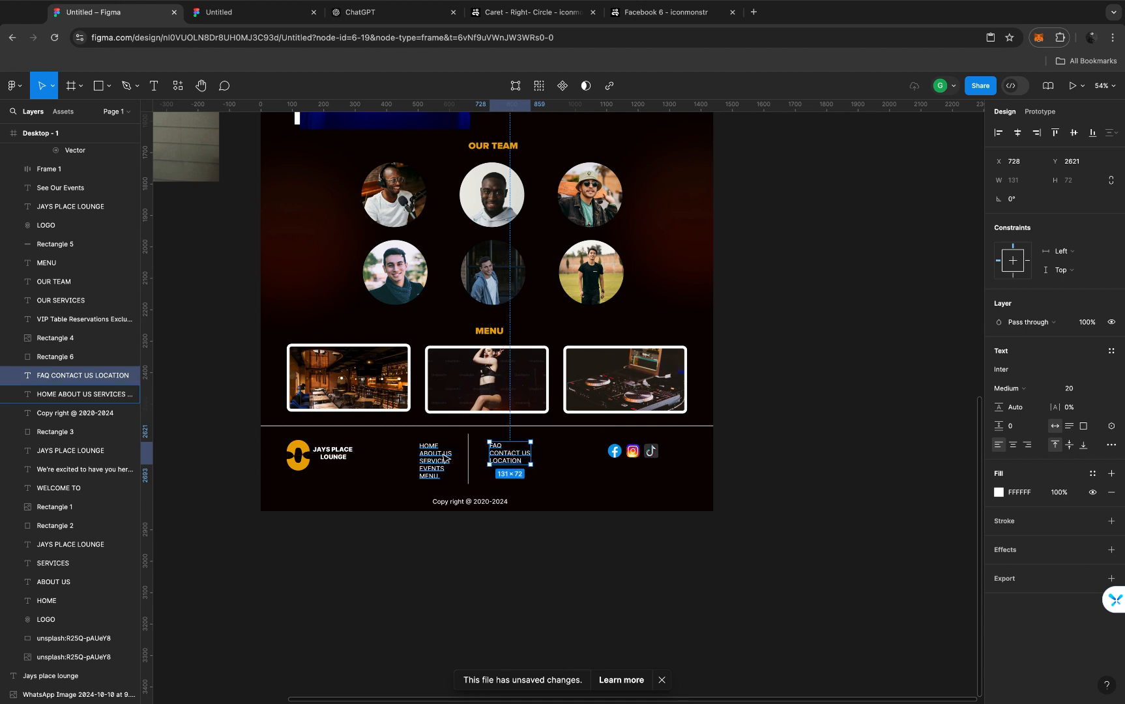
Fill the text of both footer link columns with the page's orange EAA800 and deselect them
left_click(445, 458, "shift")
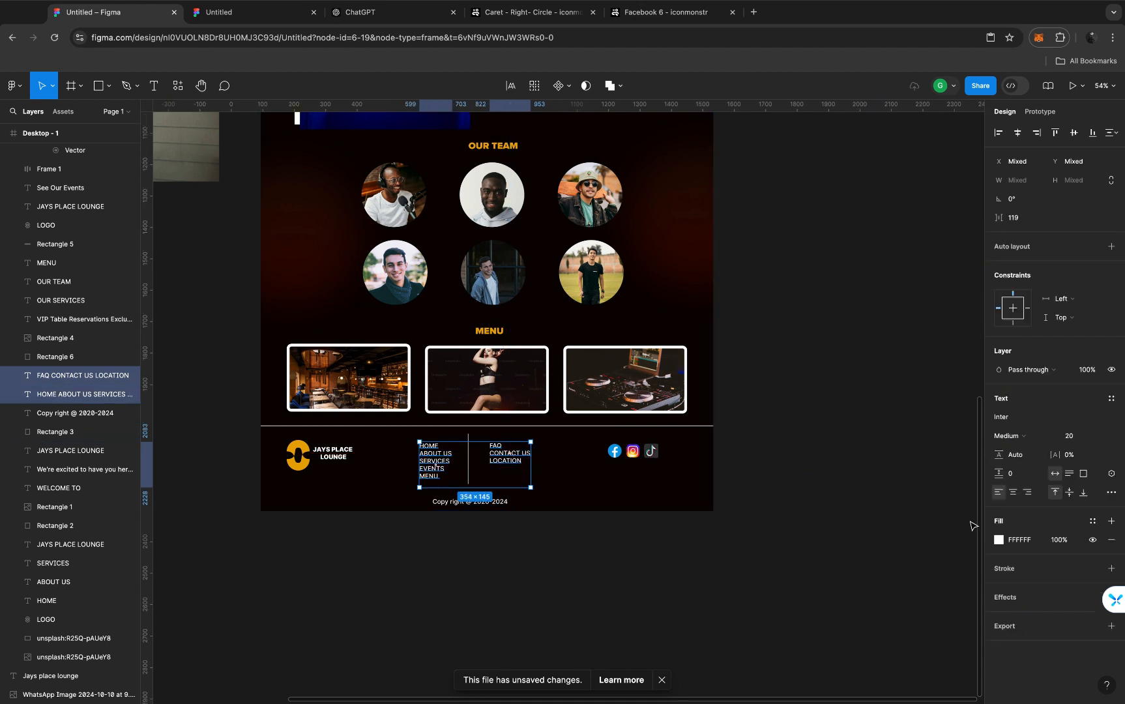
left_click(999, 541)
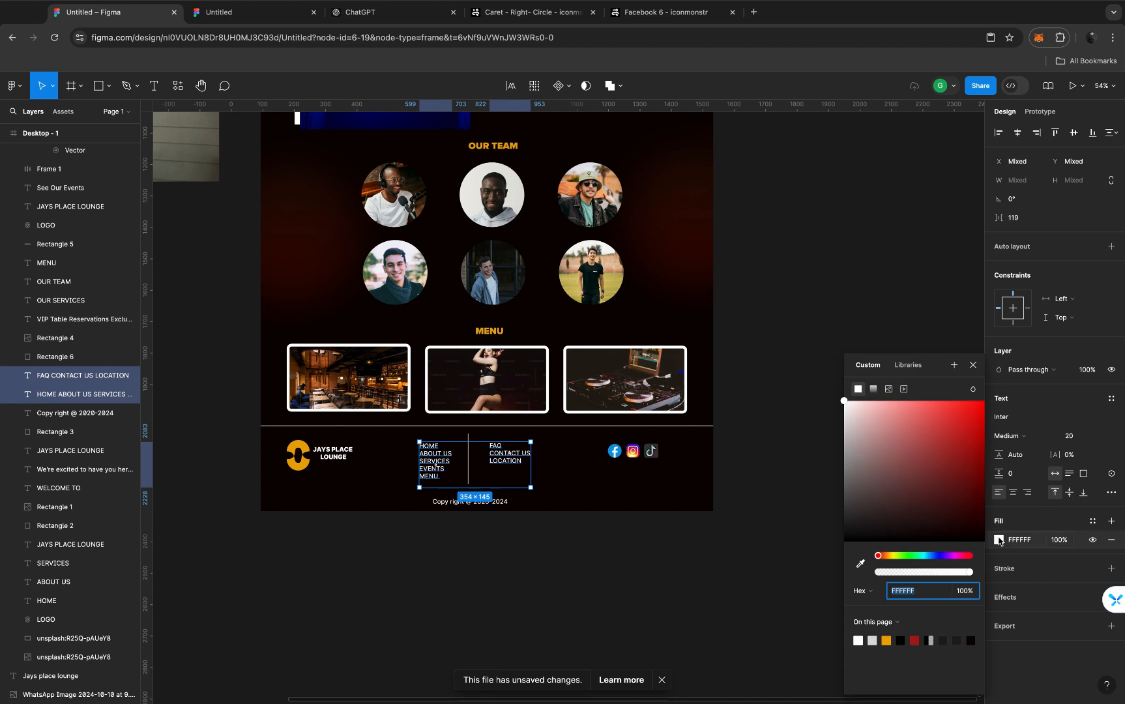
left_click(891, 636)
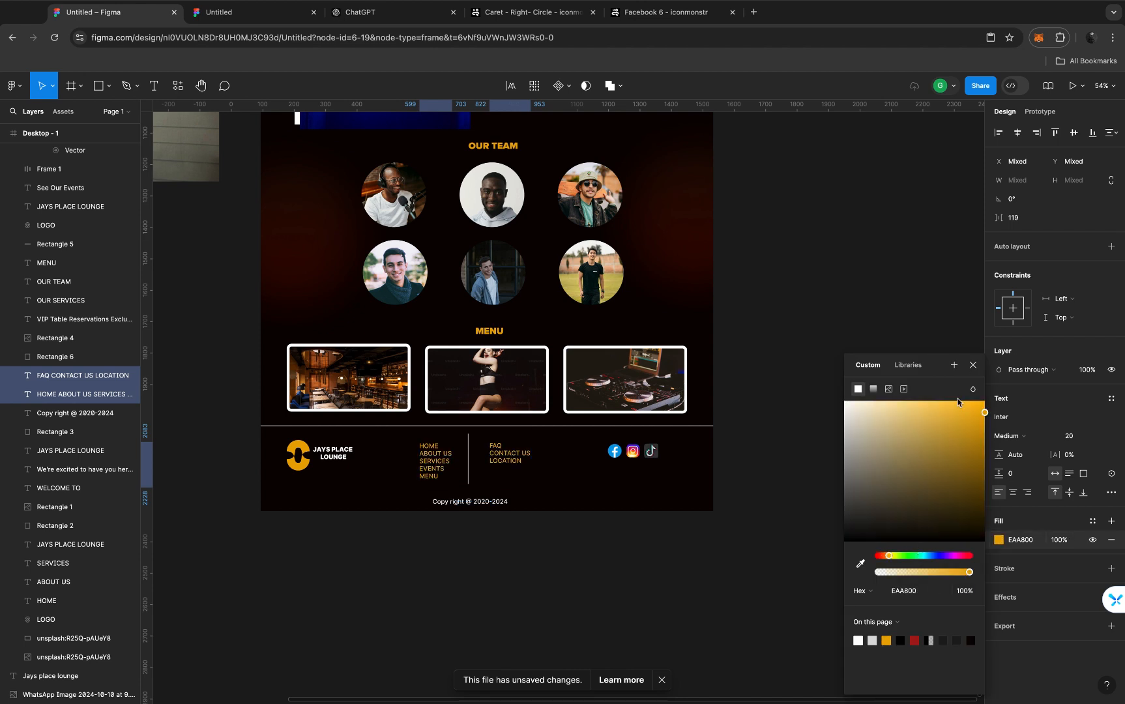
left_click(970, 363)
left_click(787, 337)
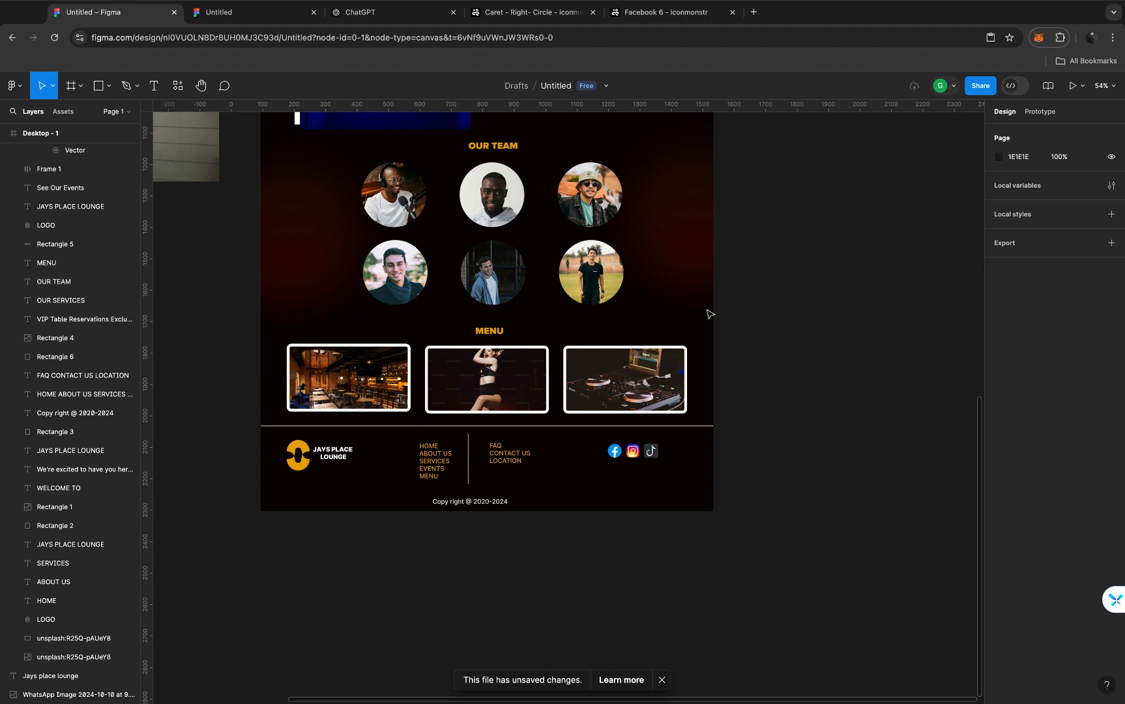
Compare the whole landing page with the hand-drawn wireframe beside it
scroll(613, 279, "down", 5)
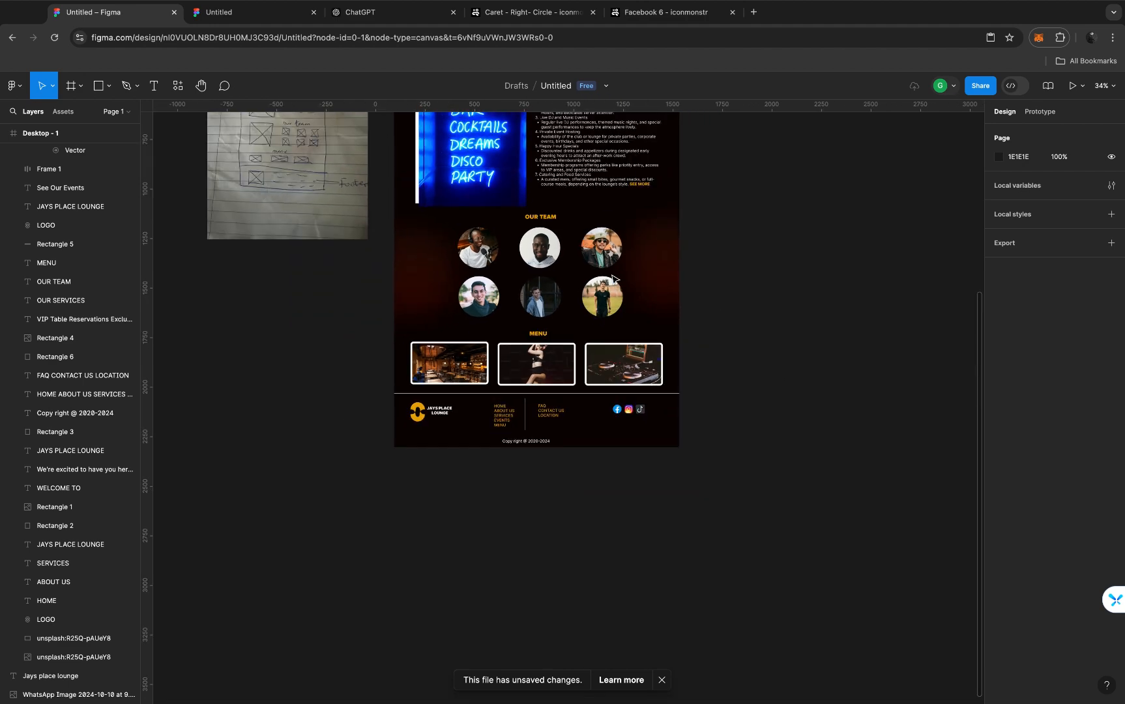
scroll(613, 279, "up", 5)
left_click(364, 289)
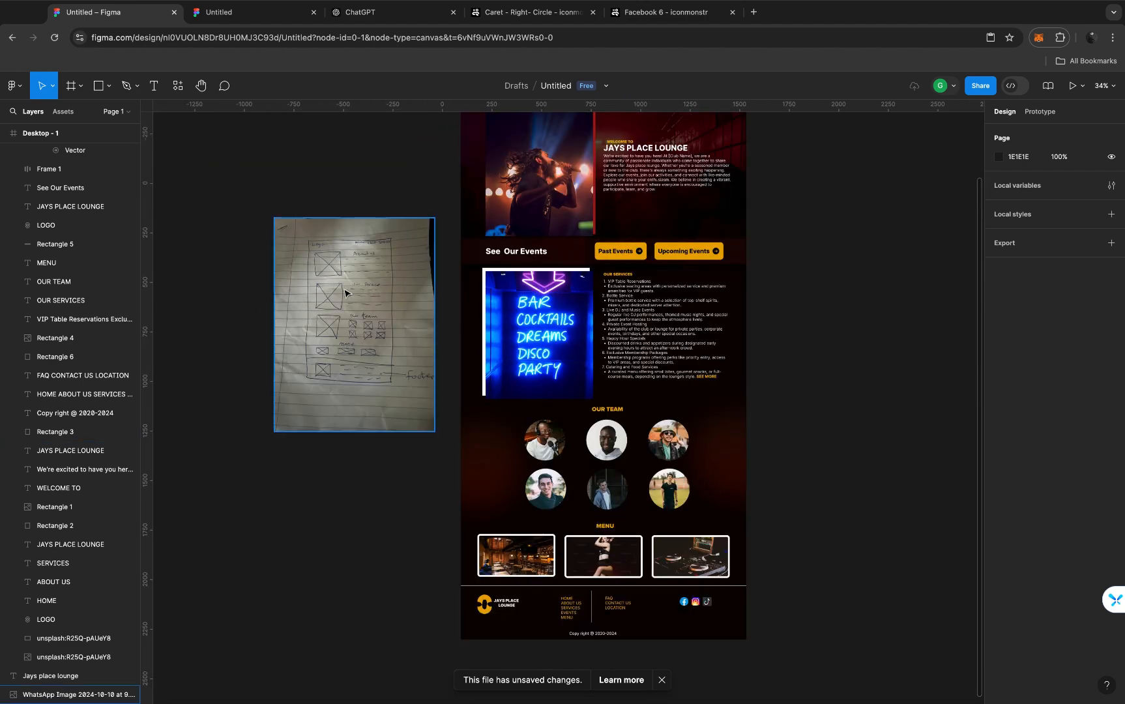
scroll(345, 293, "up", 5)
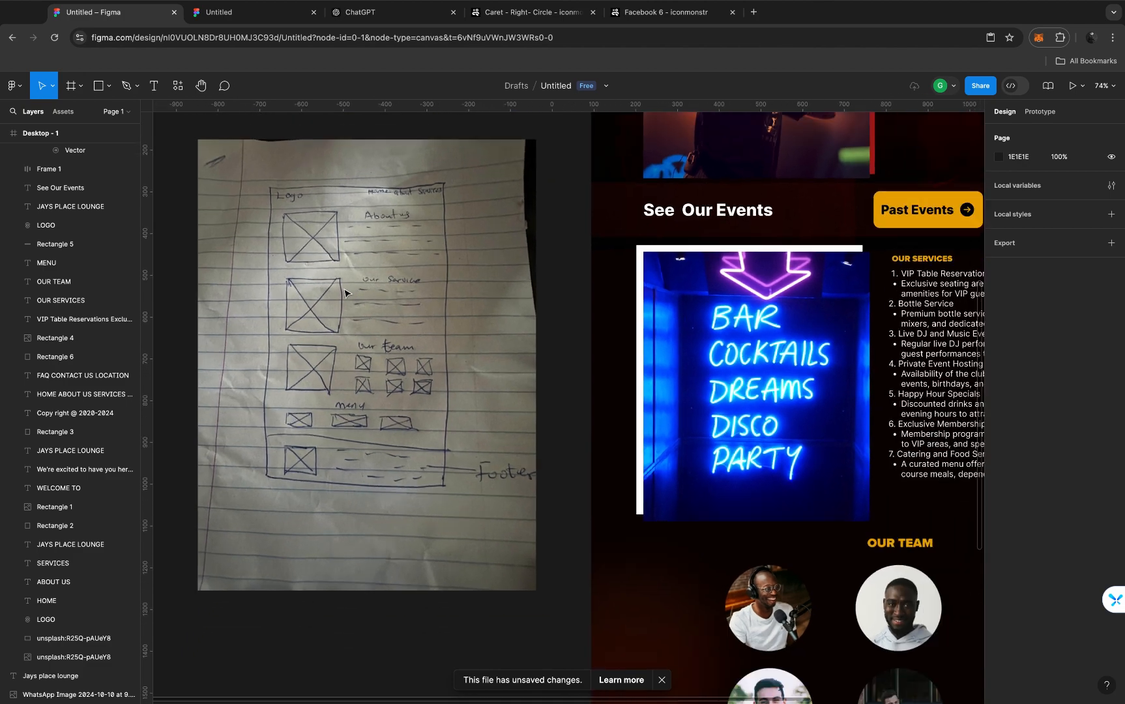
scroll(345, 293, "down", 5)
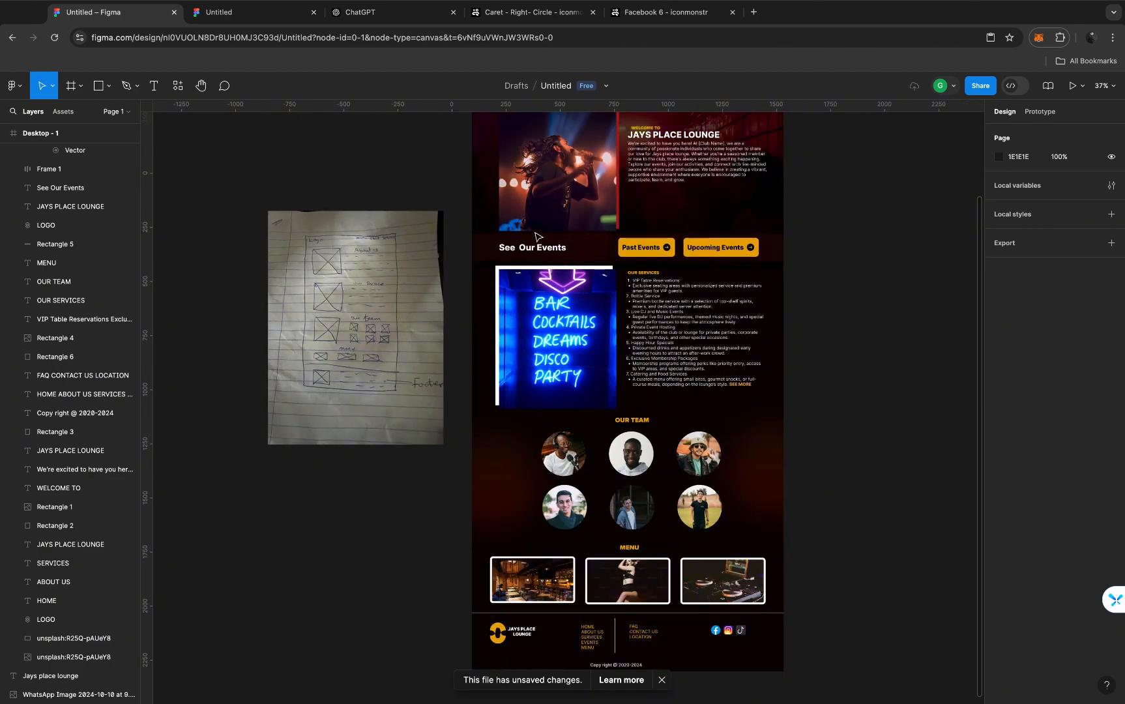
scroll(537, 236, "down", 3)
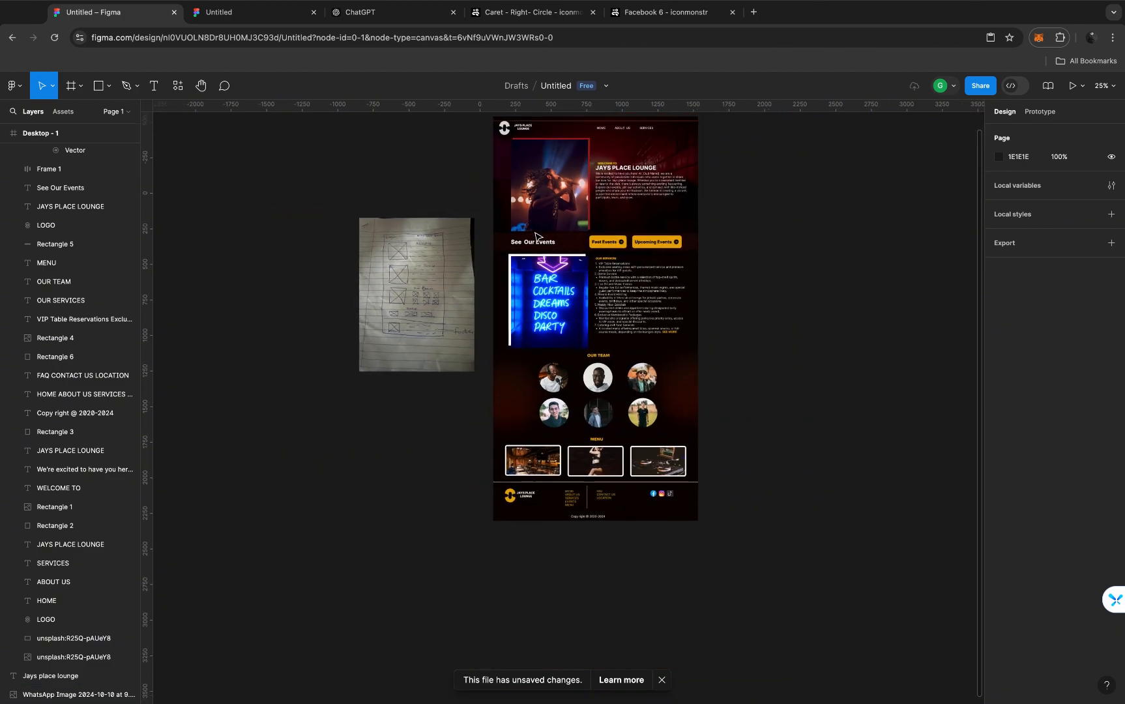
scroll(536, 236, "up", 3)
Select the Desktop - 1 frame and present it as a full-size prototype preview
left_click(473, 202)
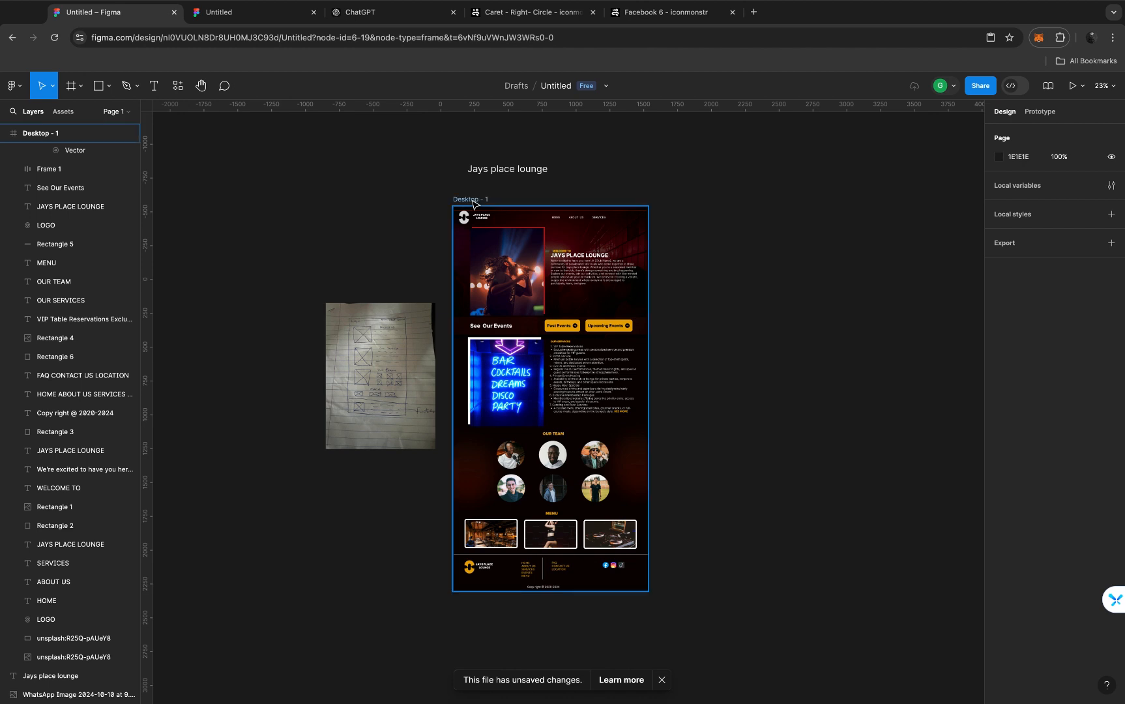
left_click(1072, 87)
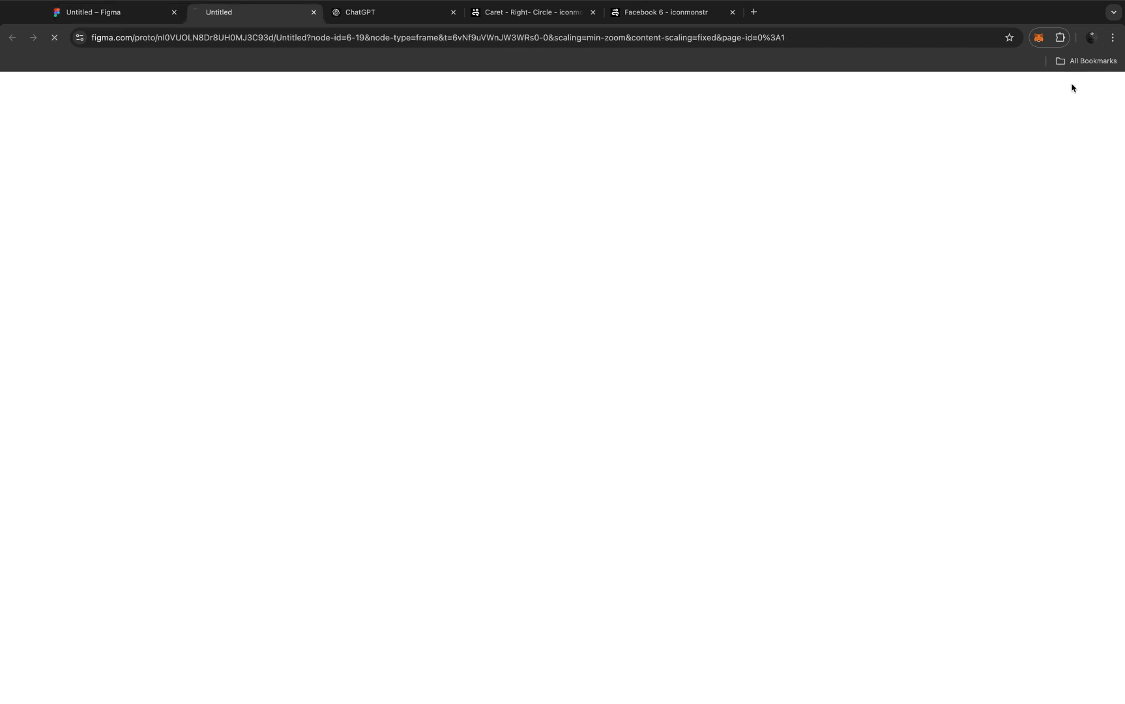
scroll(693, 421, "down", 3)
scroll(694, 423, "up", 3)
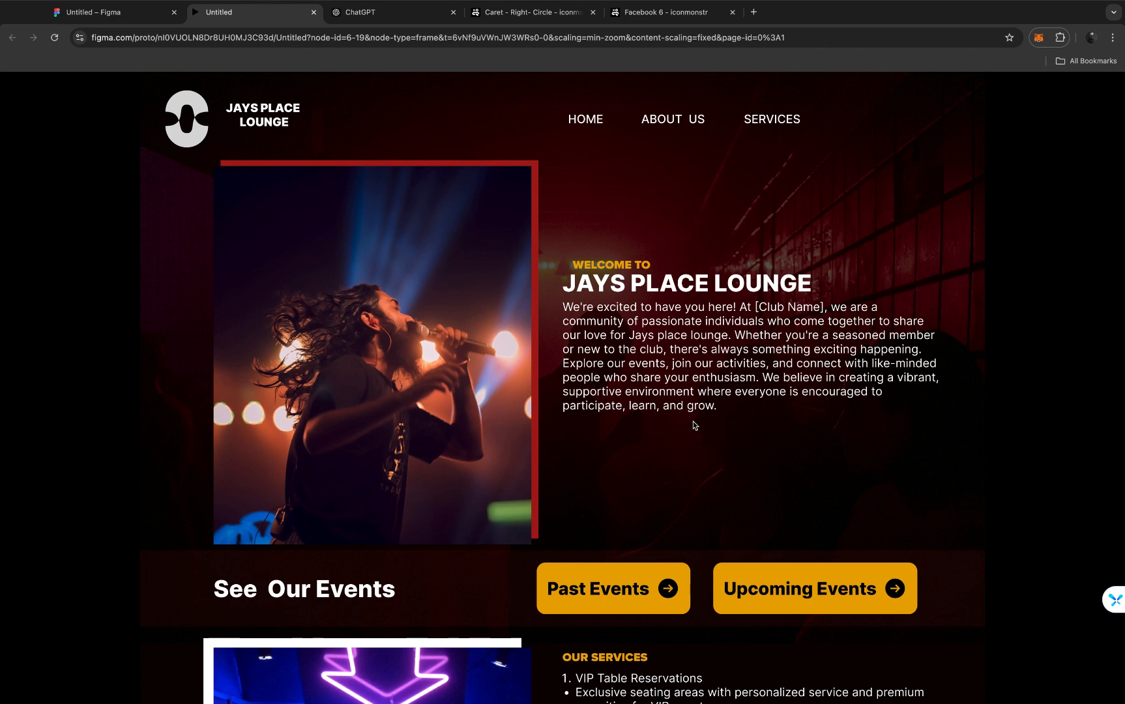
Review the presented landing page from the header through events, services, team and menu down to the footer
scroll(692, 422, "down", 1)
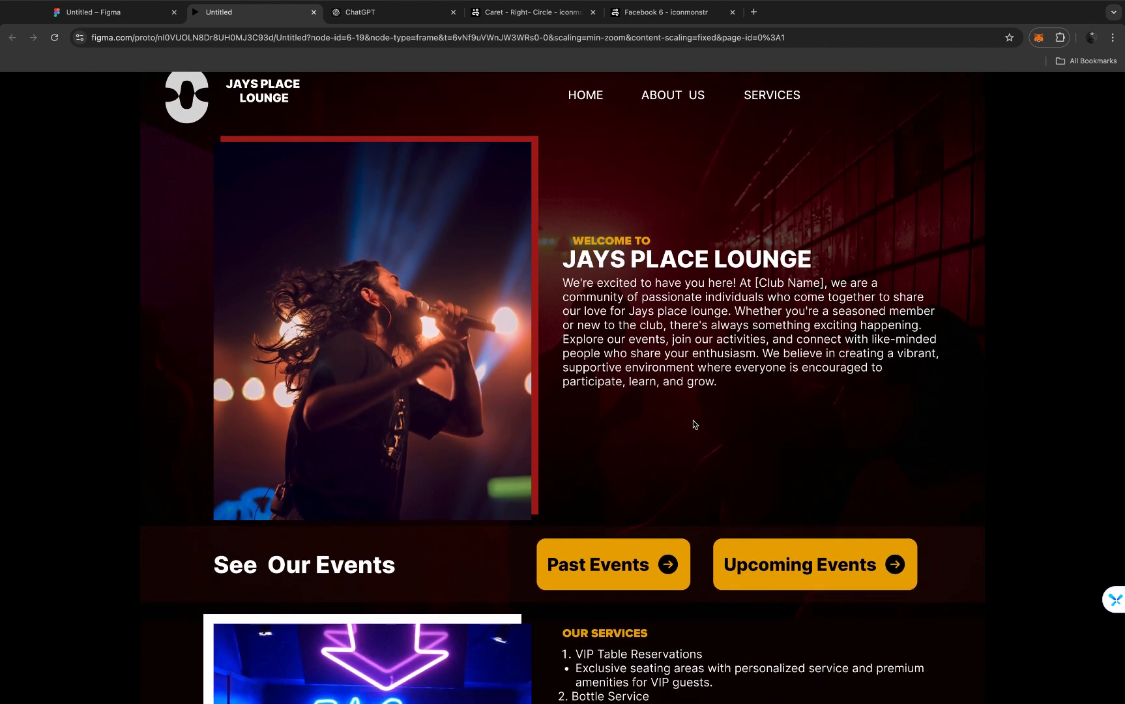
scroll(695, 423, "down", 4)
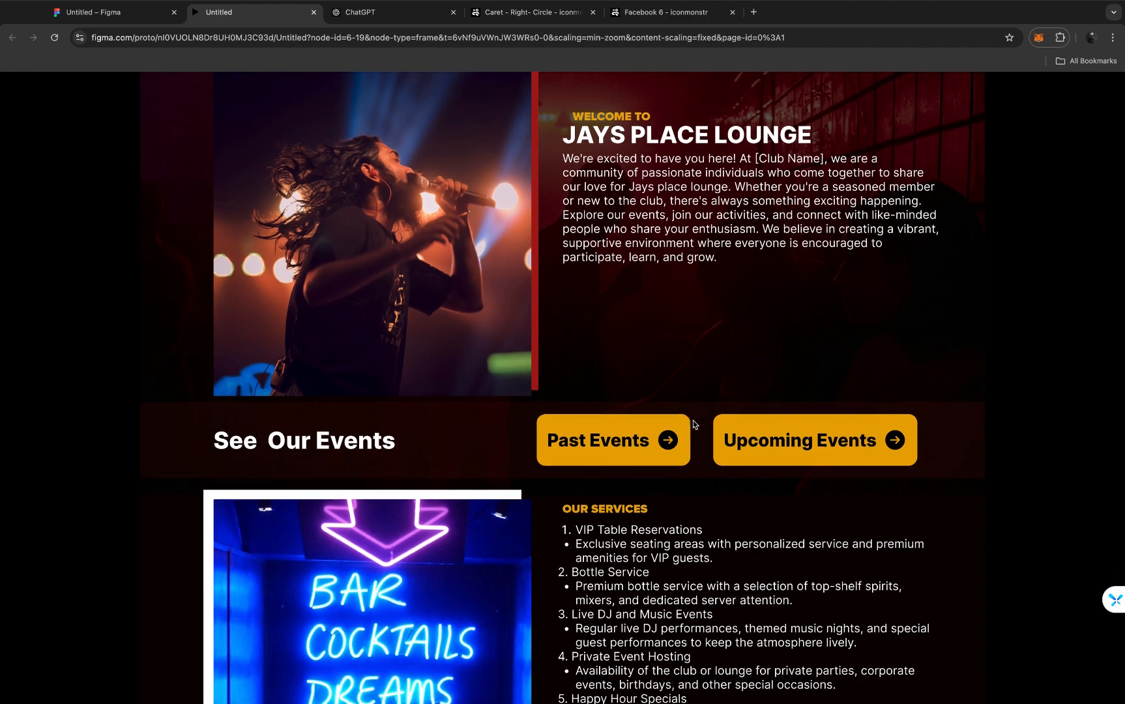
scroll(695, 424, "down", 5)
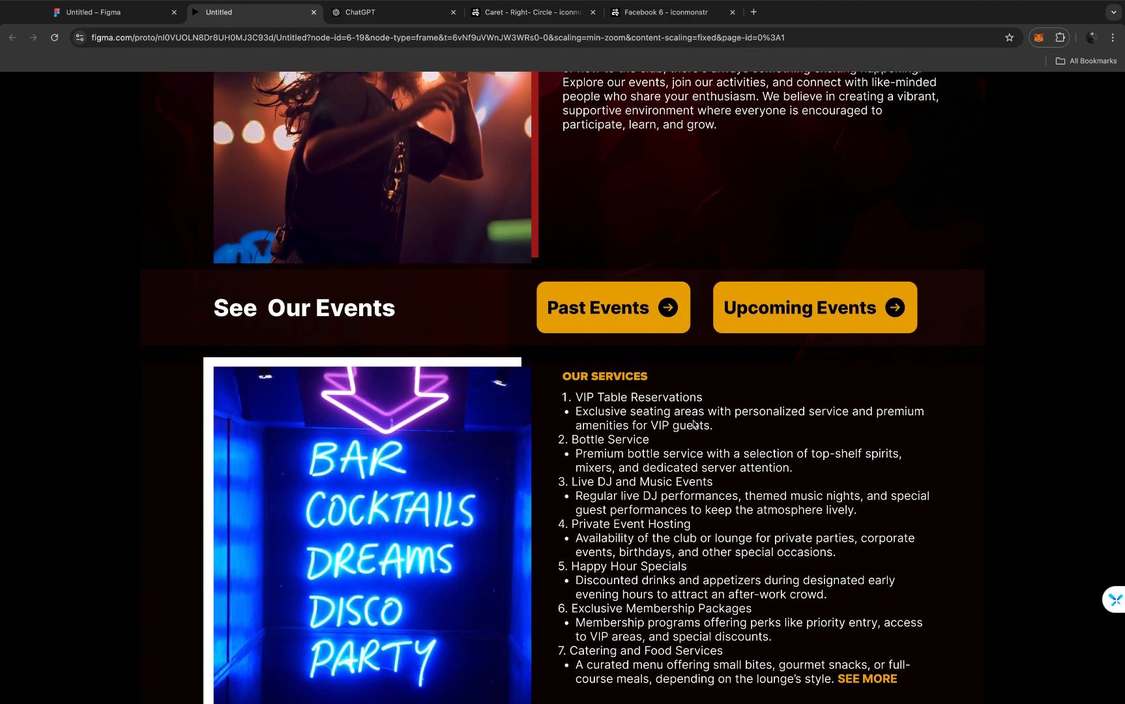
scroll(694, 423, "down", 5)
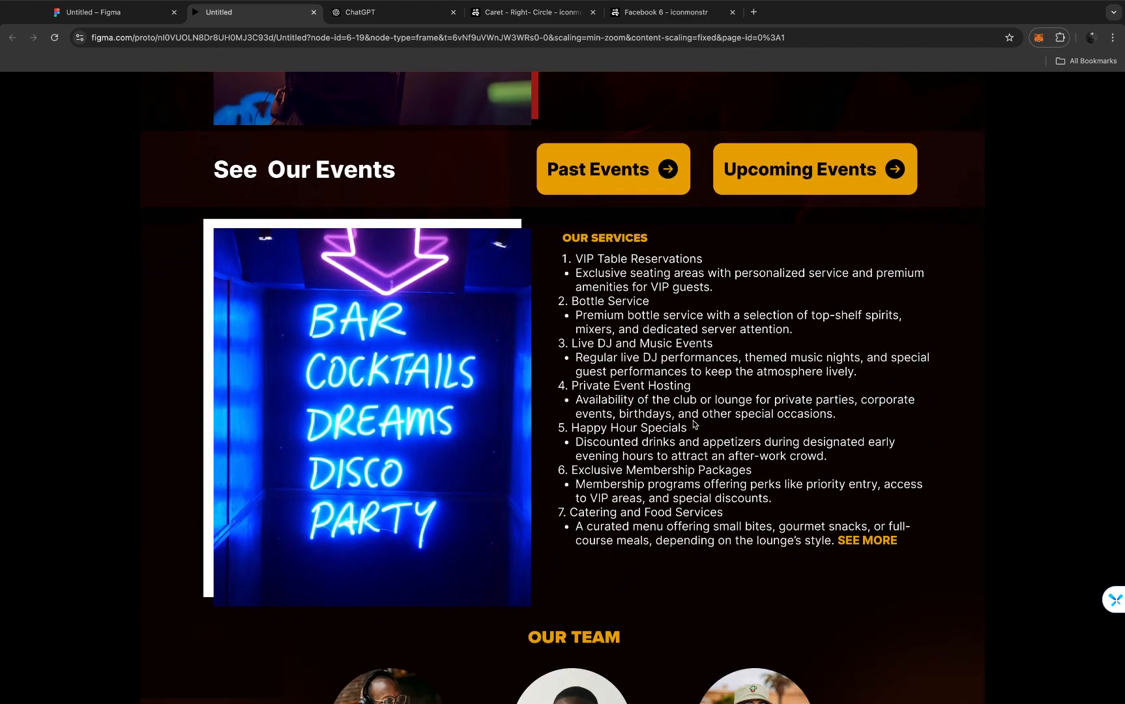
scroll(695, 424, "down", 7)
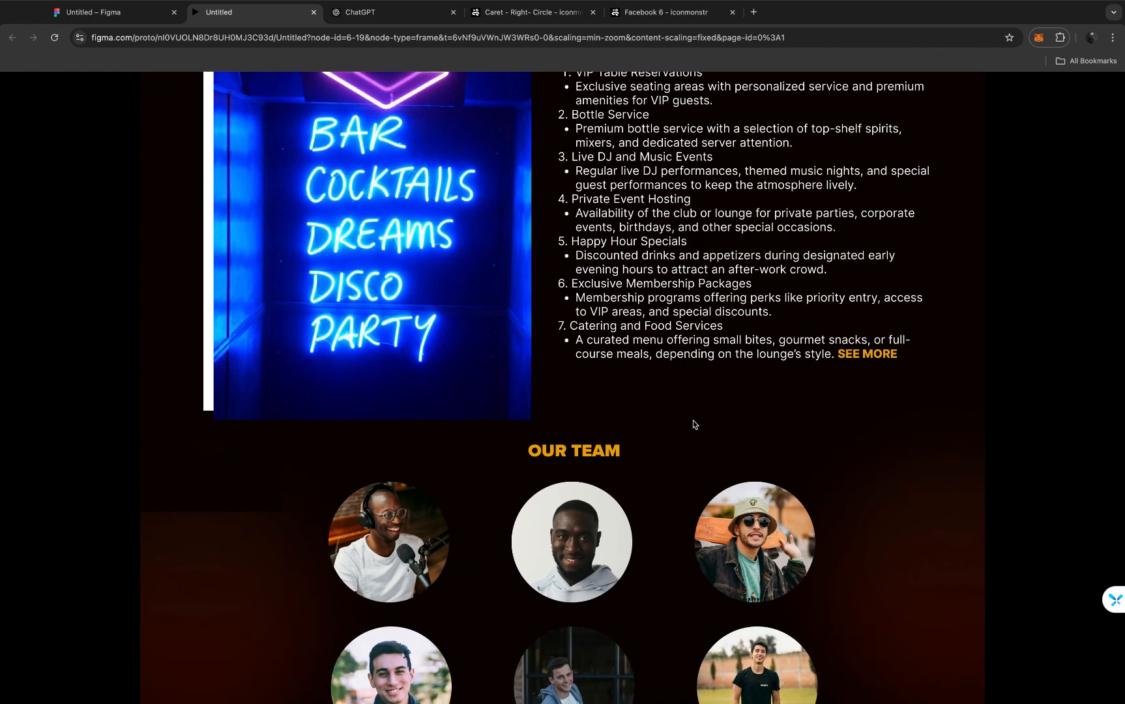
scroll(694, 424, "down", 5)
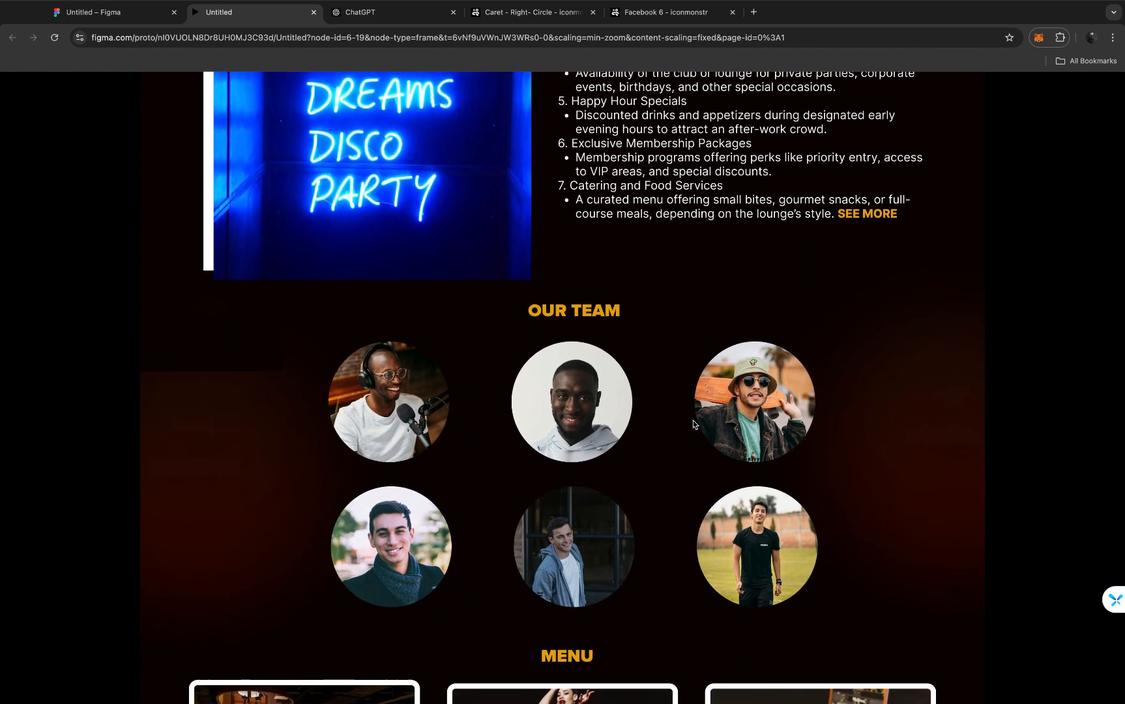
scroll(695, 425, "down", 5)
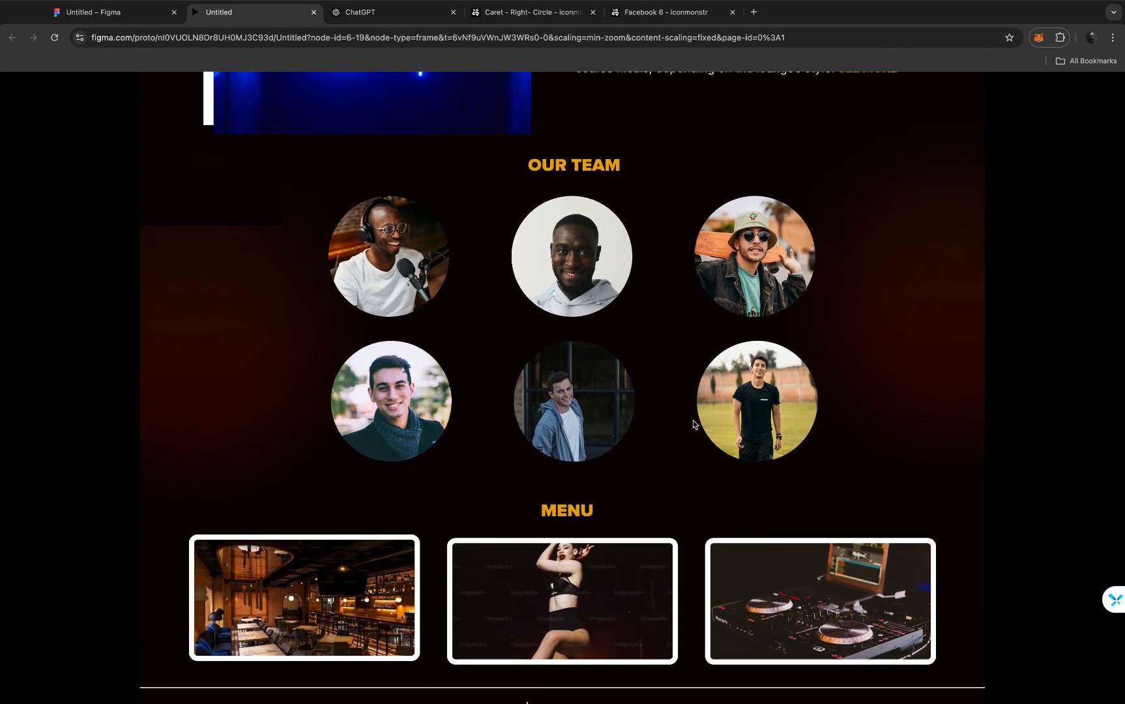
scroll(695, 424, "down", 5)
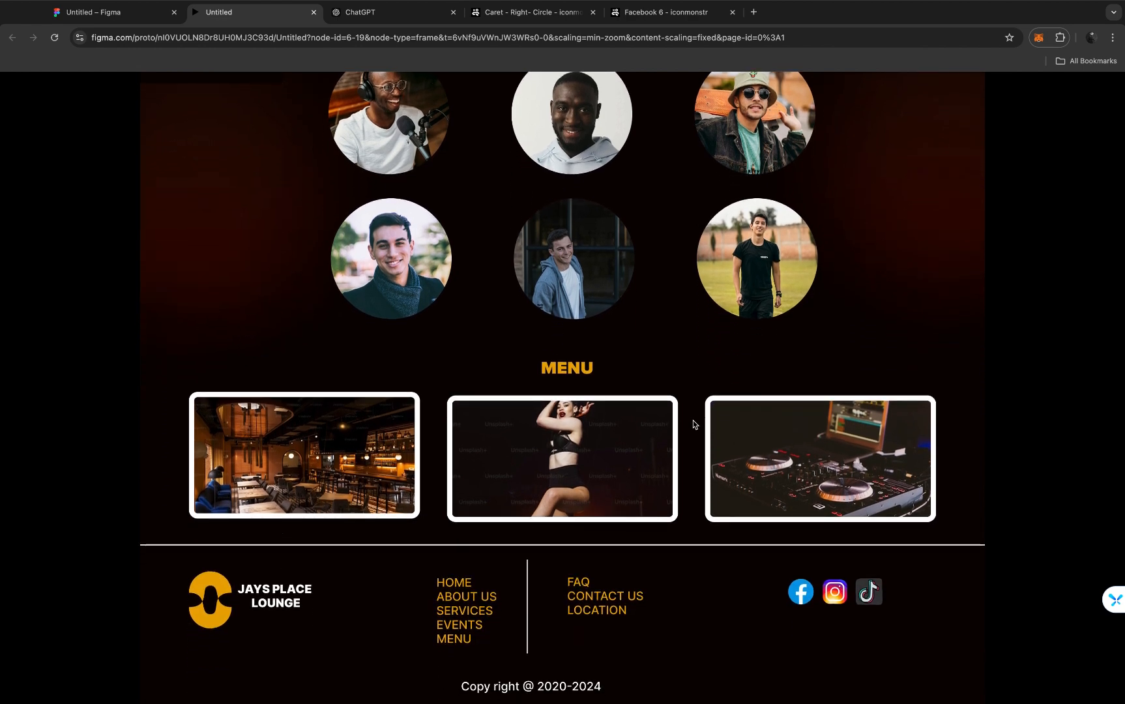
Check the presented page's sections again in reverse order, from the footer back to the header
scroll(693, 424, "up", 3)
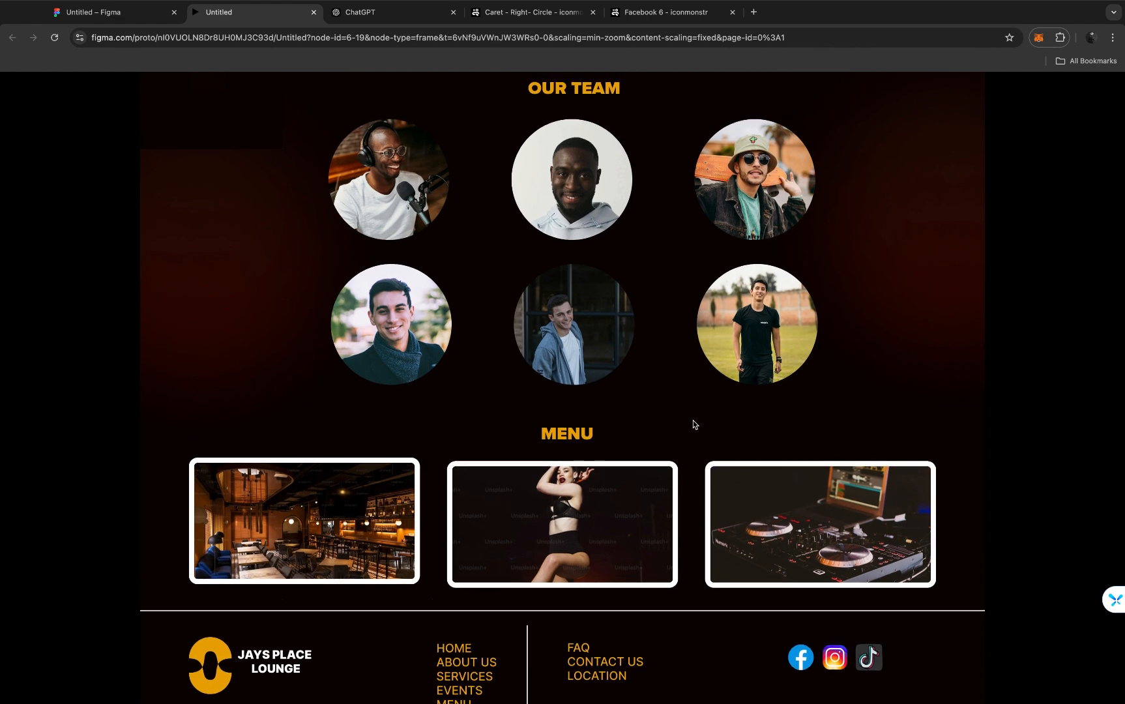
scroll(693, 424, "up", 5)
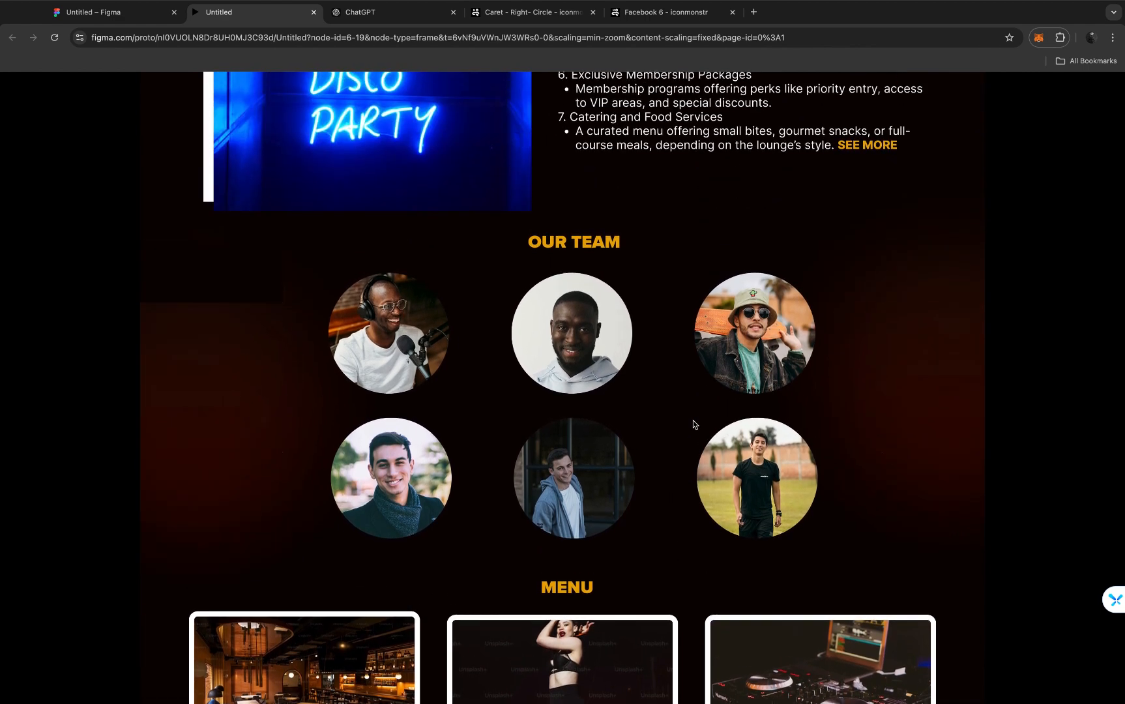
scroll(695, 424, "up", 5)
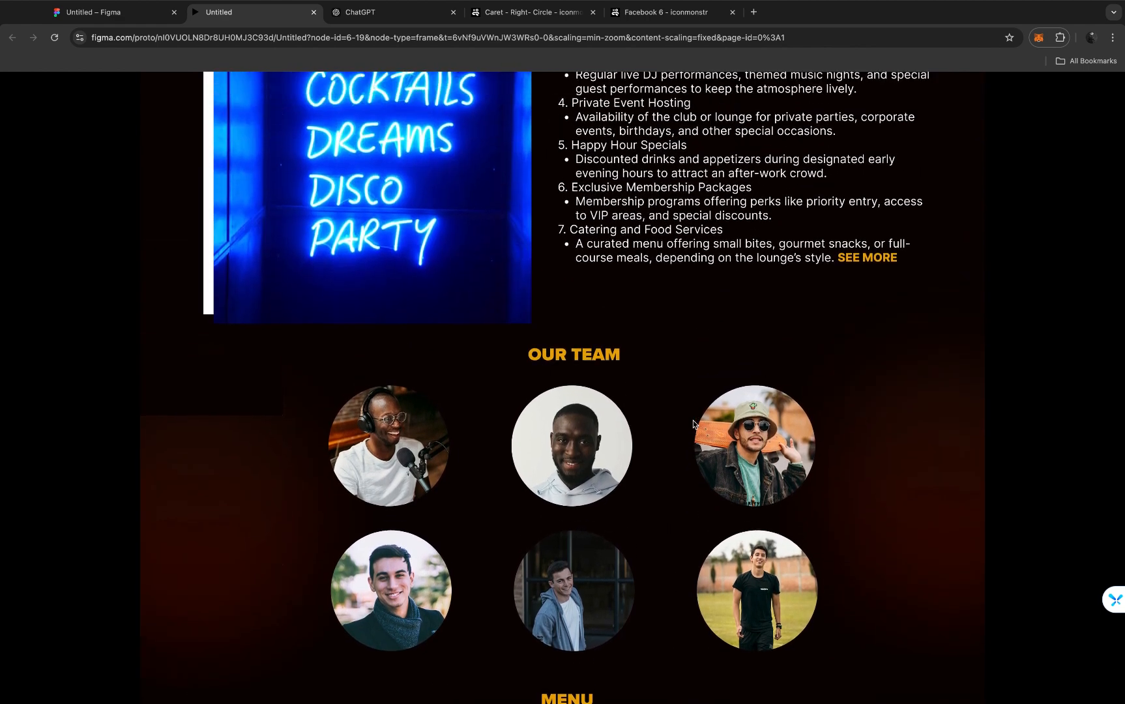
scroll(694, 424, "up", 3)
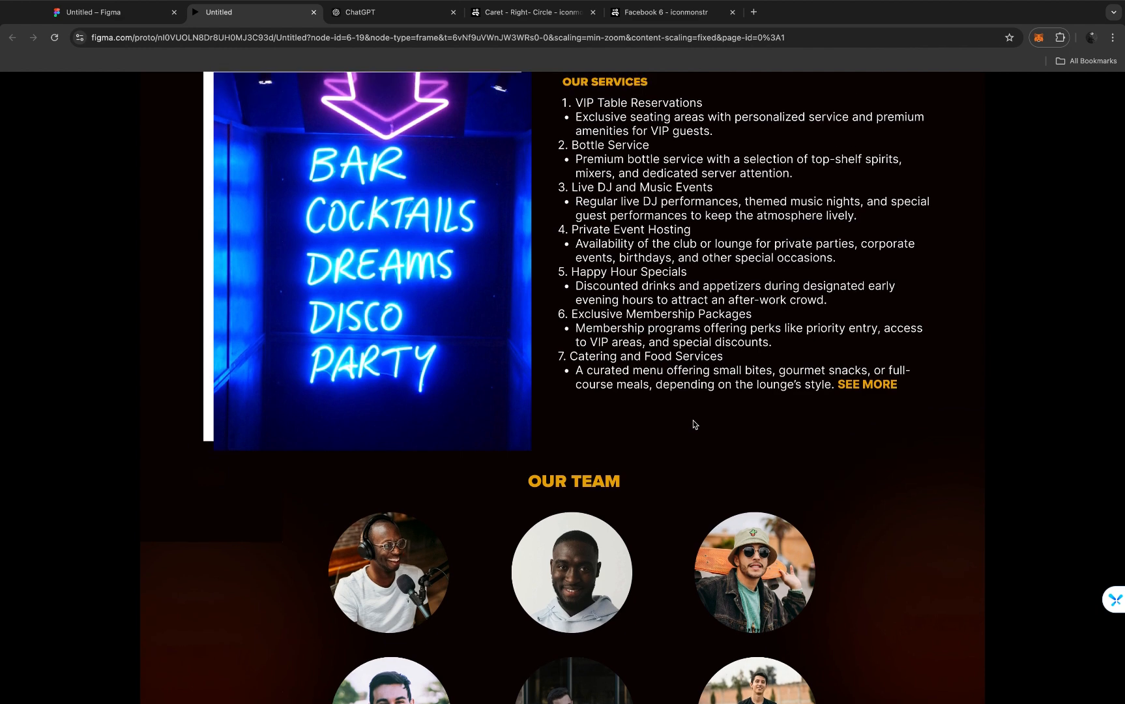
scroll(694, 424, "up", 4)
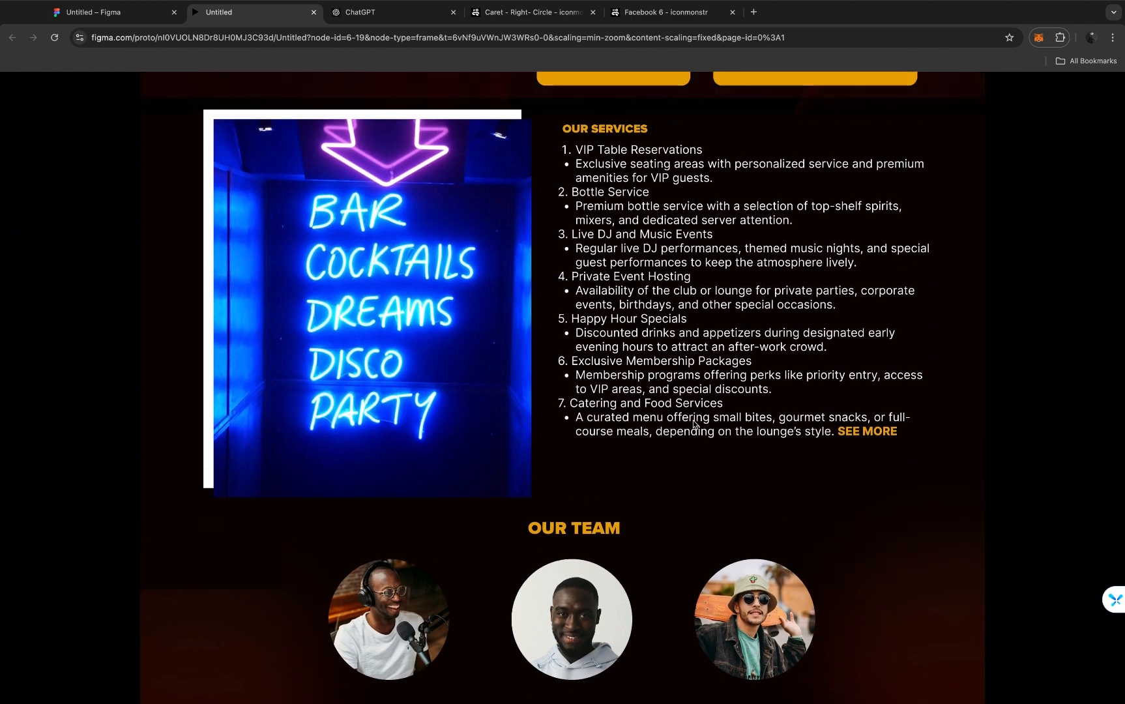
scroll(694, 424, "up", 7)
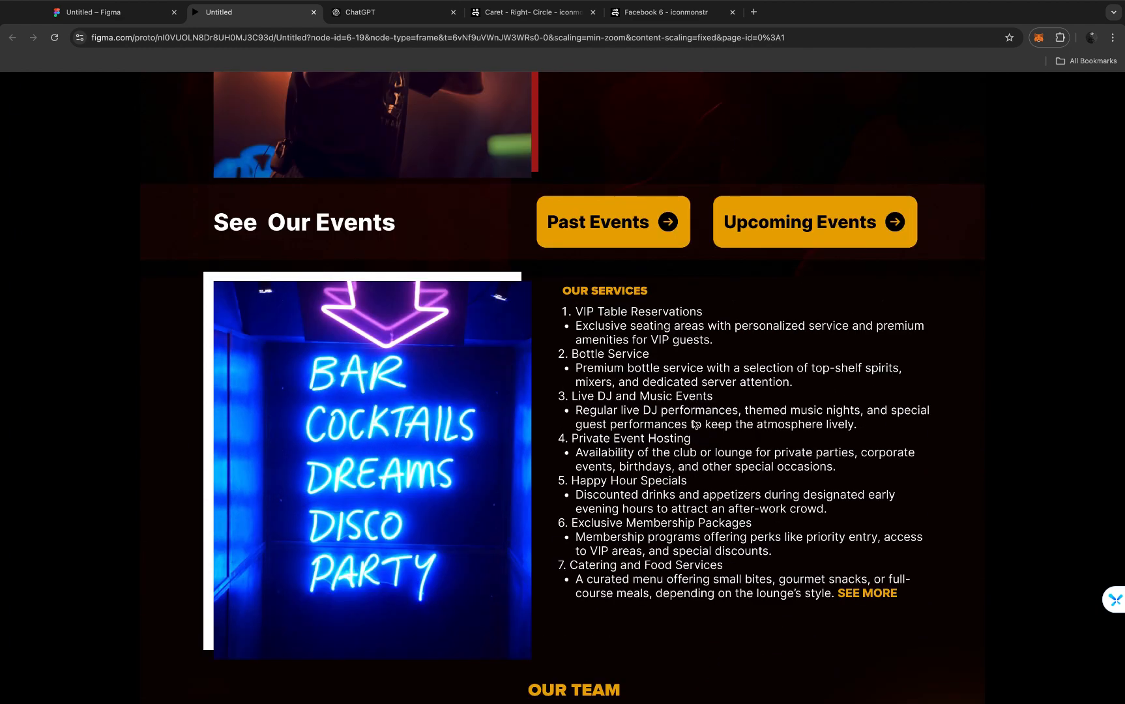
scroll(693, 425, "up", 4)
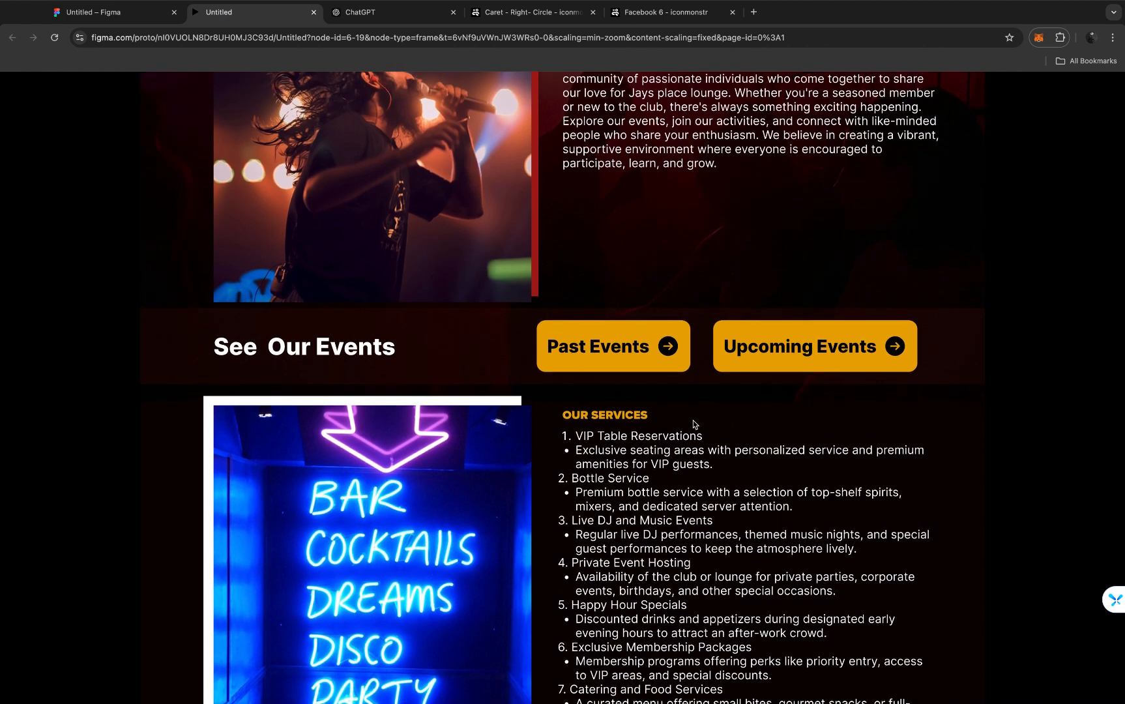
scroll(694, 424, "up", 4)
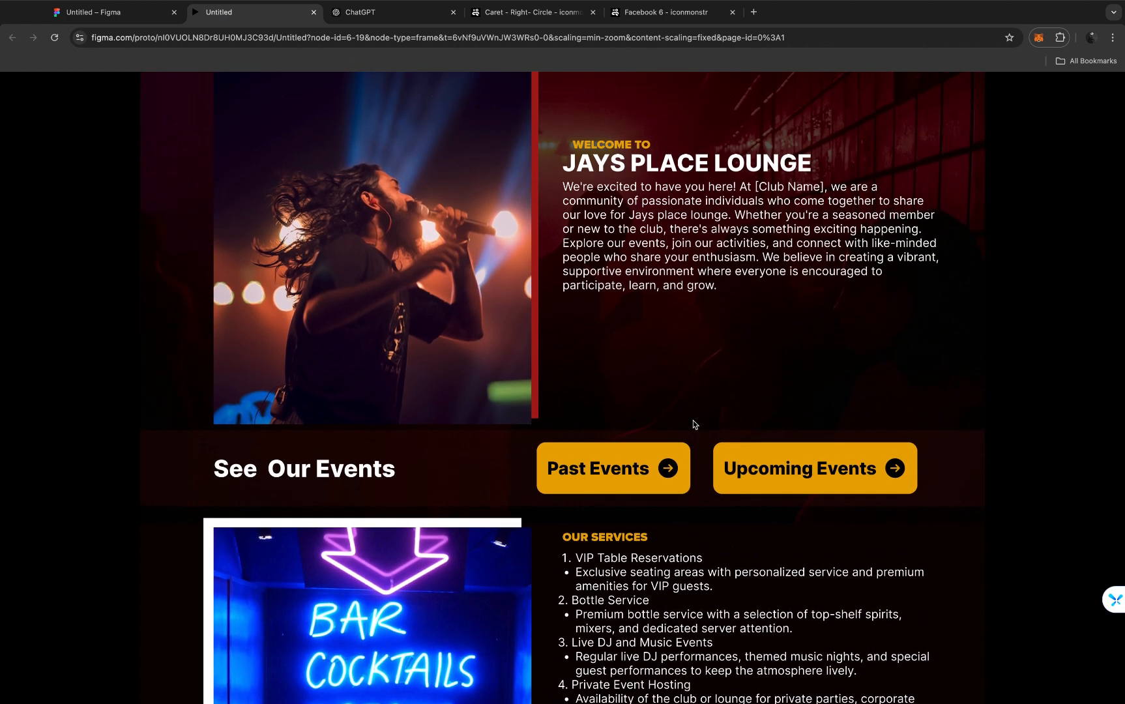
scroll(693, 425, "up", 3)
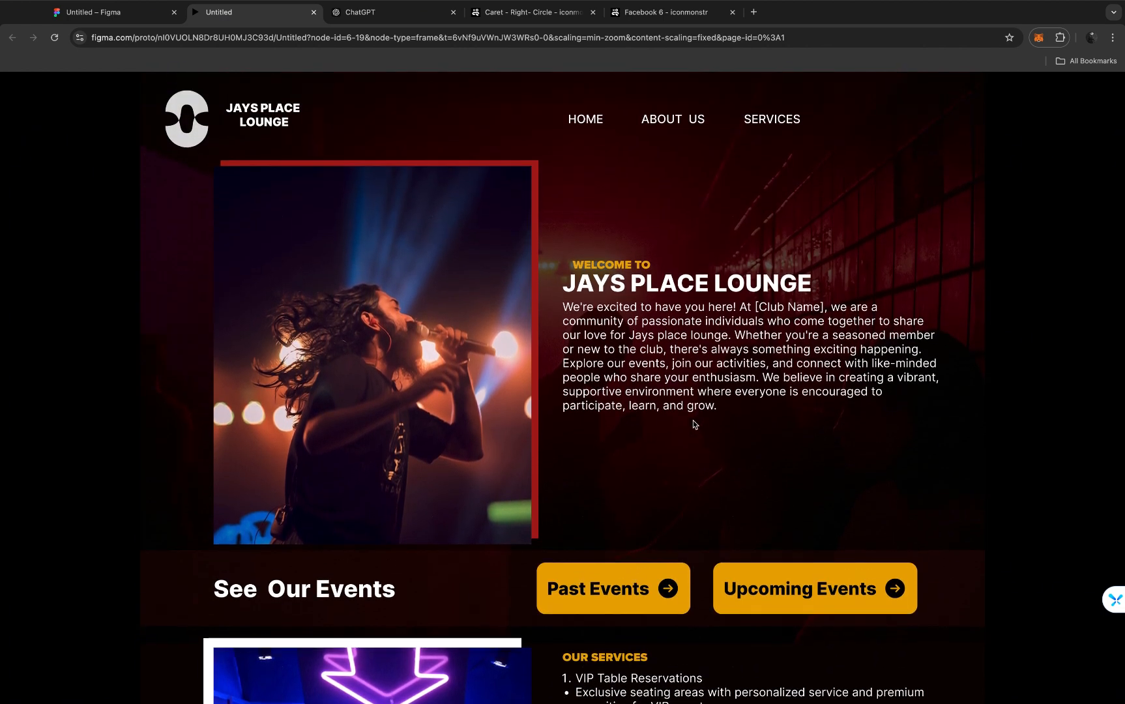
Make one more quick pass over the whole presented page, down to the footer and back to the header
scroll(695, 424, "down", 1)
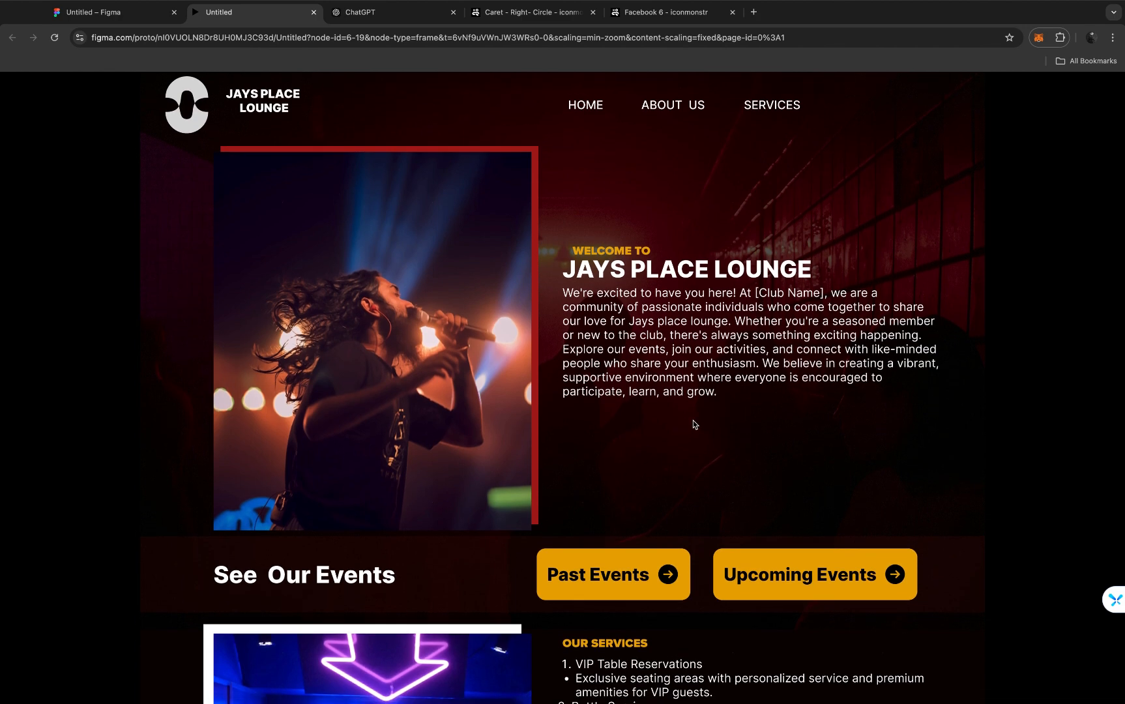
scroll(695, 424, "up", 1)
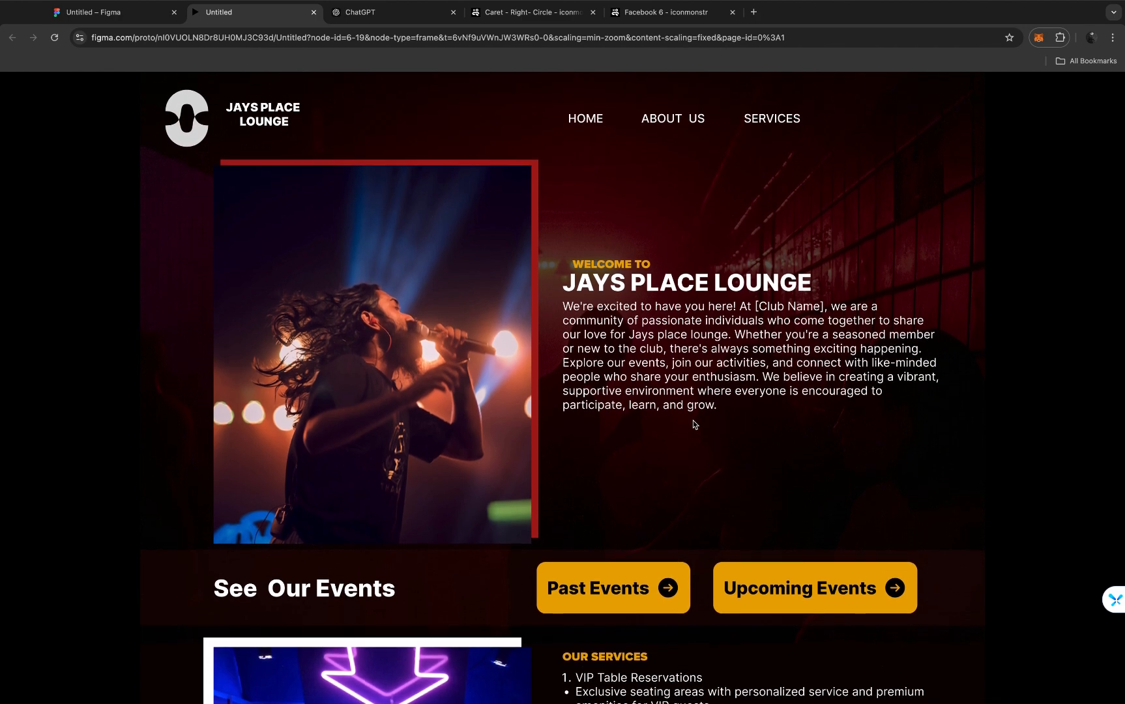
scroll(695, 424, "down", 5)
scroll(694, 424, "down", 20)
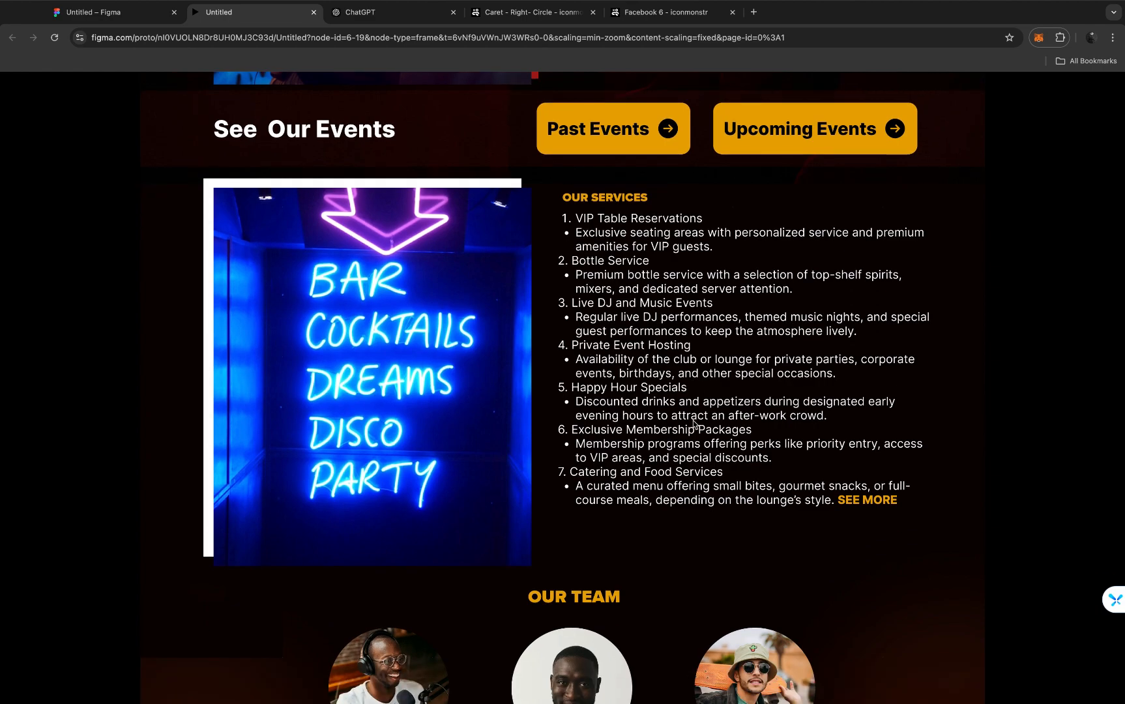
scroll(695, 424, "down", 7)
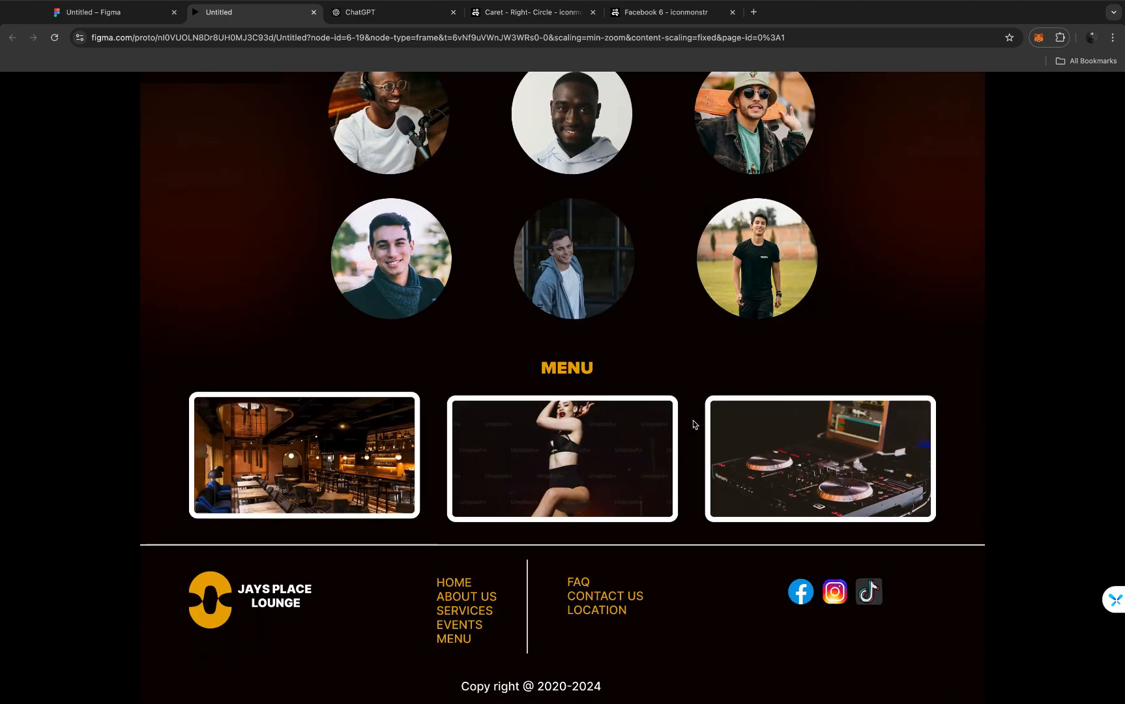
scroll(695, 424, "up", 20)
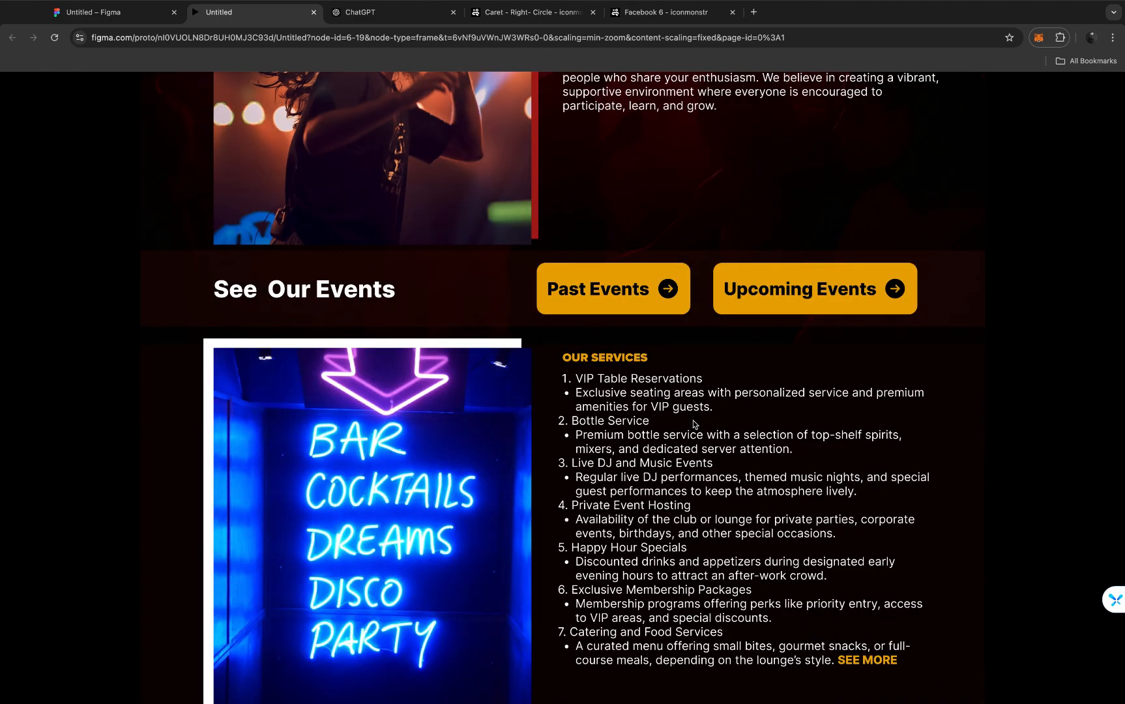
scroll(694, 424, "up", 4)
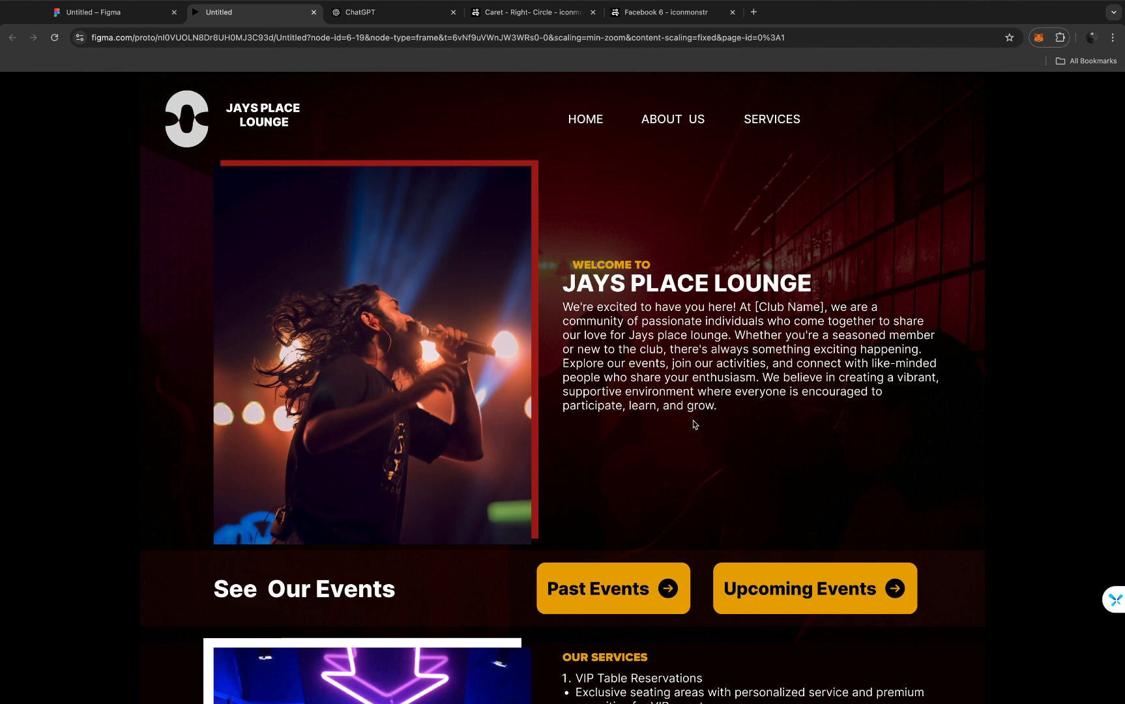